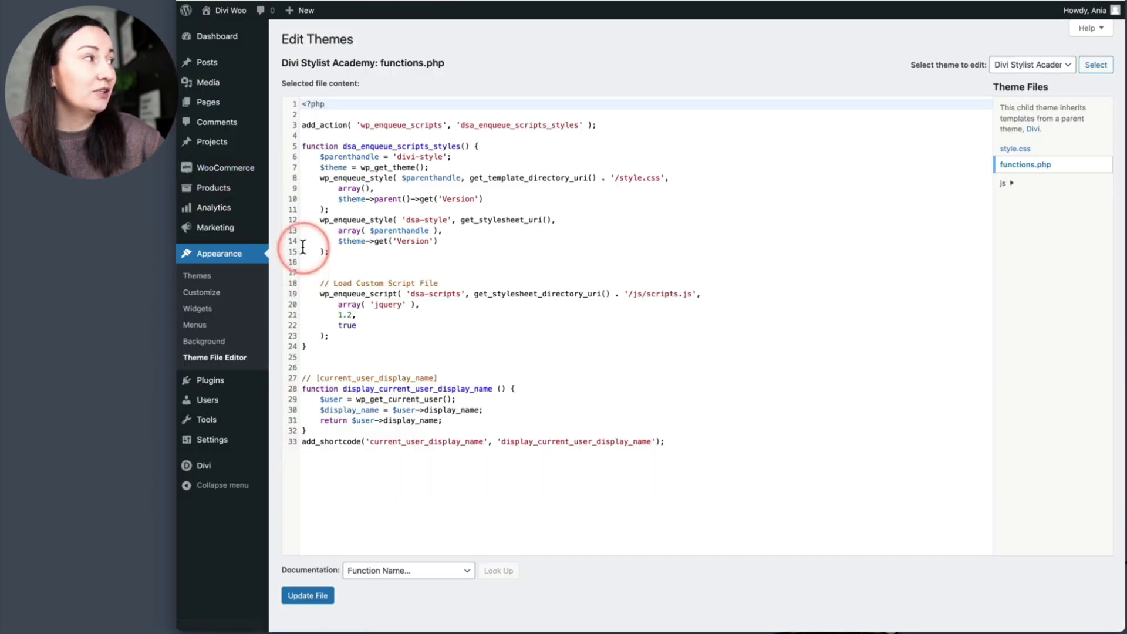
Step: Open the WooCommerce Advanced settings and examine the page assigned as the My account page under Page setup
{"action": "mouse_move", "coordinate": [225, 168]}
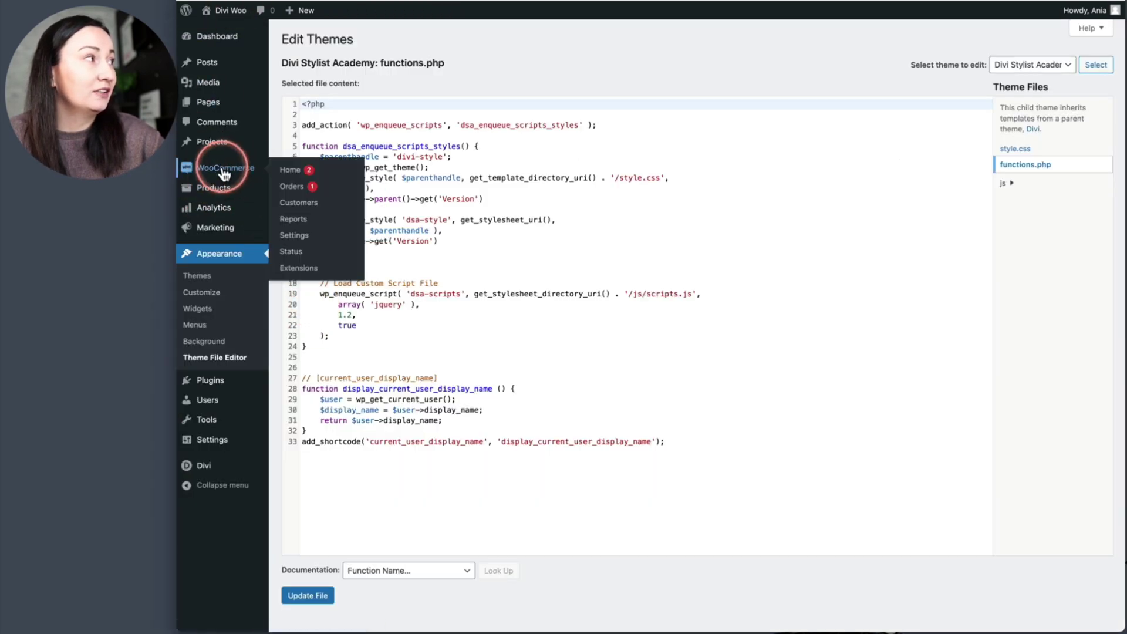
{"action": "left_click", "coordinate": [294, 234]}
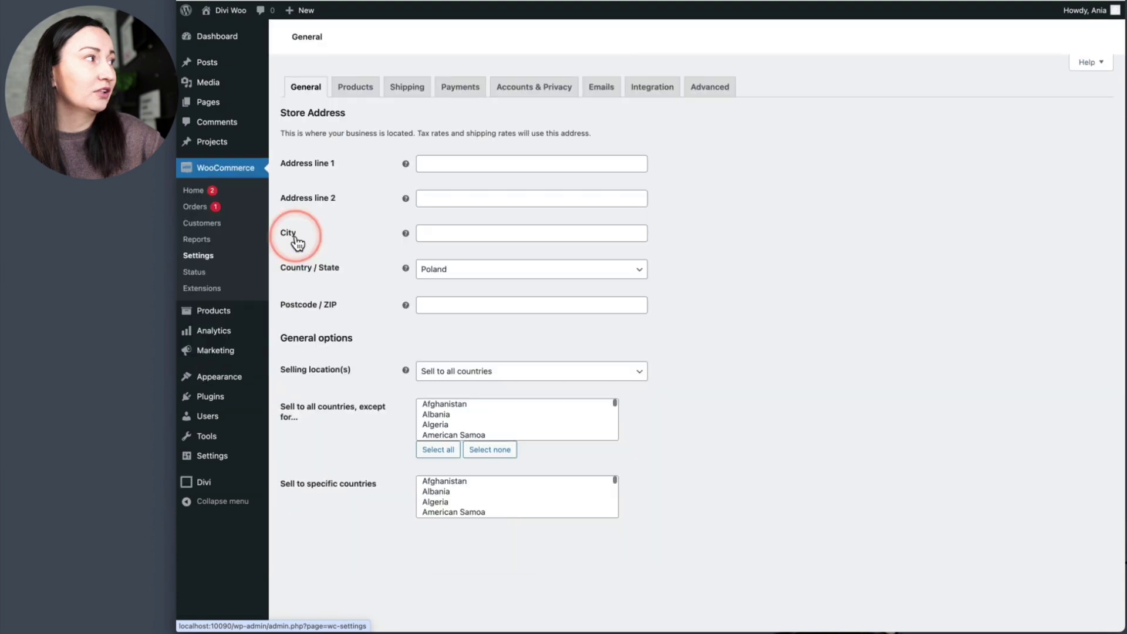
{"action": "left_click", "coordinate": [712, 87]}
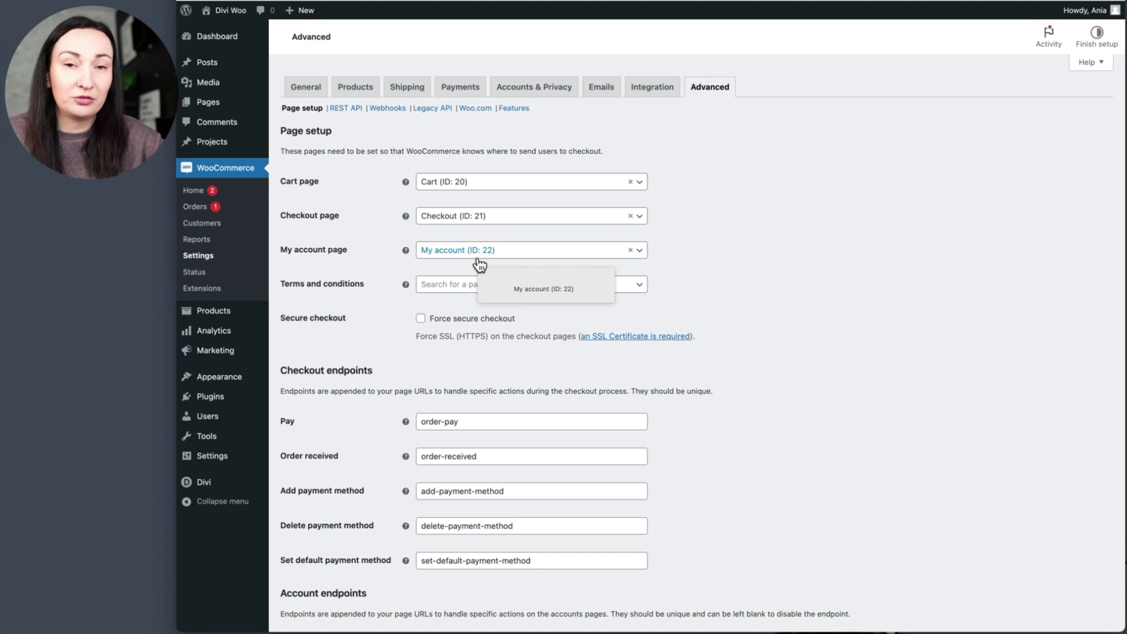
{"action": "left_click", "coordinate": [208, 104]}
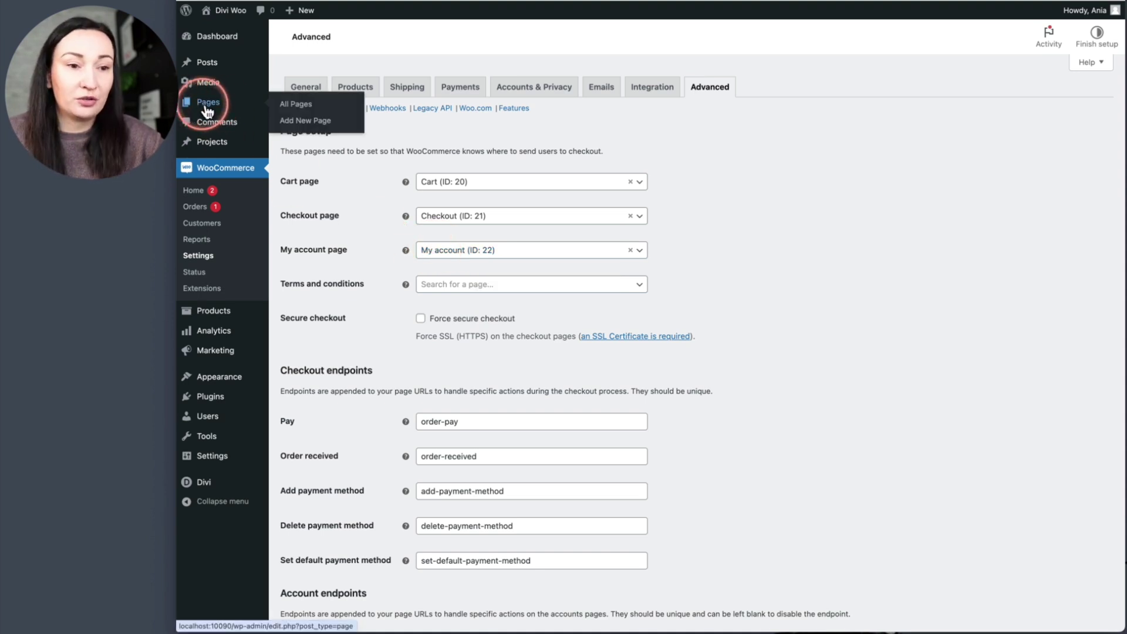
{"action": "scroll", "coordinate": [447, 279], "scroll_direction": "down", "scroll_amount": 1}
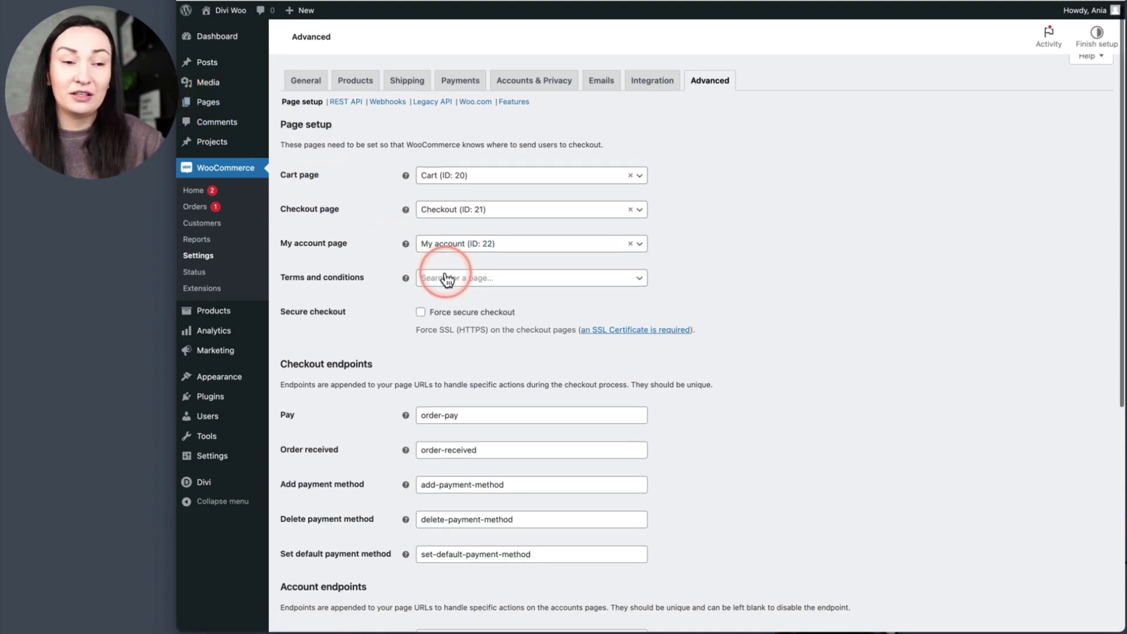
{"action": "scroll", "coordinate": [447, 280], "scroll_direction": "up", "scroll_amount": 1}
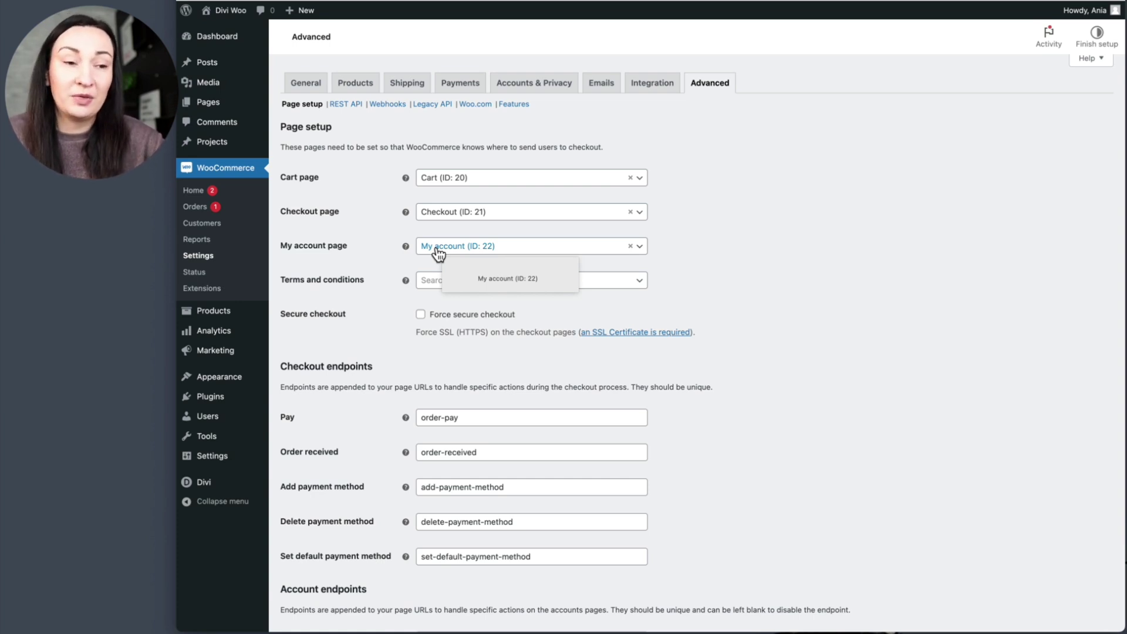
{"action": "left_click", "coordinate": [435, 251]}
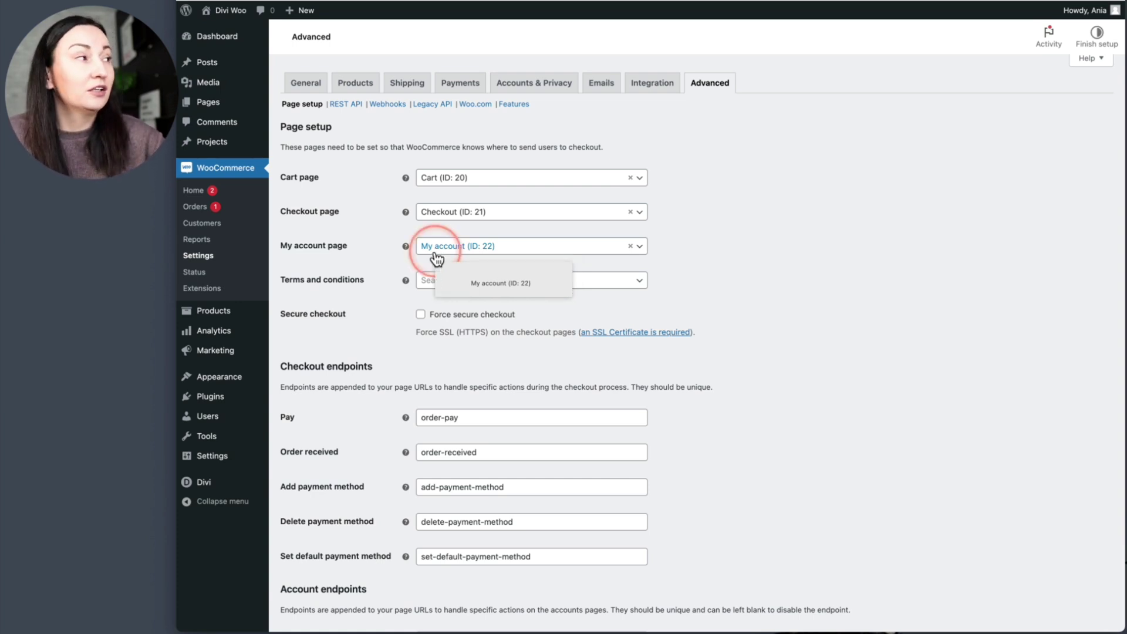
{"action": "mouse_move", "coordinate": [206, 110]}
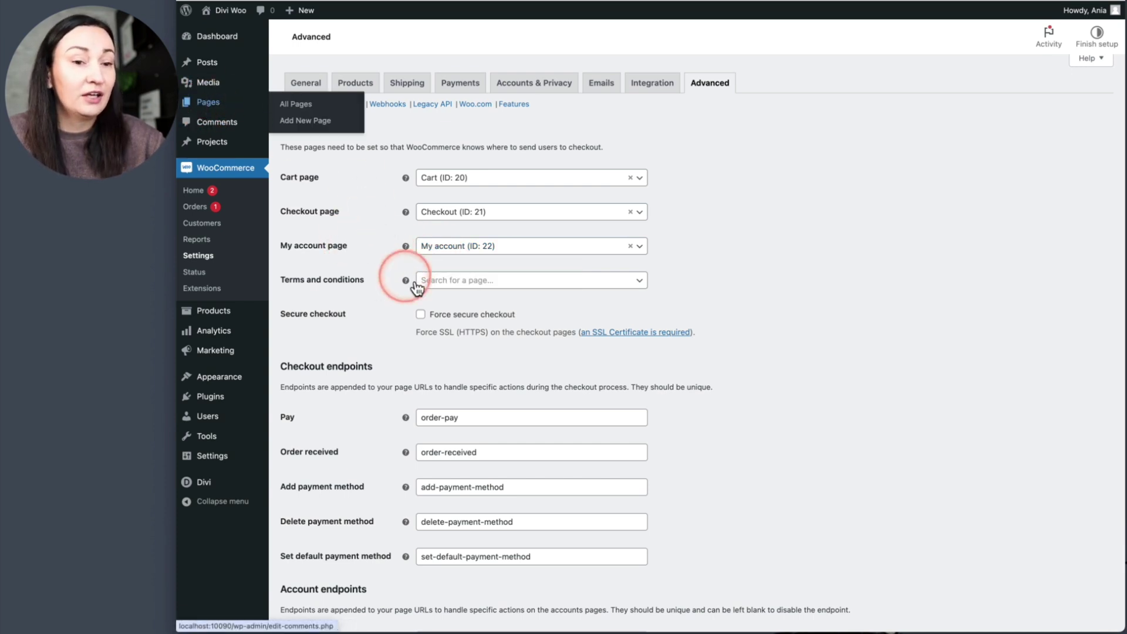
{"action": "left_click", "coordinate": [444, 250]}
Step: Review the WooCommerce pages in the site's page list, view the live My account page, and return to the list
{"action": "left_click", "coordinate": [207, 105]}
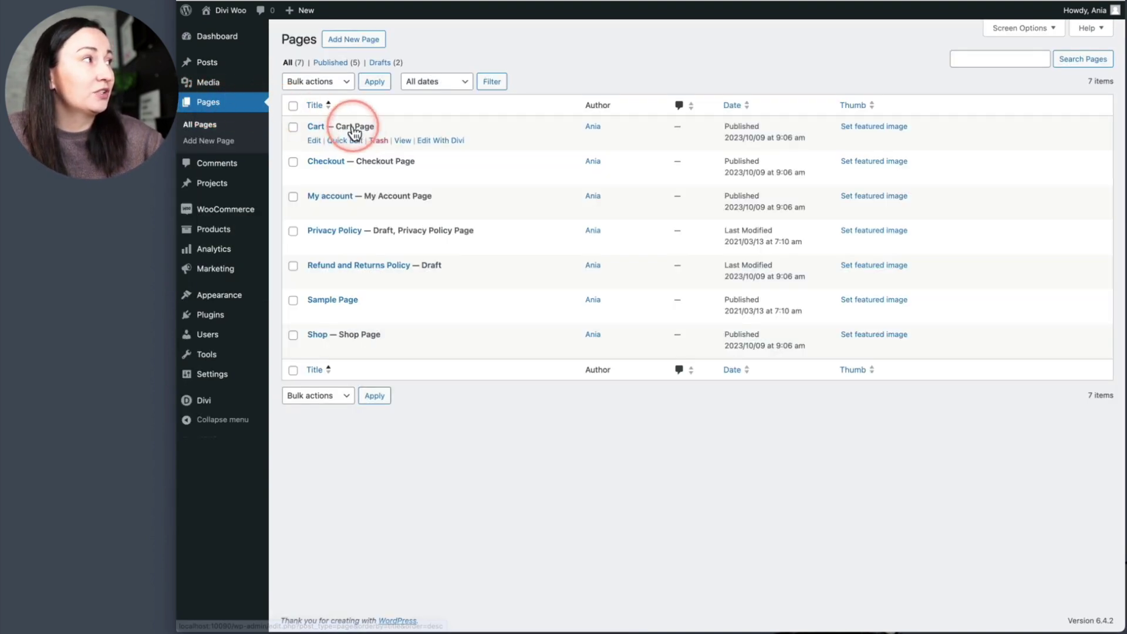
{"action": "mouse_move", "coordinate": [376, 175]}
{"action": "mouse_move", "coordinate": [390, 209]}
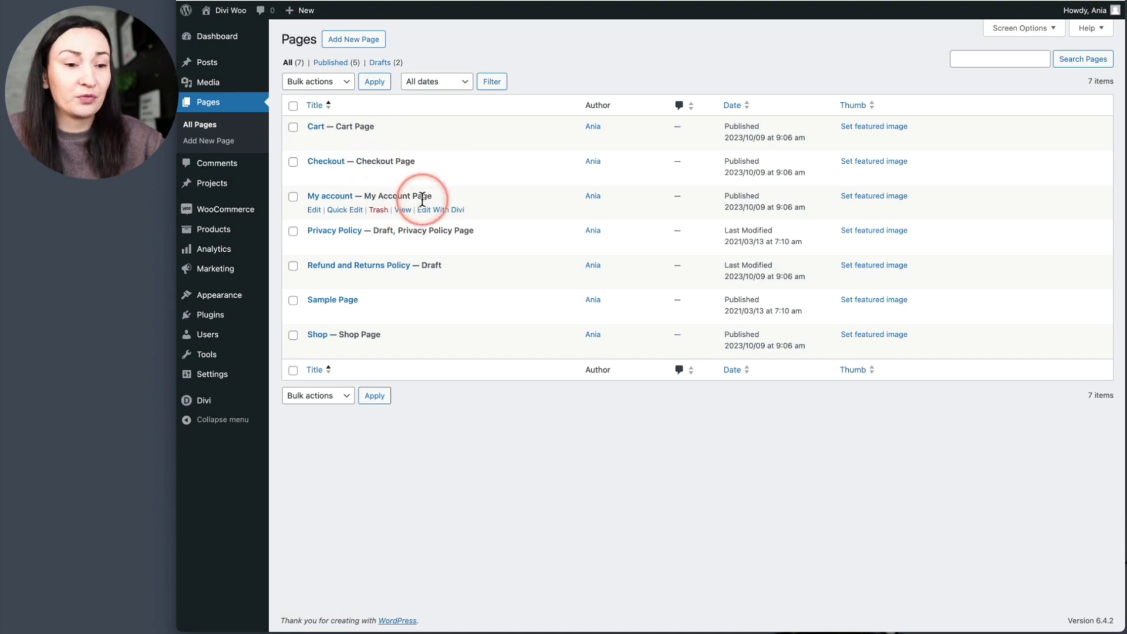
{"action": "mouse_move", "coordinate": [352, 340]}
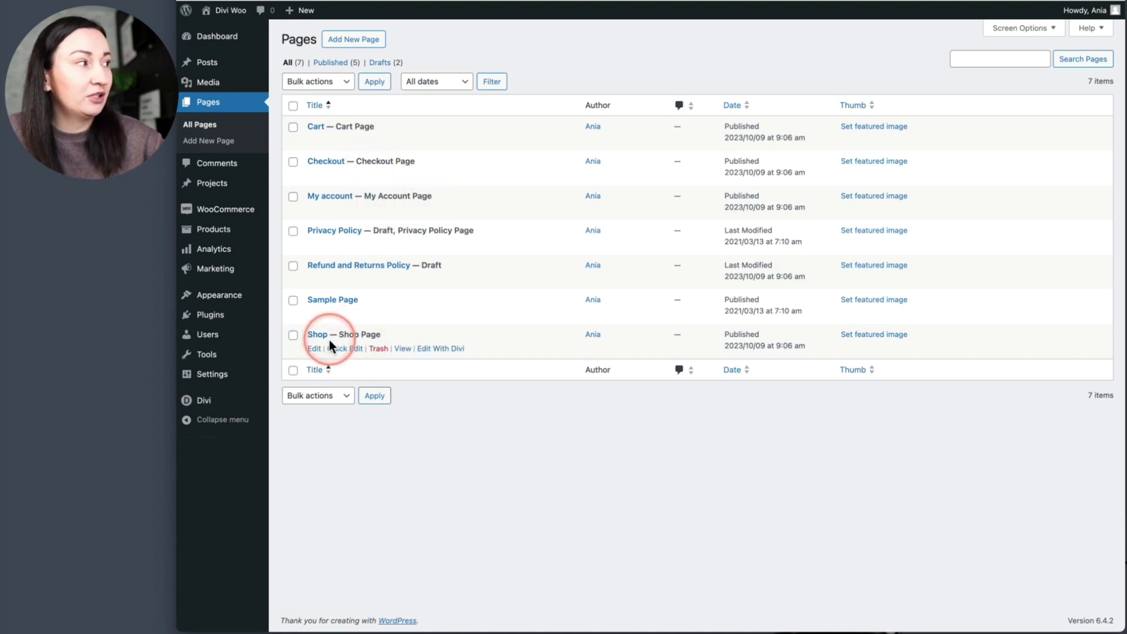
{"action": "mouse_move", "coordinate": [309, 148]}
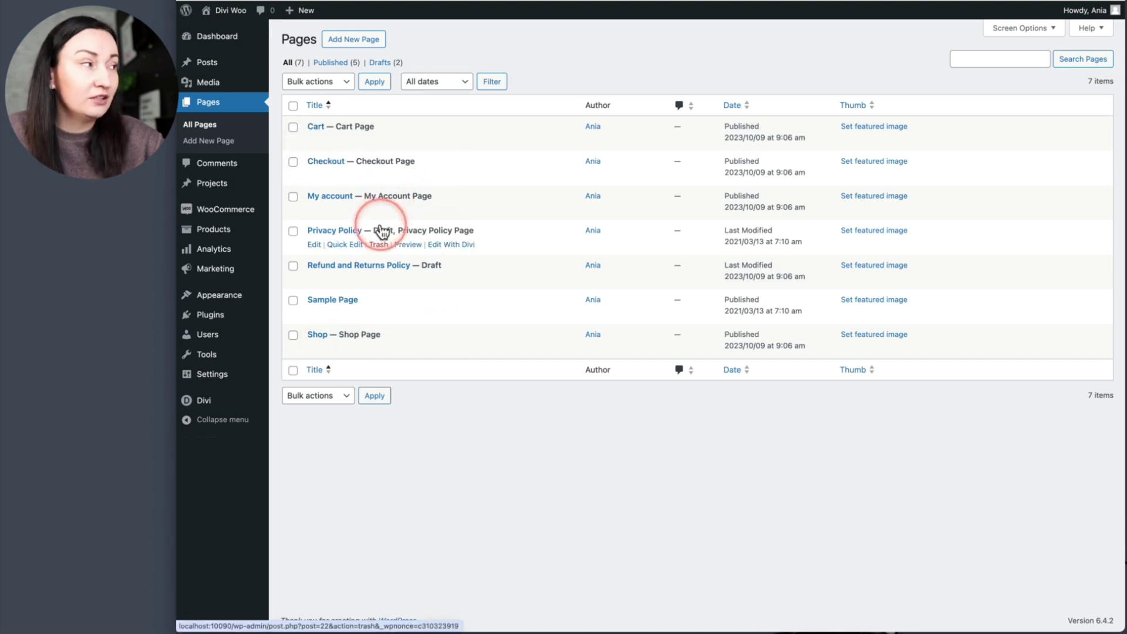
{"action": "mouse_move", "coordinate": [325, 204]}
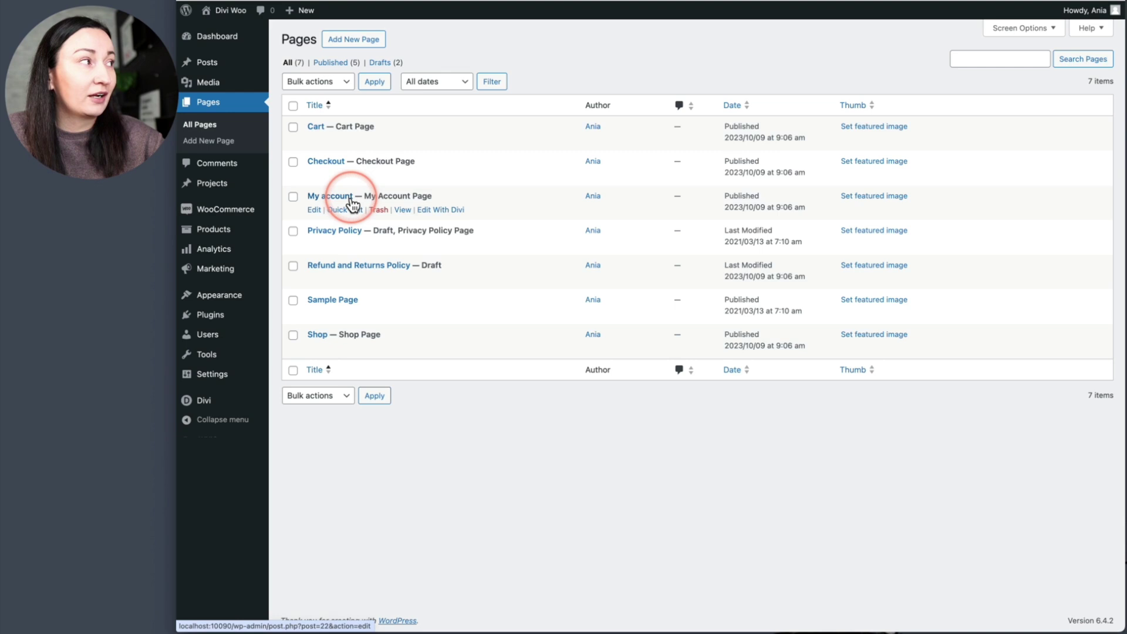
{"action": "left_click", "coordinate": [352, 204]}
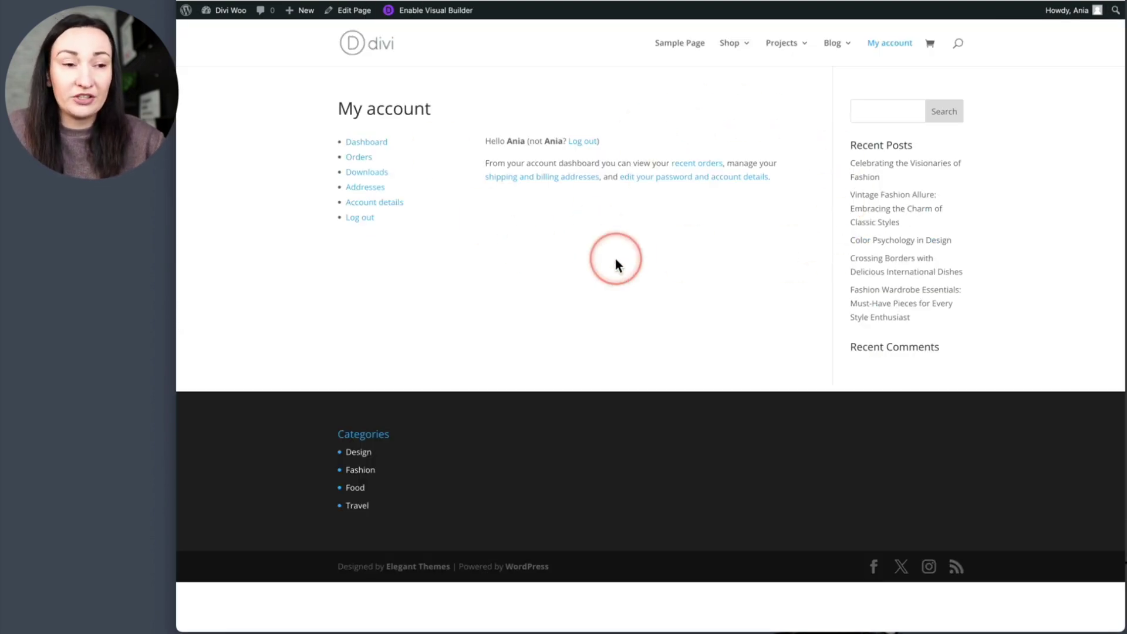
{"action": "left_click", "coordinate": [347, 1]}
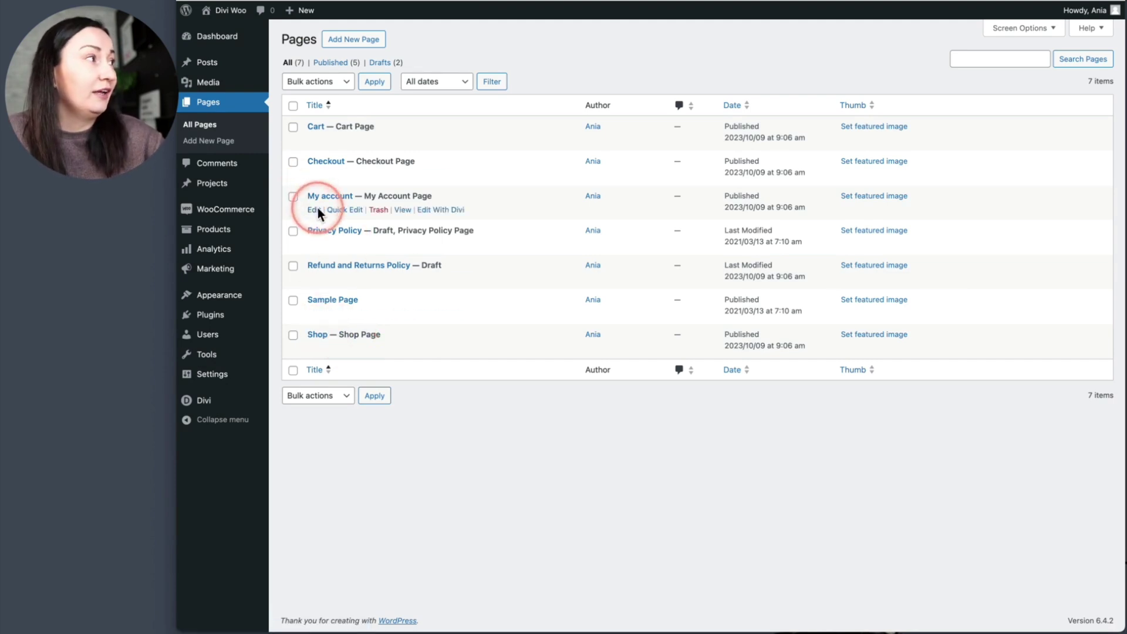
Step: Examine the shortcode in the My account page's block editor and return to the live page
{"action": "left_click", "coordinate": [314, 210]}
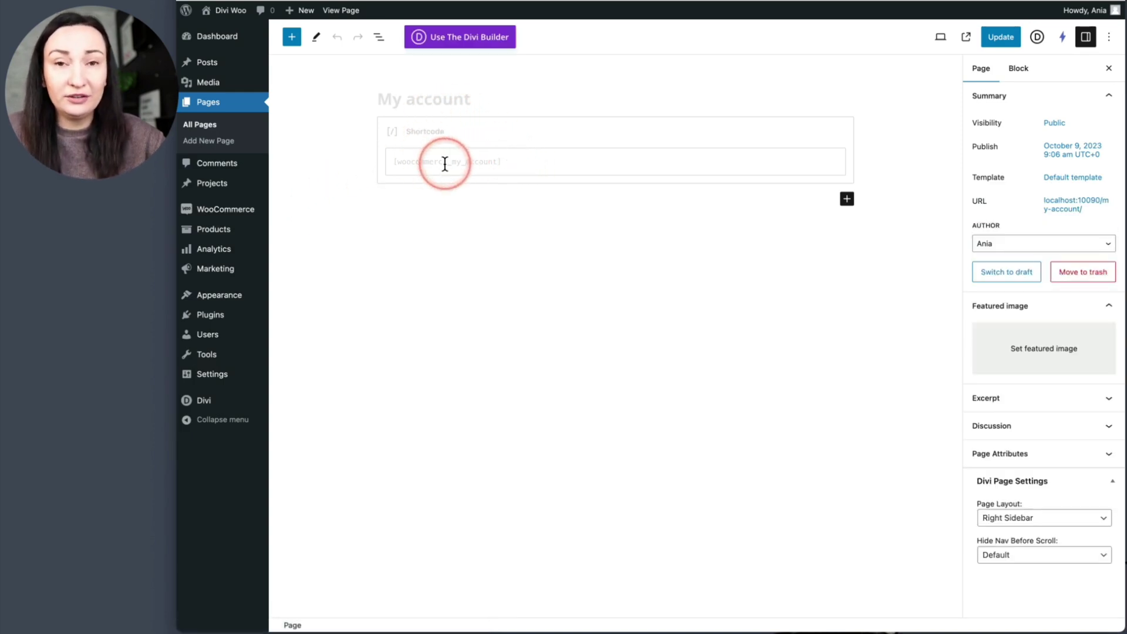
{"action": "triple_click", "coordinate": [482, 163]}
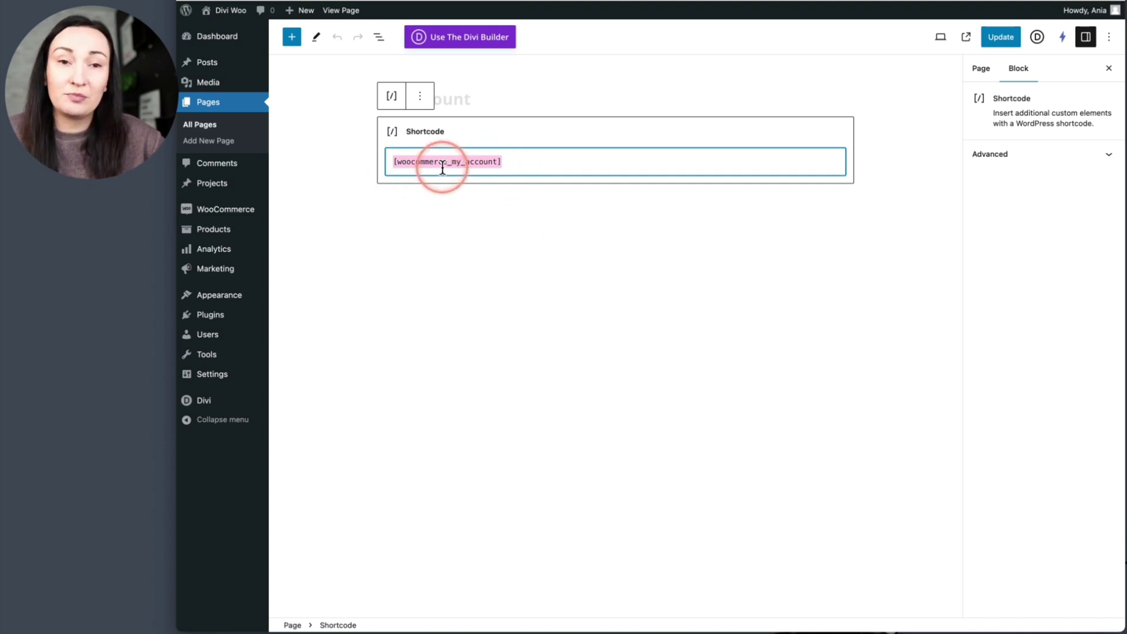
{"action": "left_click", "coordinate": [401, 16]}
{"action": "left_click", "coordinate": [349, 133]}
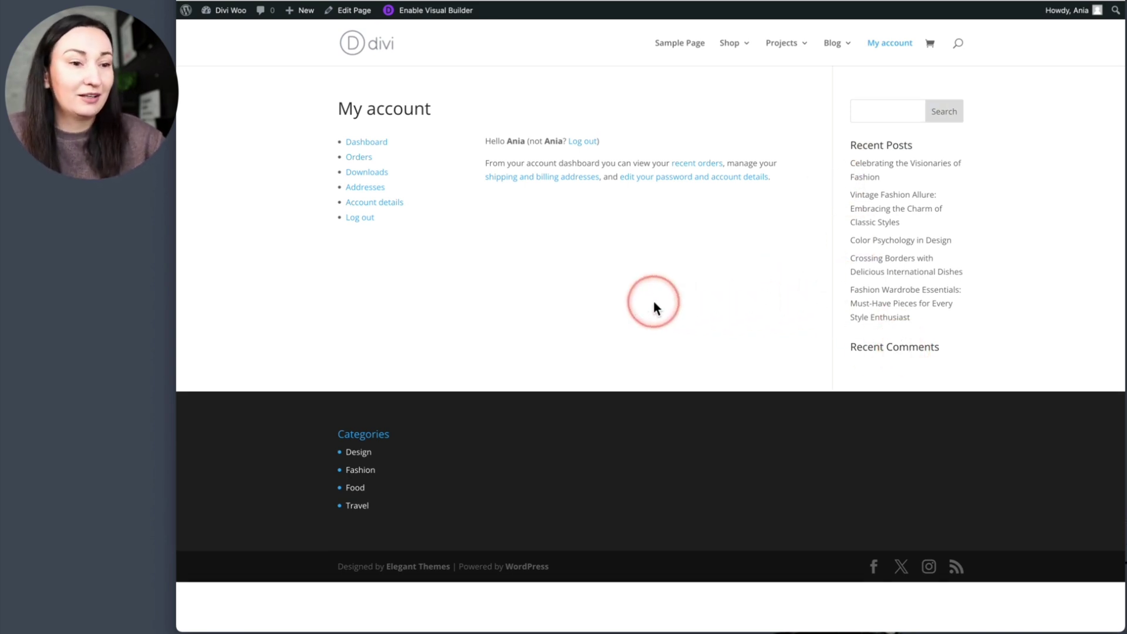
Step: Enable the Divi Visual Builder on the My account page and start building from the existing content
{"action": "left_click", "coordinate": [433, 18]}
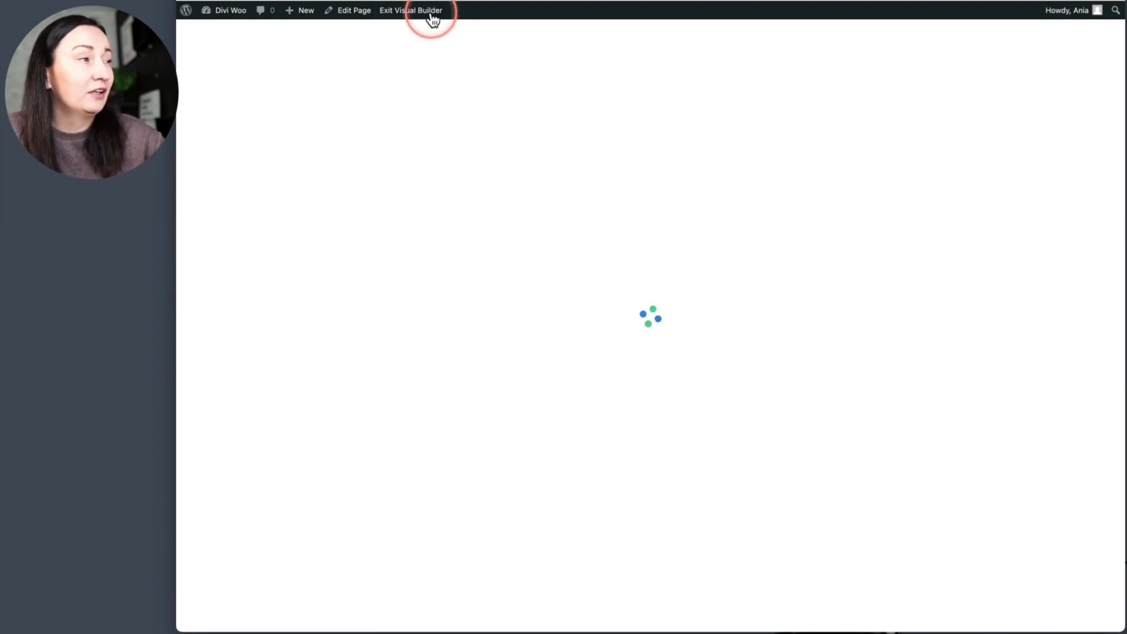
{"action": "left_click", "coordinate": [489, 418]}
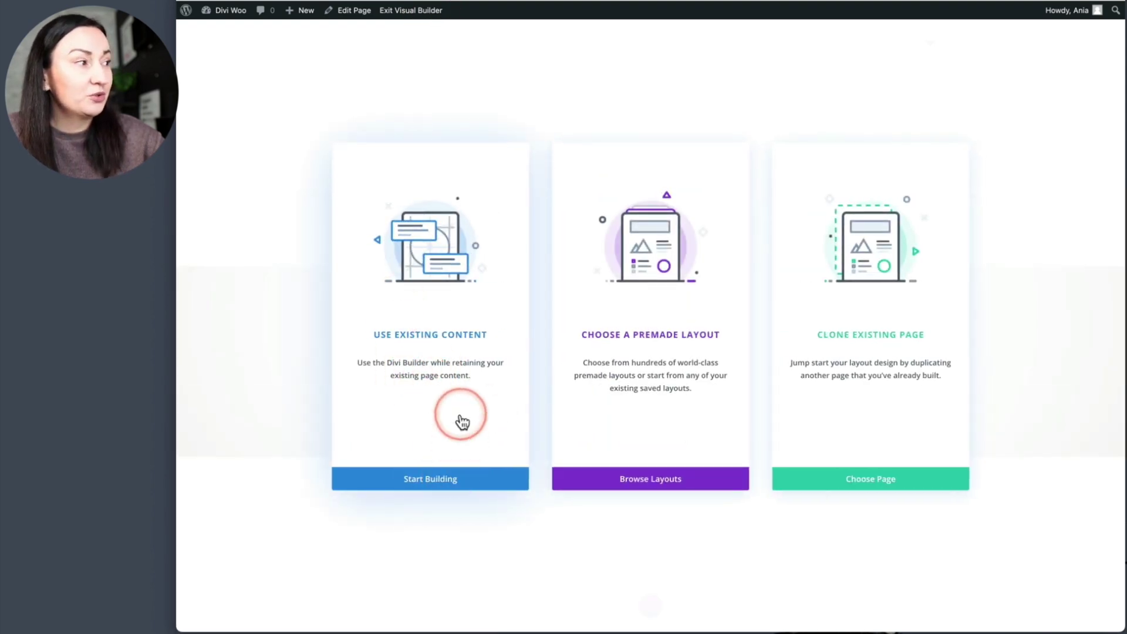
{"action": "left_click", "coordinate": [460, 414]}
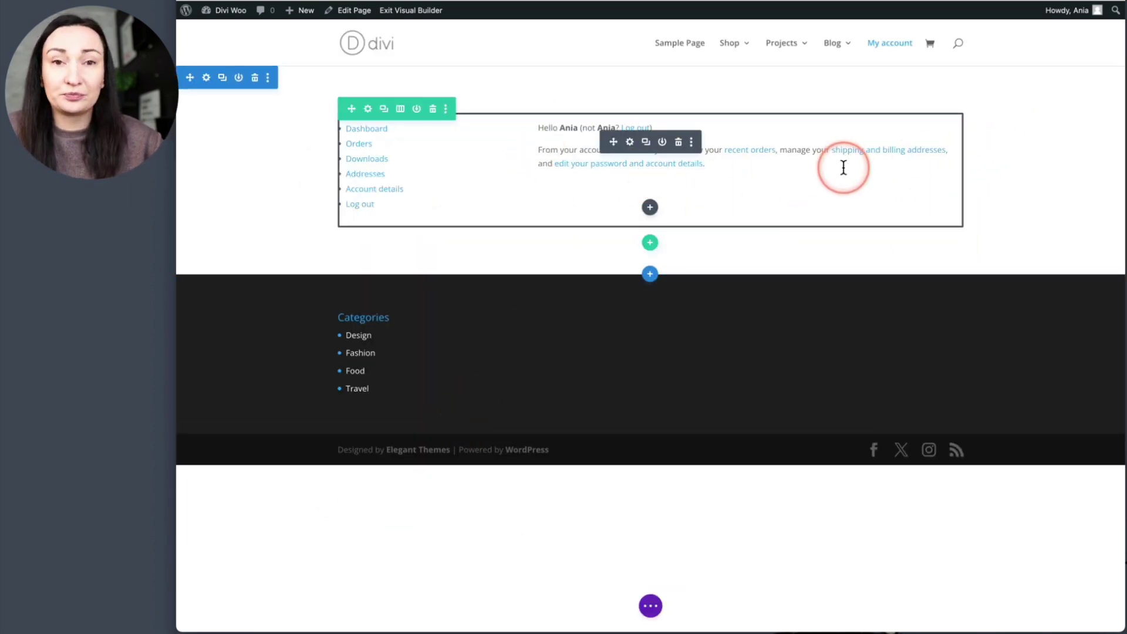
Step: Inspect the body content in the existing text module's settings and close them with the changes saved
{"action": "left_click", "coordinate": [631, 147]}
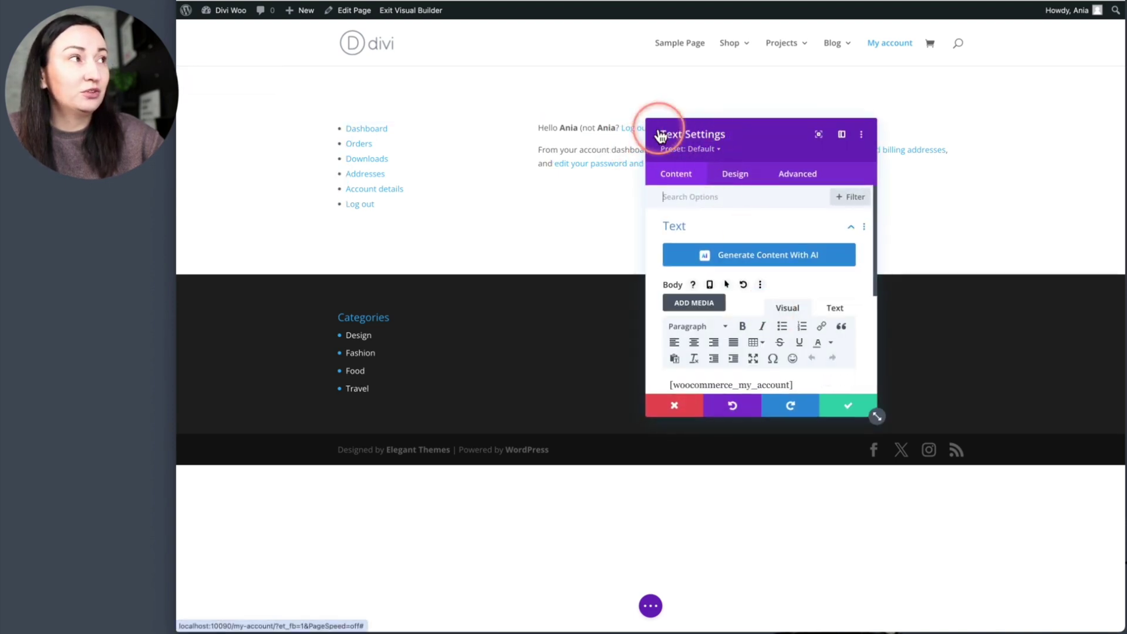
{"action": "scroll", "coordinate": [772, 346], "scroll_direction": "down", "scroll_amount": 2}
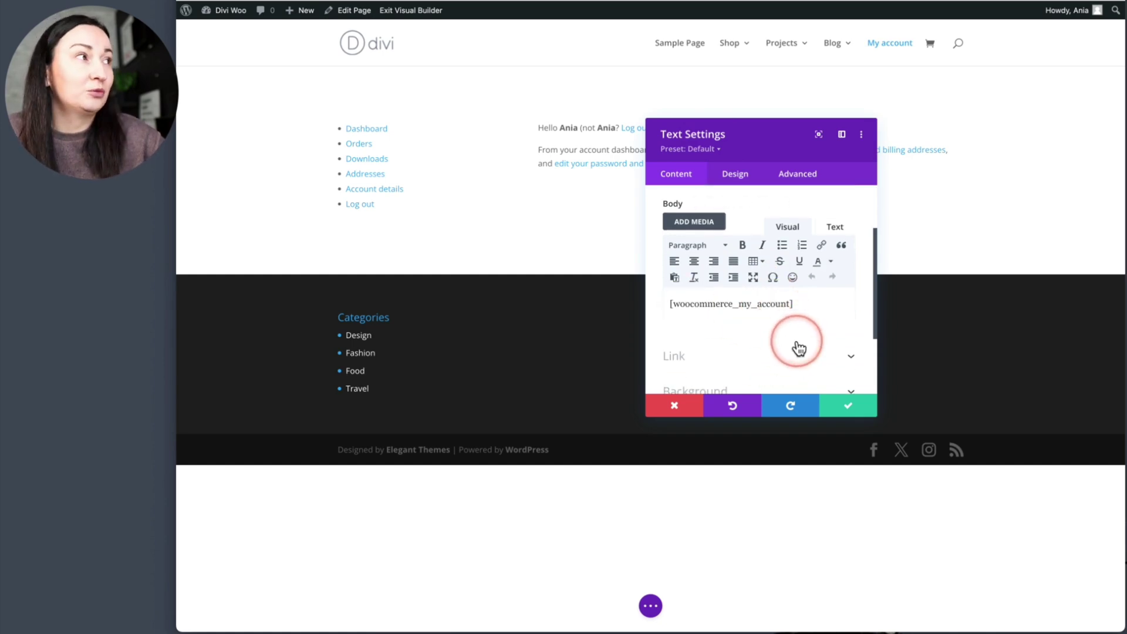
{"action": "left_click", "coordinate": [848, 408]}
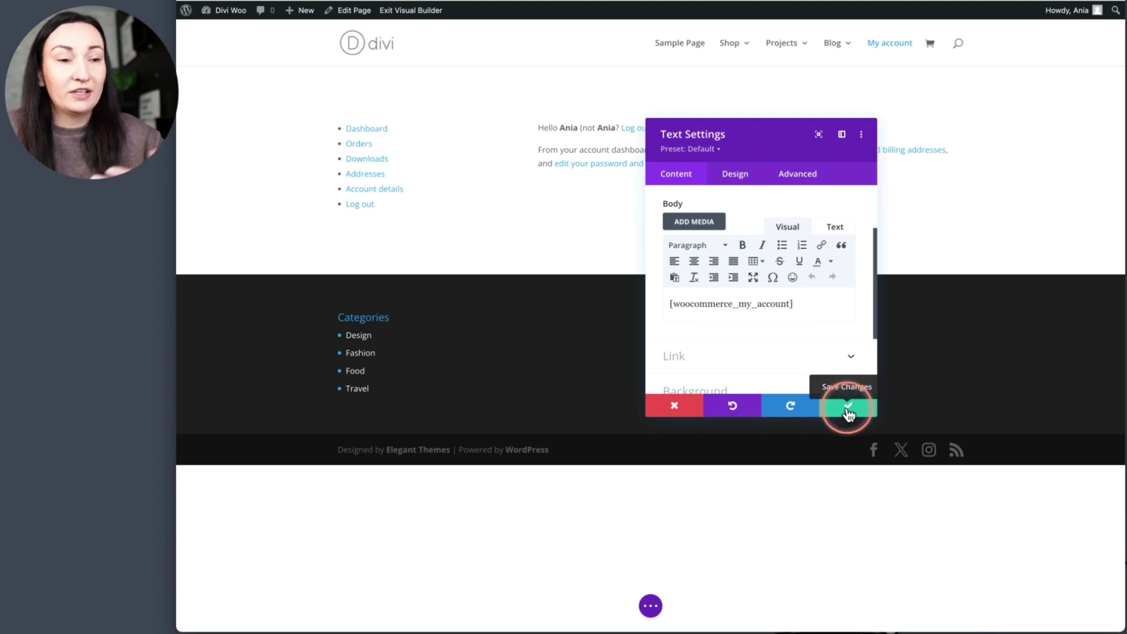
{"action": "left_click", "coordinate": [848, 411]}
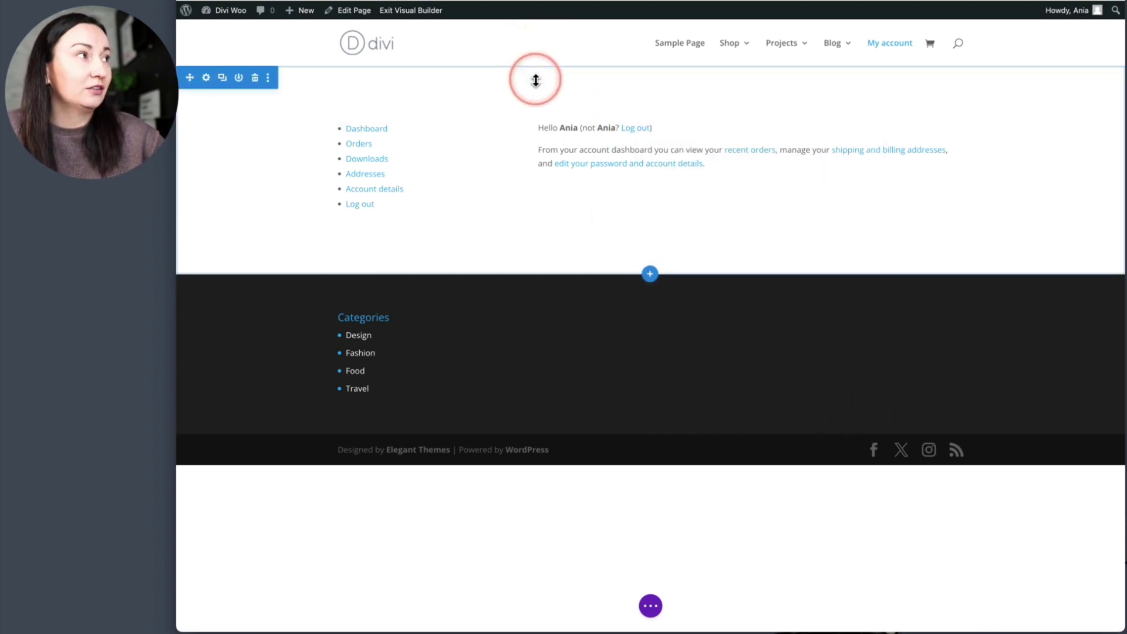
Step: Insert a regular section with a single-column row below the account section
{"action": "left_click", "coordinate": [650, 275]}
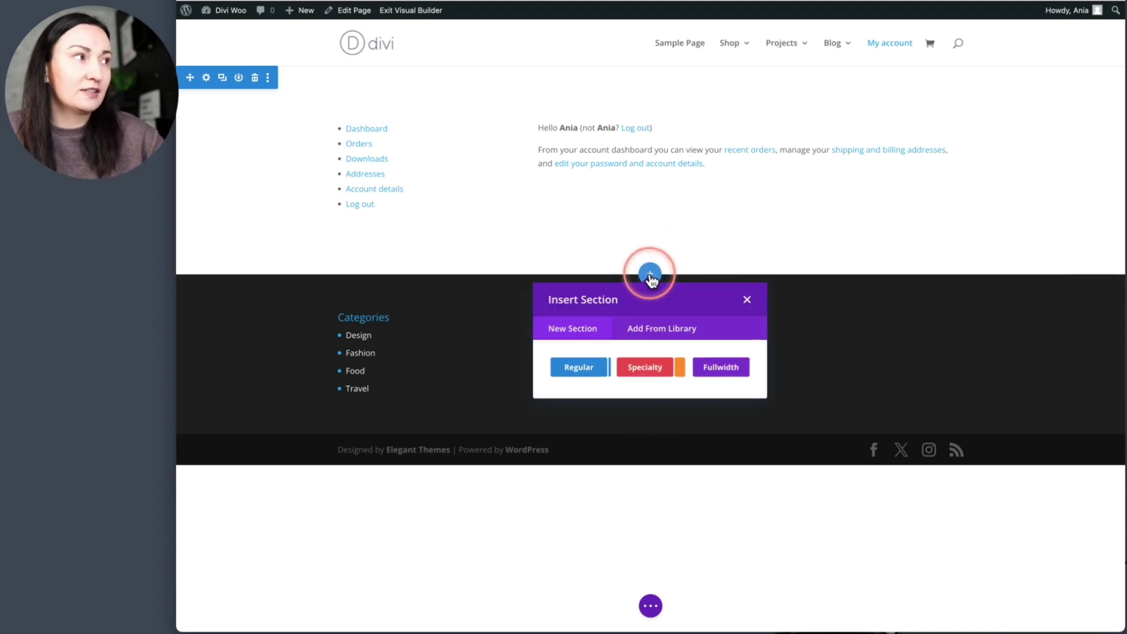
{"action": "left_click", "coordinate": [577, 367]}
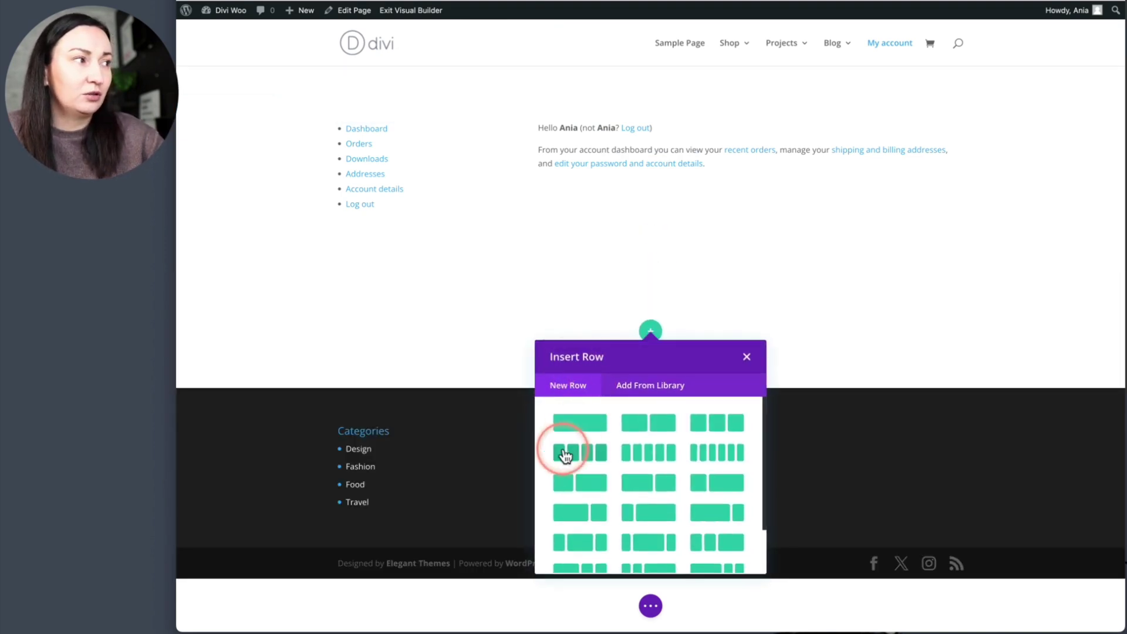
{"action": "left_click", "coordinate": [567, 424]}
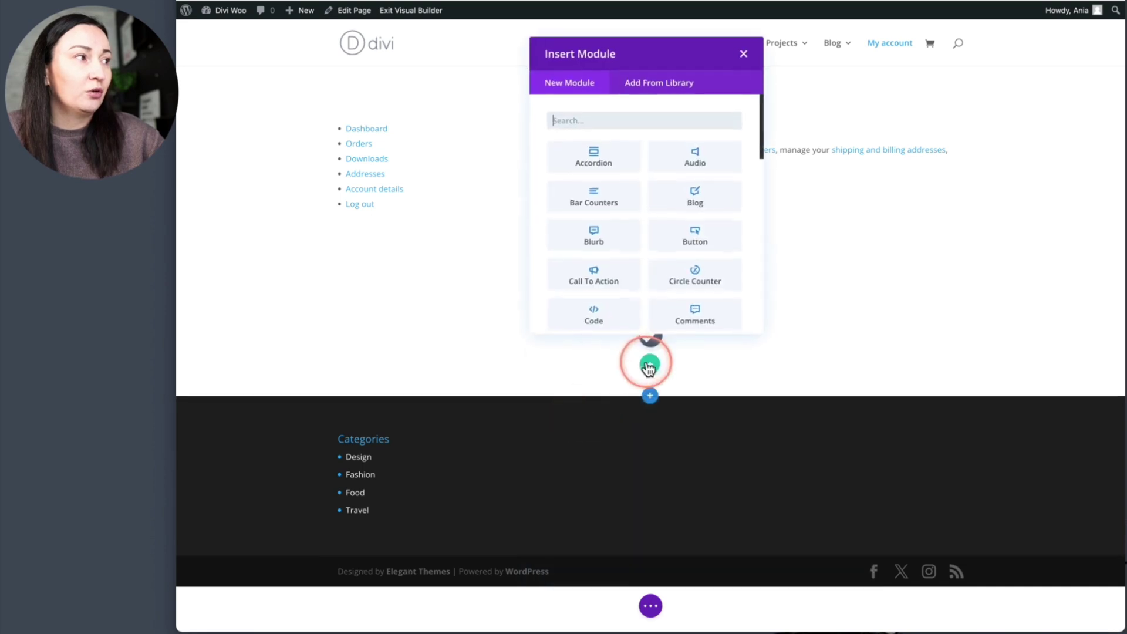
Step: Find the Text module in the module search and add it to the new single-column row
{"action": "left_click", "coordinate": [582, 116]}
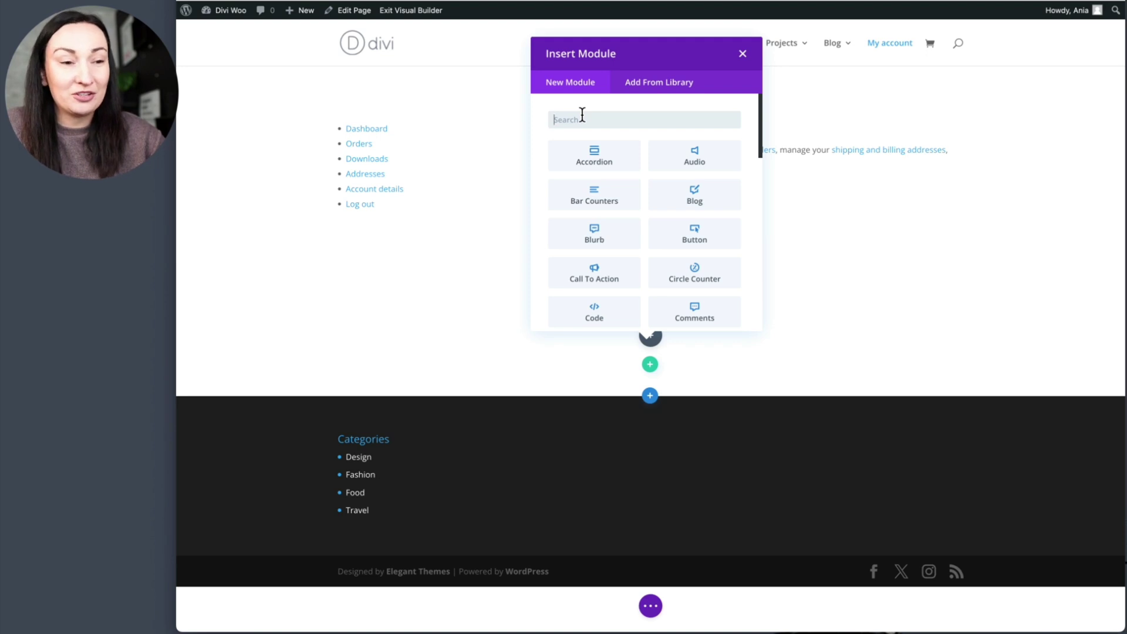
{"action": "left_click", "coordinate": [583, 115]}
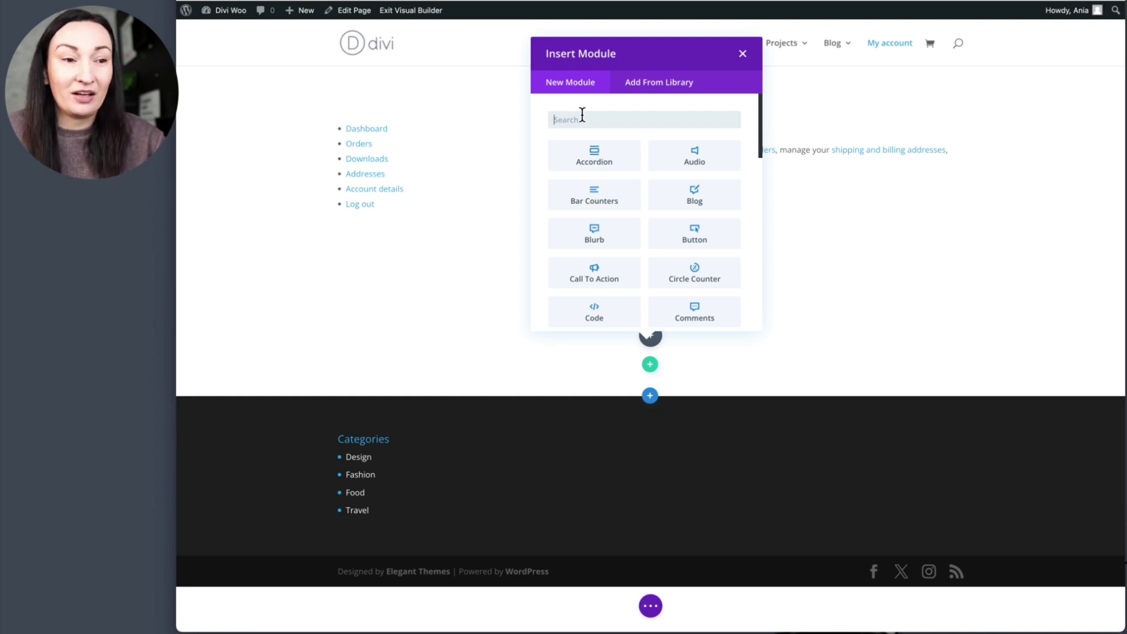
{"action": "left_click", "coordinate": [606, 132]}
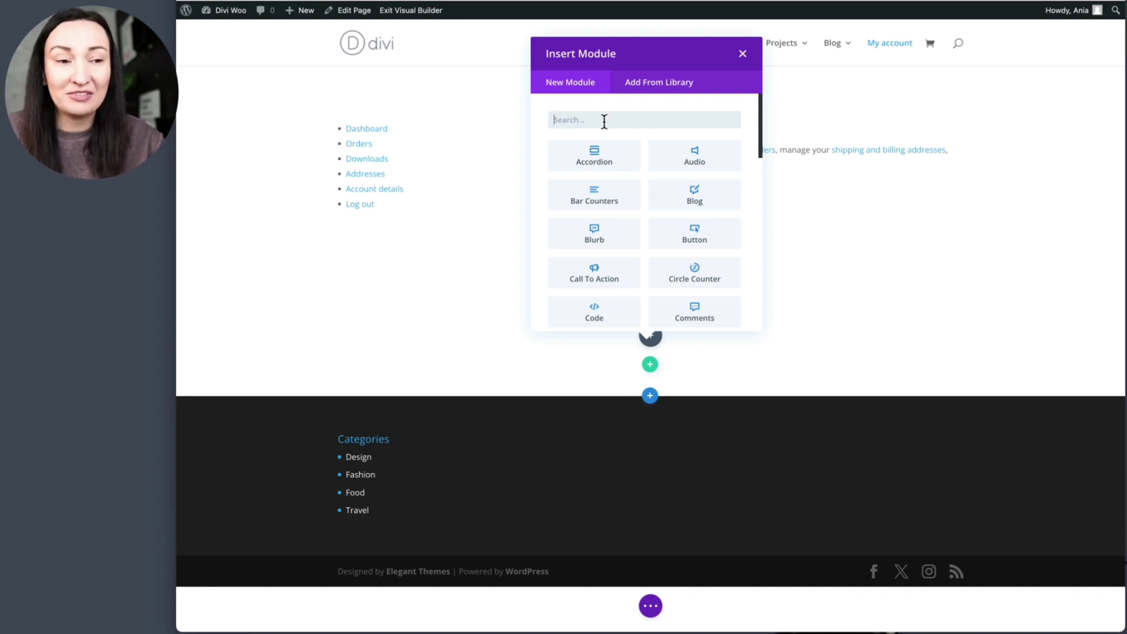
{"action": "left_click", "coordinate": [604, 121]}
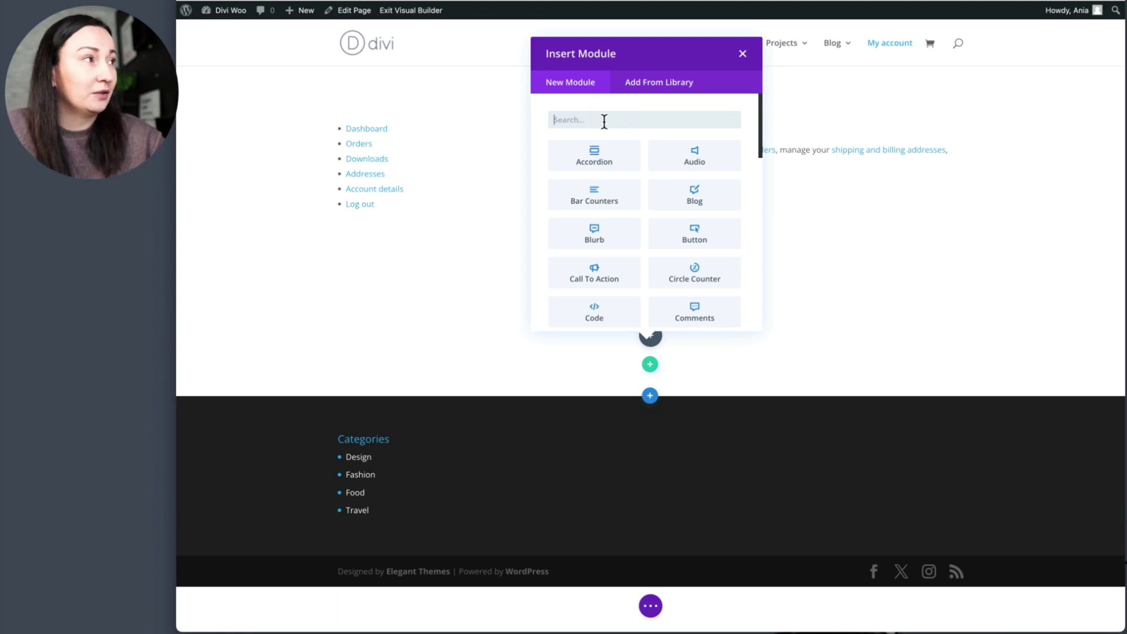
{"action": "type", "text": "Tes"}
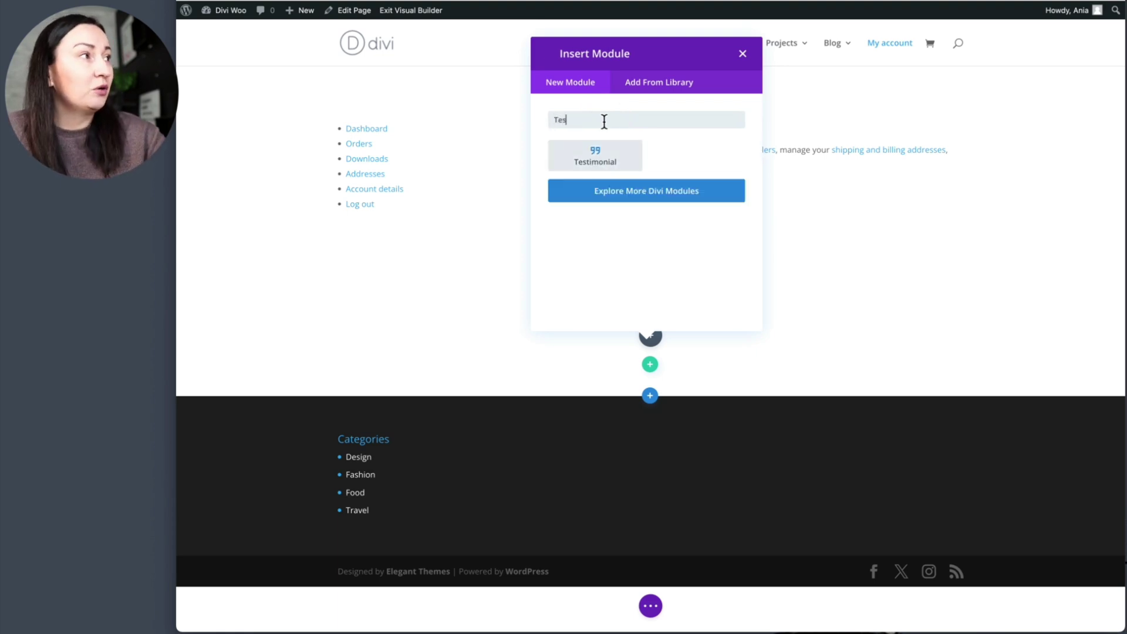
{"action": "left_click", "coordinate": [578, 99]}
{"action": "key", "text": "BackSpace"}
{"action": "type", "text": "x"}
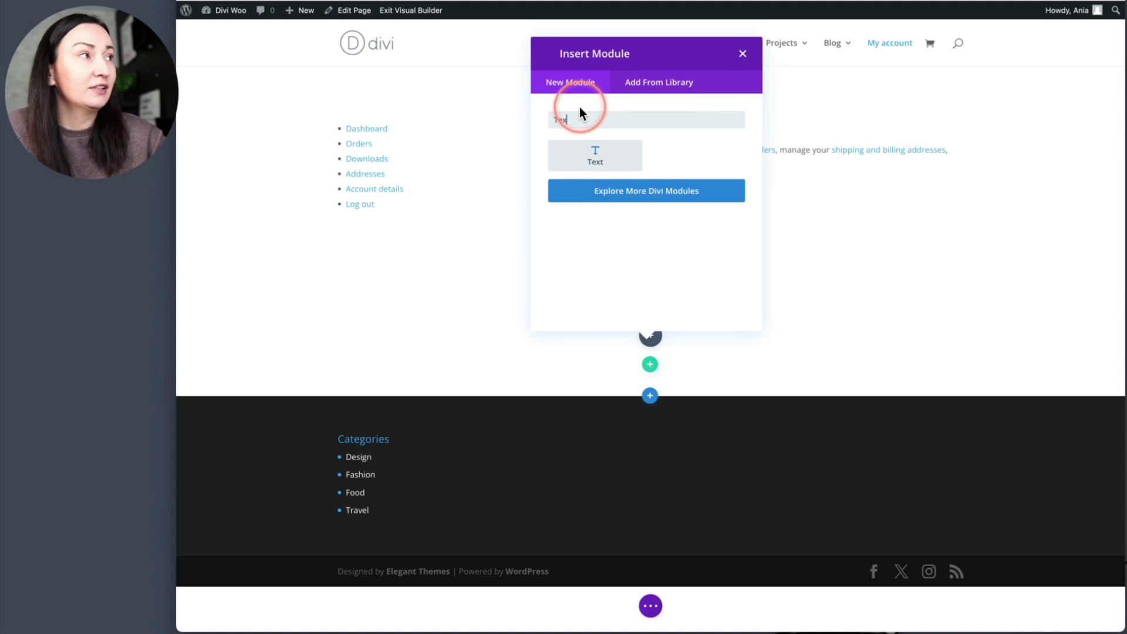
{"action": "left_click", "coordinate": [577, 168]}
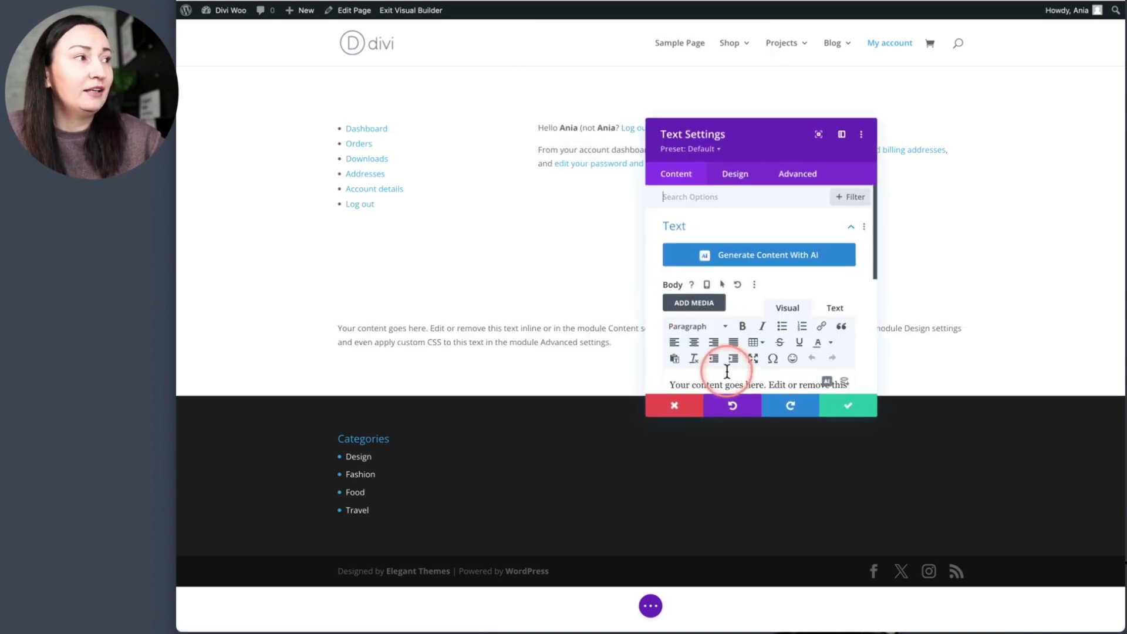
Step: Replace the new text module's placeholder body with "My Account" and format it as Heading 1
{"action": "scroll", "coordinate": [745, 358], "scroll_direction": "down", "scroll_amount": 1}
{"action": "triple_click", "coordinate": [754, 348]}
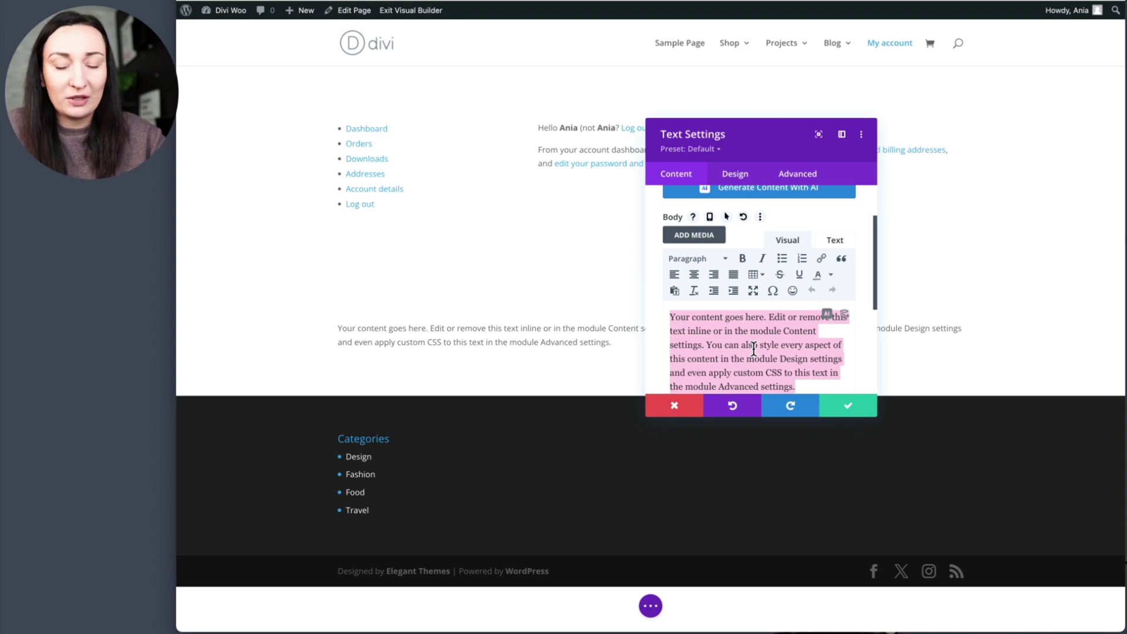
{"action": "type", "text": "My"}
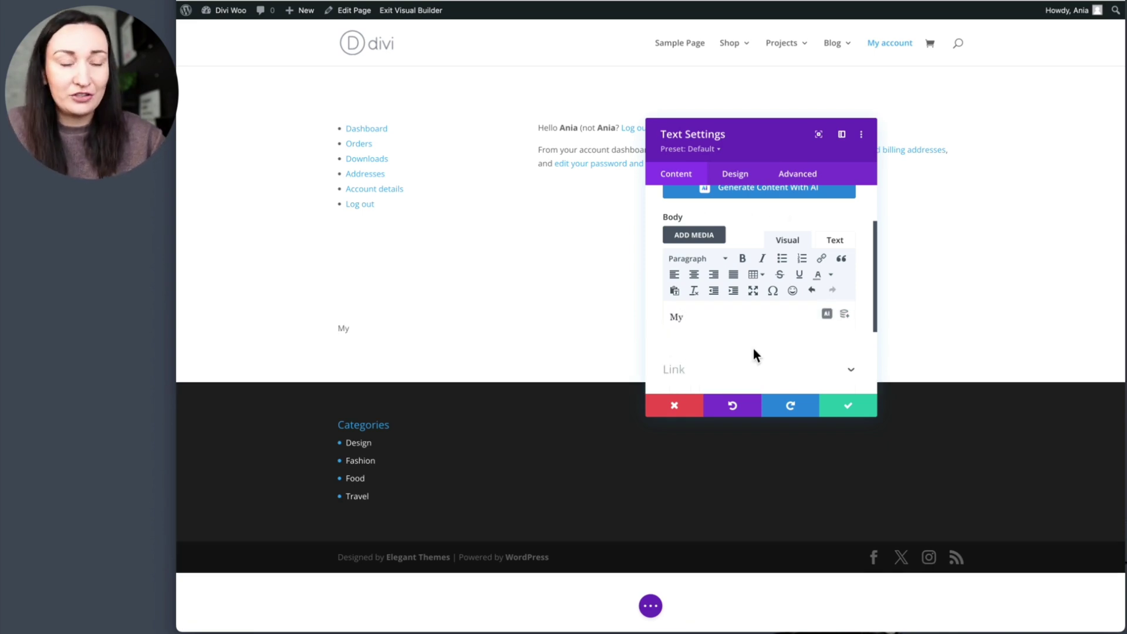
{"action": "type", "text": " Ac"}
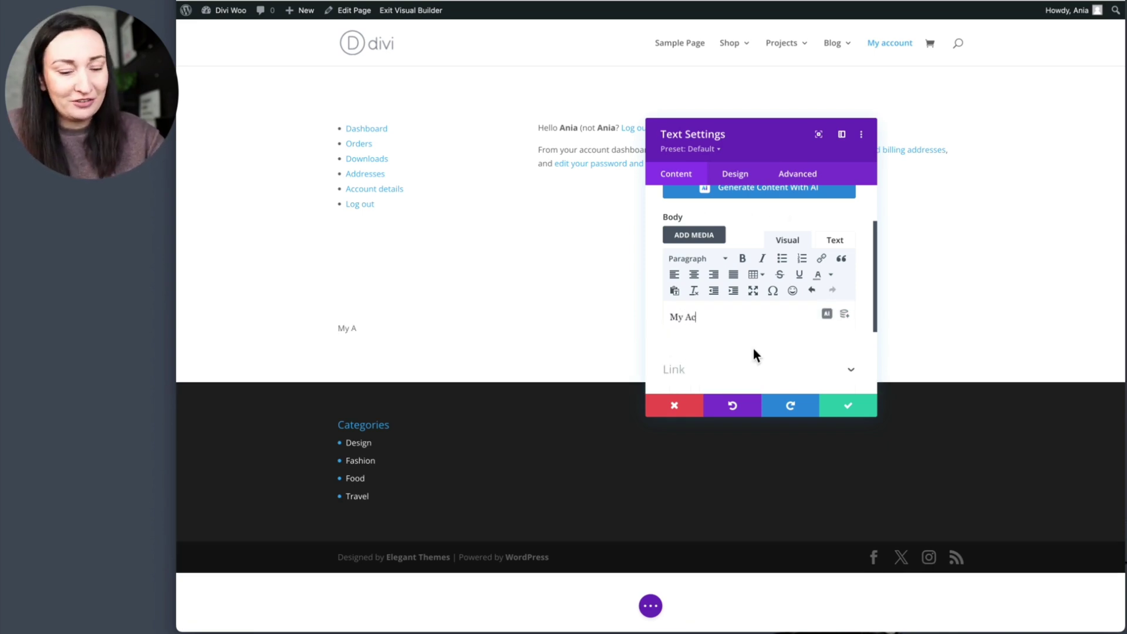
{"action": "type", "text": "count"}
{"action": "left_click", "coordinate": [706, 262]}
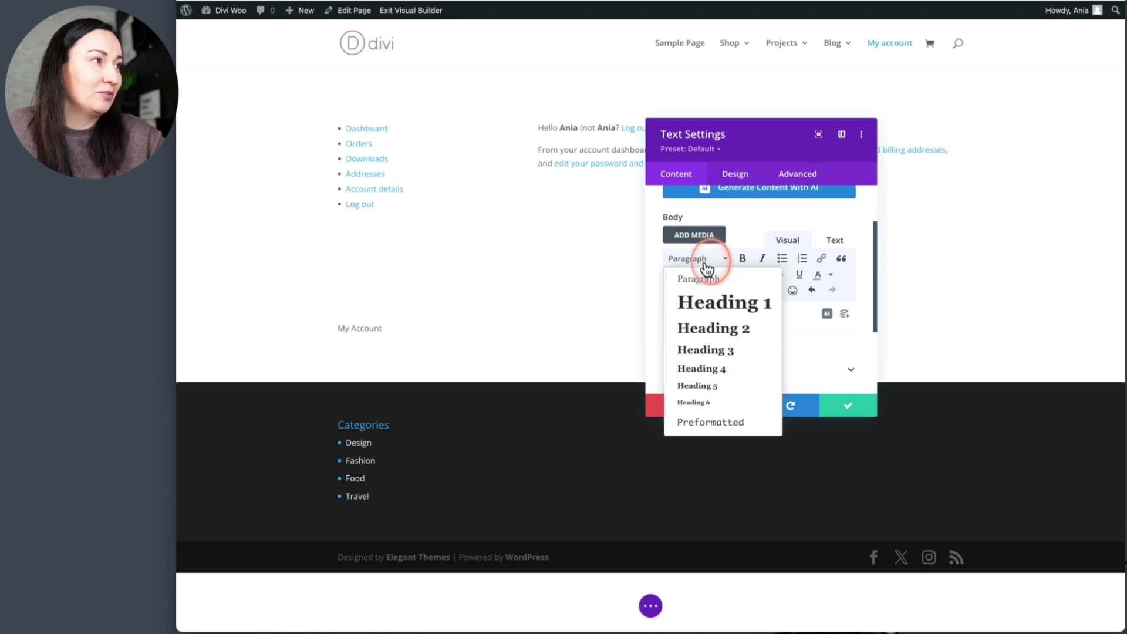
{"action": "left_click", "coordinate": [704, 302]}
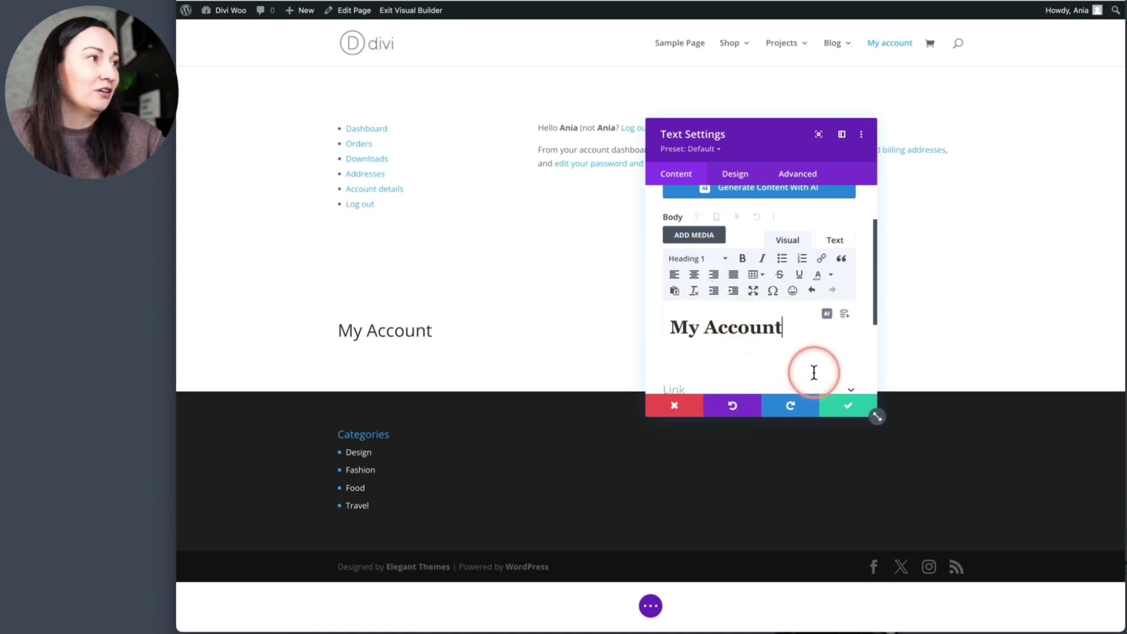
Step: Set the text module's text color to Light and its text font weight to Bold, and save the module settings
{"action": "left_click", "coordinate": [741, 187]}
{"action": "left_click", "coordinate": [705, 229]}
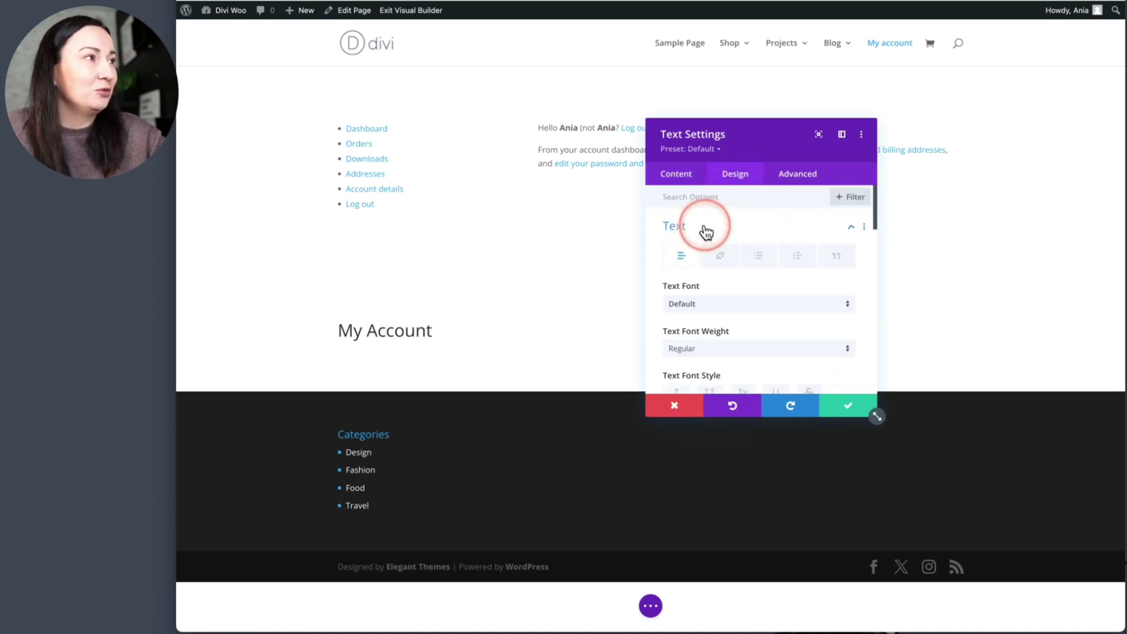
{"action": "scroll", "coordinate": [721, 297], "scroll_direction": "down", "scroll_amount": 5}
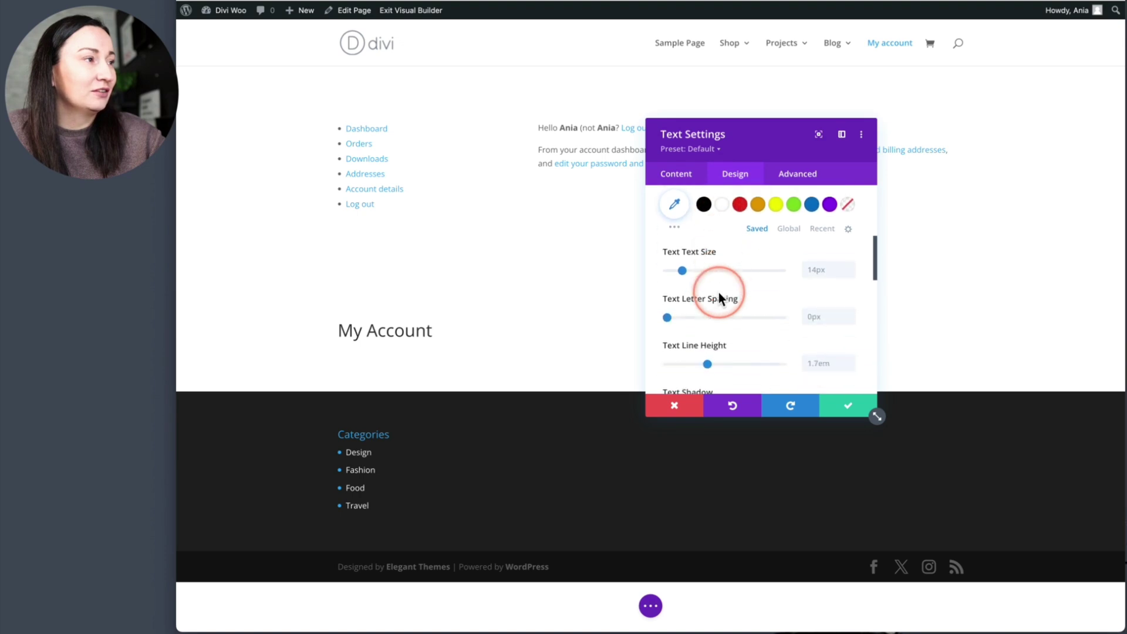
{"action": "scroll", "coordinate": [721, 298], "scroll_direction": "down", "scroll_amount": 5}
{"action": "left_click", "coordinate": [720, 297]}
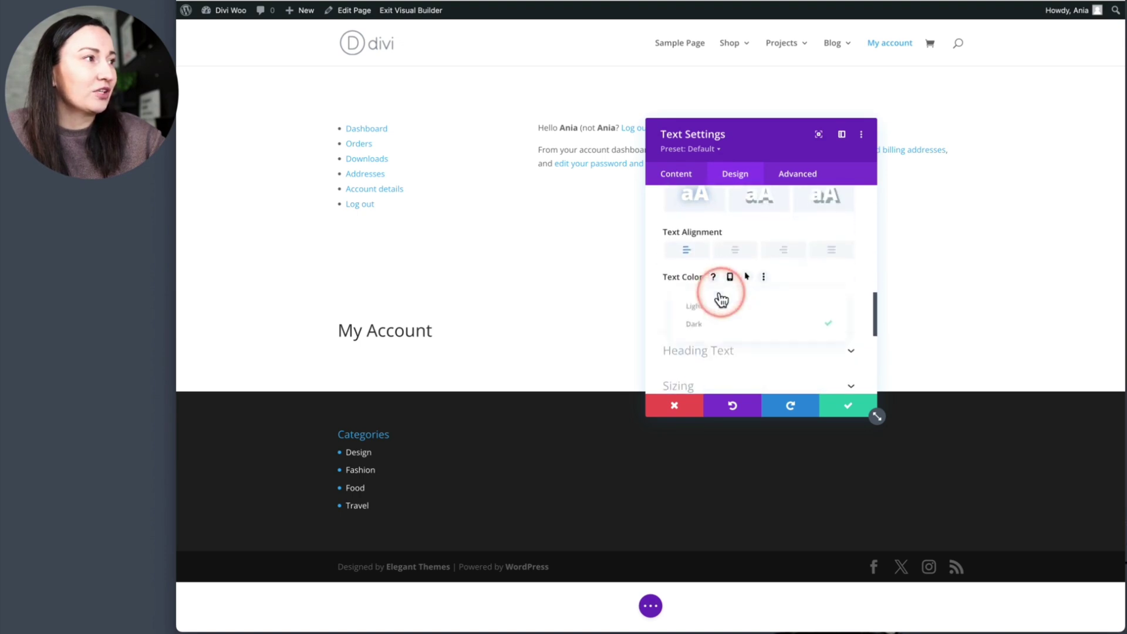
{"action": "left_click", "coordinate": [718, 307]}
{"action": "scroll", "coordinate": [715, 311], "scroll_direction": "up", "scroll_amount": 10}
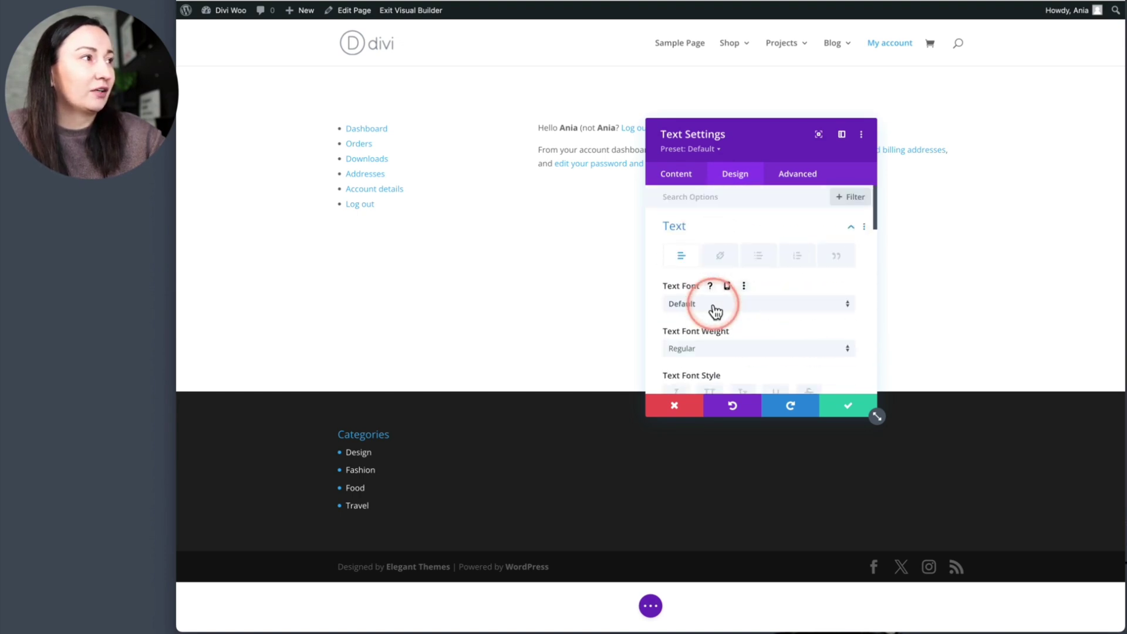
{"action": "left_click", "coordinate": [713, 348]}
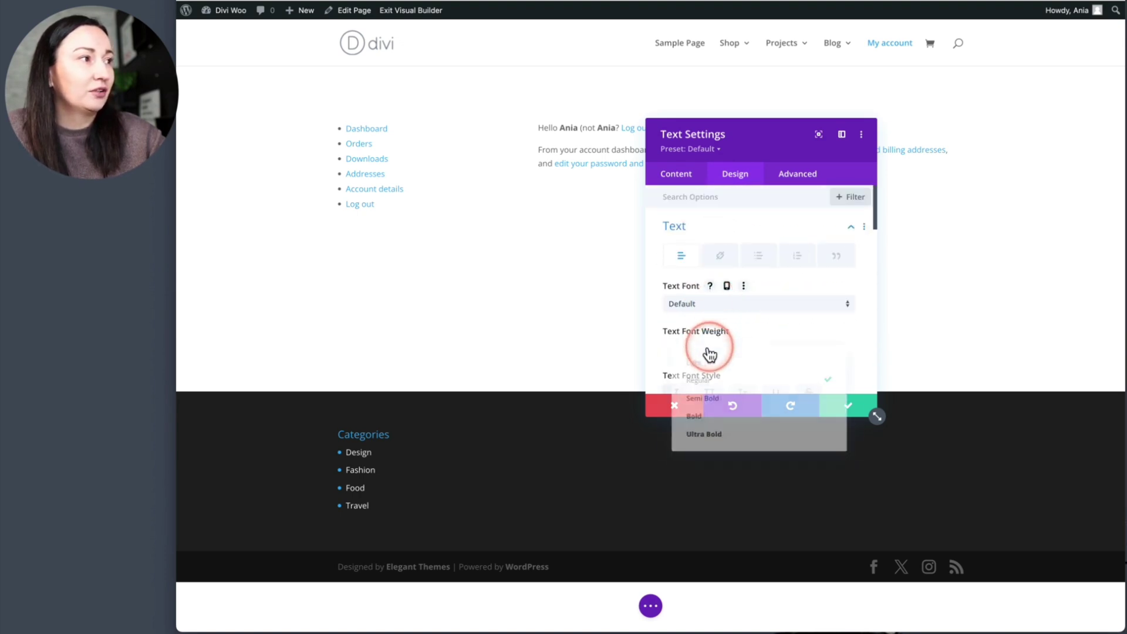
{"action": "left_click", "coordinate": [719, 418]}
{"action": "left_click", "coordinate": [843, 407]}
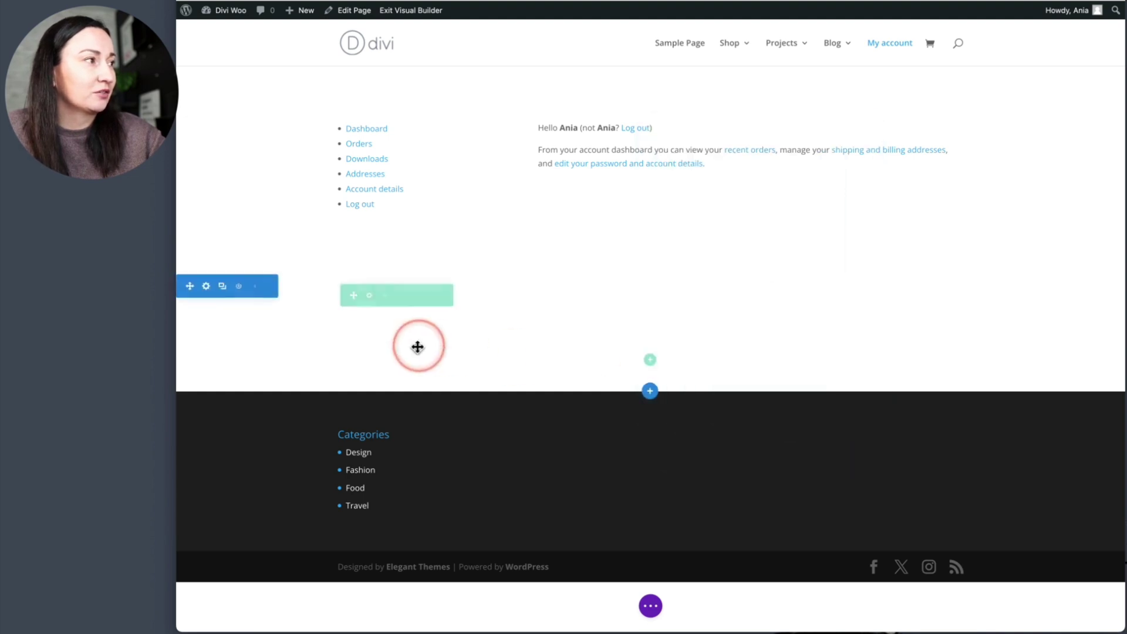
Step: Give the heading's section the purple #8300e9 background, save it, and move the section above the account content section
{"action": "left_click", "coordinate": [206, 286]}
{"action": "left_click", "coordinate": [728, 259]}
{"action": "left_click", "coordinate": [746, 312]}
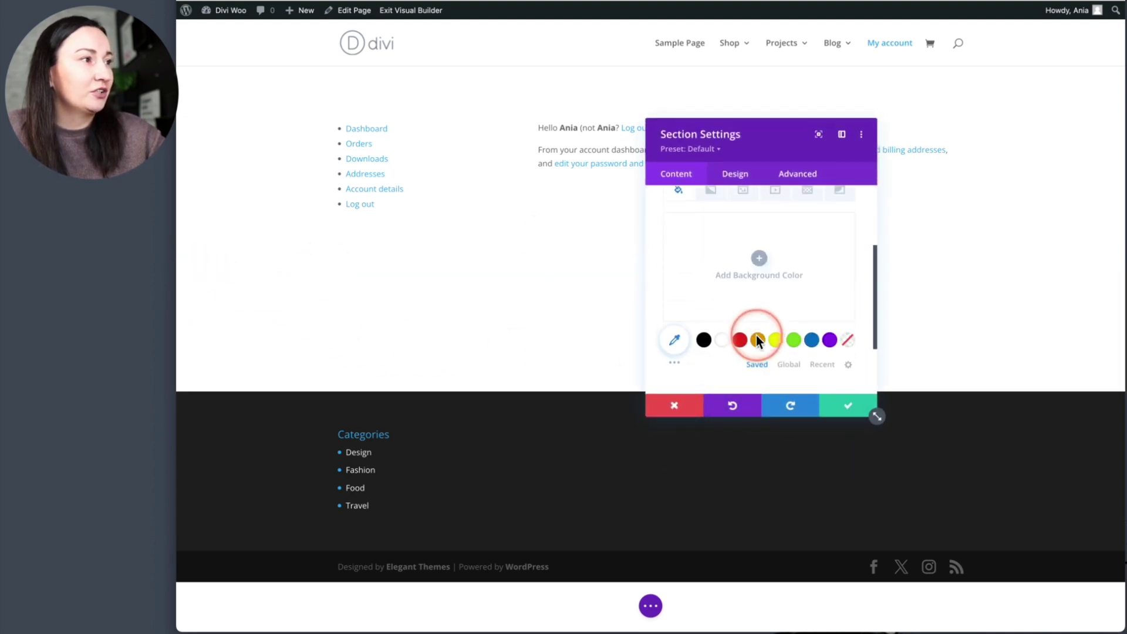
{"action": "left_click", "coordinate": [830, 324]}
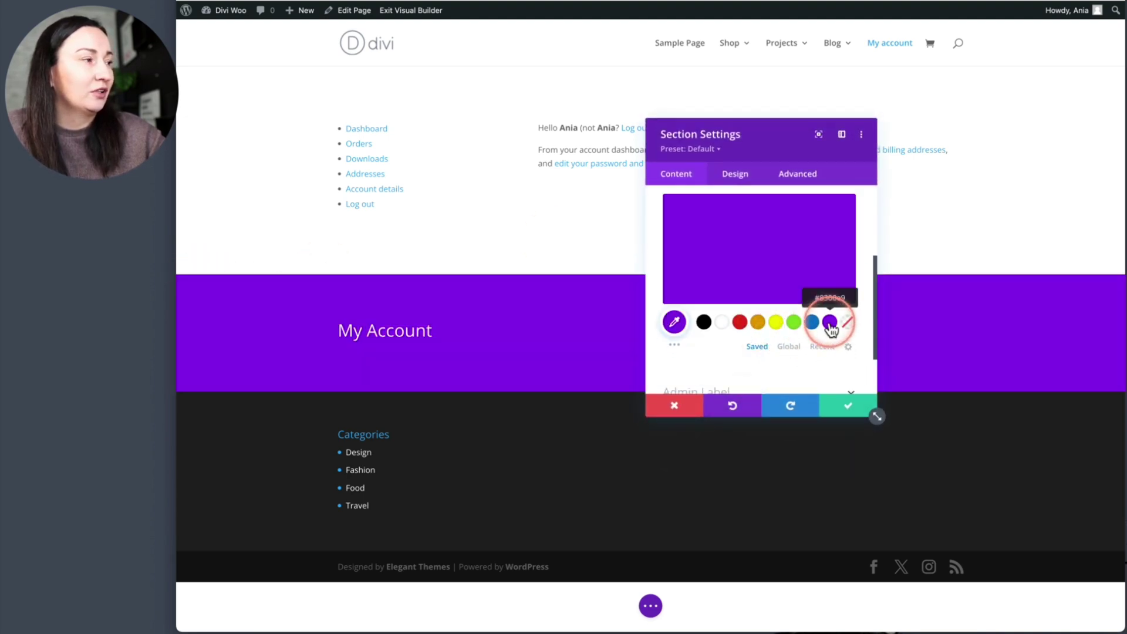
{"action": "left_click", "coordinate": [847, 410]}
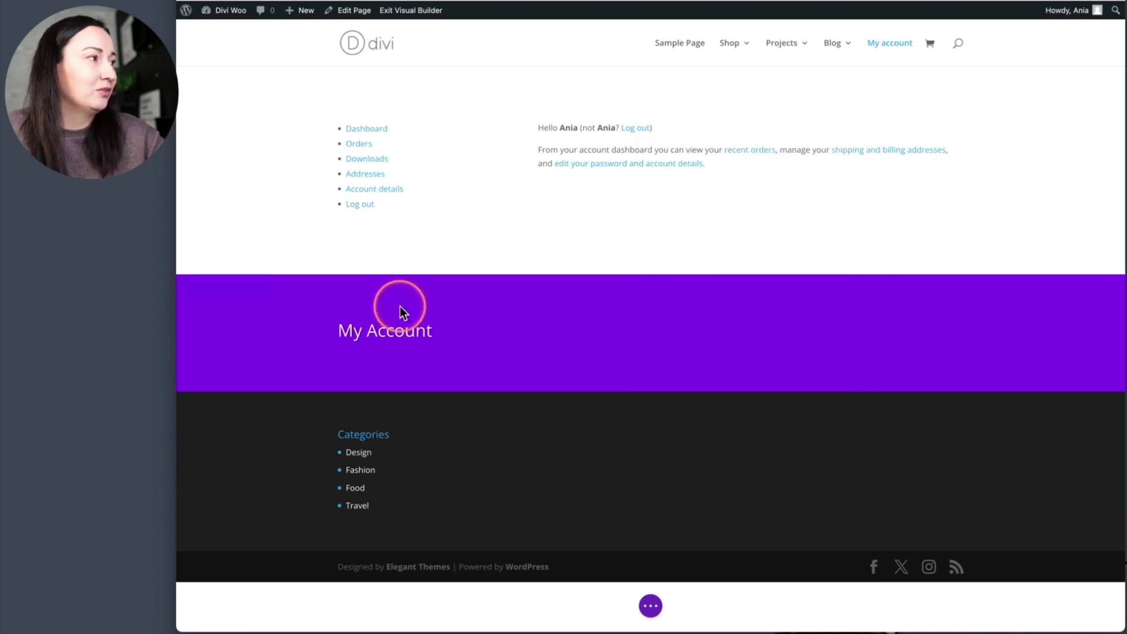
{"action": "left_click_drag", "start_coordinate": [188, 289], "coordinate": [261, 82]}
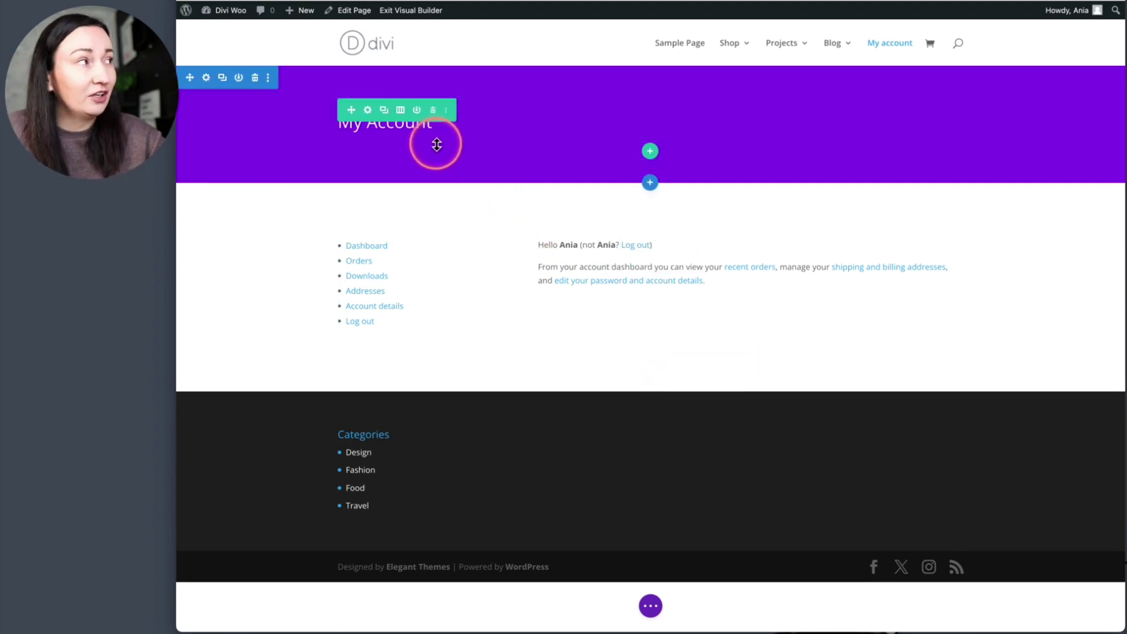
{"action": "left_click", "coordinate": [590, 356]}
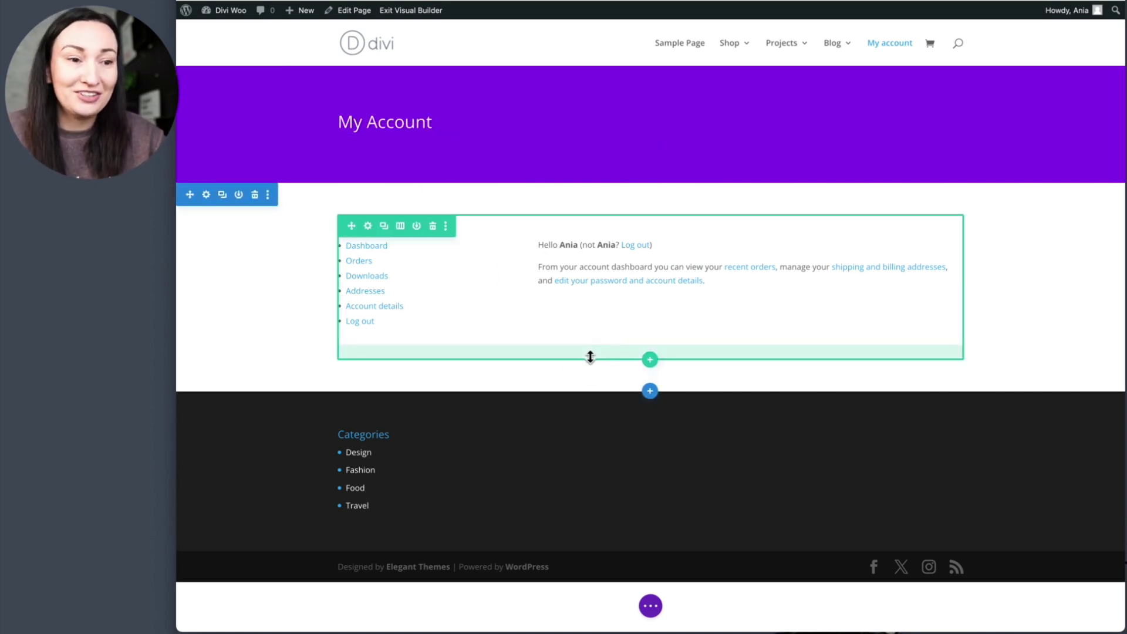
{"action": "left_click", "coordinate": [593, 355]}
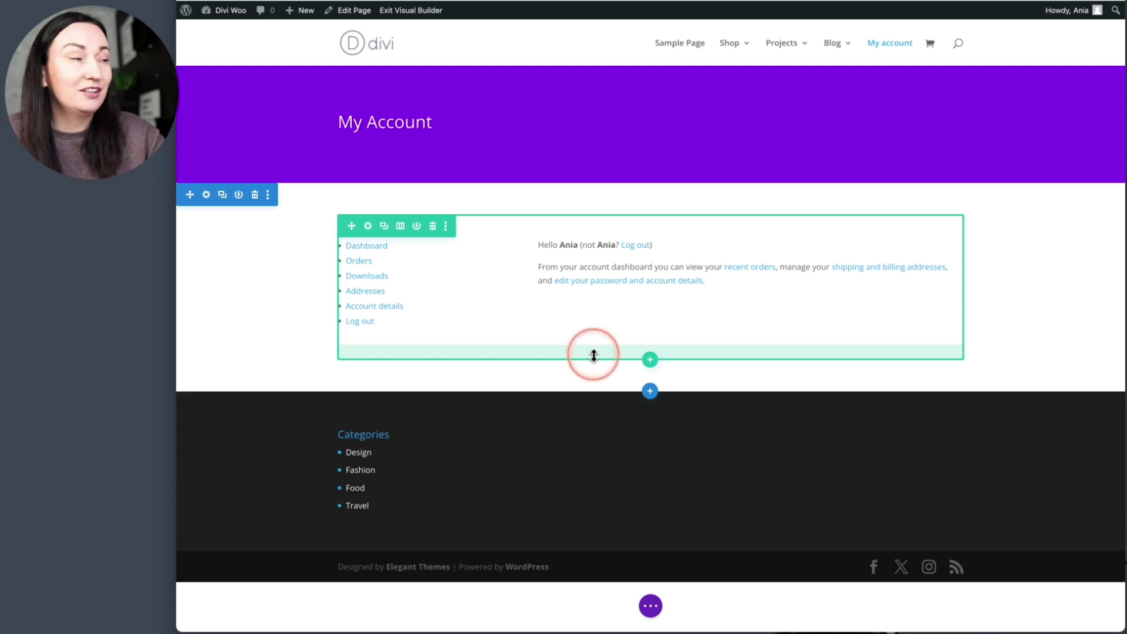
{"action": "left_click", "coordinate": [462, 246]}
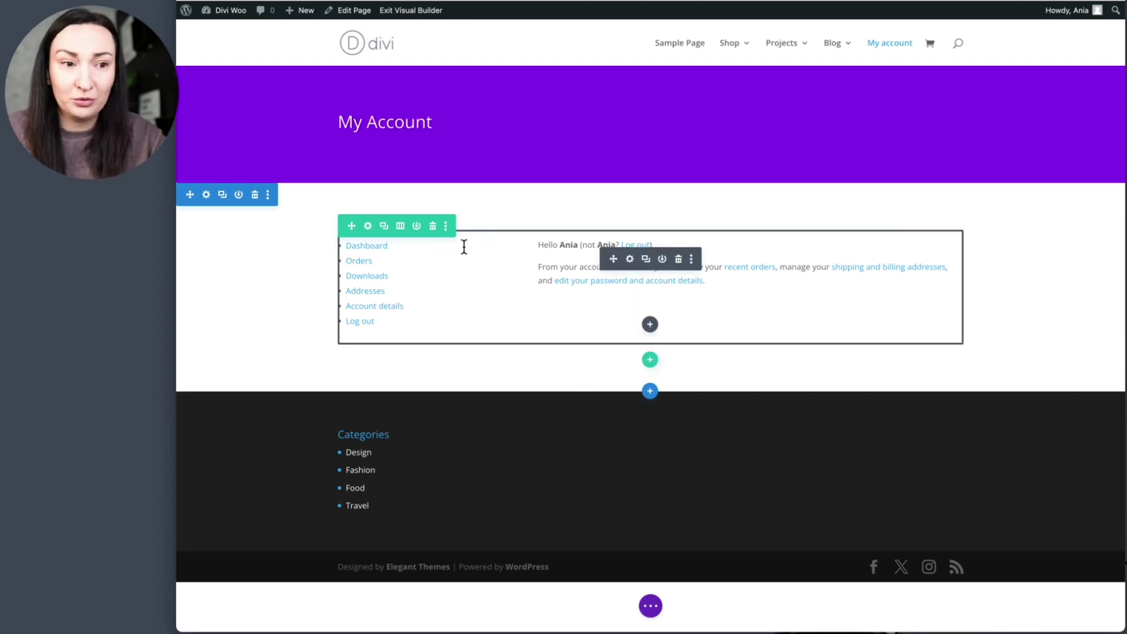
{"action": "left_click", "coordinate": [507, 268]}
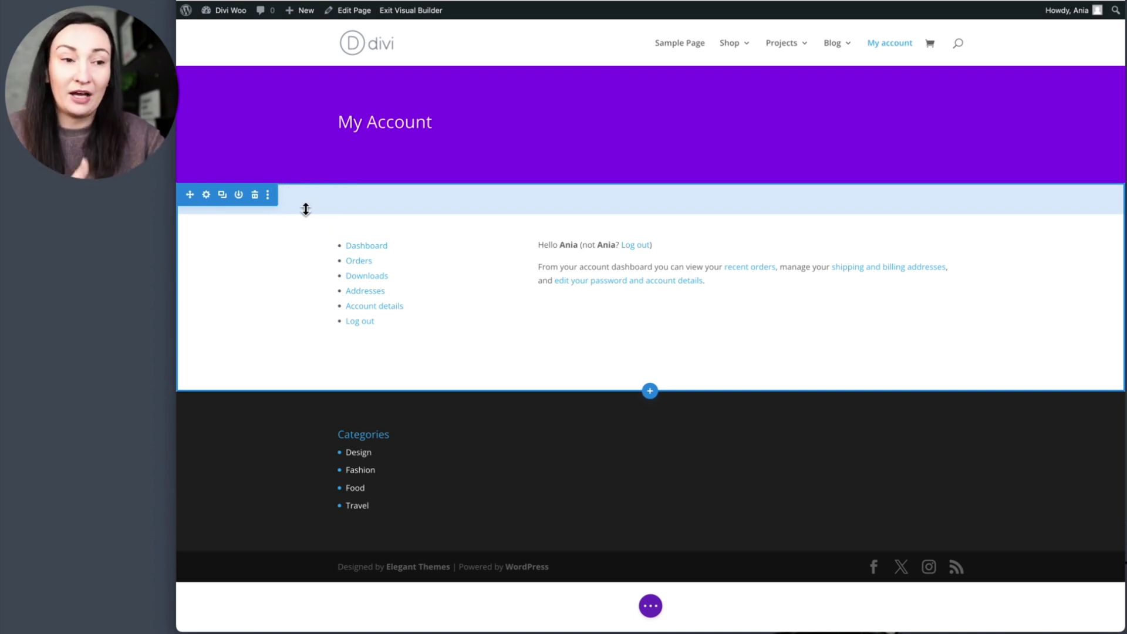
{"action": "left_click", "coordinate": [480, 133]}
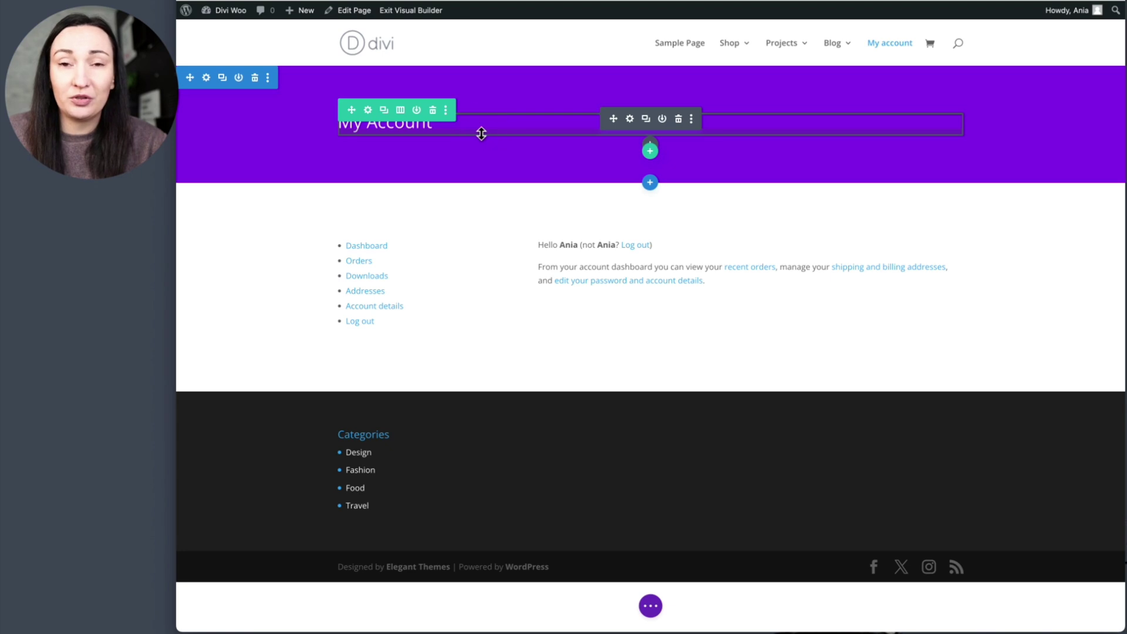
{"action": "left_click", "coordinate": [551, 125]}
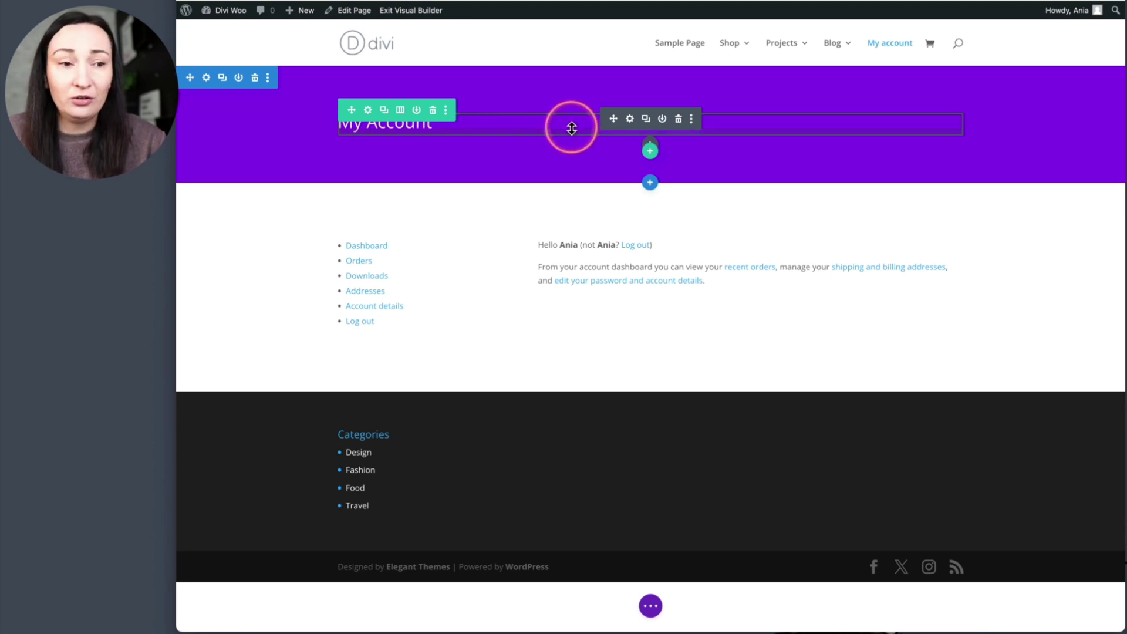
{"action": "left_click", "coordinate": [546, 130]}
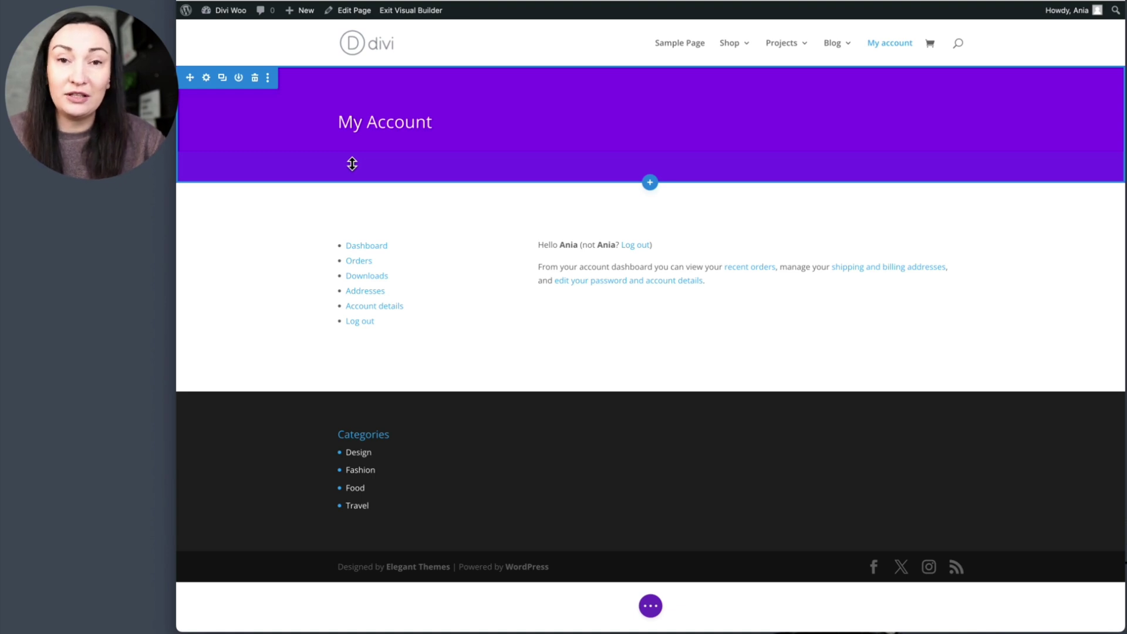
{"action": "left_click", "coordinate": [395, 156]}
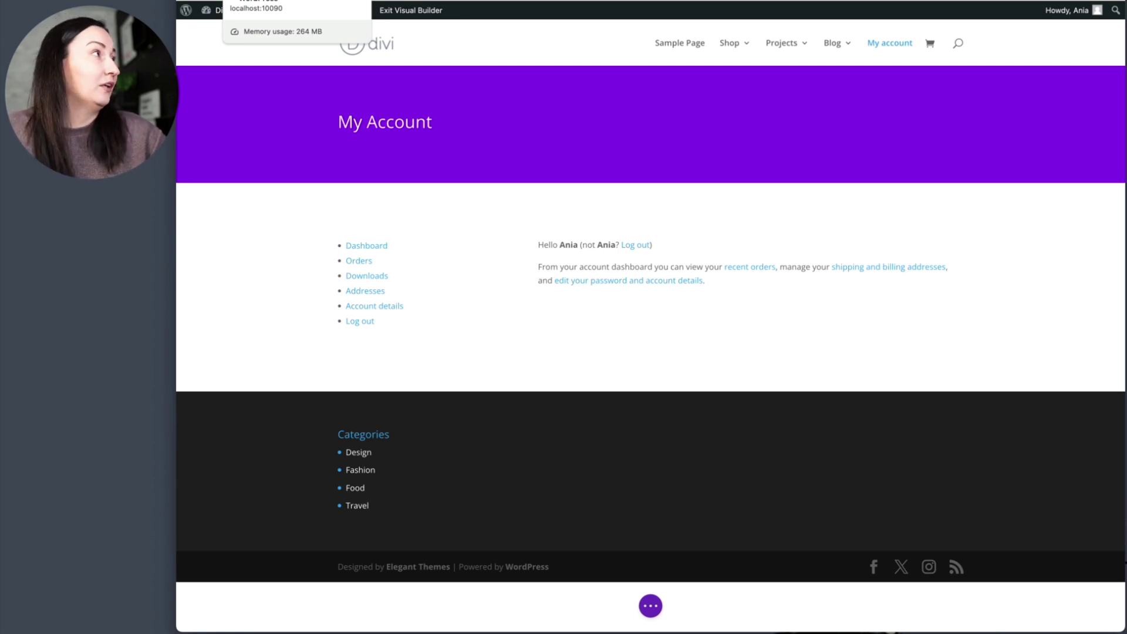
Step: Switch to the WordPress admin page and open the child theme's functions.php in the Theme File Editor
{"action": "left_click", "coordinate": [296, 1]}
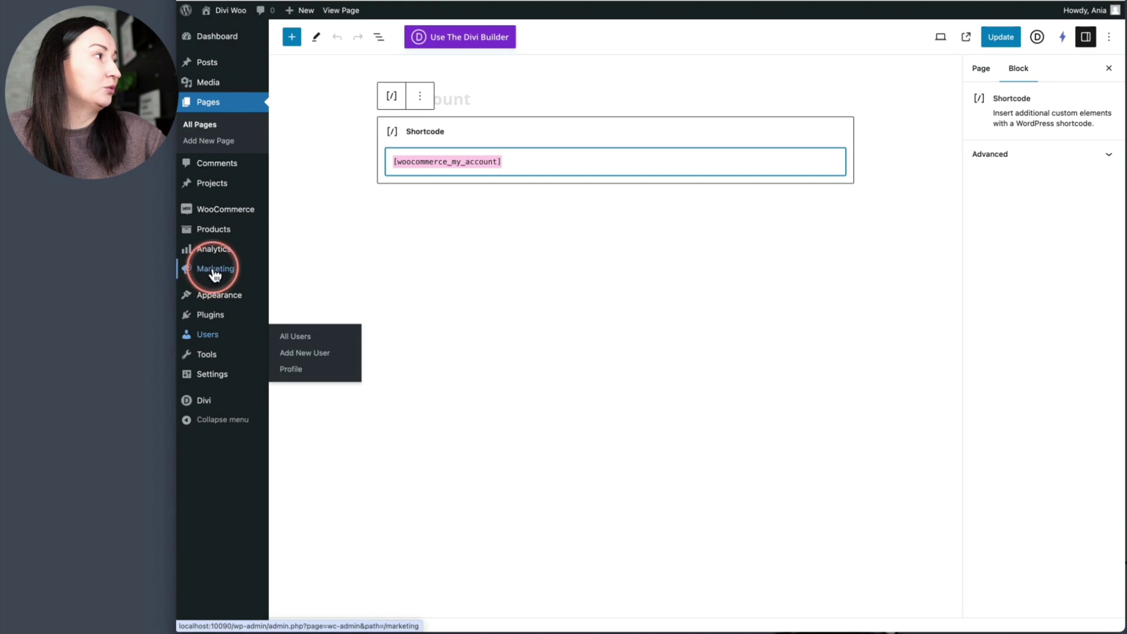
{"action": "mouse_move", "coordinate": [212, 301]}
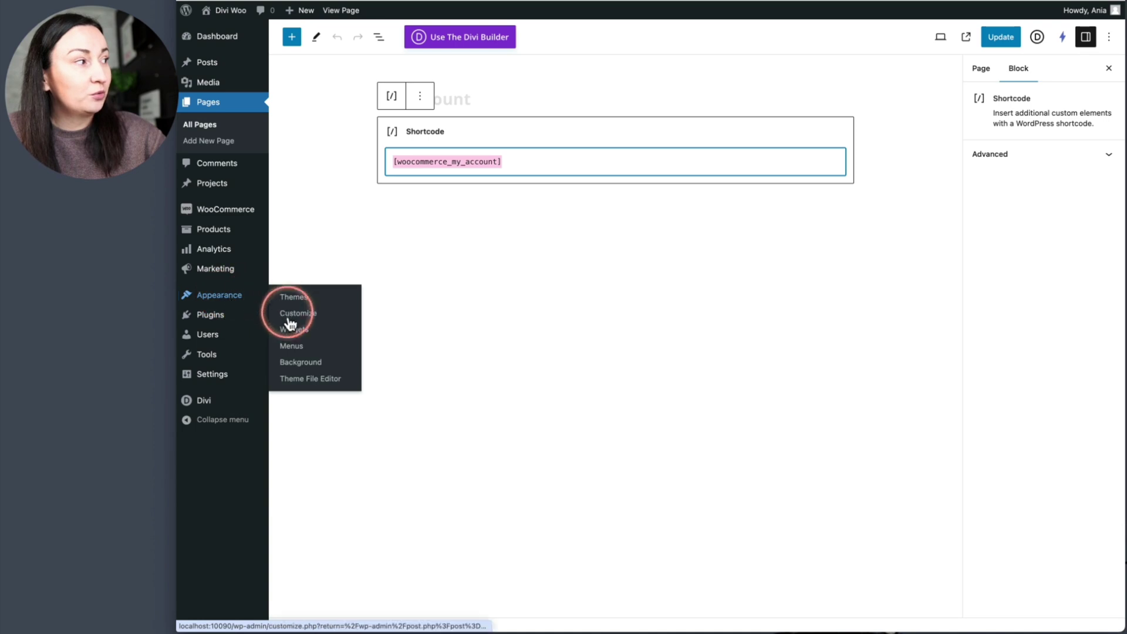
{"action": "left_click", "coordinate": [303, 378]}
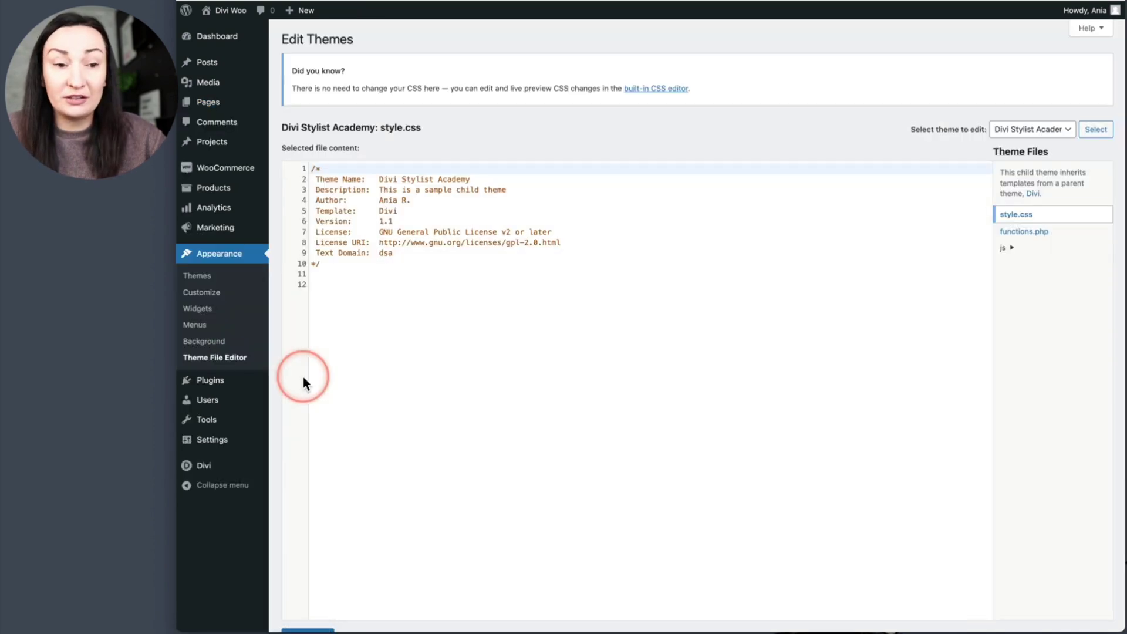
{"action": "left_click", "coordinate": [1022, 232]}
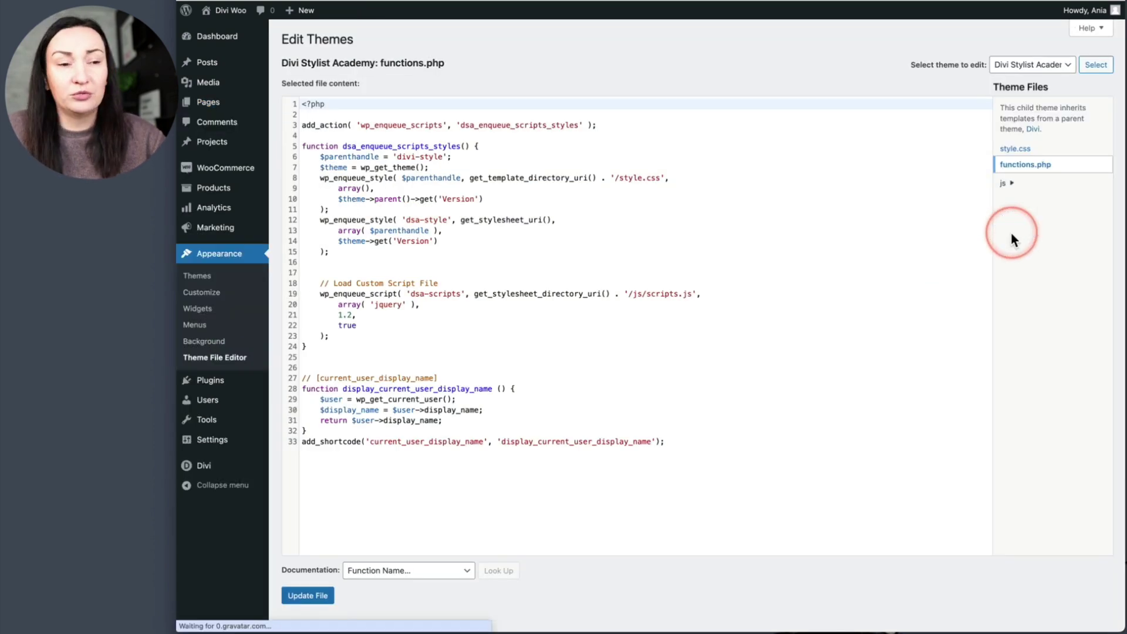
Step: Copy the [current_user_display_name] shortcode from the comment above the display-name function in functions.php
{"action": "left_click", "coordinate": [853, 335]}
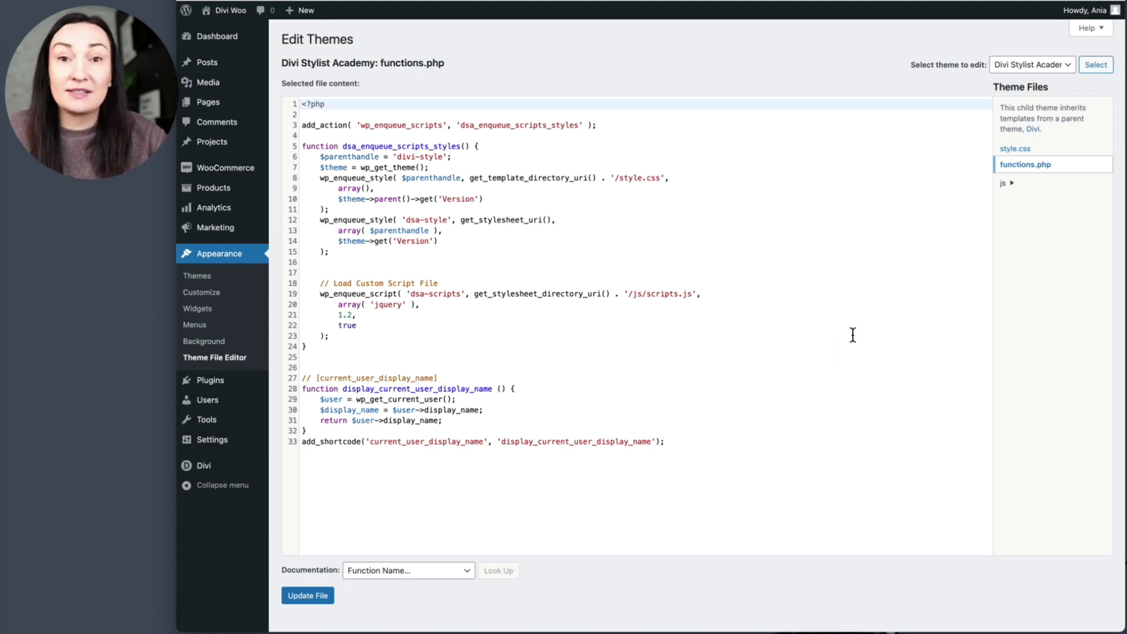
{"action": "left_click", "coordinate": [855, 398]}
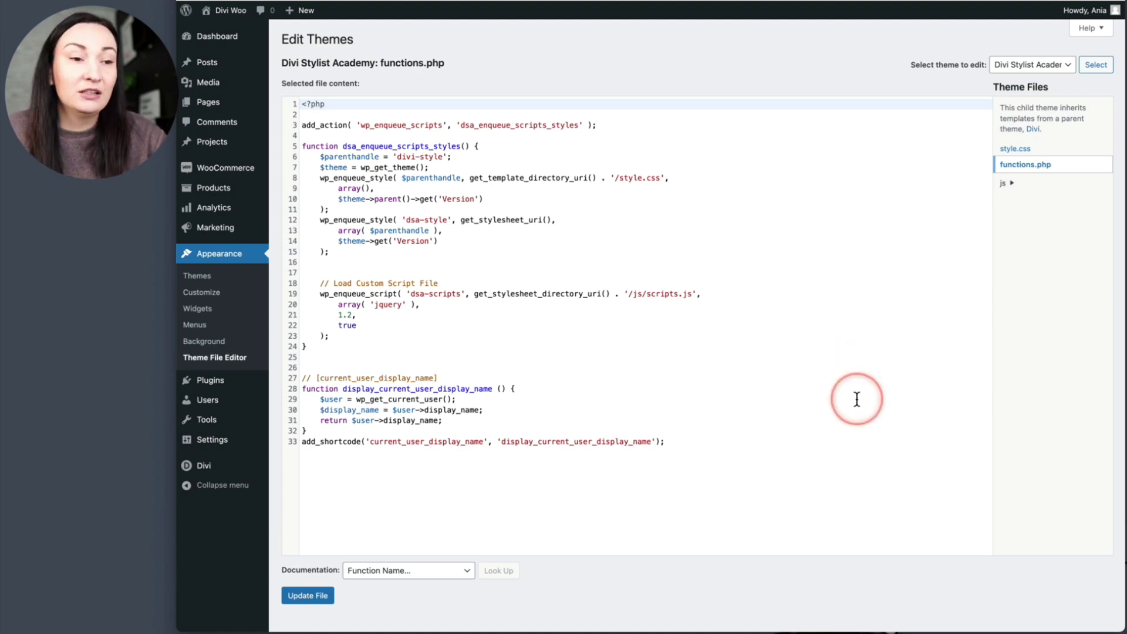
{"action": "left_click", "coordinate": [696, 444]}
{"action": "left_click_drag", "start_coordinate": [695, 446], "coordinate": [232, 378]}
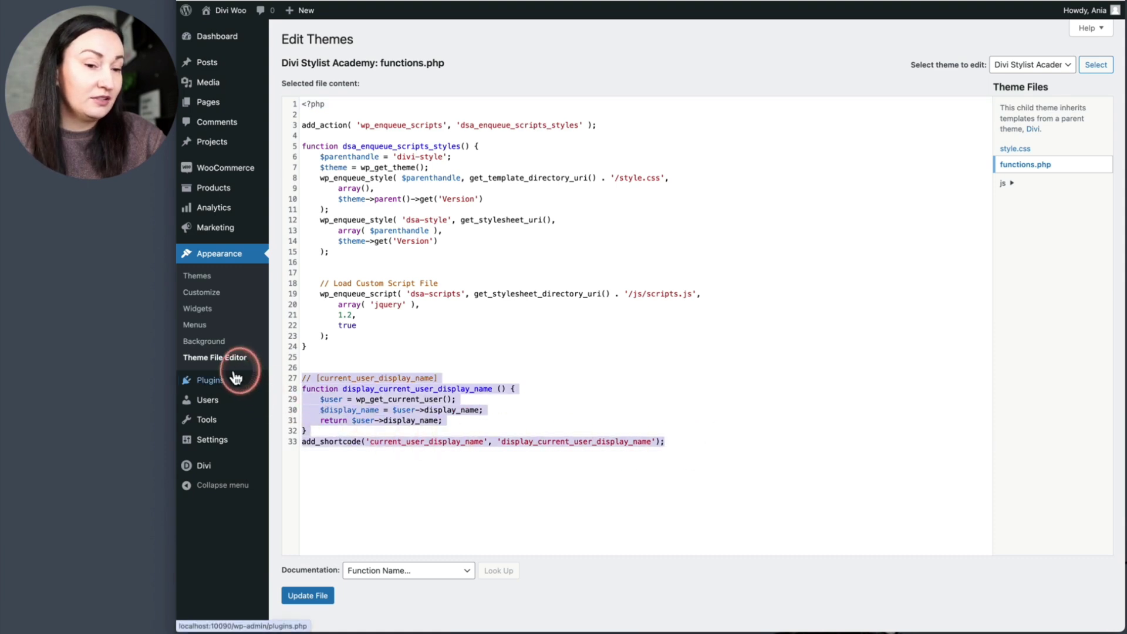
{"action": "left_click", "coordinate": [464, 469]}
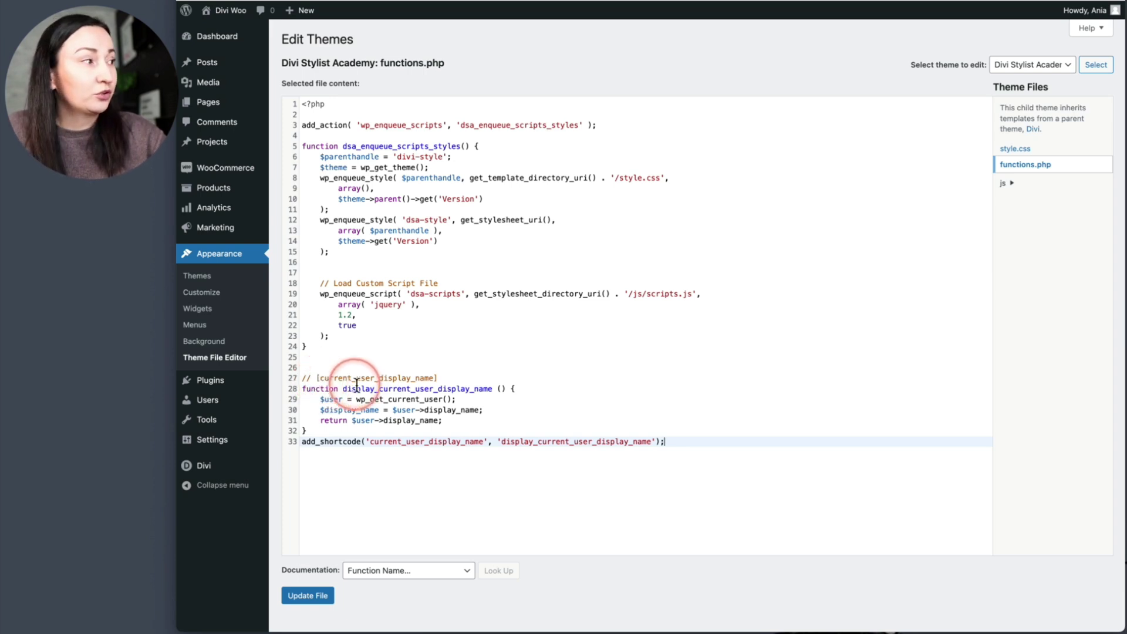
{"action": "left_click_drag", "start_coordinate": [317, 378], "coordinate": [453, 378]}
{"action": "key", "text": "ctrl+c"}
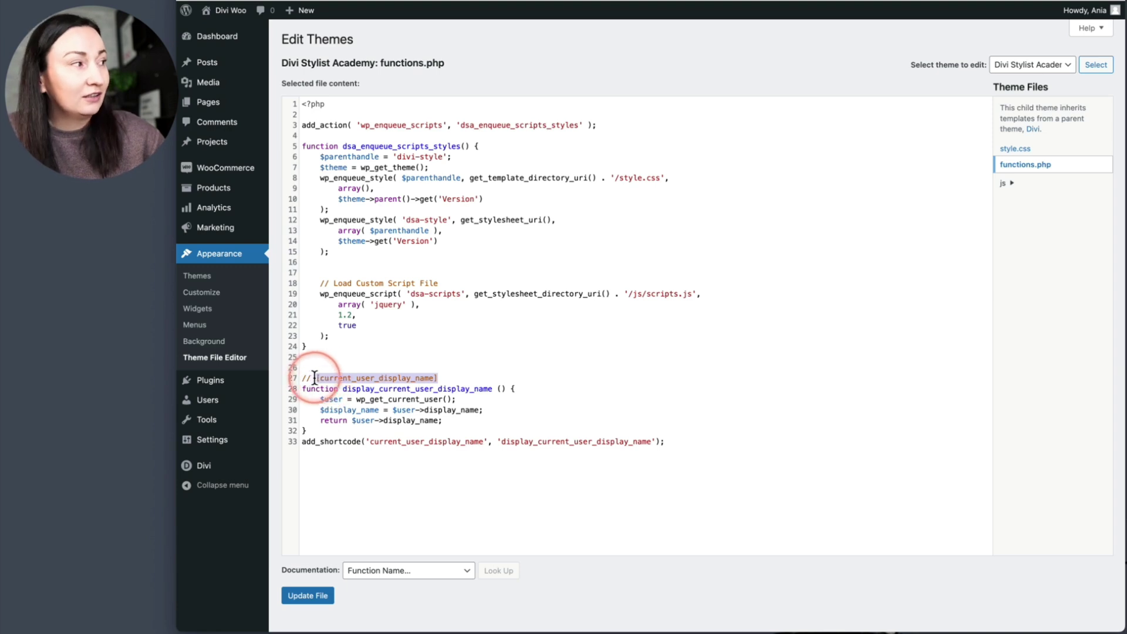
{"action": "left_click", "coordinate": [439, 380]}
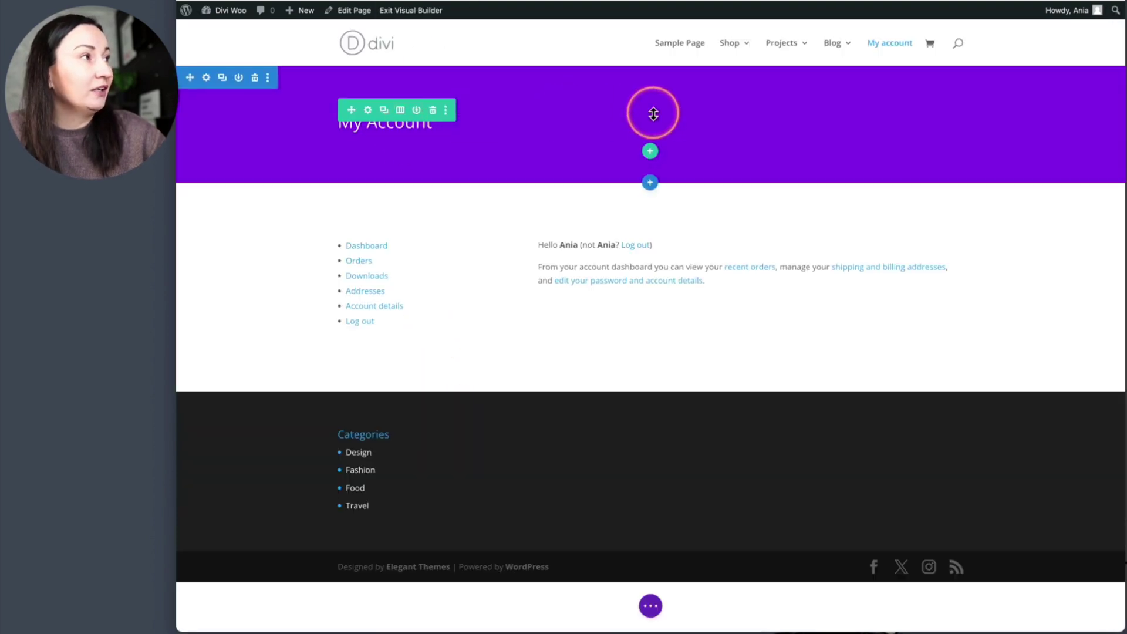
Step: Add a paragraph reading "Hi [current_user_display_name]! How are you?" below the My Account heading in the purple section's text module
{"action": "left_click", "coordinate": [627, 128]}
{"action": "scroll", "coordinate": [695, 284], "scroll_direction": "down", "scroll_amount": 3}
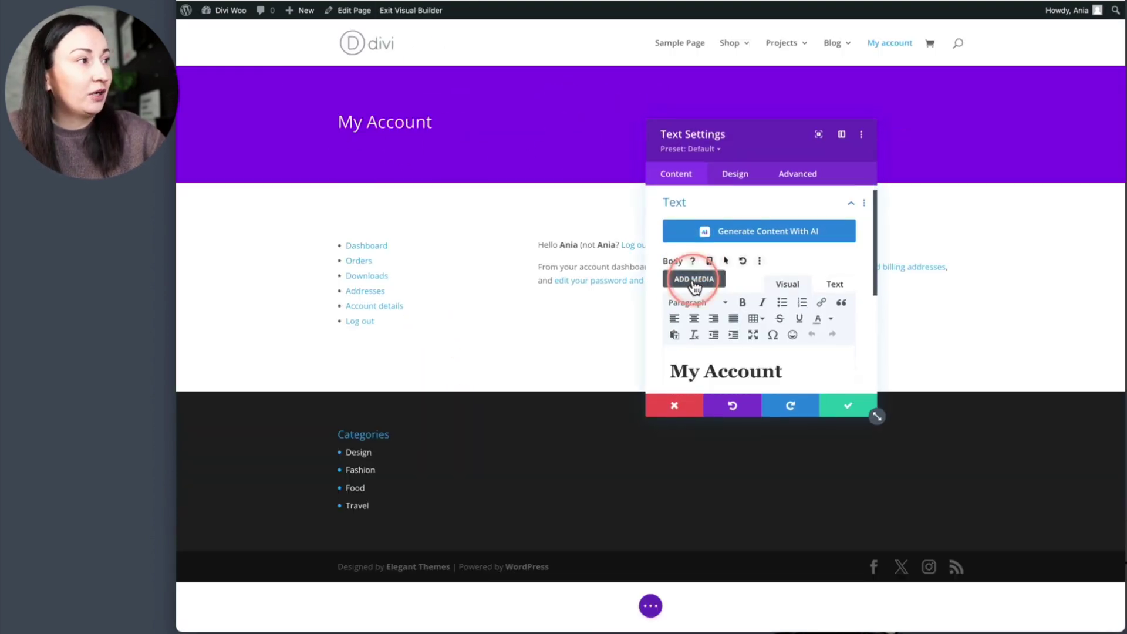
{"action": "left_click", "coordinate": [735, 271]}
{"action": "left_click", "coordinate": [795, 303]}
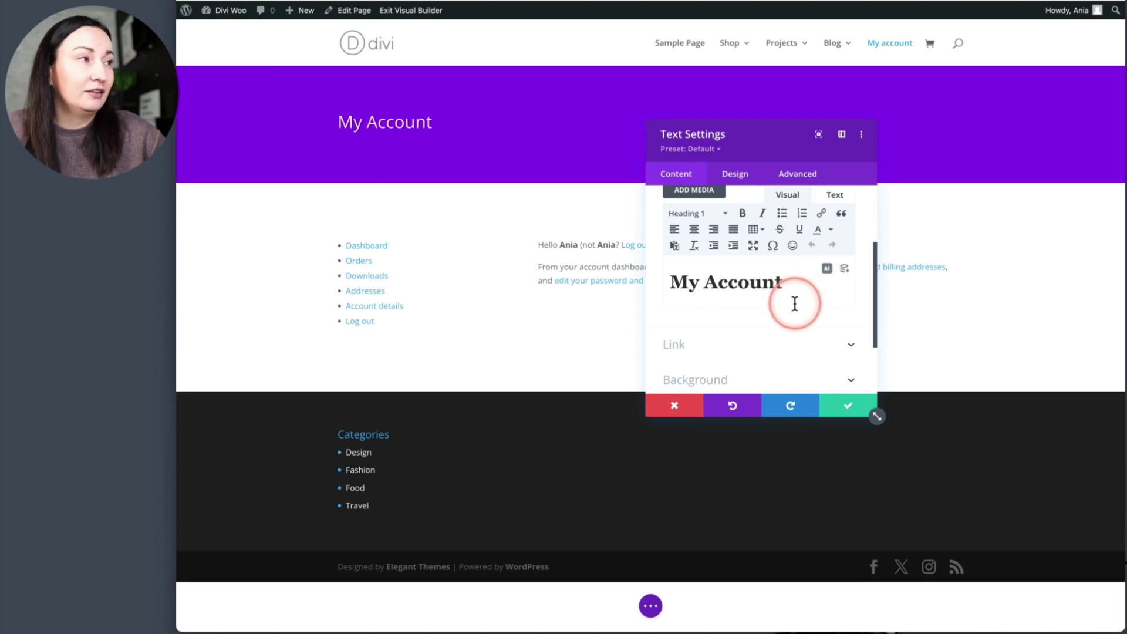
{"action": "key", "text": "Return"}
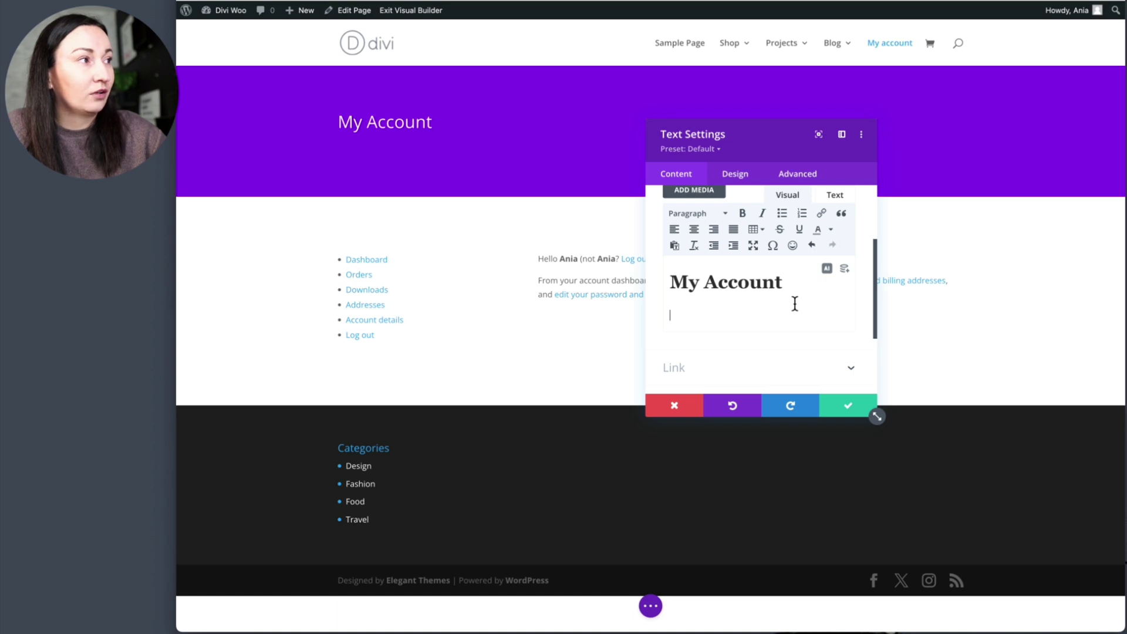
{"action": "type", "text": "Hi"}
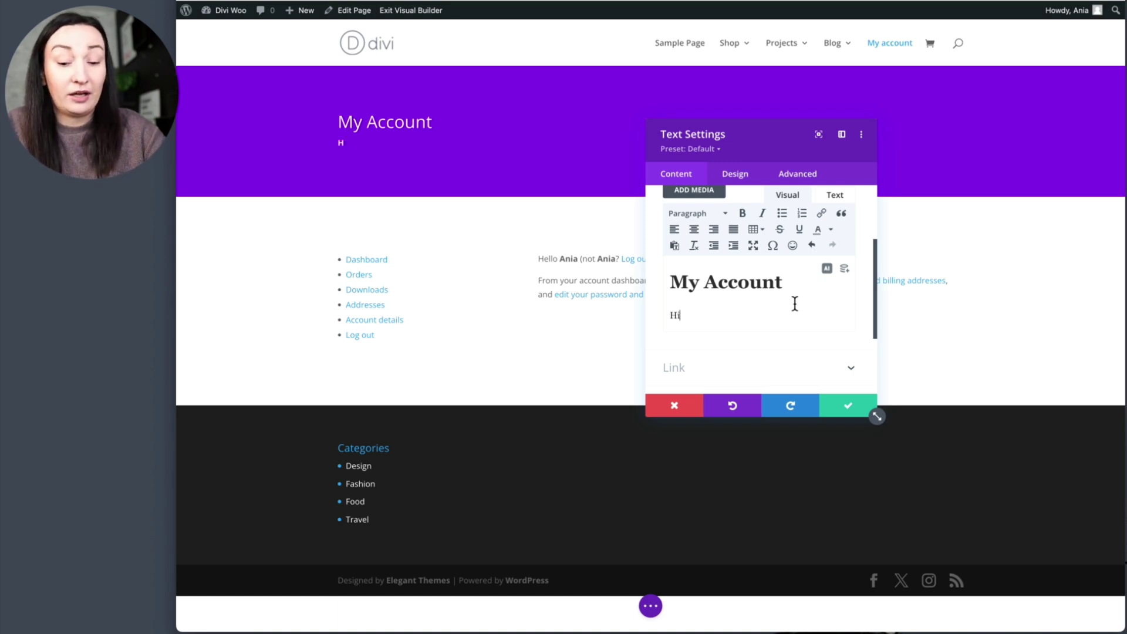
{"action": "key", "text": "ctrl+v"}
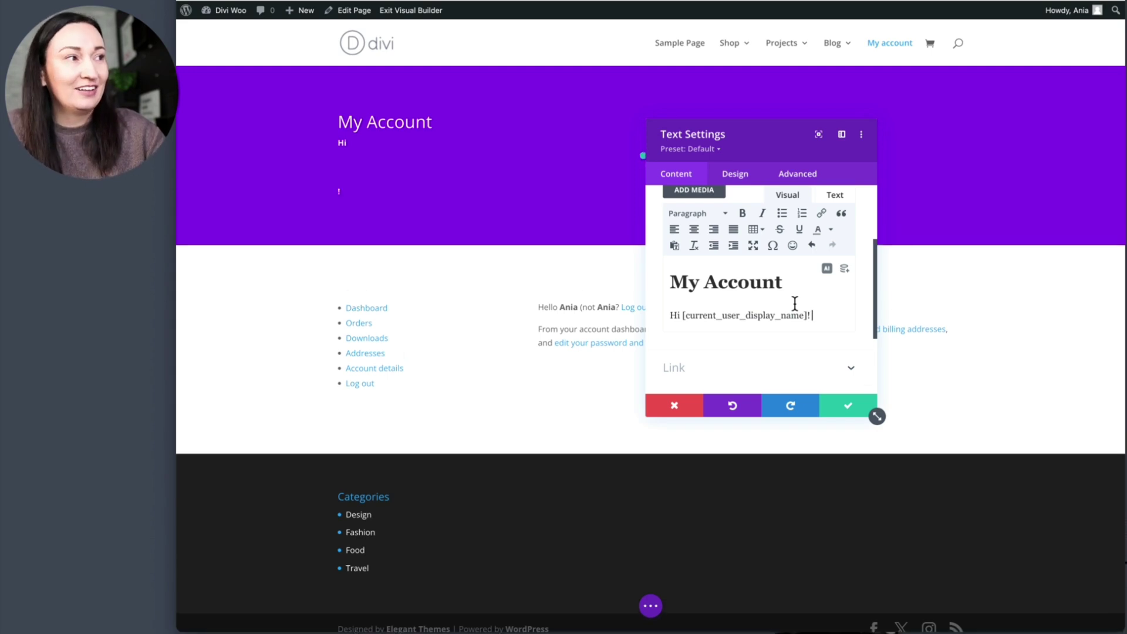
{"action": "type", "text": "! How"}
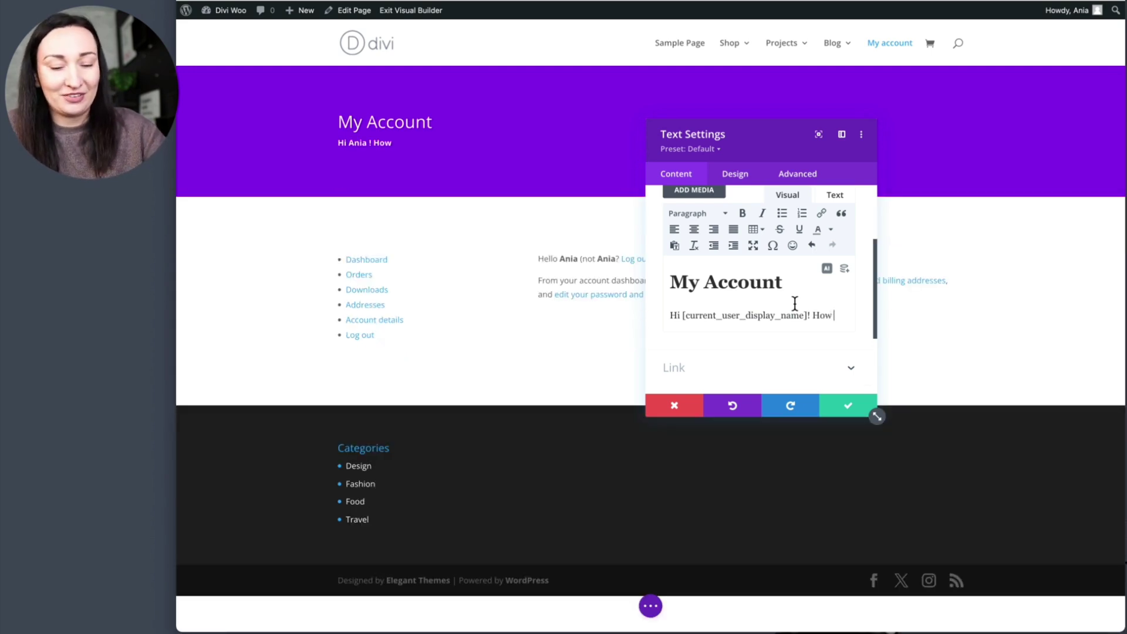
{"action": "type", "text": " are you?"}
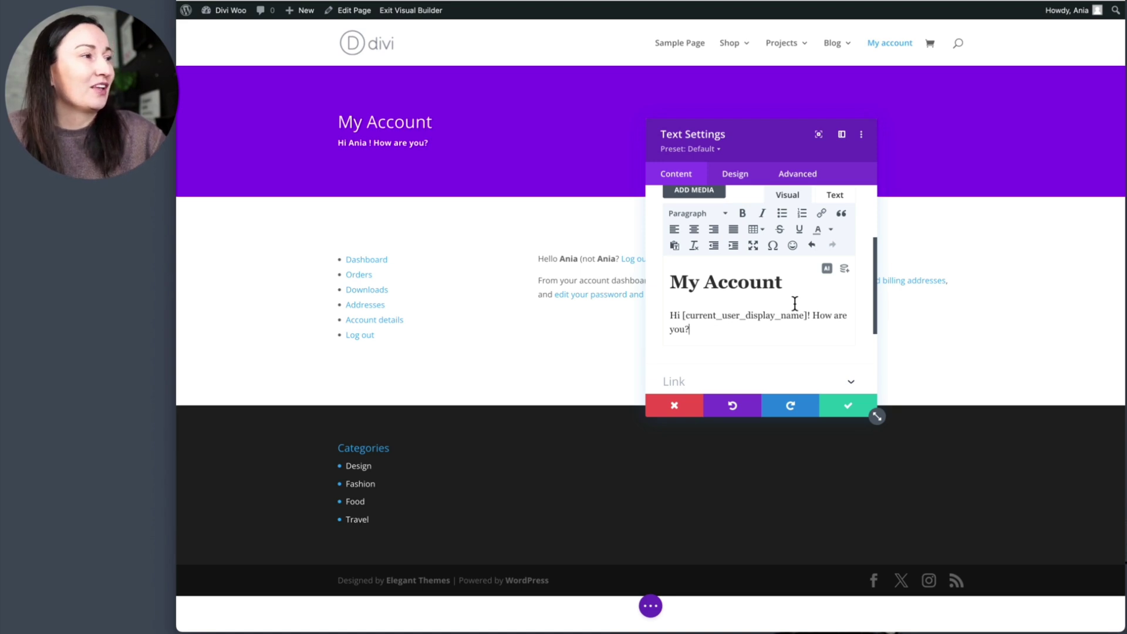
Step: Save the text module's settings and save the My account page
{"action": "left_click", "coordinate": [795, 302]}
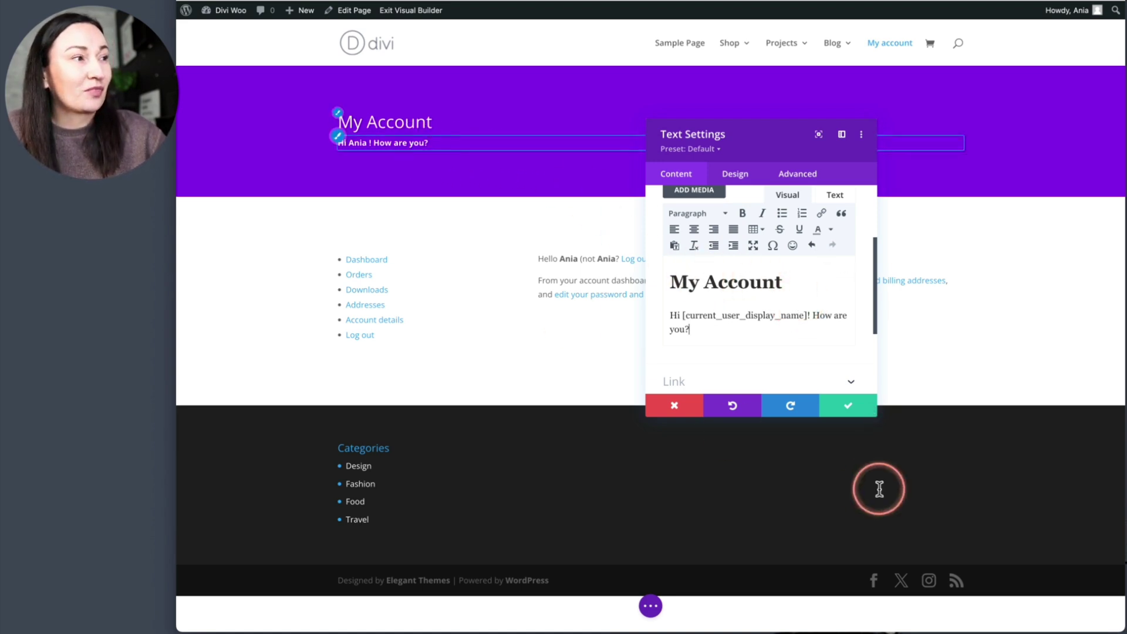
{"action": "left_click", "coordinate": [848, 406]}
{"action": "left_click", "coordinate": [651, 606]}
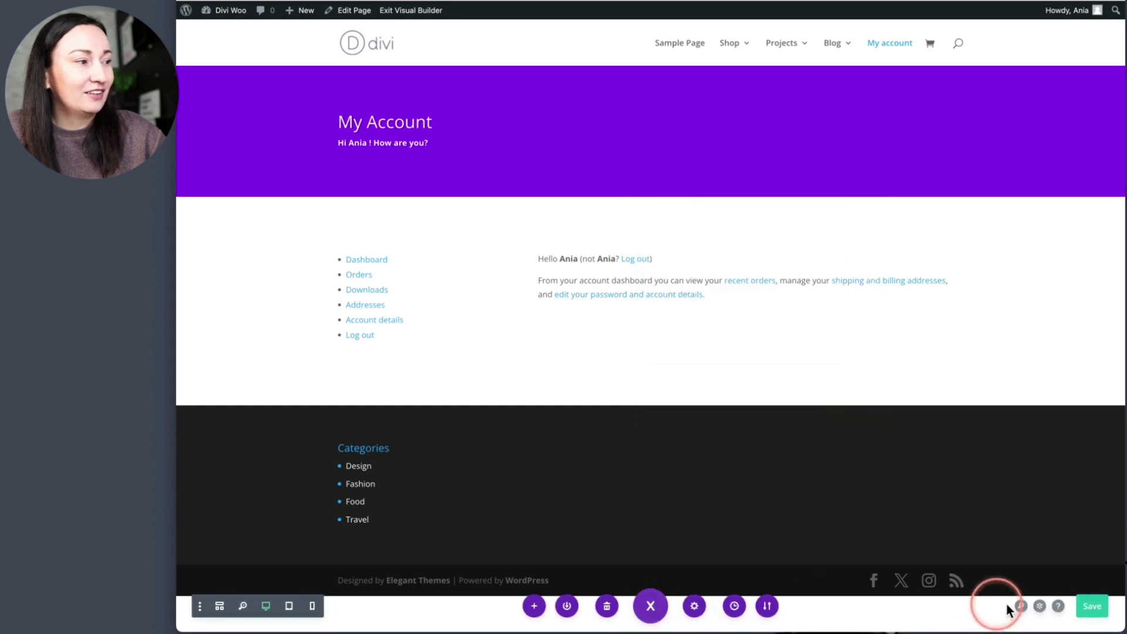
{"action": "left_click", "coordinate": [1092, 606]}
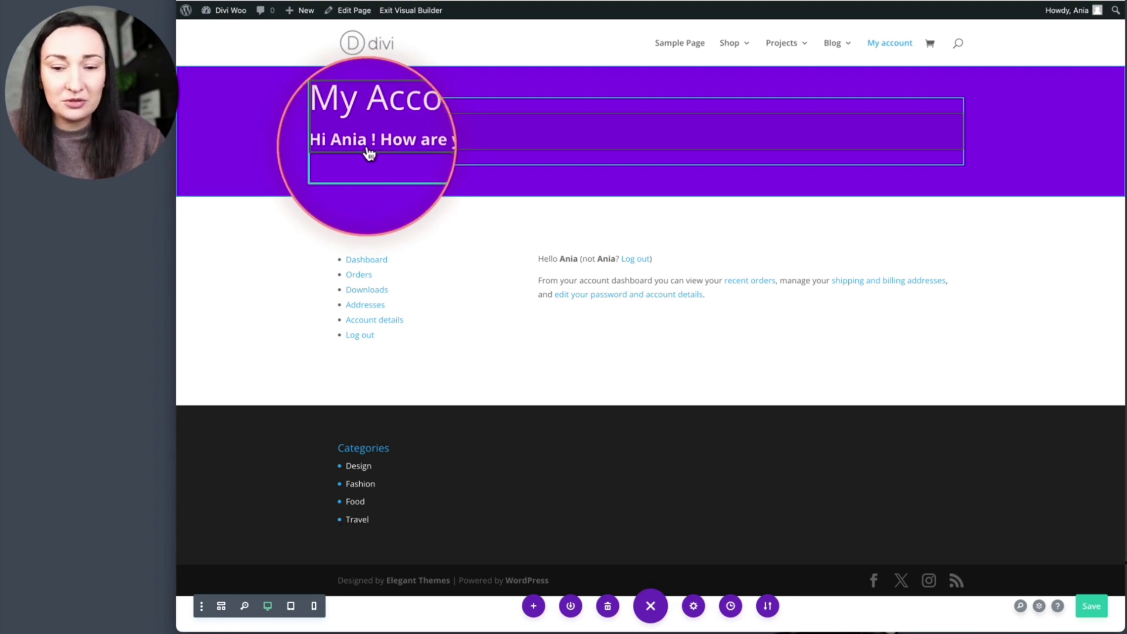
Step: Open the live My account page in a new browser tab and log out to check the greeting as a guest
{"action": "right_click", "coordinate": [404, 11]}
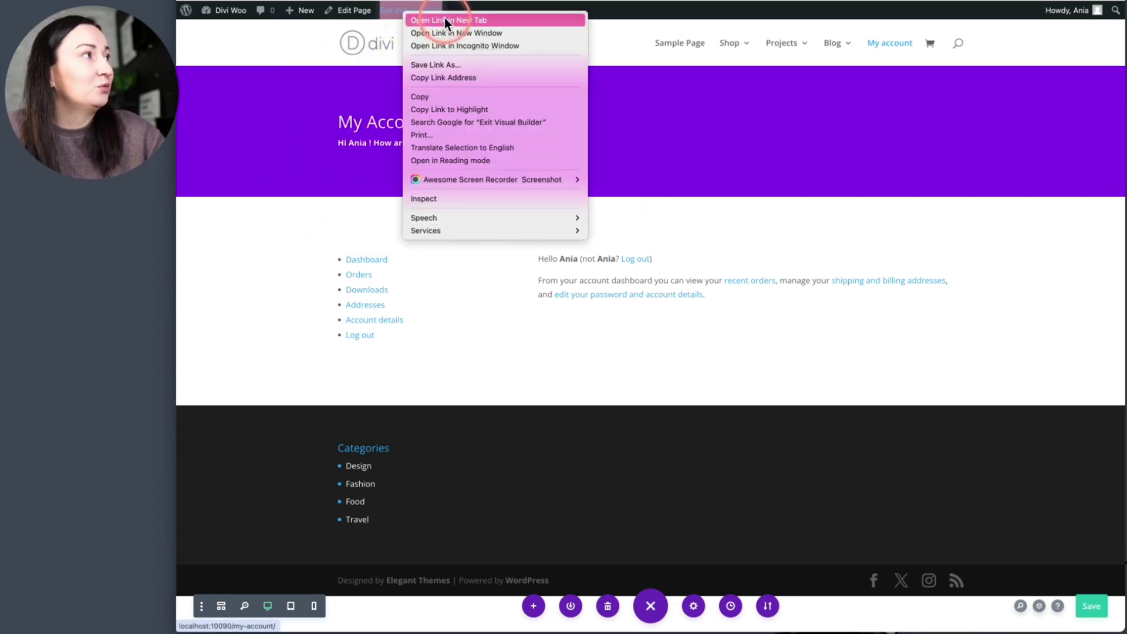
{"action": "left_click", "coordinate": [445, 19]}
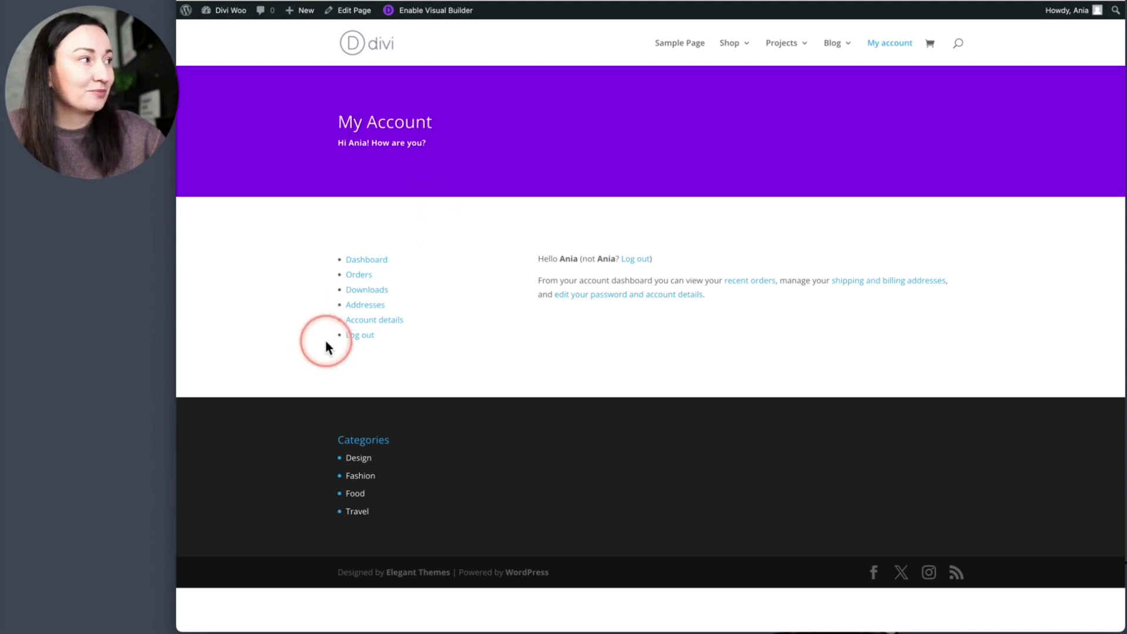
{"action": "left_click", "coordinate": [365, 341]}
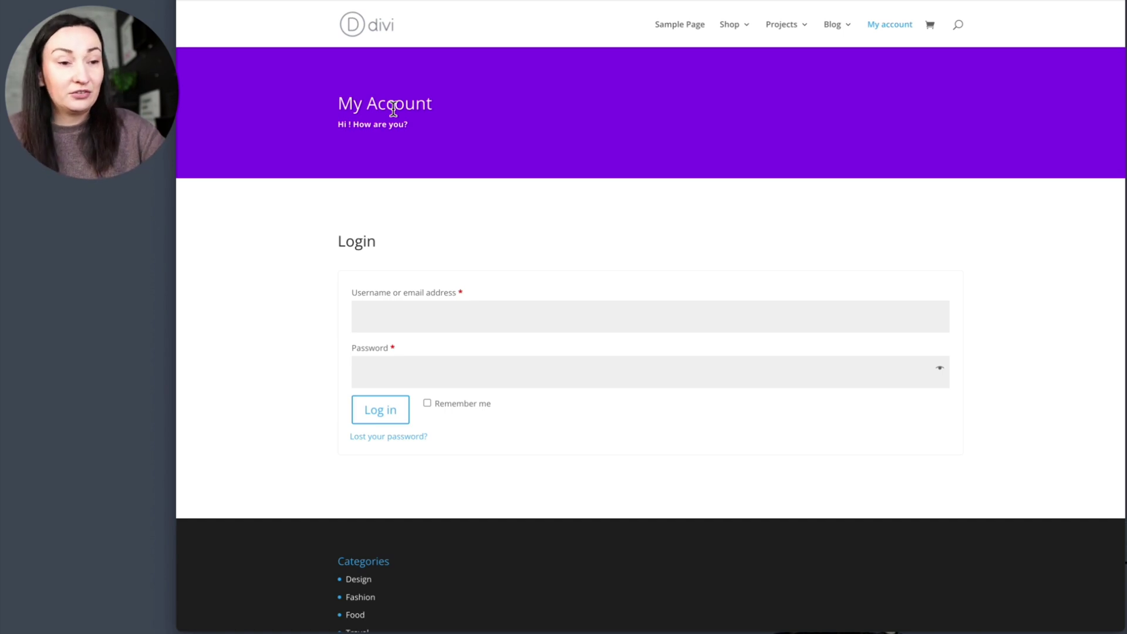
{"action": "left_click", "coordinate": [407, 171]}
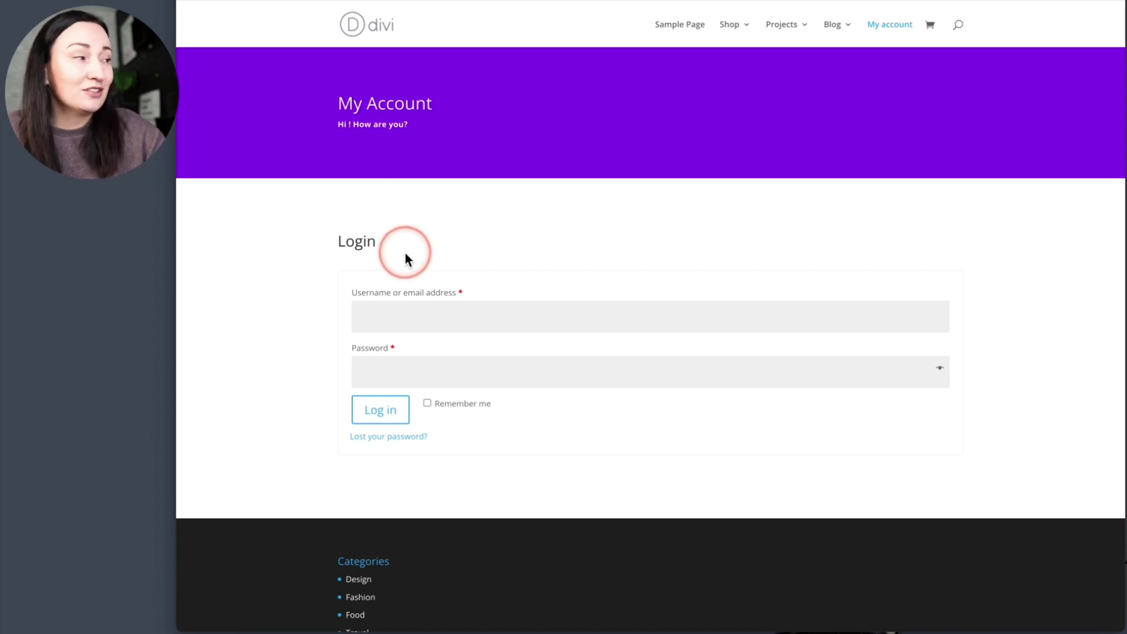
Step: Log back in through the My account login form with the username and account password, and check the greeting
{"action": "left_click", "coordinate": [395, 315]}
{"action": "type", "text": "ania"}
{"action": "key", "text": "Tab"}
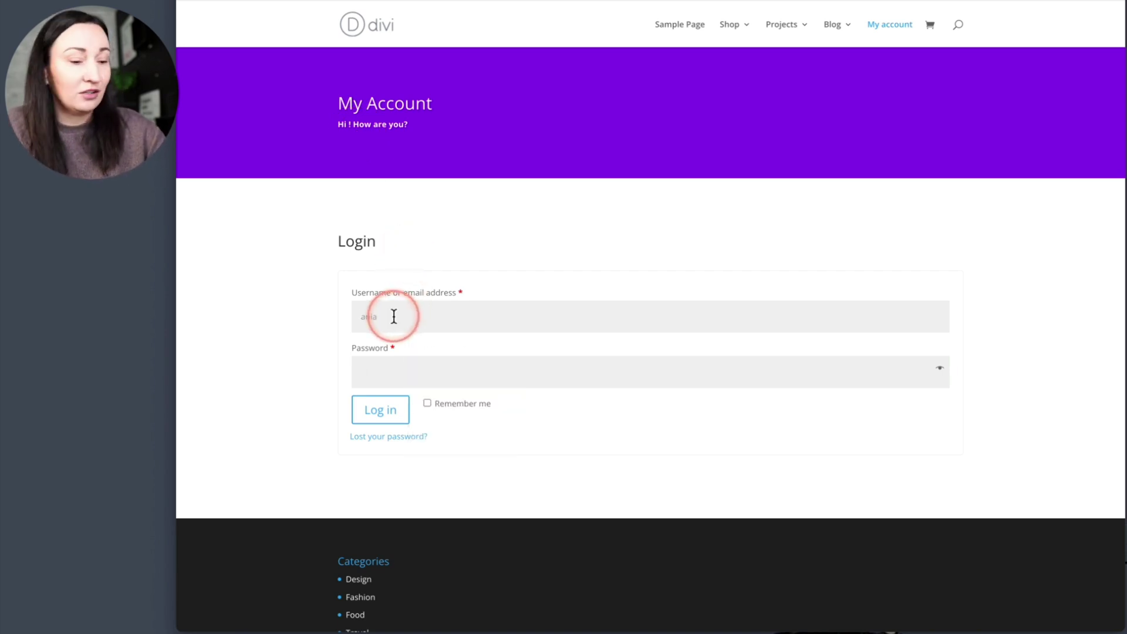
{"action": "type", "text": "******"}
{"action": "key", "text": "Return"}
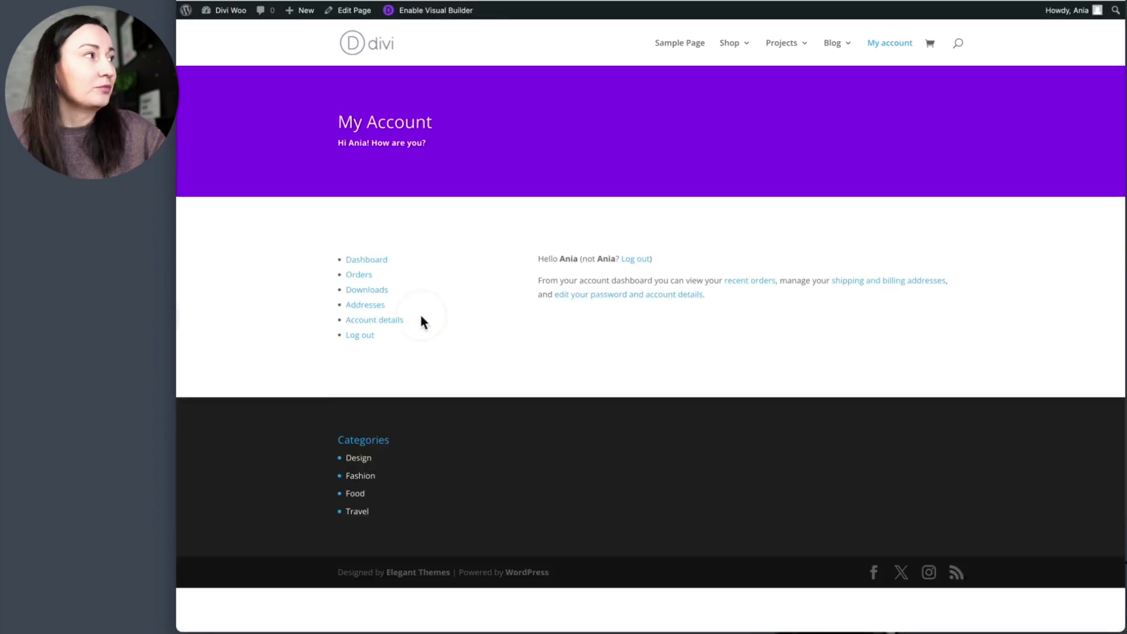
{"action": "left_click", "coordinate": [351, 156]}
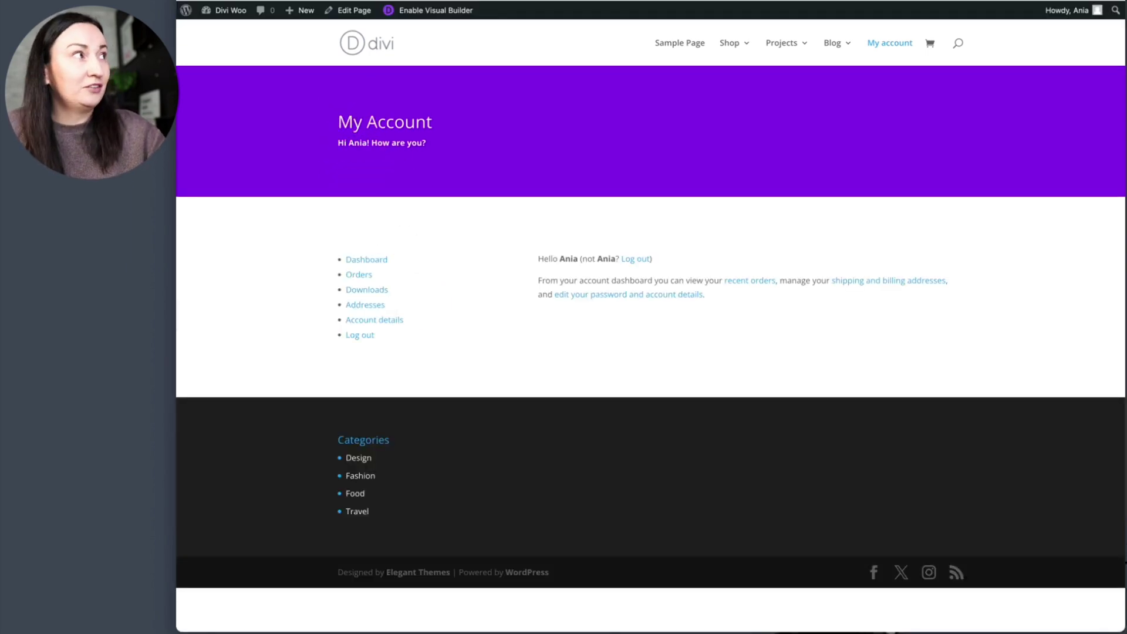
Step: Return to the Visual Builder page and log in to the expired session with the username and account password
{"action": "left_click", "coordinate": [447, 10]}
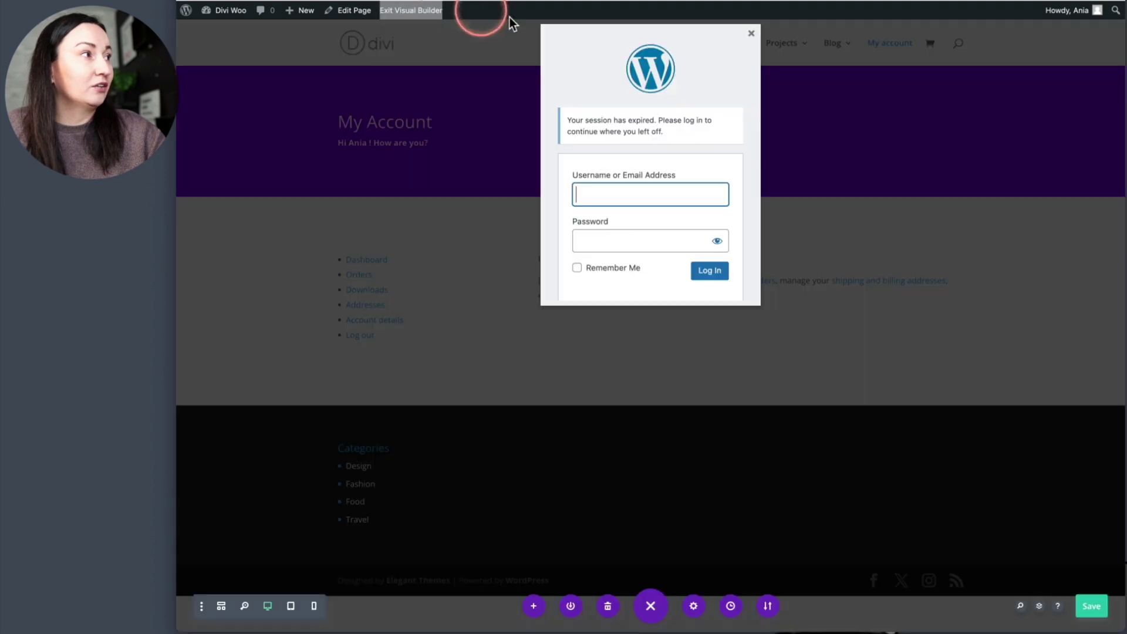
{"action": "left_click", "coordinate": [603, 197]}
{"action": "type", "text": "ania"}
{"action": "key", "text": "Tab"}
{"action": "type", "text": "*****"}
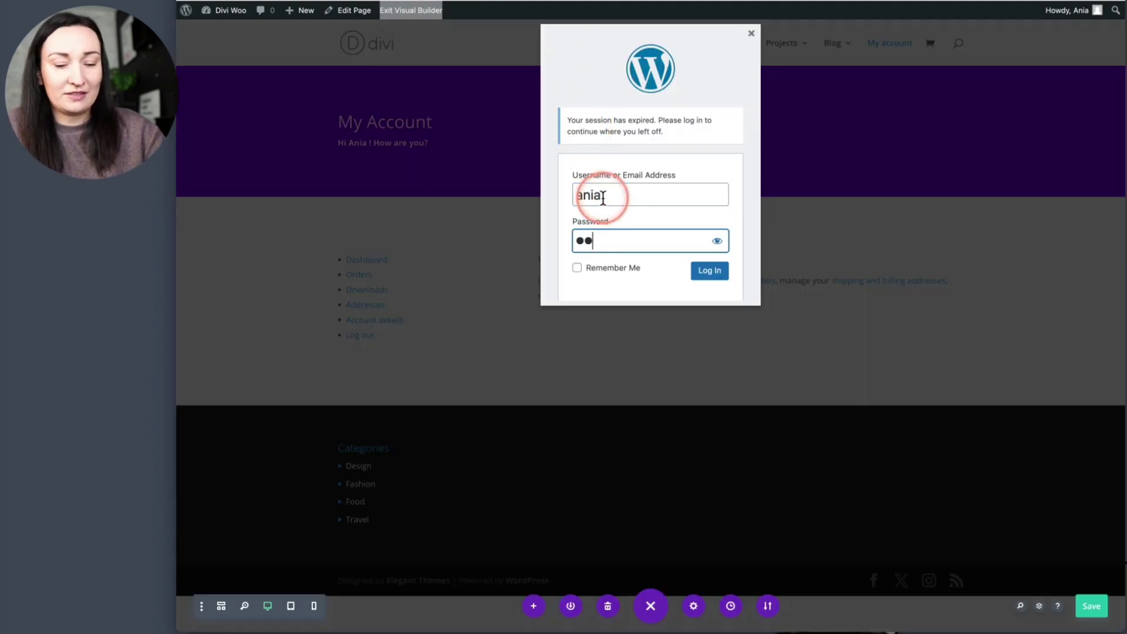
{"action": "key", "text": "Return"}
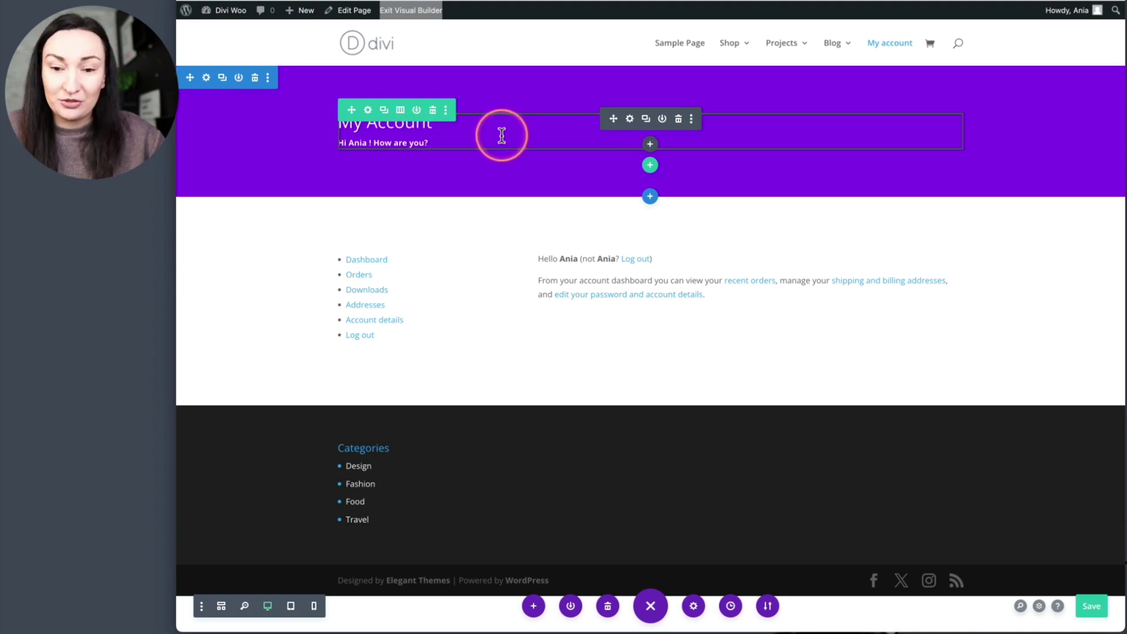
Step: Add a Logged In Status display condition to the header's text module, displaying it only if User is Logged In
{"action": "left_click", "coordinate": [631, 123]}
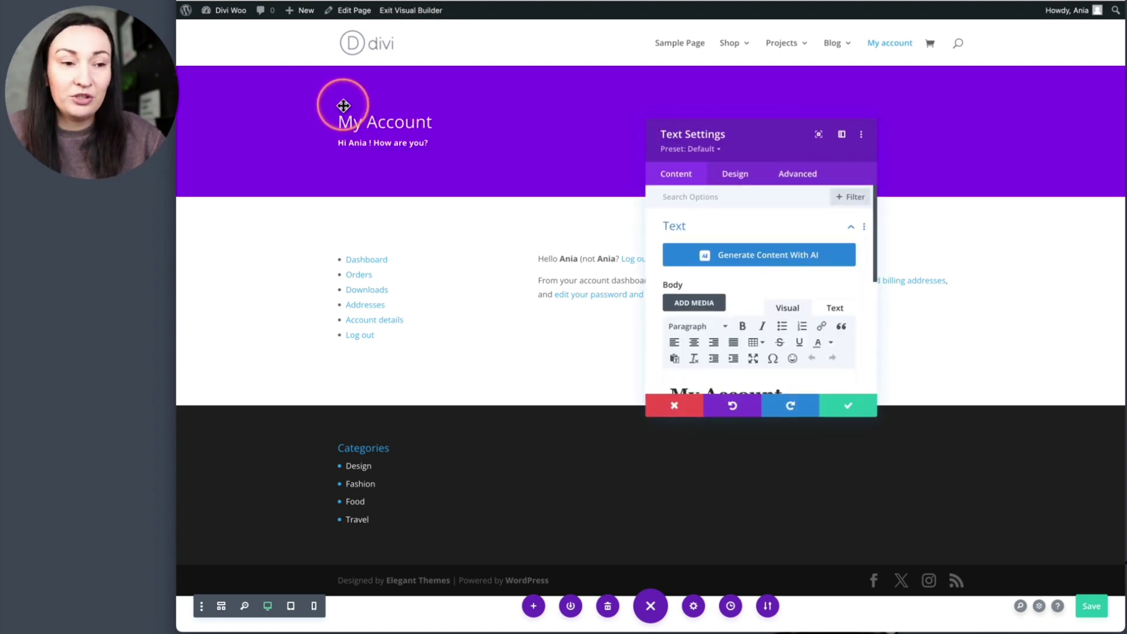
{"action": "left_click", "coordinate": [798, 175]}
{"action": "left_click", "coordinate": [718, 298]}
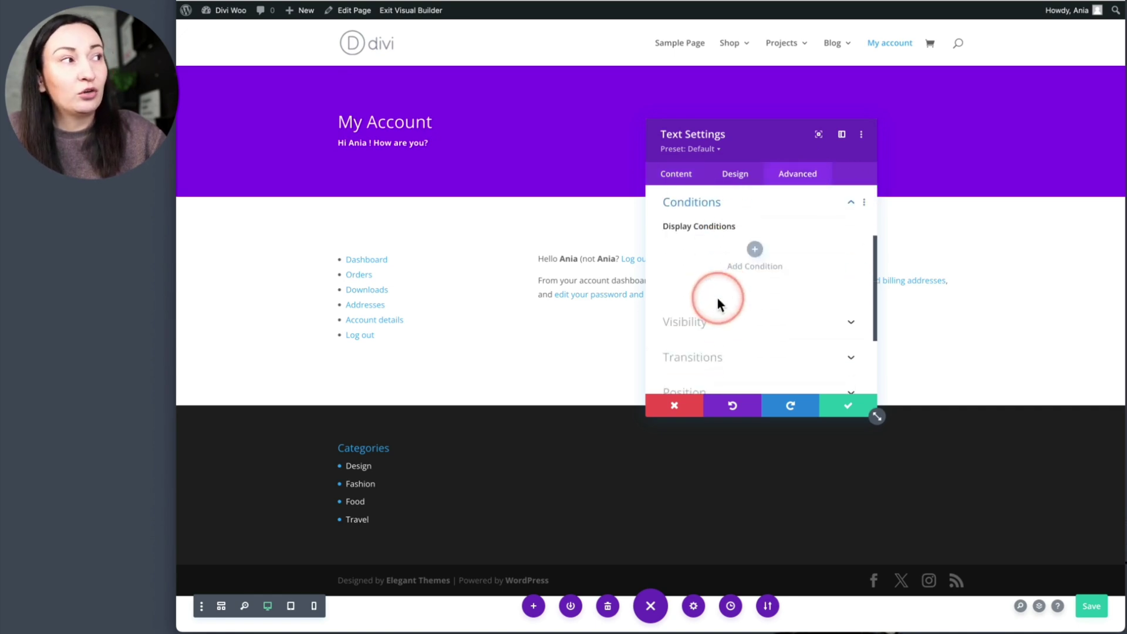
{"action": "left_click", "coordinate": [756, 252]}
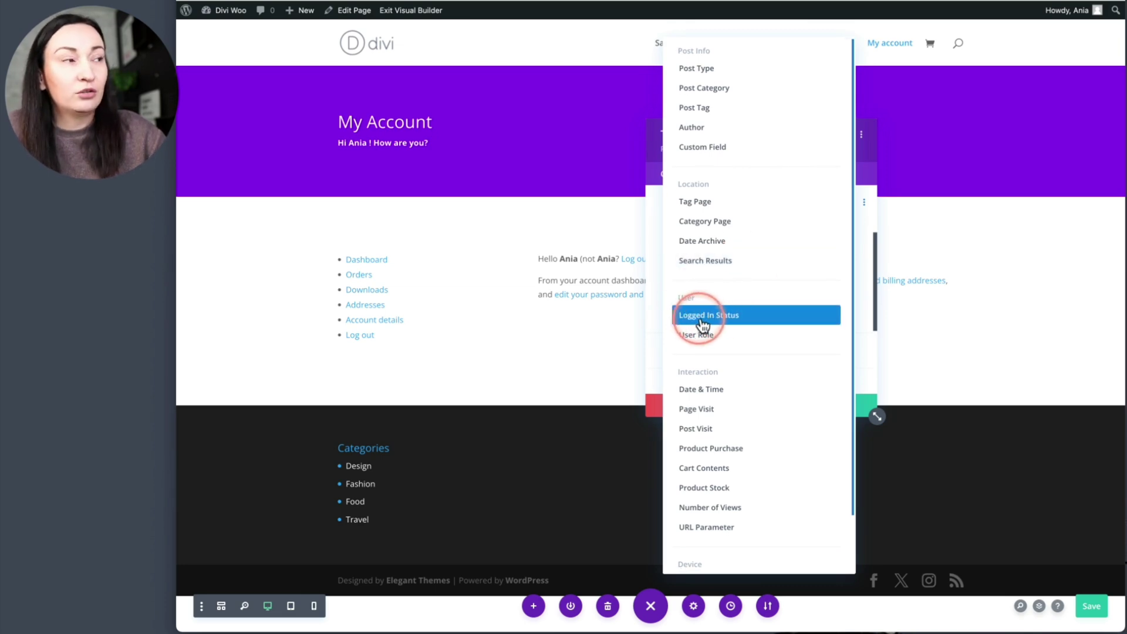
{"action": "left_click", "coordinate": [724, 323]}
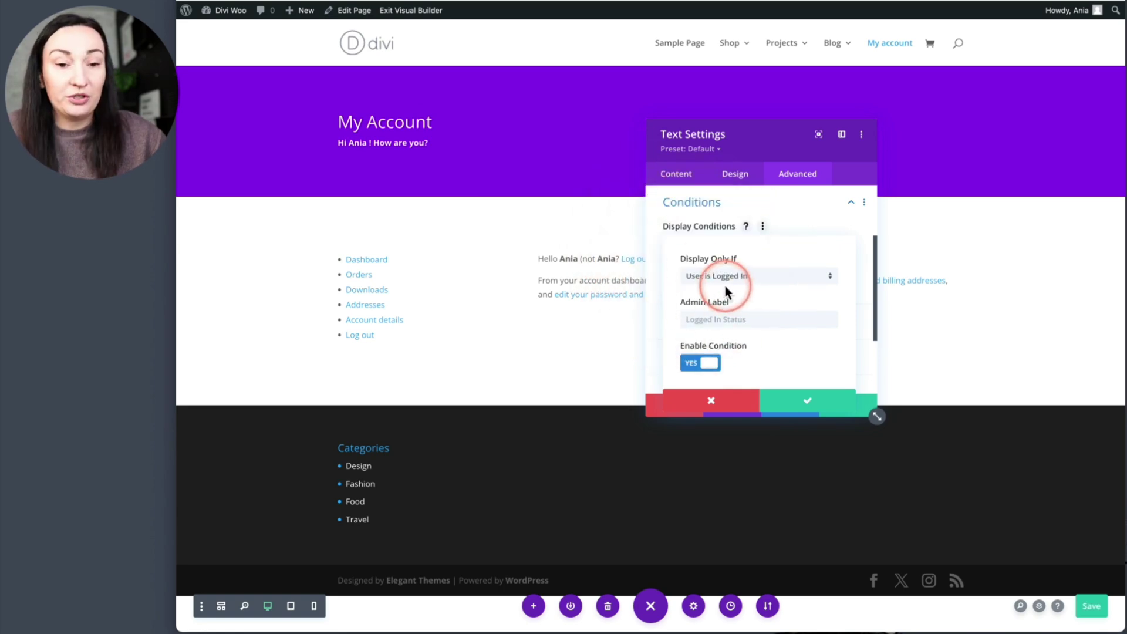
{"action": "left_click", "coordinate": [807, 402]}
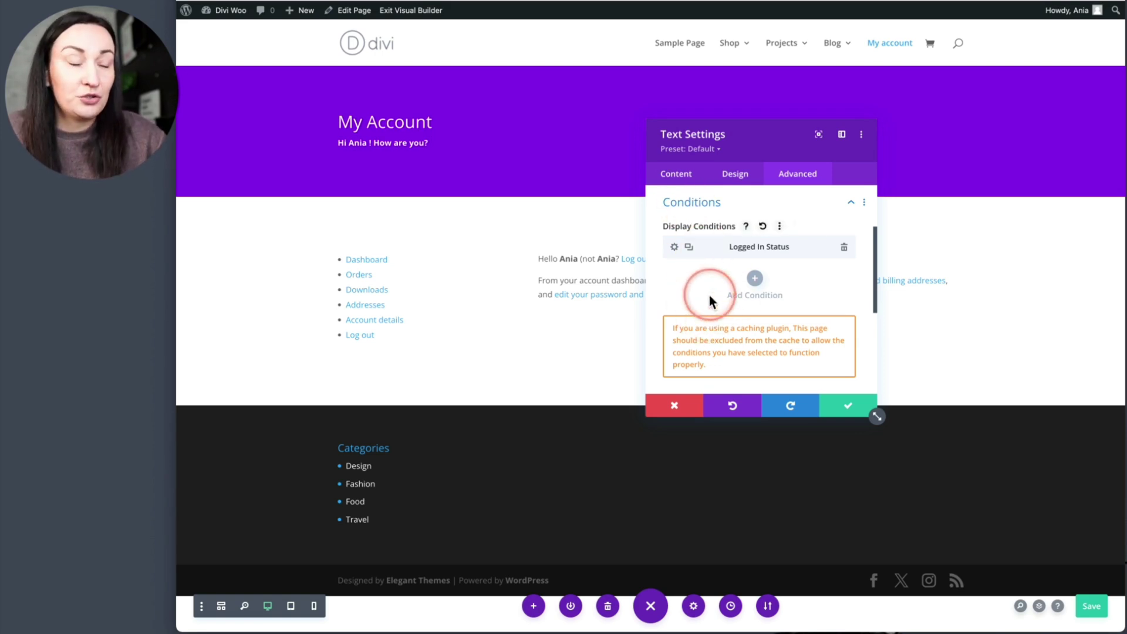
{"action": "left_click", "coordinate": [432, 276]}
{"action": "key", "text": "ctrl+s"}
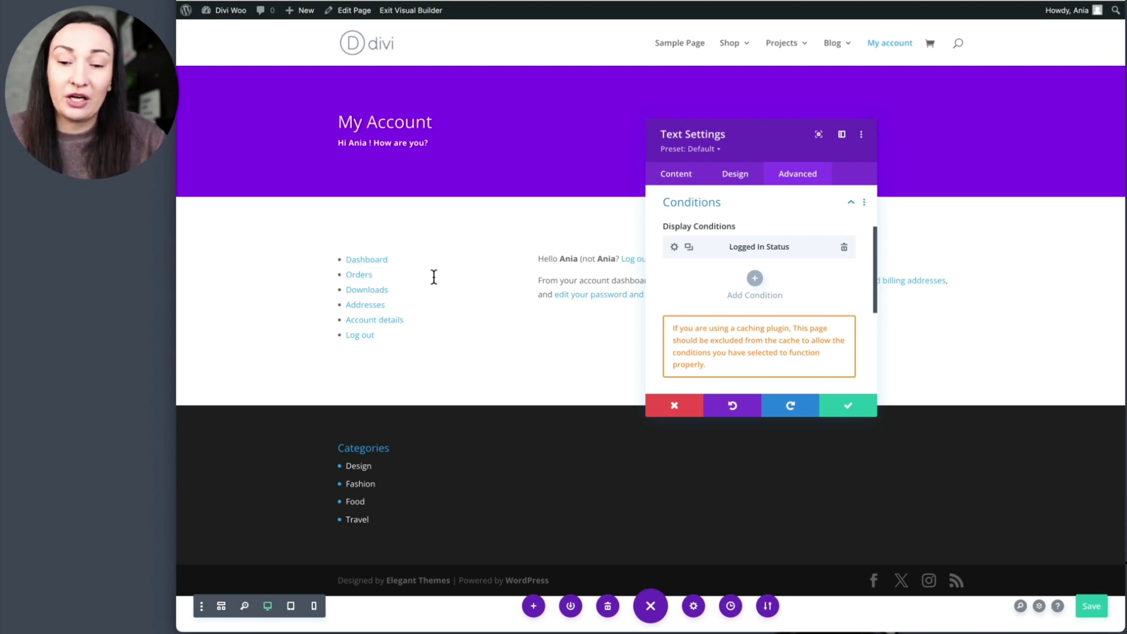
{"action": "left_click", "coordinate": [433, 277]}
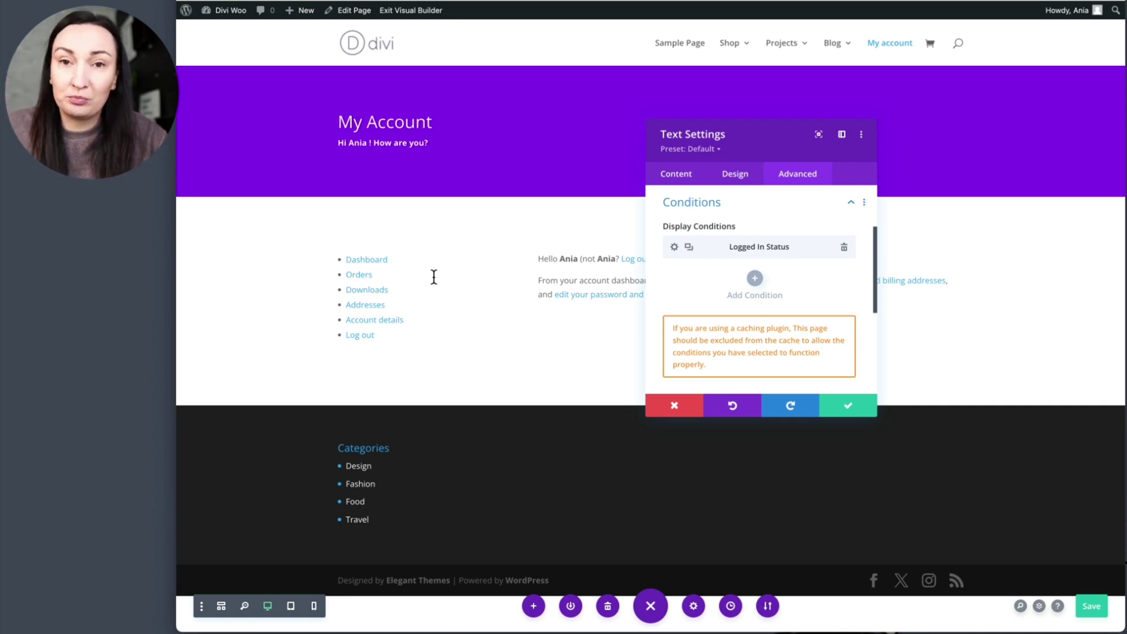
{"action": "left_click", "coordinate": [434, 277]}
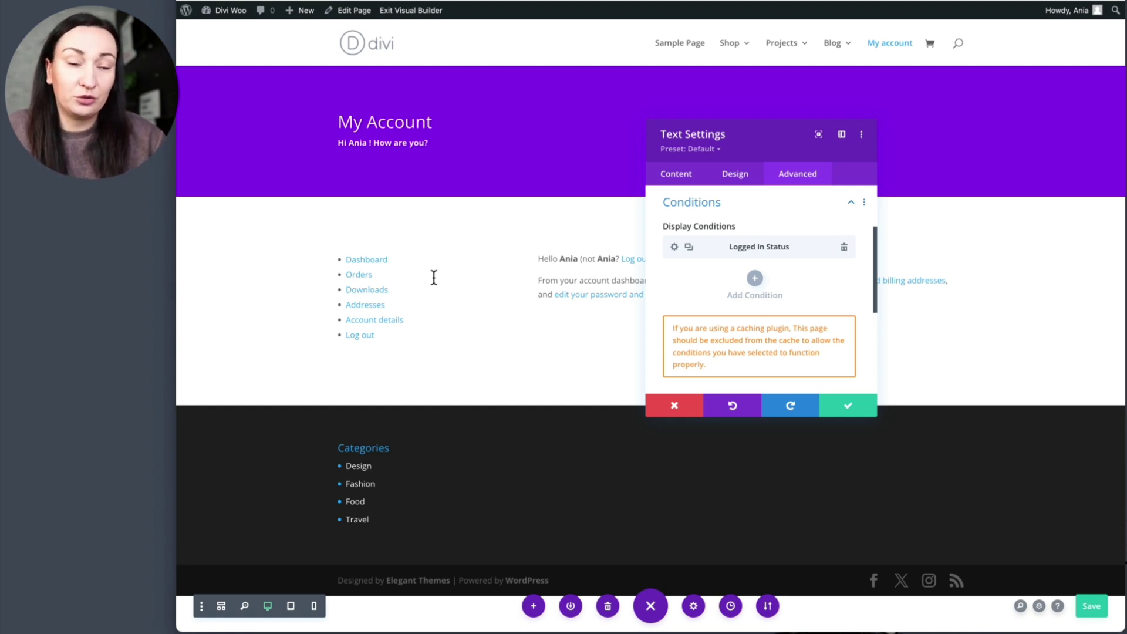
Step: Review the caching plugin notice under the display condition and save the text module's settings
{"action": "left_click", "coordinate": [651, 326]}
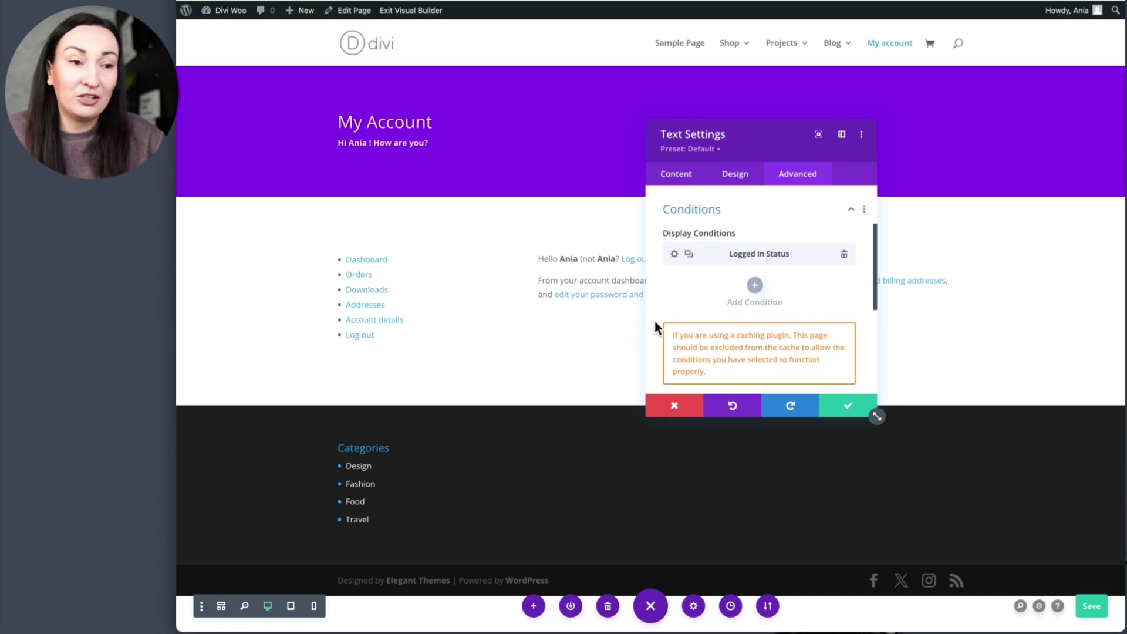
{"action": "left_click", "coordinate": [669, 333]}
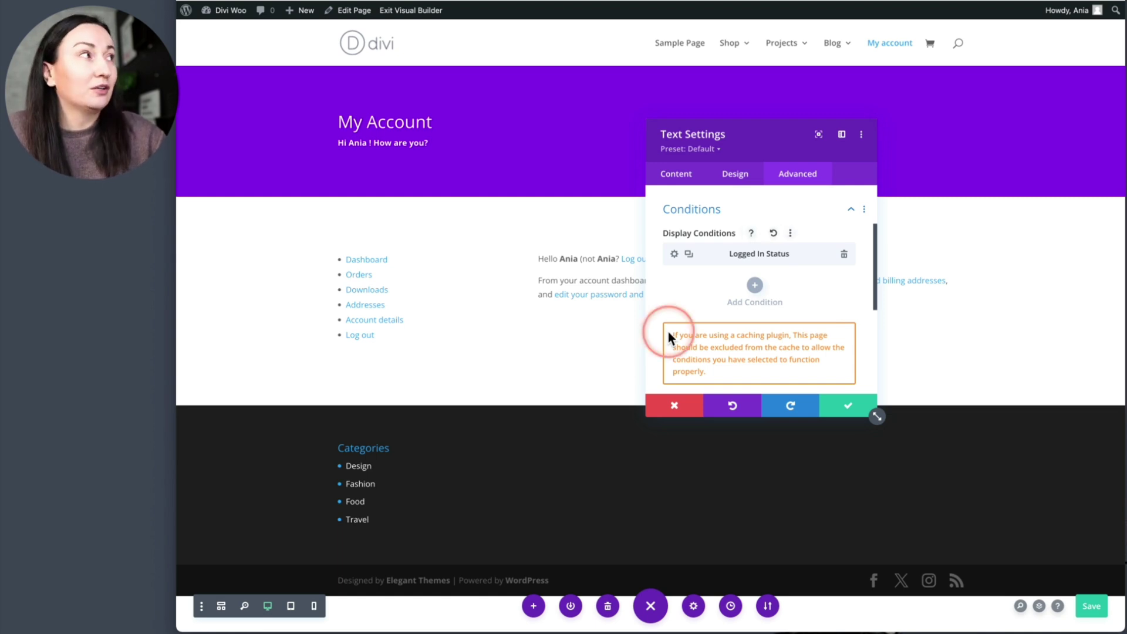
{"action": "left_click", "coordinate": [712, 337]}
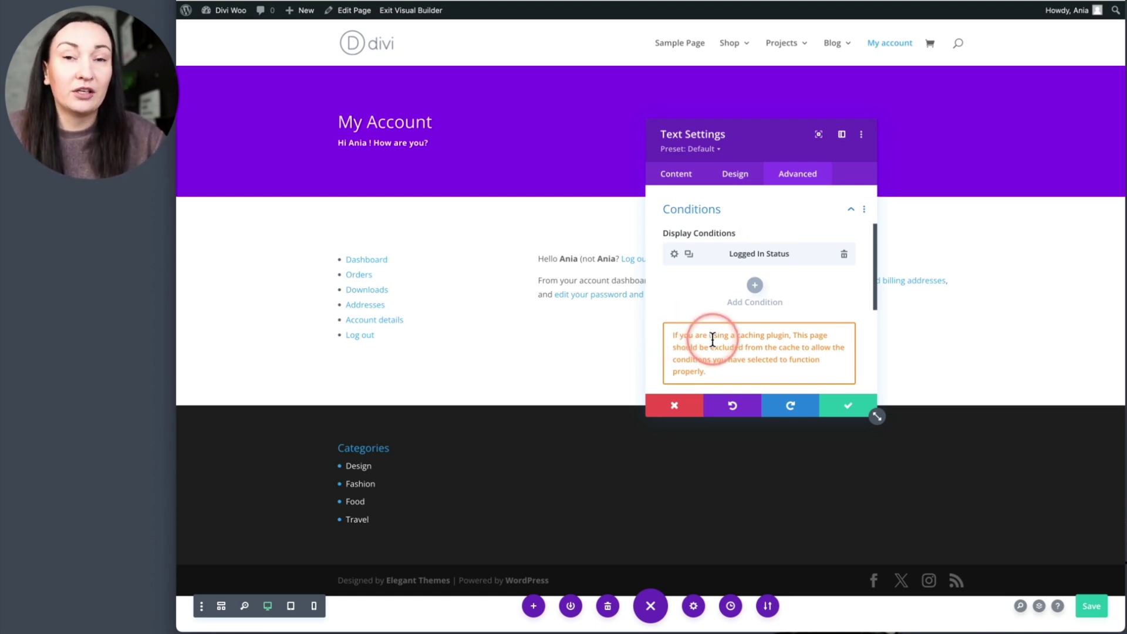
{"action": "left_click", "coordinate": [679, 363]}
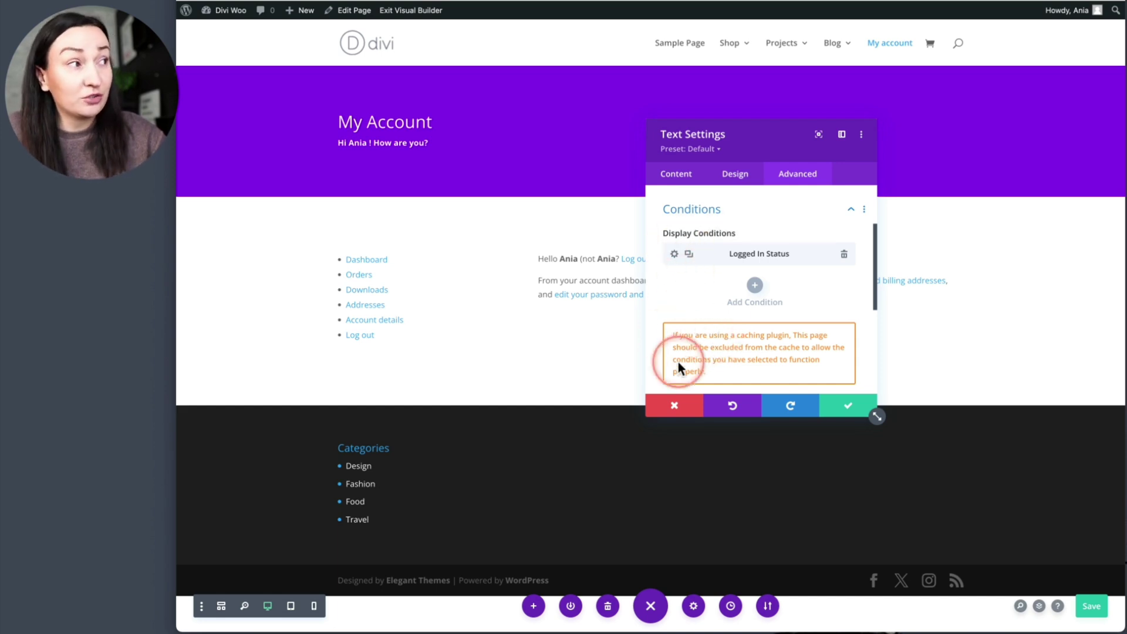
{"action": "left_click", "coordinate": [713, 341]}
{"action": "left_click", "coordinate": [724, 347]}
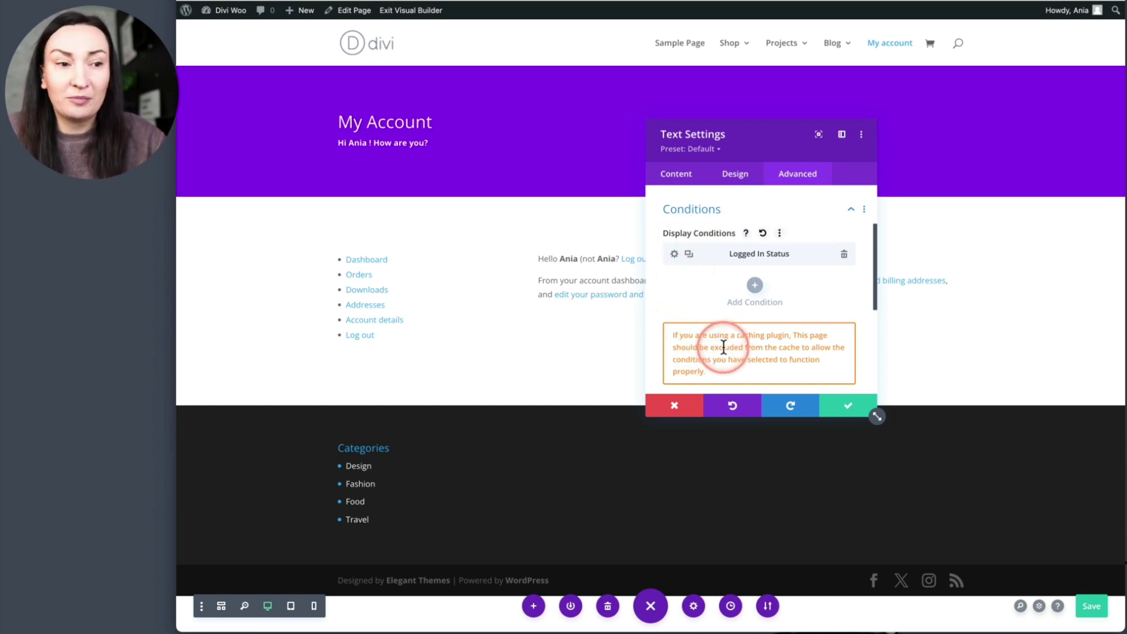
{"action": "left_click", "coordinate": [722, 354]}
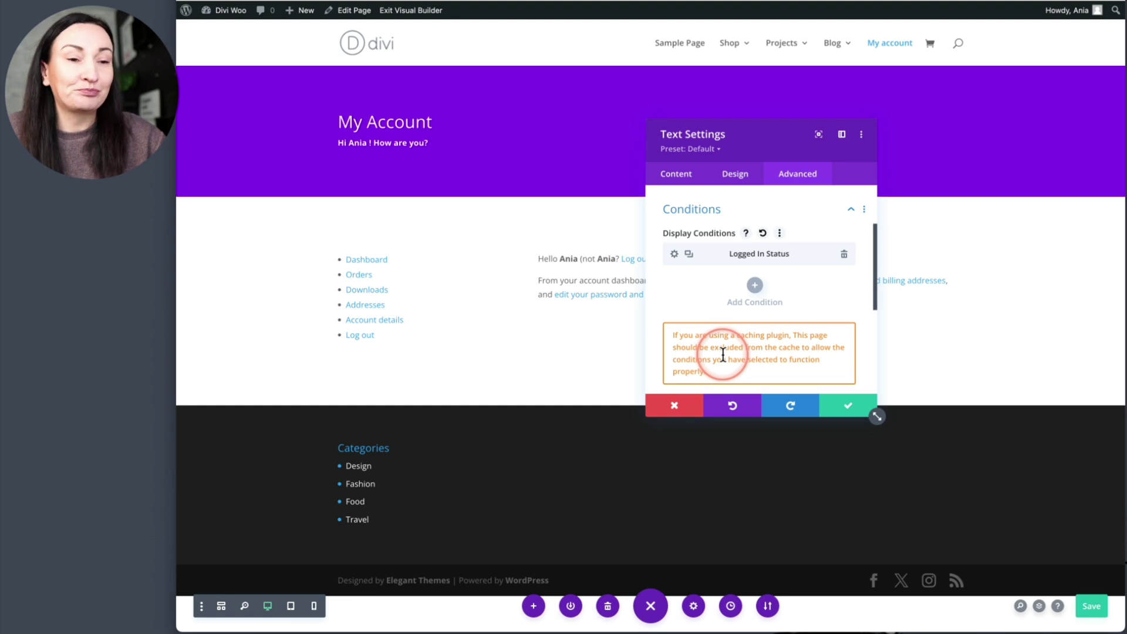
{"action": "left_click", "coordinate": [847, 405]}
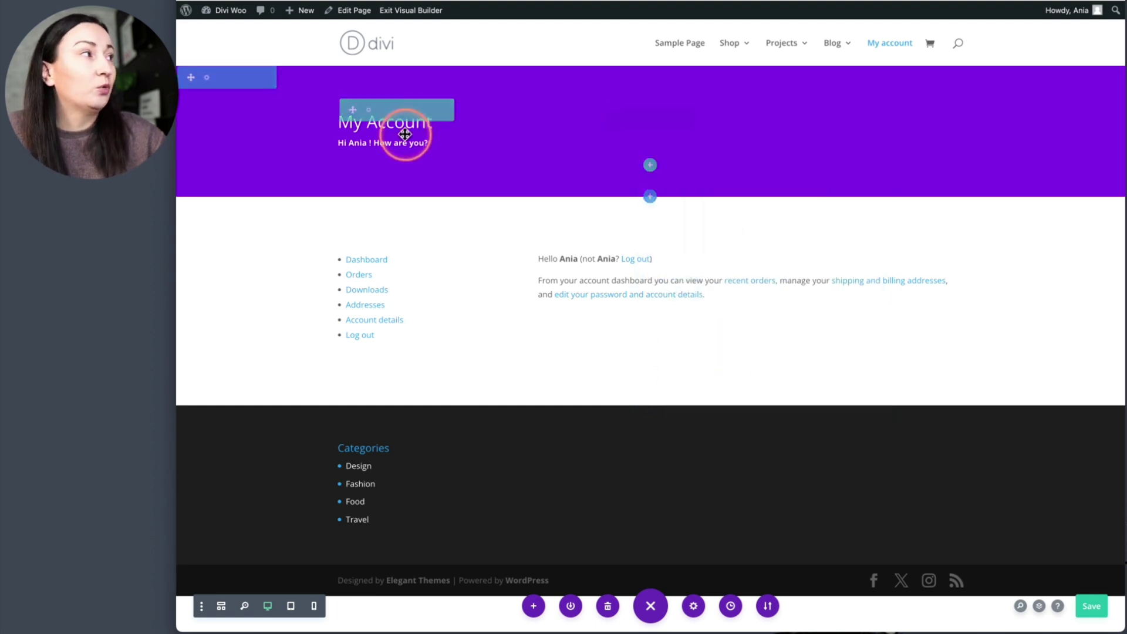
Step: Duplicate the header's text module and replace the copy's greeting line with "Login to see your account details."
{"action": "left_click_drag", "start_coordinate": [405, 135], "coordinate": [438, 232]}
{"action": "left_click", "coordinate": [630, 196]}
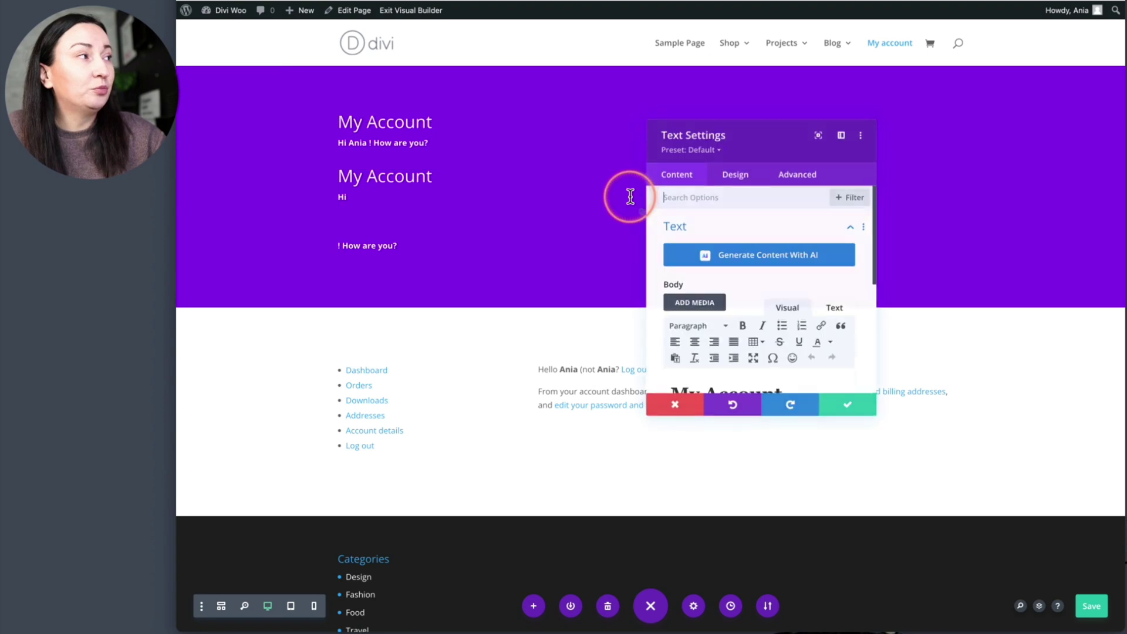
{"action": "scroll", "coordinate": [737, 369], "scroll_direction": "down", "scroll_amount": 3}
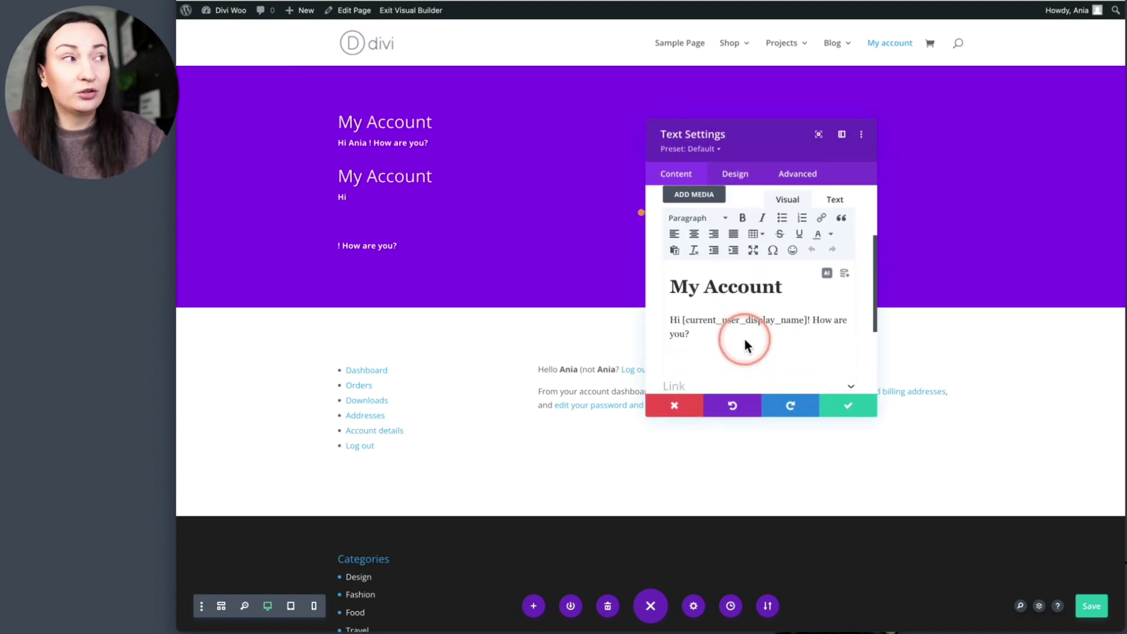
{"action": "left_click_drag", "start_coordinate": [670, 320], "coordinate": [698, 337]}
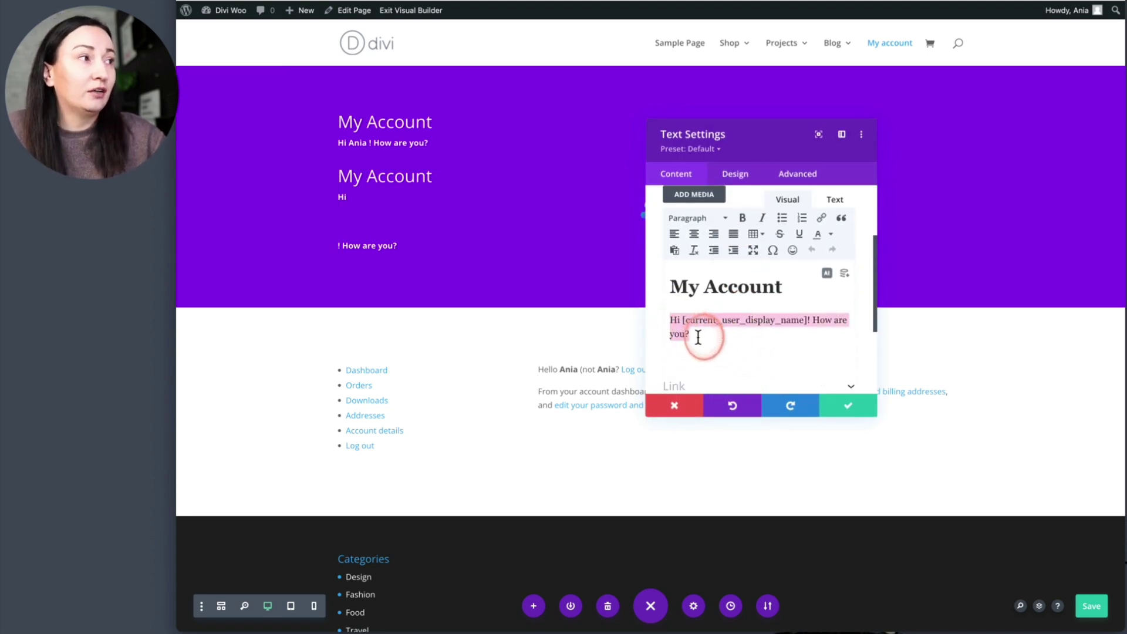
{"action": "type", "text": "Login t"}
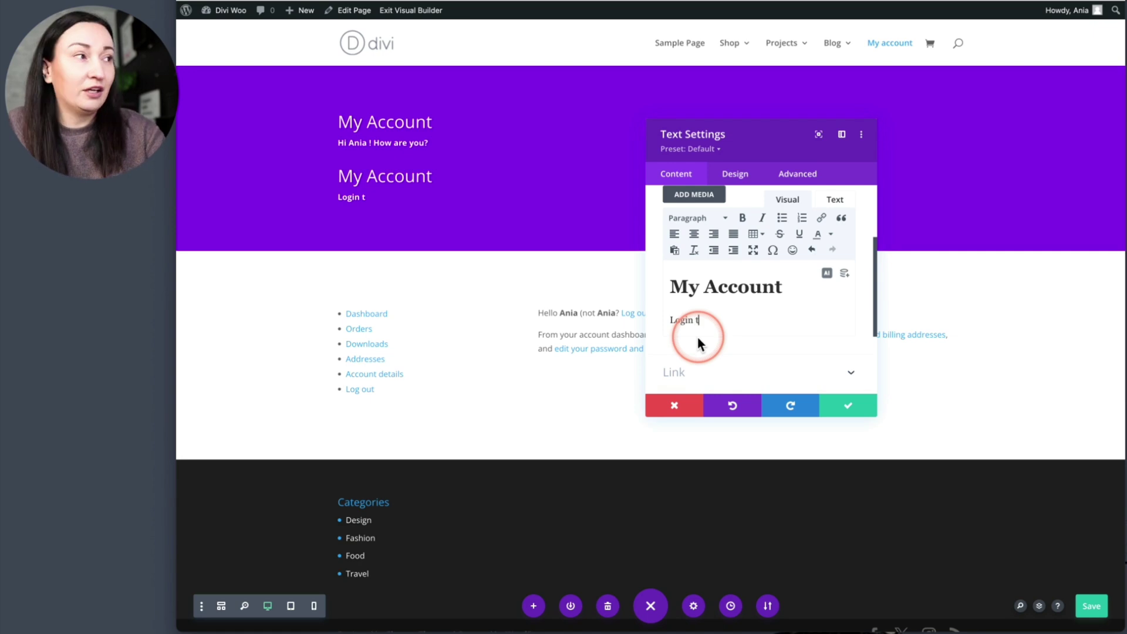
{"action": "type", "text": "o see you"}
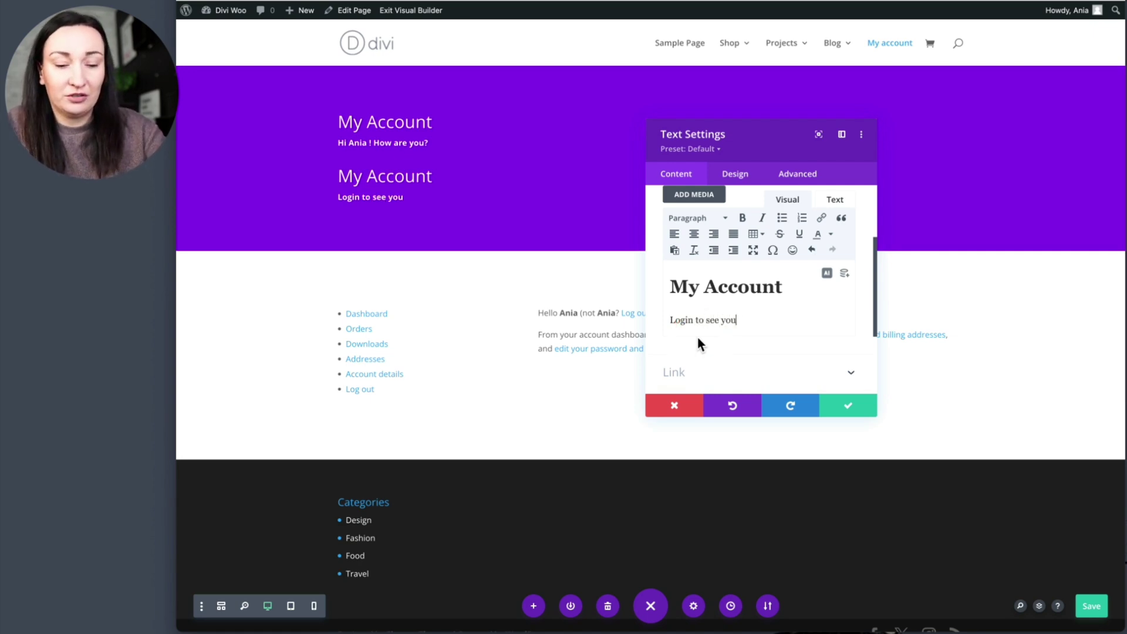
{"action": "type", "text": "r account det"}
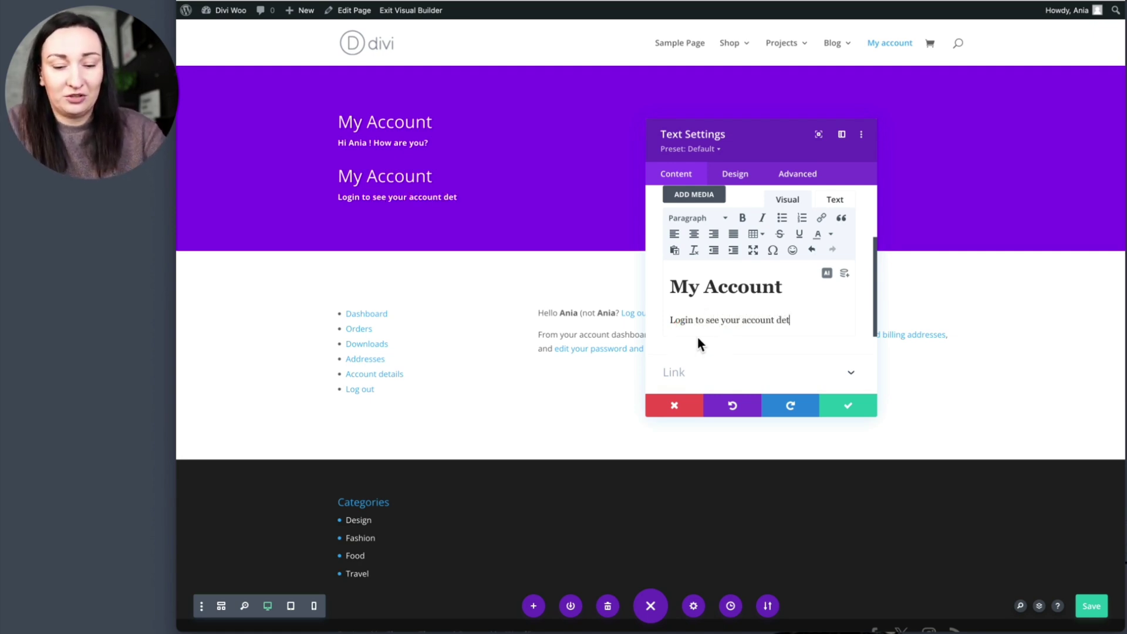
{"action": "type", "text": "ails."}
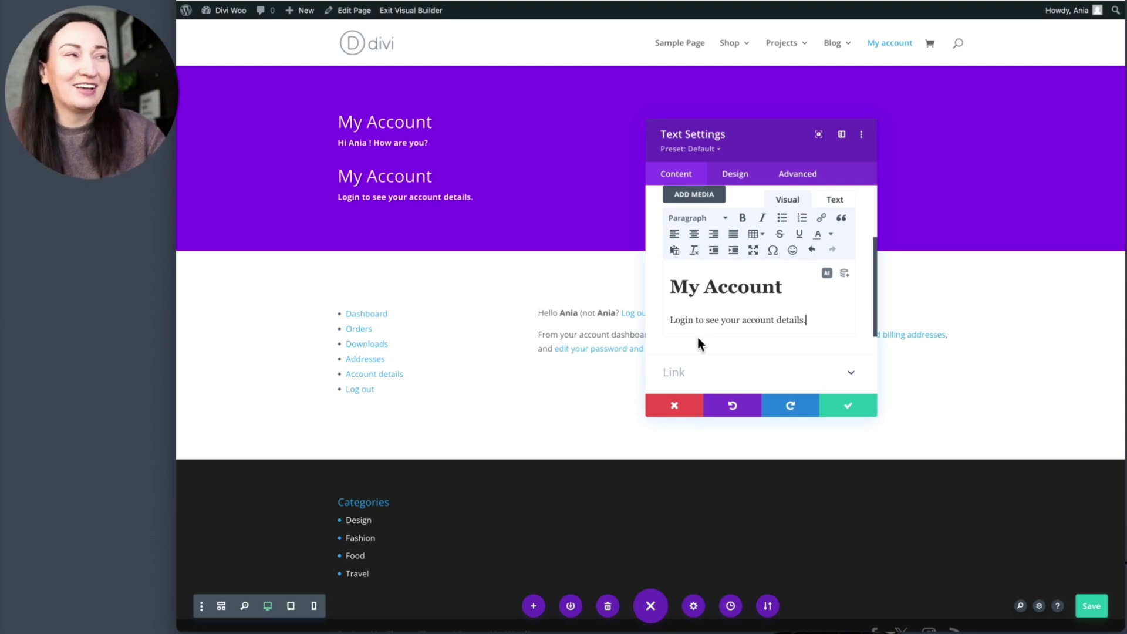
Step: Change the duplicated module's Logged In Status condition to display only if User is Logged Out, and save the module
{"action": "left_click", "coordinate": [783, 165]}
{"action": "left_click", "coordinate": [785, 172]}
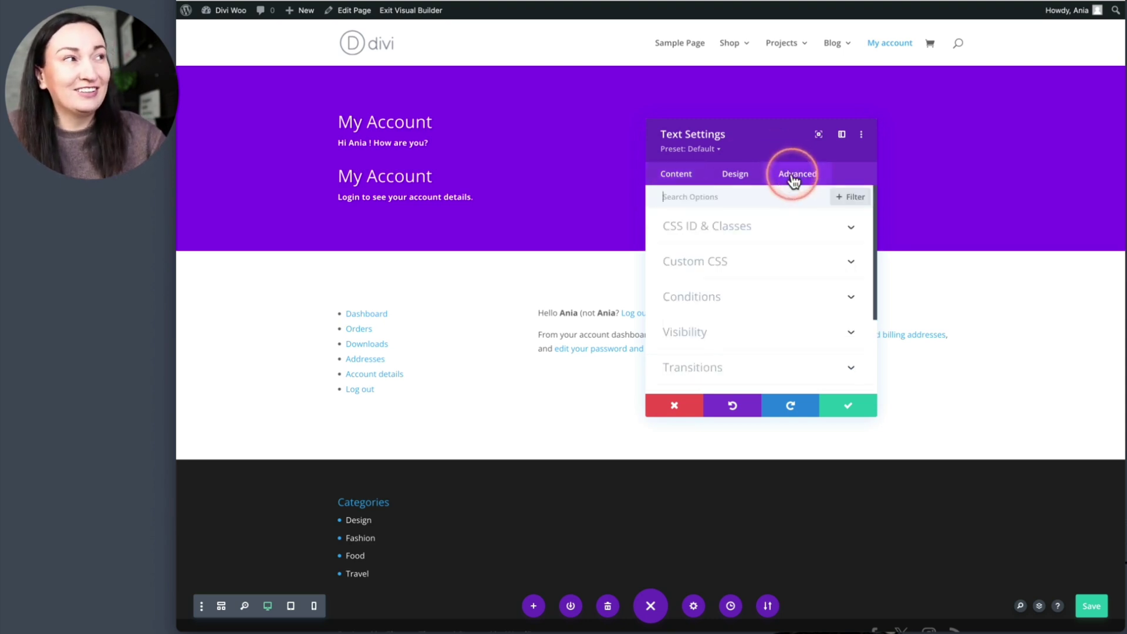
{"action": "left_click", "coordinate": [698, 298]}
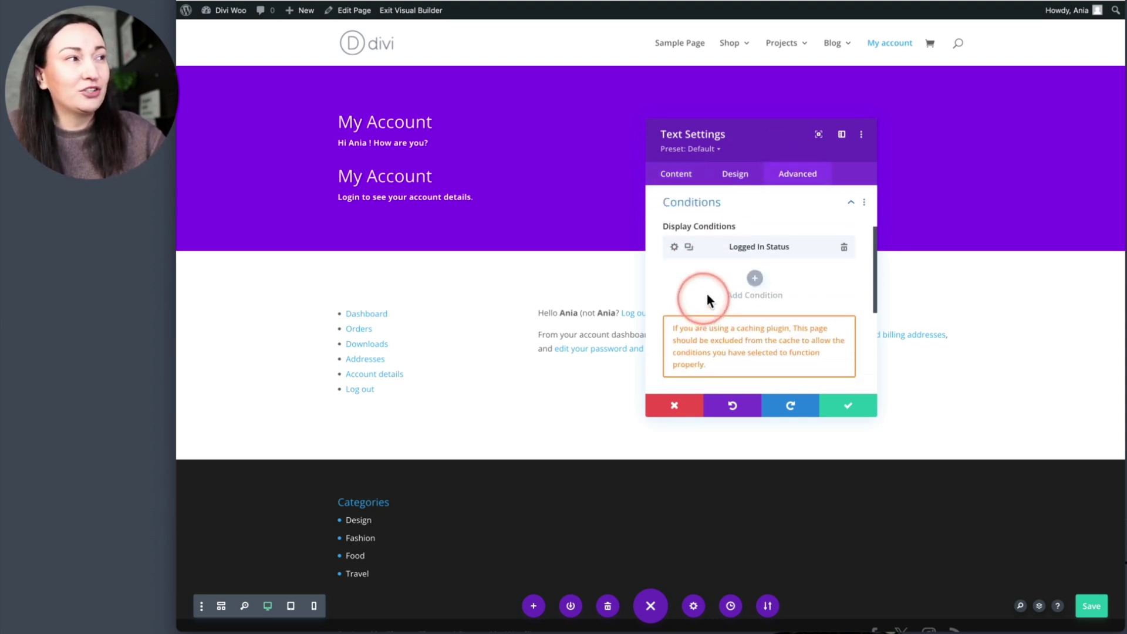
{"action": "left_click", "coordinate": [674, 250]}
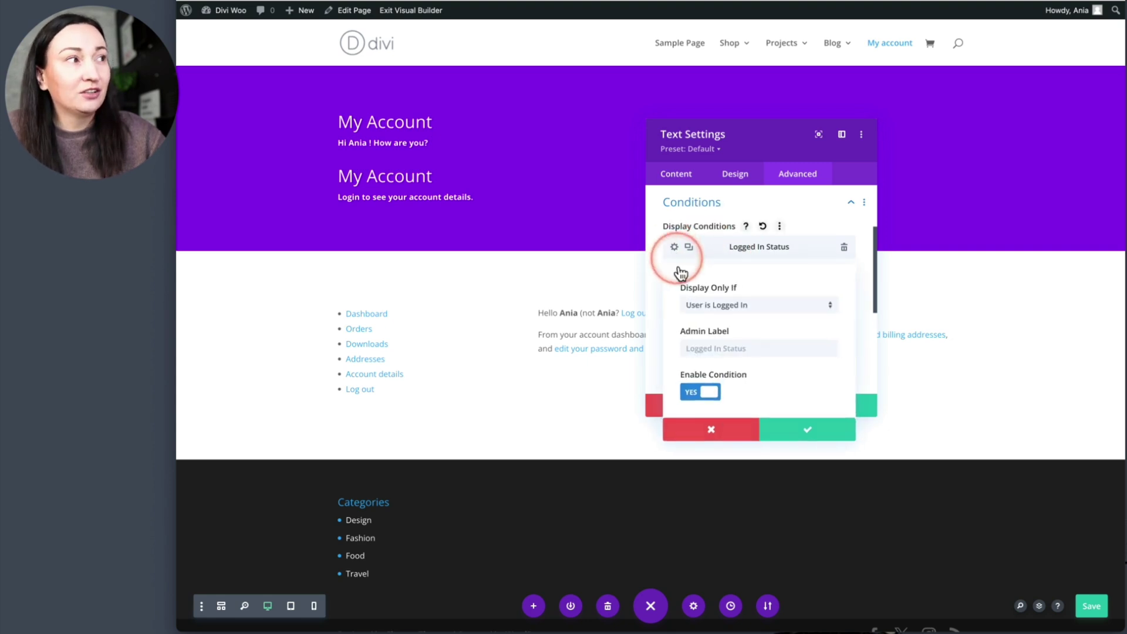
{"action": "left_click", "coordinate": [722, 305]}
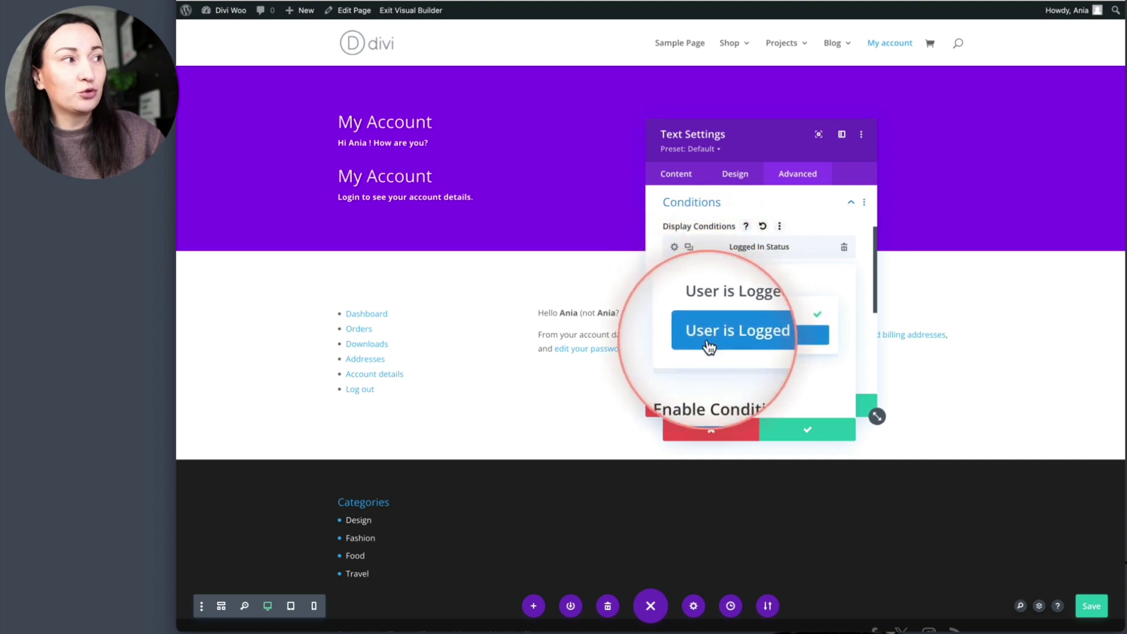
{"action": "left_click", "coordinate": [735, 343]}
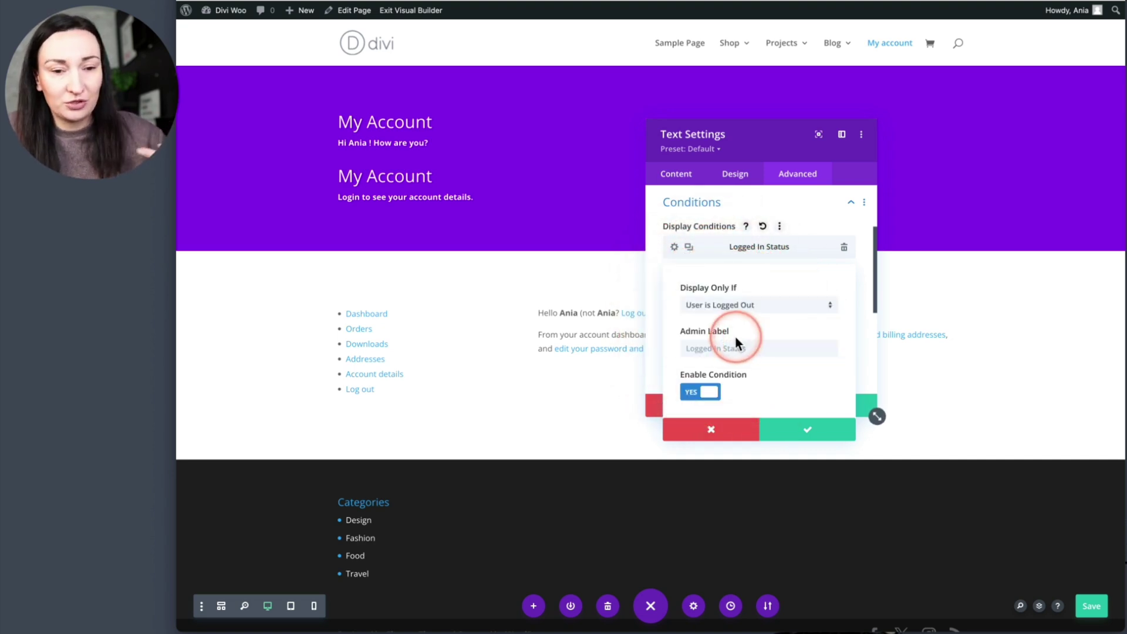
{"action": "left_click", "coordinate": [807, 428]}
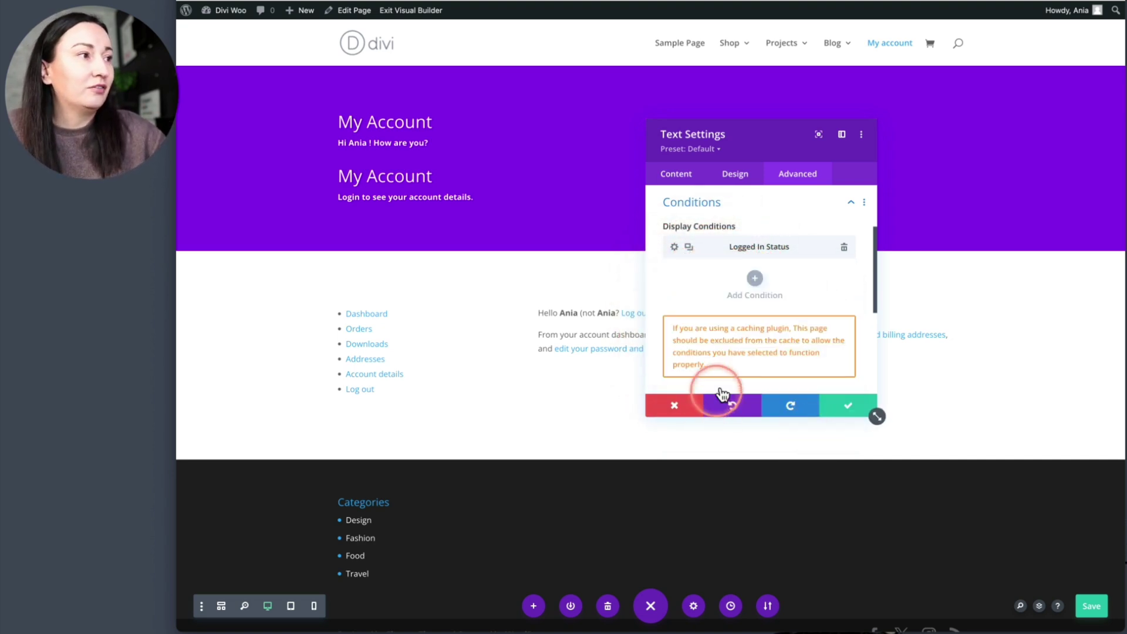
{"action": "left_click", "coordinate": [840, 405]}
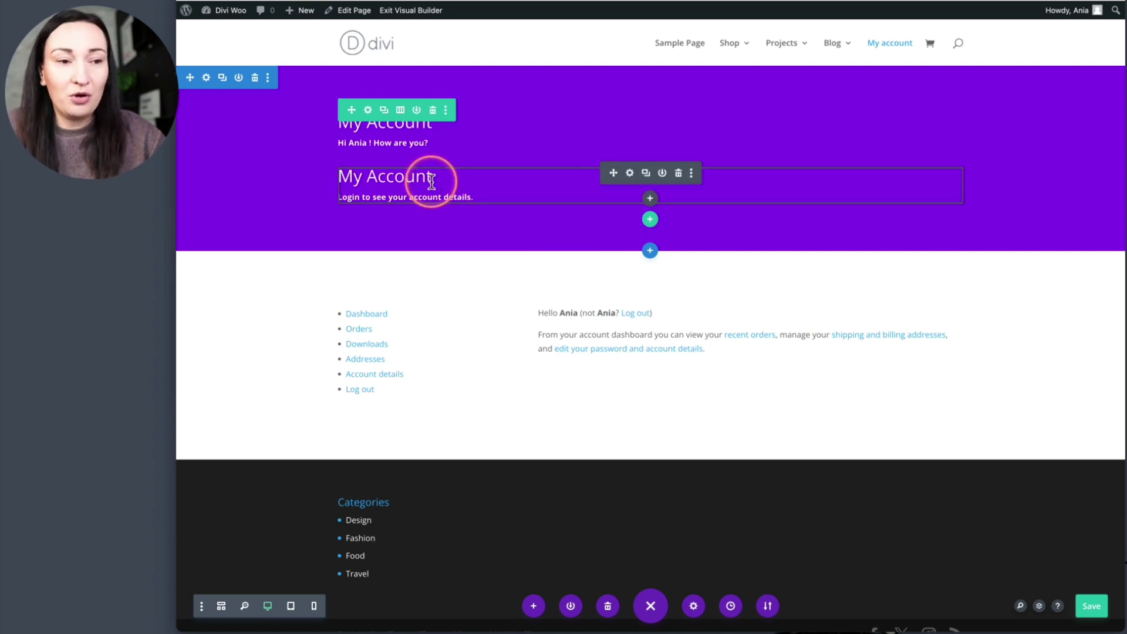
Step: Save the page, open its front end and log out of the account to check the header text
{"action": "left_click", "coordinate": [1096, 611]}
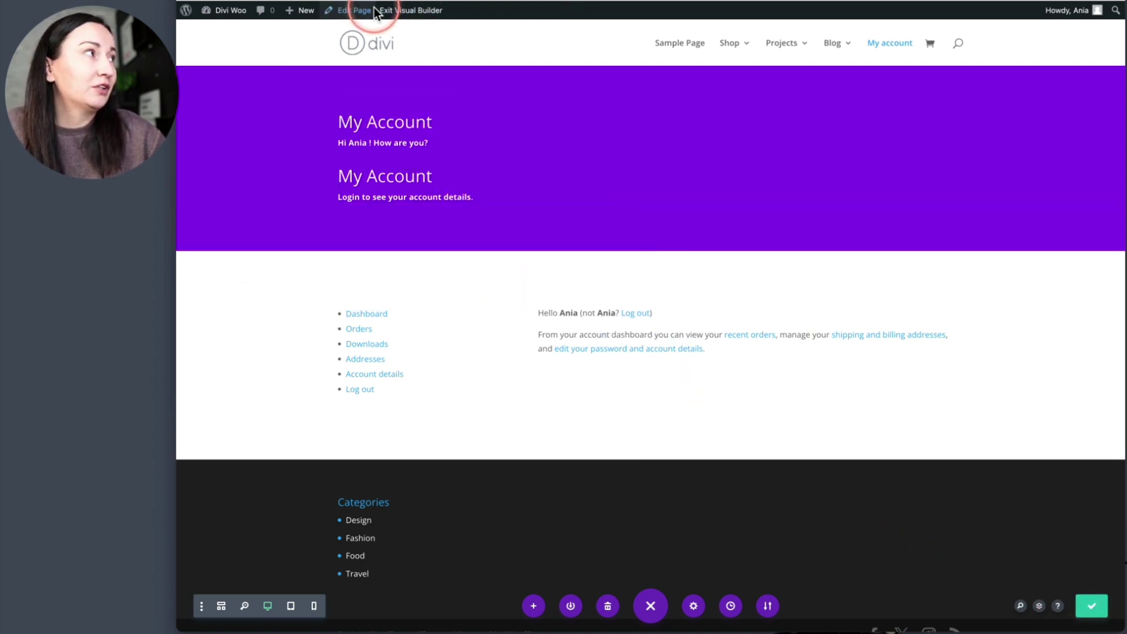
{"action": "right_click", "coordinate": [410, 10]}
{"action": "left_click", "coordinate": [409, 10]}
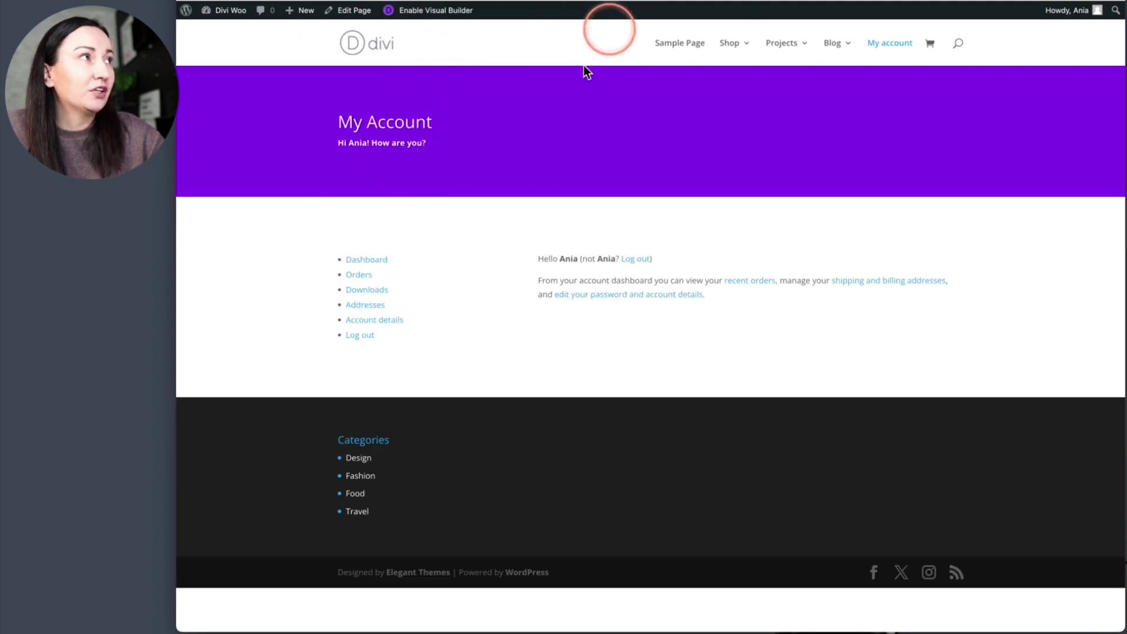
{"action": "left_click", "coordinate": [356, 338]}
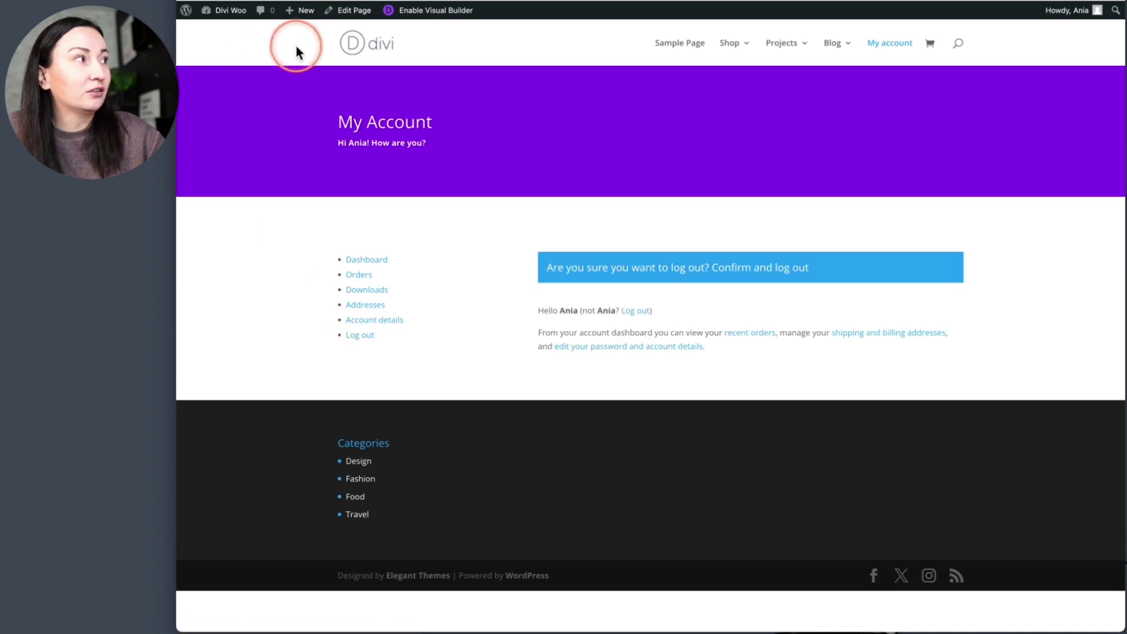
{"action": "left_click", "coordinate": [635, 311]}
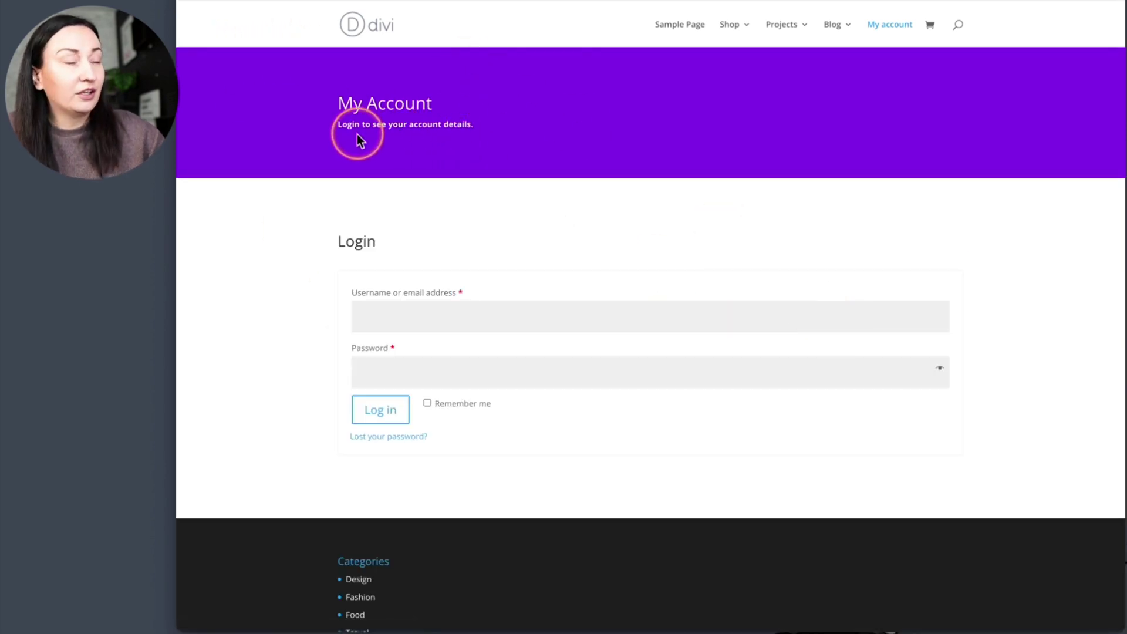
{"action": "scroll", "coordinate": [344, 181], "scroll_direction": "down", "scroll_amount": 1}
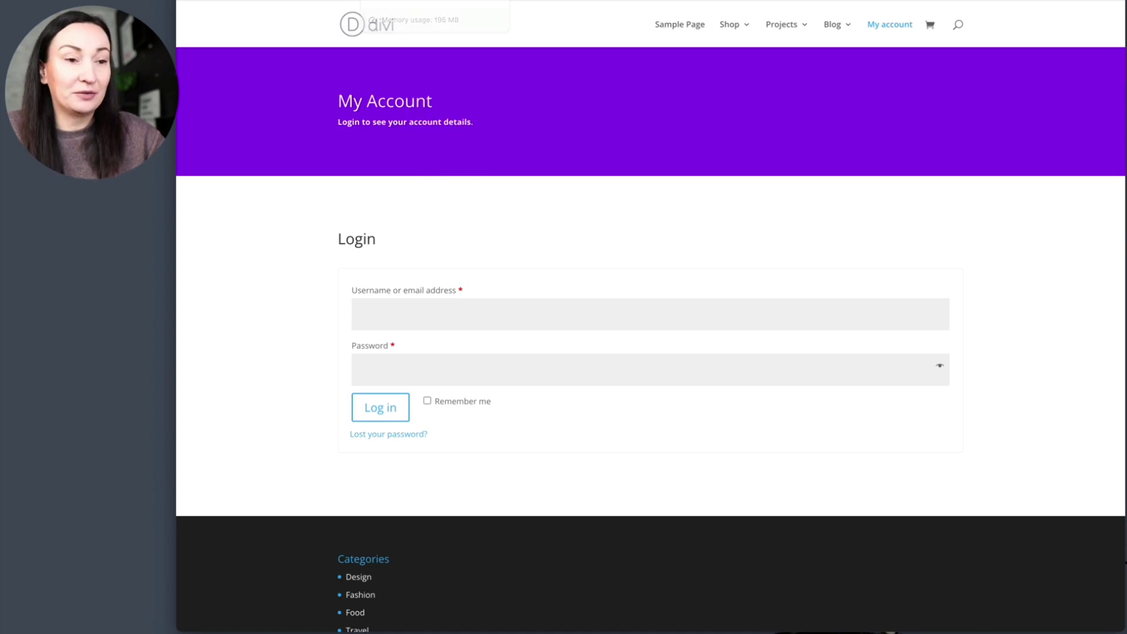
Step: Go back to the Visual Builder page and renew the expired session with the username and account password
{"action": "left_click", "coordinate": [420, 1]}
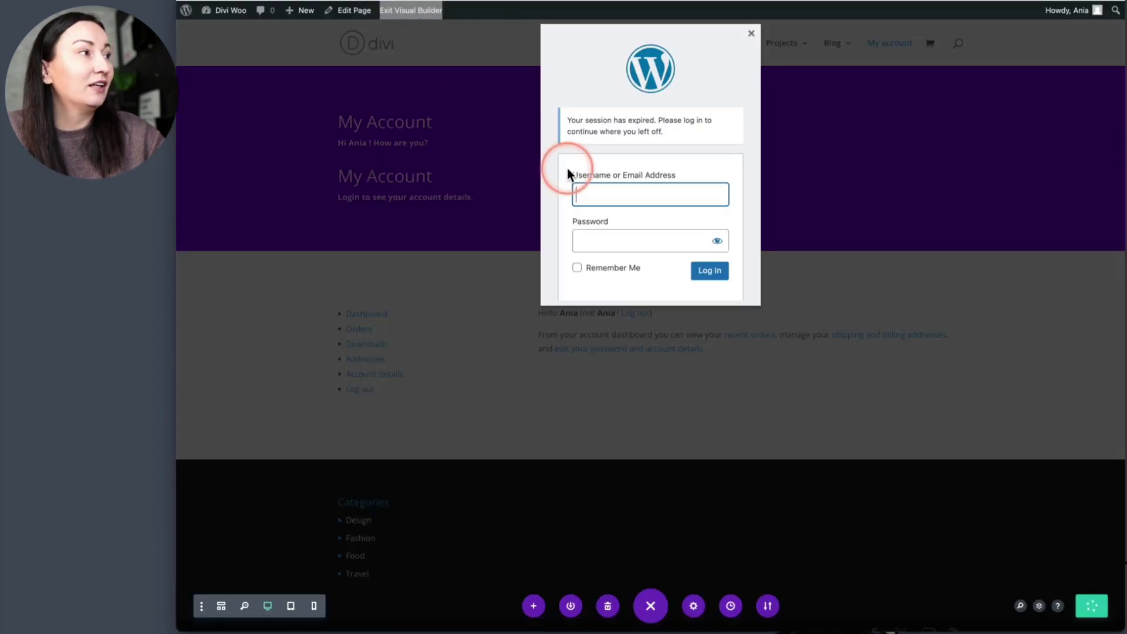
{"action": "type", "text": "ania"}
{"action": "key", "text": "Tab"}
{"action": "type", "text": "a"}
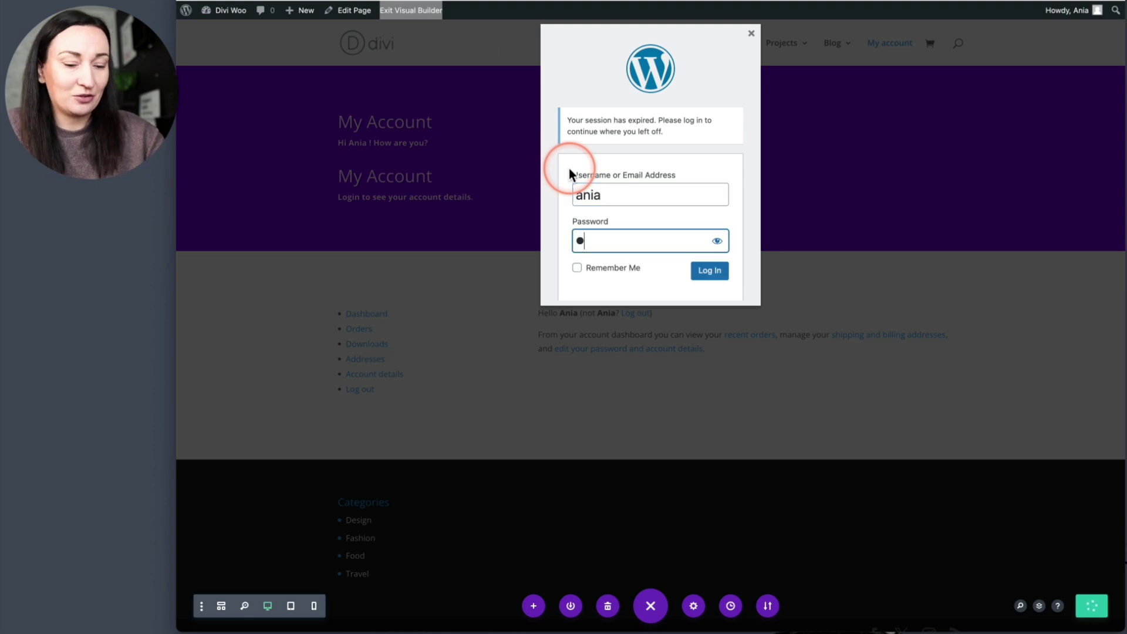
{"action": "type", "text": "••••••"}
{"action": "key", "text": "Return"}
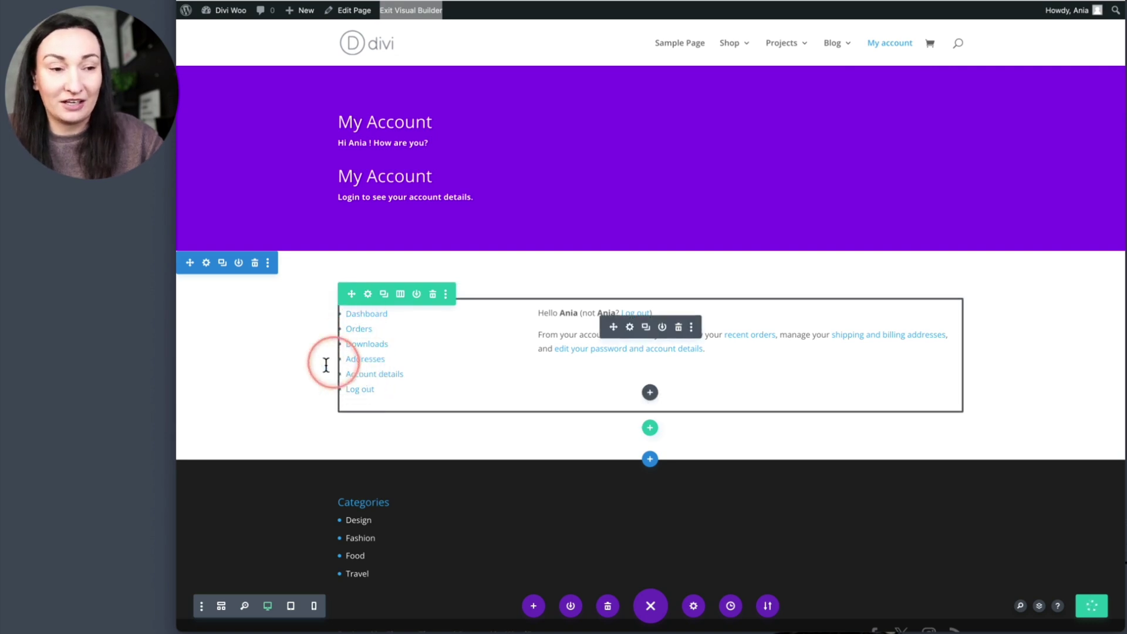
{"action": "left_click", "coordinate": [291, 378]}
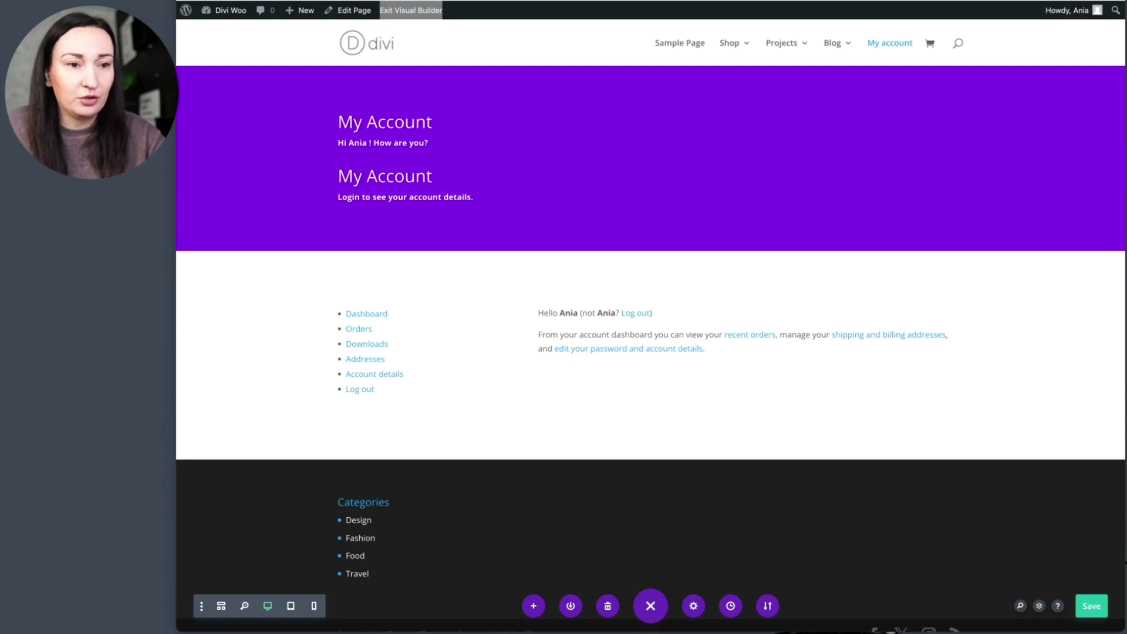
Step: Examine the navigation styling and Account Details form on the Divi Lover My Account page as a design reference
{"action": "left_click_drag", "start_coordinate": [1126, 563], "coordinate": [348, 32]}
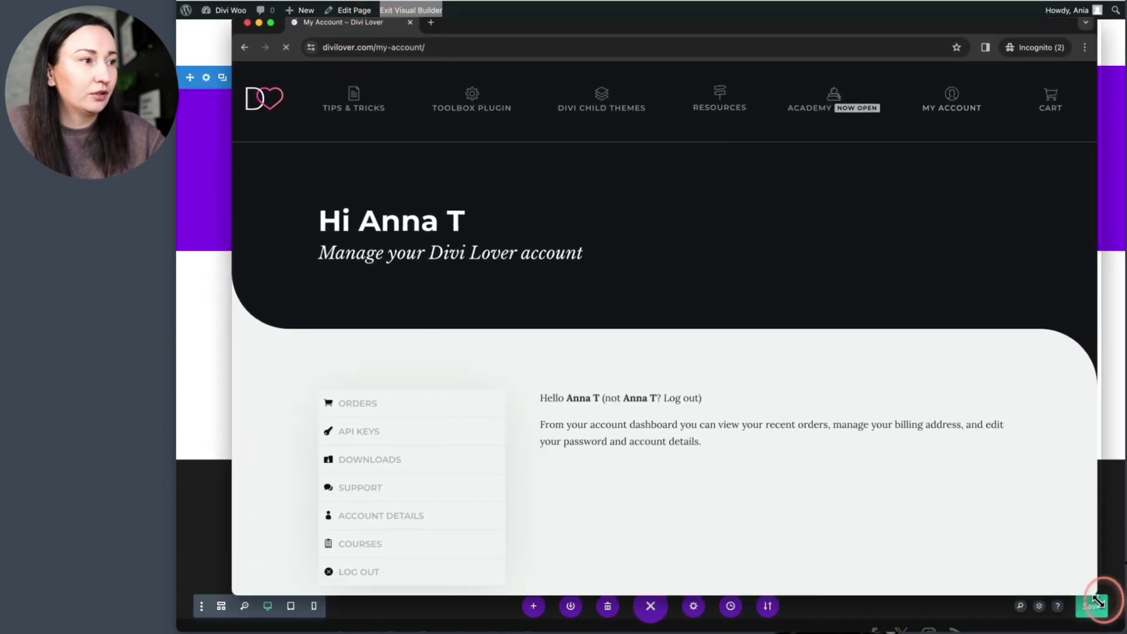
{"action": "scroll", "coordinate": [788, 425], "scroll_direction": "down", "scroll_amount": 2}
{"action": "scroll", "coordinate": [788, 425], "scroll_direction": "up", "scroll_amount": 2}
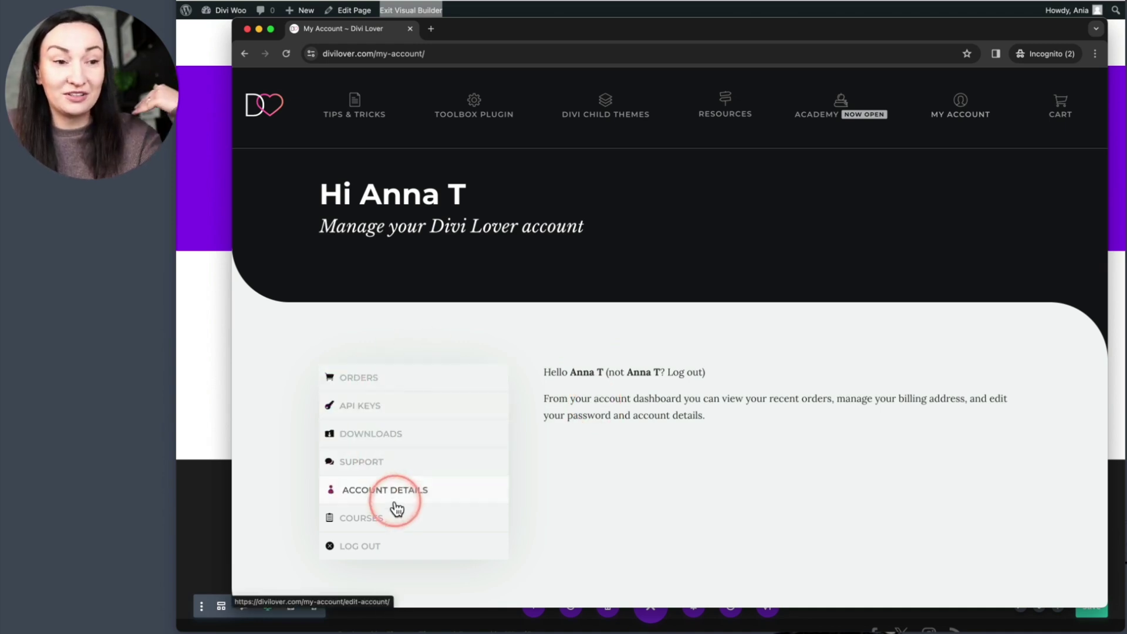
{"action": "scroll", "coordinate": [411, 437], "scroll_direction": "down", "scroll_amount": 1}
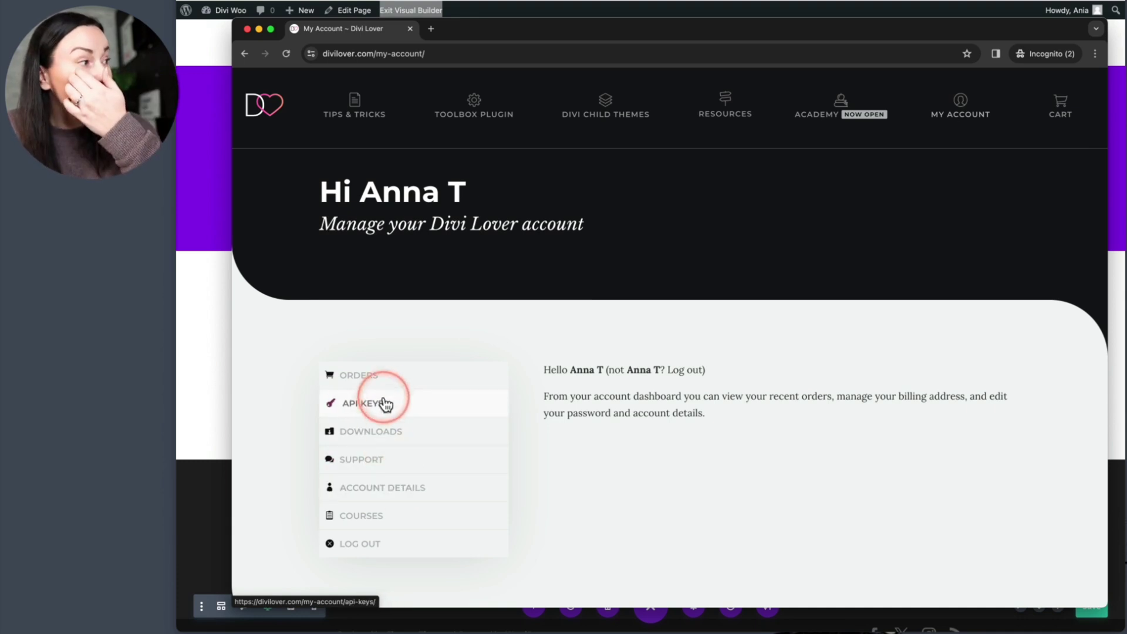
{"action": "left_click", "coordinate": [399, 496]}
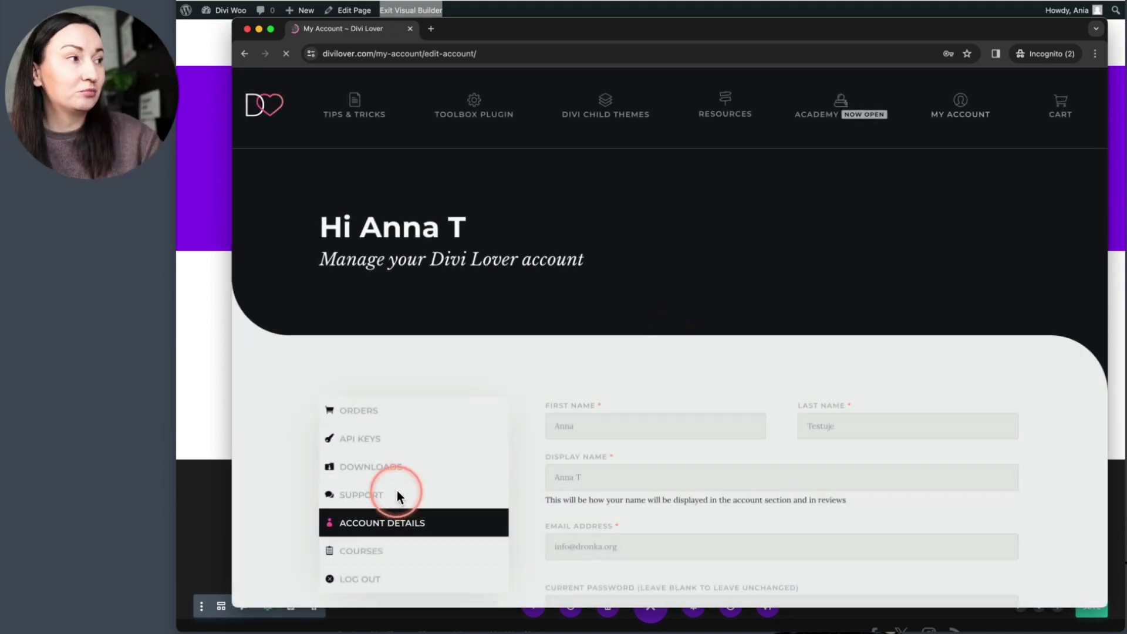
{"action": "scroll", "coordinate": [423, 474], "scroll_direction": "down", "scroll_amount": 2}
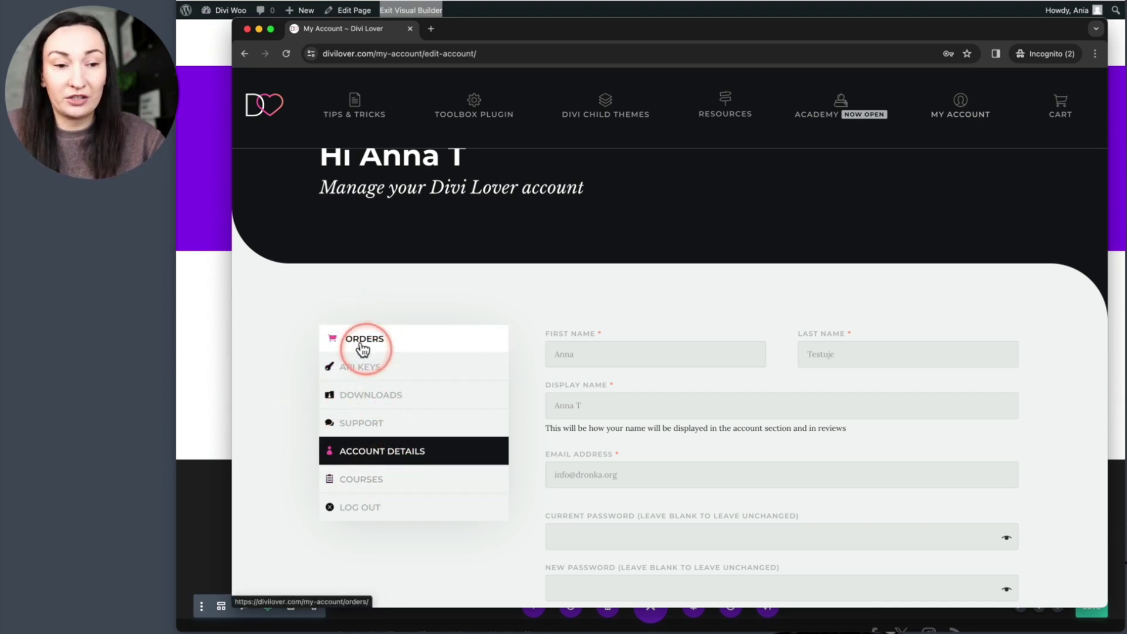
{"action": "left_click", "coordinate": [259, 33]}
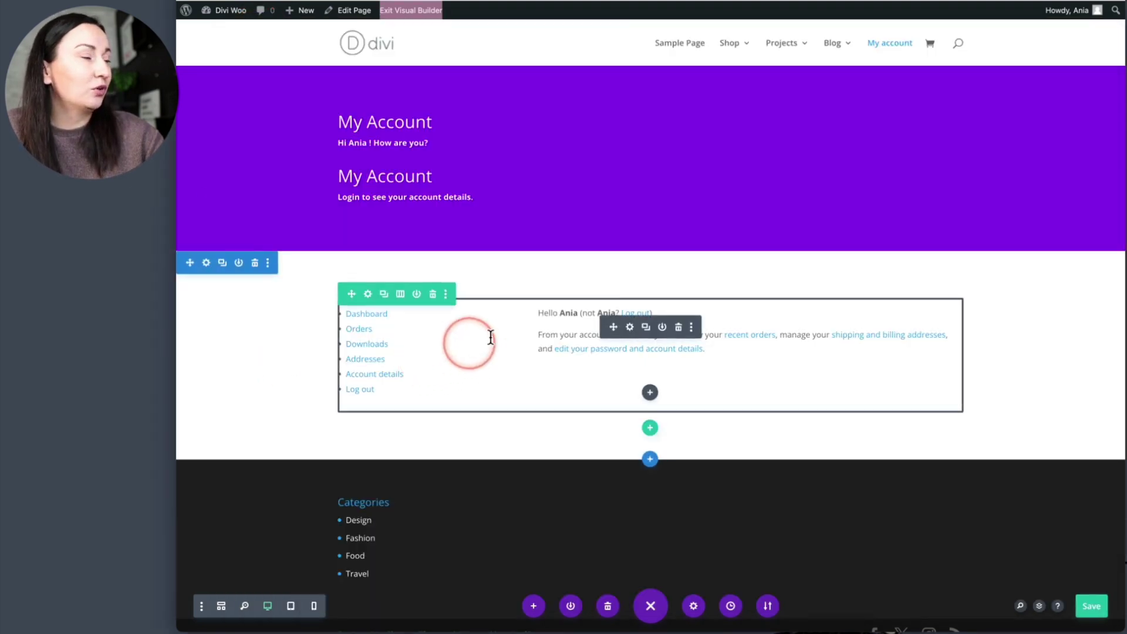
Step: Set the link font style to uppercase in the text module containing the [woocommerce_my_account] shortcode
{"action": "left_click", "coordinate": [630, 329]}
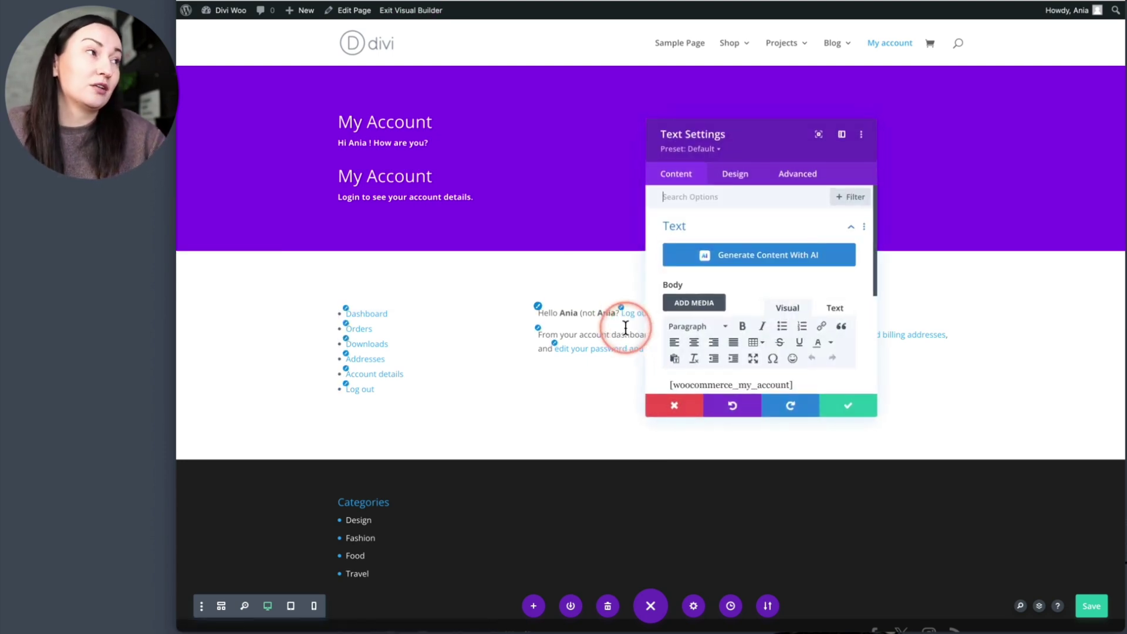
{"action": "left_click", "coordinate": [738, 176]}
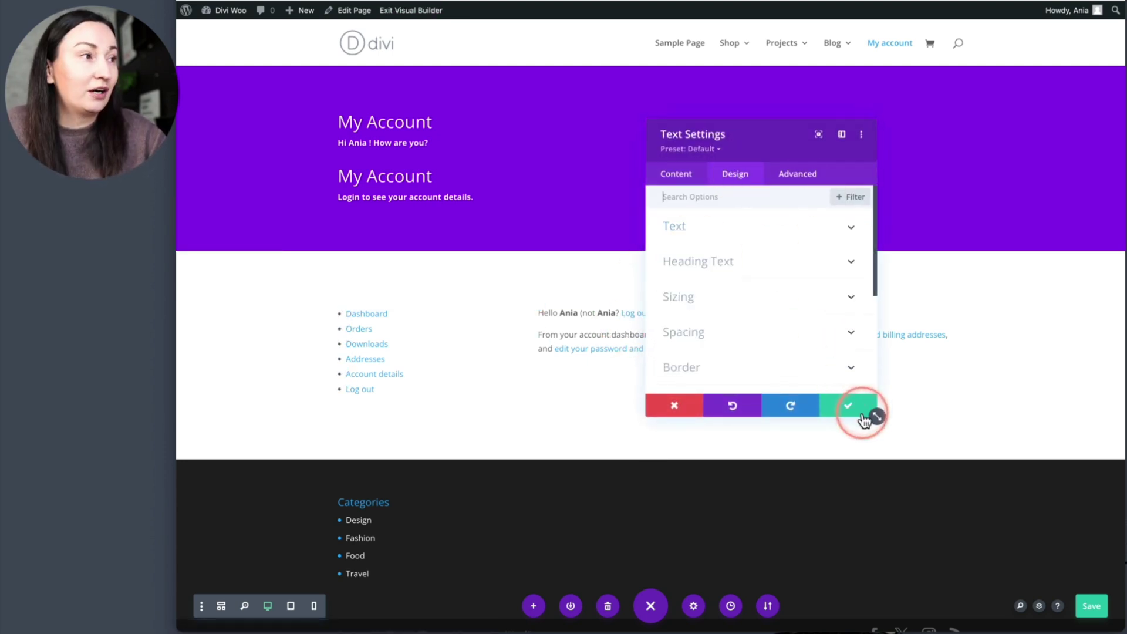
{"action": "left_click_drag", "start_coordinate": [864, 420], "coordinate": [929, 481]}
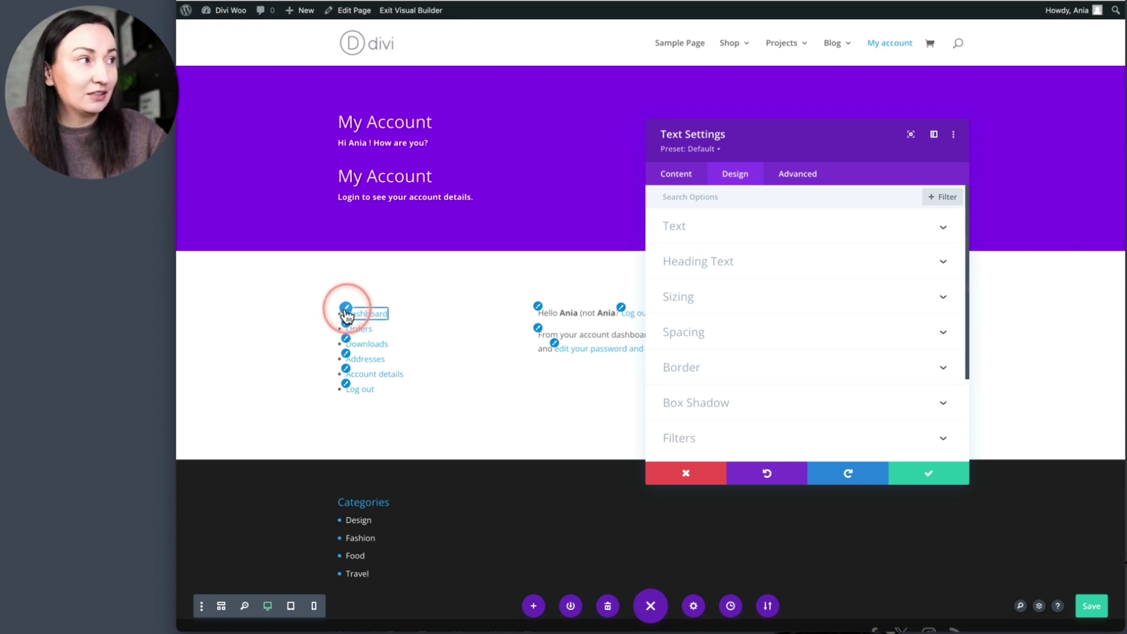
{"action": "left_click", "coordinate": [675, 228]}
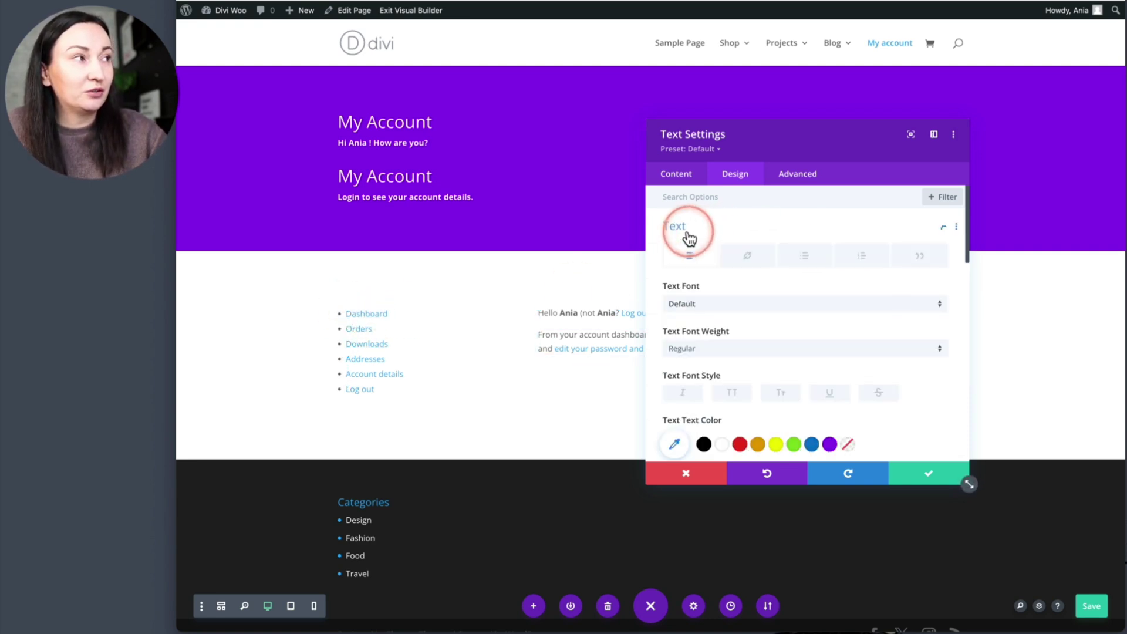
{"action": "left_click", "coordinate": [751, 258]}
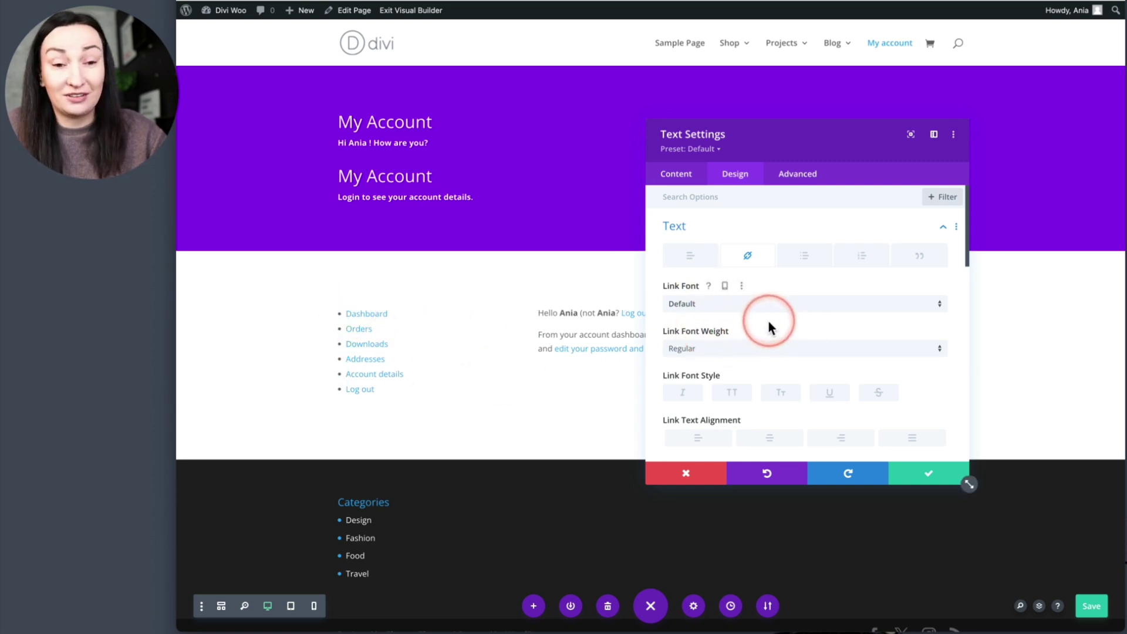
{"action": "left_click", "coordinate": [731, 393]}
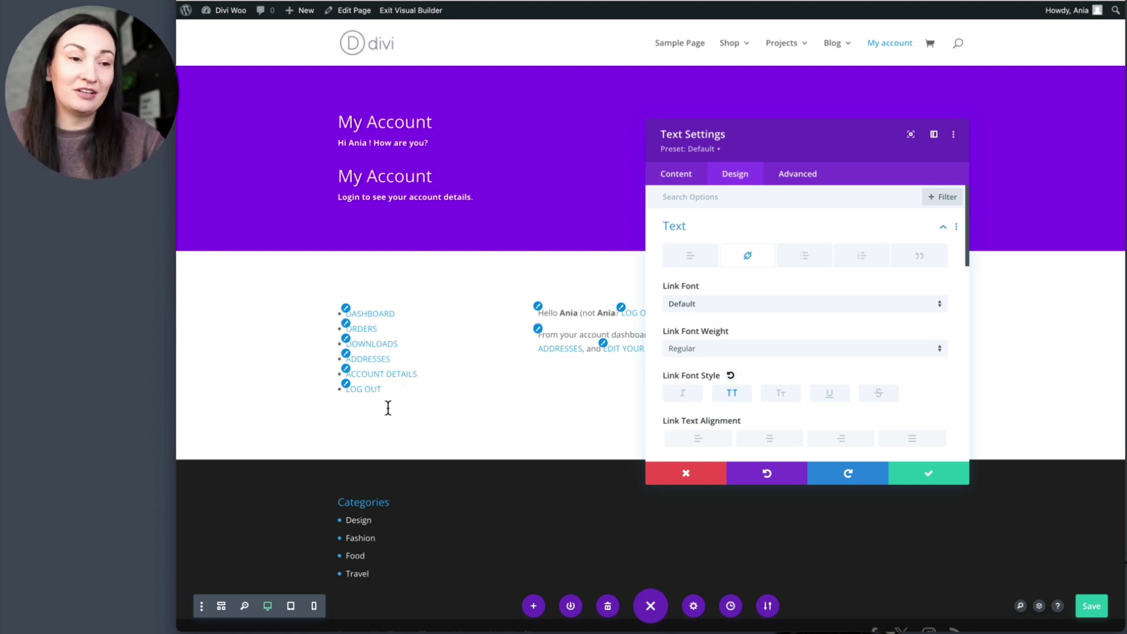
Step: Remove the uppercase link font style from the account text module, accept the module settings and save the page
{"action": "left_click", "coordinate": [411, 410]}
{"action": "left_click_drag", "start_coordinate": [764, 144], "coordinate": [863, 136]}
{"action": "left_click", "coordinate": [580, 399]}
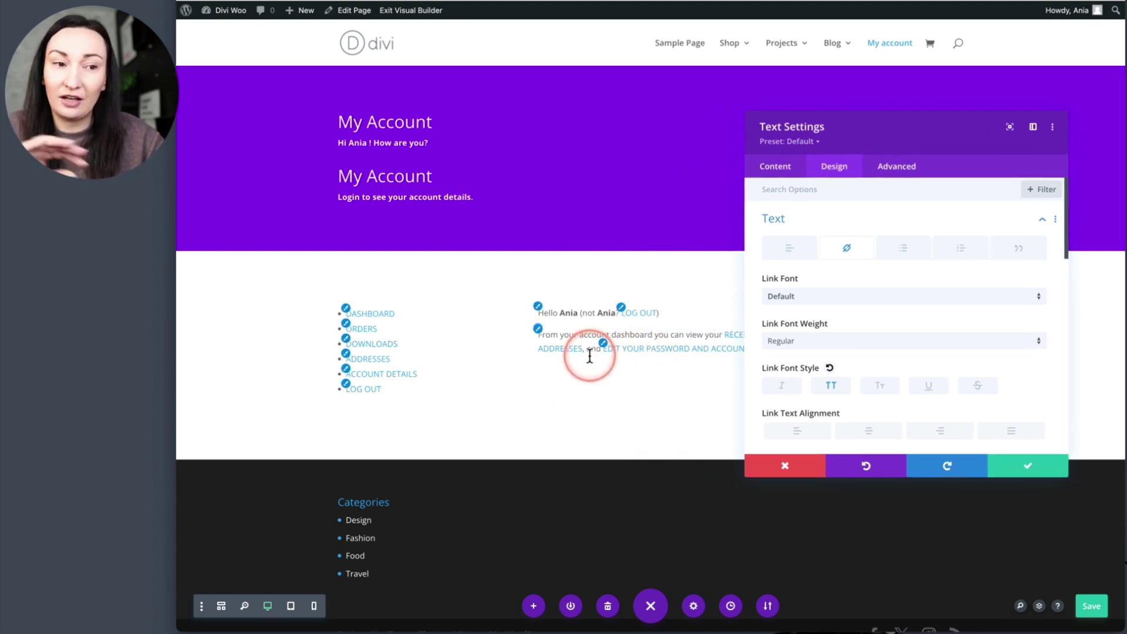
{"action": "key", "text": "ctrl+s"}
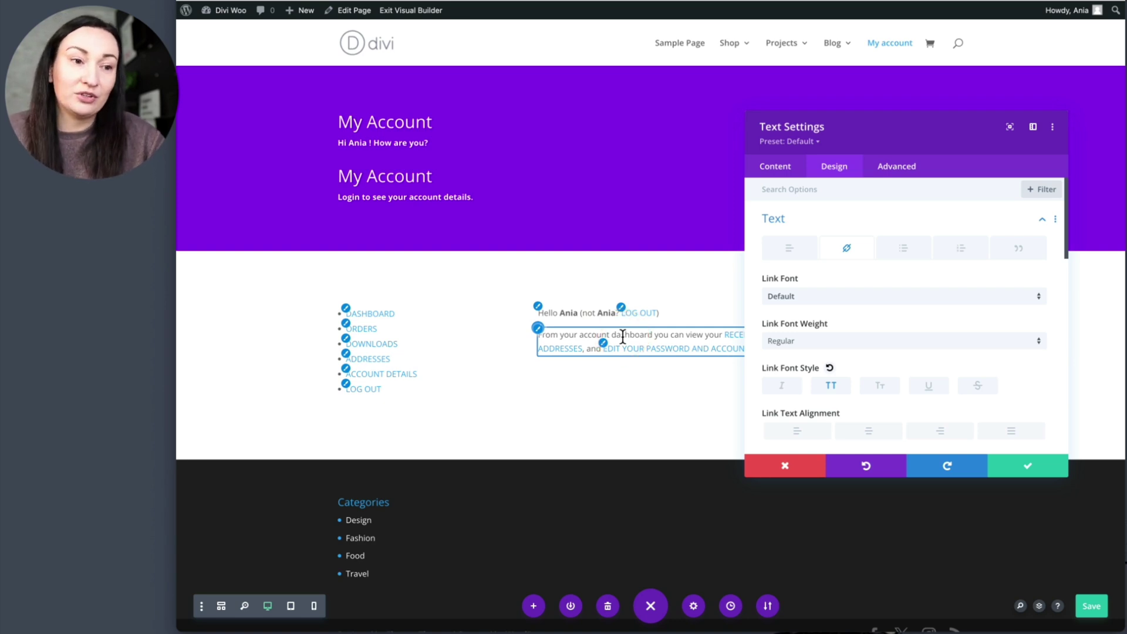
{"action": "left_click", "coordinate": [831, 385]}
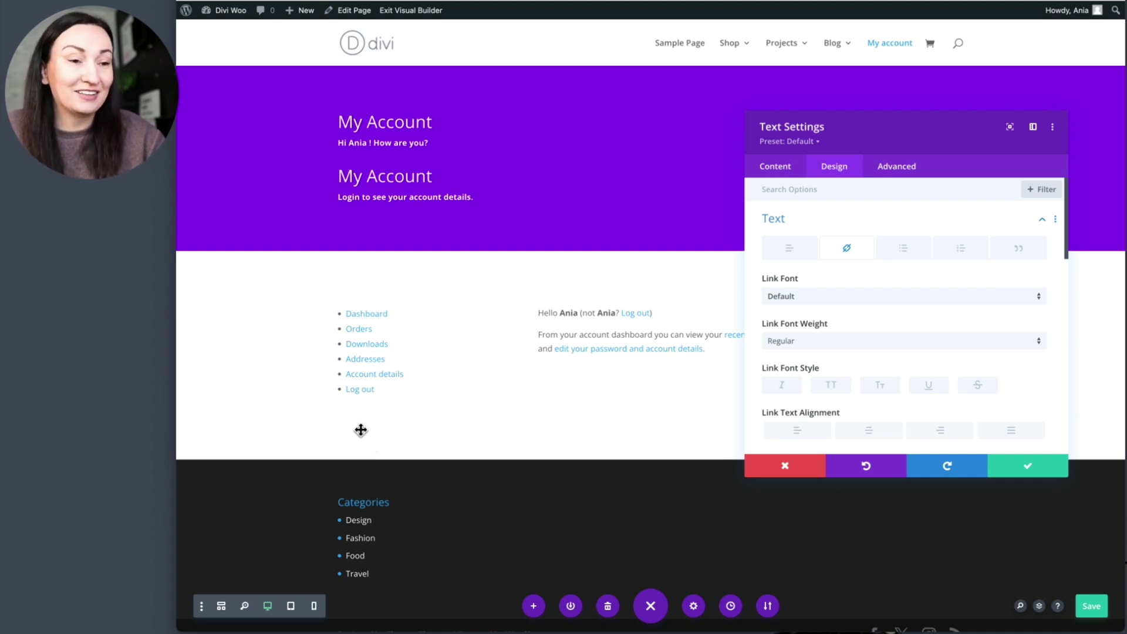
{"action": "left_click", "coordinate": [1026, 469]}
{"action": "left_click", "coordinate": [1090, 606]}
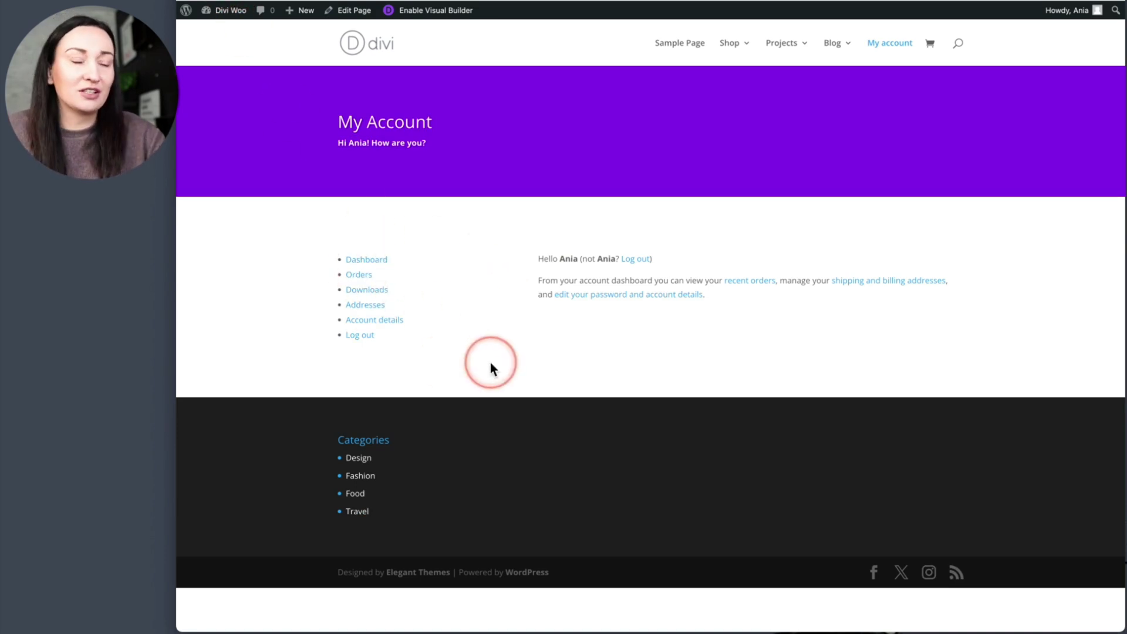
Step: Inspect the Dashboard link on the front-end account page and select its parent nav element in the page code
{"action": "right_click", "coordinate": [557, 368]}
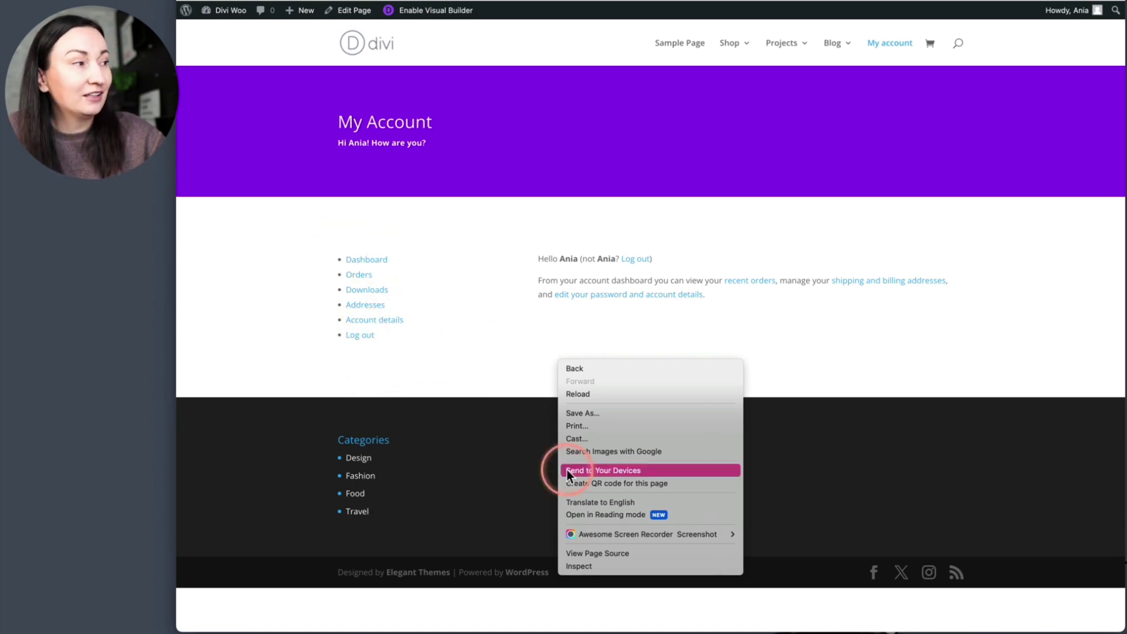
{"action": "left_click", "coordinate": [597, 566]}
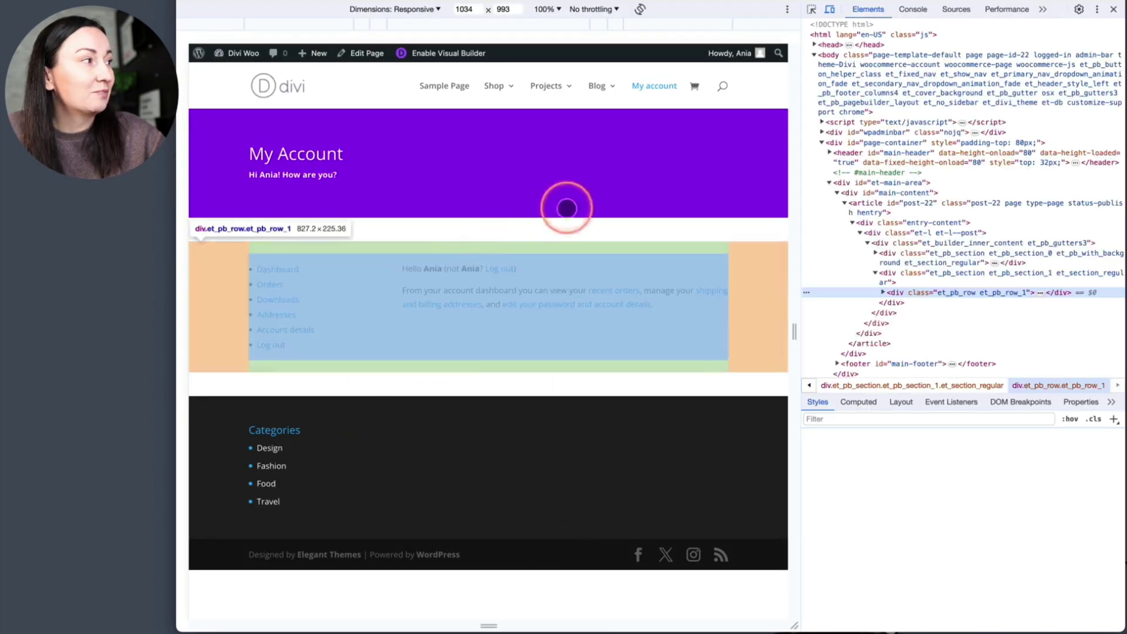
{"action": "left_click", "coordinate": [811, 10]}
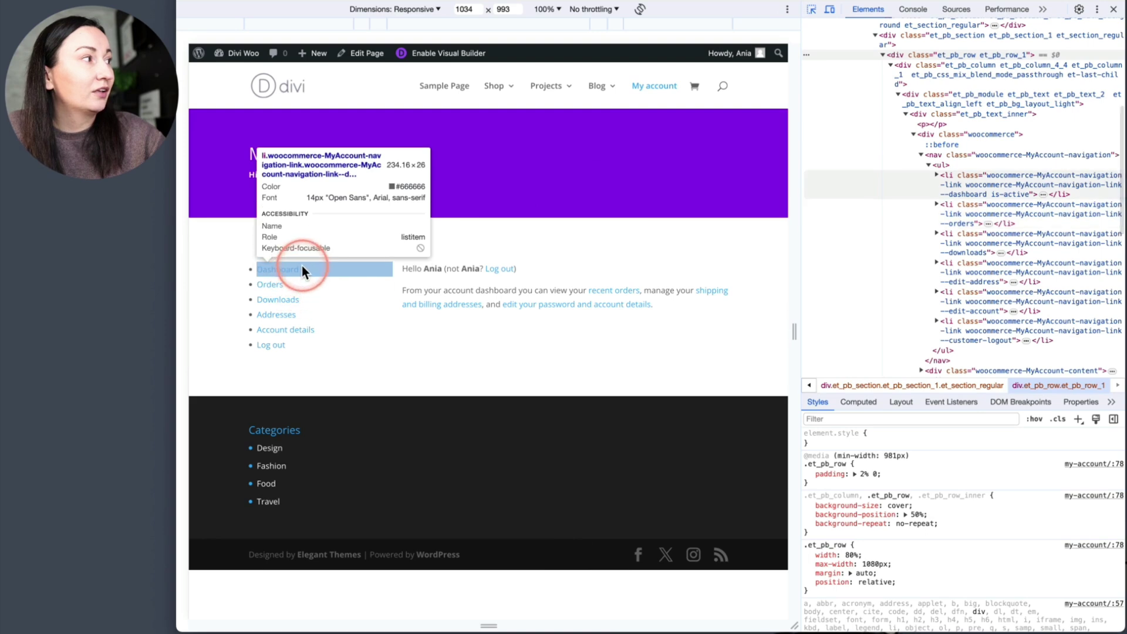
{"action": "left_click", "coordinate": [302, 266]}
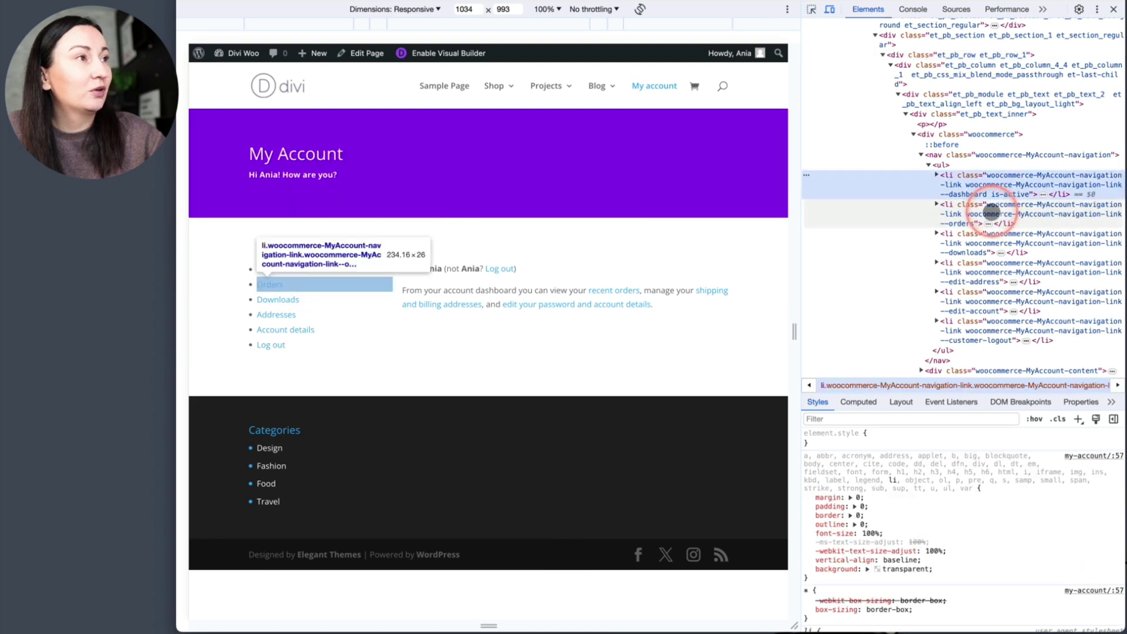
{"action": "left_click", "coordinate": [934, 155]}
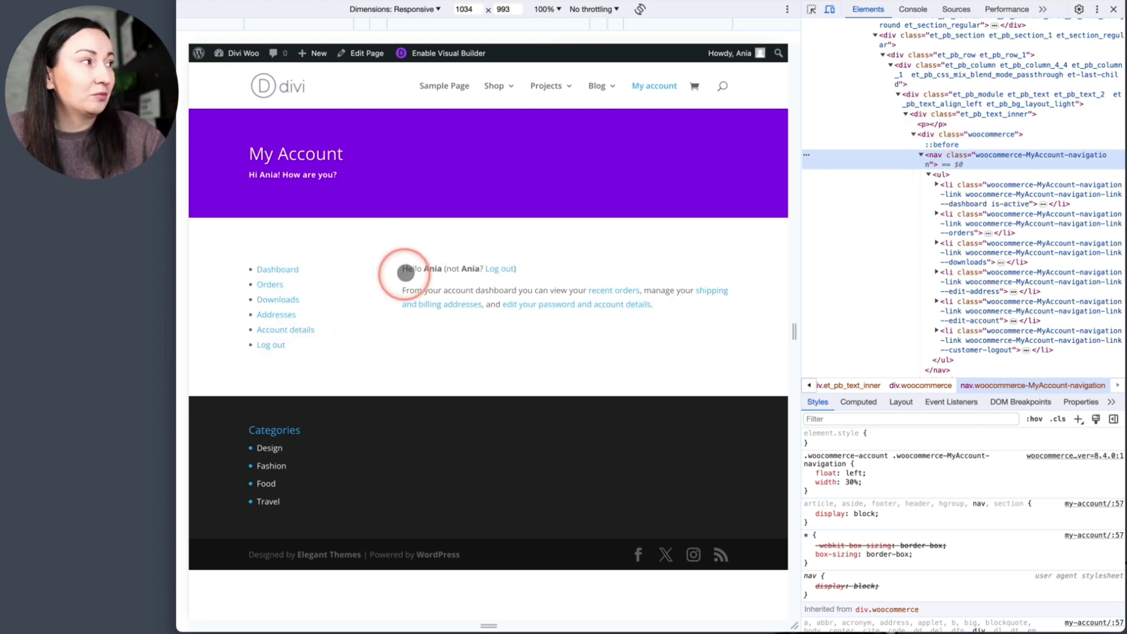
{"action": "left_click", "coordinate": [386, 288]}
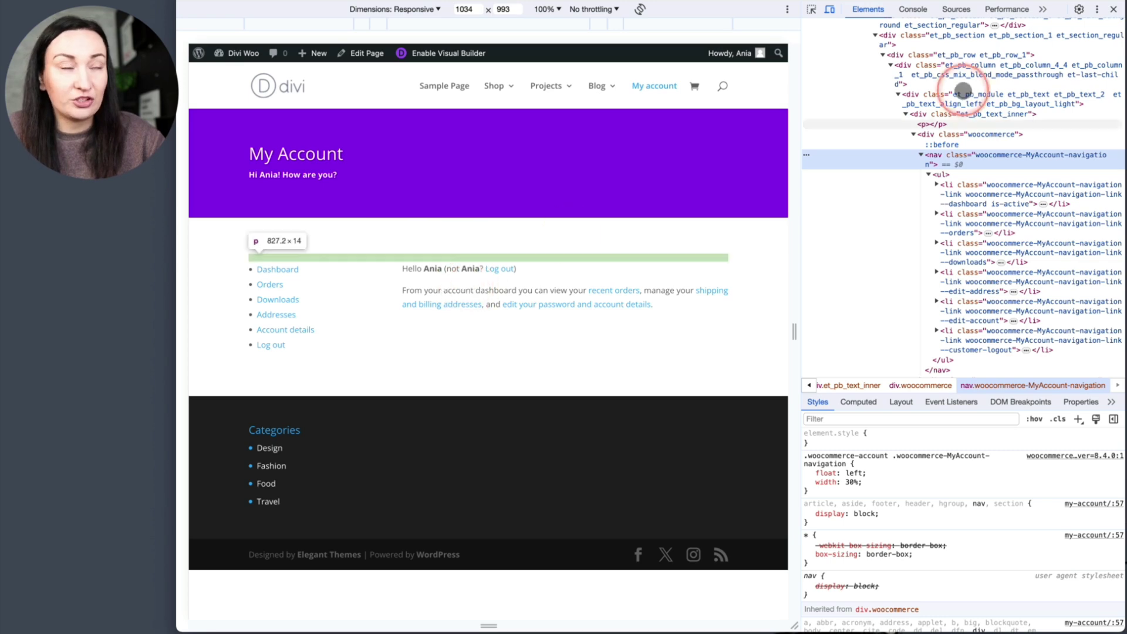
Step: View the Orders and Account details pages through the account navigation and return to the Dashboard
{"action": "left_click", "coordinate": [269, 285]}
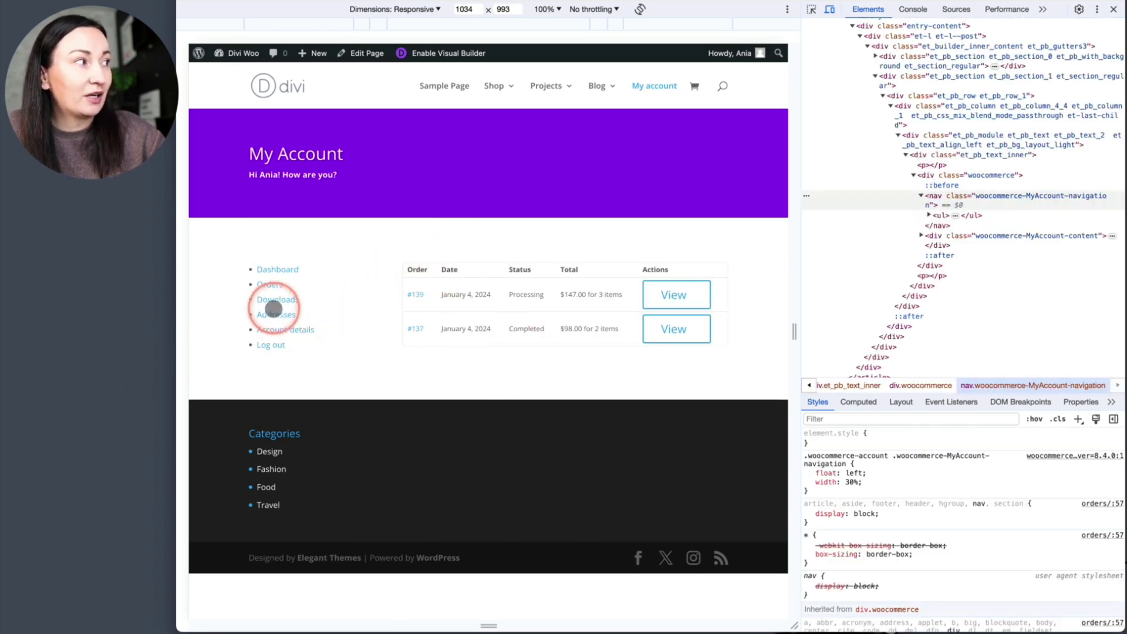
{"action": "left_click", "coordinate": [278, 333]}
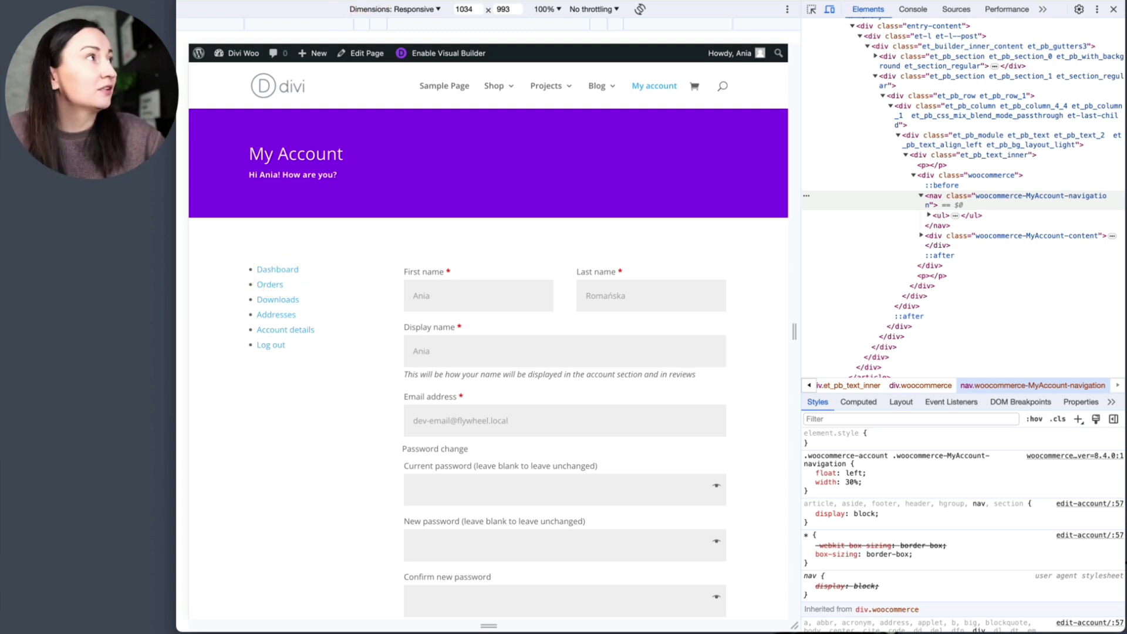
{"action": "mouse_move", "coordinate": [441, 1]}
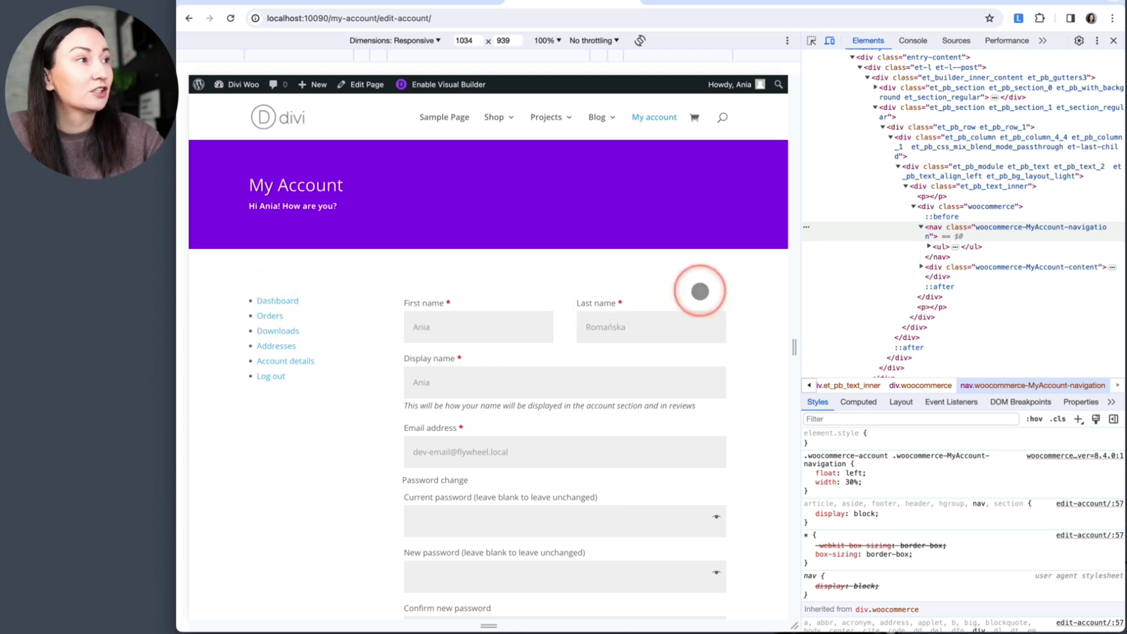
{"action": "left_click", "coordinate": [279, 301]}
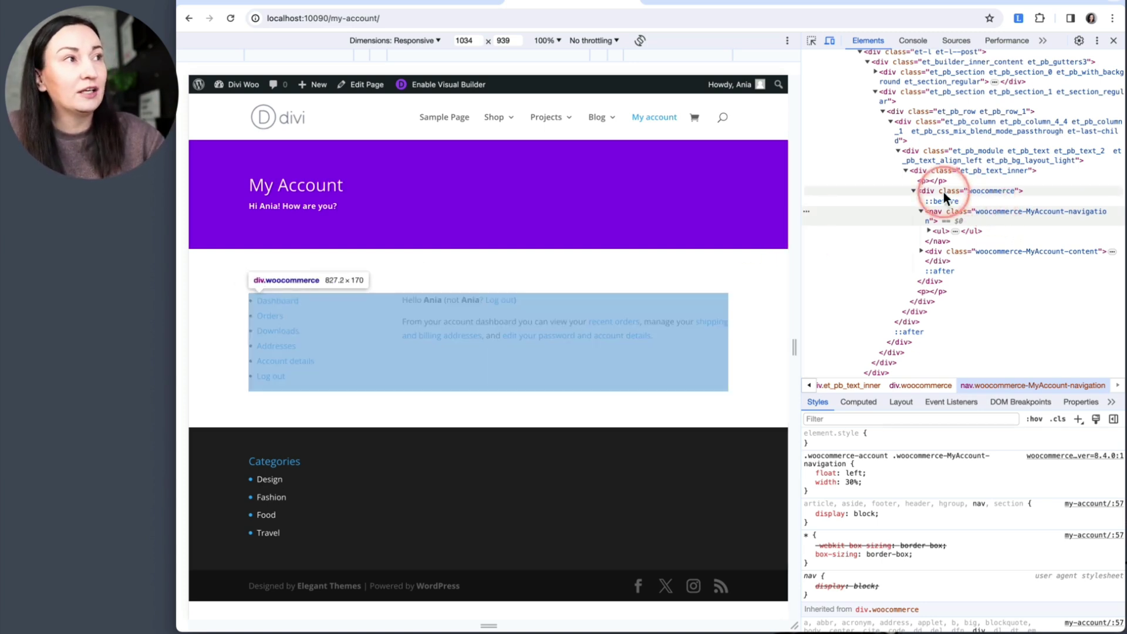
Step: Examine the woocommerce div and expand the woocommerce-MyAccount-navigation element down to the items of its ul list
{"action": "left_click", "coordinate": [925, 193]}
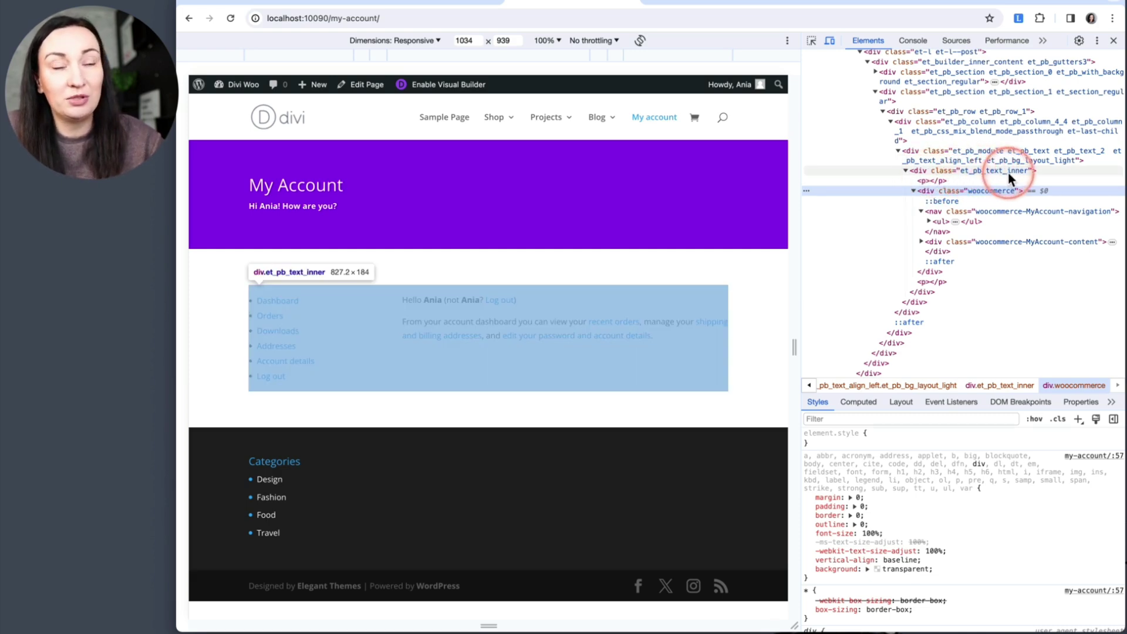
{"action": "left_click", "coordinate": [921, 211]}
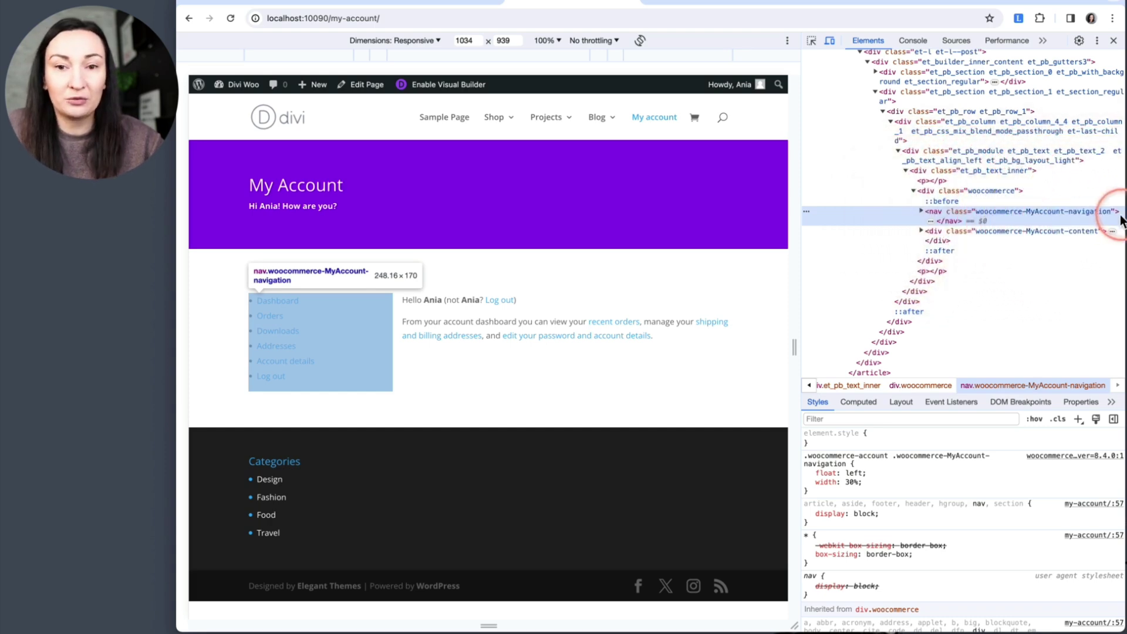
{"action": "mouse_move", "coordinate": [1123, 218]}
{"action": "left_mouse_down"}
{"action": "mouse_move", "coordinate": [1069, 217]}
{"action": "mouse_move", "coordinate": [1111, 217]}
{"action": "left_mouse_up"}
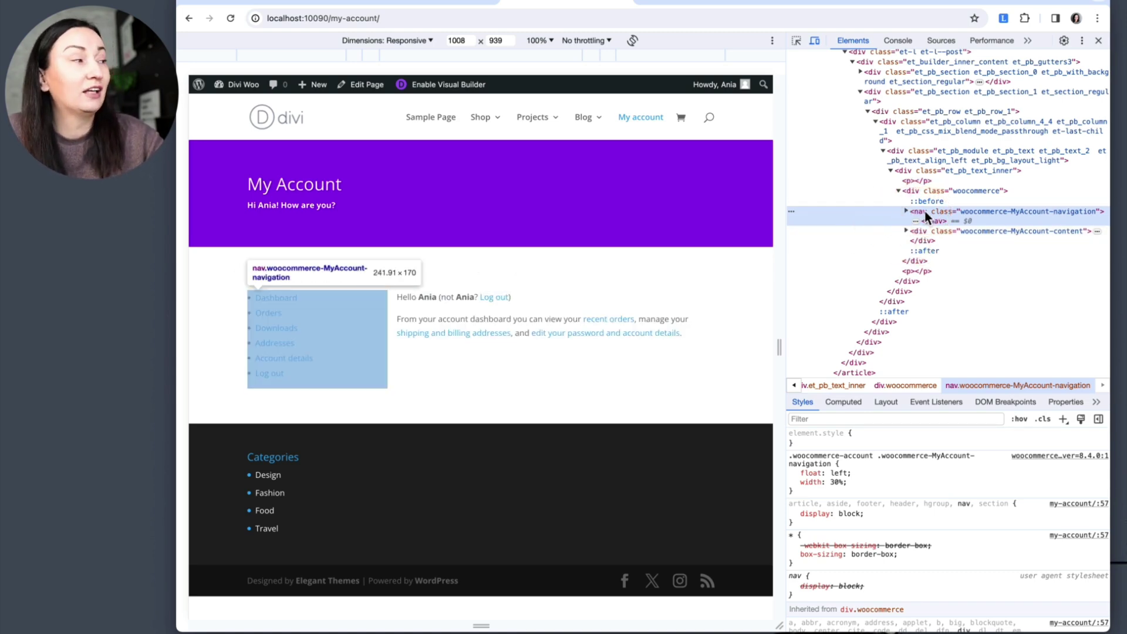
{"action": "left_click", "coordinate": [905, 212]}
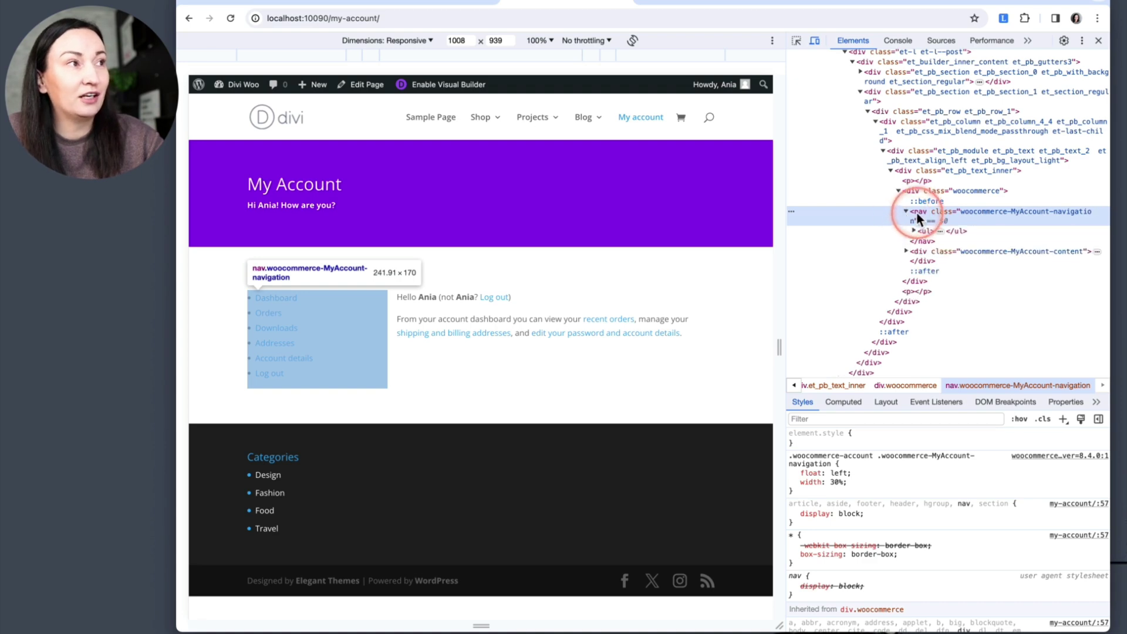
{"action": "left_click", "coordinate": [919, 231]}
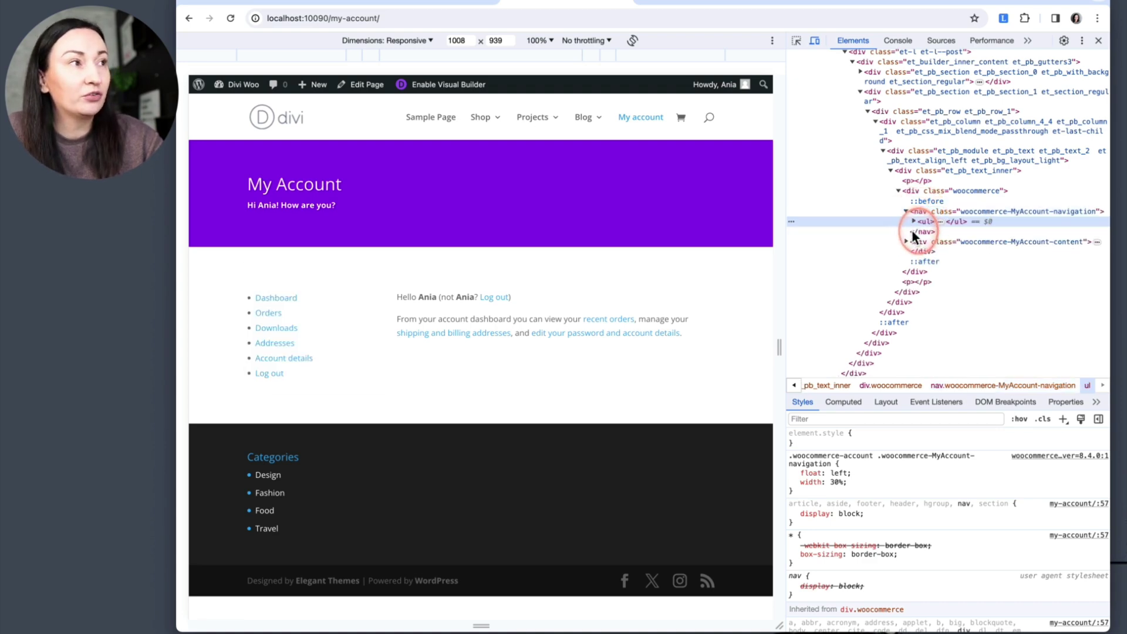
{"action": "left_click", "coordinate": [913, 222]}
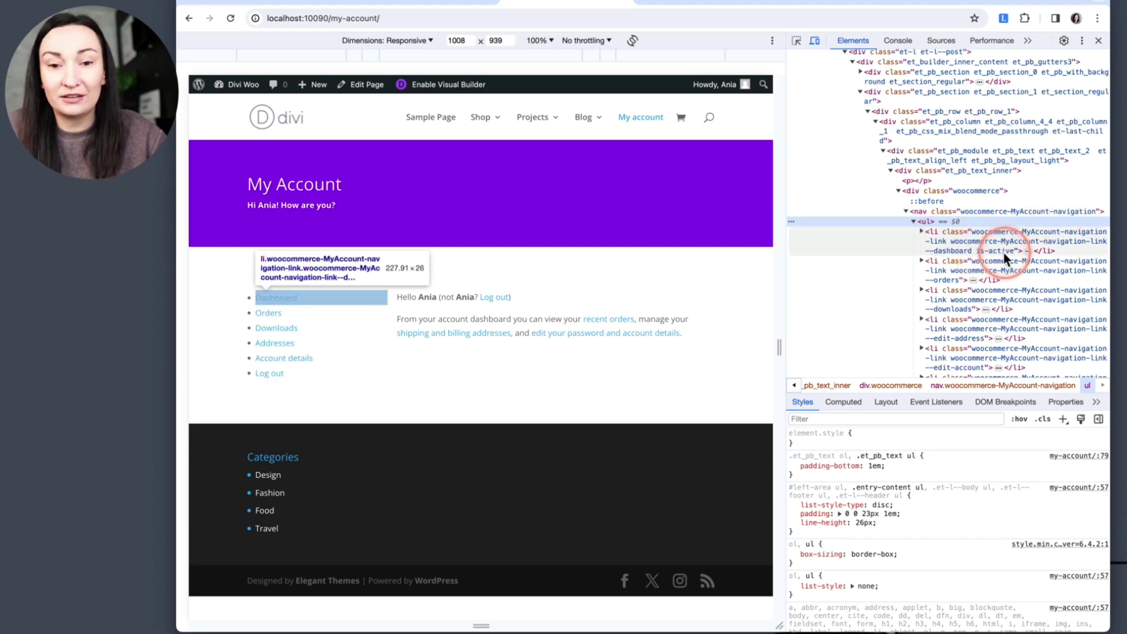
Step: Open the Orders account page and expand its navigation list to the Dashboard item's link to compare the item classes
{"action": "left_click", "coordinate": [269, 313]}
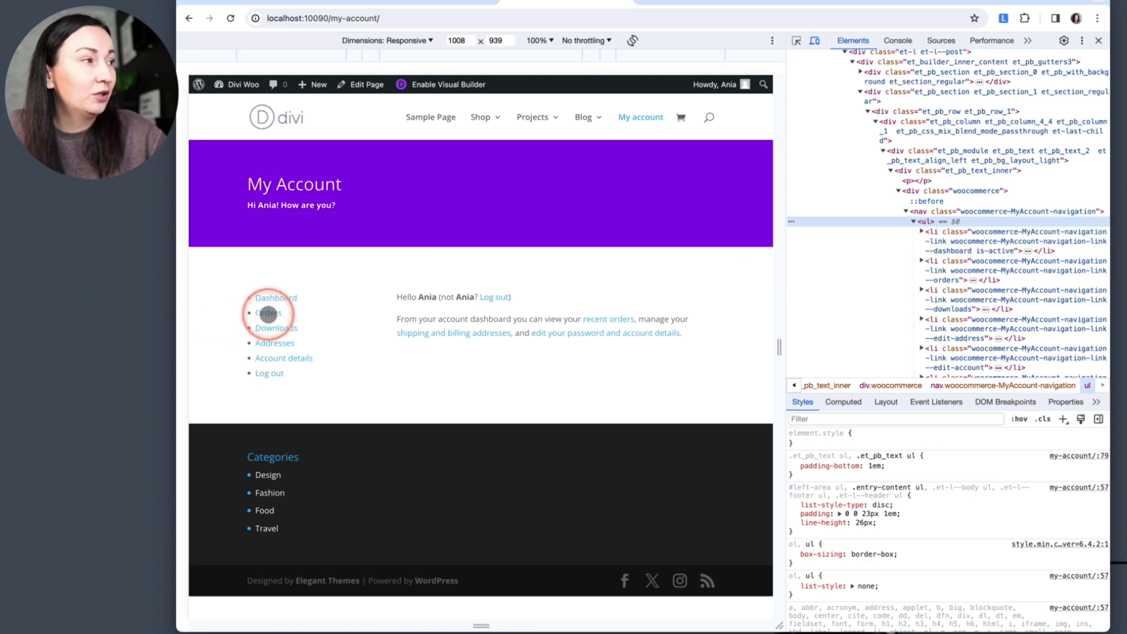
{"action": "left_click", "coordinate": [906, 236]}
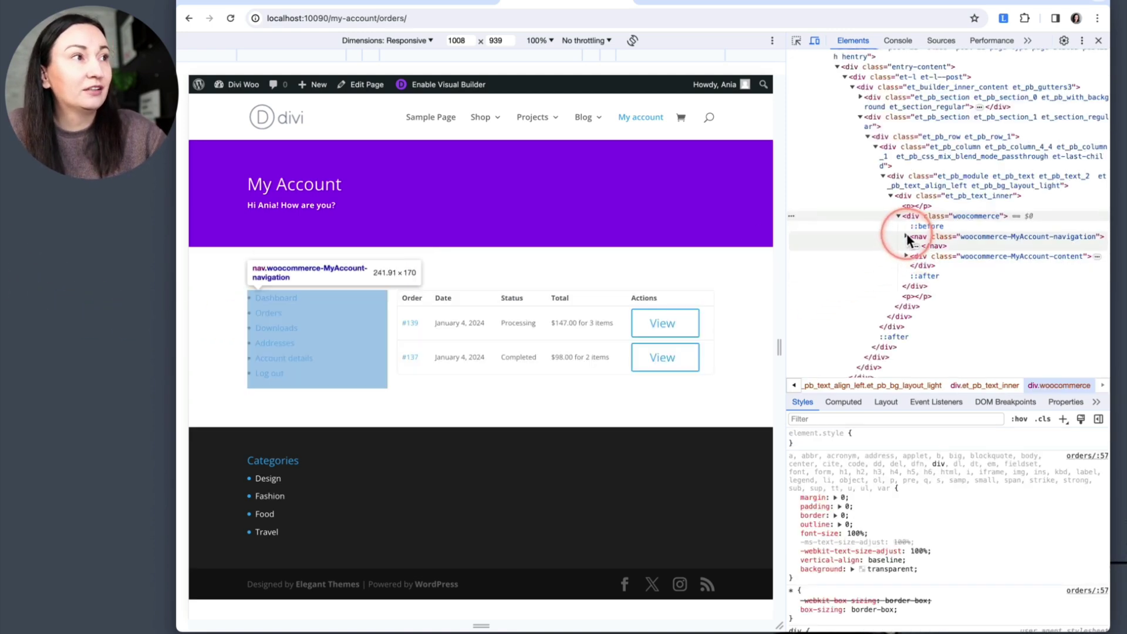
{"action": "left_click", "coordinate": [907, 236]}
{"action": "left_click", "coordinate": [912, 247]}
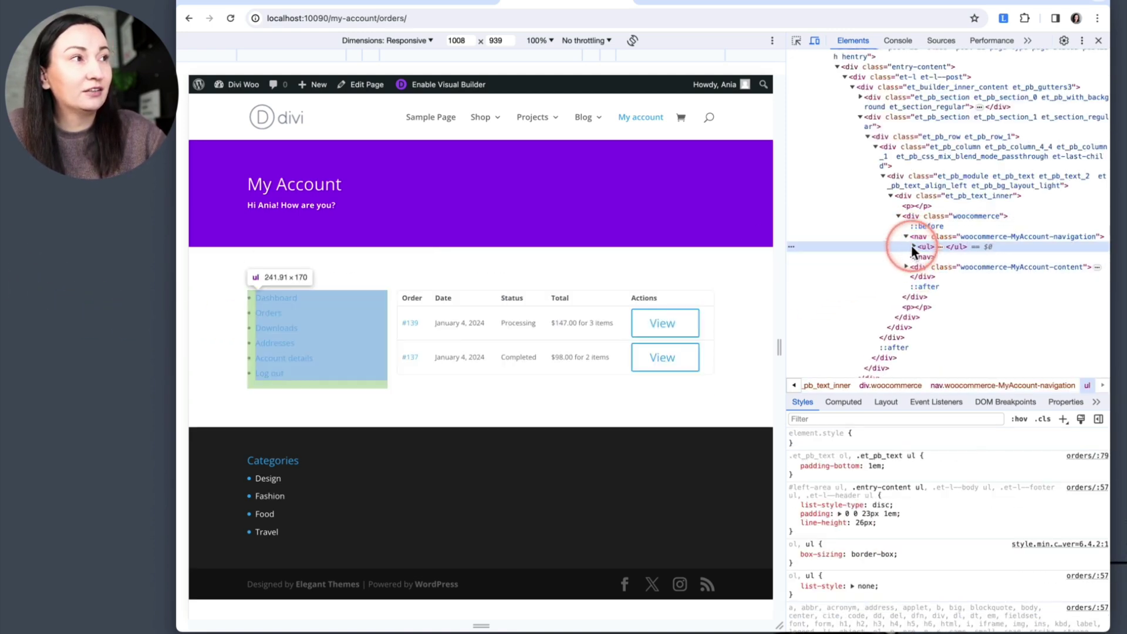
{"action": "left_click", "coordinate": [913, 246]}
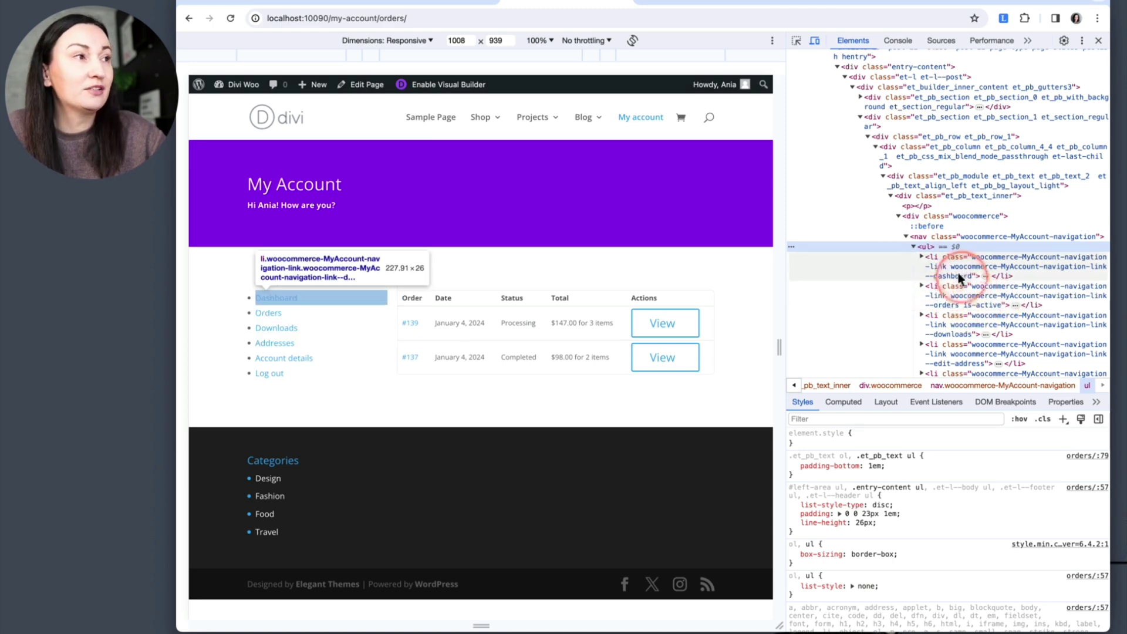
{"action": "left_click", "coordinate": [915, 260]}
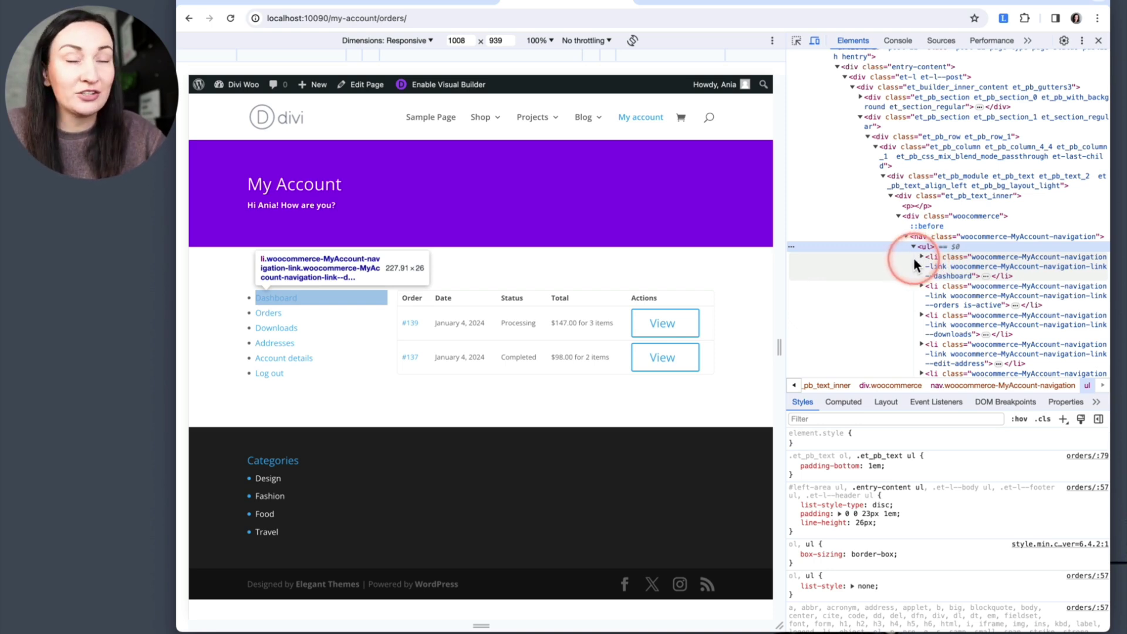
{"action": "left_click", "coordinate": [921, 257]}
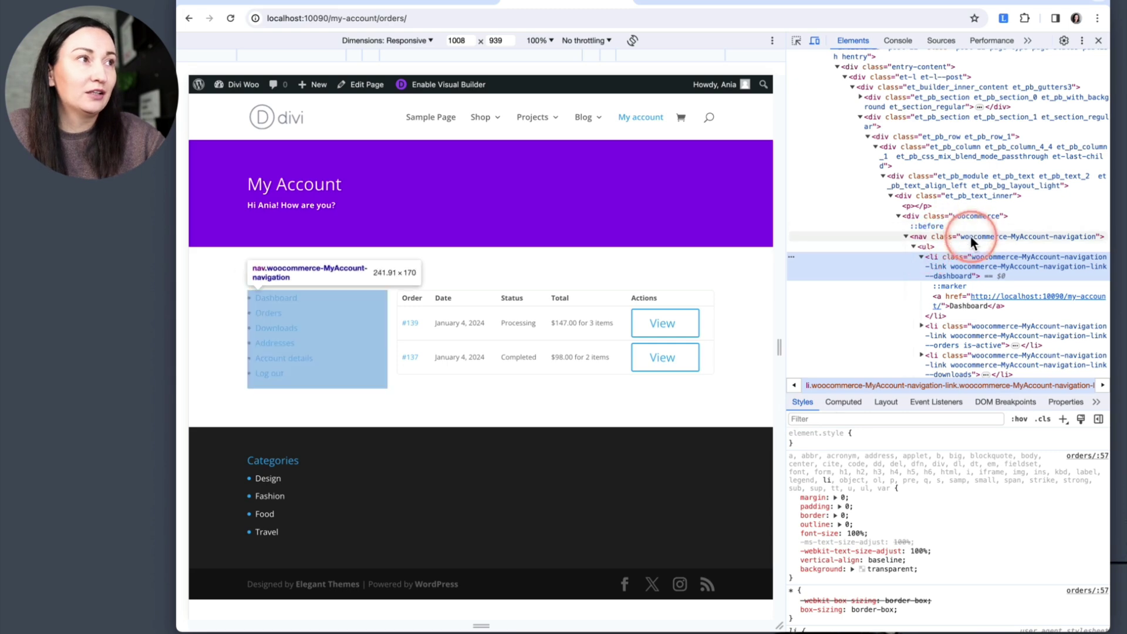
Step: Add a style rule for the account navigation list with the selector nav.woocommerce-MyAccount-navigation ul
{"action": "left_click", "coordinate": [999, 238]}
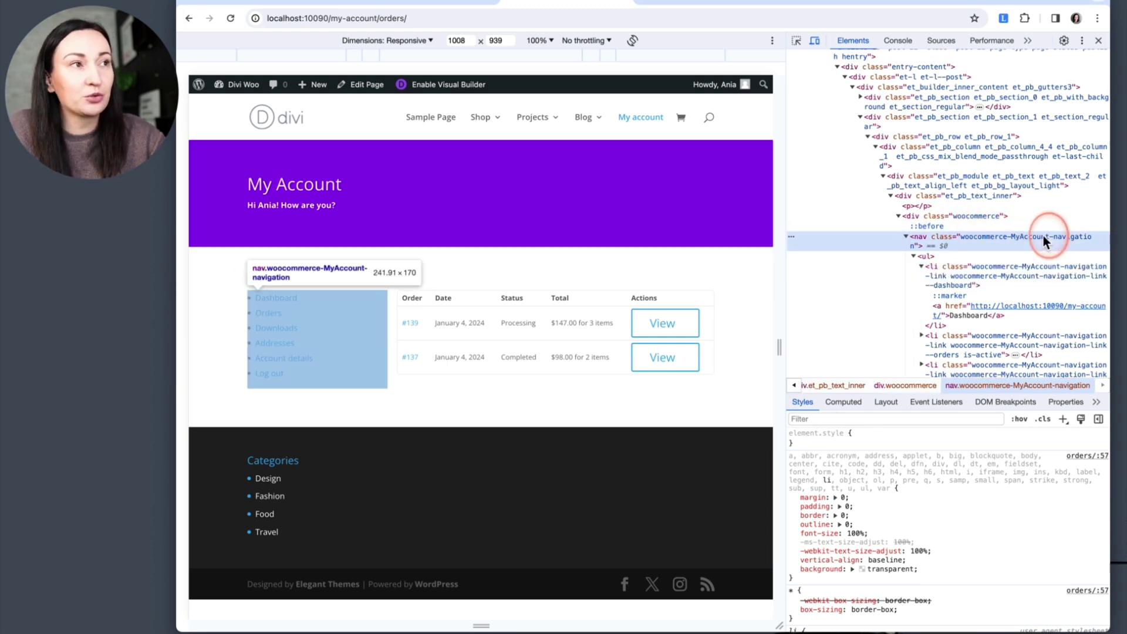
{"action": "double_click", "coordinate": [1005, 237]}
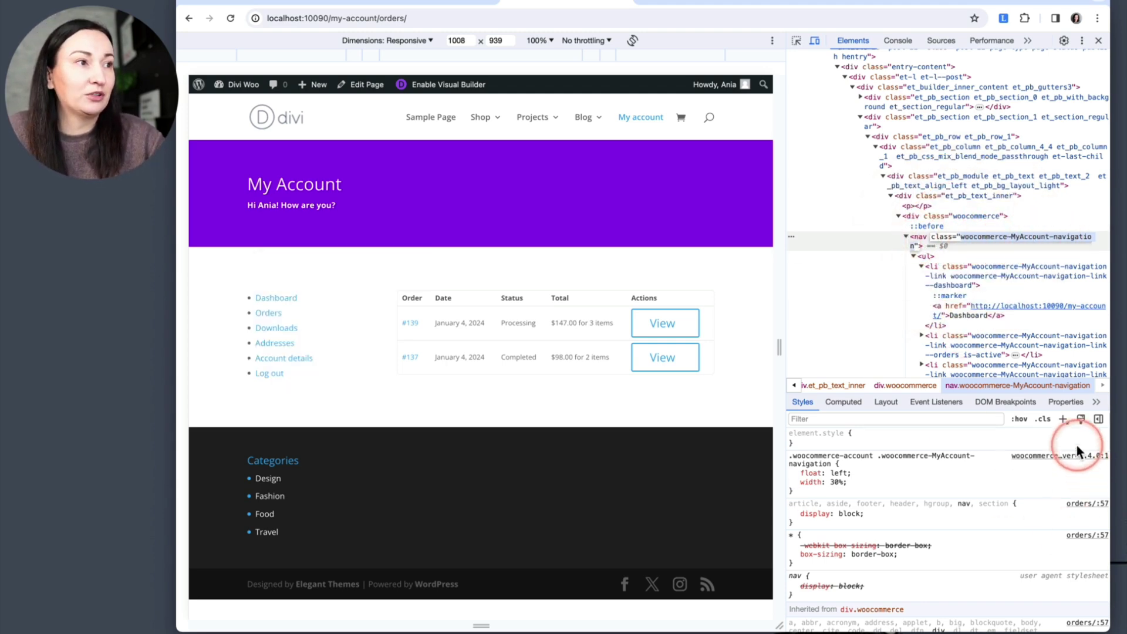
{"action": "left_click", "coordinate": [1062, 420]}
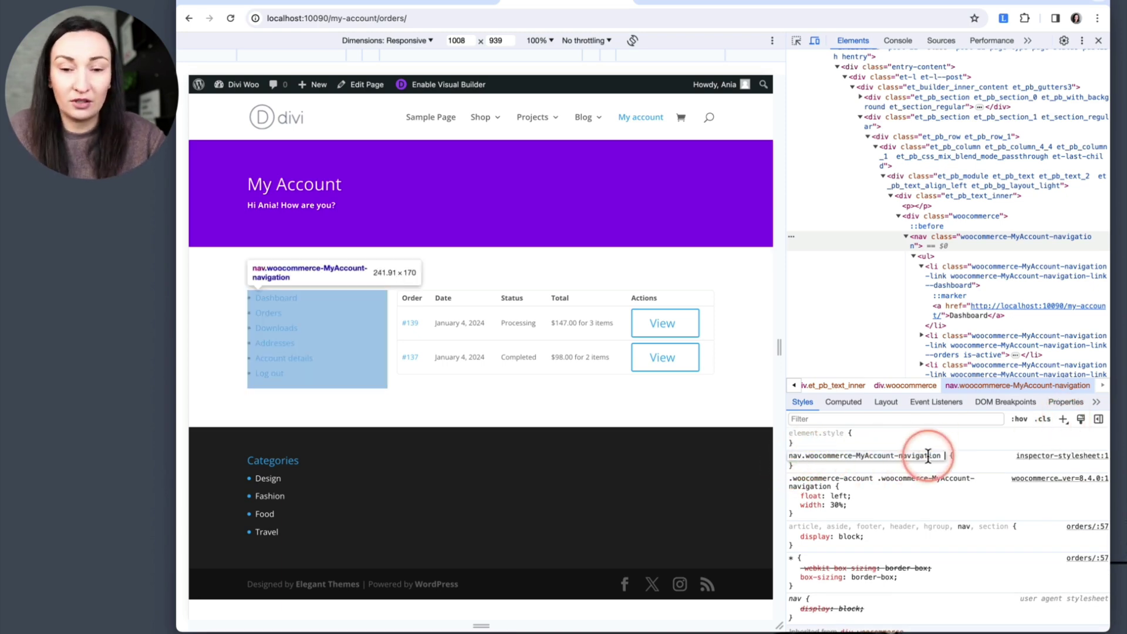
{"action": "type", "text": "ul"}
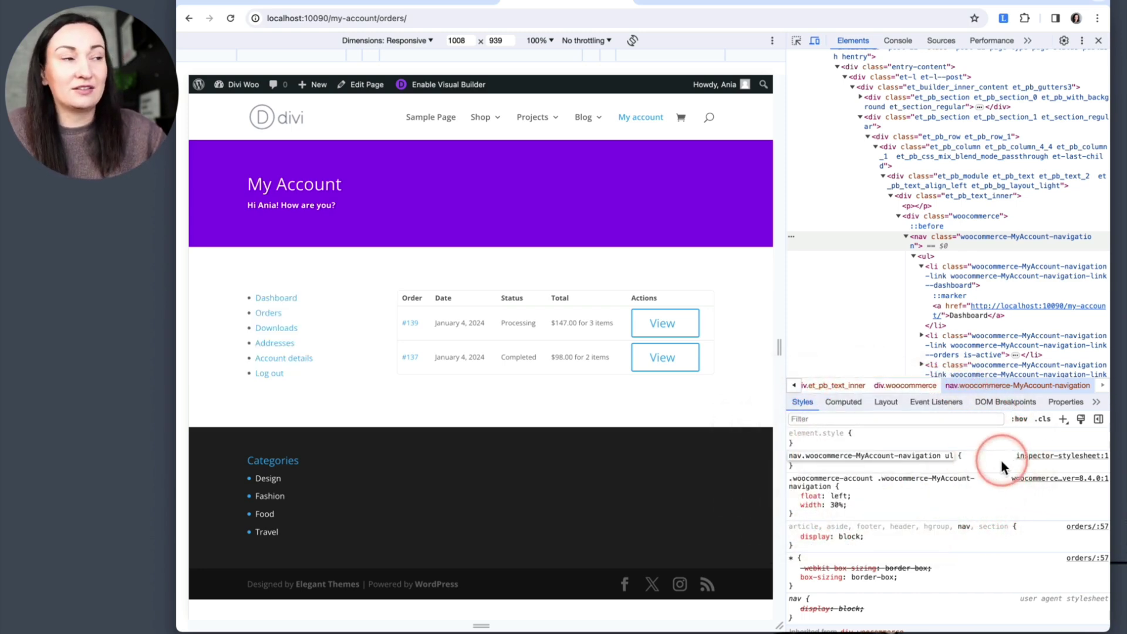
Step: Declare list-style: none in the navigation ul rule and start a new empty declaration below it
{"action": "left_click", "coordinate": [973, 457]}
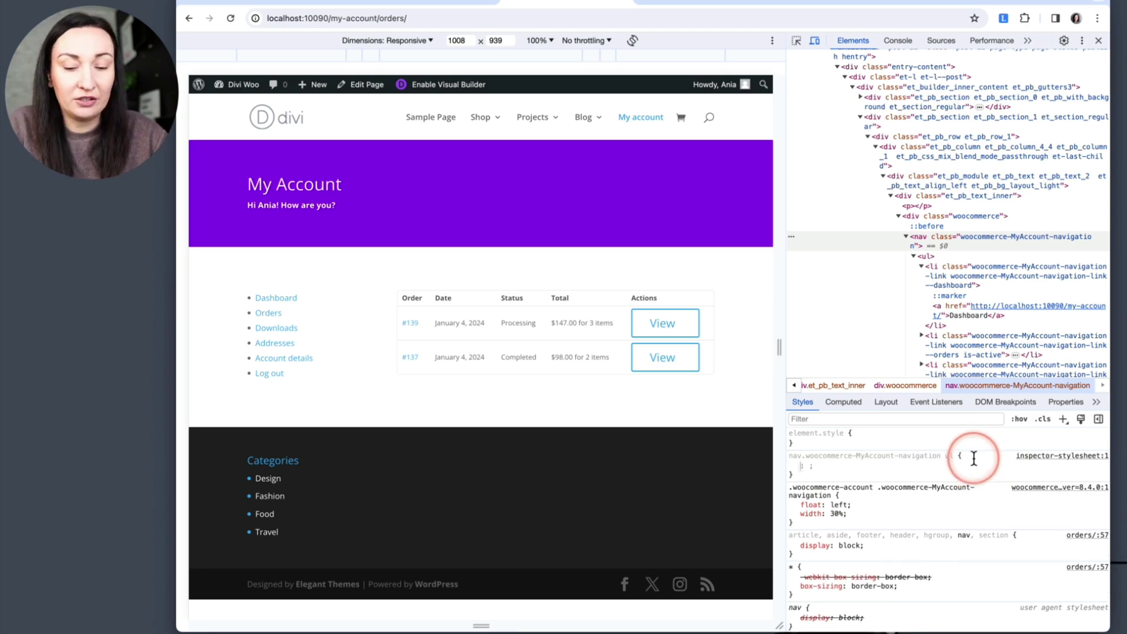
{"action": "type", "text": "list-style"}
{"action": "key", "text": "Tab"}
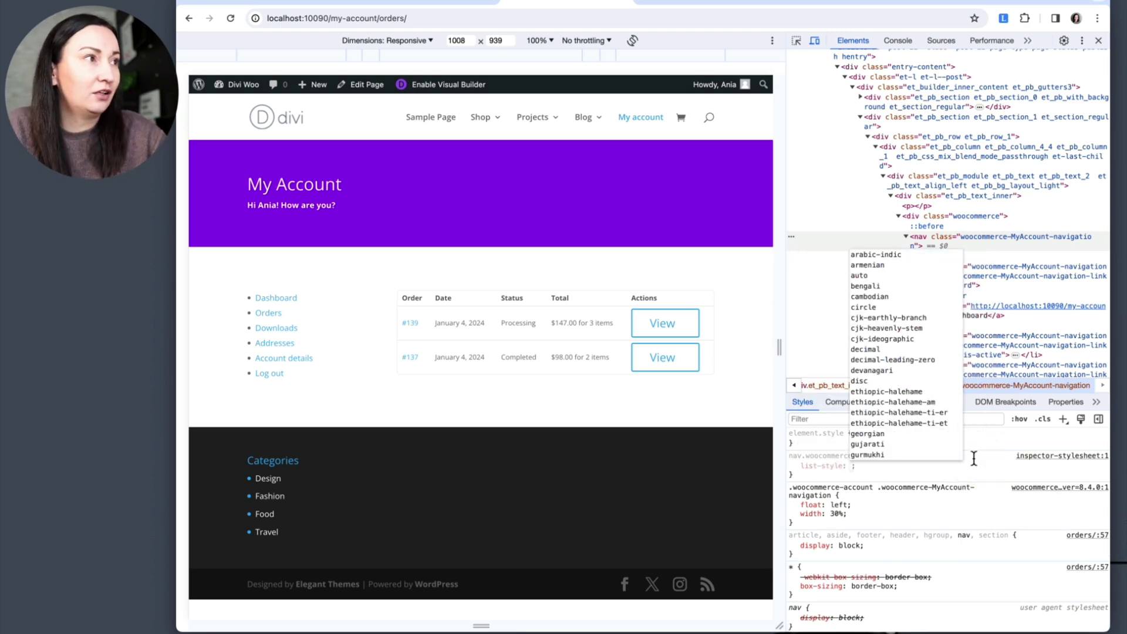
{"action": "type", "text": "none"}
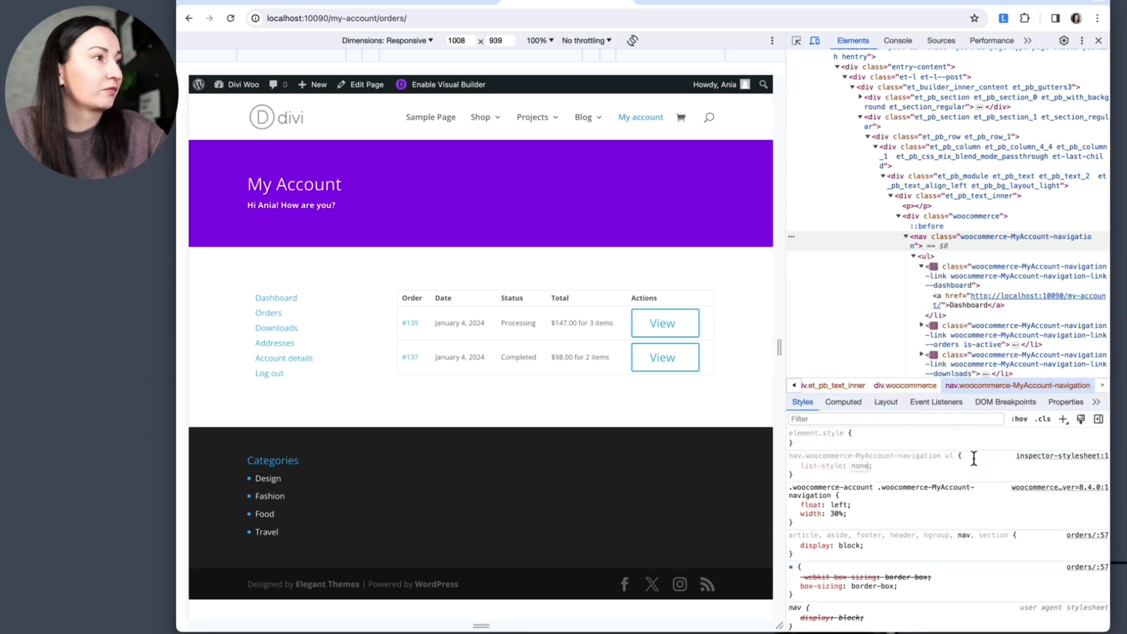
{"action": "left_click", "coordinate": [933, 463]}
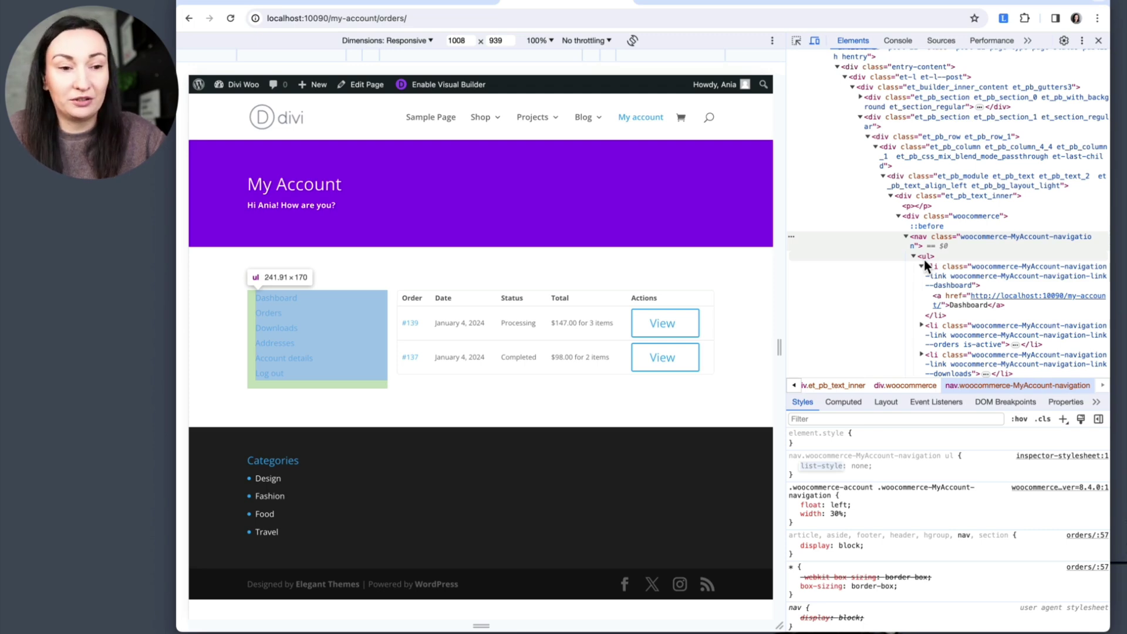
{"action": "left_click", "coordinate": [906, 466]}
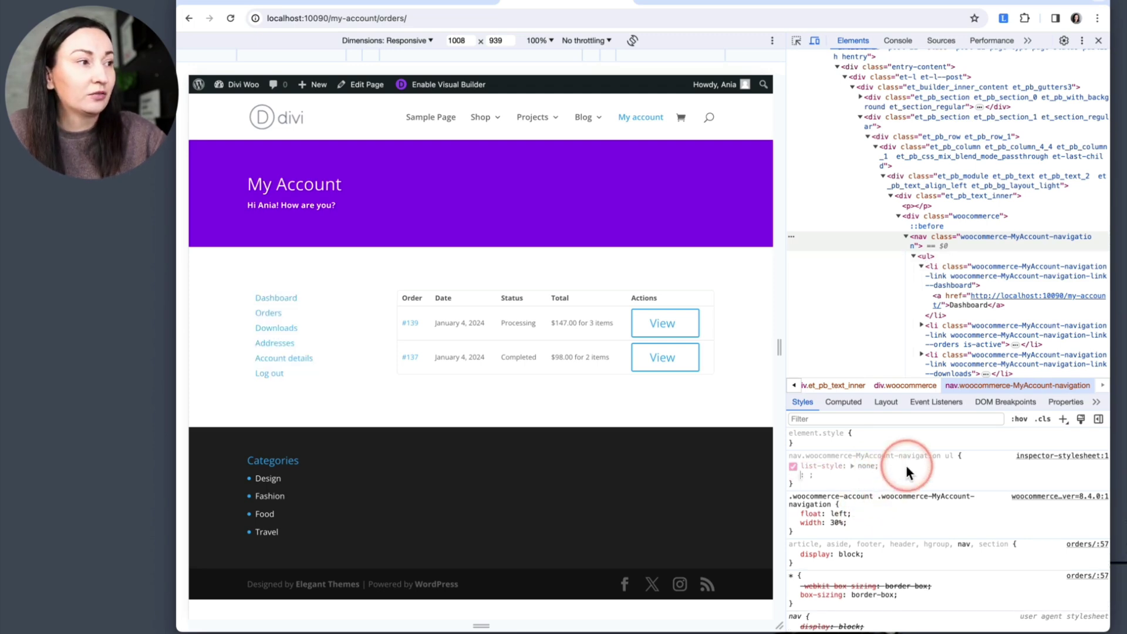
Step: Declare padding: 0 in the account navigation ul rule
{"action": "type", "text": "padding"}
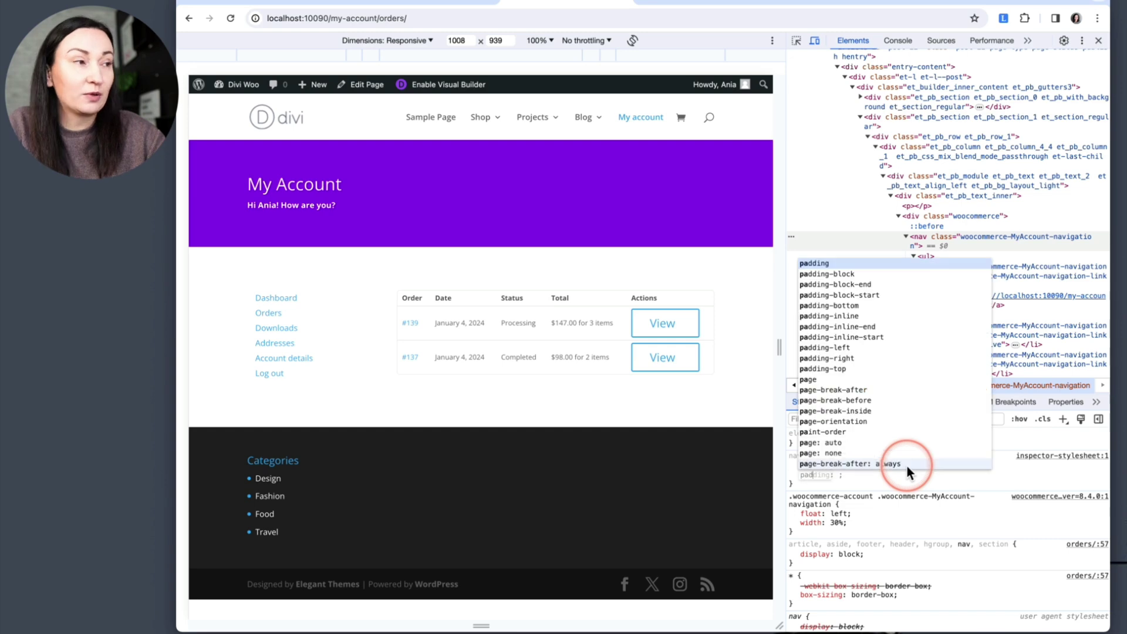
{"action": "key", "text": "Tab"}
{"action": "type", "text": "0"}
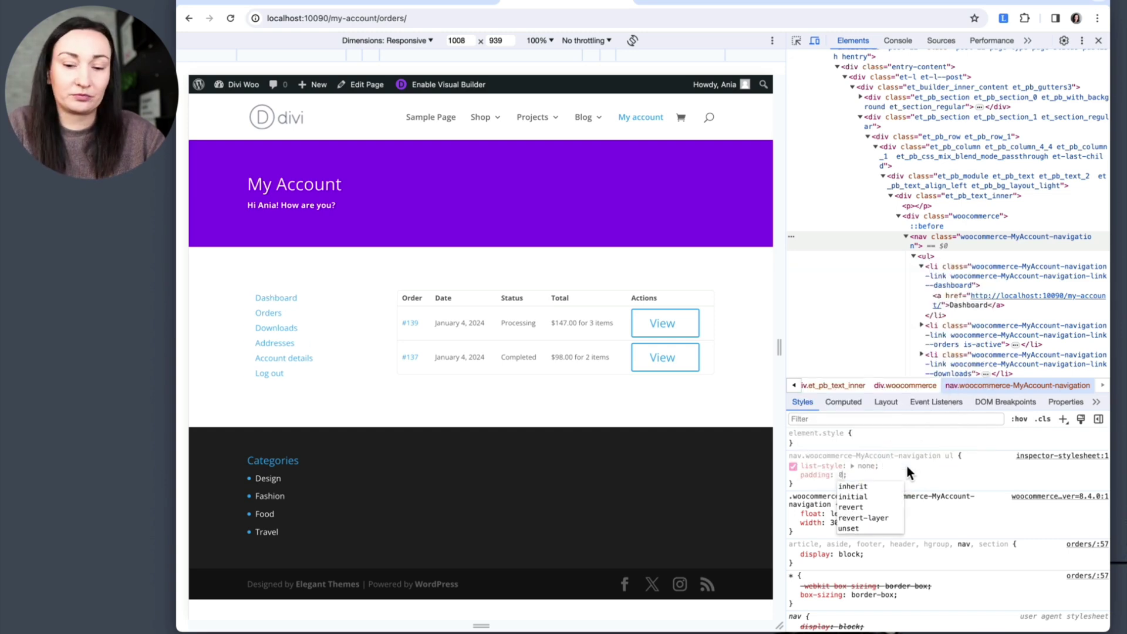
{"action": "key", "text": "Return"}
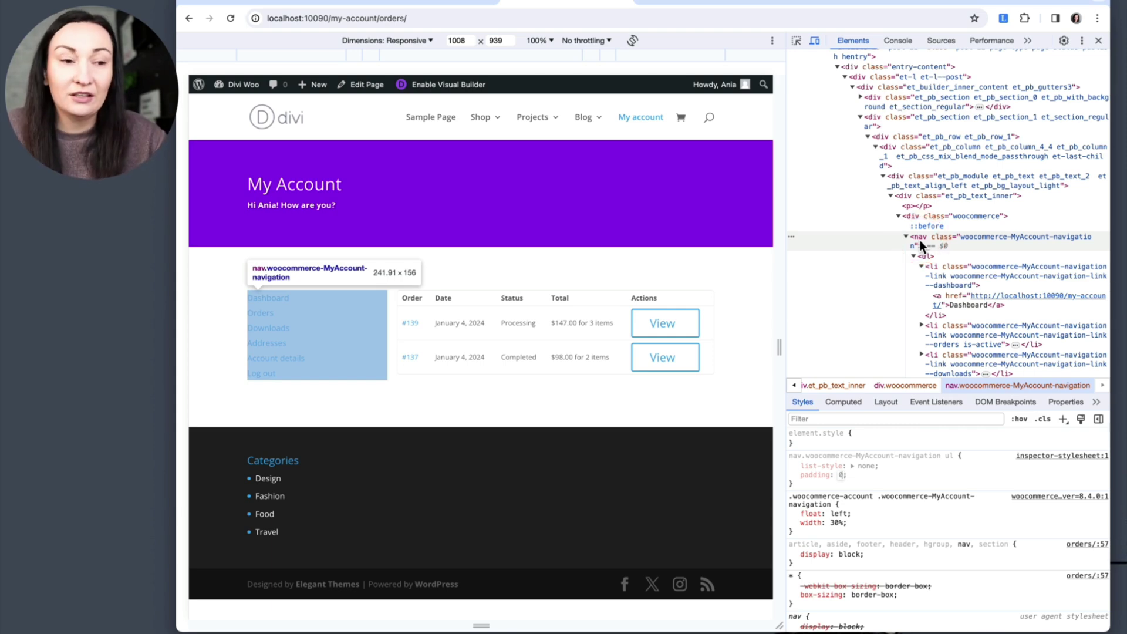
{"action": "left_click", "coordinate": [863, 477]}
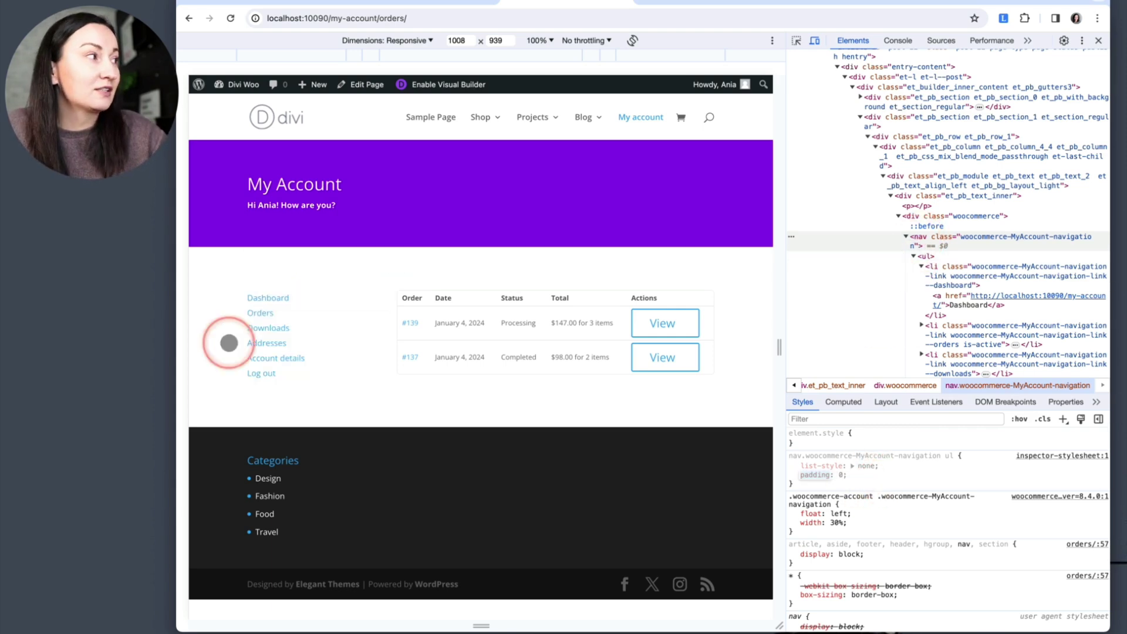
{"action": "left_click", "coordinate": [932, 275]}
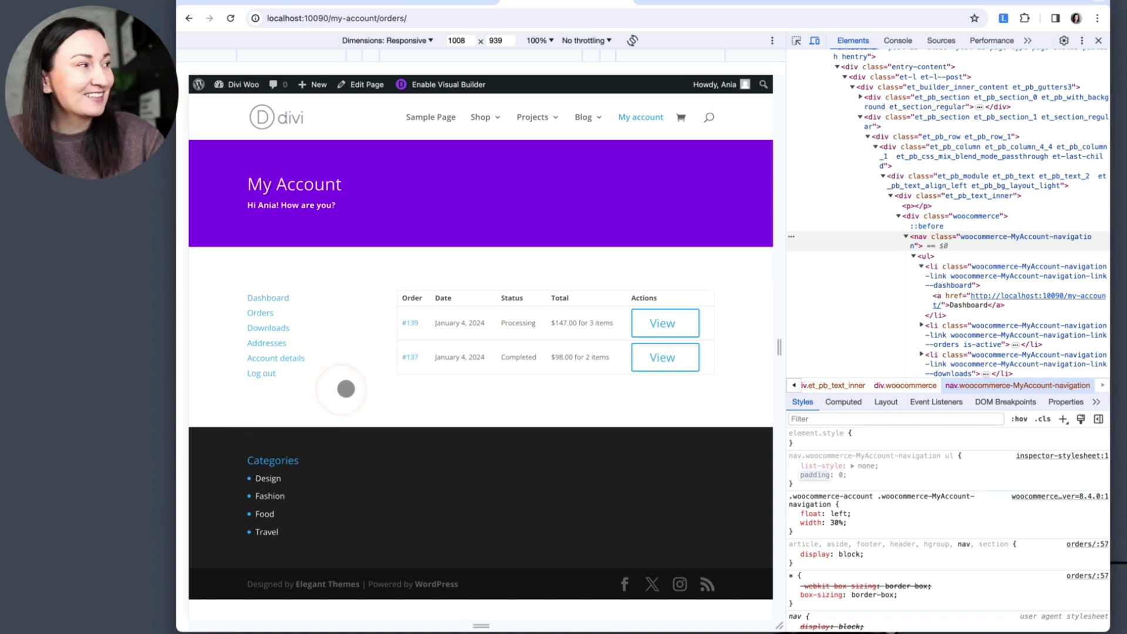
{"action": "left_click", "coordinate": [323, 359]}
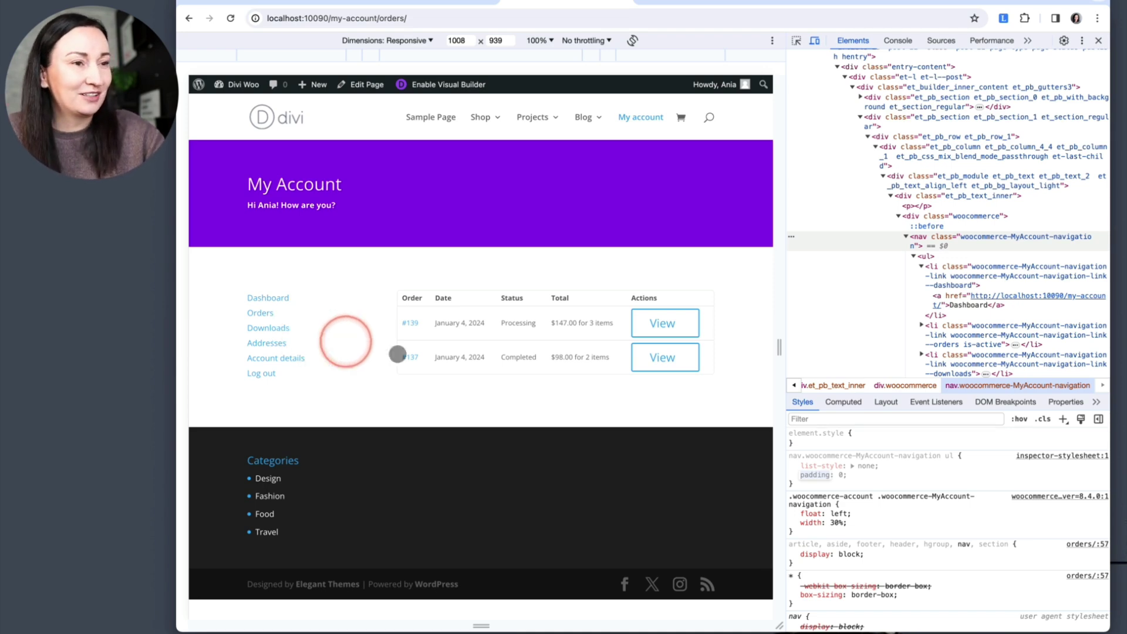
Step: Add a style rule for the Dashboard link in the account navigation with the selector nav.woocommerce-MyAccount-navigation a
{"action": "left_click", "coordinate": [938, 298]}
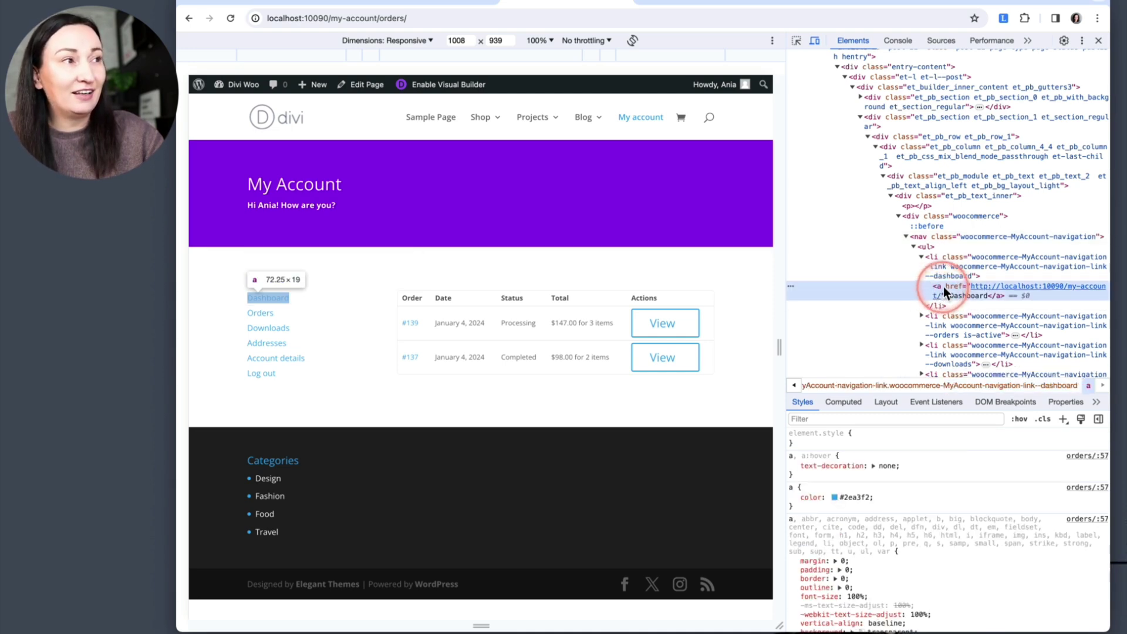
{"action": "left_click", "coordinate": [1063, 419]}
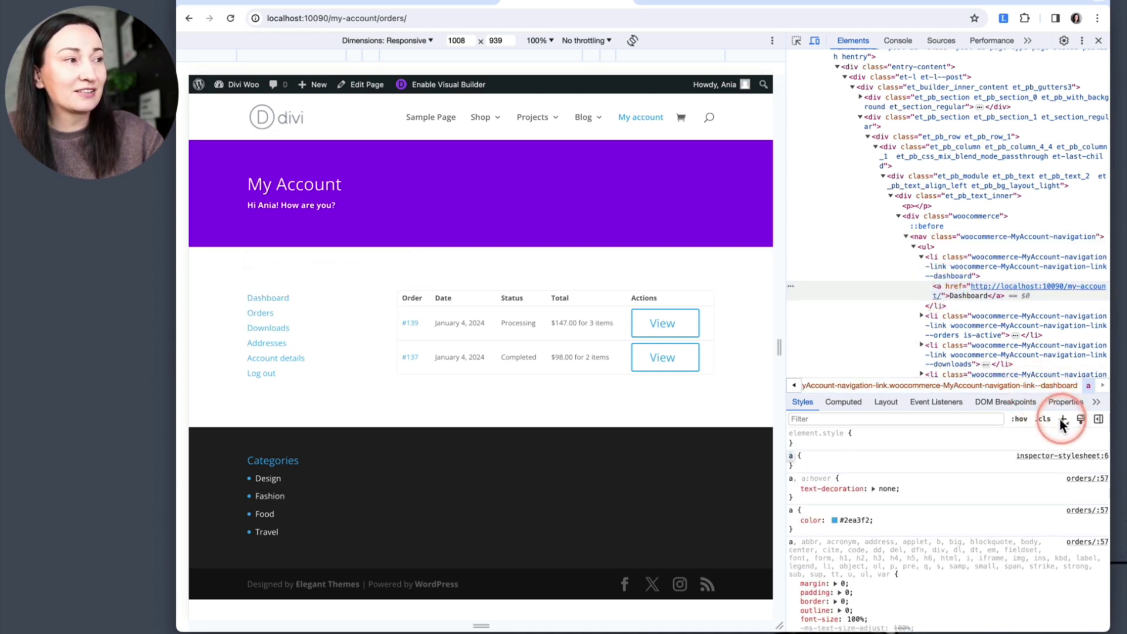
{"action": "left_click", "coordinate": [794, 456]}
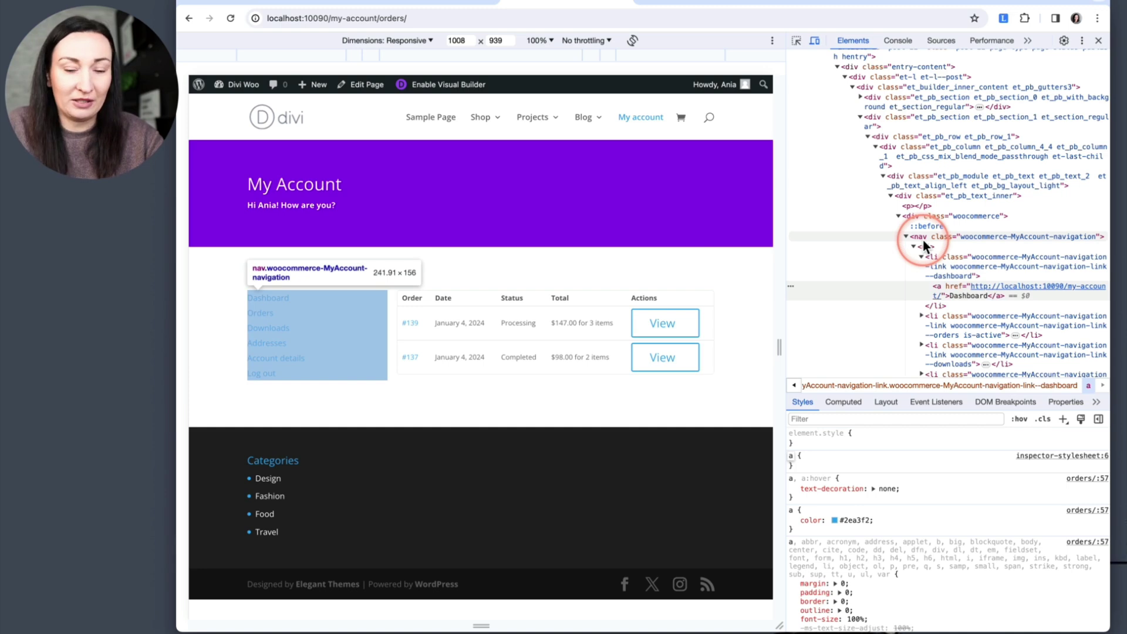
{"action": "type", "text": "nav.woocommerce-MyAccount-navigation a"}
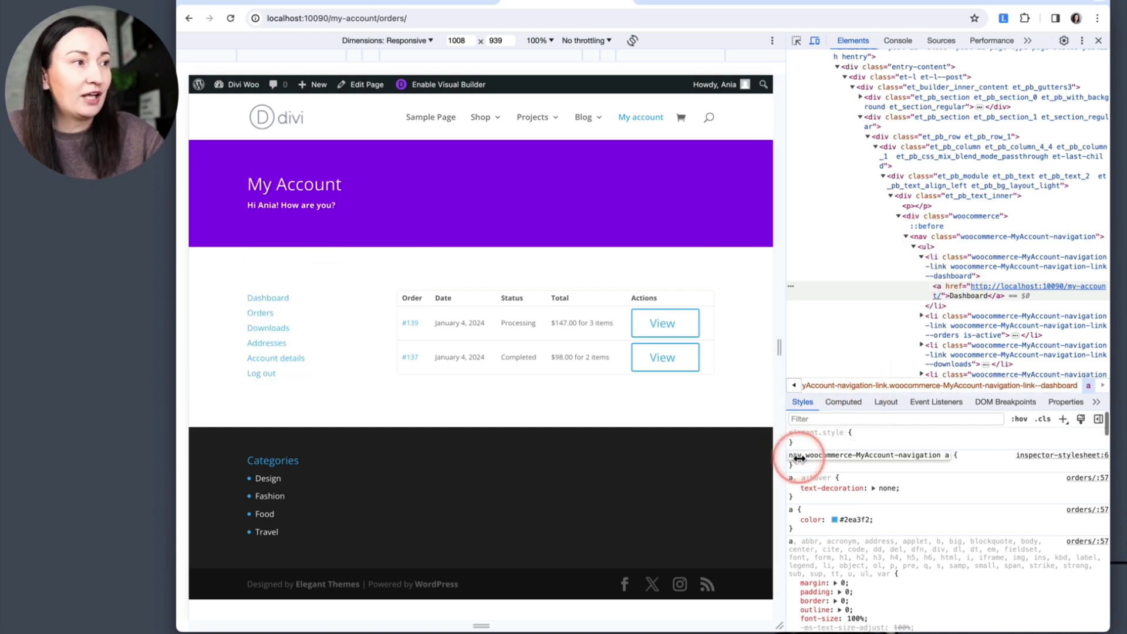
{"action": "scroll", "coordinate": [956, 458], "scroll_direction": "down", "scroll_amount": 1}
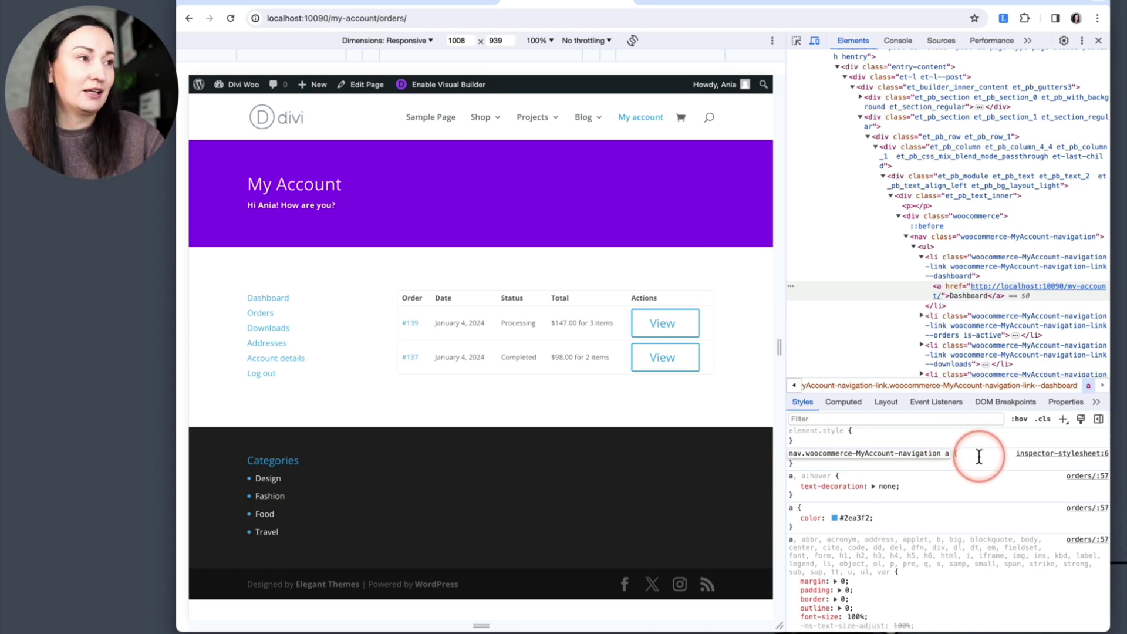
{"action": "key", "text": "Return"}
Step: Declare display: block in the navigation link rule
{"action": "type", "text": "di"}
{"action": "key", "text": "Tab"}
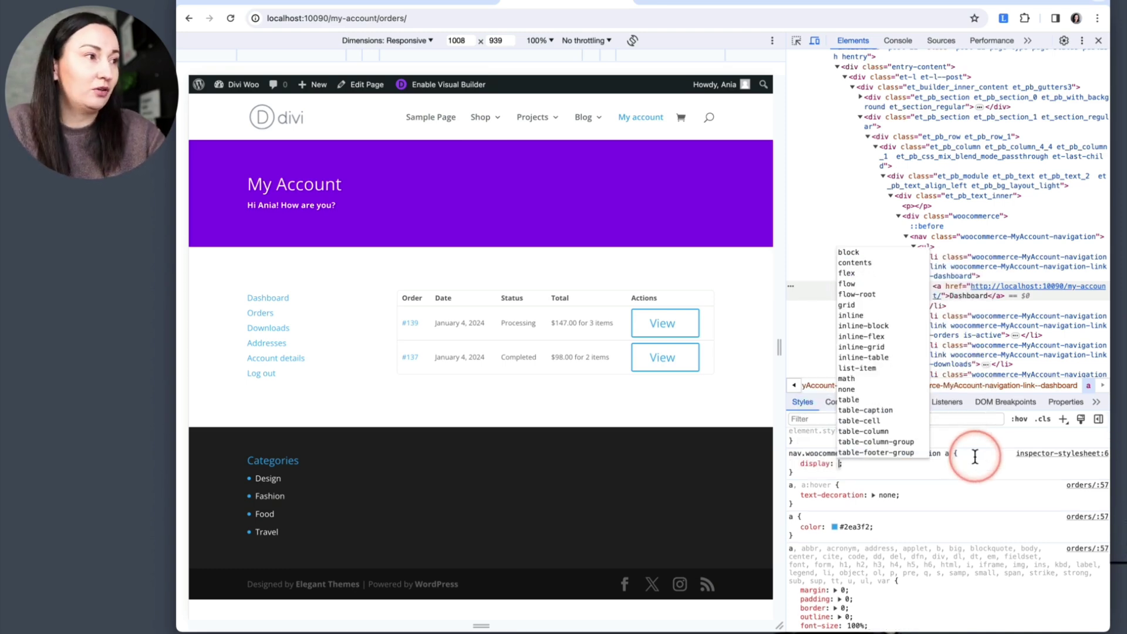
{"action": "type", "text": "block"}
{"action": "key", "text": "Return"}
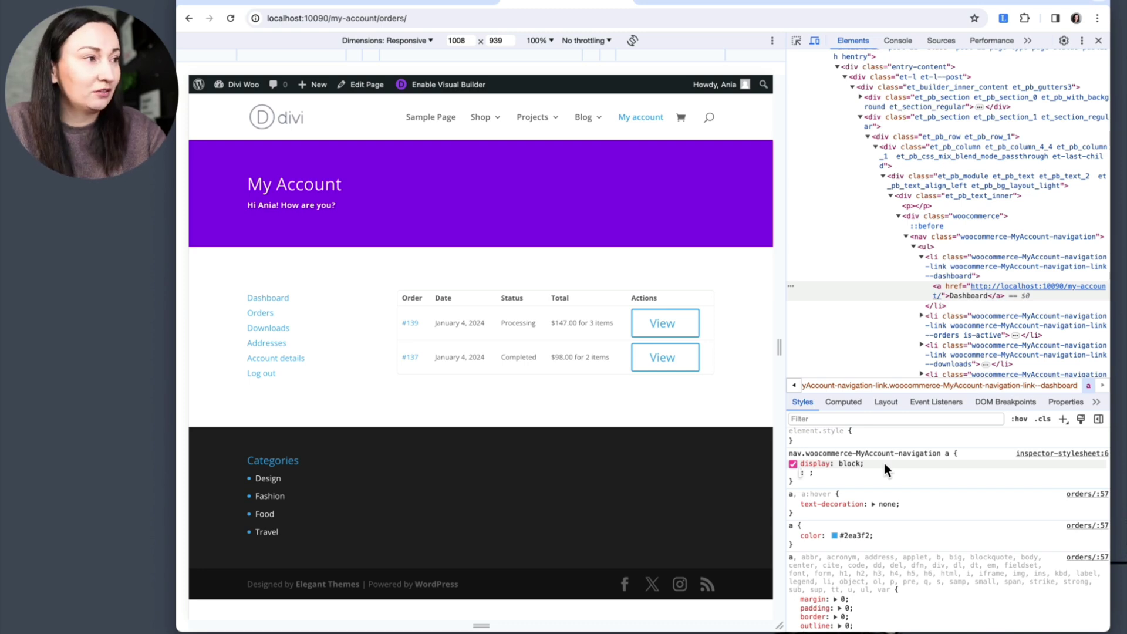
Step: Give the navigation links a lightgrey background in their style rule
{"action": "type", "text": "background"}
{"action": "key", "text": "Tab"}
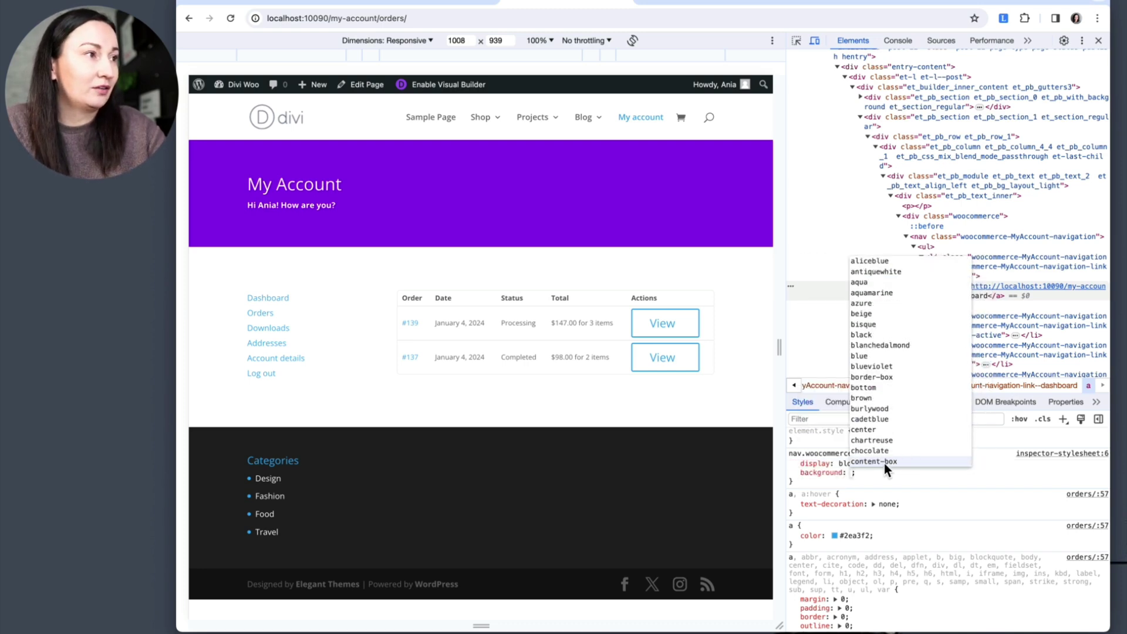
{"action": "type", "text": "light"}
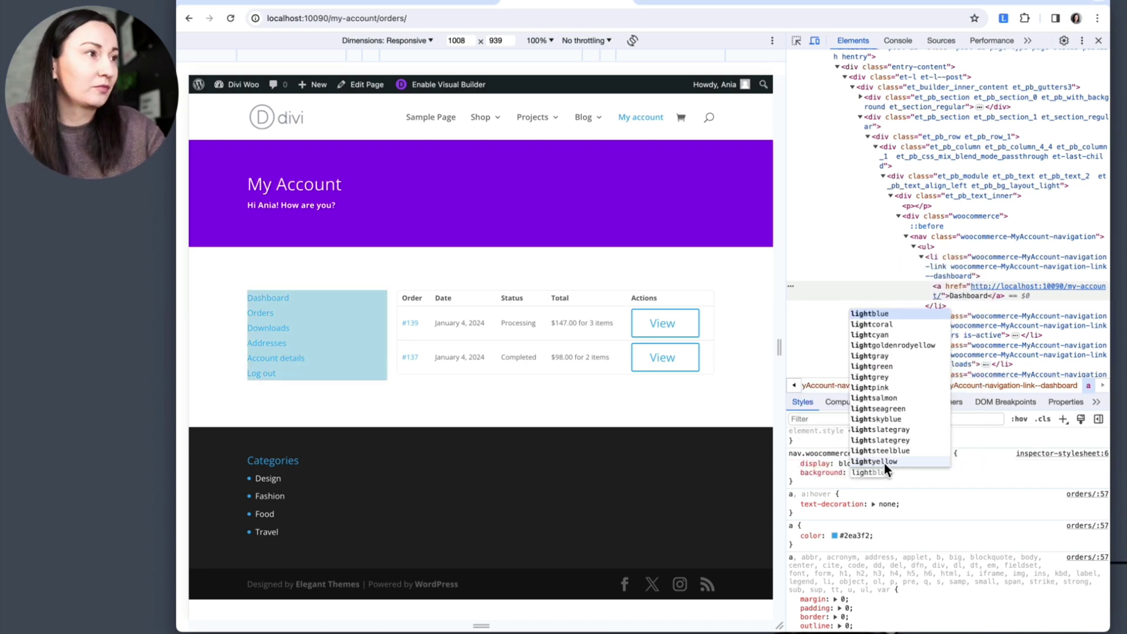
{"action": "key", "text": "Down"}
{"action": "key", "text": "Down"}
{"action": "key", "text": "Down"}
{"action": "key", "text": "Down"}
{"action": "key", "text": "Down"}
{"action": "key", "text": "Down"}
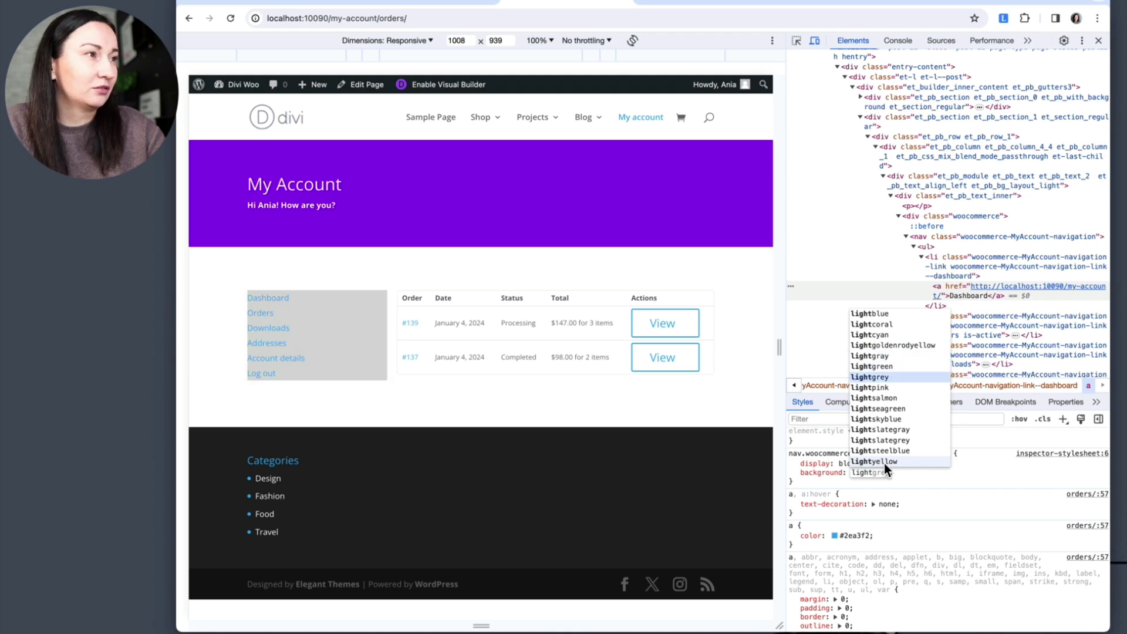
{"action": "key", "text": "Return"}
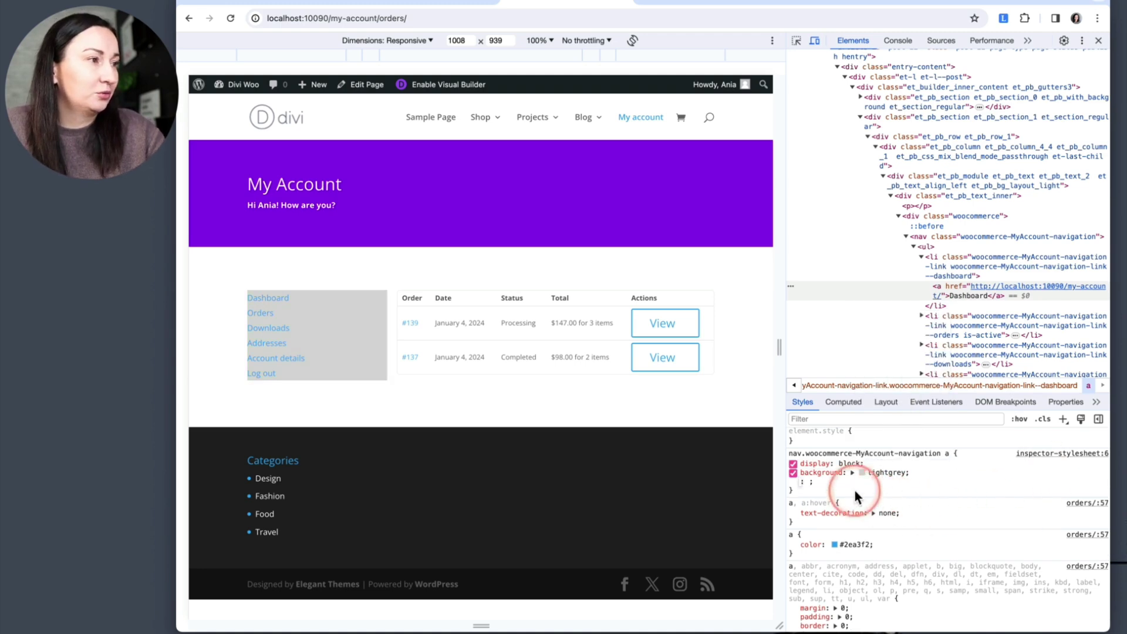
Step: Lighten the navigation links' background colour to #e7e7e7 and start a new empty declaration below it
{"action": "left_click", "coordinate": [854, 473]}
{"action": "left_click", "coordinate": [861, 472]}
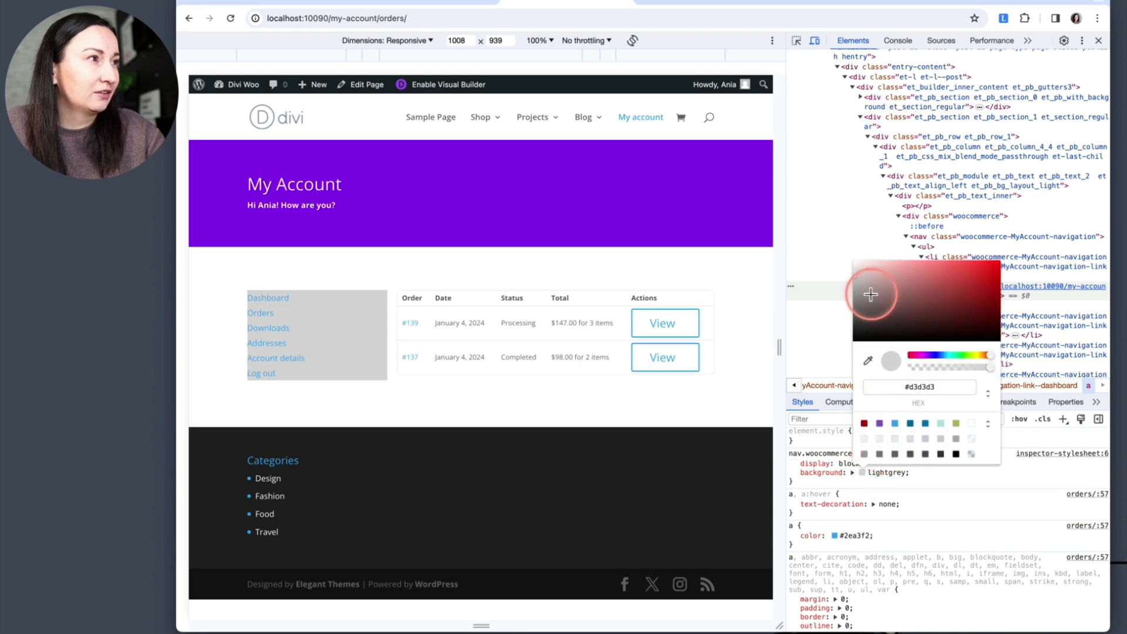
{"action": "left_click", "coordinate": [858, 272]}
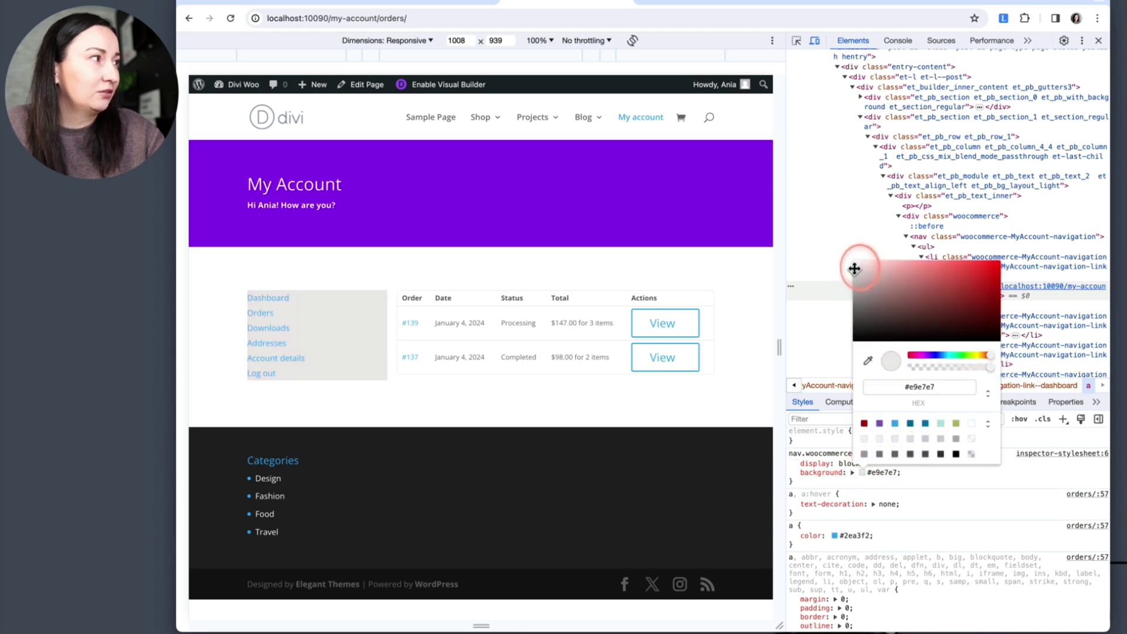
{"action": "left_click_drag", "start_coordinate": [853, 269], "coordinate": [851, 269]}
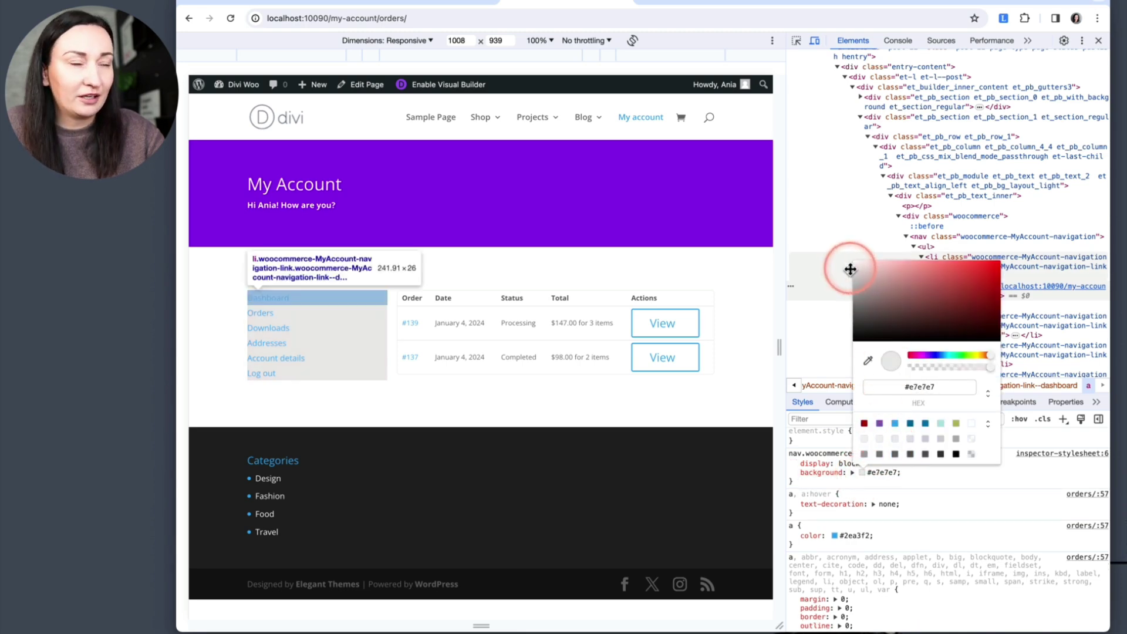
{"action": "left_click", "coordinate": [908, 477]}
{"action": "left_click", "coordinate": [908, 476]}
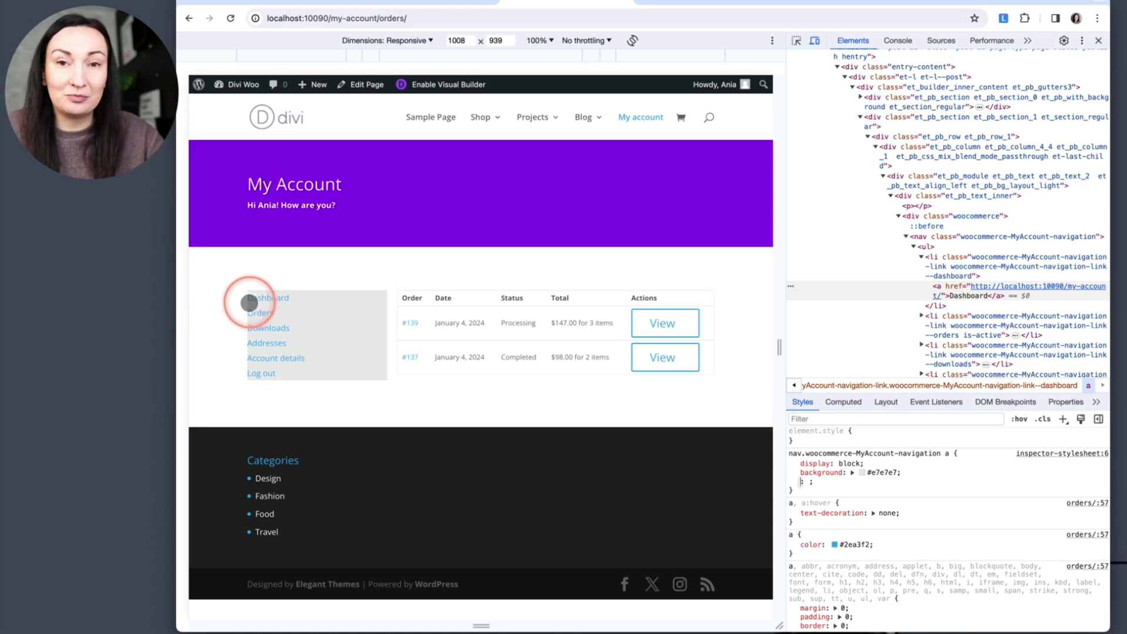
Step: Set the navigation links' padding to 0.5em 1em
{"action": "type", "text": "padding"}
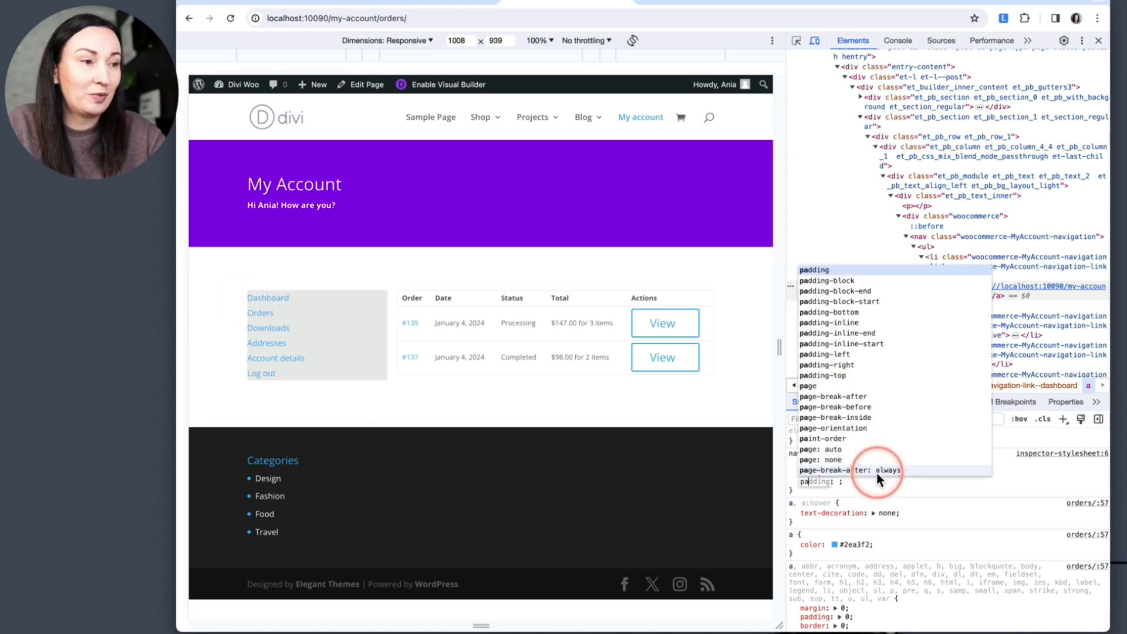
{"action": "key", "text": "Tab"}
{"action": "type", "text": "0.5em"}
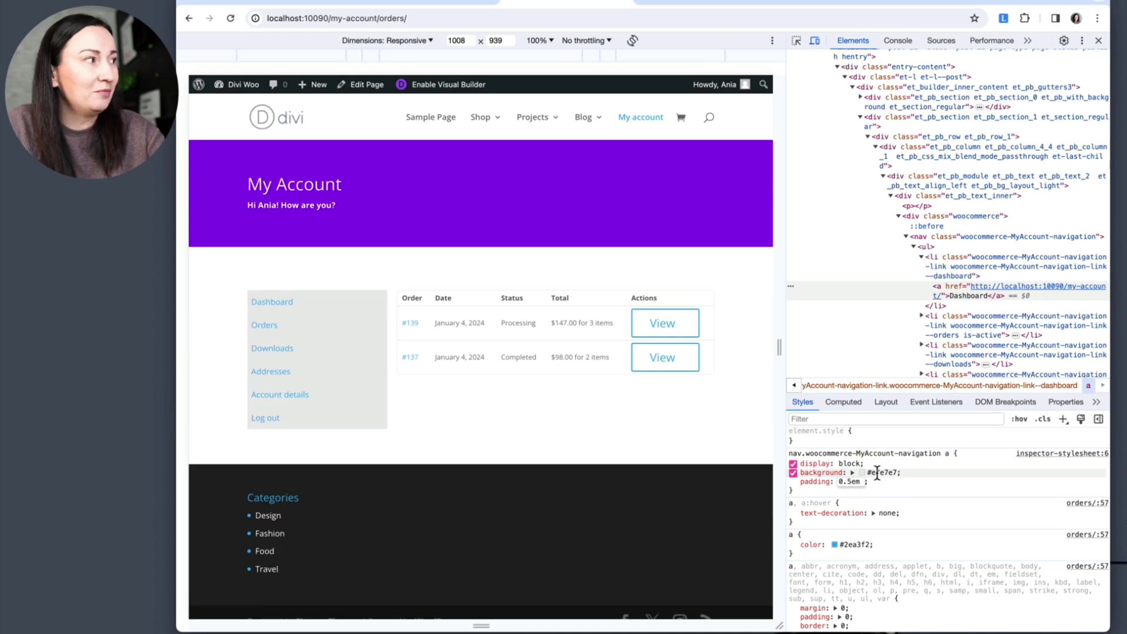
{"action": "type", "text": " 1em"}
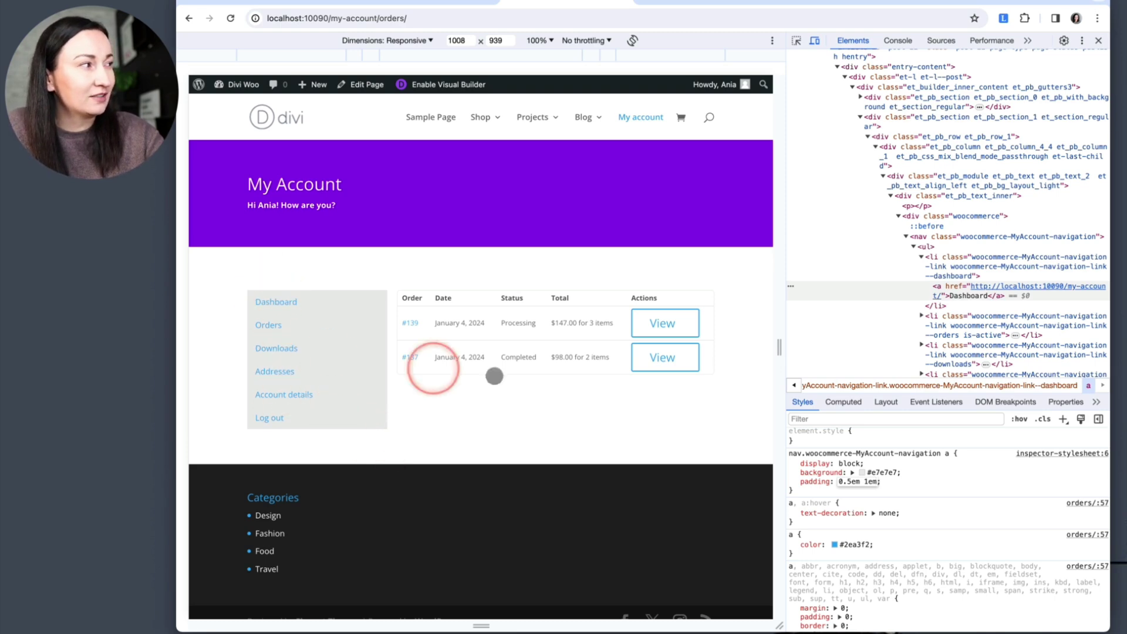
{"action": "left_click", "coordinate": [897, 485]}
{"action": "left_click", "coordinate": [922, 483]}
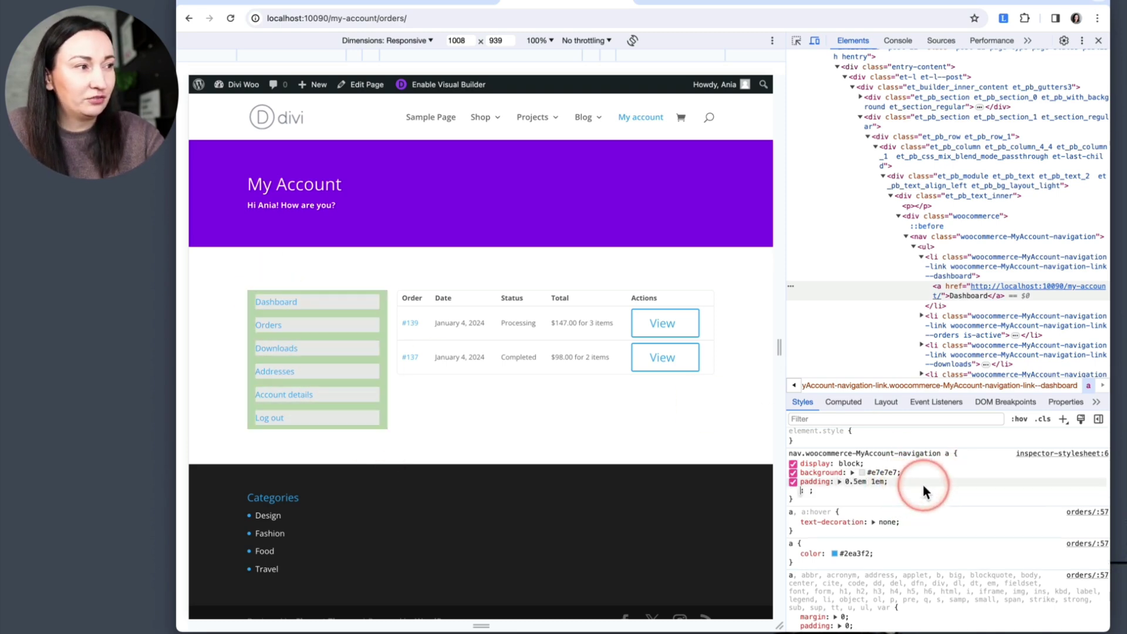
Step: Set the navigation links' text color to #000
{"action": "type", "text": "color"}
{"action": "key", "text": "Tab"}
{"action": "type", "text": "#000"}
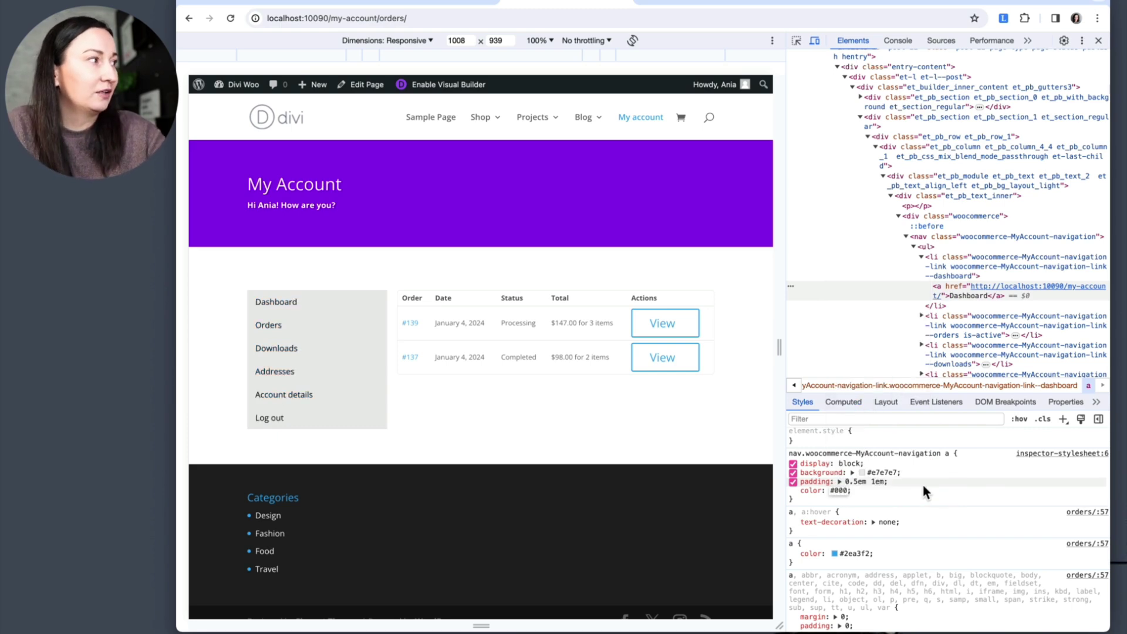
{"action": "key", "text": "Return"}
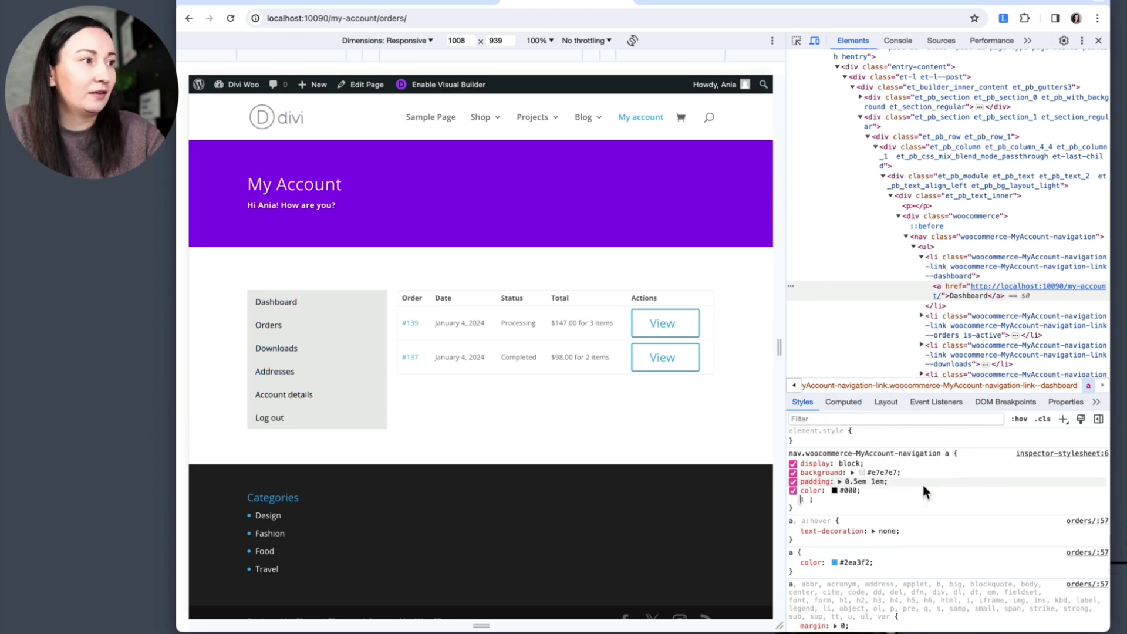
Step: Set the navigation links' font-weight to 600
{"action": "type", "text": "font-w"}
{"action": "key", "text": "Tab"}
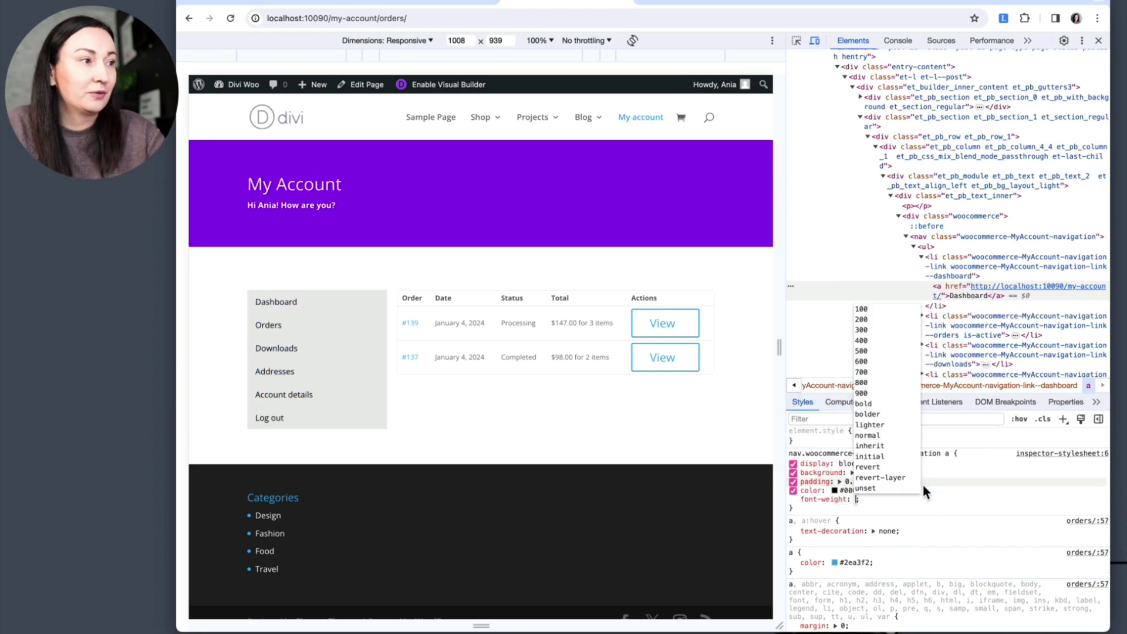
{"action": "key", "text": "Down"}
{"action": "key", "text": "Down"}
{"action": "key", "text": "Down"}
{"action": "key", "text": "Down"}
{"action": "key", "text": "Down"}
{"action": "key", "text": "Down"}
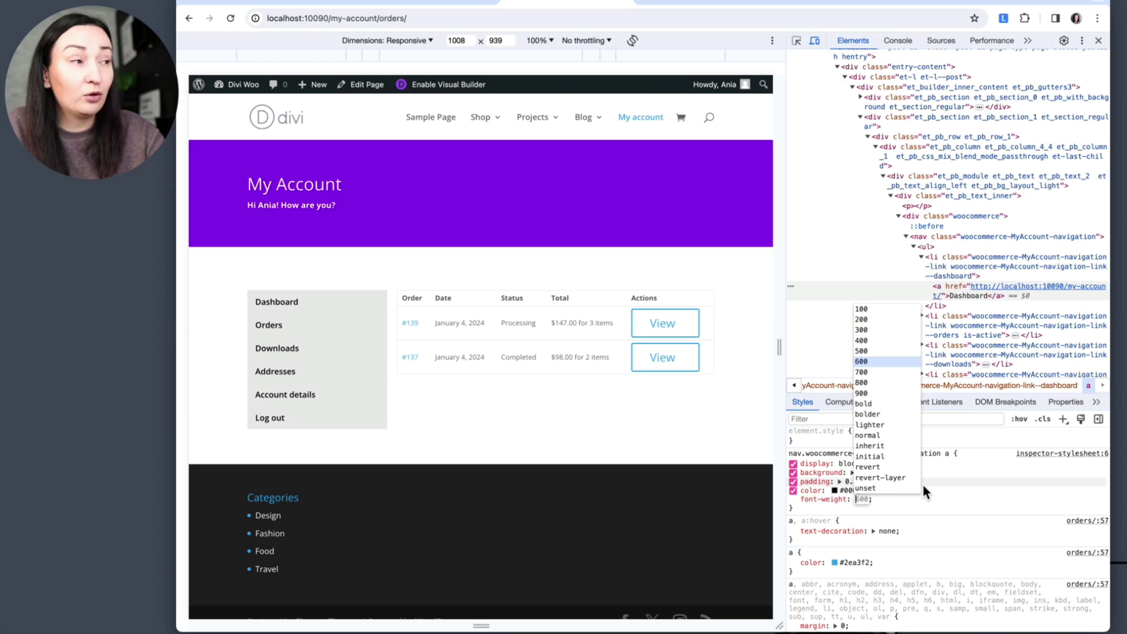
{"action": "key", "text": "Return"}
Step: Declare text-transform: uppercase for the navigation links
{"action": "type", "text": "text"}
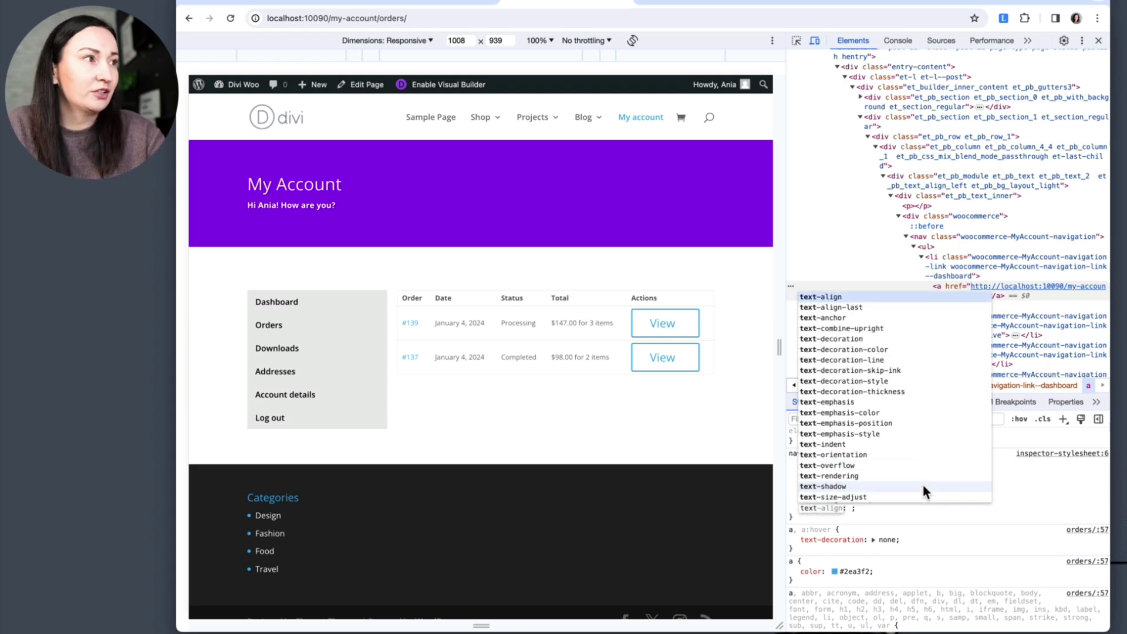
{"action": "type", "text": "-transform"}
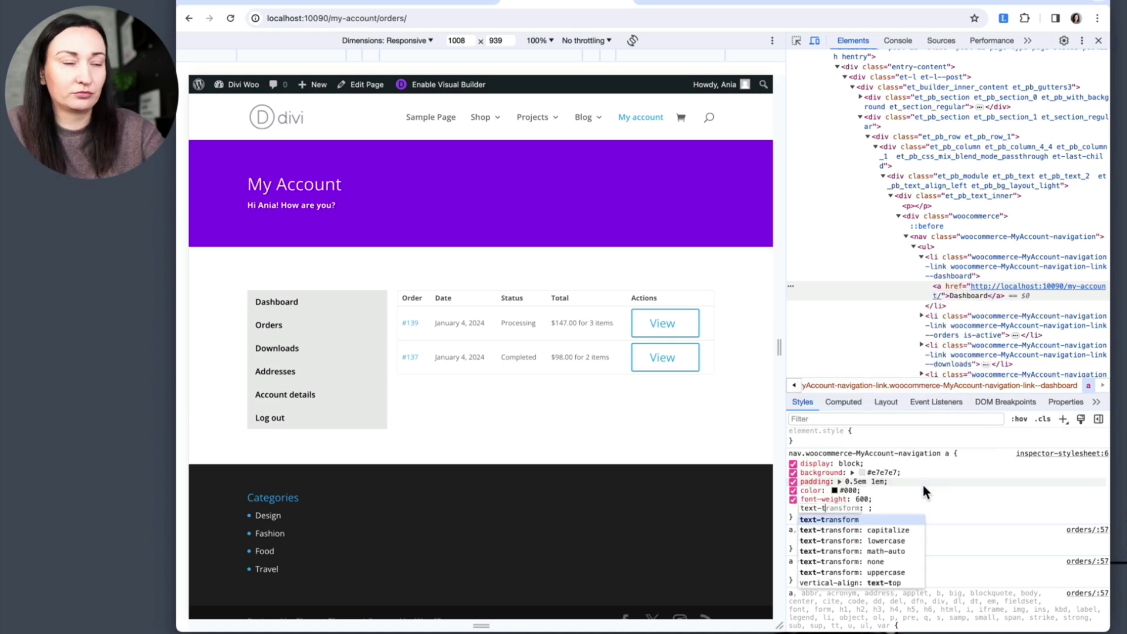
{"action": "key", "text": "Return"}
{"action": "key", "text": "Down"}
{"action": "key", "text": "Down"}
{"action": "key", "text": "Down"}
{"action": "key", "text": "Down"}
{"action": "key", "text": "Down"}
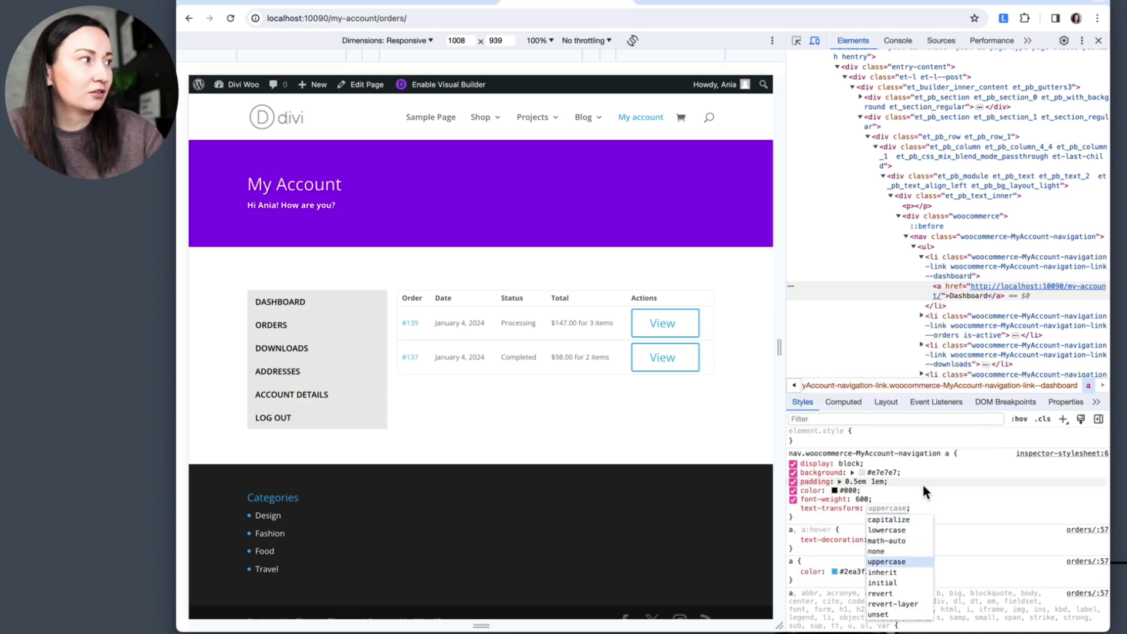
{"action": "key", "text": "Return"}
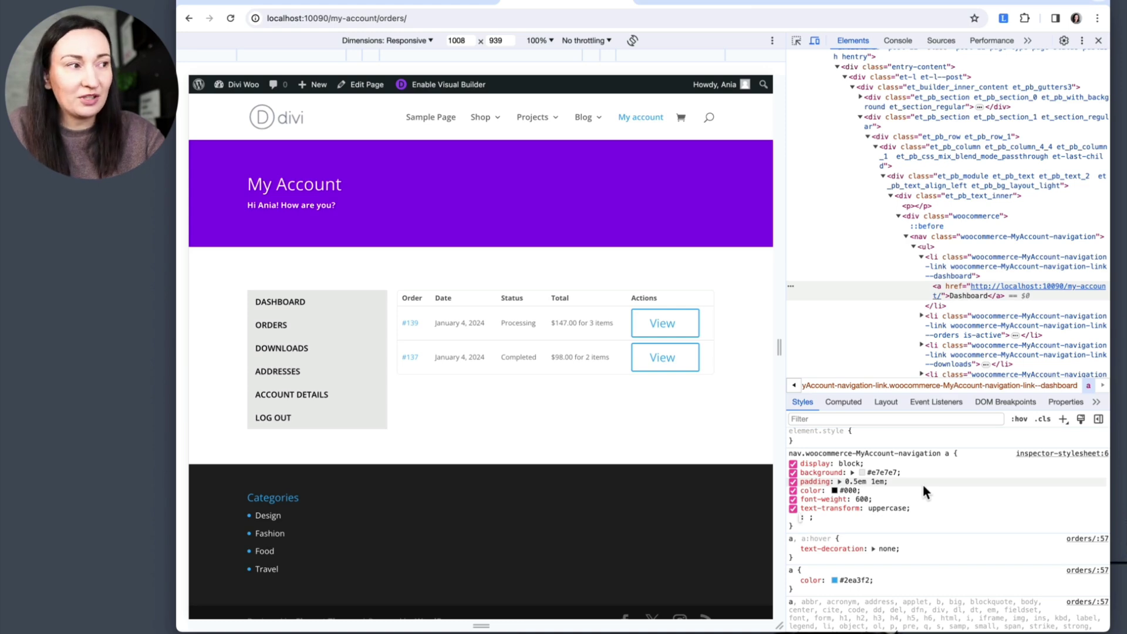
Step: Set the navigation links' font-size to .9em
{"action": "type", "text": "font-size"}
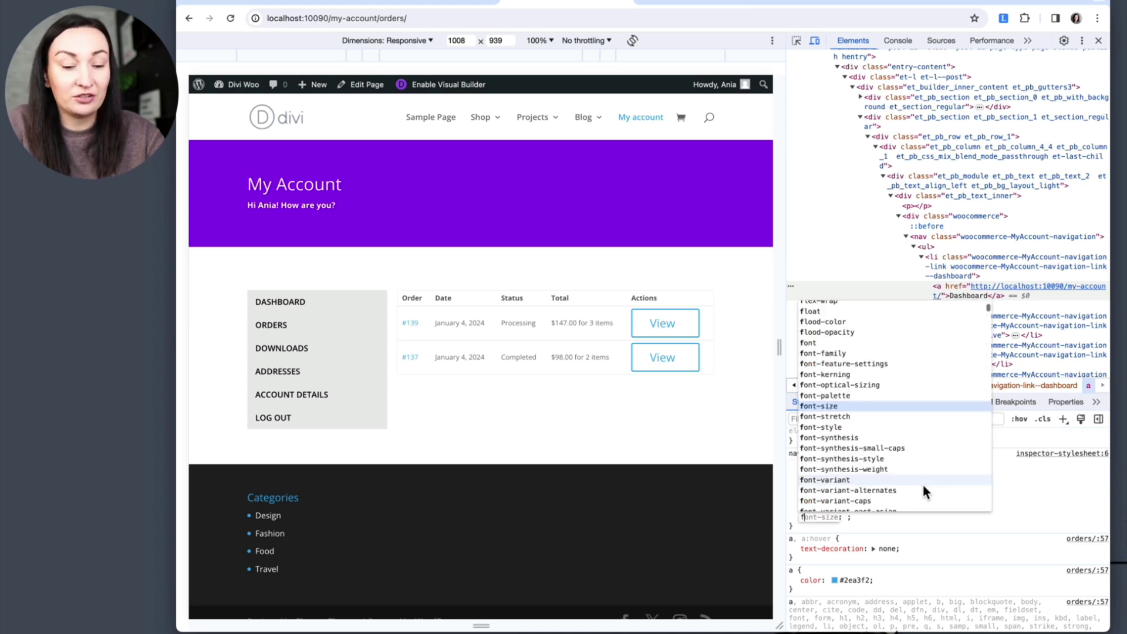
{"action": "key", "text": "Return"}
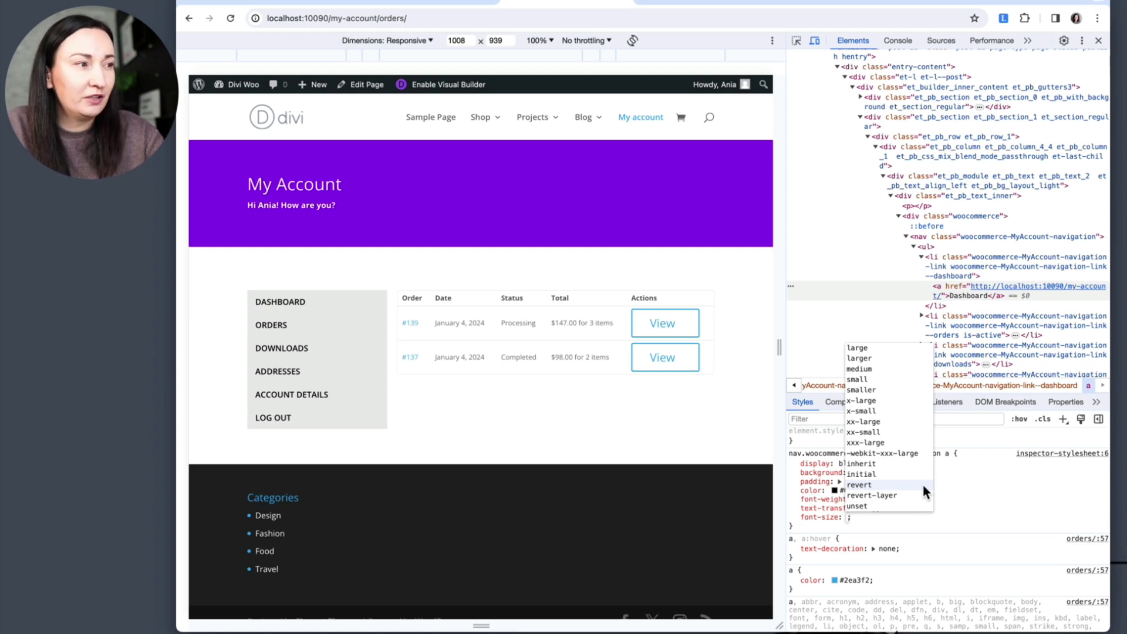
{"action": "type", "text": ".8em"}
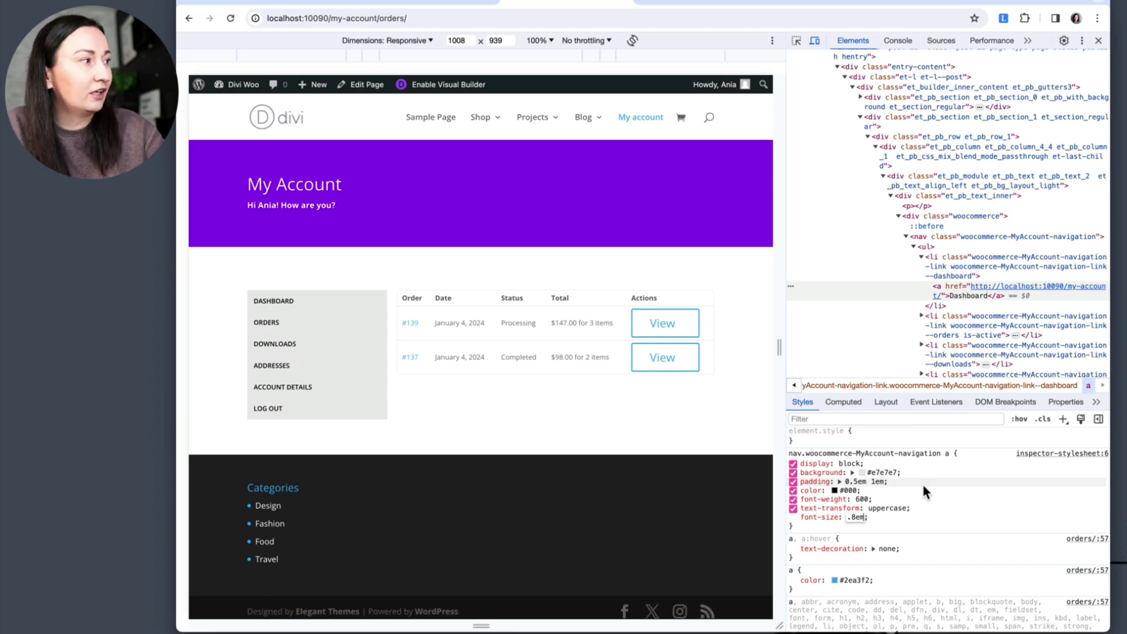
{"action": "key", "text": "BackSpace"}
{"action": "type", "text": "9"}
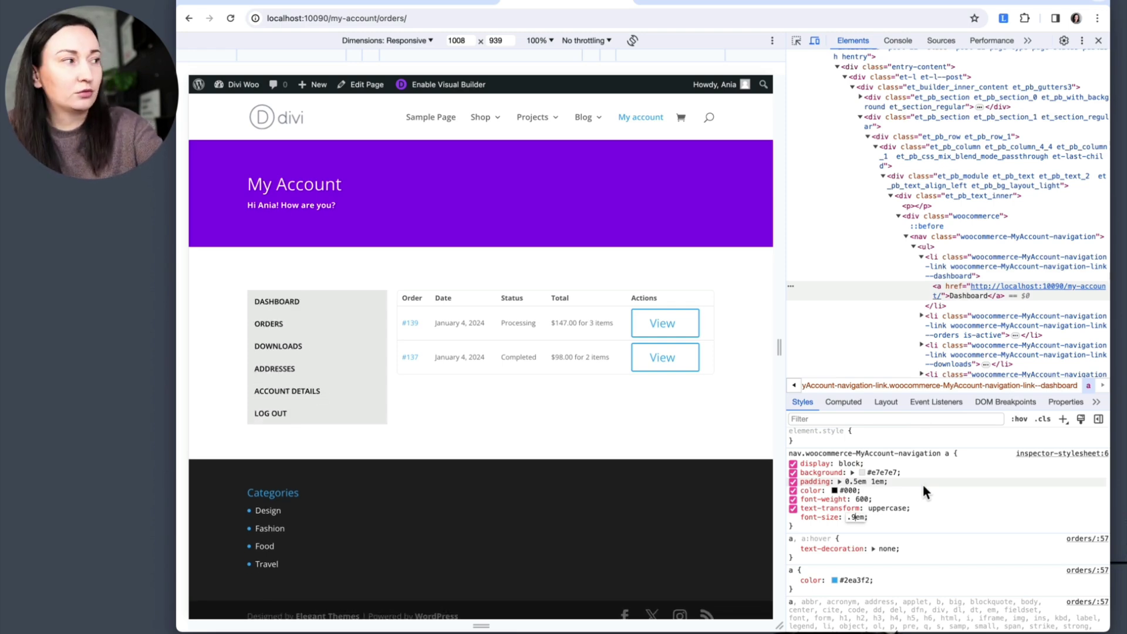
{"action": "left_click", "coordinate": [879, 518]}
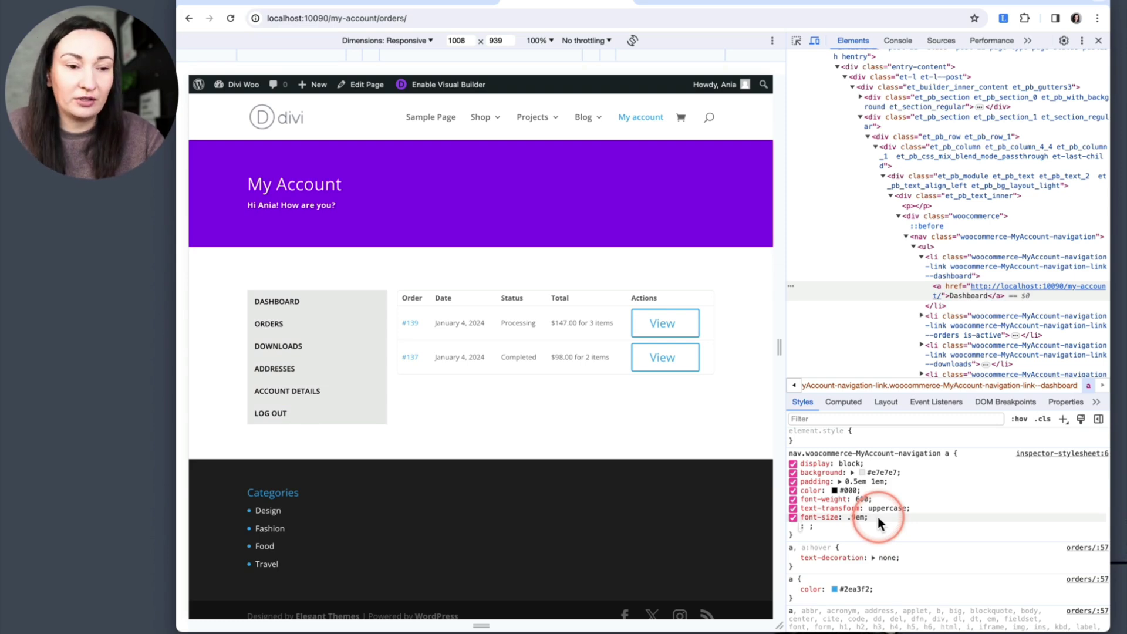
Step: Set the navigation links' letter-spacing to 0.02em
{"action": "type", "text": "let"}
{"action": "key", "text": "Tab"}
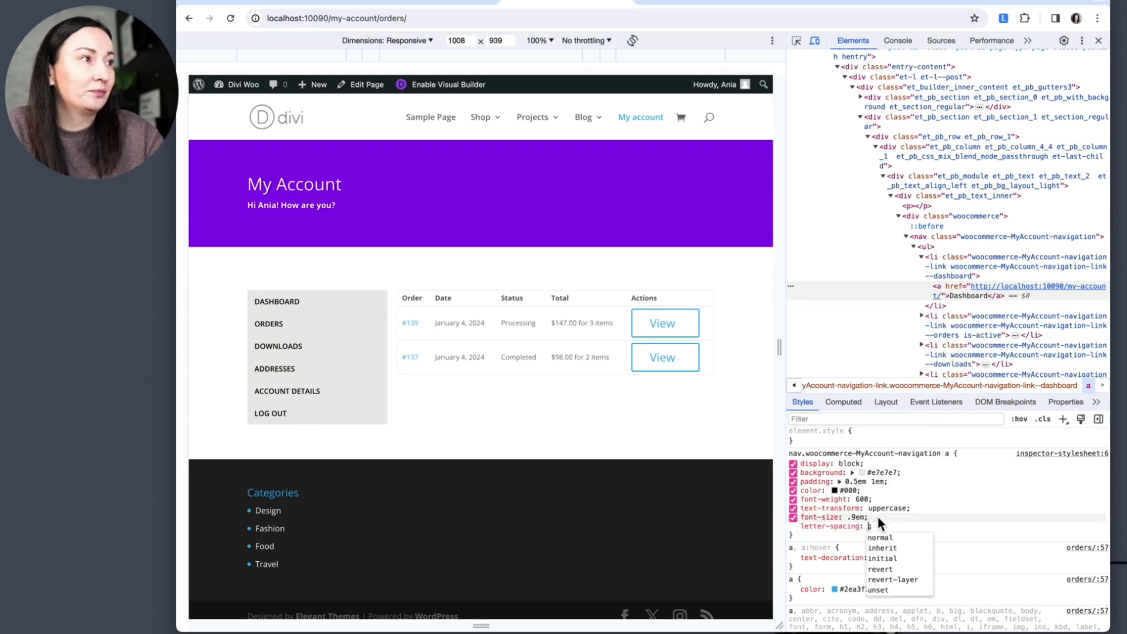
{"action": "type", "text": "0.1"}
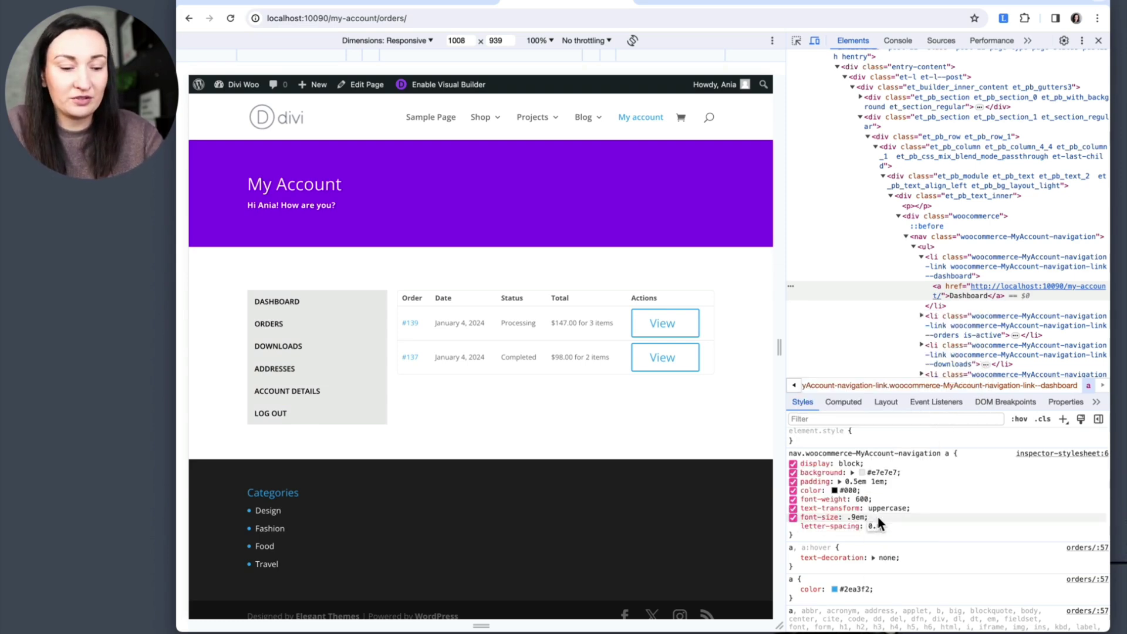
{"action": "type", "text": "em"}
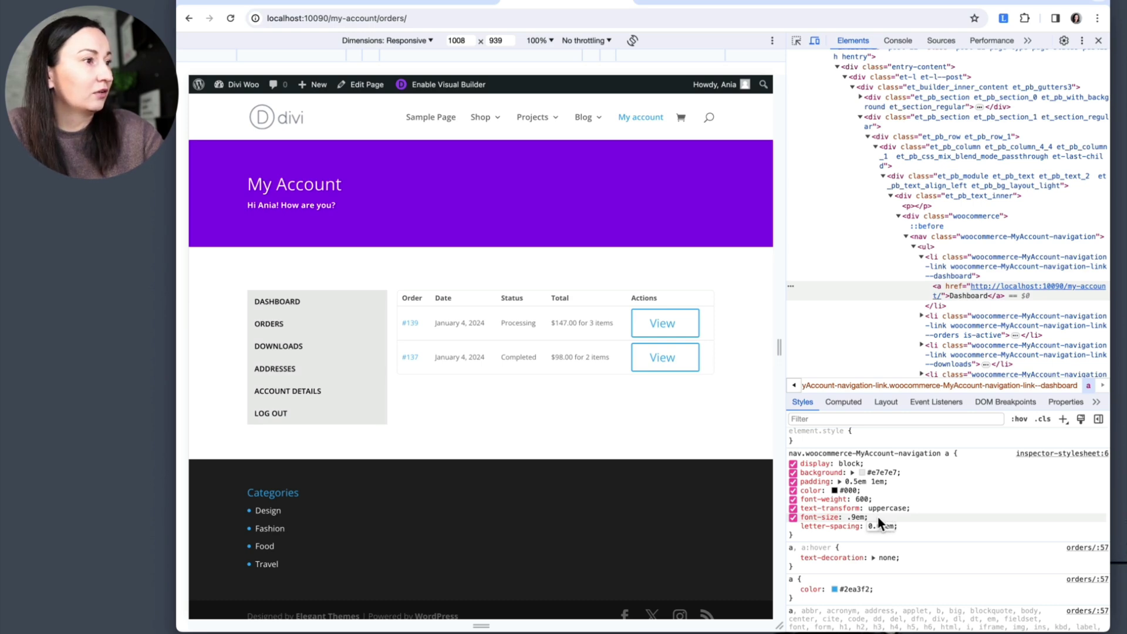
{"action": "key", "text": "BackSpace"}
{"action": "type", "text": "2"}
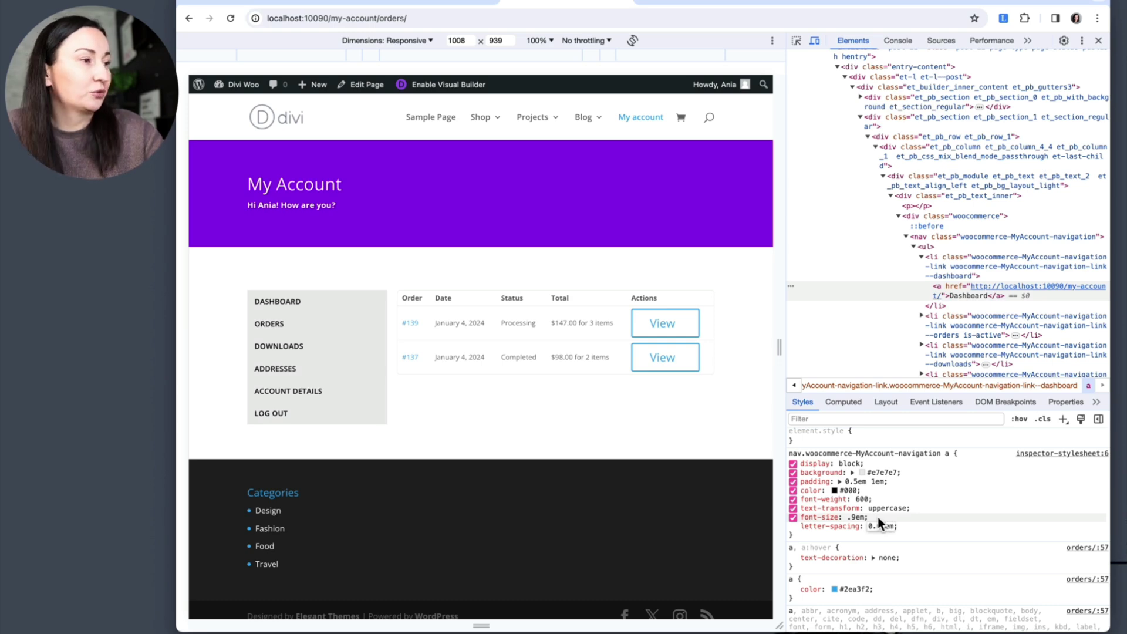
{"action": "left_click", "coordinate": [910, 530]}
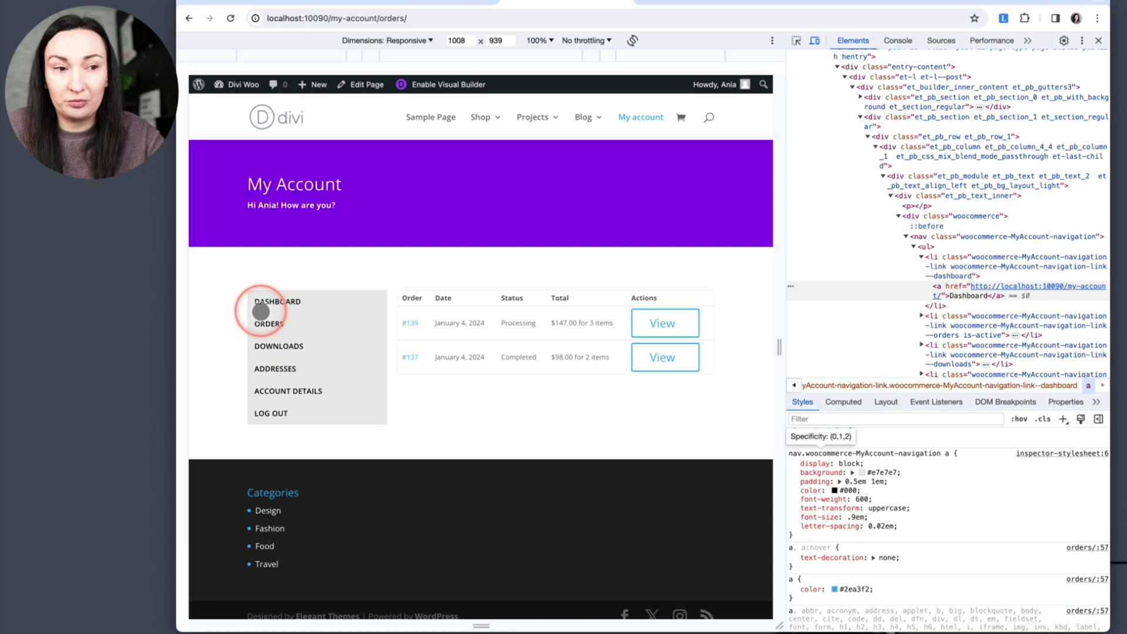
Step: Add a margin-bottom of 2px to the navigation links' rule
{"action": "left_click", "coordinate": [909, 527]}
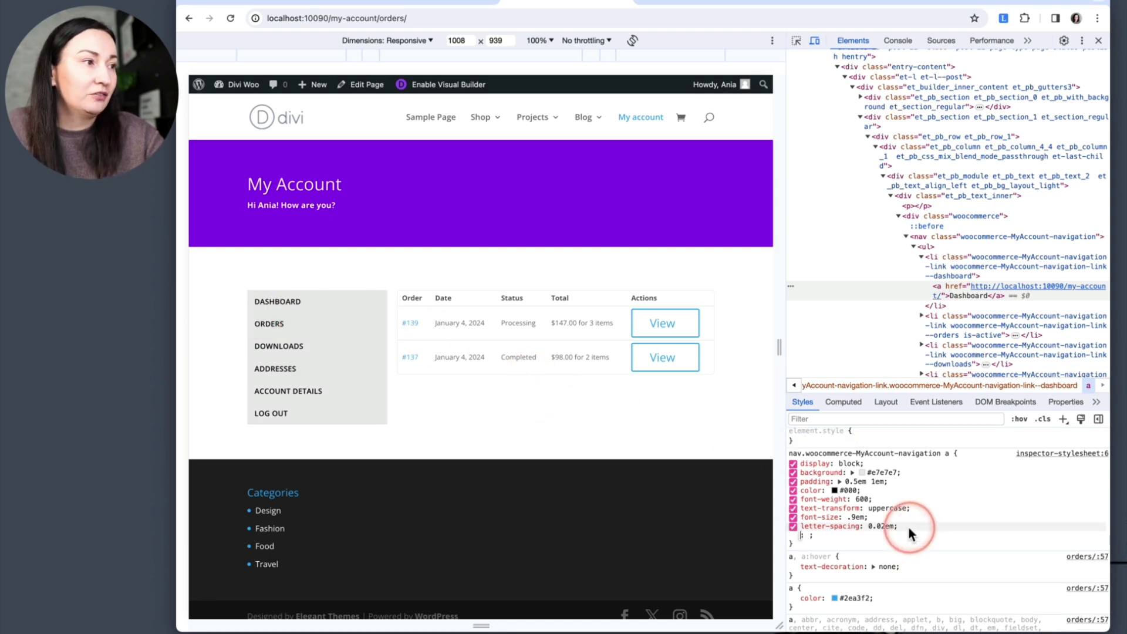
{"action": "type", "text": "margin-"}
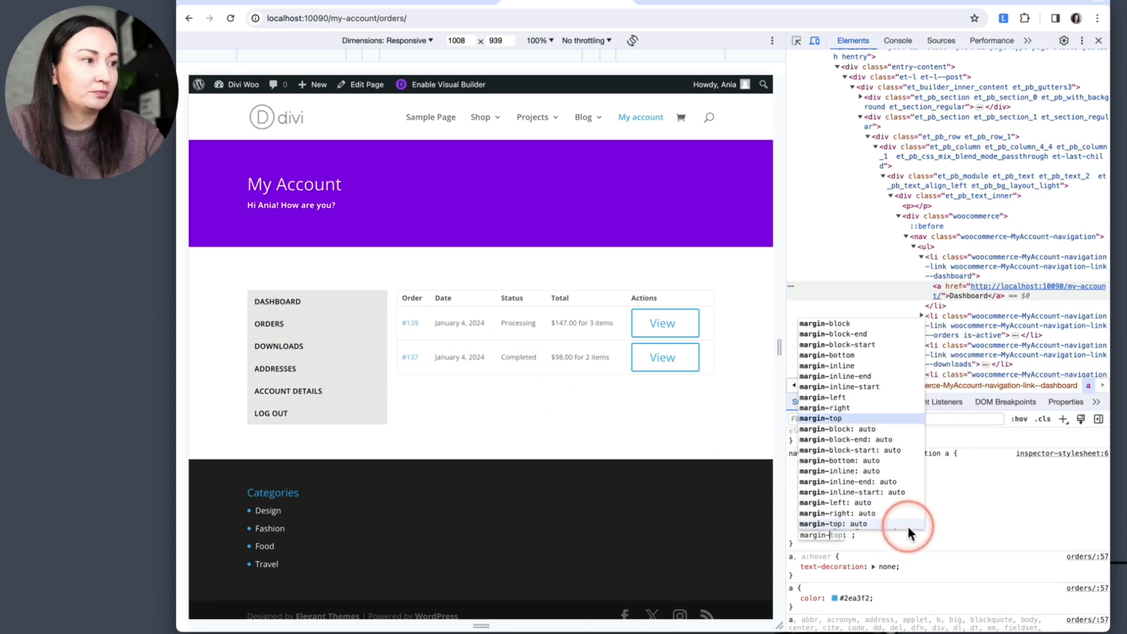
{"action": "type", "text": "bottom"}
{"action": "key", "text": "Tab"}
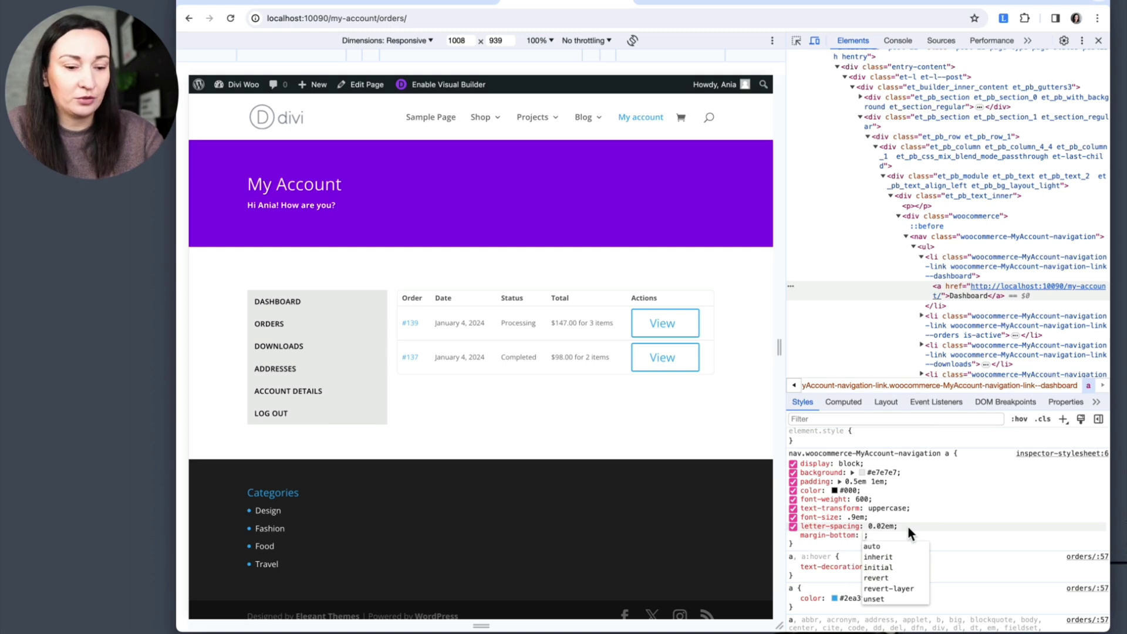
{"action": "type", "text": "2px"}
{"action": "key", "text": "Return"}
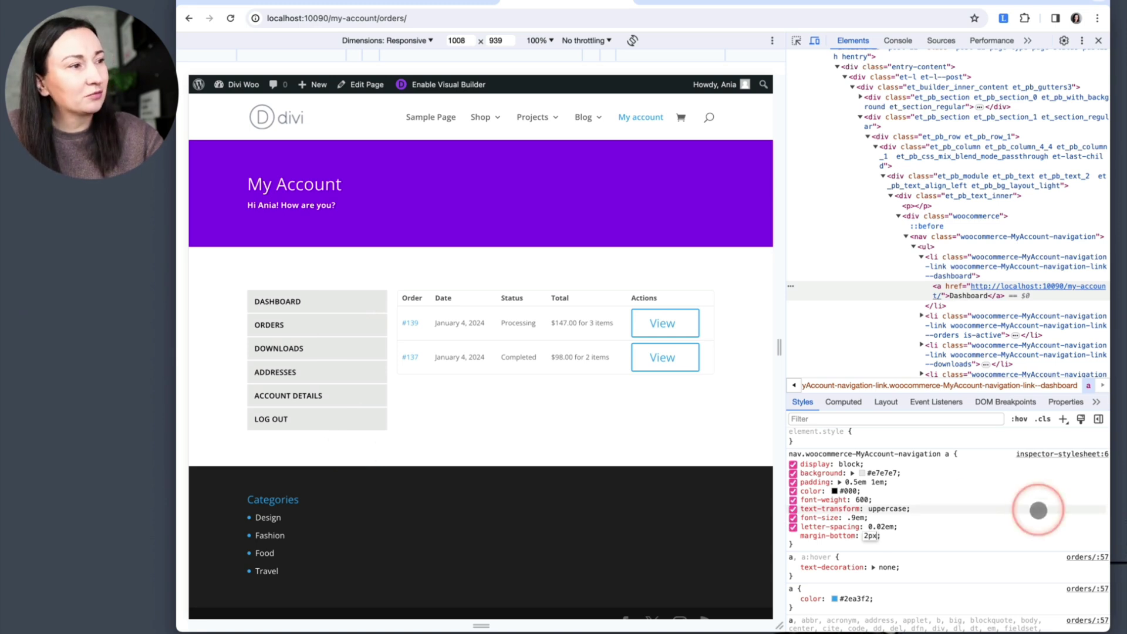
Step: Lighten the navigation links' background color to #f3f3f3
{"action": "left_click", "coordinate": [861, 474]}
{"action": "left_click", "coordinate": [852, 266]}
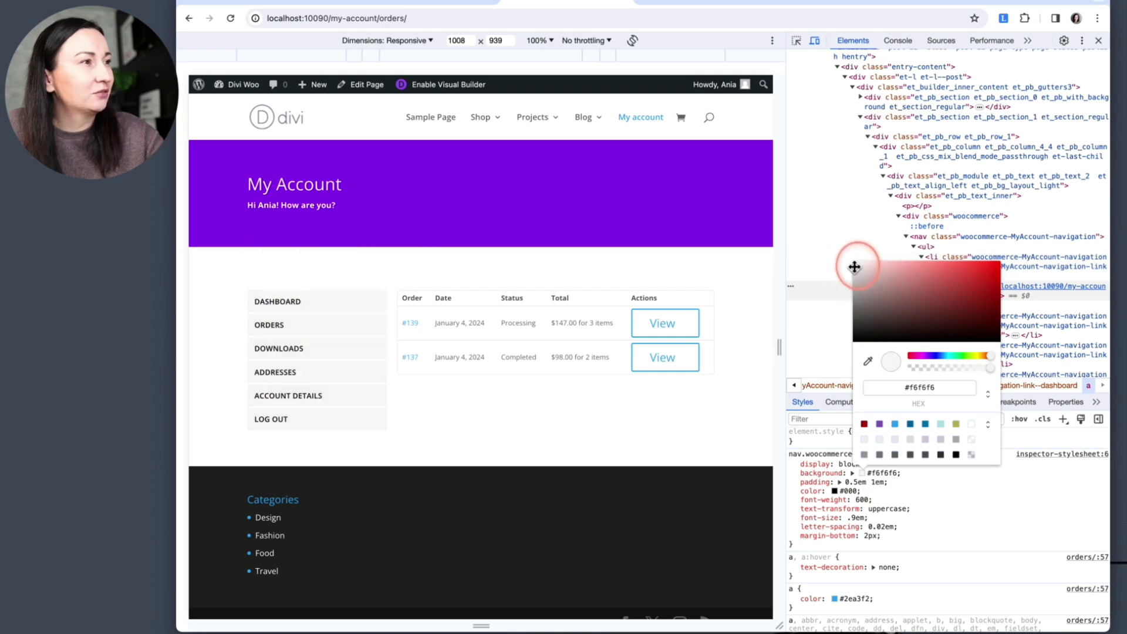
{"action": "left_click", "coordinate": [853, 267]}
{"action": "left_click", "coordinate": [853, 266]}
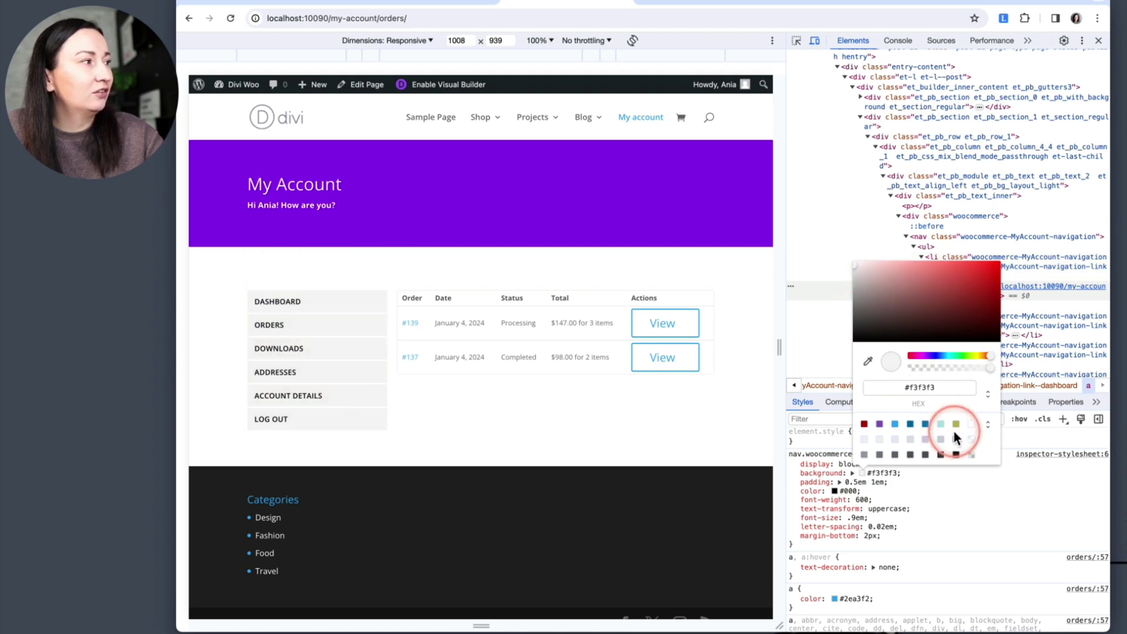
{"action": "left_click", "coordinate": [959, 514]}
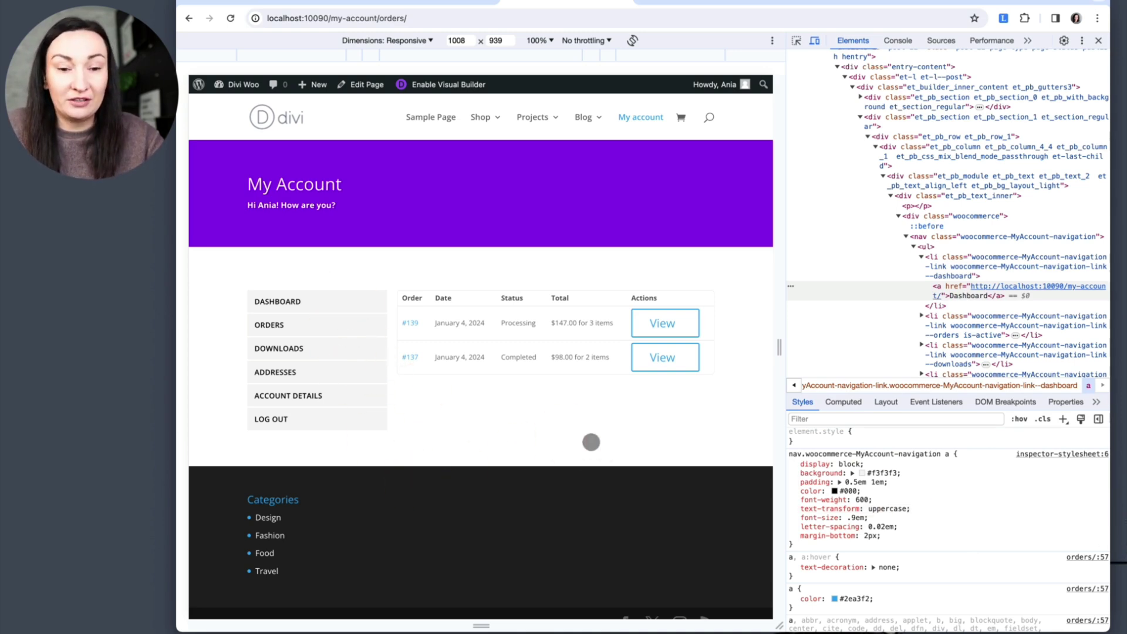
{"action": "left_click", "coordinate": [591, 442]}
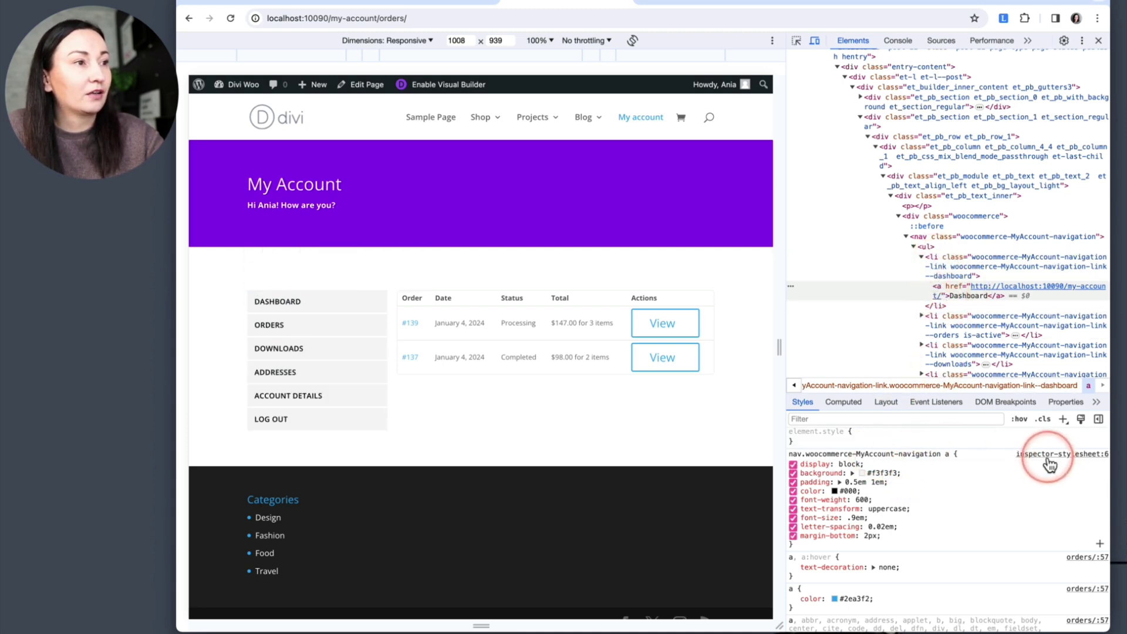
Step: Add a new style rule with the selector nav.woocommerce-MyAccount-navigation a:hover
{"action": "left_click", "coordinate": [1063, 419]}
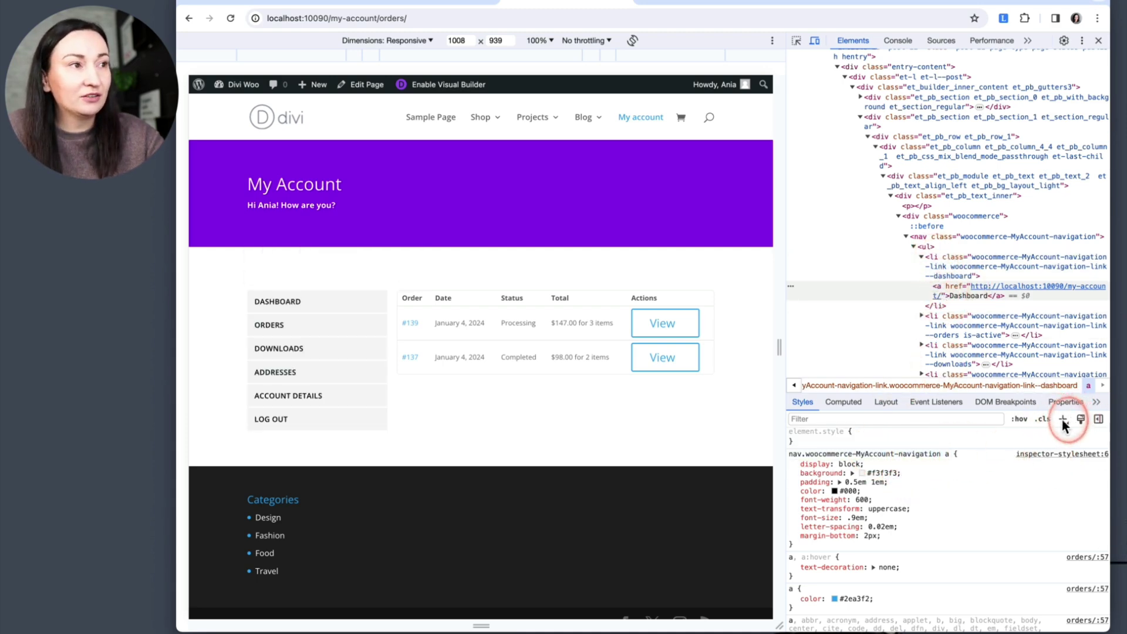
{"action": "type", "text": ":hover"}
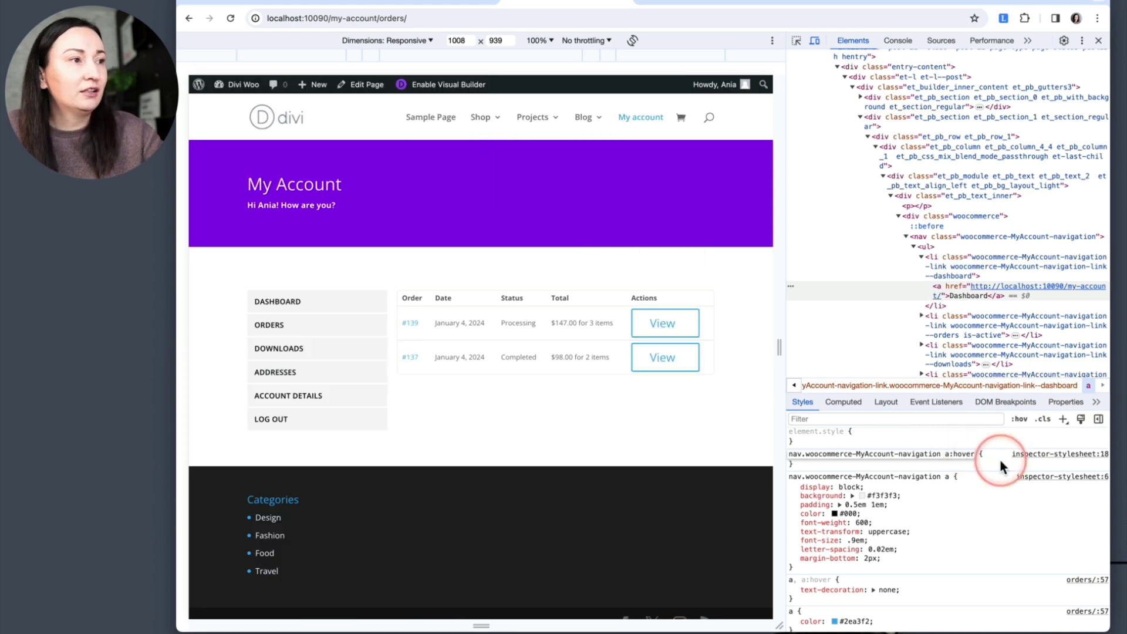
{"action": "key", "text": "Return"}
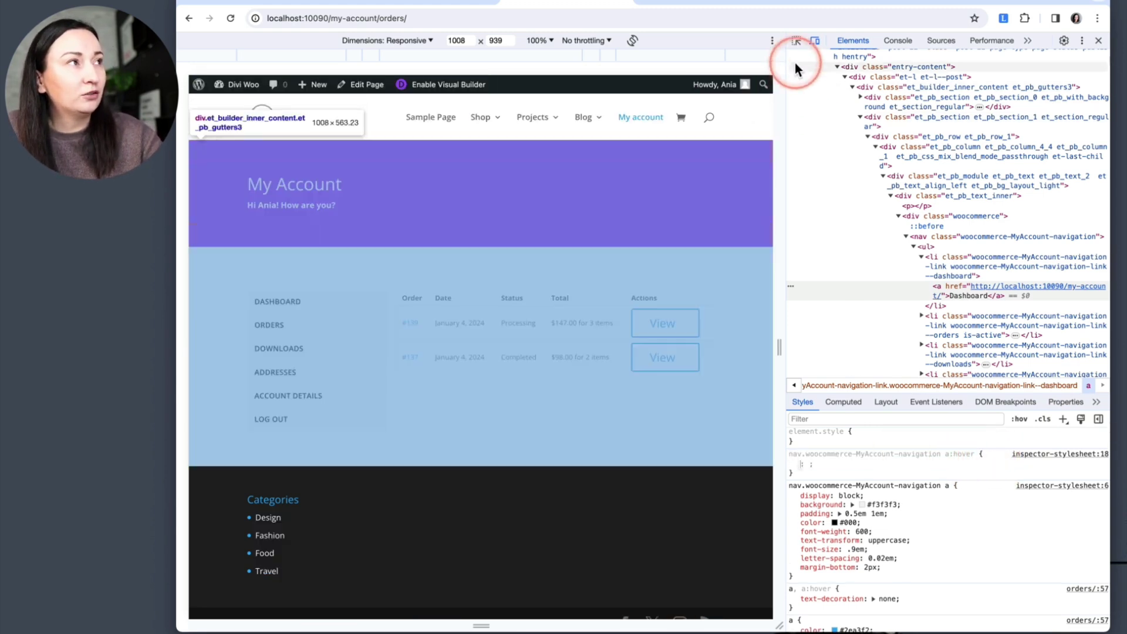
Step: Inspect the Dashboard navigation link and force its :hover state
{"action": "left_click", "coordinate": [796, 42]}
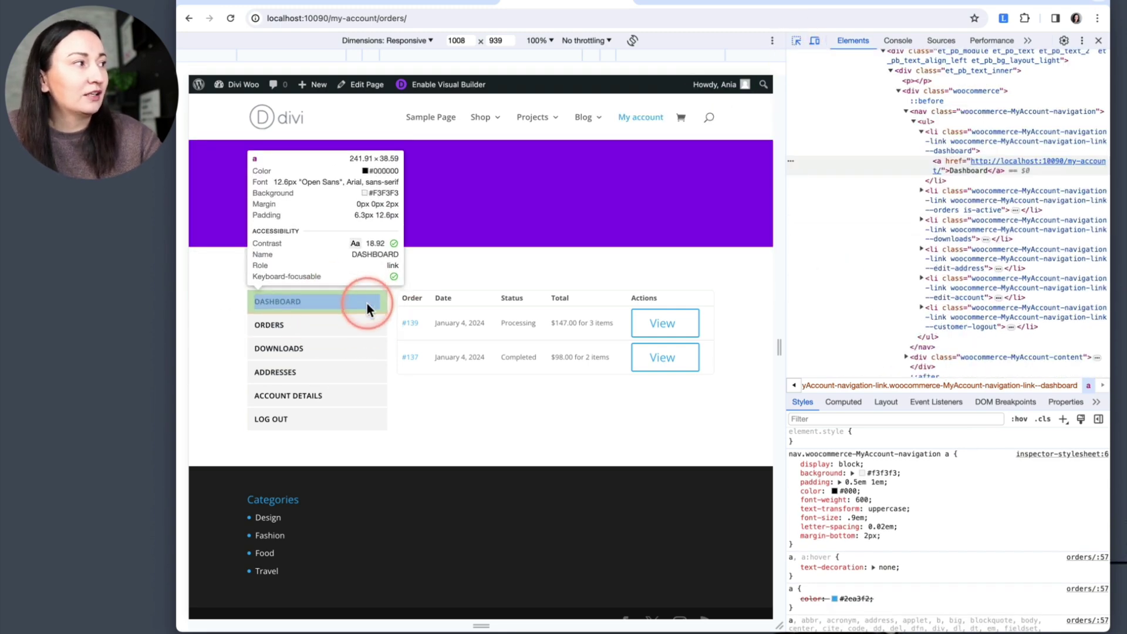
{"action": "left_click", "coordinate": [368, 304]}
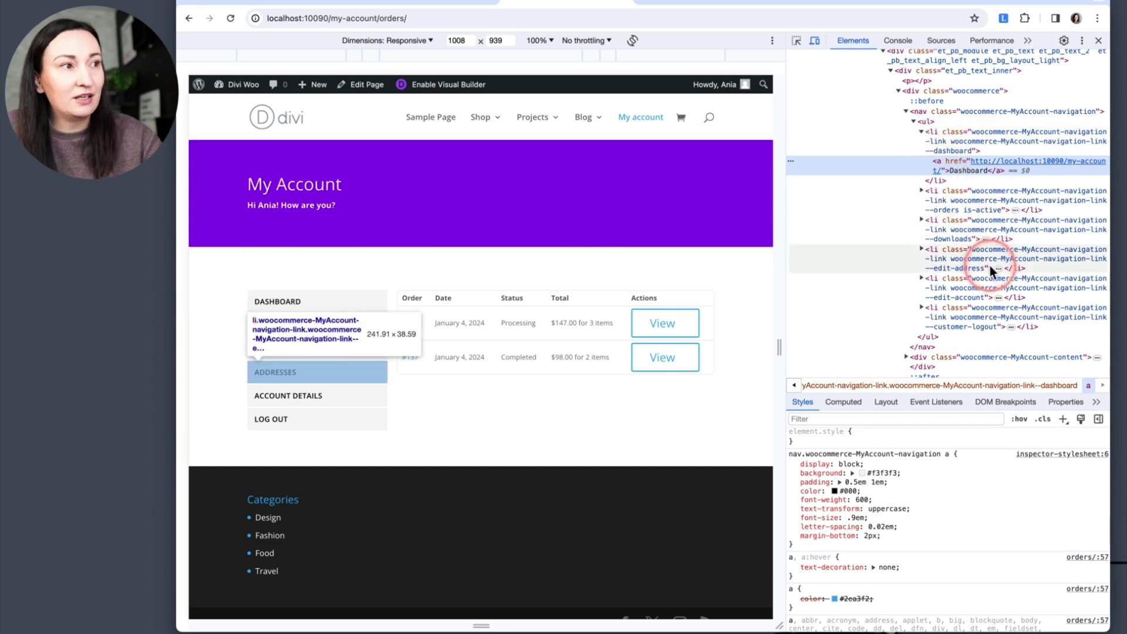
{"action": "left_click", "coordinate": [1018, 421]}
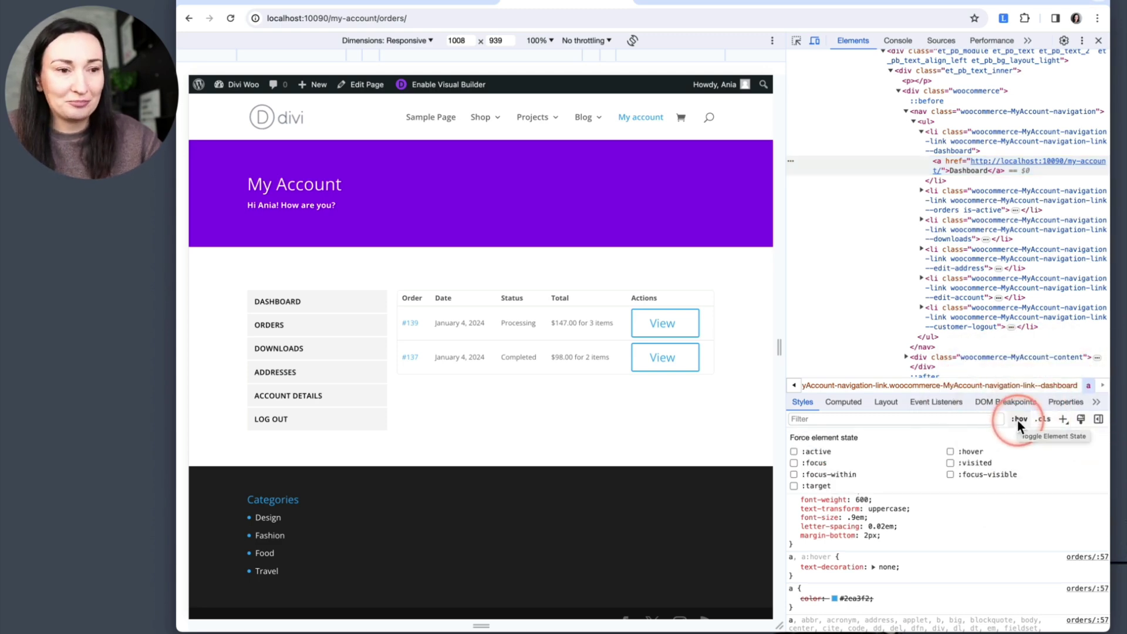
{"action": "left_click", "coordinate": [951, 452]}
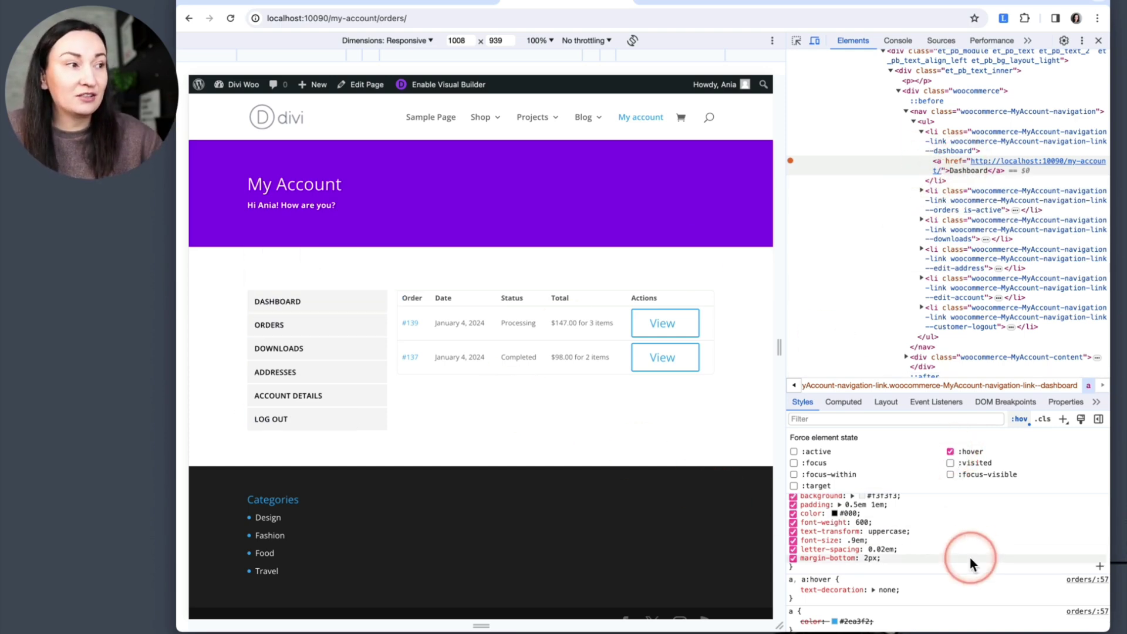
Step: Set the background in the navigation links' a:hover rule to mediumpurple
{"action": "scroll", "coordinate": [970, 555], "scroll_direction": "up", "scroll_amount": 2}
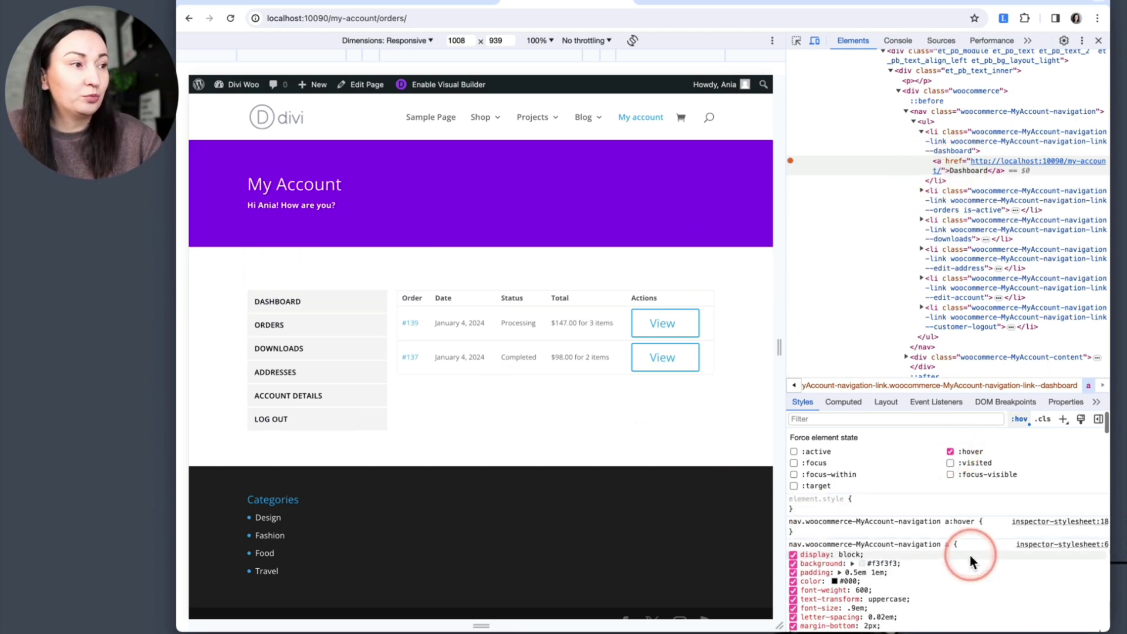
{"action": "left_click", "coordinate": [990, 521]}
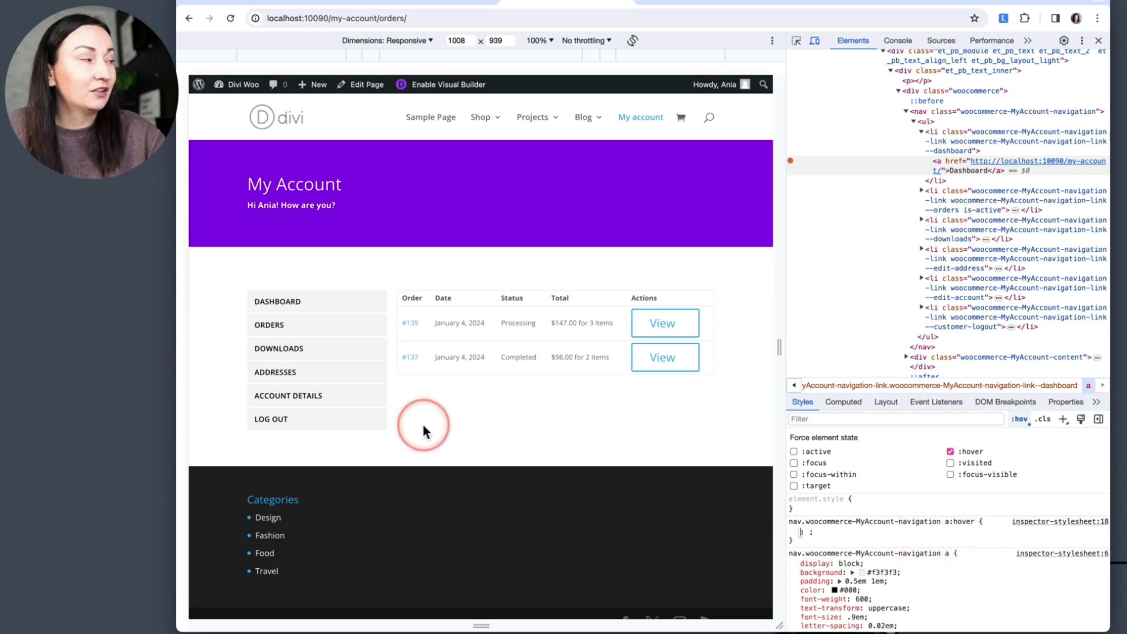
{"action": "left_click", "coordinate": [275, 326]}
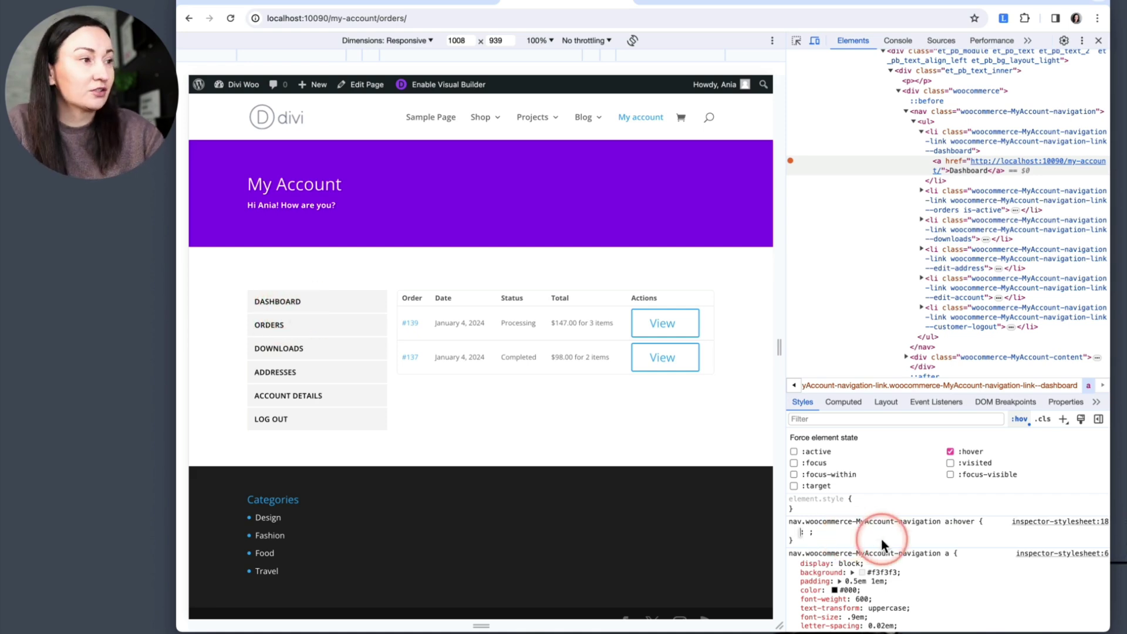
{"action": "type", "text": "background"}
{"action": "key", "text": "Tab"}
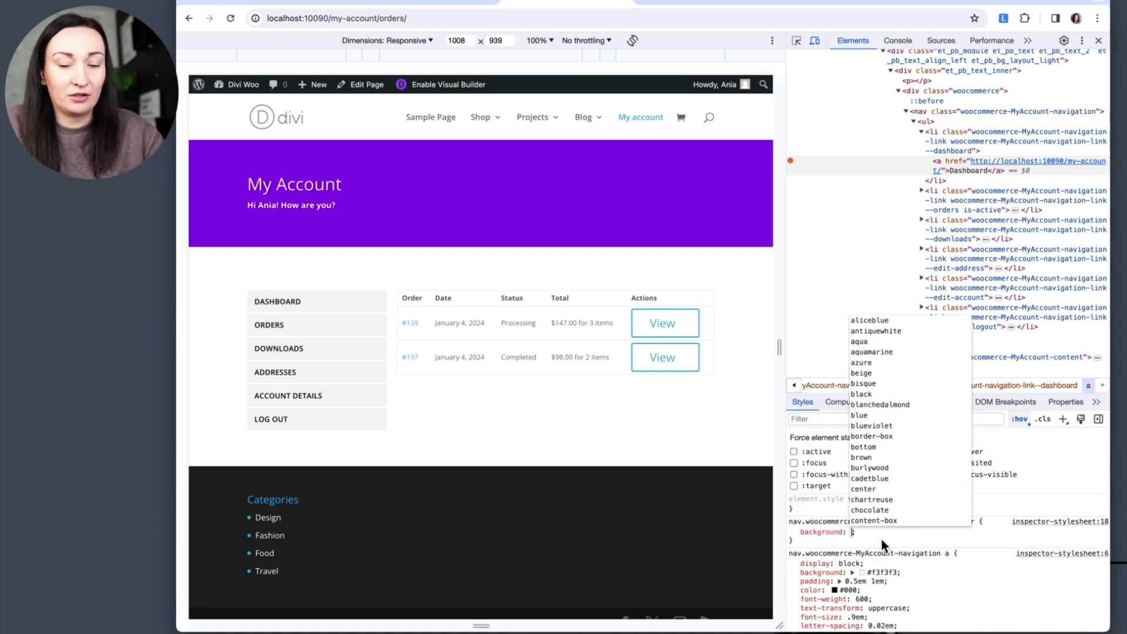
{"action": "type", "text": "pu"}
{"action": "key", "text": "Down"}
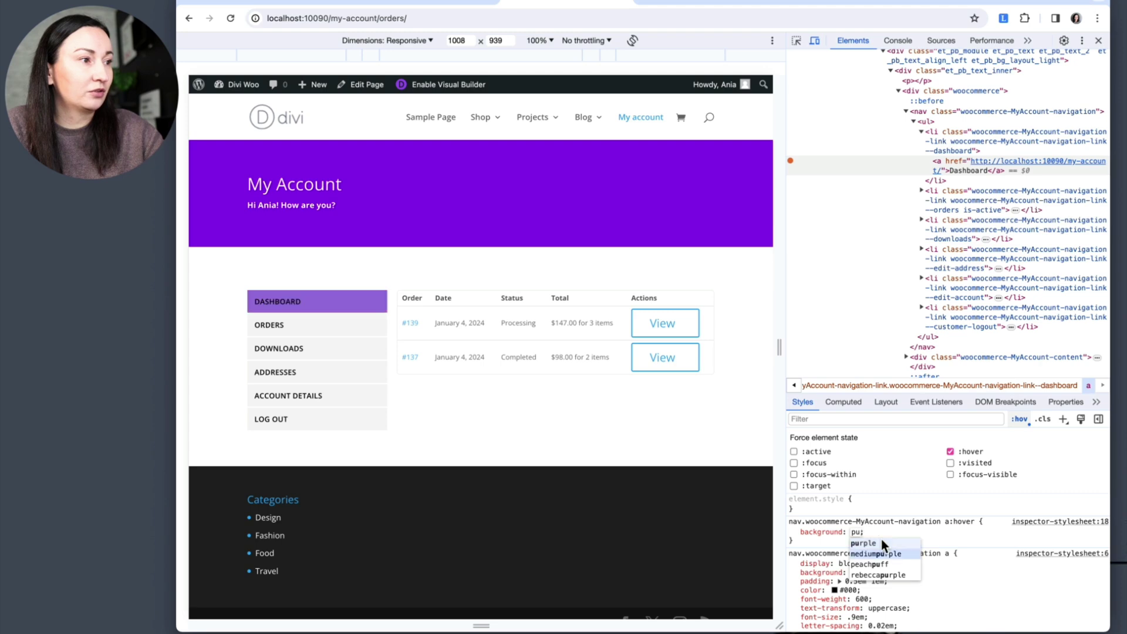
{"action": "key", "text": "Return"}
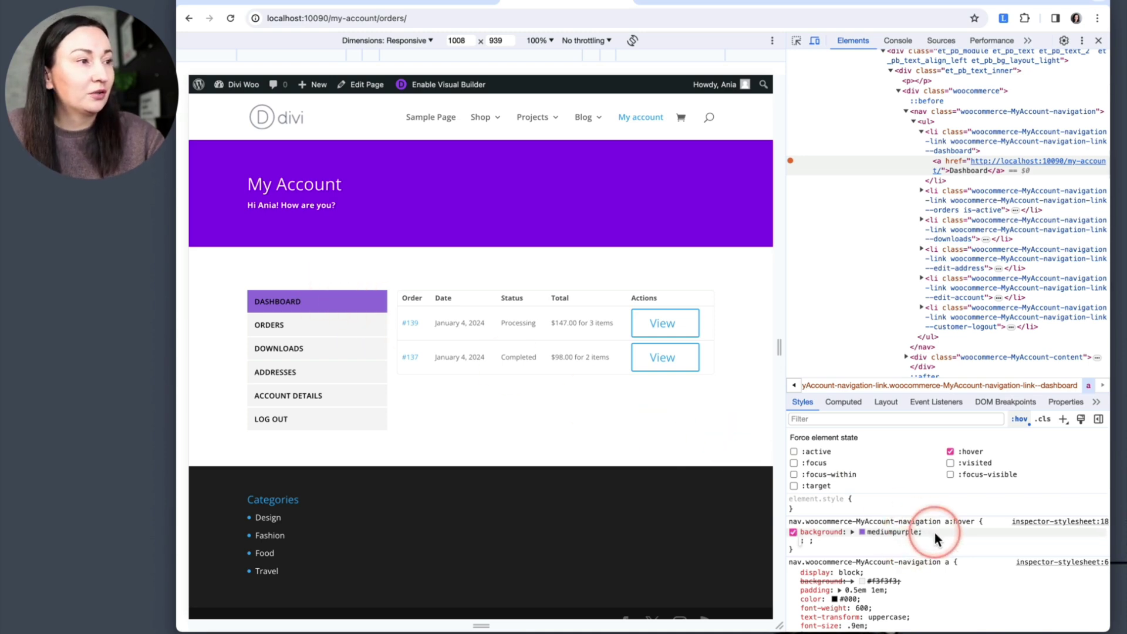
Step: Set the text color in the navigation links' a:hover rule to #fff
{"action": "type", "text": "color"}
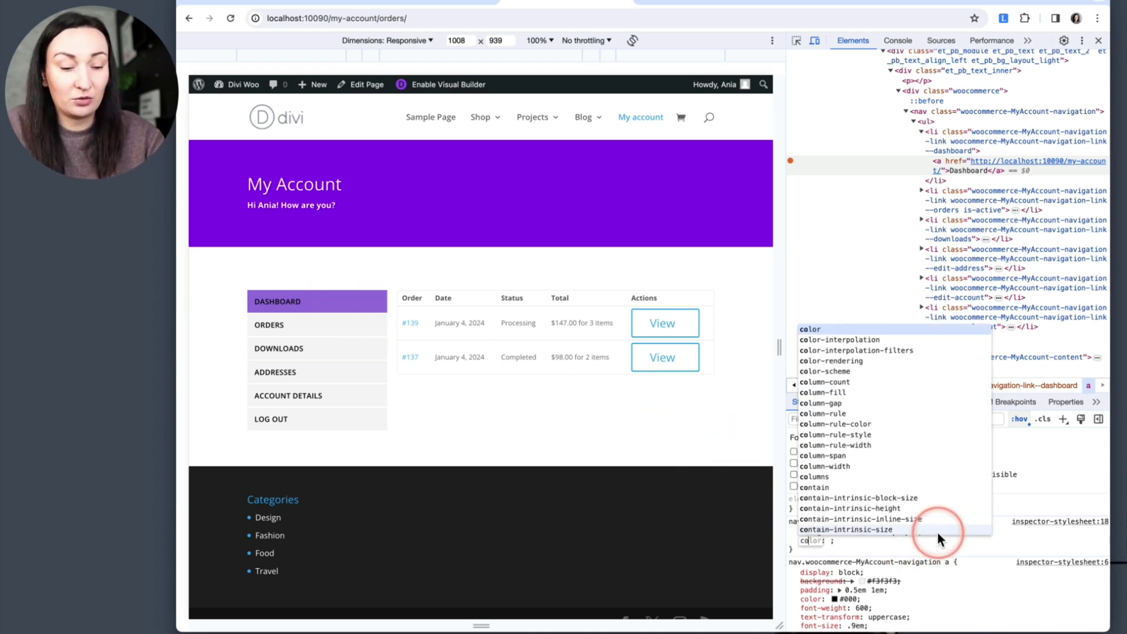
{"action": "key", "text": "Tab"}
{"action": "type", "text": "#fff"}
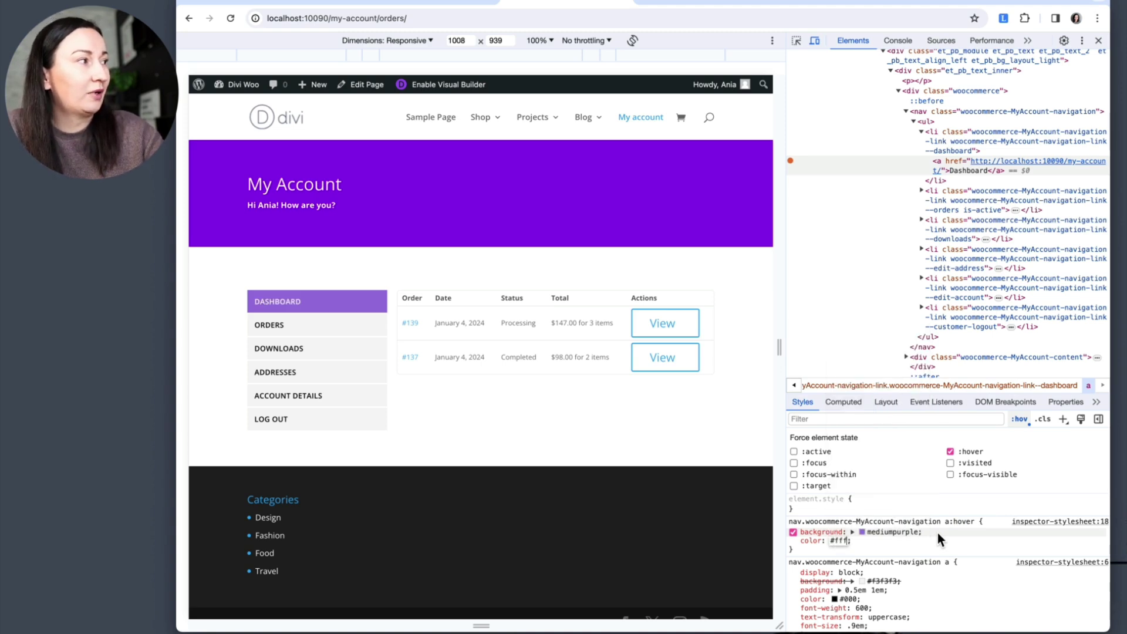
{"action": "key", "text": "Return"}
Step: Review the complete CSS in the inspector stylesheet, and return to the Dashboard link's styles with the element-state options hidden
{"action": "left_click", "coordinate": [1047, 527]}
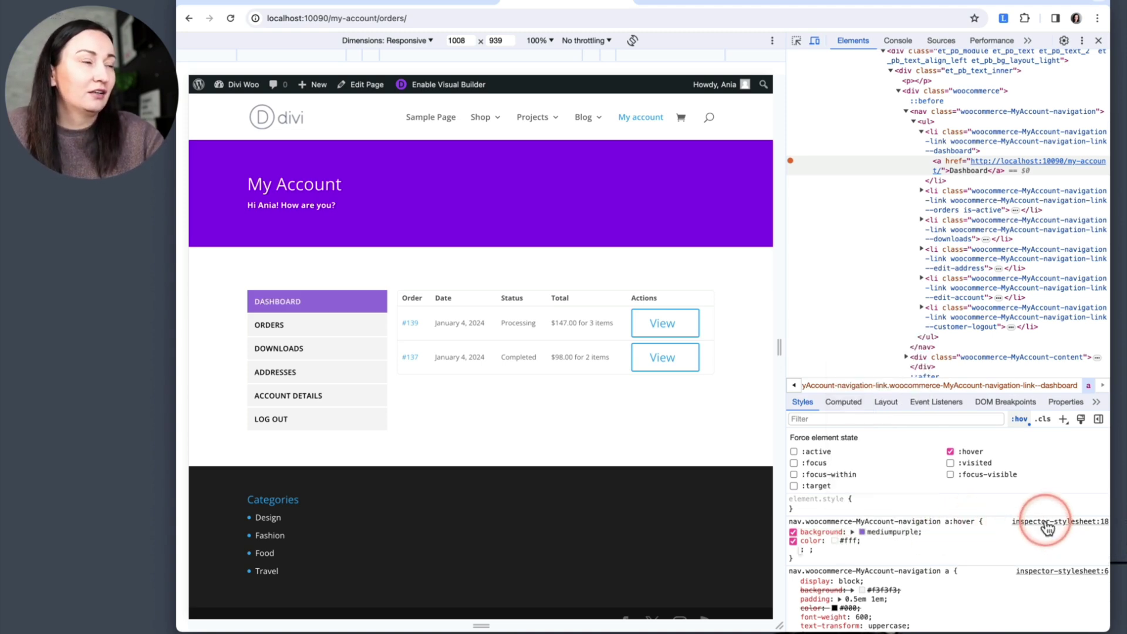
{"action": "key", "text": "super+a"}
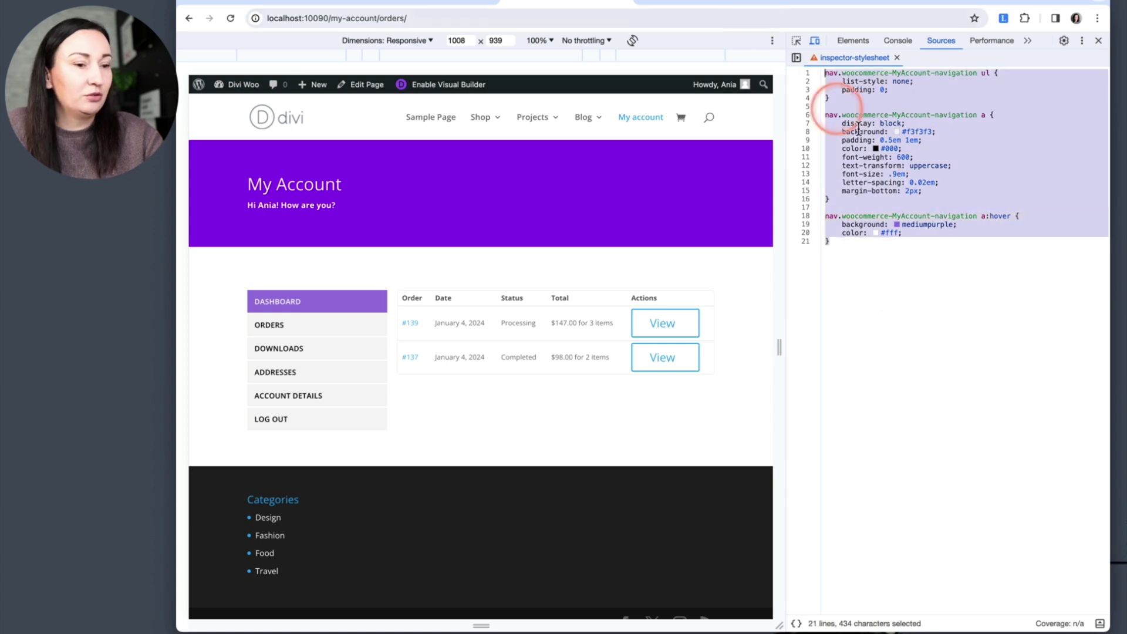
{"action": "left_click", "coordinate": [856, 46]}
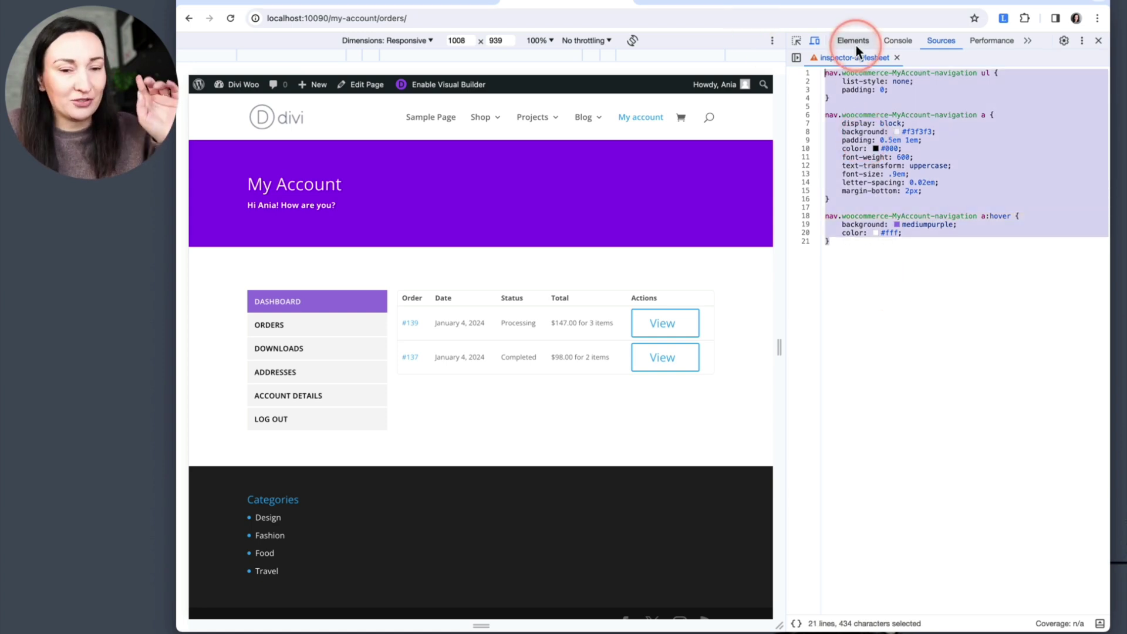
{"action": "left_click", "coordinate": [856, 44]}
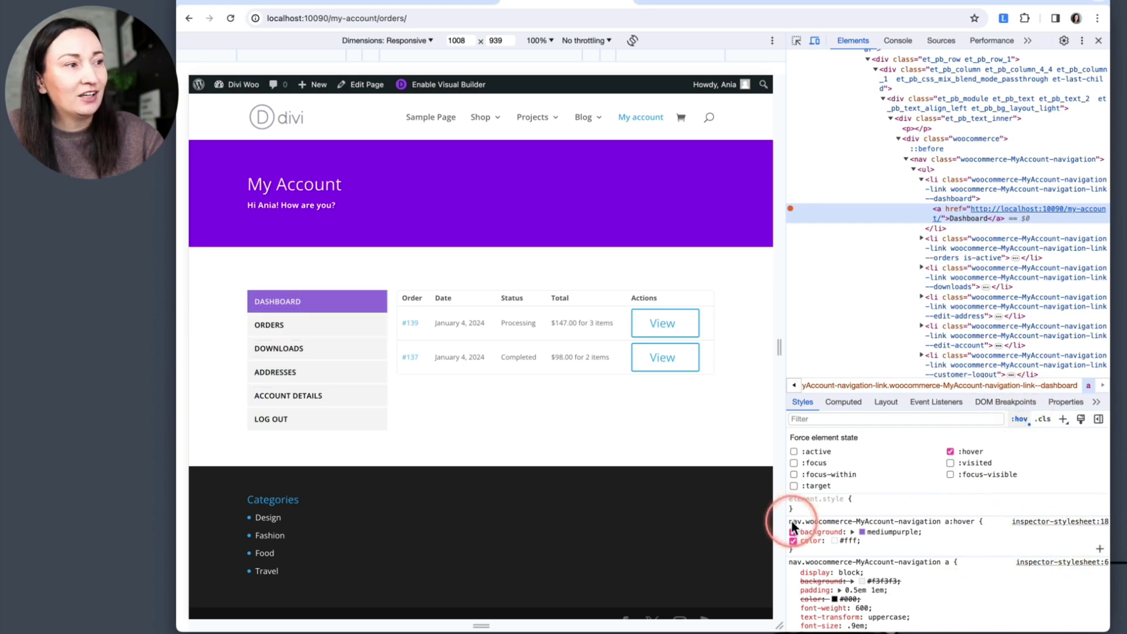
{"action": "left_click", "coordinate": [1014, 418]}
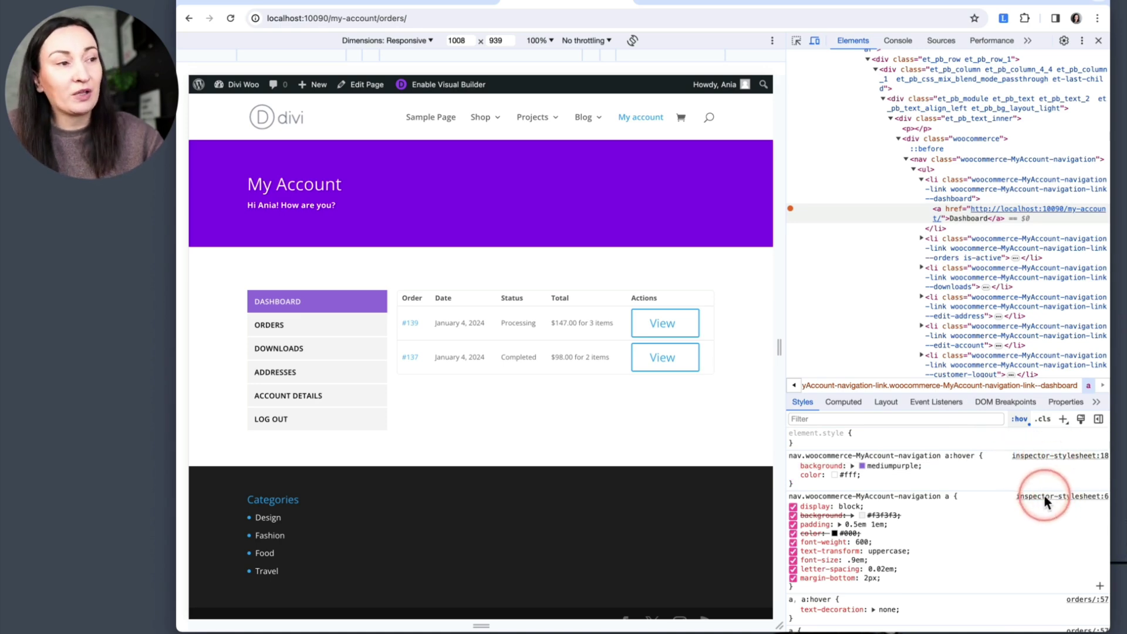
Step: Select all the CSS in the inspector stylesheet, and close the inspector to preview the navigation links' hover styling on the page
{"action": "left_click", "coordinate": [1051, 456]}
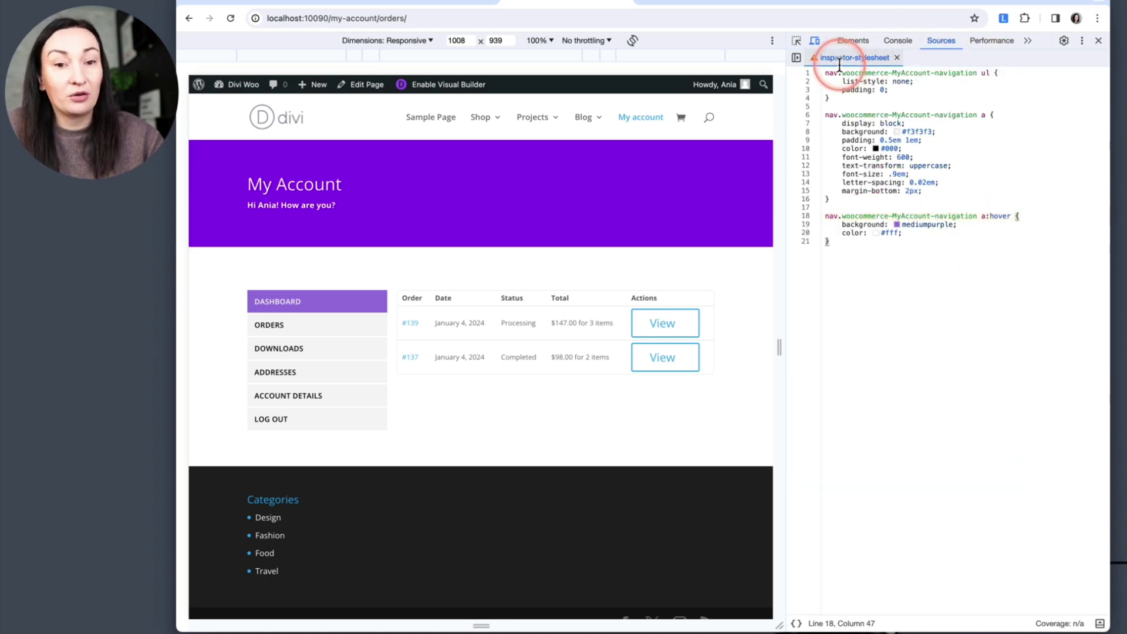
{"action": "left_click", "coordinate": [931, 327]}
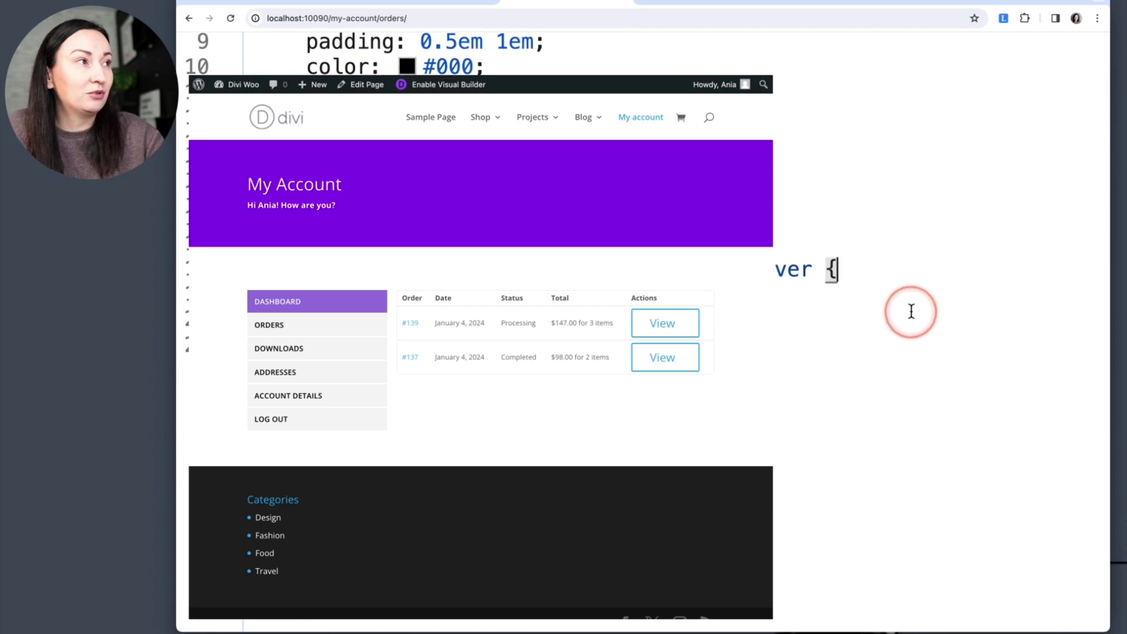
{"action": "key", "text": "super+a"}
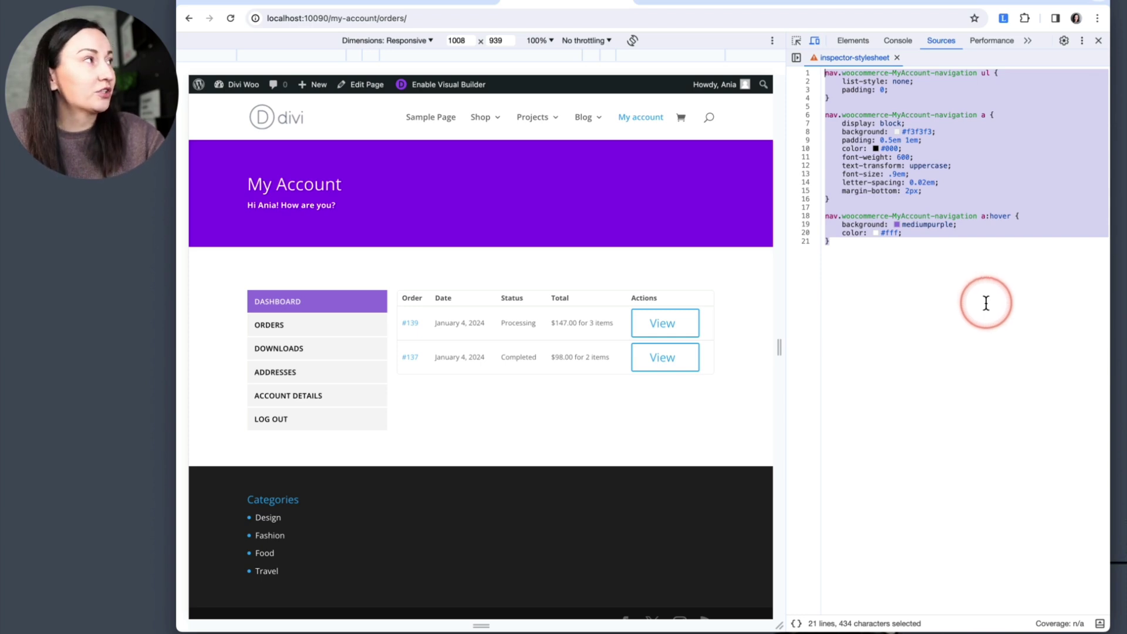
{"action": "left_click", "coordinate": [1099, 43]}
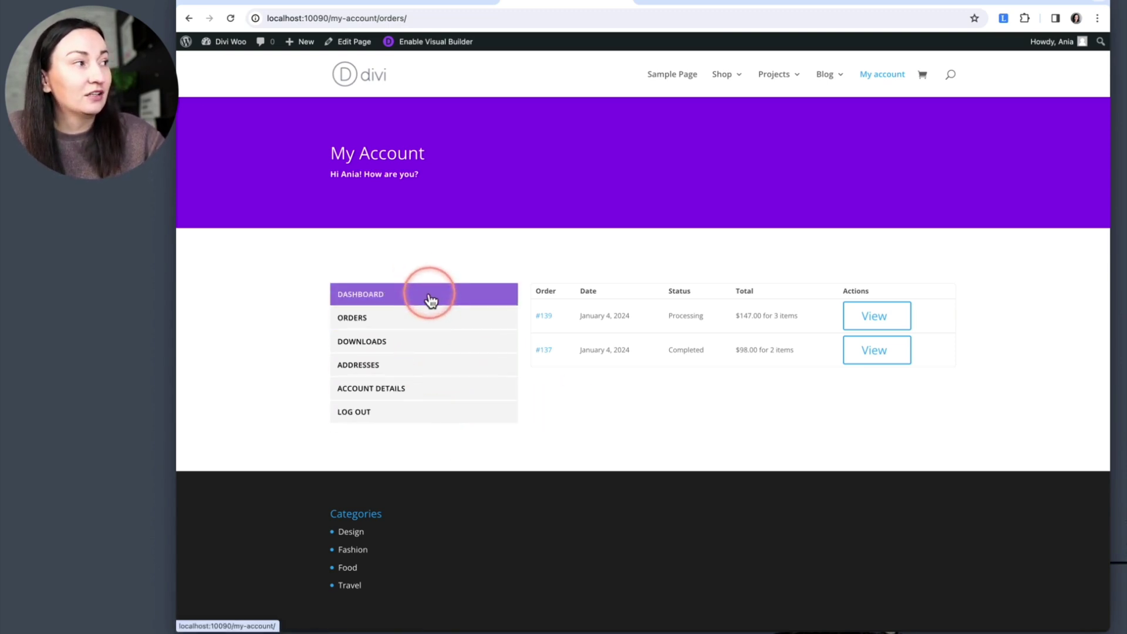
Step: Add transition: all .3s; to the nav.woocommerce-MyAccount-navigation a rule in the inspector stylesheet and save it
{"action": "right_click", "coordinate": [565, 393]}
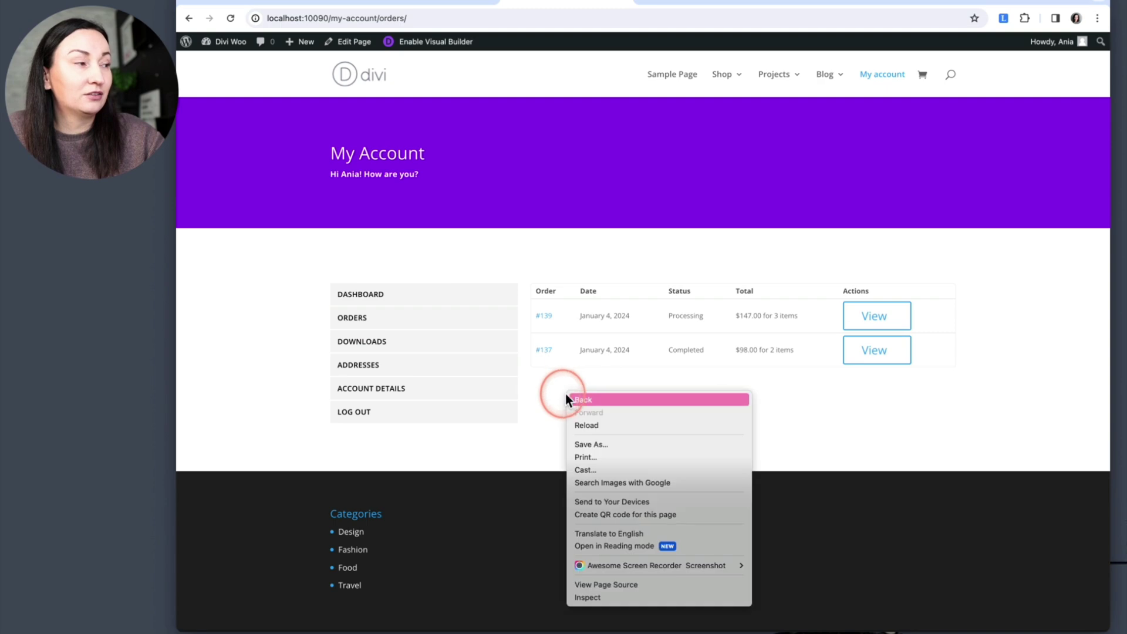
{"action": "left_click", "coordinate": [610, 594]}
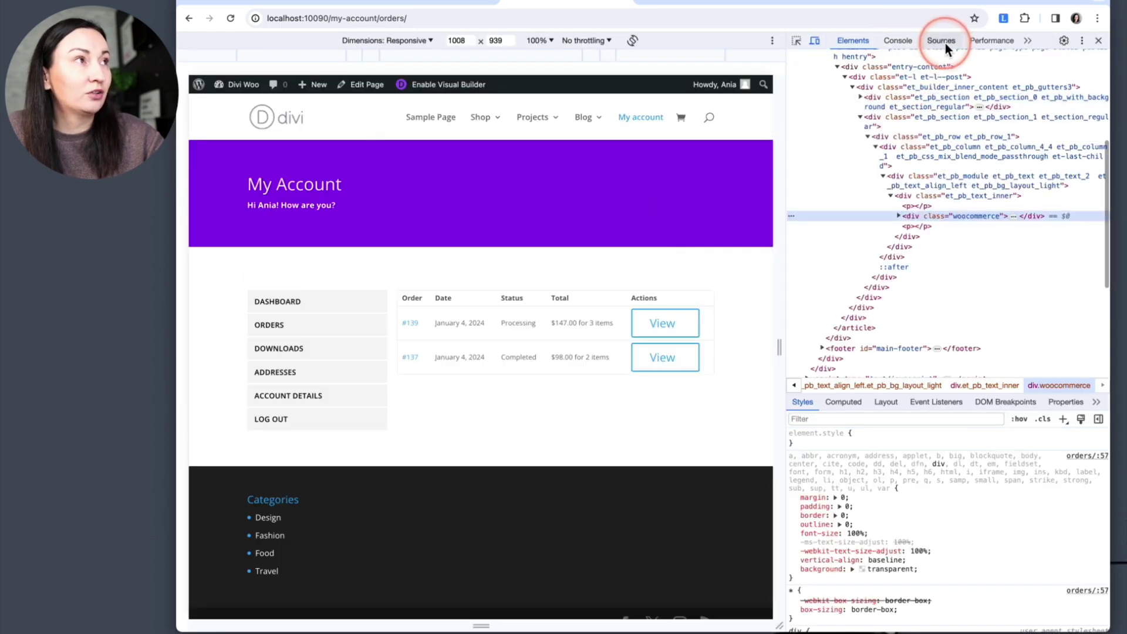
{"action": "left_click", "coordinate": [943, 41]}
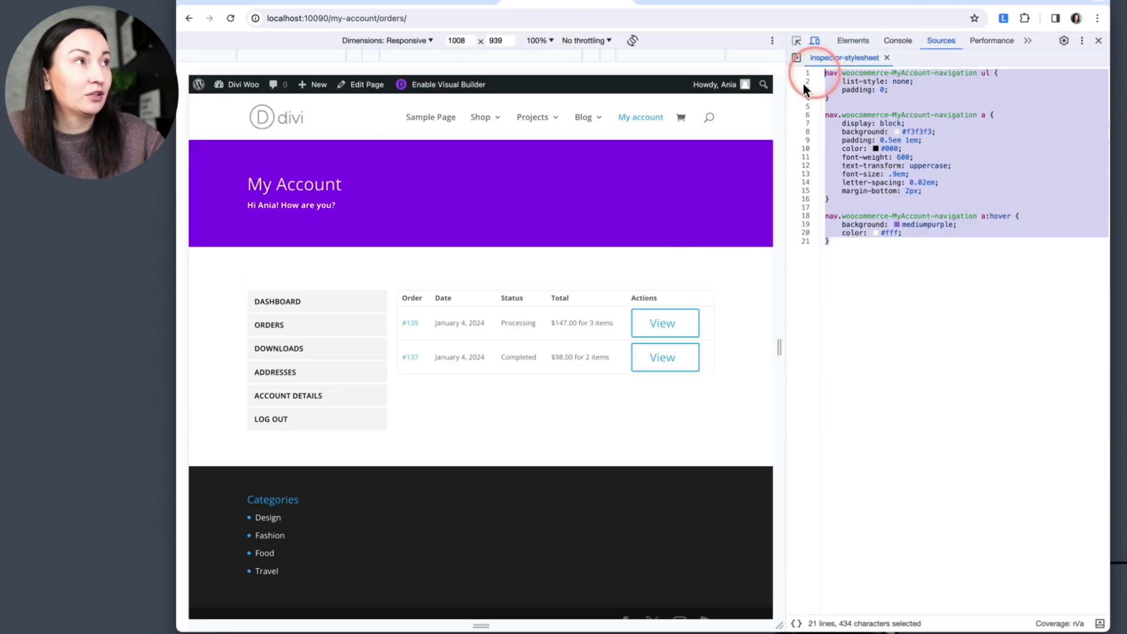
{"action": "left_click", "coordinate": [949, 188]}
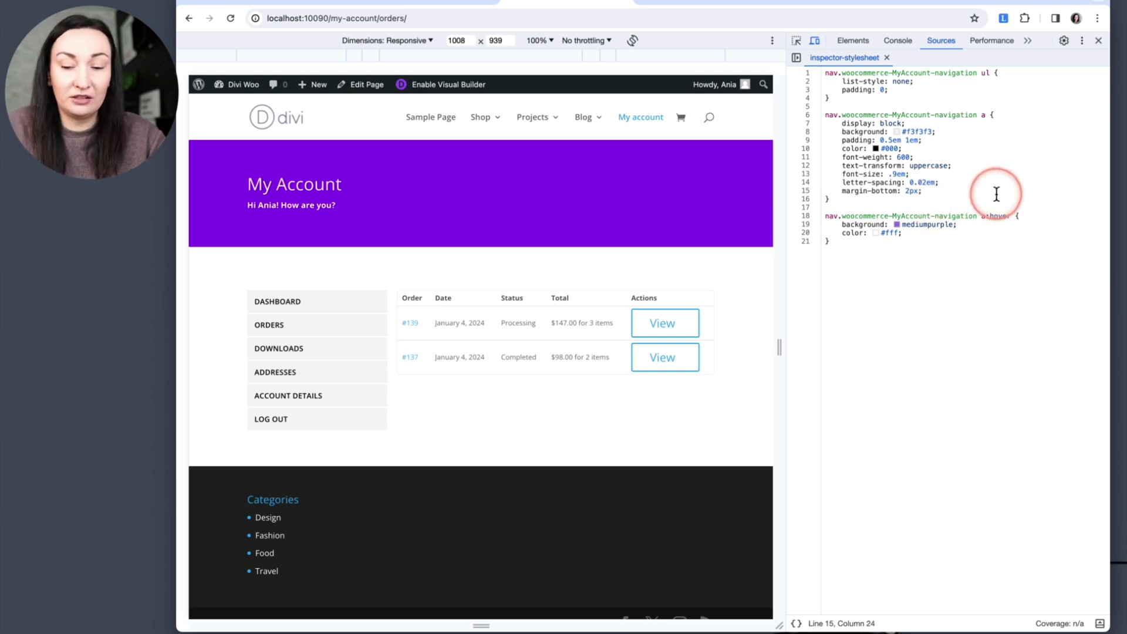
{"action": "key", "text": "Return"}
{"action": "type", "text": "transi"}
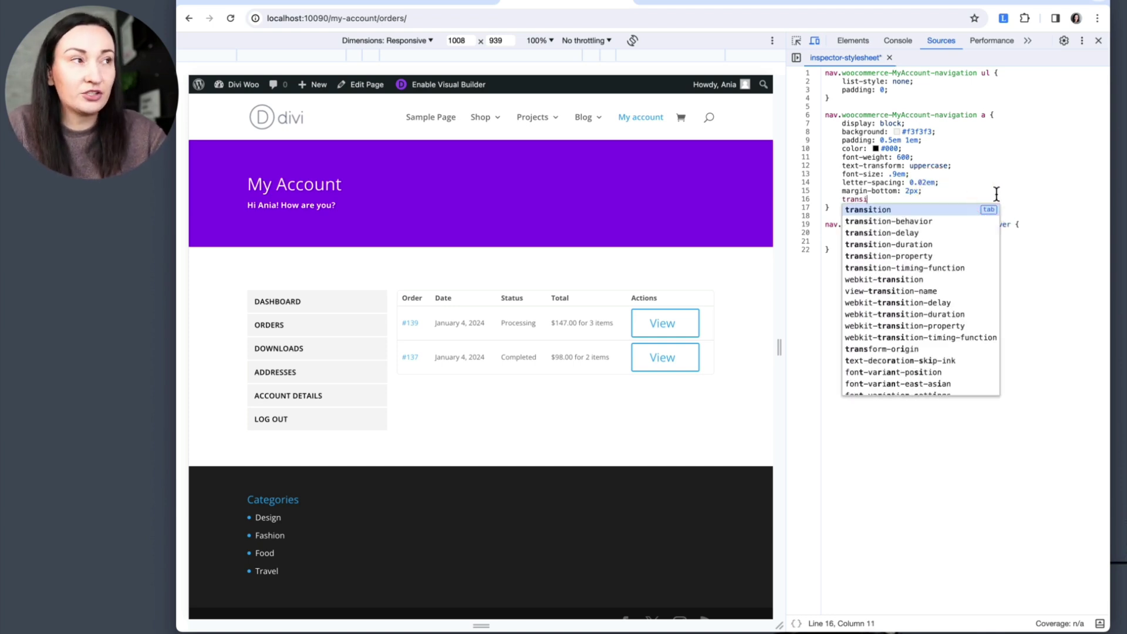
{"action": "key", "text": "Tab"}
{"action": "type", "text": ":"}
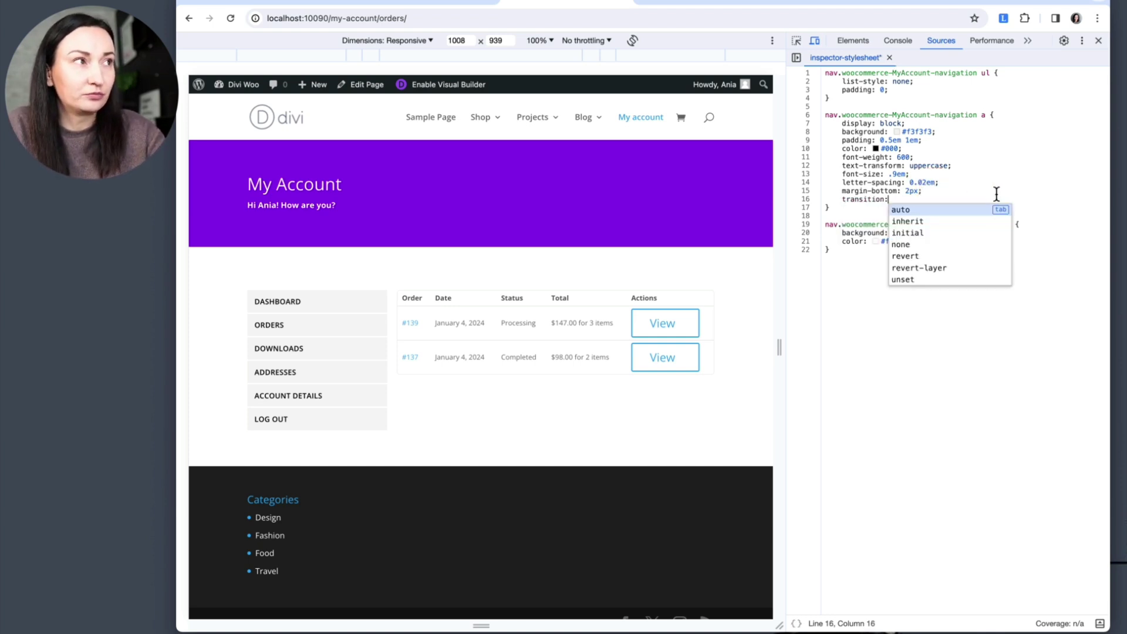
{"action": "type", "text": " all .3s"}
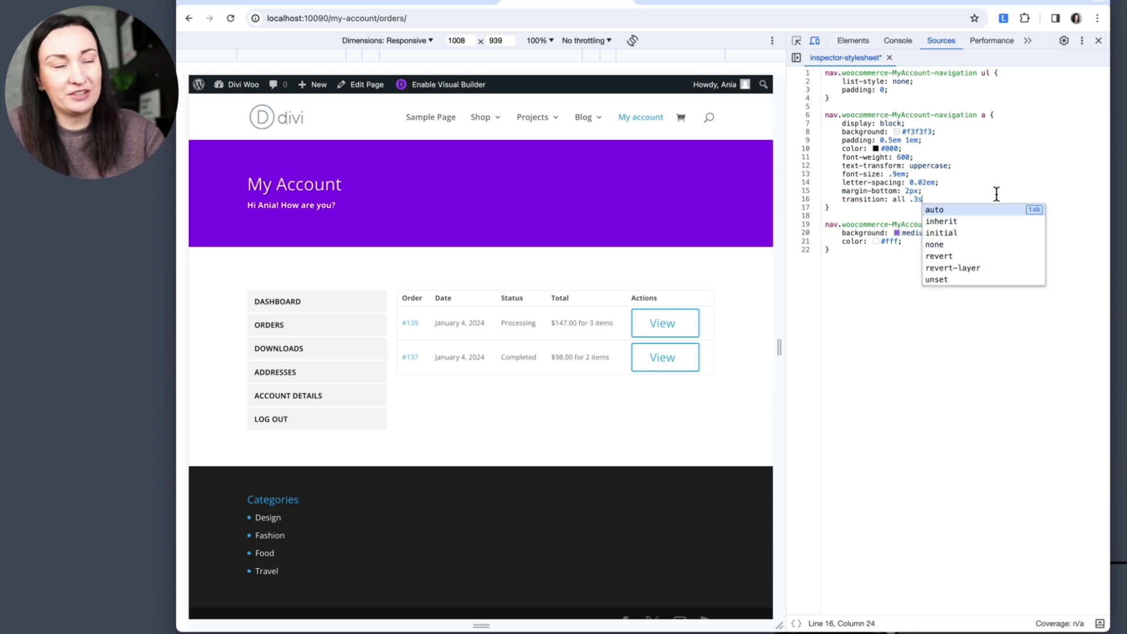
{"action": "type", "text": ";"}
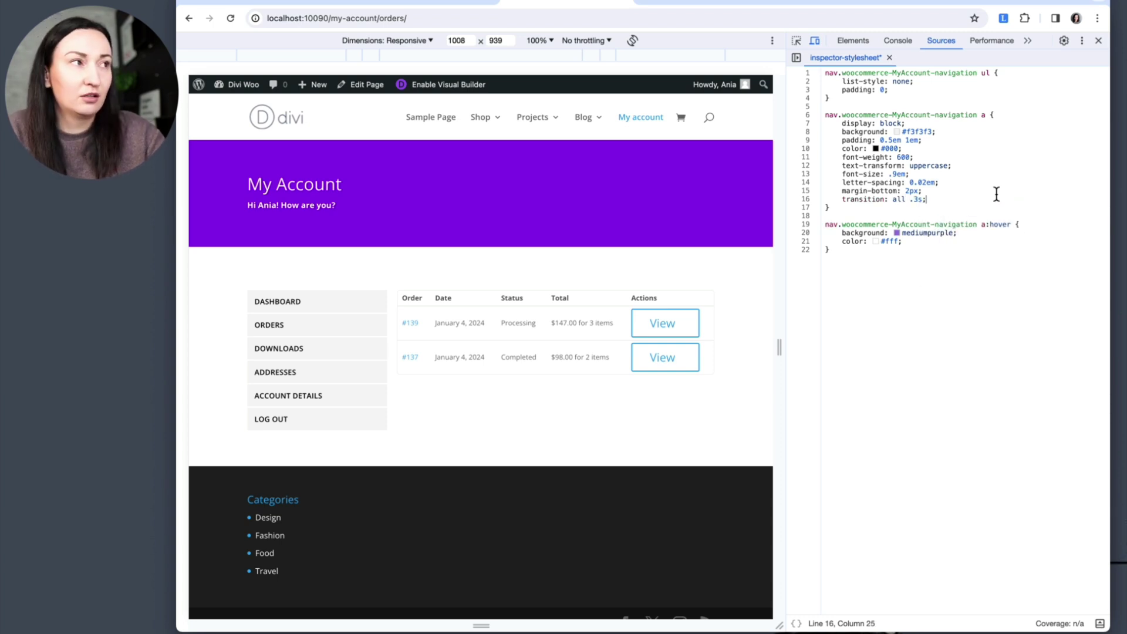
{"action": "left_click", "coordinate": [997, 194]}
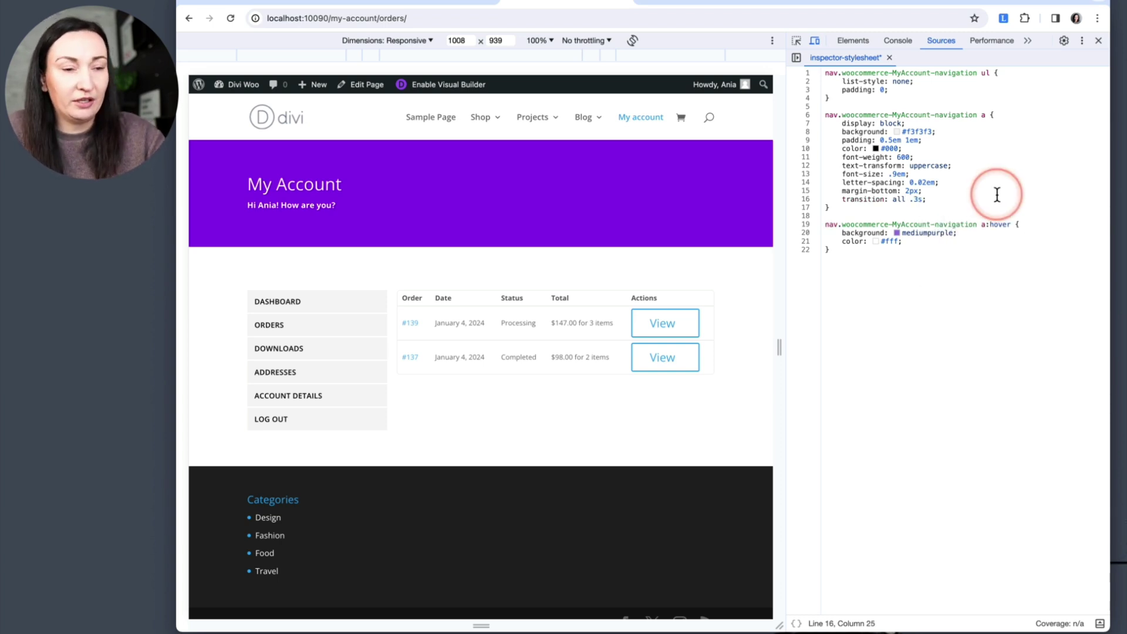
{"action": "key", "text": "super+s"}
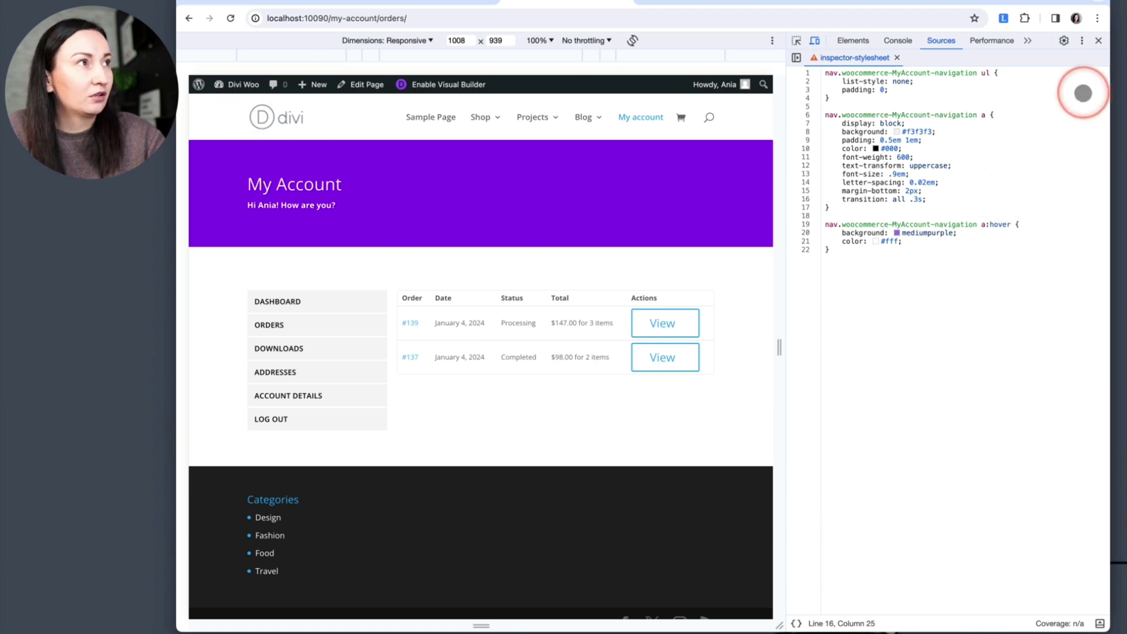
Step: Select the whole updated inspector stylesheet, and close the inspector to preview the links' hover transition
{"action": "scroll", "coordinate": [1014, 184], "scroll_direction": "down", "scroll_amount": 1}
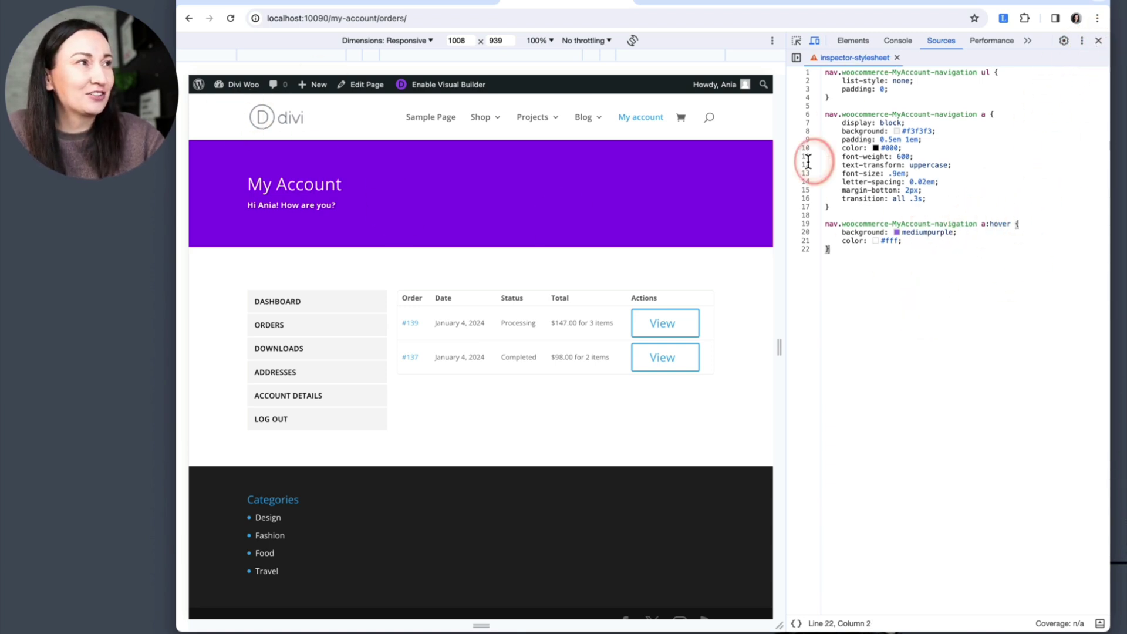
{"action": "key", "text": "super+a"}
{"action": "left_click", "coordinate": [1098, 40]}
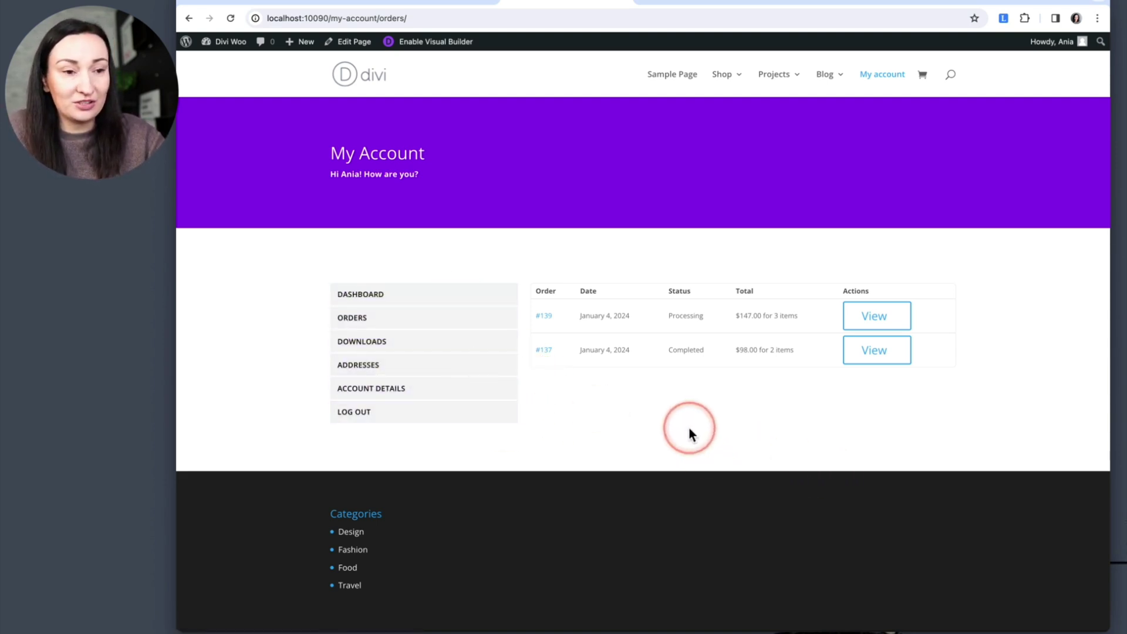
Step: Reopen the inspector and inspect the Orders link in the account navigation
{"action": "right_click", "coordinate": [640, 411]}
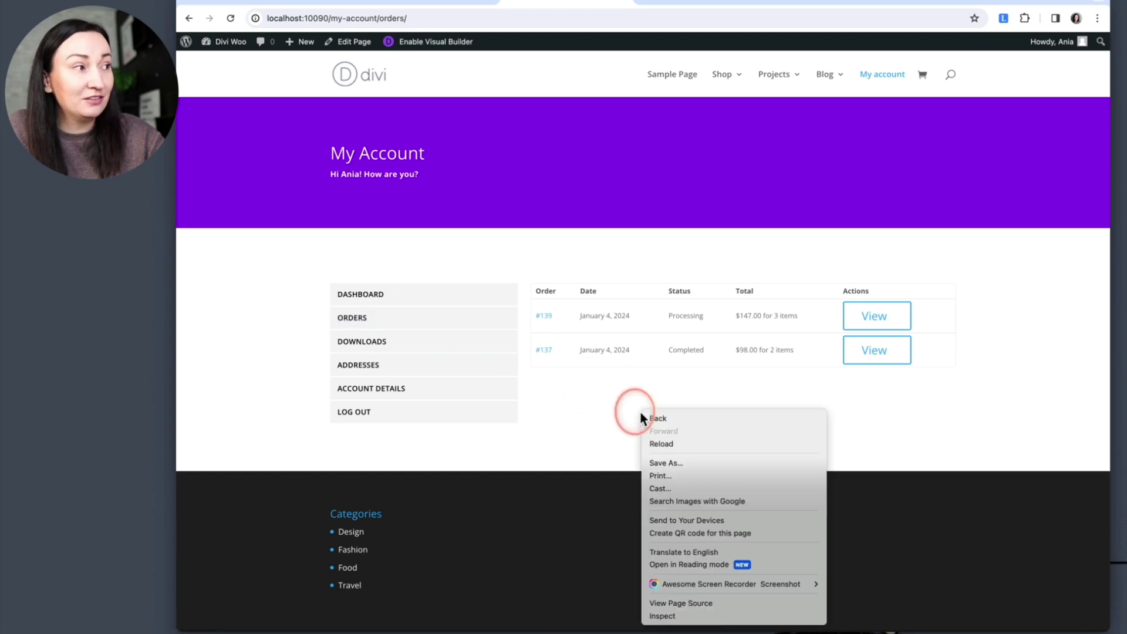
{"action": "left_click", "coordinate": [711, 617]}
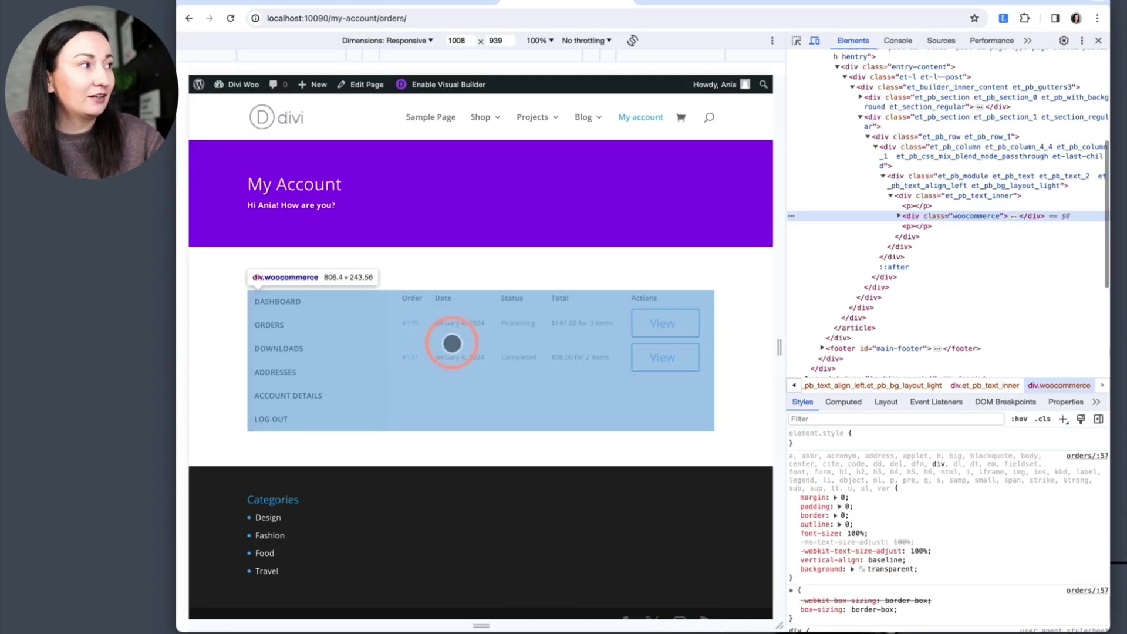
{"action": "left_click", "coordinate": [796, 41]}
{"action": "left_click", "coordinate": [357, 322]}
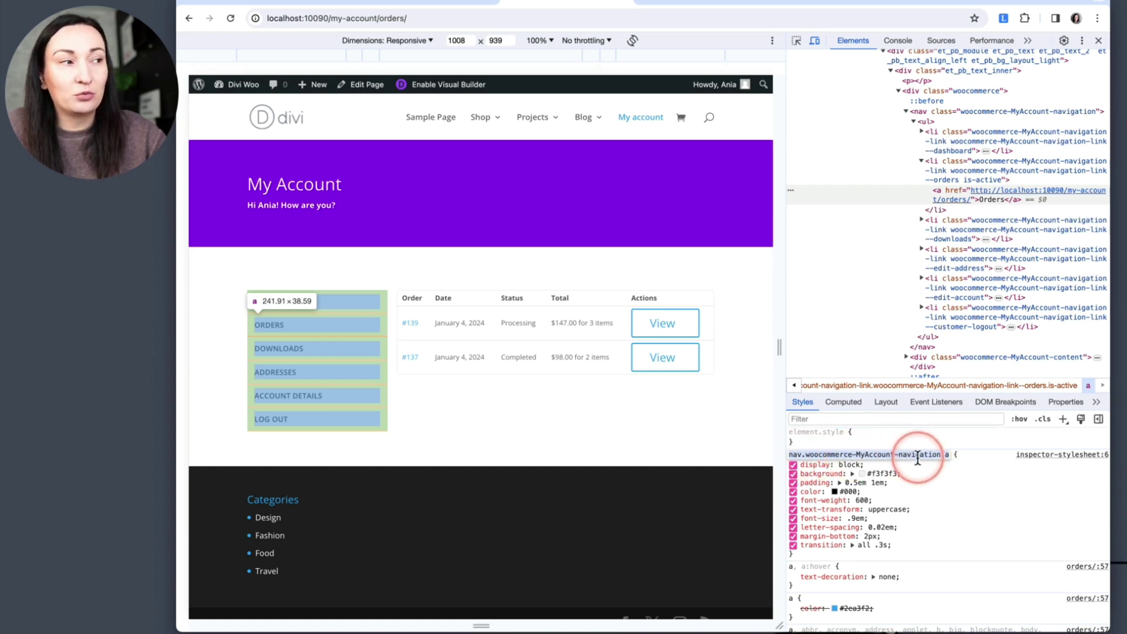
Step: Add a new style rule with the selector nav.woocommerce-MyAccount-navigation a.is-active
{"action": "left_click", "coordinate": [1064, 419]}
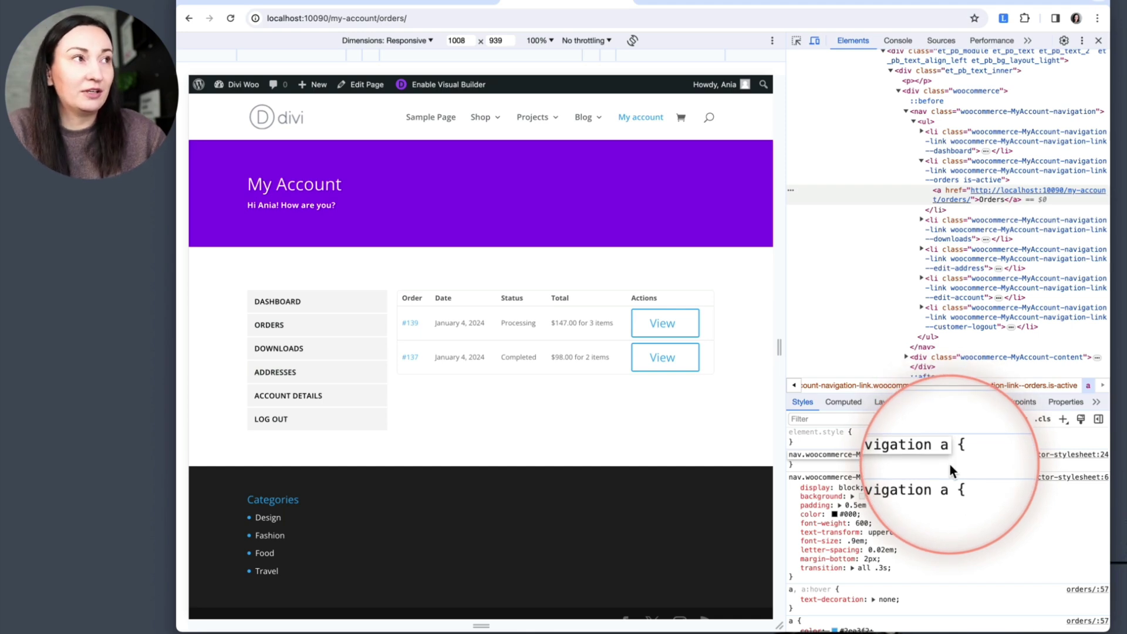
{"action": "type", "text": ".is"}
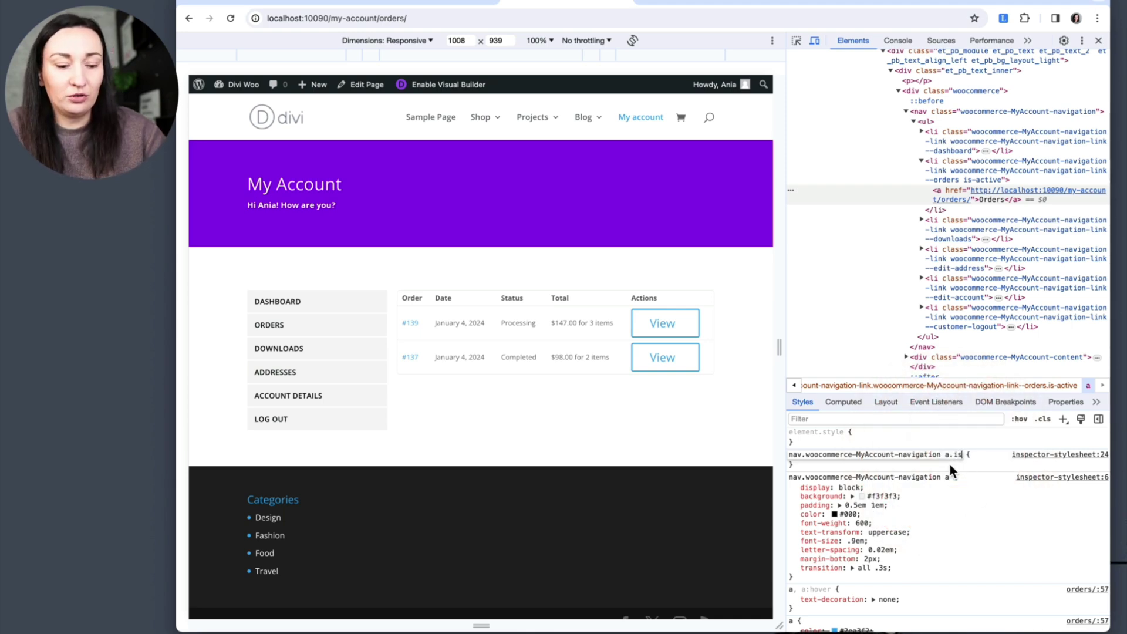
{"action": "type", "text": "-active"}
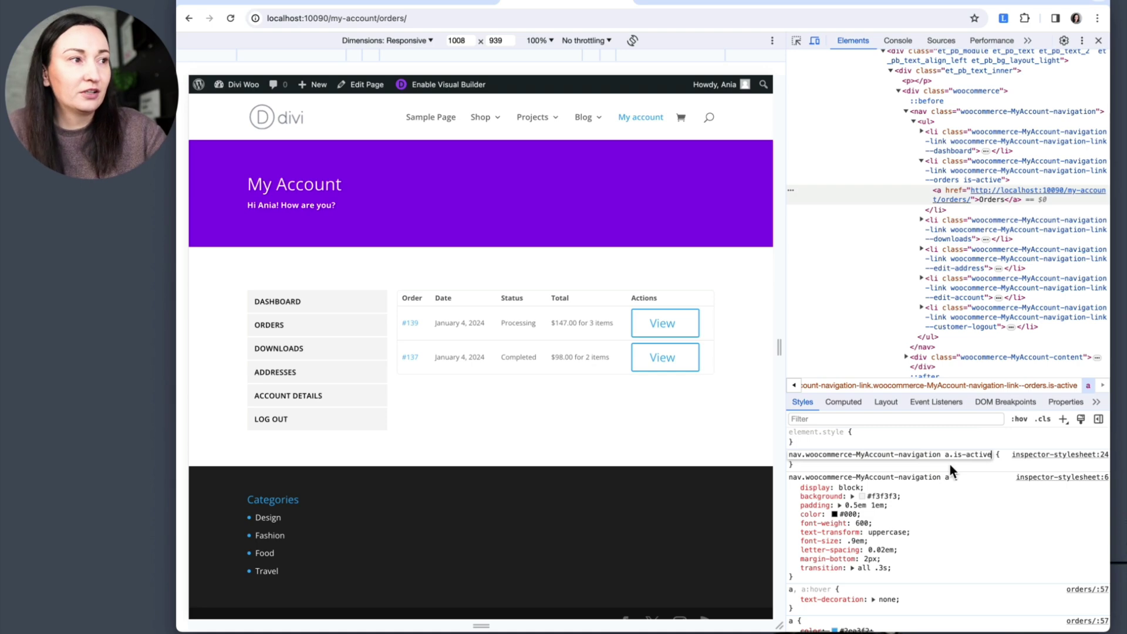
{"action": "left_click", "coordinate": [1001, 458]}
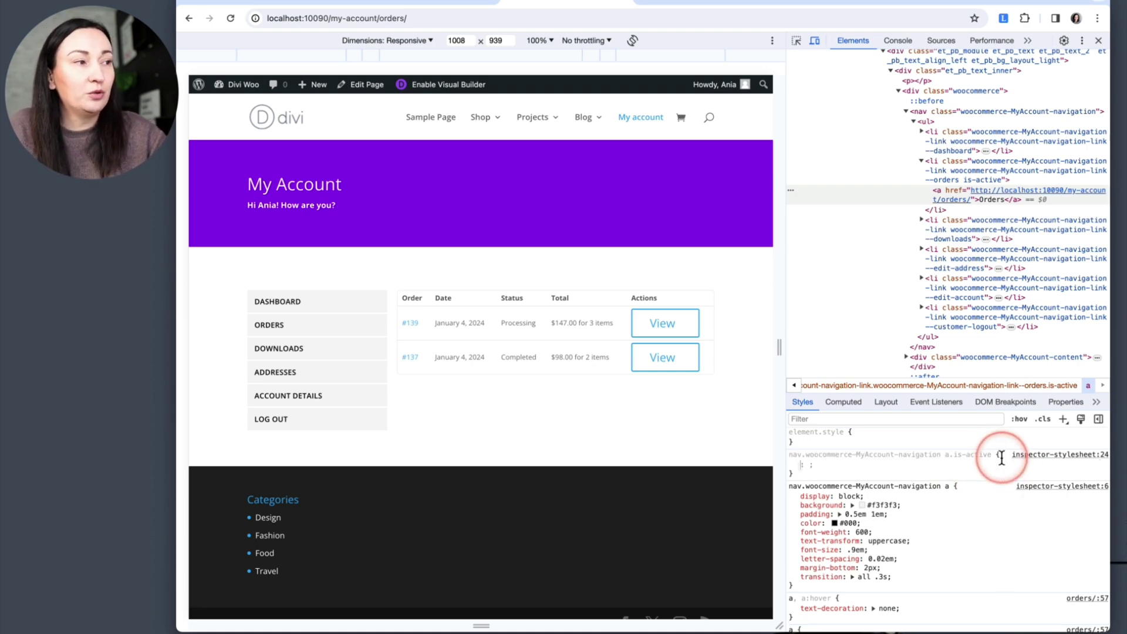
Step: Set the text color to #fff and the background to #000 in the a.is-active rule
{"action": "type", "text": "color"}
{"action": "key", "text": "Tab"}
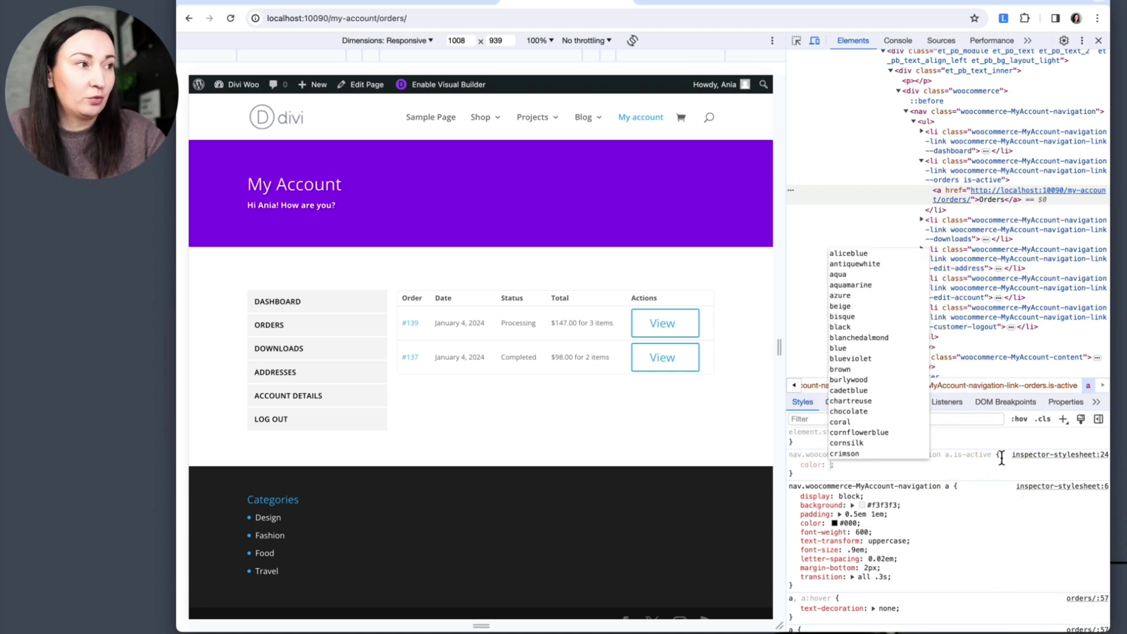
{"action": "type", "text": "#fff"}
{"action": "key", "text": "Return"}
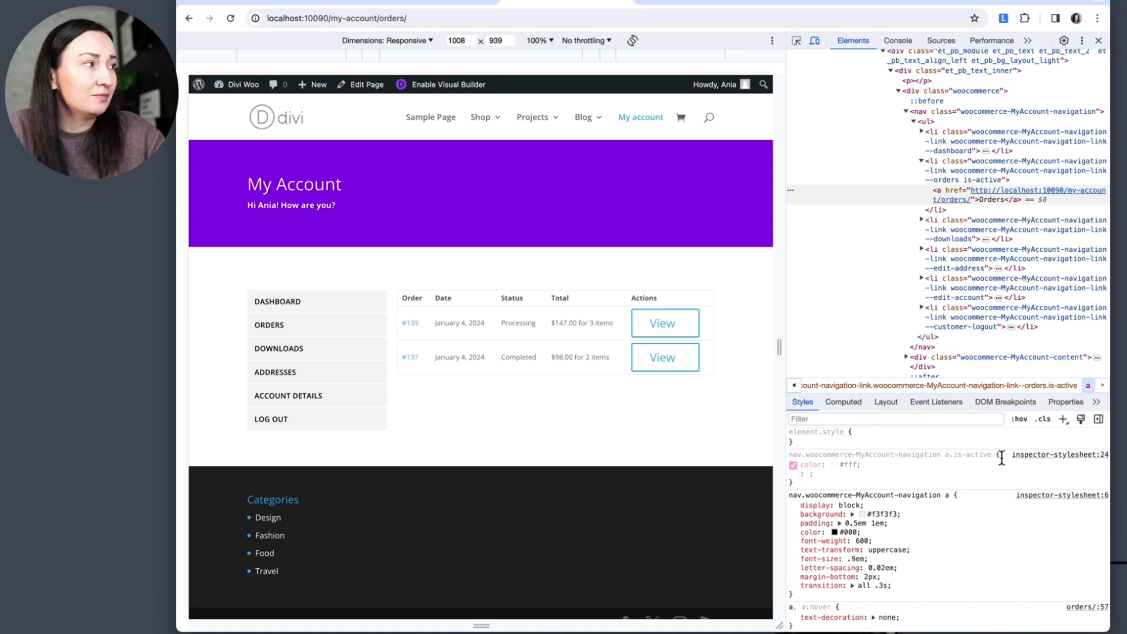
{"action": "type", "text": "background"}
{"action": "key", "text": "Tab"}
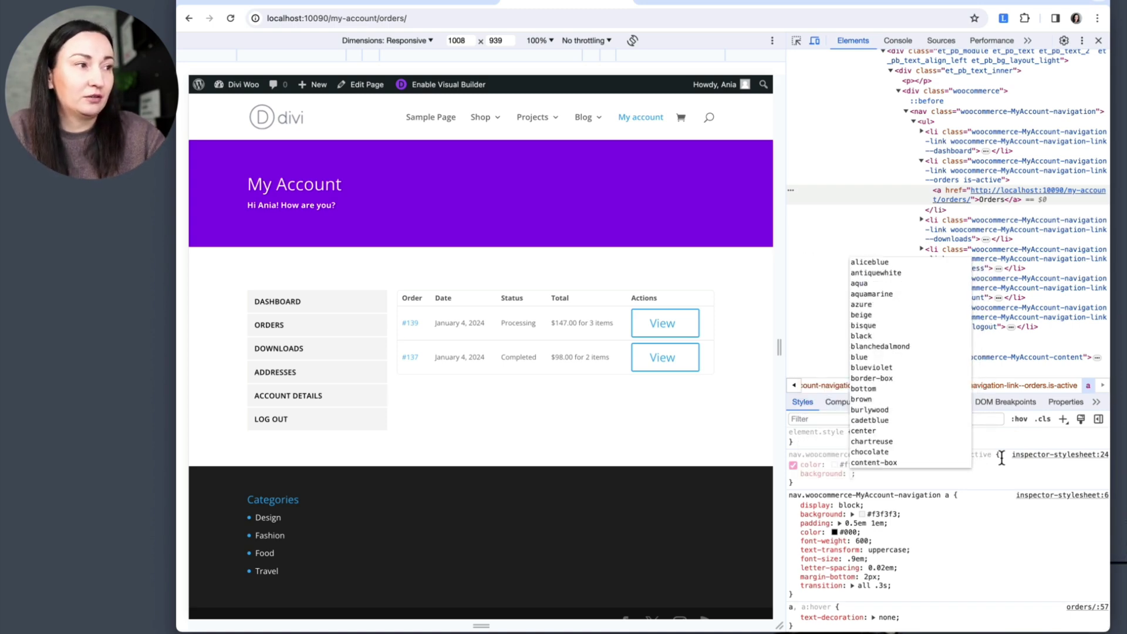
{"action": "type", "text": "#000"}
{"action": "left_click", "coordinate": [1065, 461]}
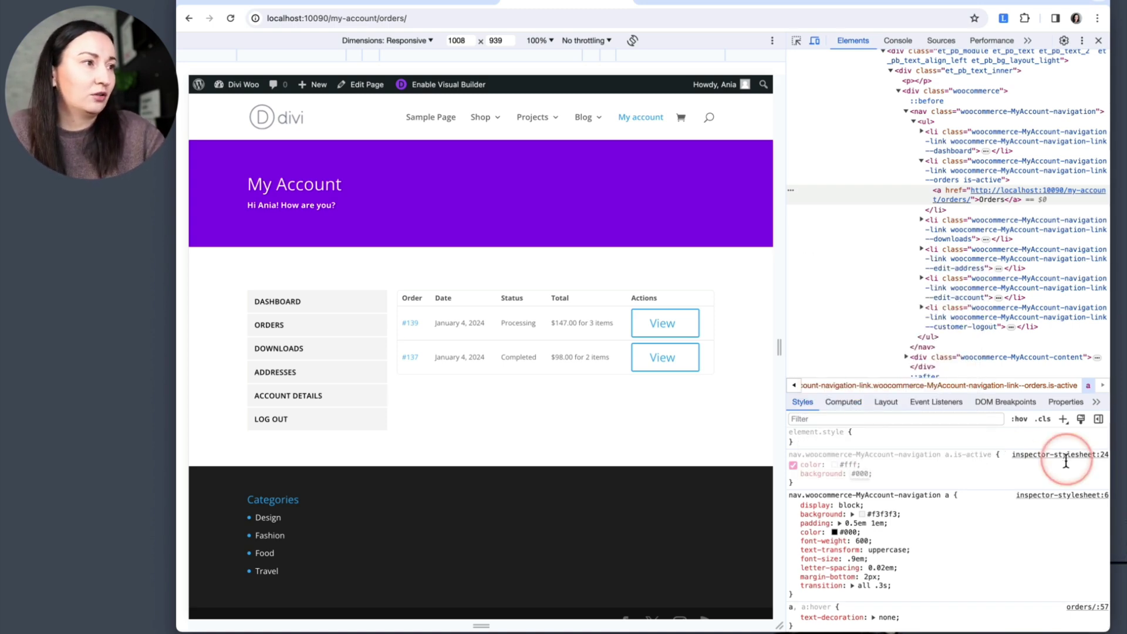
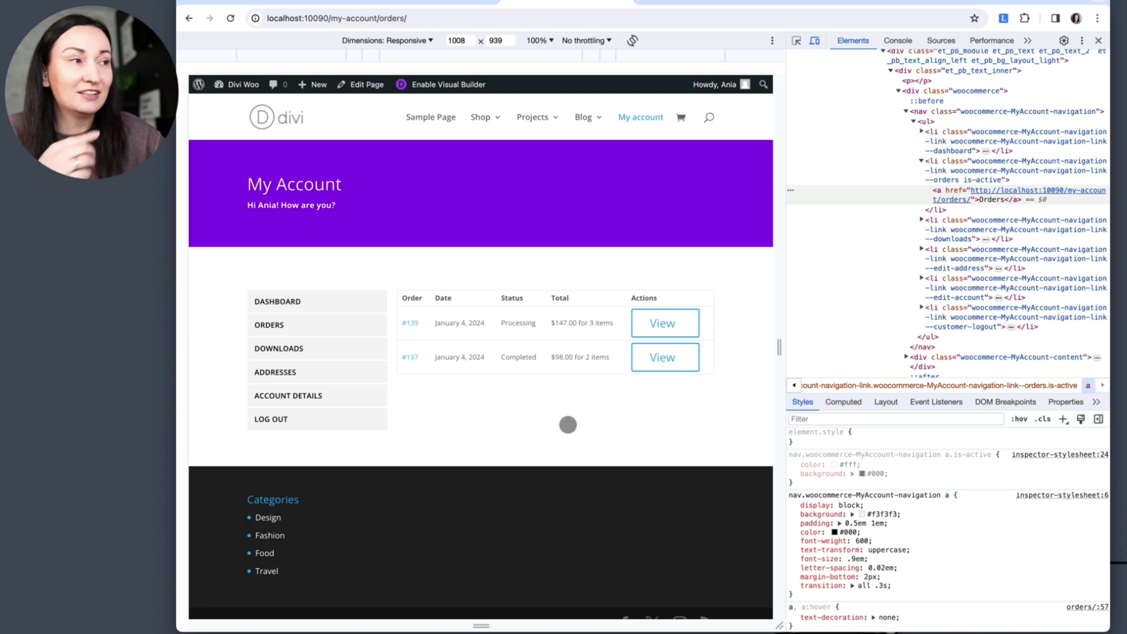
Step: Change the active-state rule's selector to nav.woocommerce-MyAccount-navigation li.is-active a
{"action": "left_click", "coordinate": [938, 439]}
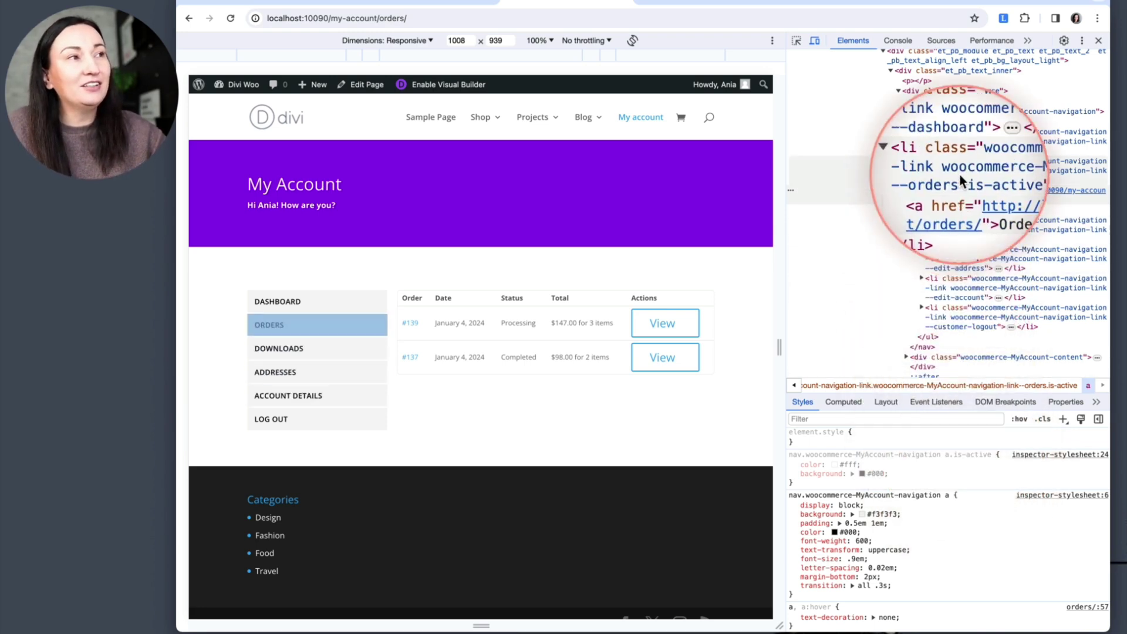
{"action": "scroll", "coordinate": [957, 172], "scroll_direction": "up", "scroll_amount": 1}
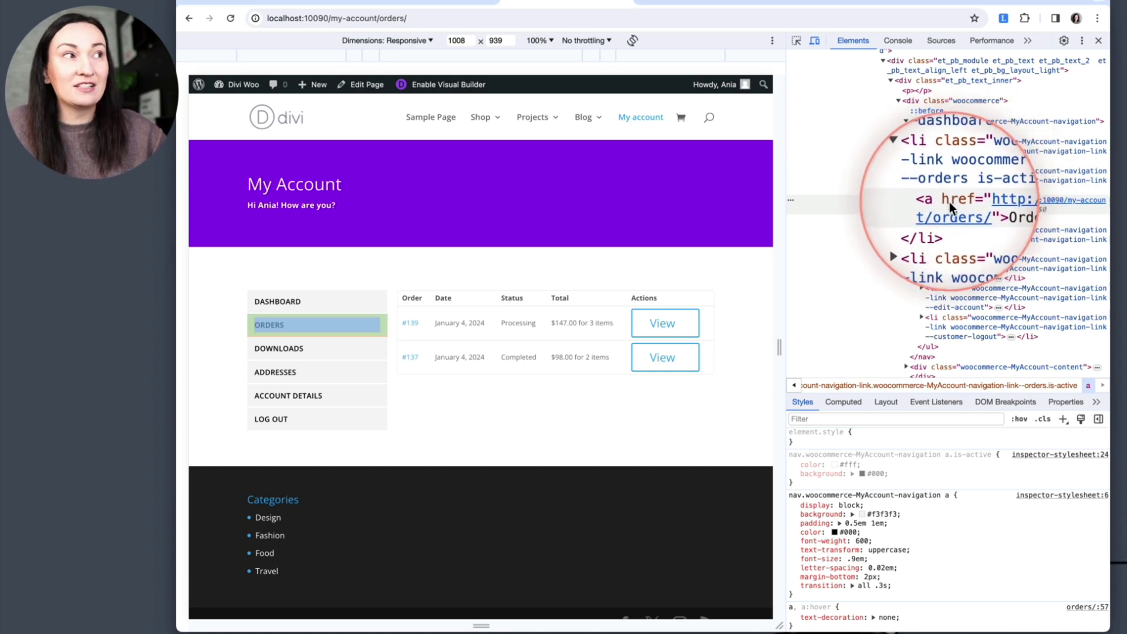
{"action": "scroll", "coordinate": [949, 203], "scroll_direction": "down", "scroll_amount": 1}
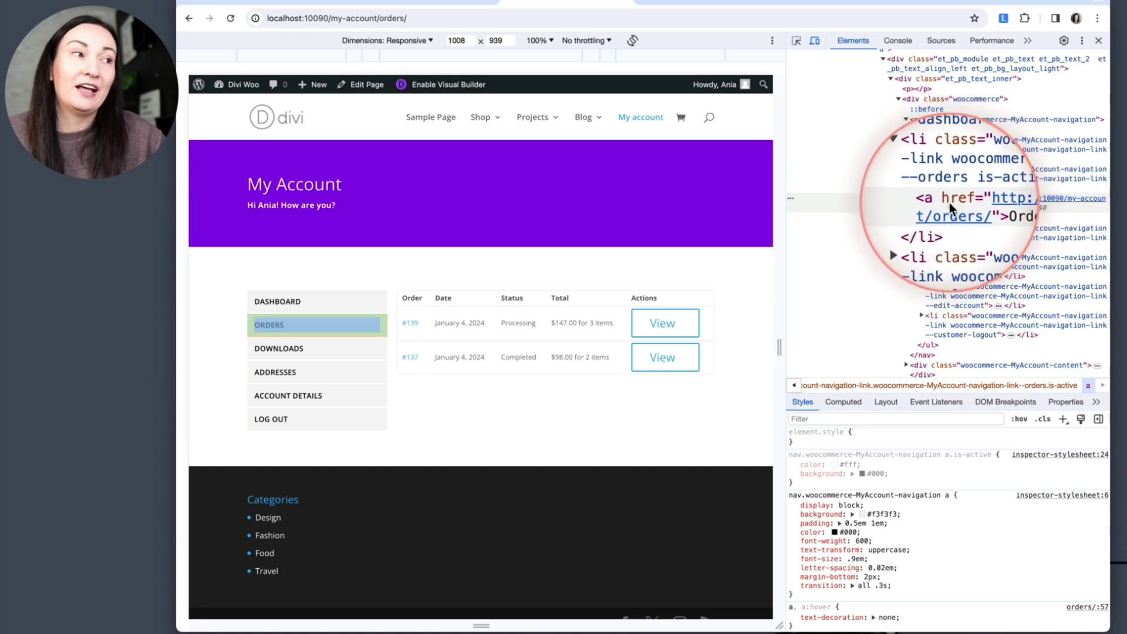
{"action": "left_click", "coordinate": [947, 455]}
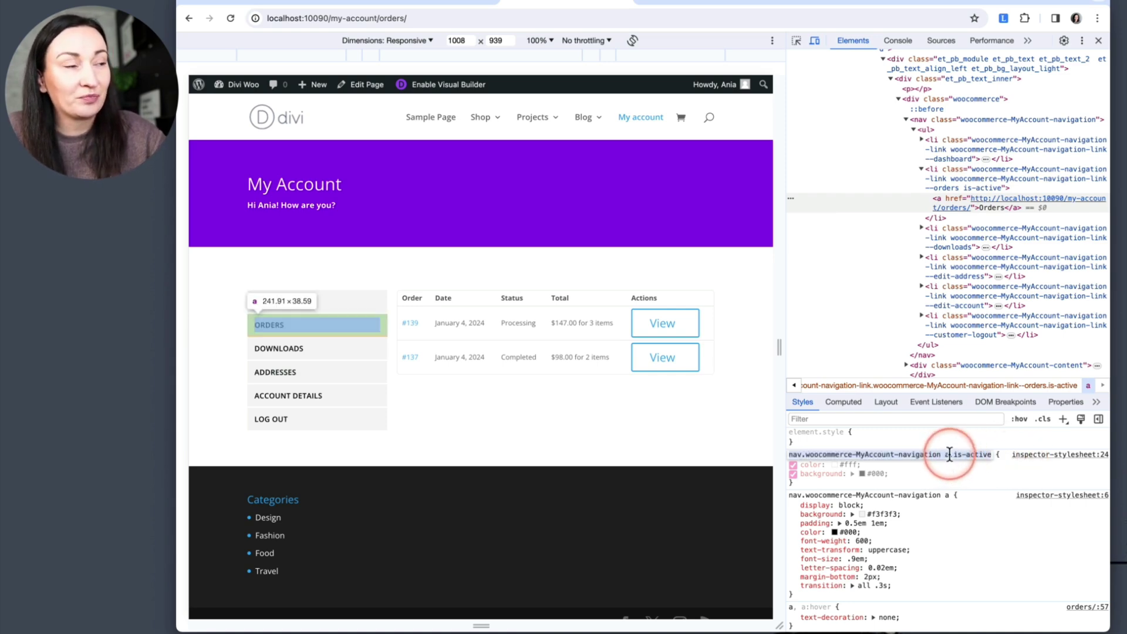
{"action": "left_click", "coordinate": [948, 458]}
{"action": "key", "text": "BackSpace"}
{"action": "type", "text": "li"}
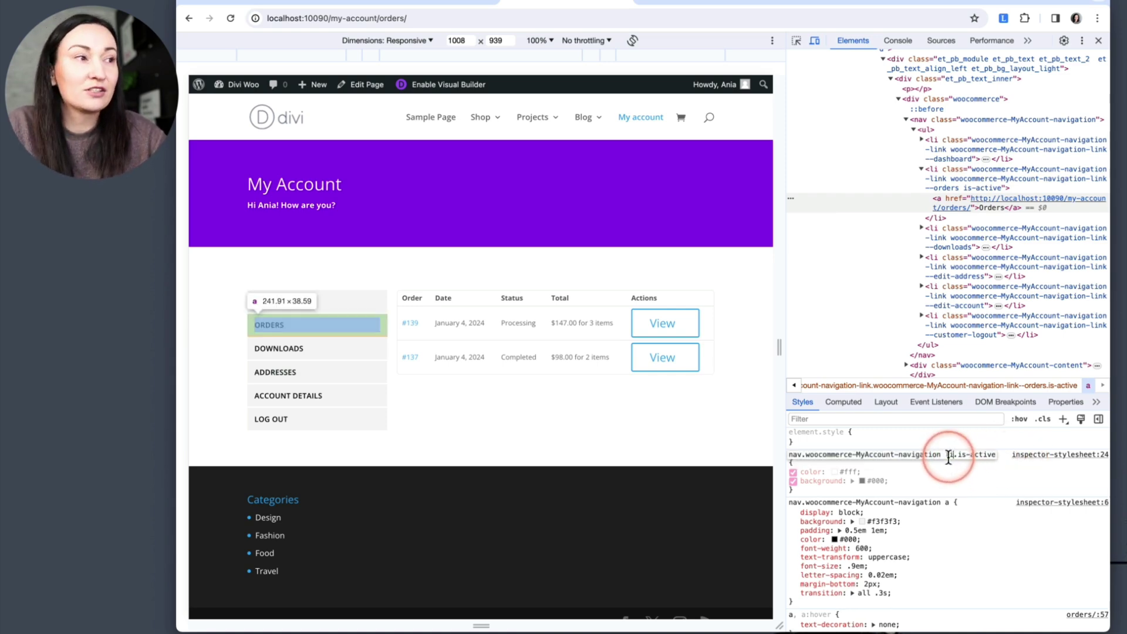
{"action": "left_click", "coordinate": [967, 462]}
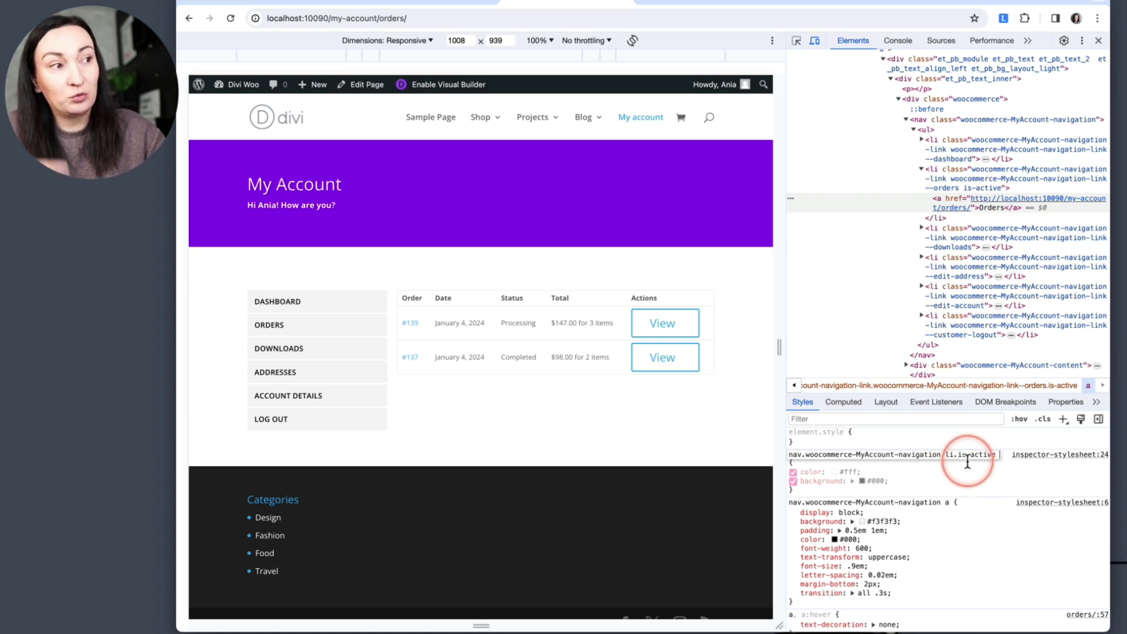
{"action": "type", "text": "a"}
{"action": "key", "text": "Return"}
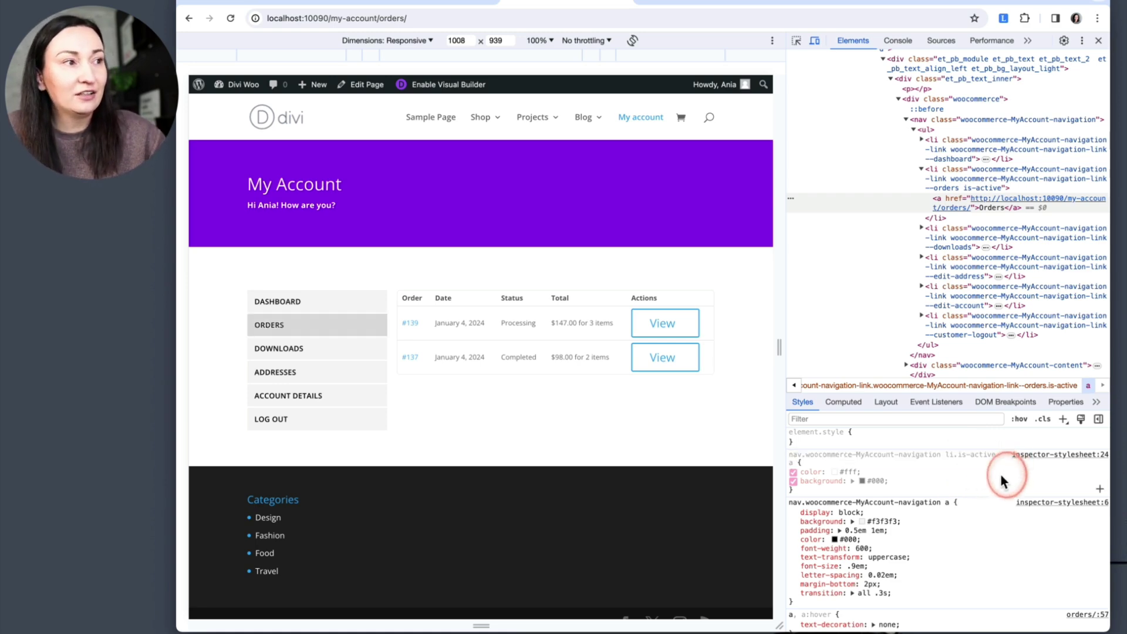
Step: Widen the inspector and set the li.is-active a rule's background color to #3c3c3c
{"action": "left_click_drag", "start_coordinate": [786, 449], "coordinate": [755, 449]}
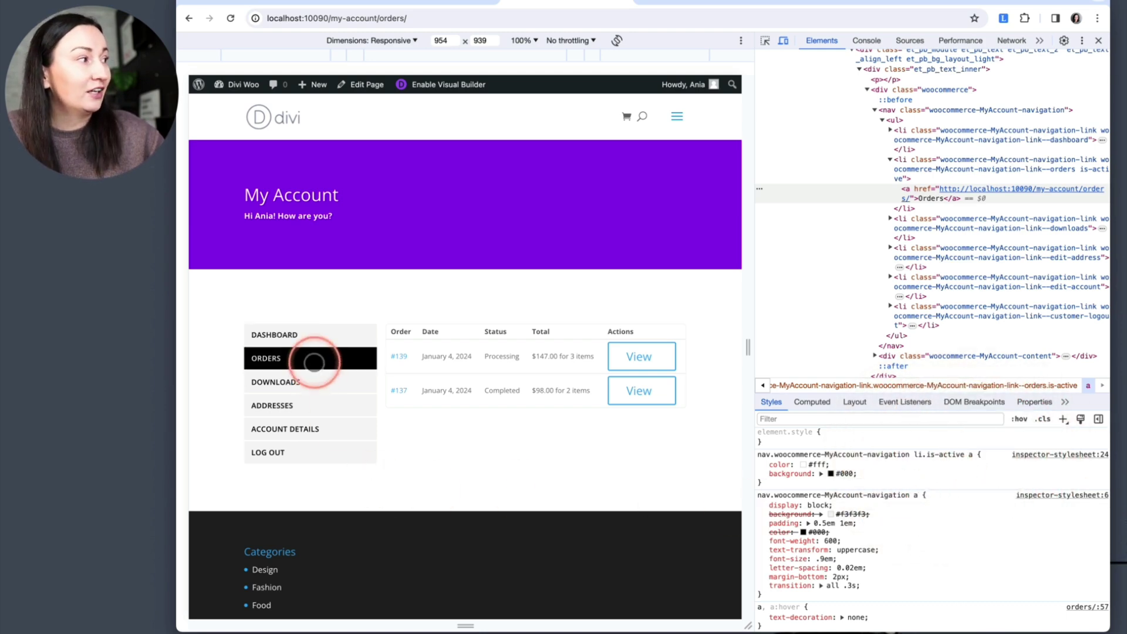
{"action": "left_click", "coordinate": [831, 473]}
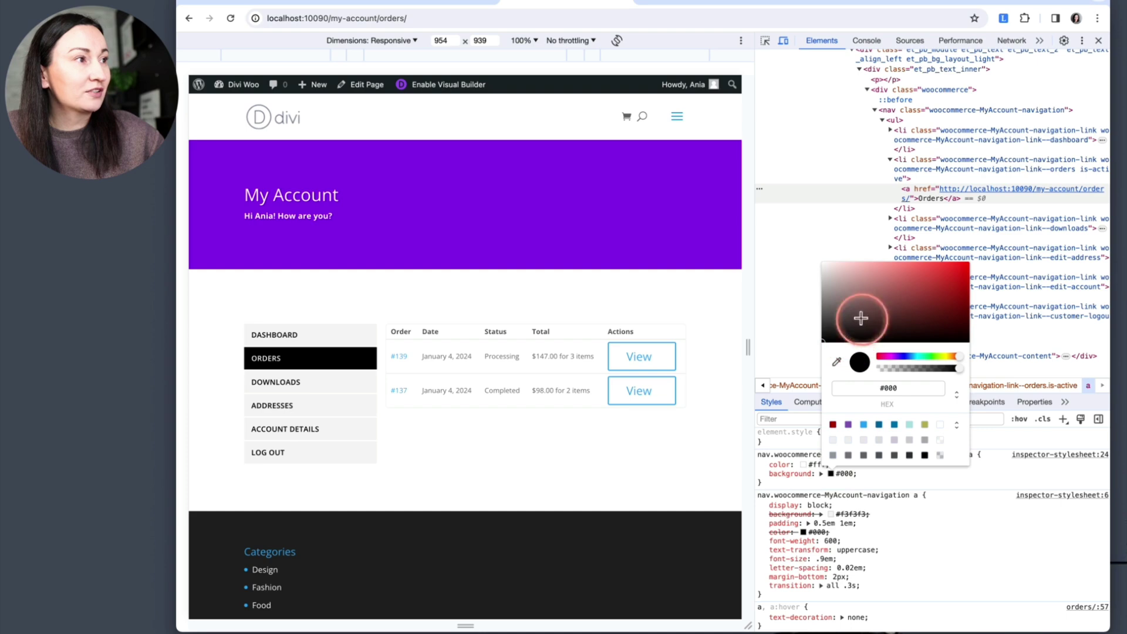
{"action": "left_click_drag", "start_coordinate": [826, 327], "coordinate": [810, 325]}
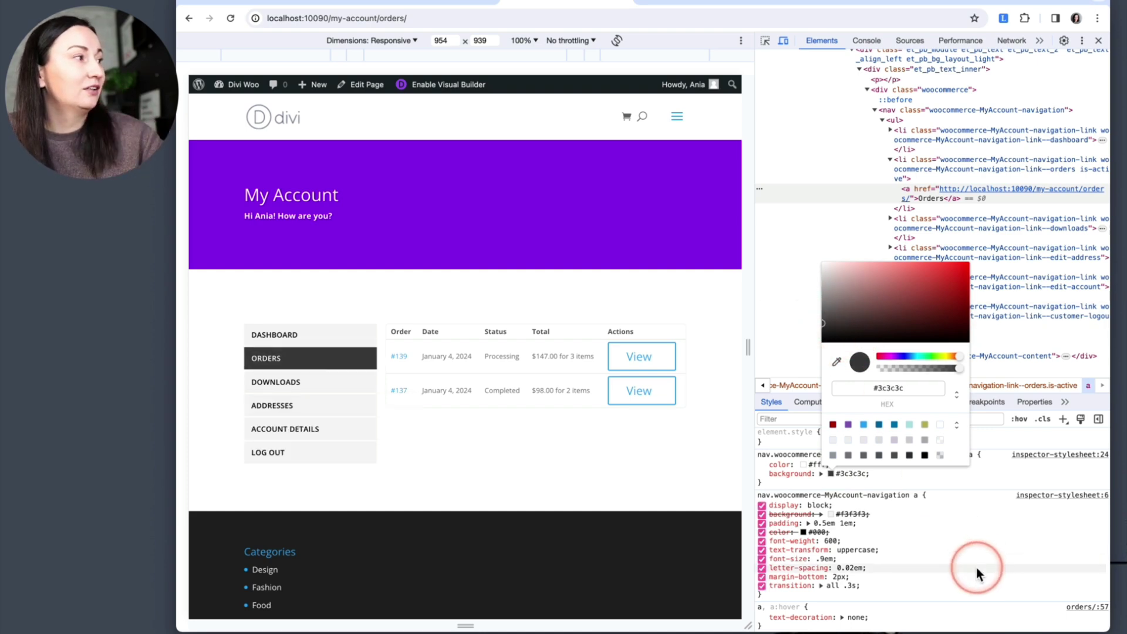
{"action": "left_click", "coordinate": [950, 477]}
Step: Open the inspector stylesheet containing the active-state rule and copy all of its CSS
{"action": "left_click", "coordinate": [1057, 454]}
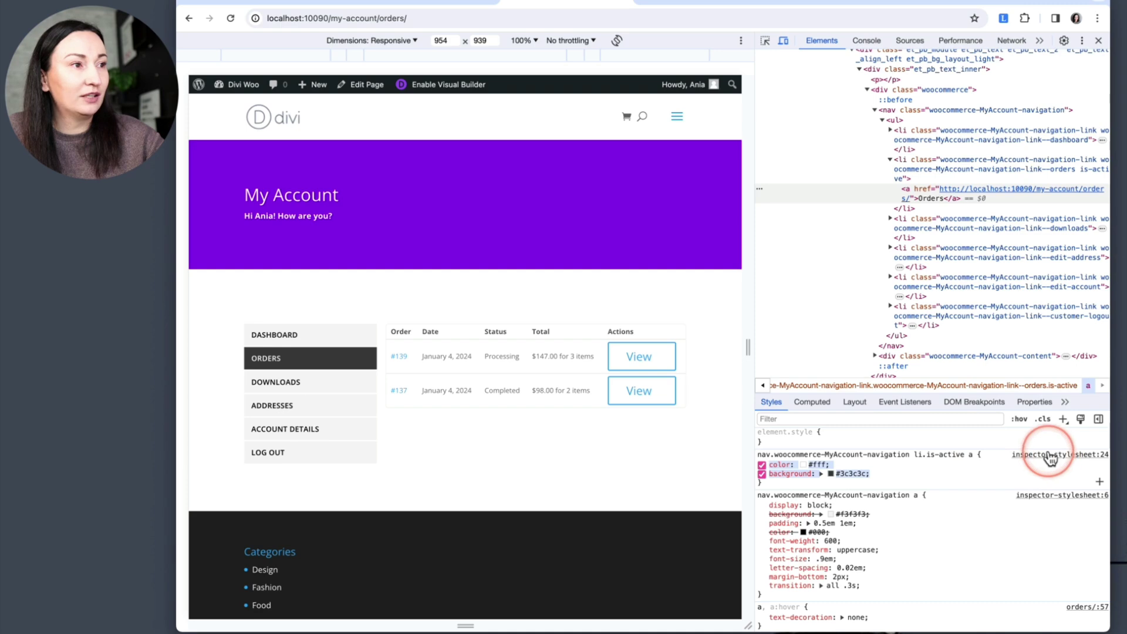
{"action": "left_click", "coordinate": [917, 381]}
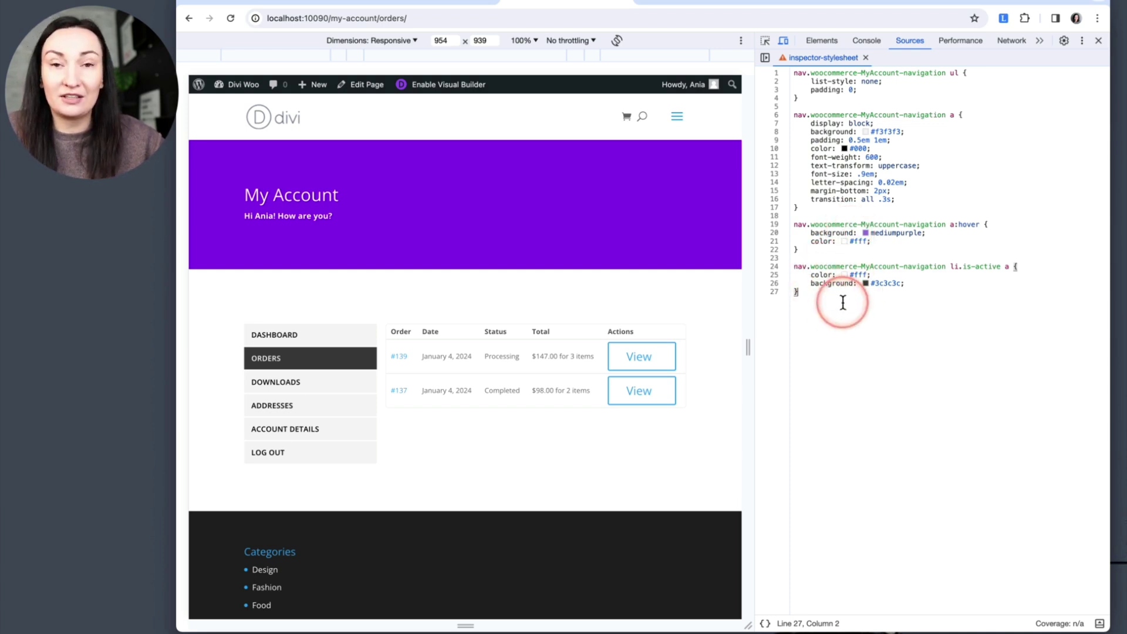
{"action": "left_click_drag", "start_coordinate": [806, 292], "coordinate": [691, 12]}
{"action": "key", "text": "ctrl+c"}
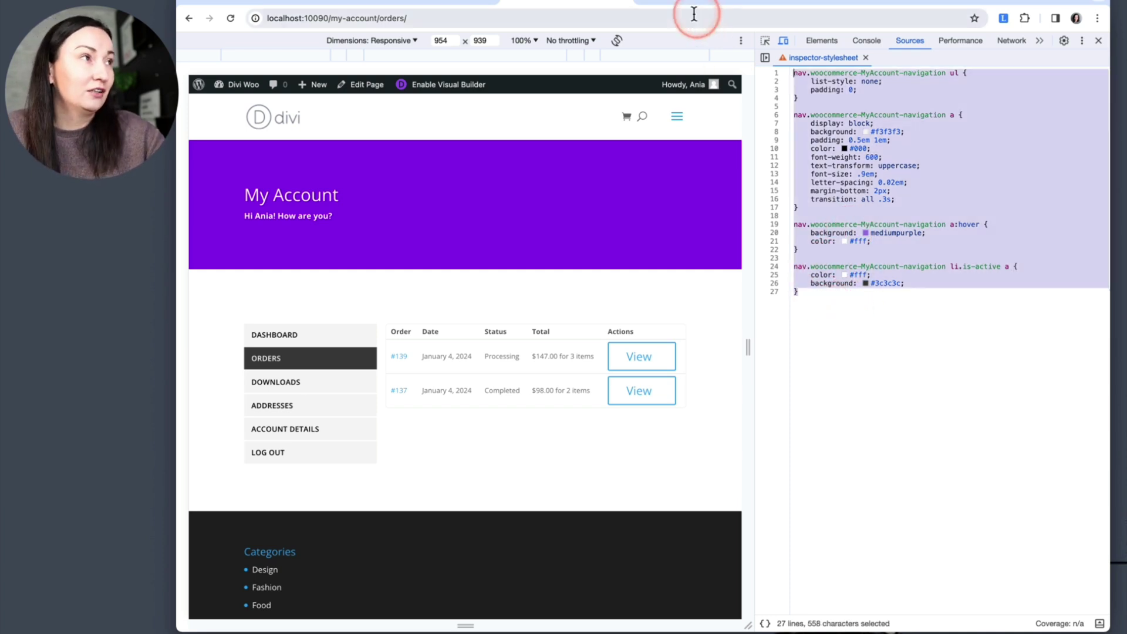
Step: Paste the copied navigation CSS below the header comment of the child theme's style.css and update the file
{"action": "left_click", "coordinate": [273, 3]}
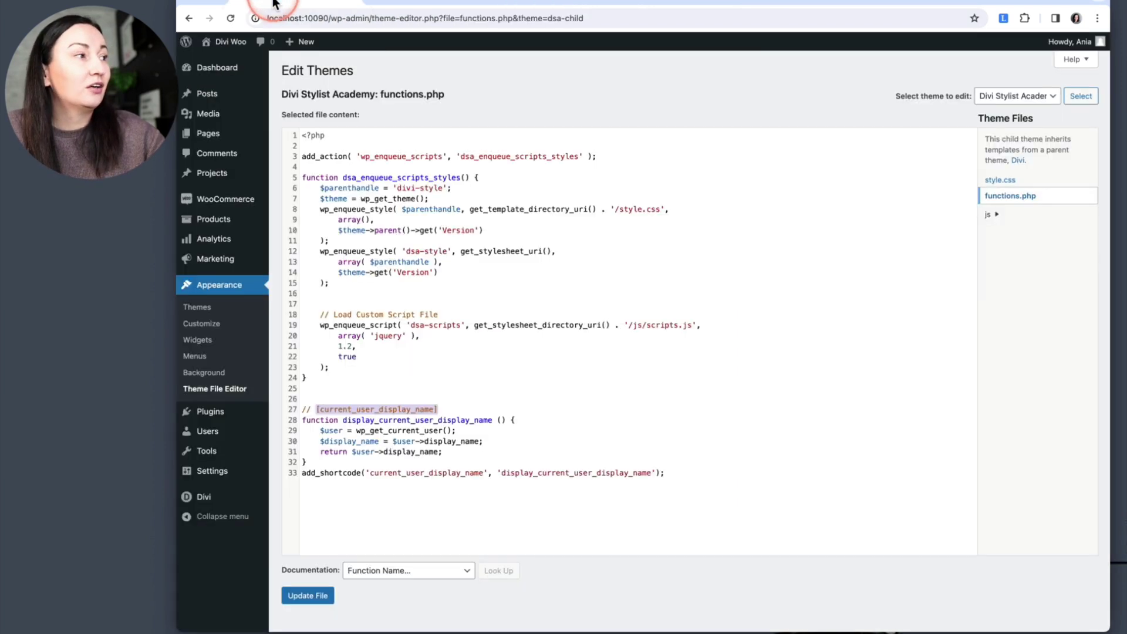
{"action": "left_click", "coordinate": [999, 182]}
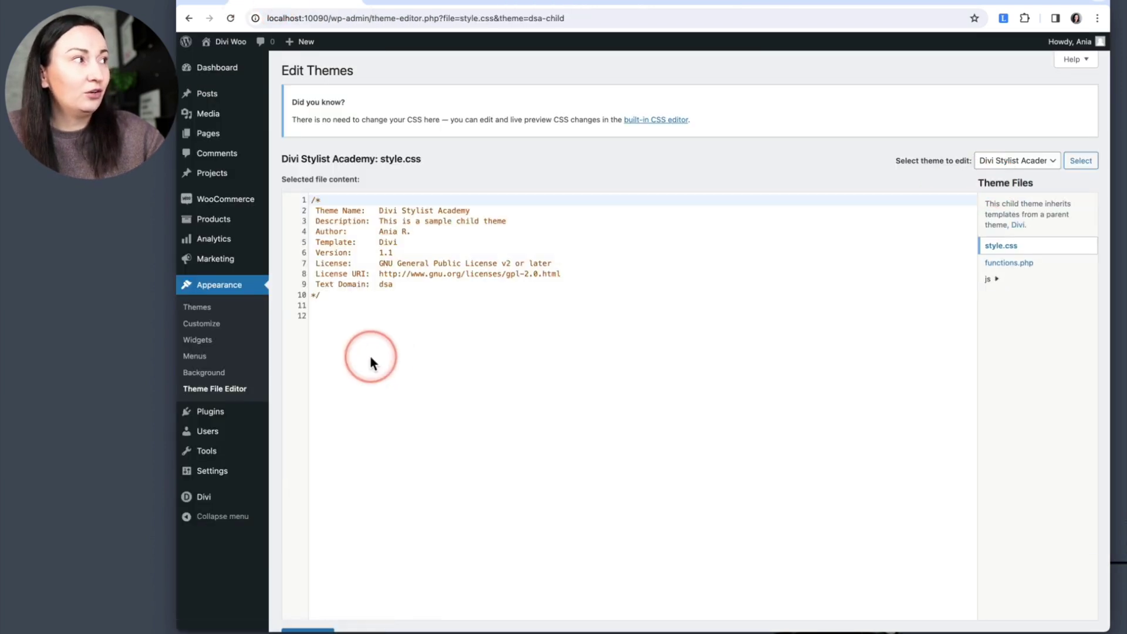
{"action": "left_click", "coordinate": [383, 345]}
{"action": "key", "text": "ctrl+v"}
{"action": "scroll", "coordinate": [362, 537], "scroll_direction": "down", "scroll_amount": 1}
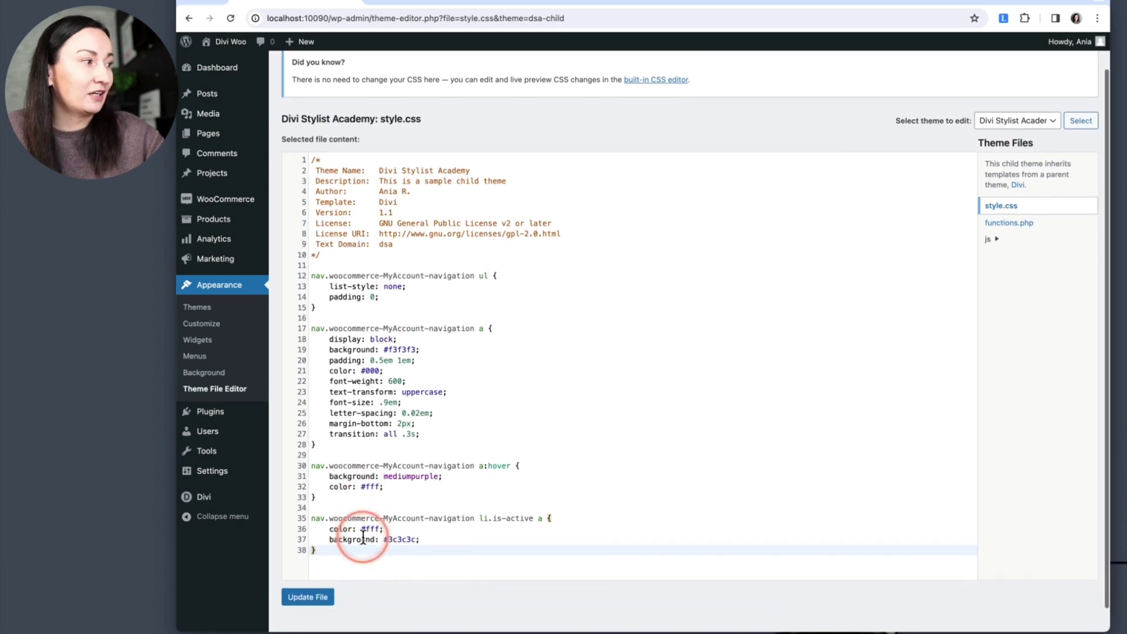
{"action": "left_click", "coordinate": [322, 599]}
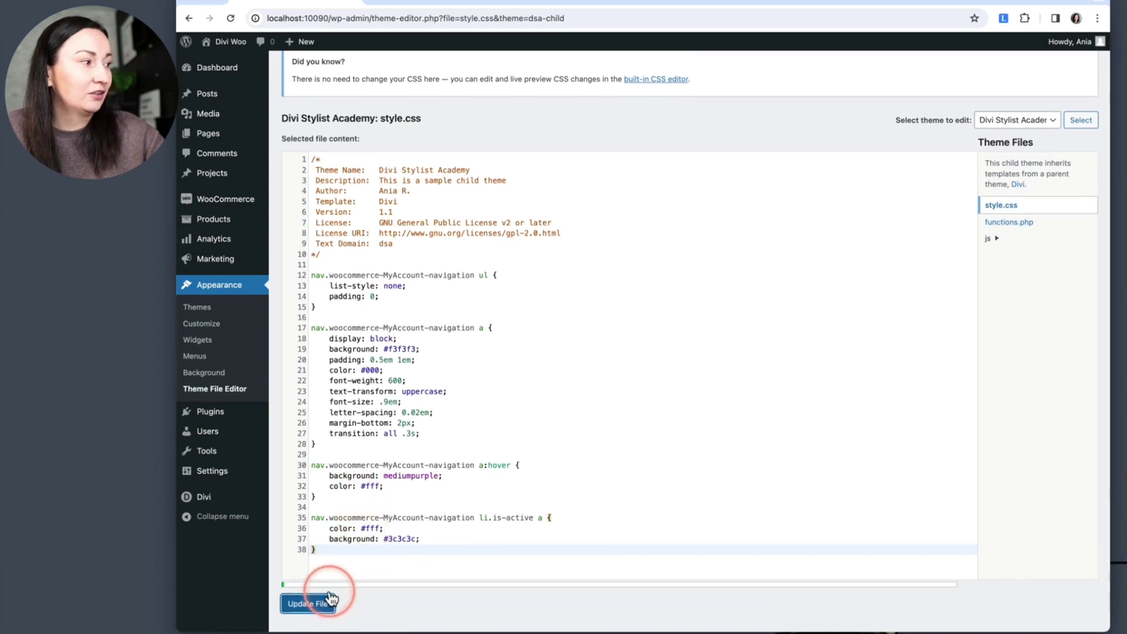
Step: Return to the account page, close the inspector and check the active link styling on Dashboard, Orders and Downloads
{"action": "left_click", "coordinate": [531, 6]}
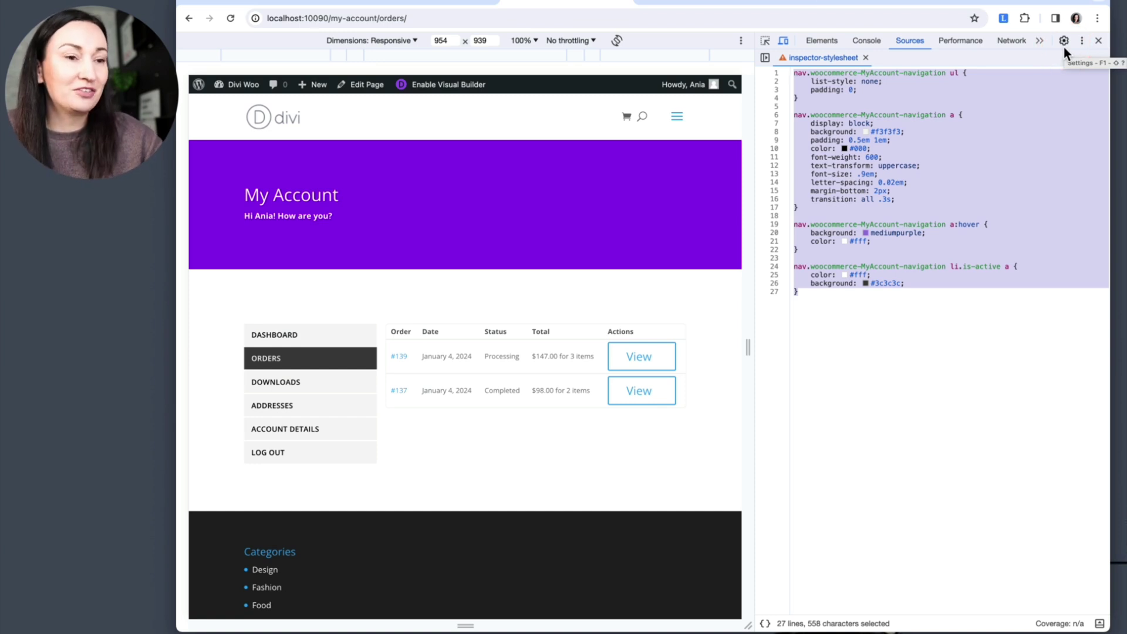
{"action": "left_click", "coordinate": [1098, 41]}
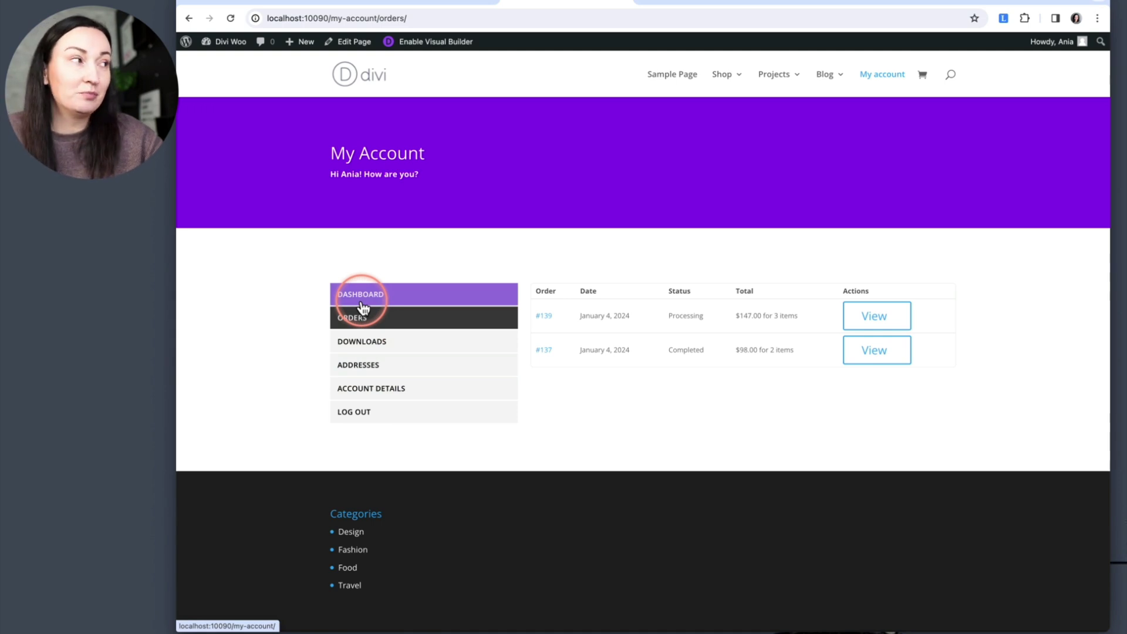
{"action": "left_click", "coordinate": [390, 300]}
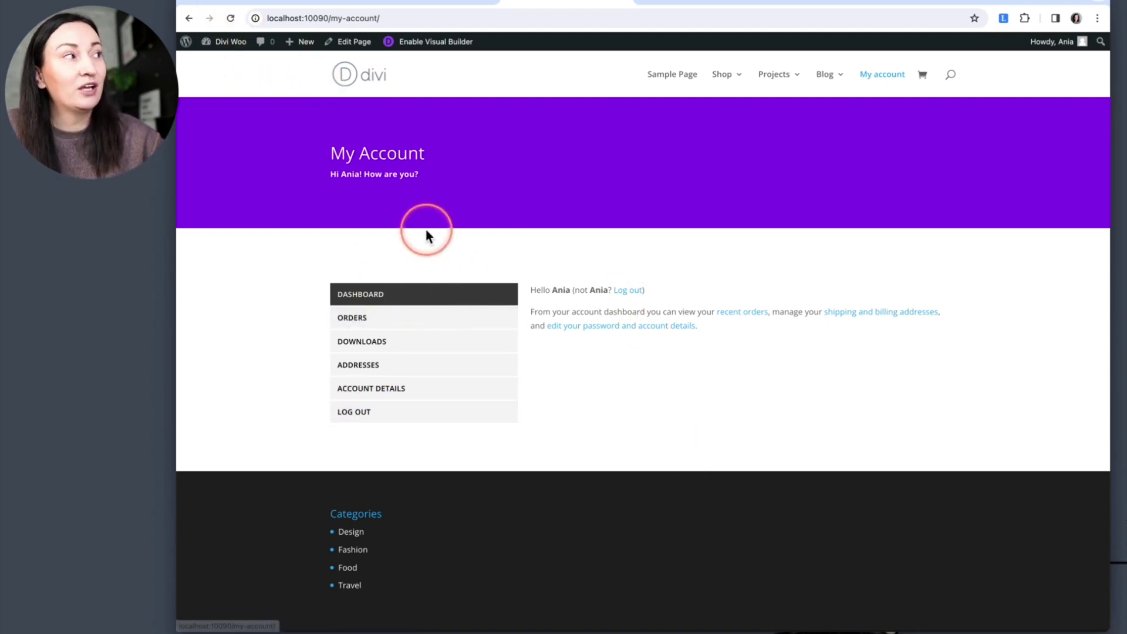
{"action": "left_click", "coordinate": [428, 320]}
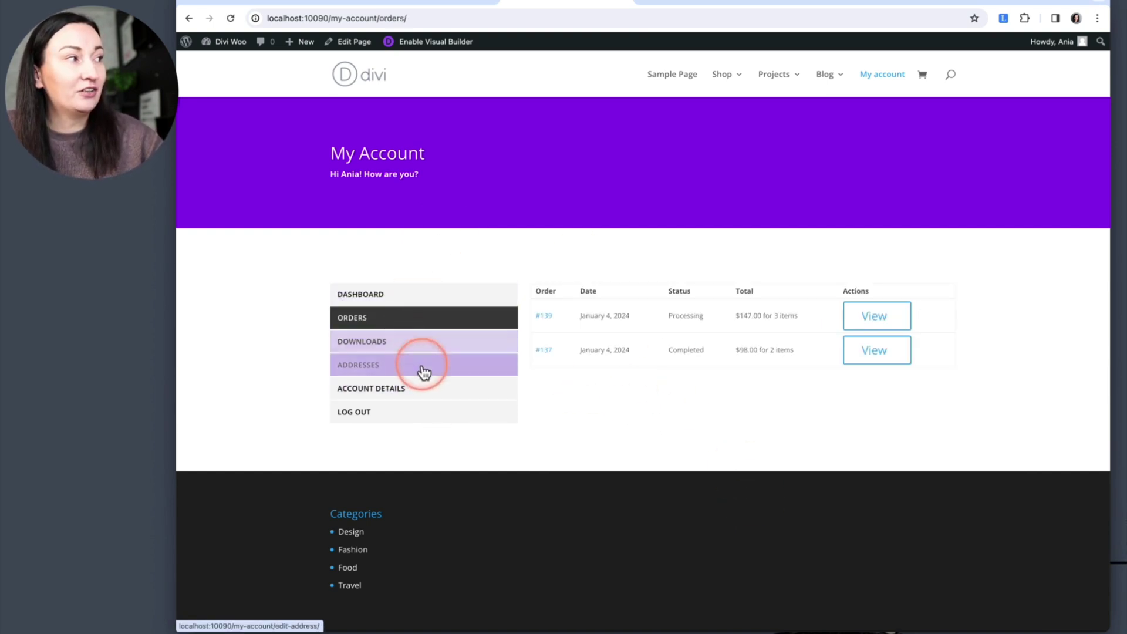
{"action": "left_click", "coordinate": [433, 340]}
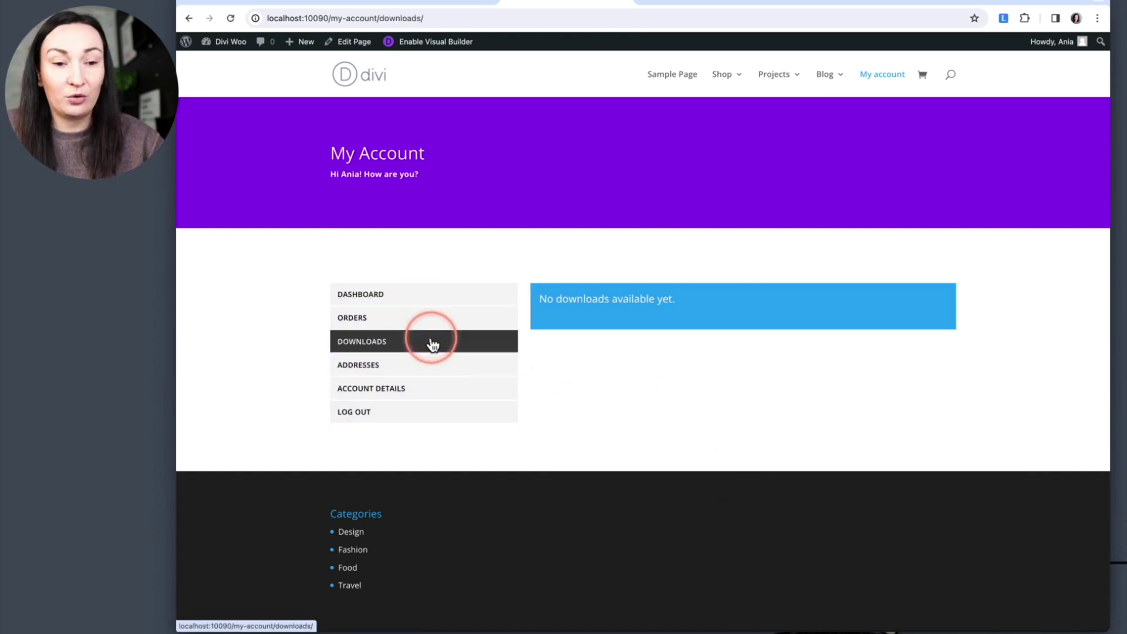
{"action": "left_click", "coordinate": [430, 302]}
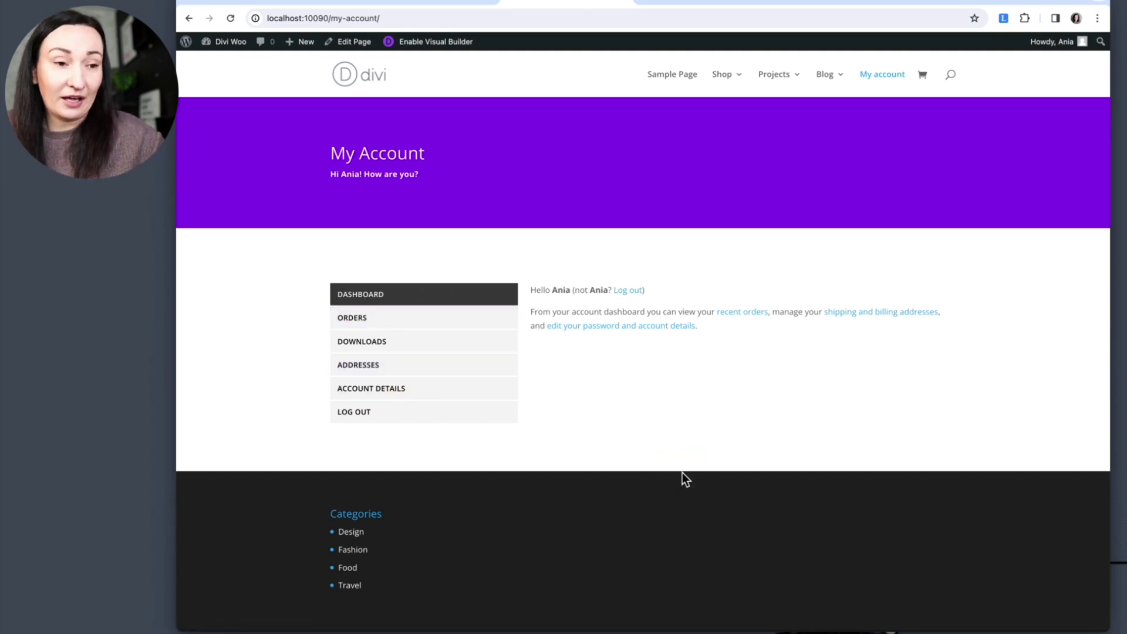
{"action": "left_click", "coordinate": [648, 467]}
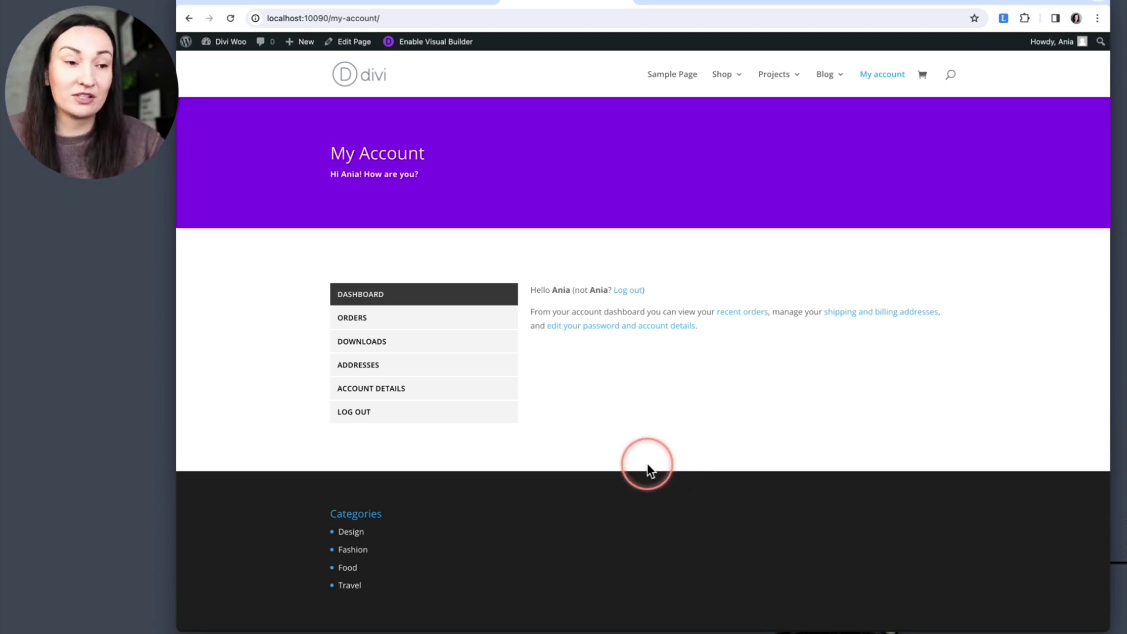
{"action": "scroll", "coordinate": [656, 464], "scroll_direction": "down", "scroll_amount": 1}
{"action": "left_click", "coordinate": [380, 269]}
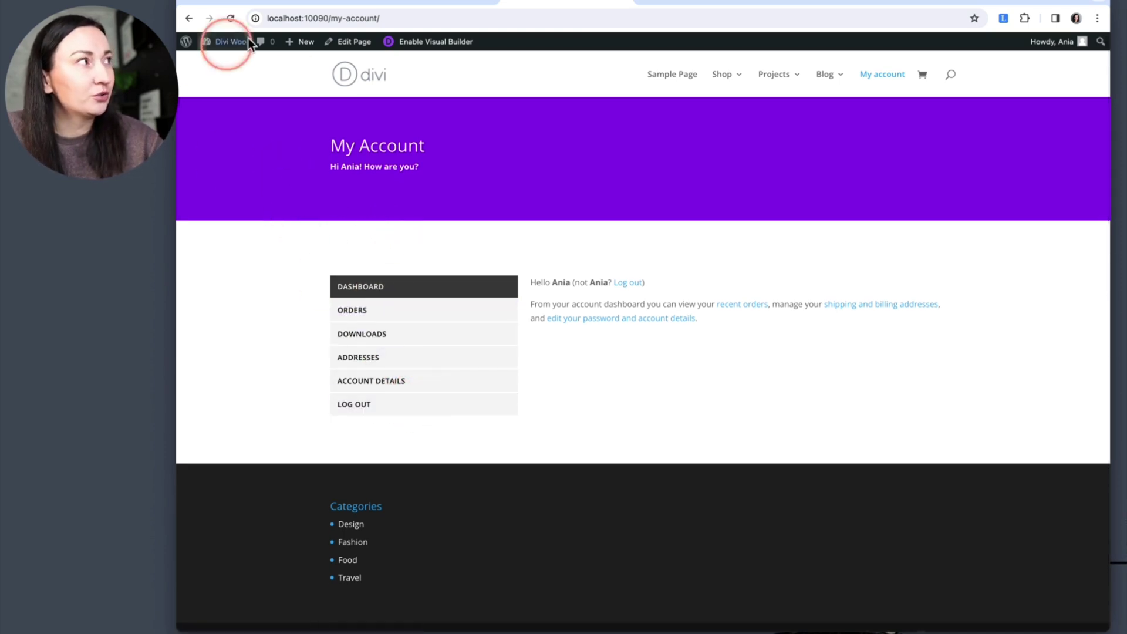
Step: View the general Performance settings in Divi Theme Options, and return to the My account dashboard
{"action": "left_click", "coordinate": [276, 6]}
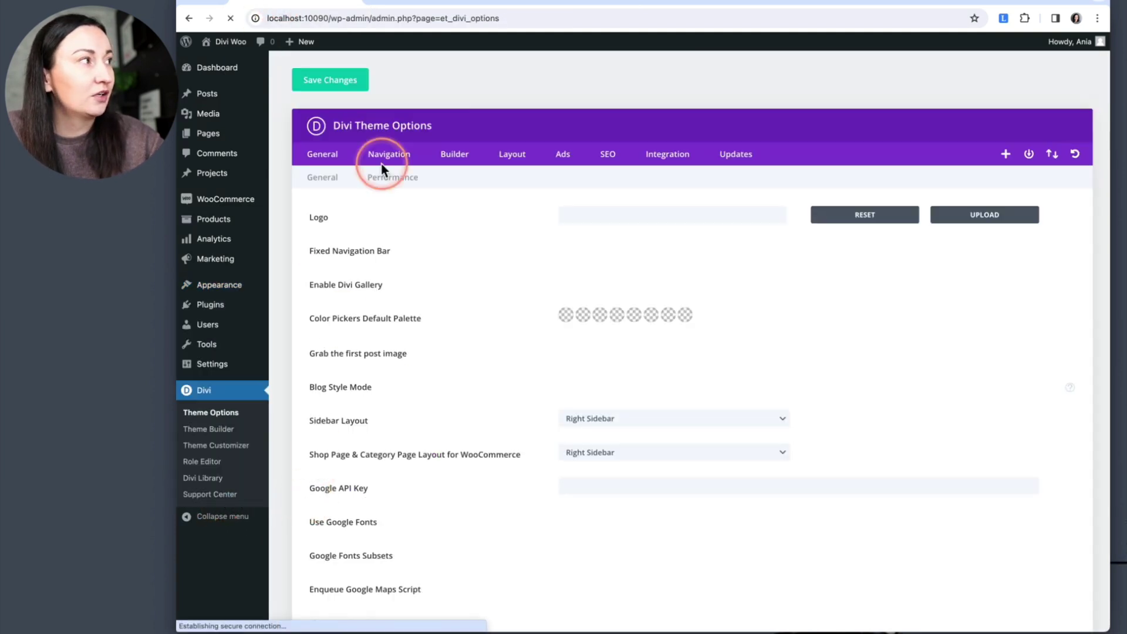
{"action": "left_click", "coordinate": [387, 188]}
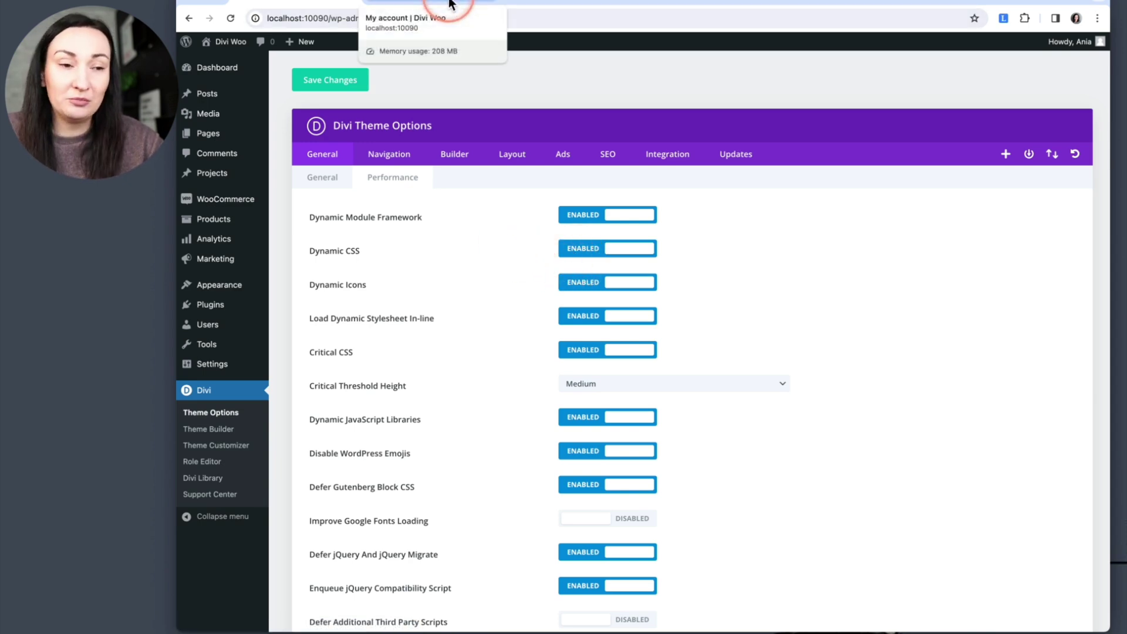
{"action": "left_click", "coordinate": [678, 4]}
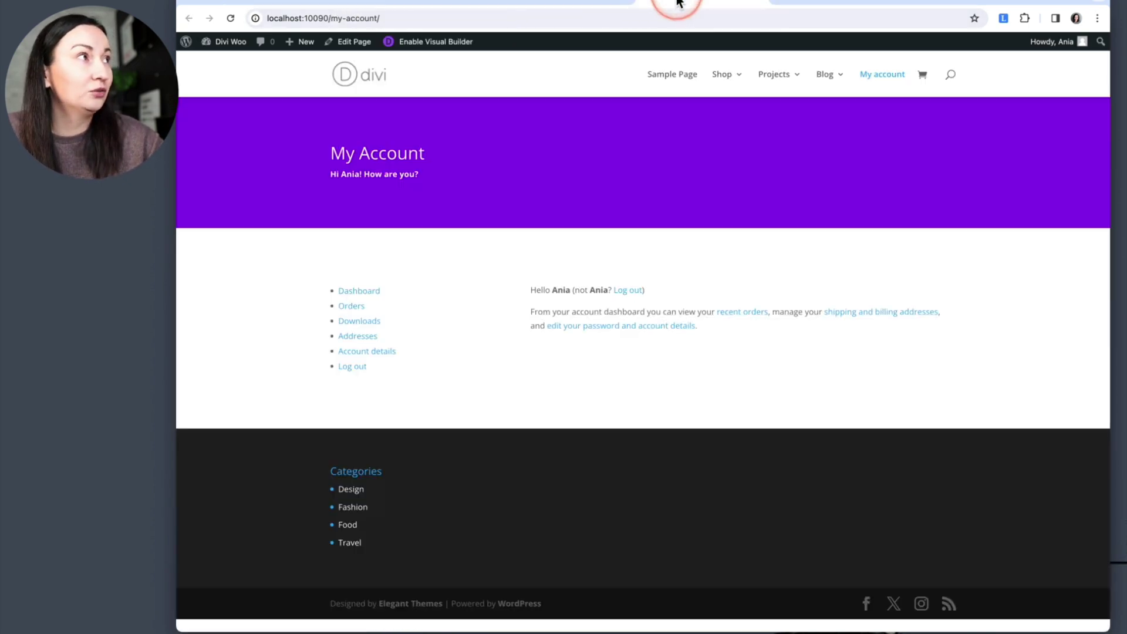
{"action": "left_click", "coordinate": [350, 282]}
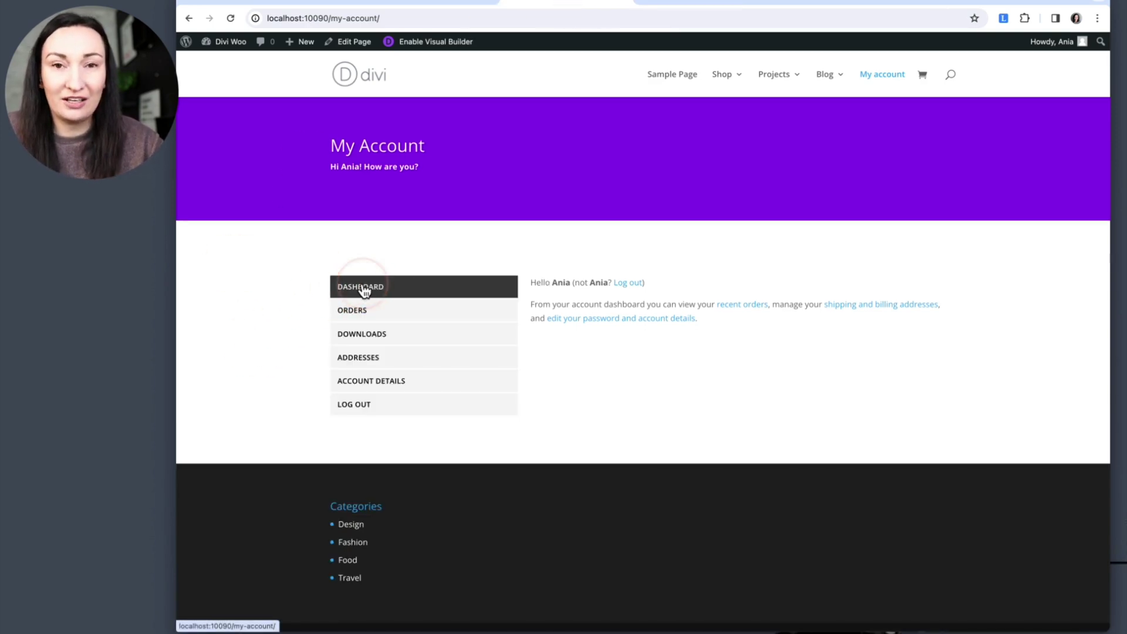
{"action": "left_click", "coordinate": [364, 291]}
Step: Switch to the Elegant Icon Font page and look through its list of icons and unicode codes for a bookmark icon
{"action": "left_click", "coordinate": [843, 7]}
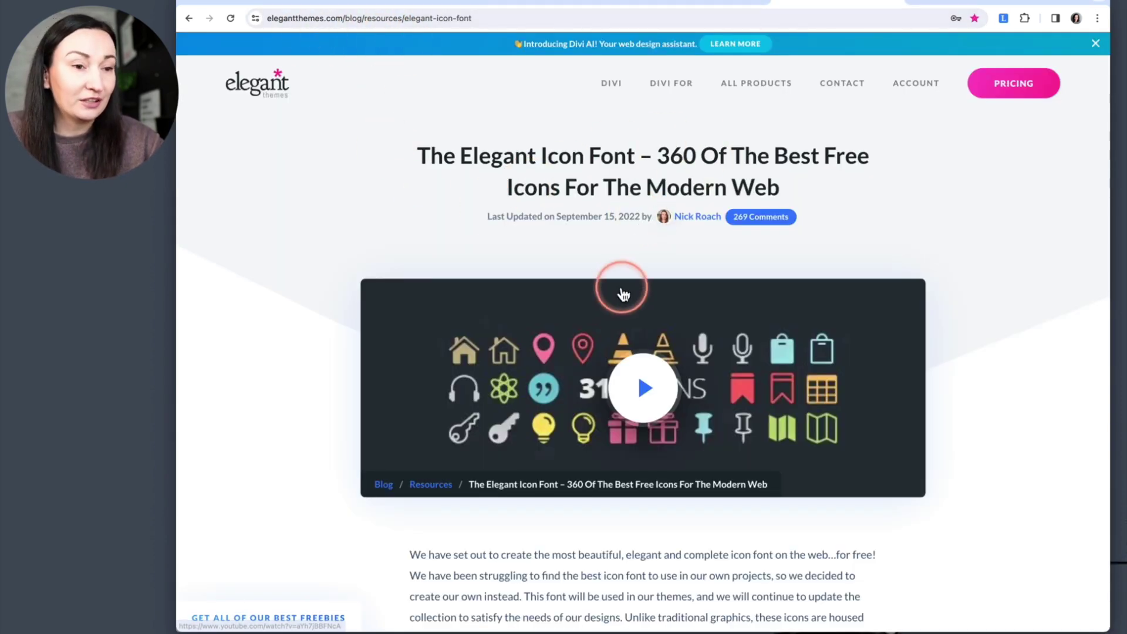
{"action": "scroll", "coordinate": [621, 289], "scroll_direction": "down", "scroll_amount": 3}
{"action": "scroll", "coordinate": [621, 287], "scroll_direction": "down", "scroll_amount": 15}
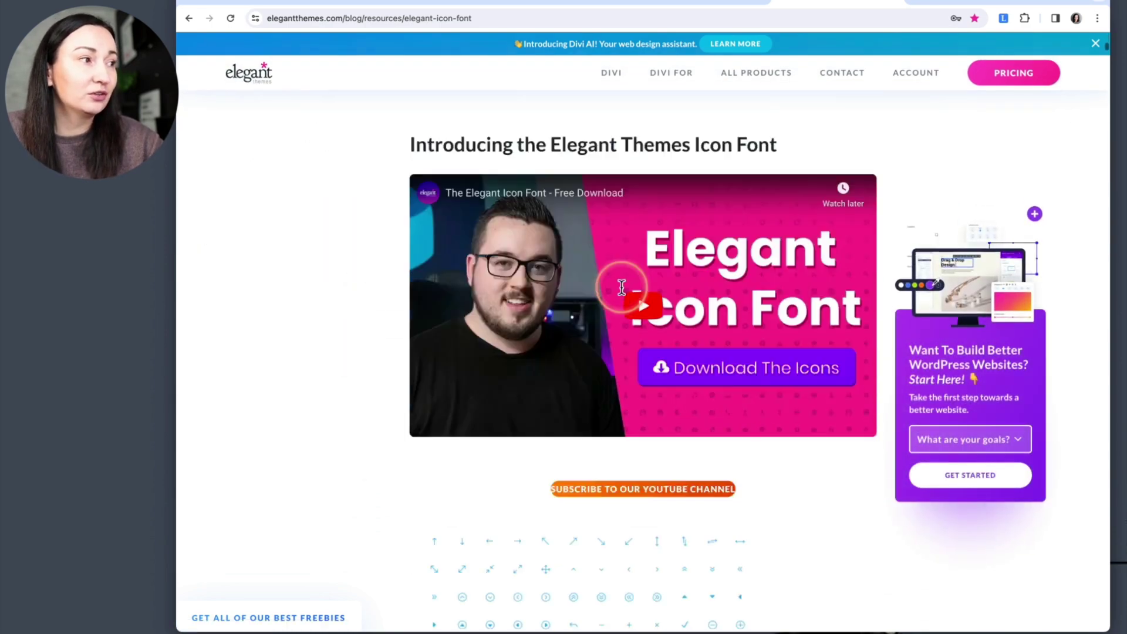
{"action": "scroll", "coordinate": [621, 287], "scroll_direction": "down", "scroll_amount": 20}
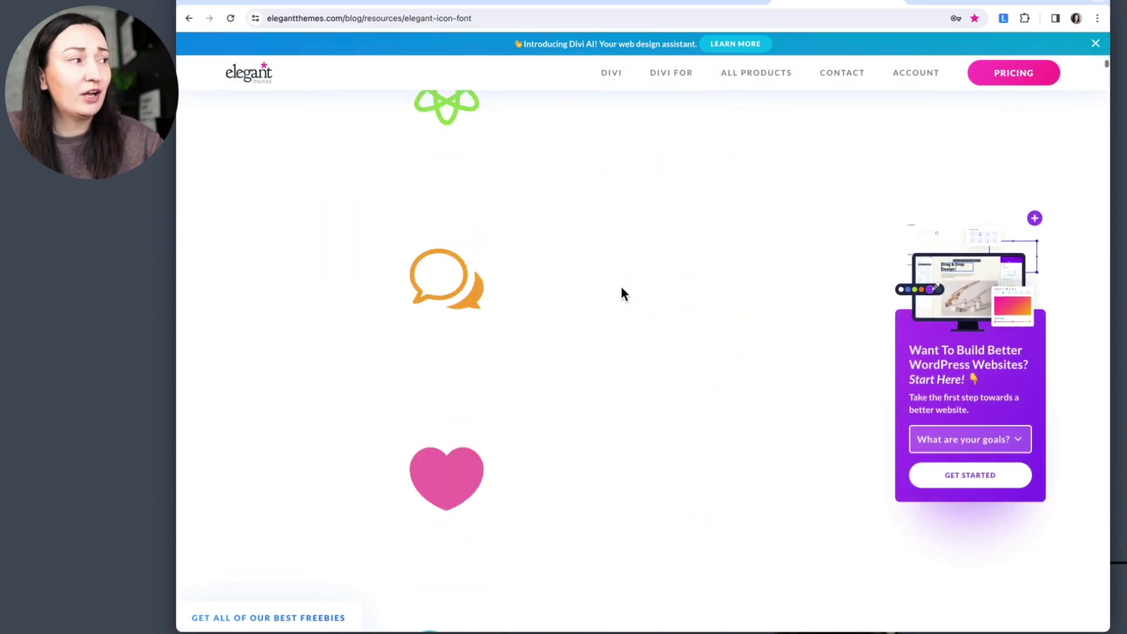
{"action": "scroll", "coordinate": [621, 287], "scroll_direction": "down", "scroll_amount": 20}
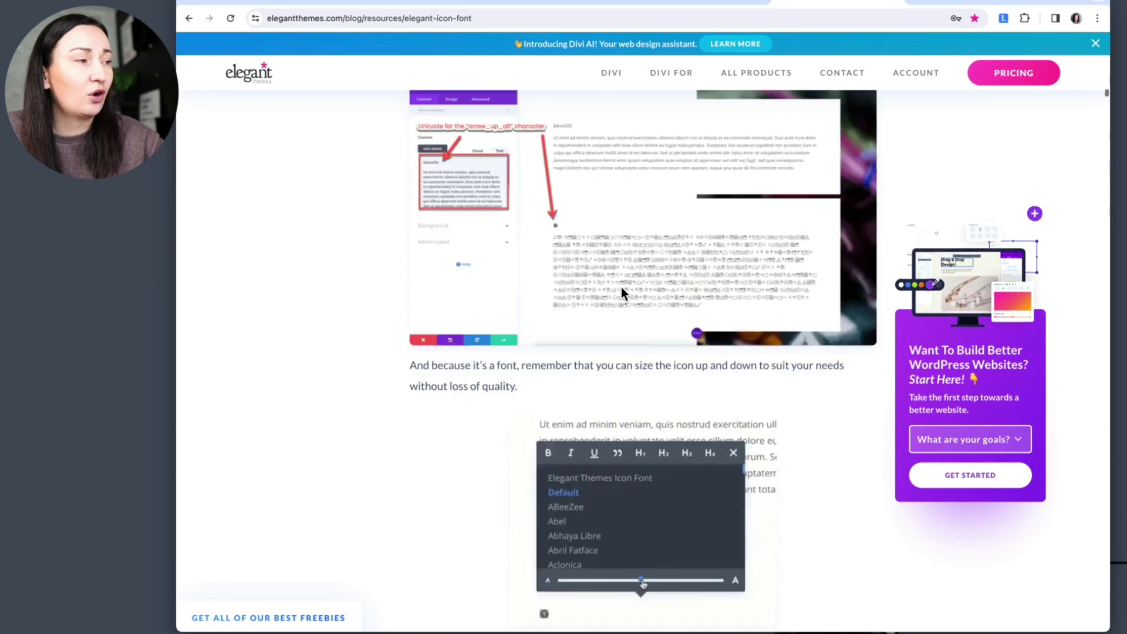
{"action": "scroll", "coordinate": [621, 287], "scroll_direction": "up", "scroll_amount": 5}
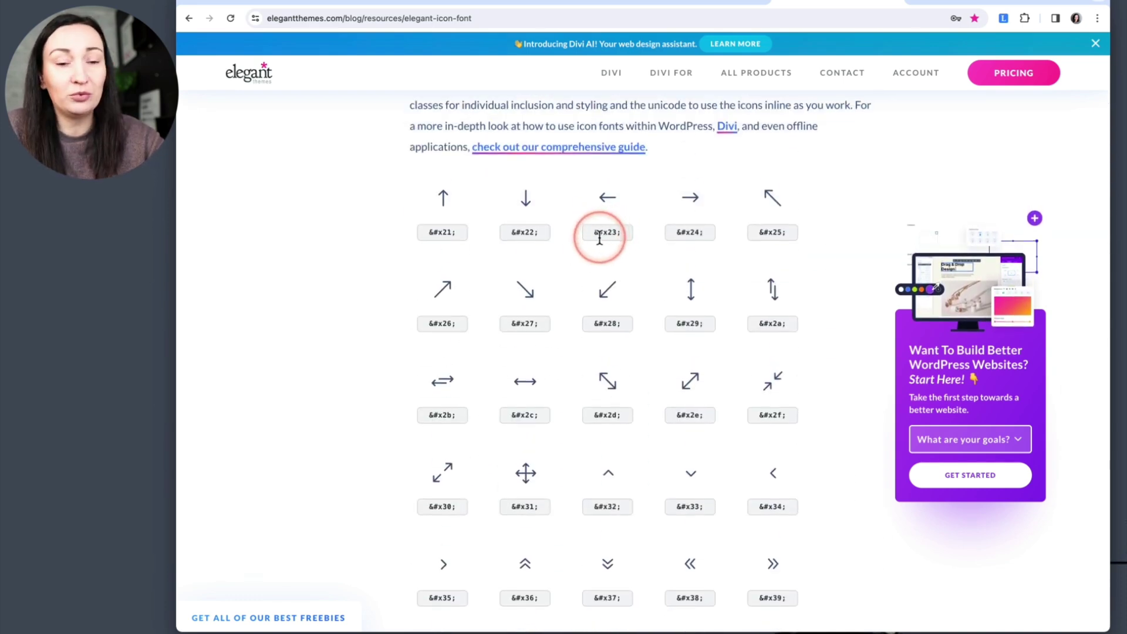
{"action": "scroll", "coordinate": [617, 425], "scroll_direction": "down", "scroll_amount": 10}
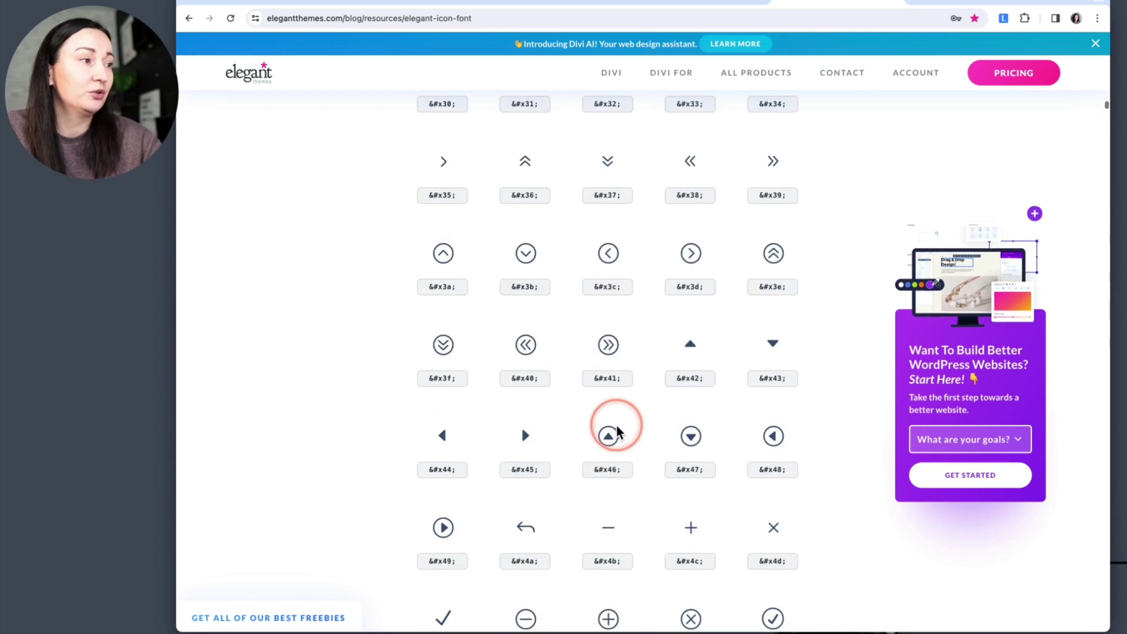
{"action": "scroll", "coordinate": [617, 427], "scroll_direction": "down", "scroll_amount": 8}
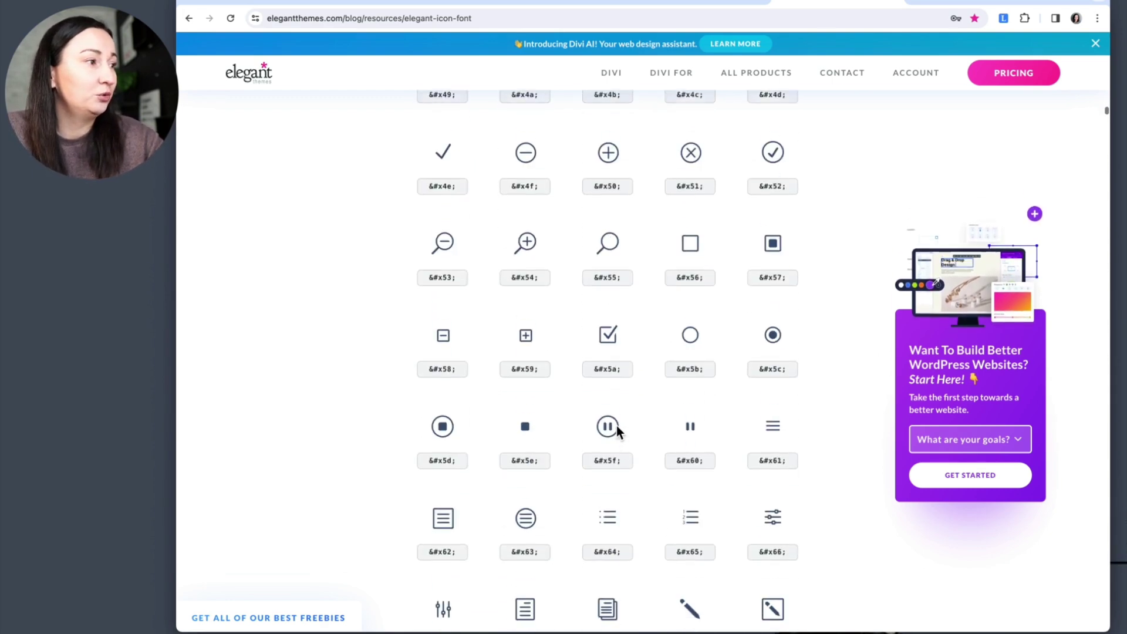
{"action": "scroll", "coordinate": [617, 428], "scroll_direction": "down", "scroll_amount": 6}
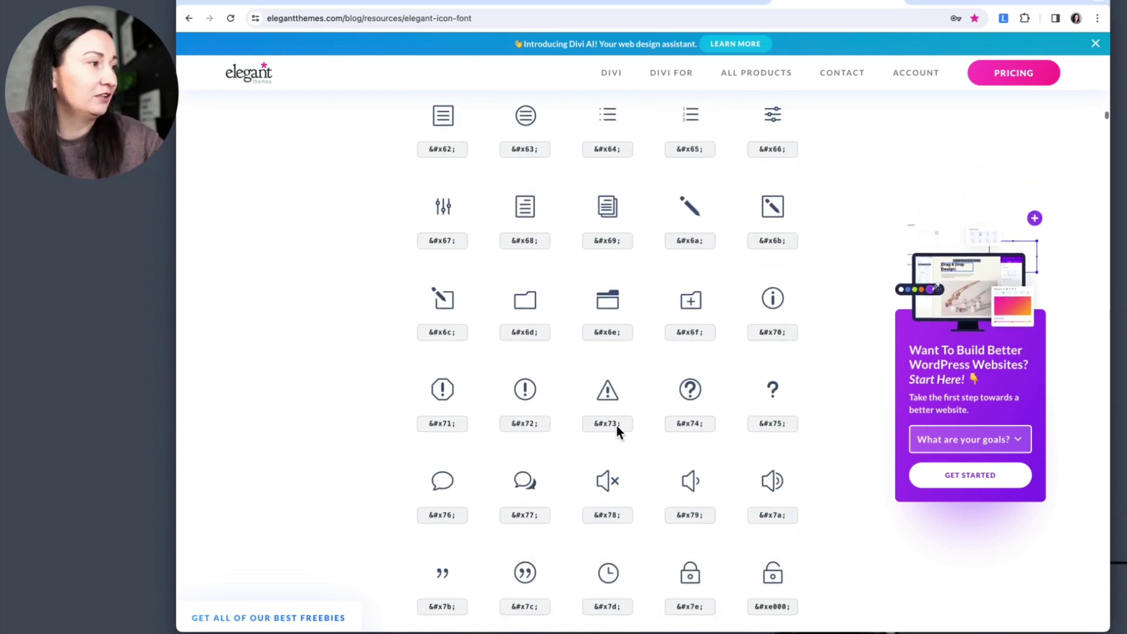
{"action": "scroll", "coordinate": [617, 425], "scroll_direction": "down", "scroll_amount": 4}
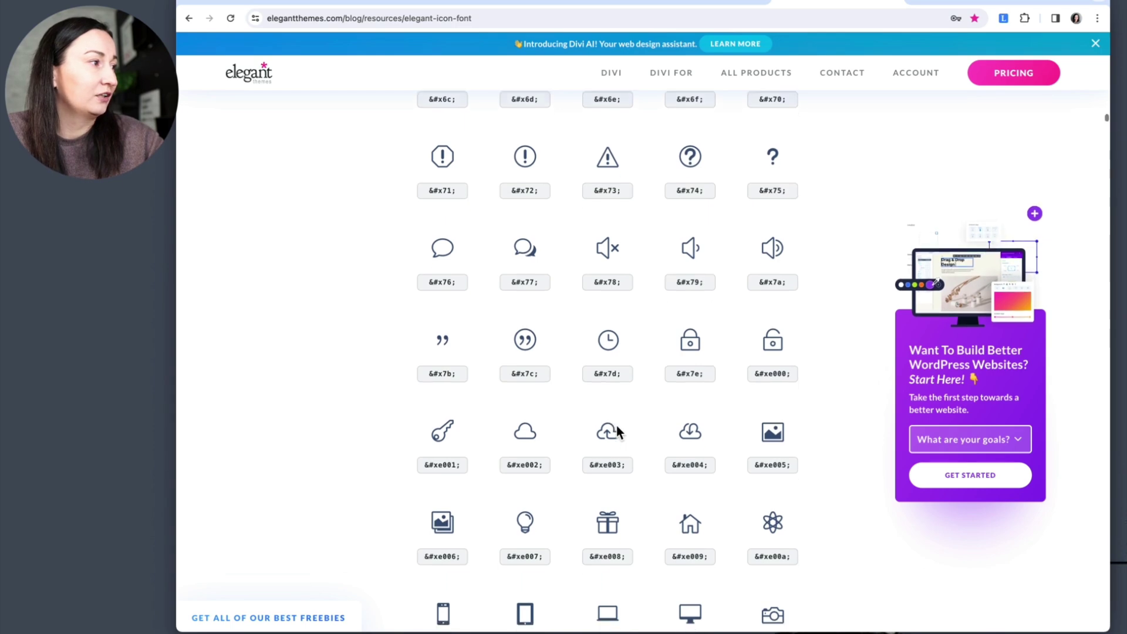
{"action": "scroll", "coordinate": [617, 432], "scroll_direction": "down", "scroll_amount": 2}
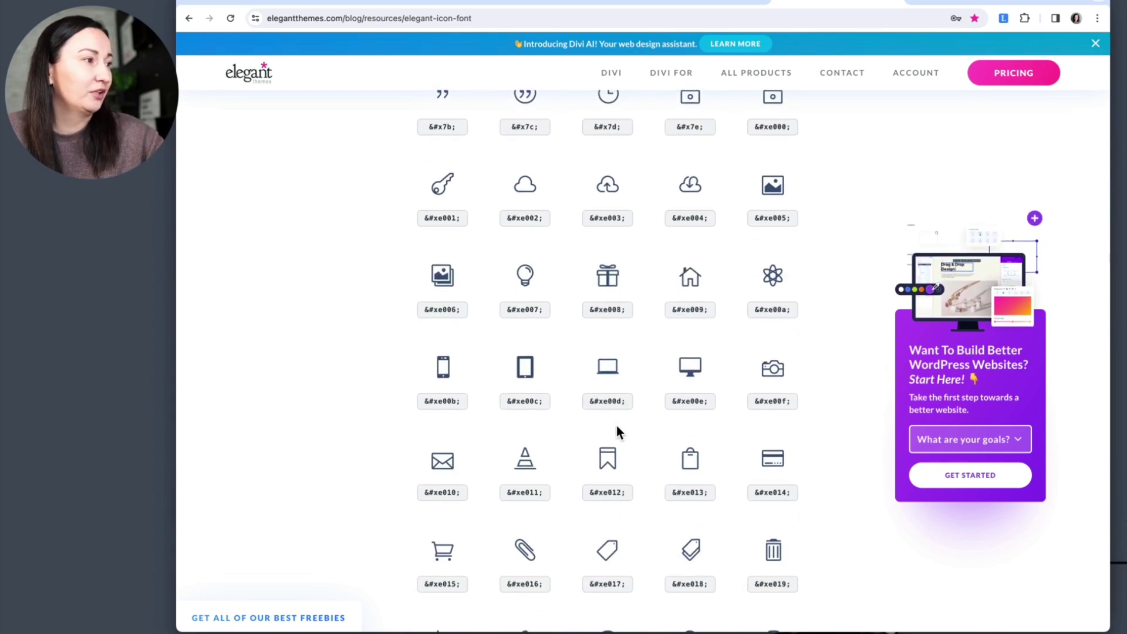
Step: Highlight the bookmark icon's code, &#xe012;, in the Elegant icon list
{"action": "left_click", "coordinate": [608, 465]}
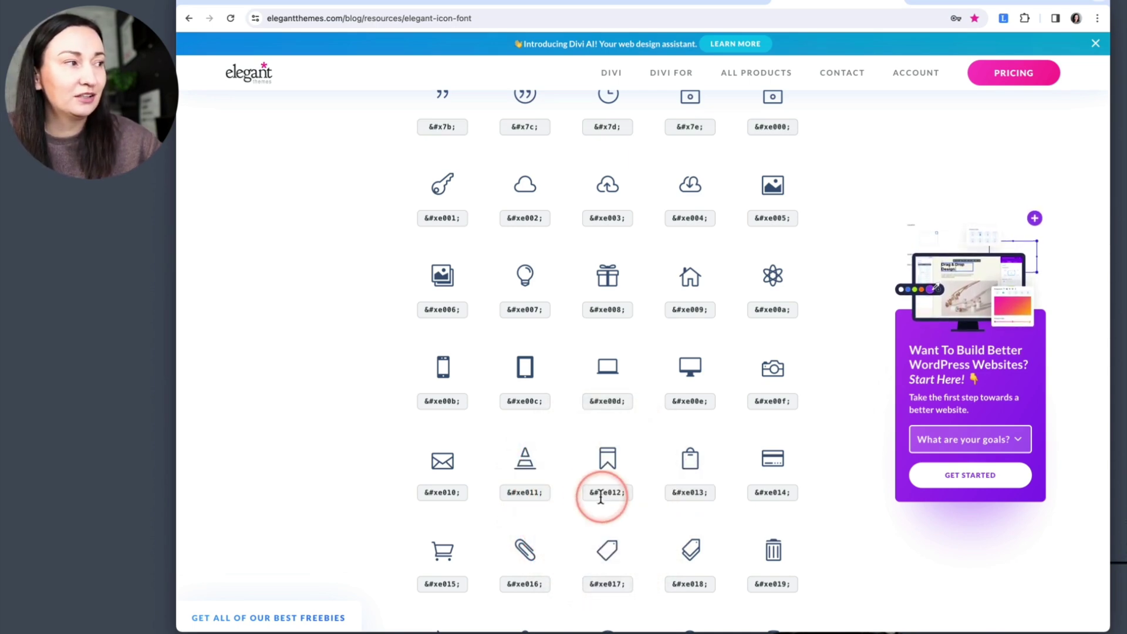
{"action": "left_click_drag", "start_coordinate": [589, 492], "coordinate": [627, 493]}
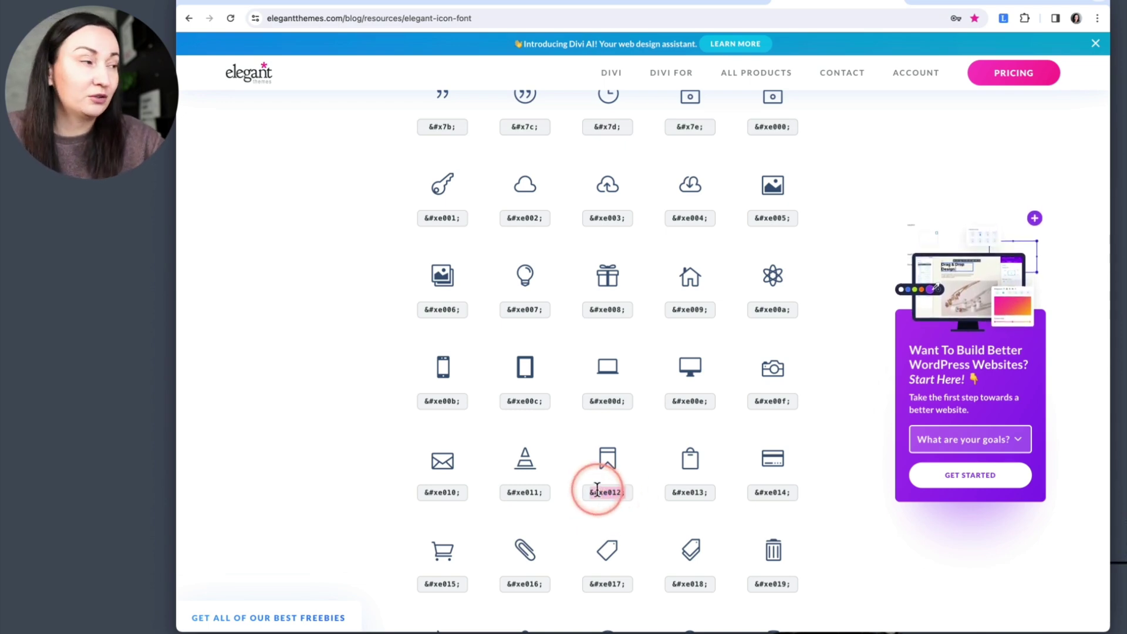
{"action": "left_click_drag", "start_coordinate": [597, 490], "coordinate": [604, 490]}
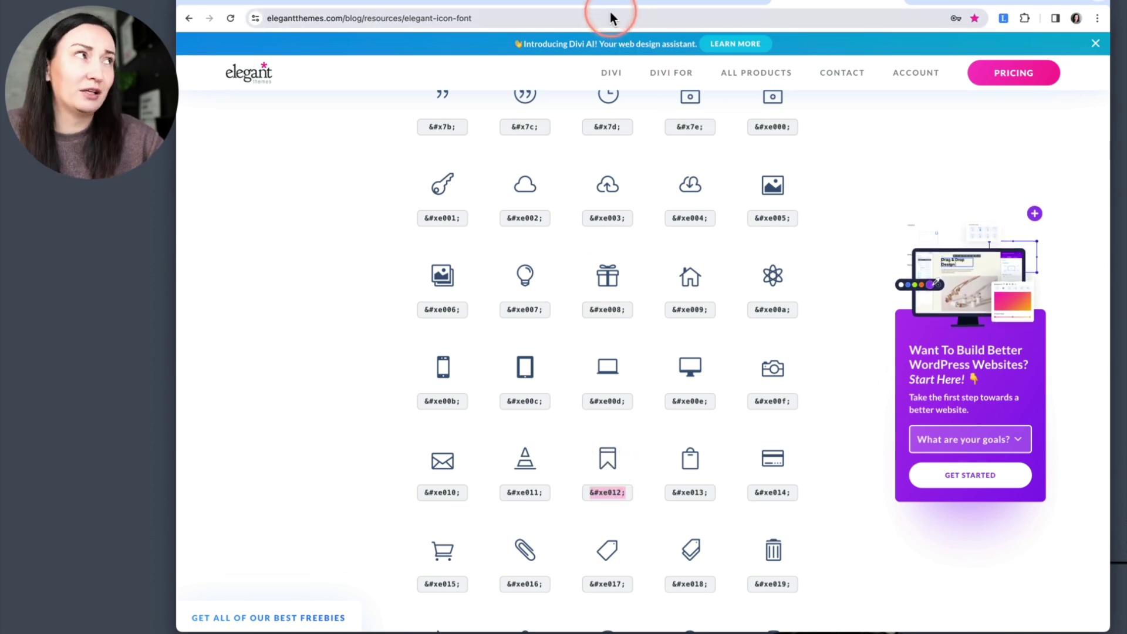
Step: Return to the My account page and inspect the Dashboard link in the account navigation
{"action": "left_click", "coordinate": [533, 2]}
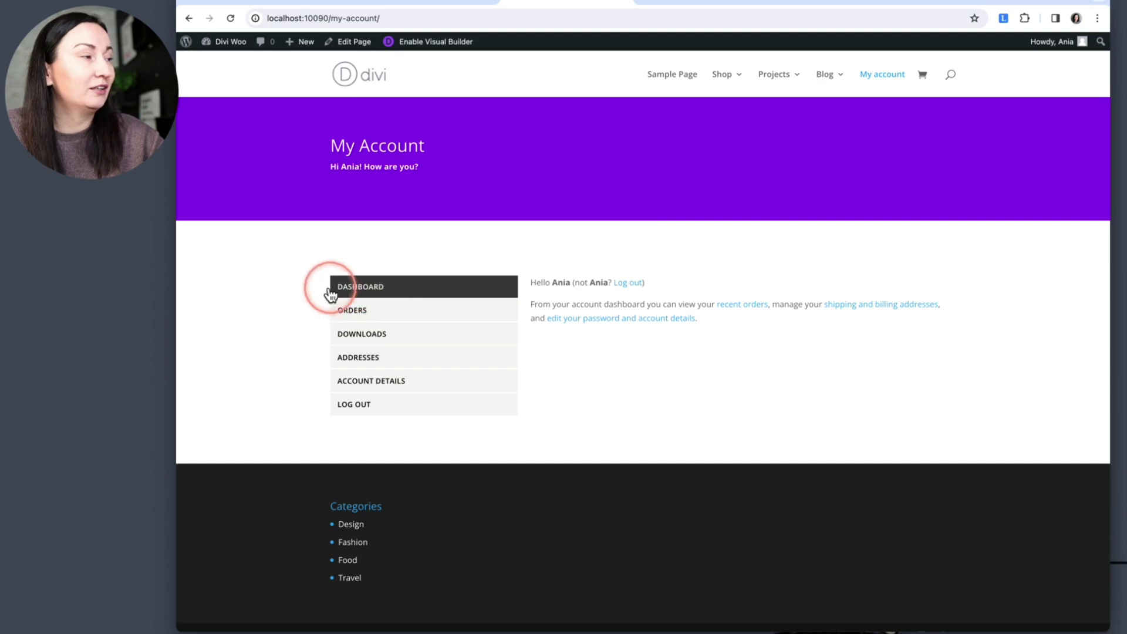
{"action": "right_click", "coordinate": [530, 351]}
{"action": "left_click", "coordinate": [570, 552]}
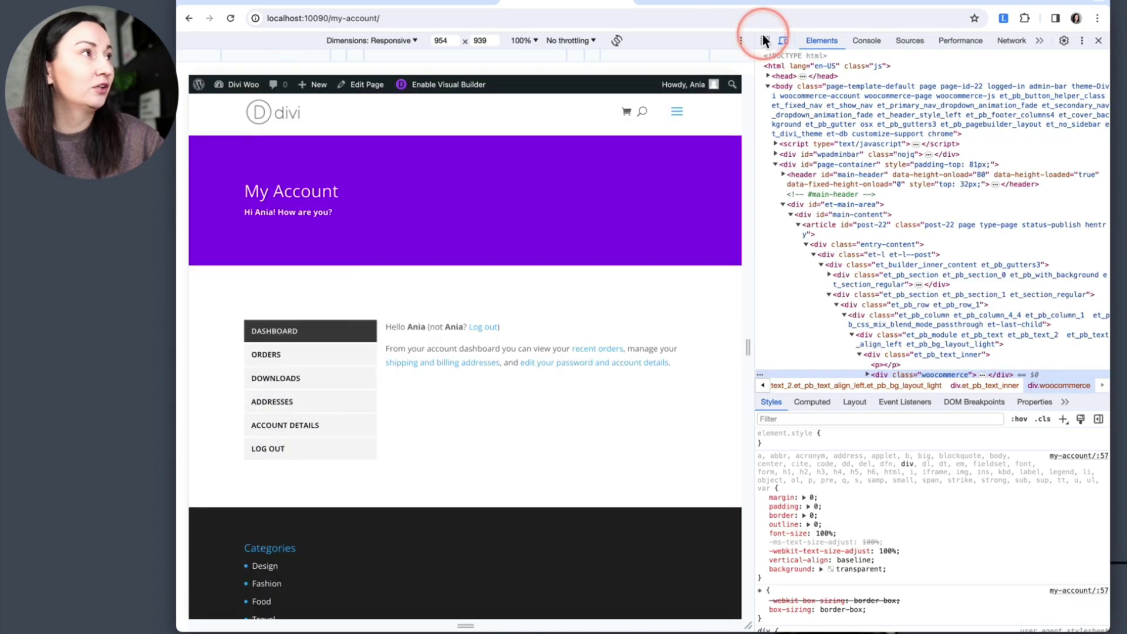
{"action": "left_click", "coordinate": [765, 40]}
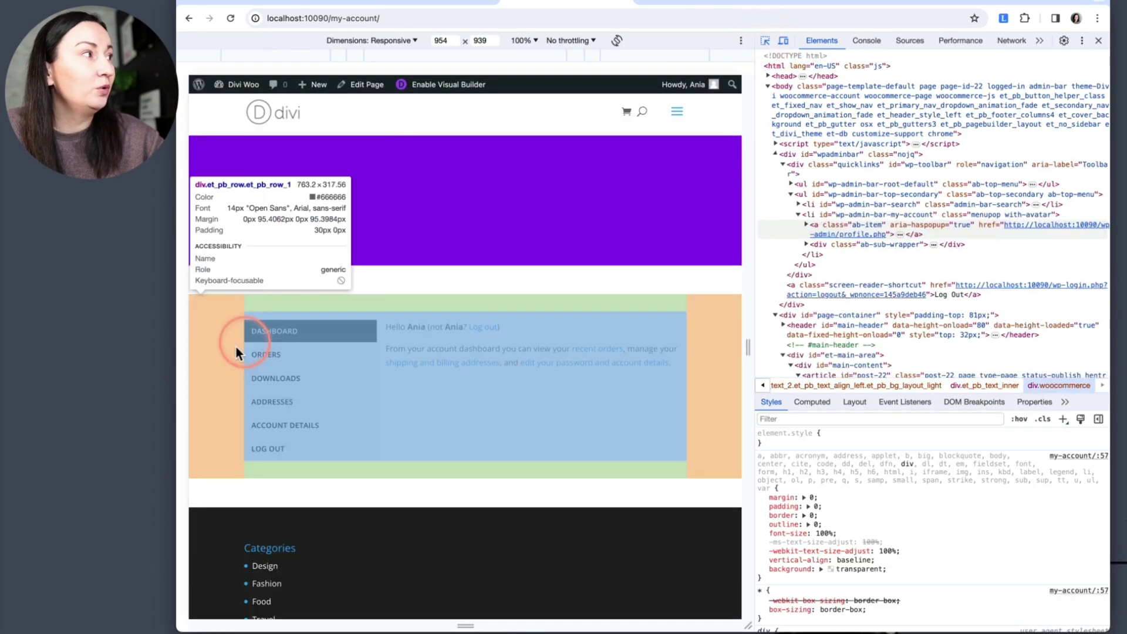
{"action": "left_click", "coordinate": [252, 337]}
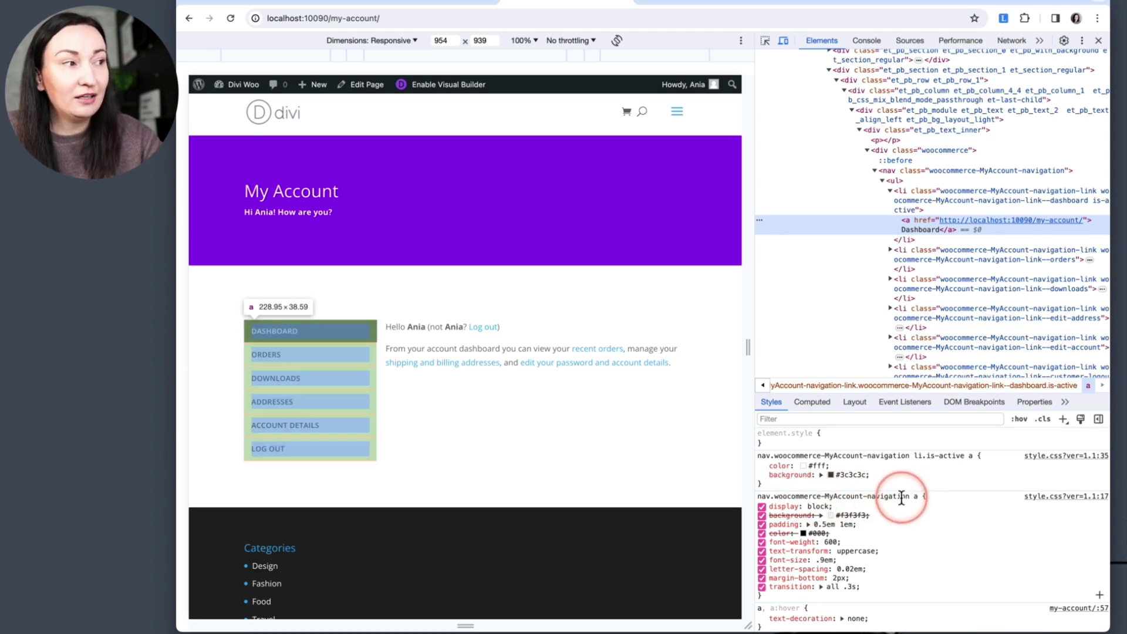
Step: Add a new inspector style rule with the selector nav.woocommerce-MyAccount-navigation a::before
{"action": "left_click", "coordinate": [837, 497]}
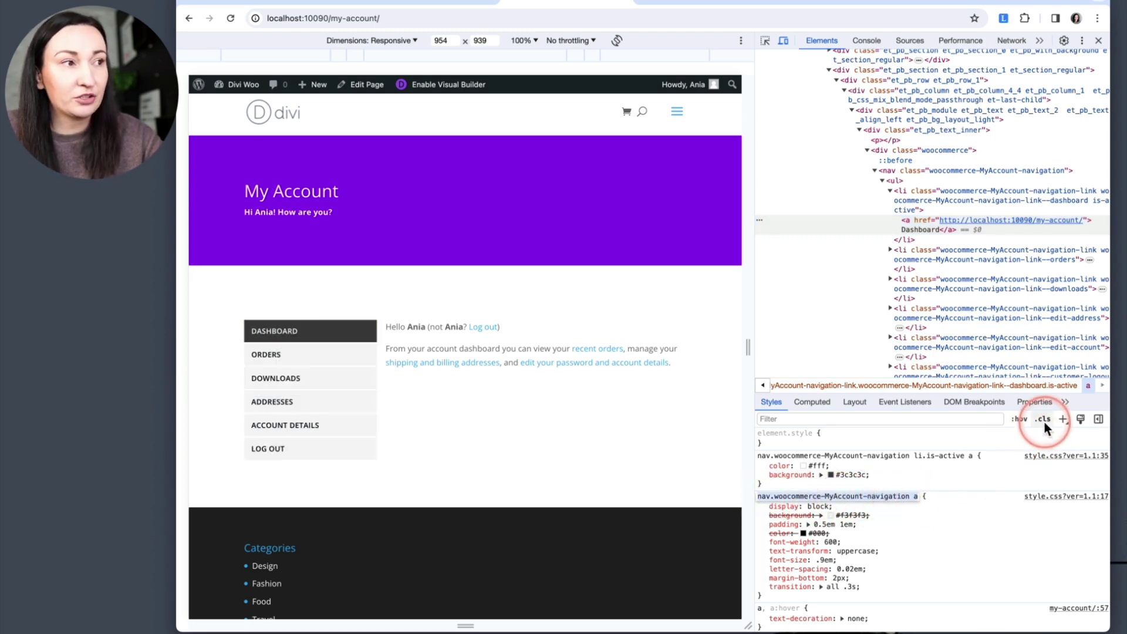
{"action": "left_click", "coordinate": [1061, 421]}
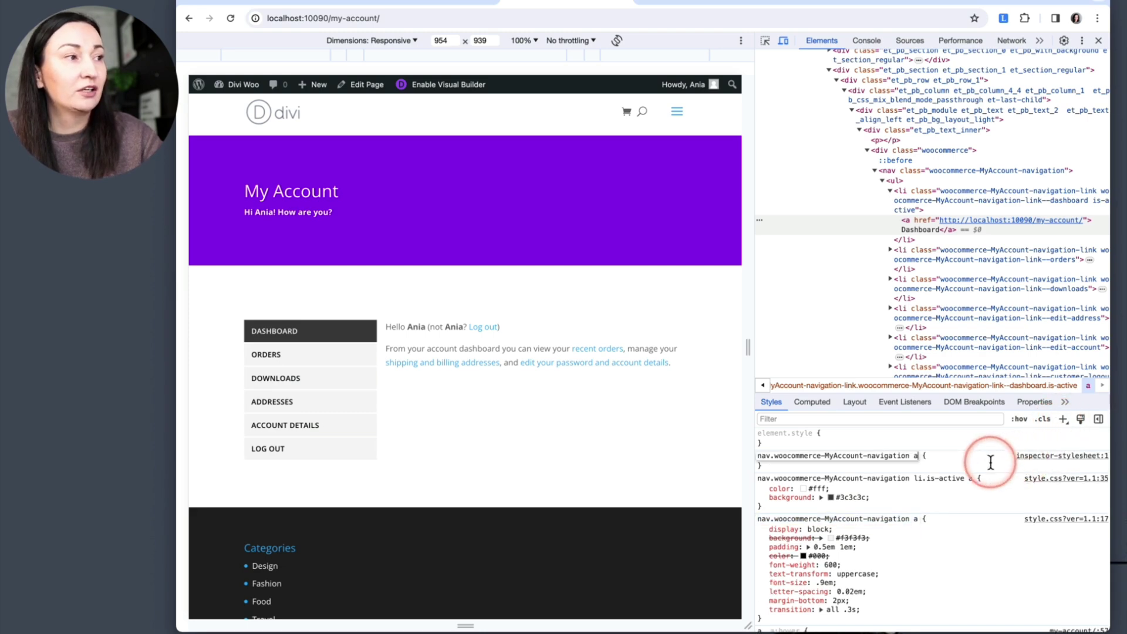
{"action": "type", "text": ":h"}
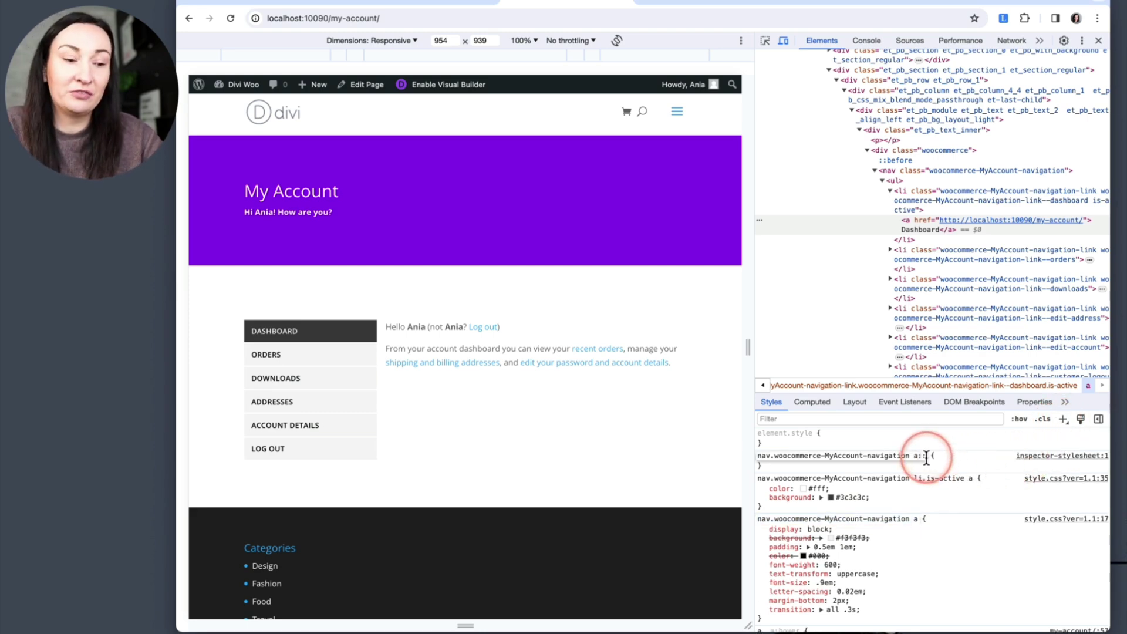
{"action": "type", "text": "before"}
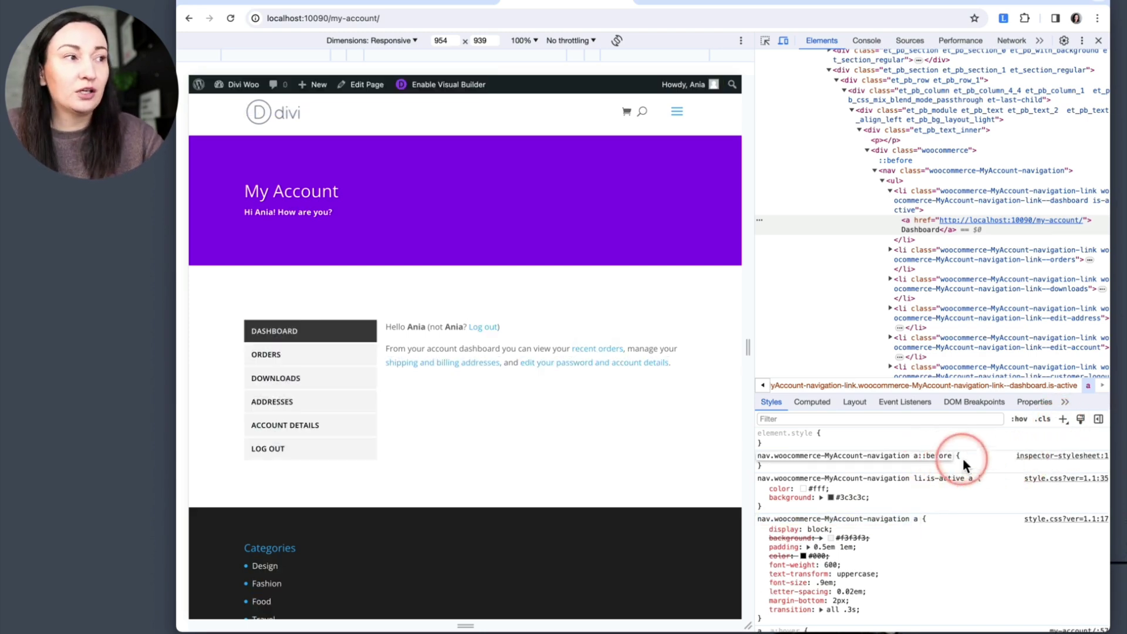
{"action": "key", "text": "Return"}
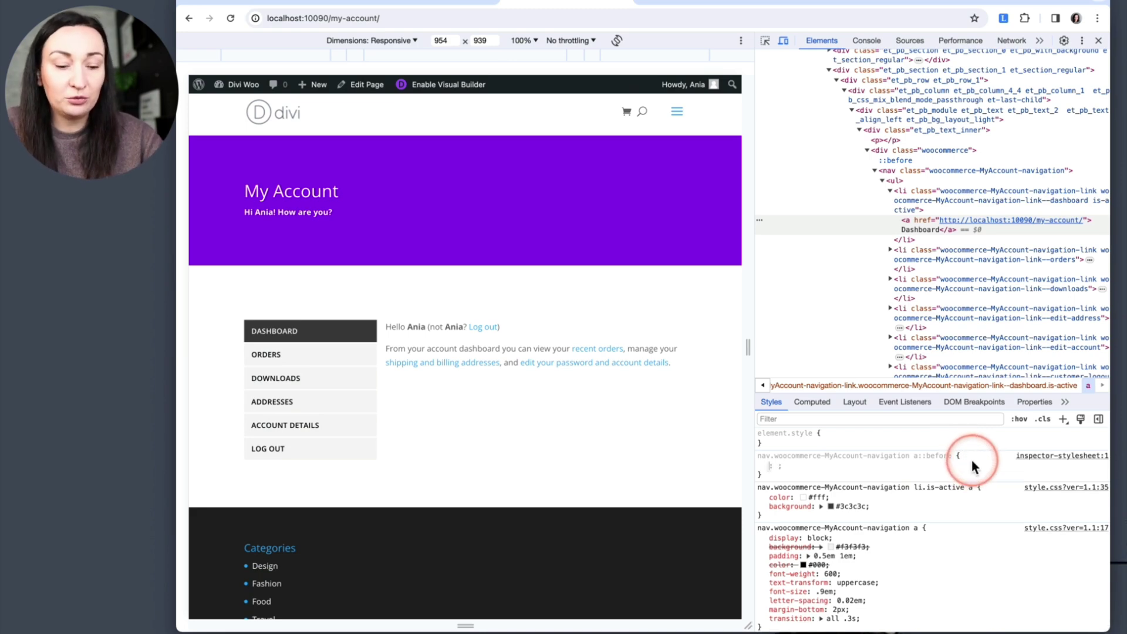
Step: Set display to inline-block in the account navigation's a::before rule
{"action": "type", "text": "di"}
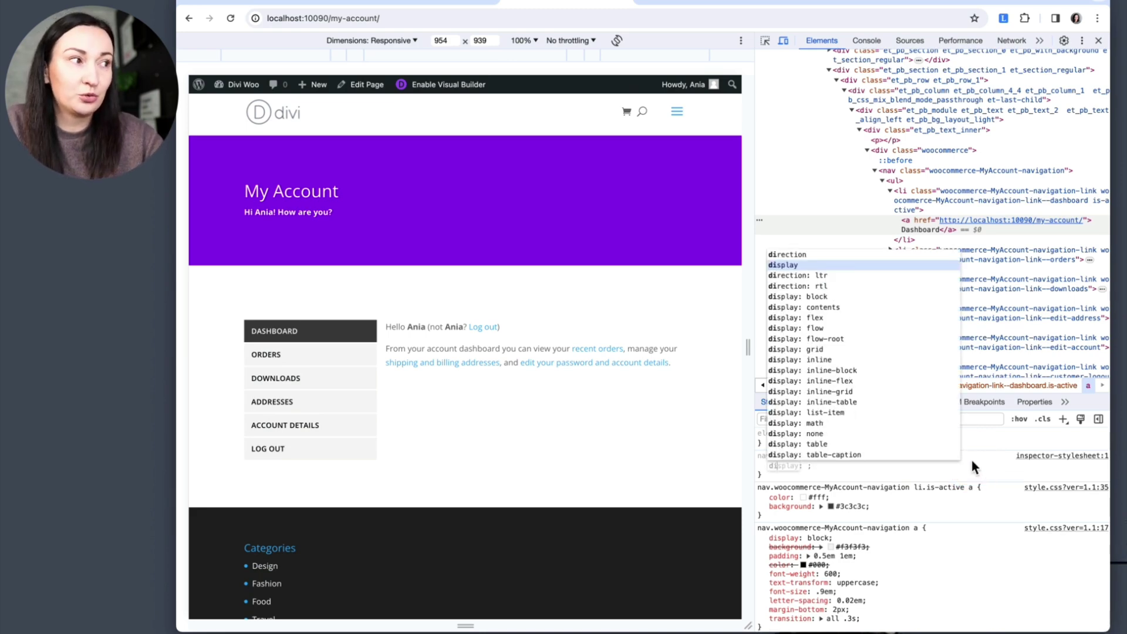
{"action": "key", "text": "Tab"}
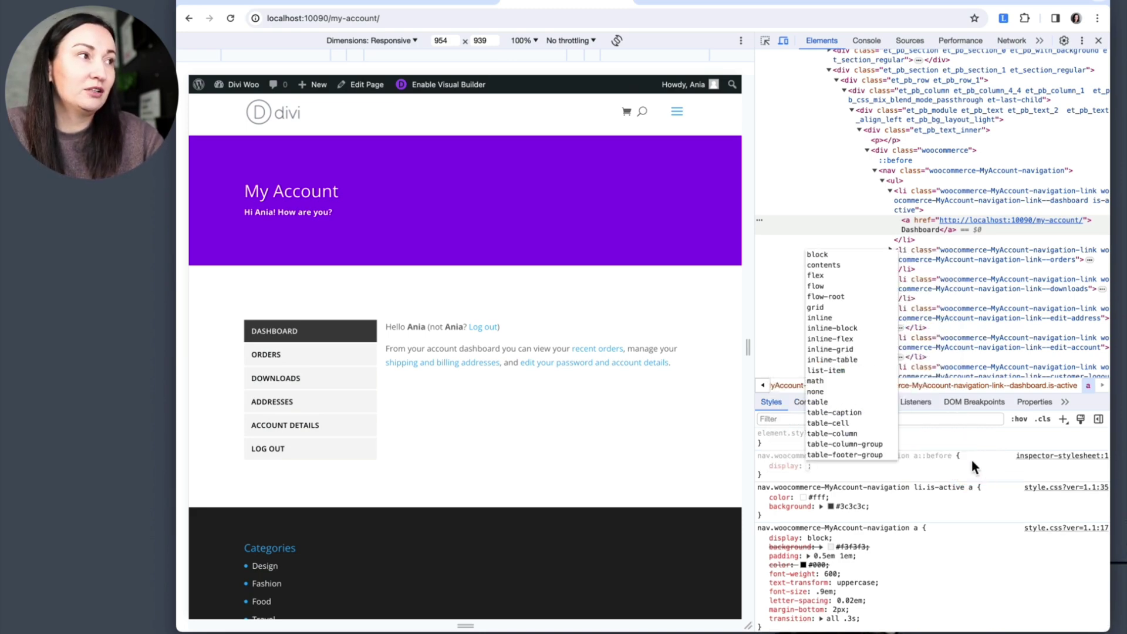
{"action": "key", "text": "Down"}
{"action": "key", "text": "Down"}
{"action": "key", "text": "Down"}
{"action": "key", "text": "Down"}
{"action": "key", "text": "Down"}
{"action": "key", "text": "Down"}
{"action": "key", "text": "Down"}
{"action": "key", "text": "Down"}
{"action": "key", "text": "Return"}
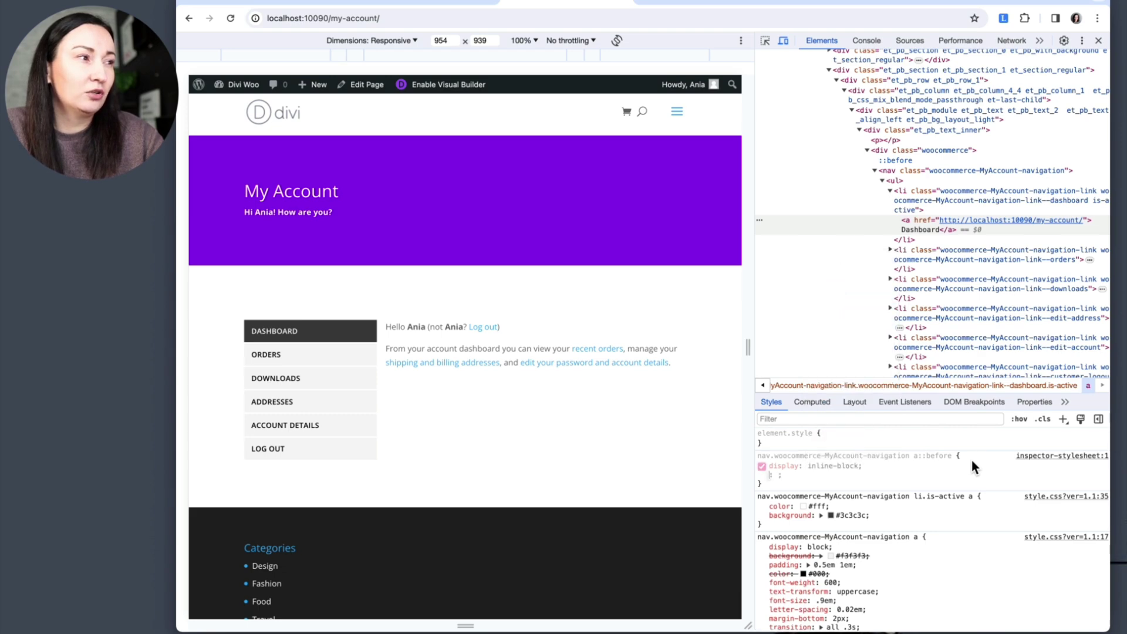
Step: Add a content property to the a::before rule with the bookmark icon's code '\e012', consulting the icon list for it
{"action": "type", "text": "ntent"}
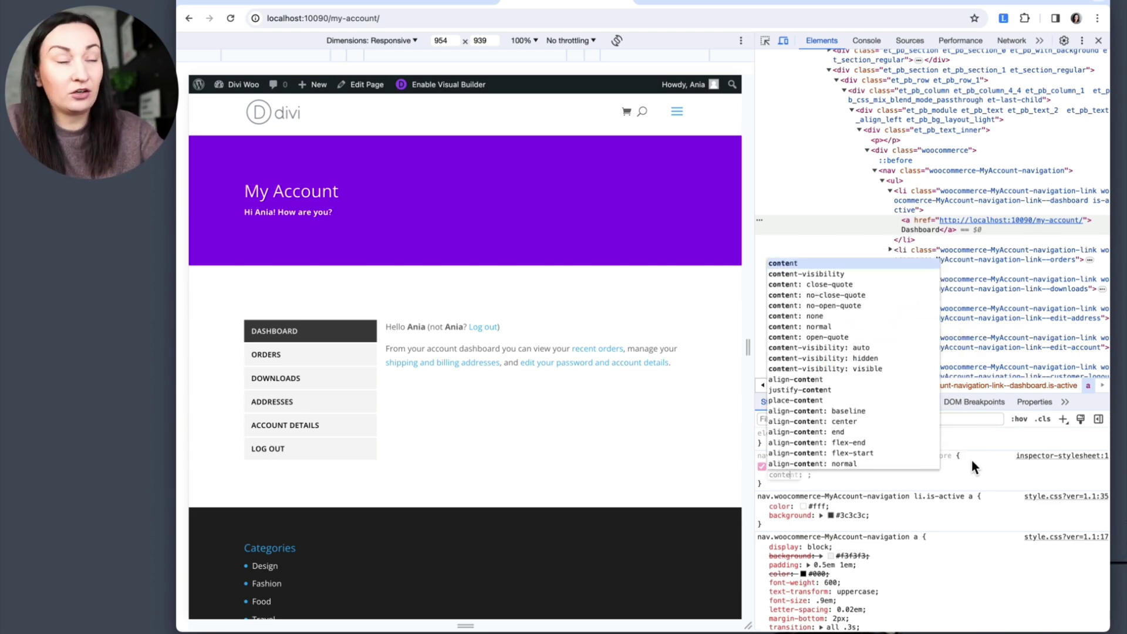
{"action": "key", "text": "Tab"}
{"action": "type", "text": "''"}
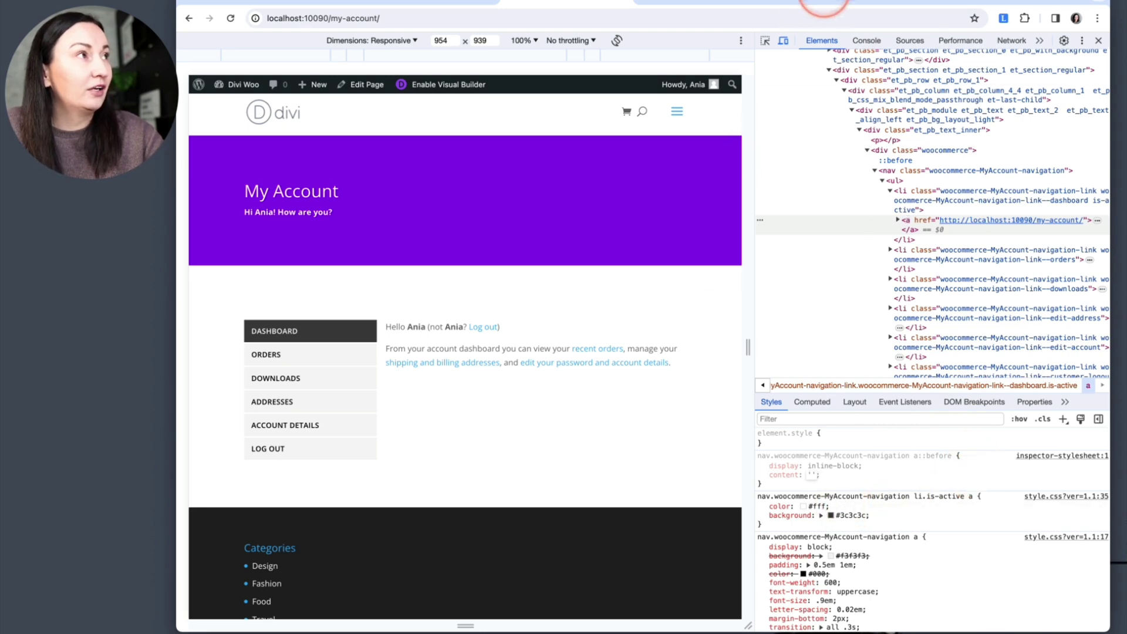
{"action": "left_click", "coordinate": [823, 7]}
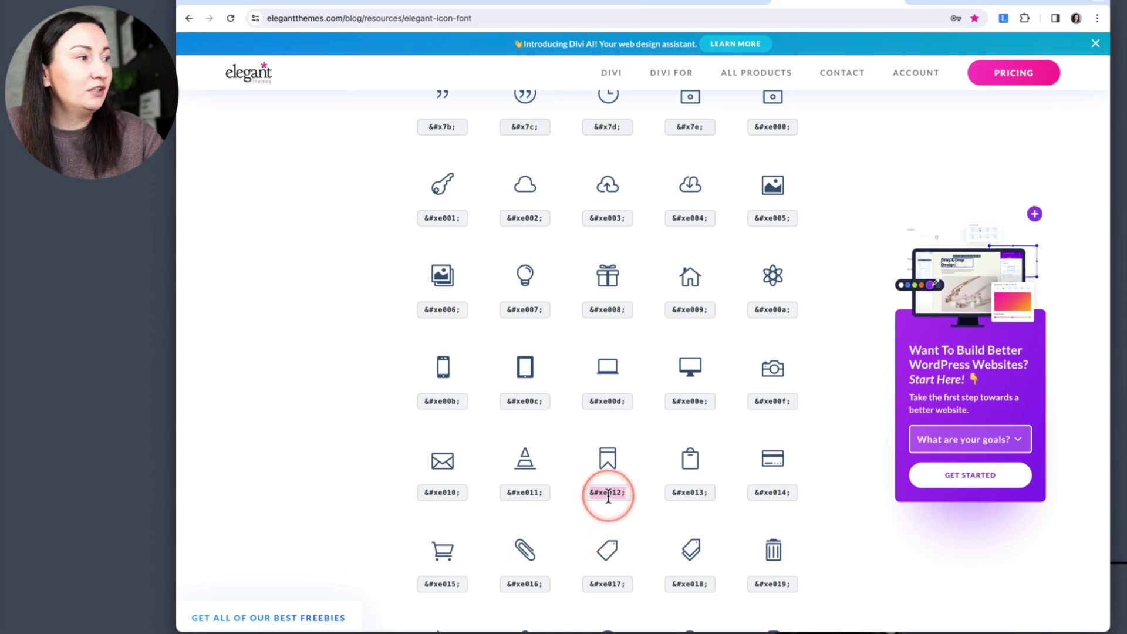
{"action": "left_click", "coordinate": [539, 3]}
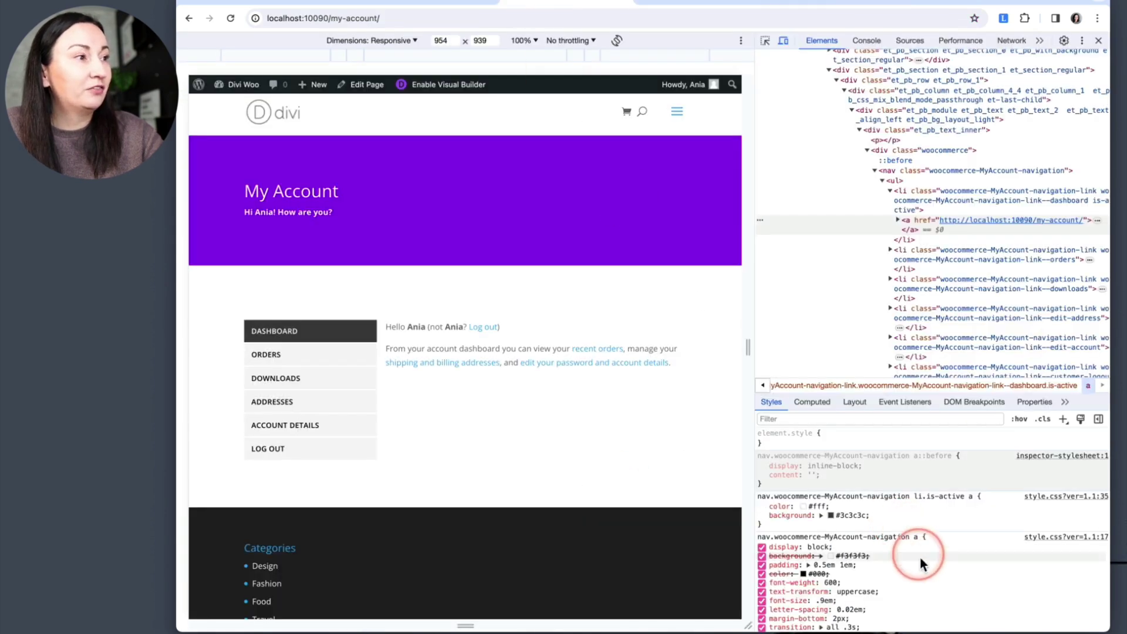
{"action": "left_click", "coordinate": [812, 475]}
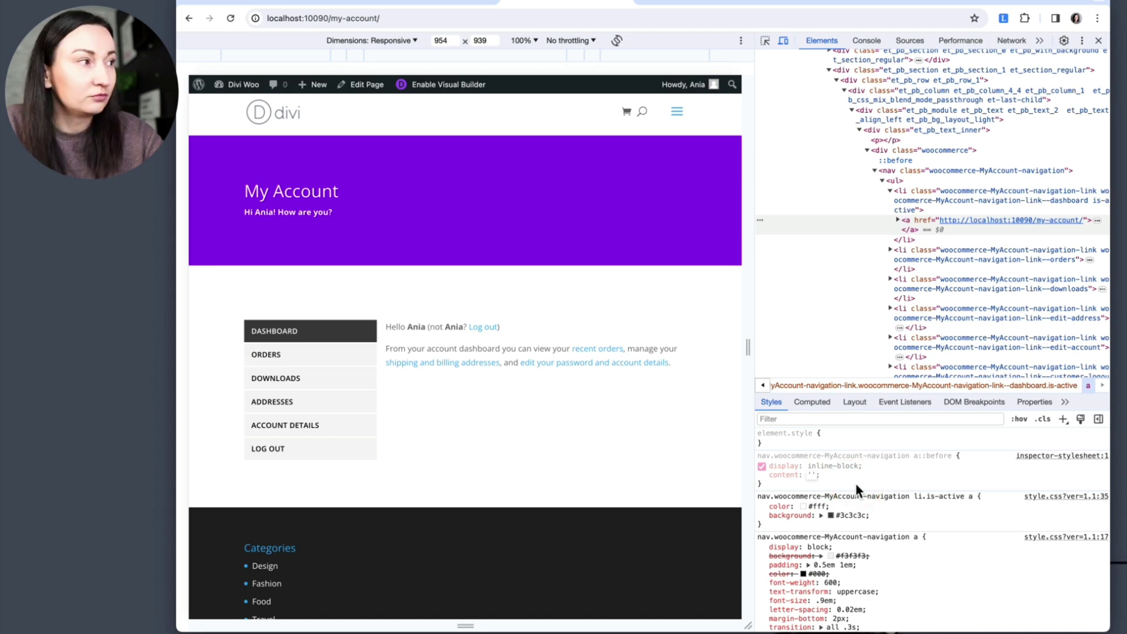
{"action": "type", "text": "\\e012"}
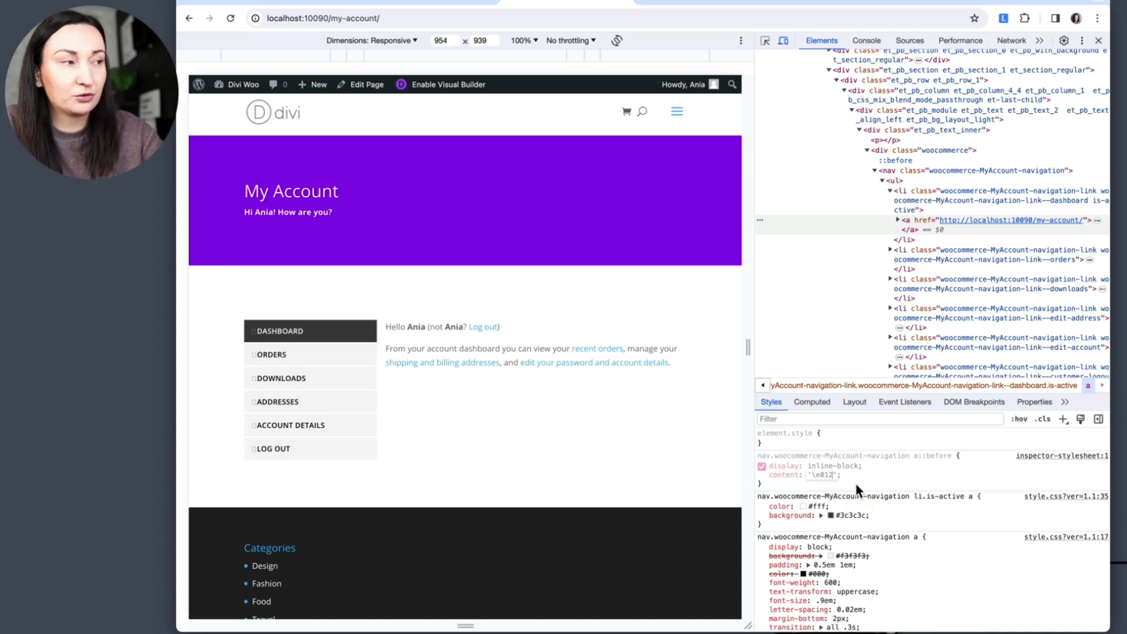
{"action": "key", "text": "Return"}
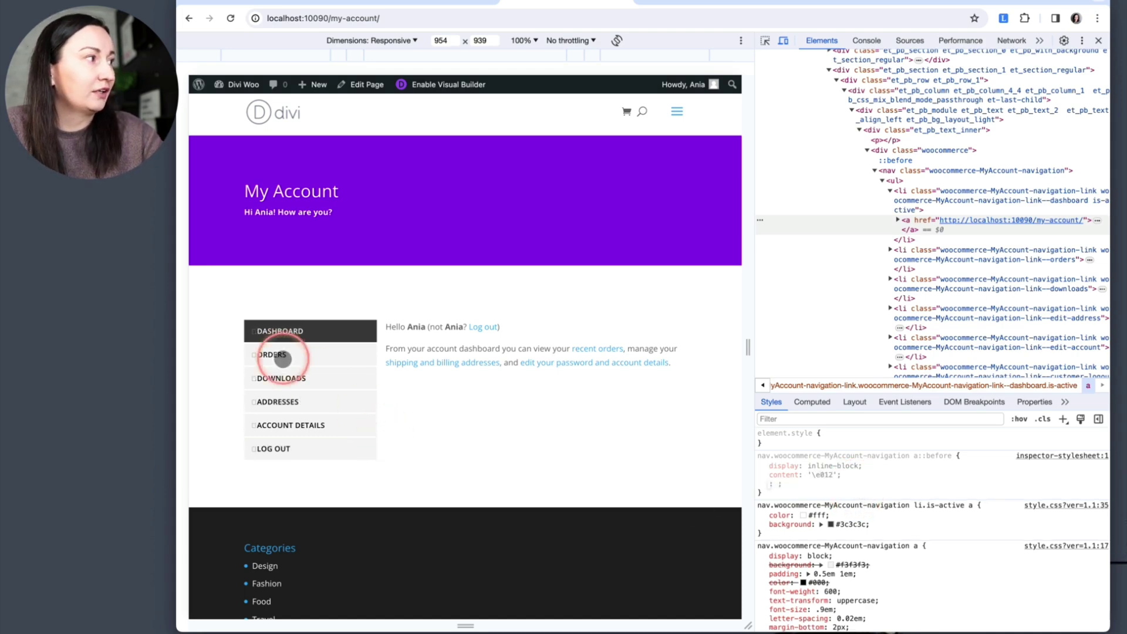
Step: Add a font-family property with the value 'ETmodules' to the account navigation's a::before rule
{"action": "left_click", "coordinate": [255, 336]}
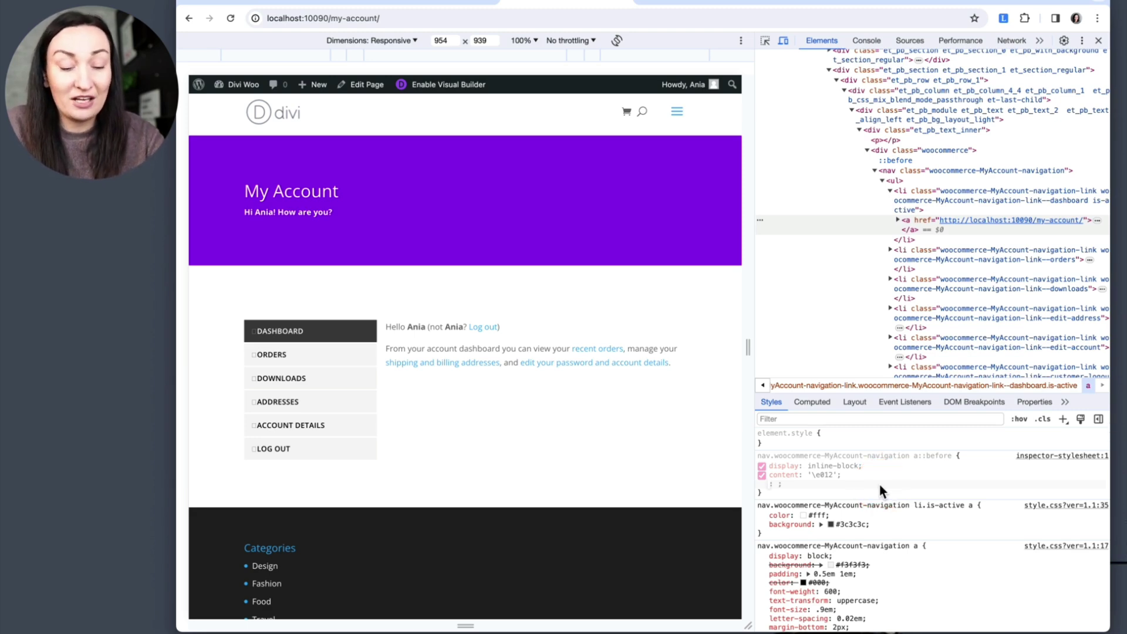
{"action": "type", "text": "font-fami"}
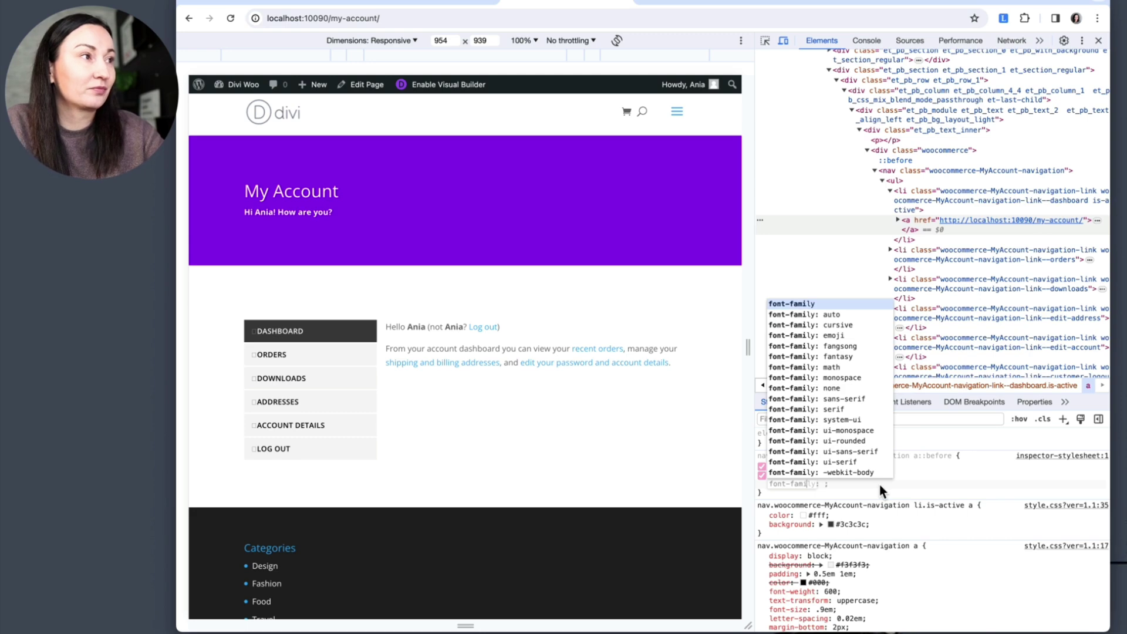
{"action": "key", "text": "Tab"}
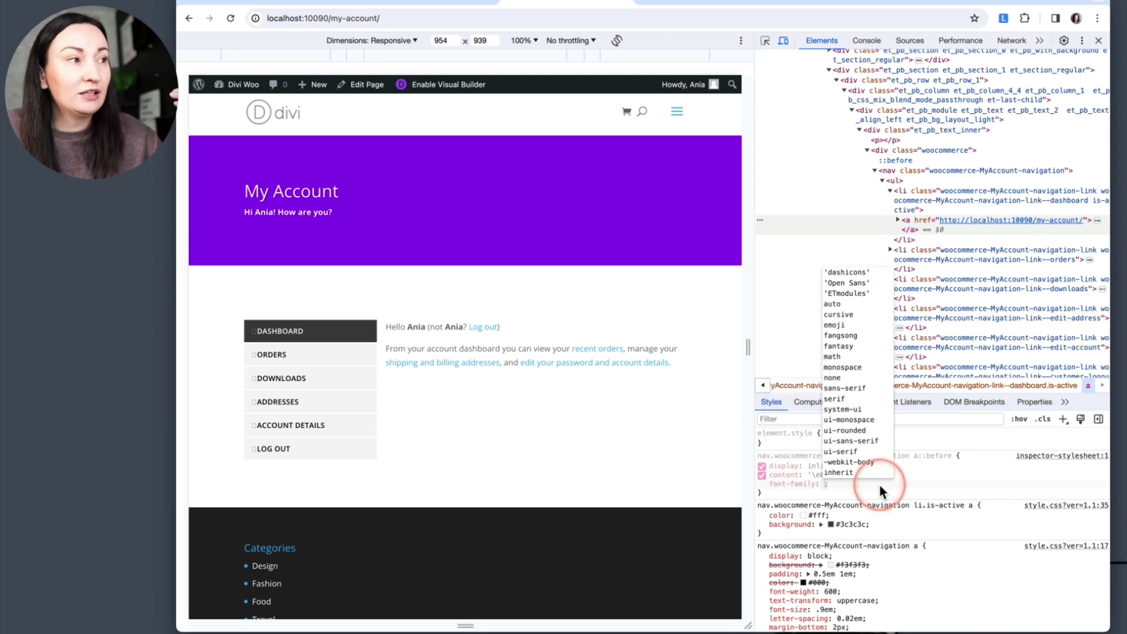
{"action": "left_click", "coordinate": [851, 293]}
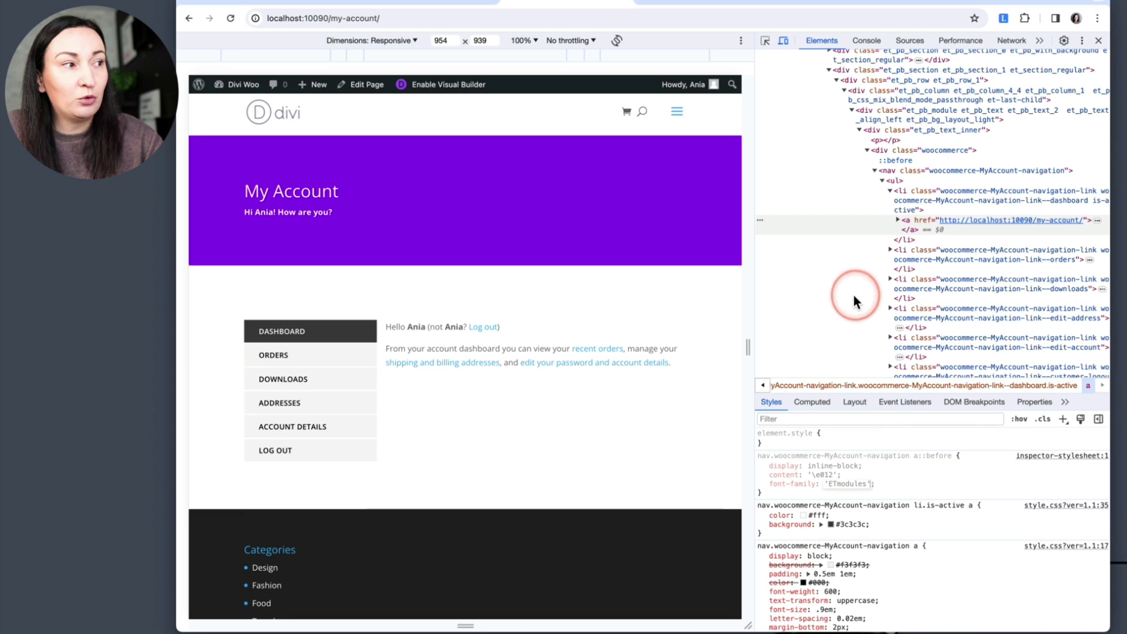
{"action": "left_click", "coordinate": [942, 493]}
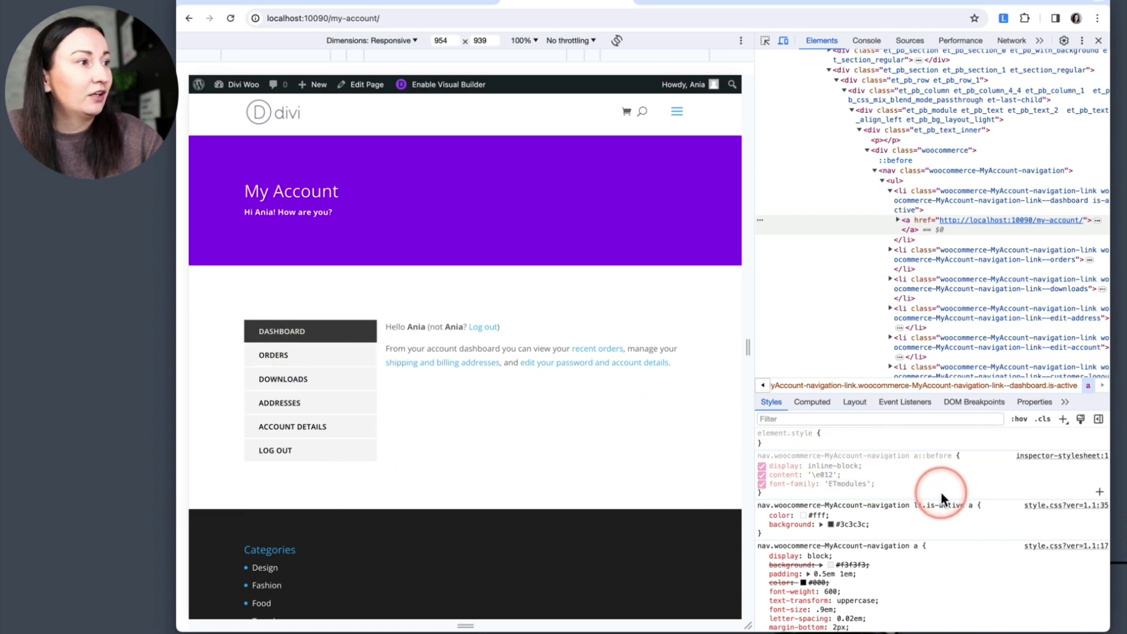
Step: Try re-entering the backslash of the icon code '\e012' in the a::before rule's content property
{"action": "left_click", "coordinate": [816, 474]}
{"action": "key", "text": "BackSpace"}
{"action": "left_click", "coordinate": [846, 499]}
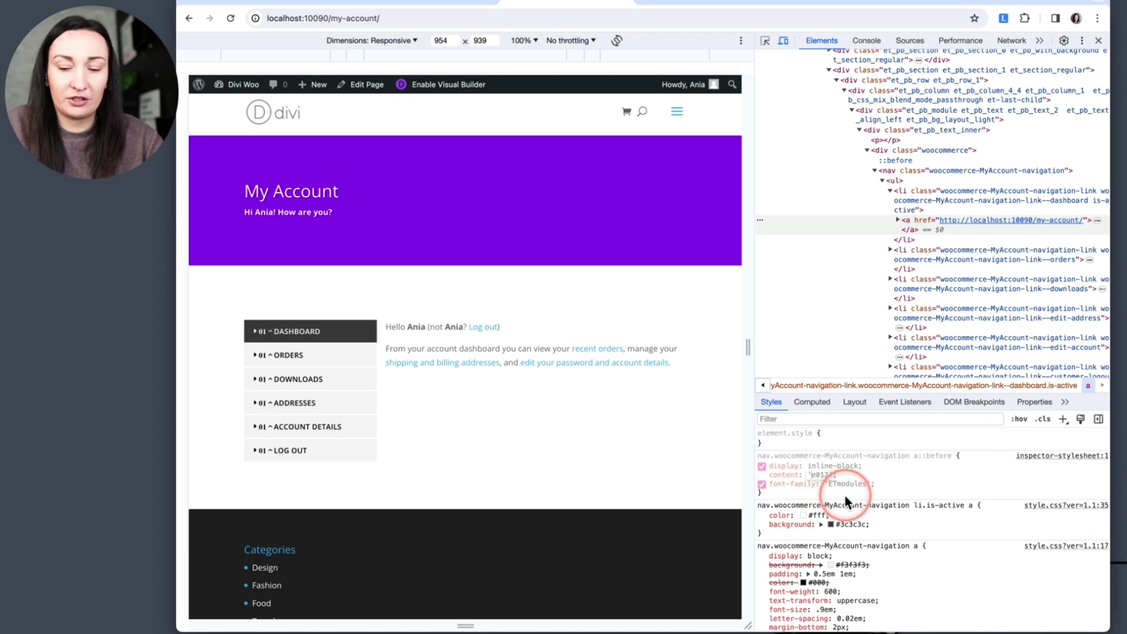
{"action": "type", "text": "/"}
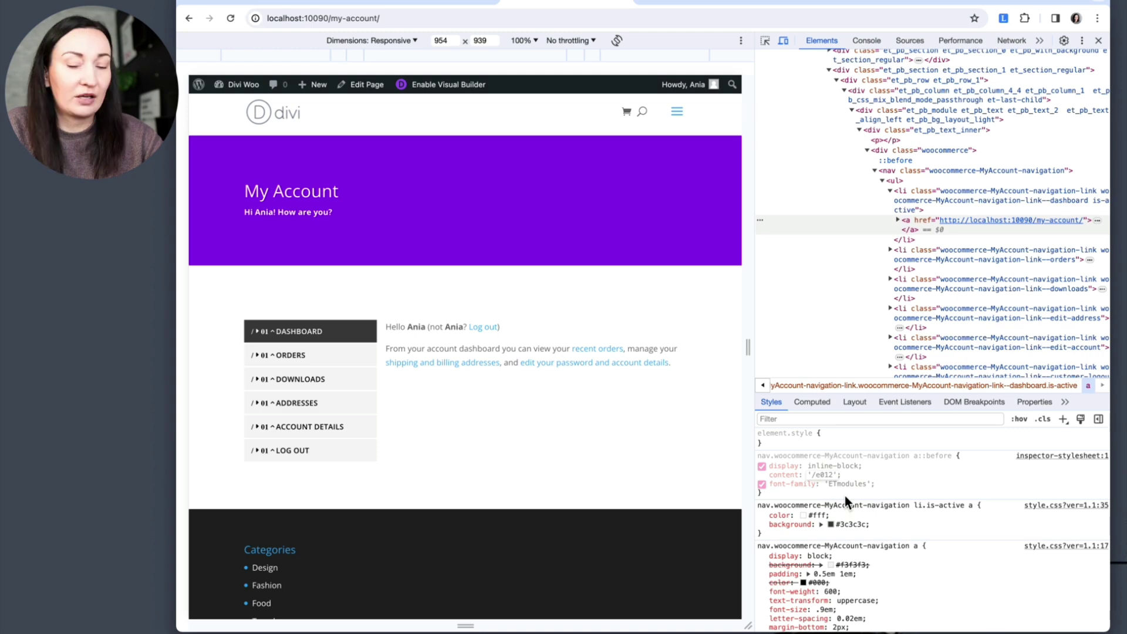
{"action": "key", "text": "BackSpace"}
{"action": "type", "text": "\\"}
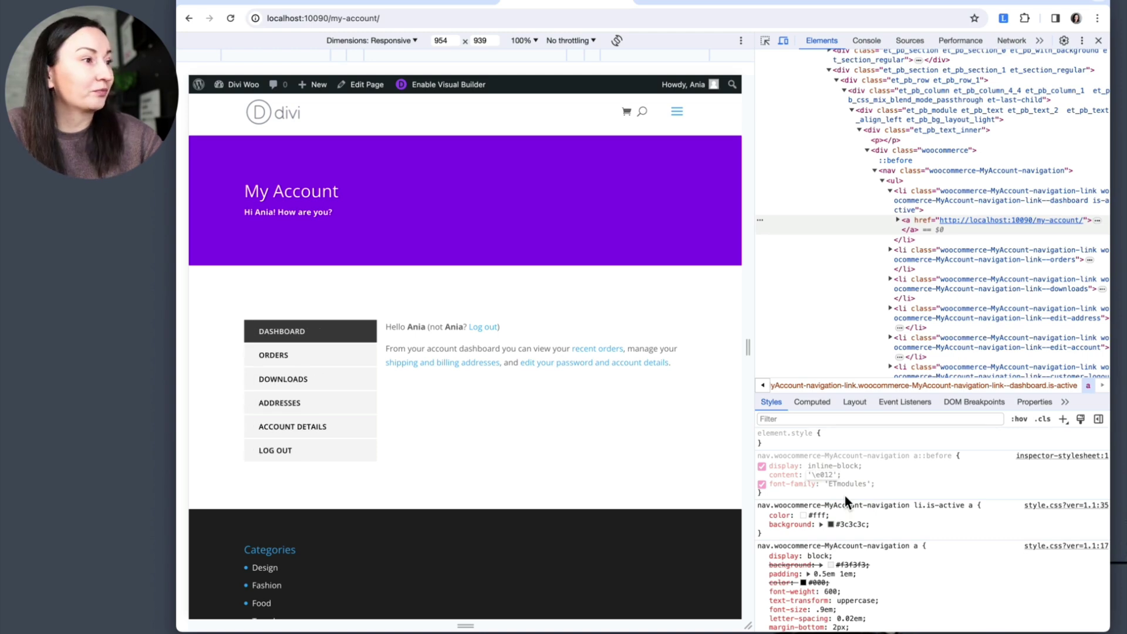
{"action": "left_click", "coordinate": [910, 498]}
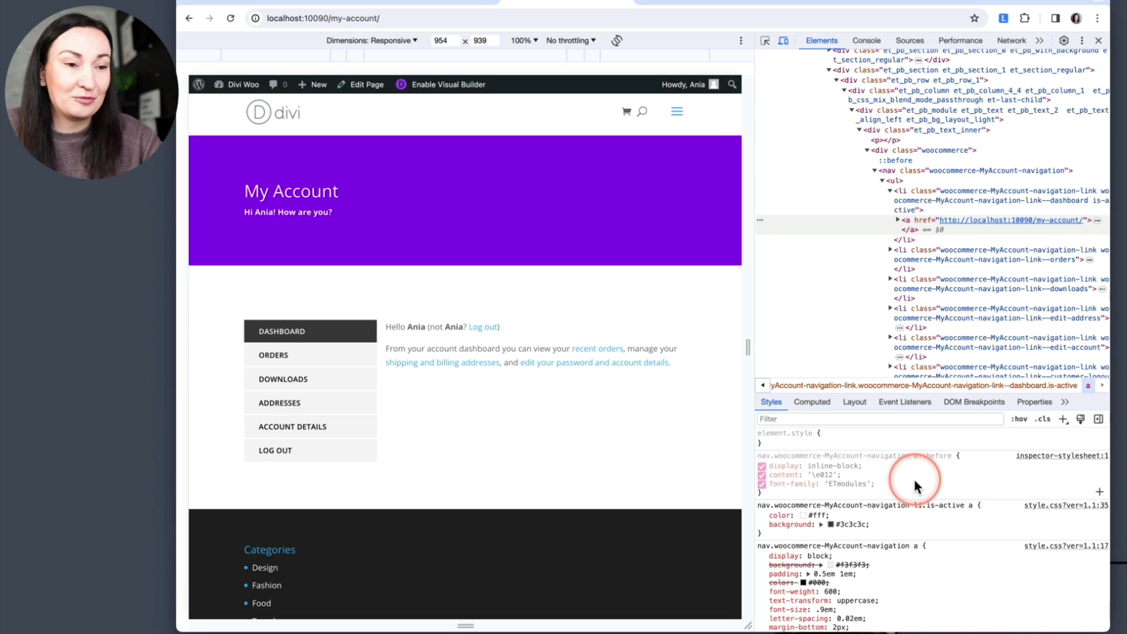
{"action": "left_click", "coordinate": [913, 485]}
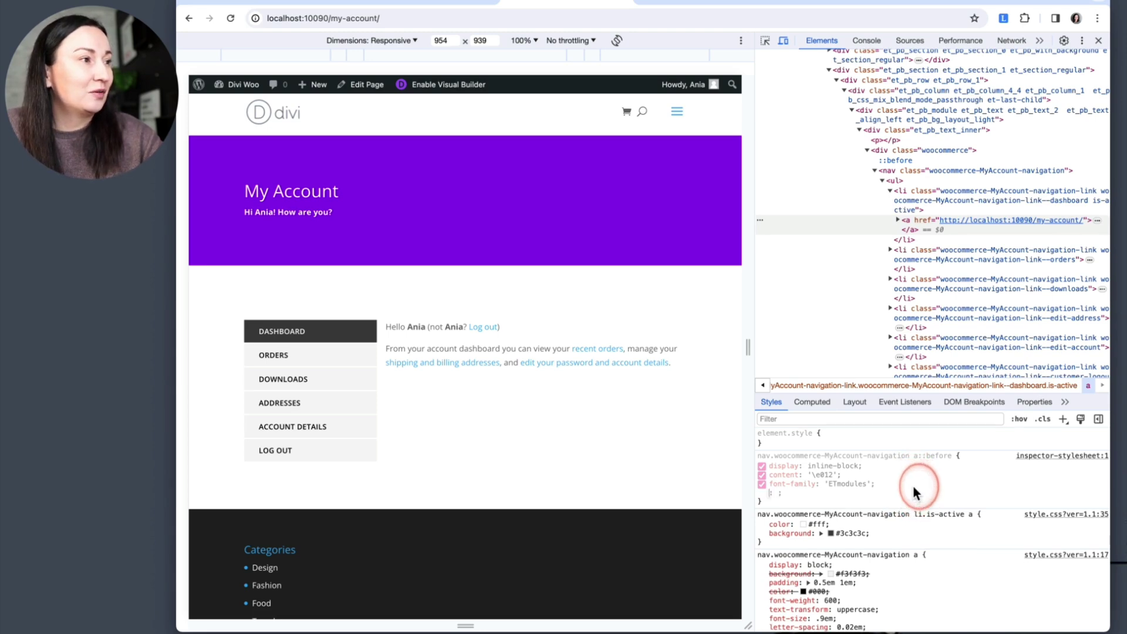
Step: Copy the whole a::before rule from the inspector stylesheet and switch to the Divi Theme Options page
{"action": "left_click", "coordinate": [1064, 462]}
{"action": "left_click_drag", "start_coordinate": [838, 118], "coordinate": [732, 43]}
{"action": "key", "text": "ctrl+c"}
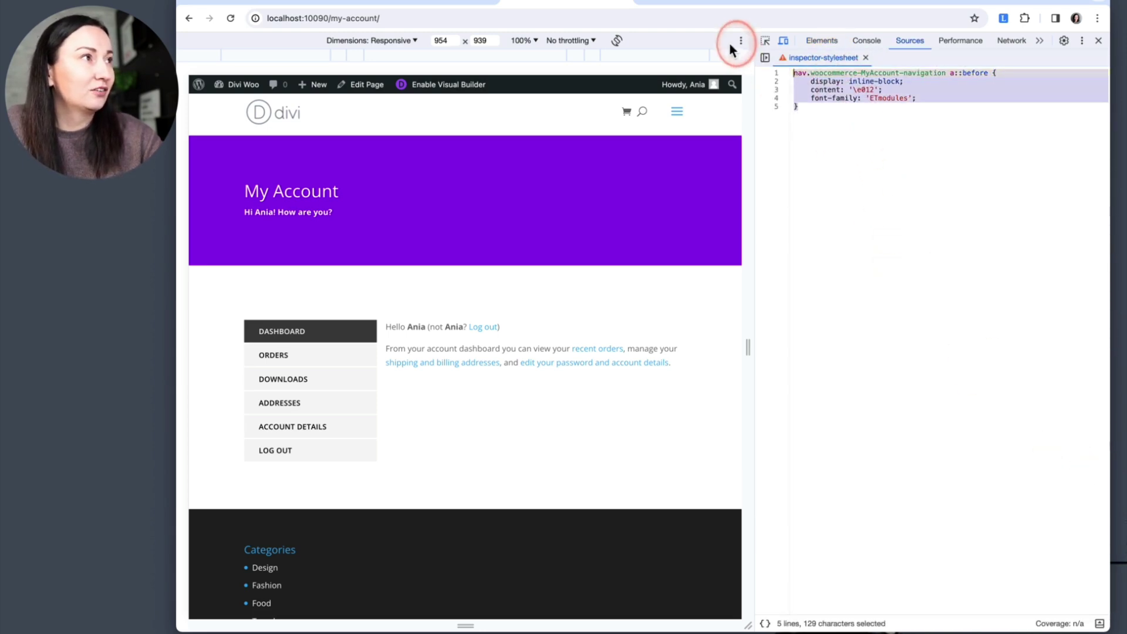
{"action": "left_click", "coordinate": [276, 3]}
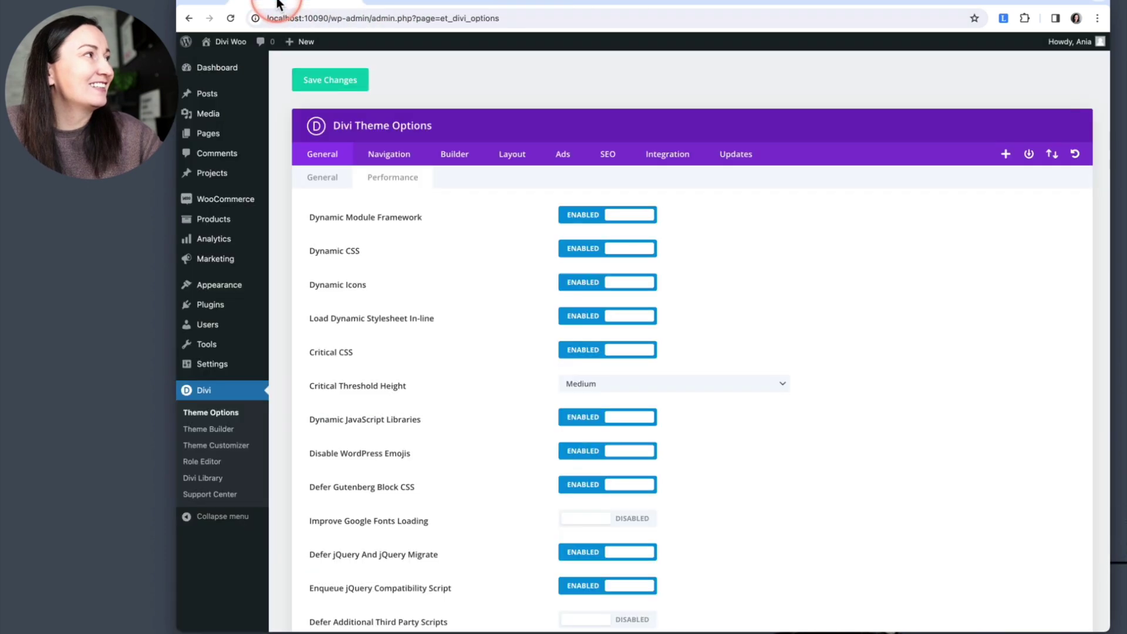
{"action": "left_click", "coordinate": [598, 253]}
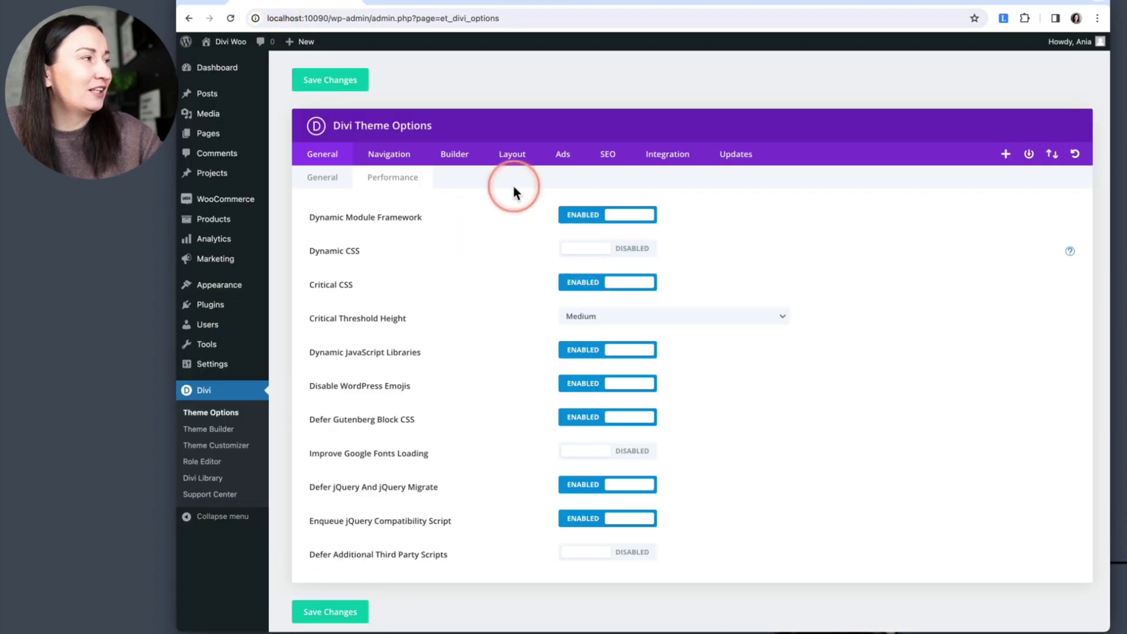
{"action": "left_click", "coordinate": [323, 83]}
{"action": "left_click", "coordinate": [422, 305]}
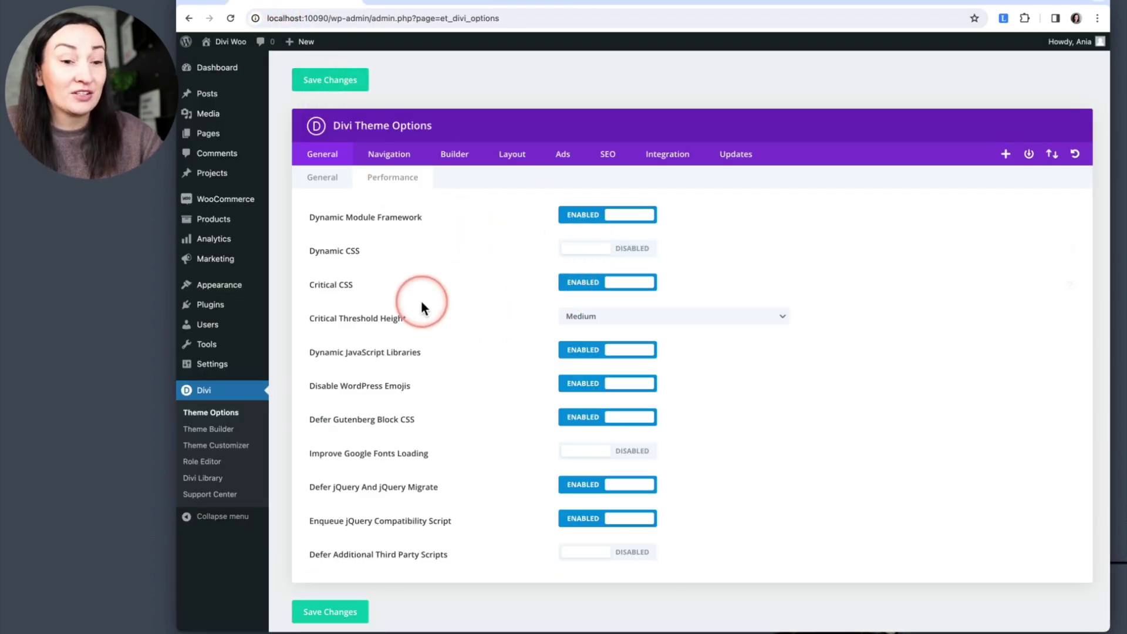
{"action": "left_click", "coordinate": [574, 254]}
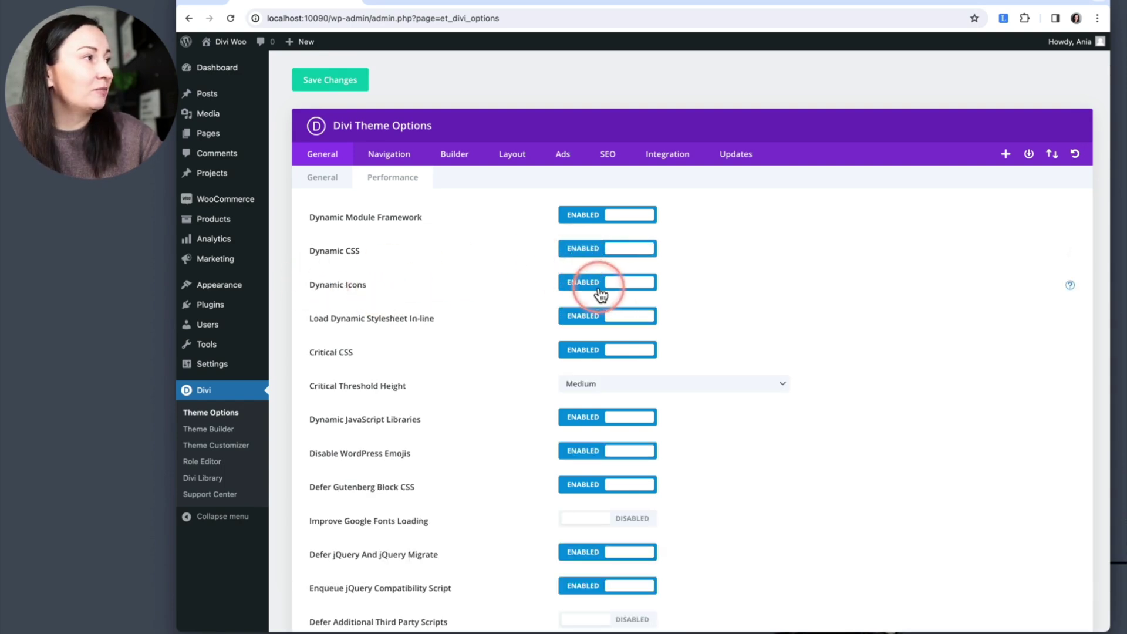
Step: Disable Dynamic Icons in Divi's performance options and save the changes
{"action": "left_click", "coordinate": [600, 294]}
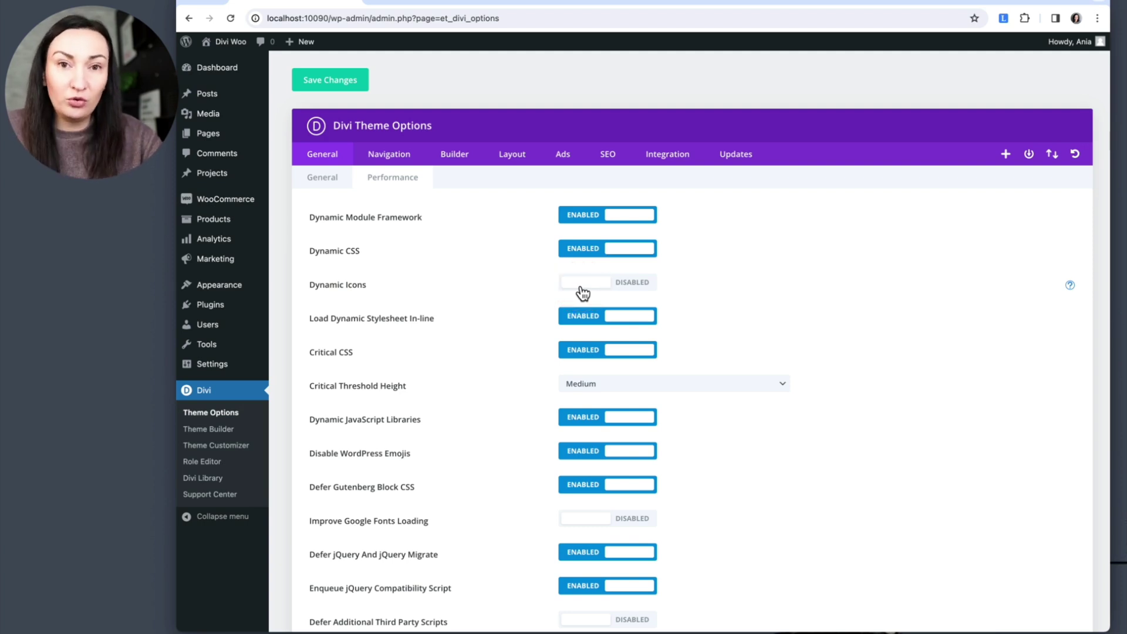
{"action": "left_click", "coordinate": [325, 88]}
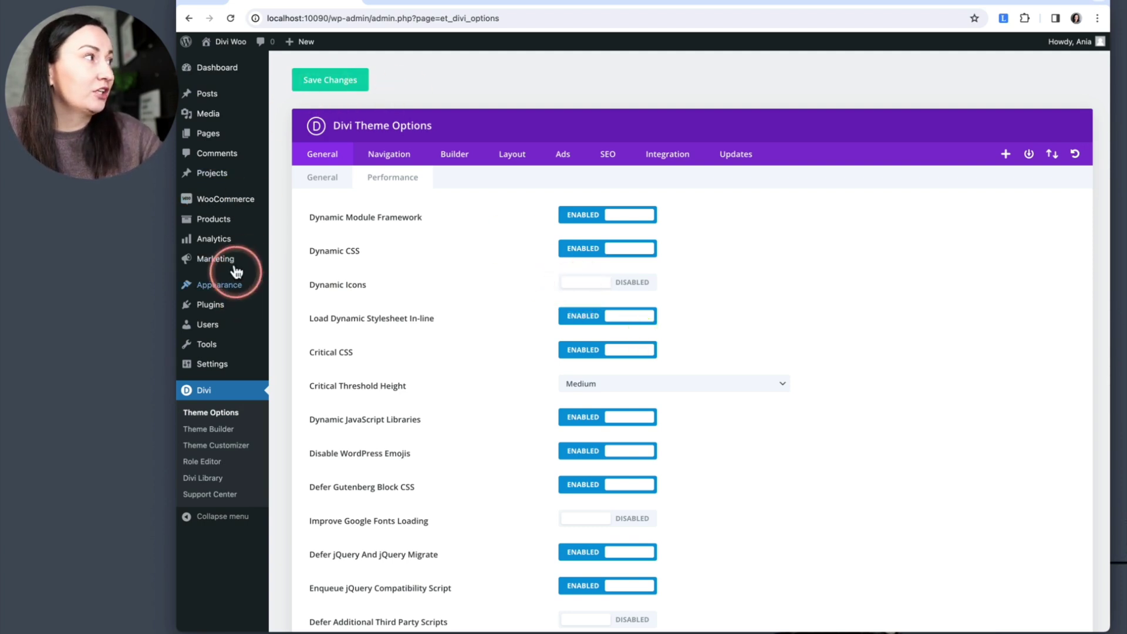
Step: Paste the copied a::before rule at the end of the child theme's style.css and update the file
{"action": "mouse_move", "coordinate": [216, 210]}
{"action": "left_click", "coordinate": [293, 371]}
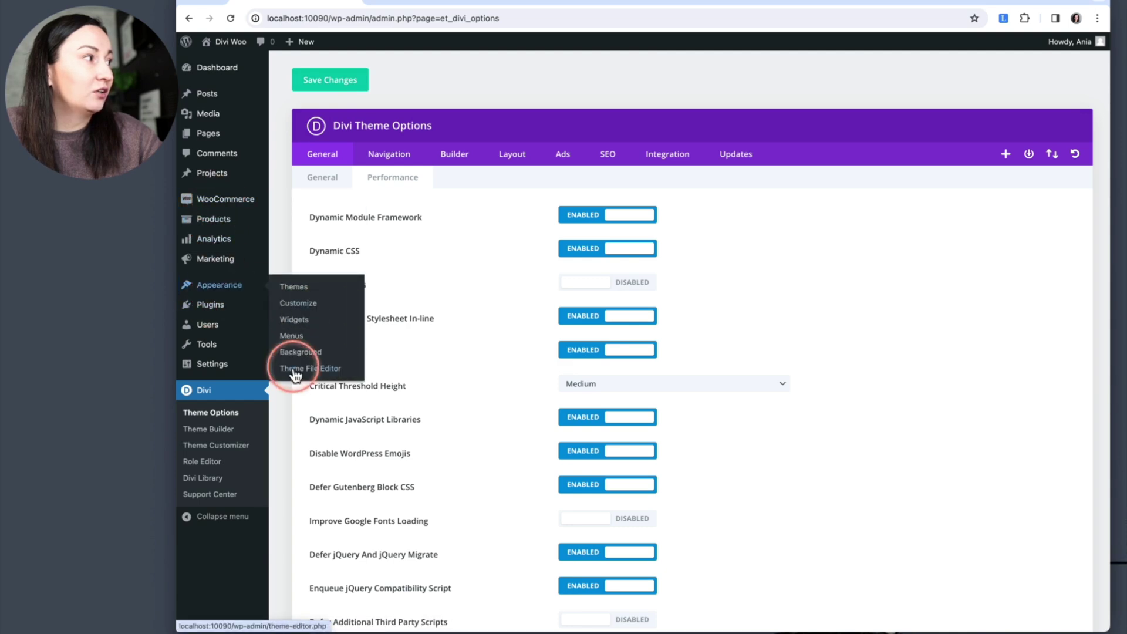
{"action": "scroll", "coordinate": [447, 405], "scroll_direction": "down", "scroll_amount": 2}
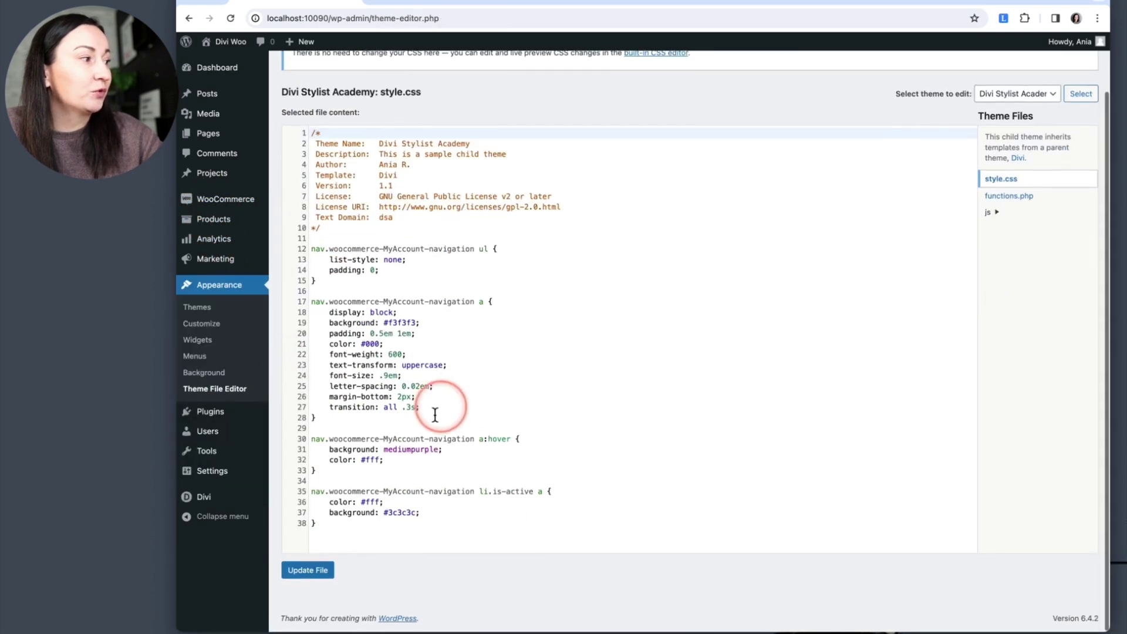
{"action": "left_click", "coordinate": [326, 544]}
{"action": "key", "text": "Return"}
{"action": "key", "text": "Return"}
{"action": "key", "text": "ctrl+v"}
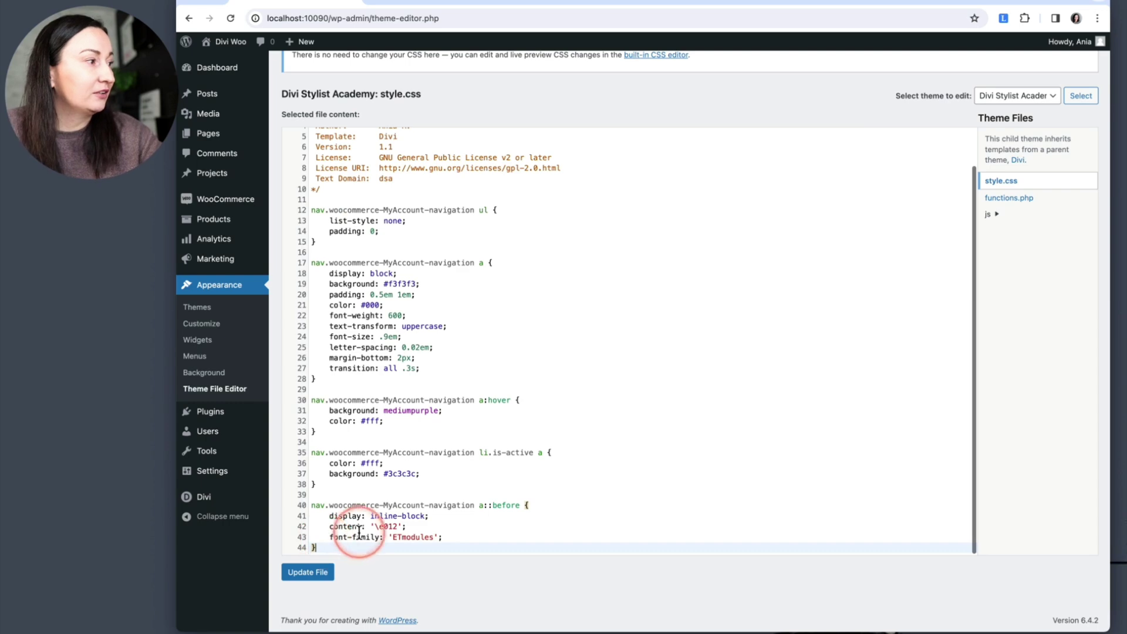
{"action": "left_click", "coordinate": [301, 572]}
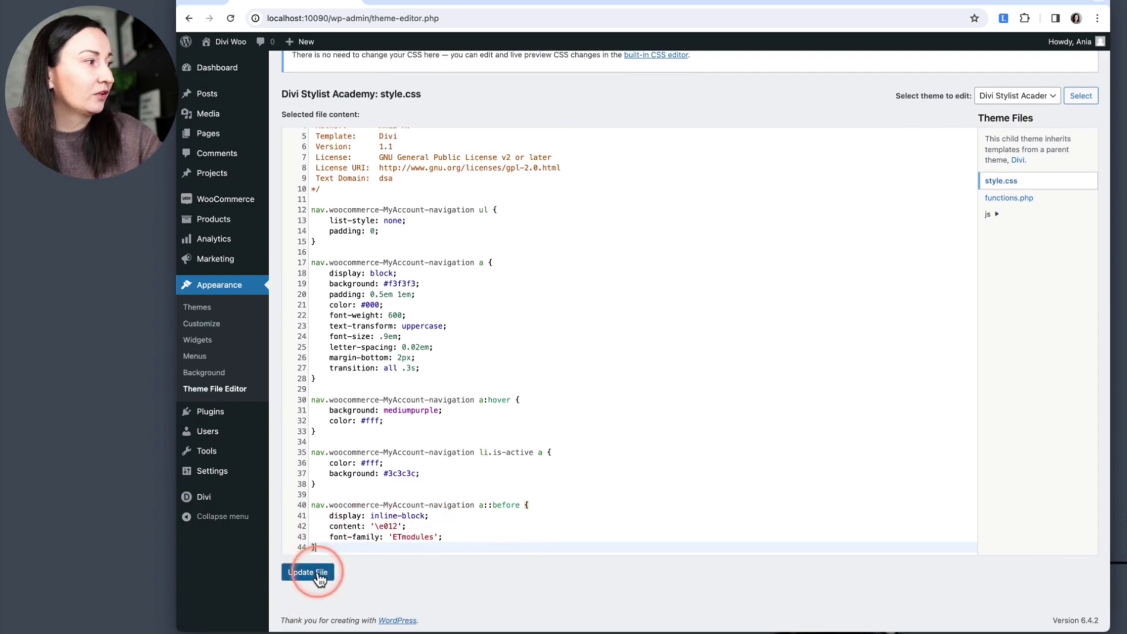
Step: Reload the My account page and inspect the ::before icon of the Dashboard navigation link
{"action": "left_click", "coordinate": [534, 7]}
{"action": "key", "text": "super+r"}
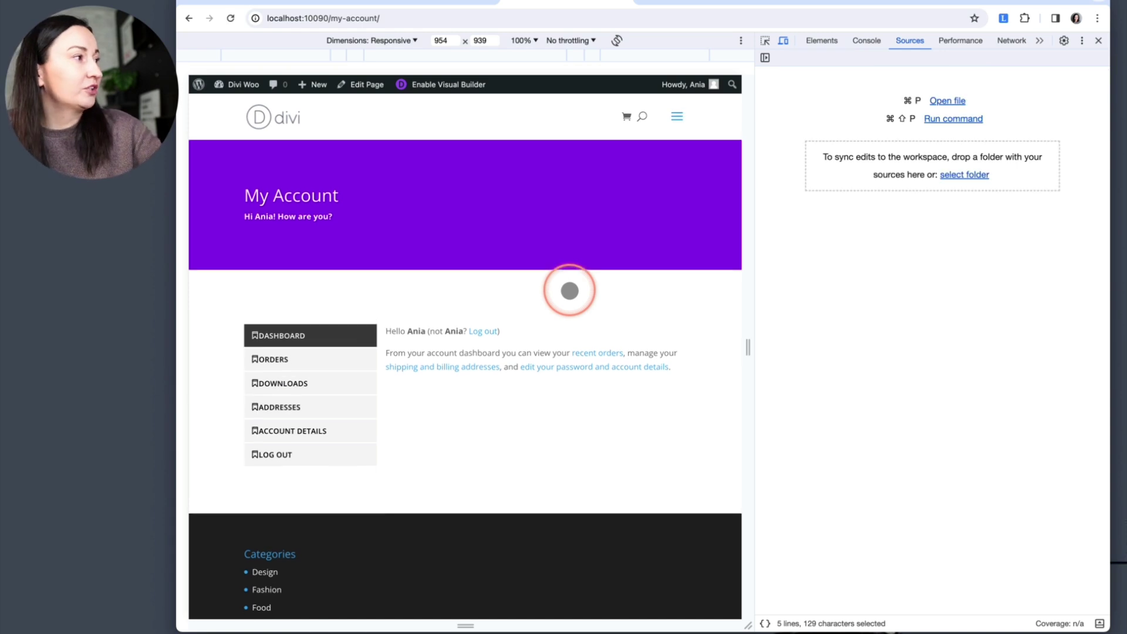
{"action": "left_click", "coordinate": [1098, 41]}
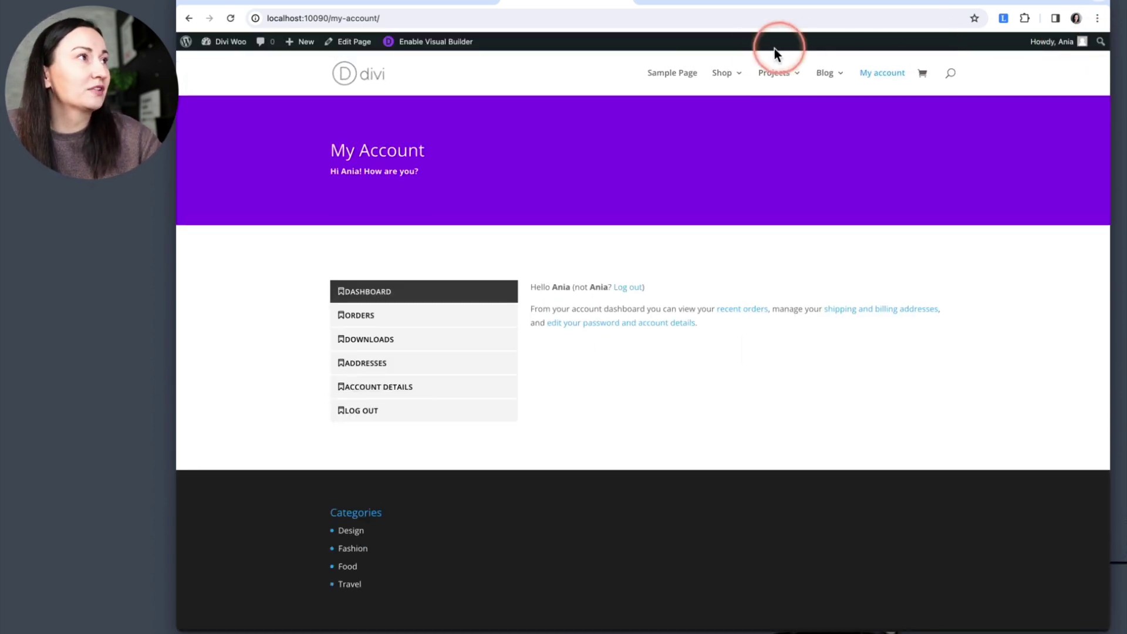
{"action": "right_click", "coordinate": [671, 361]}
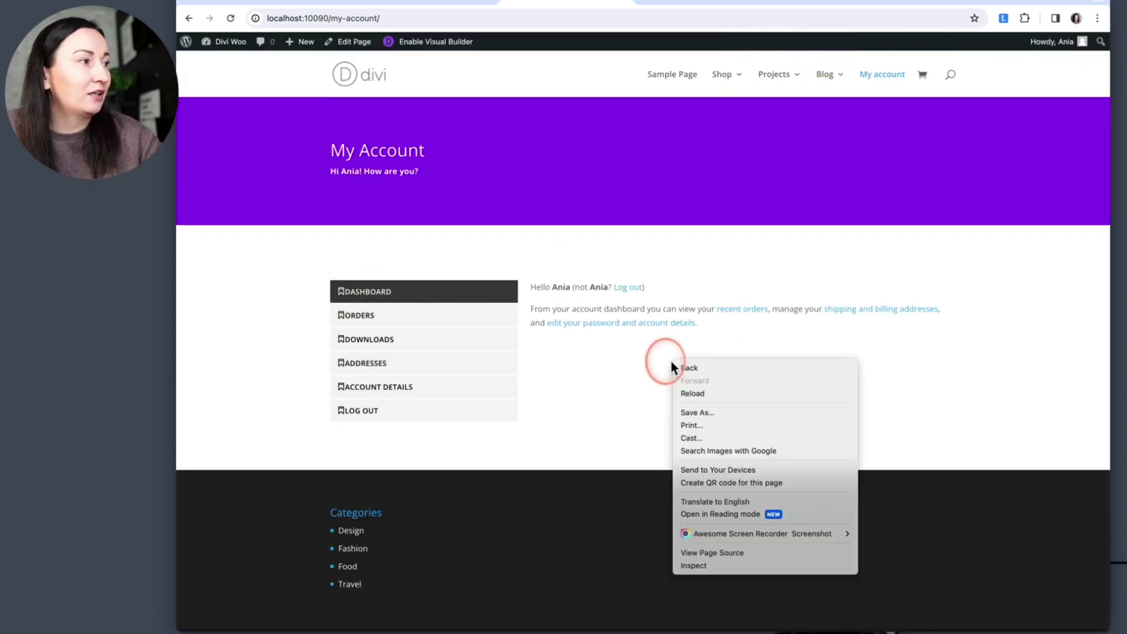
{"action": "left_click", "coordinate": [734, 560]}
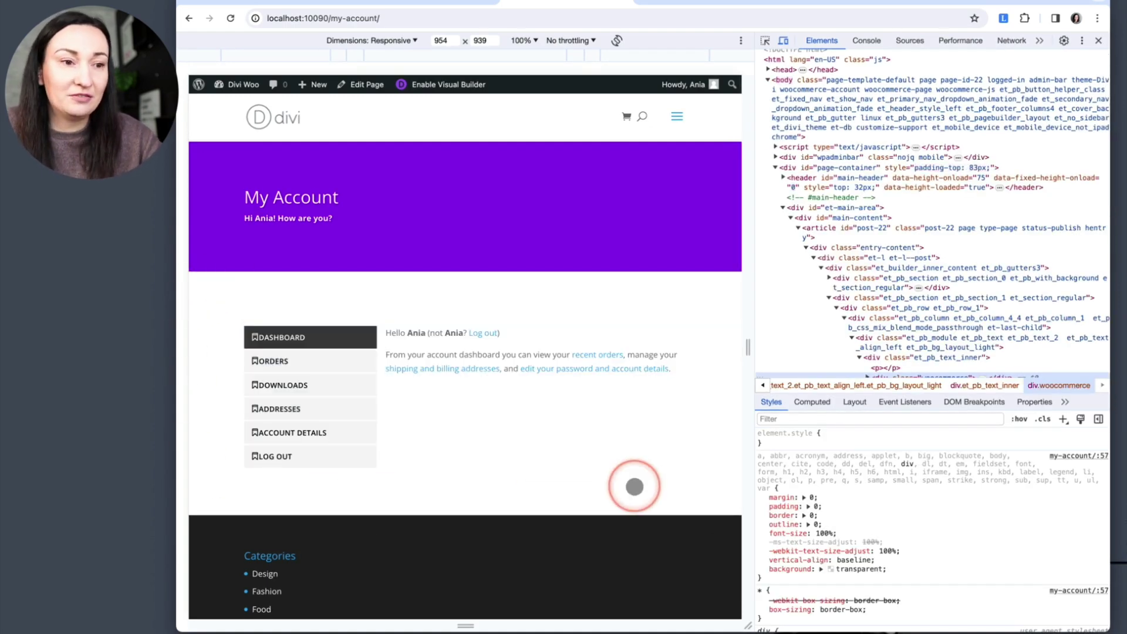
{"action": "left_click", "coordinate": [765, 40]}
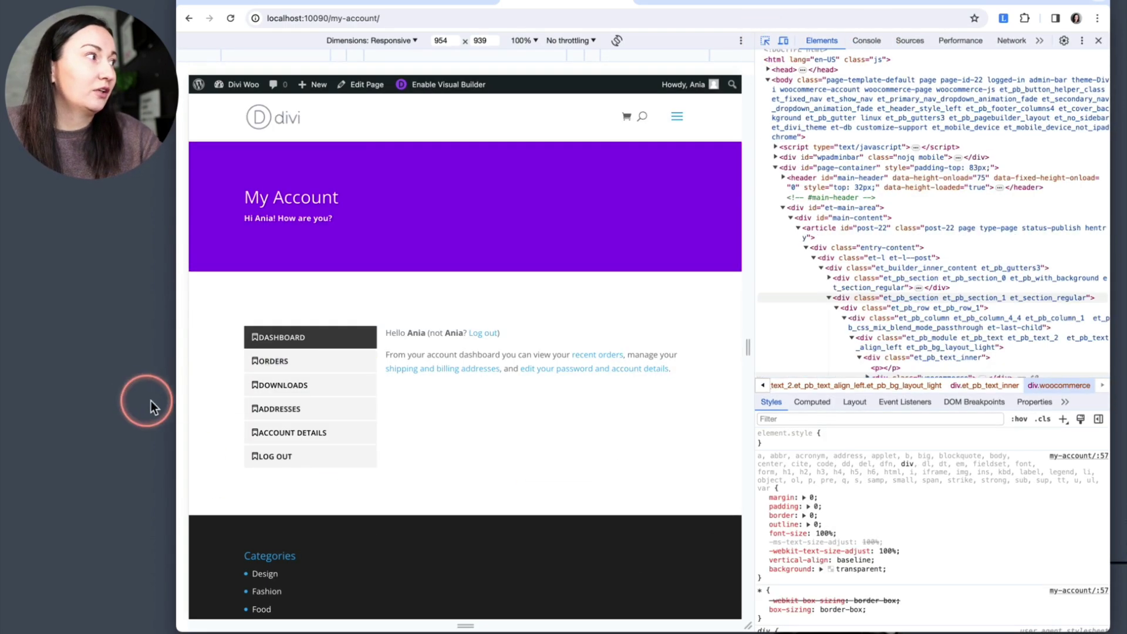
{"action": "left_click", "coordinate": [257, 340]}
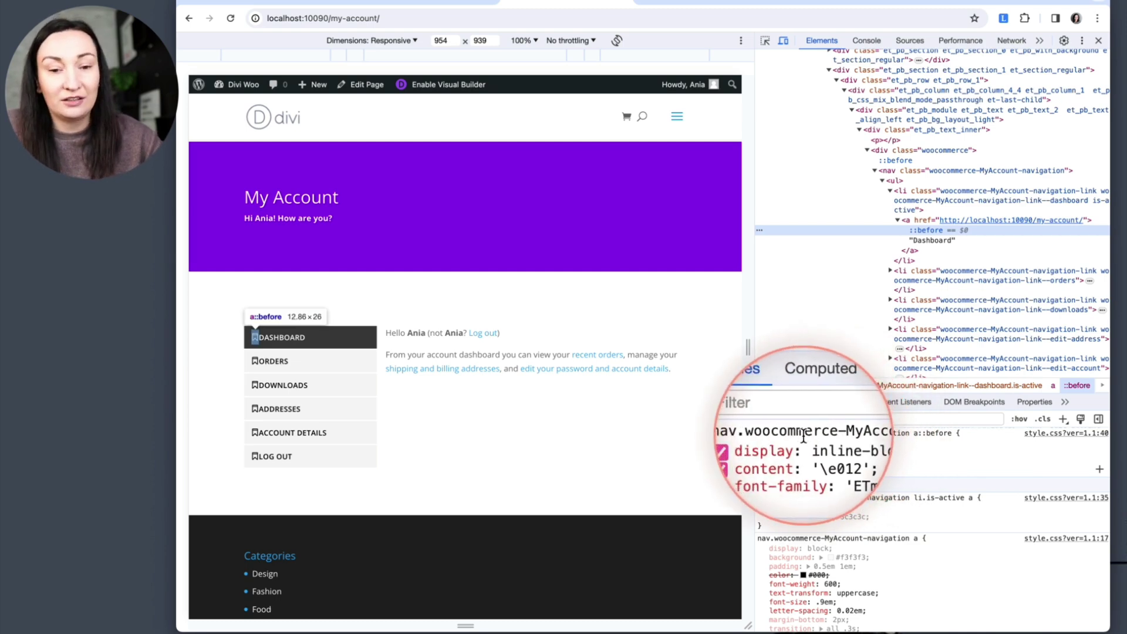
Step: Try a margin-right of 5px in the account navigation's a::before rule
{"action": "left_click", "coordinate": [897, 464]}
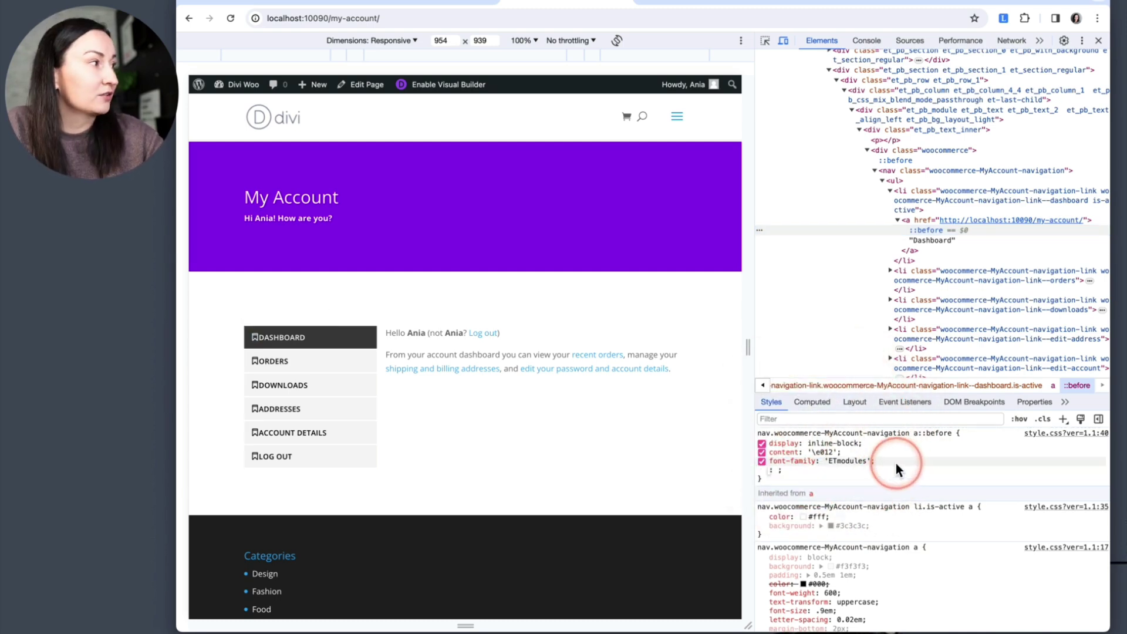
{"action": "type", "text": "margin"}
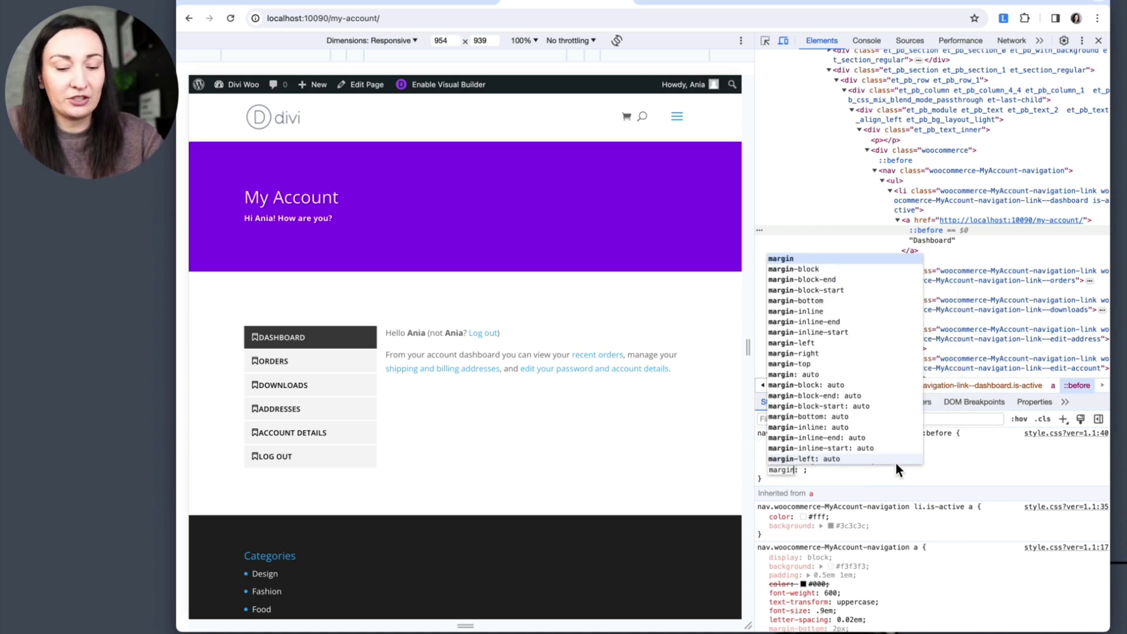
{"action": "type", "text": "-r"}
{"action": "key", "text": "Tab"}
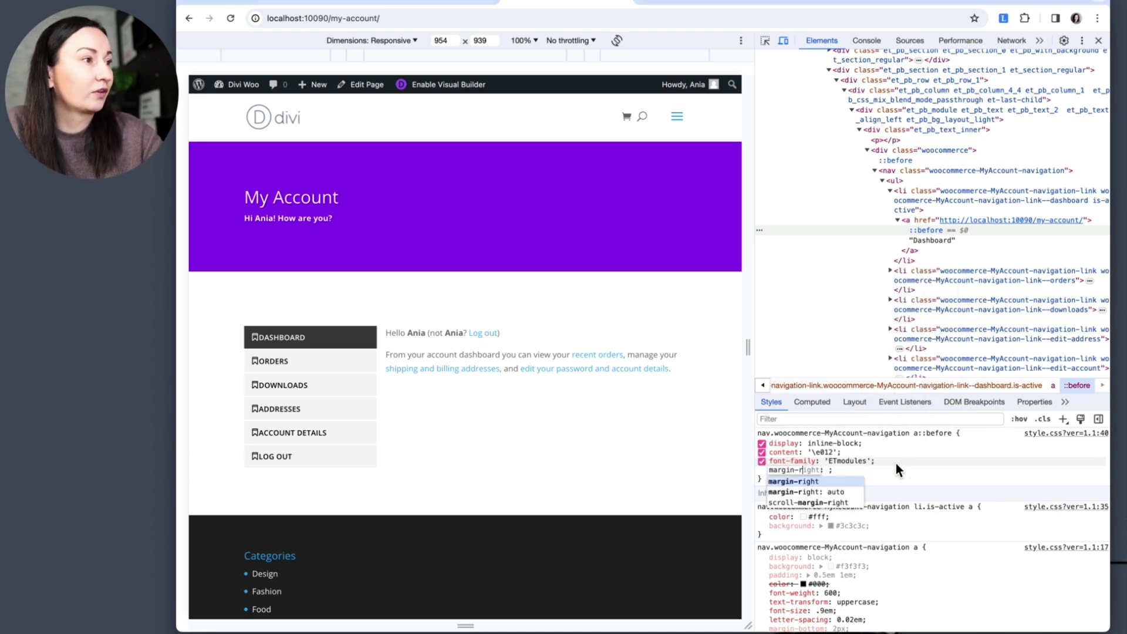
{"action": "type", "text": "5px"}
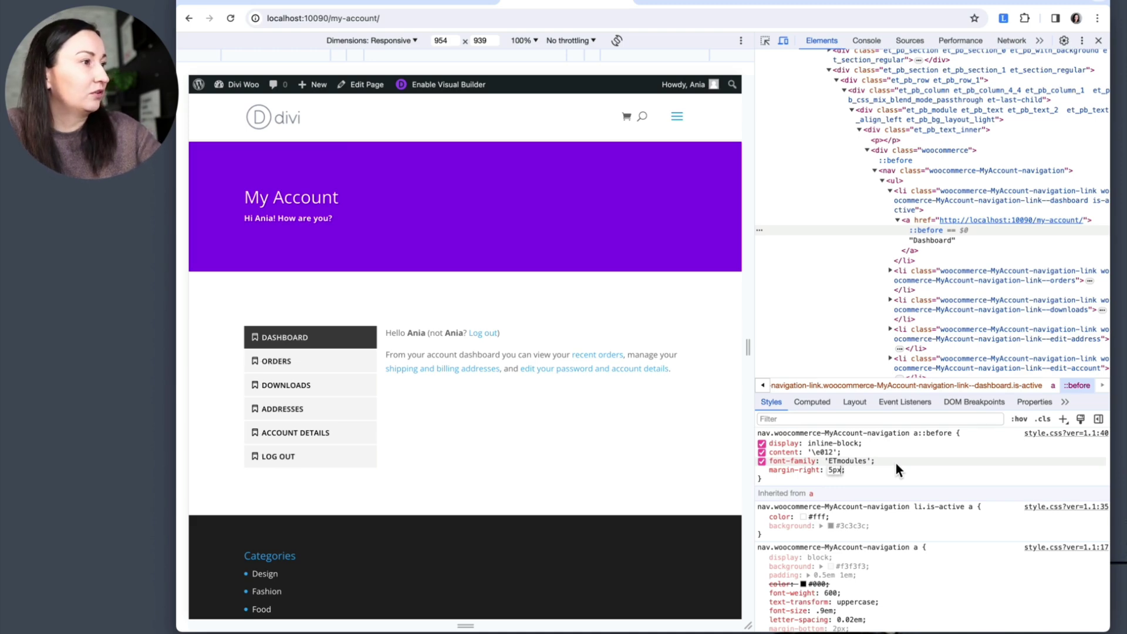
Step: Set margin-right to 10px in the account navigation's a::before rule
{"action": "key", "text": "BackSpace"}
{"action": "key", "text": "BackSpace"}
{"action": "key", "text": "BackSpace"}
{"action": "key", "text": "shift+Tab"}
{"action": "type", "text": "10px"}
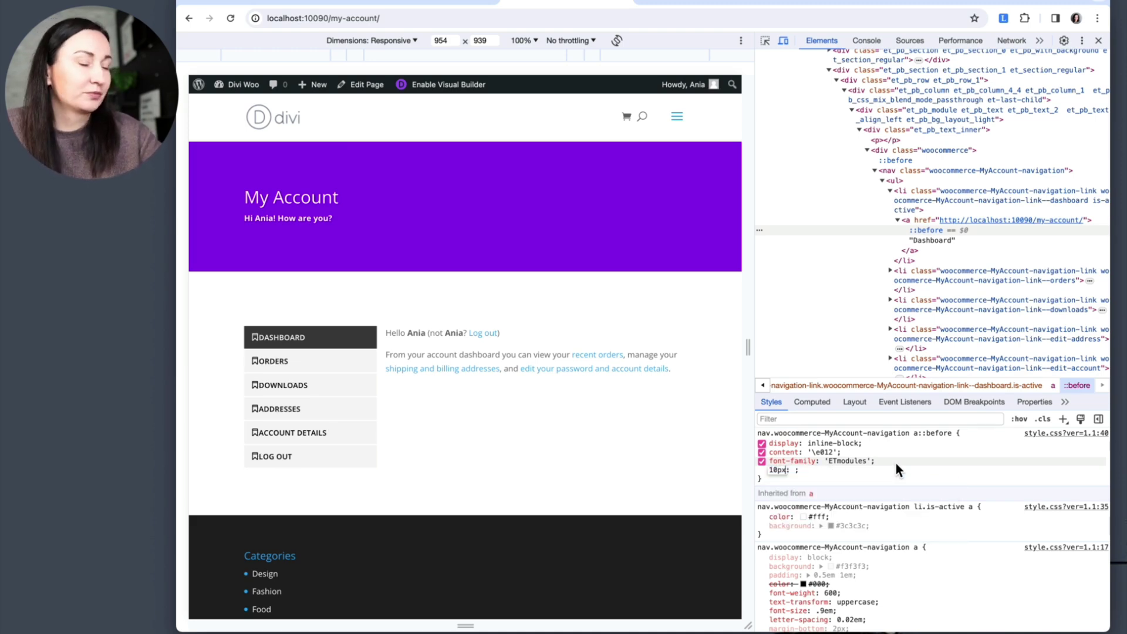
{"action": "key", "text": "ctrl+a"}
{"action": "type", "text": "margin-r"}
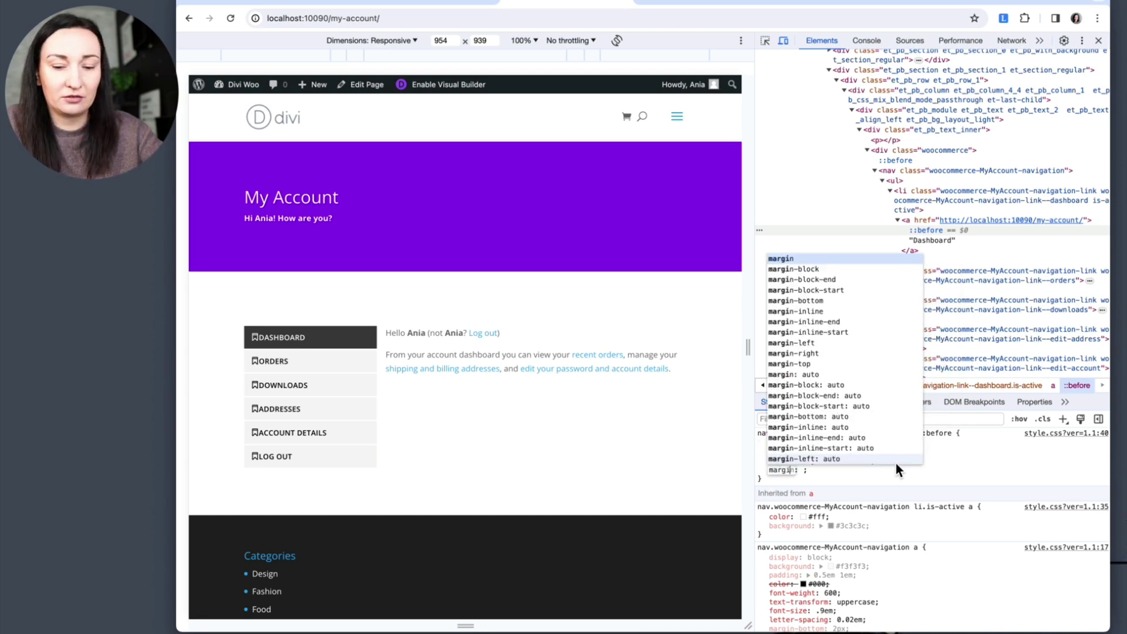
{"action": "key", "text": "Tab"}
{"action": "type", "text": "10"}
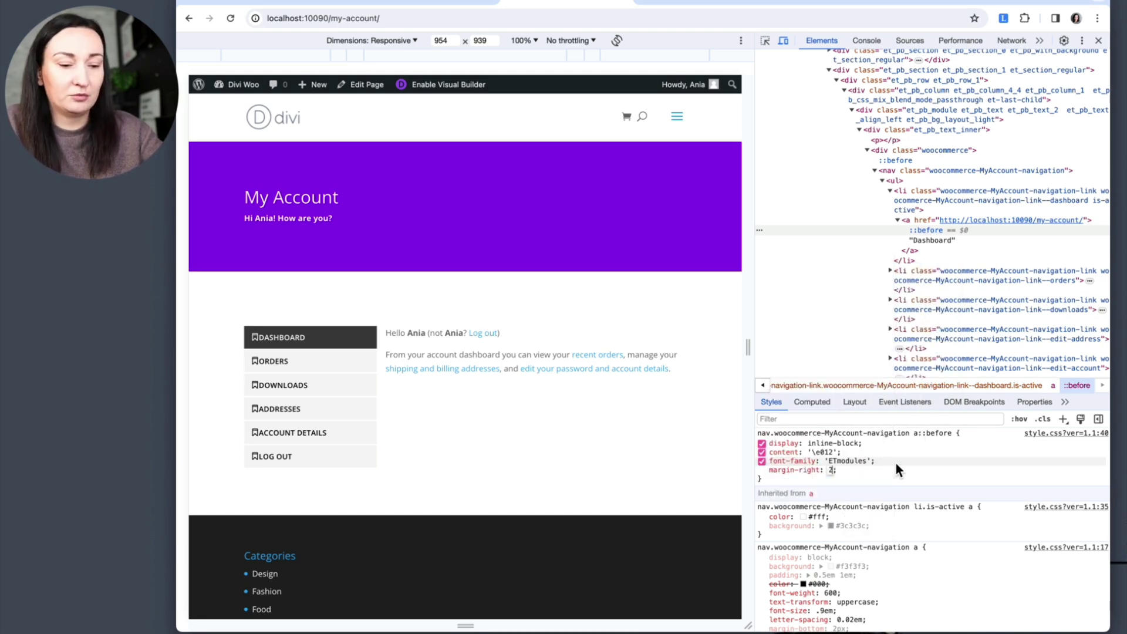
{"action": "type", "text": "px"}
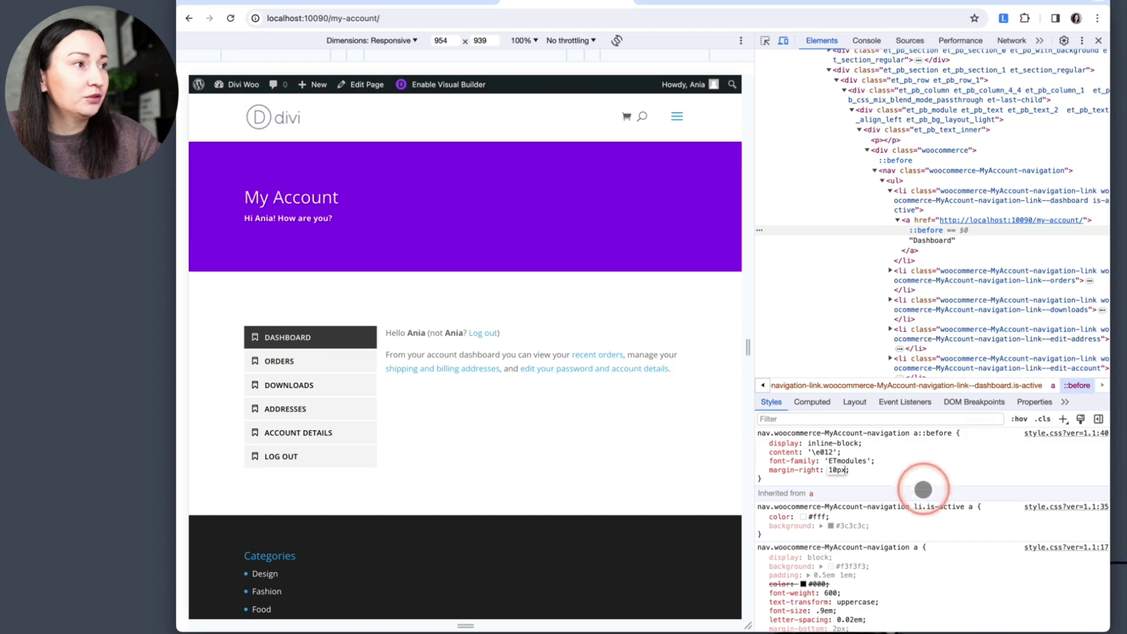
{"action": "left_click", "coordinate": [923, 489]}
{"action": "left_click", "coordinate": [862, 477]}
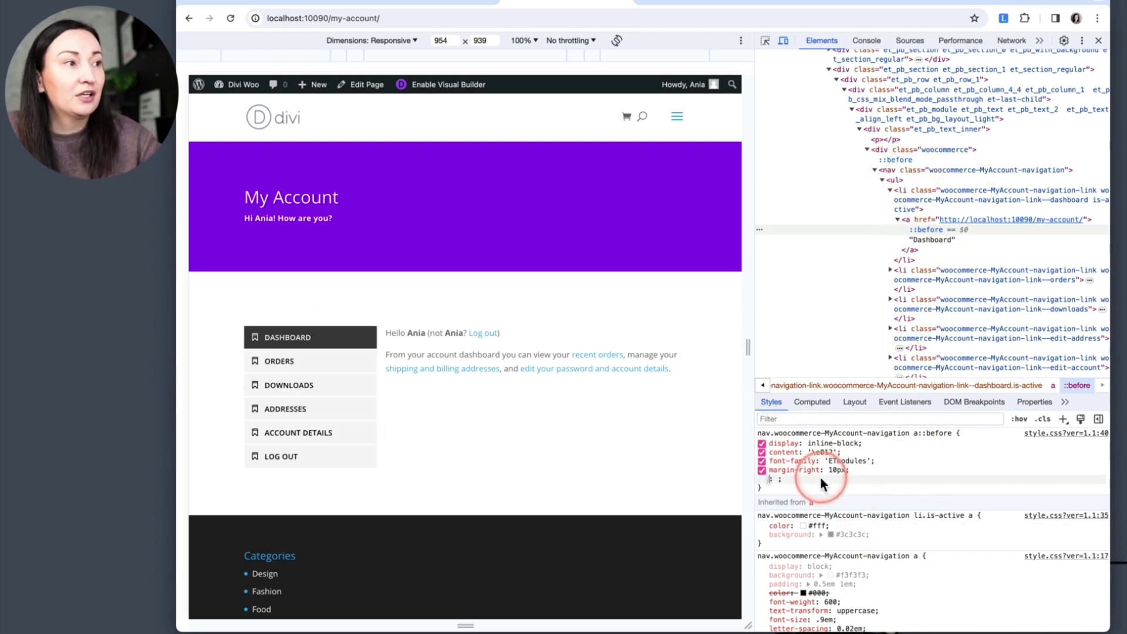
Step: Add another inspector style rule, reusing the selector nav.woocommerce-MyAccount-navigation a::before
{"action": "left_click", "coordinate": [896, 434]}
{"action": "left_click", "coordinate": [1043, 422]}
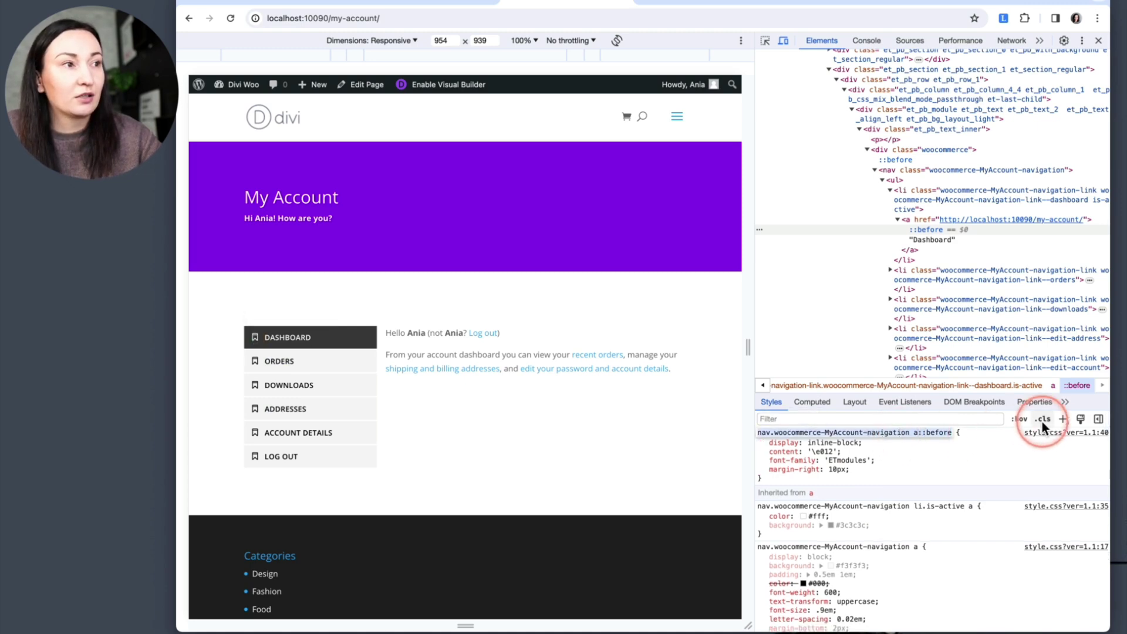
{"action": "left_click", "coordinate": [1063, 419]}
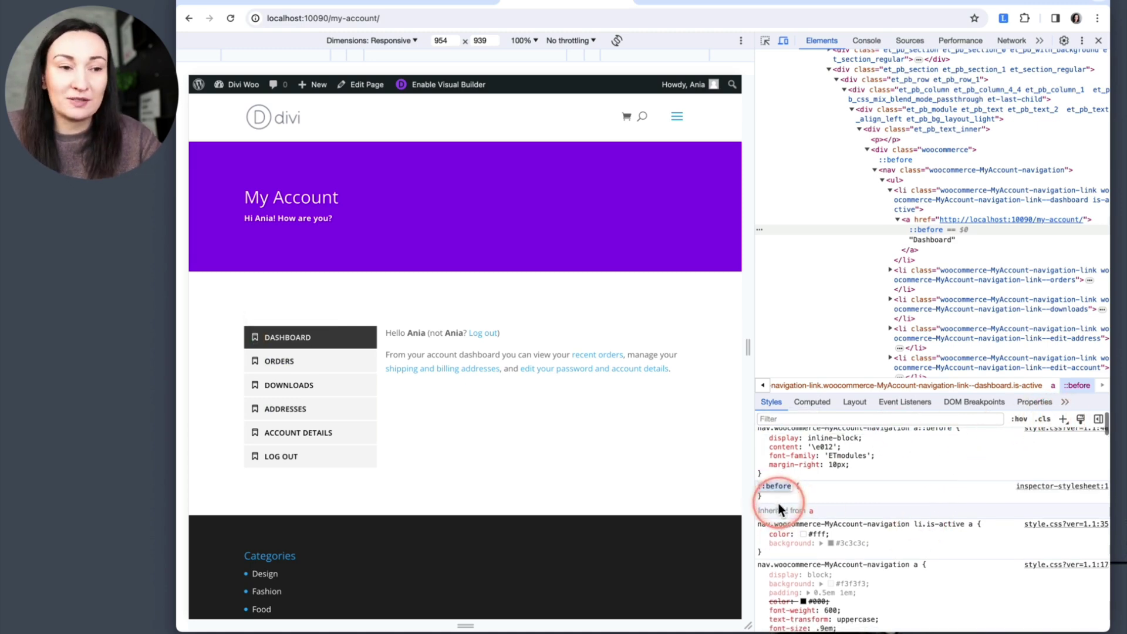
{"action": "left_click", "coordinate": [946, 495]}
{"action": "scroll", "coordinate": [908, 495], "scroll_direction": "up", "scroll_amount": 1}
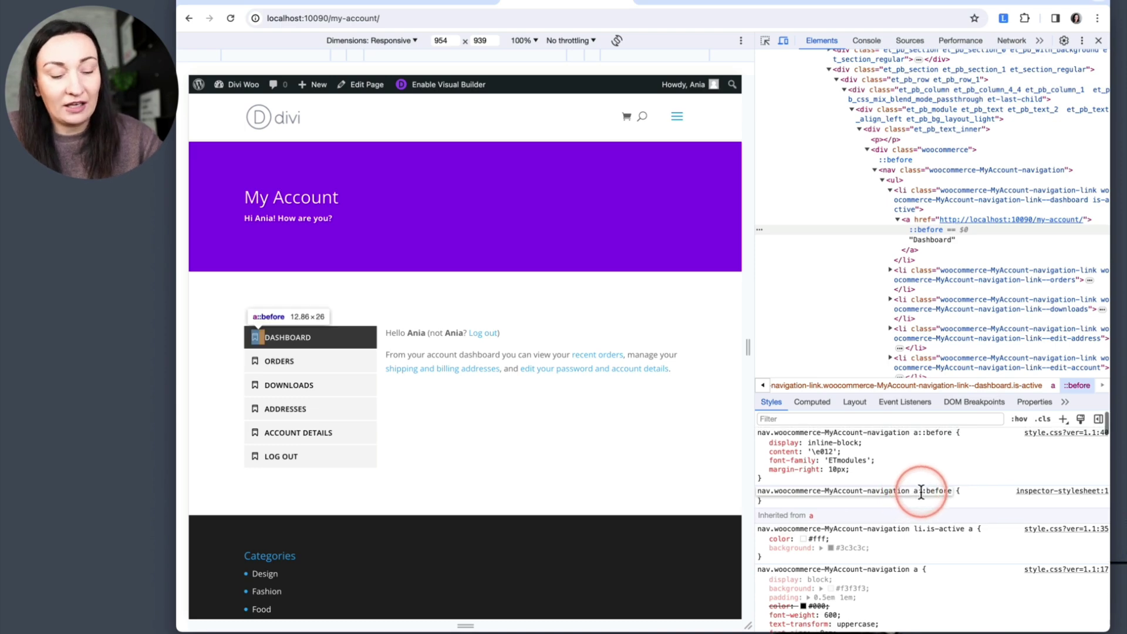
Step: Begin prefixing the new a::before selector with "li." and copy the Orders list item's class name from the markup
{"action": "left_click", "coordinate": [915, 491]}
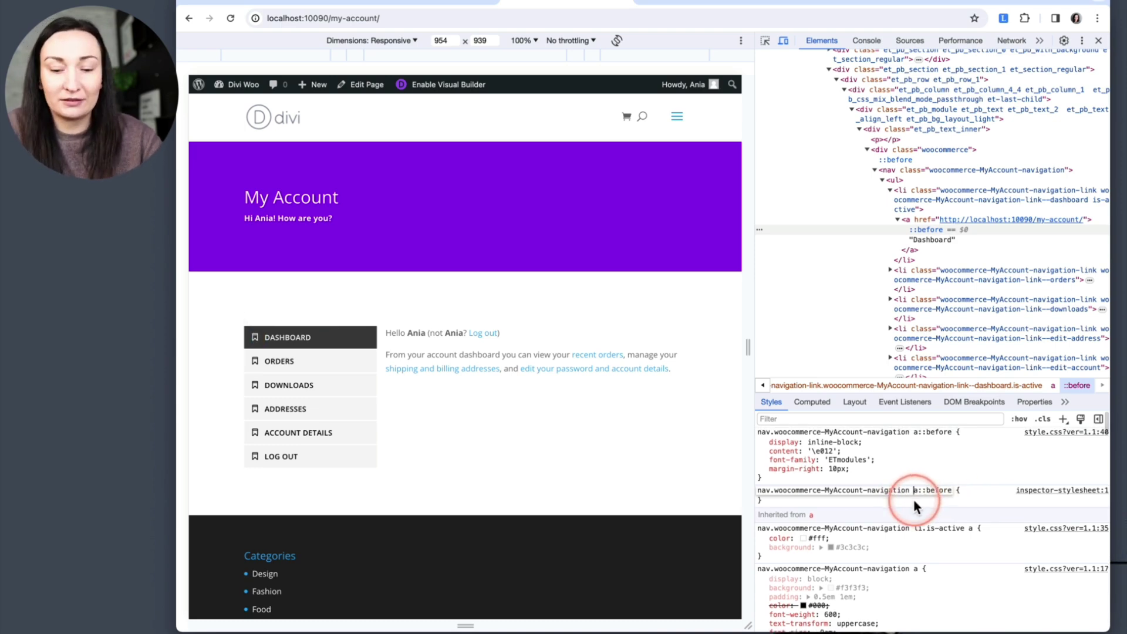
{"action": "type", "text": "li."}
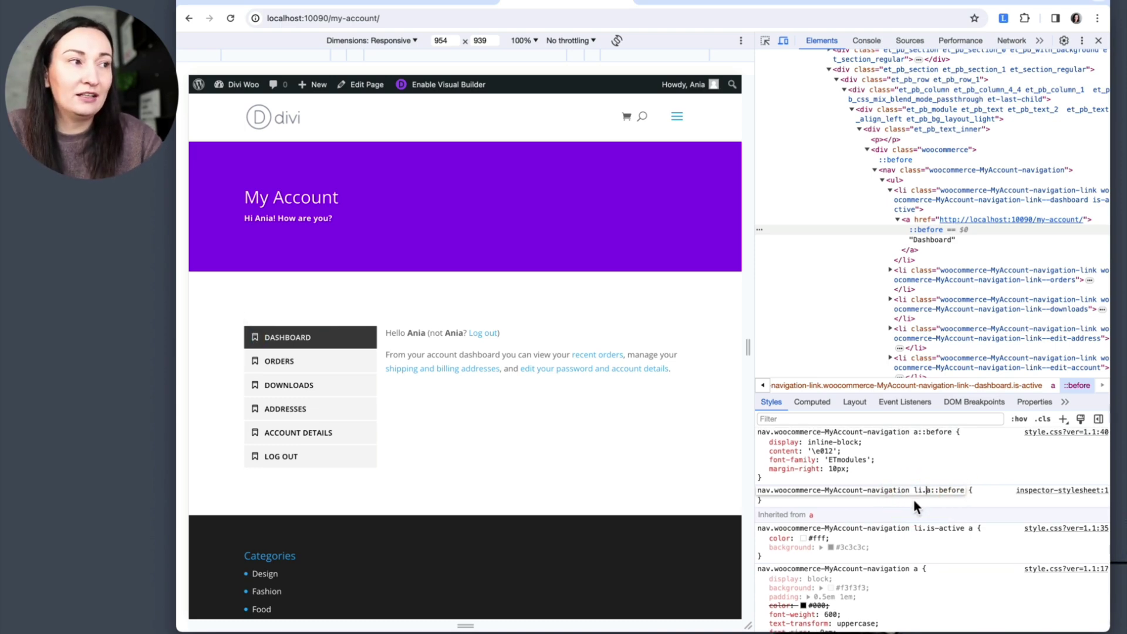
{"action": "left_click", "coordinate": [1024, 273]}
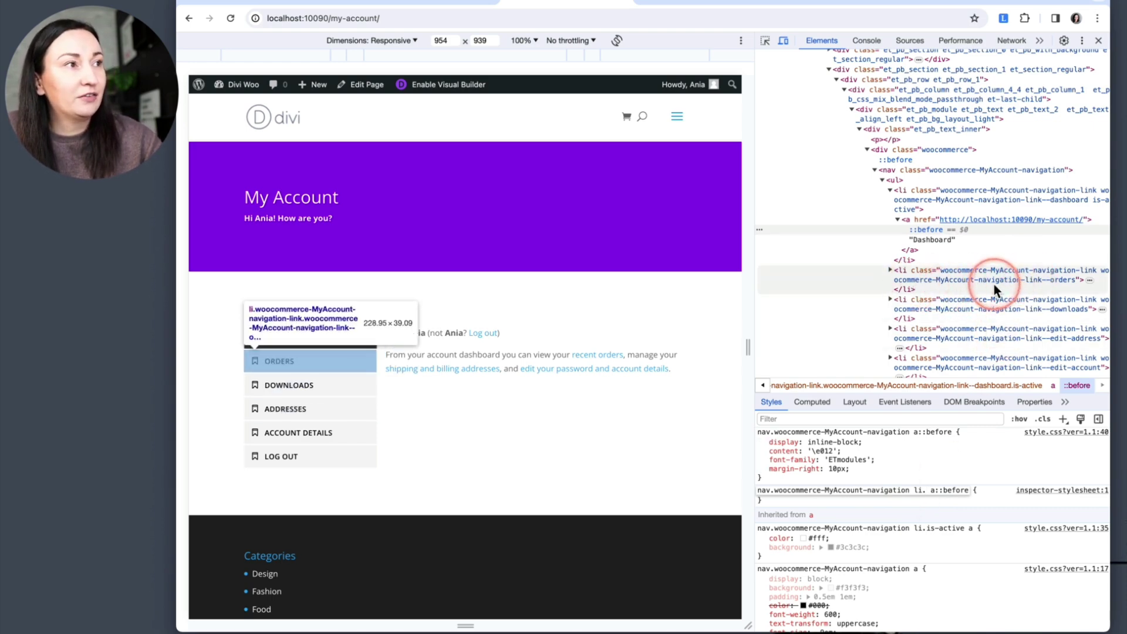
{"action": "left_click", "coordinate": [1098, 275]}
{"action": "left_click", "coordinate": [1098, 275]}
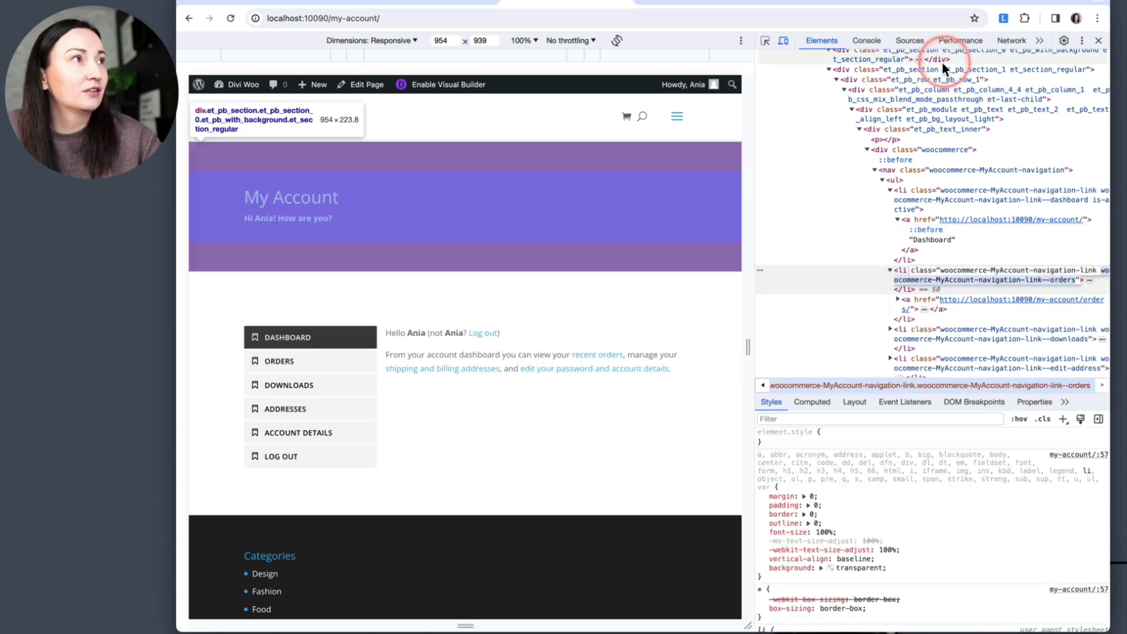
{"action": "left_click", "coordinate": [910, 41]}
{"action": "left_click", "coordinate": [822, 41]}
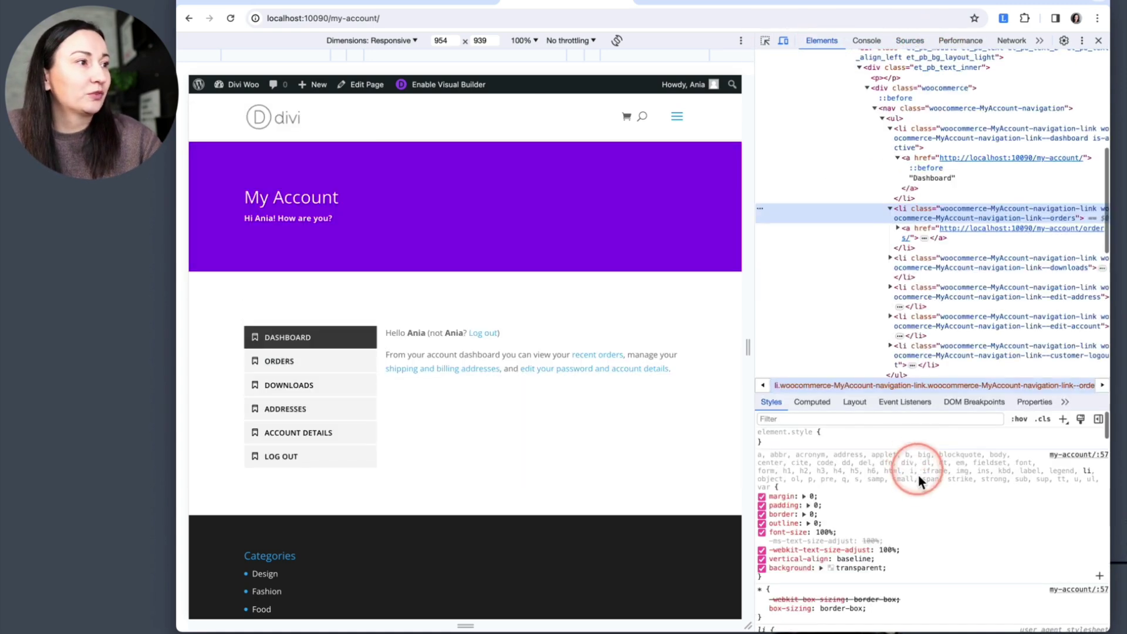
{"action": "key", "text": "ctrl+plus"}
{"action": "key", "text": "ctrl+plus"}
{"action": "key", "text": "ctrl+plus"}
{"action": "key", "text": "ctrl+plus"}
{"action": "key", "text": "ctrl+plus"}
{"action": "key", "text": "ctrl+plus"}
{"action": "key", "text": "ctrl+0"}
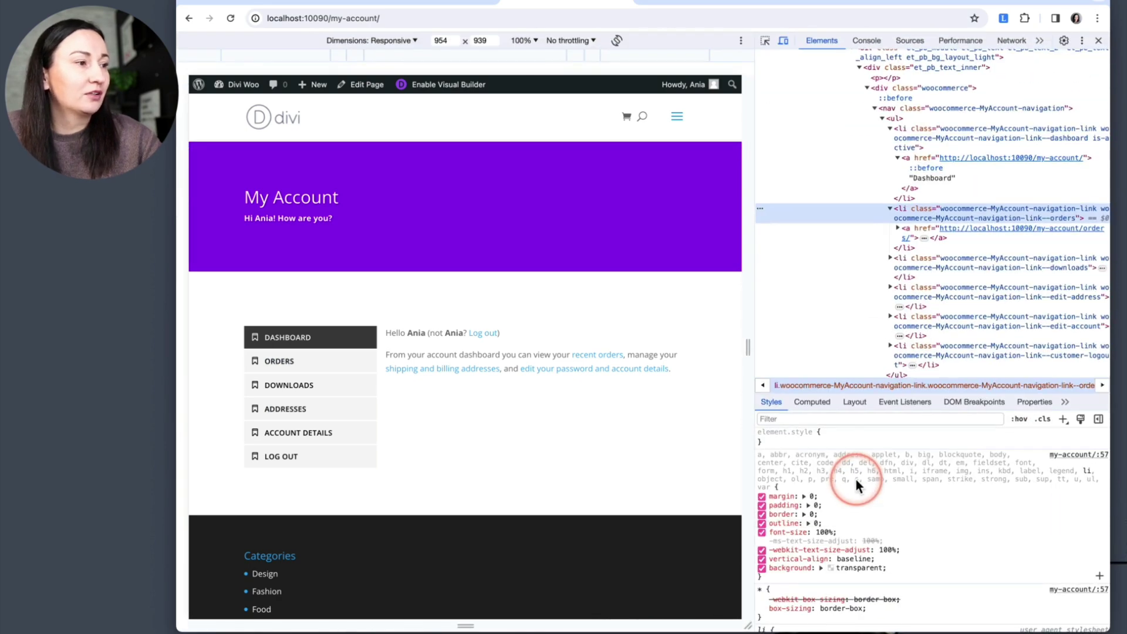
Step: Add a style rule for the Dashboard link's ::before element with the selector li.woocommerce-MyAccount-navigation-link--orders a::before
{"action": "left_click", "coordinate": [917, 169]}
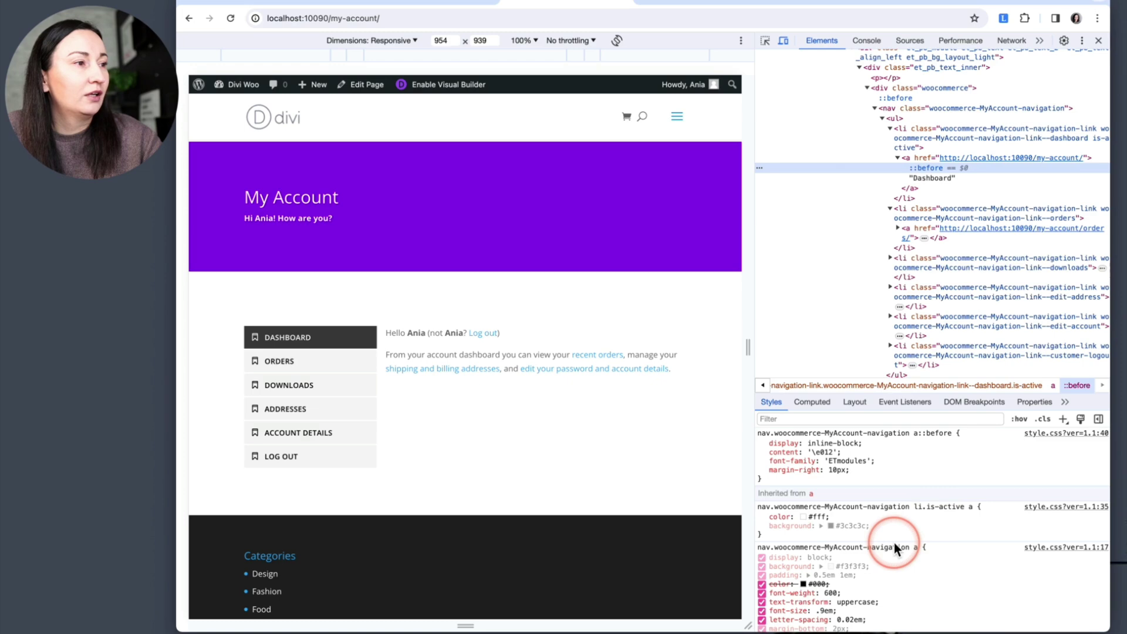
{"action": "left_click", "coordinate": [1062, 419]}
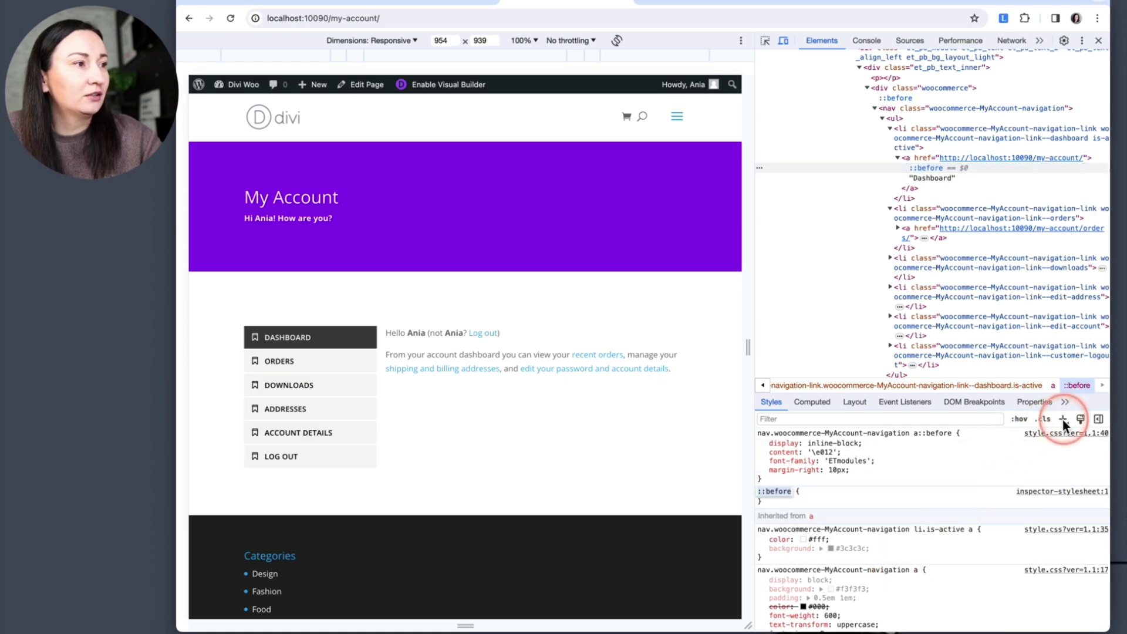
{"action": "type", "text": "woocommerce-MyAccount-navigation-link--orders"}
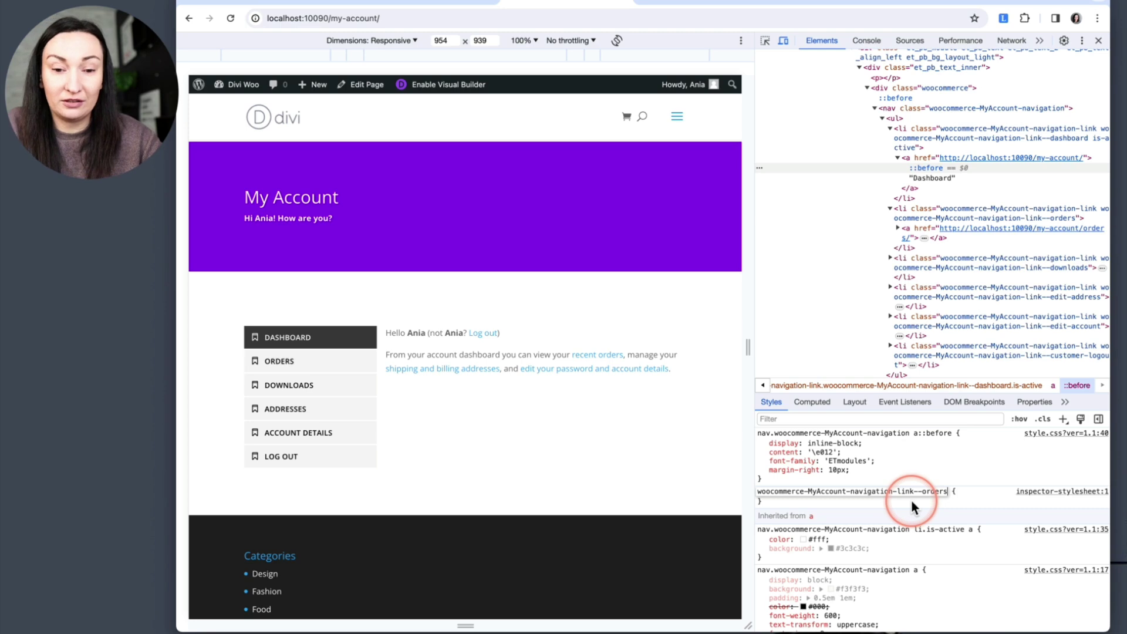
{"action": "type", "text": "::before"}
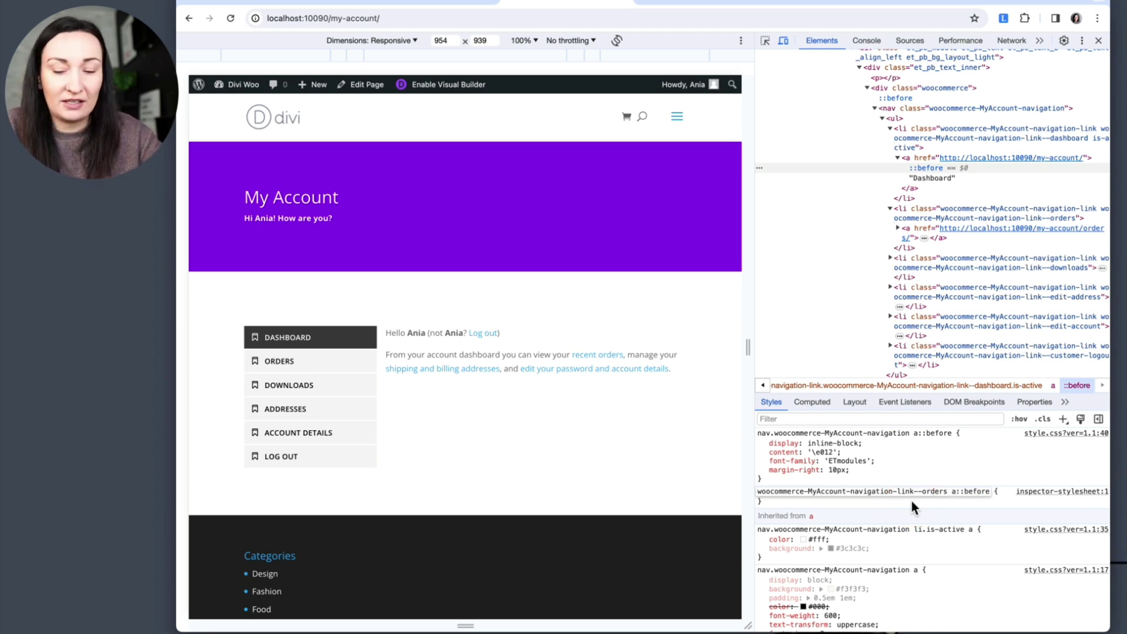
{"action": "type", "text": "."}
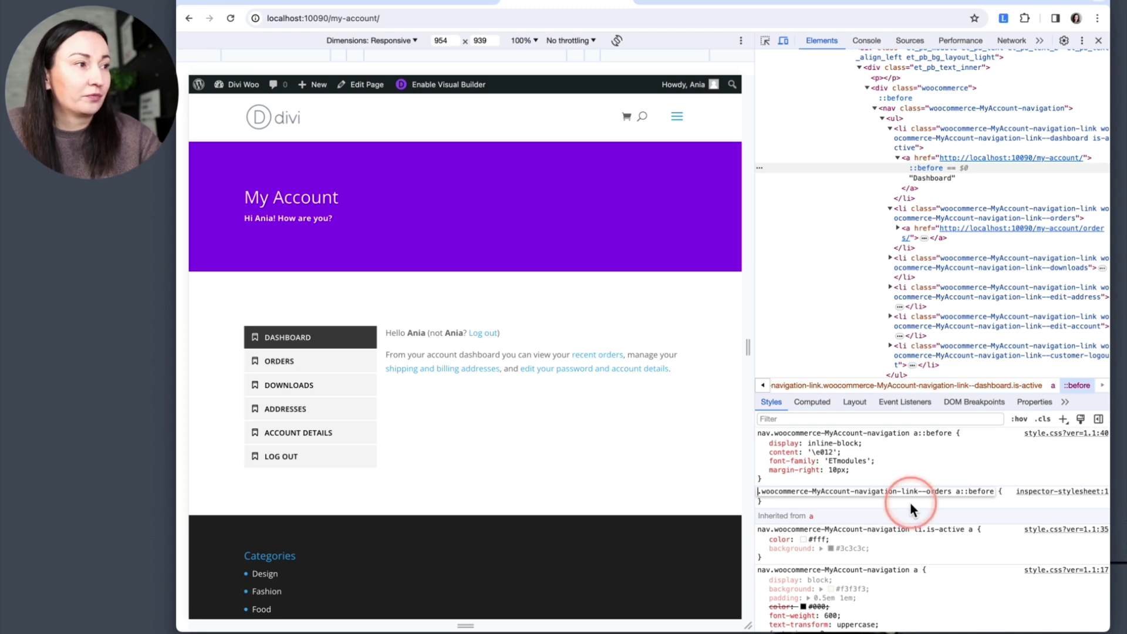
{"action": "type", "text": "li"}
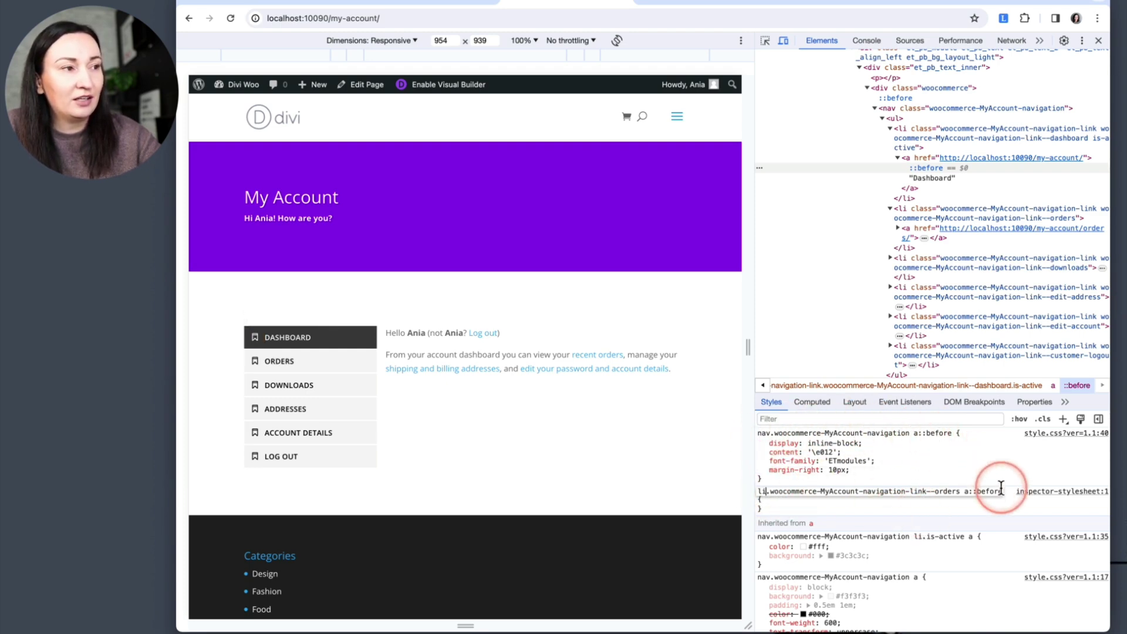
Step: Add a content property with the value '3' to the Orders a::before rule
{"action": "left_click", "coordinate": [770, 499]}
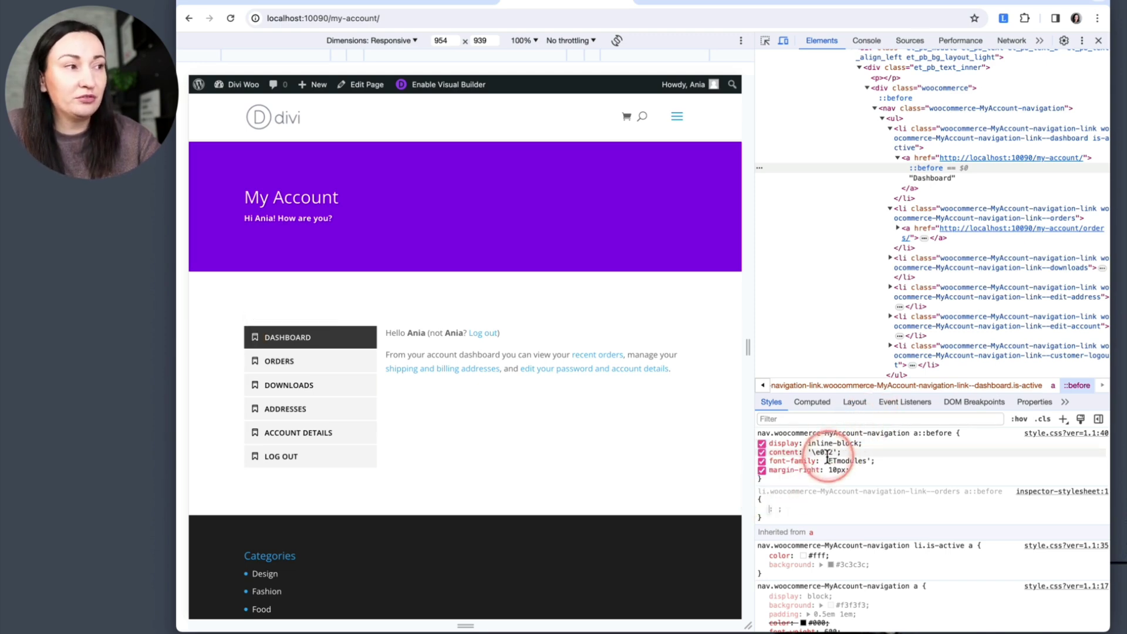
{"action": "type", "text": "content"}
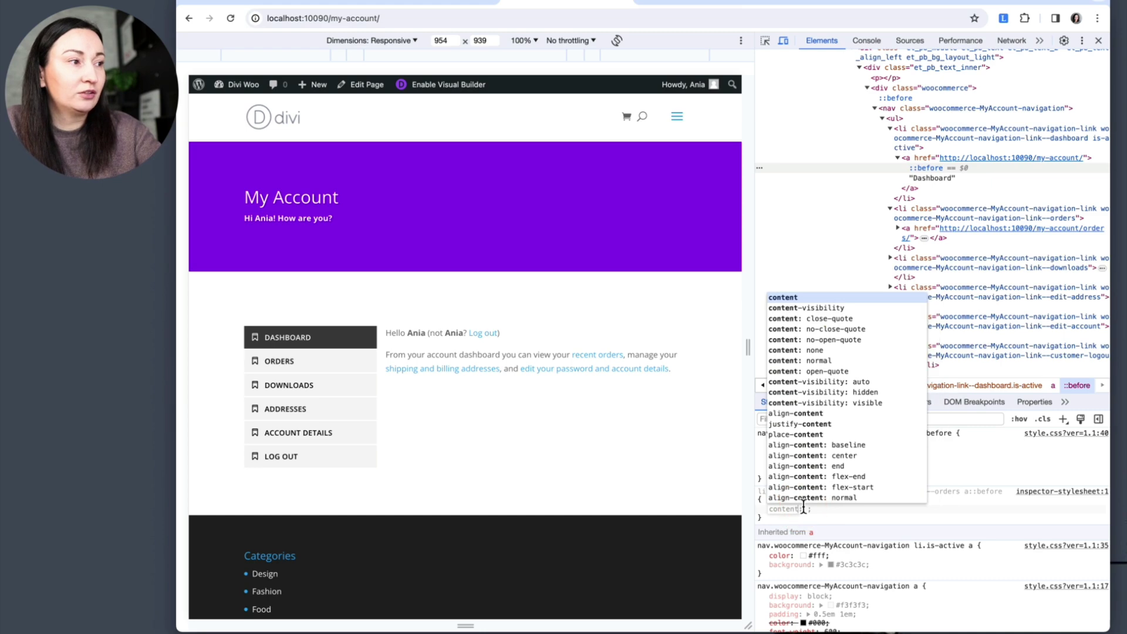
{"action": "key", "text": "Tab"}
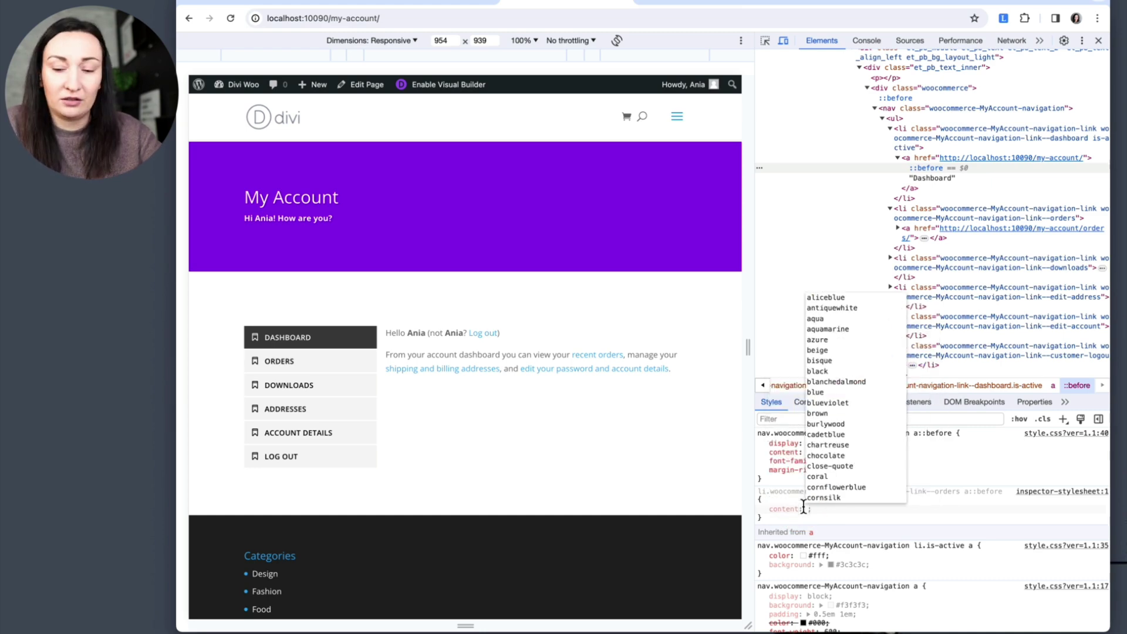
{"action": "type", "text": "'3'"}
{"action": "key", "text": "Return"}
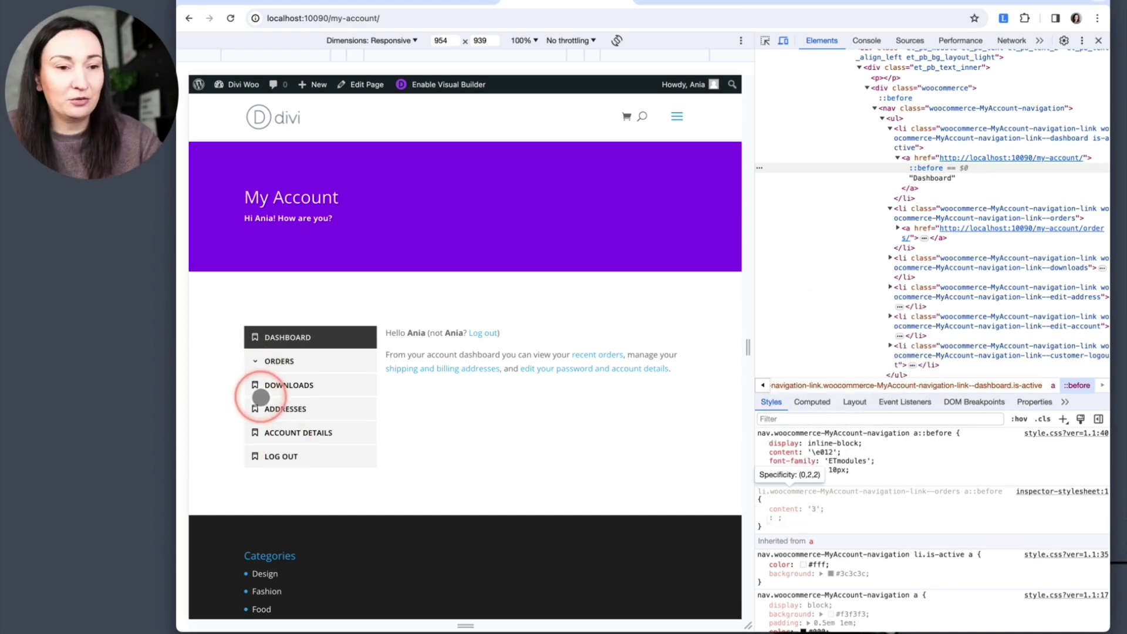
Step: Look up the shopping cart icon's code in the Elegant icon font list and set the Orders rule's content to '\e015'
{"action": "left_click", "coordinate": [821, 5]}
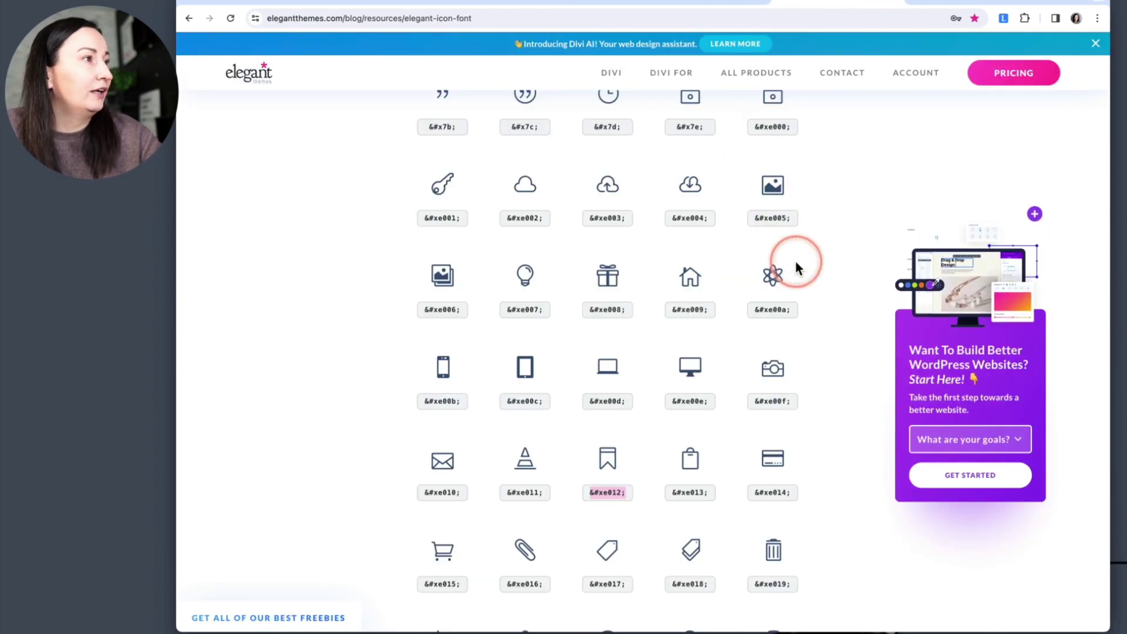
{"action": "scroll", "coordinate": [795, 262], "scroll_direction": "down", "scroll_amount": 2}
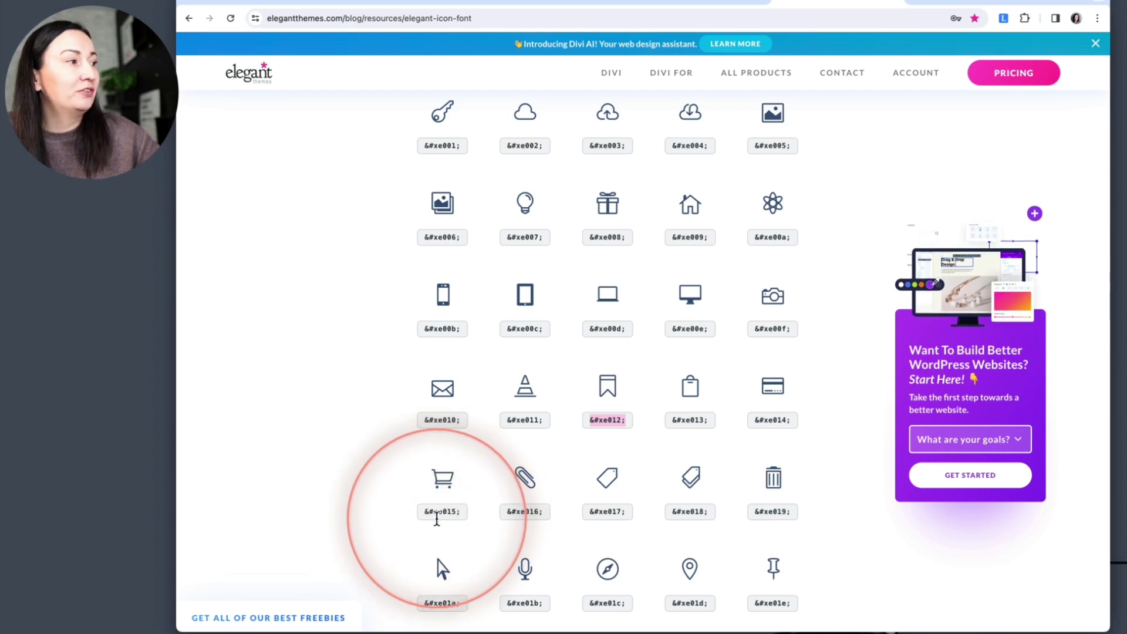
{"action": "left_click", "coordinate": [403, 2]}
{"action": "left_click", "coordinate": [546, 3]}
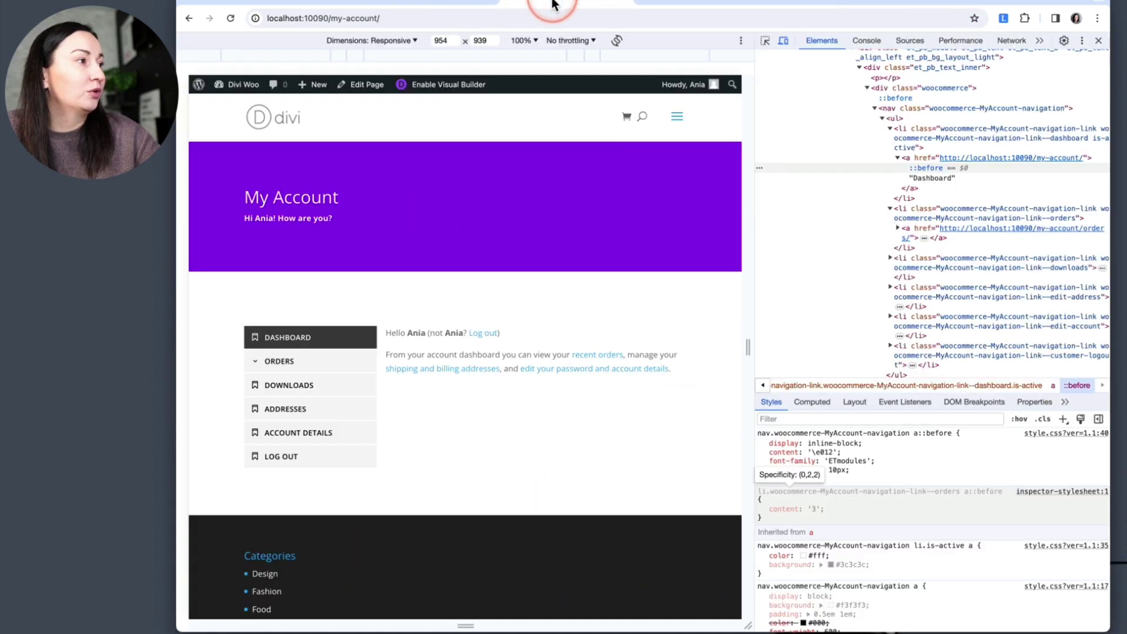
{"action": "left_click", "coordinate": [814, 512]}
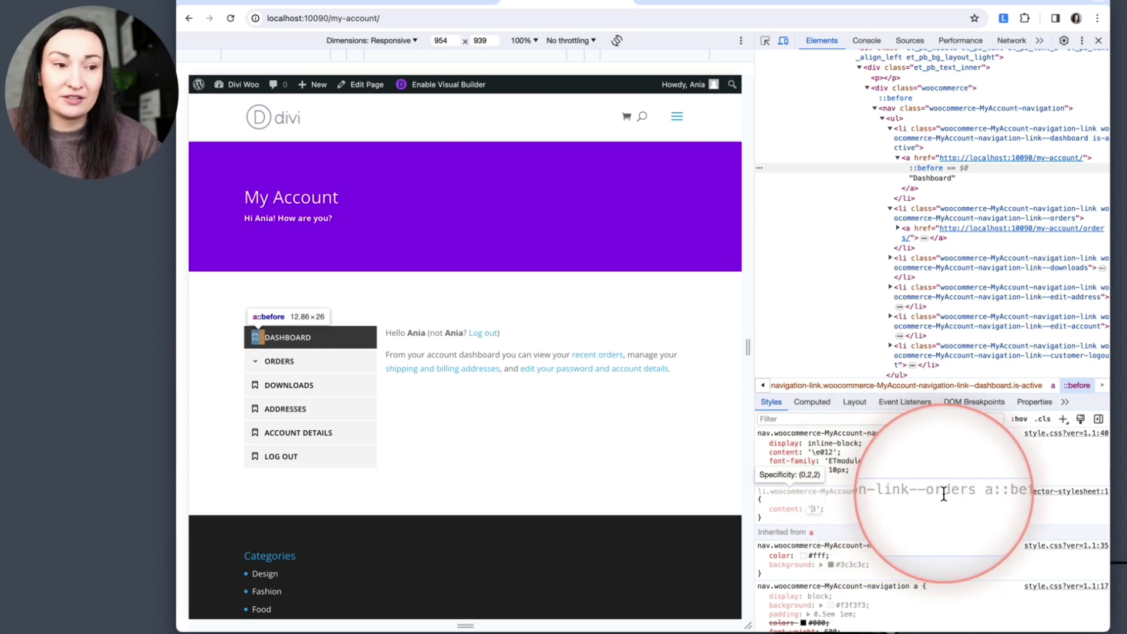
{"action": "left_click", "coordinate": [811, 509]}
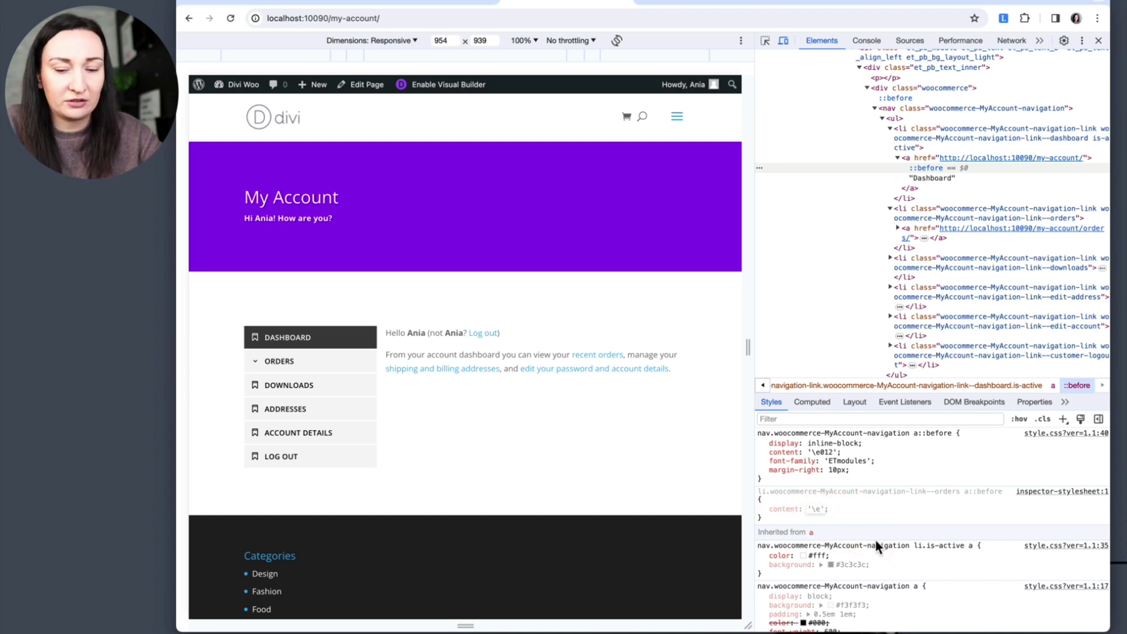
{"action": "key", "text": "Return"}
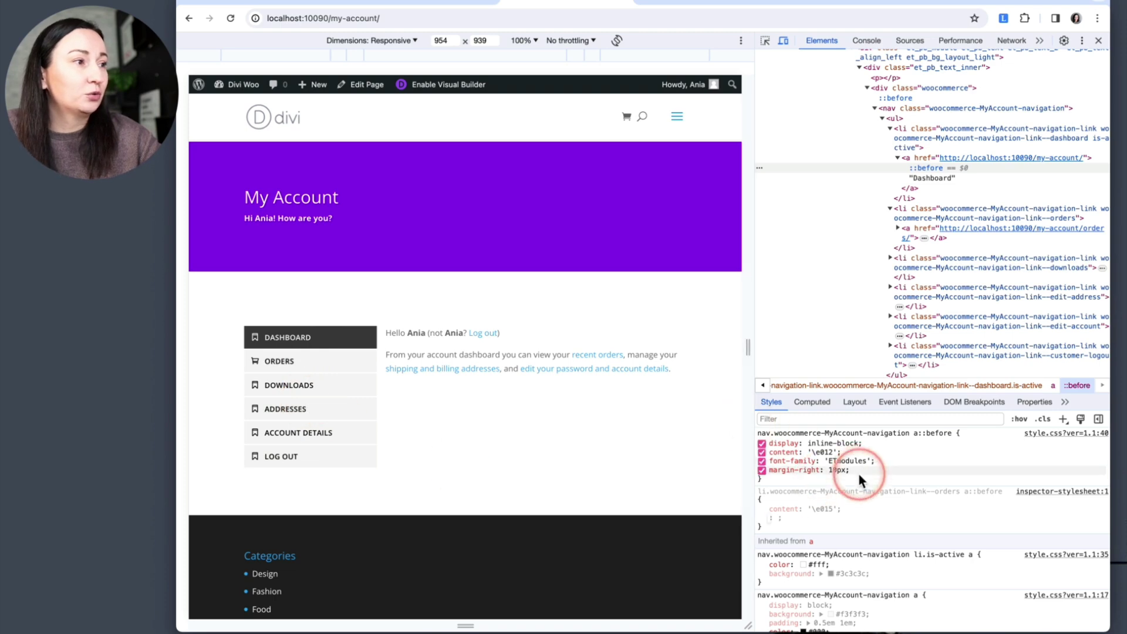
Step: Copy the complete Orders a::before rule from the inspector stylesheet source
{"action": "left_click", "coordinate": [1061, 492]}
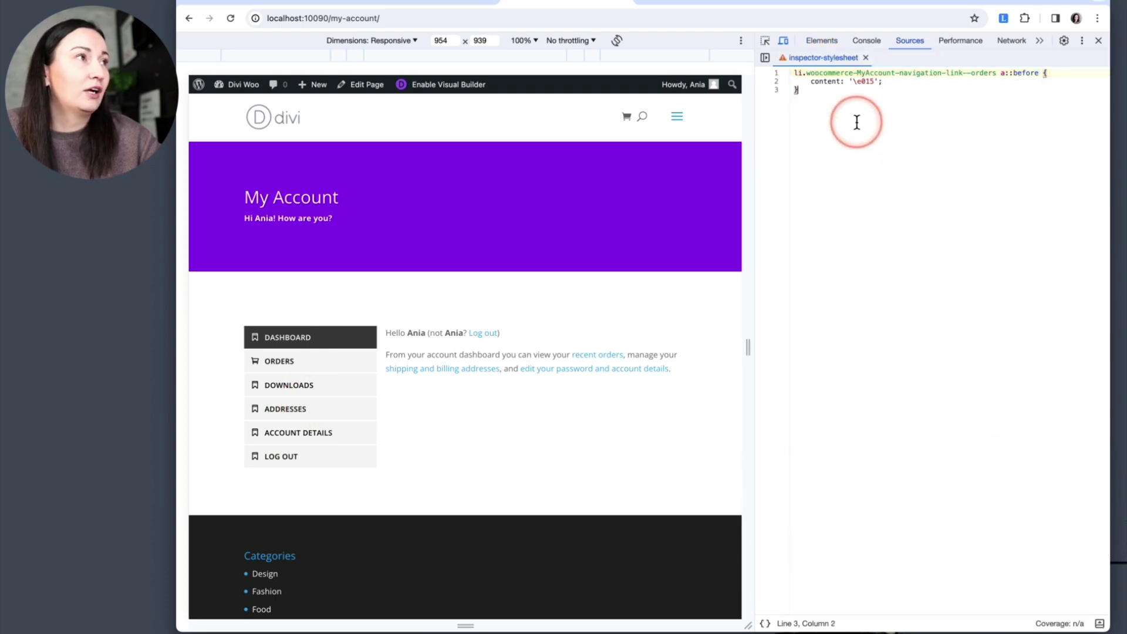
{"action": "left_click_drag", "start_coordinate": [810, 98], "coordinate": [762, 75]}
{"action": "key", "text": "ctrl+c"}
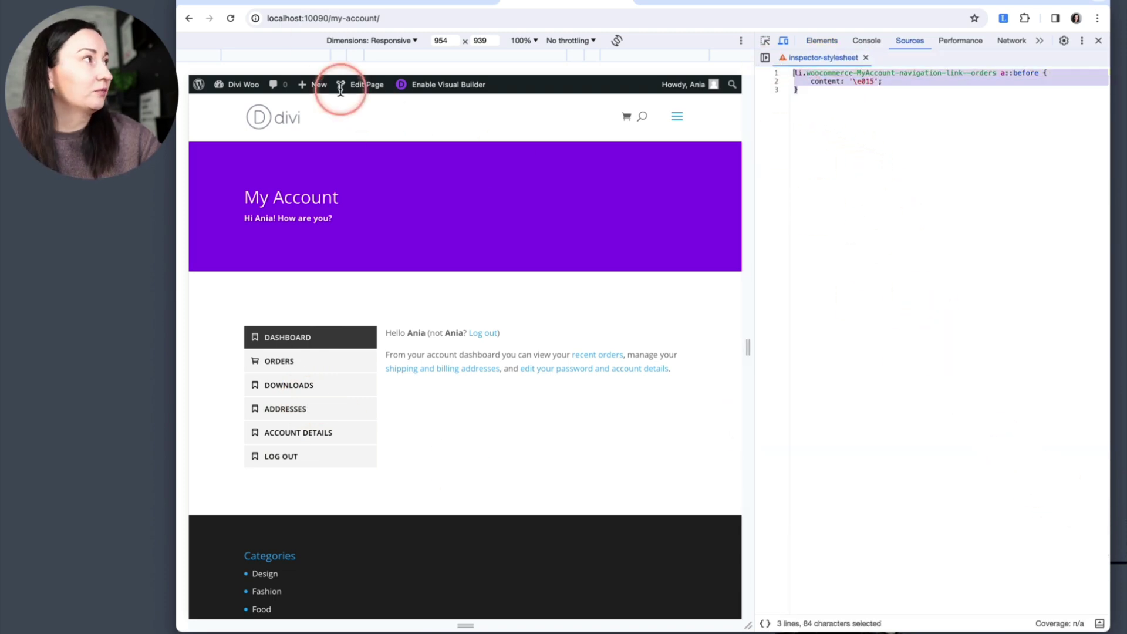
Step: Paste the Orders a::before rule after the last rule in the child theme's style.css and update the file
{"action": "left_click", "coordinate": [311, 3]}
{"action": "scroll", "coordinate": [419, 523], "scroll_direction": "down", "scroll_amount": 1}
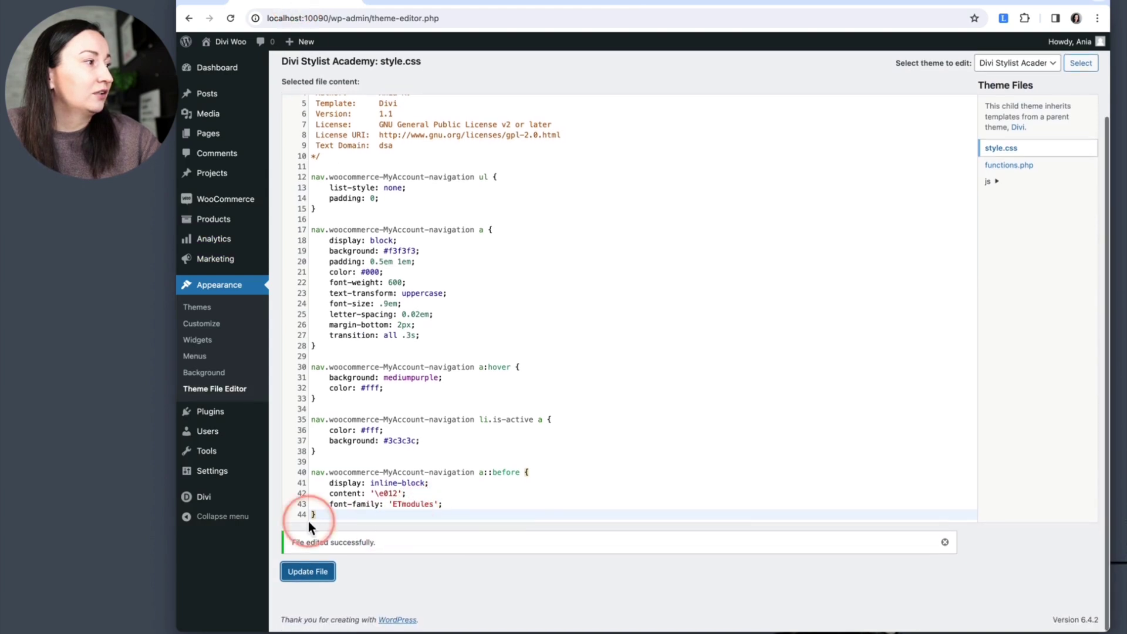
{"action": "left_click", "coordinate": [325, 519]}
{"action": "key", "text": "Return"}
{"action": "key", "text": "ctrl+v"}
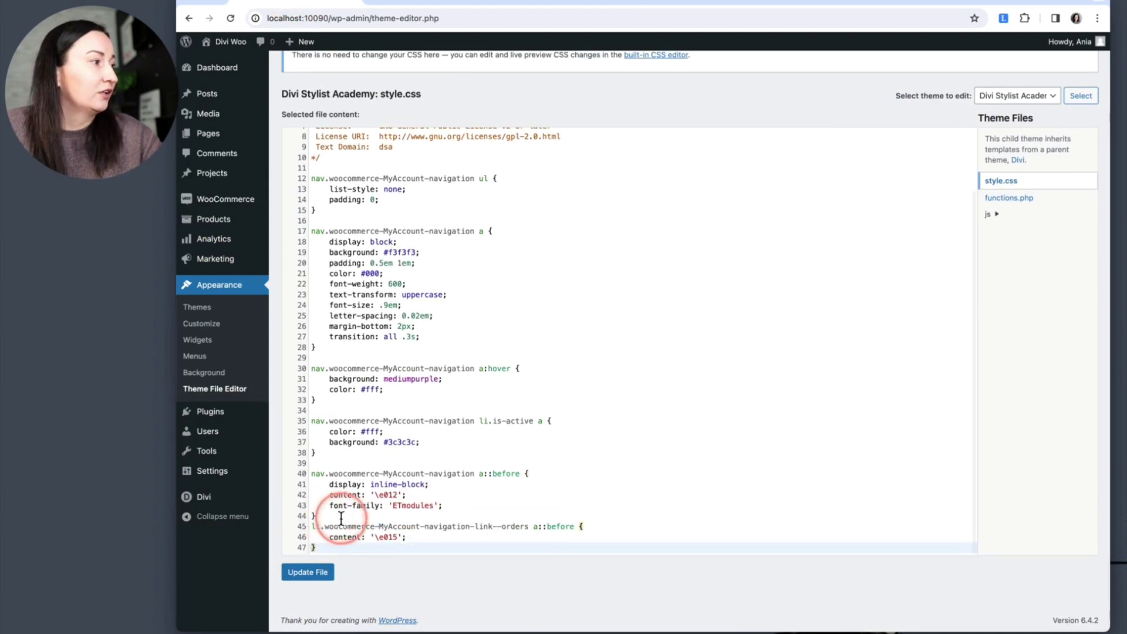
{"action": "left_click", "coordinate": [310, 569]}
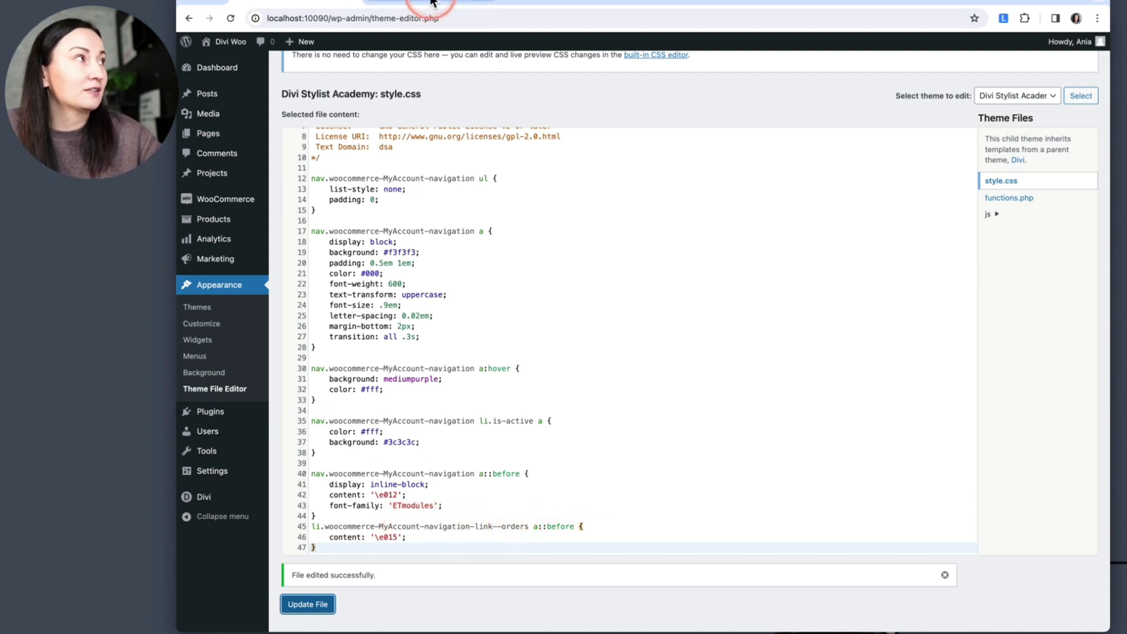
Step: Look through the Elegant icon font list for an icon suited to the Downloads link and locate the inbox tray's code
{"action": "left_click", "coordinate": [819, 3]}
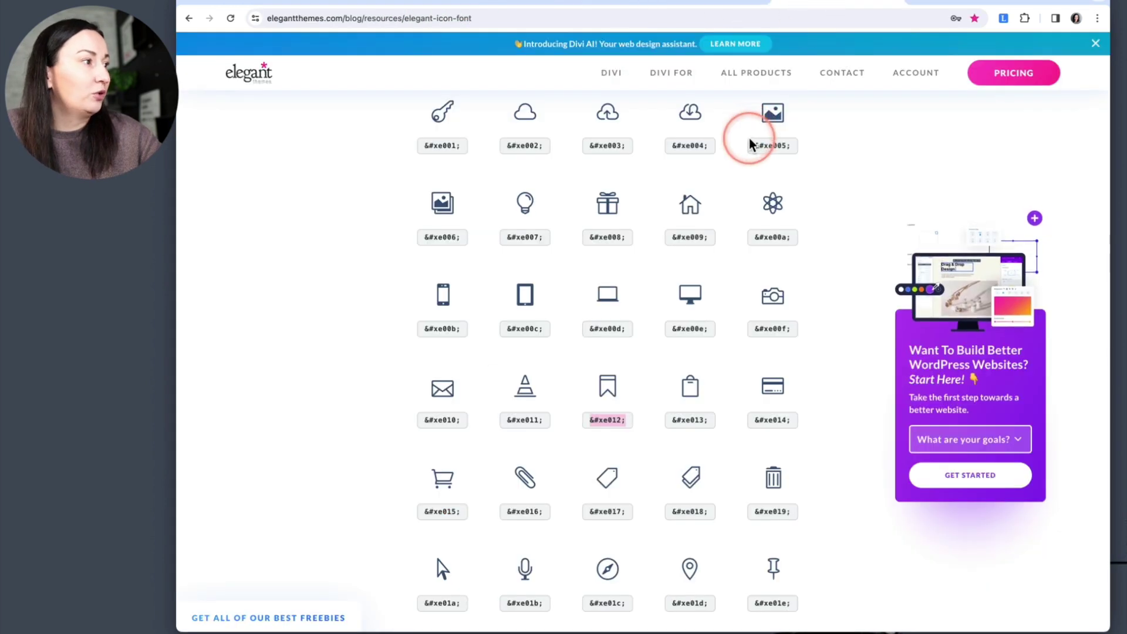
{"action": "scroll", "coordinate": [749, 141], "scroll_direction": "down", "scroll_amount": 5}
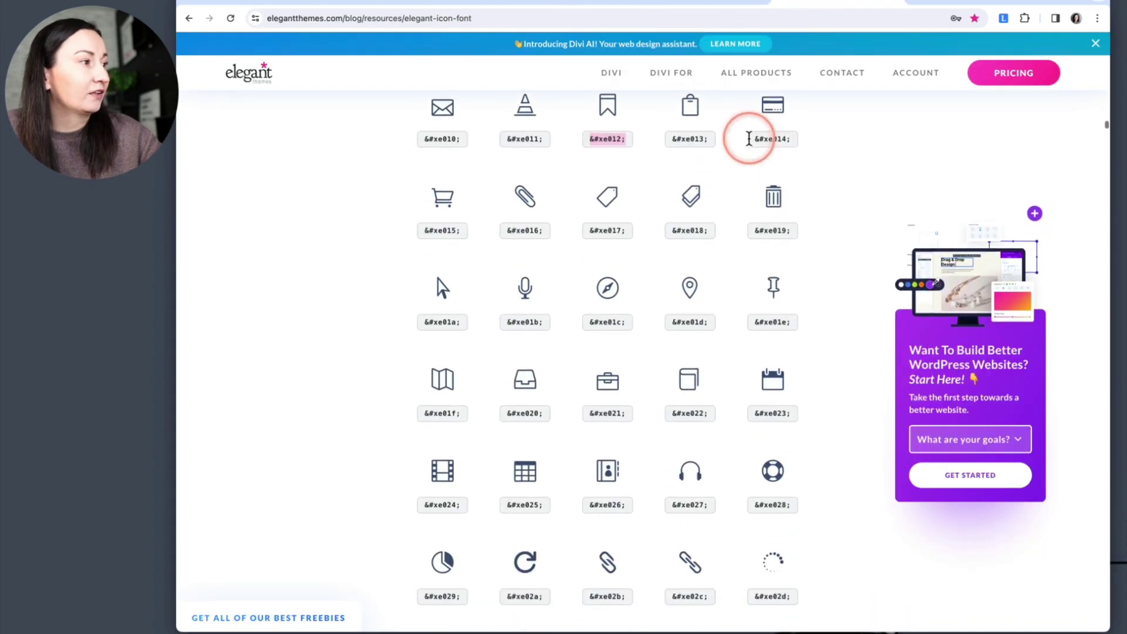
{"action": "scroll", "coordinate": [749, 139], "scroll_direction": "down", "scroll_amount": 1}
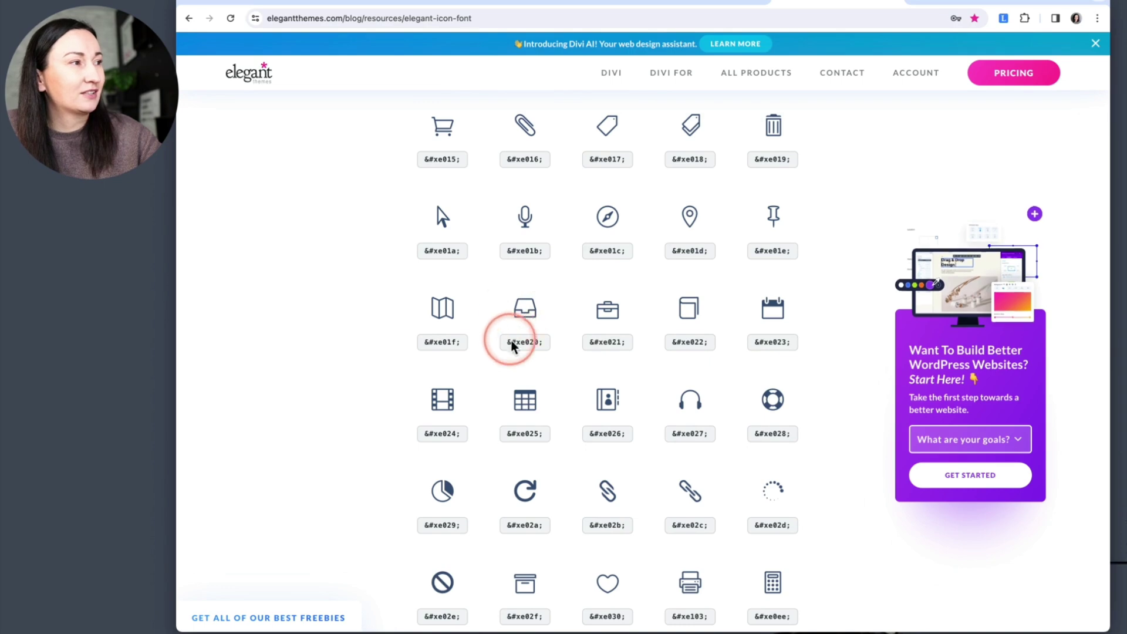
{"action": "scroll", "coordinate": [526, 322], "scroll_direction": "down", "scroll_amount": 3}
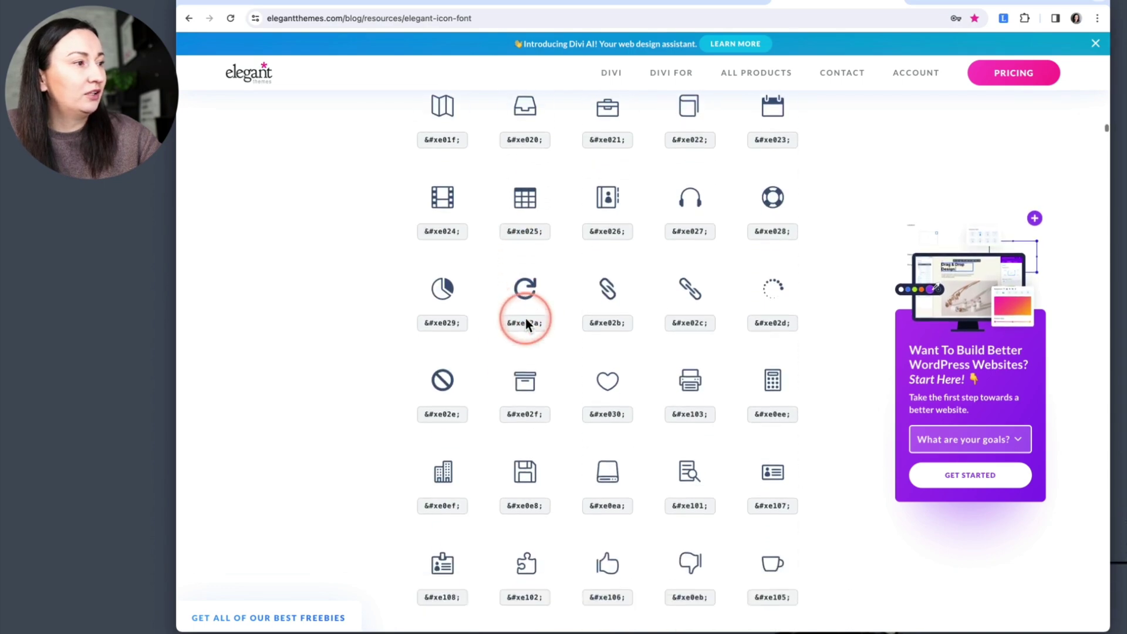
{"action": "scroll", "coordinate": [526, 321], "scroll_direction": "down", "scroll_amount": 3}
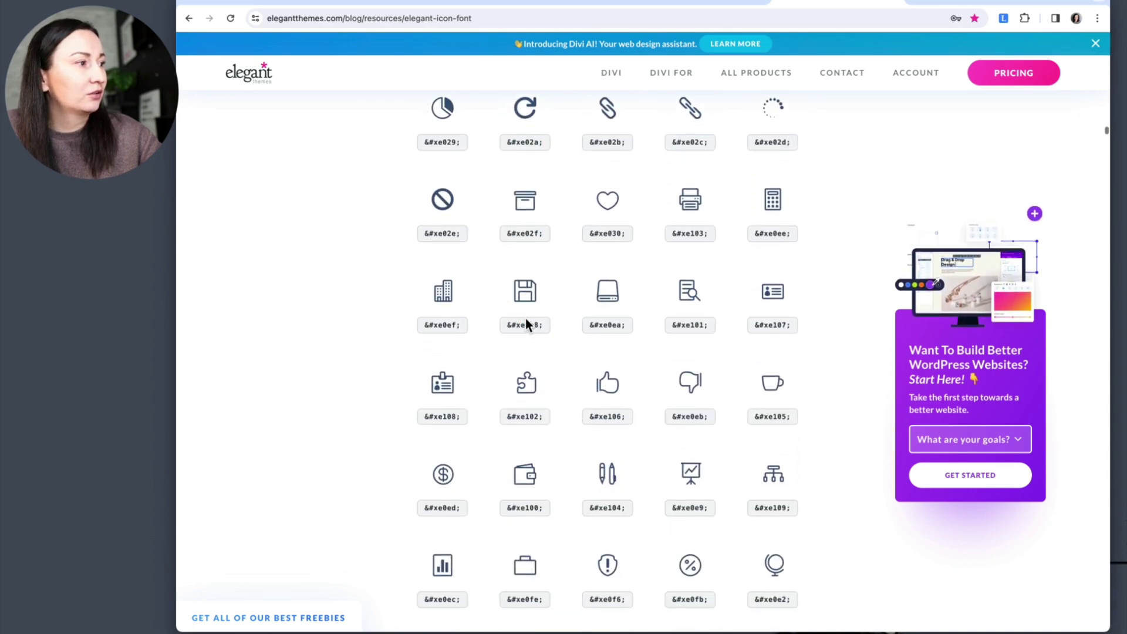
{"action": "scroll", "coordinate": [526, 321], "scroll_direction": "down", "scroll_amount": 5}
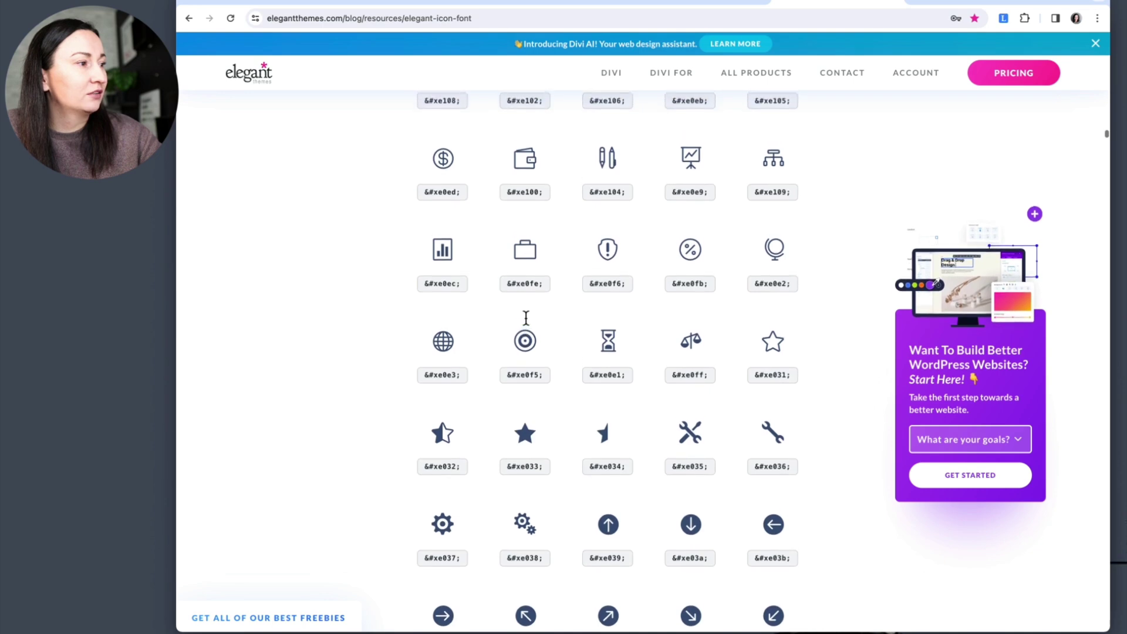
{"action": "scroll", "coordinate": [526, 319], "scroll_direction": "up", "scroll_amount": 8}
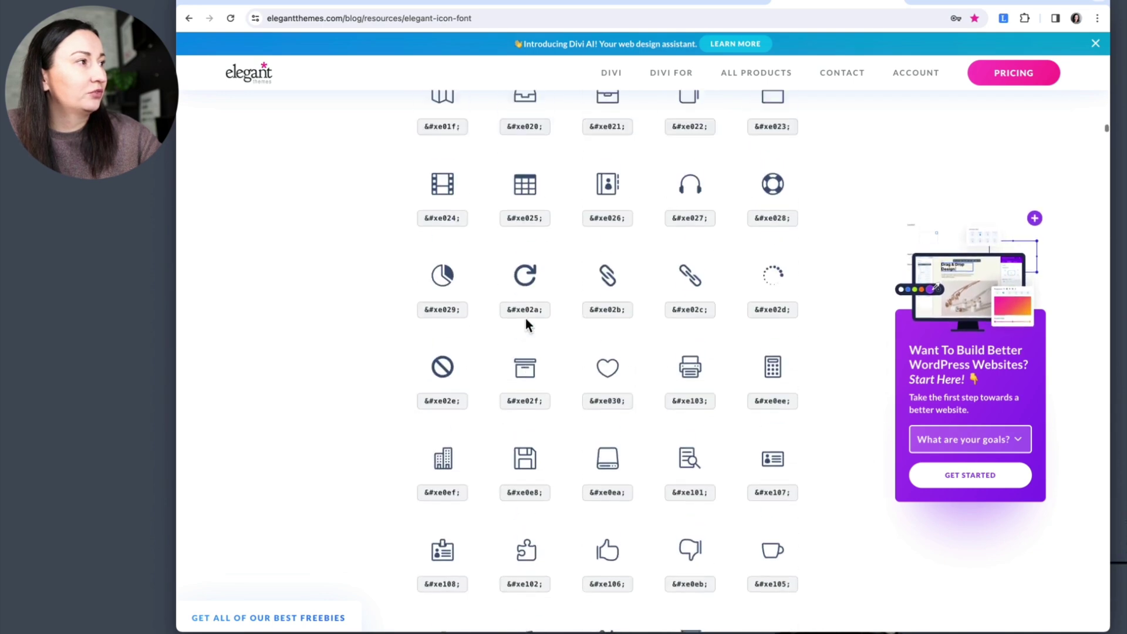
{"action": "scroll", "coordinate": [526, 319], "scroll_direction": "up", "scroll_amount": 5}
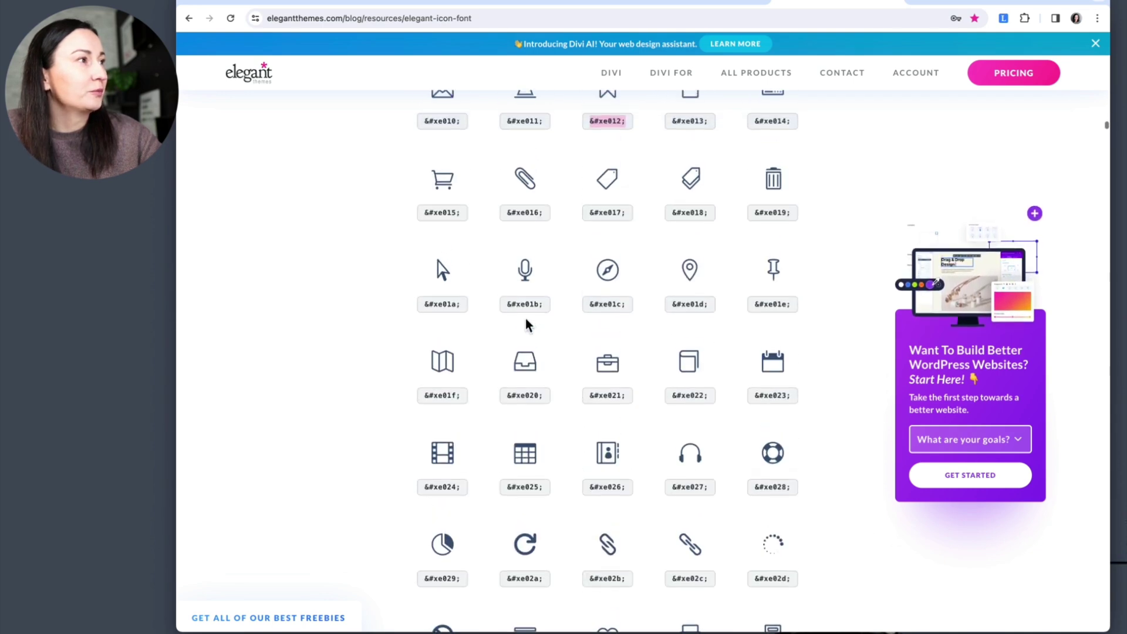
{"action": "left_click", "coordinate": [526, 395]}
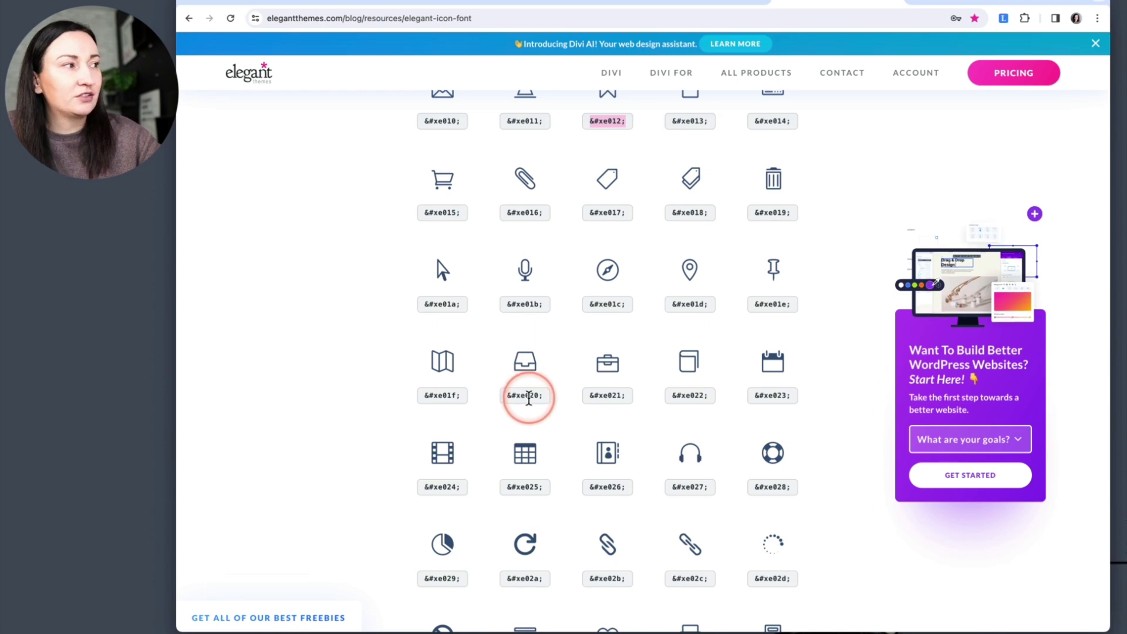
Step: Inspect the My Account page's navigation markup to find the class name of the Downloads list item
{"action": "left_click", "coordinate": [435, 3]}
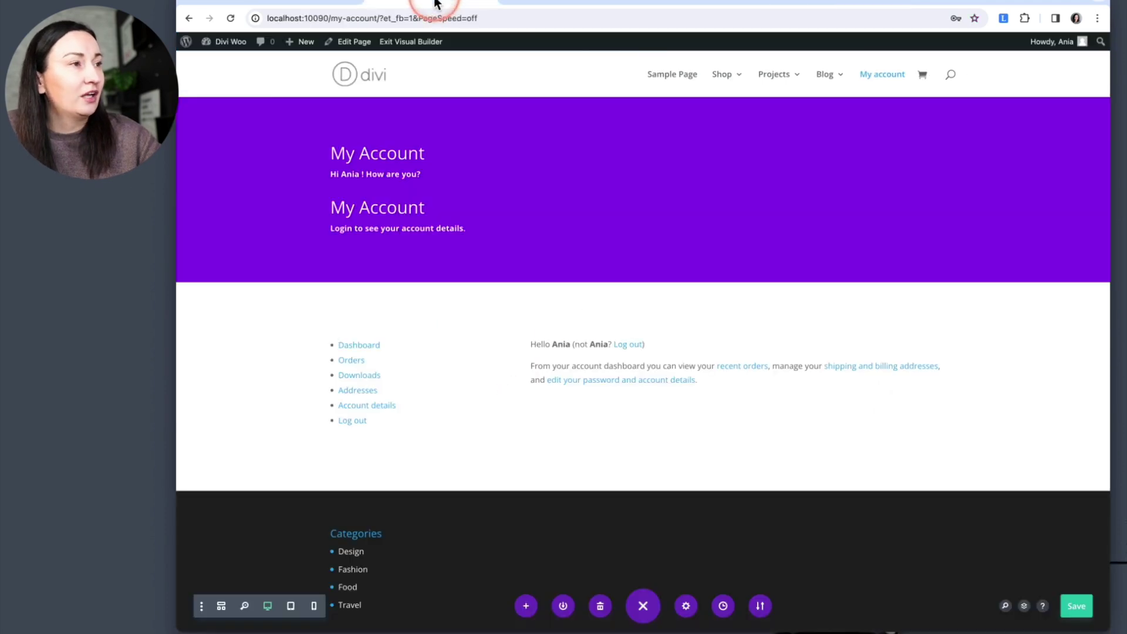
{"action": "left_click", "coordinate": [529, 4]}
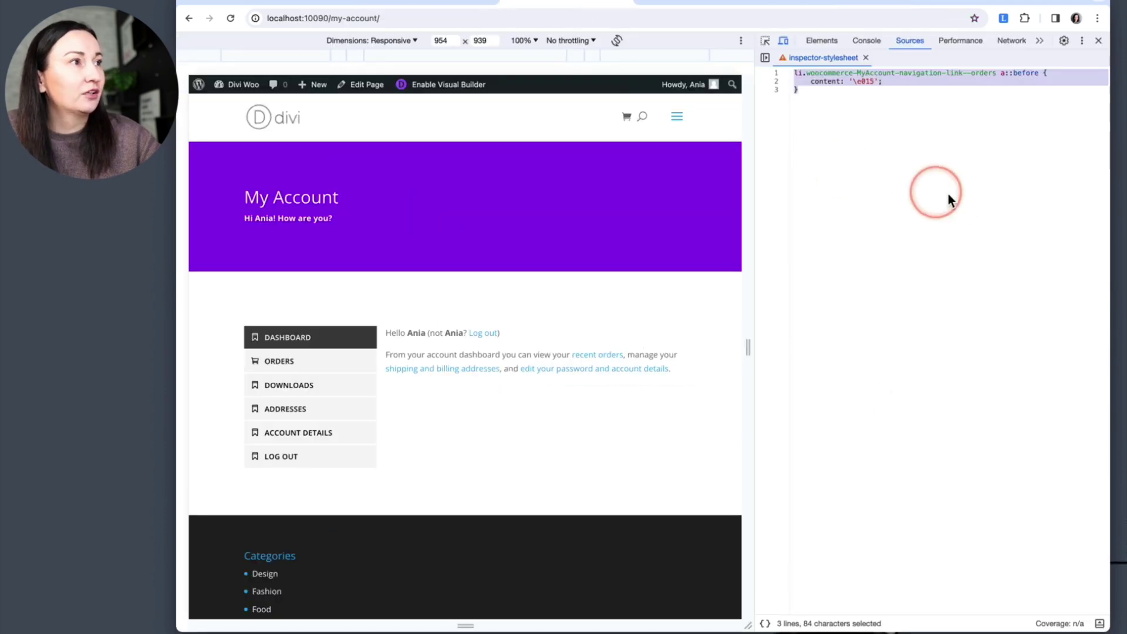
{"action": "left_click", "coordinate": [821, 40]}
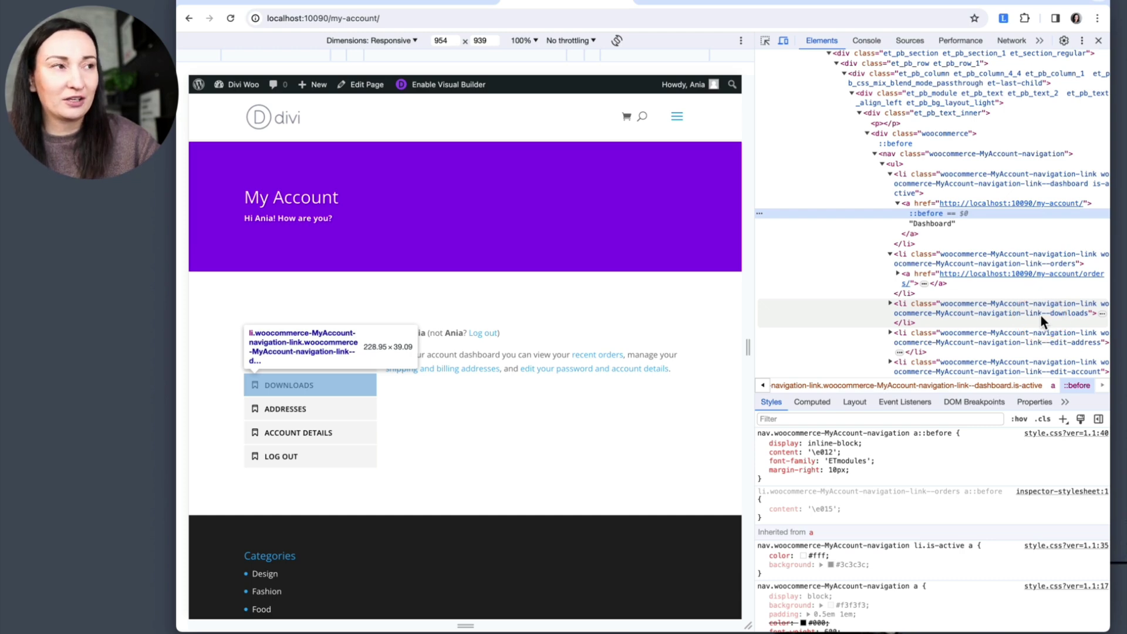
{"action": "left_click", "coordinate": [1069, 316]}
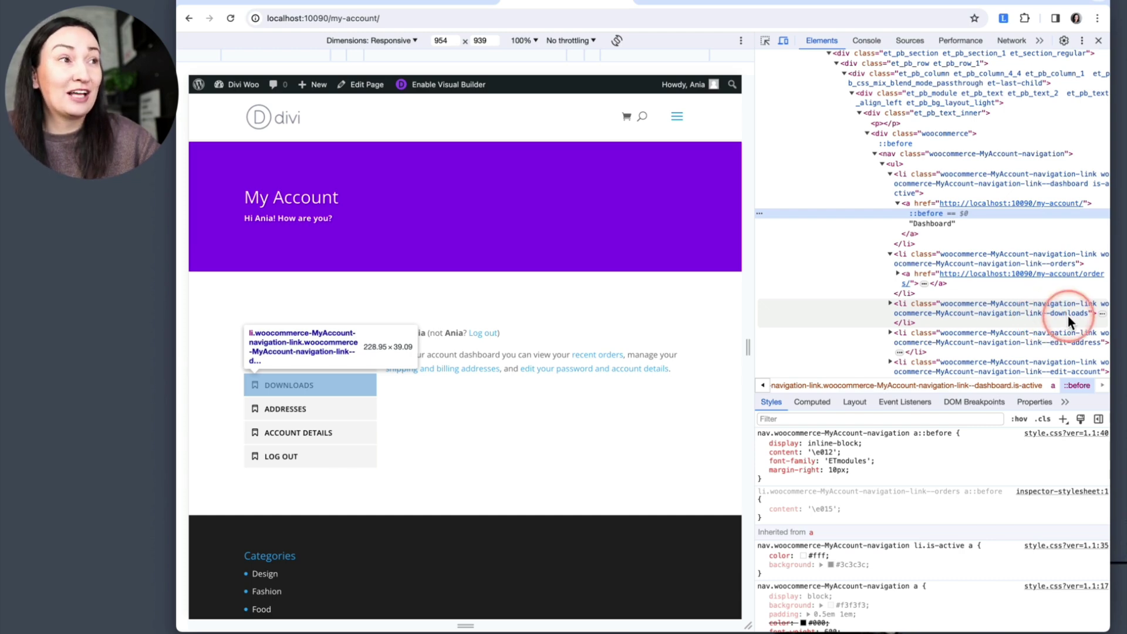
{"action": "left_click", "coordinate": [693, 6]}
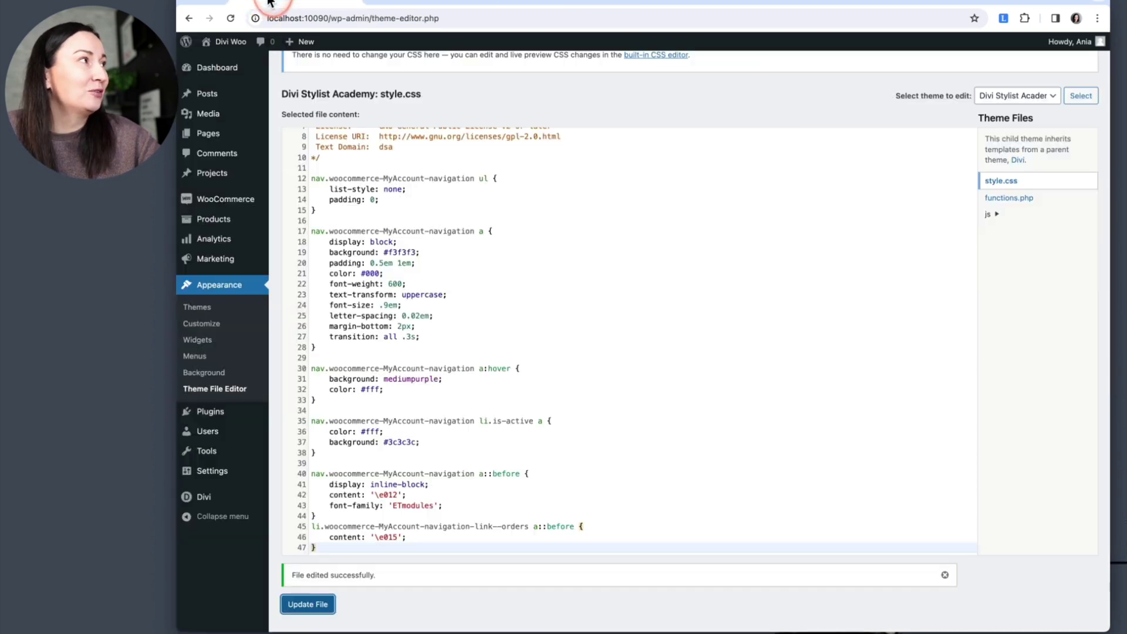
{"action": "left_click", "coordinate": [804, 5]}
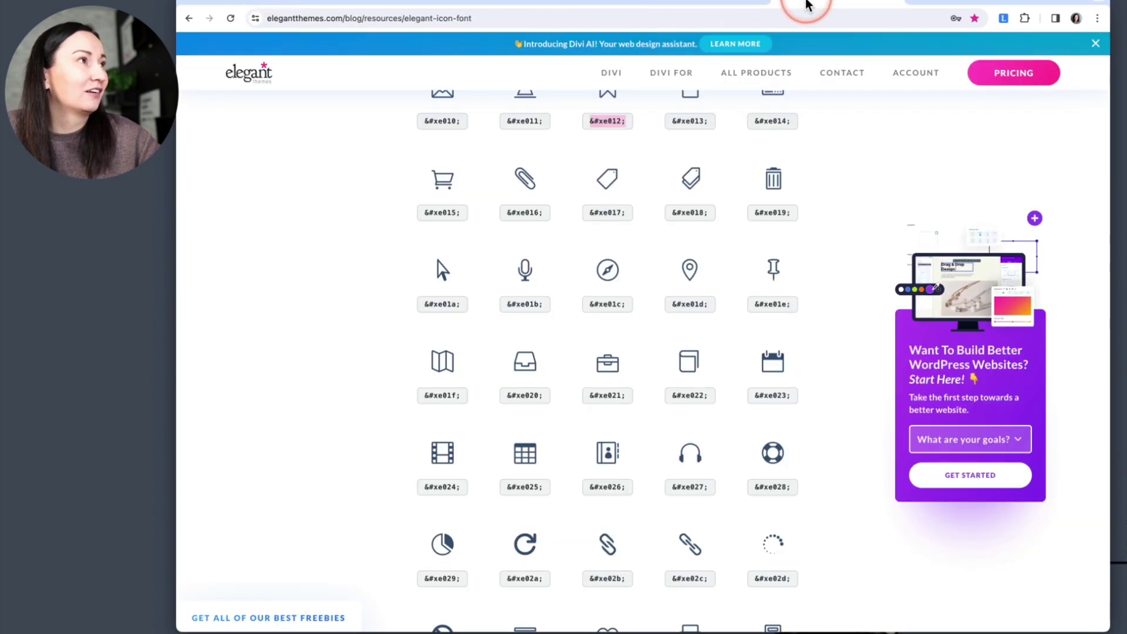
Step: Paste another copy of the Orders a::before rule at the end of style.css, separated by a blank line
{"action": "left_click", "coordinate": [285, 6]}
{"action": "scroll", "coordinate": [466, 547], "scroll_direction": "down", "scroll_amount": 1}
{"action": "left_click_drag", "start_coordinate": [337, 521], "coordinate": [324, 486]}
{"action": "key", "text": "super+v"}
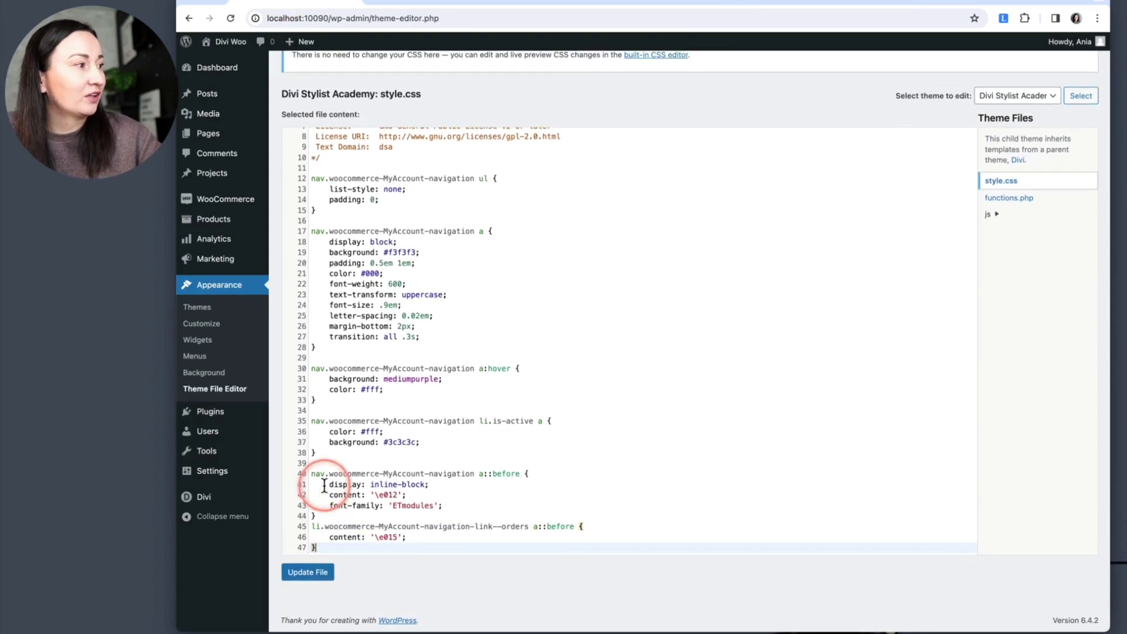
{"action": "key", "text": "Return"}
{"action": "key", "text": "Return"}
{"action": "key", "text": "super+v"}
Step: Set the pasted rule's content to '\e020' and change its selector ending from orders to downloads
{"action": "left_click", "coordinate": [391, 536]}
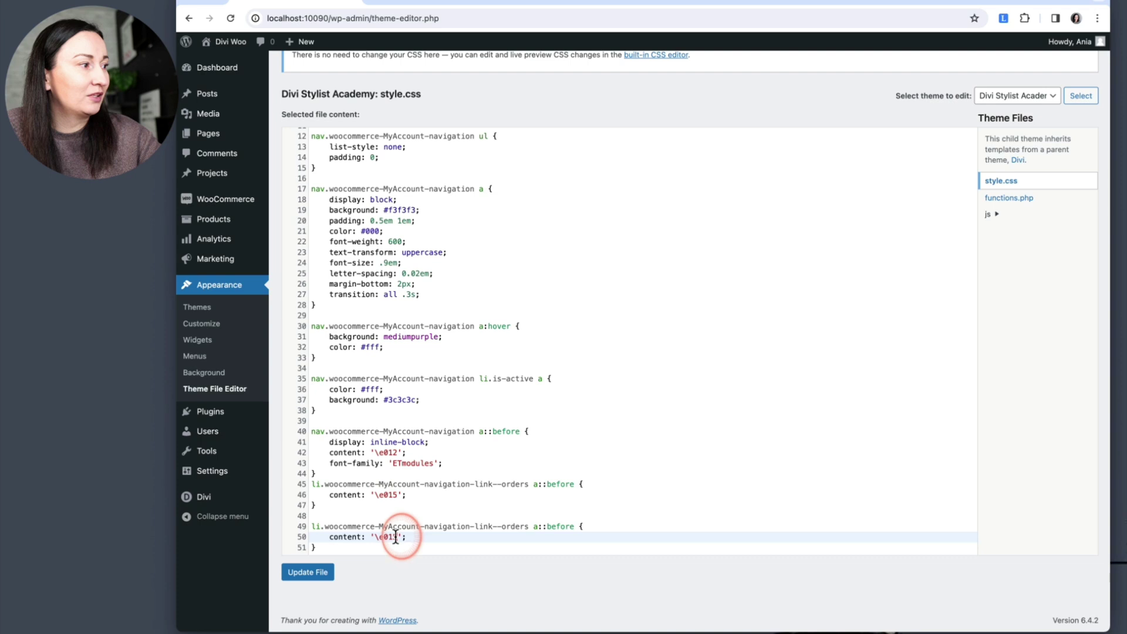
{"action": "key", "text": "BackSpace"}
{"action": "key", "text": "BackSpace"}
{"action": "type", "text": "20"}
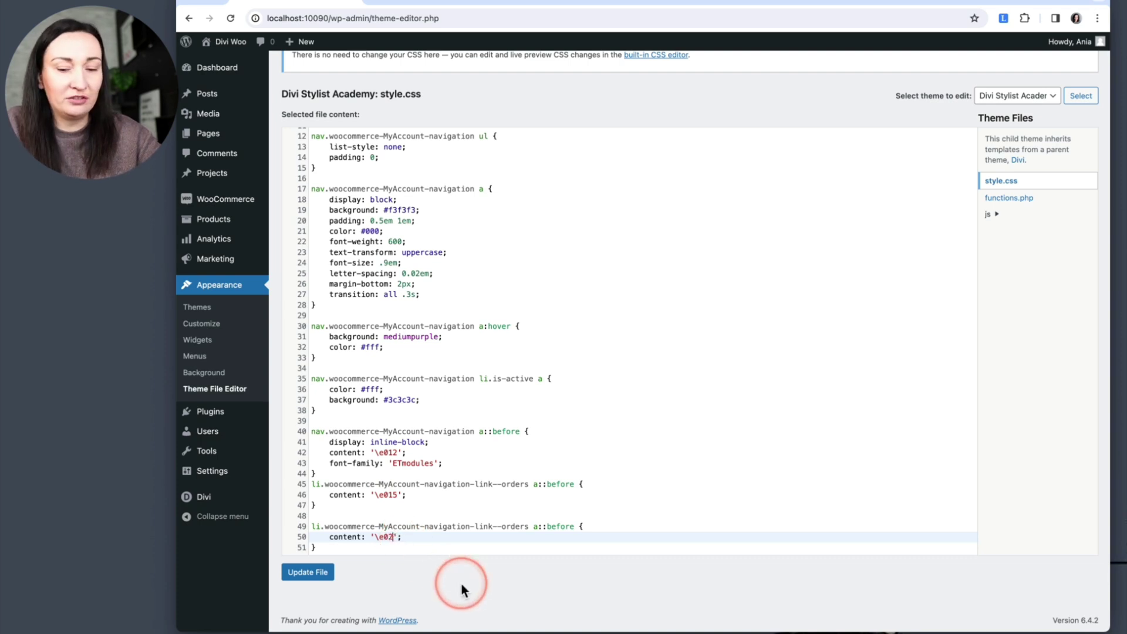
{"action": "double_click", "coordinate": [514, 526]}
{"action": "type", "text": "d"}
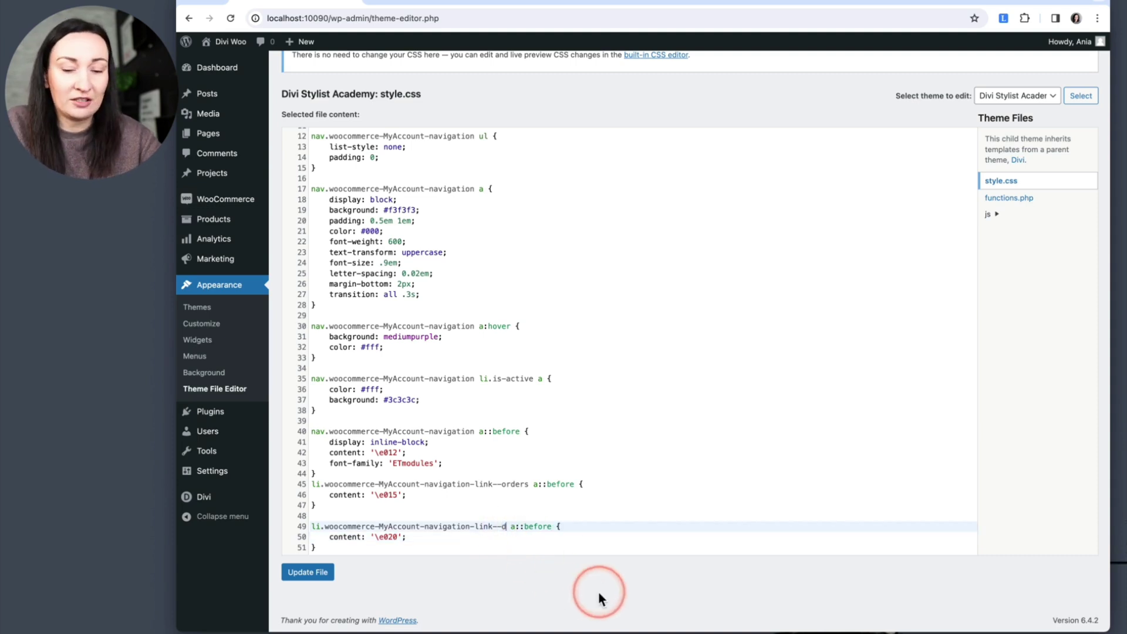
{"action": "type", "text": "ownloads"}
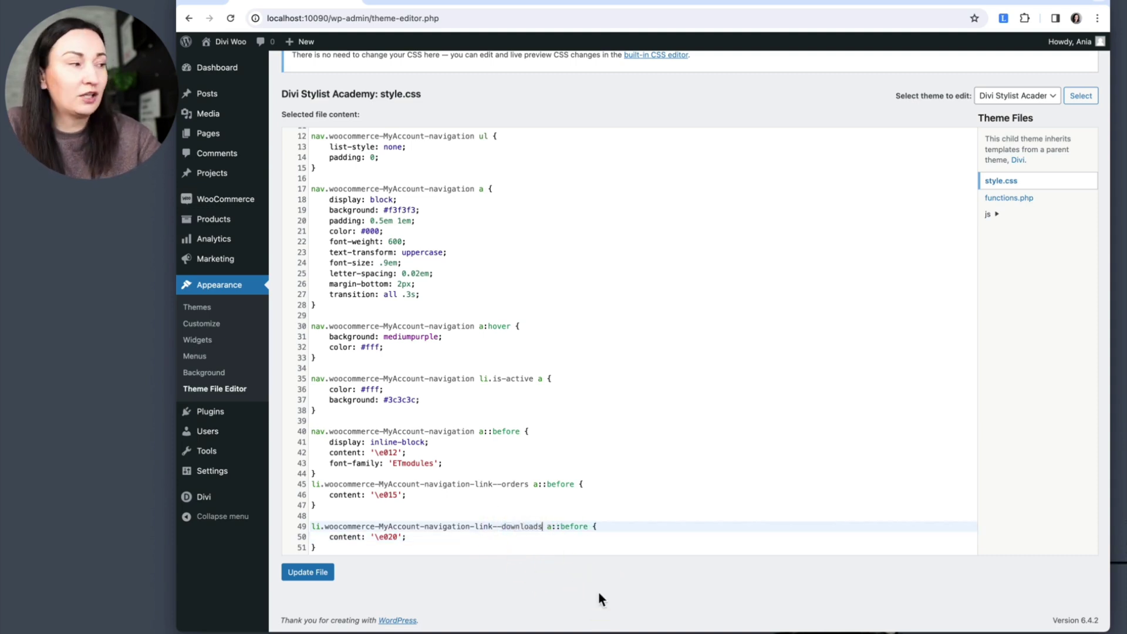
Step: Update the style.css file and reload the My Account page to check the Downloads icon
{"action": "left_click", "coordinate": [284, 594]}
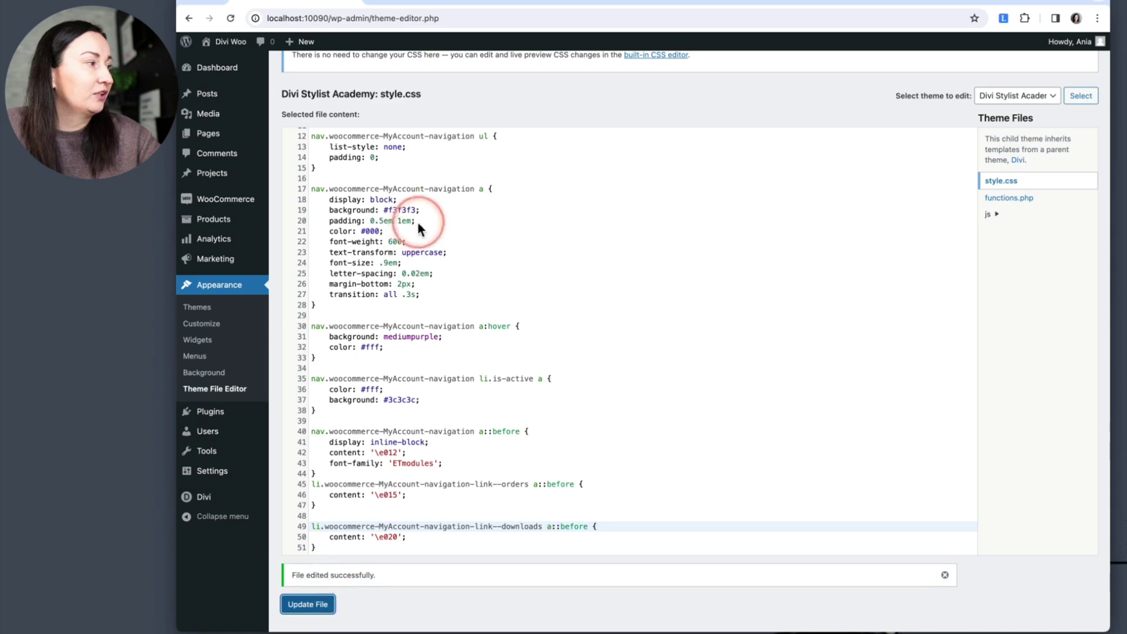
{"action": "left_click", "coordinate": [538, 3]}
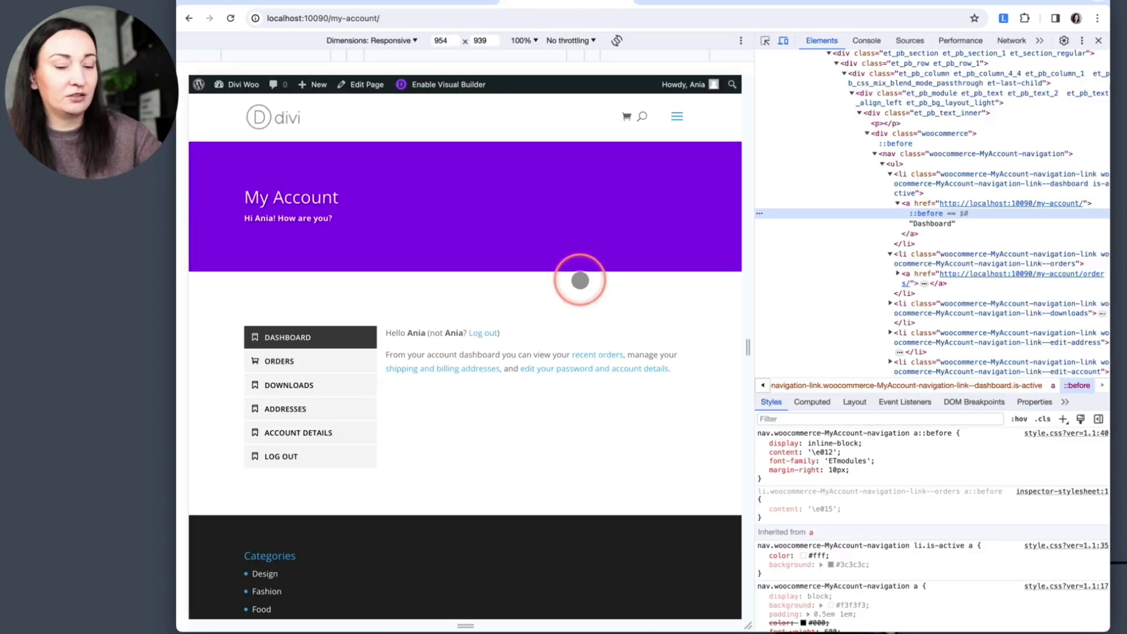
{"action": "key", "text": "super+r"}
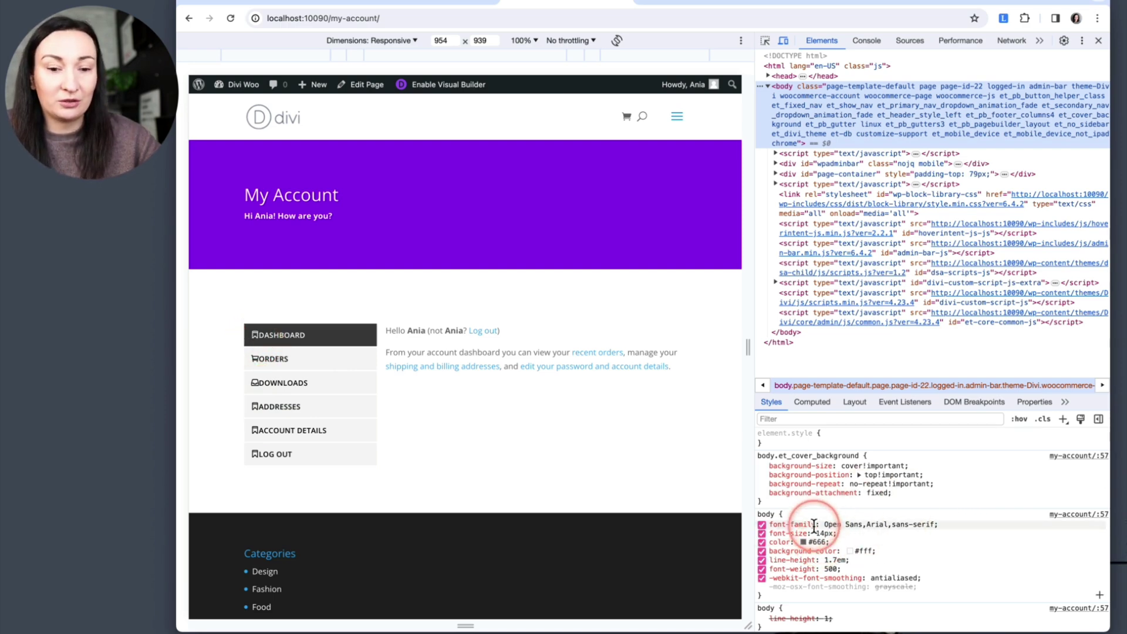
Step: Add margin-right:10px; below the font-family line of the general navigation a::before rule in style.css and update the file
{"action": "left_click", "coordinate": [282, 2]}
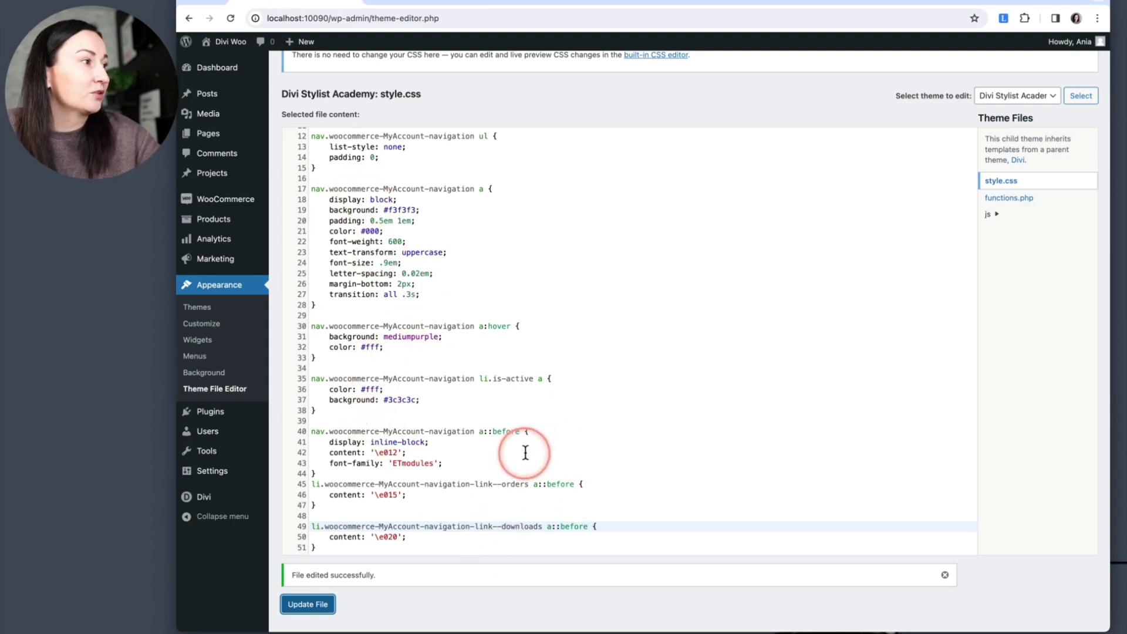
{"action": "left_click", "coordinate": [463, 463]}
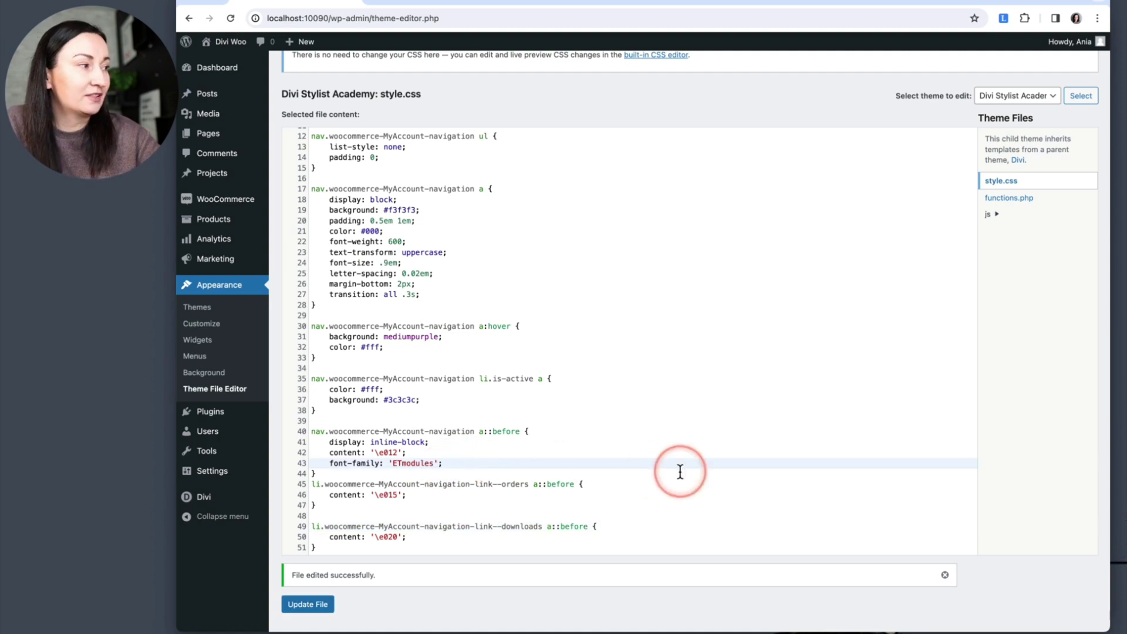
{"action": "key", "text": "Return"}
{"action": "type", "text": "margin-"}
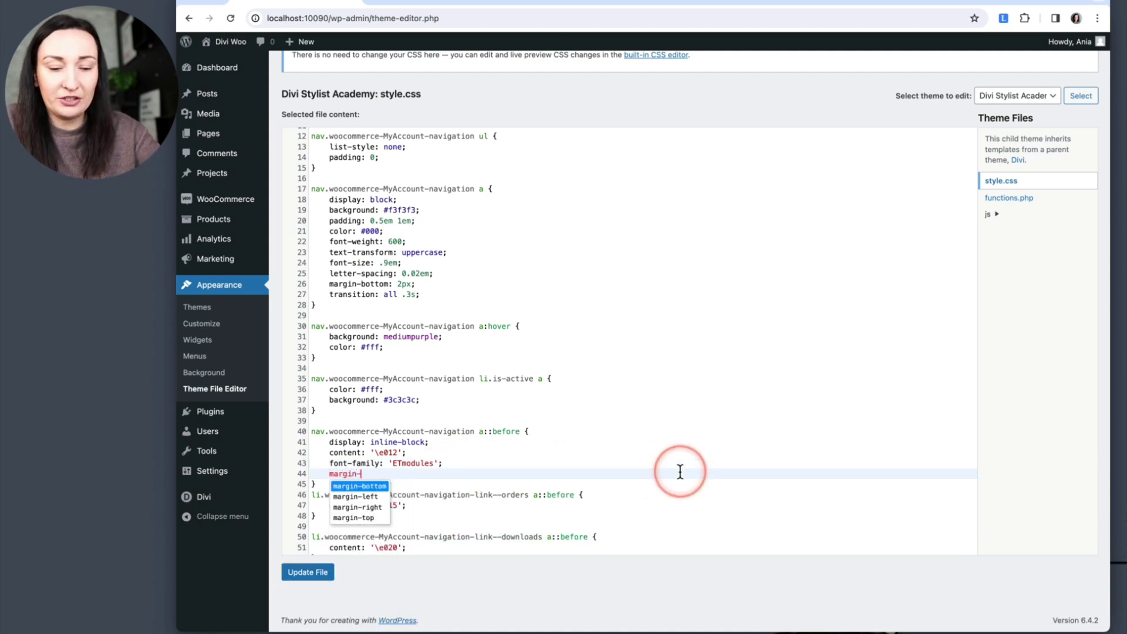
{"action": "type", "text": "right:10px;"}
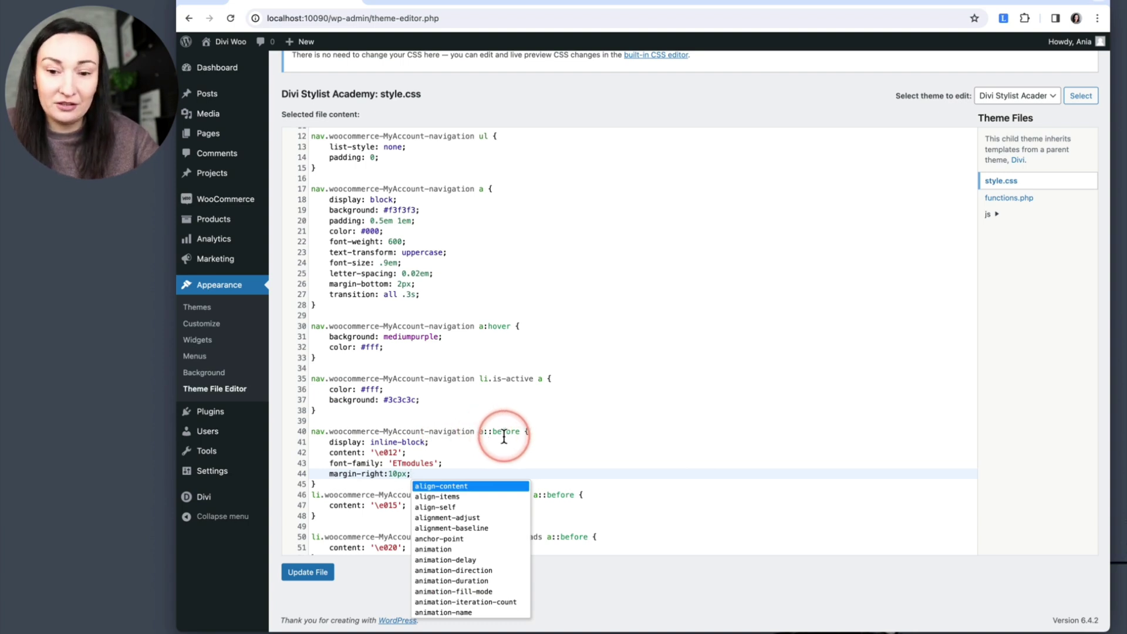
{"action": "left_click", "coordinate": [499, 463]}
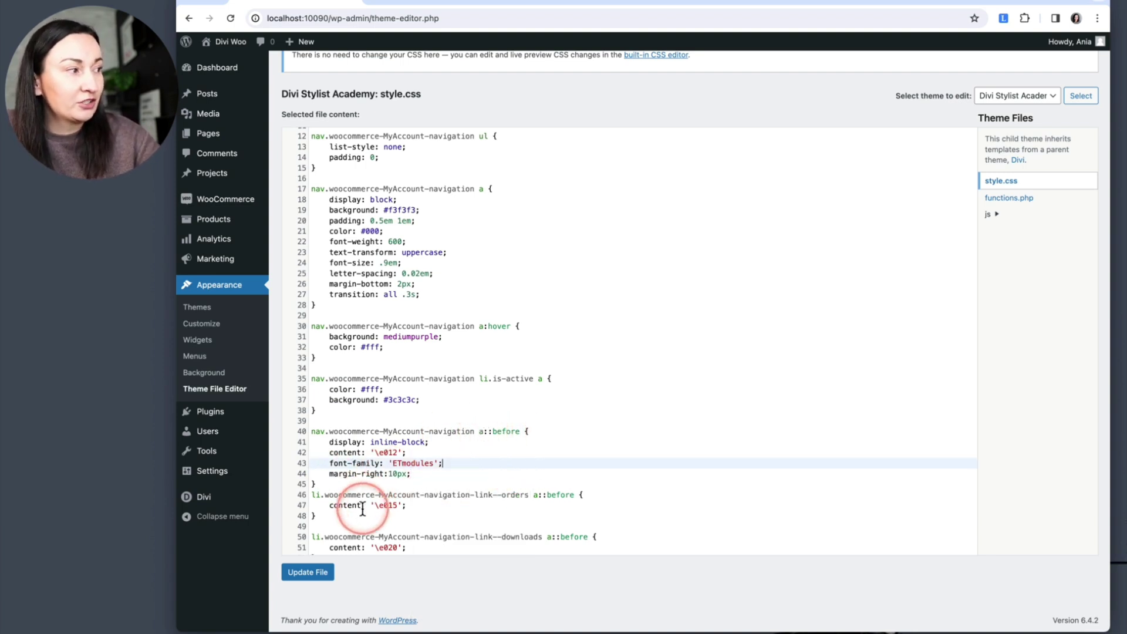
{"action": "left_click", "coordinate": [306, 573]}
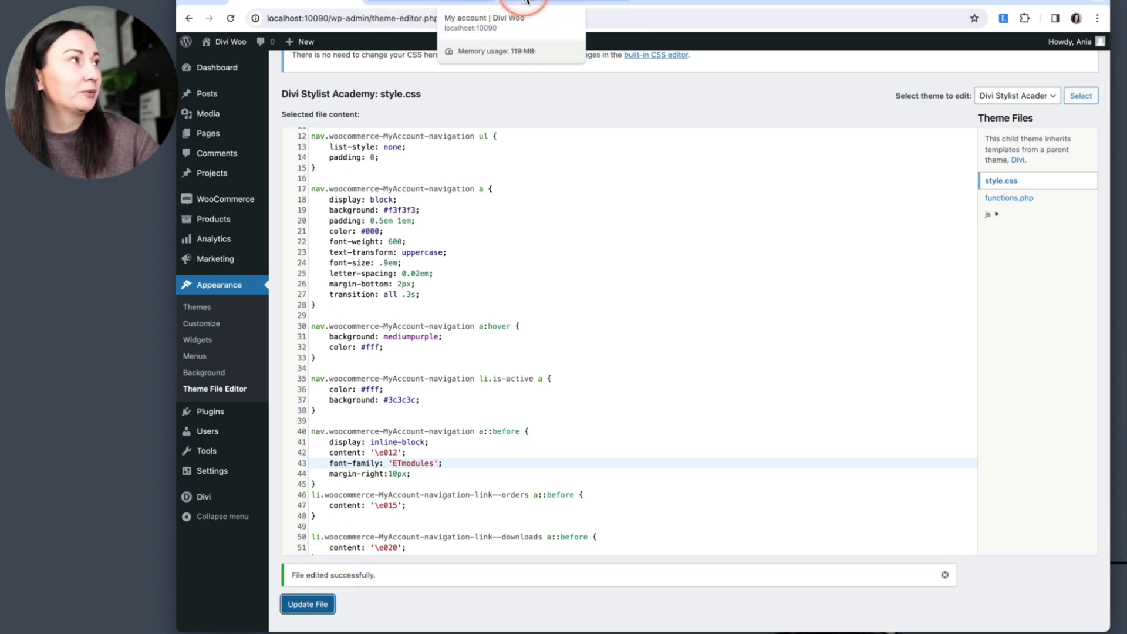
Step: Check the icon spacing on the My Account page and close the developer tools
{"action": "left_click", "coordinate": [525, 3]}
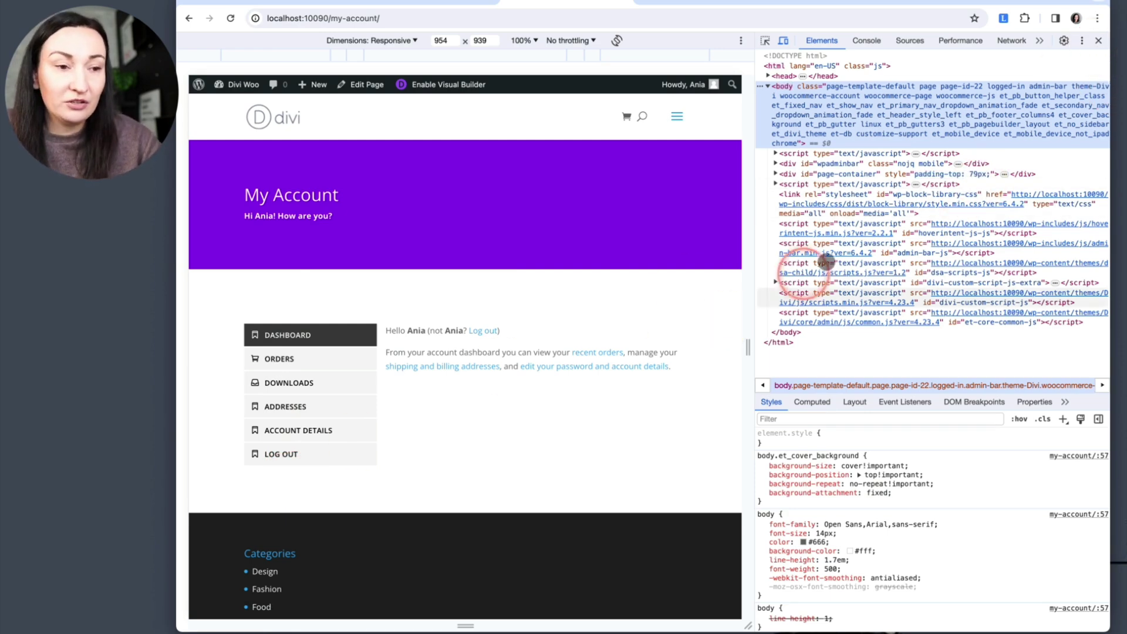
{"action": "left_click", "coordinate": [1099, 41]}
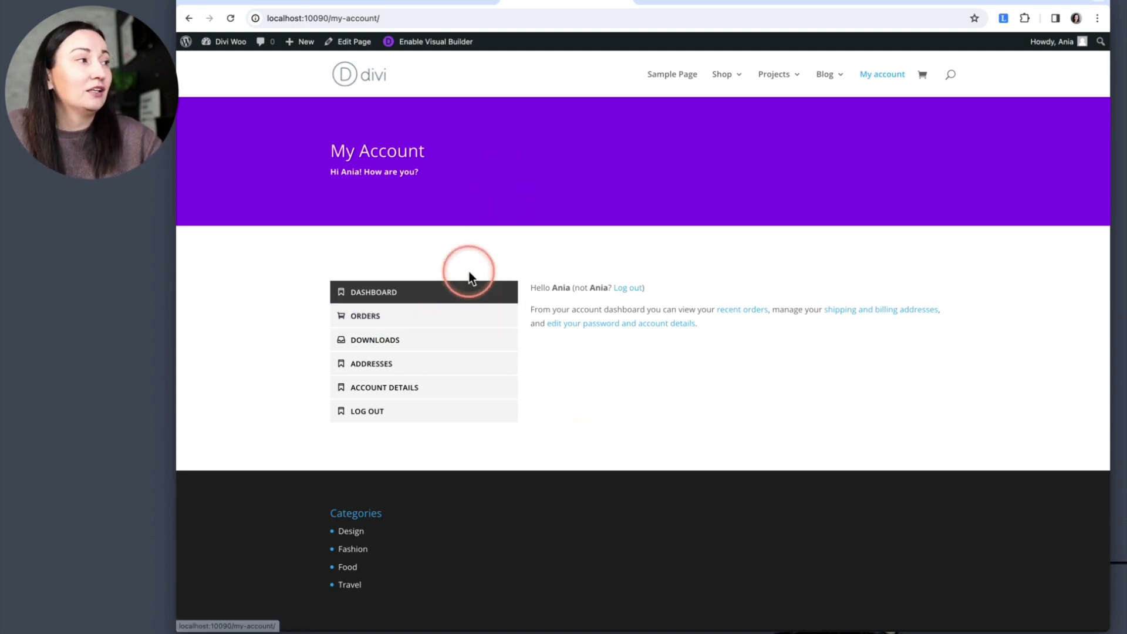
{"action": "left_click", "coordinate": [427, 45]}
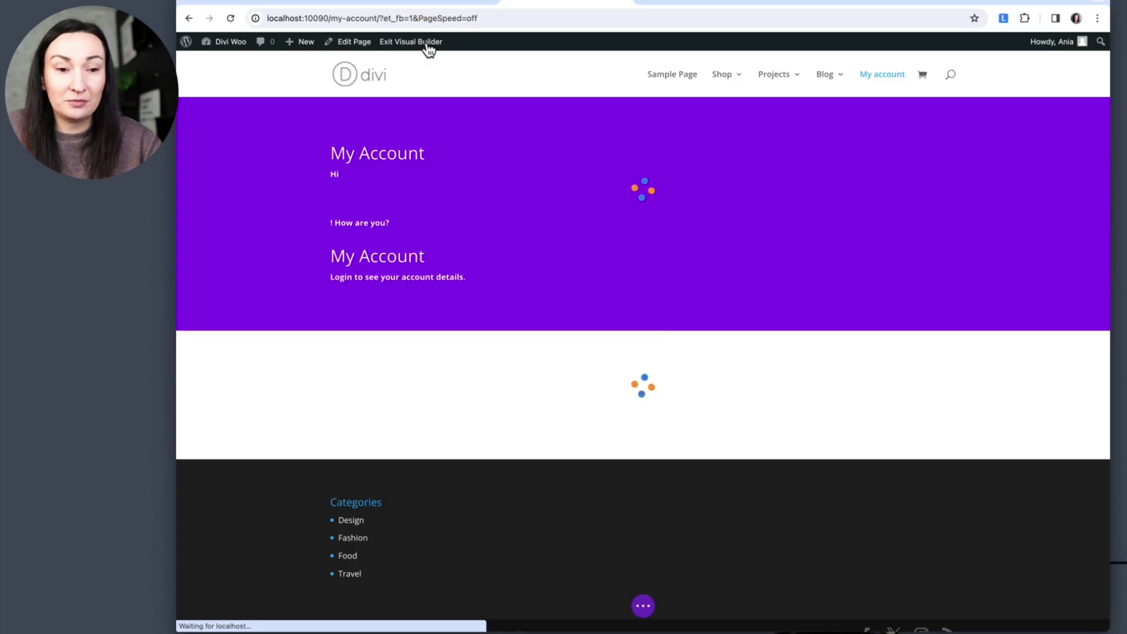
{"action": "left_click", "coordinate": [596, 290]}
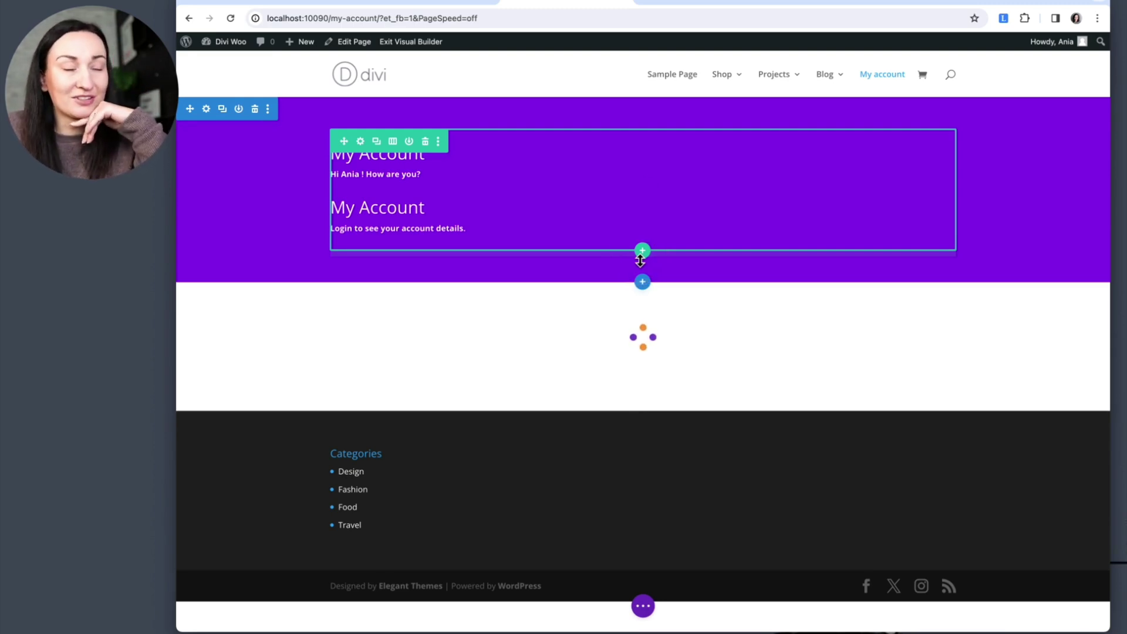
{"action": "left_click", "coordinate": [633, 257]}
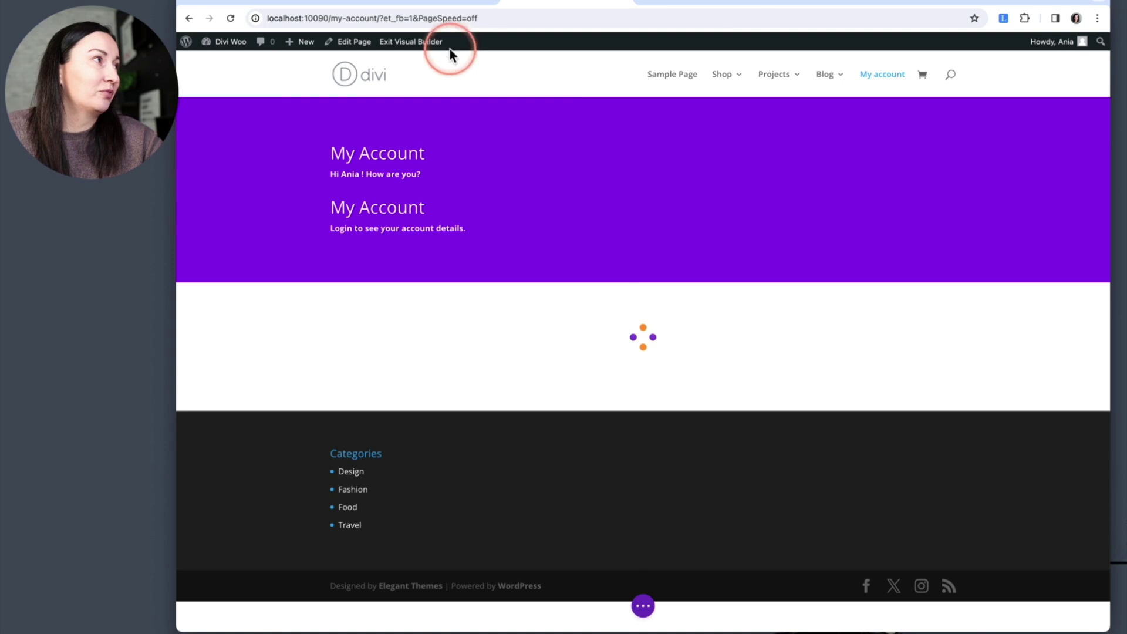
{"action": "left_click", "coordinate": [416, 47]}
{"action": "left_click", "coordinate": [417, 310]}
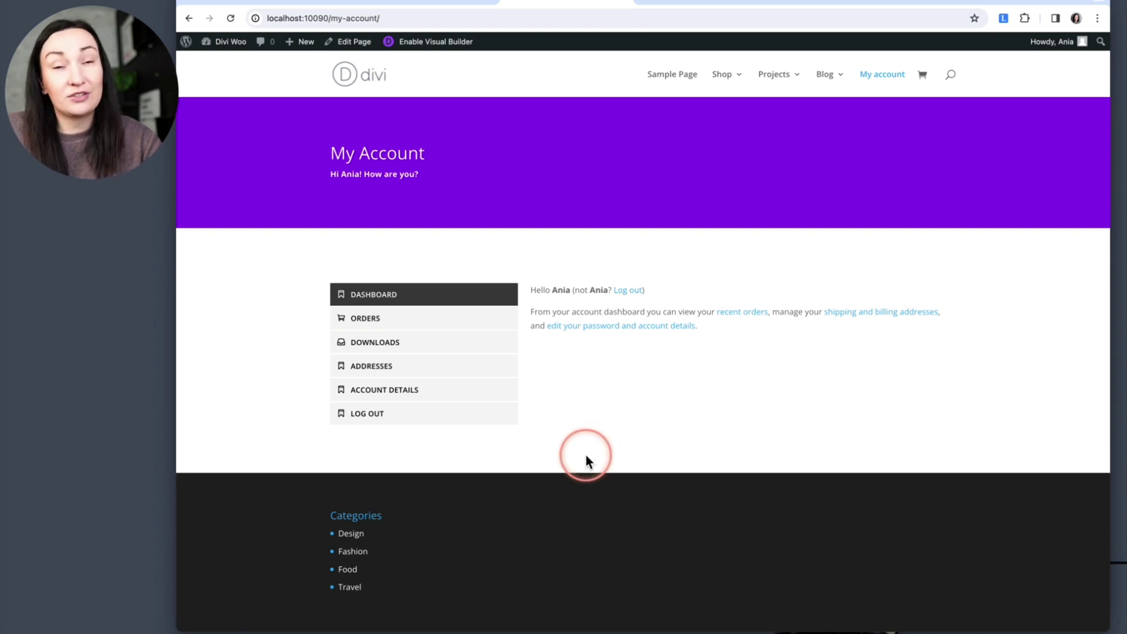
Step: Open the Divi Theme Builder from the site's WordPress dashboard
{"action": "mouse_move", "coordinate": [221, 44]}
{"action": "left_click", "coordinate": [222, 63]}
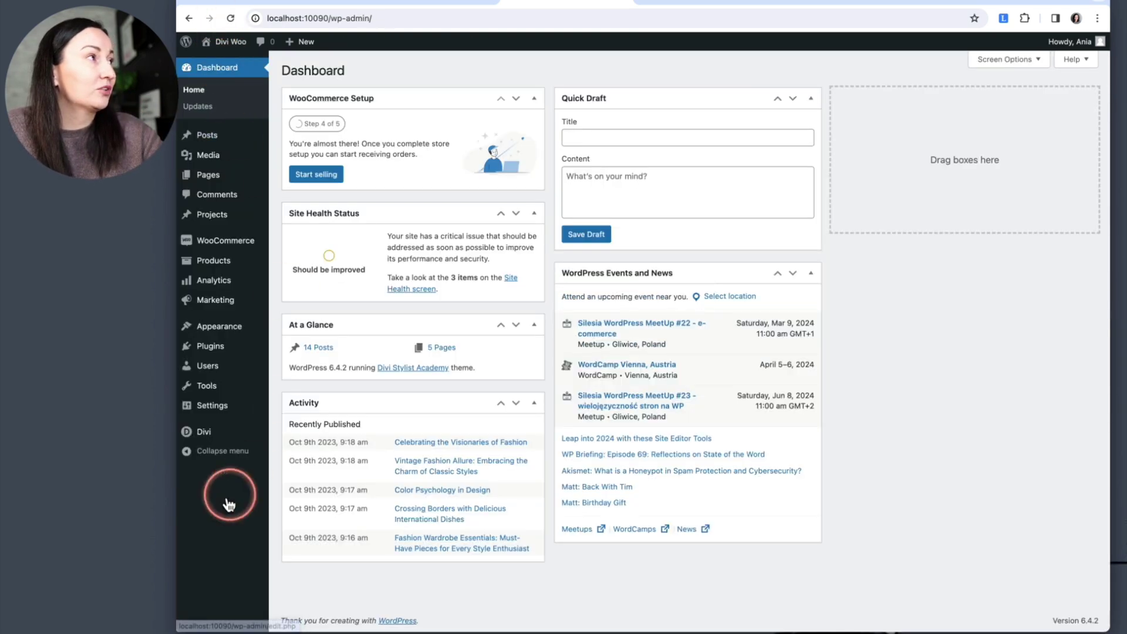
{"action": "mouse_move", "coordinate": [211, 437]}
{"action": "left_click", "coordinate": [320, 452]}
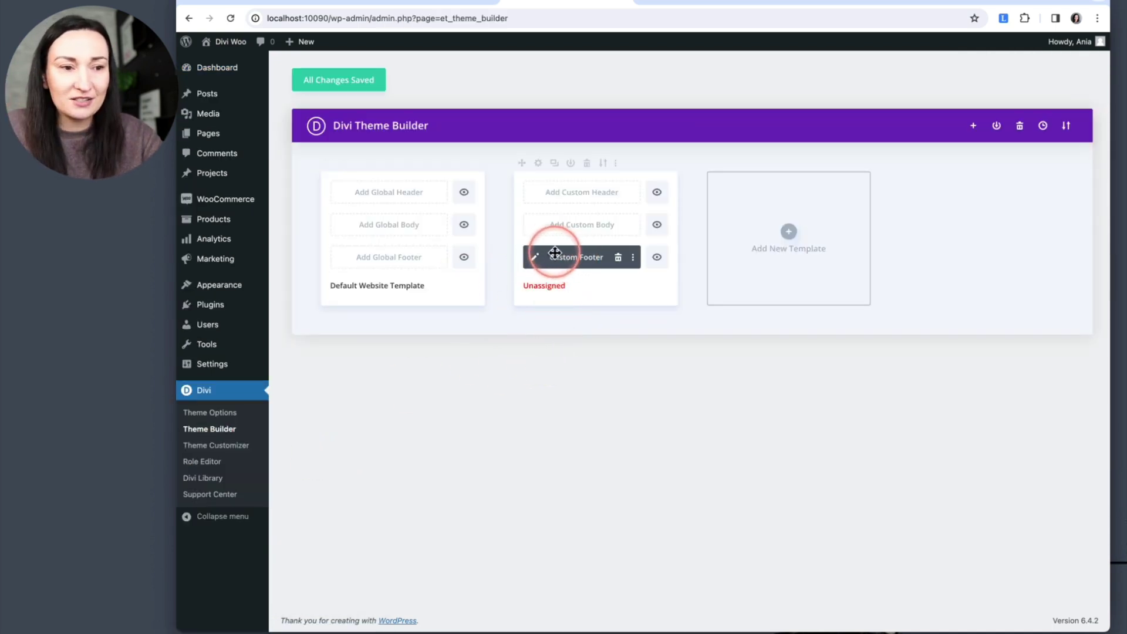
Step: Assign the unassigned custom footer template to the specific page My account and save the Theme Builder changes
{"action": "left_click", "coordinate": [564, 192]}
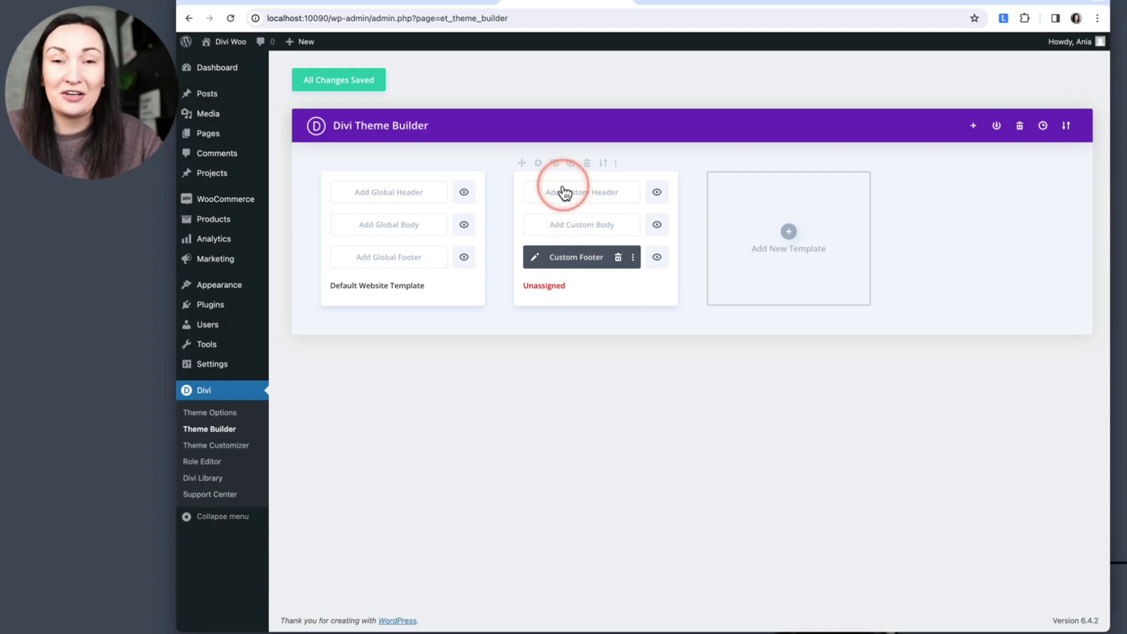
{"action": "left_click", "coordinate": [538, 166]}
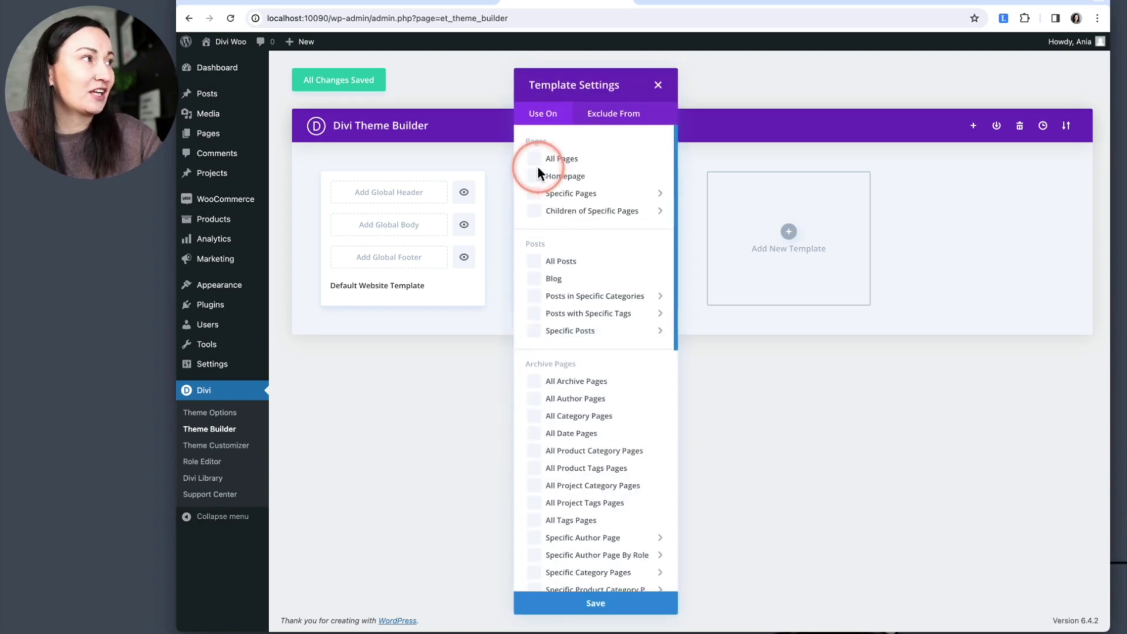
{"action": "mouse_move", "coordinate": [571, 203]}
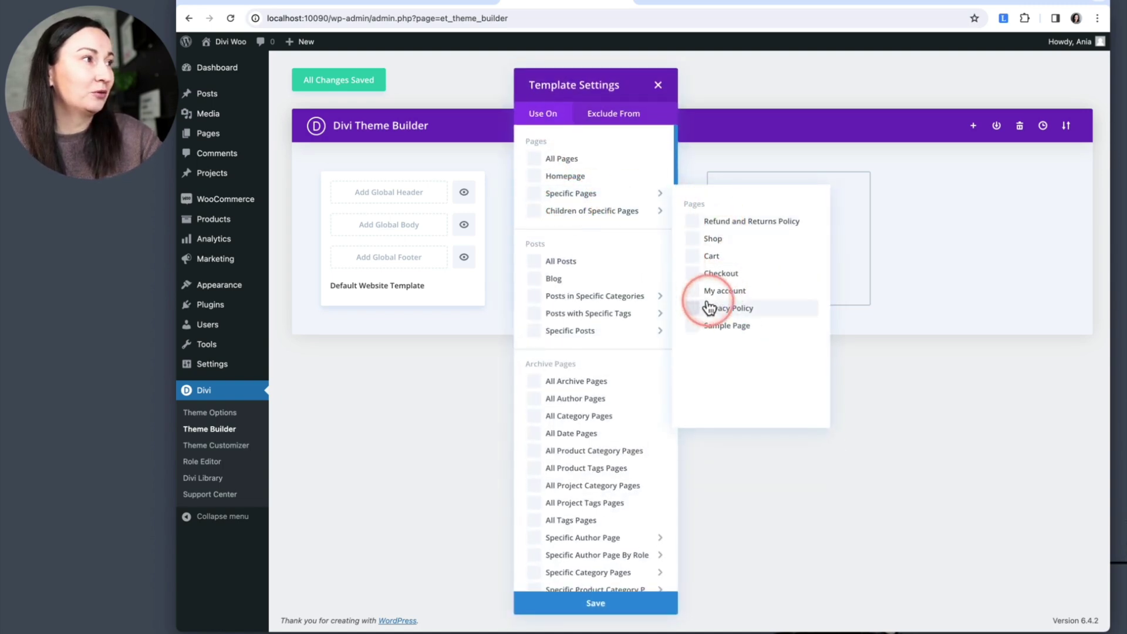
{"action": "left_click", "coordinate": [702, 291]}
{"action": "left_click", "coordinate": [627, 604]}
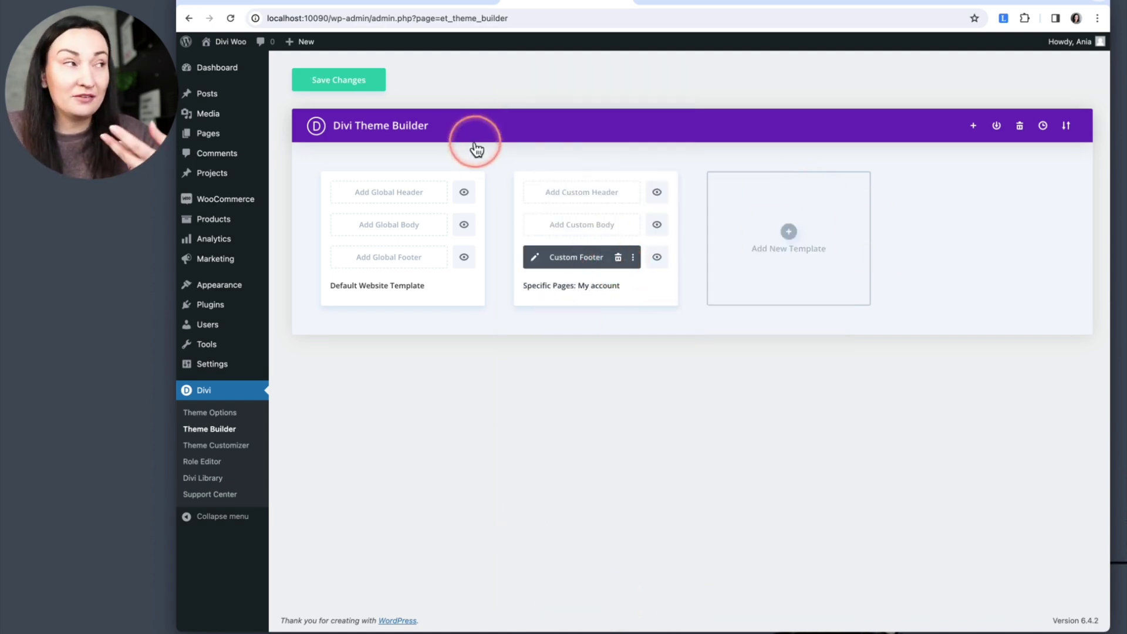
{"action": "left_click", "coordinate": [368, 88]}
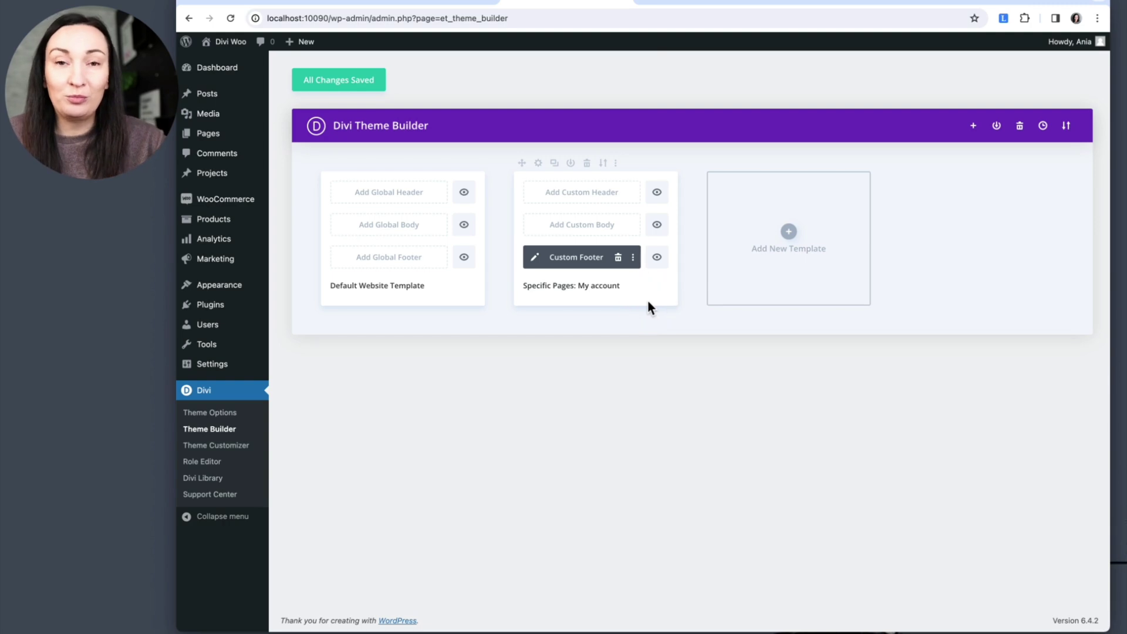
Step: Reload the My Account page and check that the custom footer is displayed below the navigation
{"action": "left_click", "coordinate": [585, 273]}
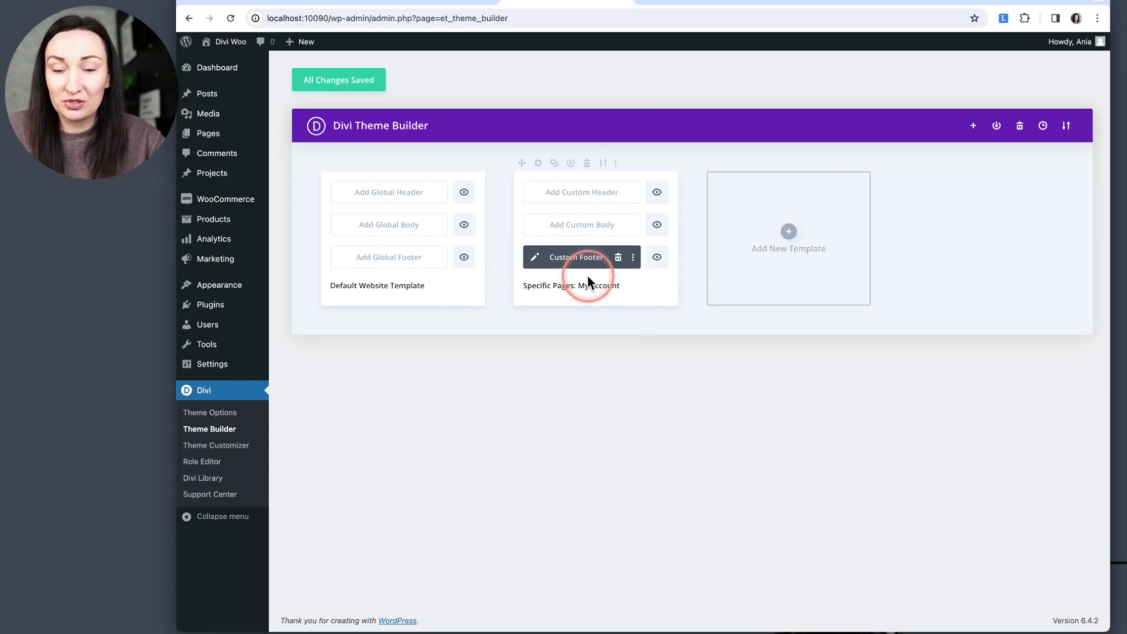
{"action": "left_click", "coordinate": [585, 261]}
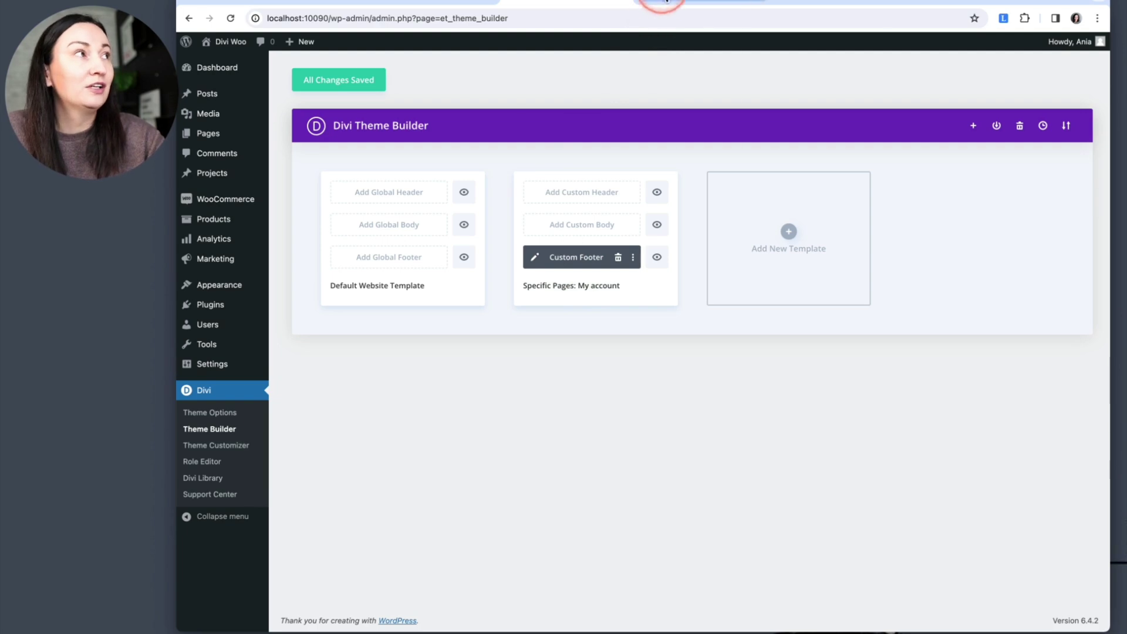
{"action": "left_click", "coordinate": [666, 3]}
{"action": "left_click", "coordinate": [292, 73]}
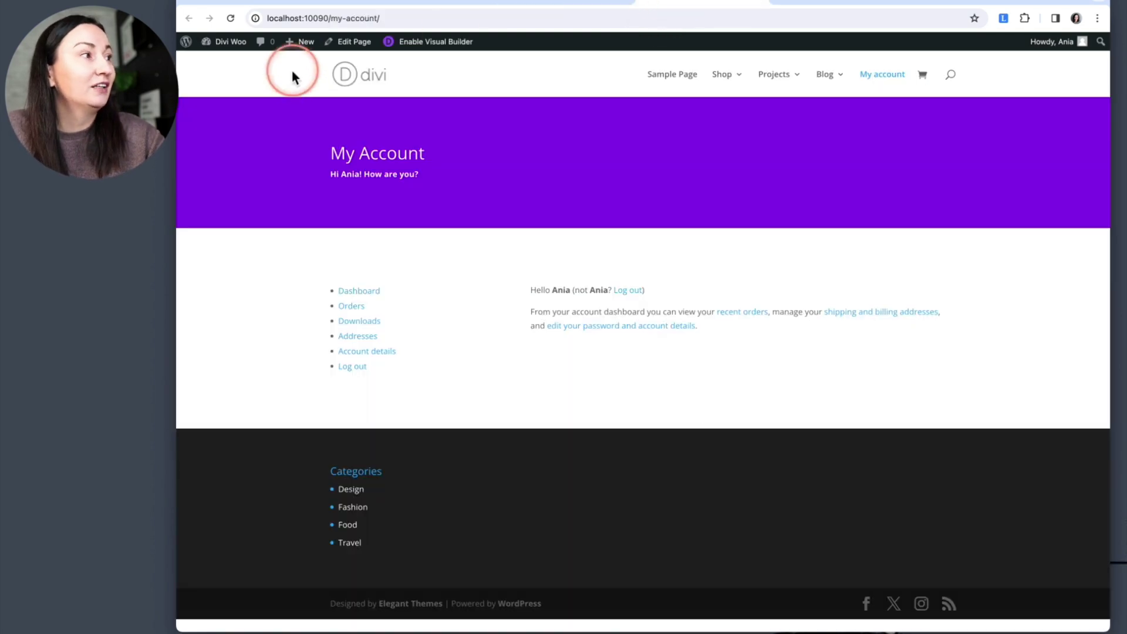
{"action": "left_click", "coordinate": [231, 19]}
{"action": "left_click", "coordinate": [415, 520]}
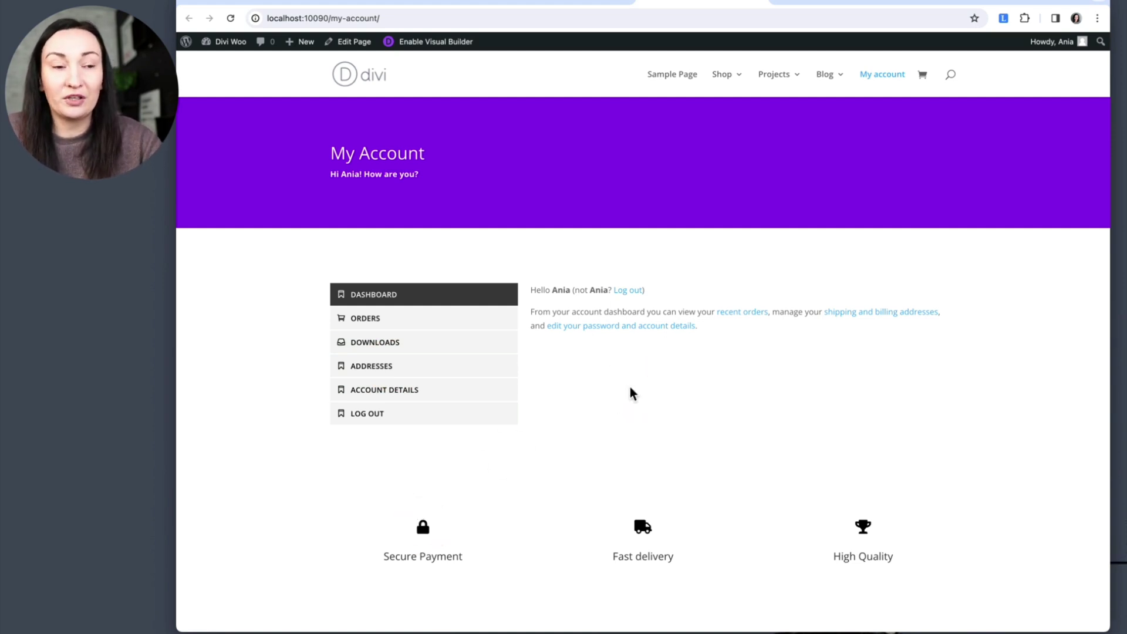
Step: Open the developer tools on the My Account page and inspect the Addresses navigation link
{"action": "right_click", "coordinate": [636, 371]}
{"action": "left_click", "coordinate": [675, 575]}
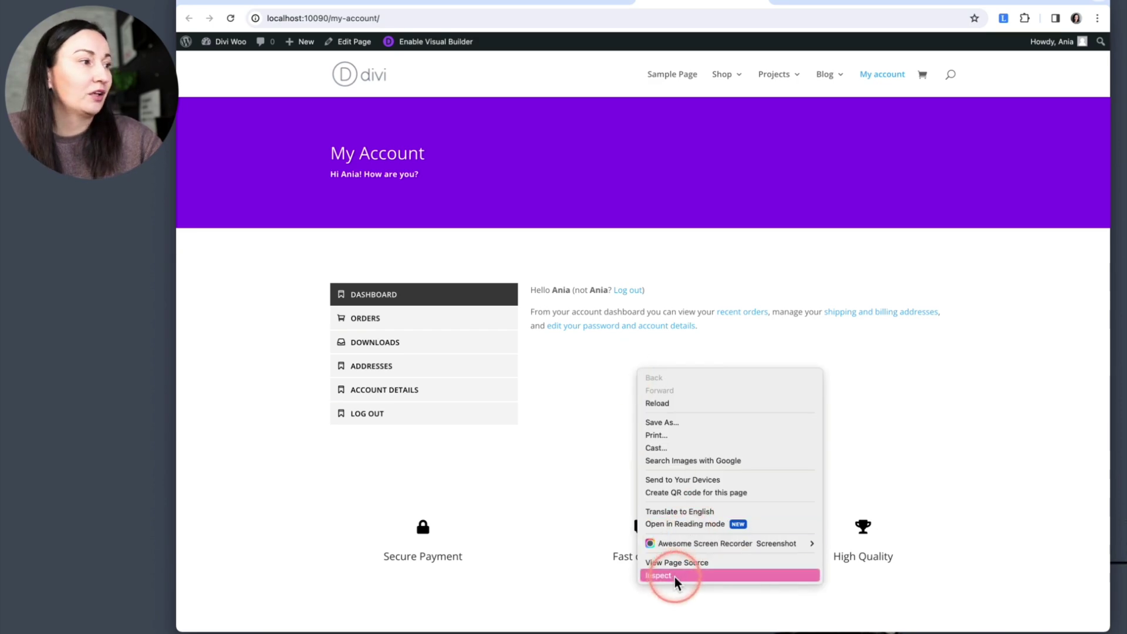
{"action": "left_click", "coordinate": [762, 41]}
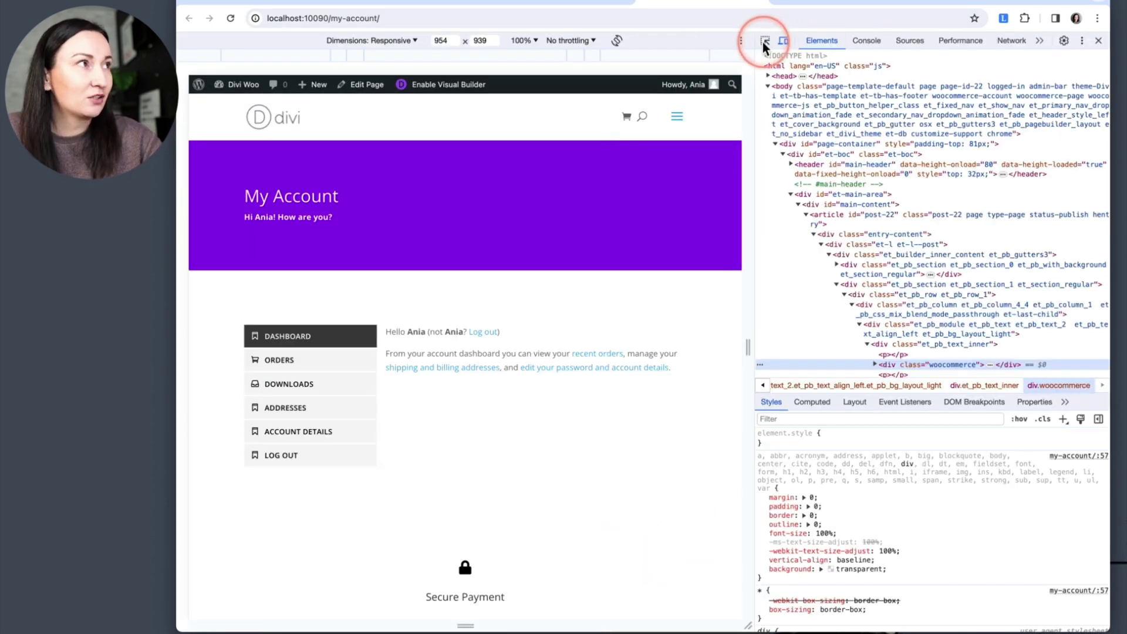
{"action": "left_click", "coordinate": [265, 413]}
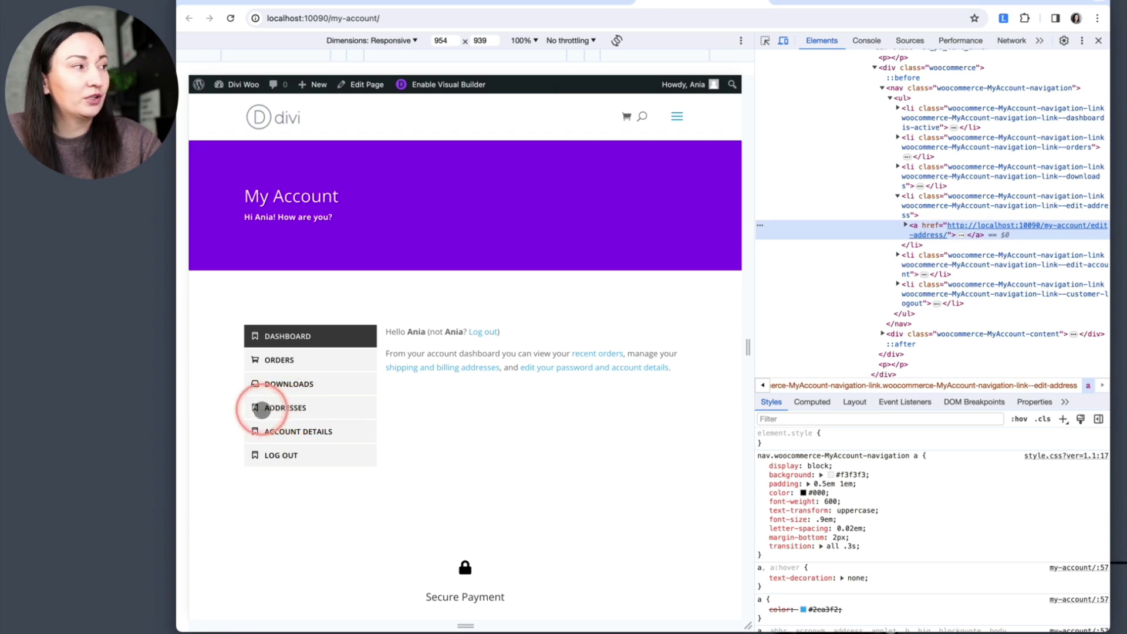
Step: Select the Downloads link's ::before element and set font-family to 'FontAwesome' in the nav.woocommerce-MyAccount-navigation a::before rule
{"action": "mouse_move", "coordinate": [953, 526]}
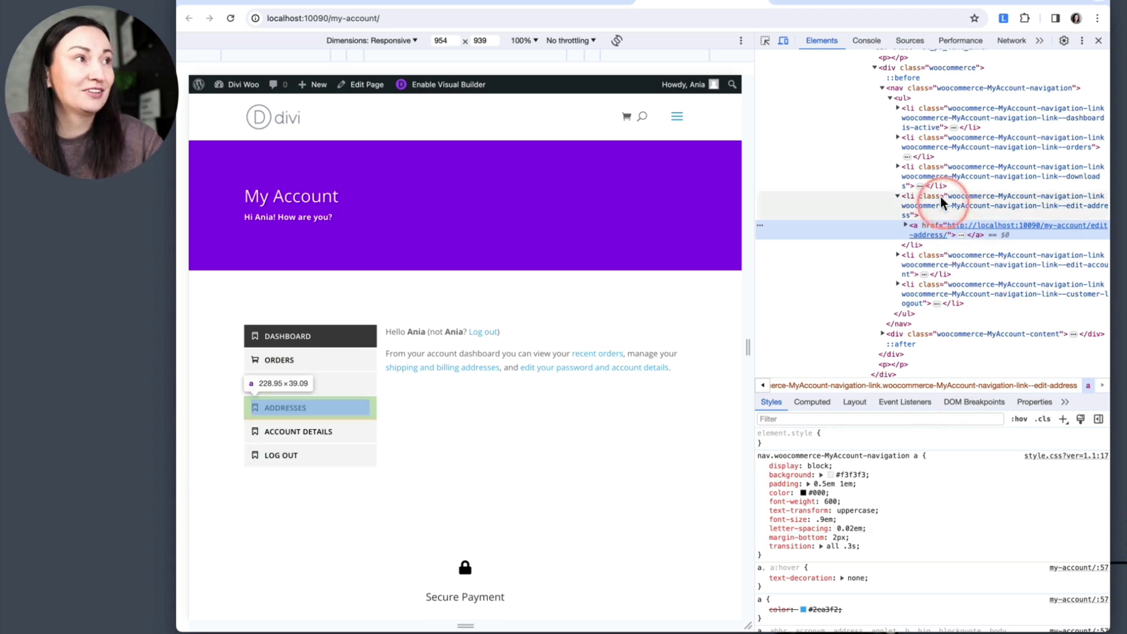
{"action": "left_click", "coordinate": [899, 168]}
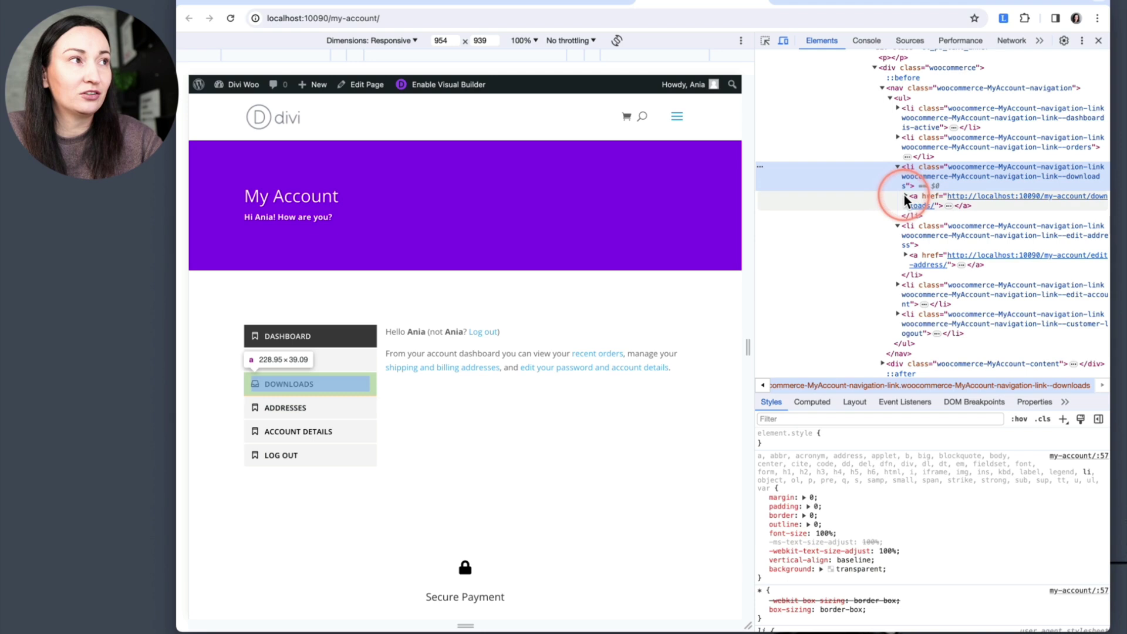
{"action": "left_click", "coordinate": [905, 195]}
{"action": "left_click", "coordinate": [940, 217]}
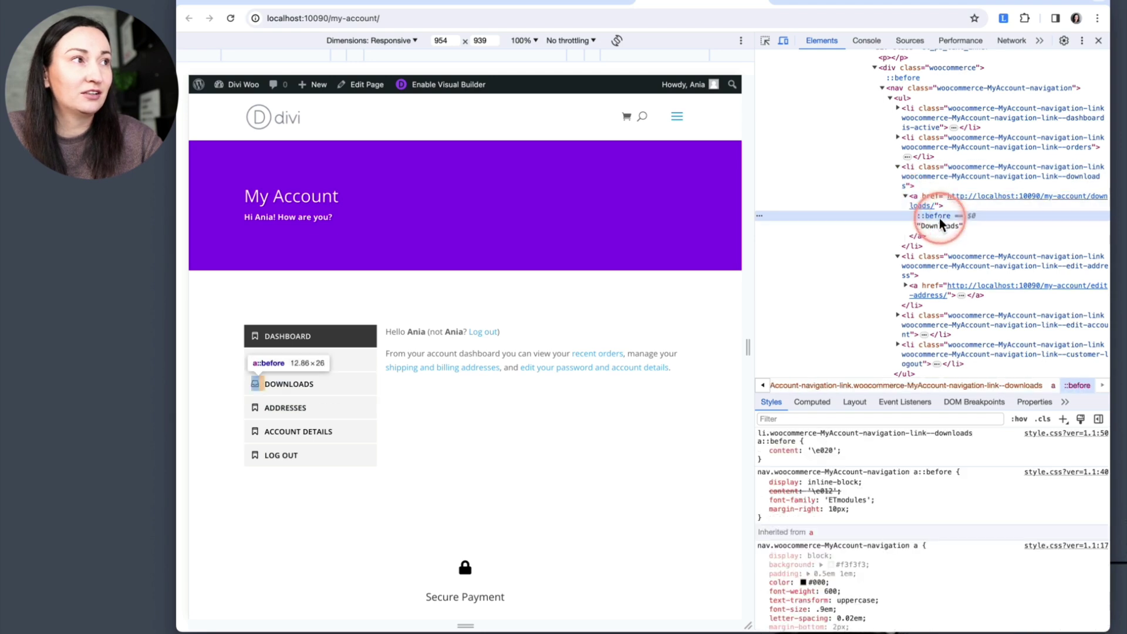
{"action": "left_click", "coordinate": [850, 500]}
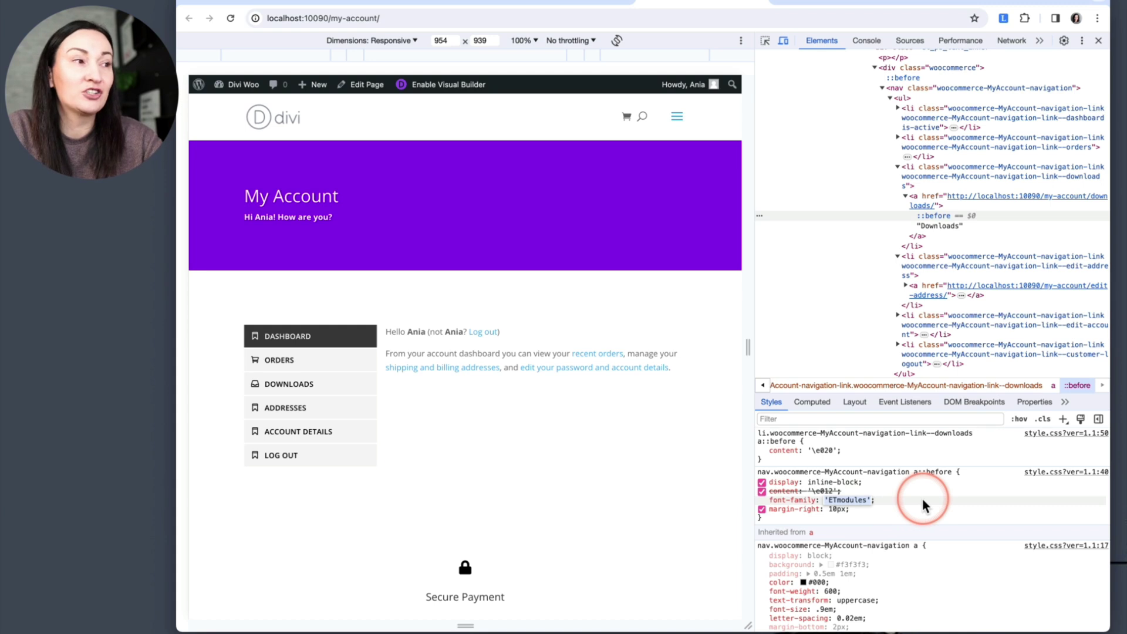
{"action": "key", "text": "BackSpace"}
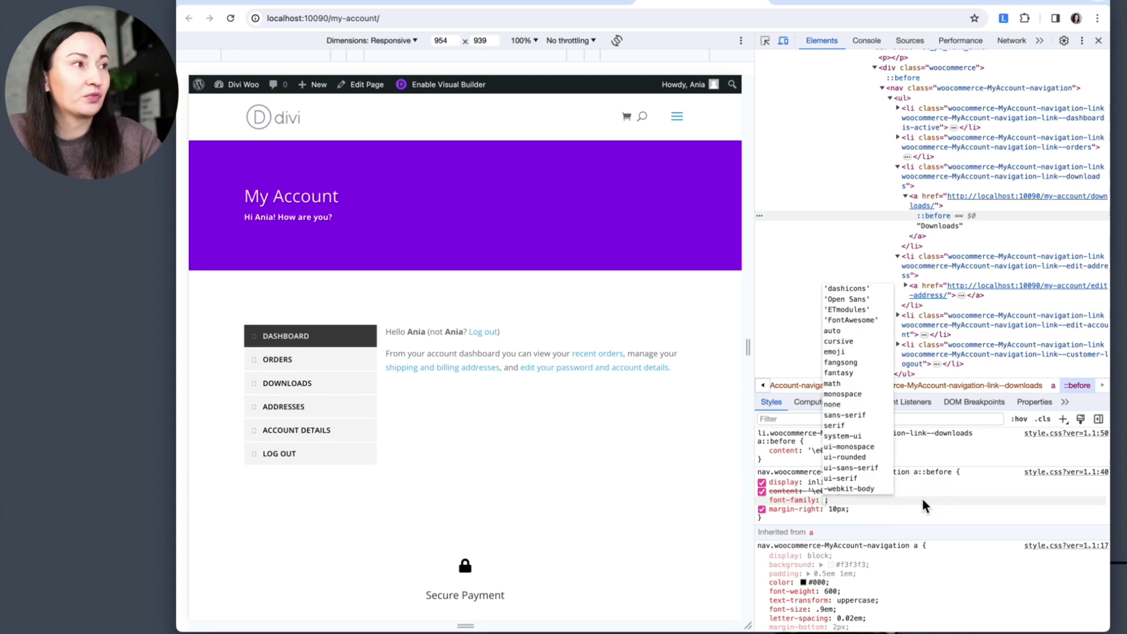
{"action": "left_click", "coordinate": [844, 319]}
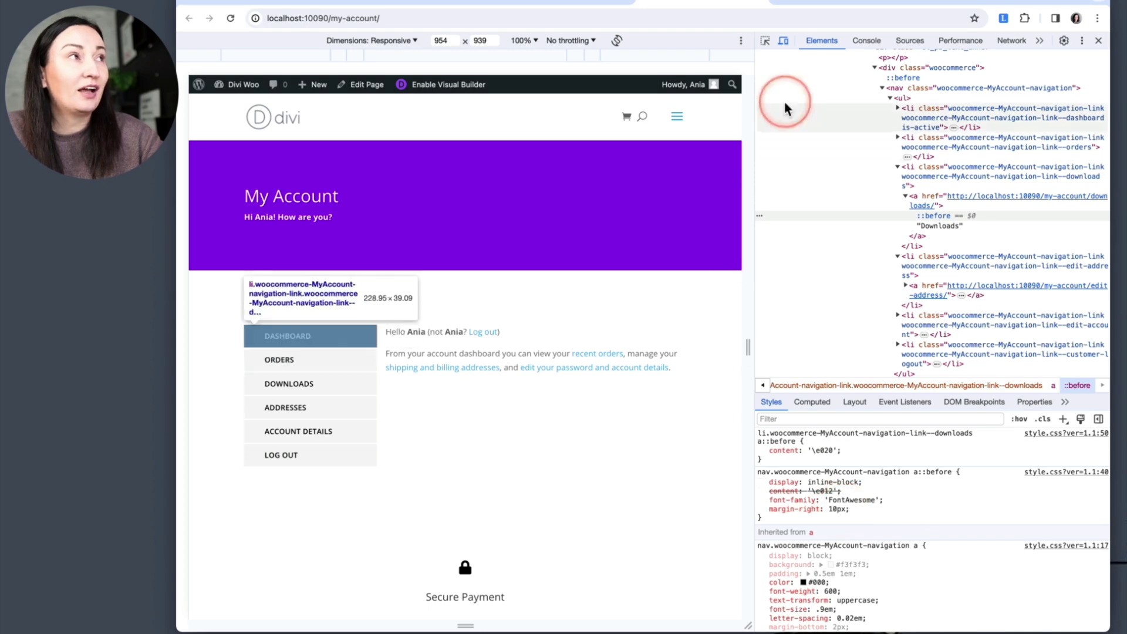
Step: Open the solid house icon in the Font Awesome free icon library and copy its Unicode value f015
{"action": "left_click", "coordinate": [955, 5]}
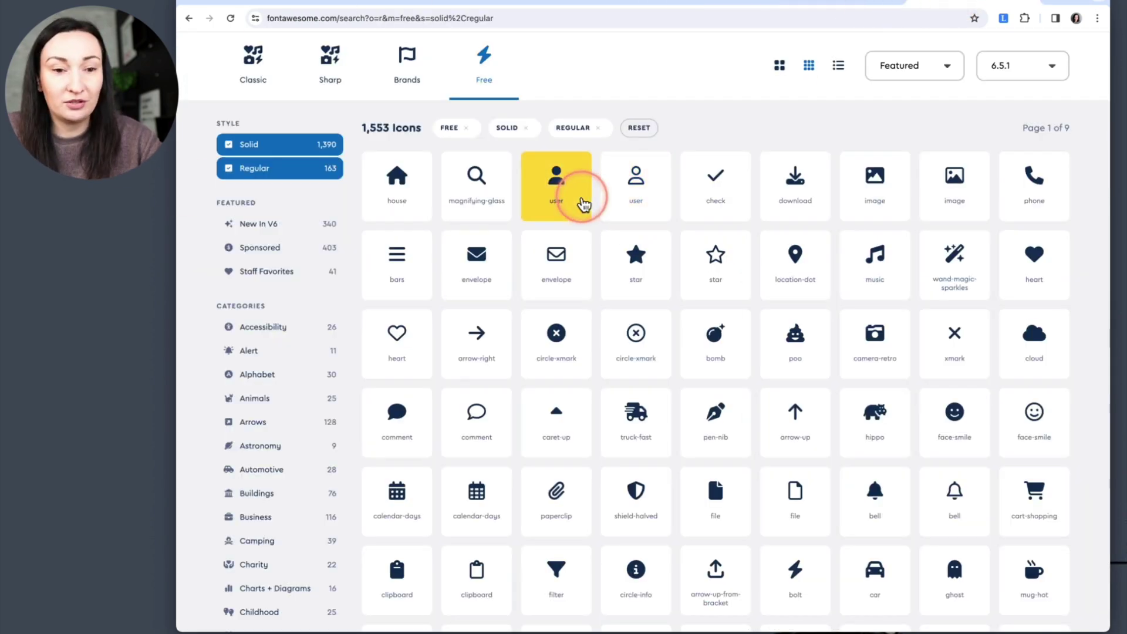
{"action": "left_click", "coordinate": [619, 276]}
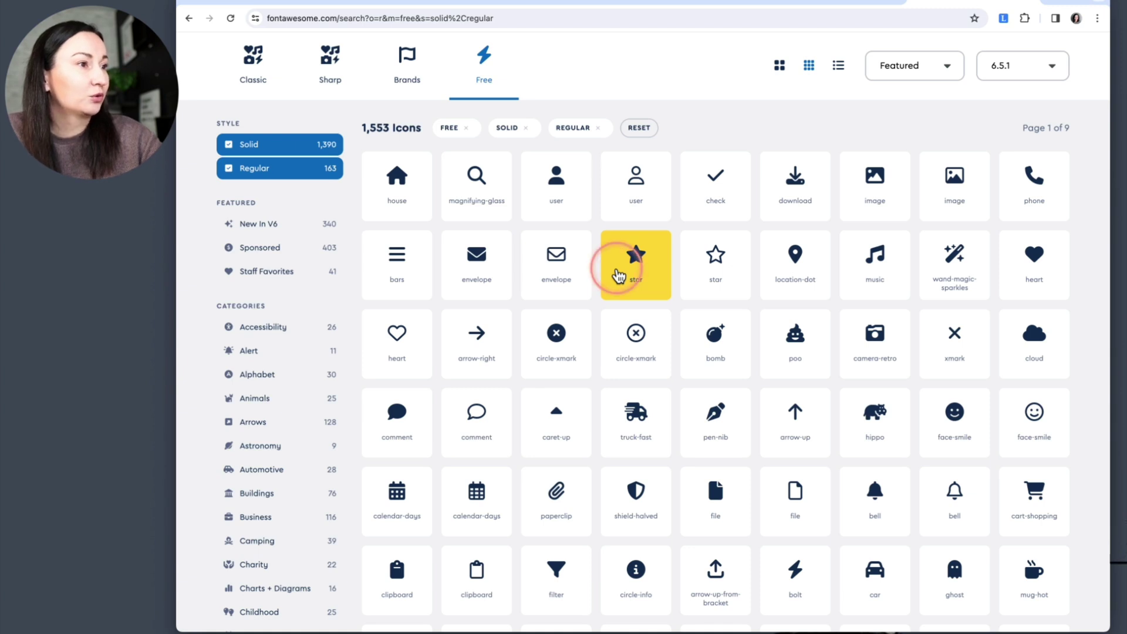
{"action": "left_click", "coordinate": [397, 191]}
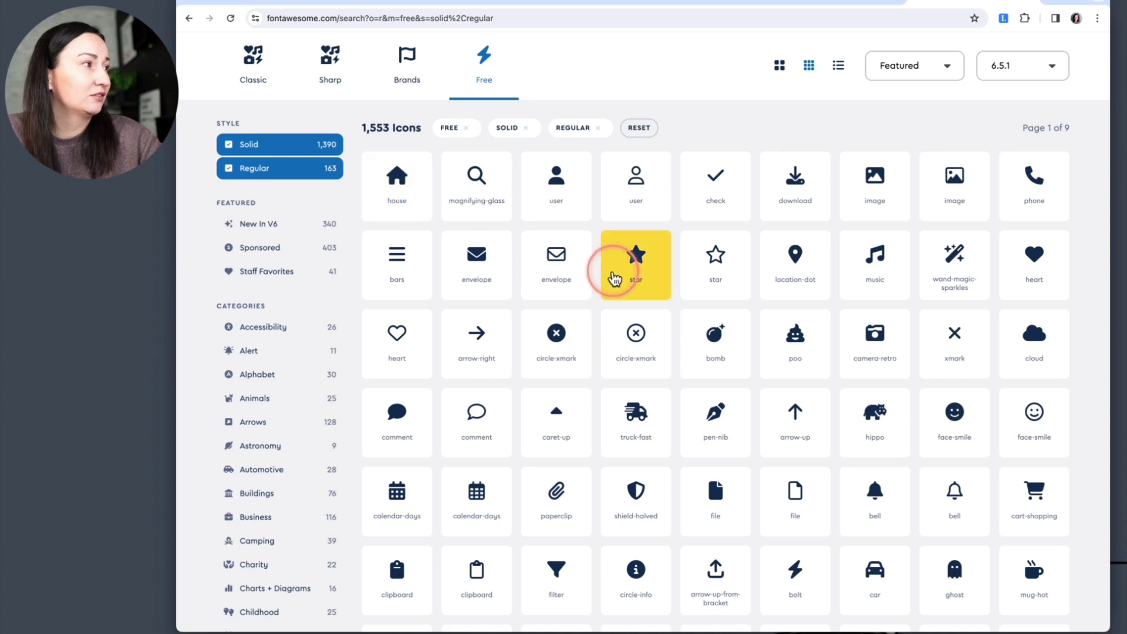
{"action": "left_click", "coordinate": [402, 189]}
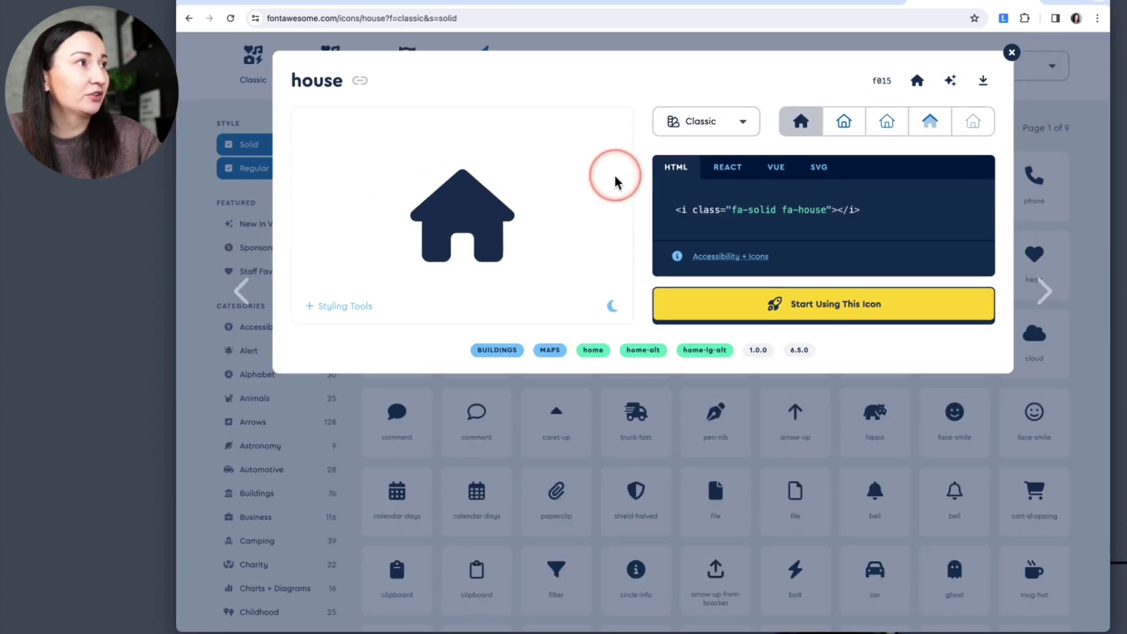
{"action": "left_click", "coordinate": [883, 82]}
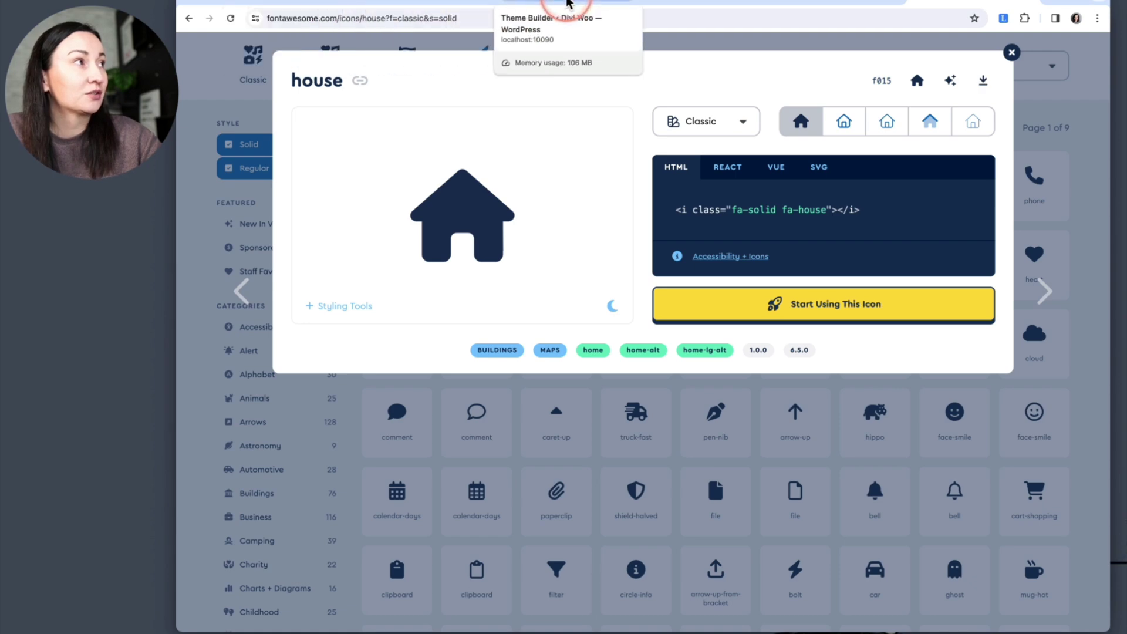
Step: Back on the My Account page, set the content of the general navigation a::before rule to '\f015' in the inspected styles
{"action": "left_click", "coordinate": [667, 3]}
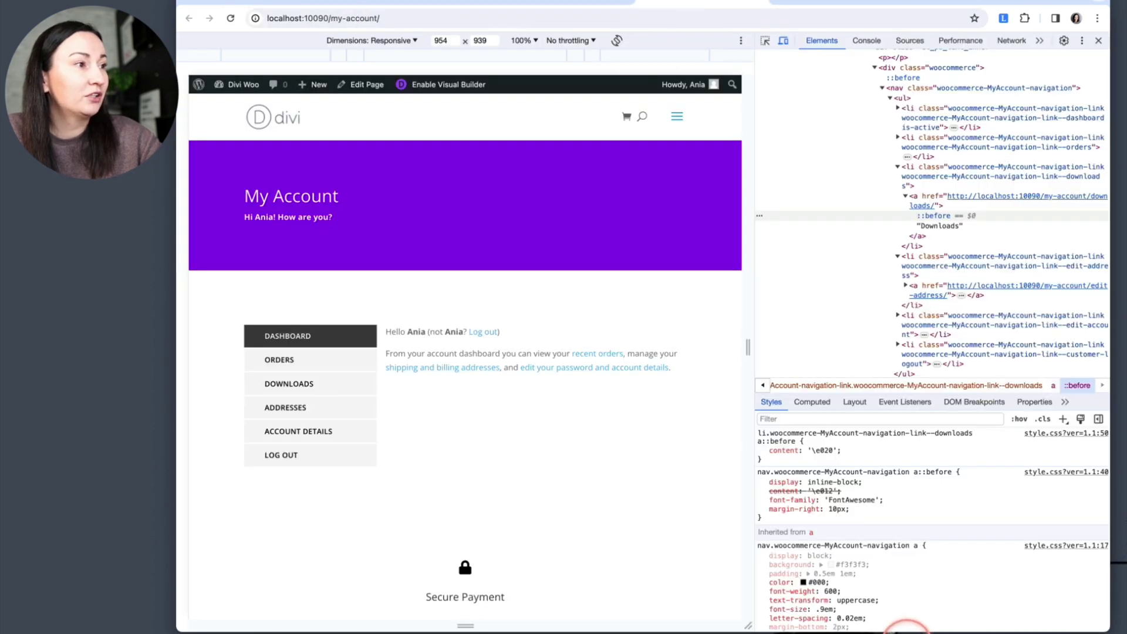
{"action": "double_click", "coordinate": [824, 491]}
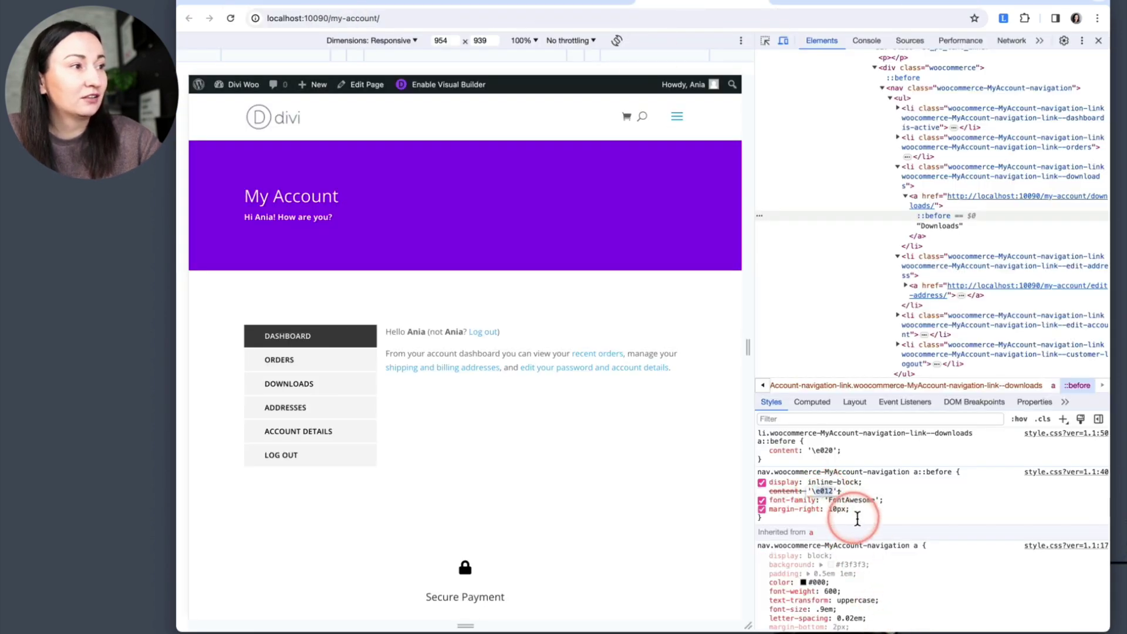
{"action": "left_click", "coordinate": [868, 520]}
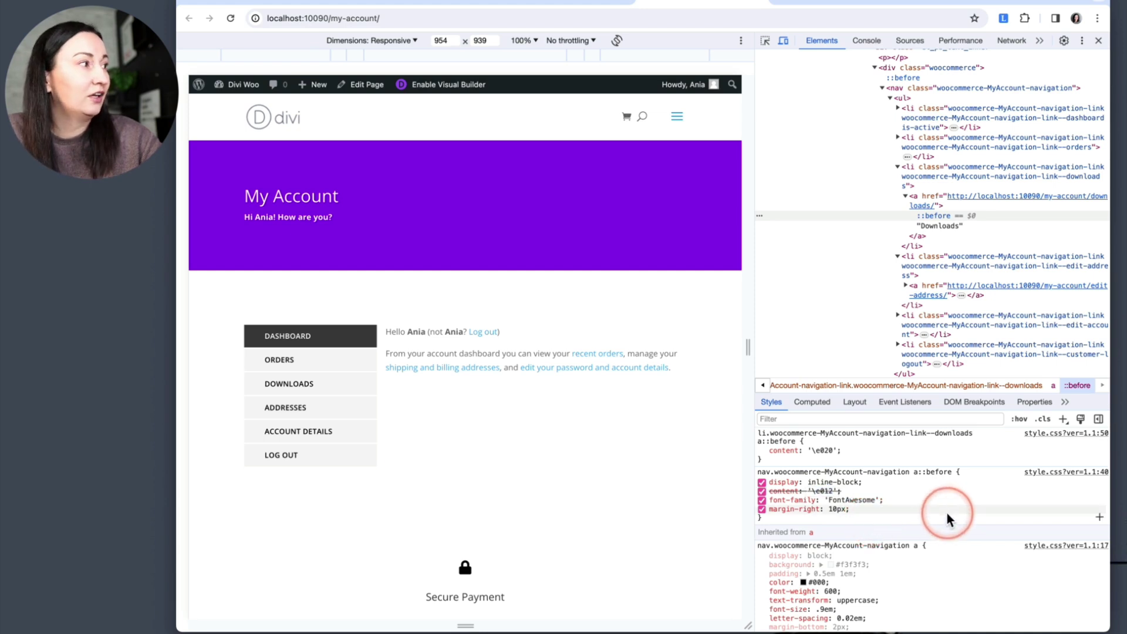
{"action": "double_click", "coordinate": [833, 491]}
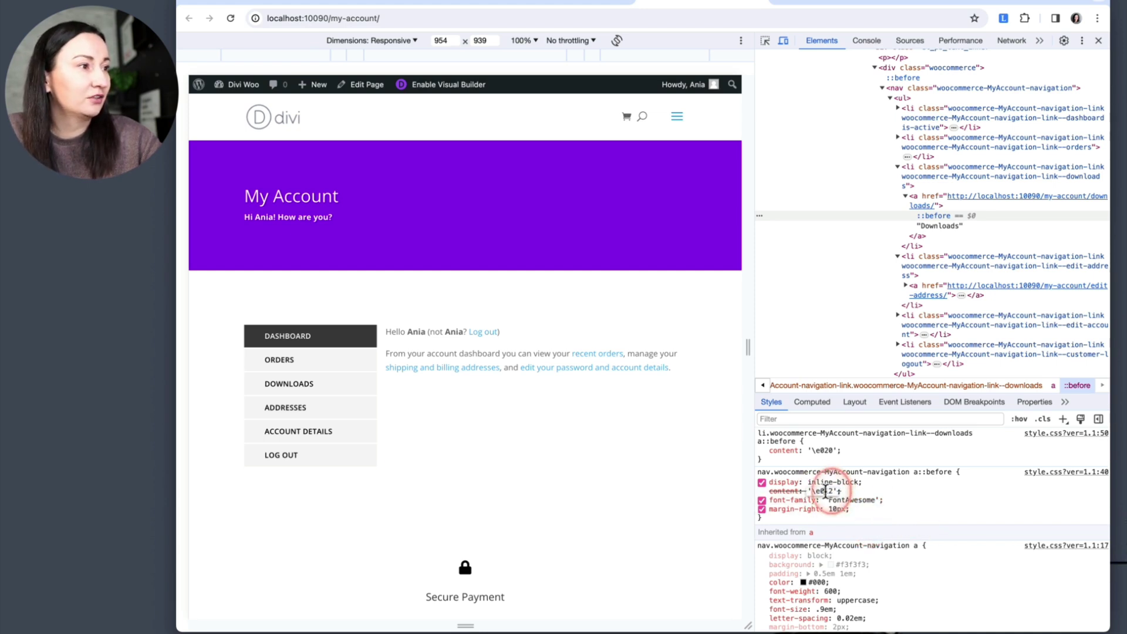
{"action": "key", "text": "Return"}
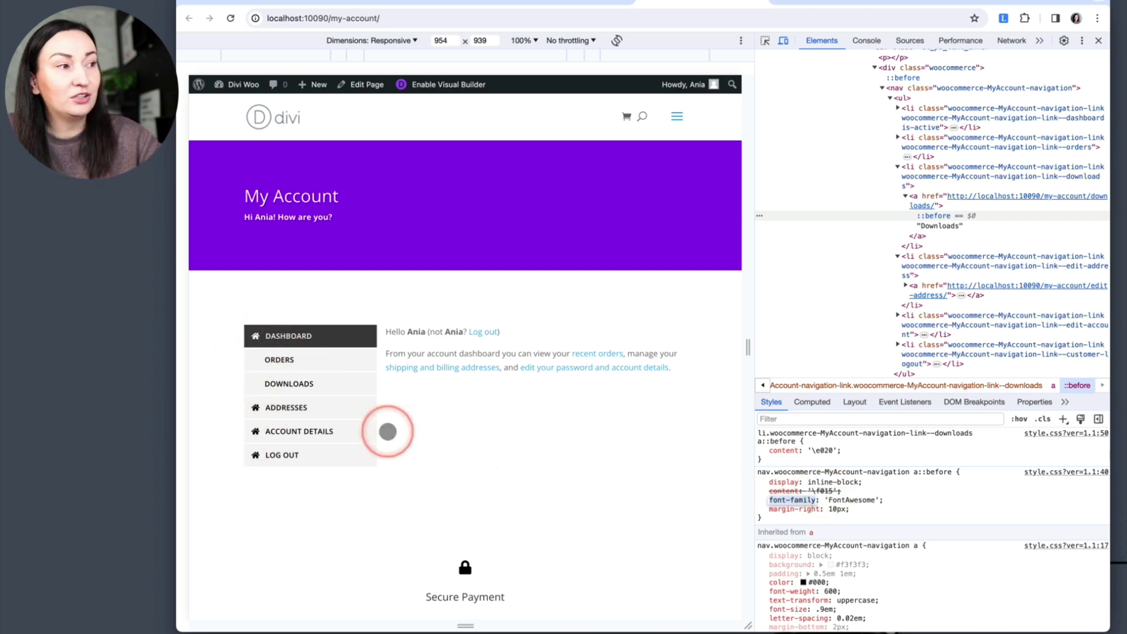
{"action": "left_click", "coordinate": [949, 515]}
{"action": "left_click", "coordinate": [825, 451]}
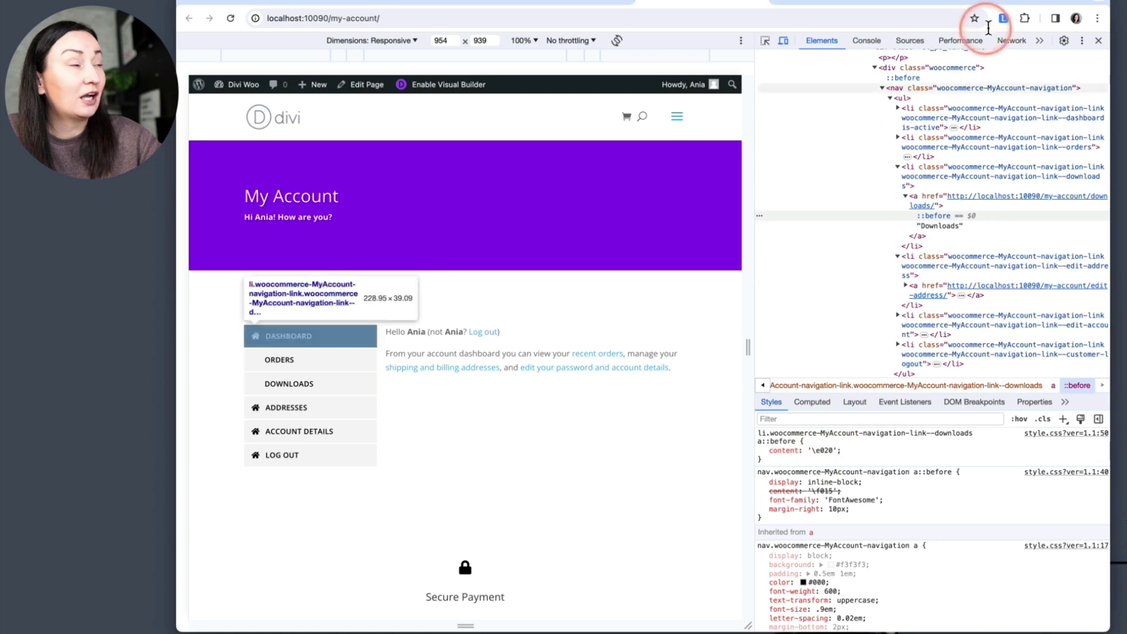
Step: Return to Font Awesome, close the house icon's details and browse the free solid and regular icons
{"action": "left_click", "coordinate": [939, 5]}
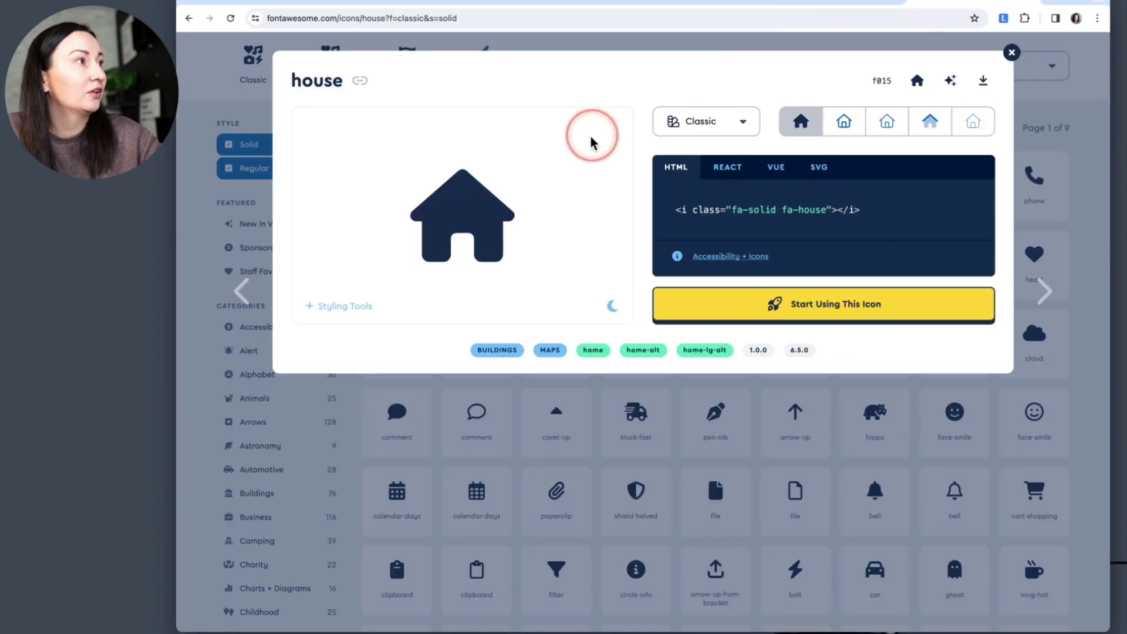
{"action": "left_click", "coordinate": [1012, 52]}
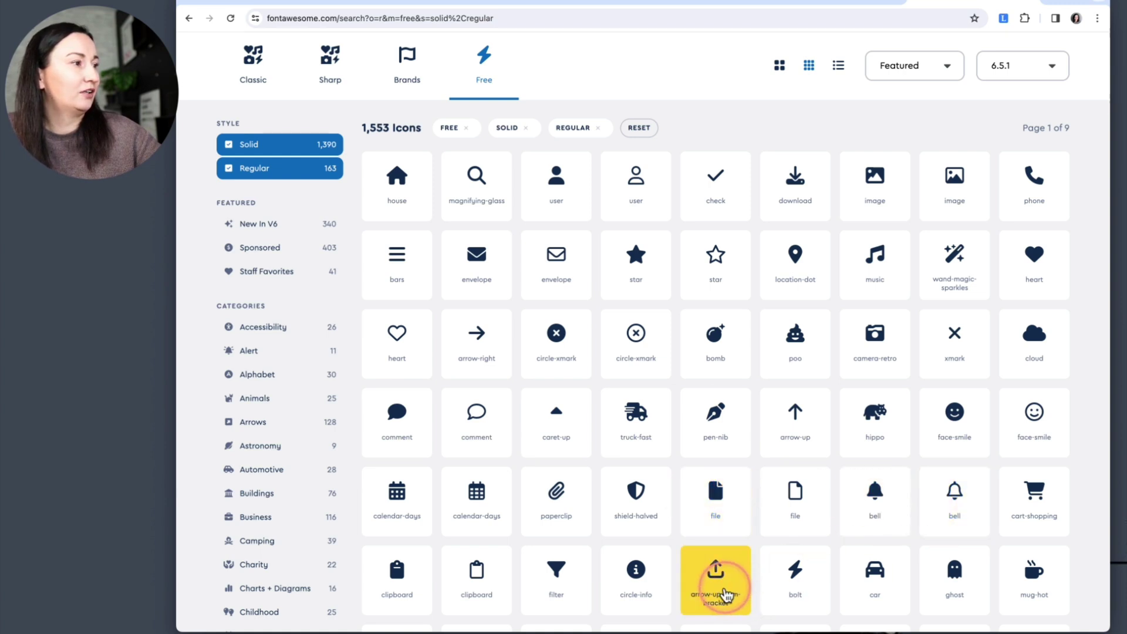
{"action": "scroll", "coordinate": [715, 573], "scroll_direction": "down", "scroll_amount": 4}
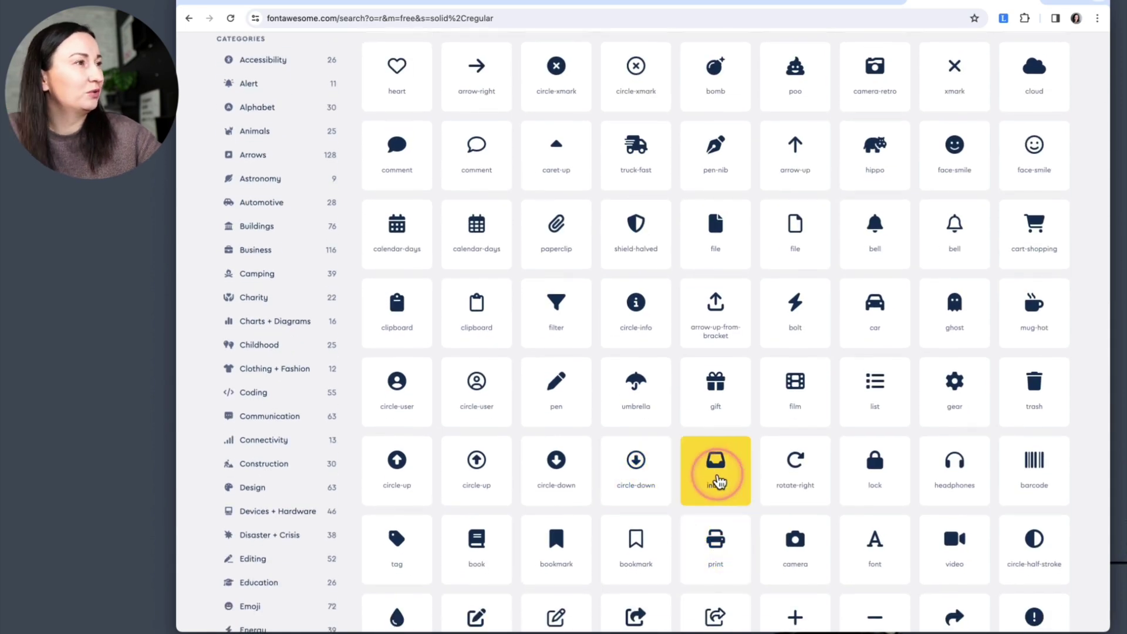
{"action": "scroll", "coordinate": [719, 482], "scroll_direction": "down", "scroll_amount": 4}
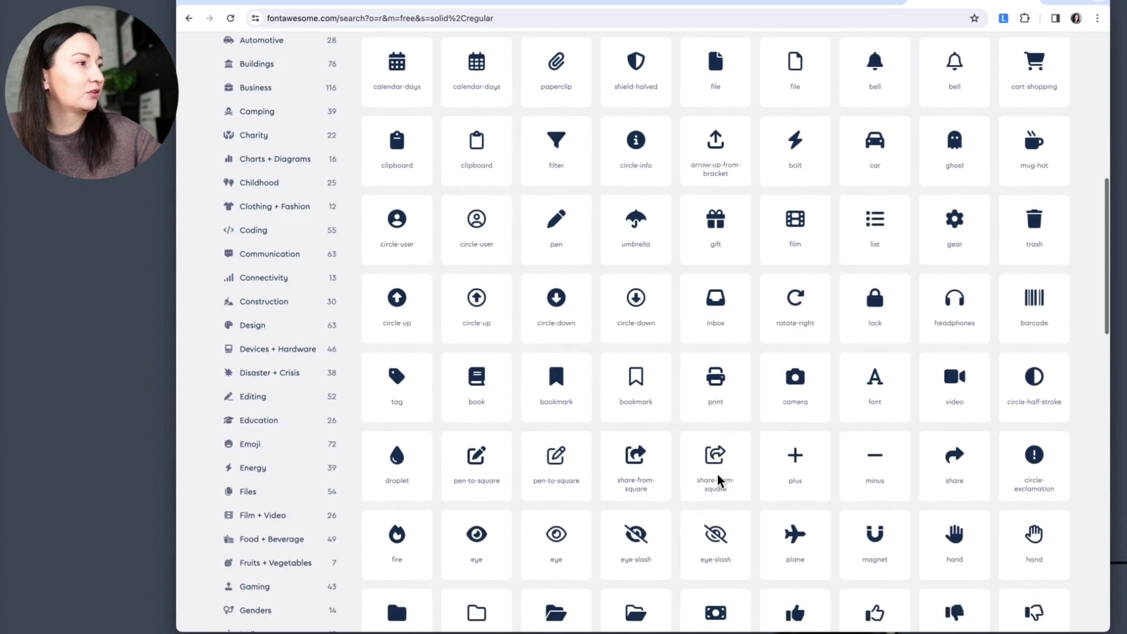
Step: Look through the free Font Awesome icons for a downloads icon and view the inbox icon's details
{"action": "scroll", "coordinate": [720, 482], "scroll_direction": "down", "scroll_amount": 4}
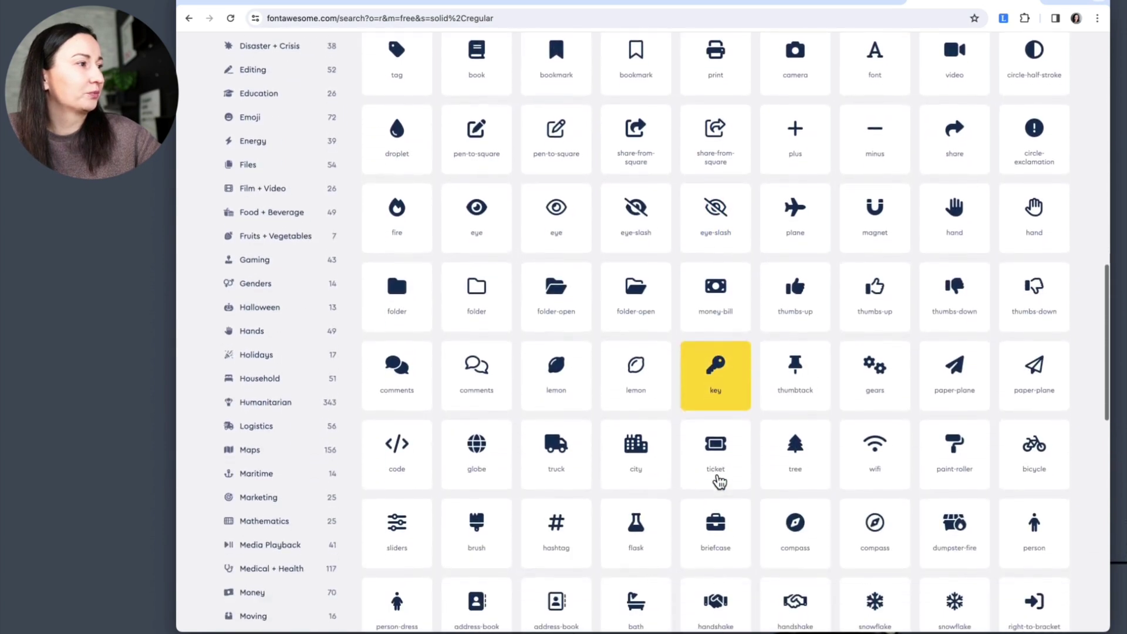
{"action": "scroll", "coordinate": [720, 481], "scroll_direction": "up", "scroll_amount": 3}
{"action": "scroll", "coordinate": [720, 481], "scroll_direction": "up", "scroll_amount": 5}
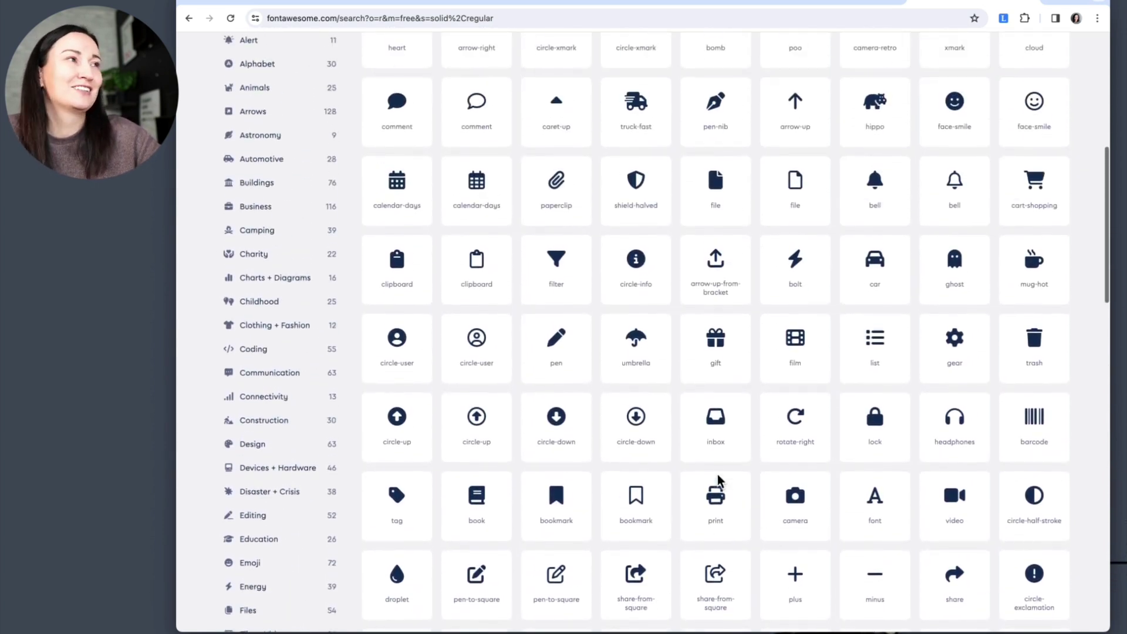
{"action": "scroll", "coordinate": [717, 480], "scroll_direction": "up", "scroll_amount": 2}
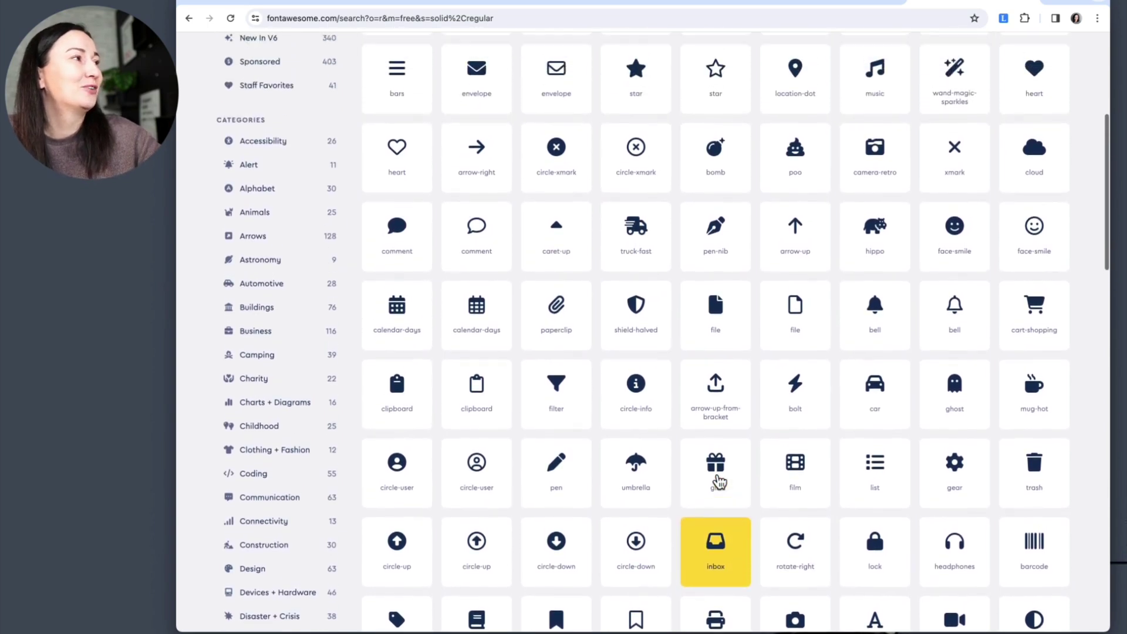
{"action": "scroll", "coordinate": [719, 481], "scroll_direction": "up", "scroll_amount": 2}
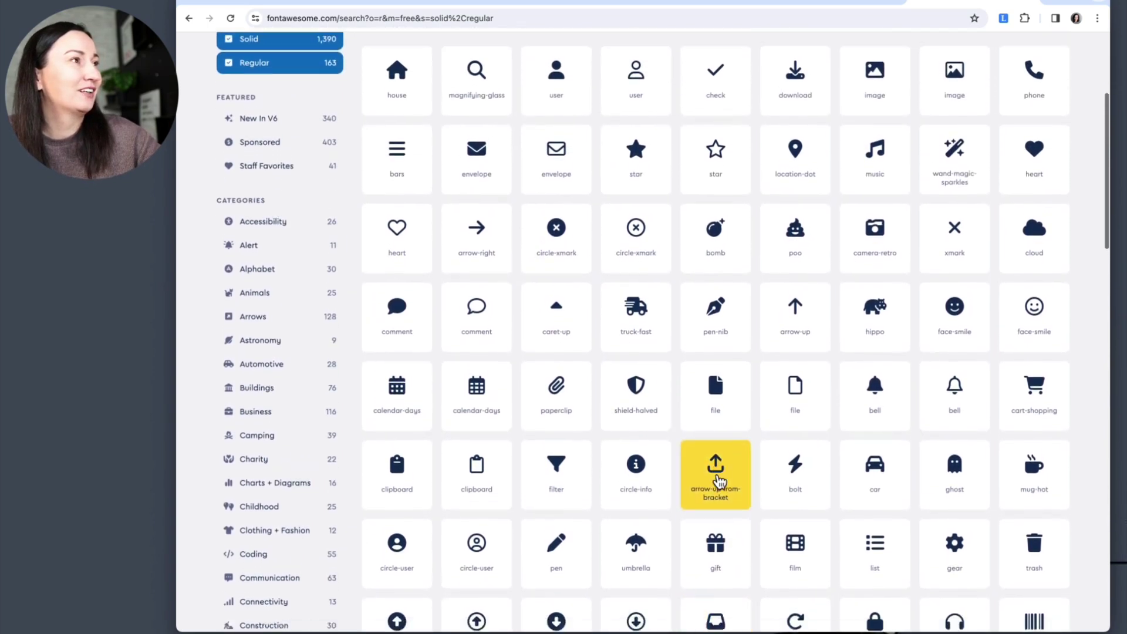
{"action": "scroll", "coordinate": [720, 481], "scroll_direction": "down", "scroll_amount": 2}
{"action": "scroll", "coordinate": [720, 481], "scroll_direction": "down", "scroll_amount": 3}
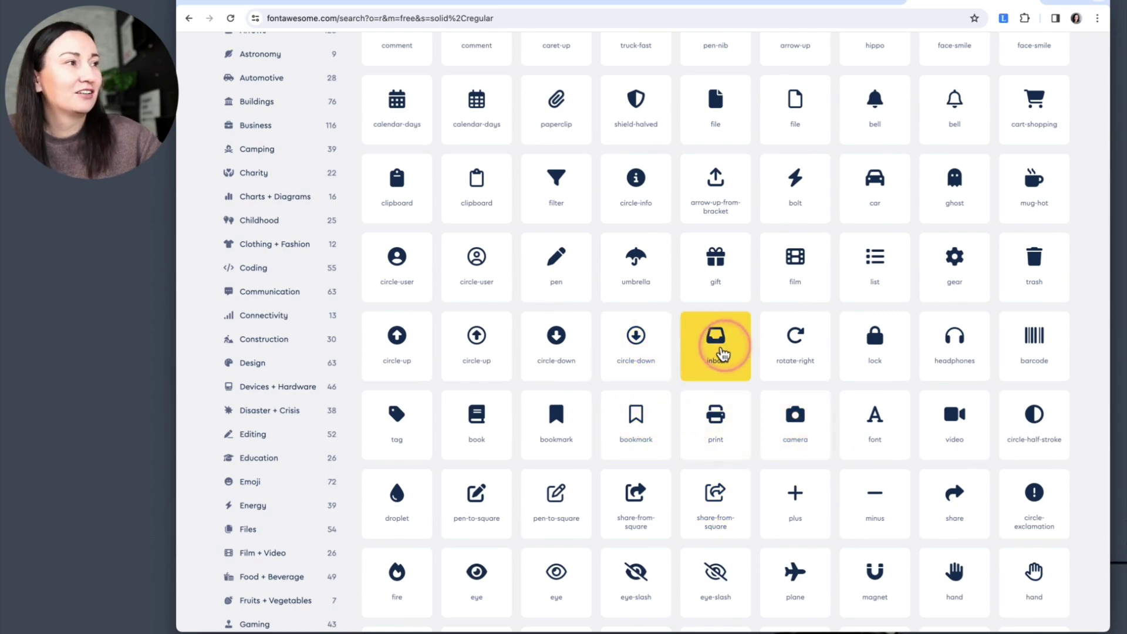
{"action": "left_click", "coordinate": [723, 348]}
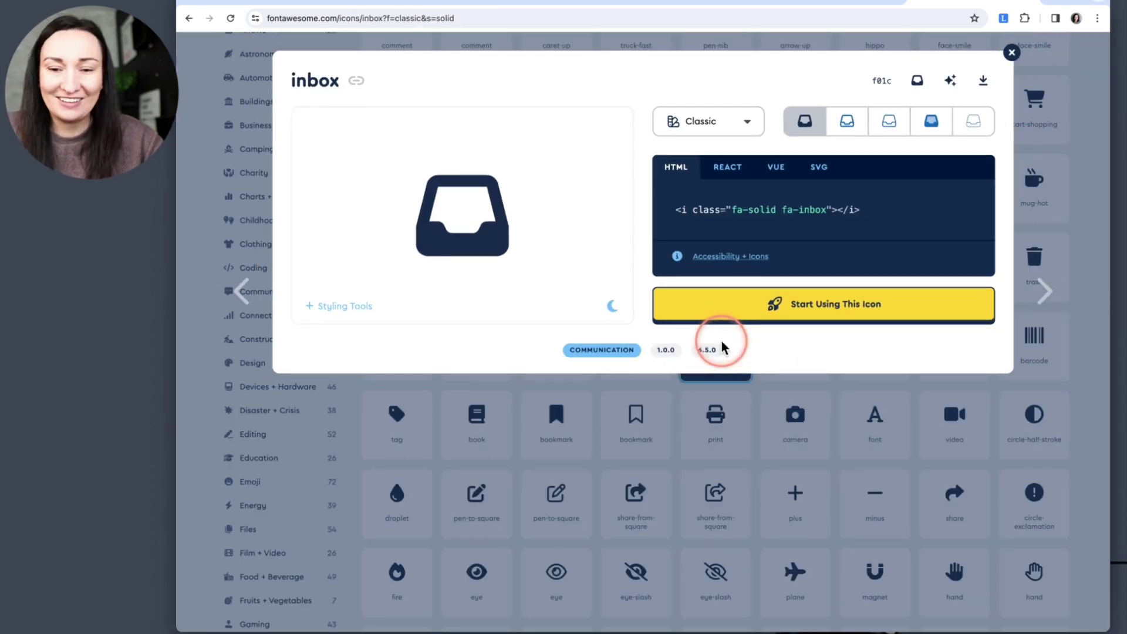
{"action": "left_click", "coordinate": [1012, 52]}
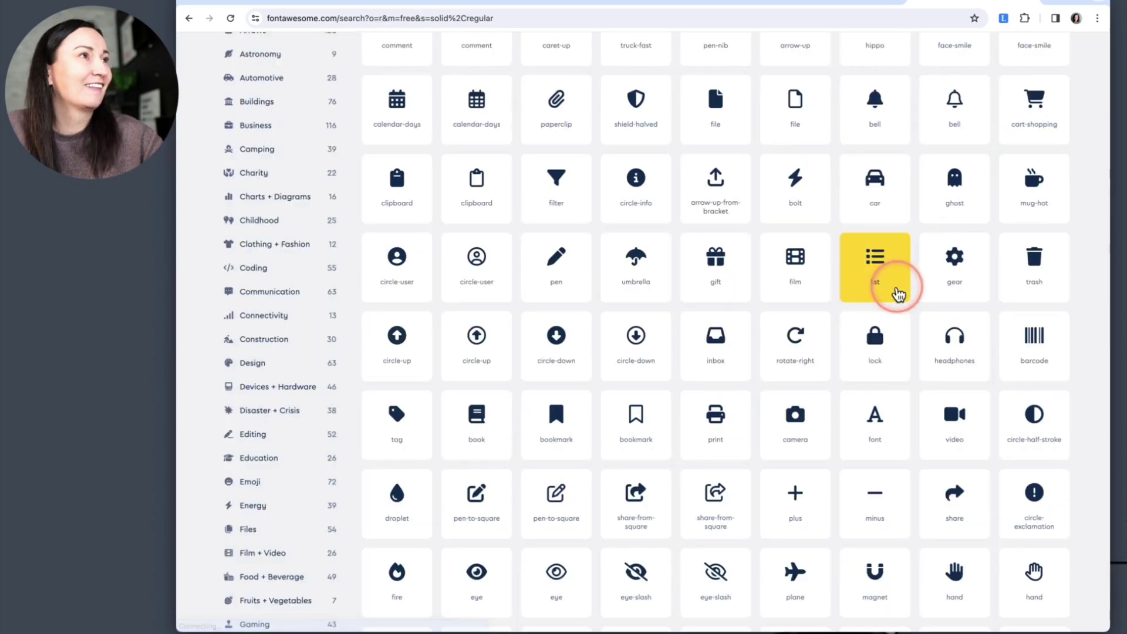
Step: Open the solid download icon in the Font Awesome library and copy its Unicode value f019
{"action": "scroll", "coordinate": [898, 293], "scroll_direction": "up", "scroll_amount": 5}
{"action": "scroll", "coordinate": [895, 291], "scroll_direction": "up", "scroll_amount": 3}
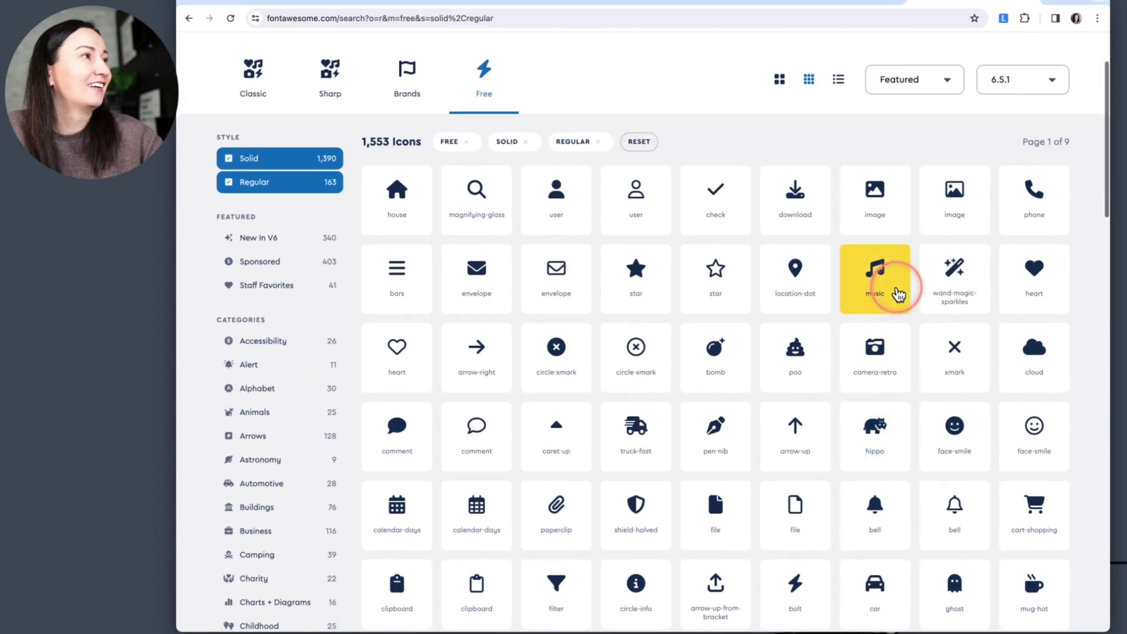
{"action": "left_click", "coordinate": [800, 214]}
{"action": "left_click", "coordinate": [881, 83]}
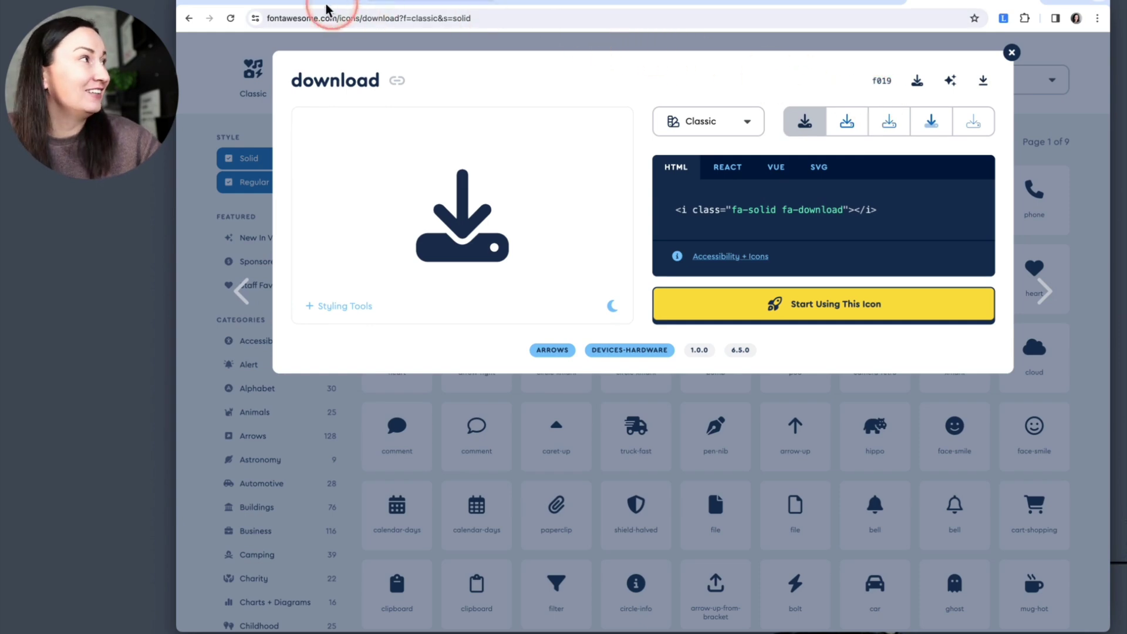
Step: Back on the inspected My Account page, set the content of the Downloads link's a::before rule to '\f019'
{"action": "left_click", "coordinate": [302, 8]}
{"action": "left_click", "coordinate": [470, 7]}
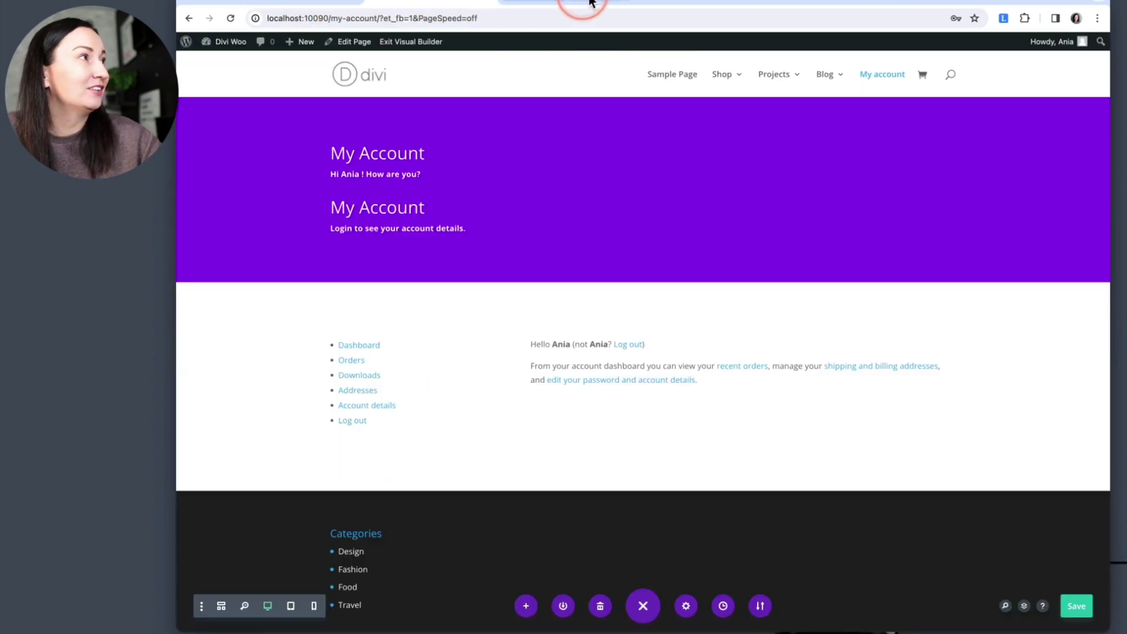
{"action": "left_click", "coordinate": [688, 6]}
{"action": "left_click", "coordinate": [819, 451]}
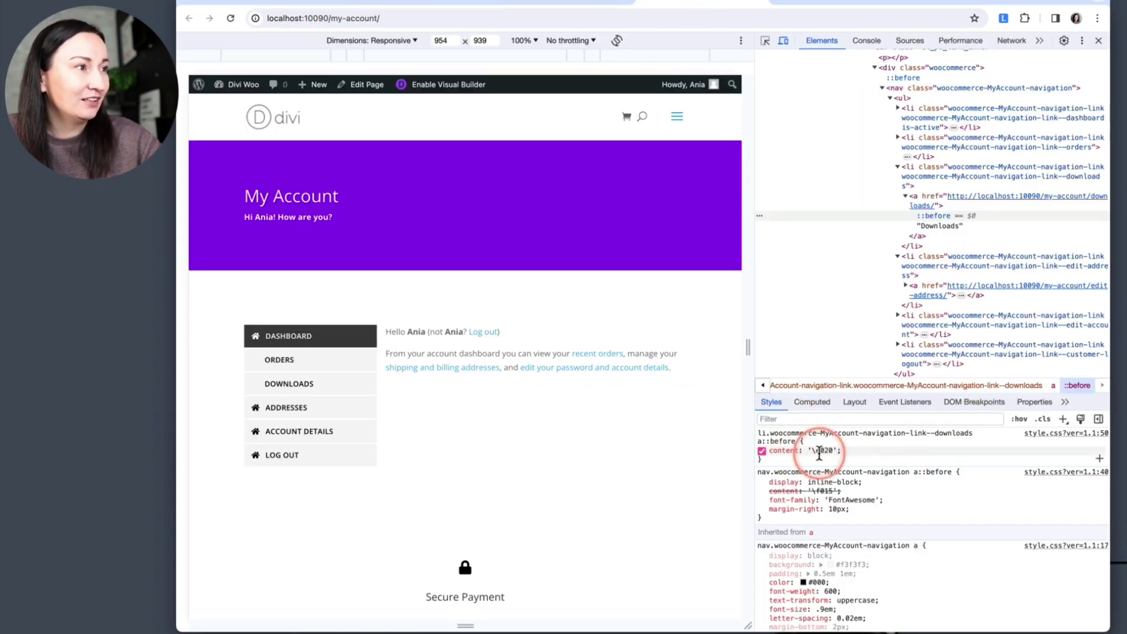
{"action": "double_click", "coordinate": [826, 451]}
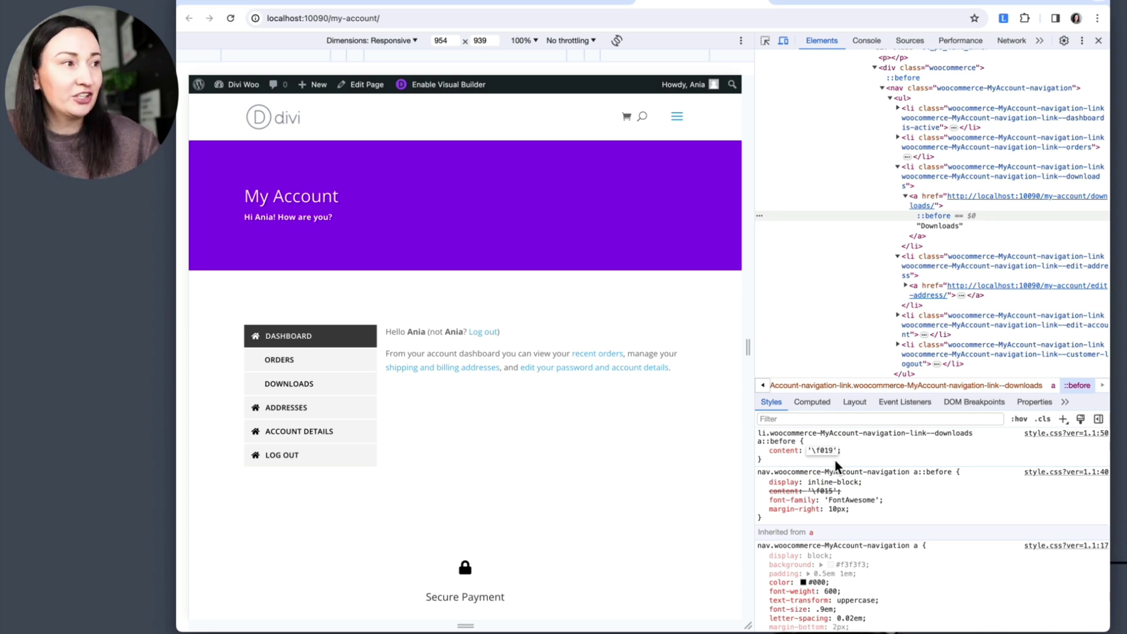
{"action": "type", "text": "\\f019"}
{"action": "key", "text": "Return"}
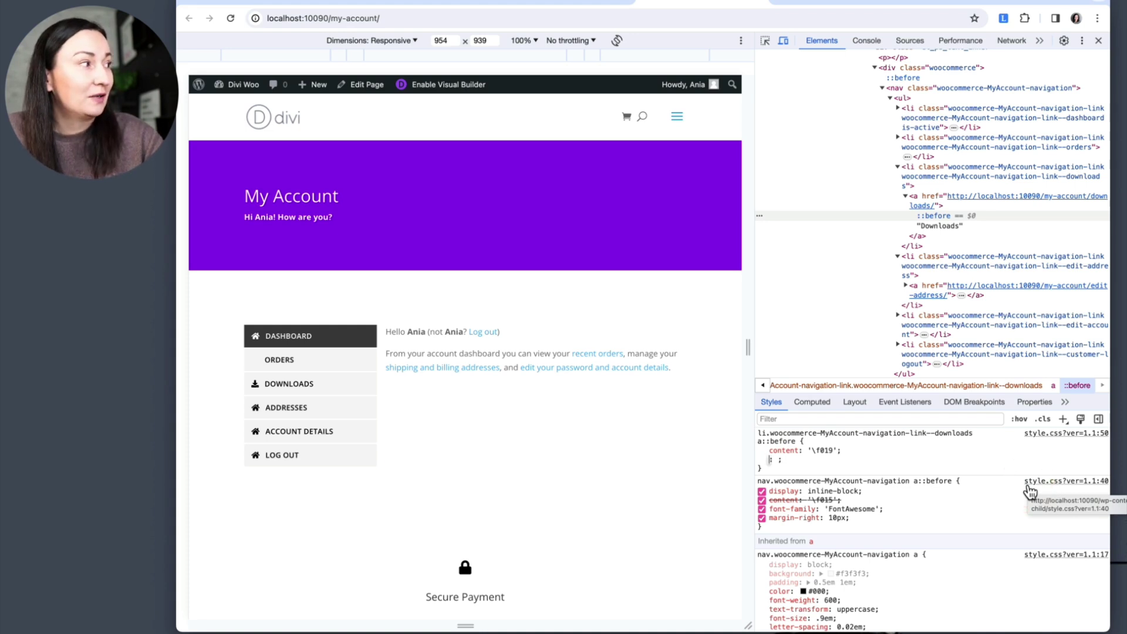
{"action": "left_click", "coordinate": [734, 399]}
{"action": "left_click", "coordinate": [469, 392]}
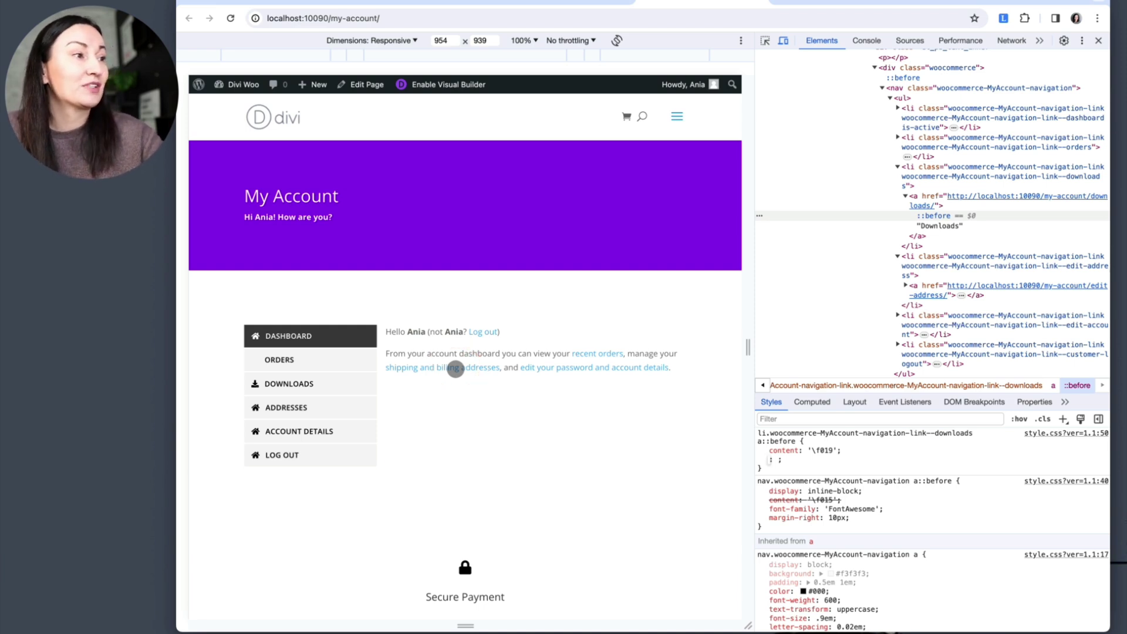
{"action": "left_click", "coordinate": [455, 368]}
{"action": "left_click", "coordinate": [307, 55]}
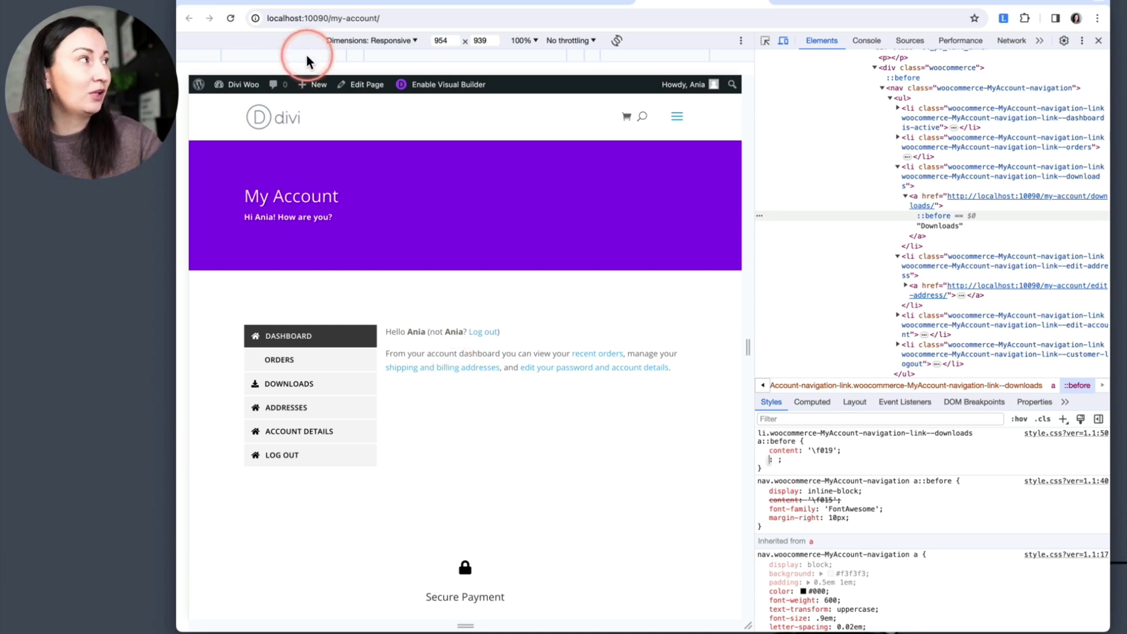
{"action": "left_click", "coordinate": [321, 528]}
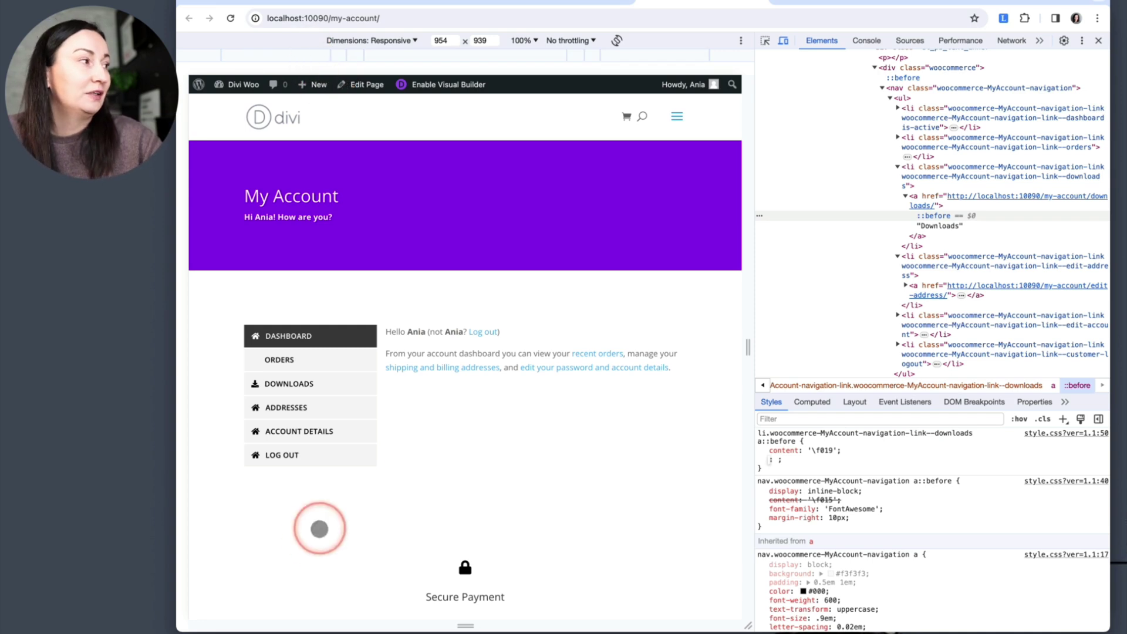
{"action": "left_click", "coordinate": [357, 428]}
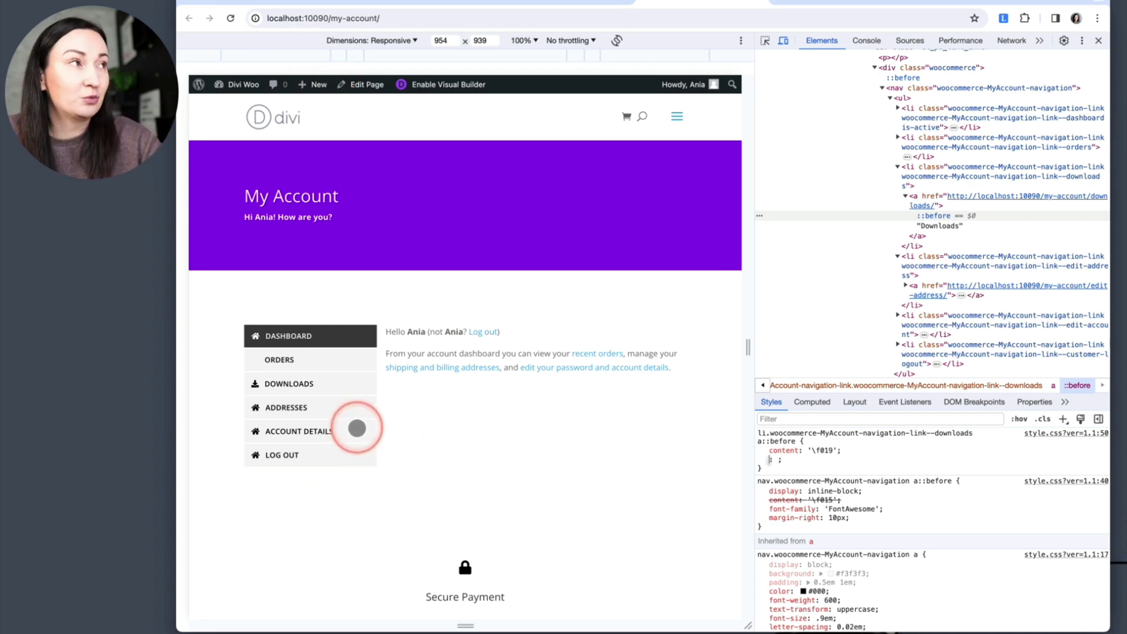
Step: Close the developer tools and open the My Account page in the Divi Visual Builder
{"action": "left_click", "coordinate": [1098, 40]}
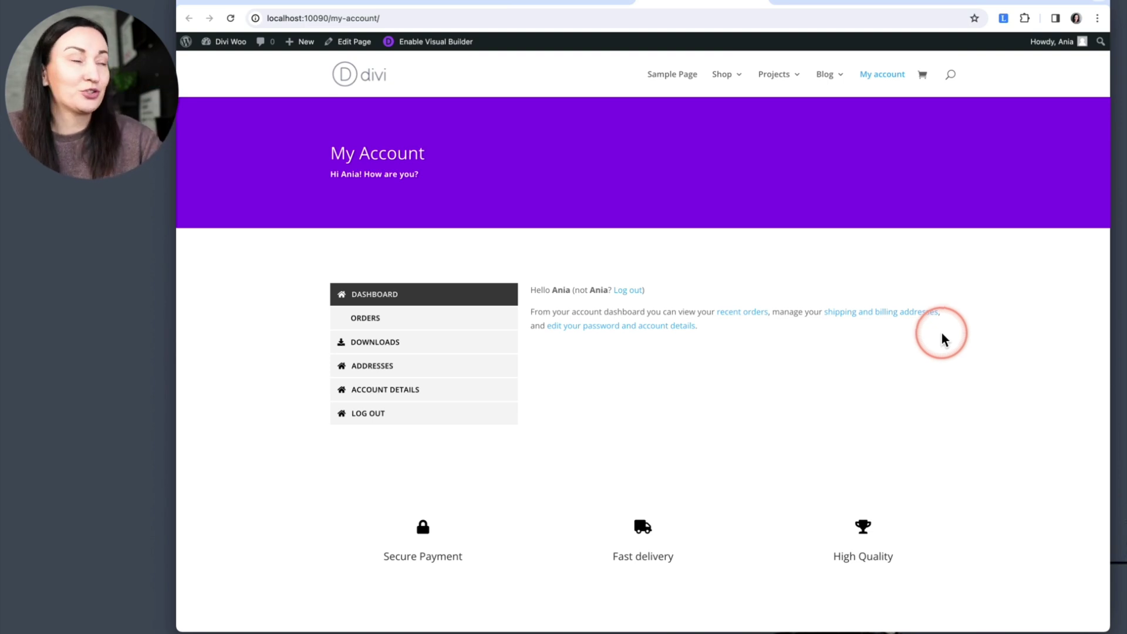
{"action": "left_click", "coordinate": [462, 52]}
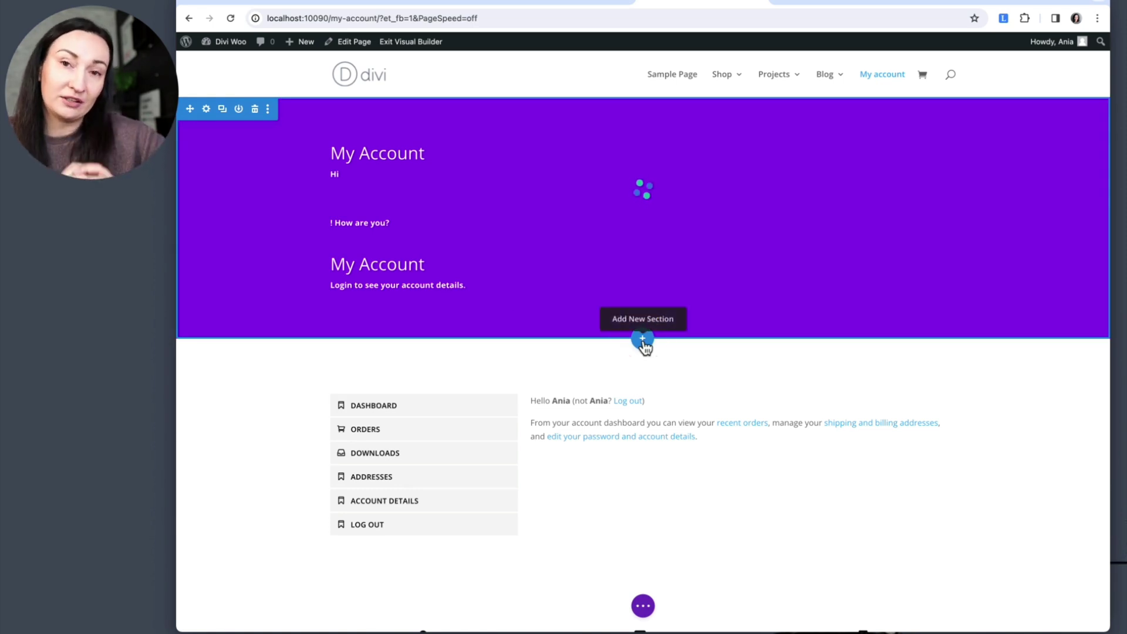
Step: Add a regular section below the purple header section and give it a row of four equal columns
{"action": "left_click", "coordinate": [642, 341]}
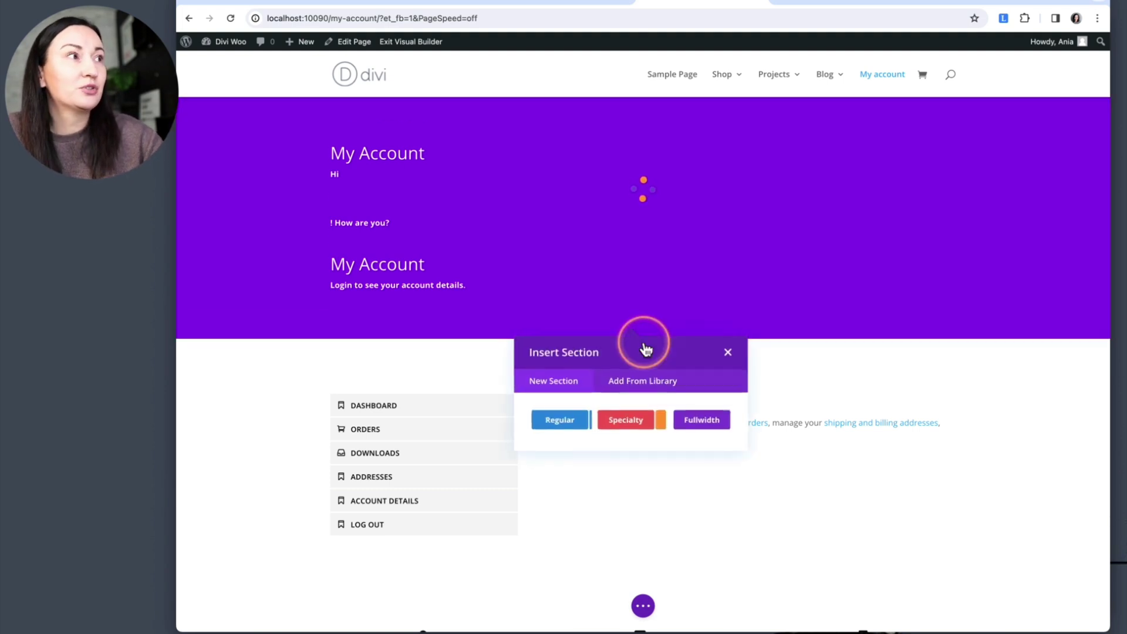
{"action": "left_click", "coordinate": [560, 420]}
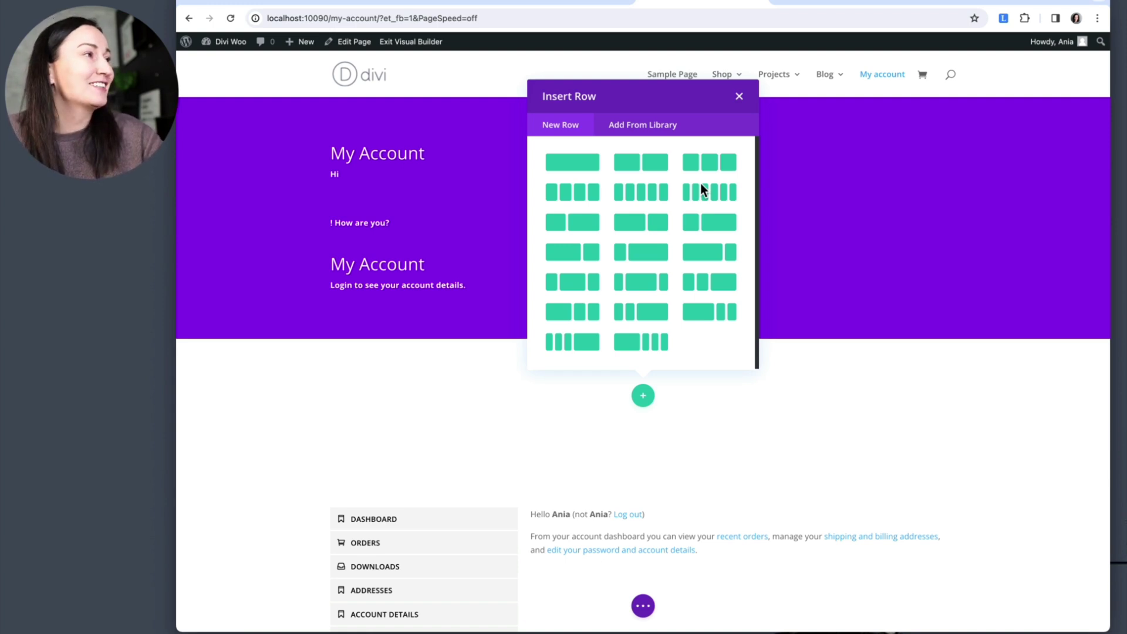
{"action": "left_click", "coordinate": [550, 187]}
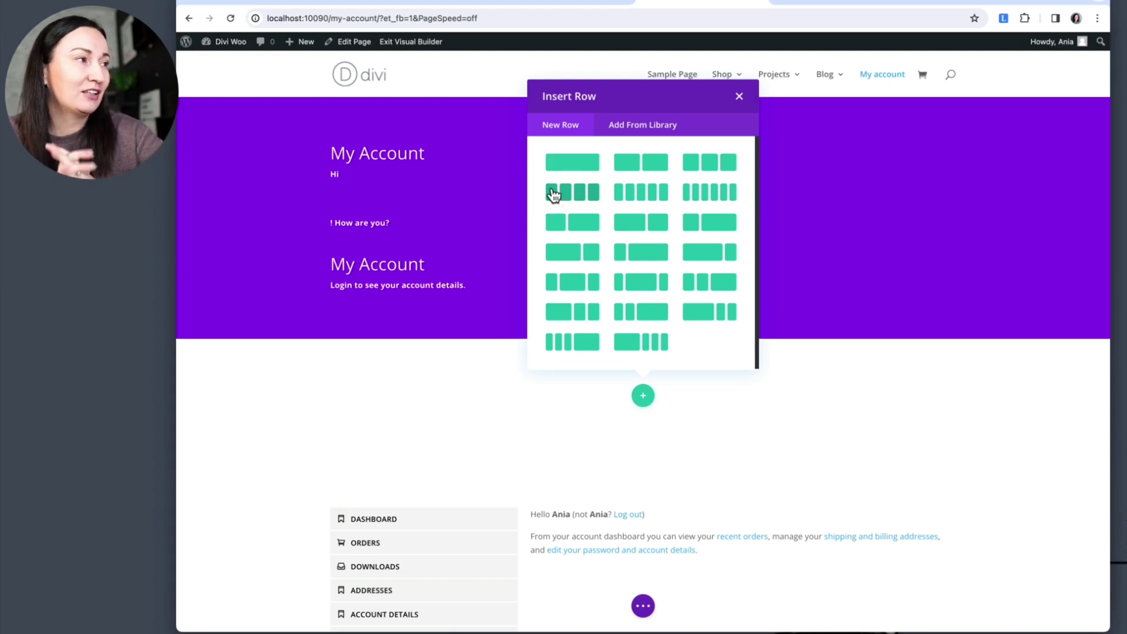
{"action": "left_click", "coordinate": [606, 188]}
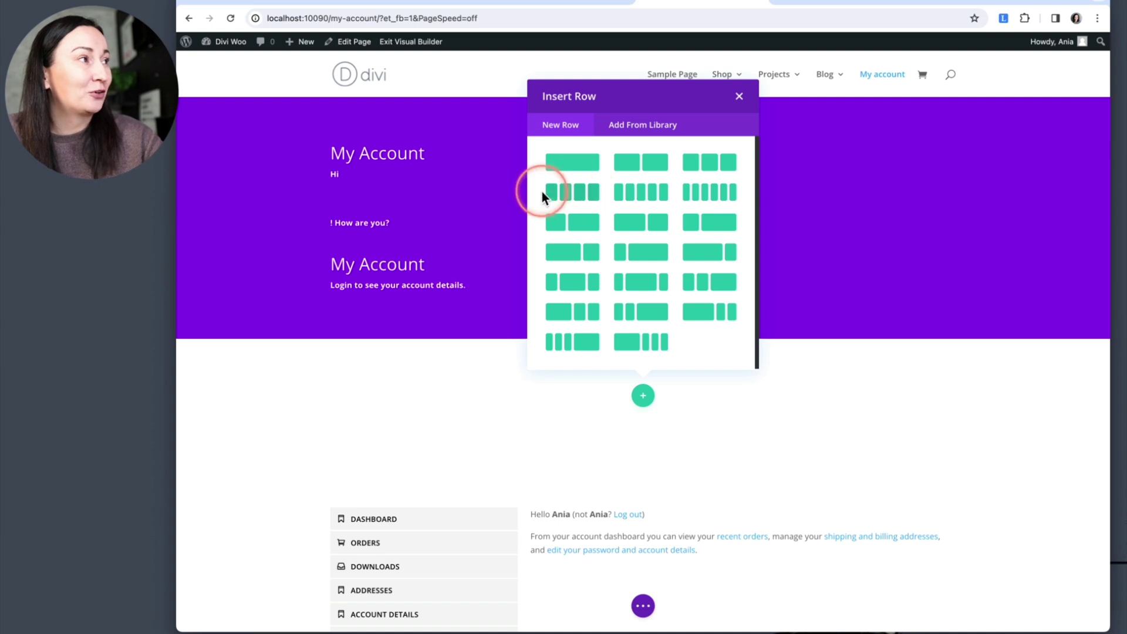
{"action": "left_click", "coordinate": [573, 193]}
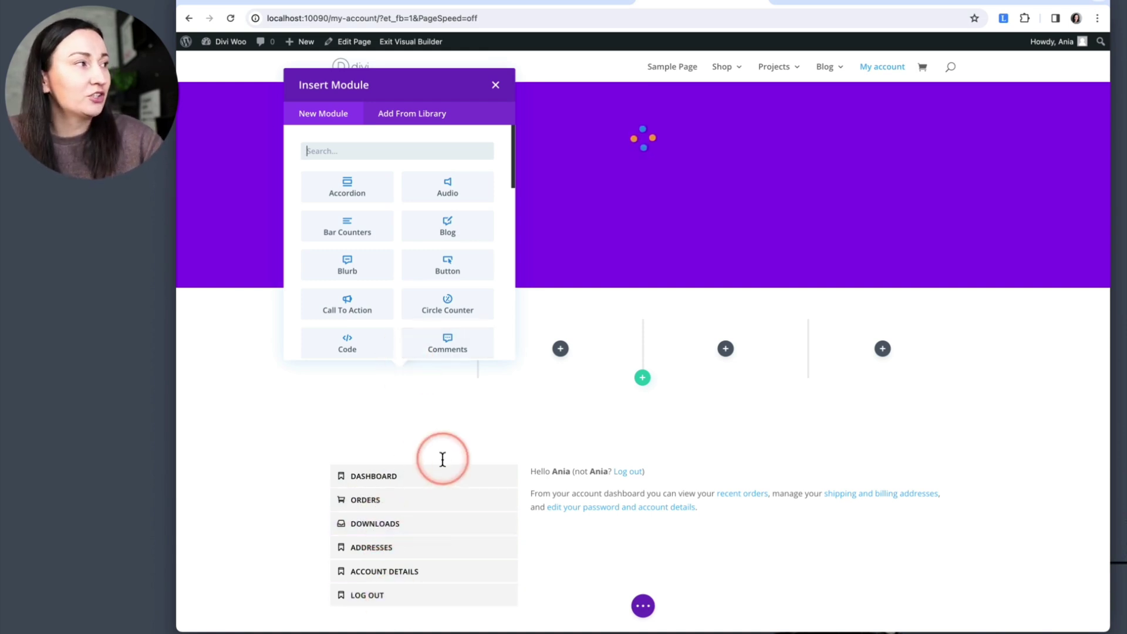
Step: Search the modules for "blur" and insert a Blurb module in the new row's first column
{"action": "left_click", "coordinate": [363, 151]}
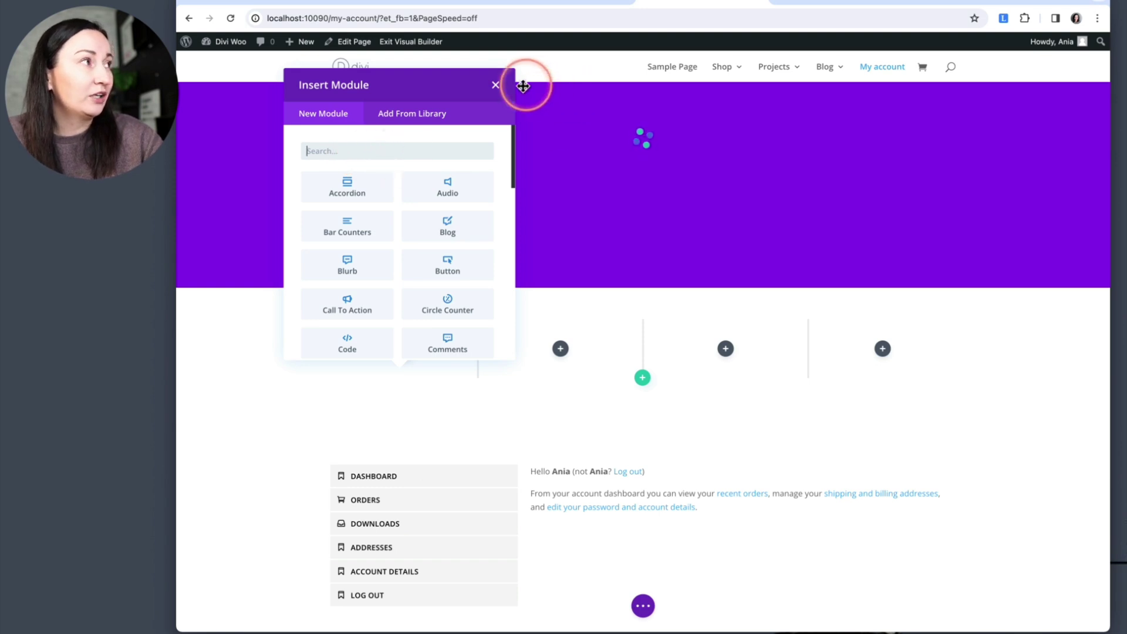
{"action": "left_click", "coordinate": [501, 98]}
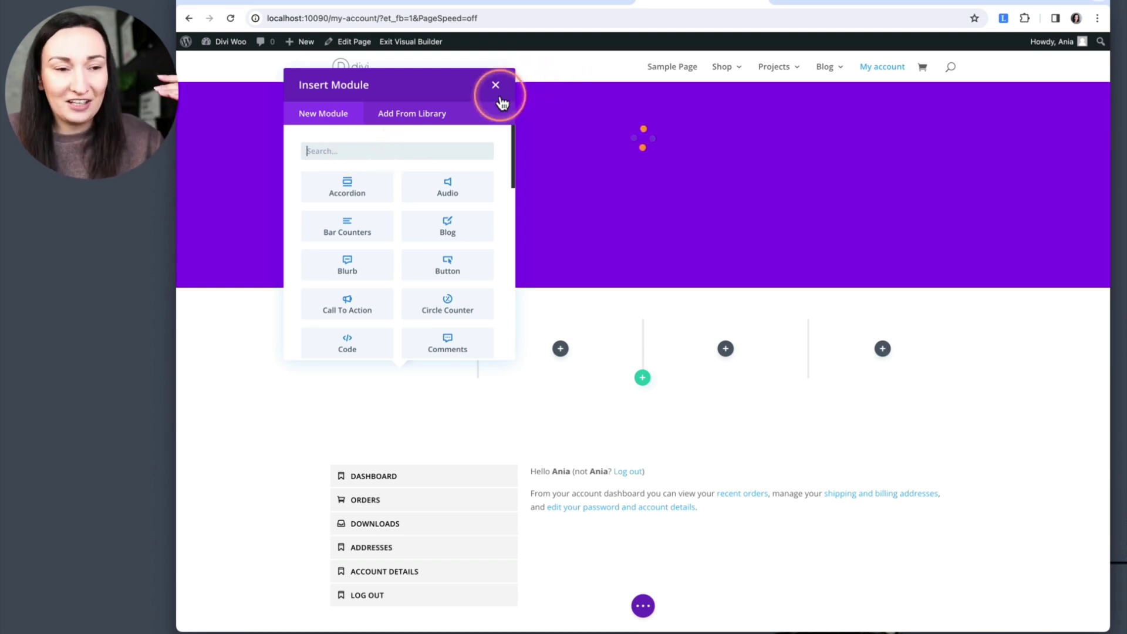
{"action": "left_click", "coordinate": [498, 93]}
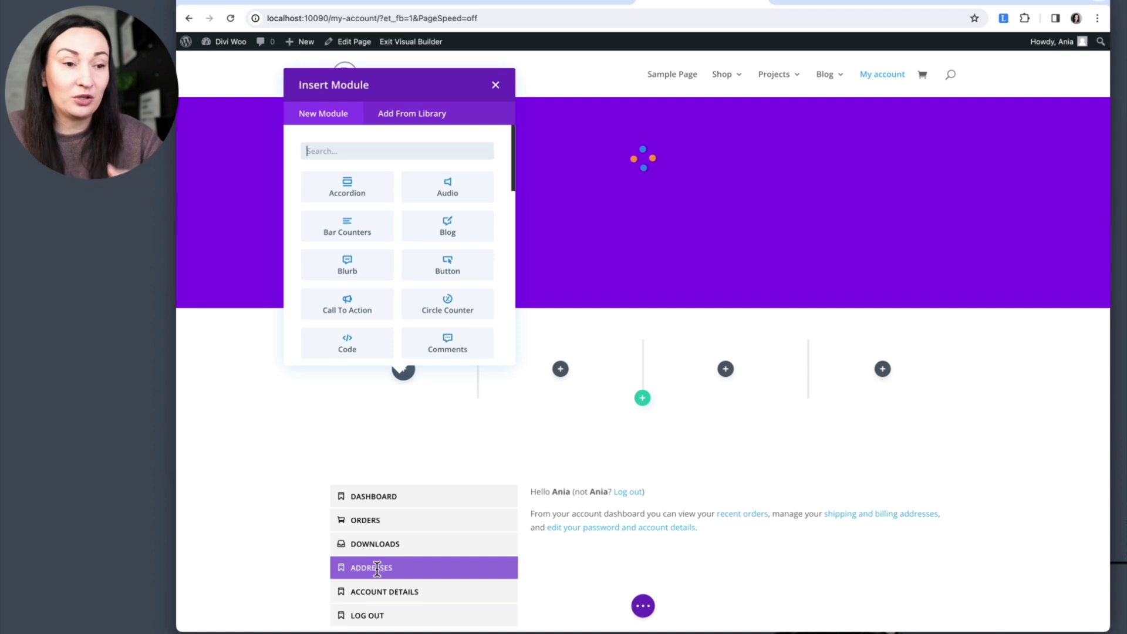
{"action": "left_click_drag", "start_coordinate": [377, 567], "coordinate": [341, 152]}
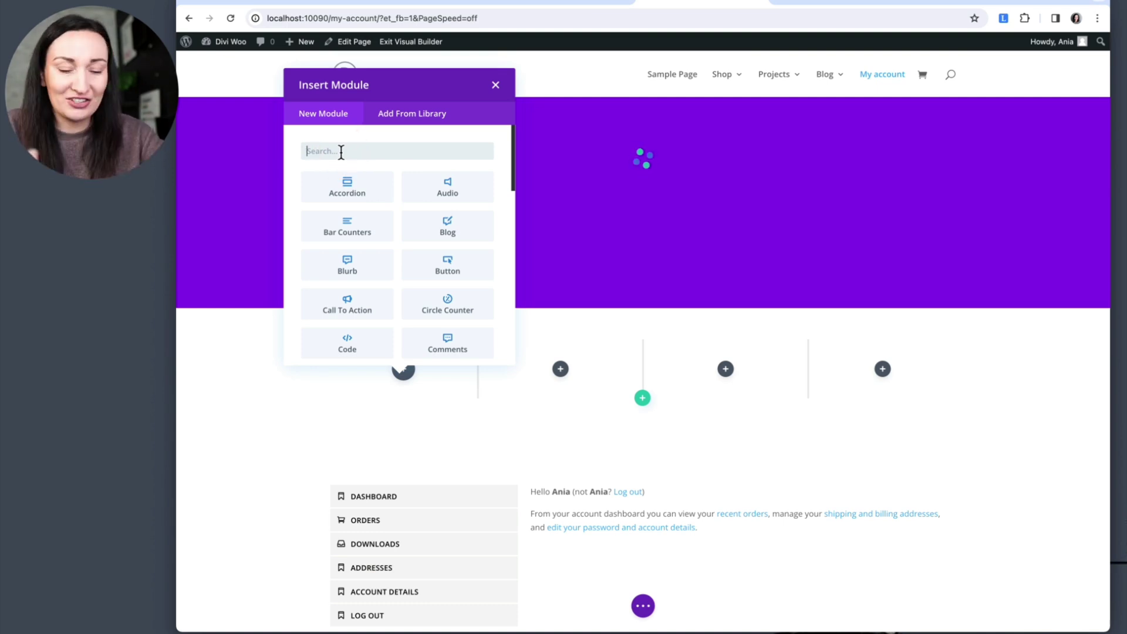
{"action": "type", "text": "blur"}
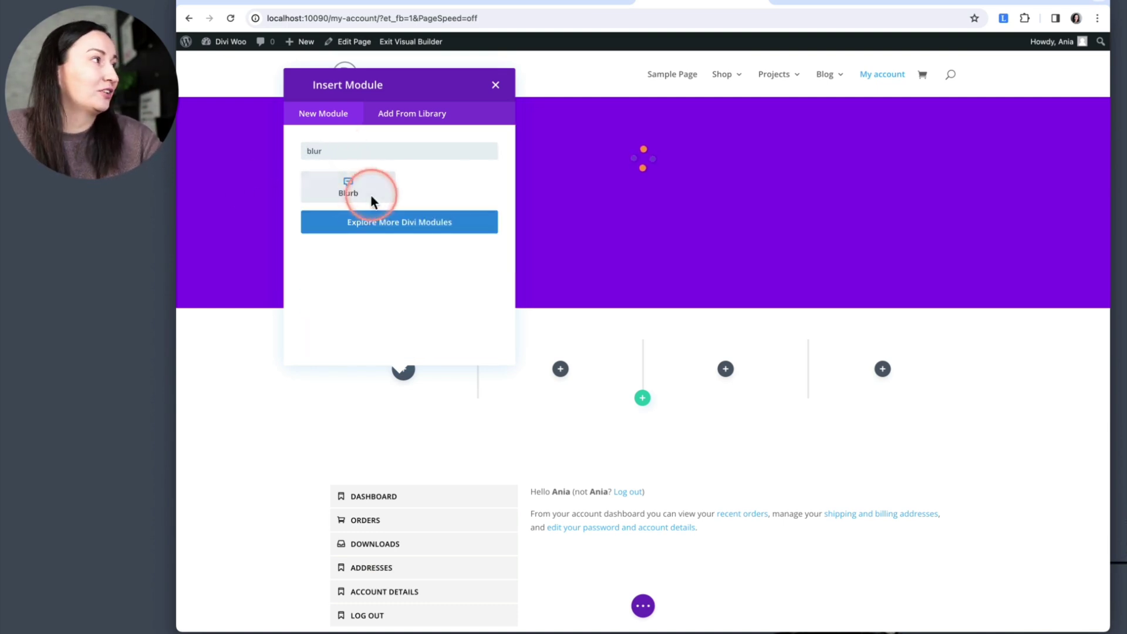
{"action": "left_click", "coordinate": [371, 199]}
Step: Set the blurb's title to "Orders" and clear its placeholder body text
{"action": "left_click", "coordinate": [800, 326]}
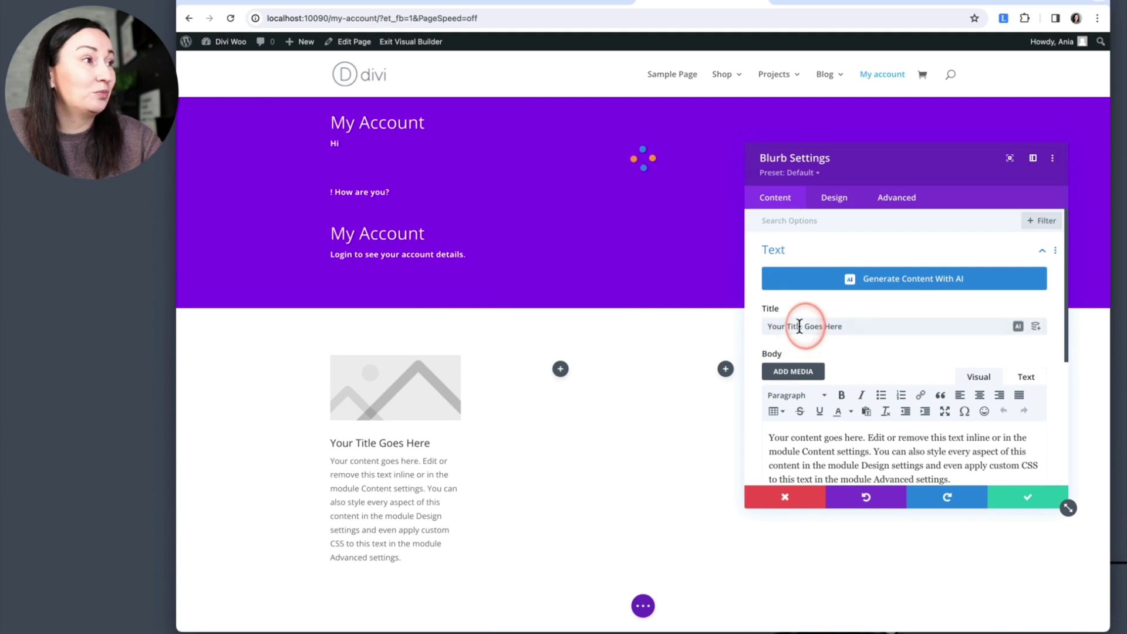
{"action": "triple_click", "coordinate": [800, 327]}
{"action": "type", "text": "Orde"}
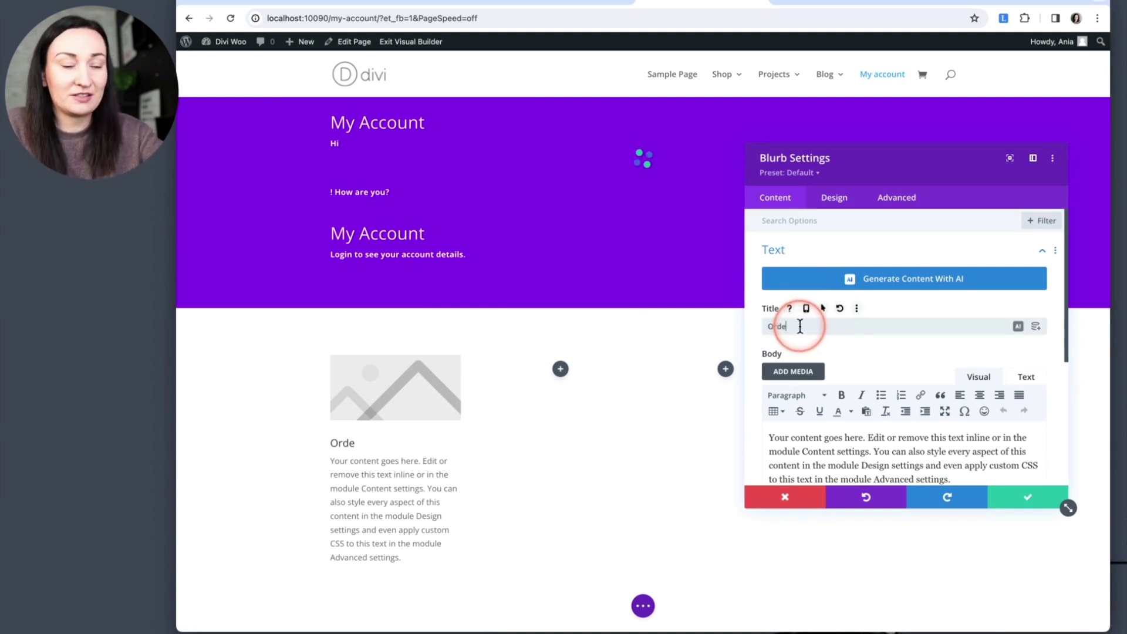
{"action": "type", "text": "rs"}
{"action": "left_click", "coordinate": [823, 452]}
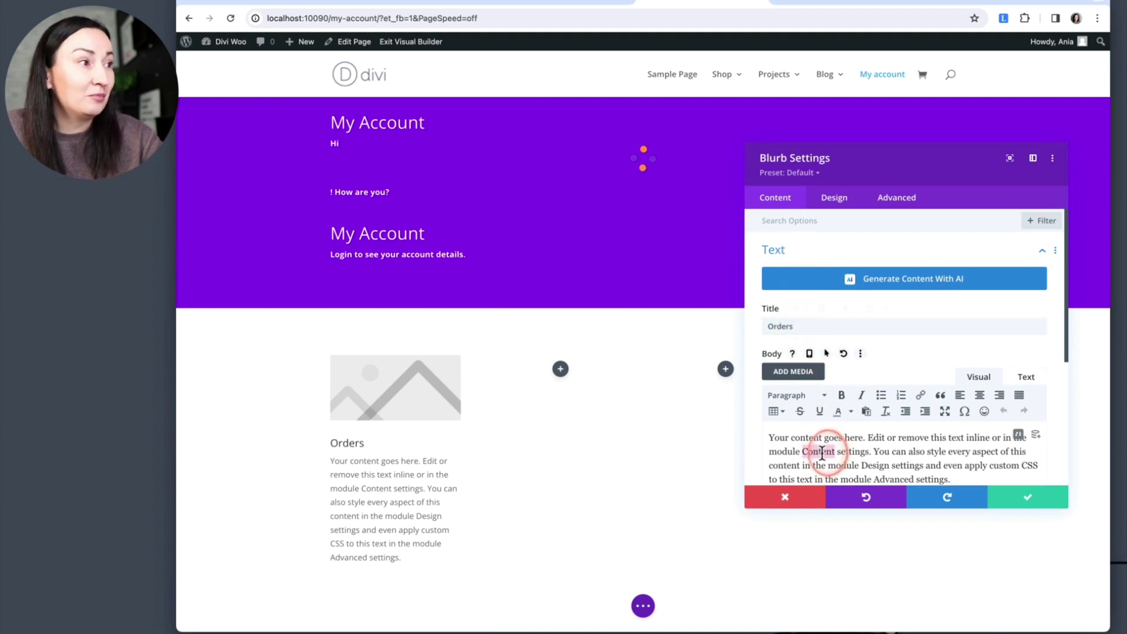
{"action": "key", "text": "ctrl+a"}
{"action": "key", "text": "BackSpace"}
Step: Expand the blurb's Image & Icon settings and turn on Use Icon in place of the image
{"action": "left_click", "coordinate": [801, 366]}
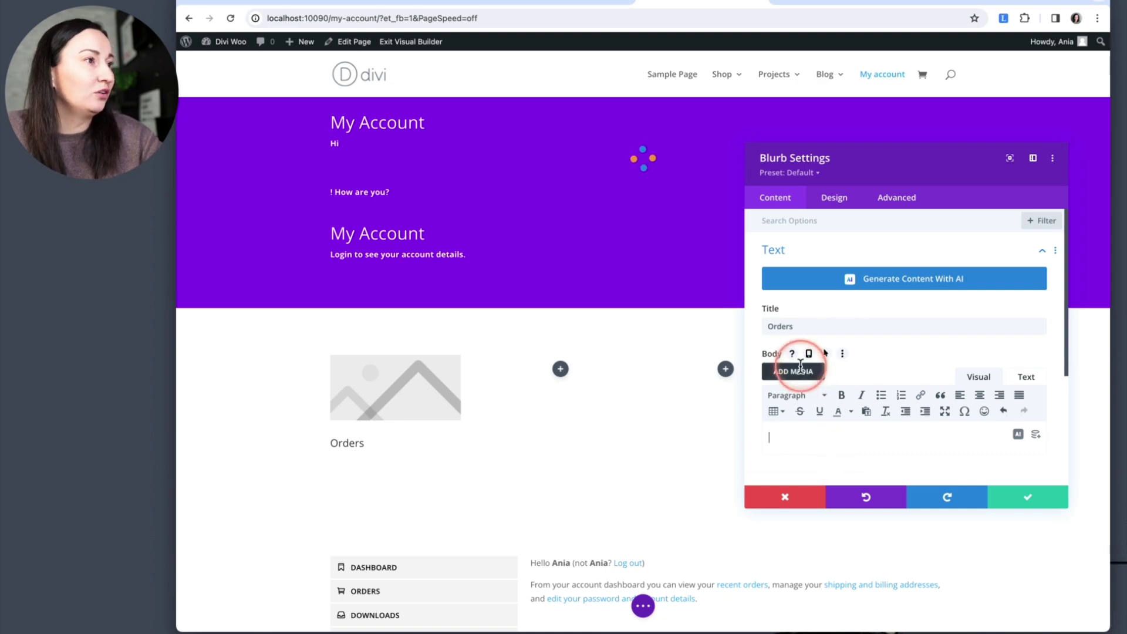
{"action": "scroll", "coordinate": [798, 361], "scroll_direction": "down", "scroll_amount": 4}
{"action": "left_click", "coordinate": [855, 329]}
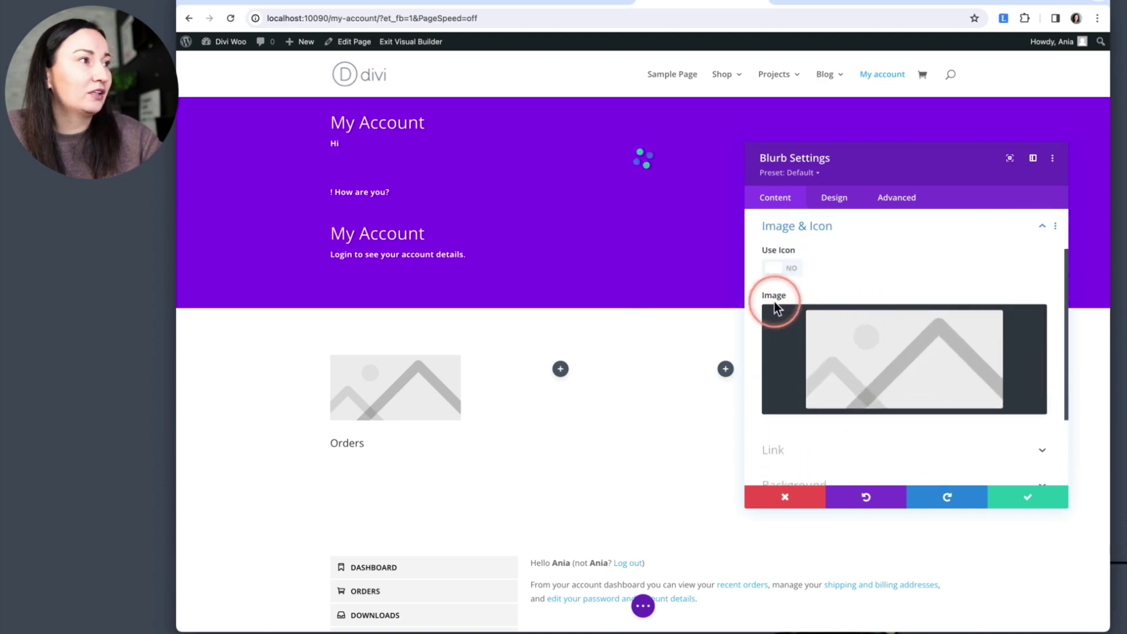
{"action": "left_click", "coordinate": [780, 271]}
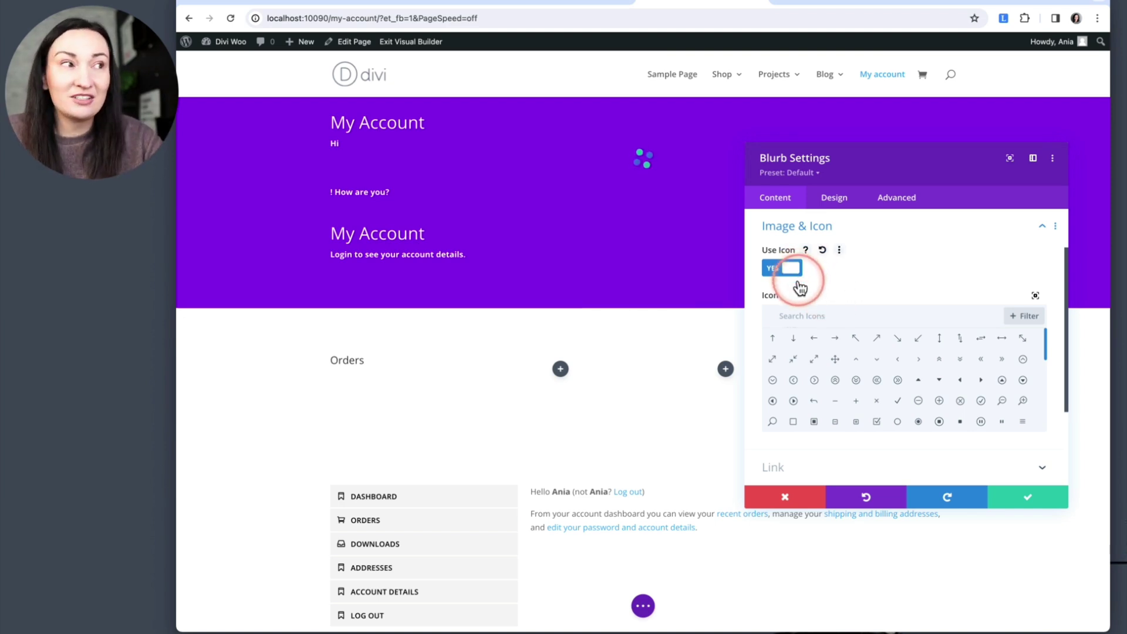
Step: Search the blurb's icons for "cart" and choose the solid shopping cart icon
{"action": "left_click", "coordinate": [799, 317]}
{"action": "type", "text": "cart"}
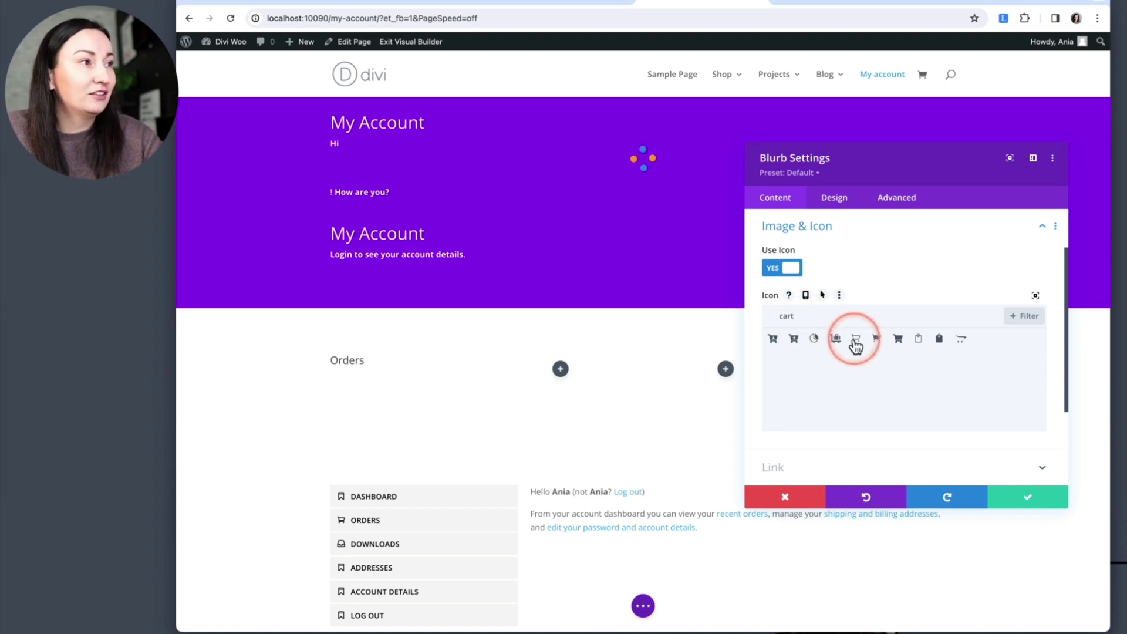
{"action": "left_click", "coordinate": [898, 341]}
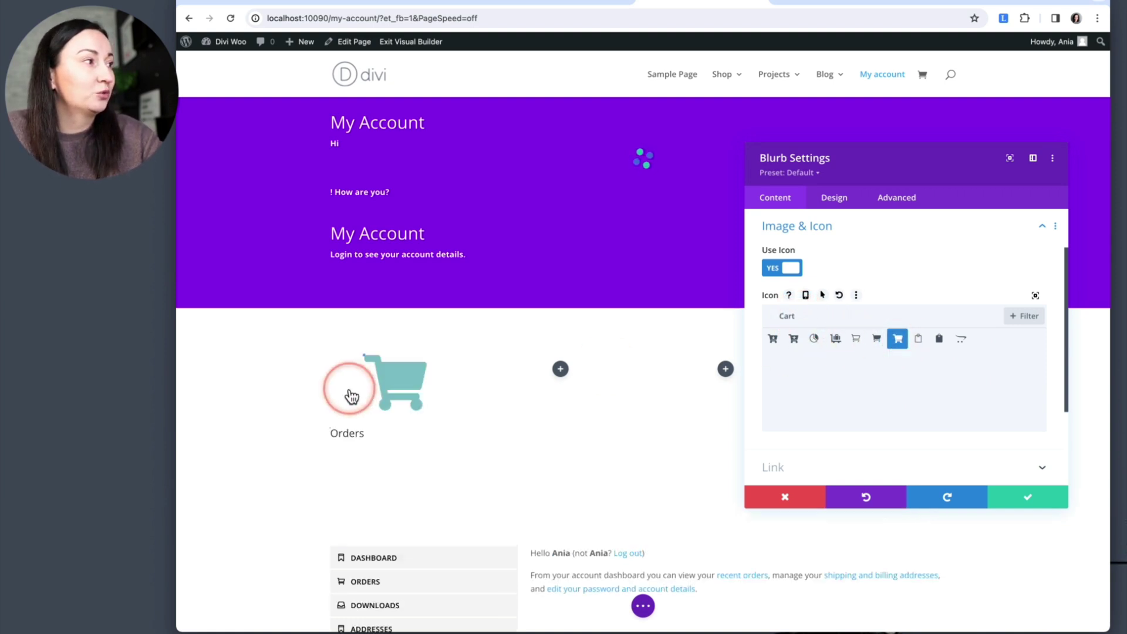
Step: Color the blurb's cart icon purple and reduce its width to a little over half the default size
{"action": "left_click", "coordinate": [364, 358]}
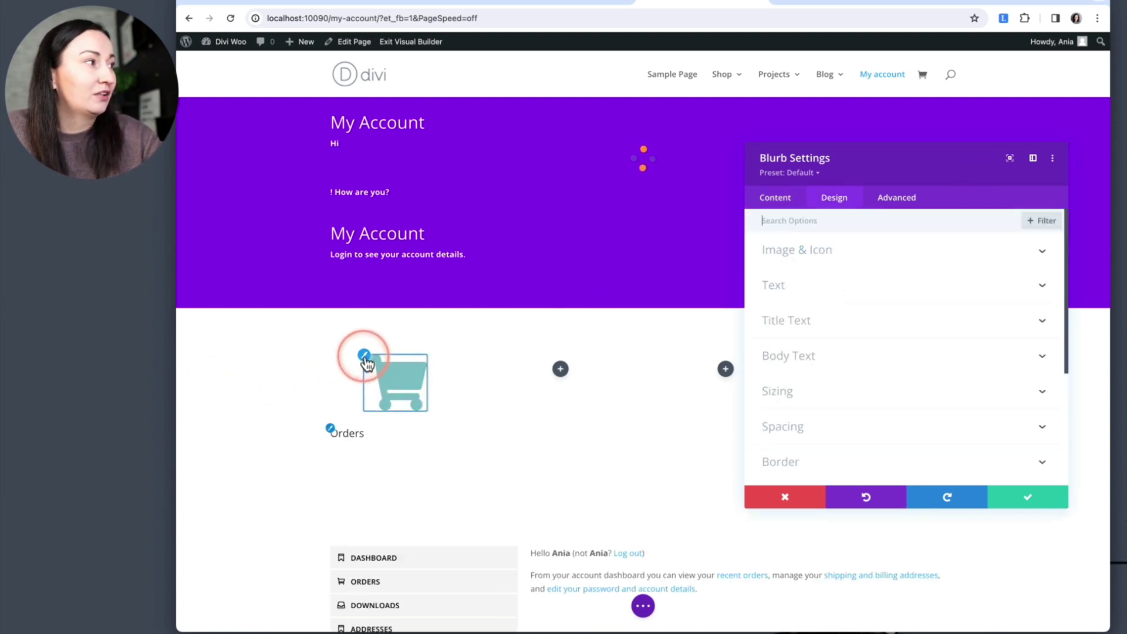
{"action": "left_click", "coordinate": [929, 298]}
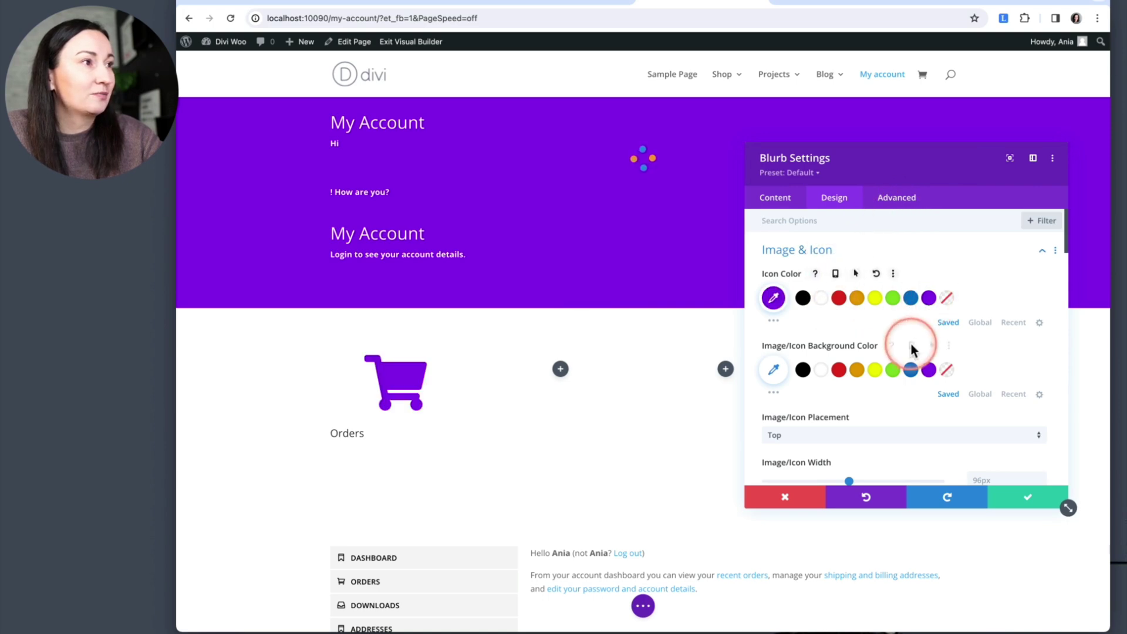
{"action": "scroll", "coordinate": [916, 347], "scroll_direction": "down", "scroll_amount": 3}
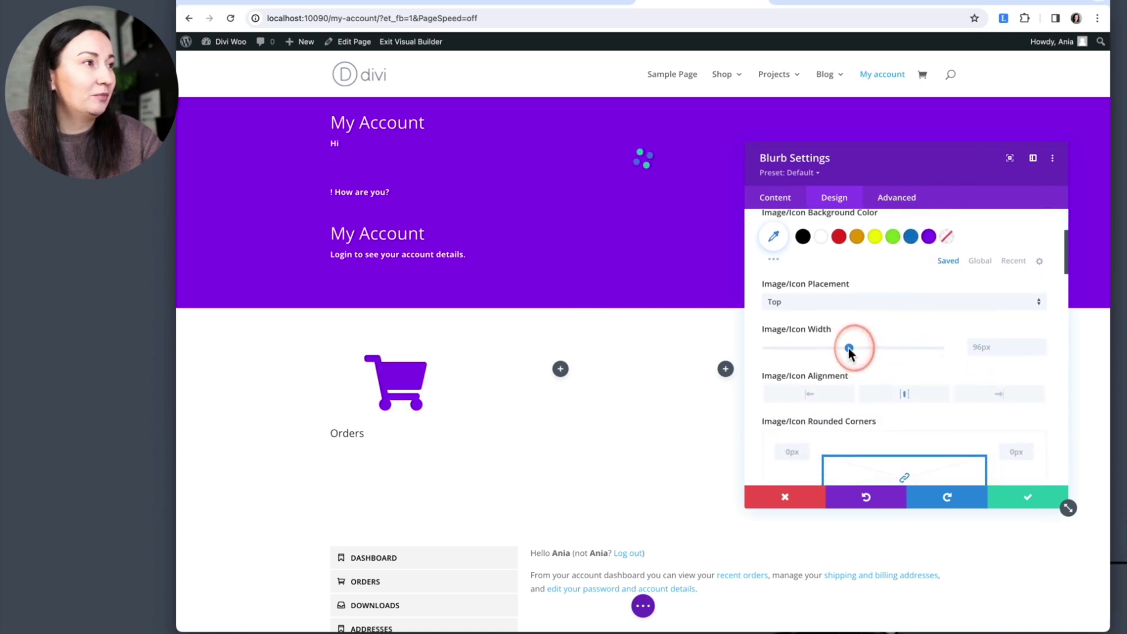
{"action": "left_click_drag", "start_coordinate": [849, 347], "coordinate": [816, 350]}
Step: Center-align the Orders blurb's text in its Text design settings
{"action": "scroll", "coordinate": [815, 350], "scroll_direction": "down", "scroll_amount": 10}
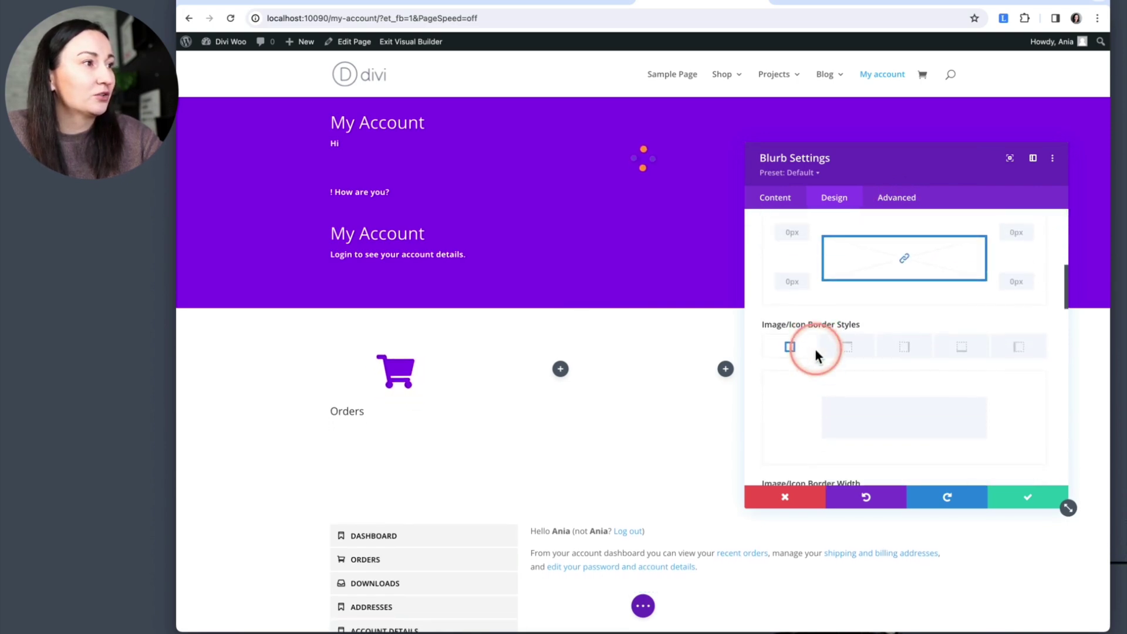
{"action": "scroll", "coordinate": [816, 349], "scroll_direction": "down", "scroll_amount": 5}
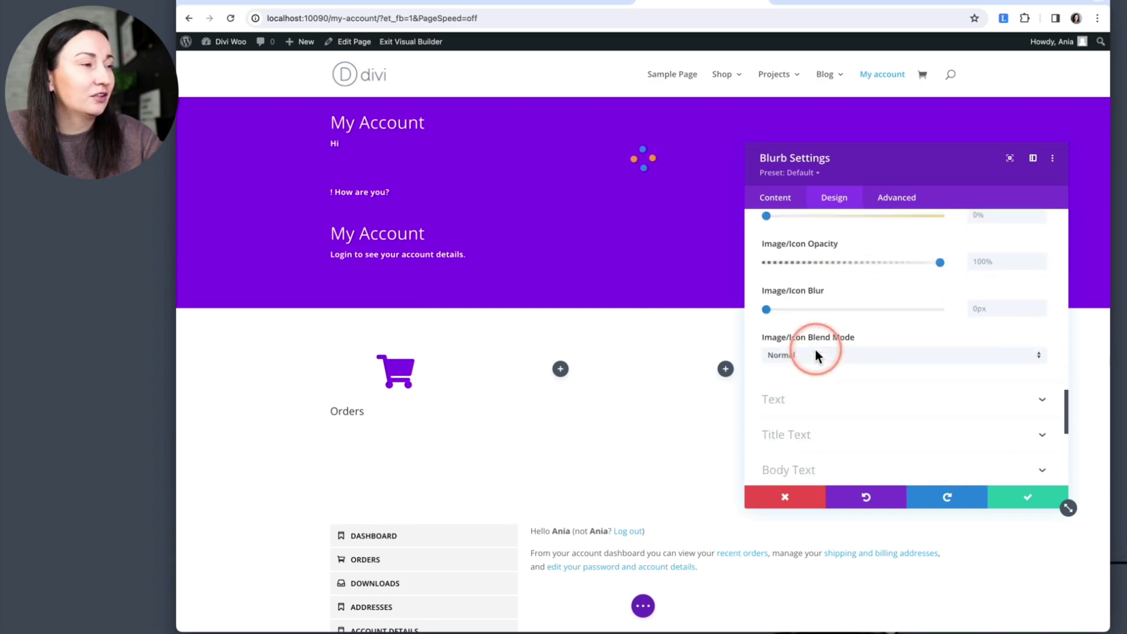
{"action": "left_click", "coordinate": [815, 320]}
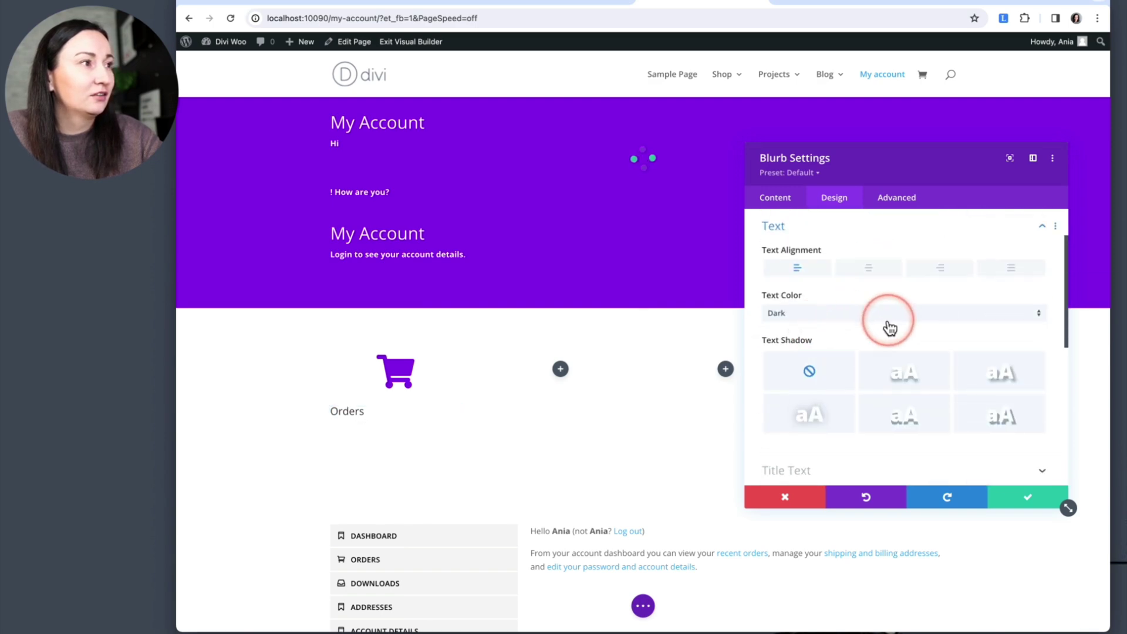
{"action": "left_click", "coordinate": [876, 268]}
Step: Style the blurb's title text as uppercase with a Bold font weight
{"action": "scroll", "coordinate": [880, 290], "scroll_direction": "down", "scroll_amount": 5}
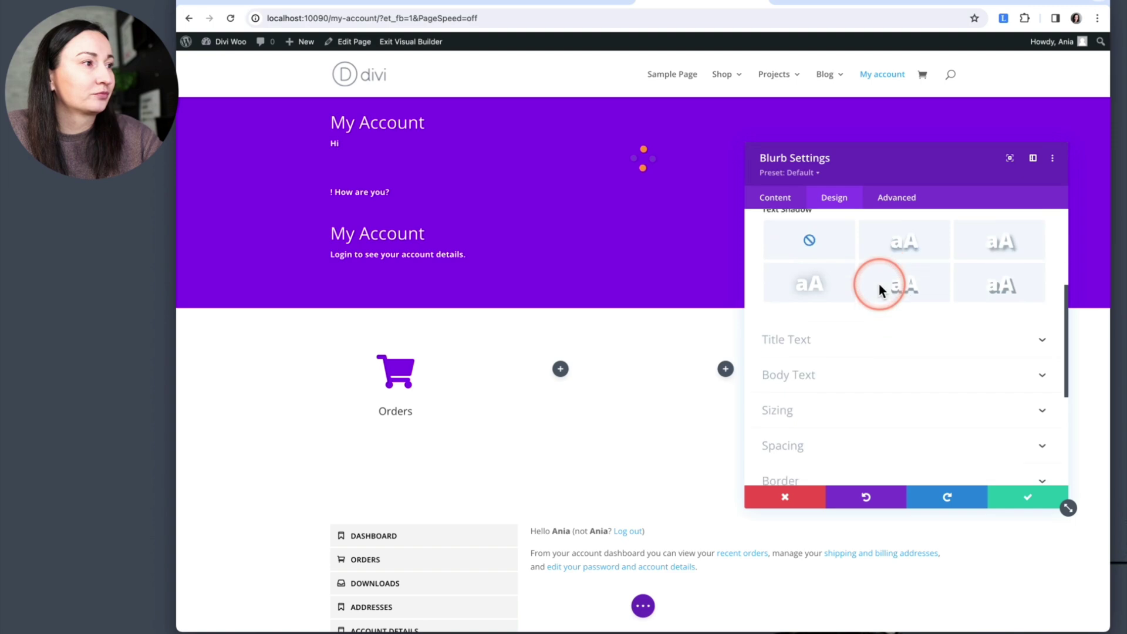
{"action": "left_click", "coordinate": [872, 303]}
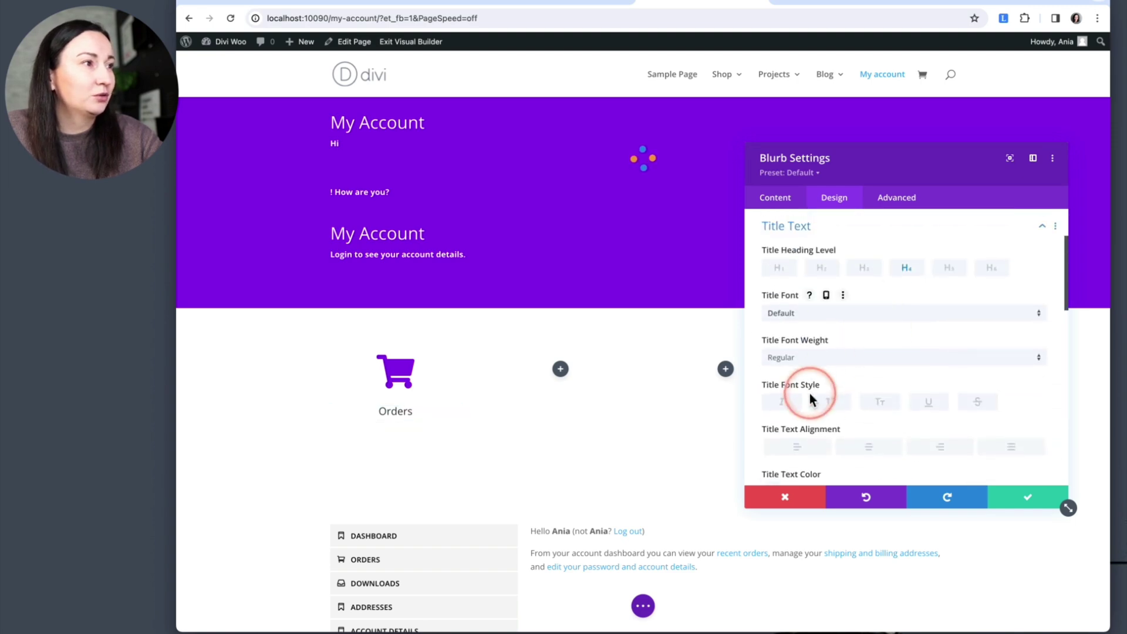
{"action": "left_click", "coordinate": [830, 402]}
{"action": "left_click", "coordinate": [822, 359]}
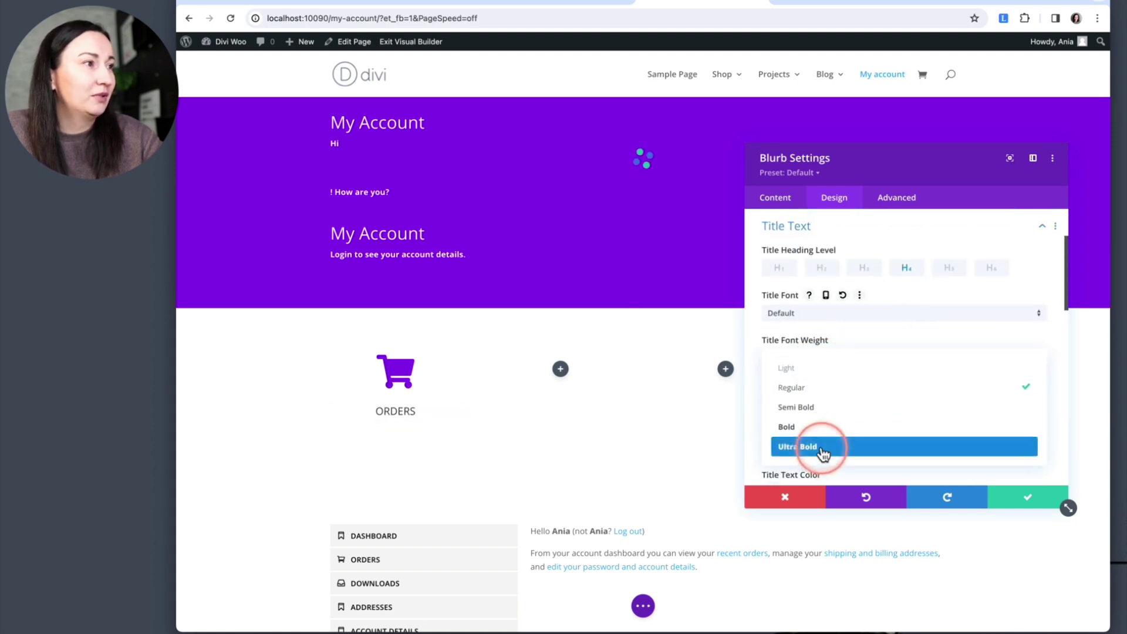
{"action": "left_click", "coordinate": [814, 428]}
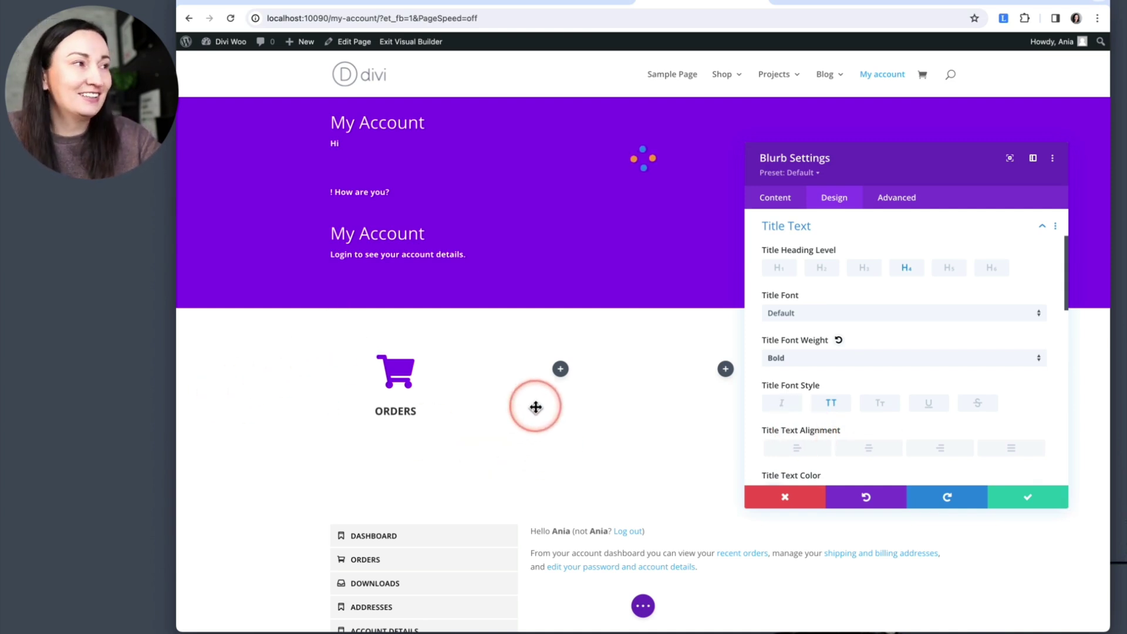
Step: Give the Orders blurb a light grey #efefef background color
{"action": "left_click", "coordinate": [777, 200]}
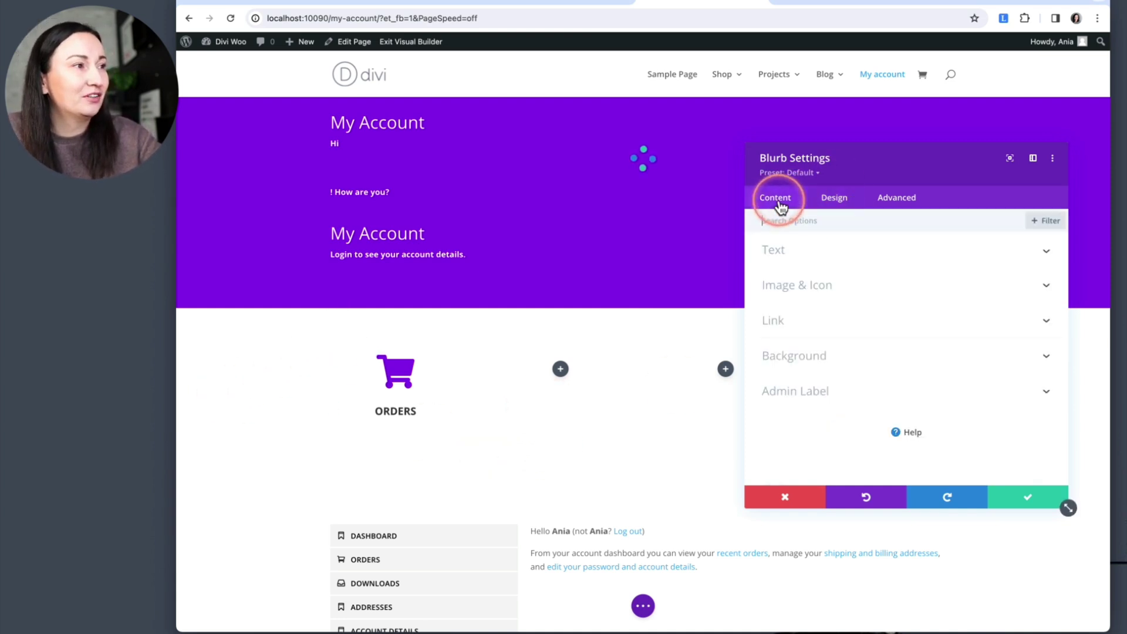
{"action": "left_click", "coordinate": [808, 357]}
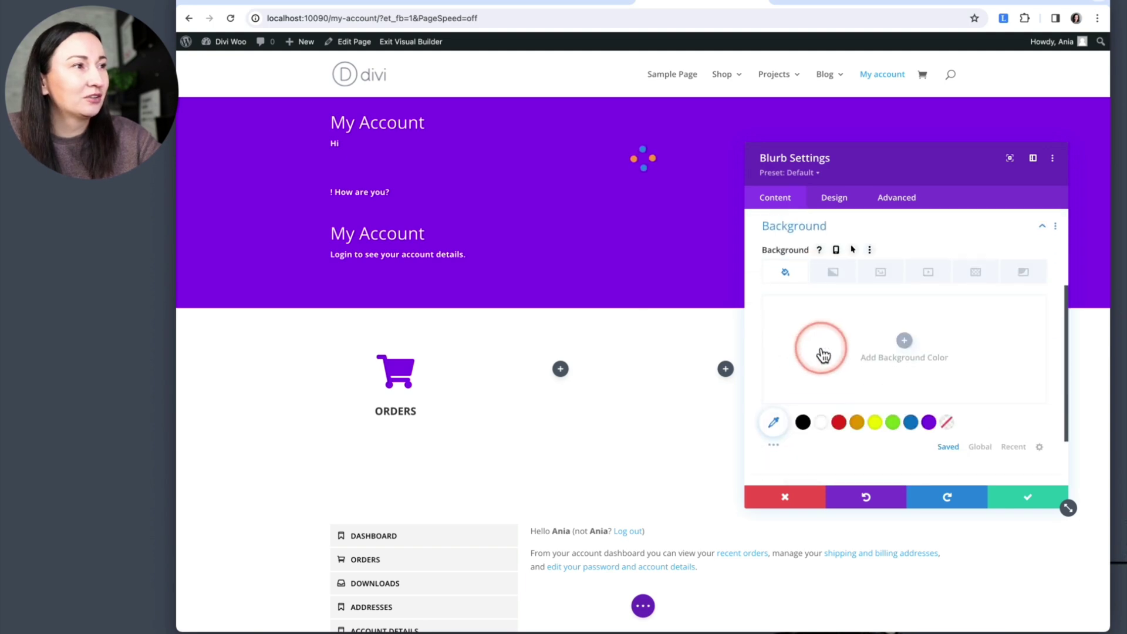
{"action": "left_click", "coordinate": [822, 352]}
{"action": "left_click", "coordinate": [994, 305]}
{"action": "left_click_drag", "start_coordinate": [992, 304], "coordinate": [986, 301]}
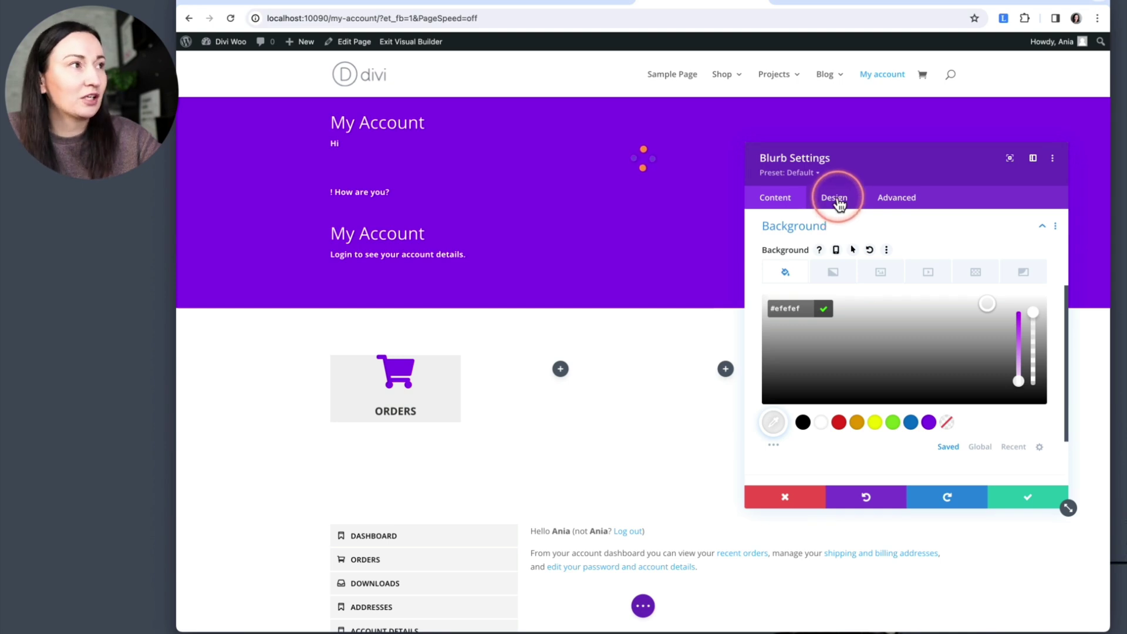
Step: Set the blurb's padding to 30px at the top and 20px at the bottom
{"action": "left_click", "coordinate": [787, 427]}
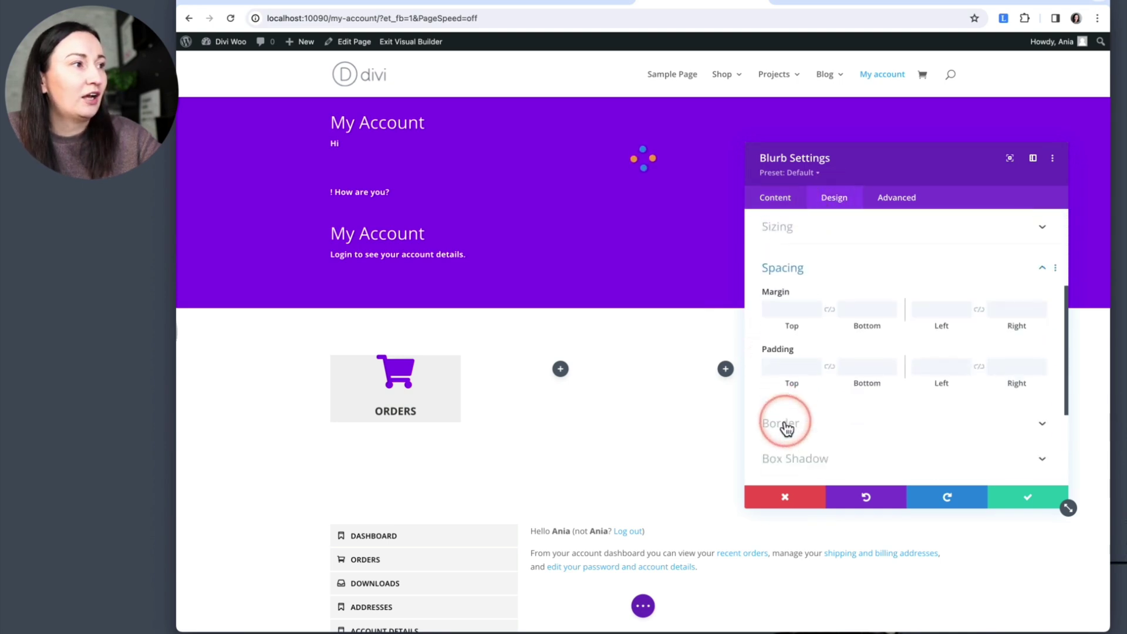
{"action": "left_click", "coordinate": [779, 324]}
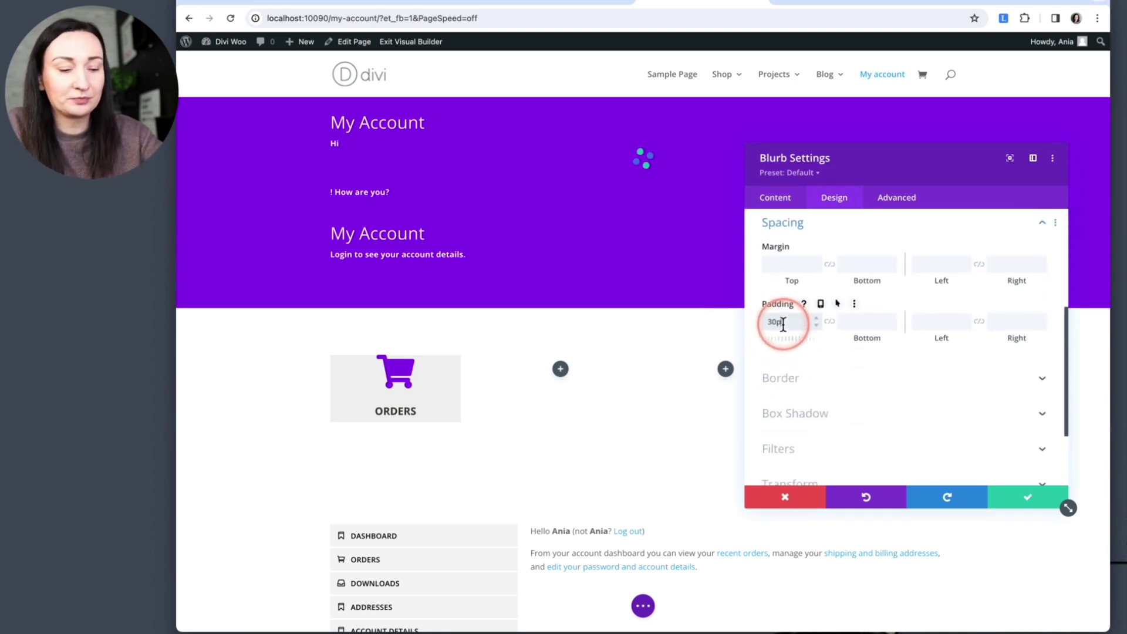
{"action": "type", "text": "30px"}
{"action": "left_click", "coordinate": [829, 323]}
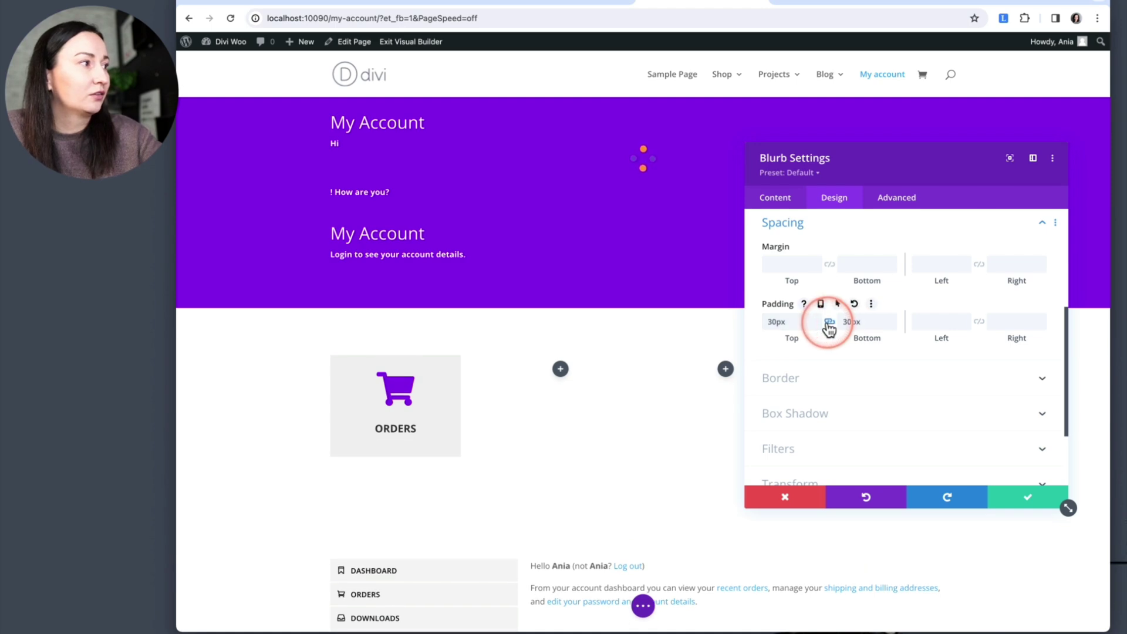
{"action": "left_click", "coordinate": [847, 322]}
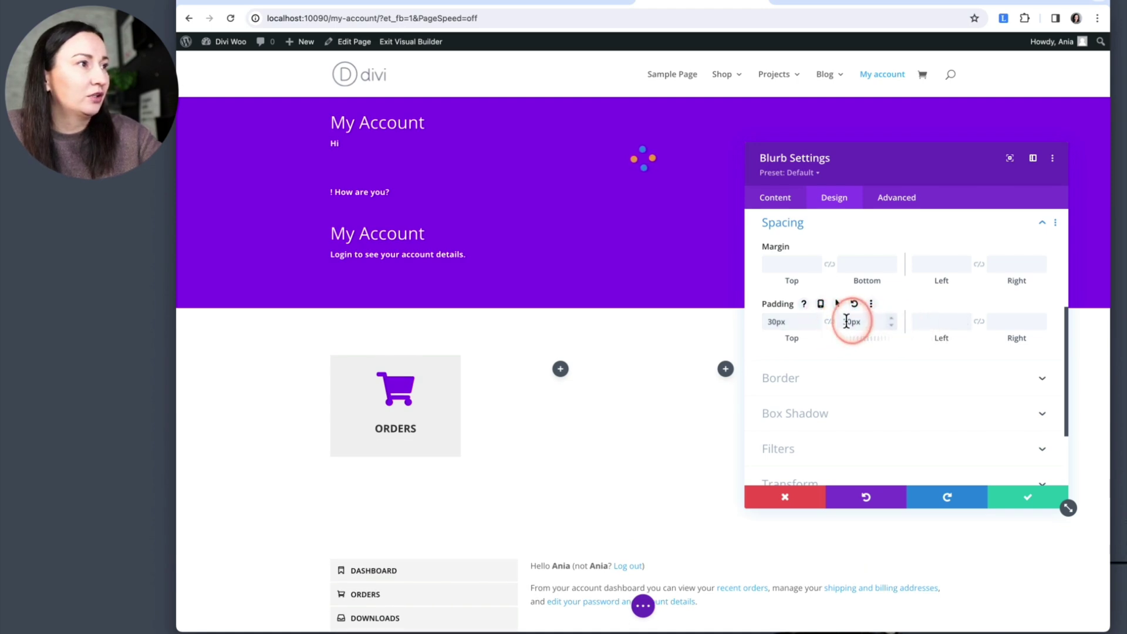
{"action": "double_click", "coordinate": [838, 324]}
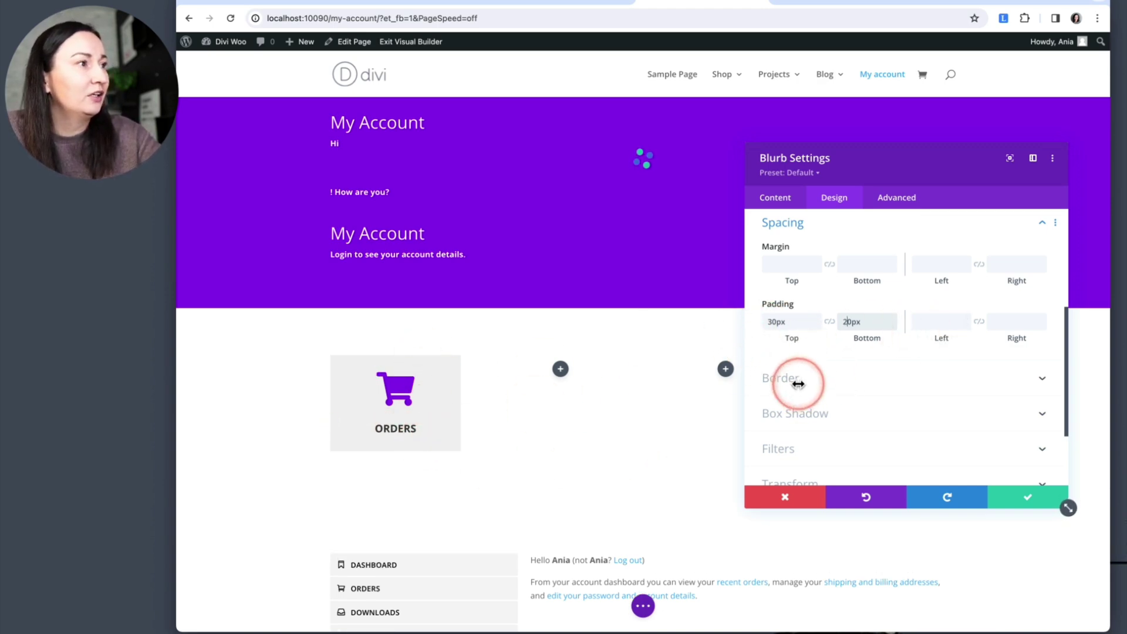
Step: Round all four corners of the Orders blurb to 14px in its Border settings
{"action": "scroll", "coordinate": [808, 415], "scroll_direction": "down", "scroll_amount": 1}
{"action": "scroll", "coordinate": [807, 417], "scroll_direction": "up", "scroll_amount": 1}
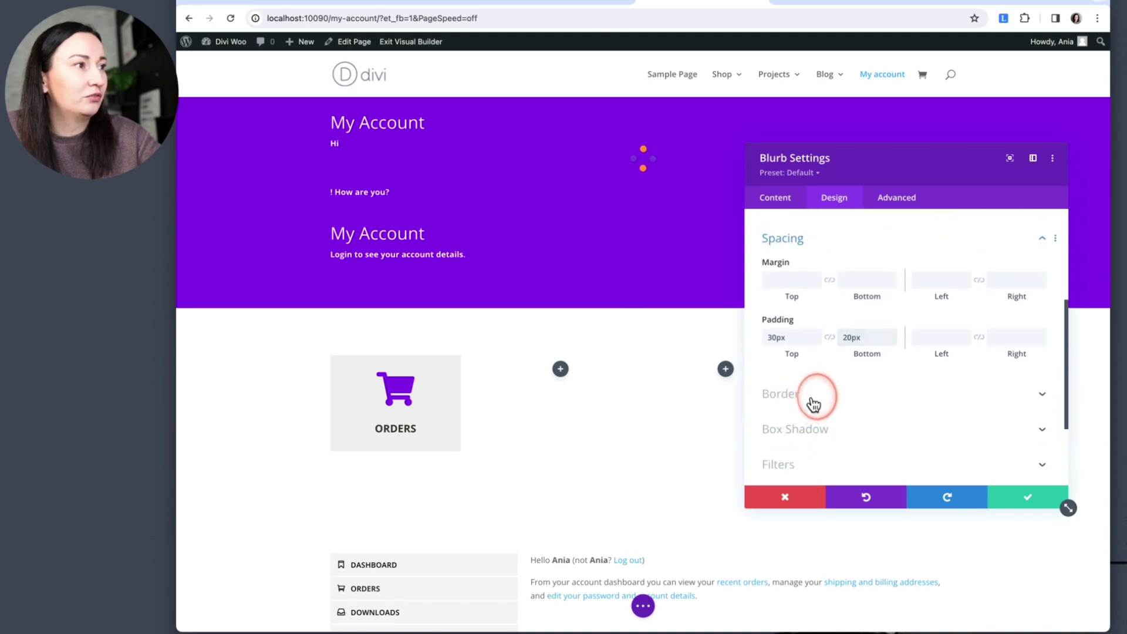
{"action": "left_click", "coordinate": [813, 404]}
{"action": "left_click_drag", "start_coordinate": [787, 297], "coordinate": [794, 299]}
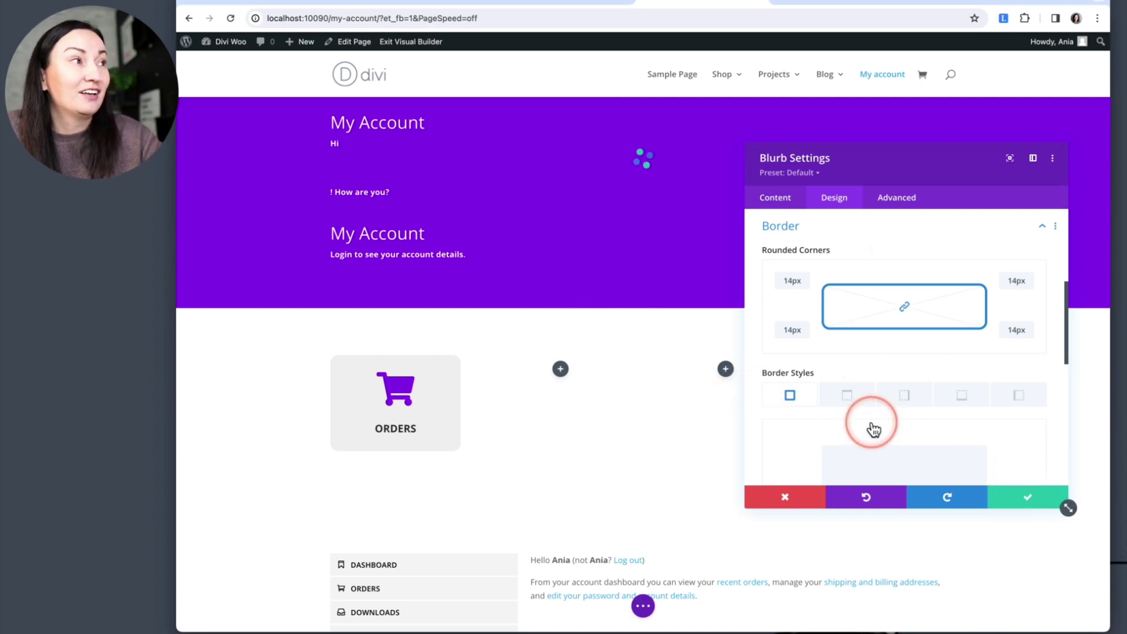
{"action": "left_click", "coordinate": [1028, 500]}
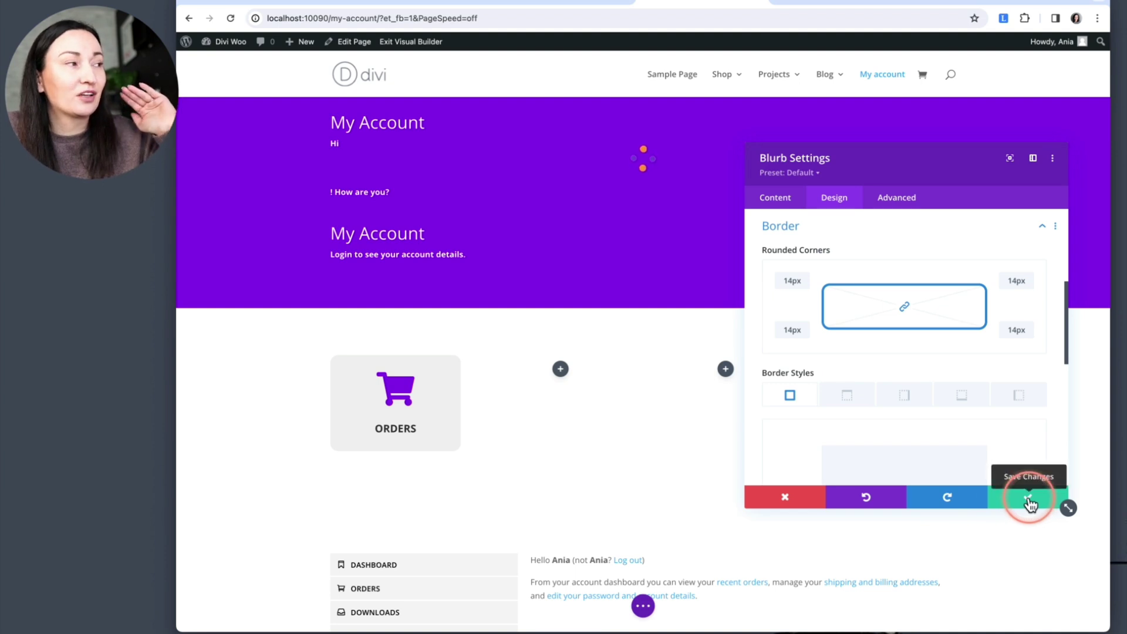
Step: Open the live My Account page in a new tab and examine the URLs of its Orders and Downloads pages
{"action": "left_click", "coordinate": [612, 577]}
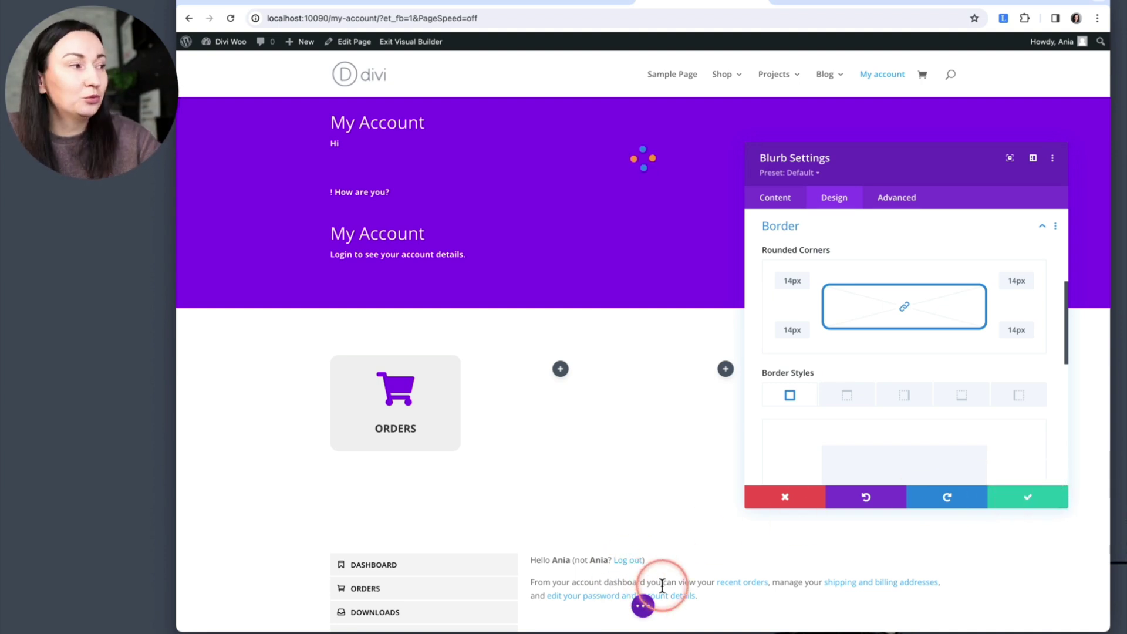
{"action": "left_click", "coordinate": [378, 590]}
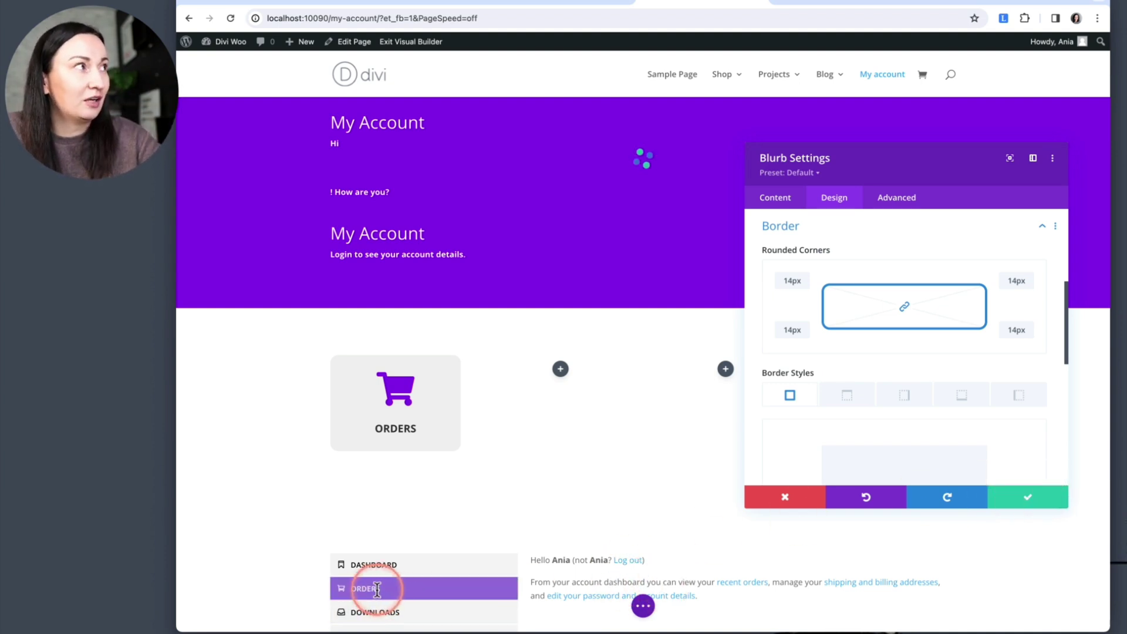
{"action": "right_click", "coordinate": [406, 45]}
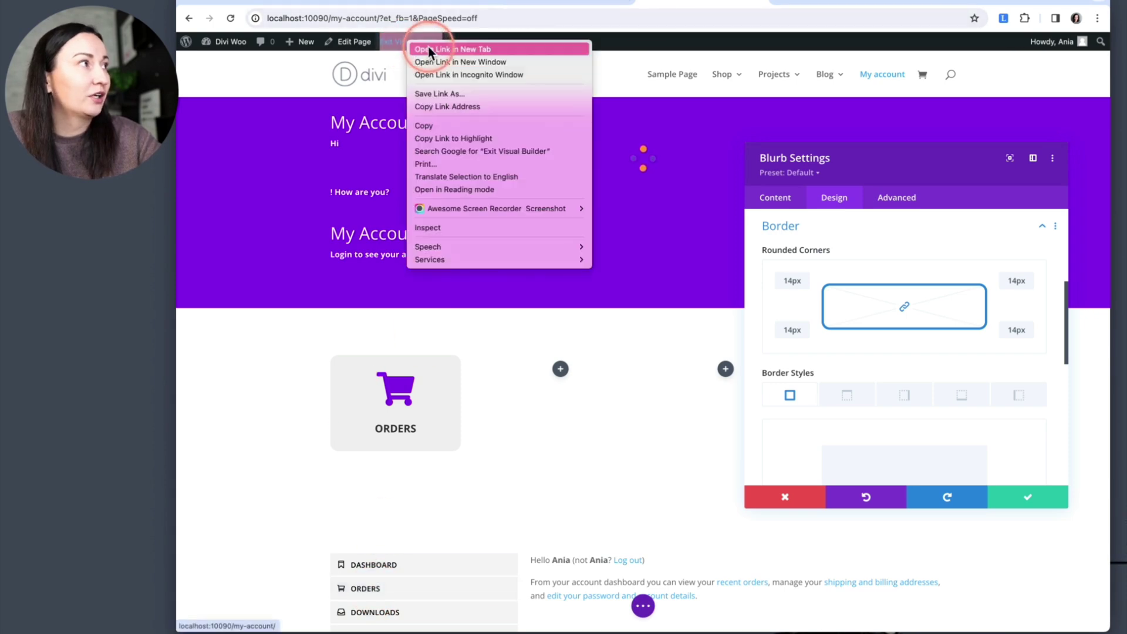
{"action": "left_click", "coordinate": [430, 50]}
{"action": "left_click", "coordinate": [778, 2]}
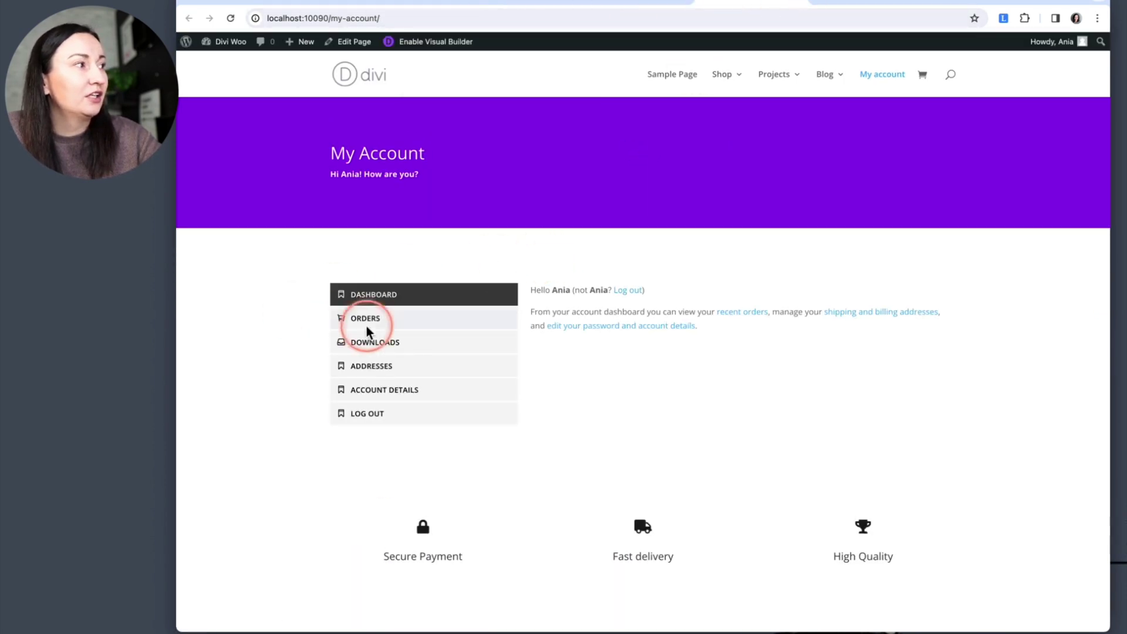
{"action": "left_click", "coordinate": [367, 324]}
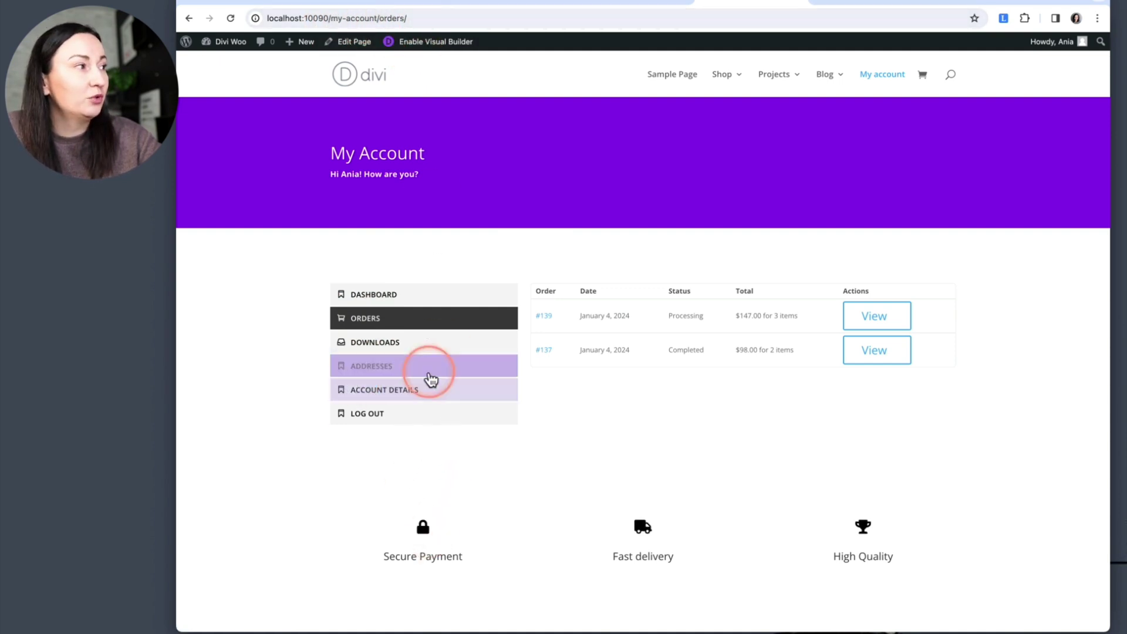
{"action": "left_click", "coordinate": [434, 347]}
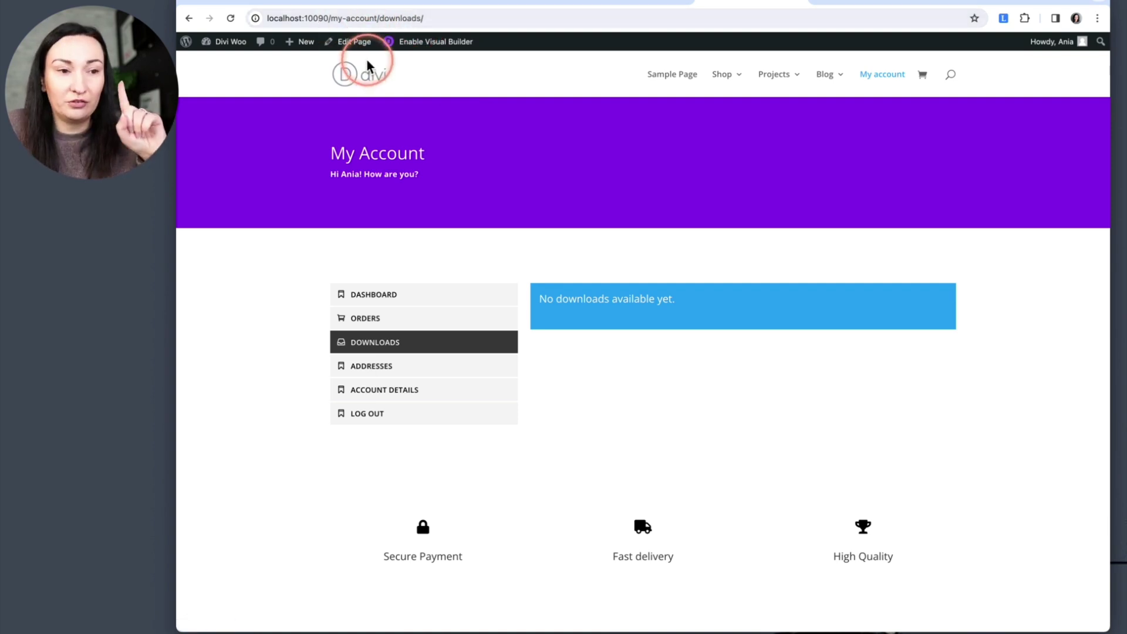
Step: Open WooCommerce's Advanced settings in the WordPress admin and examine the account endpoints under Page setup
{"action": "left_click", "coordinate": [253, 4]}
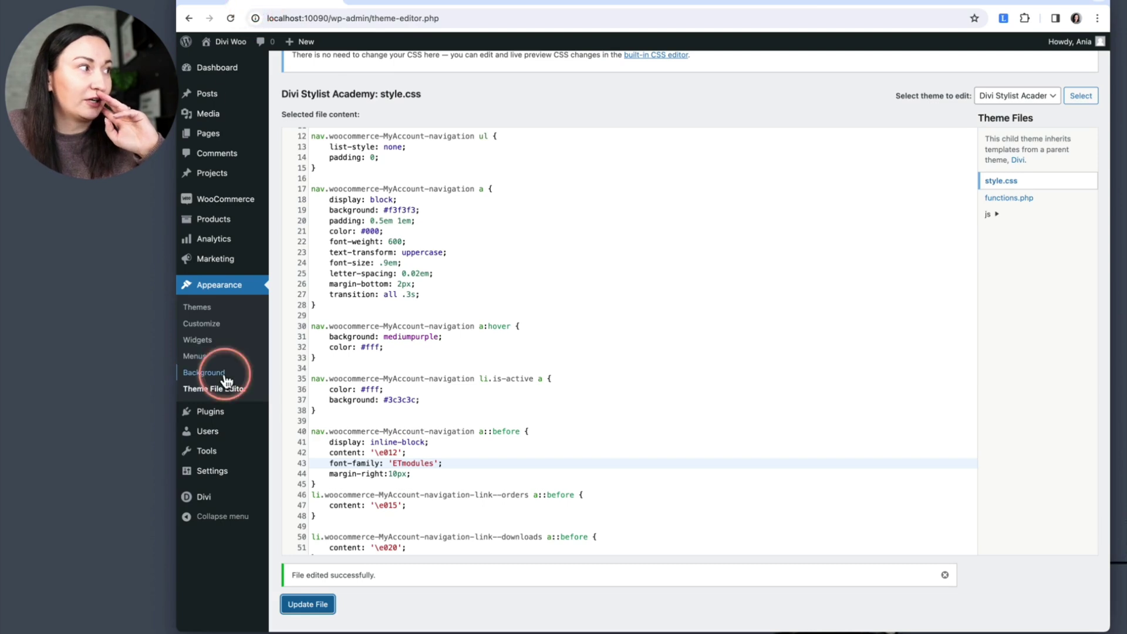
{"action": "mouse_move", "coordinate": [227, 202]}
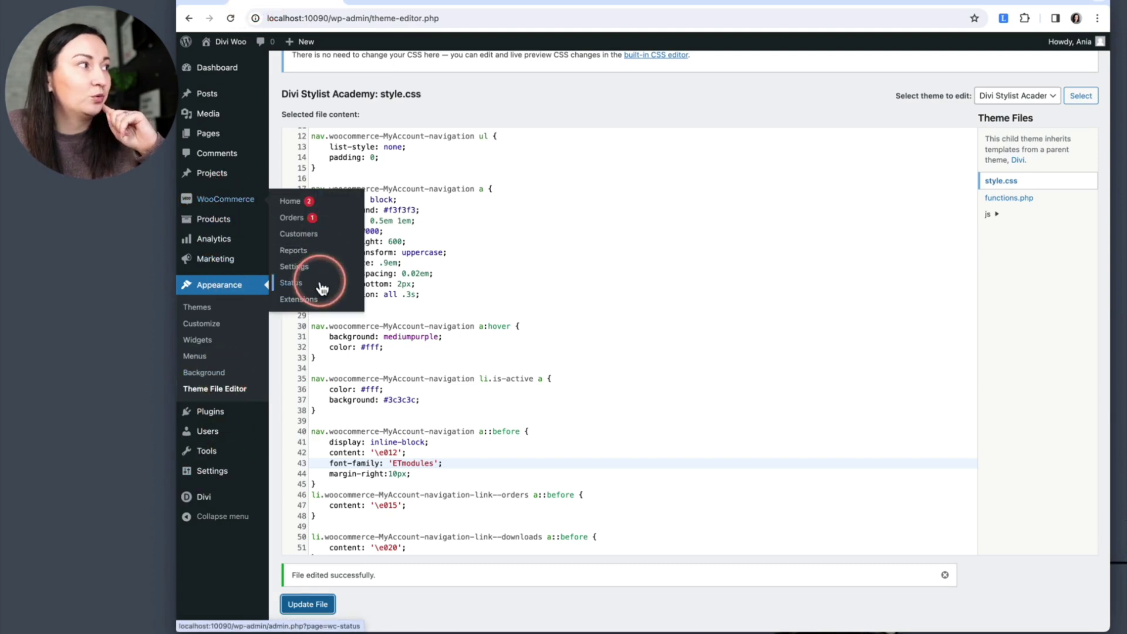
{"action": "left_click", "coordinate": [294, 266]}
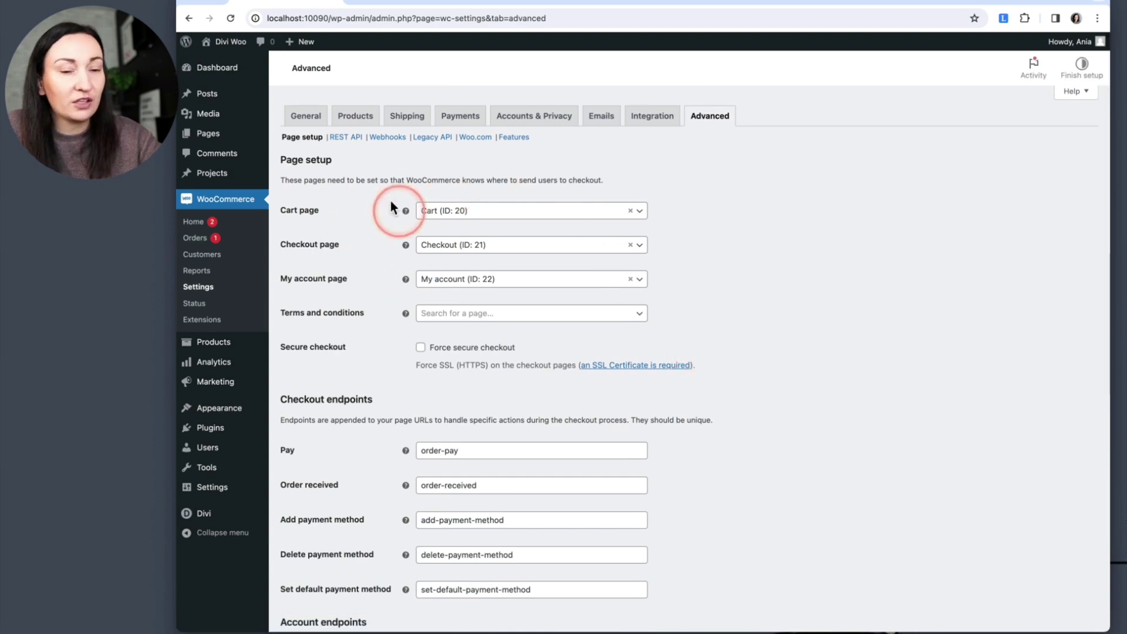
{"action": "scroll", "coordinate": [437, 290], "scroll_direction": "down", "scroll_amount": 3}
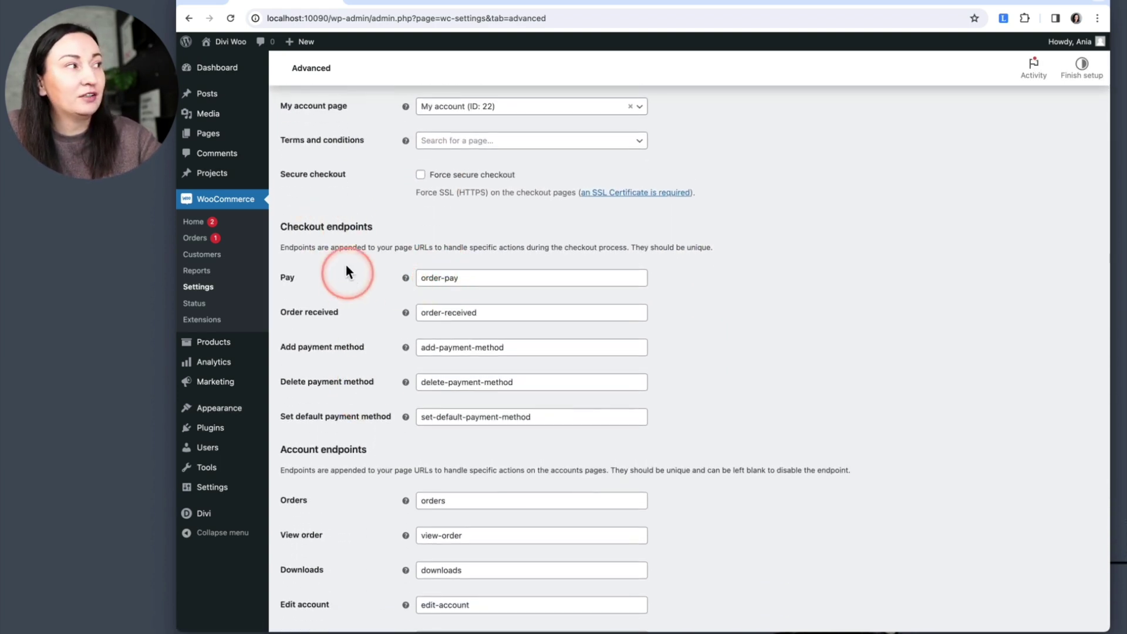
{"action": "scroll", "coordinate": [380, 360], "scroll_direction": "down", "scroll_amount": 2}
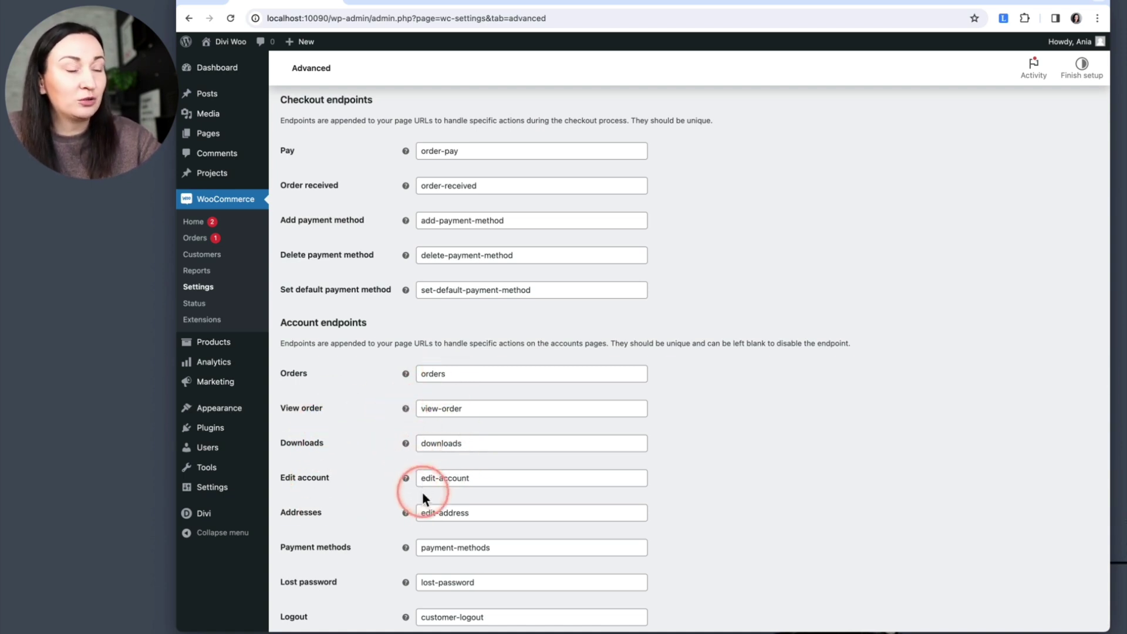
{"action": "scroll", "coordinate": [435, 550], "scroll_direction": "down", "scroll_amount": 2}
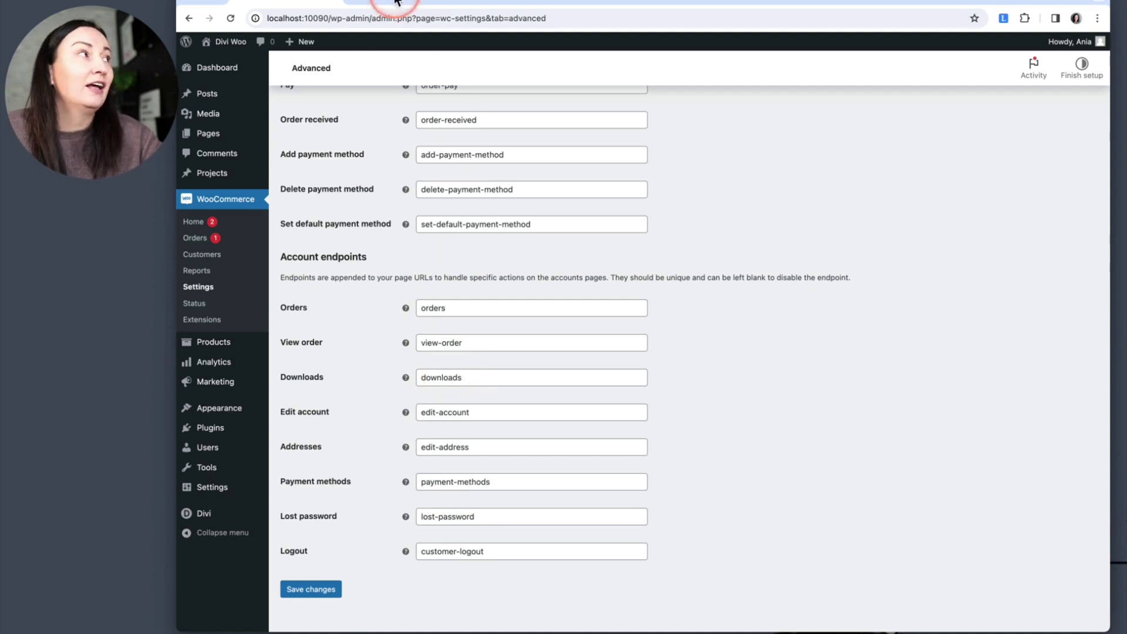
Step: Switch back to the Divi Visual Builder and set the Orders blurb's module link URL to /my-content/orders, saving the blurb
{"action": "left_click", "coordinate": [376, 8]}
{"action": "left_click", "coordinate": [522, 5]}
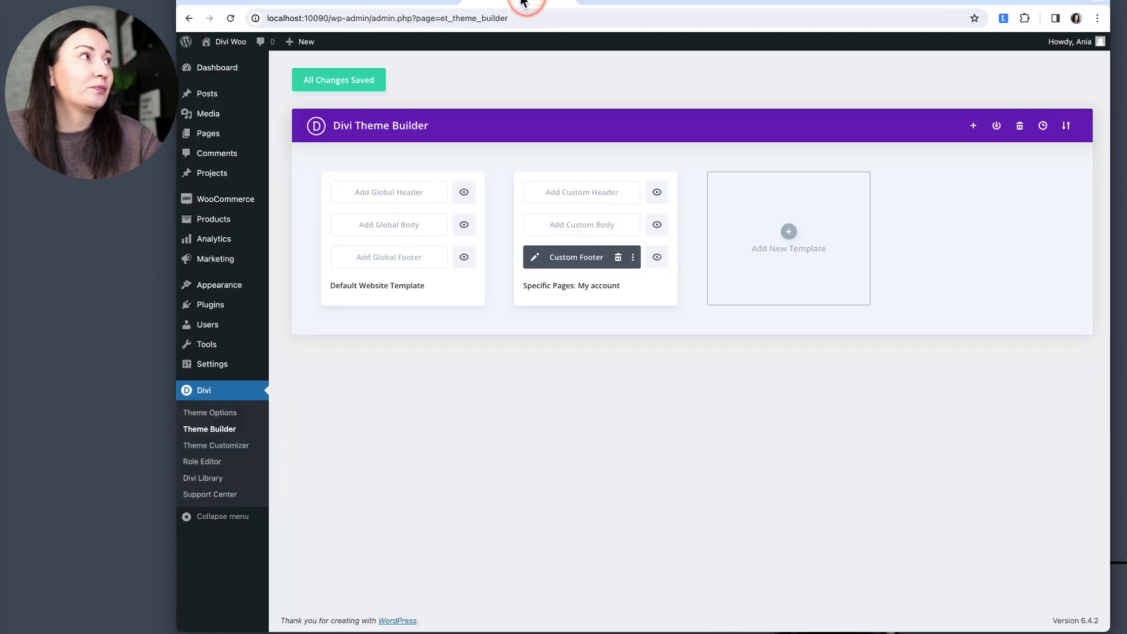
{"action": "left_click", "coordinate": [519, 5]}
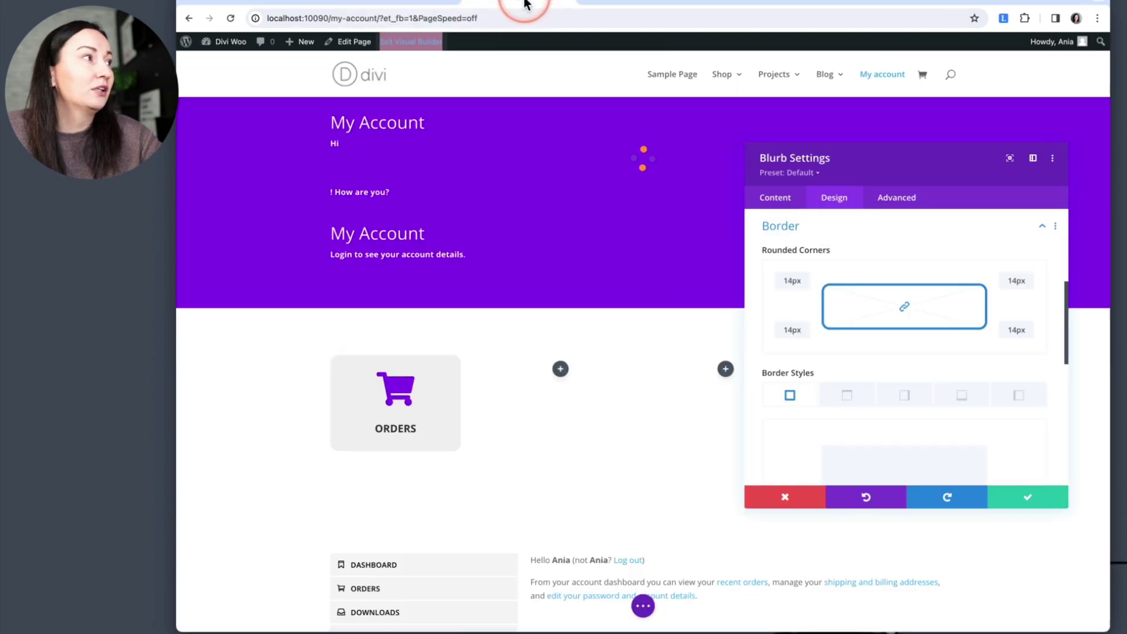
{"action": "left_click", "coordinate": [784, 202]}
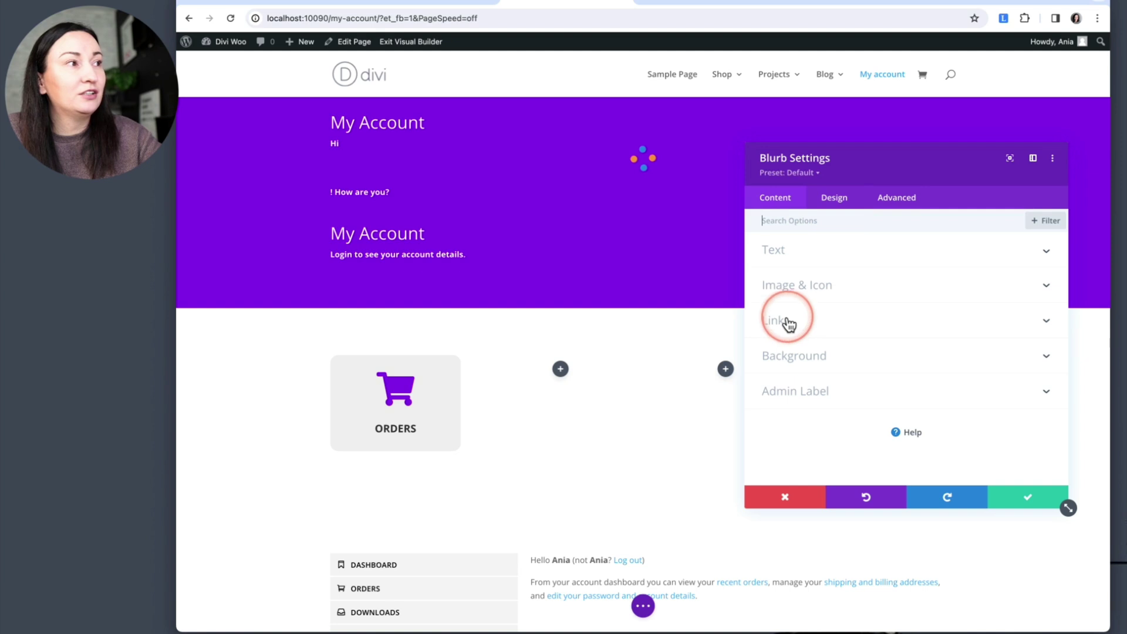
{"action": "left_click", "coordinate": [803, 327]}
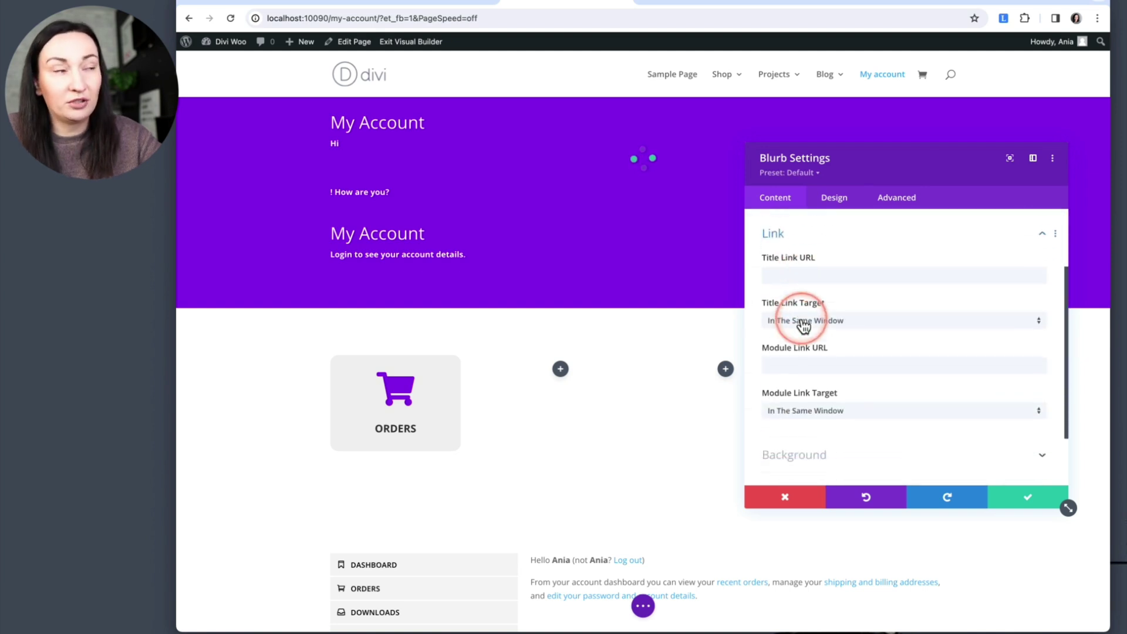
{"action": "left_click", "coordinate": [779, 360]}
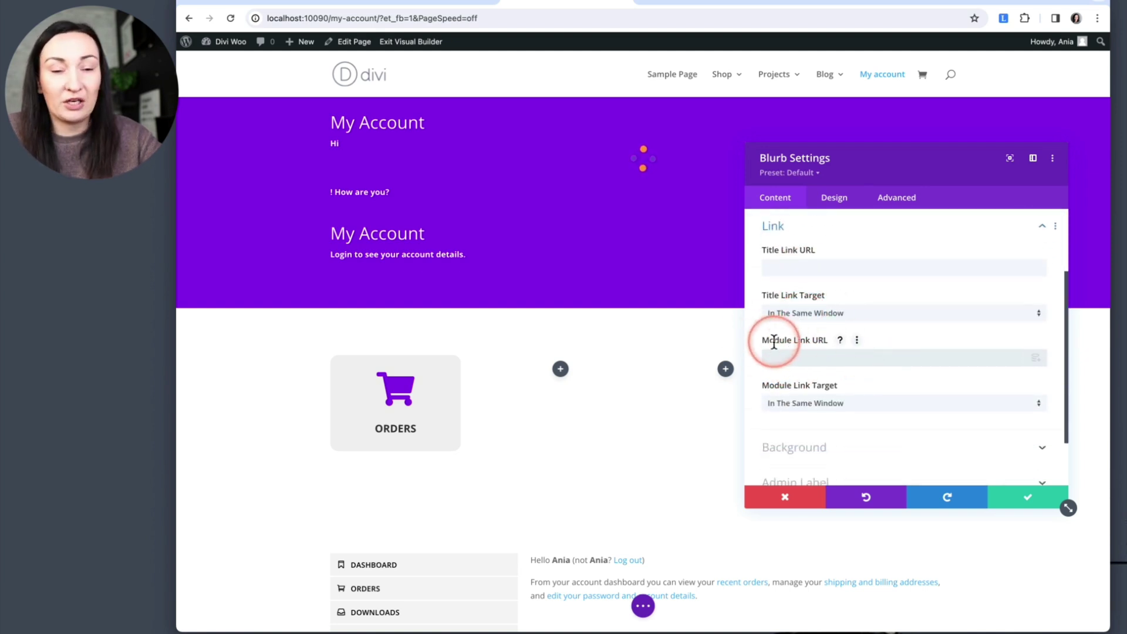
{"action": "type", "text": "/"}
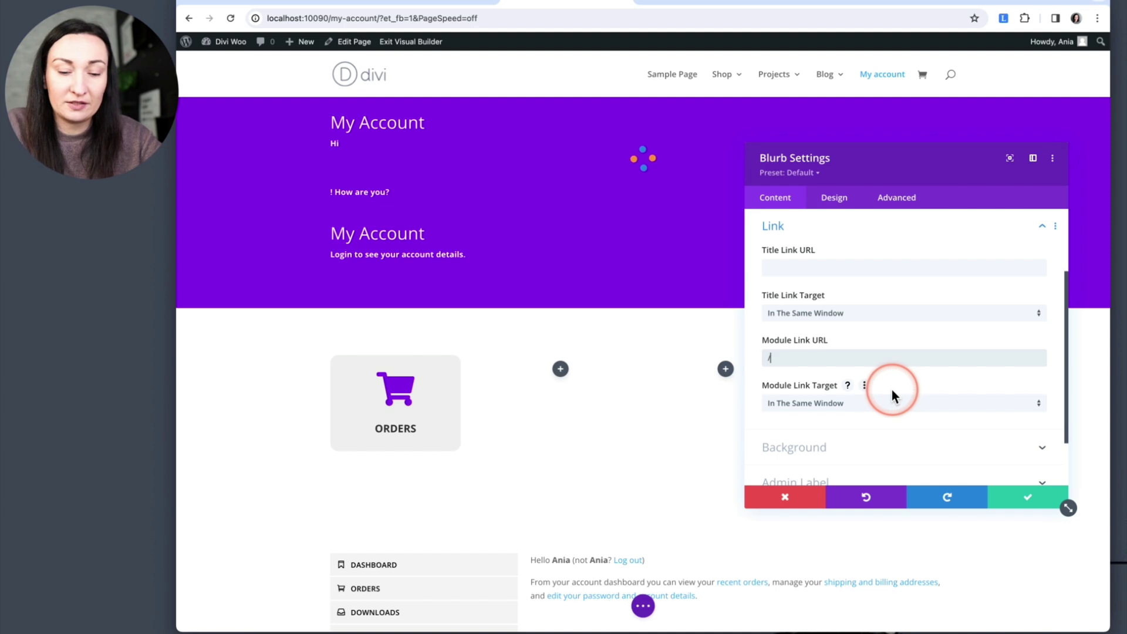
{"action": "type", "text": "my-aontent/"}
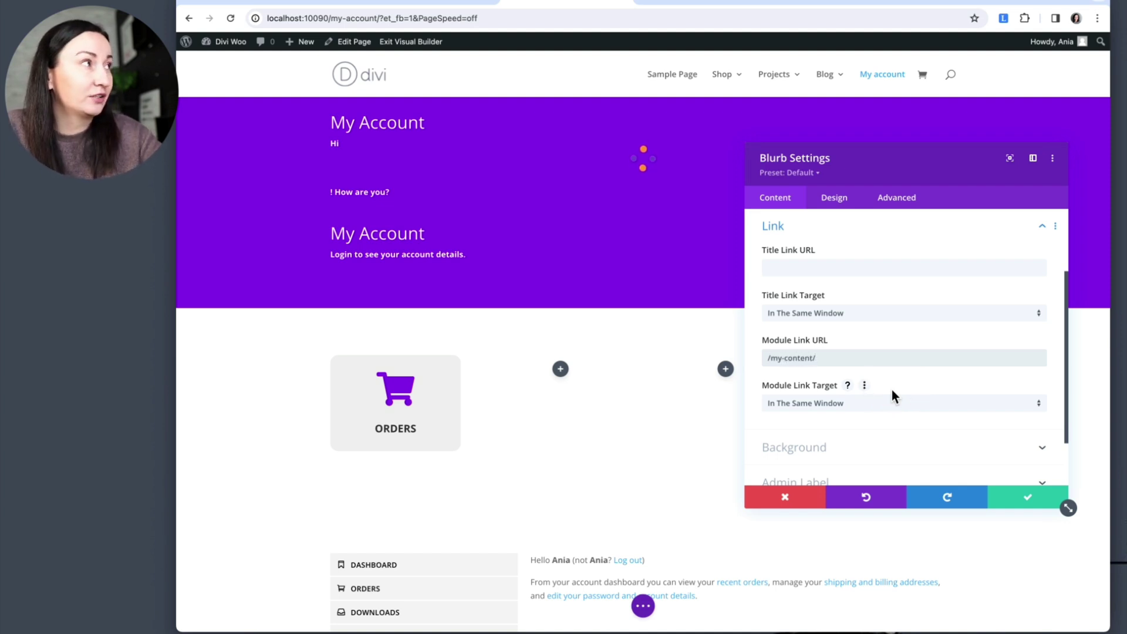
{"action": "type", "text": "orders"}
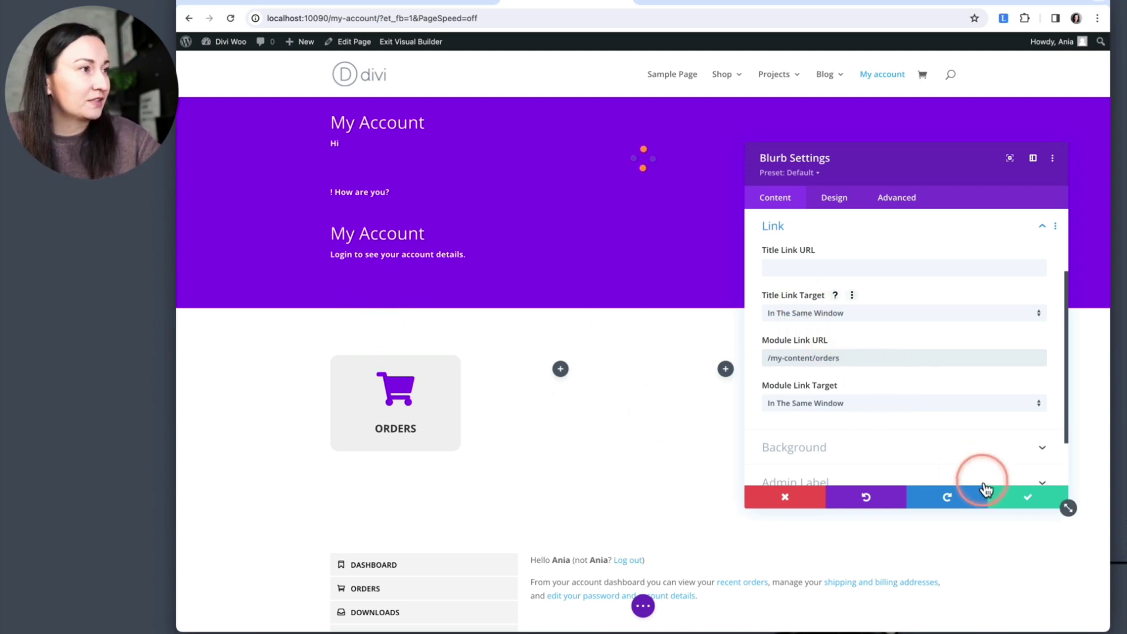
{"action": "left_click", "coordinate": [1029, 500]}
Step: Duplicate the Orders blurb into the second column and change the copy's title to Downloads
{"action": "mouse_move", "coordinate": [416, 416]}
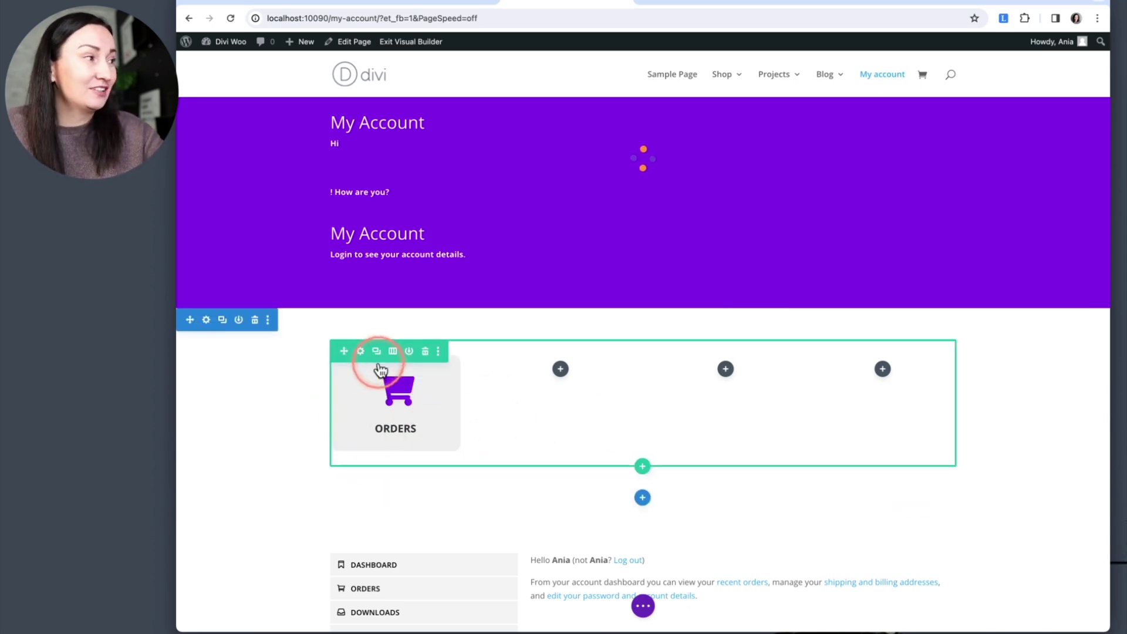
{"action": "left_click", "coordinate": [390, 384]}
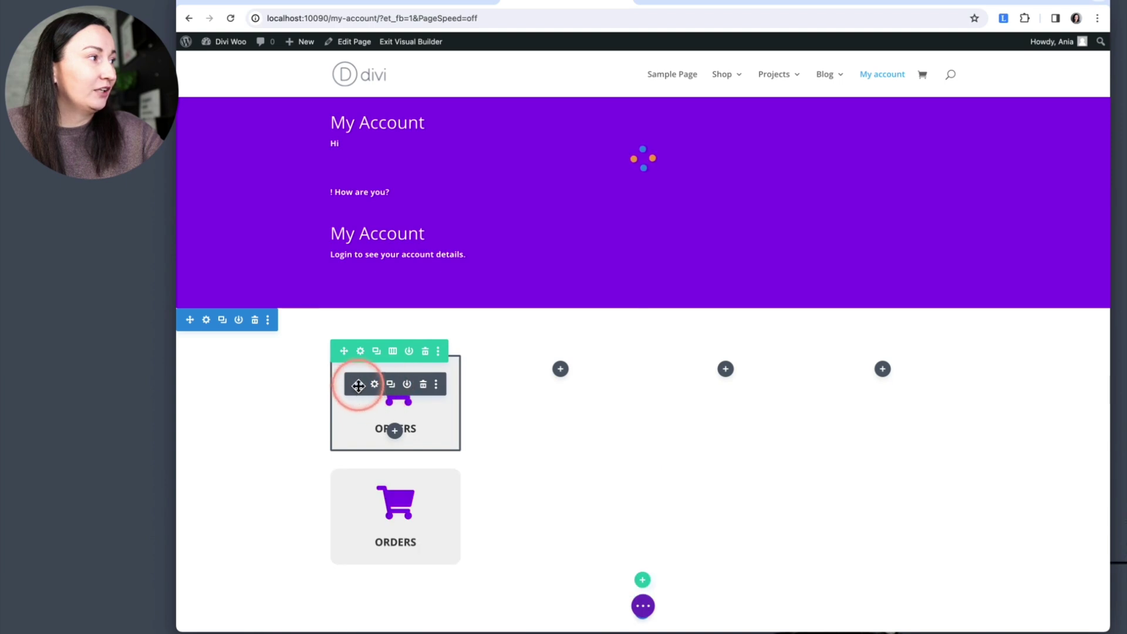
{"action": "left_click_drag", "start_coordinate": [358, 386], "coordinate": [549, 364]}
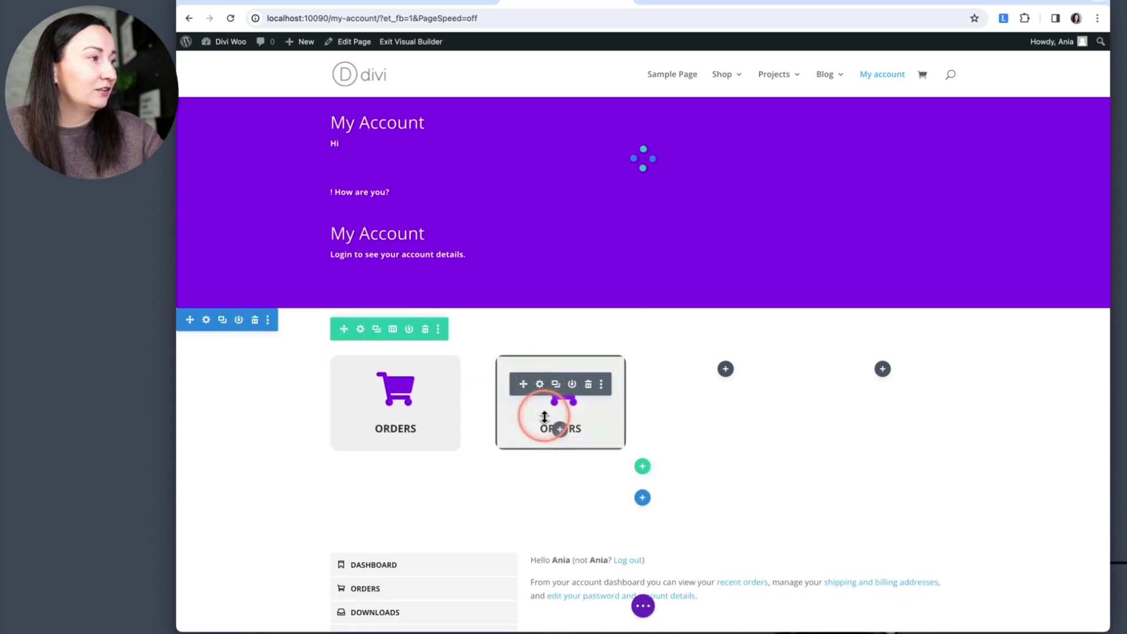
{"action": "left_click", "coordinate": [539, 387]}
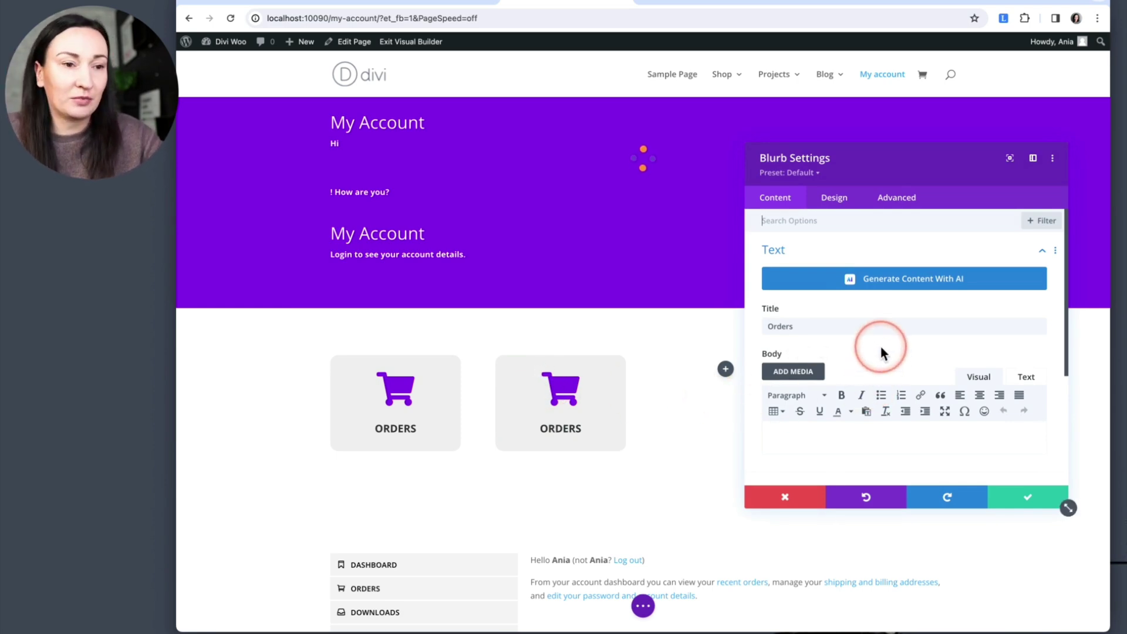
{"action": "double_click", "coordinate": [831, 327]}
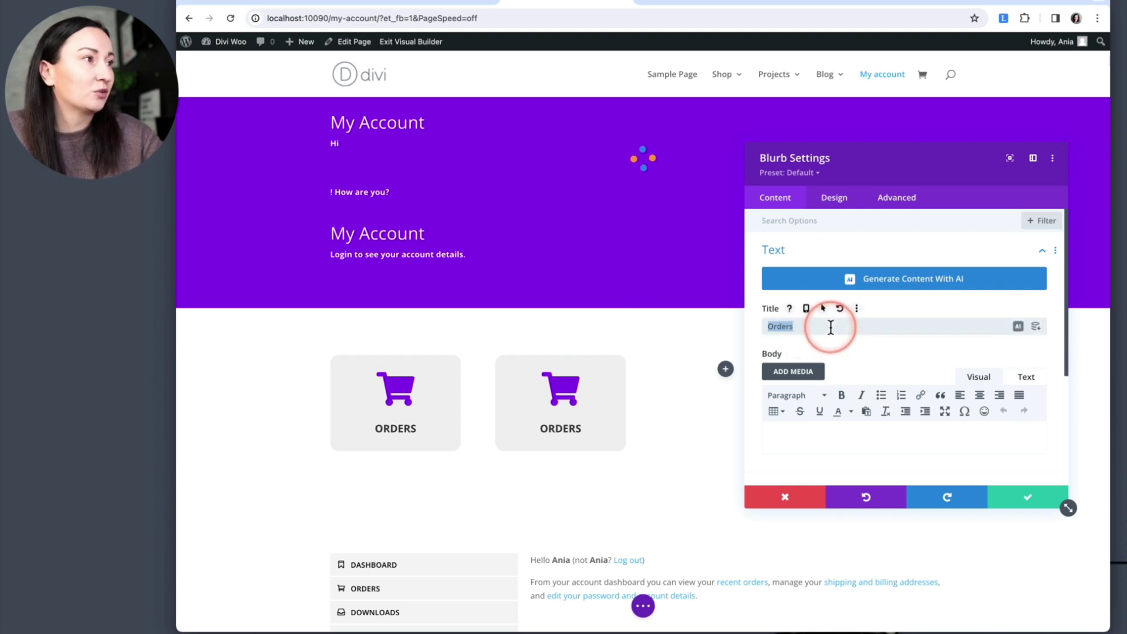
{"action": "type", "text": "Downloads"}
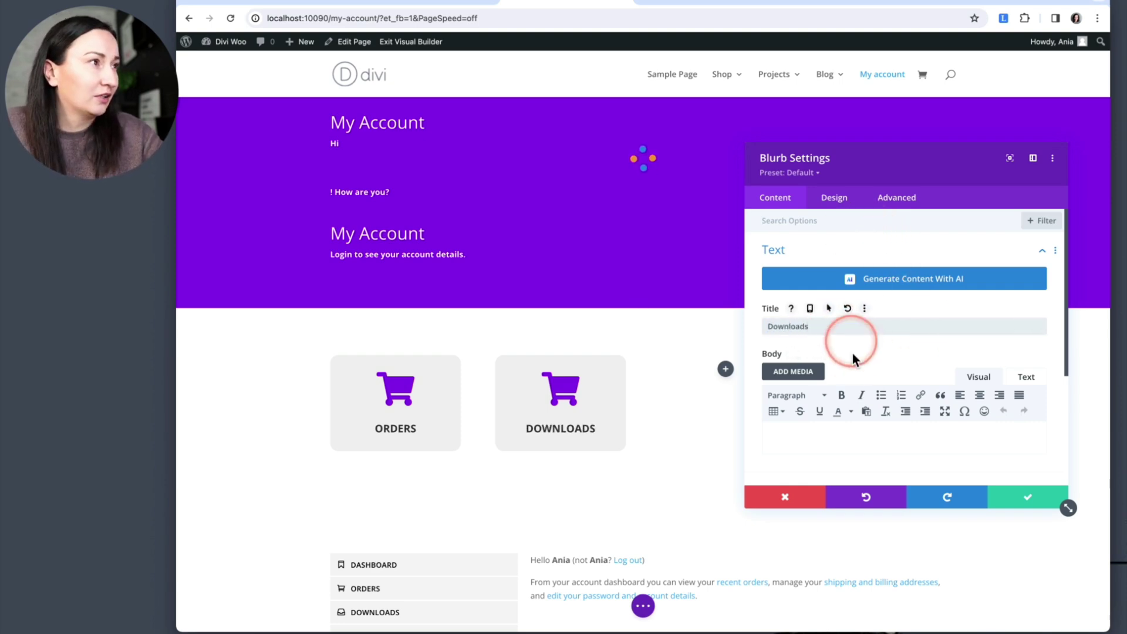
Step: Search the icons for "dow" and give the Downloads blurb the solid download icon with an arrow pointing into a tray
{"action": "scroll", "coordinate": [853, 355], "scroll_direction": "down", "scroll_amount": 3}
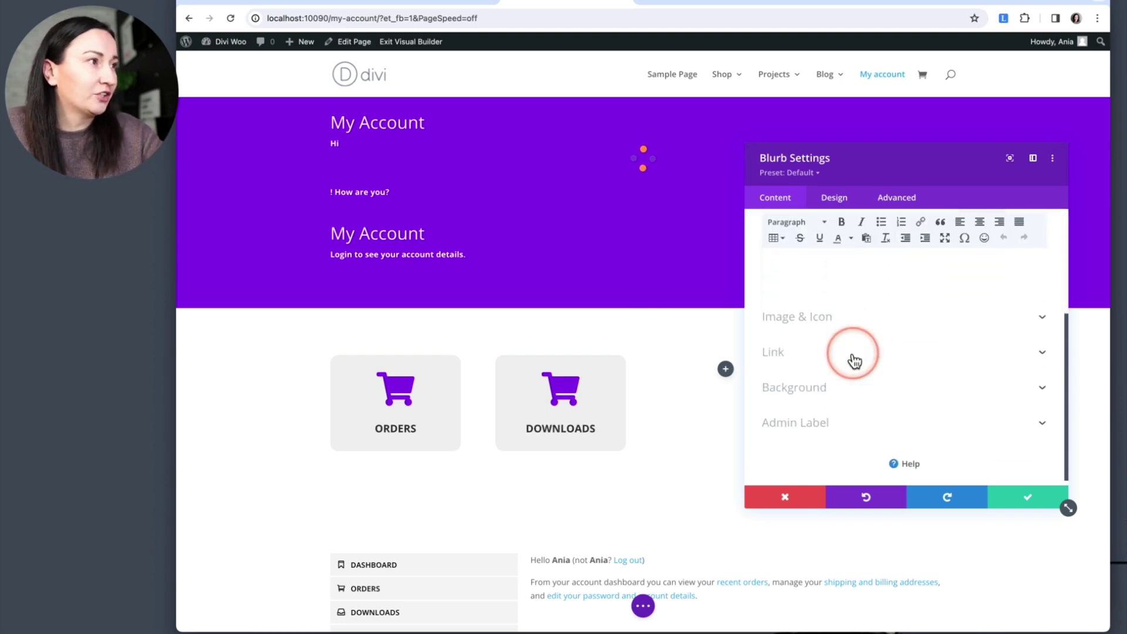
{"action": "left_click", "coordinate": [843, 331]}
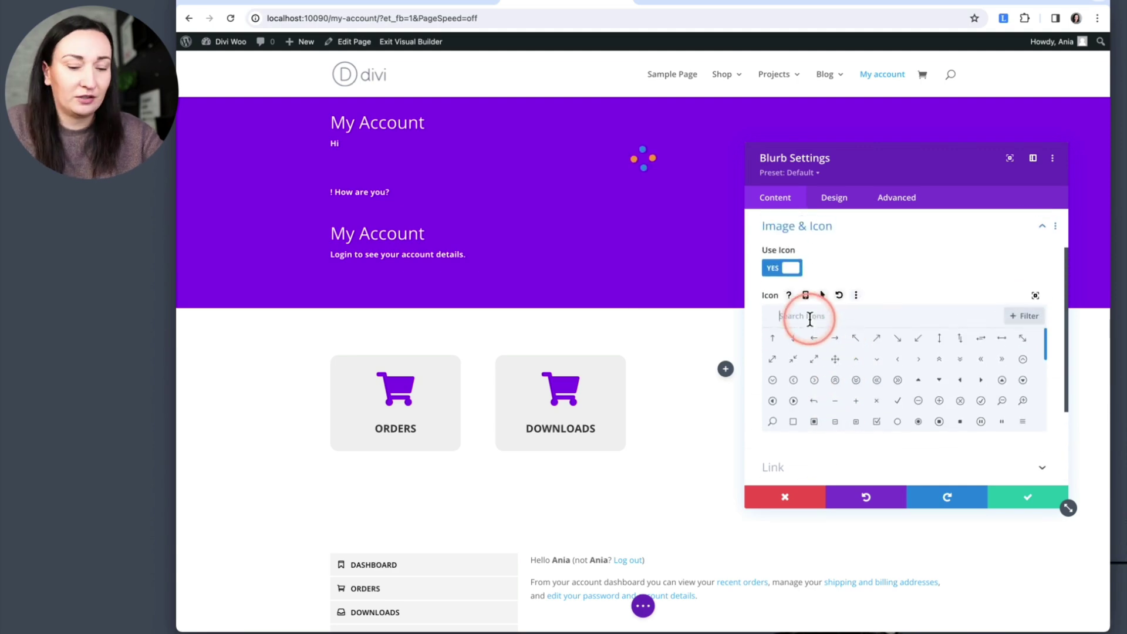
{"action": "type", "text": "down"}
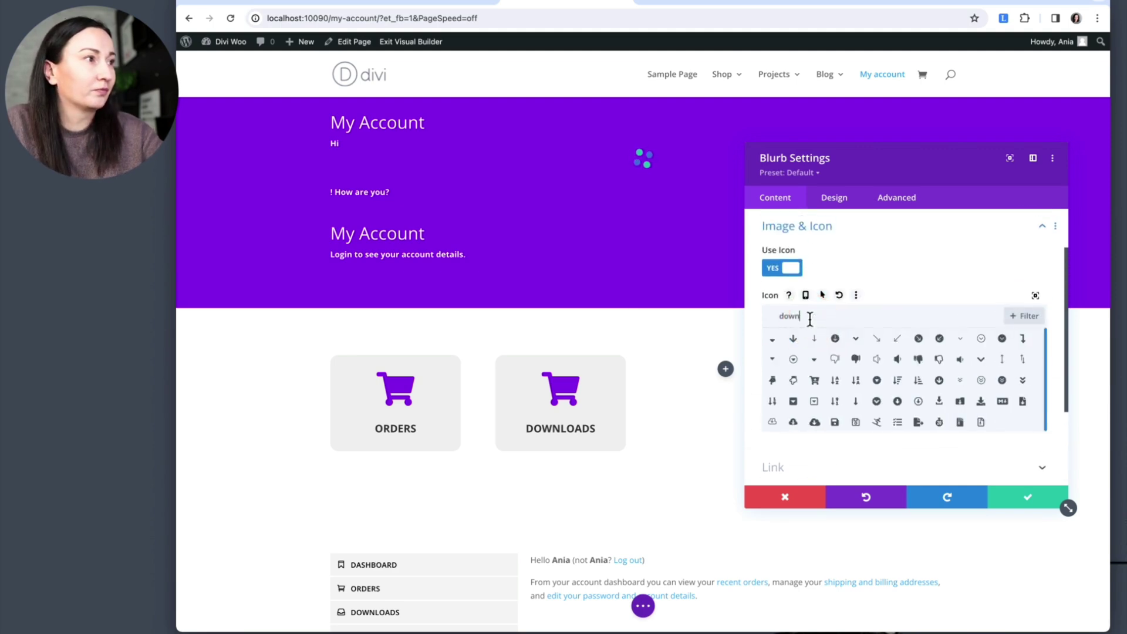
{"action": "key", "text": "BackSpace"}
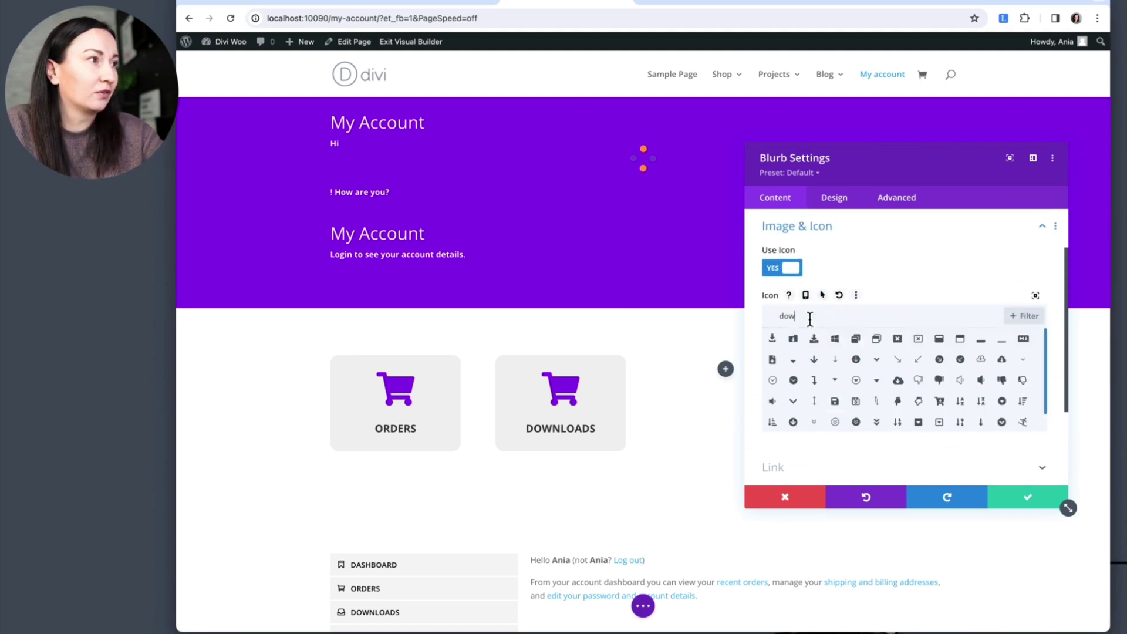
{"action": "left_click", "coordinate": [814, 339]}
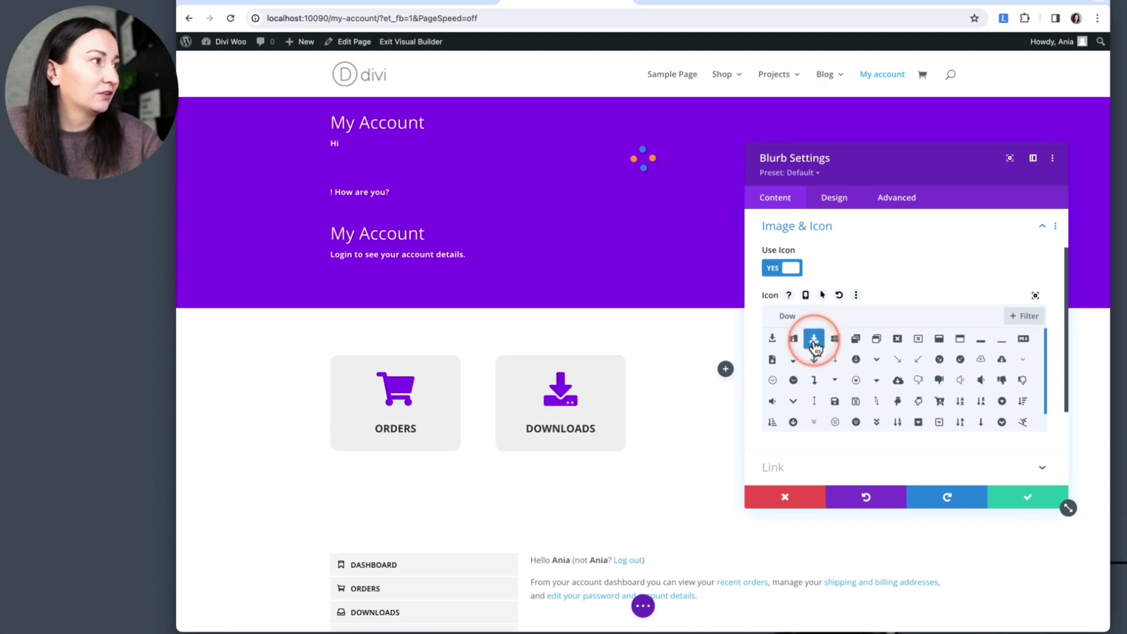
{"action": "left_click", "coordinate": [1019, 497]}
Step: Set the Downloads blurb's module link URL to /my-content/downloads, checking the slug against the WooCommerce account endpoints, and save the blurb
{"action": "left_click", "coordinate": [776, 223]}
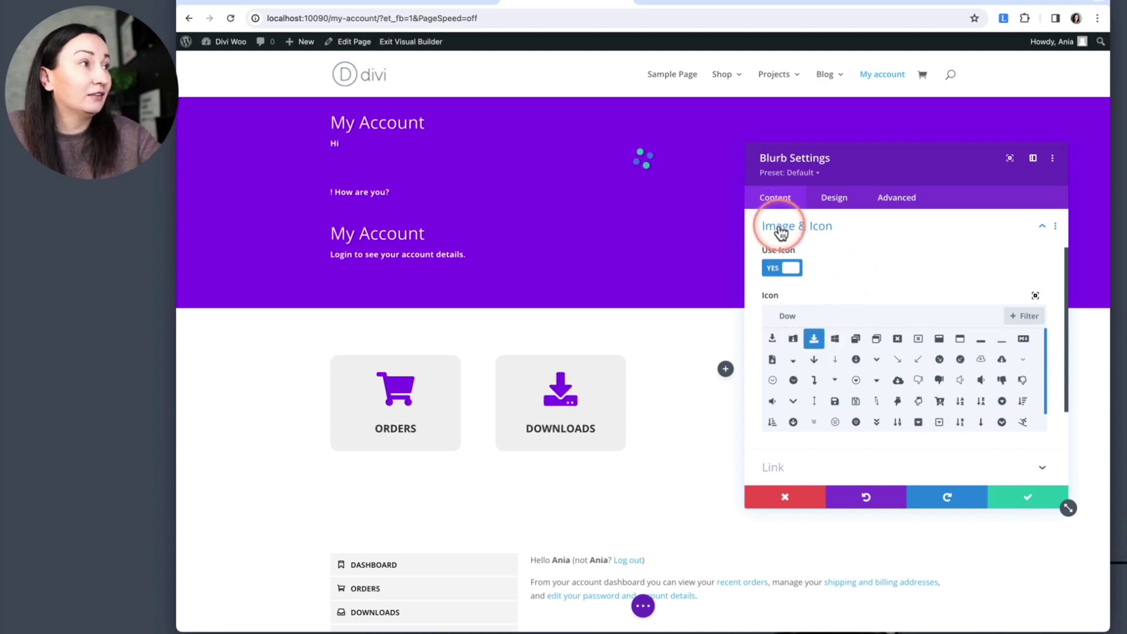
{"action": "left_click", "coordinate": [782, 320]}
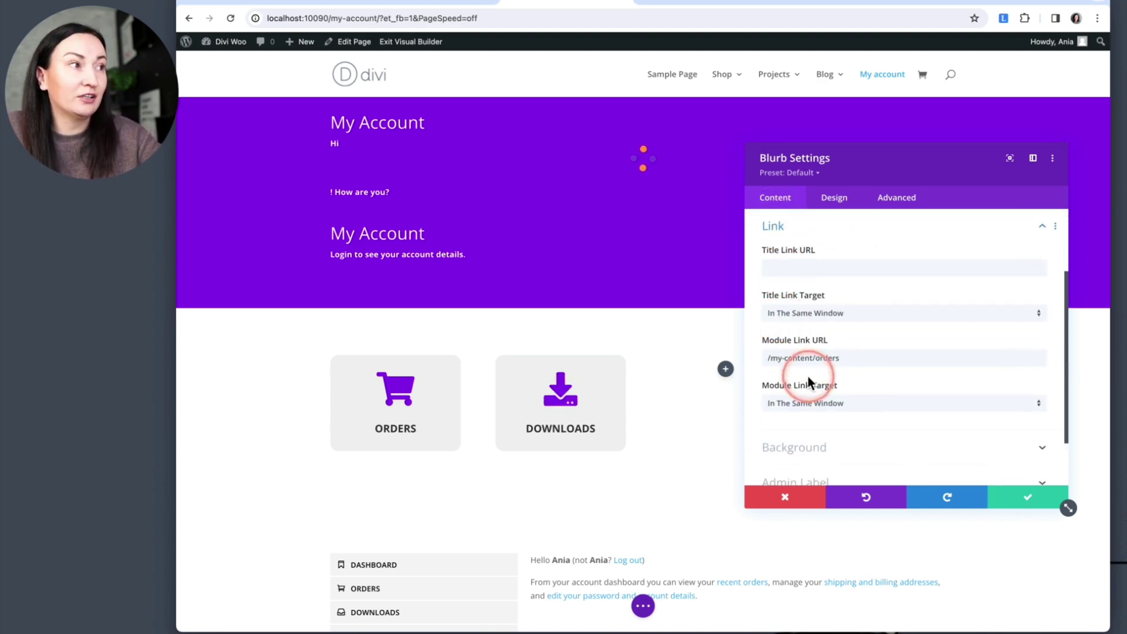
{"action": "left_click", "coordinate": [775, 364]}
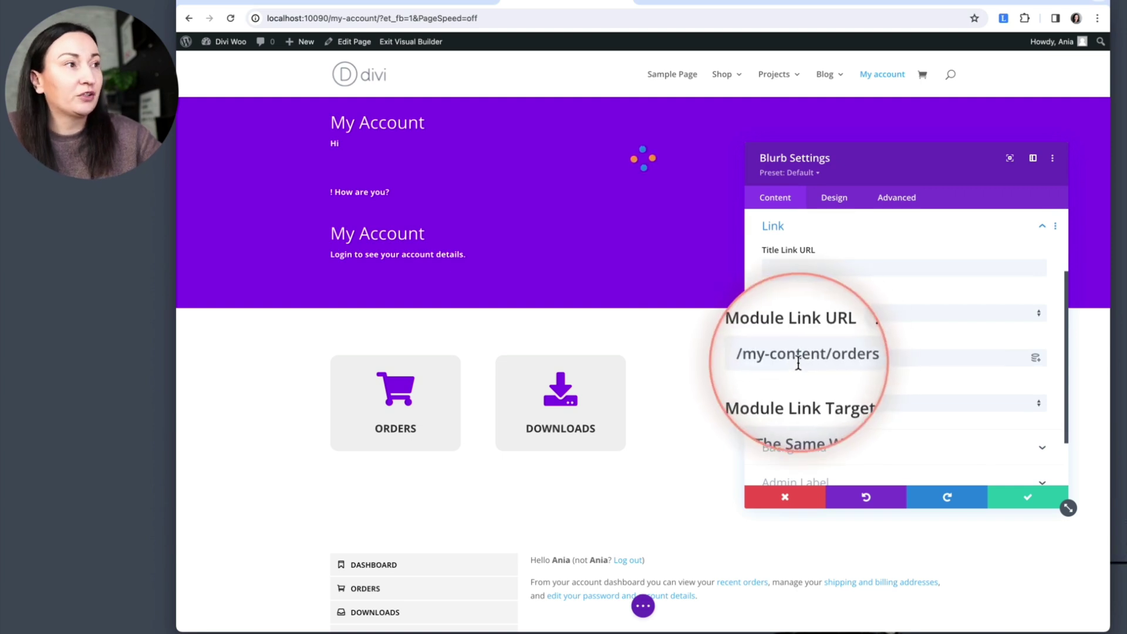
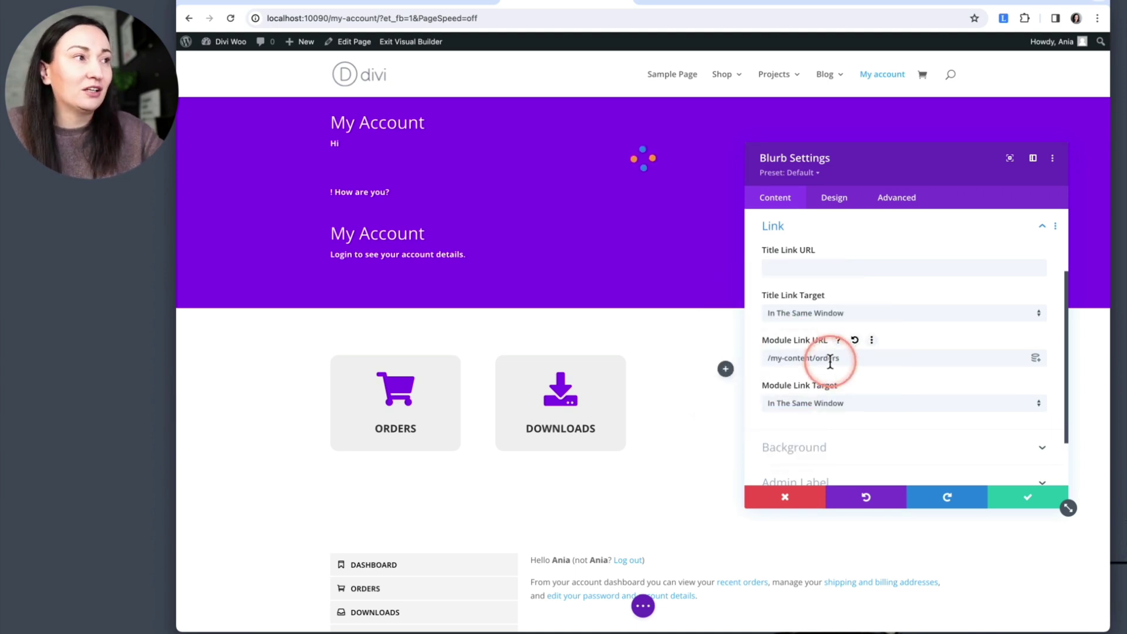
{"action": "left_click_drag", "start_coordinate": [817, 358], "coordinate": [879, 369]}
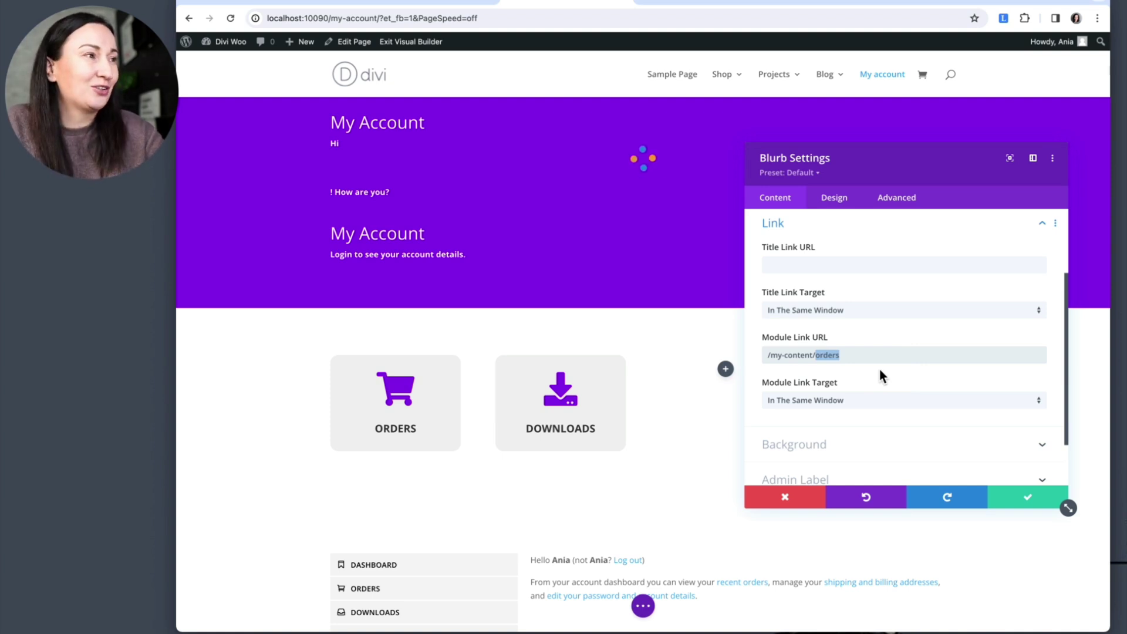
{"action": "type", "text": "downloa"}
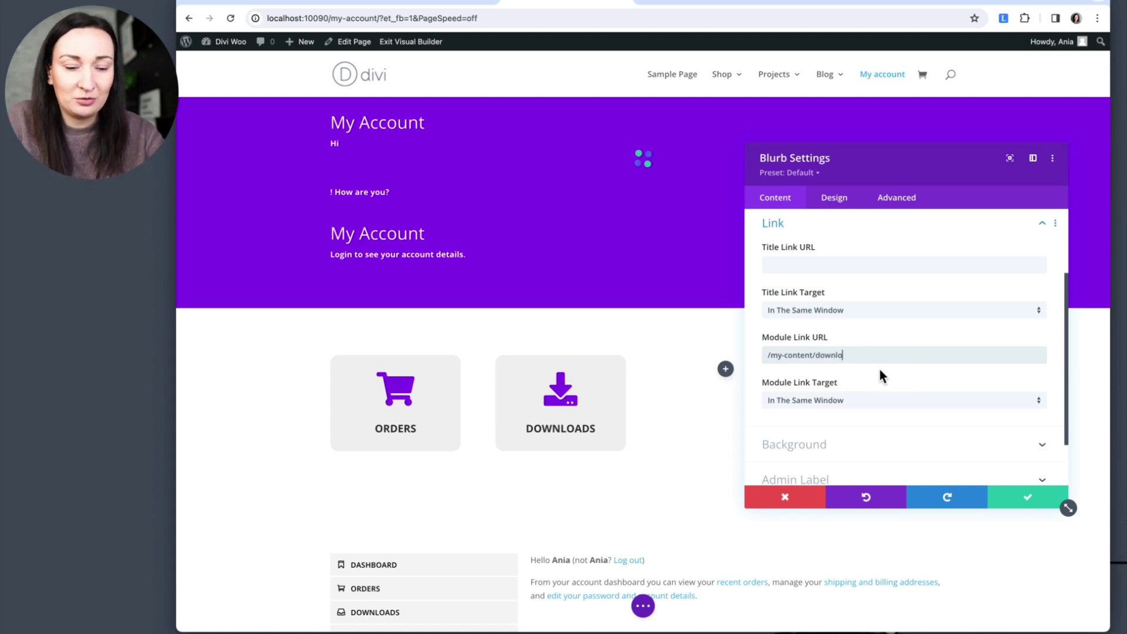
{"action": "left_click", "coordinate": [308, 5]}
{"action": "left_click", "coordinate": [425, 371]}
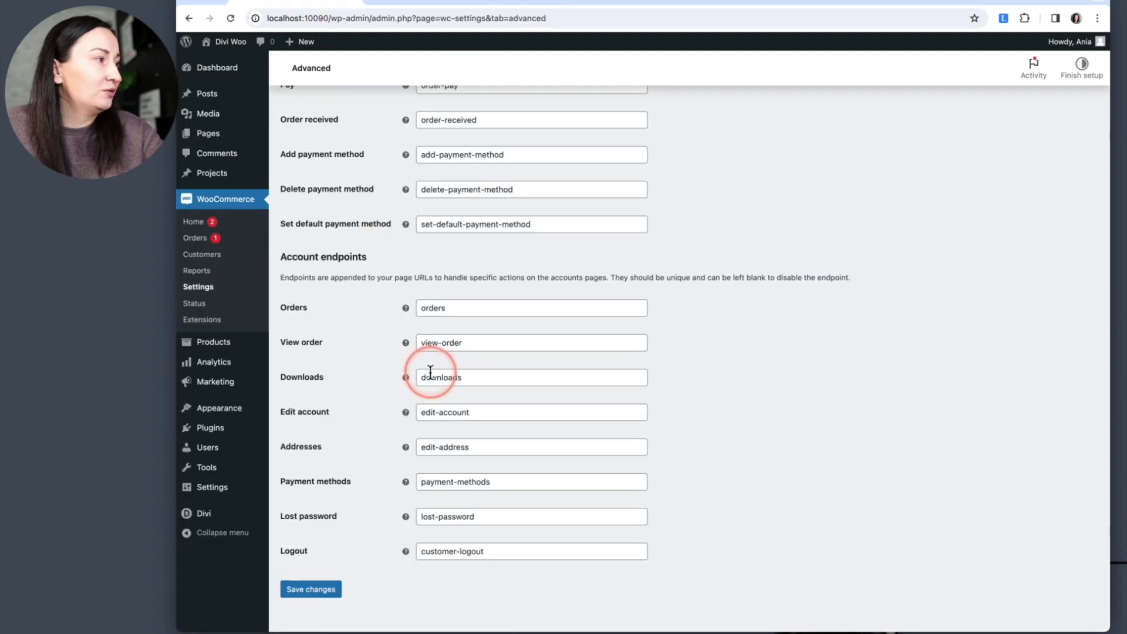
{"action": "left_click", "coordinate": [548, 8]}
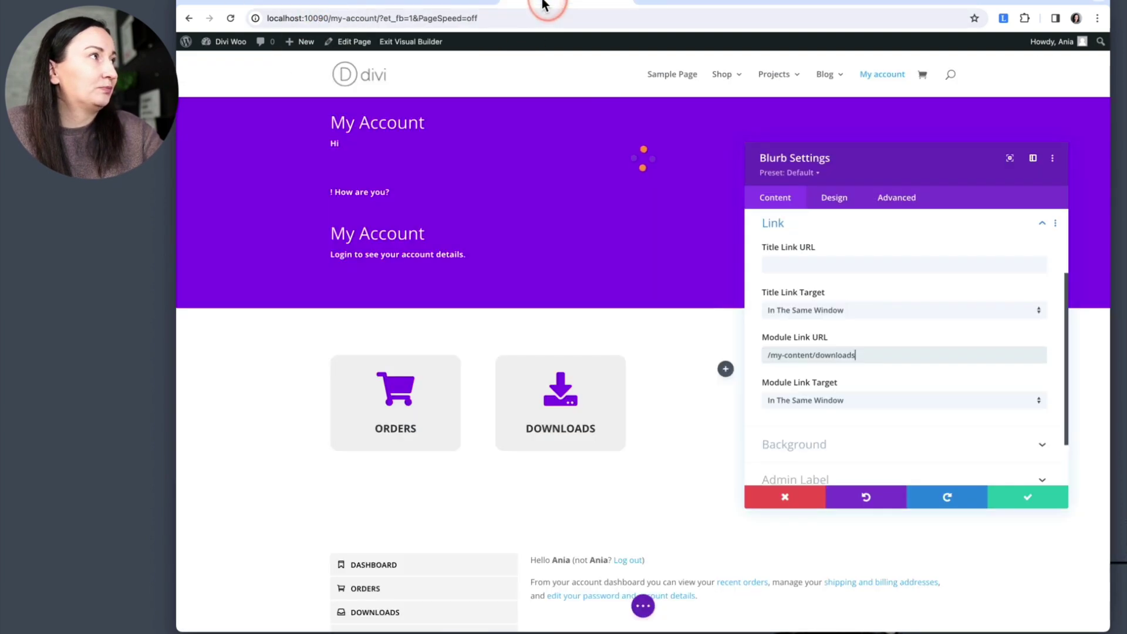
{"action": "left_click", "coordinate": [1021, 499]}
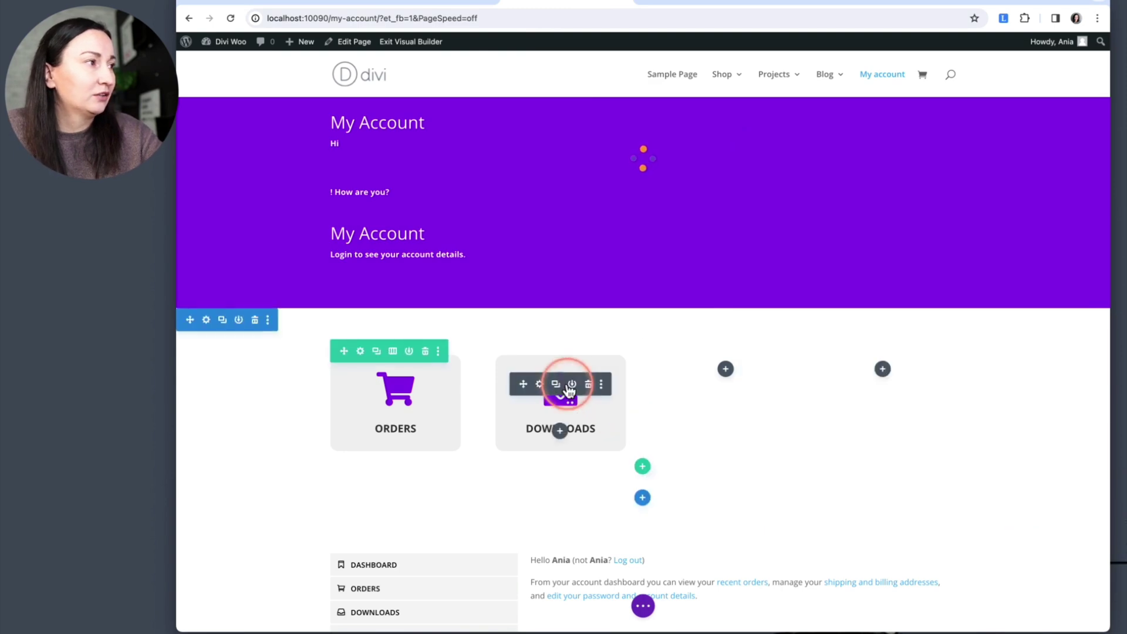
Step: Duplicate the Downloads blurb into the third column and change the copy's title to Account Details
{"action": "left_click", "coordinate": [556, 384]}
{"action": "left_click_drag", "start_coordinate": [522, 383], "coordinate": [713, 379]}
{"action": "left_click", "coordinate": [702, 382]}
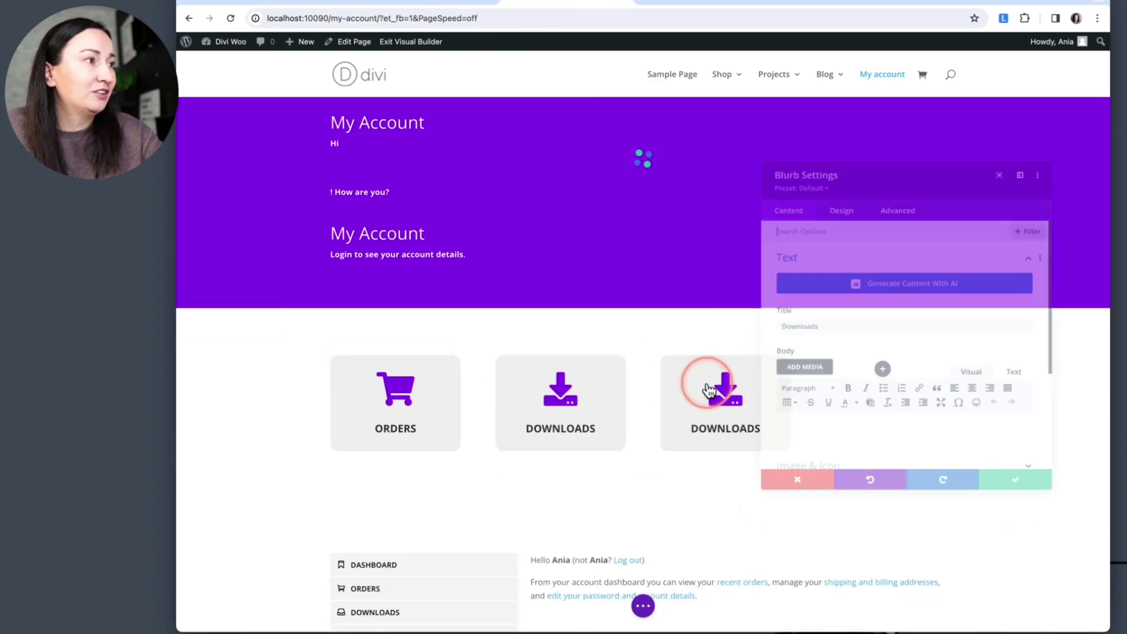
{"action": "double_click", "coordinate": [793, 326]}
{"action": "type", "text": "Ac"}
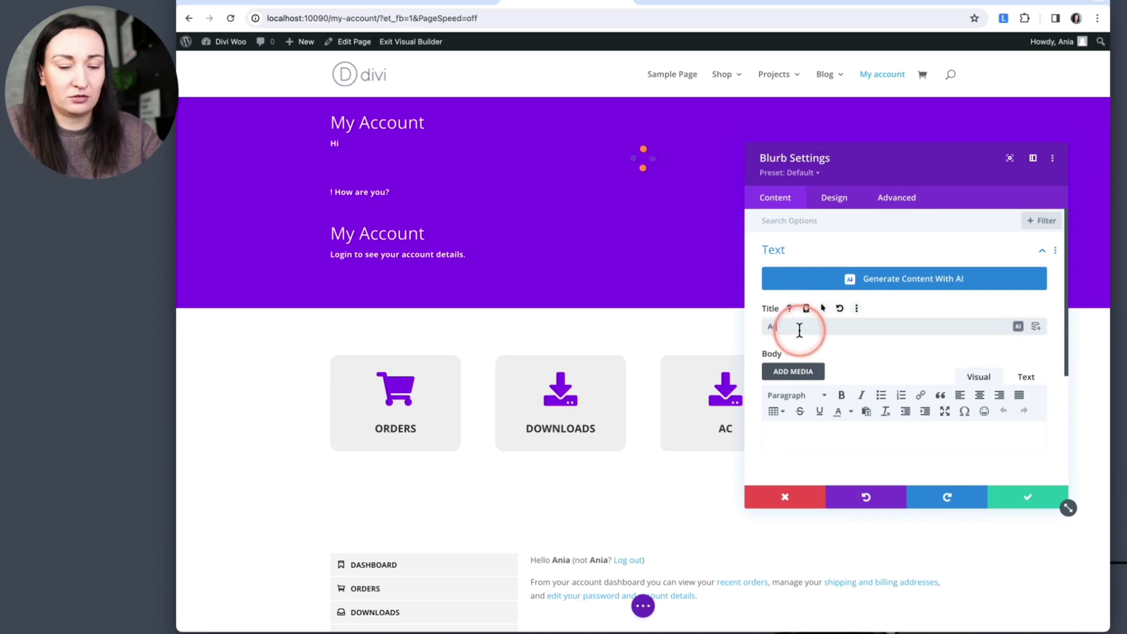
{"action": "type", "text": "count Details"}
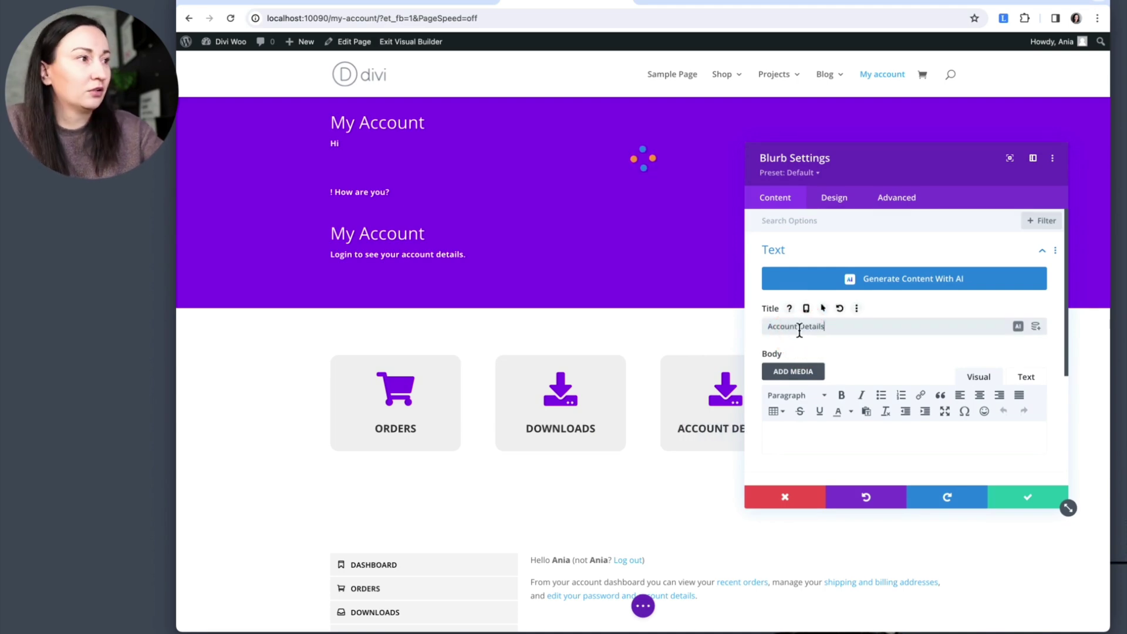
Step: Search the icons for "perso" and give the Account Details blurb the solid person icon with a gear
{"action": "scroll", "coordinate": [832, 354], "scroll_direction": "down", "scroll_amount": 3}
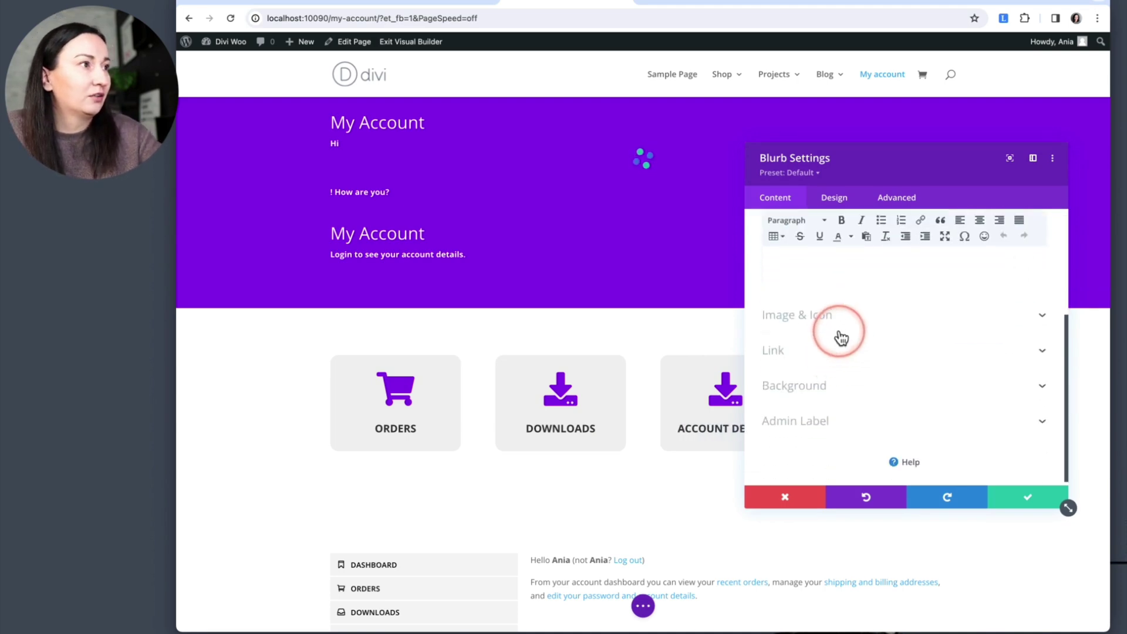
{"action": "left_click", "coordinate": [841, 332]}
{"action": "left_click", "coordinate": [801, 316]}
{"action": "type", "text": "perso"}
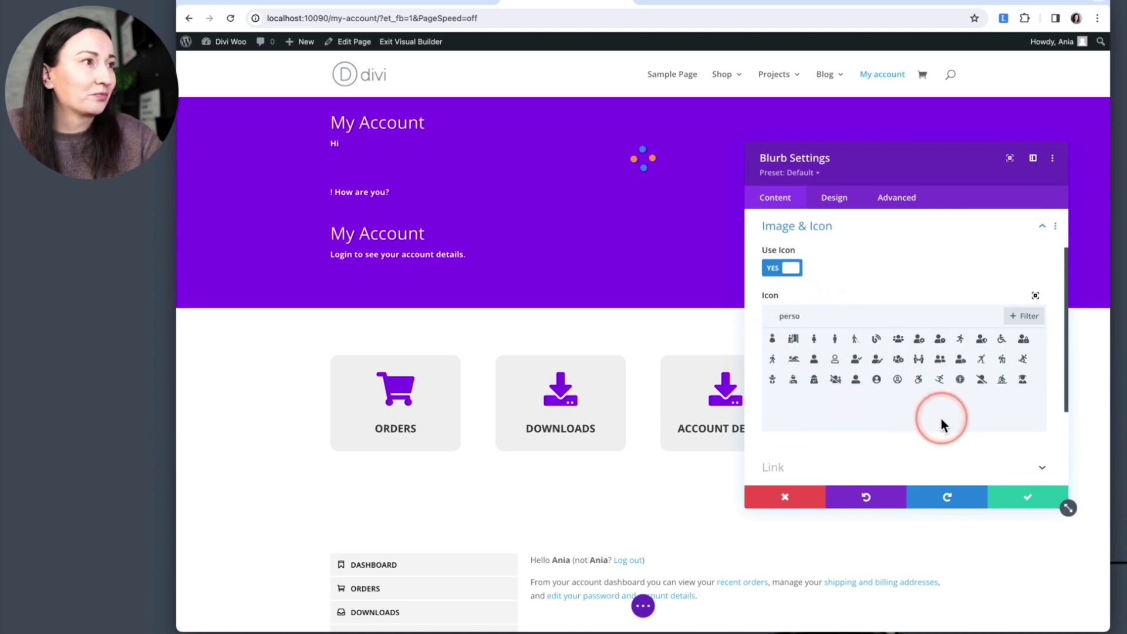
{"action": "left_click", "coordinate": [876, 360]}
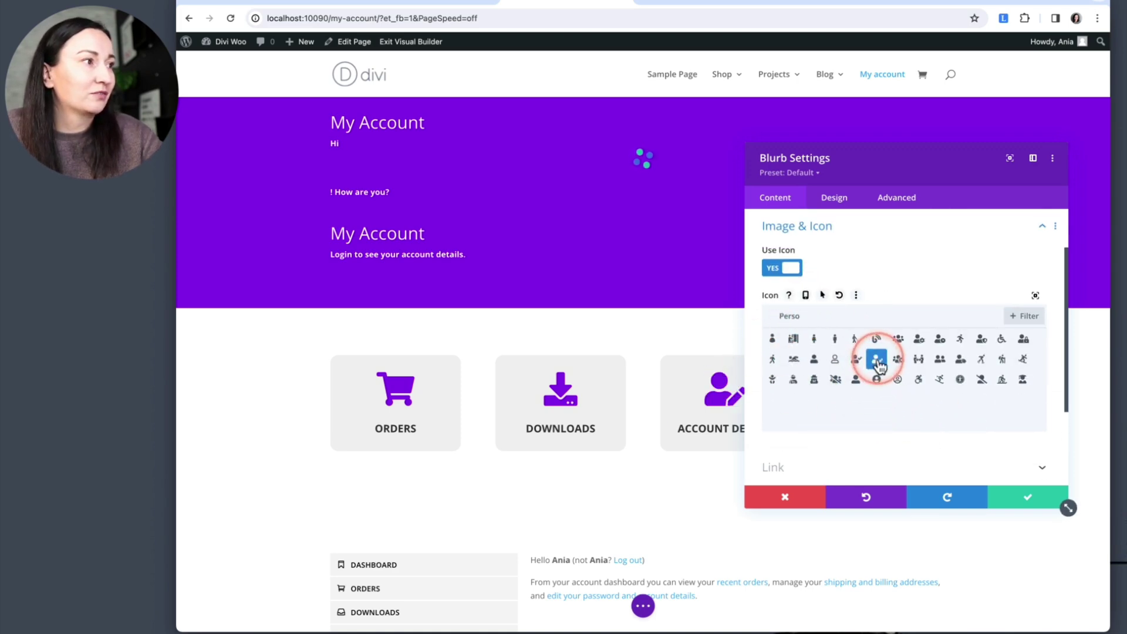
{"action": "left_click", "coordinate": [919, 340]}
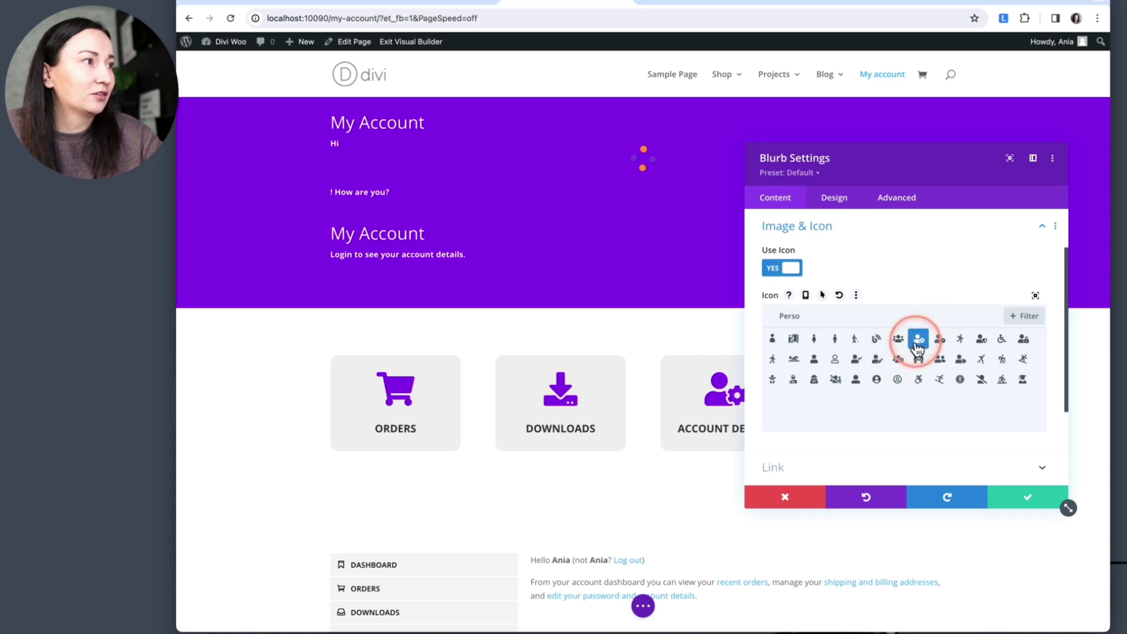
Step: Set the Account Details blurb's module link URL to /my-content/edit-account, copying the slug from the WooCommerce account endpoints, and save the blurb
{"action": "left_click_drag", "start_coordinate": [896, 151], "coordinate": [933, 128]}
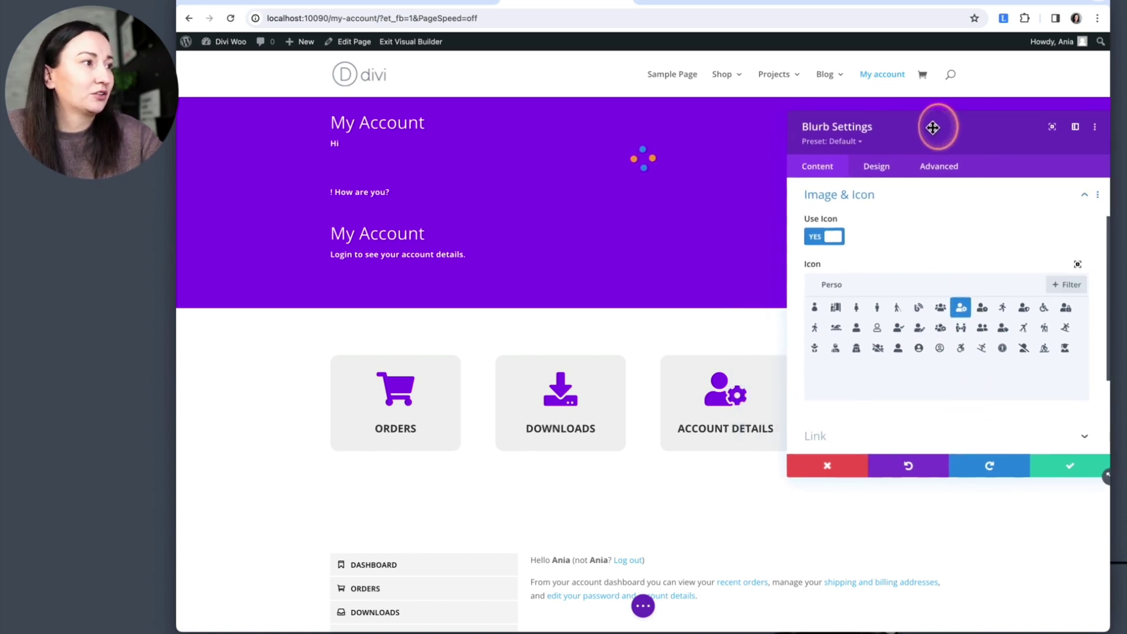
{"action": "left_click", "coordinate": [288, 2]}
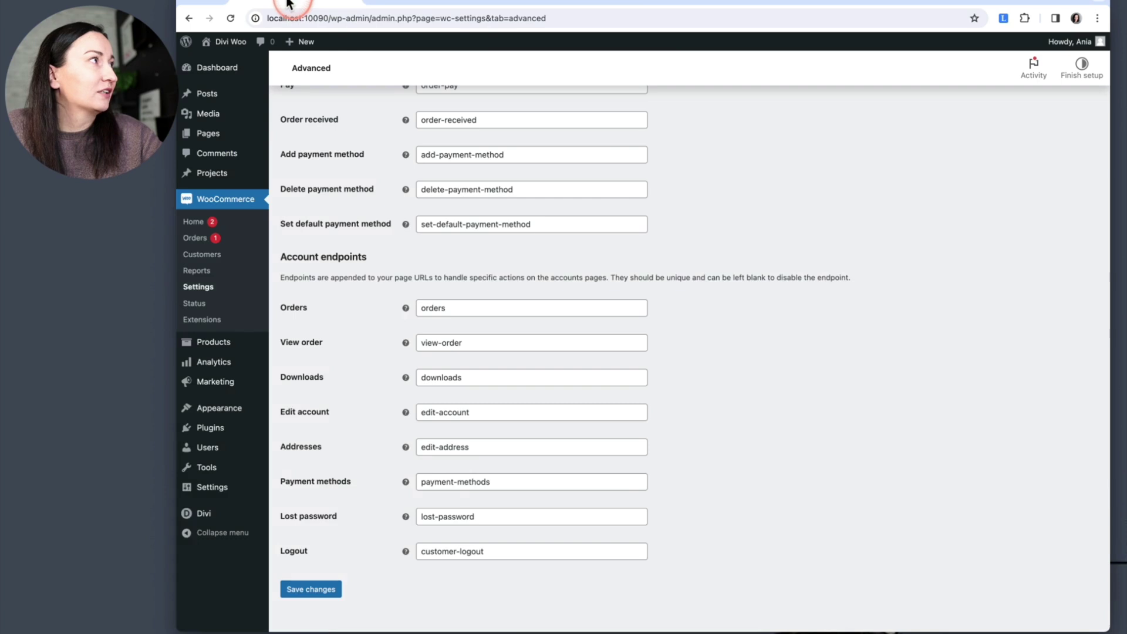
{"action": "left_click_drag", "start_coordinate": [473, 412], "coordinate": [355, 420]}
{"action": "key", "text": "ctrl+c"}
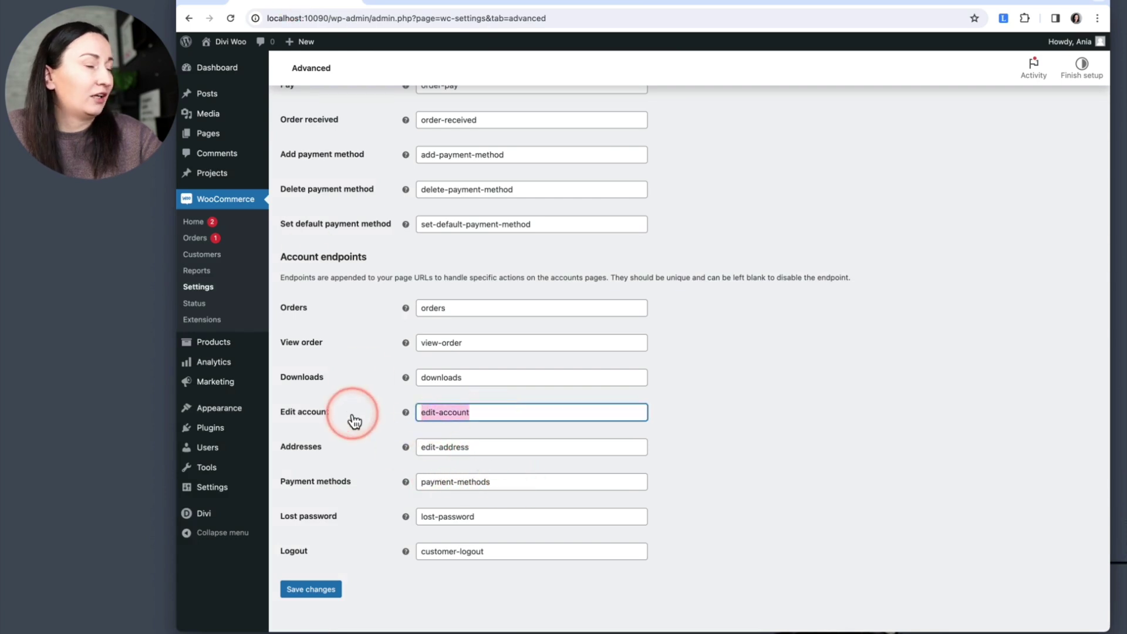
{"action": "left_click", "coordinate": [549, 3]}
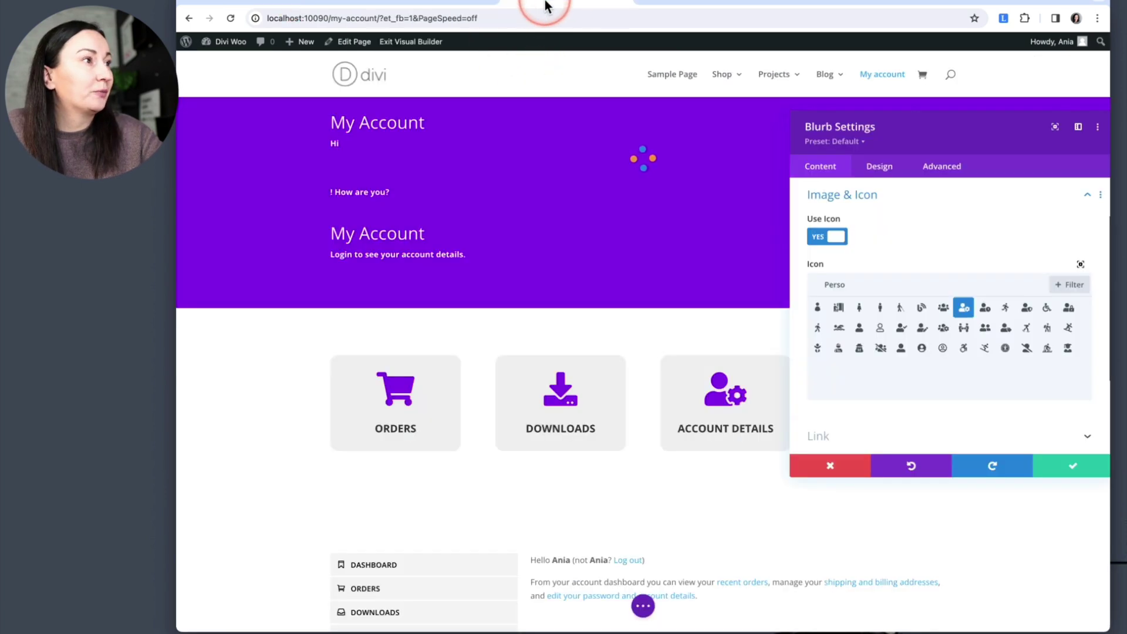
{"action": "left_click", "coordinate": [804, 163]}
{"action": "left_click", "coordinate": [856, 198]}
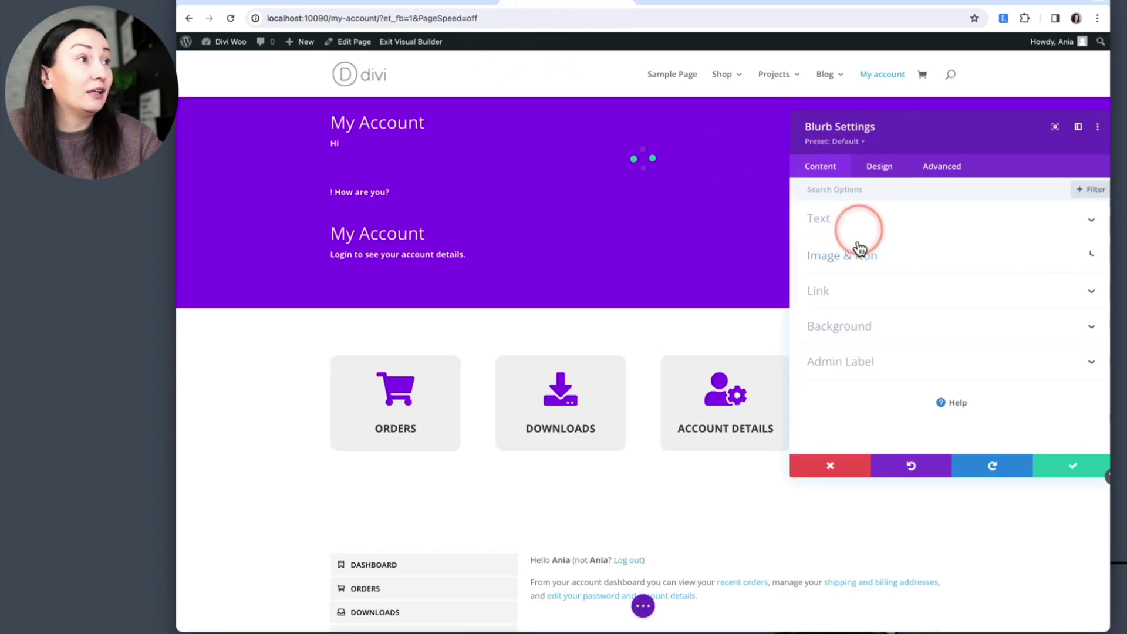
{"action": "left_click", "coordinate": [832, 296]}
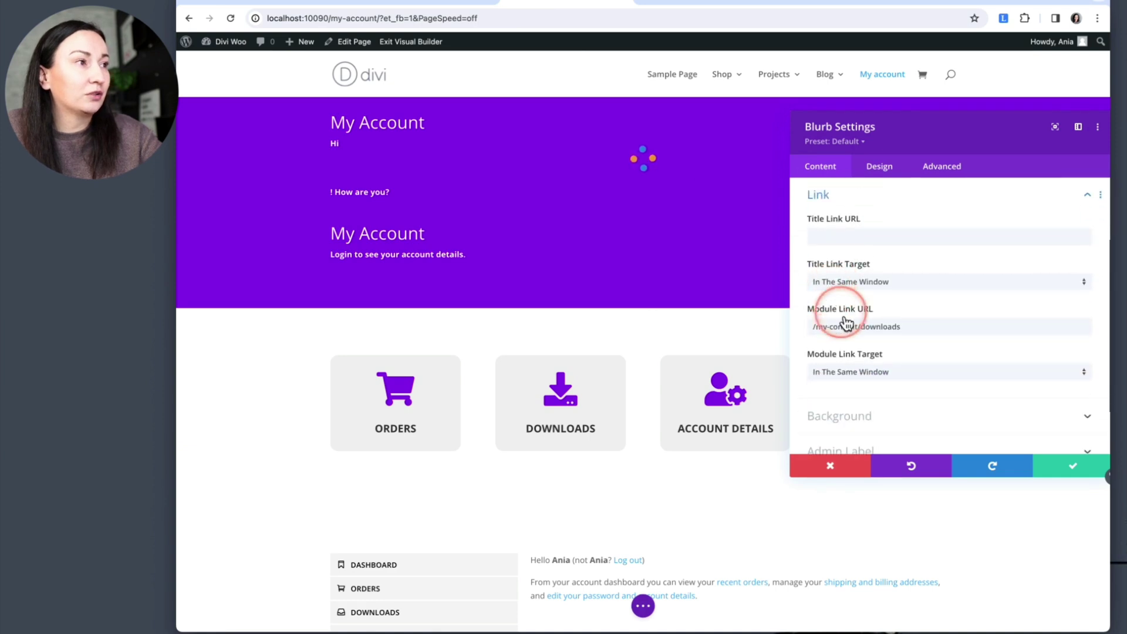
{"action": "double_click", "coordinate": [873, 327]}
{"action": "key", "text": "ctrl+v"}
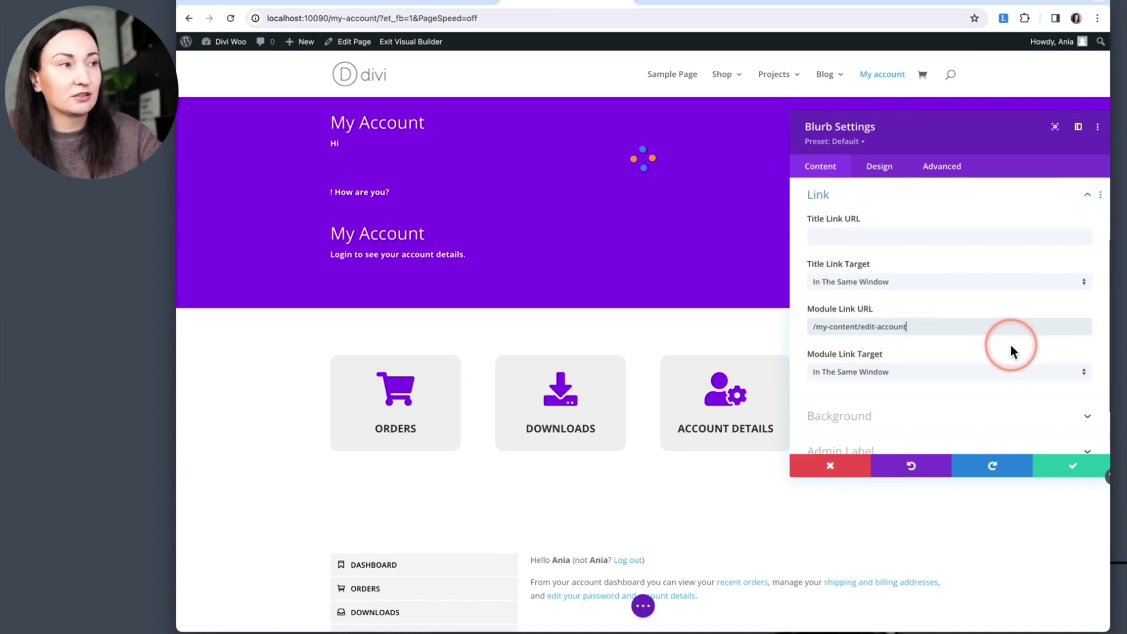
{"action": "left_click", "coordinate": [1072, 466]}
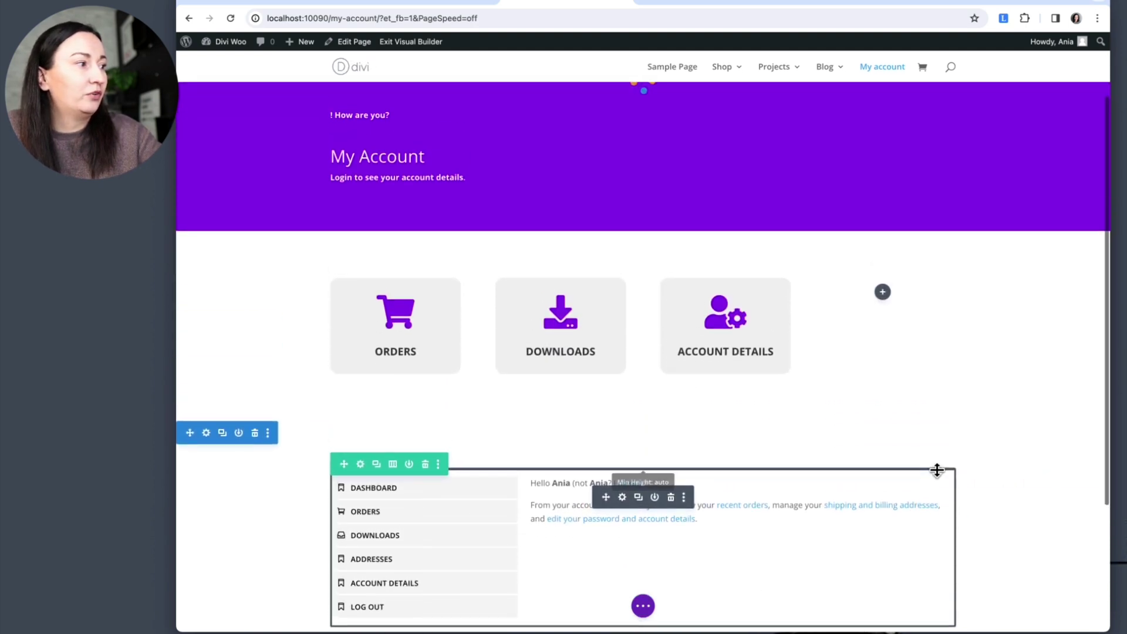
Step: Duplicate the Account Details blurb into the empty fourth column and change the copy's title to Log Out
{"action": "left_click", "coordinate": [721, 306]}
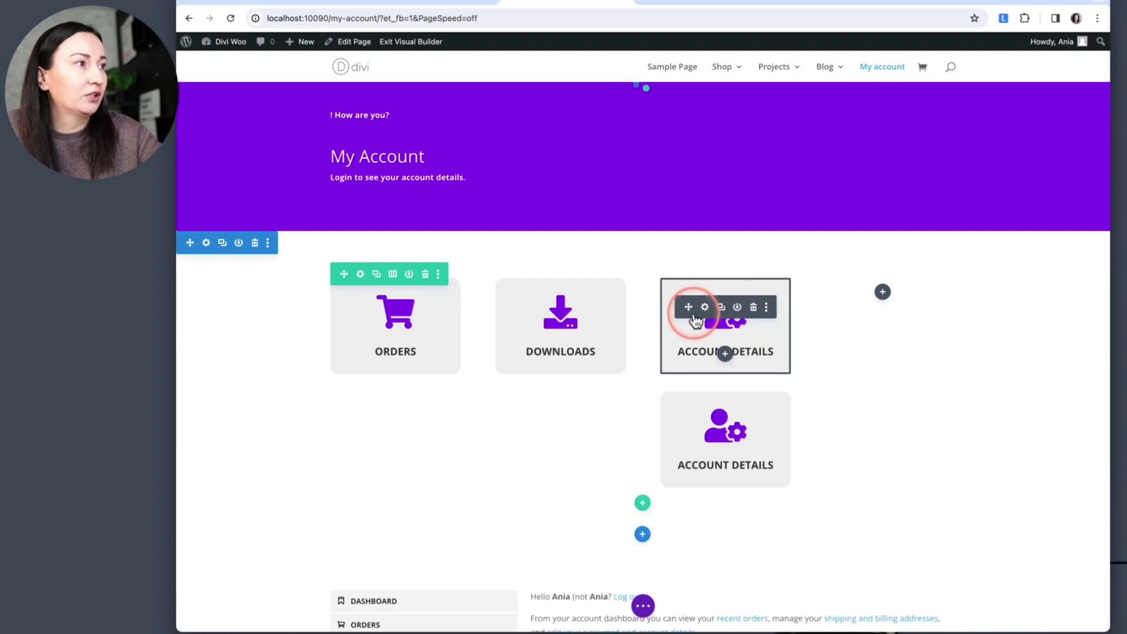
{"action": "left_click_drag", "start_coordinate": [701, 311], "coordinate": [885, 293]}
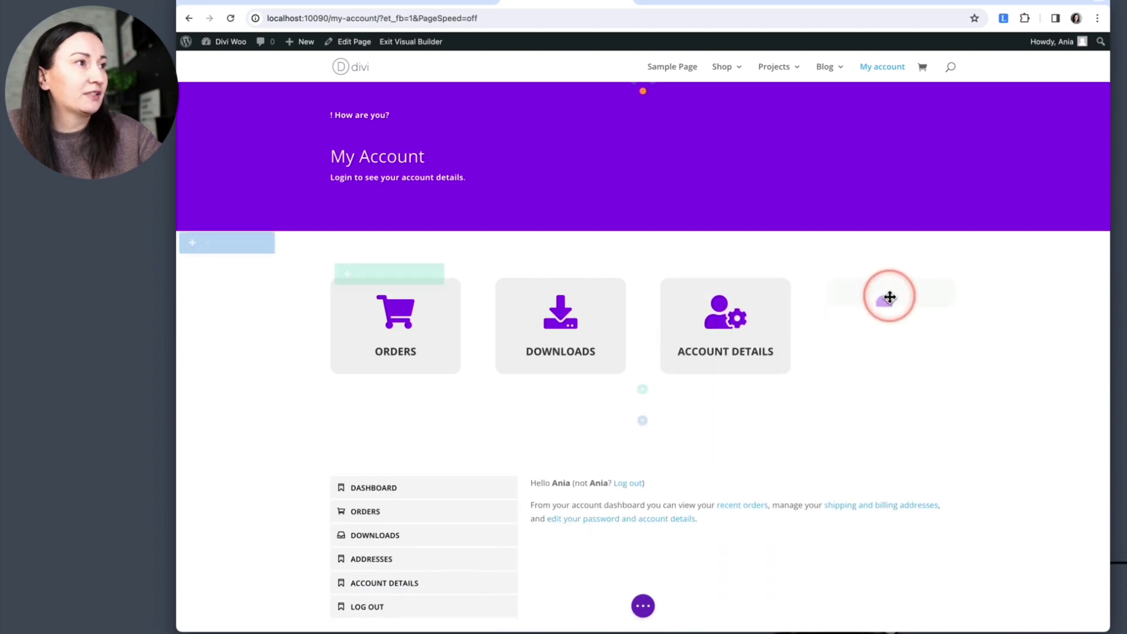
{"action": "left_click", "coordinate": [870, 308]}
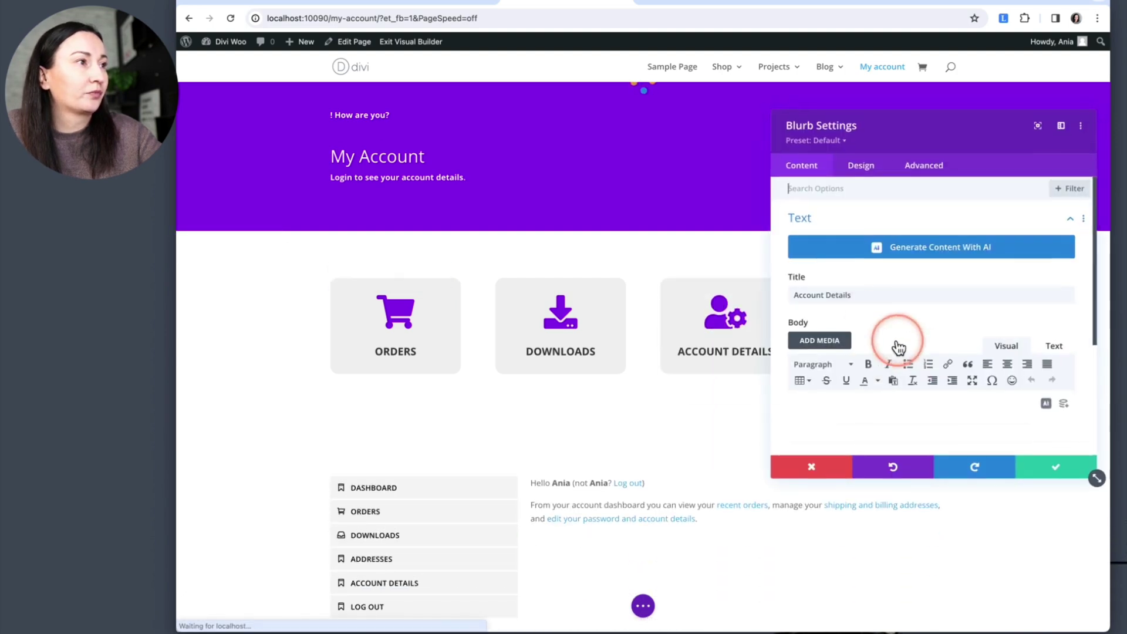
{"action": "triple_click", "coordinate": [840, 300]}
{"action": "type", "text": "Log Out"}
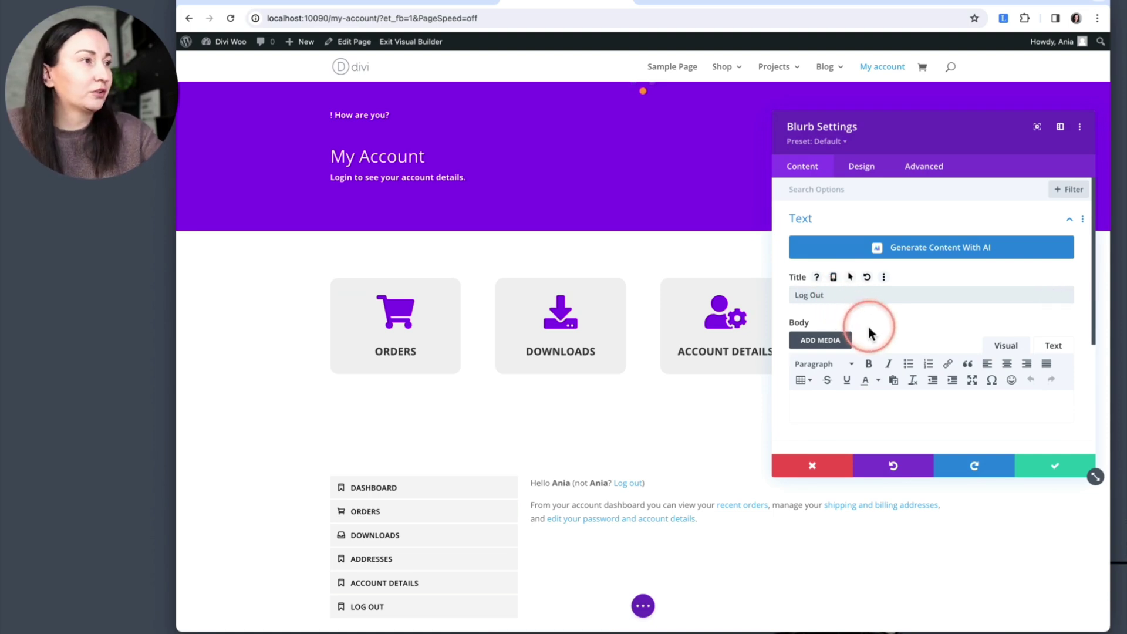
Step: Search the icons for "exit" and give the Log Out blurb the icon of an arrow pointing out of a bracket
{"action": "scroll", "coordinate": [868, 326], "scroll_direction": "down", "scroll_amount": 5}
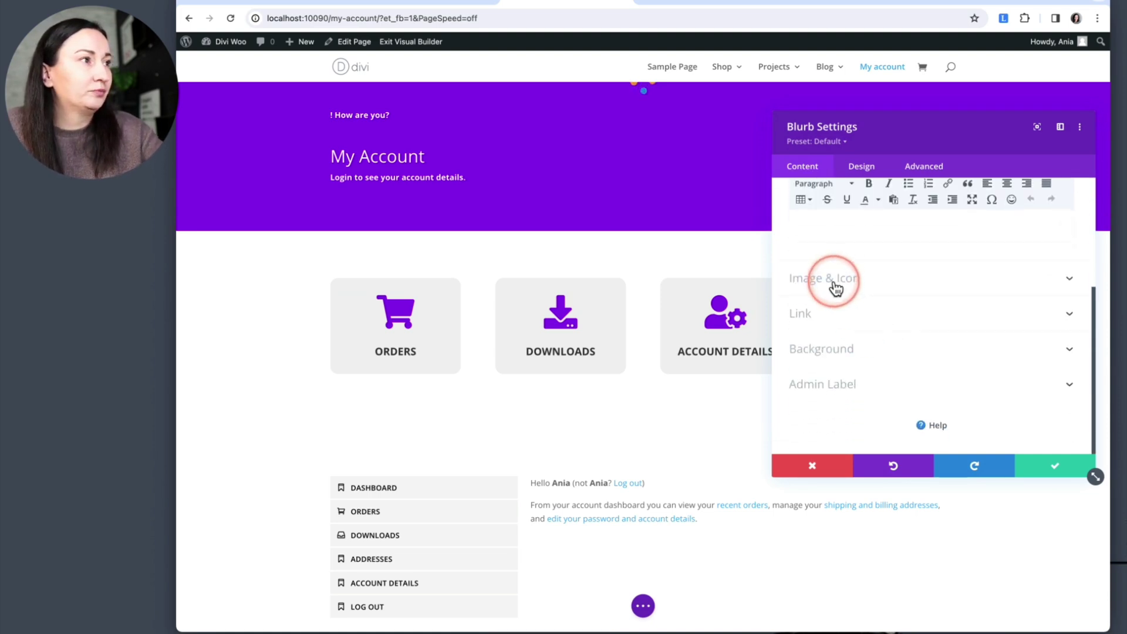
{"action": "left_click", "coordinate": [836, 288]}
{"action": "left_click", "coordinate": [823, 284]}
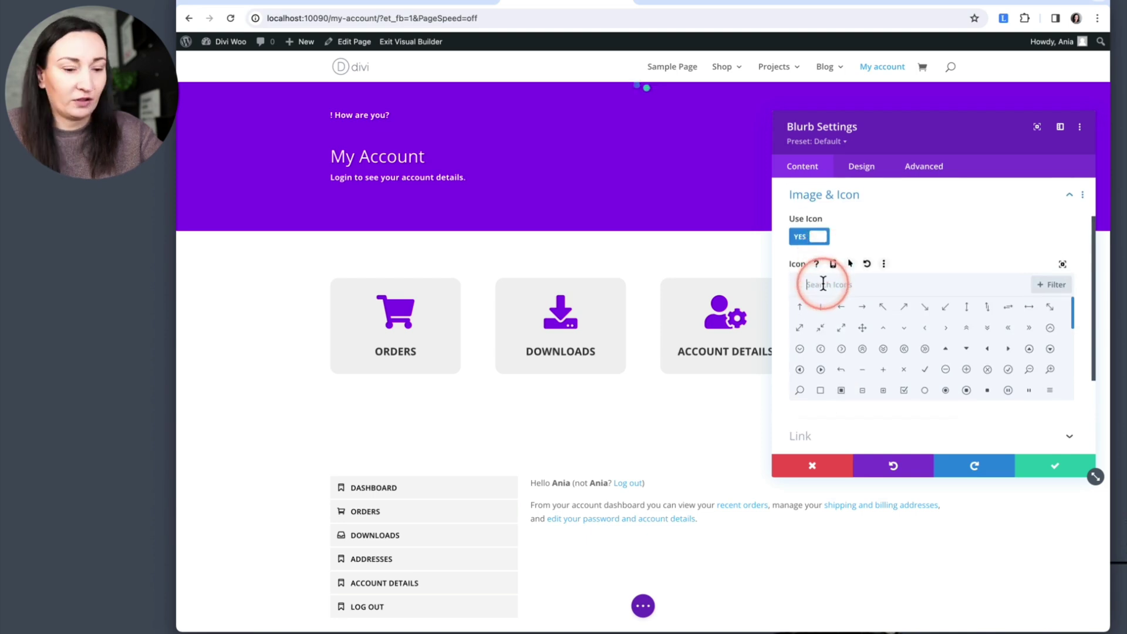
{"action": "type", "text": "exit"}
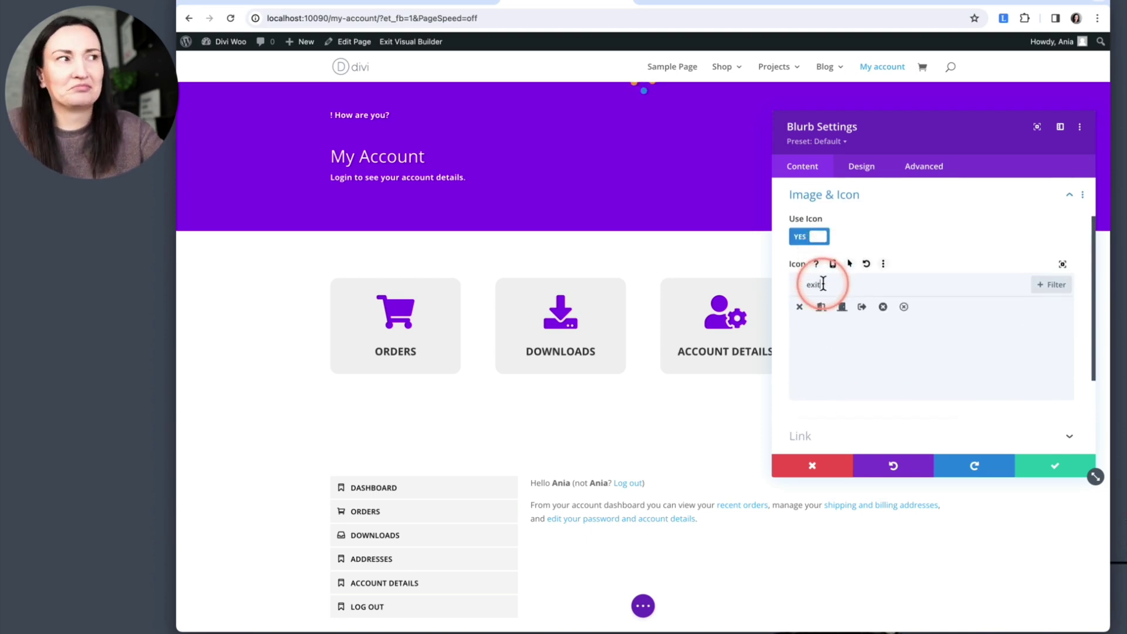
{"action": "left_click", "coordinate": [862, 307]}
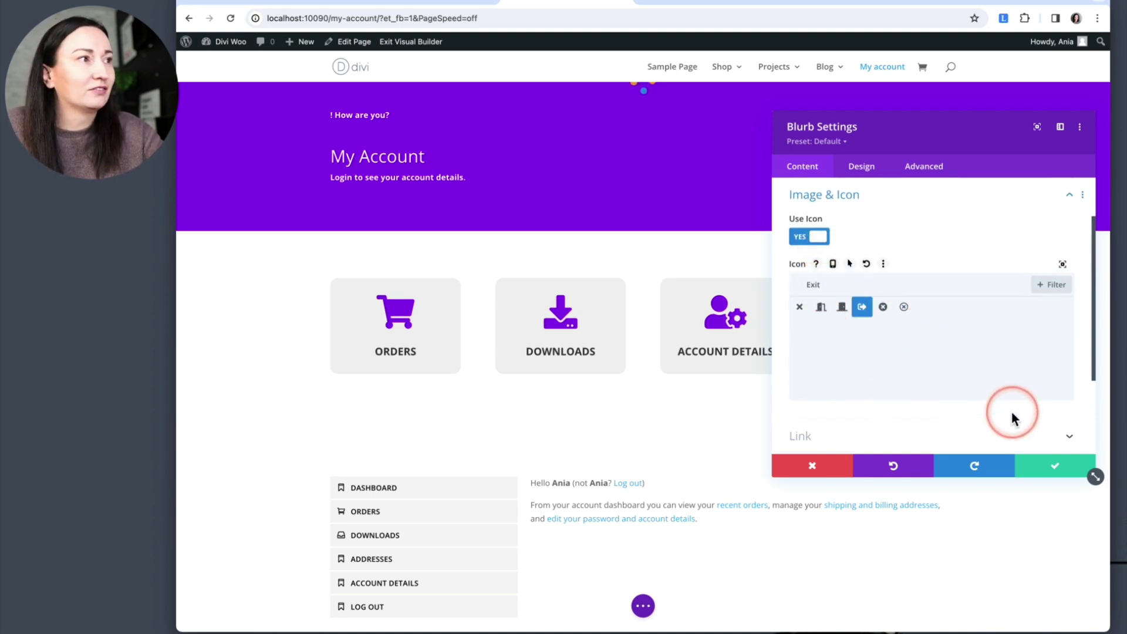
{"action": "left_click_drag", "start_coordinate": [925, 138], "coordinate": [515, 139]}
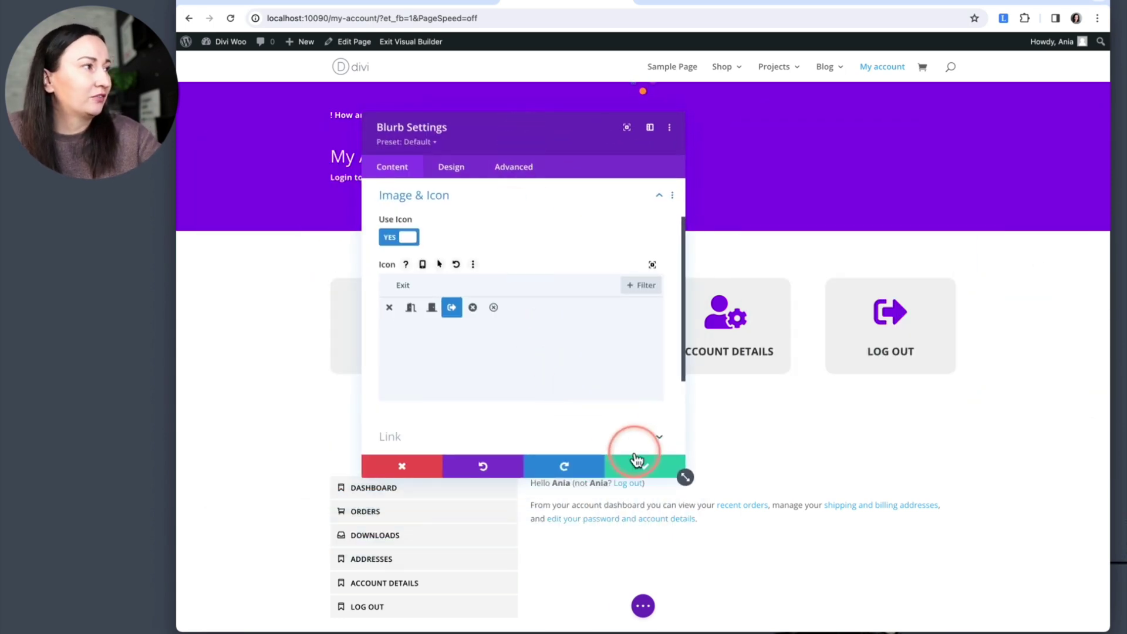
Step: Set the Log Out blurb's module link URL to /my-content/customer-logout, using the WooCommerce logout endpoint slug, and save the blurb and the page
{"action": "left_click", "coordinate": [276, 3]}
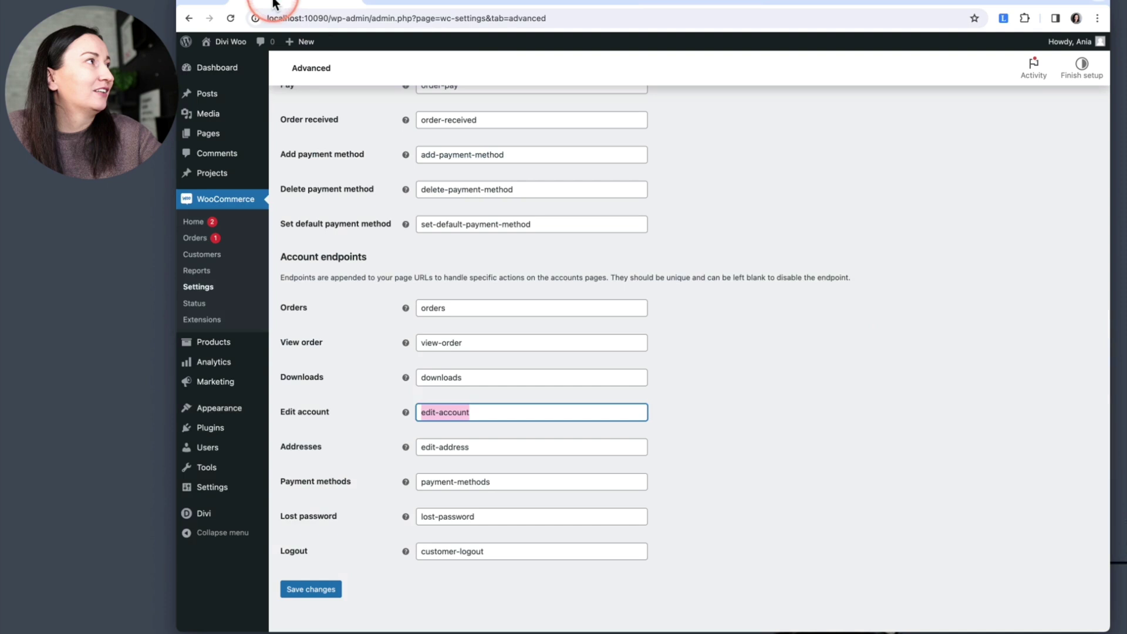
{"action": "triple_click", "coordinate": [493, 555]}
{"action": "key", "text": "ctrl+c"}
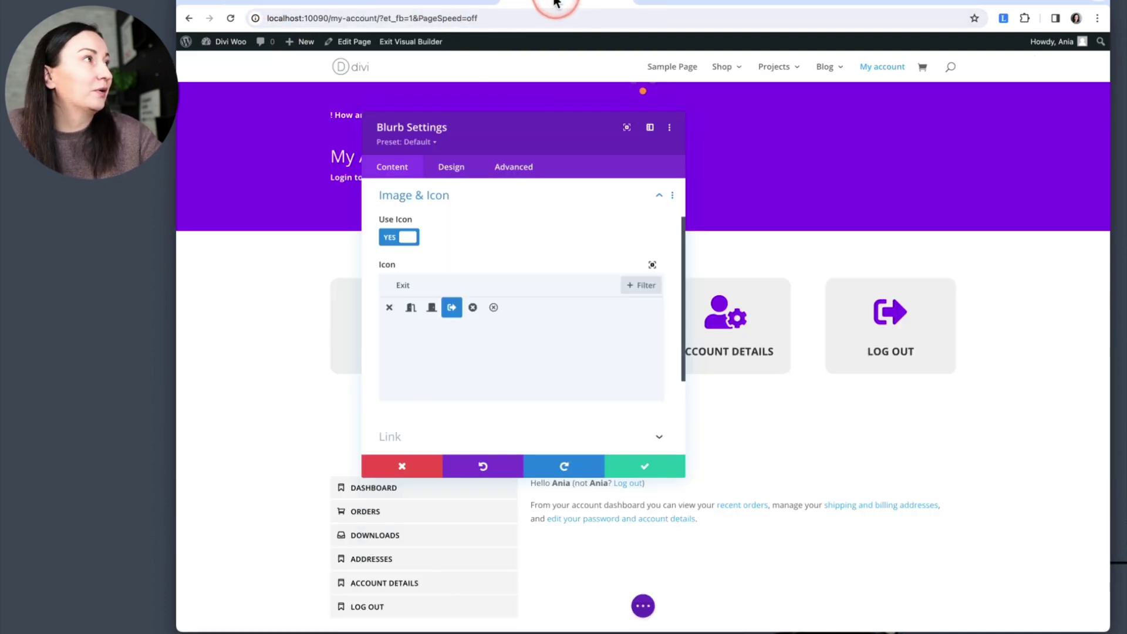
{"action": "left_click", "coordinate": [547, 5]}
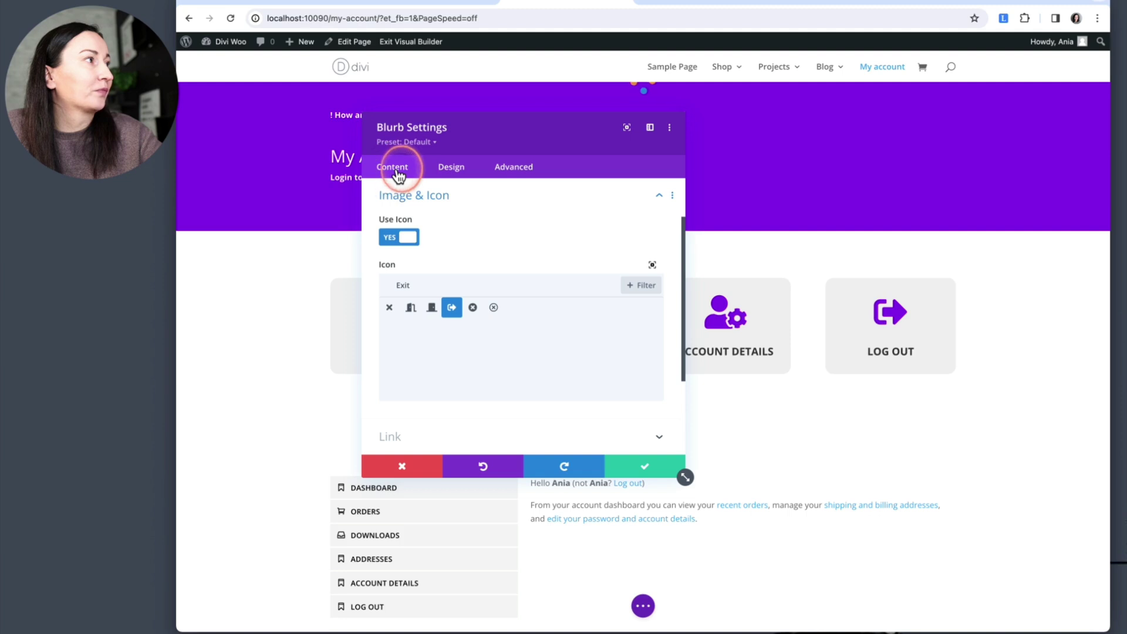
{"action": "left_click", "coordinate": [408, 199]}
{"action": "left_click", "coordinate": [403, 288]}
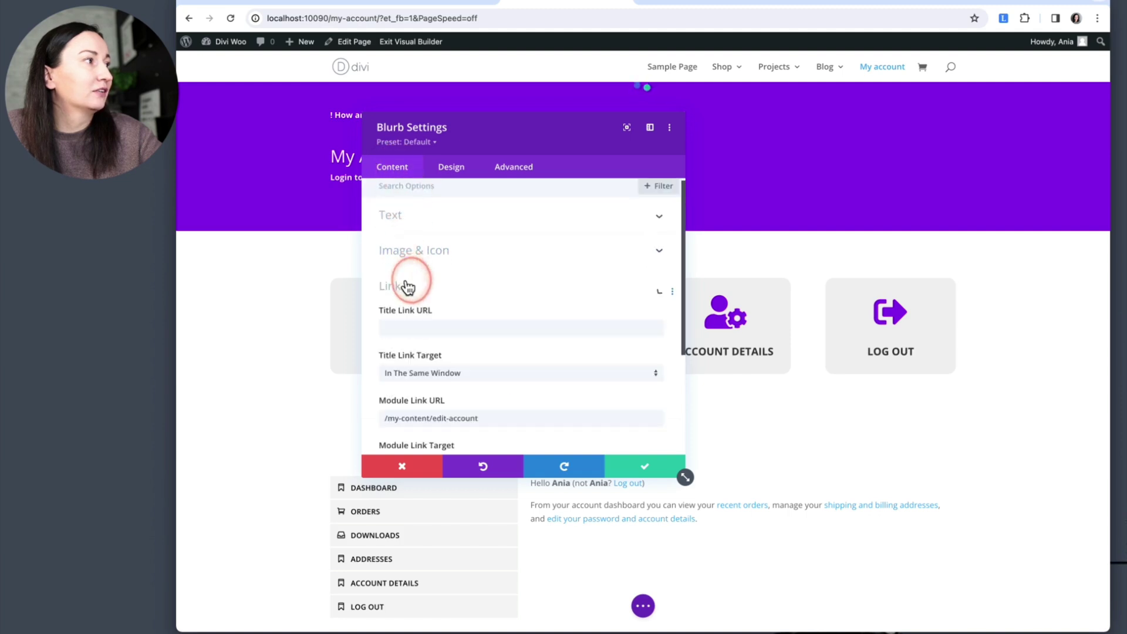
{"action": "left_click_drag", "start_coordinate": [434, 331], "coordinate": [546, 327]}
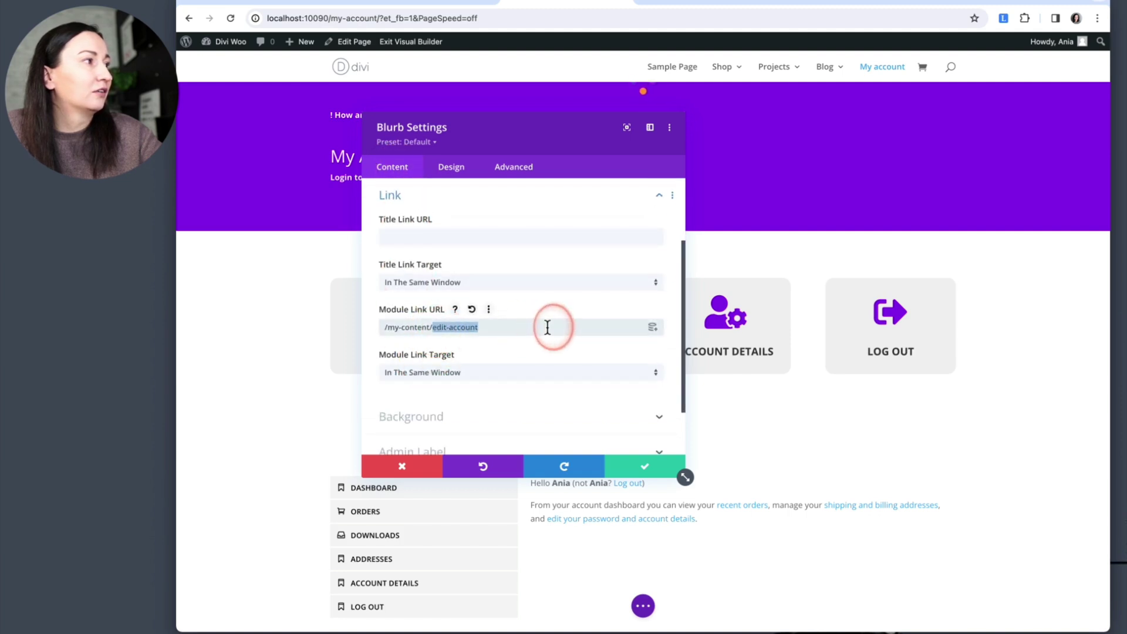
{"action": "key", "text": "ctrl+v"}
{"action": "left_click", "coordinate": [646, 466]}
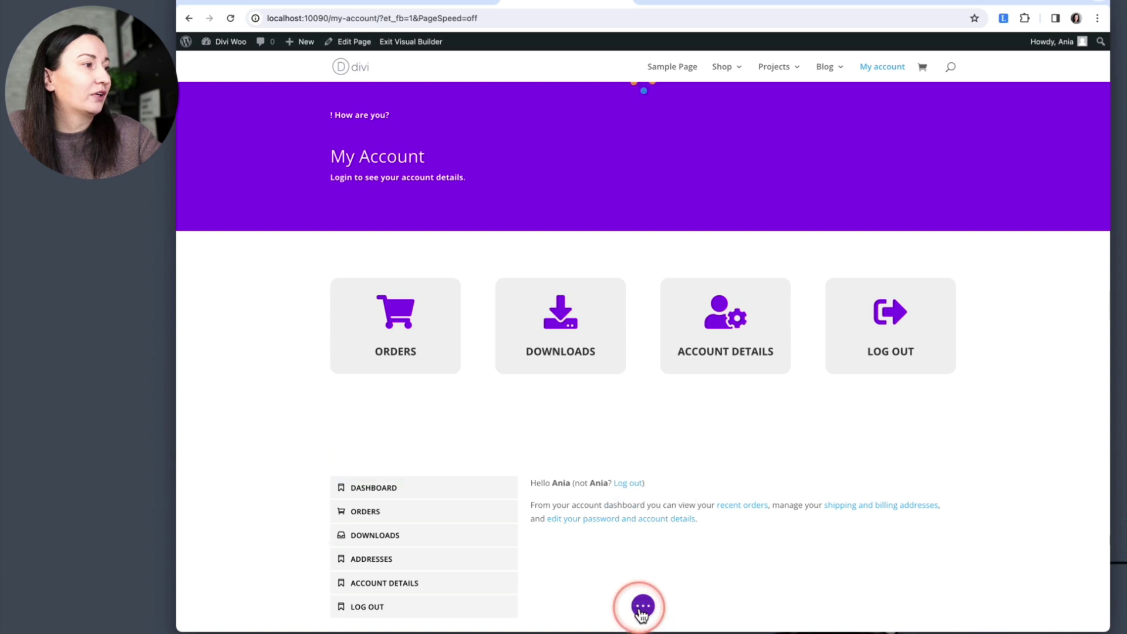
{"action": "left_click", "coordinate": [644, 607]}
{"action": "left_click", "coordinate": [1080, 607]}
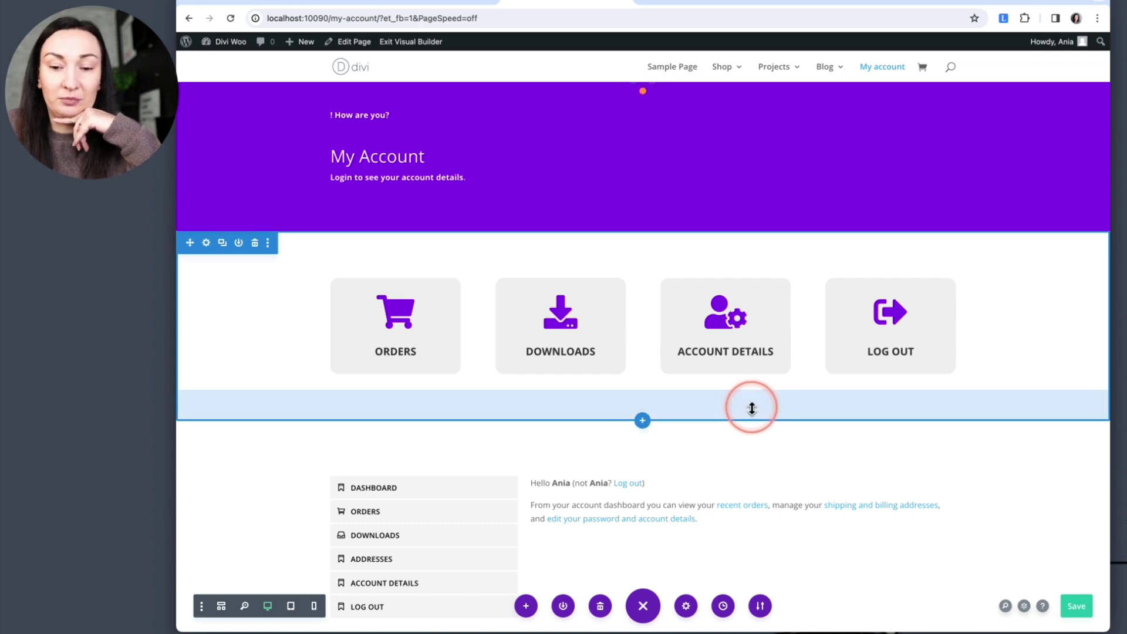
{"action": "left_click", "coordinate": [752, 409]}
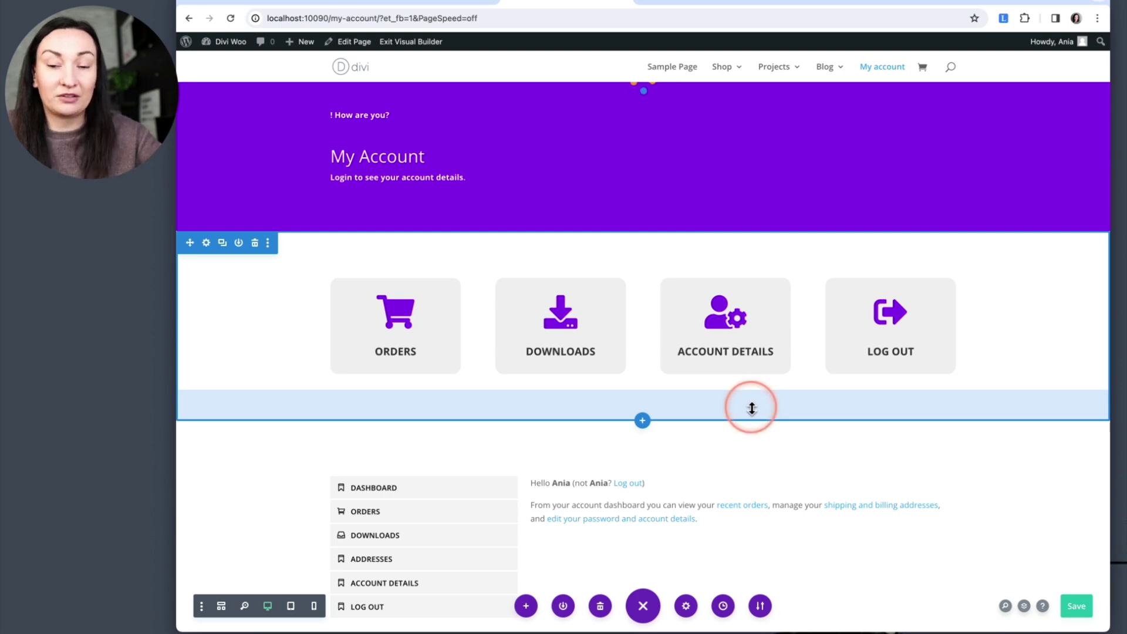
{"action": "left_click", "coordinate": [828, 544]}
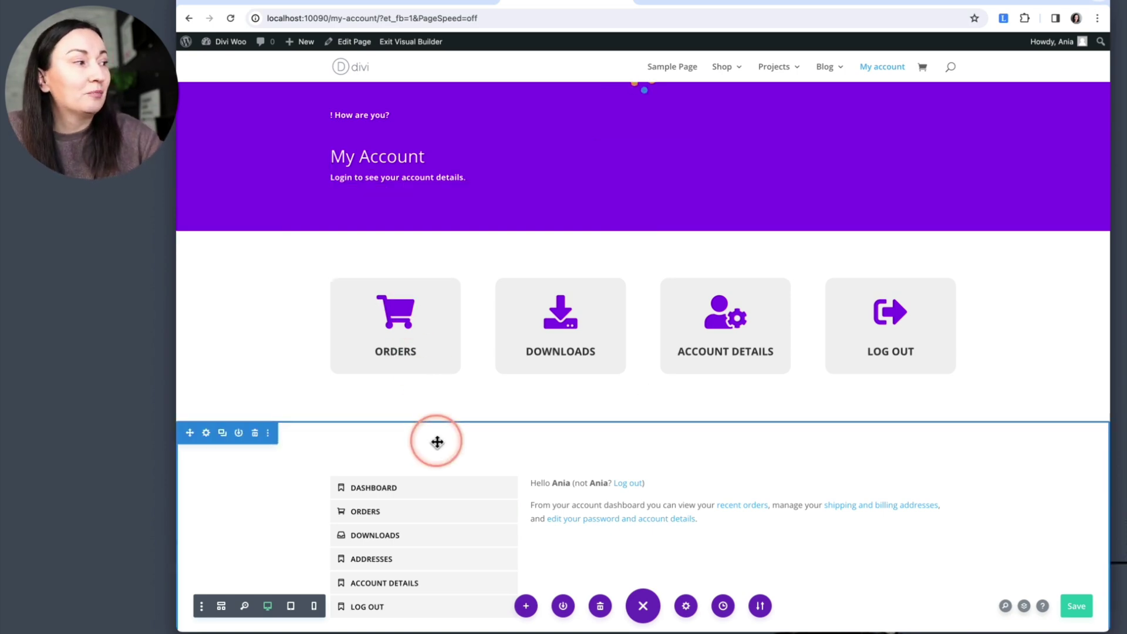
{"action": "scroll", "coordinate": [433, 437], "scroll_direction": "down", "scroll_amount": 2}
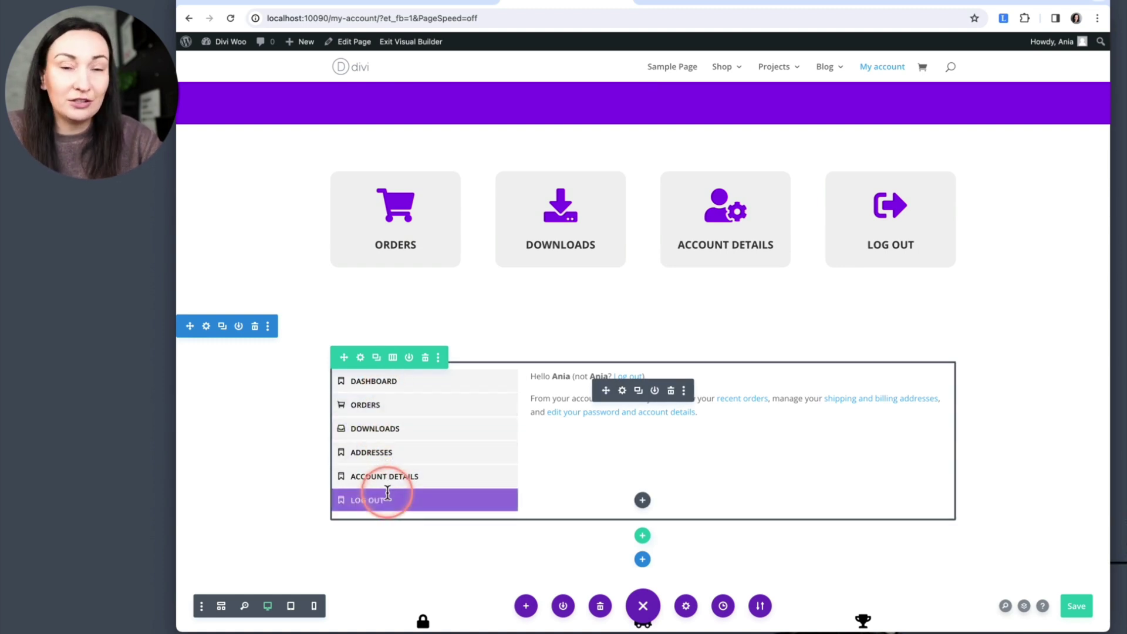
{"action": "left_click", "coordinate": [375, 402]}
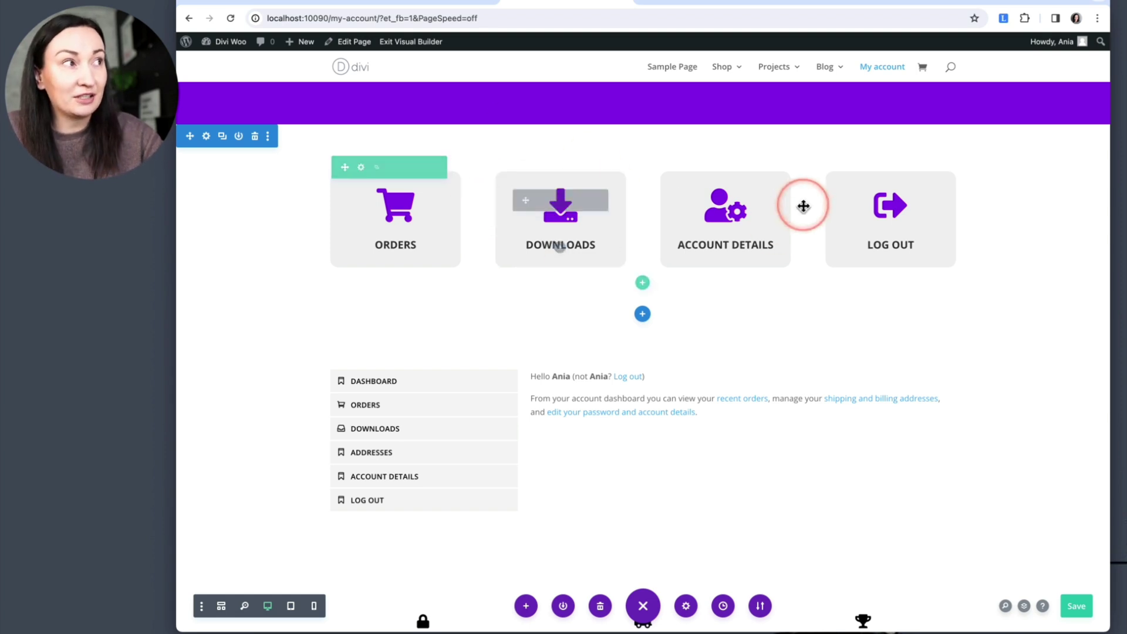
{"action": "left_click_drag", "start_coordinate": [877, 238], "coordinate": [881, 238]}
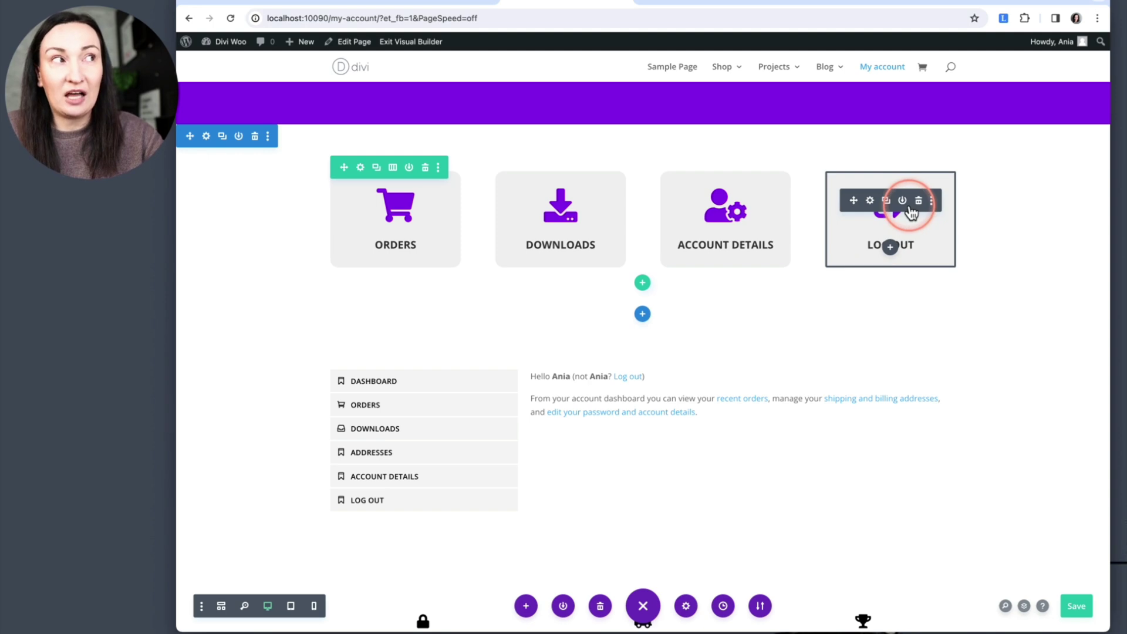
{"action": "scroll", "coordinate": [863, 219], "scroll_direction": "up", "scroll_amount": 3}
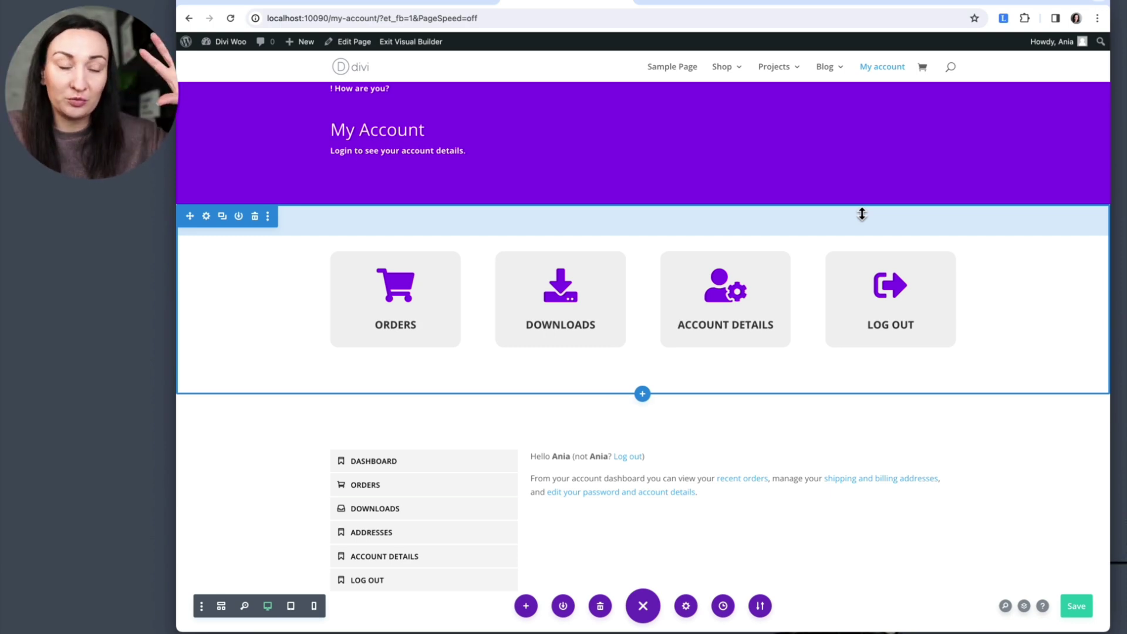
{"action": "left_click", "coordinate": [862, 214]}
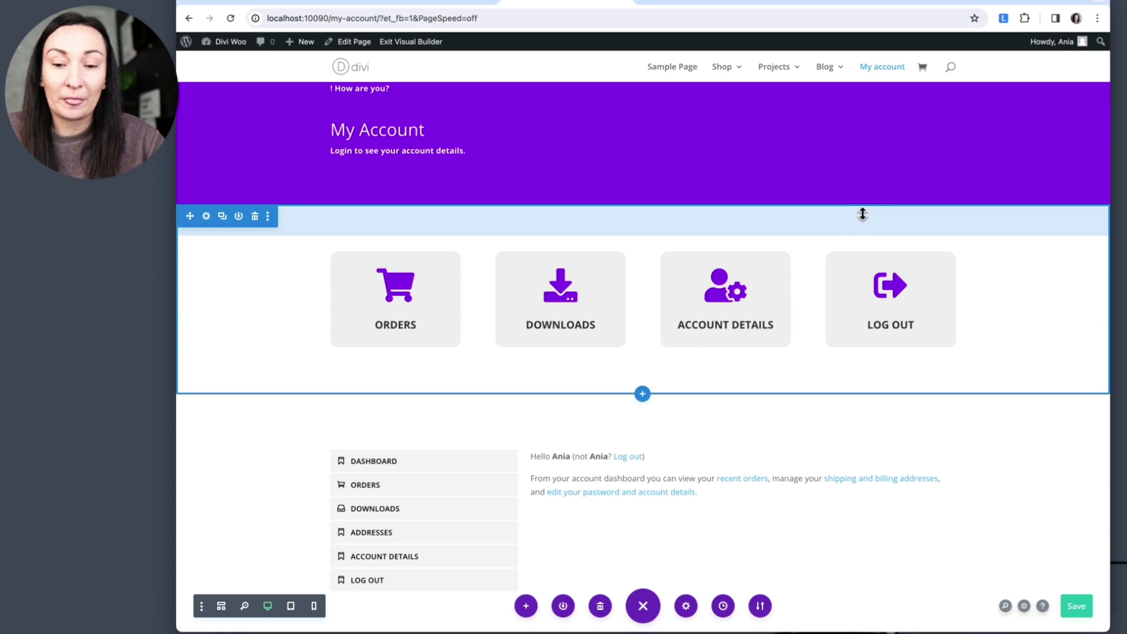
{"action": "left_click", "coordinate": [541, 210]}
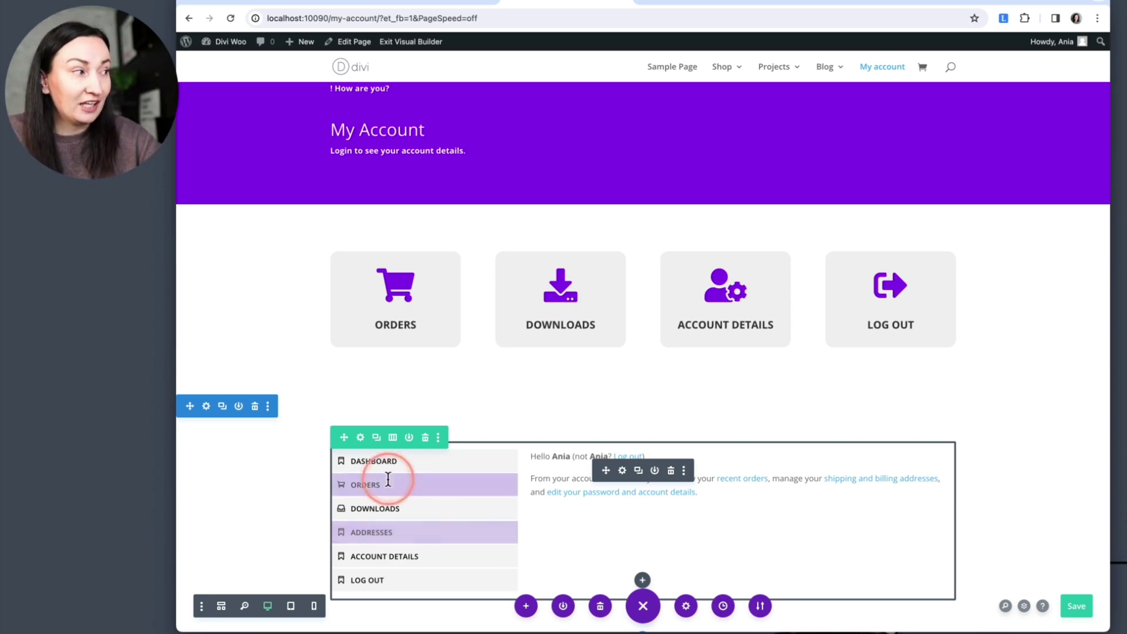
{"action": "left_click", "coordinate": [390, 534]}
{"action": "left_click", "coordinate": [371, 484]}
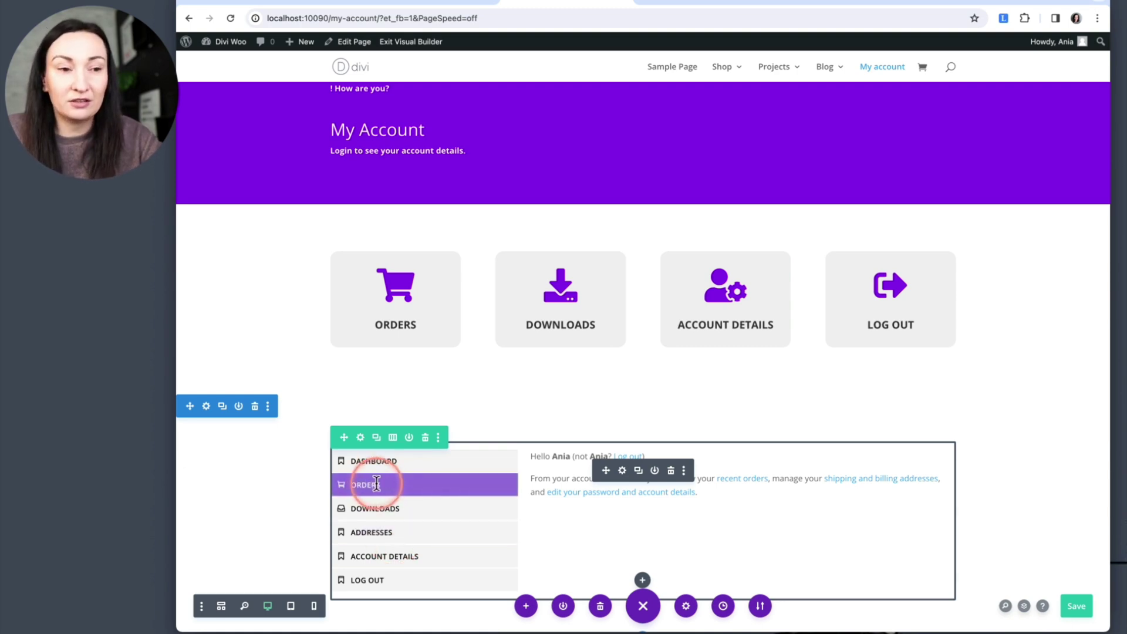
{"action": "left_click", "coordinate": [380, 484]}
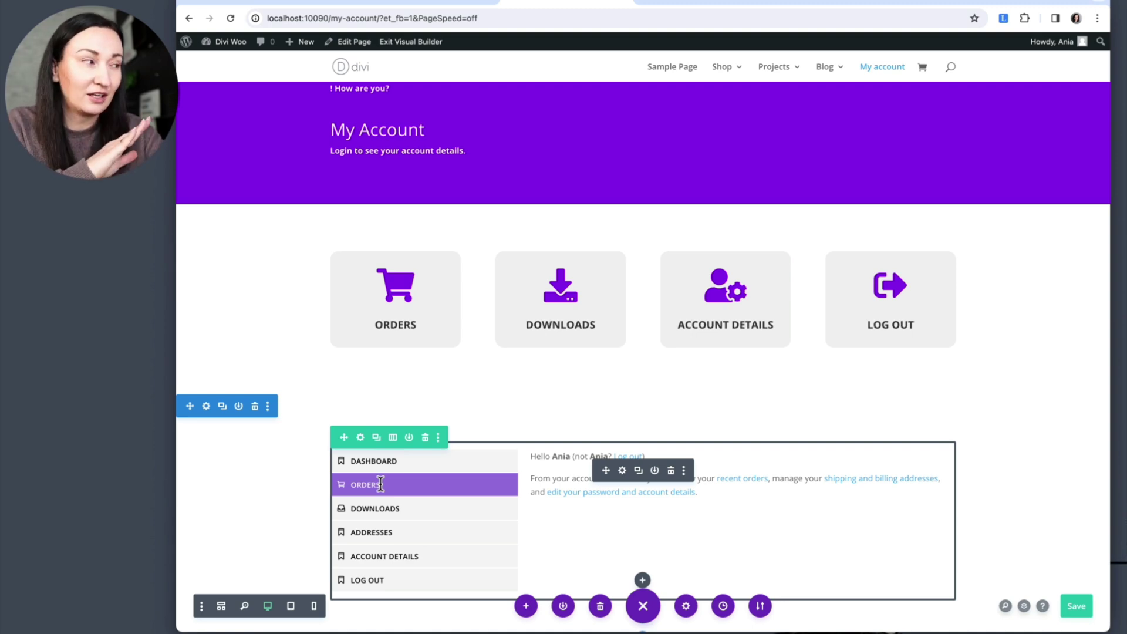
{"action": "left_click", "coordinate": [384, 484]}
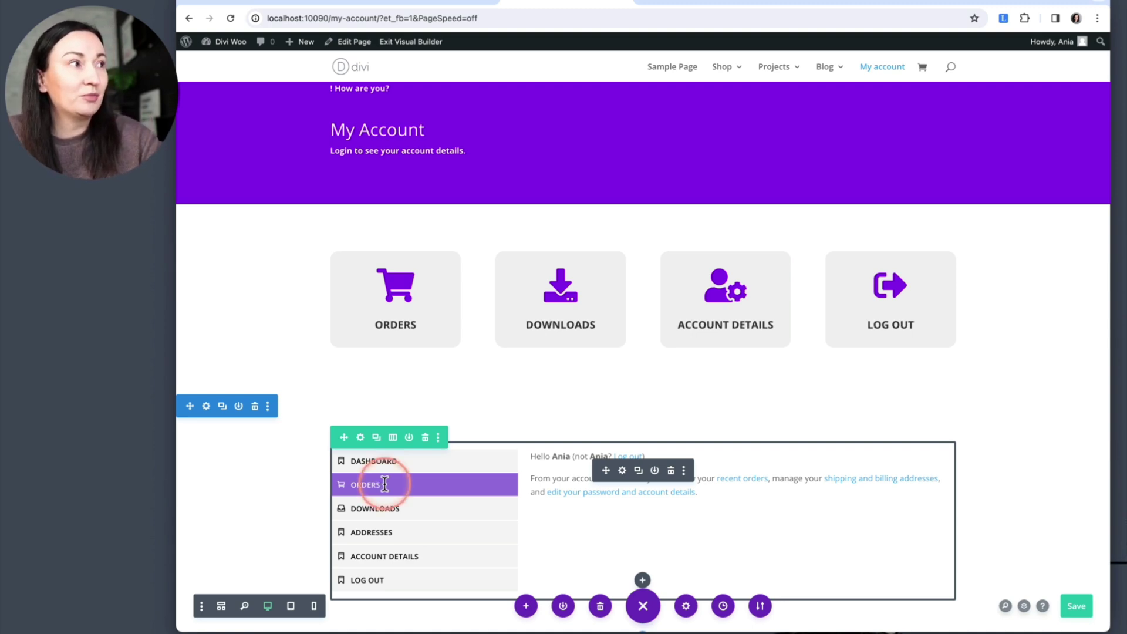
Step: Save the My Account page with its four finished blurbs
{"action": "left_click", "coordinate": [867, 296]}
{"action": "left_click", "coordinate": [400, 323]}
{"action": "left_click", "coordinate": [692, 322]}
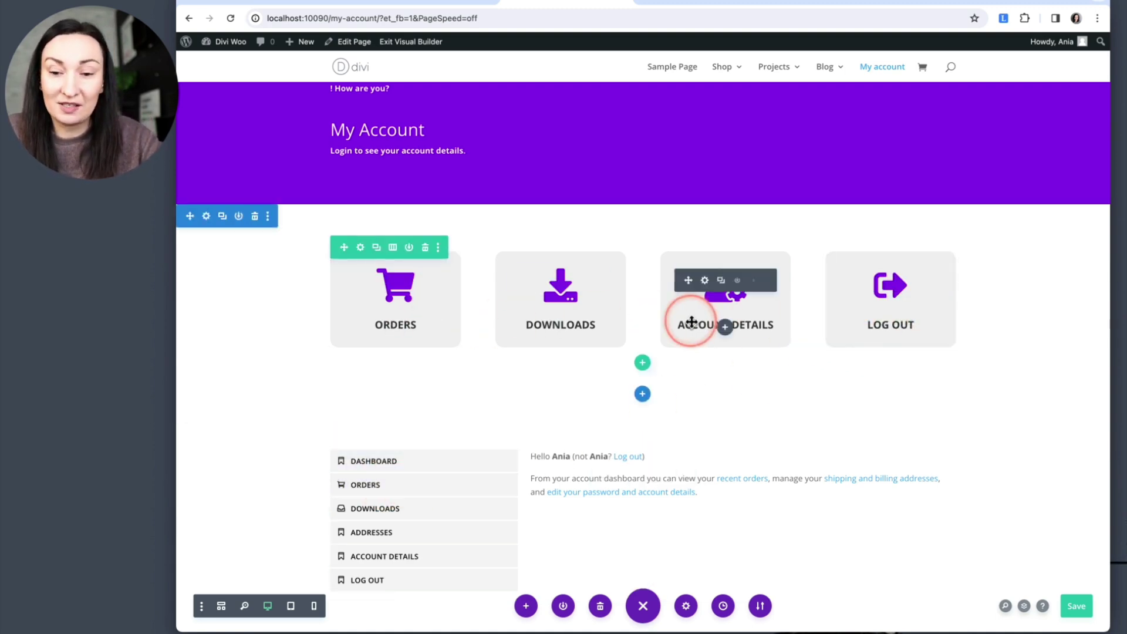
{"action": "left_click", "coordinate": [780, 417]}
{"action": "left_click", "coordinate": [1076, 609]}
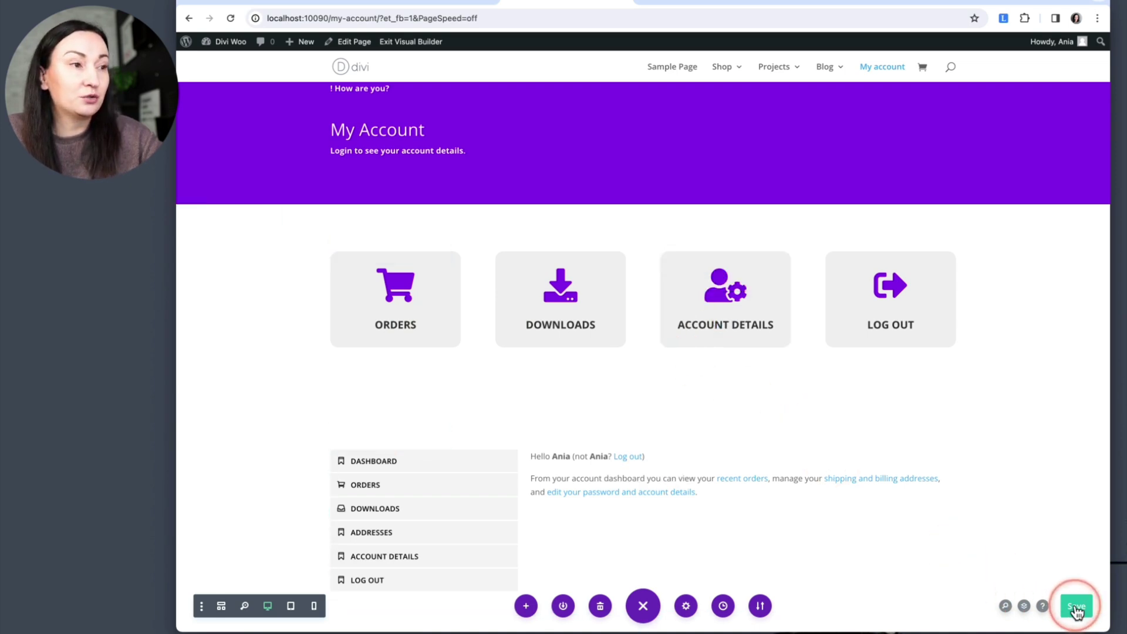
{"action": "left_click", "coordinate": [697, 229]}
{"action": "left_click", "coordinate": [886, 315]}
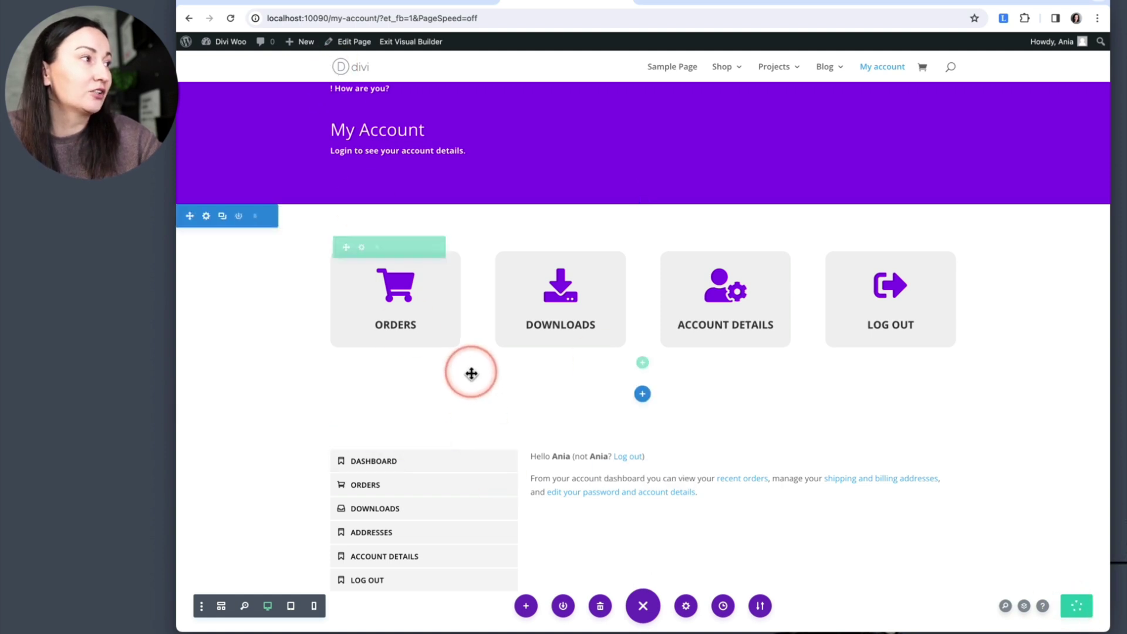
Step: Remove the bottom and top padding of the section that holds the blurb row
{"action": "left_click_drag", "start_coordinate": [466, 373], "coordinate": [466, 327]}
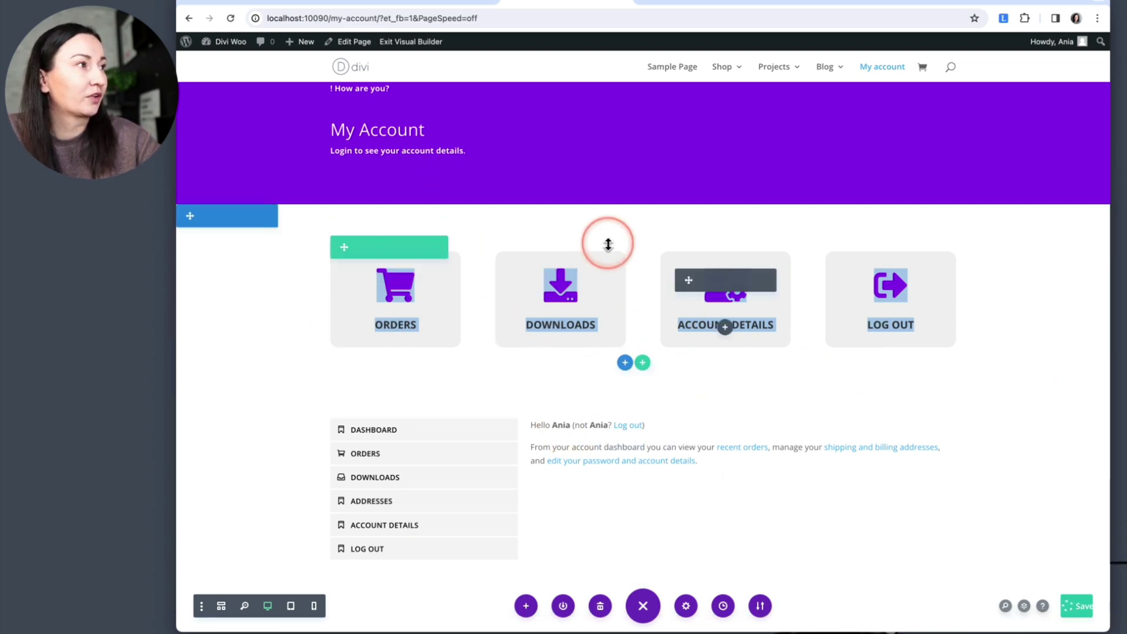
{"action": "left_click_drag", "start_coordinate": [608, 230], "coordinate": [605, 188]}
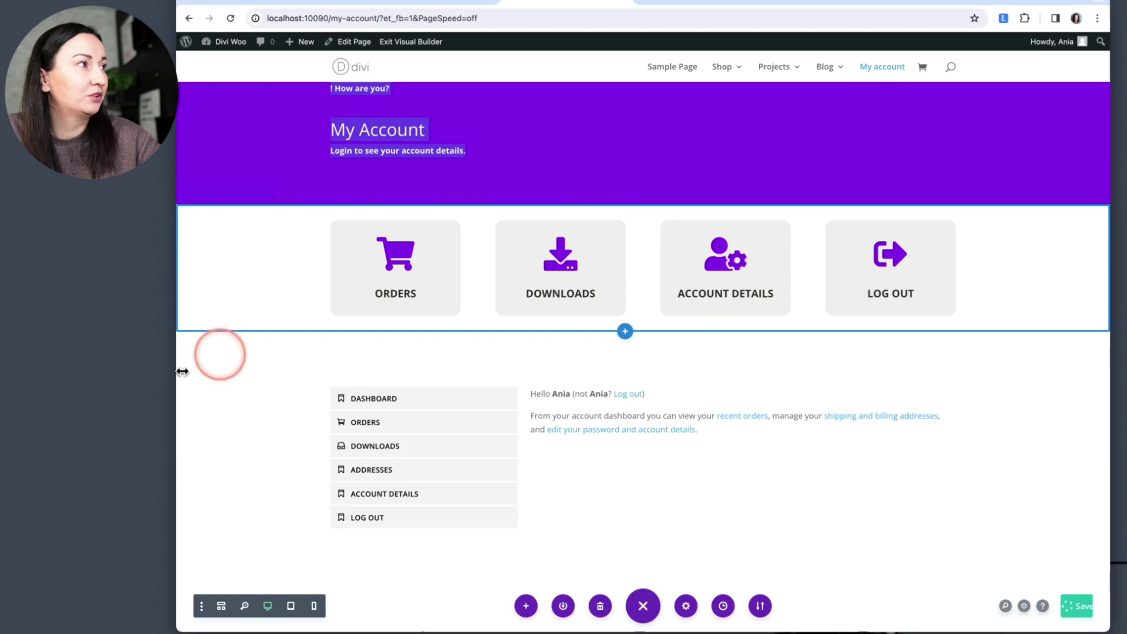
{"action": "scroll", "coordinate": [453, 434], "scroll_direction": "up", "scroll_amount": 3}
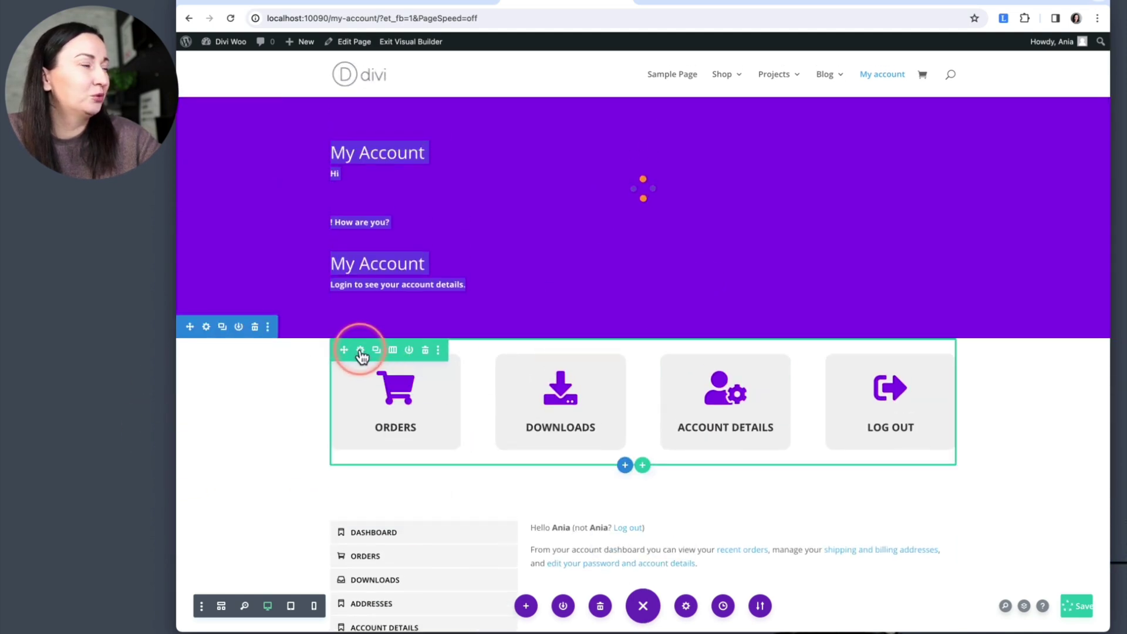
Step: Give the blurb row a top margin of -80px, save the page and check it on the reloaded front-end downloads page
{"action": "left_click", "coordinate": [360, 351]}
{"action": "left_click_drag", "start_coordinate": [483, 156], "coordinate": [721, 152]}
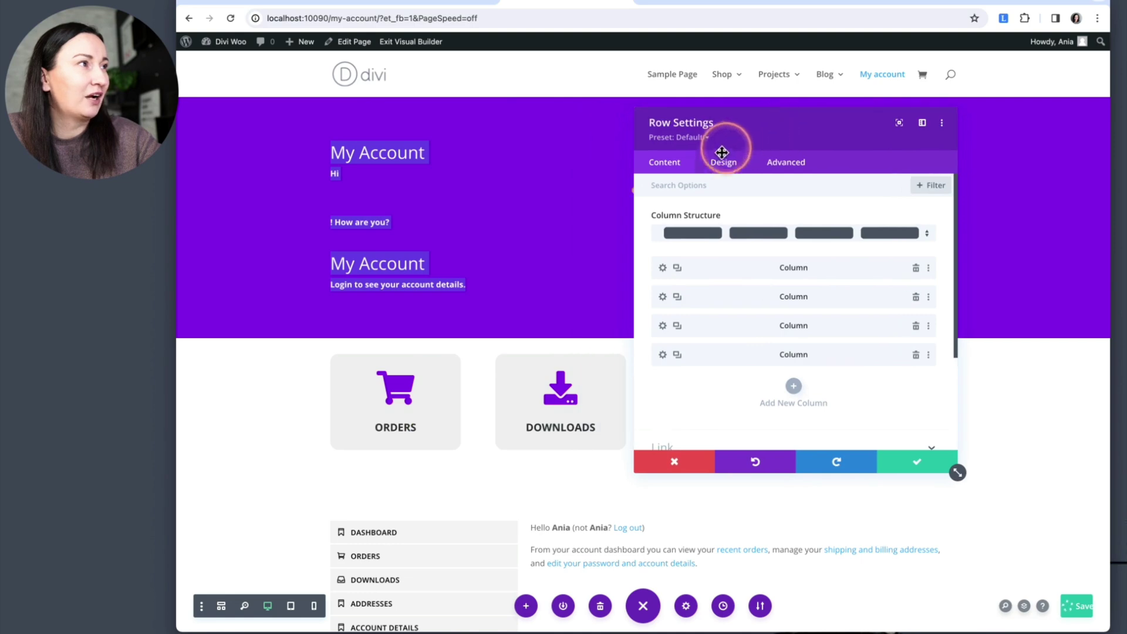
{"action": "left_click", "coordinate": [723, 161]}
{"action": "left_click", "coordinate": [691, 259]}
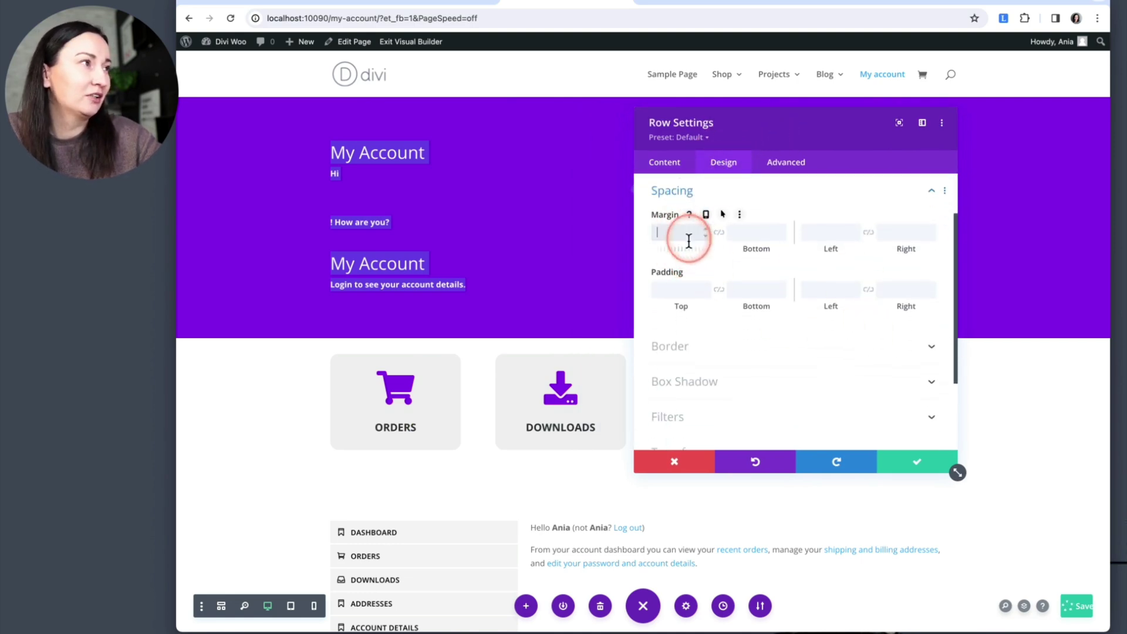
{"action": "left_click", "coordinate": [701, 251]}
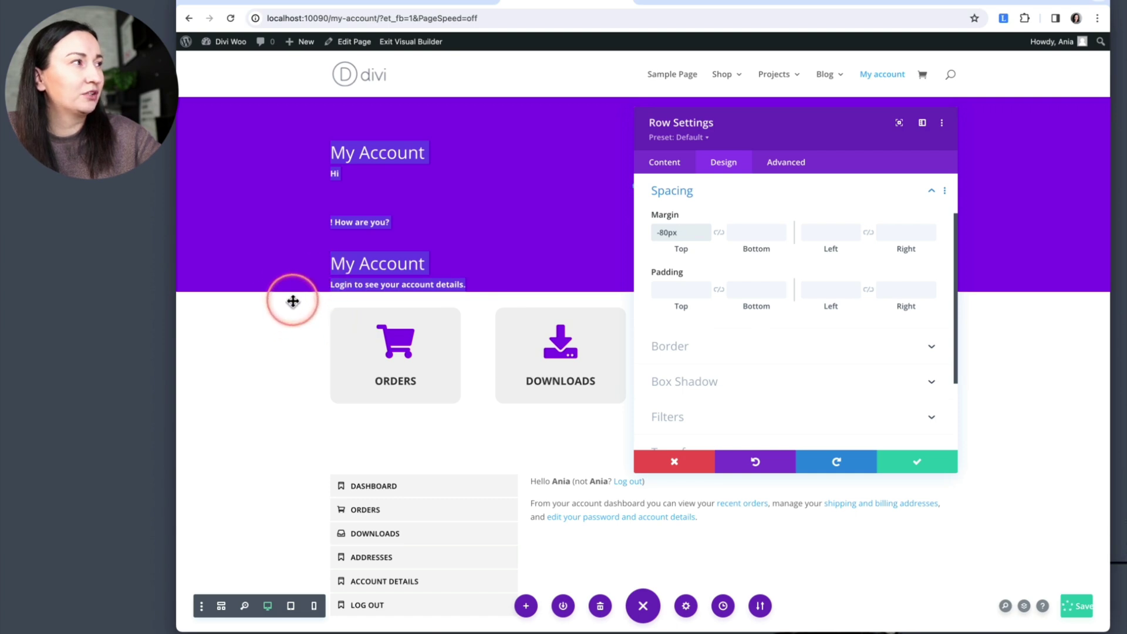
{"action": "left_click", "coordinate": [910, 462]}
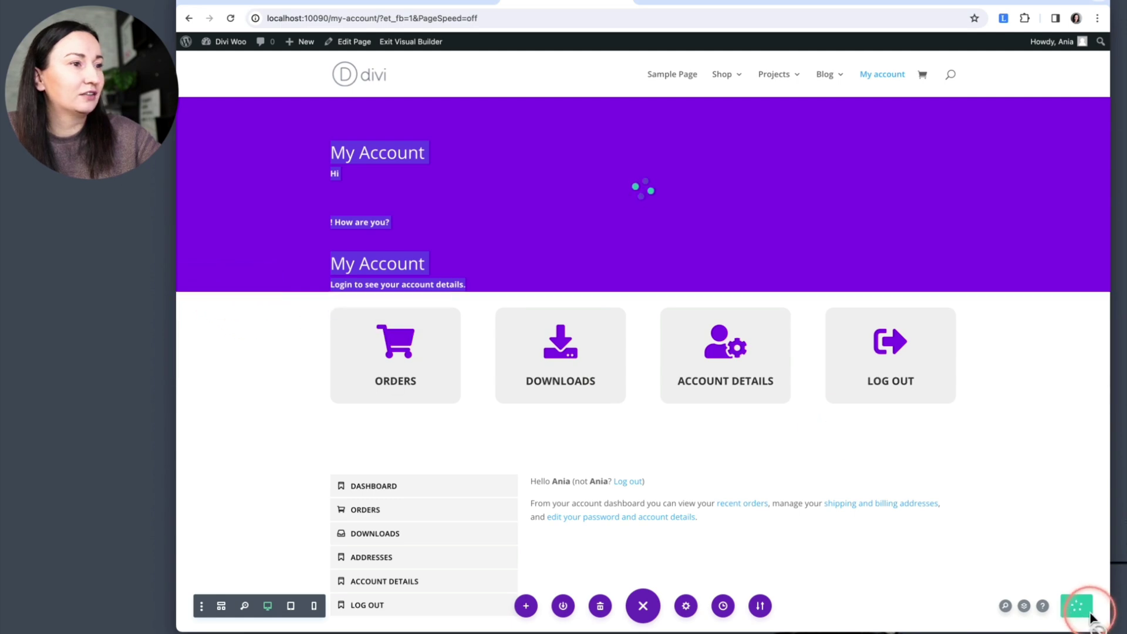
{"action": "left_click", "coordinate": [675, 6]}
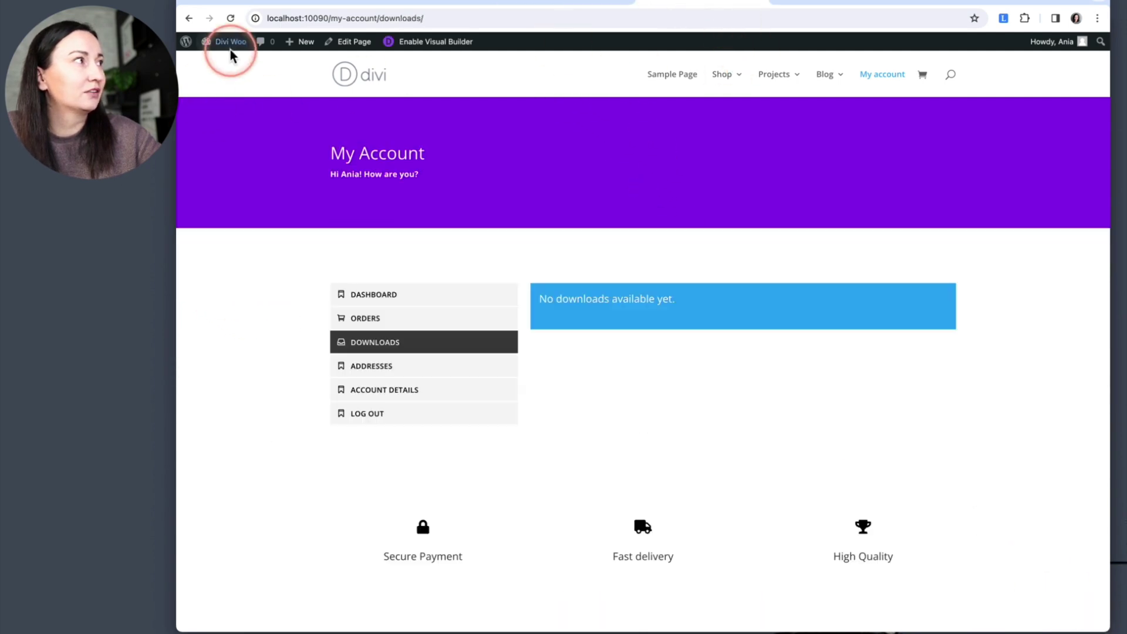
{"action": "left_click", "coordinate": [231, 18]}
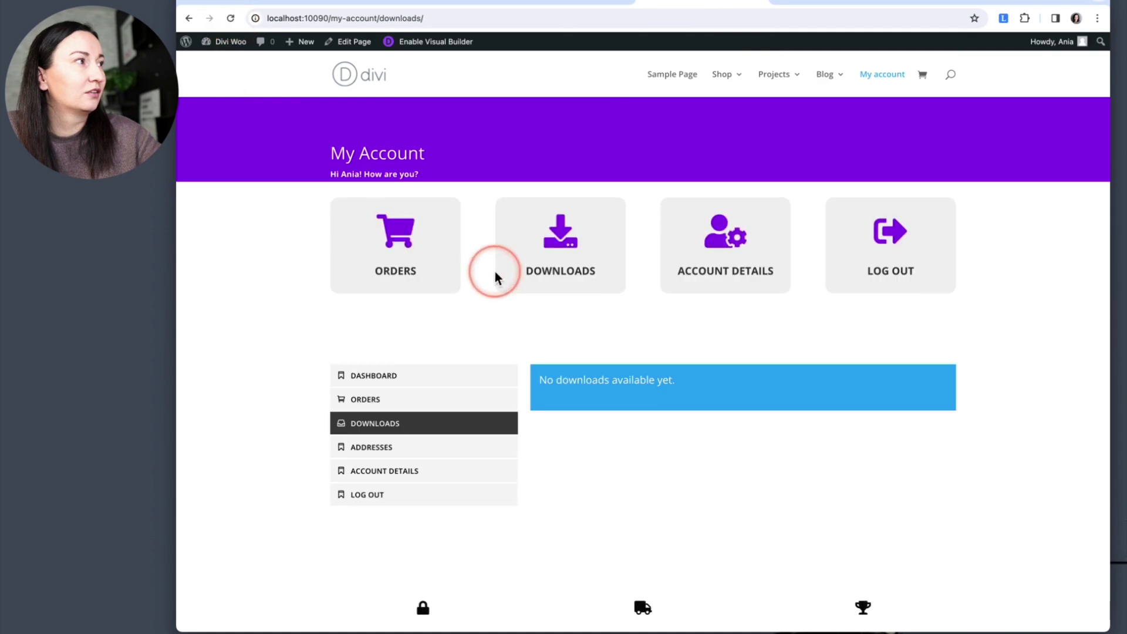
{"action": "left_click", "coordinate": [540, 5]}
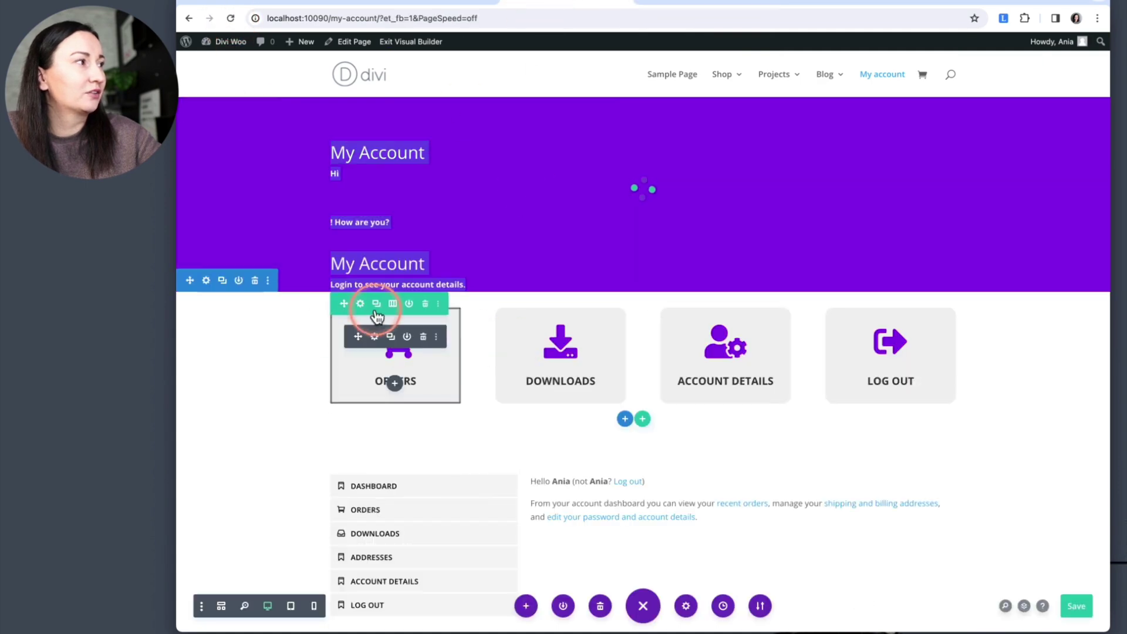
Step: Clear the top margin of the blurb row in its spacing settings
{"action": "left_click", "coordinate": [364, 306]}
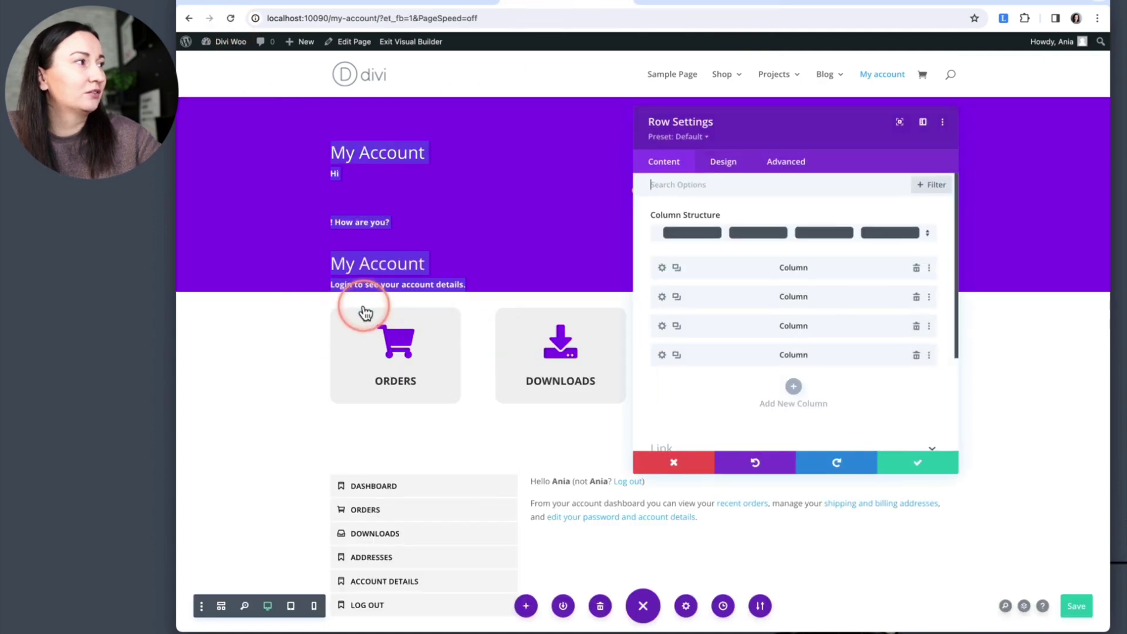
{"action": "left_click", "coordinate": [728, 163]}
{"action": "left_click", "coordinate": [684, 252]}
{"action": "left_click", "coordinate": [671, 234]}
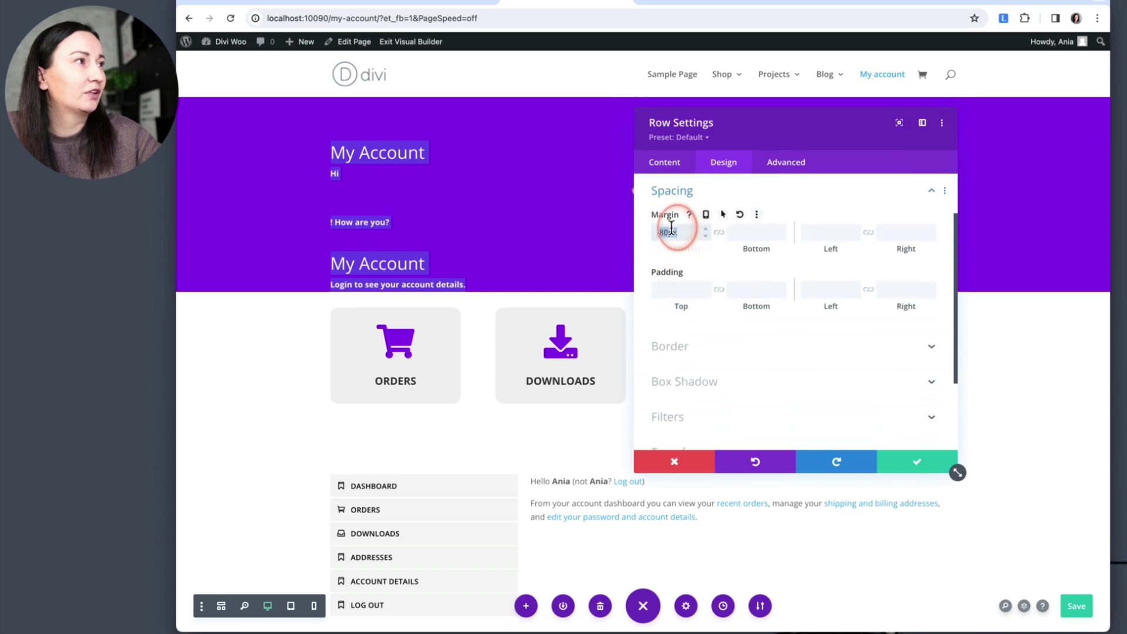
{"action": "left_click", "coordinate": [721, 345]}
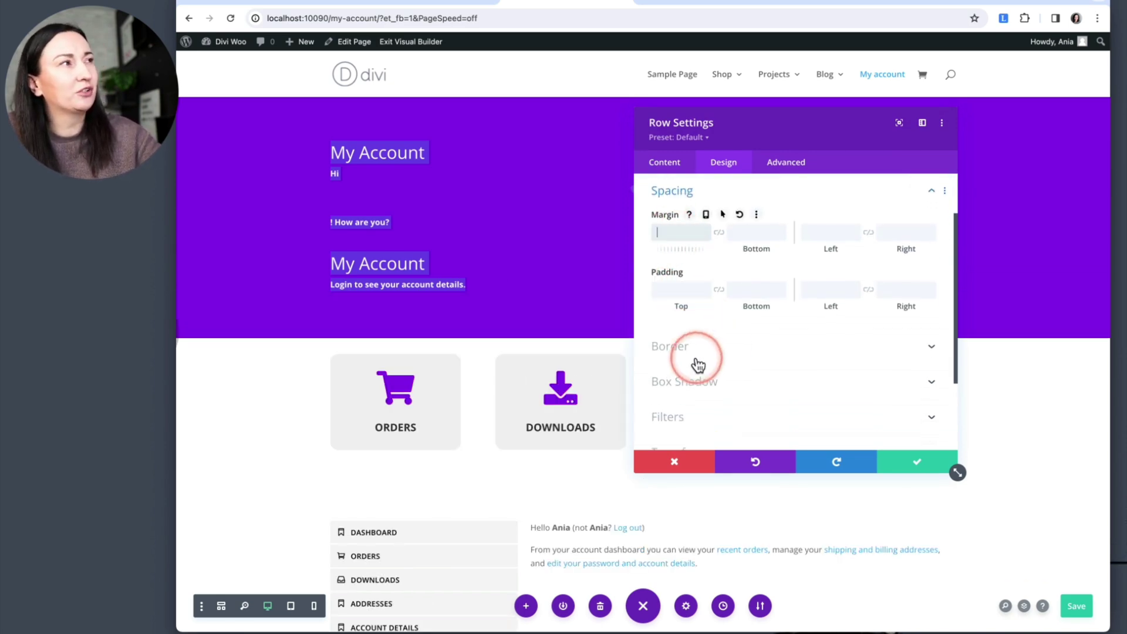
{"action": "left_click", "coordinate": [886, 460]}
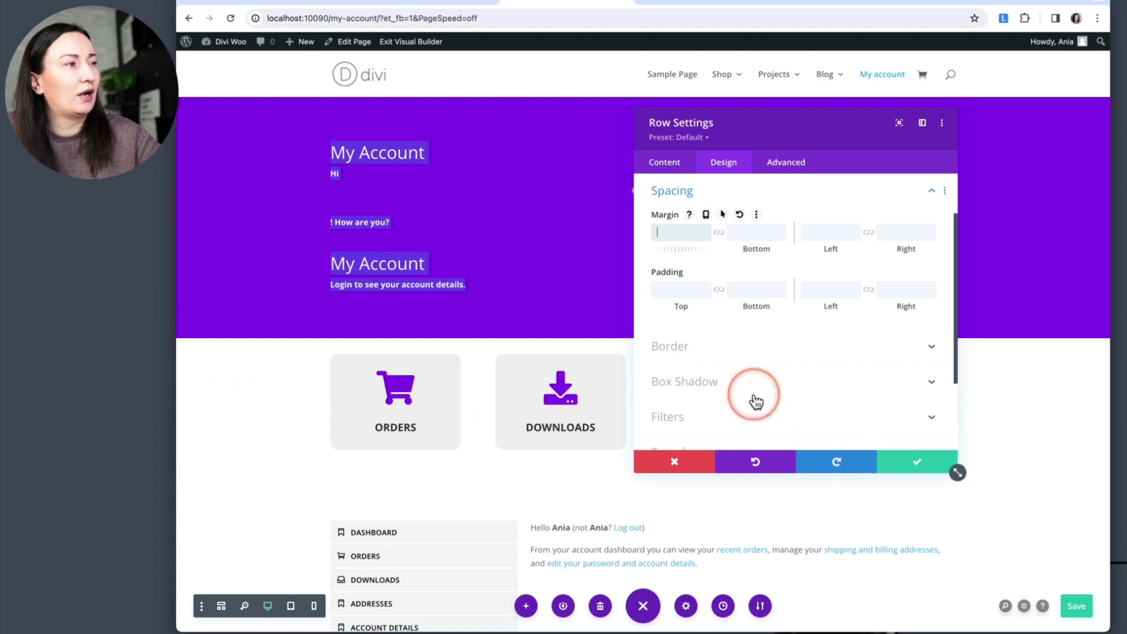
Step: Set the blurb row's vertical Transform Translate to -80px with the axes unlinked, and save the row and the page
{"action": "scroll", "coordinate": [754, 395], "scroll_direction": "down", "scroll_amount": 3}
{"action": "left_click", "coordinate": [691, 360]}
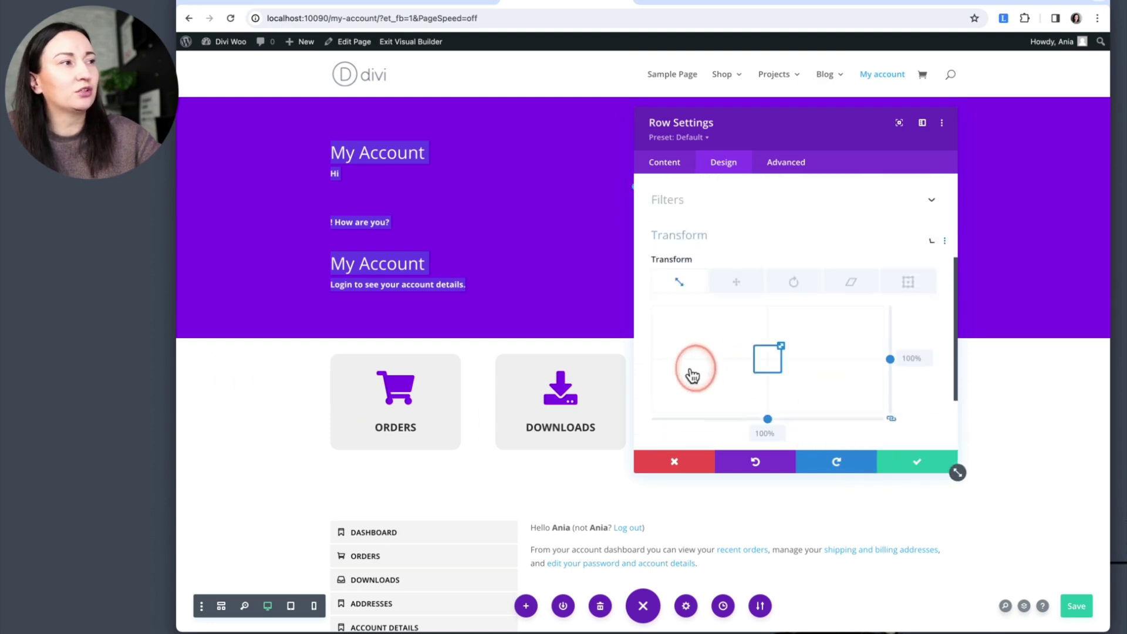
{"action": "left_click", "coordinate": [703, 214]}
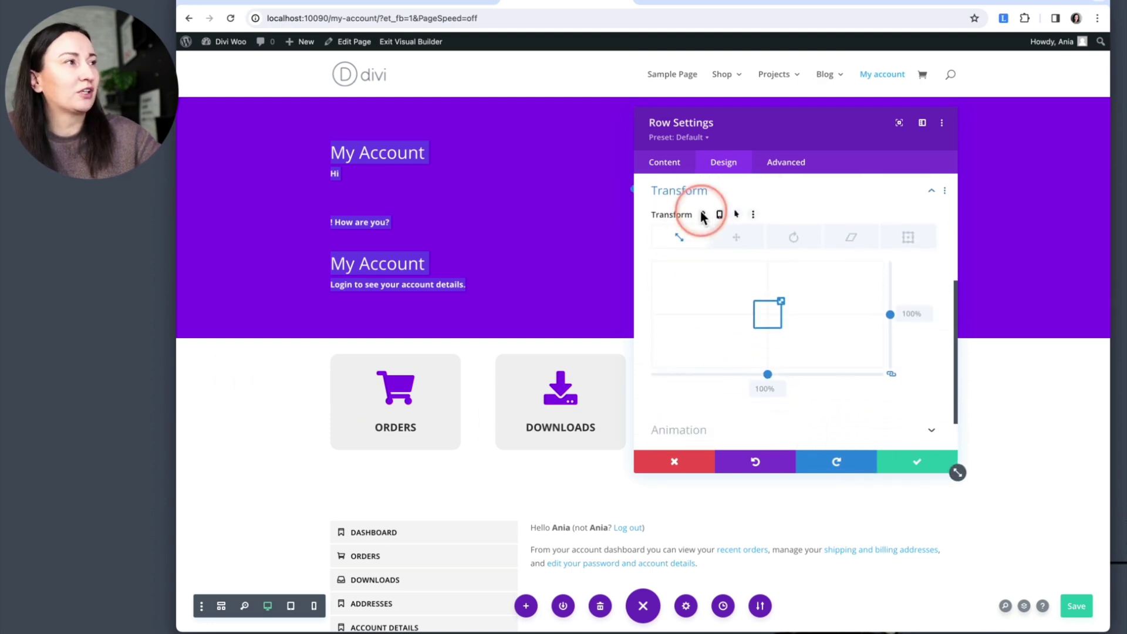
{"action": "left_click", "coordinate": [743, 245]}
{"action": "left_click", "coordinate": [891, 388]}
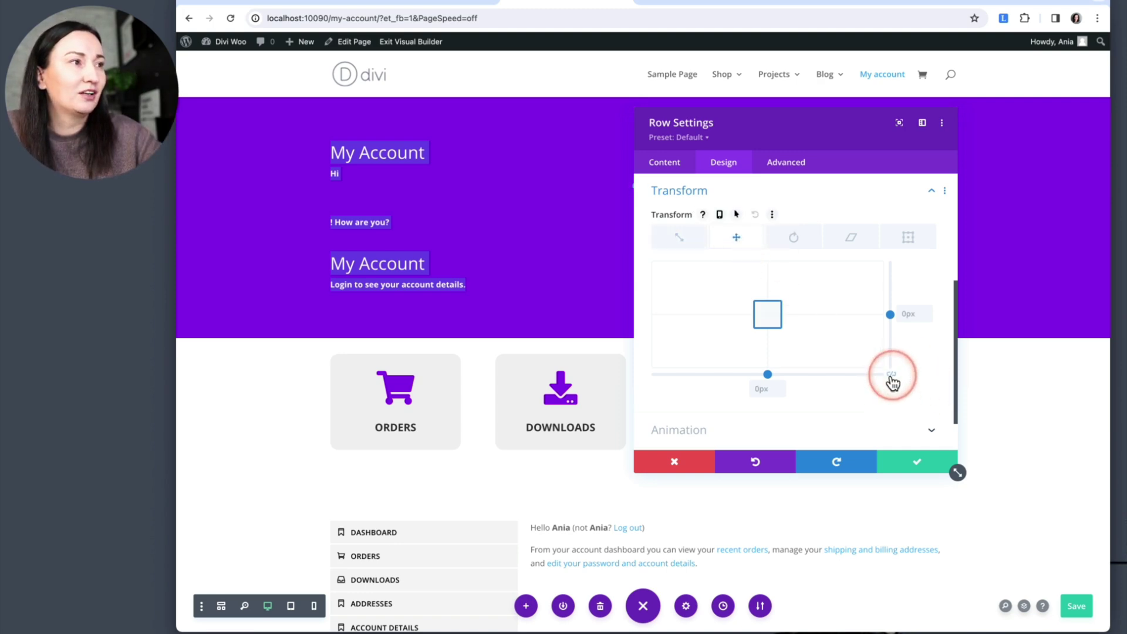
{"action": "left_click", "coordinate": [902, 317]}
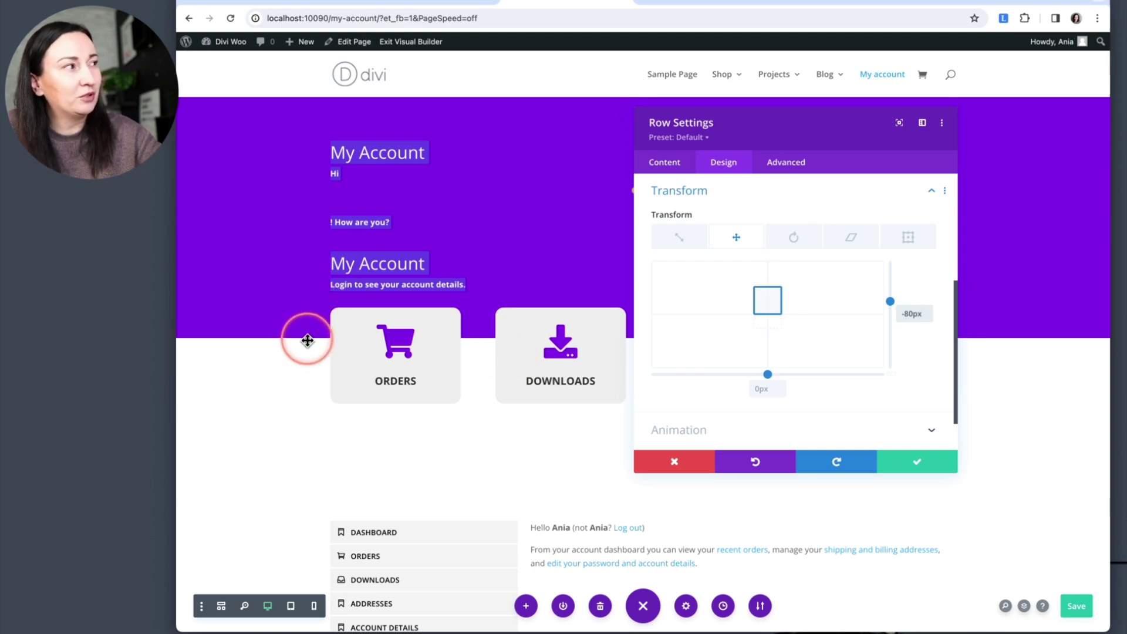
{"action": "left_click", "coordinate": [919, 459]}
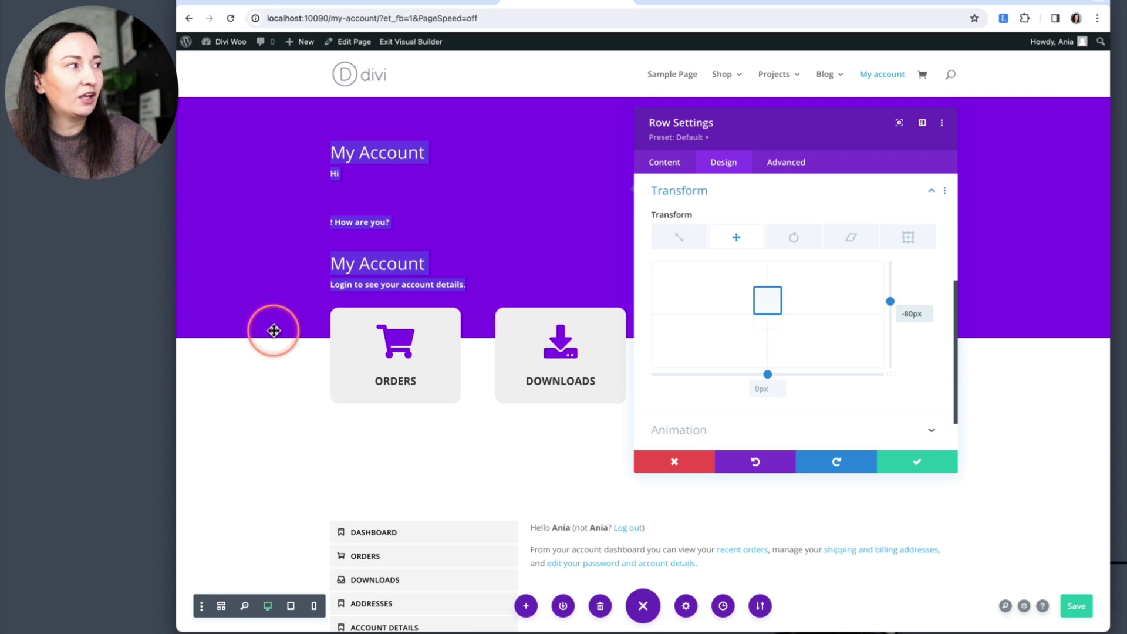
{"action": "left_click", "coordinate": [888, 461]}
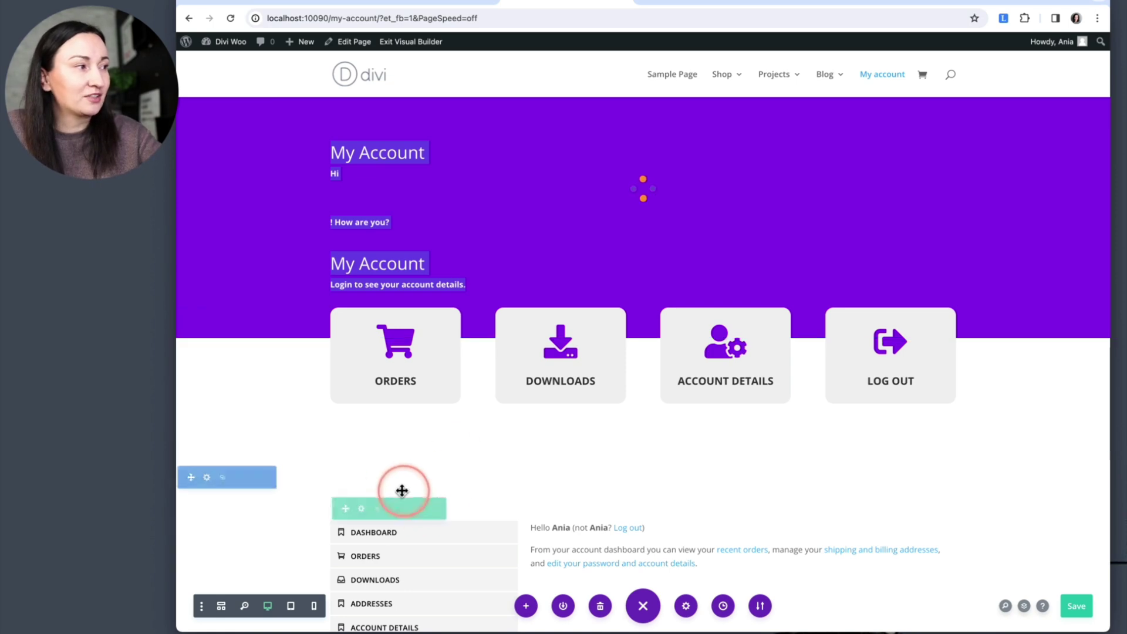
{"action": "left_click_drag", "start_coordinate": [403, 491], "coordinate": [428, 427]}
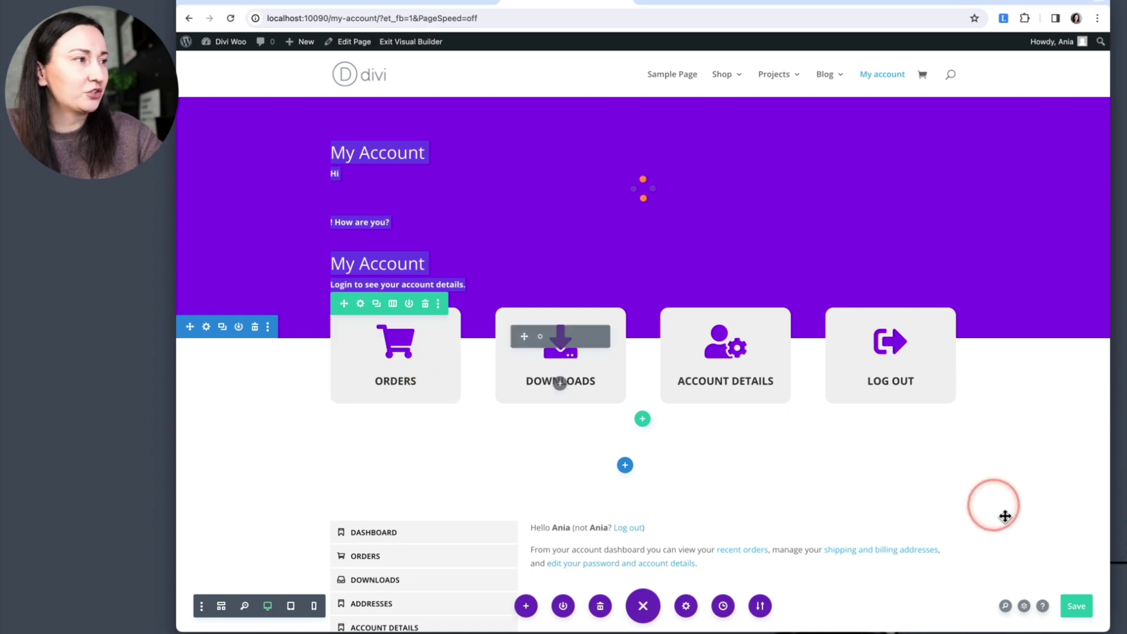
{"action": "left_click", "coordinate": [1076, 608]}
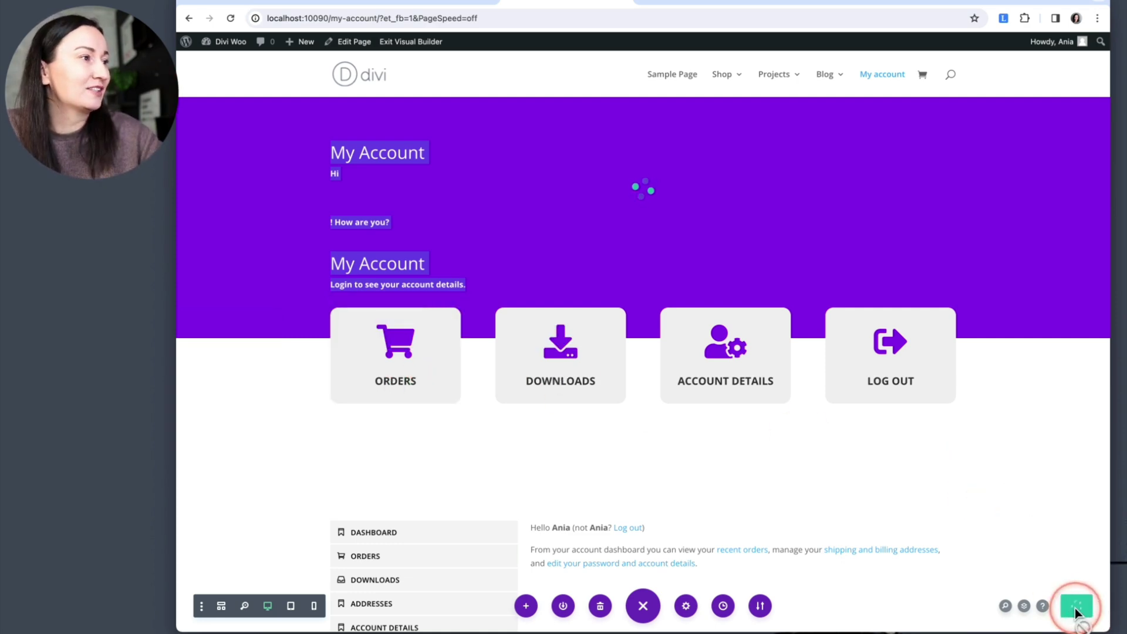
Step: Reload the front-end account downloads page and test the links of the Orders and Downloads blurbs
{"action": "left_click", "coordinate": [674, 6]}
{"action": "left_click", "coordinate": [230, 18]}
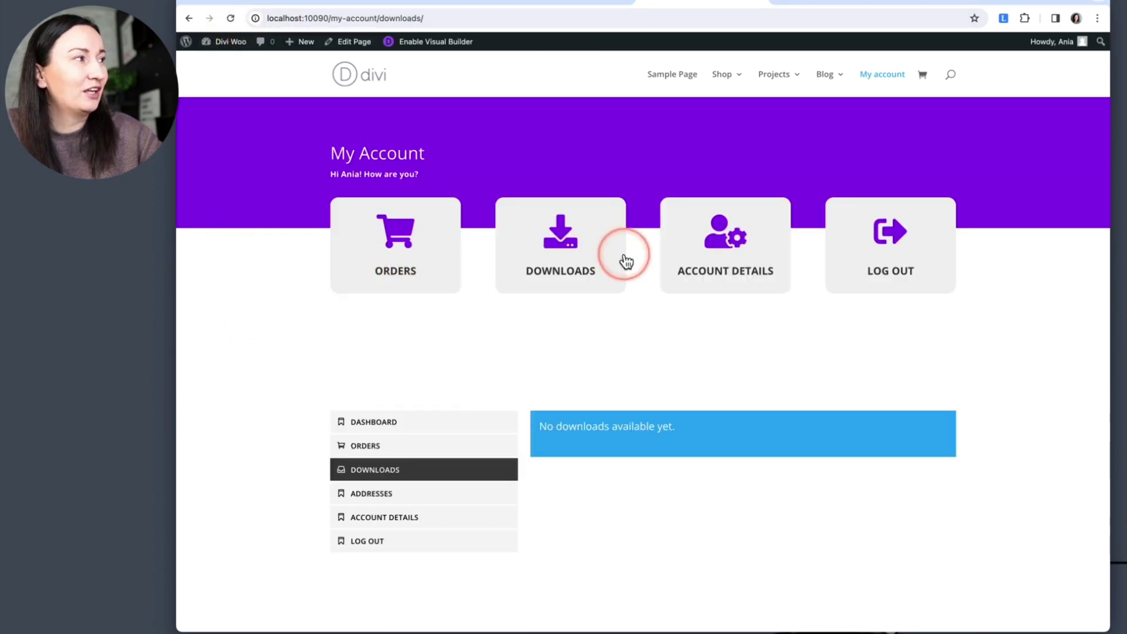
{"action": "left_click", "coordinate": [394, 268]}
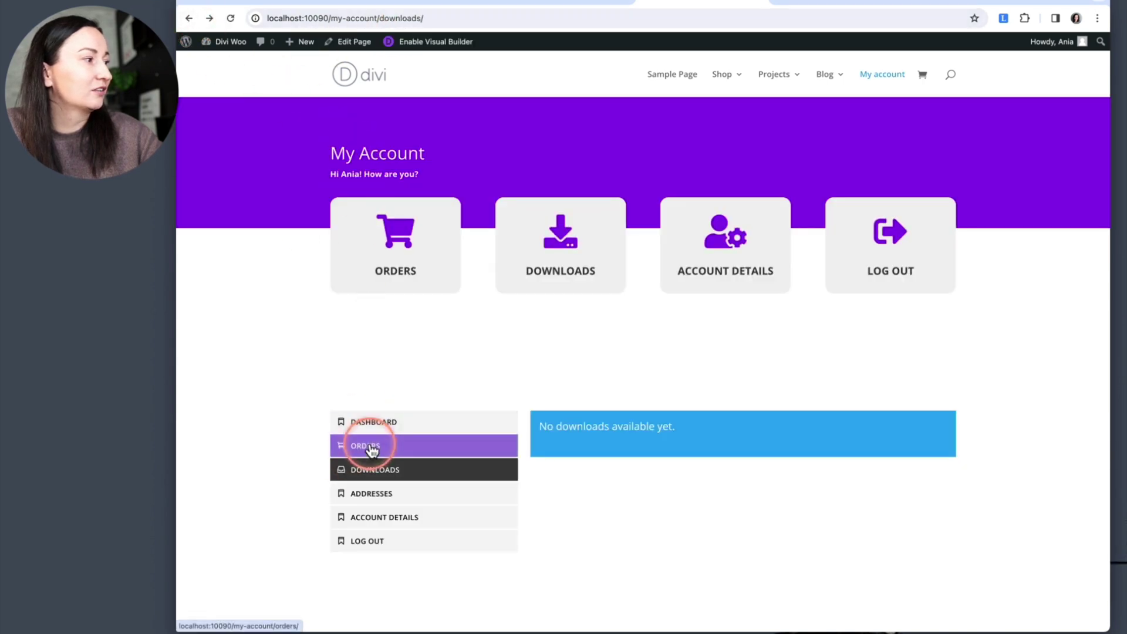
{"action": "left_click", "coordinate": [572, 229]}
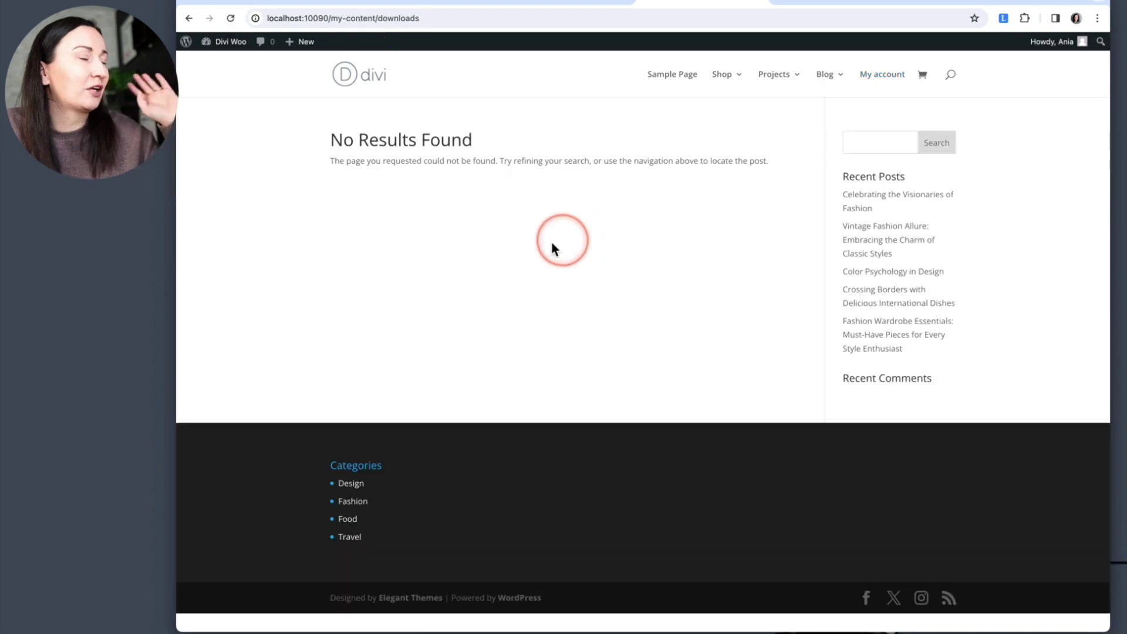
Step: Correct the module link URLs to /my-account/orders for the Orders blurb and /my-account/downloads for the Downloads blurb
{"action": "left_click", "coordinate": [545, 3]}
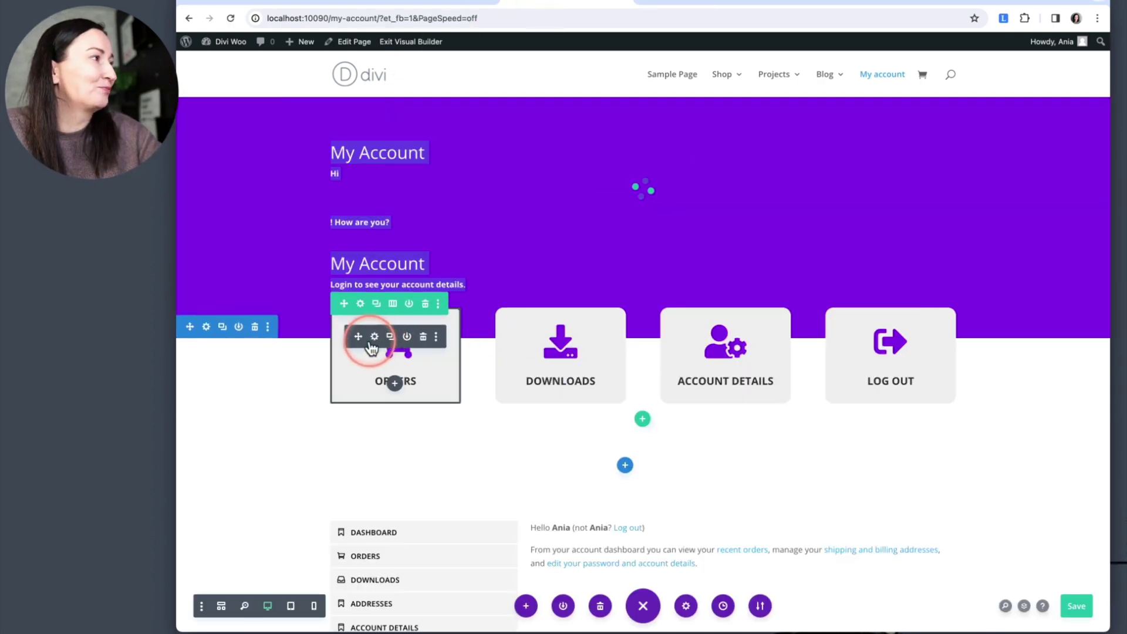
{"action": "left_click", "coordinate": [371, 342]}
{"action": "scroll", "coordinate": [737, 344], "scroll_direction": "down", "scroll_amount": 3}
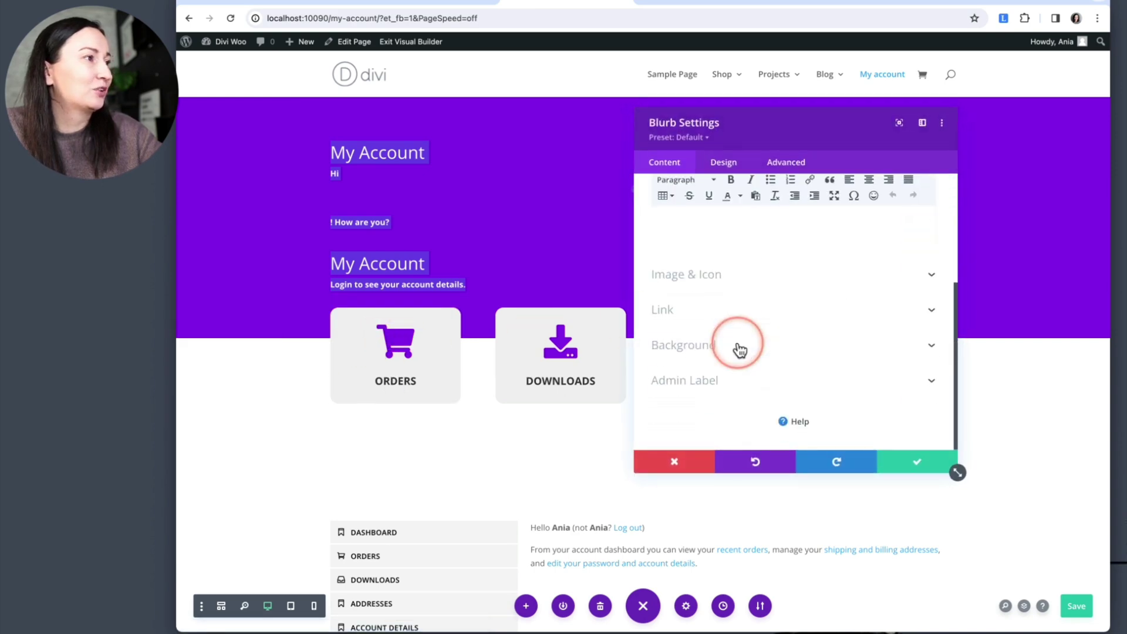
{"action": "left_click", "coordinate": [710, 322]}
{"action": "double_click", "coordinate": [687, 323]}
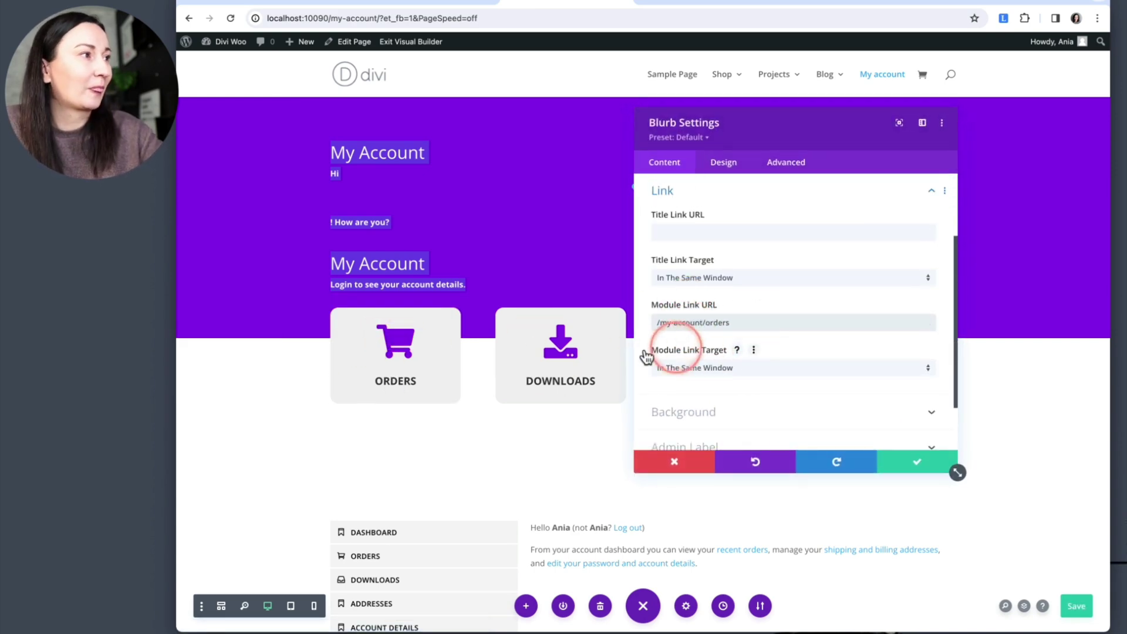
{"action": "left_click", "coordinate": [523, 364]}
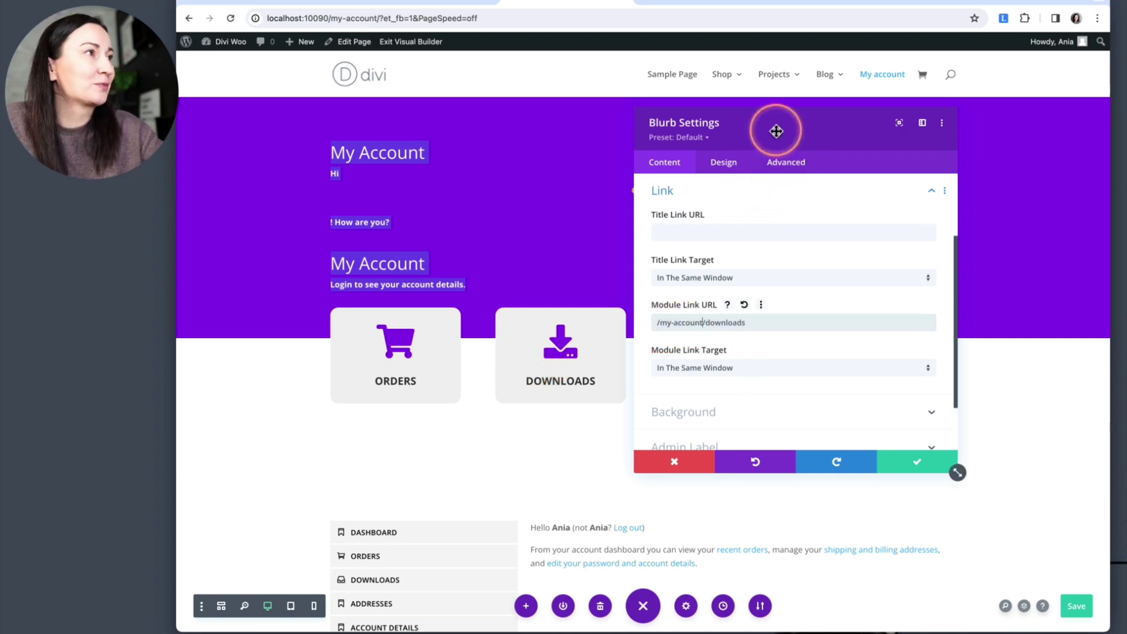
Step: Change the Account Details blurb's module link URL to /my-account/edit-account
{"action": "left_click_drag", "start_coordinate": [775, 131], "coordinate": [458, 135]}
{"action": "left_click", "coordinate": [734, 323]}
{"action": "left_click", "coordinate": [362, 328]}
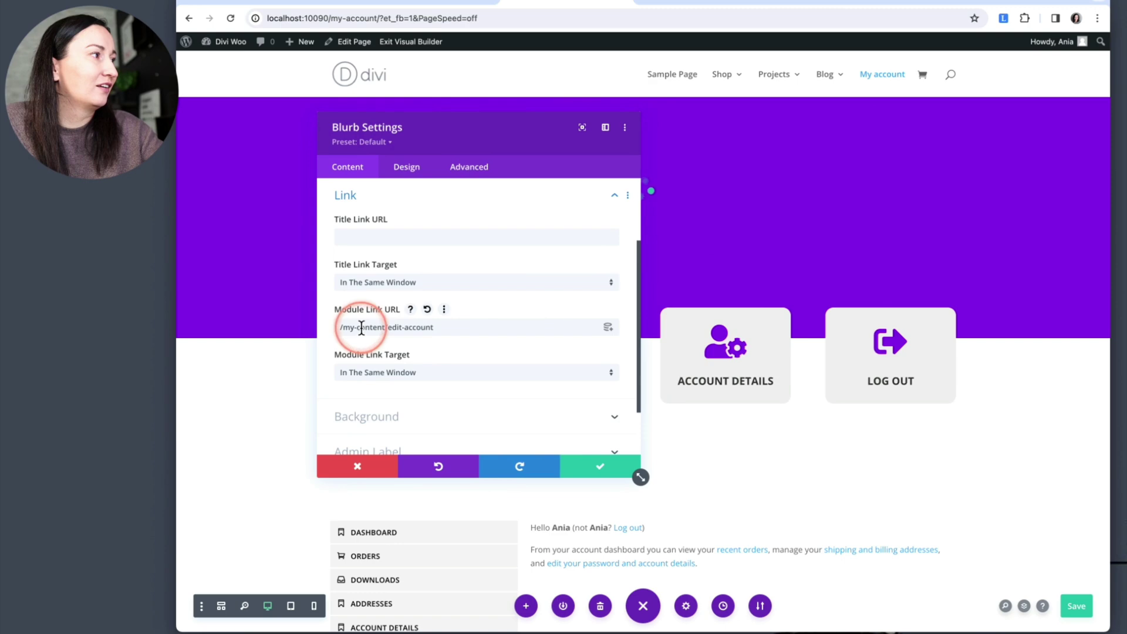
{"action": "type", "text": "account"}
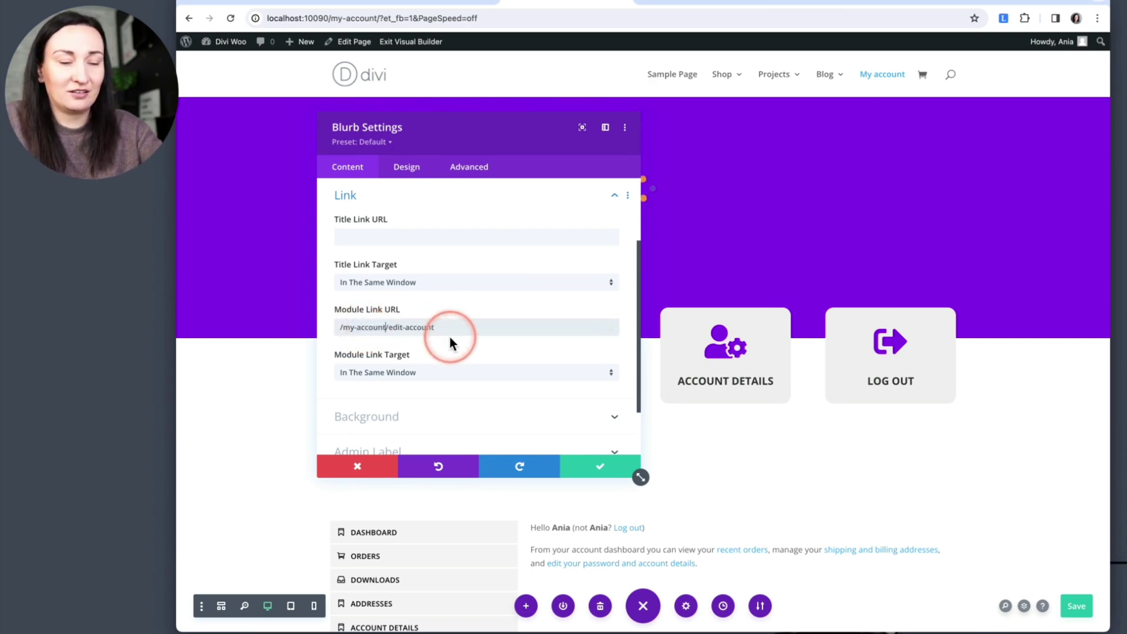
Step: Change the Log Out blurb's module link URL to /my-account/customer-logout and save the page
{"action": "left_click", "coordinate": [878, 338]}
{"action": "left_click", "coordinate": [375, 338]}
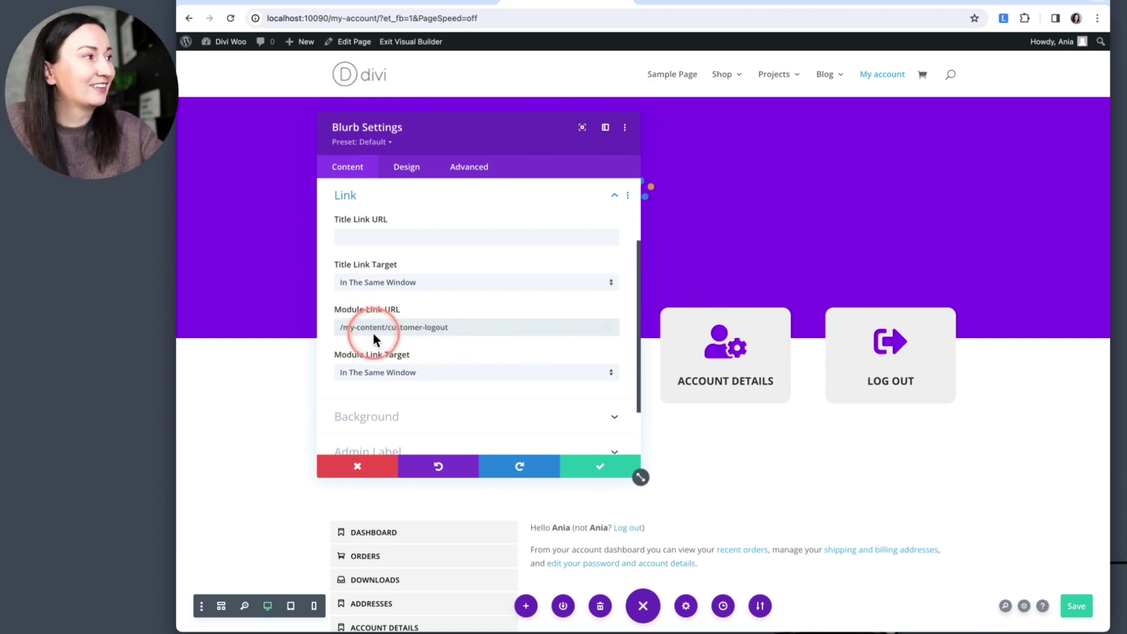
{"action": "type", "text": "accoun"}
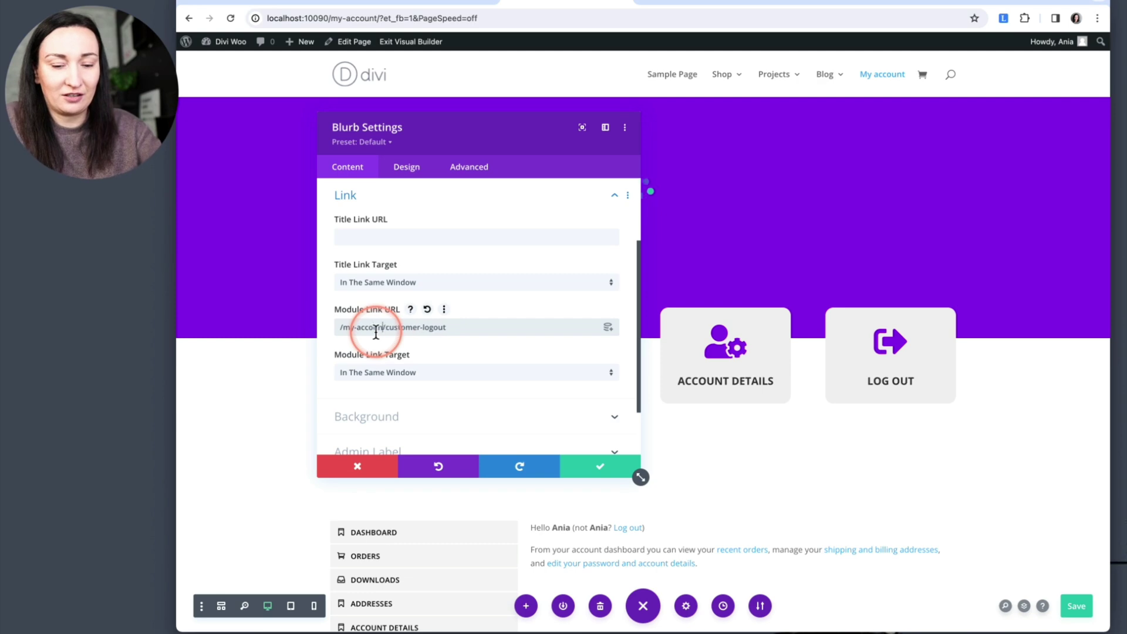
{"action": "type", "text": "t"}
{"action": "left_click", "coordinate": [1077, 605]}
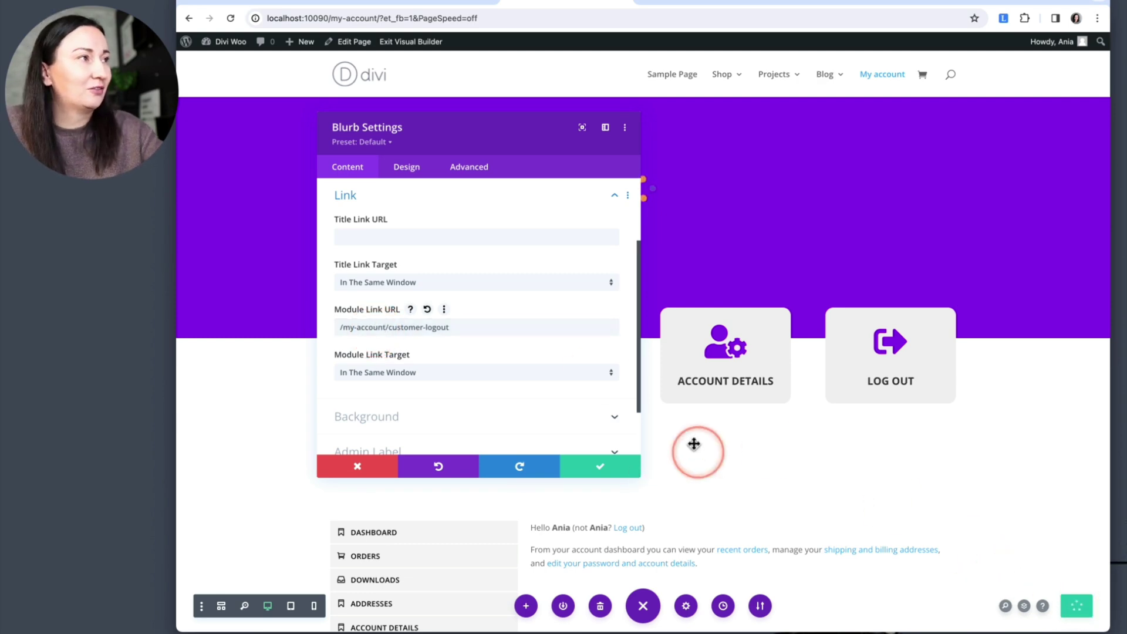
Step: Return to the front-end account page and test the Orders, Downloads and Account Details blurb links
{"action": "left_click", "coordinate": [690, 6]}
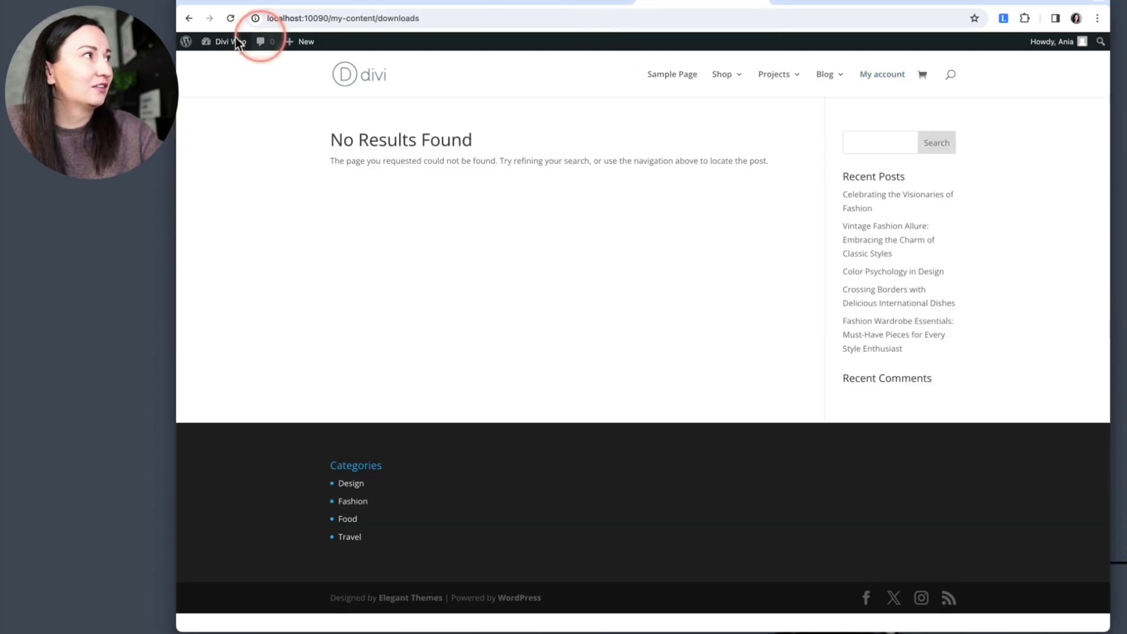
{"action": "left_click", "coordinate": [189, 18]}
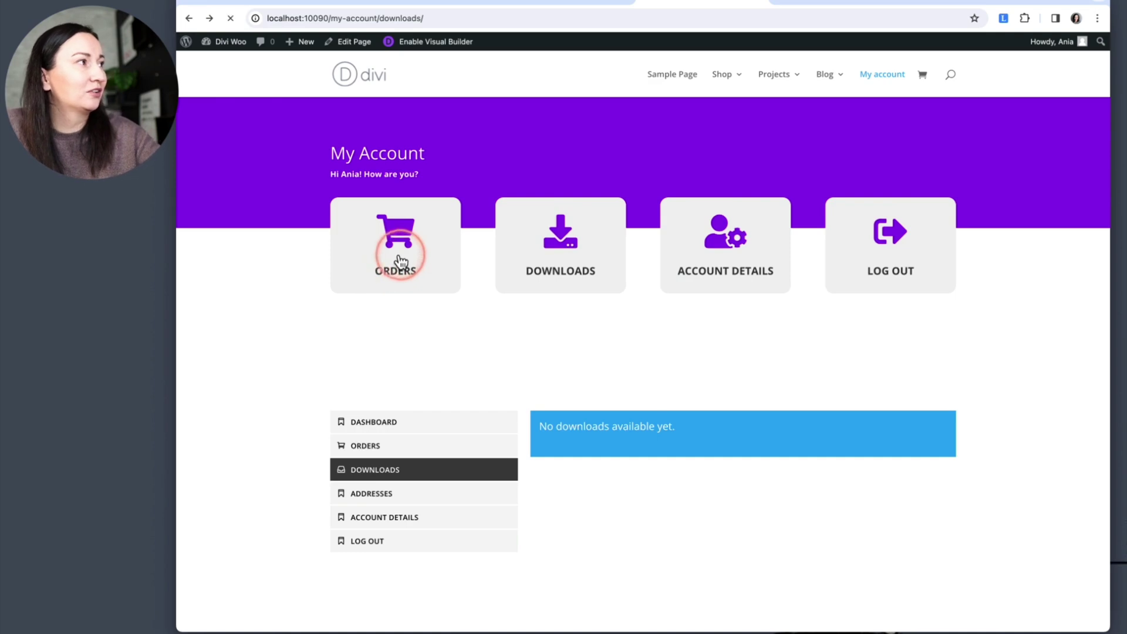
{"action": "left_click", "coordinate": [392, 256]}
{"action": "left_click", "coordinate": [533, 254]}
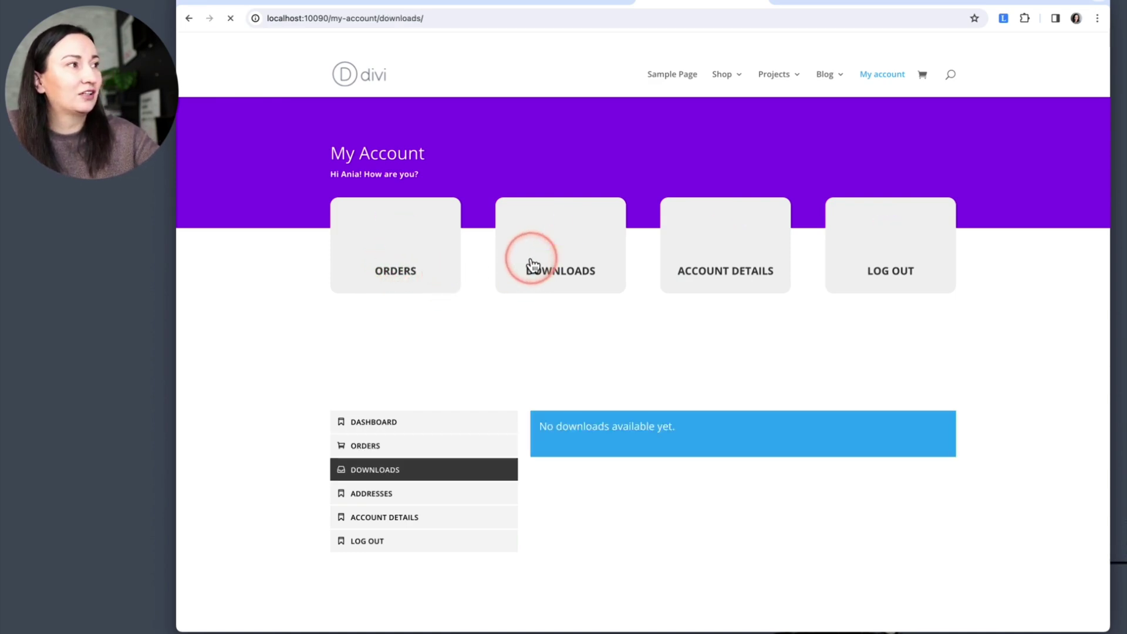
{"action": "left_click", "coordinate": [744, 265]}
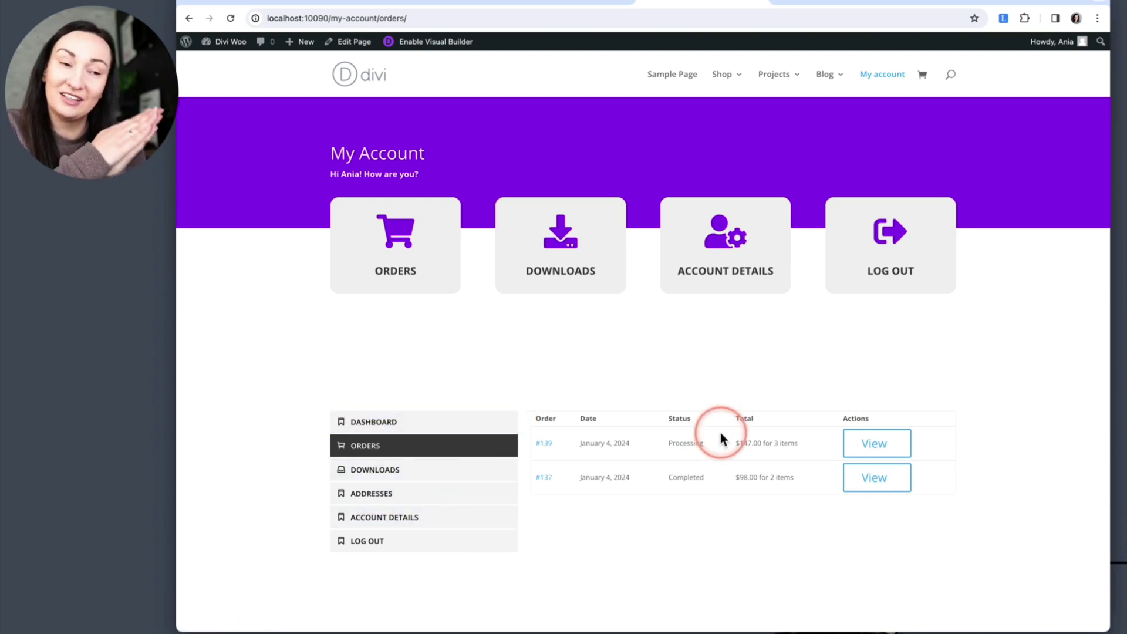
Step: Inspect the orders page in the browser's developer tools and select the woocommerce-MyAccount-navigation element inside the woocommerce div
{"action": "right_click", "coordinate": [692, 375]}
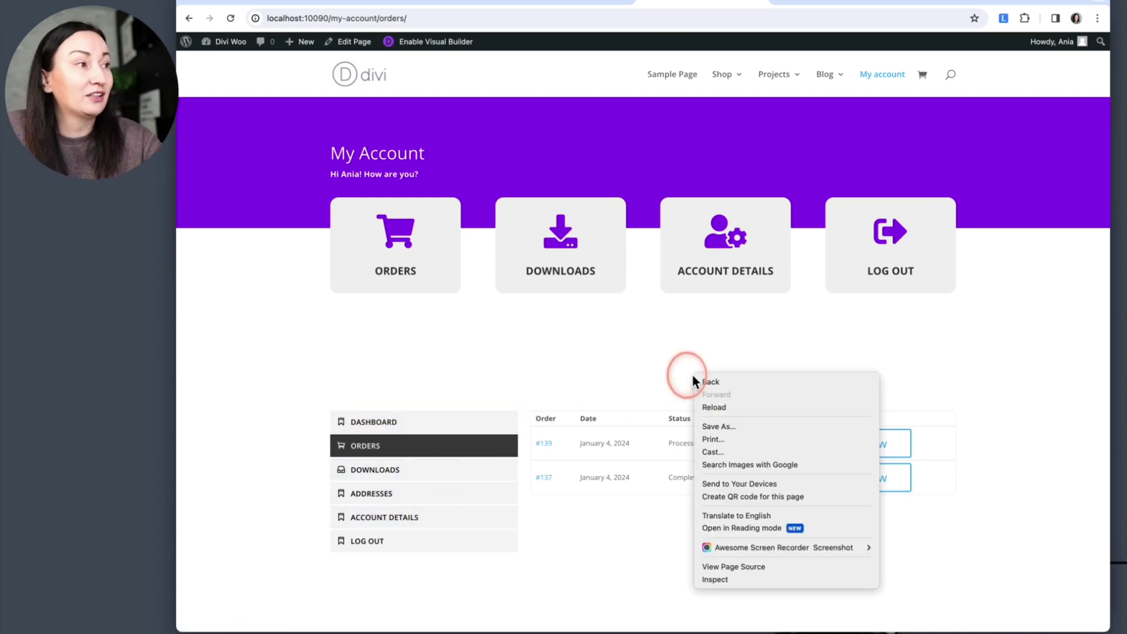
{"action": "left_click", "coordinate": [732, 579]}
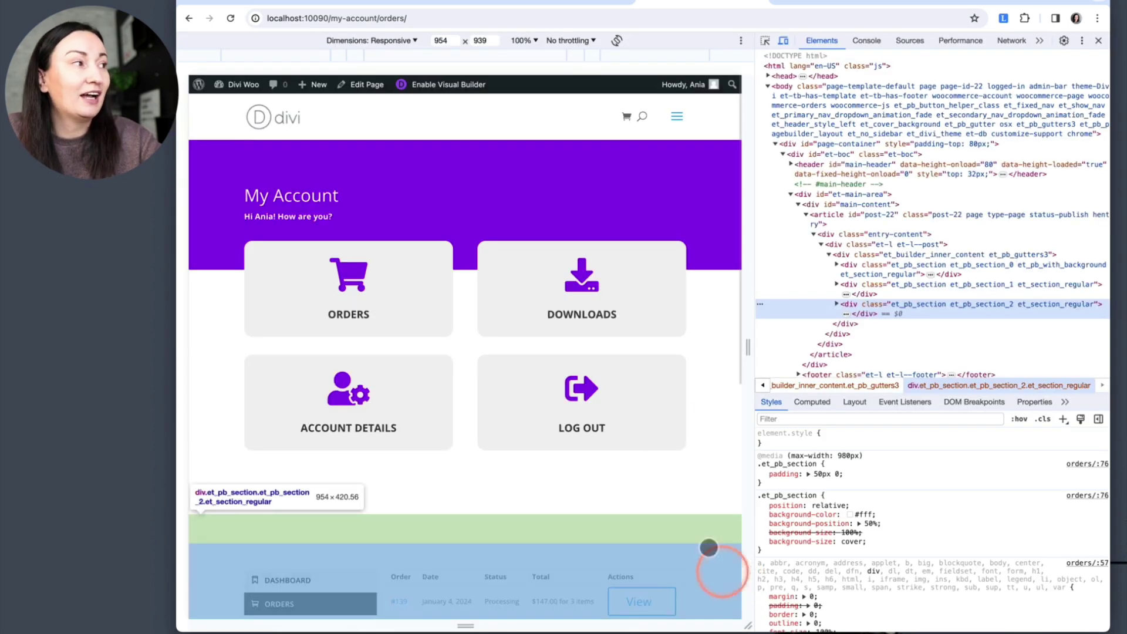
{"action": "scroll", "coordinate": [667, 422], "scroll_direction": "down", "scroll_amount": 5}
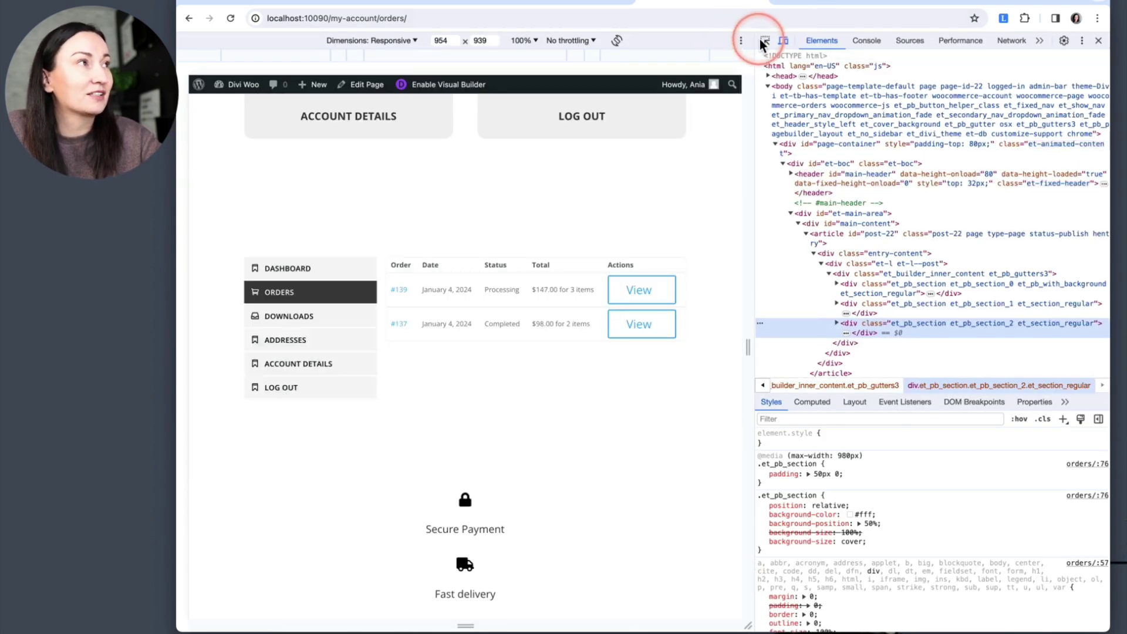
{"action": "left_click", "coordinate": [764, 42]}
{"action": "left_click", "coordinate": [409, 384]}
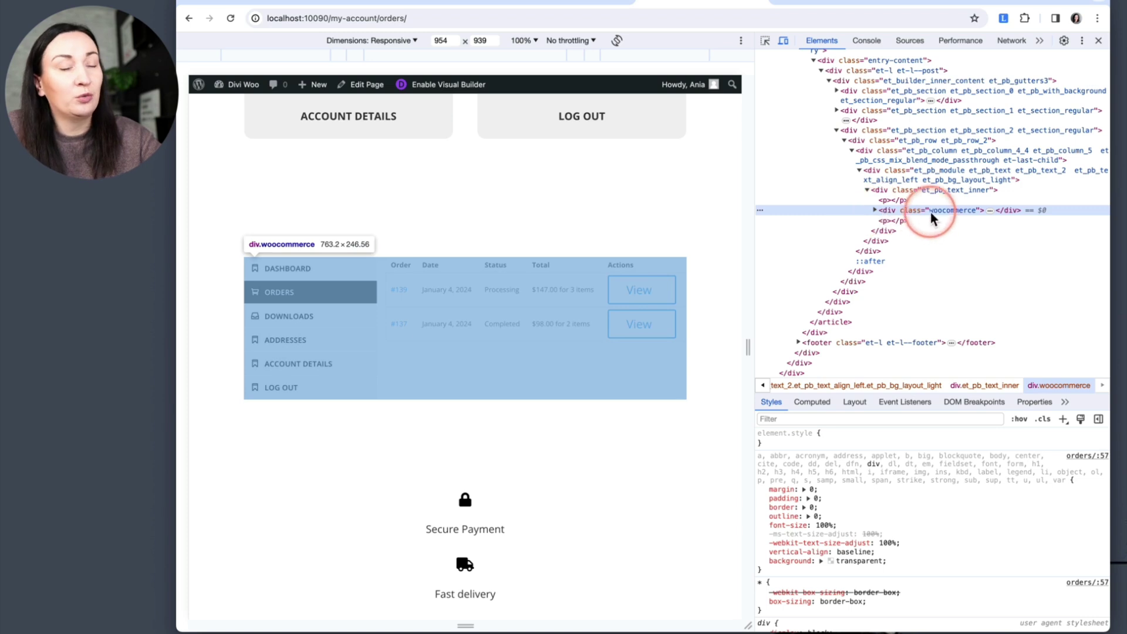
{"action": "left_click", "coordinate": [875, 210]}
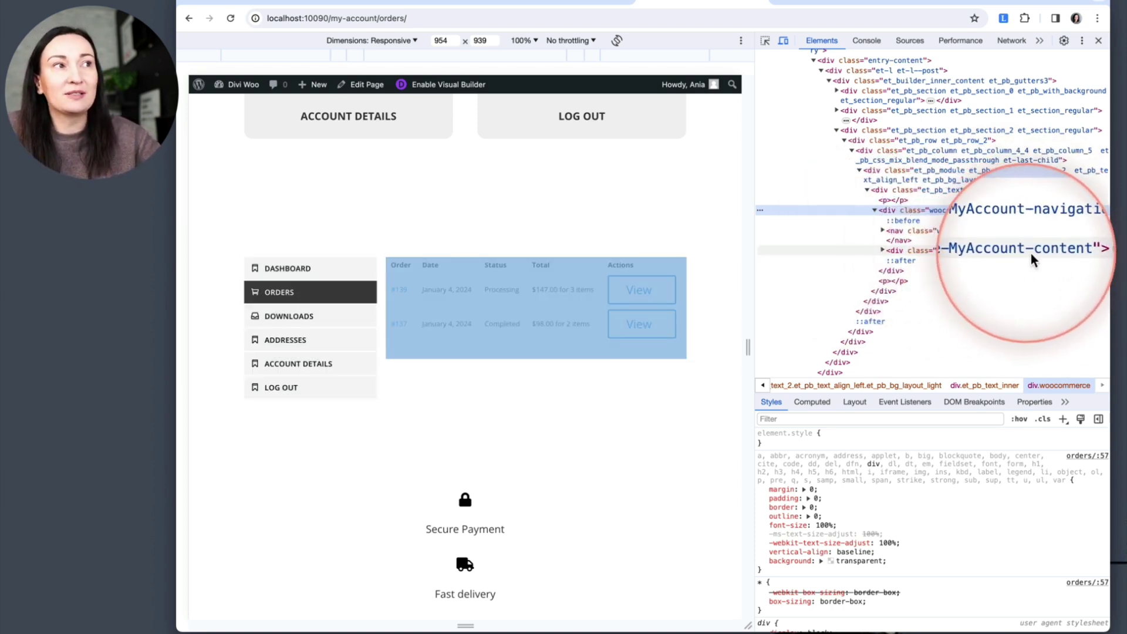
{"action": "left_click", "coordinate": [898, 232]}
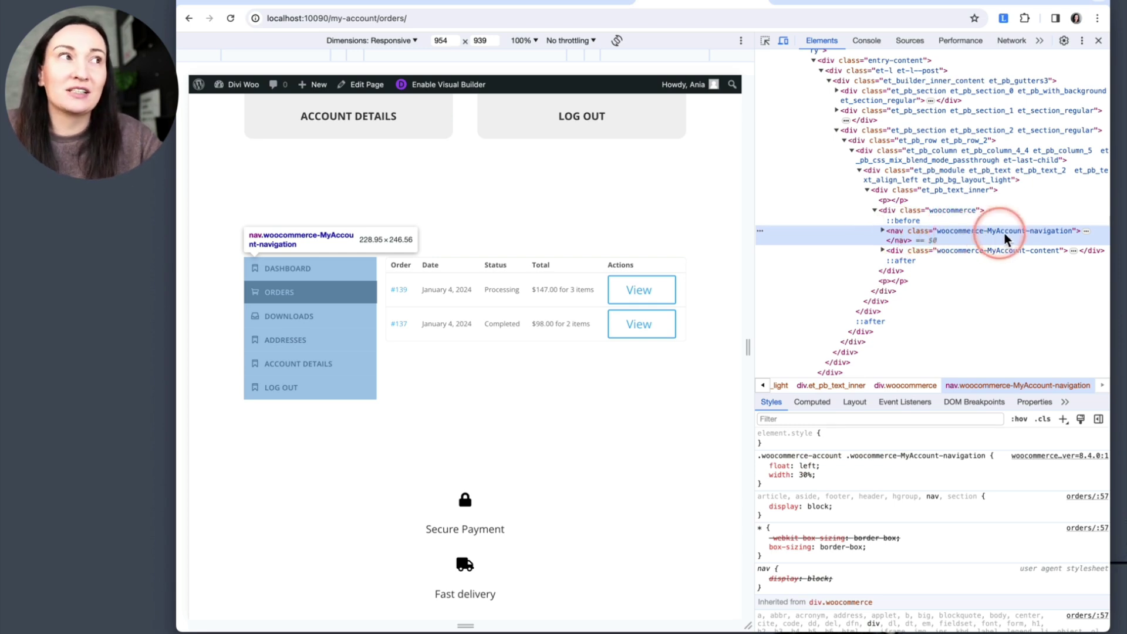
Step: Add a new inspector style rule for nav.woocommerce-MyAccount-navigation with display: none
{"action": "left_click", "coordinate": [1062, 420]}
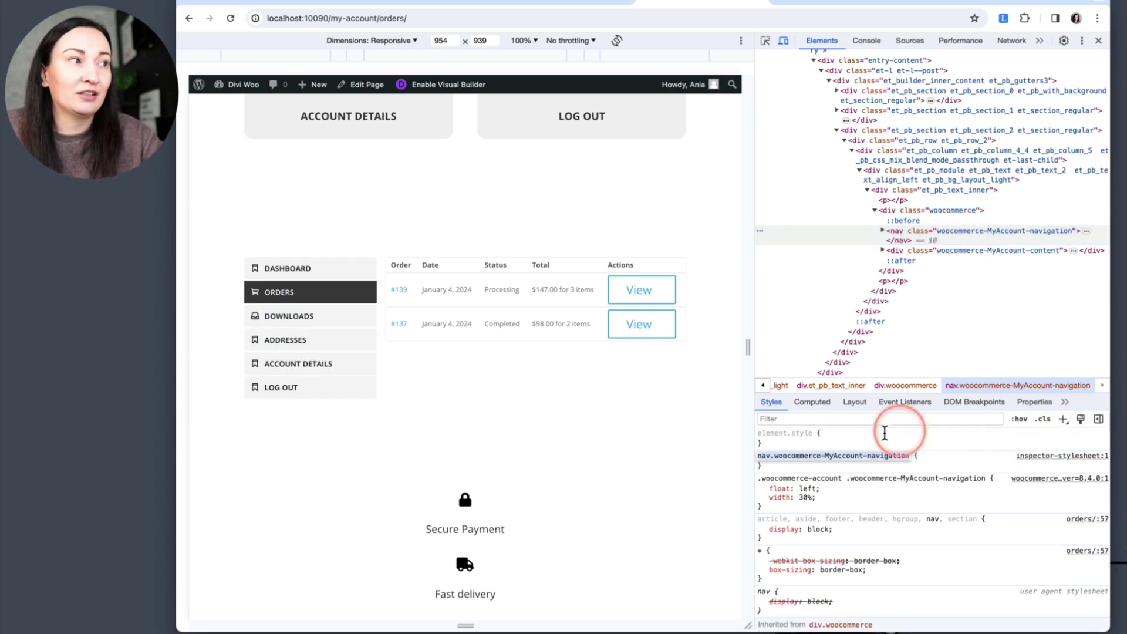
{"action": "left_click", "coordinate": [925, 457]}
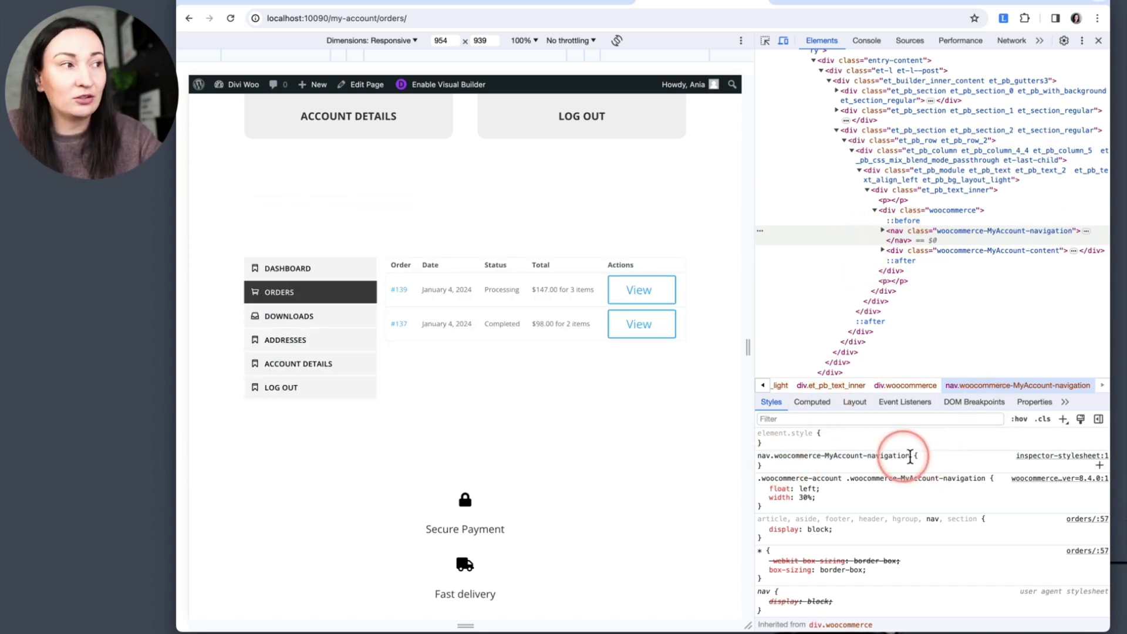
{"action": "left_click", "coordinate": [929, 459]}
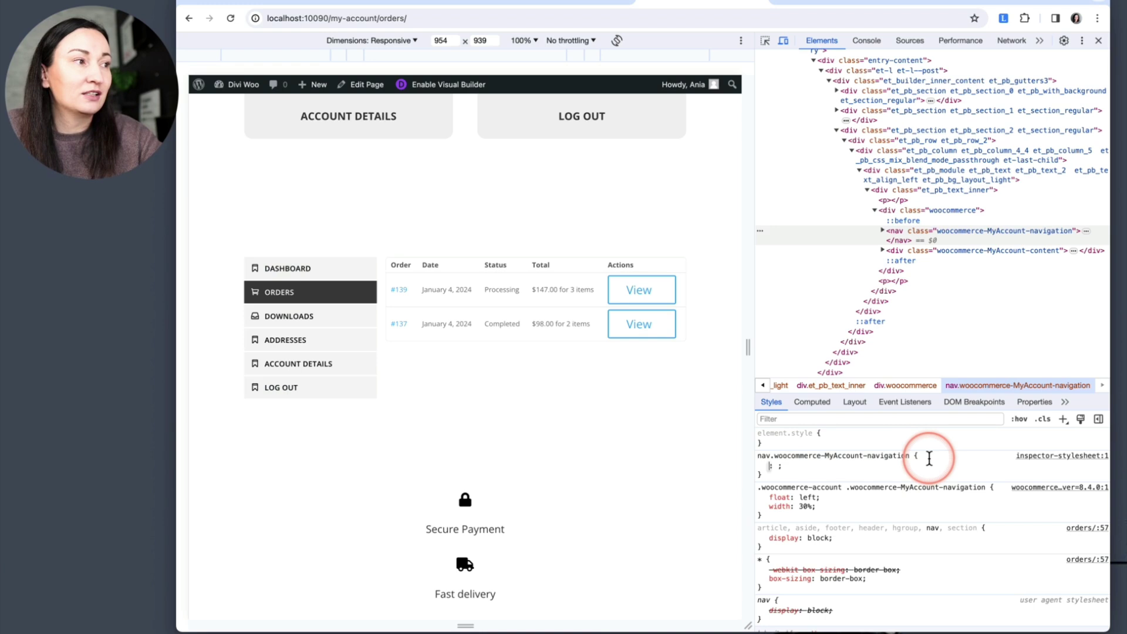
{"action": "type", "text": "display"}
{"action": "key", "text": "Tab"}
{"action": "type", "text": "n"}
{"action": "key", "text": "Return"}
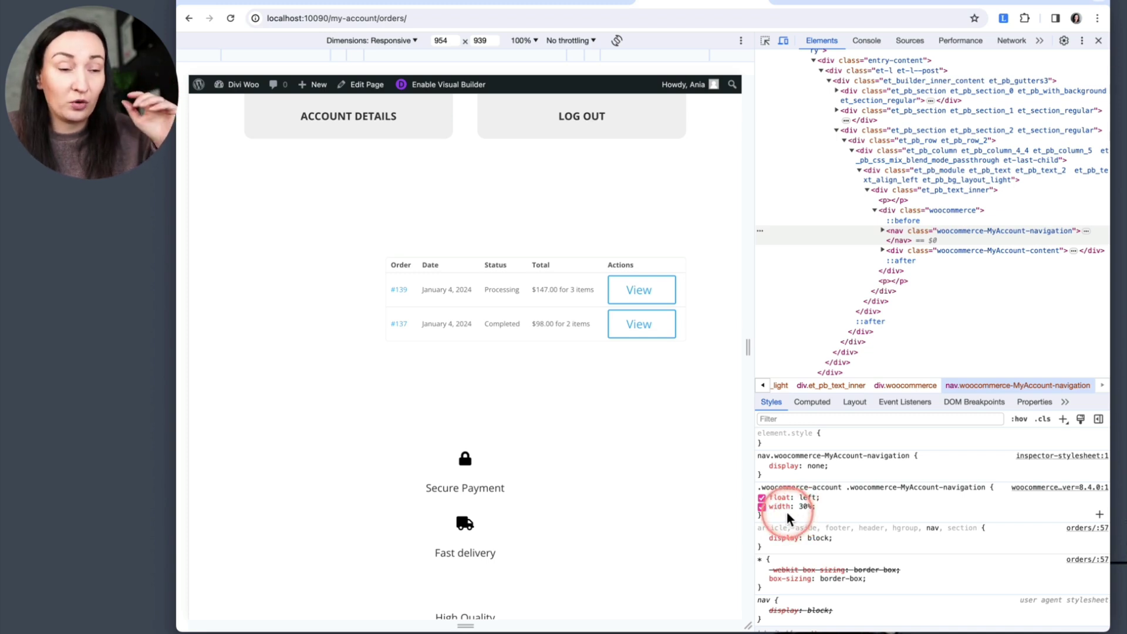
Step: Add a new inspector style rule for .woocommerce-MyAccount-content with width: 100%
{"action": "left_click", "coordinate": [893, 251]}
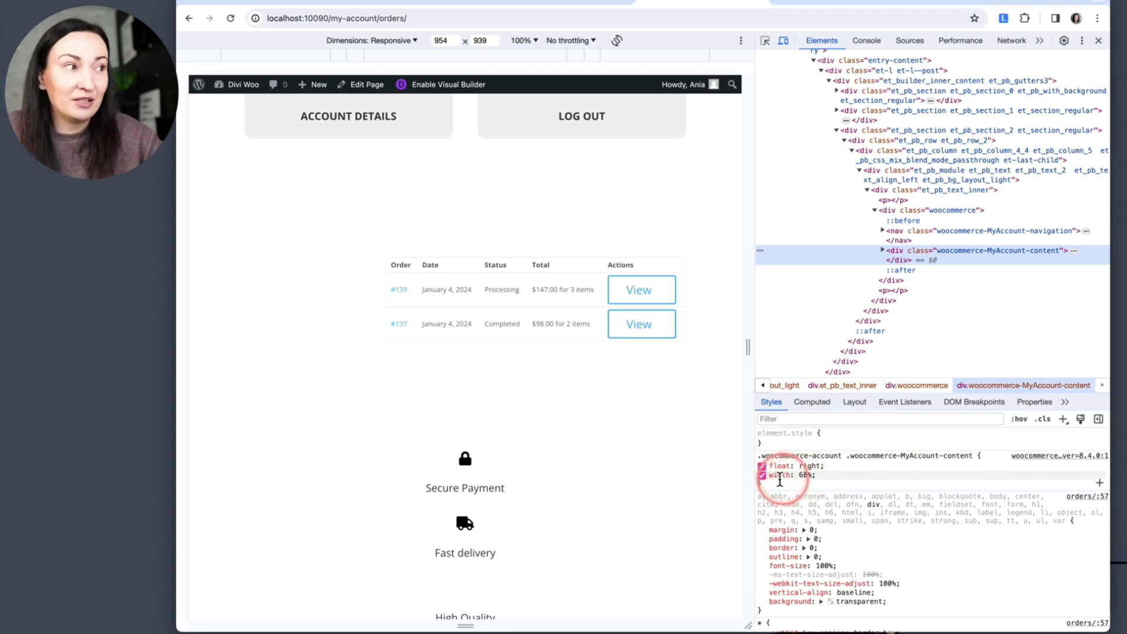
{"action": "left_click", "coordinate": [1063, 419]}
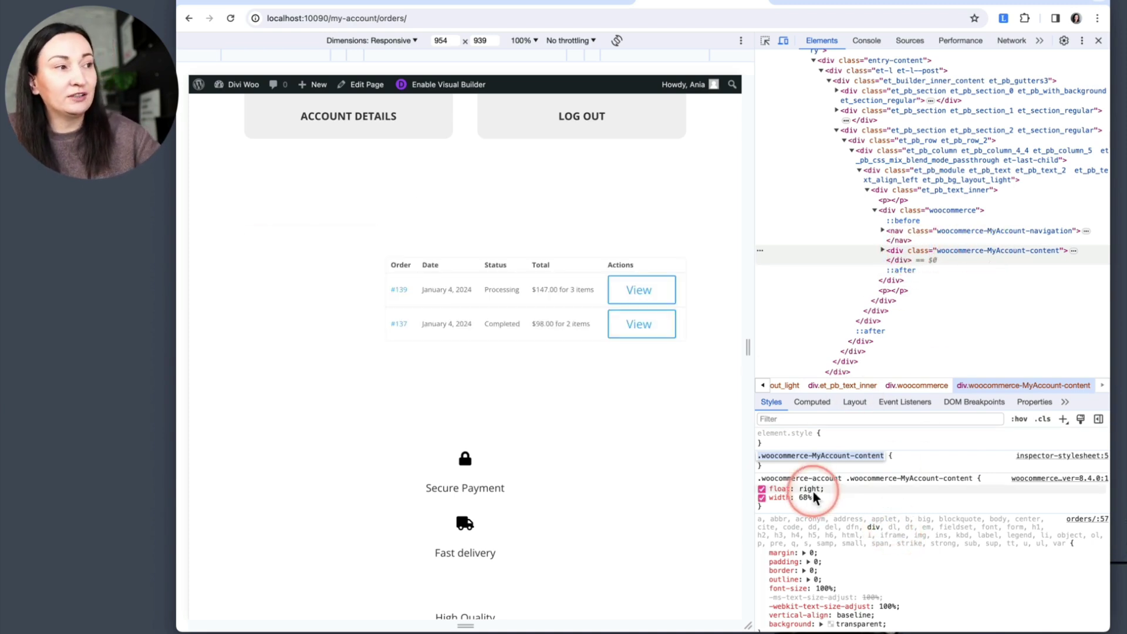
{"action": "left_click", "coordinate": [904, 459]}
{"action": "left_click", "coordinate": [907, 455]}
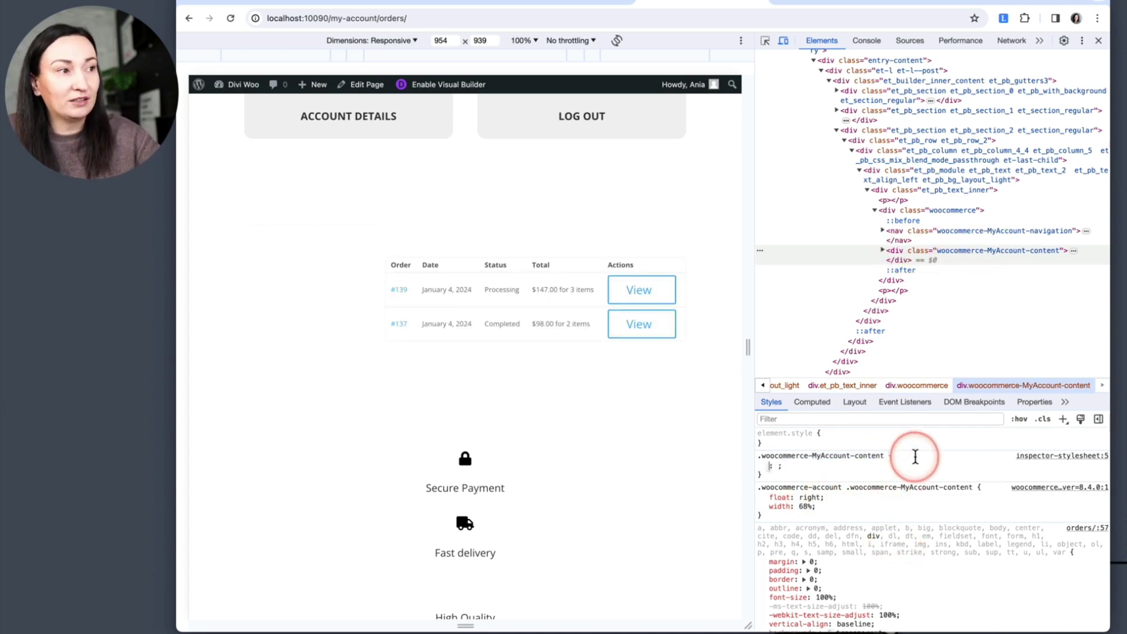
{"action": "type", "text": "width"}
{"action": "key", "text": "Tab"}
{"action": "type", "text": "10"}
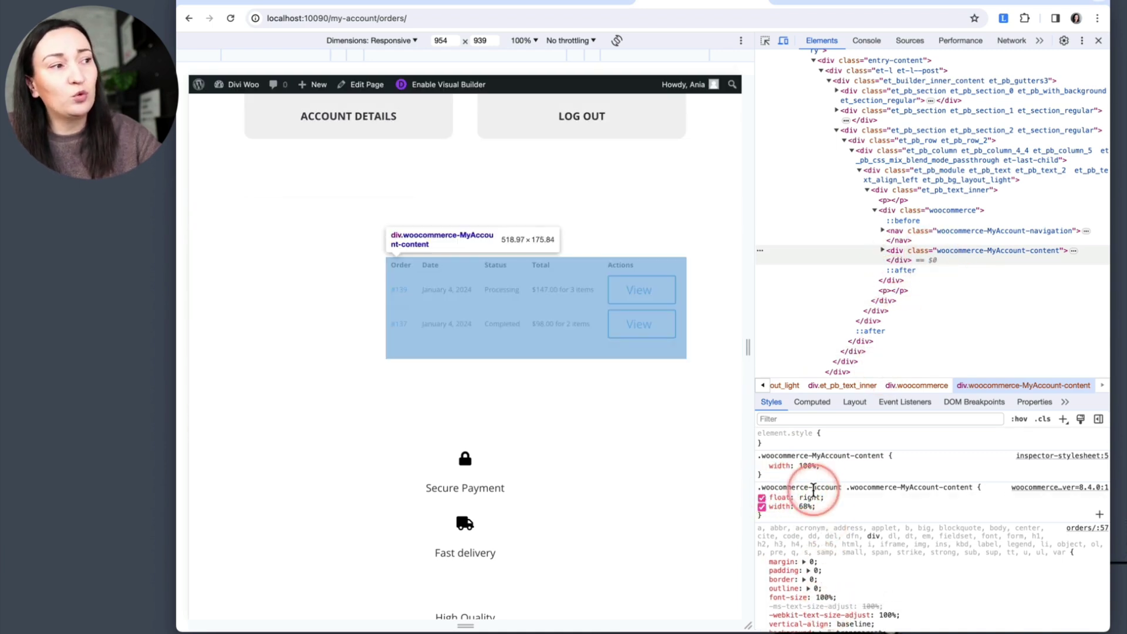
Step: Make the width rule's selector more specific by changing it to body.woocommerce-account .woocommerce-MyAccount-content
{"action": "scroll", "coordinate": [968, 209], "scroll_direction": "up", "scroll_amount": 5}
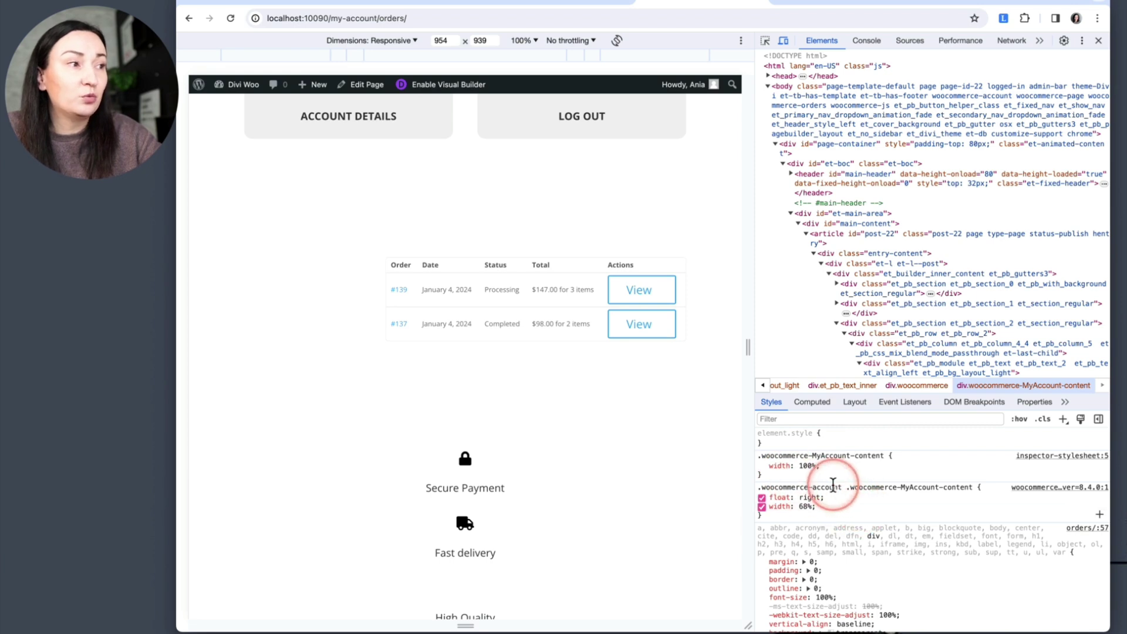
{"action": "left_click", "coordinate": [771, 455]}
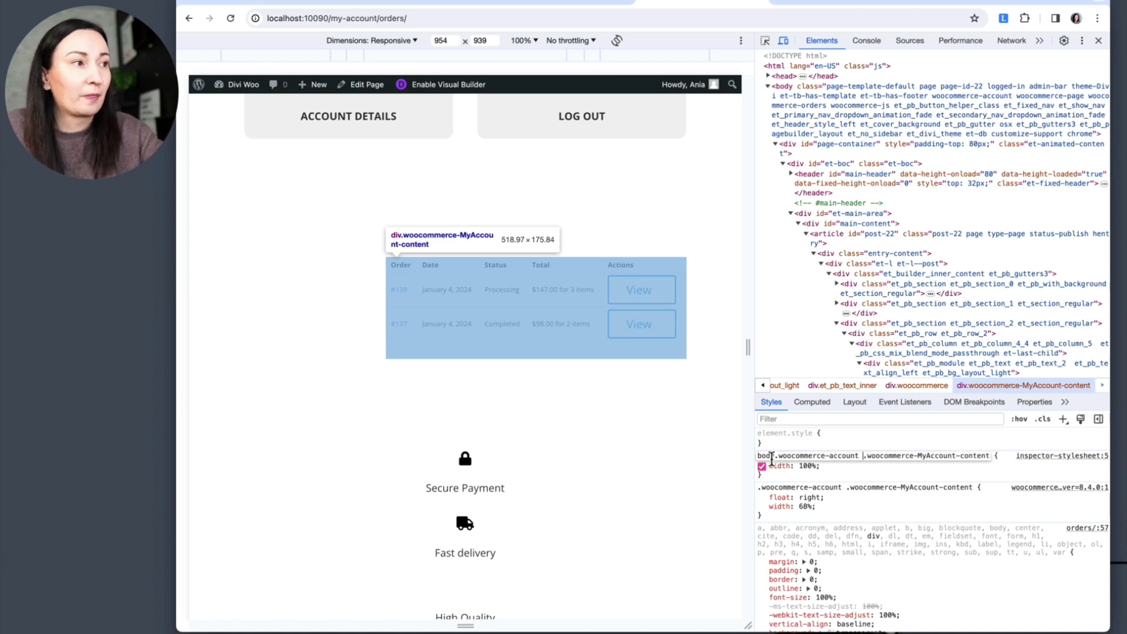
{"action": "left_click", "coordinate": [848, 461]}
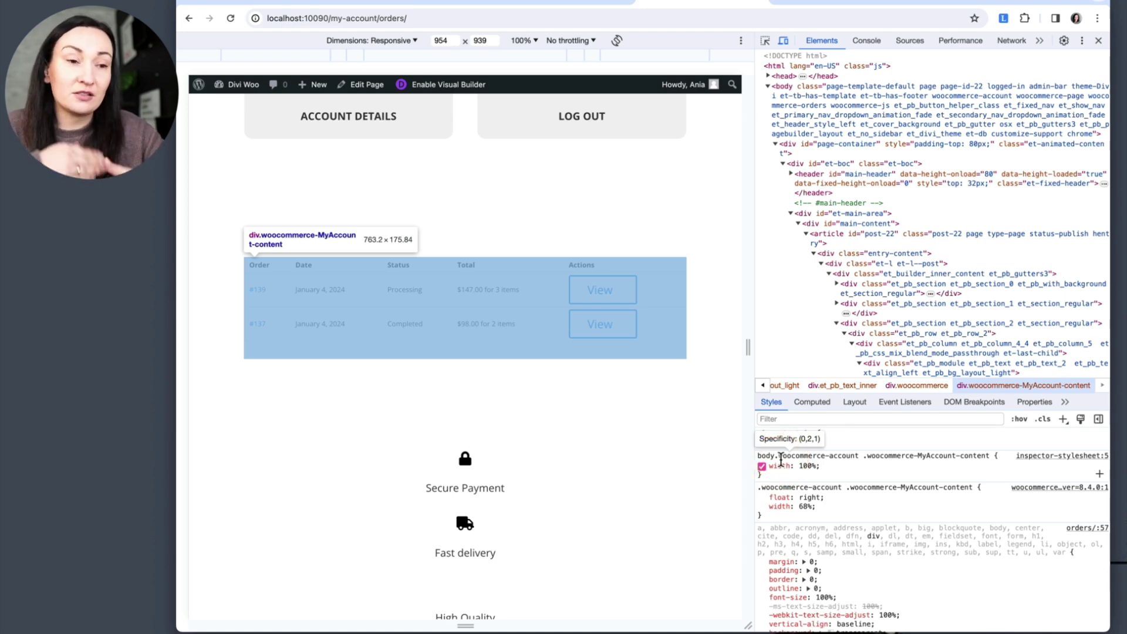
Step: Compare the WooCommerce layout rule's selector and source file with the specificity of the custom width rule
{"action": "left_click", "coordinate": [1041, 492]}
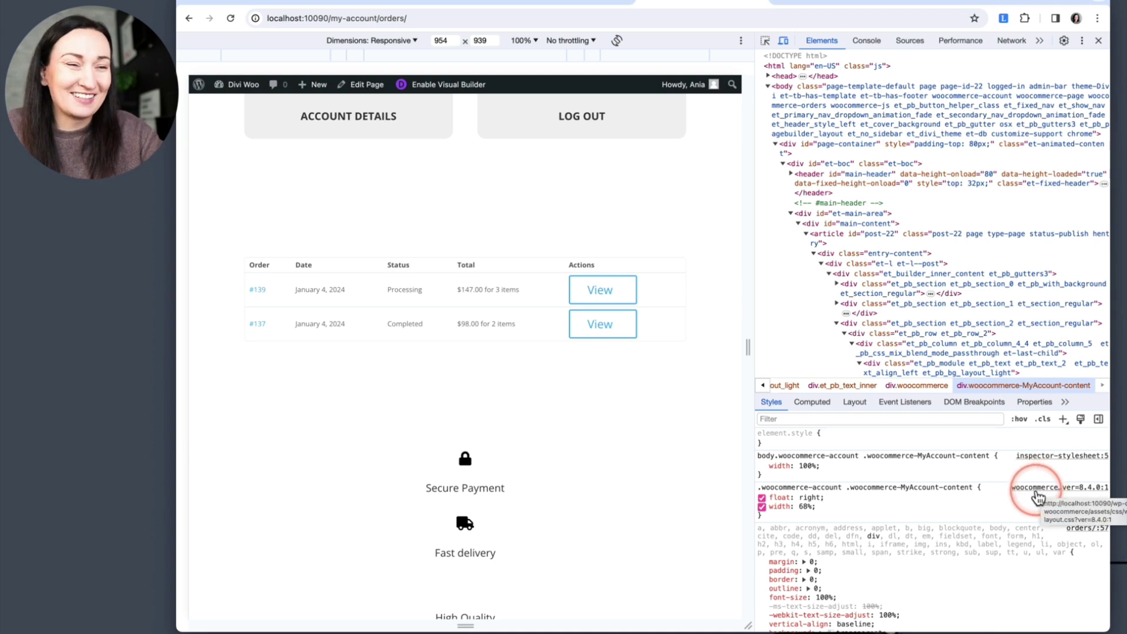
{"action": "left_click", "coordinate": [881, 492]}
{"action": "left_click", "coordinate": [773, 491]}
{"action": "left_click", "coordinate": [1025, 493]}
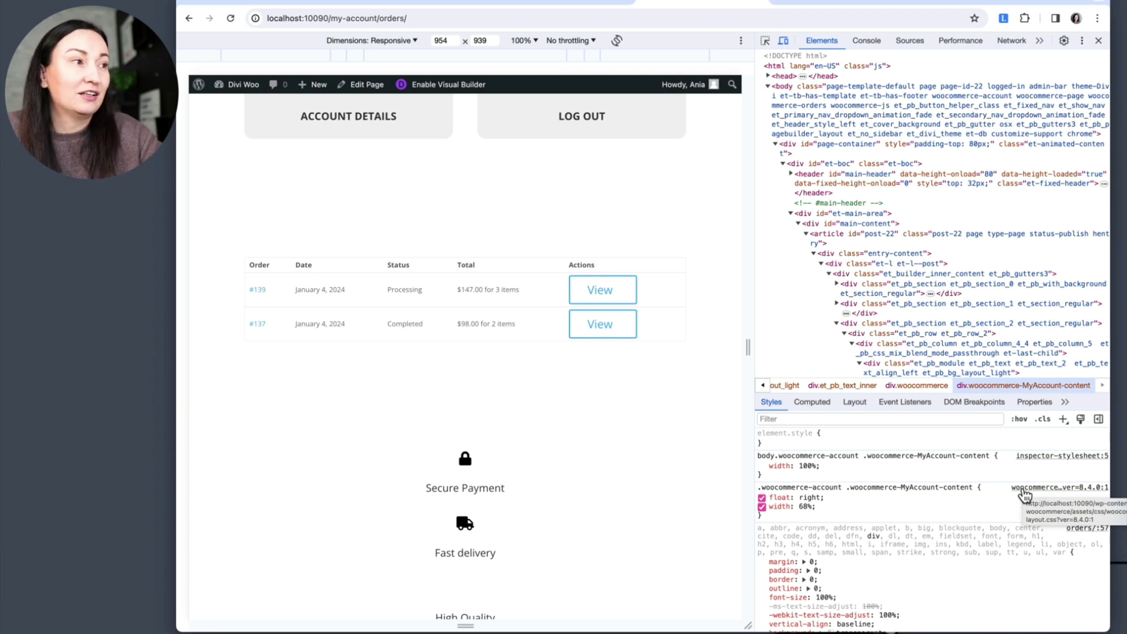
{"action": "left_click", "coordinate": [1033, 500]}
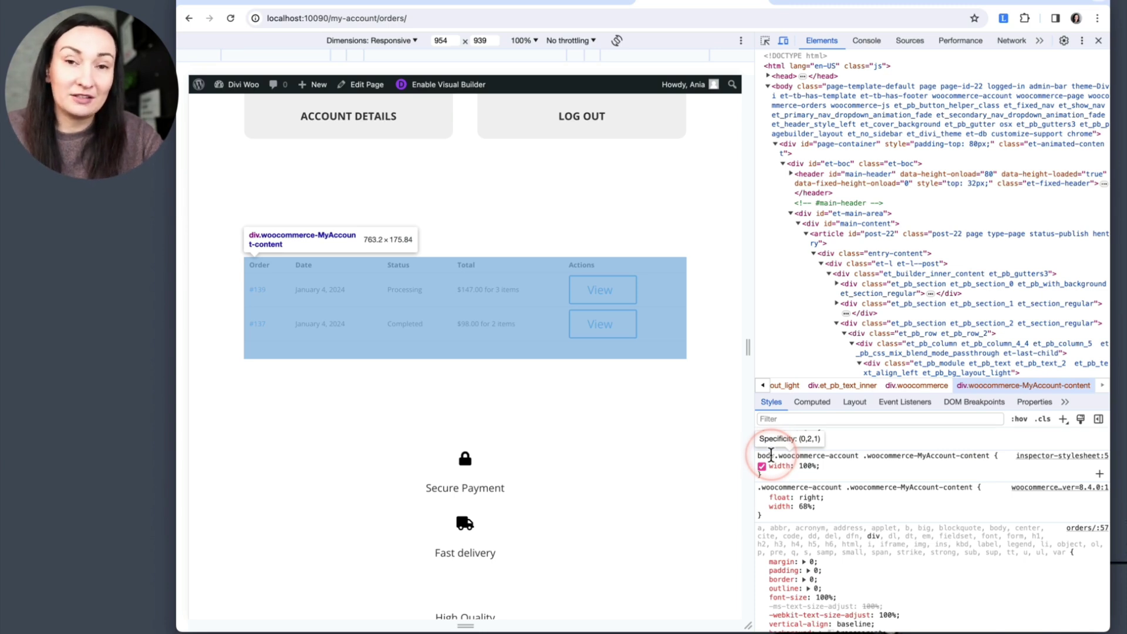
{"action": "left_click", "coordinate": [804, 457]}
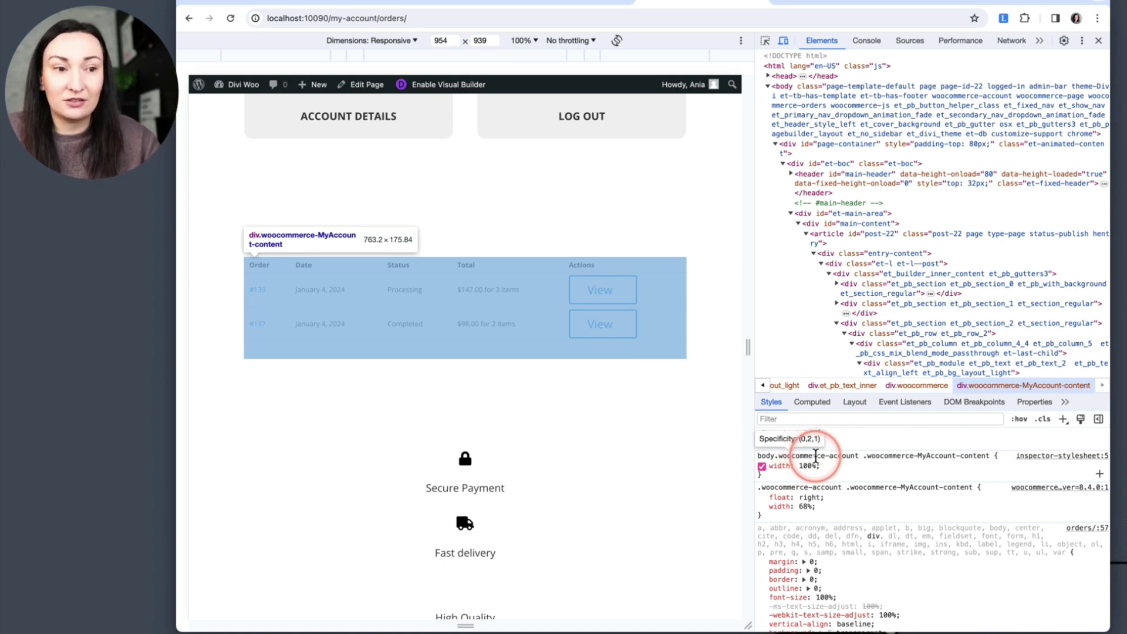
Step: Open the inspector stylesheet and copy both custom rules for the account navigation and content
{"action": "left_click", "coordinate": [1042, 455]}
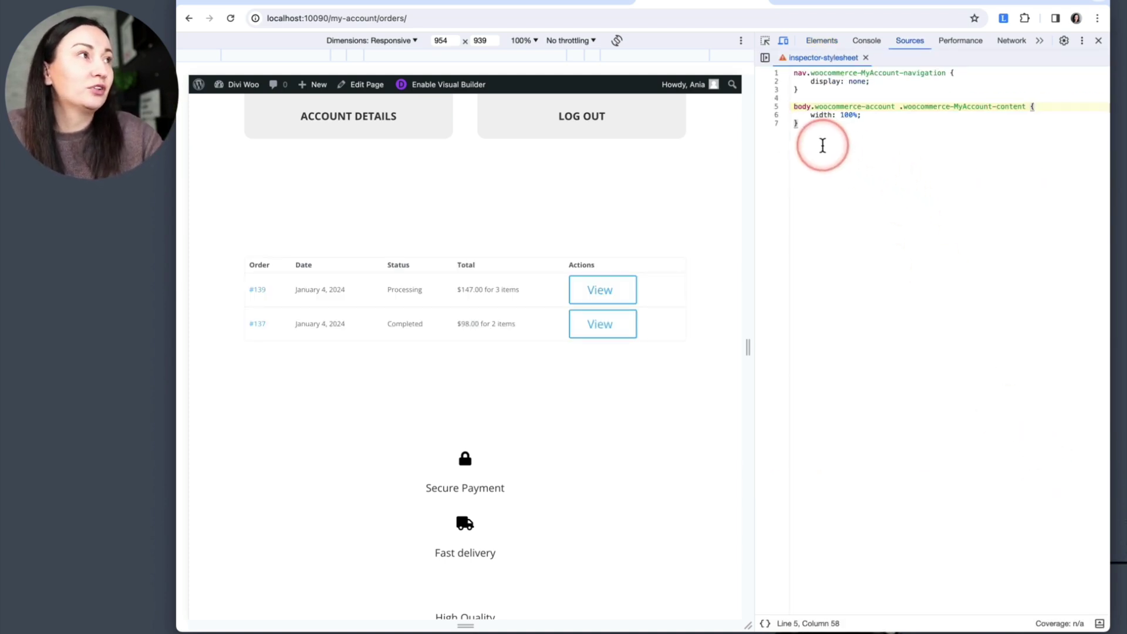
{"action": "left_click_drag", "start_coordinate": [820, 144], "coordinate": [728, 45]}
{"action": "key", "text": "ctrl+c"}
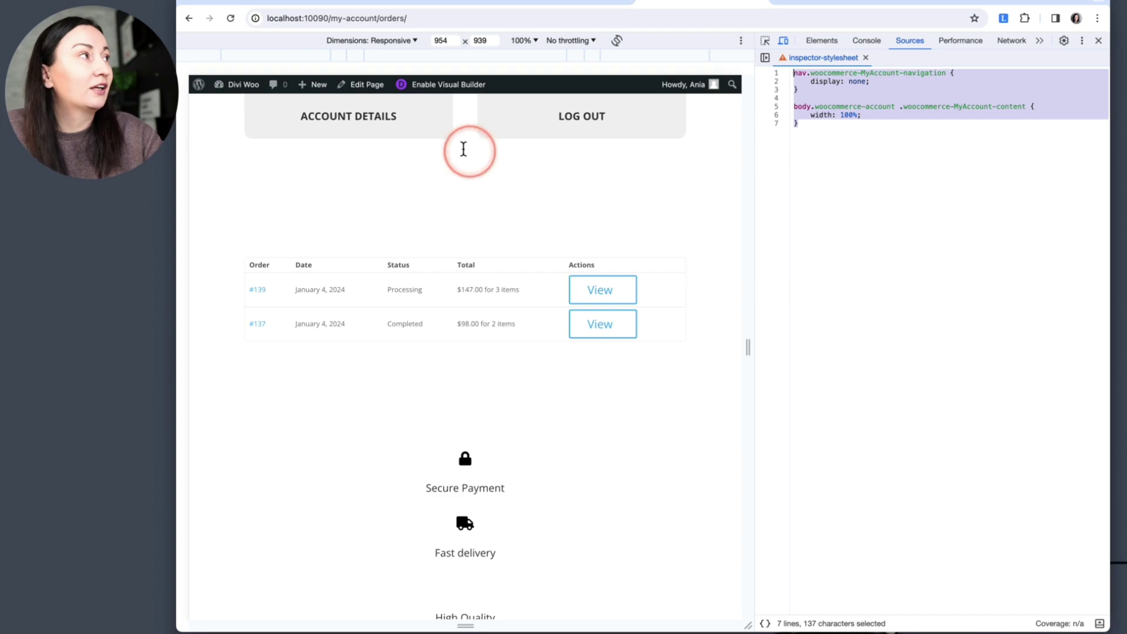
Step: Open the child theme's style.css in the WordPress Theme File Editor and paste the copied rules at its end
{"action": "left_click", "coordinate": [299, 4]}
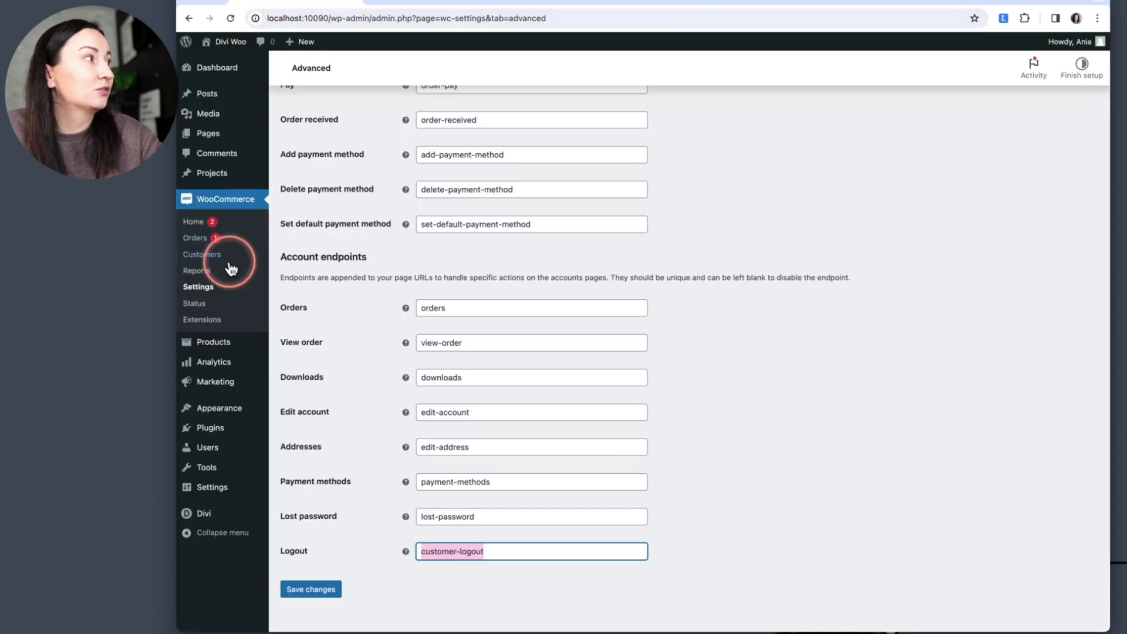
{"action": "mouse_move", "coordinate": [212, 414]}
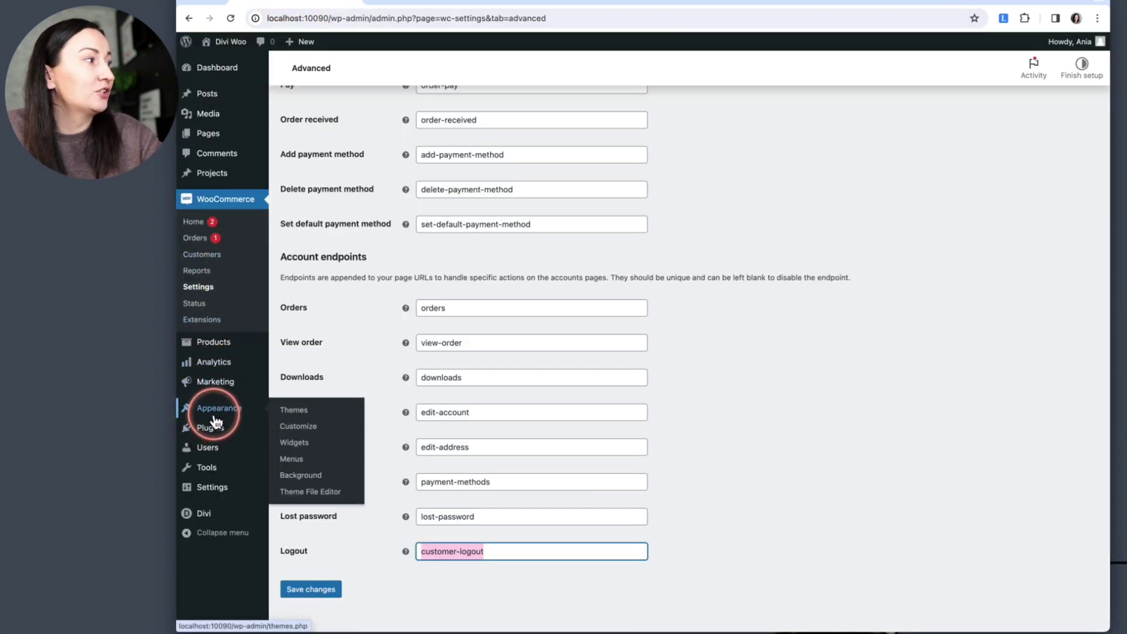
{"action": "left_click", "coordinate": [299, 493]}
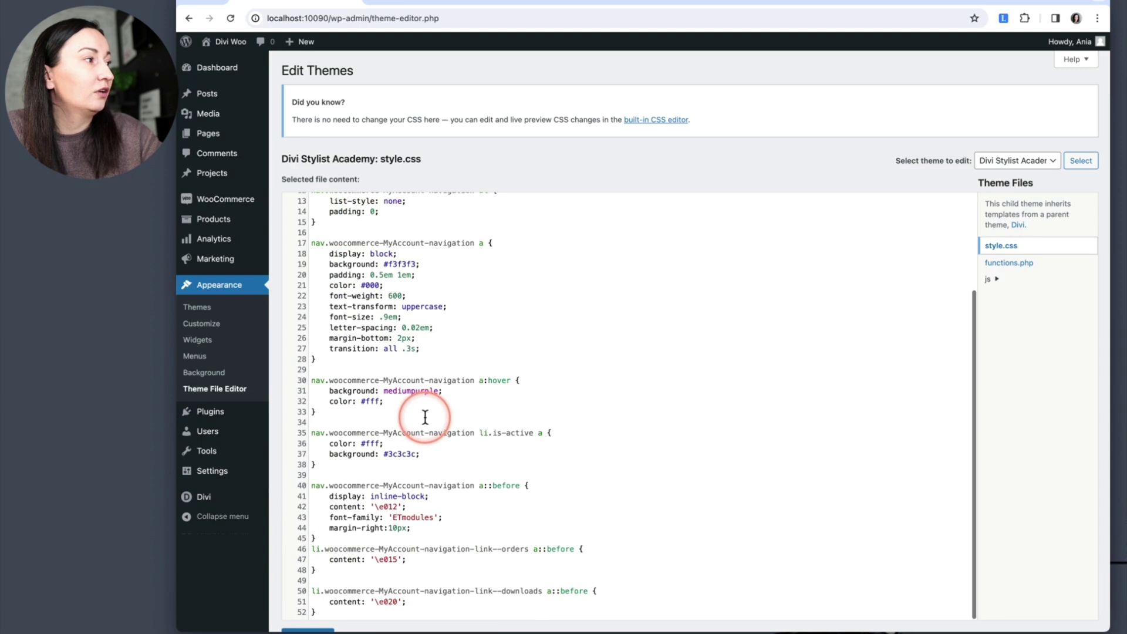
{"action": "left_click", "coordinate": [393, 611]}
{"action": "key", "text": "Return"}
{"action": "key", "text": "Return"}
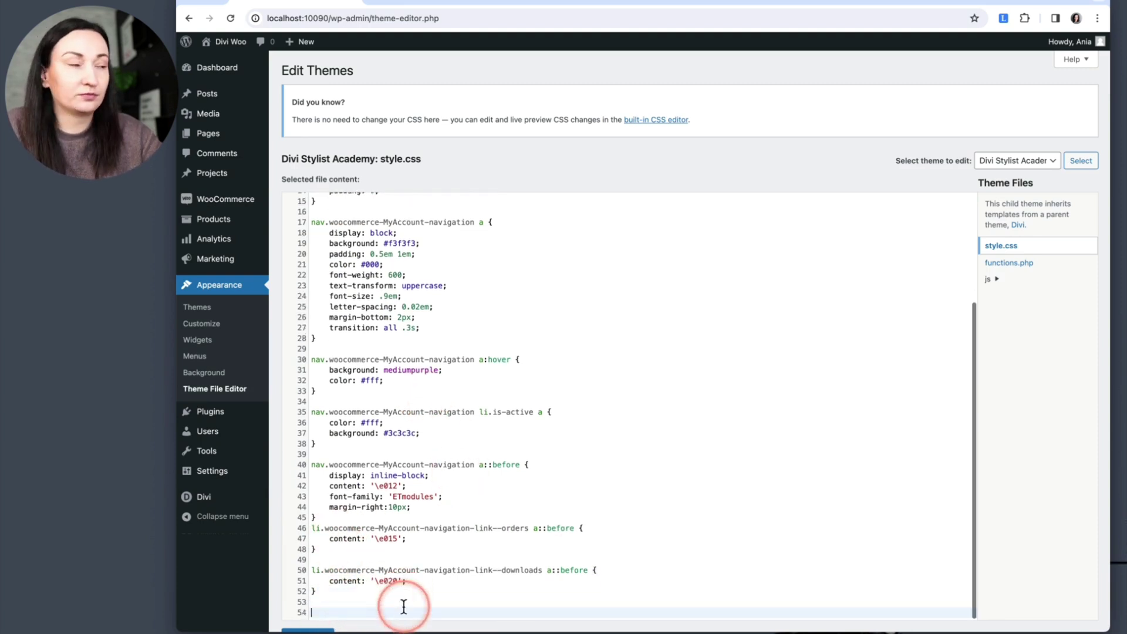
{"action": "key", "text": "ctrl+v"}
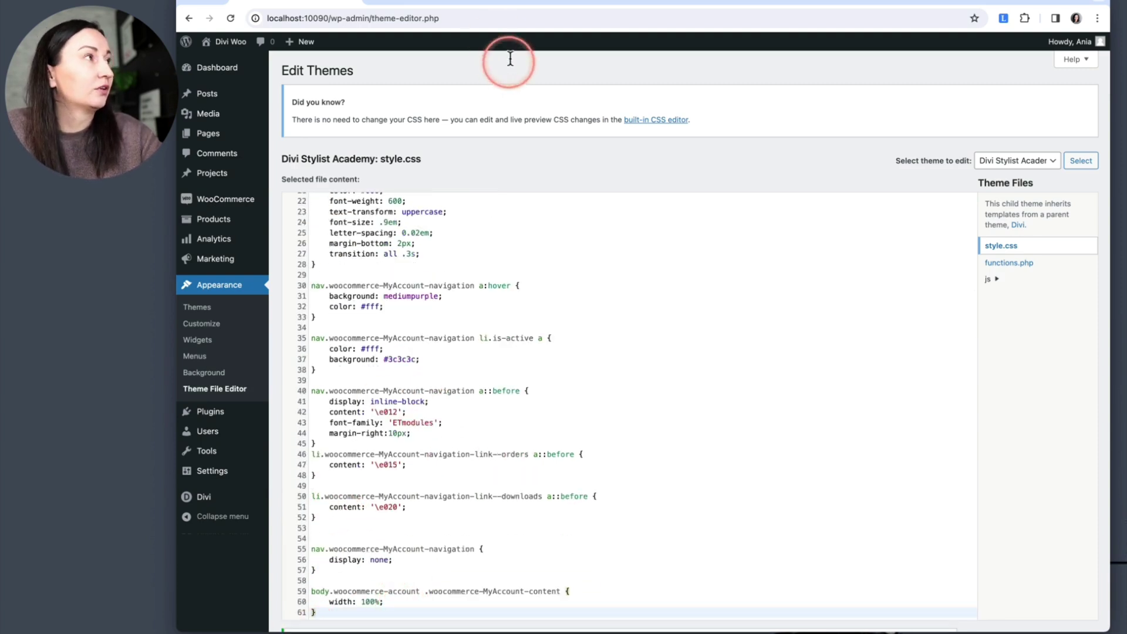
Step: Reload the live account orders page and close the developer tools to view it at full width
{"action": "left_click", "coordinate": [551, 3]}
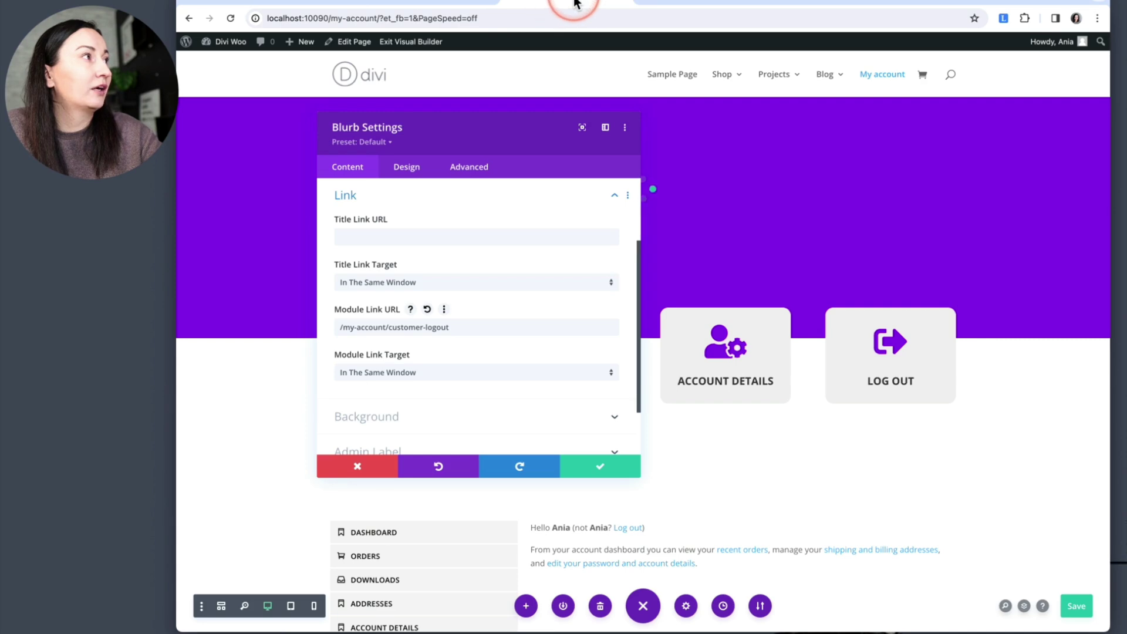
{"action": "left_click", "coordinate": [658, 3]}
{"action": "left_click", "coordinate": [231, 19]}
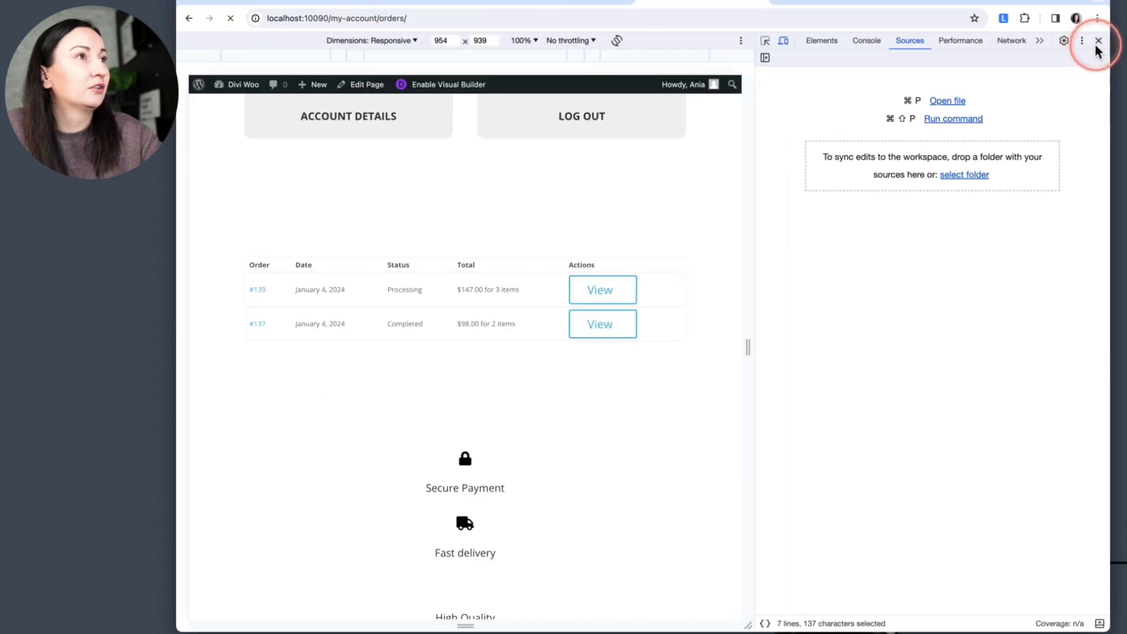
{"action": "left_click", "coordinate": [1098, 41]}
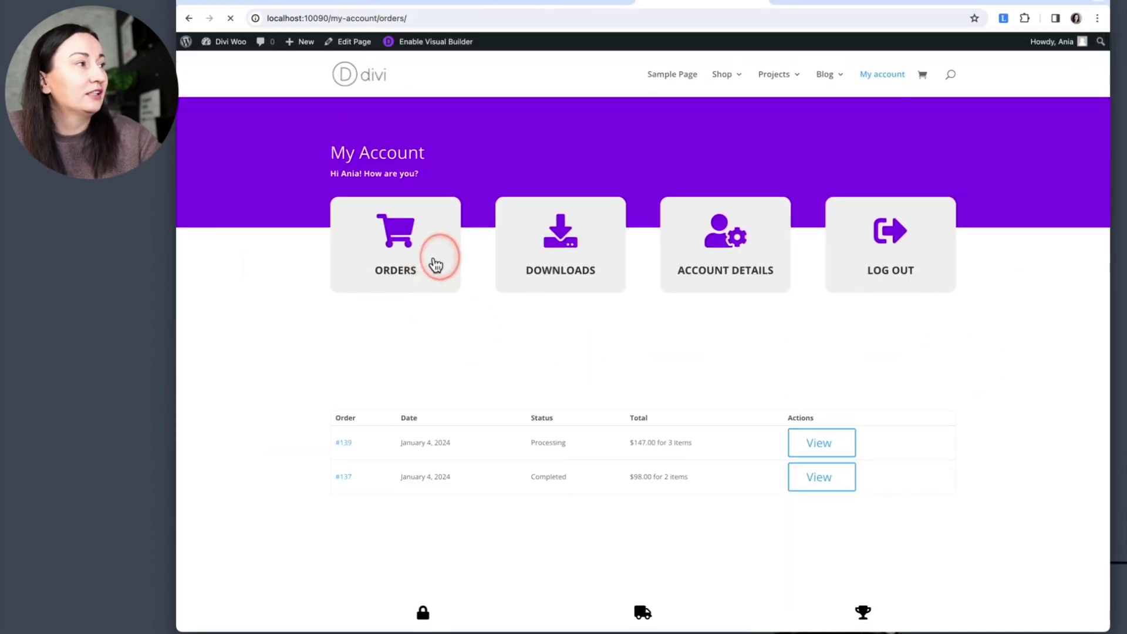
Step: Test the Orders, Downloads, Account Details and Log Out blurb links and the My account menu link on the live page
{"action": "left_click", "coordinate": [430, 265]}
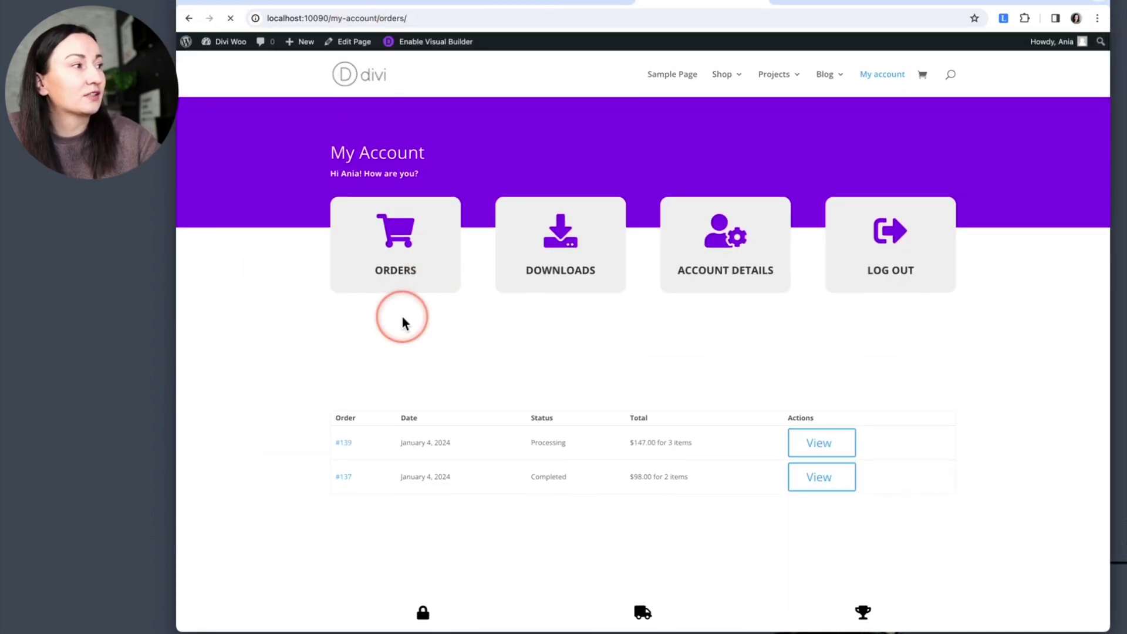
{"action": "left_click", "coordinate": [546, 271]}
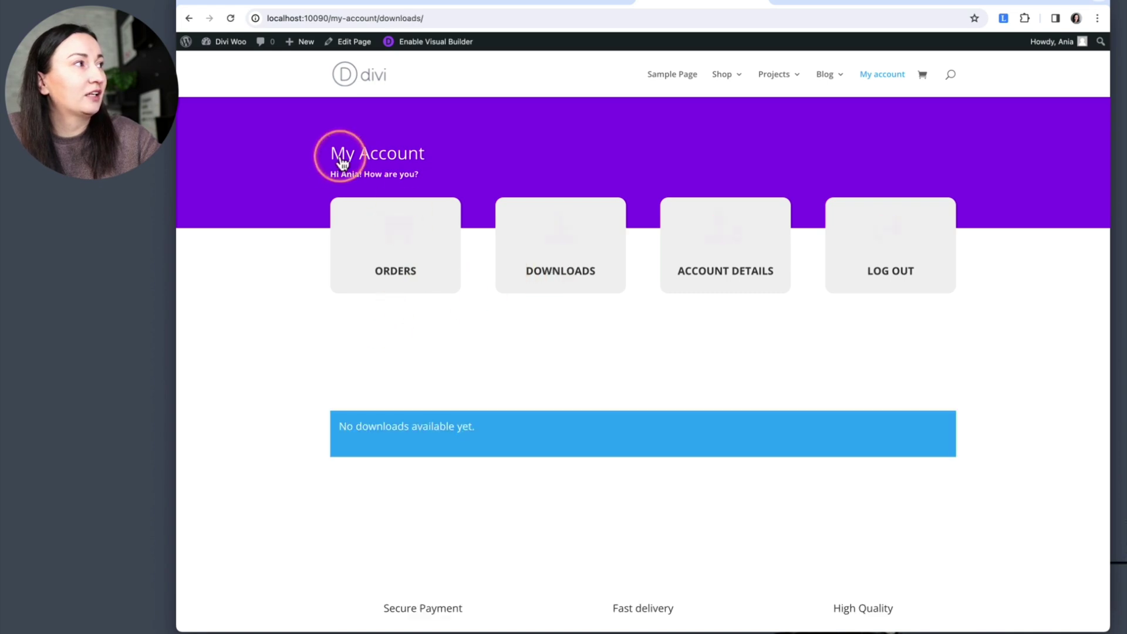
{"action": "left_click", "coordinate": [874, 77]}
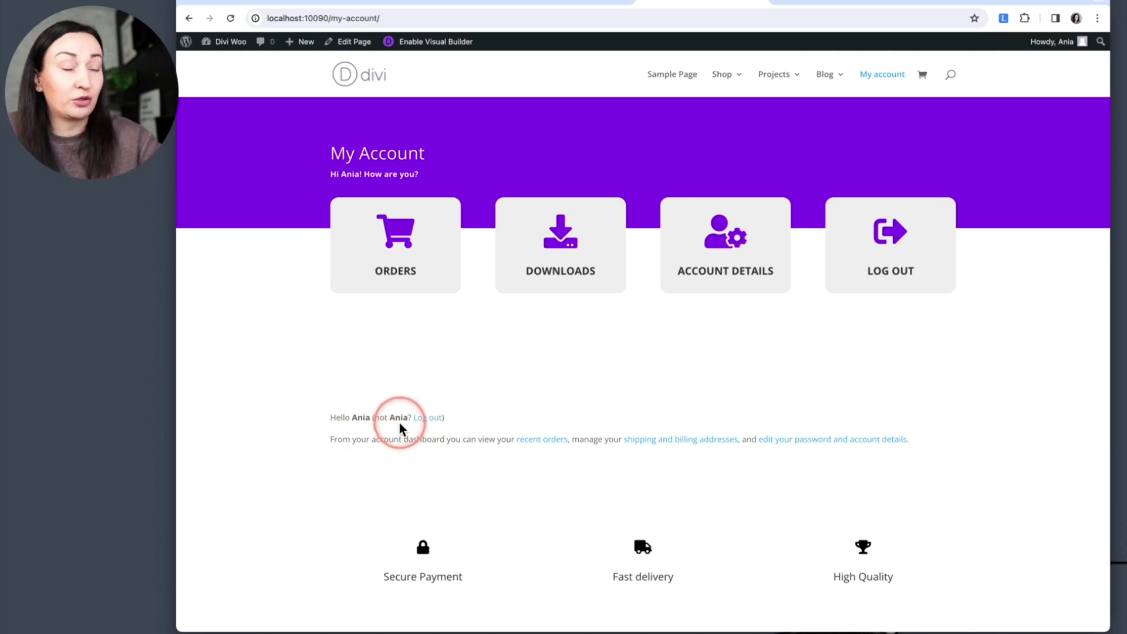
{"action": "left_click", "coordinate": [586, 232]}
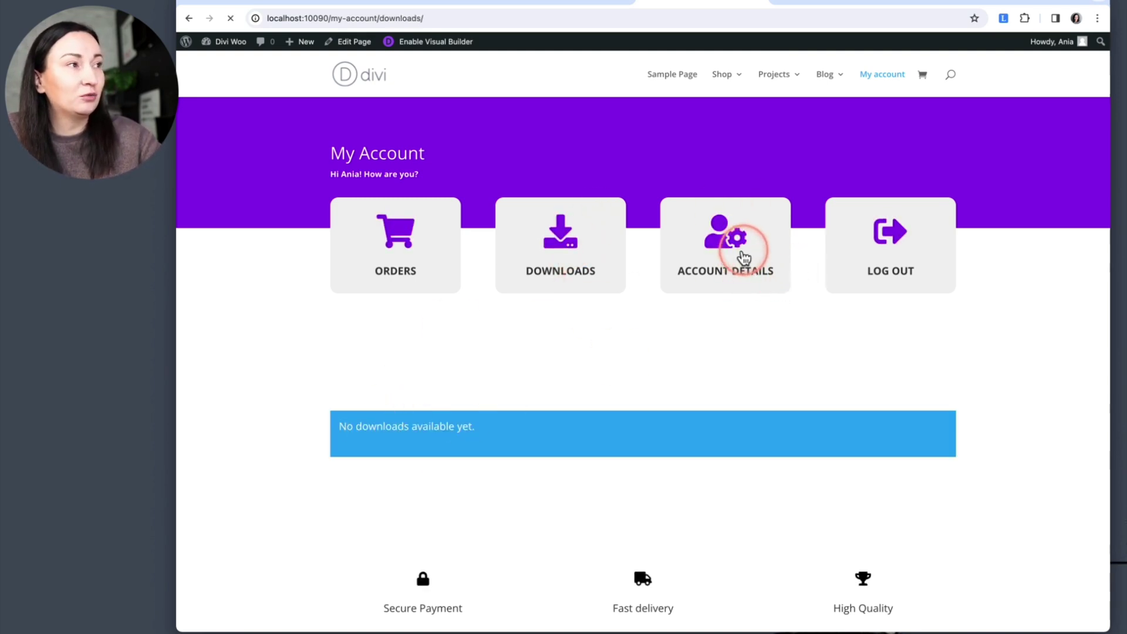
{"action": "left_click", "coordinate": [881, 270]}
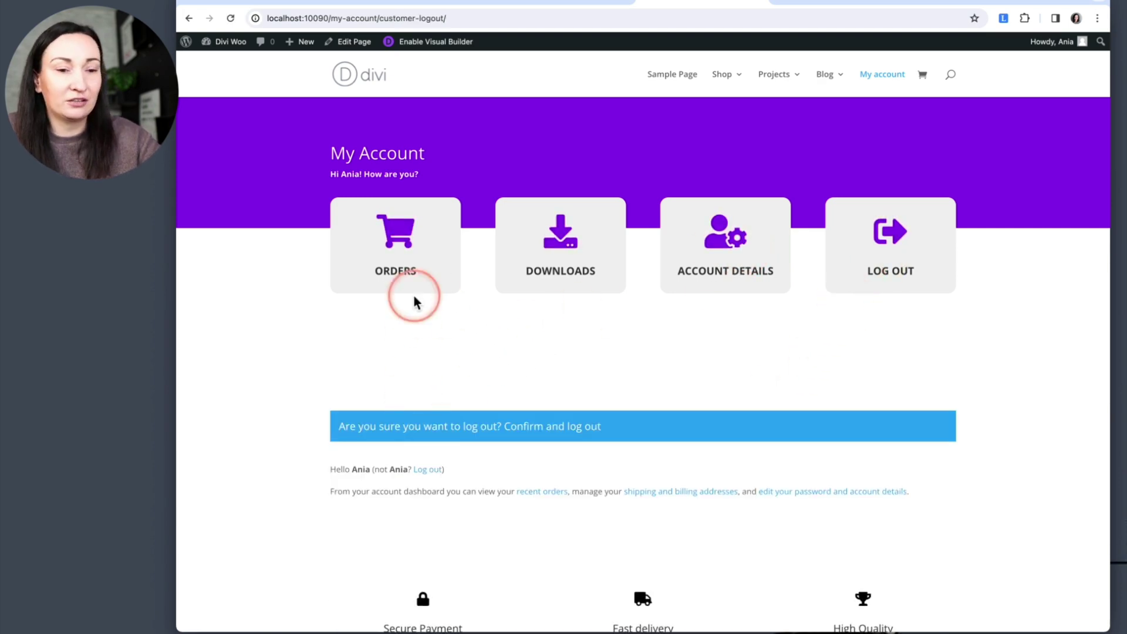
Step: Close the blurb settings, clear the vertical translate offset from the row of icon blurbs, and apply the row settings
{"action": "left_click", "coordinate": [563, 7]}
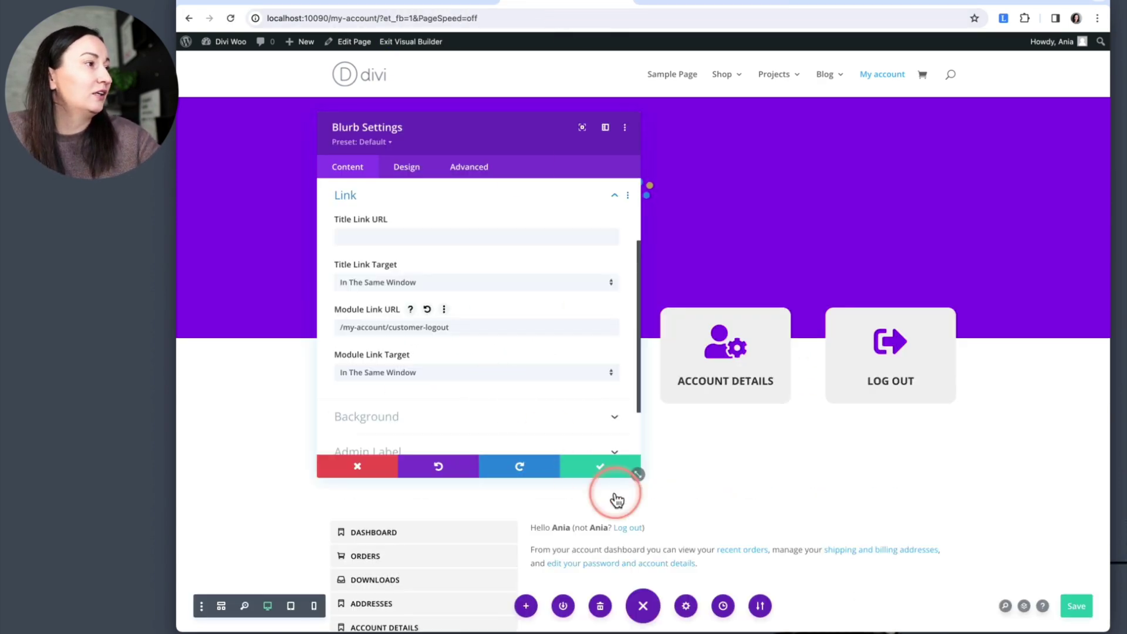
{"action": "left_click", "coordinate": [613, 465]}
{"action": "left_click_drag", "start_coordinate": [335, 441], "coordinate": [354, 302]}
{"action": "left_click", "coordinate": [354, 302]}
{"action": "left_click_drag", "start_coordinate": [496, 156], "coordinate": [952, 121]}
{"action": "left_click", "coordinate": [853, 143]}
{"action": "scroll", "coordinate": [874, 336], "scroll_direction": "down", "scroll_amount": 1}
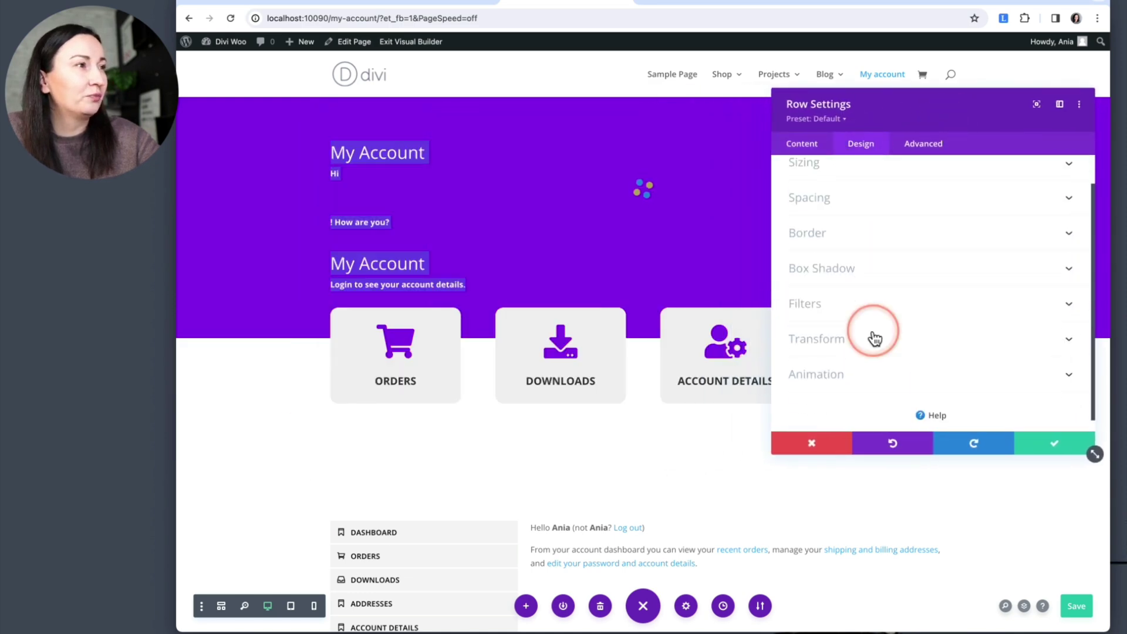
{"action": "left_click", "coordinate": [873, 336]}
{"action": "left_click", "coordinate": [877, 219]}
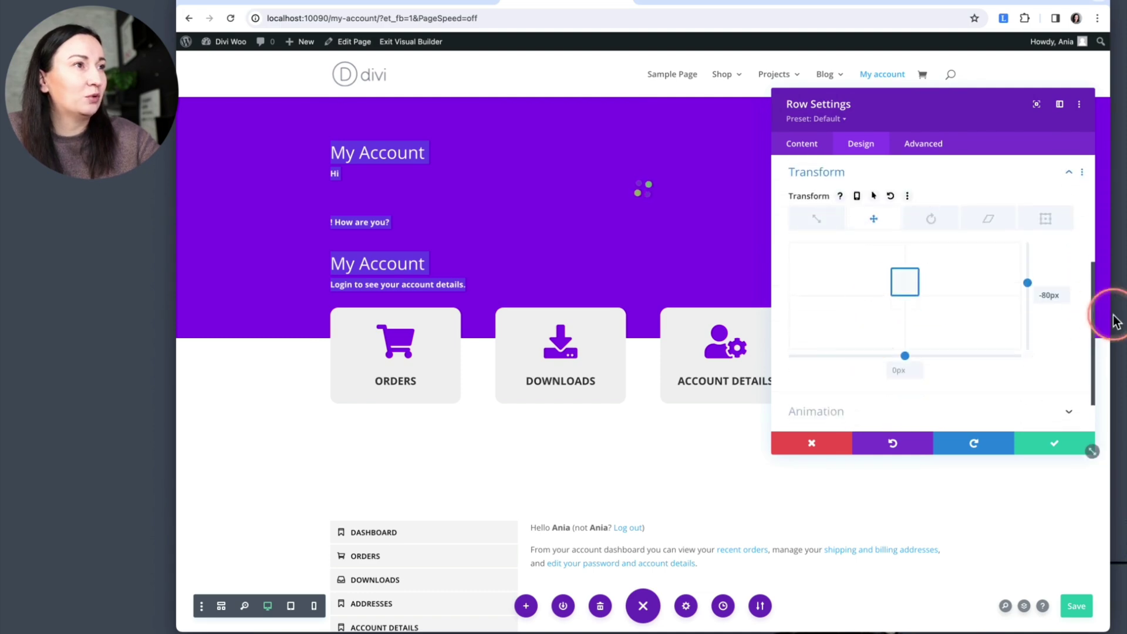
{"action": "double_click", "coordinate": [1048, 298]}
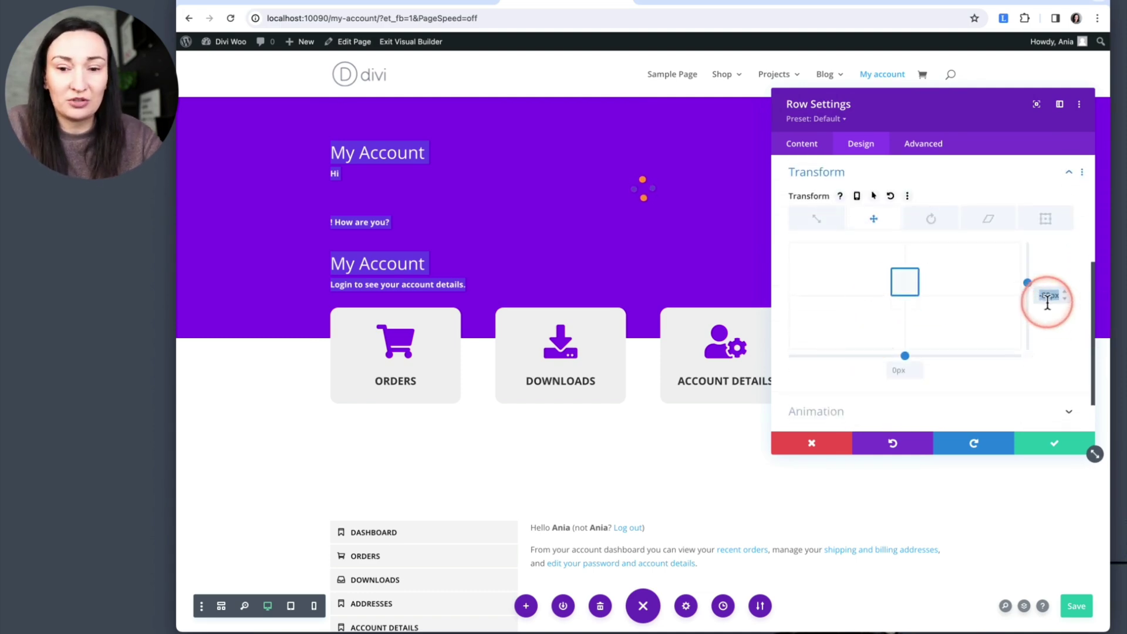
{"action": "key", "text": "BackSpace"}
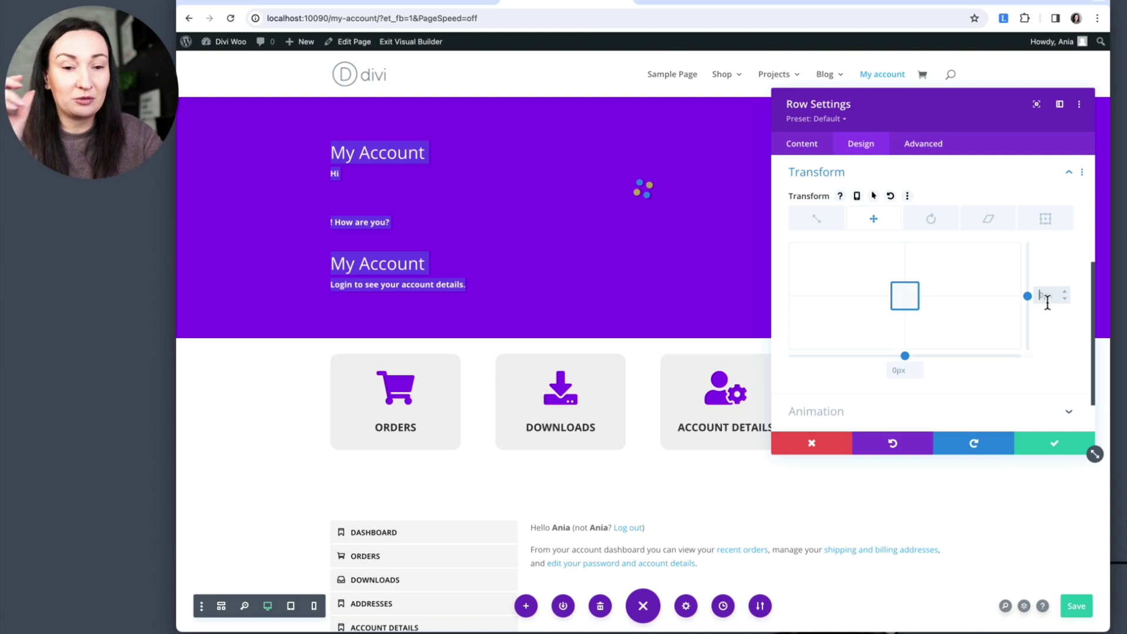
{"action": "left_click", "coordinate": [1055, 444]}
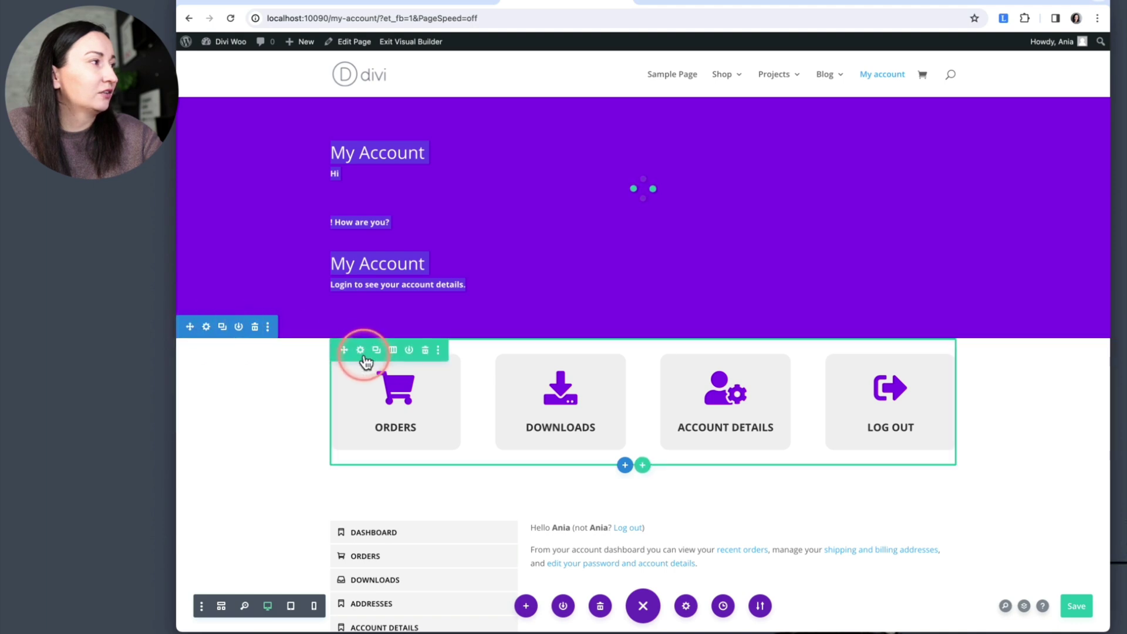
Step: Set the top margin of the section containing the icon blurbs to -60px
{"action": "left_click", "coordinate": [207, 328]}
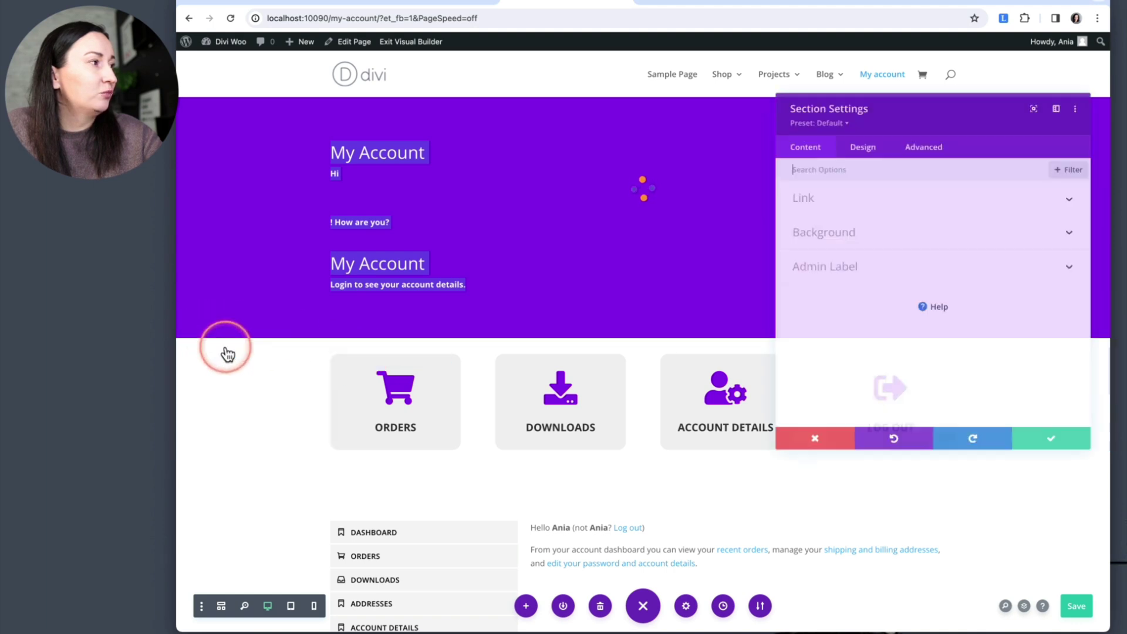
{"action": "left_click", "coordinate": [863, 145]}
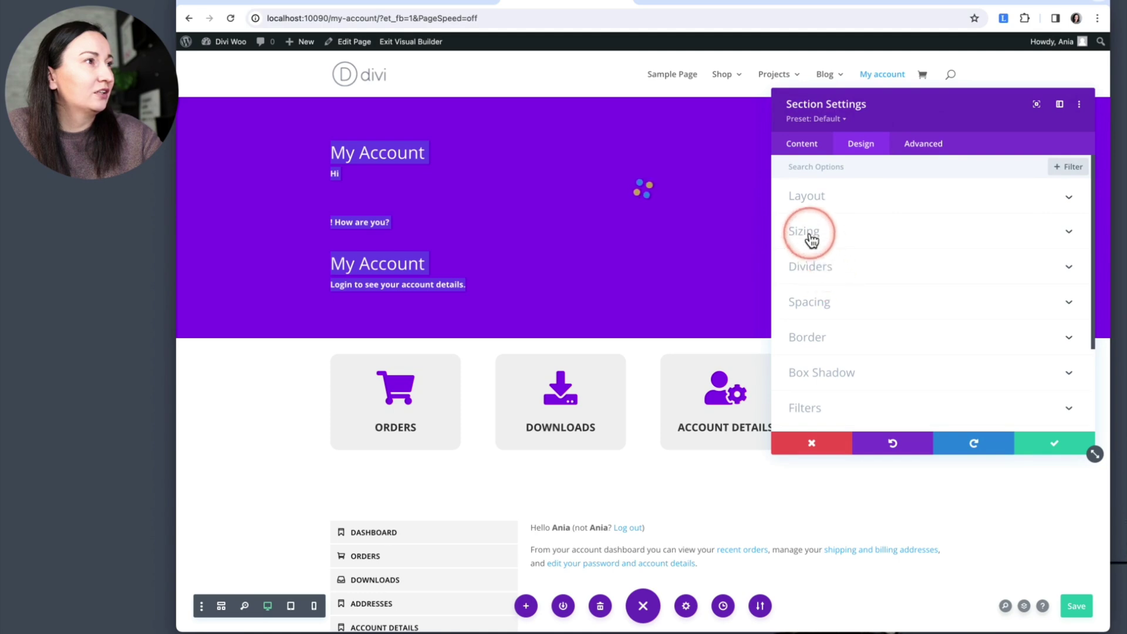
{"action": "left_click", "coordinate": [810, 302]}
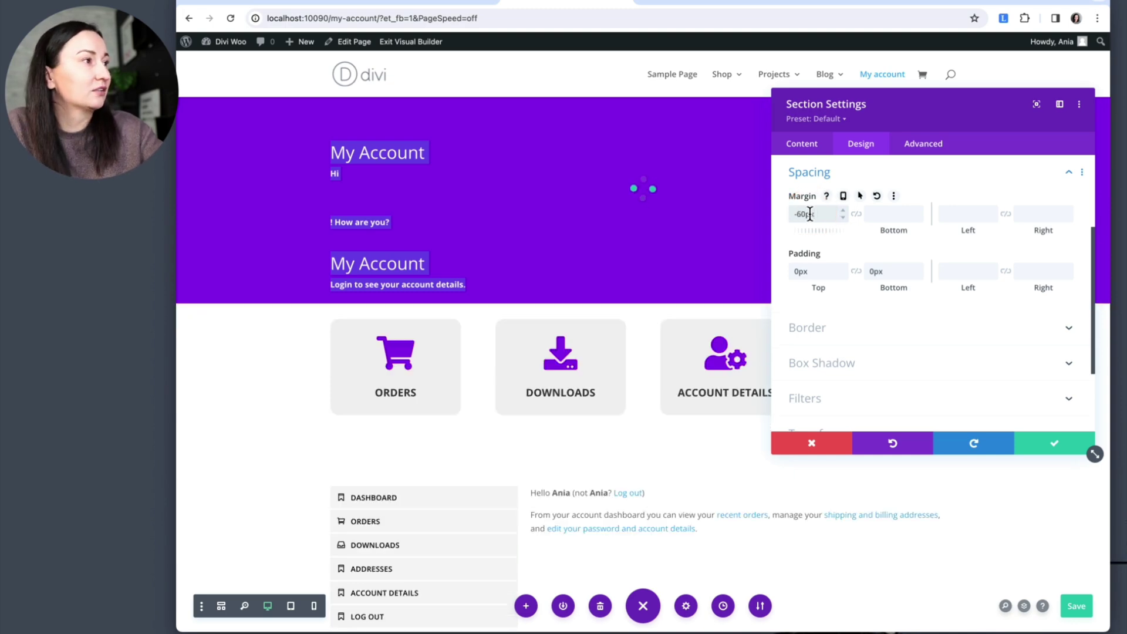
Step: Make the background of the icon blurb section transparent
{"action": "left_click", "coordinate": [802, 144]}
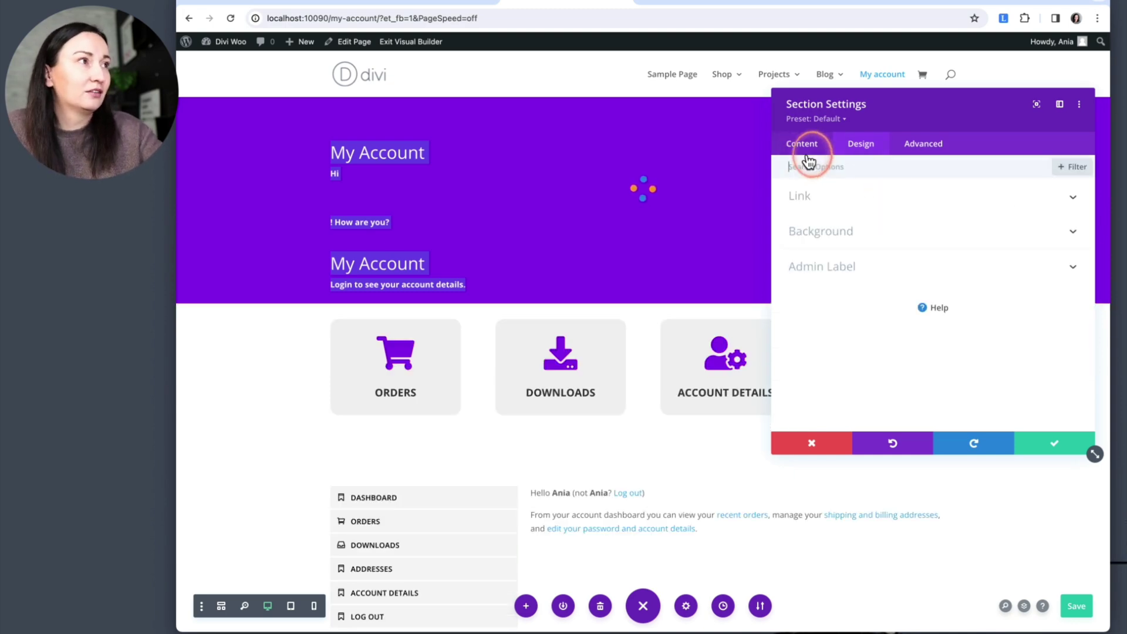
{"action": "left_click", "coordinate": [822, 233]}
{"action": "left_click", "coordinate": [974, 368]}
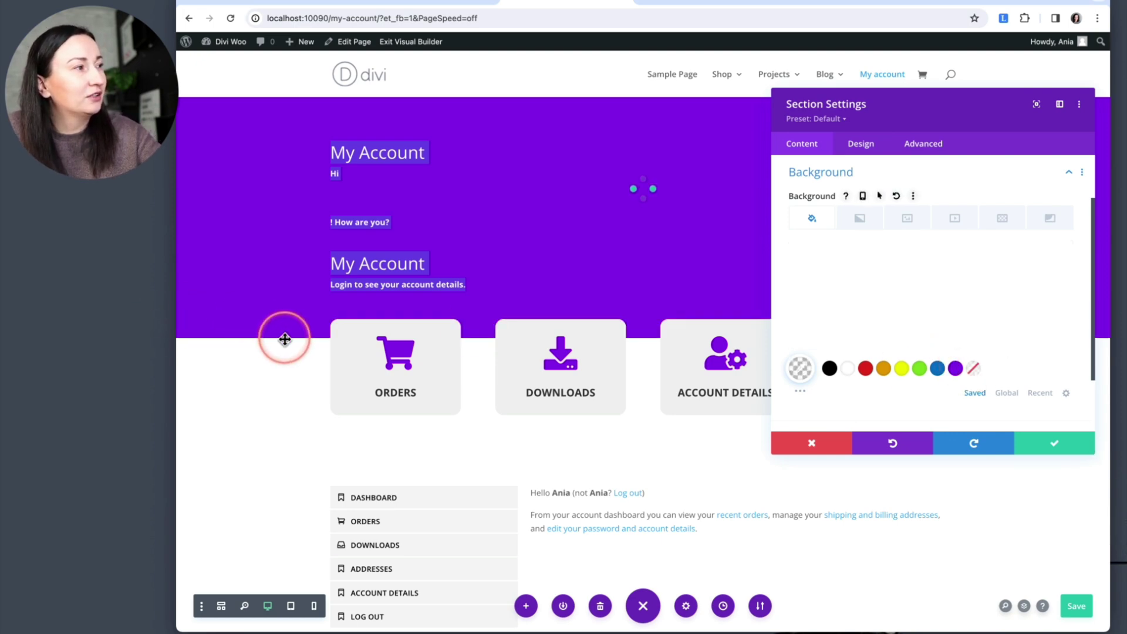
Step: Set the icon blurb section's top margin to -80px and apply the section settings
{"action": "left_click", "coordinate": [872, 151]}
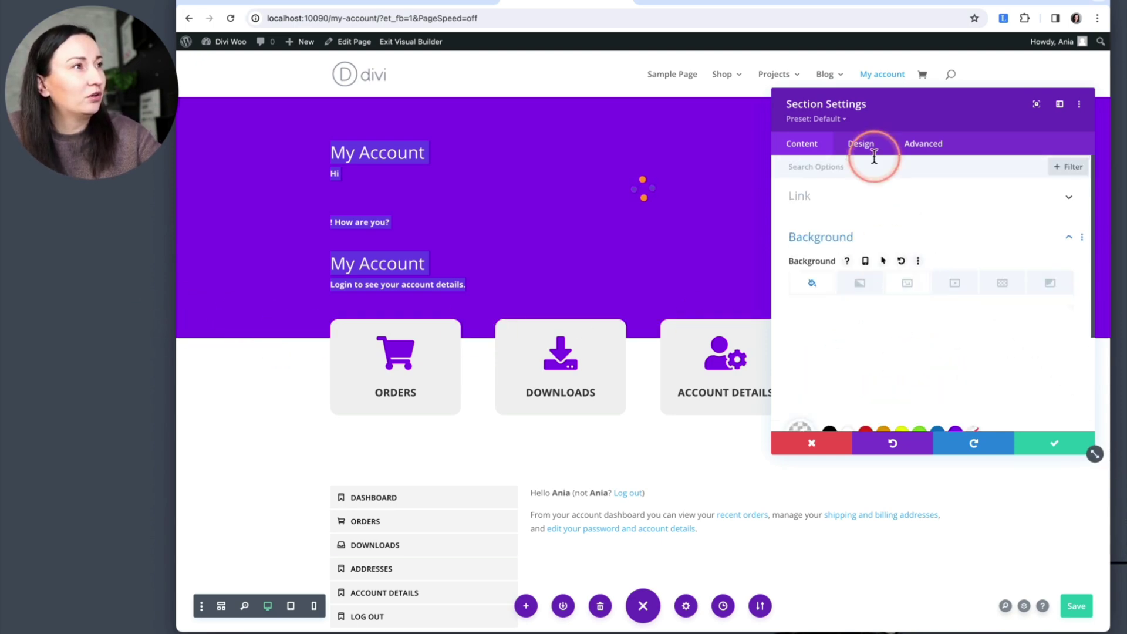
{"action": "left_click", "coordinate": [825, 234]}
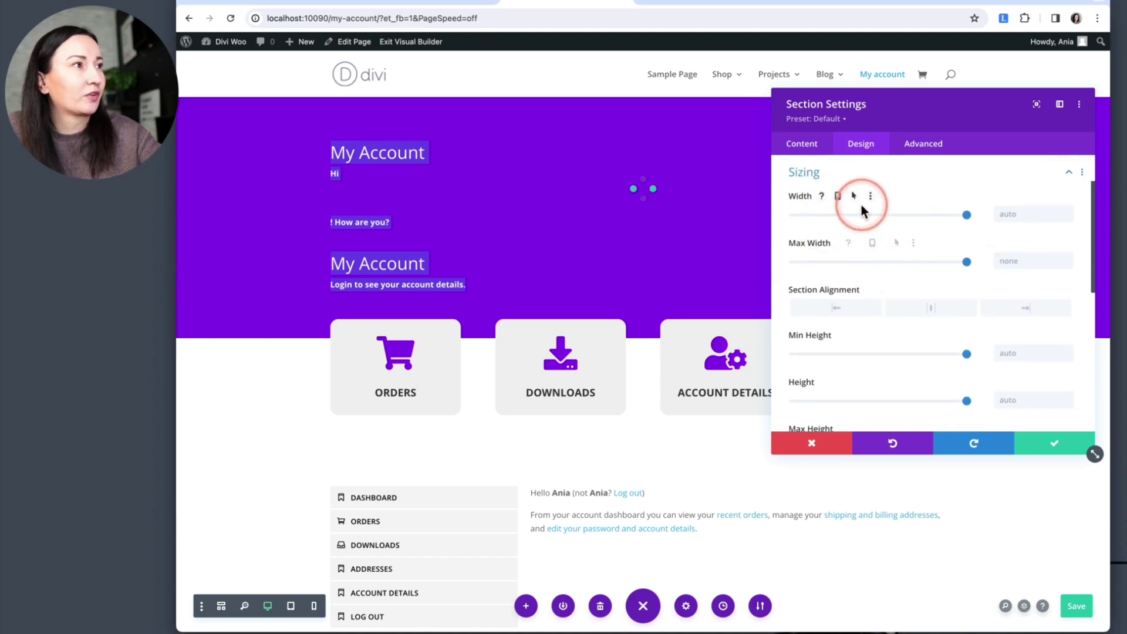
{"action": "scroll", "coordinate": [851, 221], "scroll_direction": "up", "scroll_amount": 2}
{"action": "left_click", "coordinate": [844, 234]}
{"action": "left_click", "coordinate": [839, 301]}
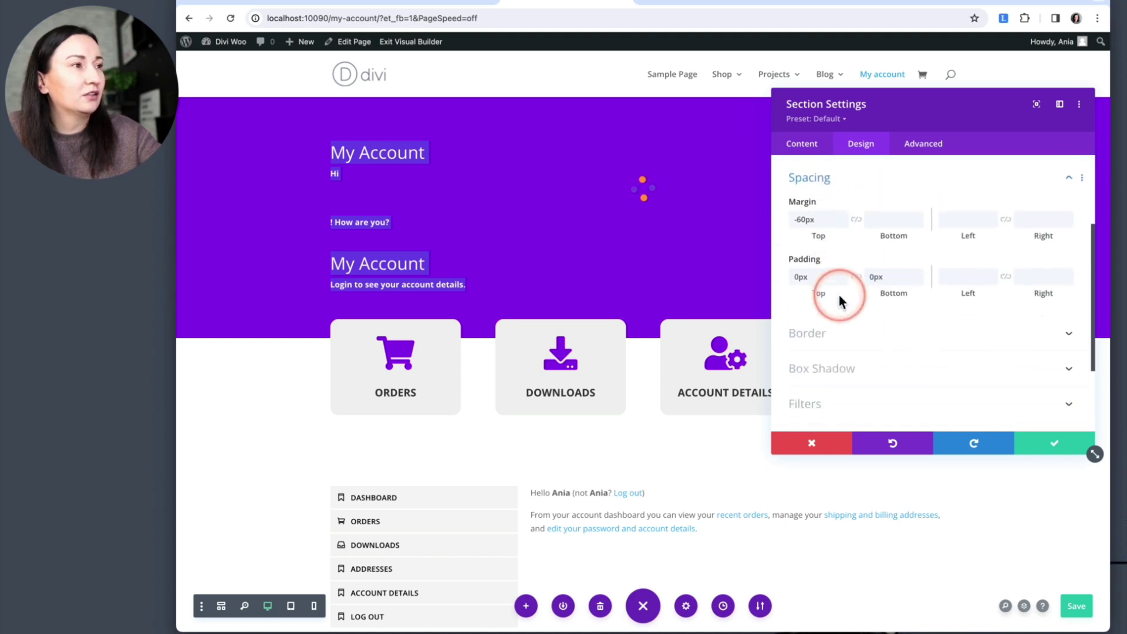
{"action": "left_click", "coordinate": [800, 213]}
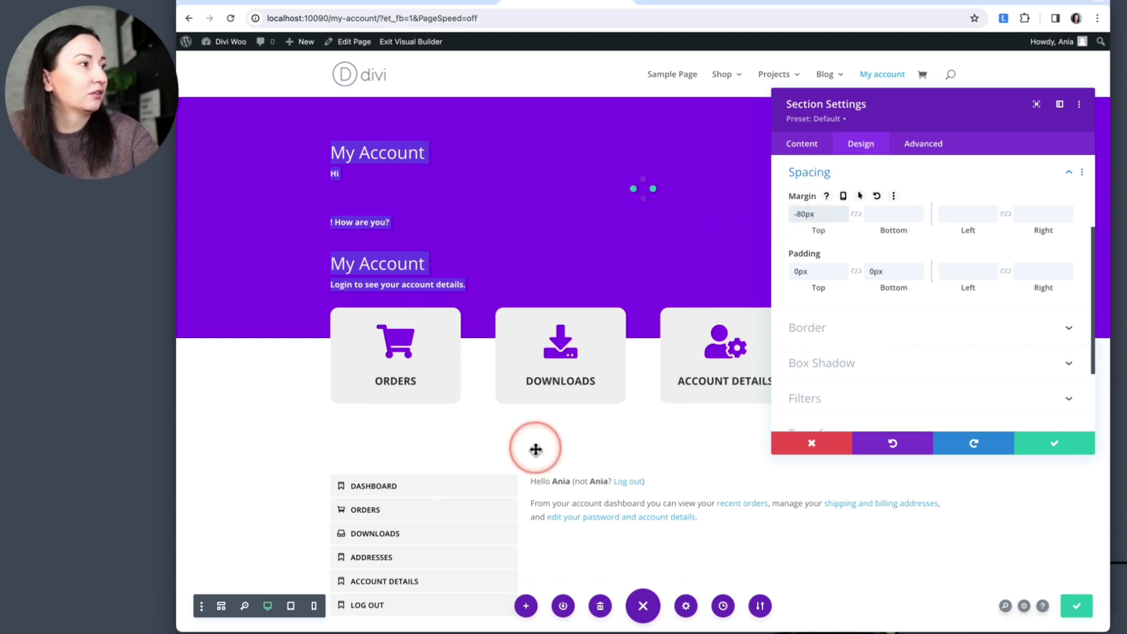
{"action": "left_click", "coordinate": [1053, 445]}
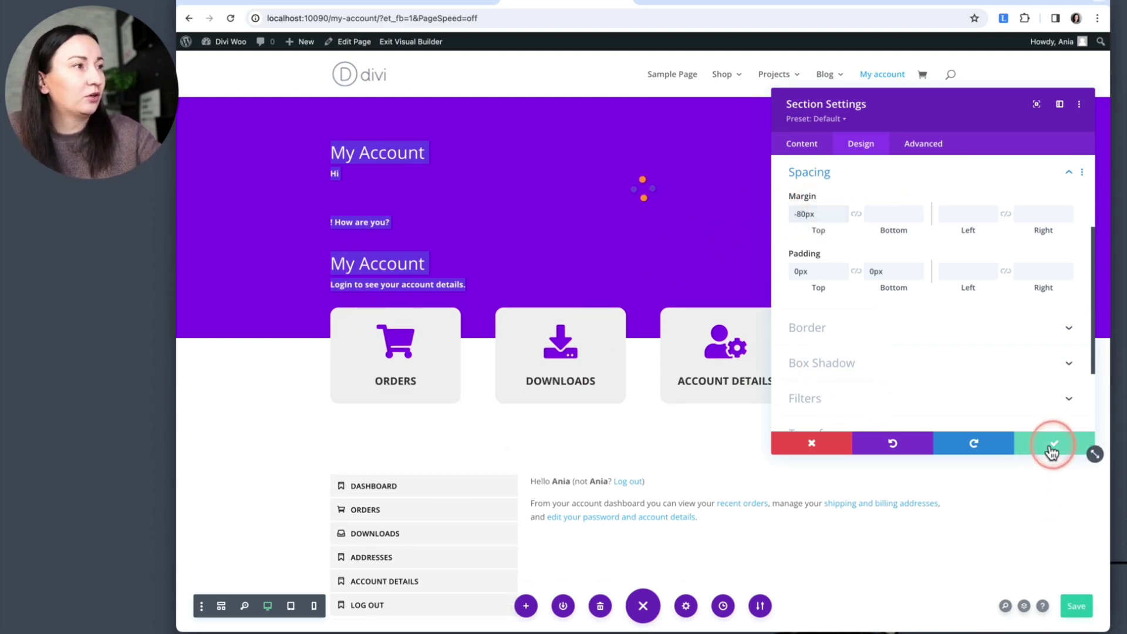
Step: Set the purple header section's padding to 60px at the top and 80px at the bottom
{"action": "left_click", "coordinate": [206, 113]}
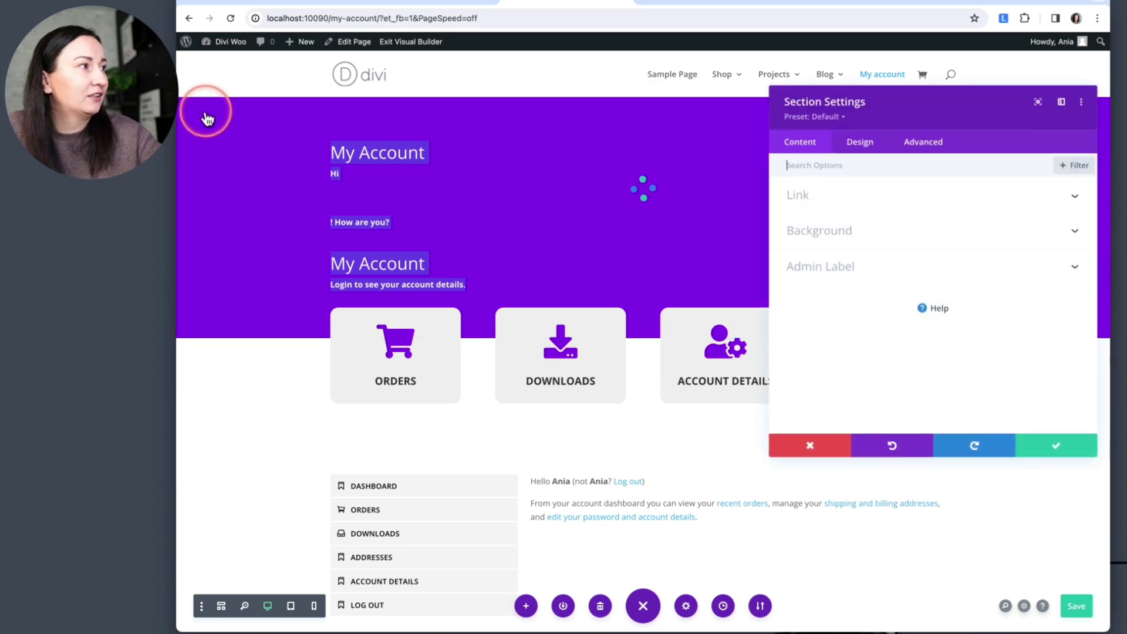
{"action": "left_click", "coordinate": [863, 150]}
{"action": "left_click", "coordinate": [817, 314]}
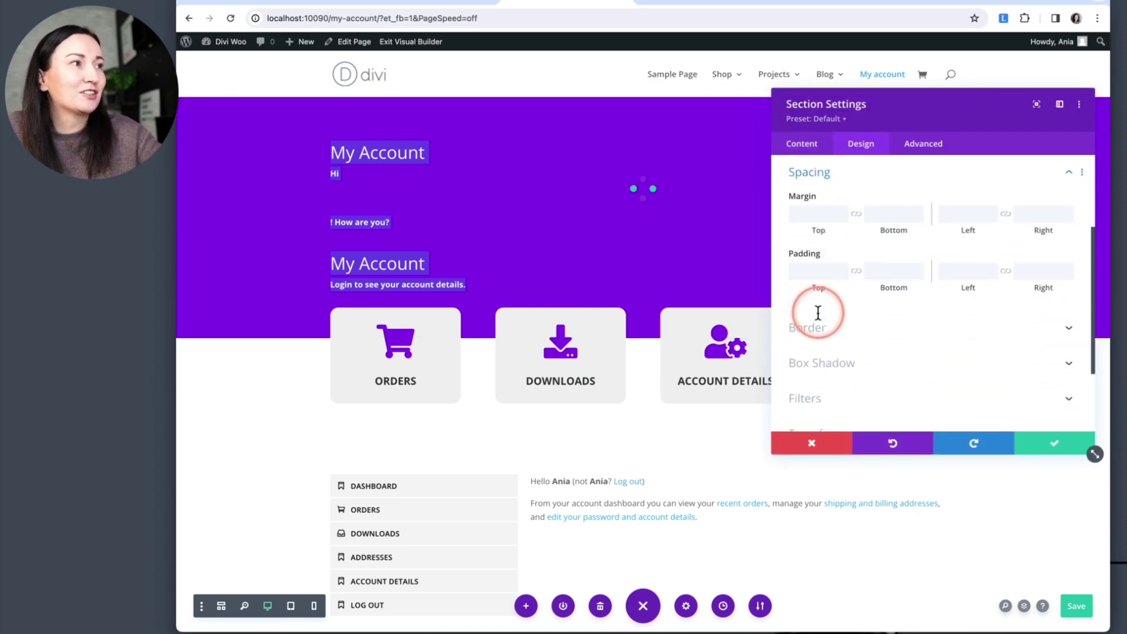
{"action": "left_click", "coordinate": [886, 272]}
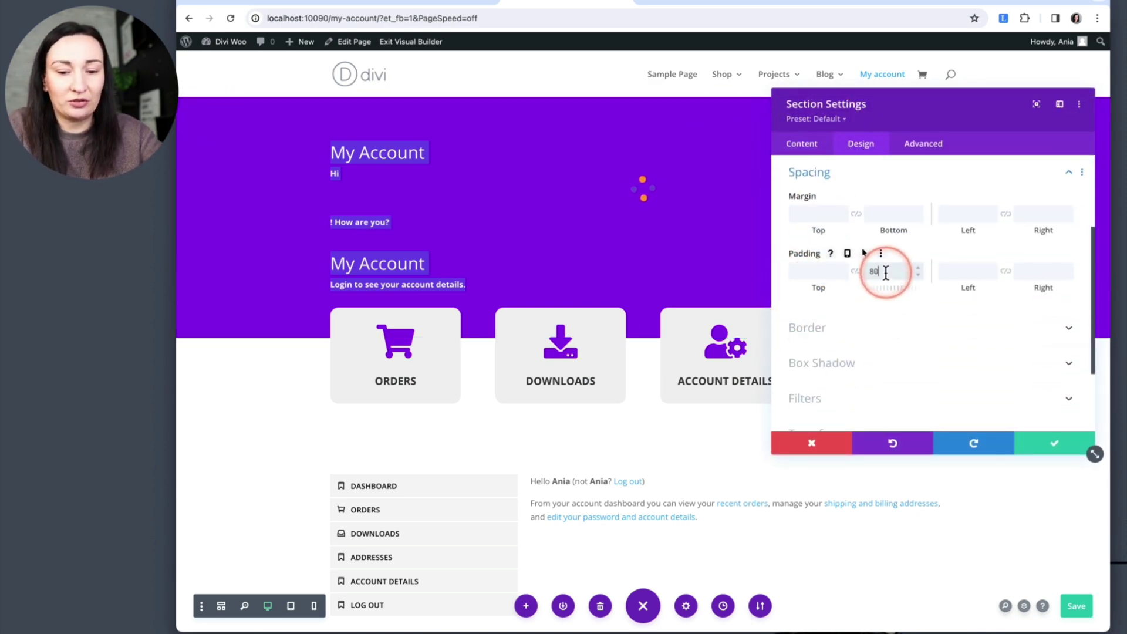
{"action": "type", "text": "80px"}
{"action": "left_click", "coordinate": [813, 273]}
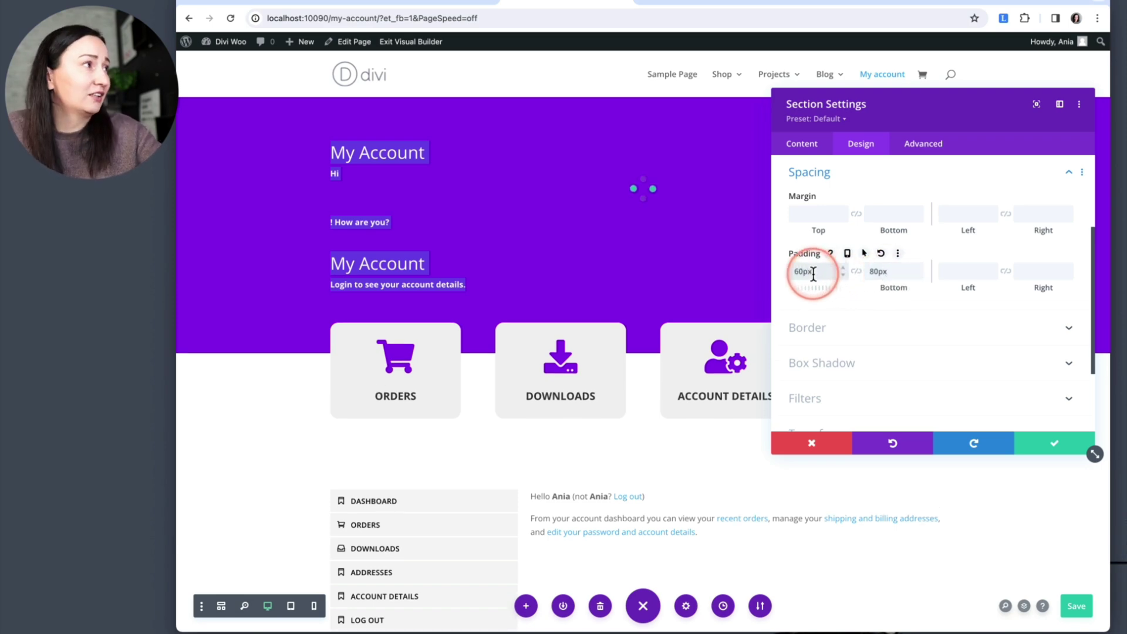
{"action": "type", "text": "60px"}
Step: Increase the purple header section's bottom padding to 100px and apply the section settings
{"action": "left_click", "coordinate": [1033, 449]}
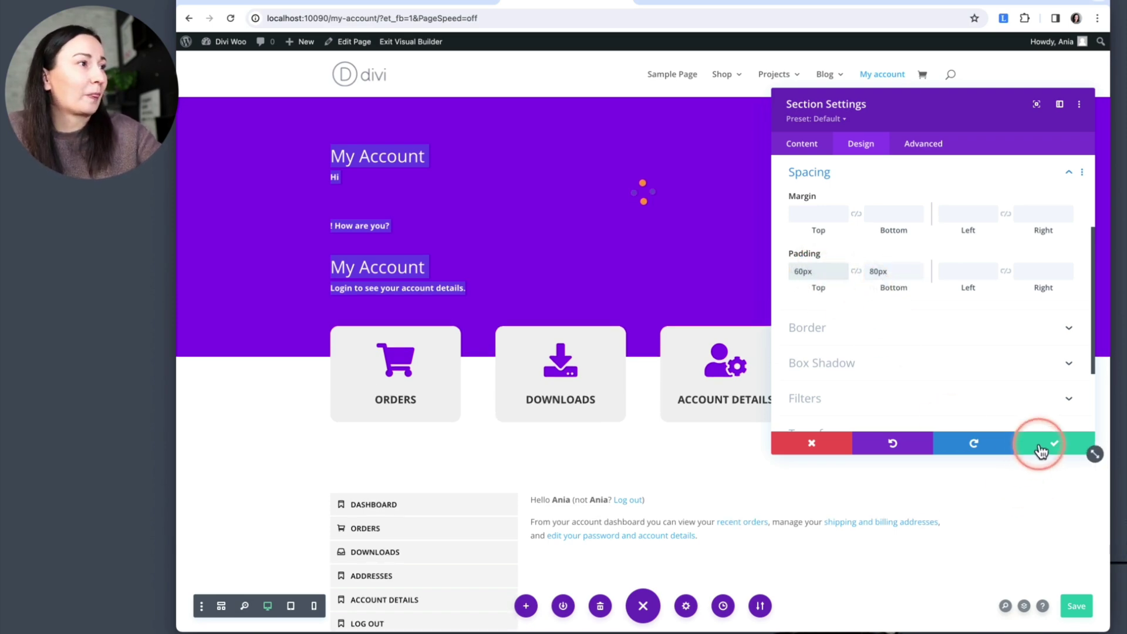
{"action": "left_click", "coordinate": [880, 272]}
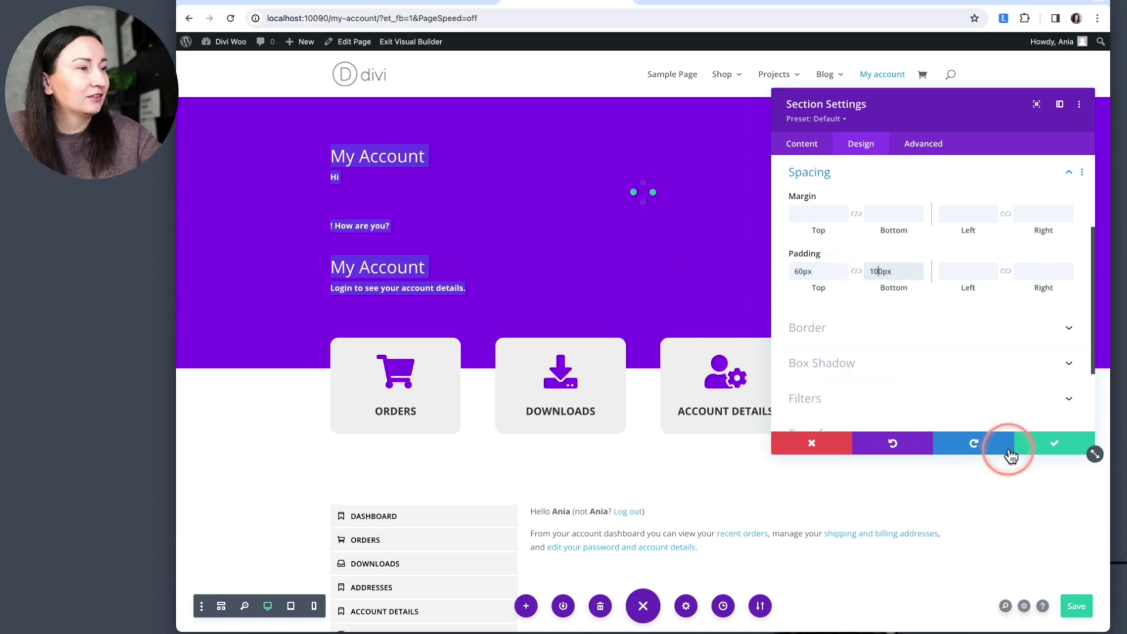
{"action": "left_click", "coordinate": [1055, 451]}
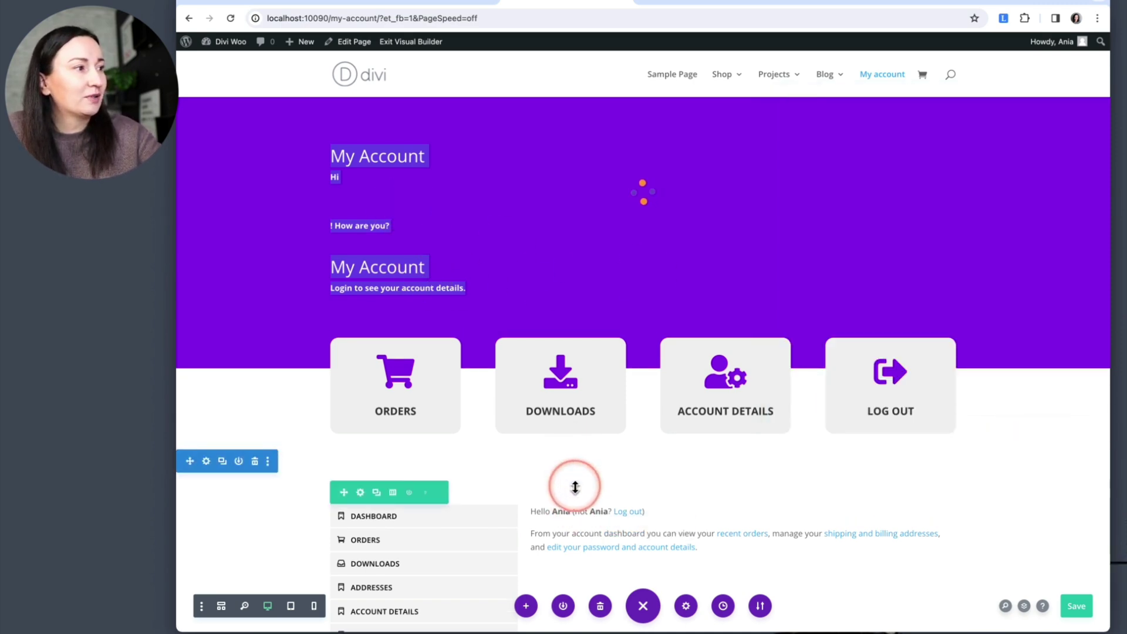
Step: Reduce the top padding of the account content section to bring it closer to the icon blurbs
{"action": "left_click_drag", "start_coordinate": [571, 468], "coordinate": [566, 437]}
{"action": "scroll", "coordinate": [649, 516], "scroll_direction": "down", "scroll_amount": 2}
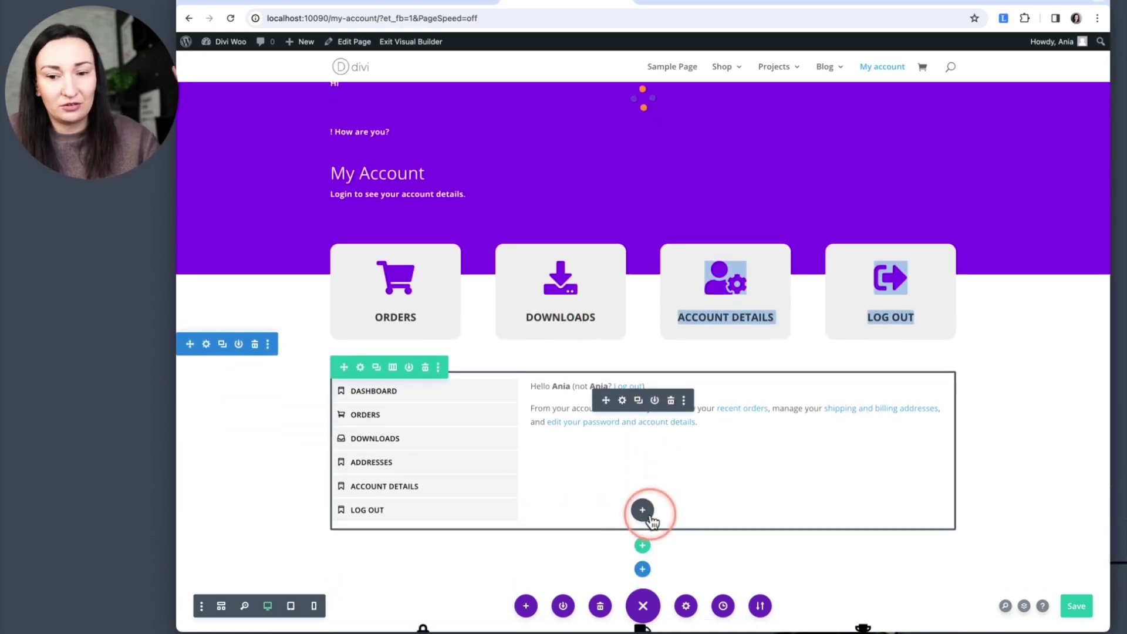
Step: Open Account Details on the live page and examine the full-width account form below the icon blurbs
{"action": "left_click", "coordinate": [671, 5]}
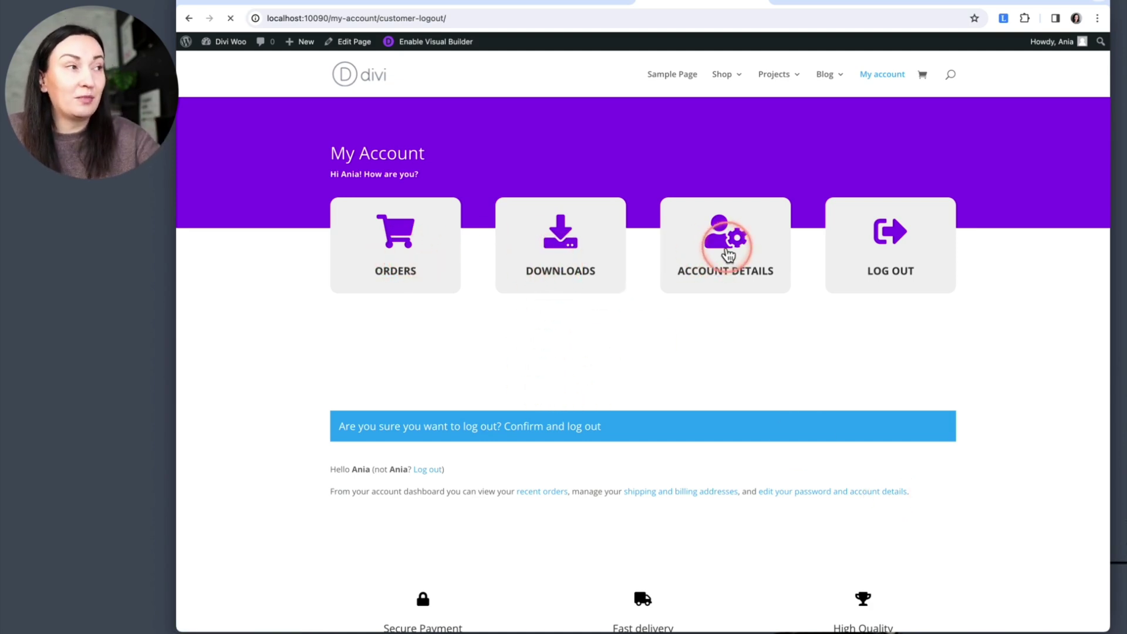
{"action": "scroll", "coordinate": [611, 442], "scroll_direction": "down", "scroll_amount": 4}
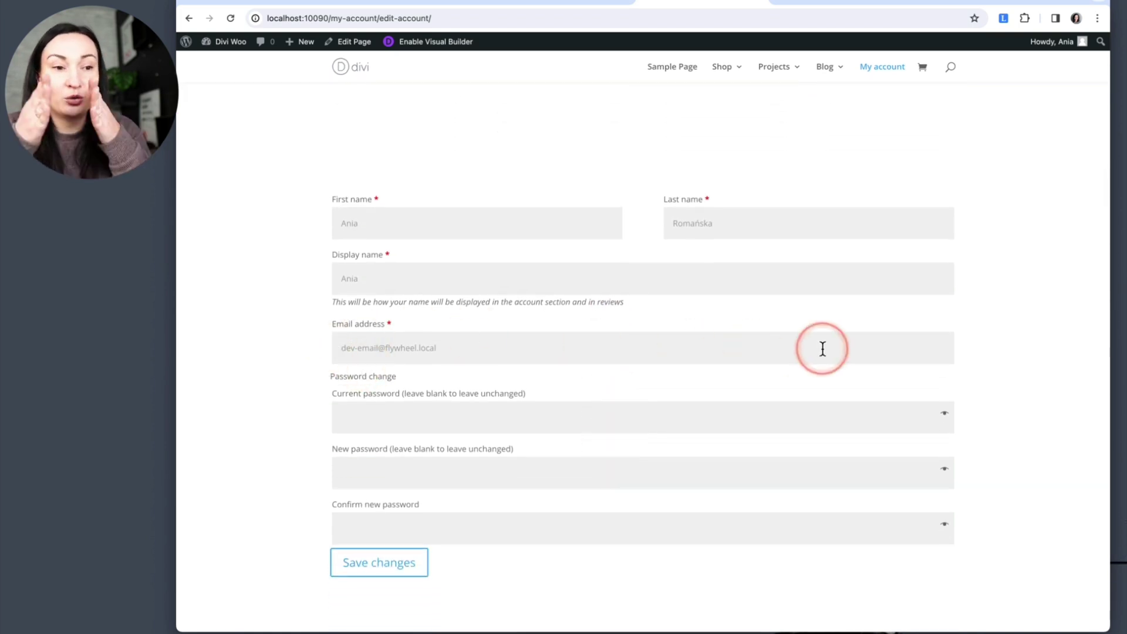
{"action": "scroll", "coordinate": [822, 348], "scroll_direction": "up", "scroll_amount": 5}
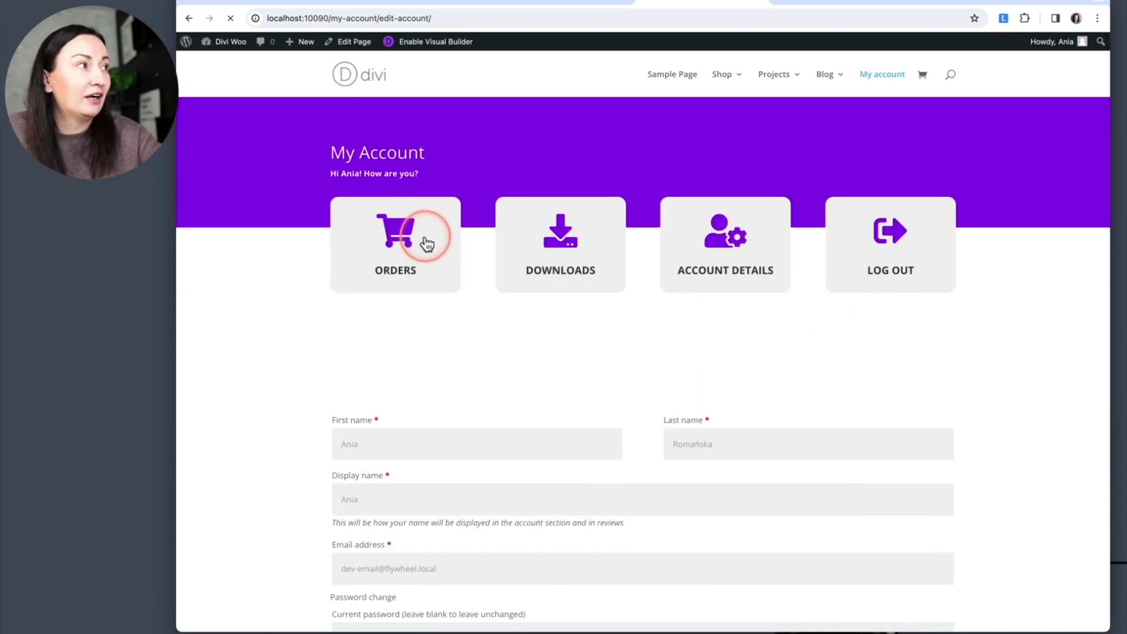
Step: View Orders on the live page and set the account shortcode text module's max width to 700px in the Visual Builder
{"action": "left_click", "coordinate": [426, 240]}
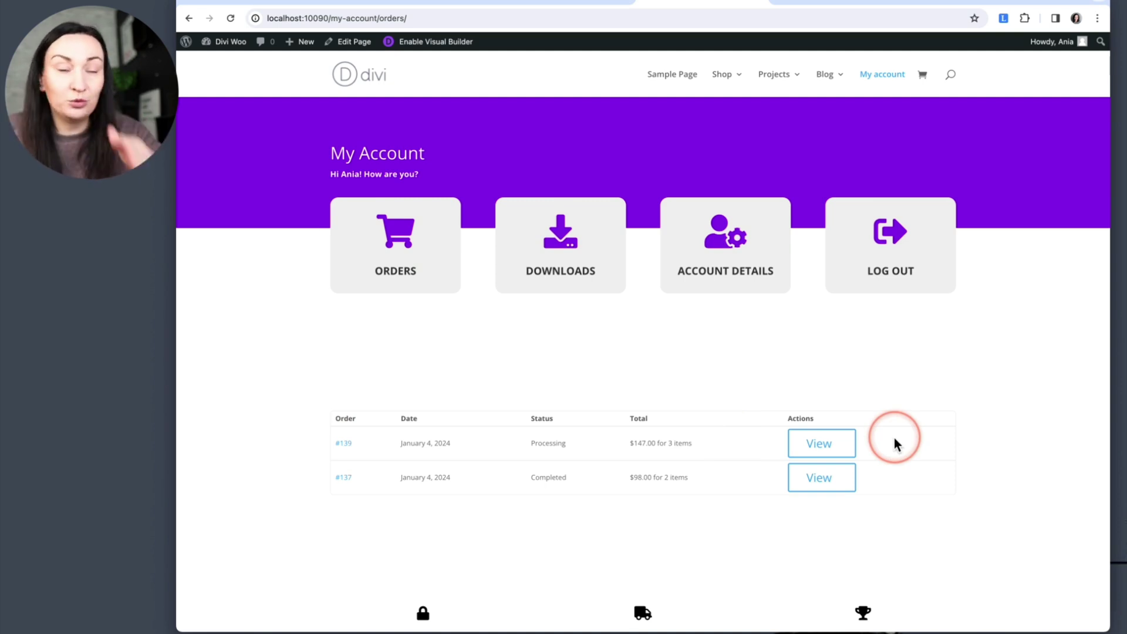
{"action": "left_click", "coordinate": [533, 6]}
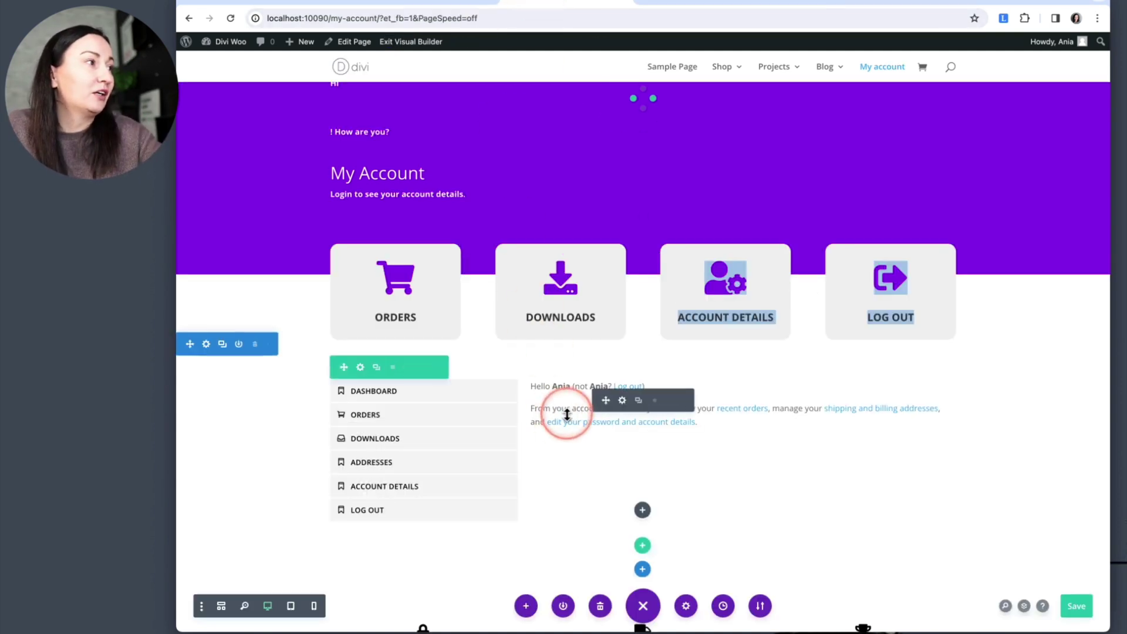
{"action": "left_click", "coordinate": [622, 401]}
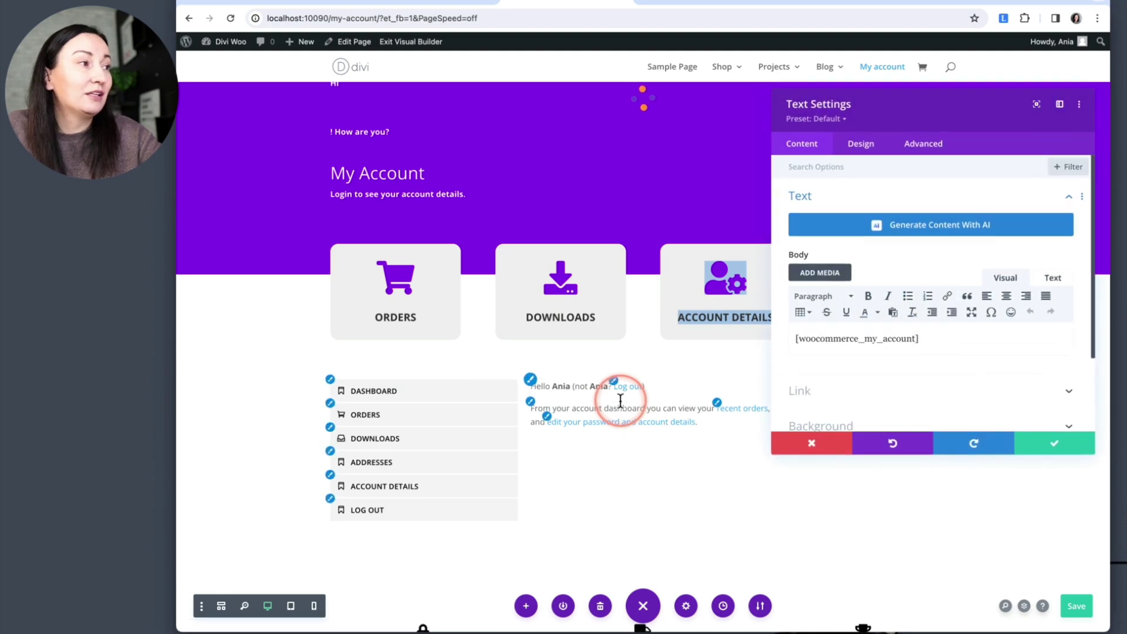
{"action": "left_click", "coordinate": [868, 152]}
{"action": "left_click", "coordinate": [827, 276]}
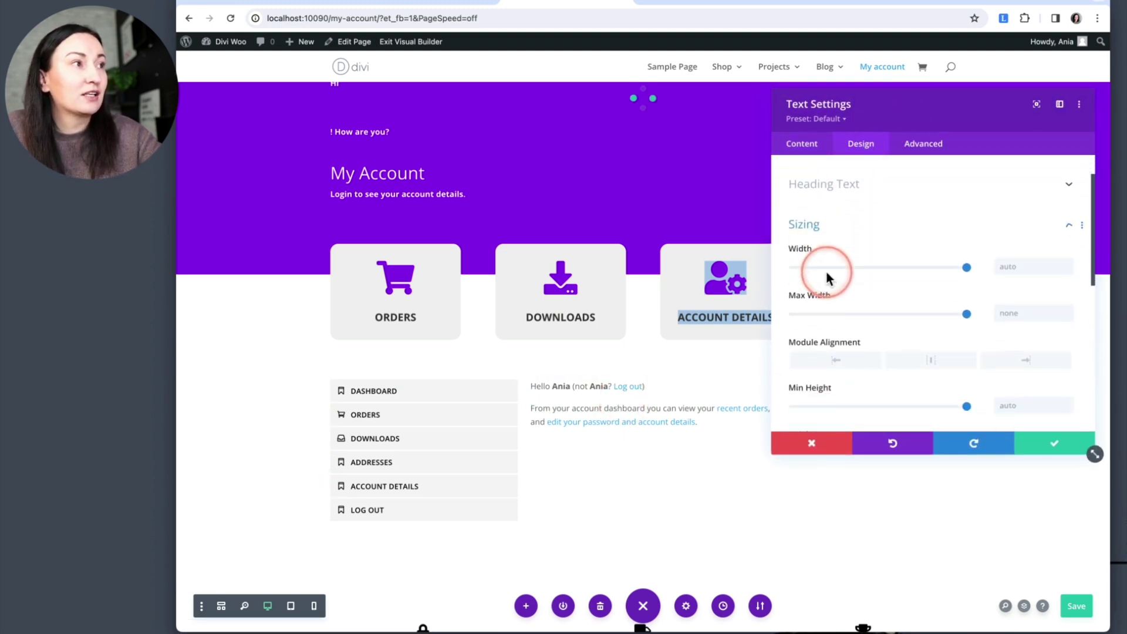
{"action": "left_click", "coordinate": [1020, 261]}
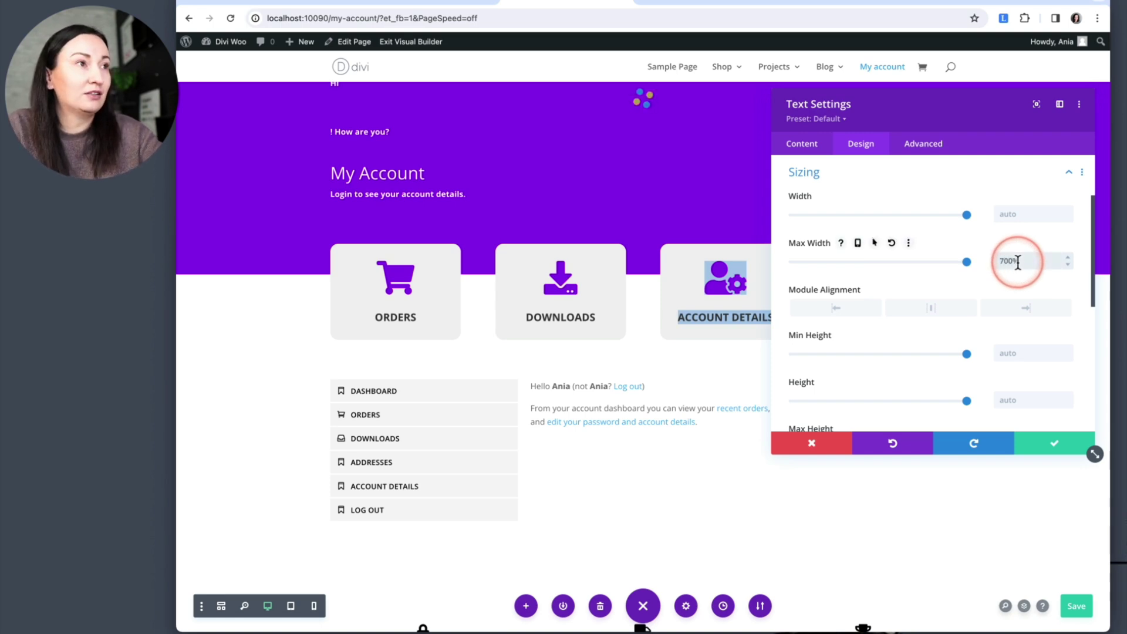
{"action": "type", "text": "700px"}
{"action": "left_click", "coordinate": [1018, 262]}
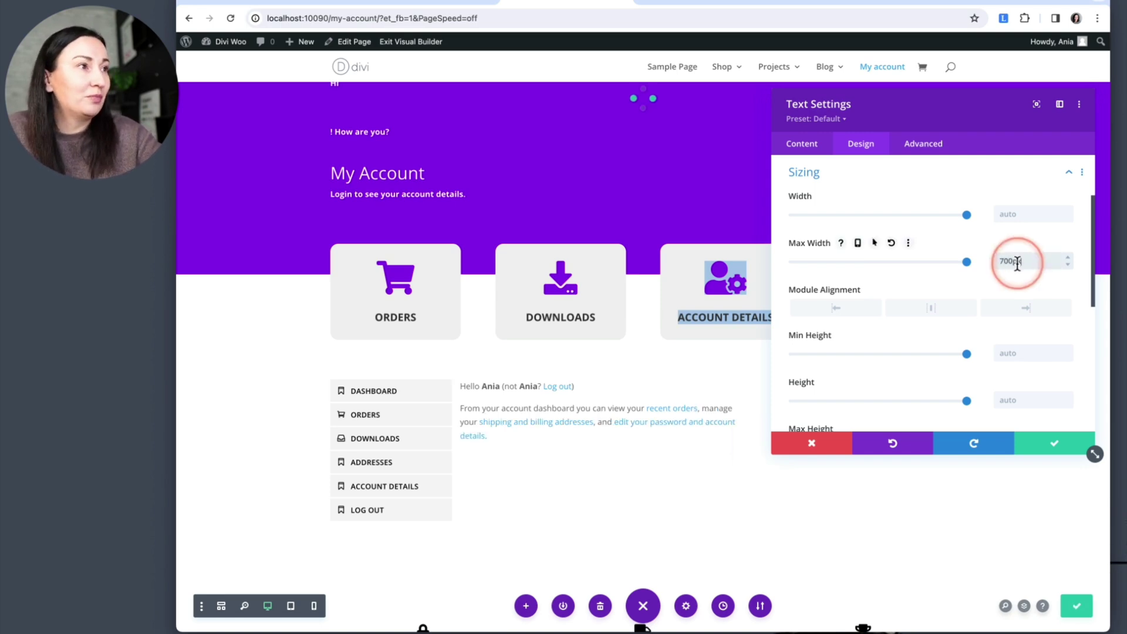
Step: Center the account text module within its row, apply its settings and save the page
{"action": "left_click_drag", "start_coordinate": [901, 109], "coordinate": [838, 189]}
{"action": "left_click", "coordinate": [978, 516]}
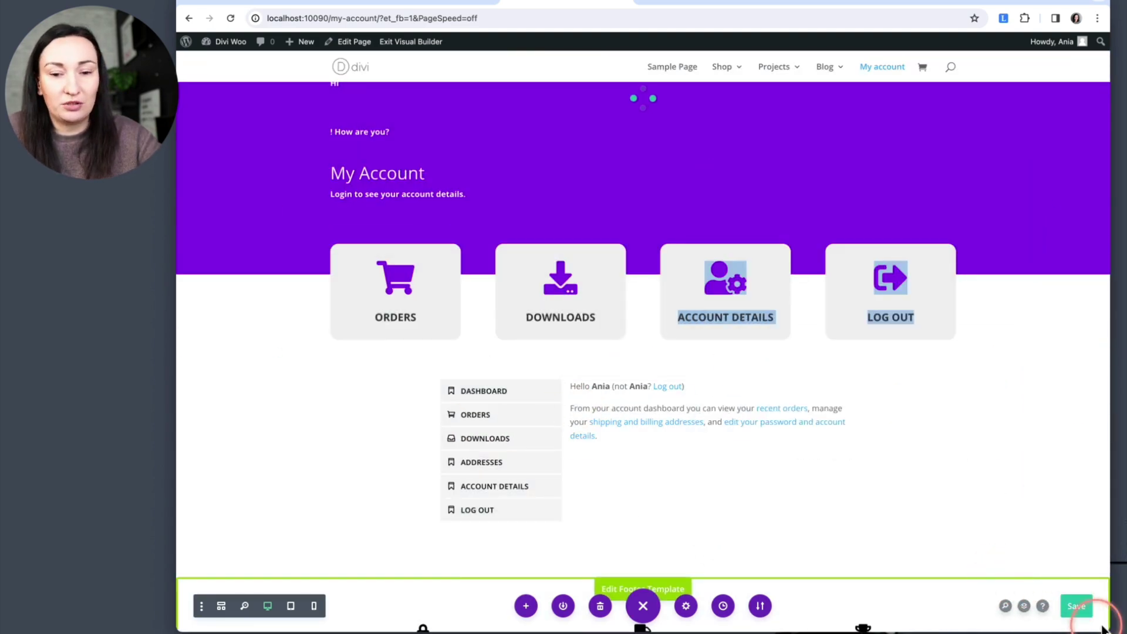
{"action": "left_click", "coordinate": [1078, 610]}
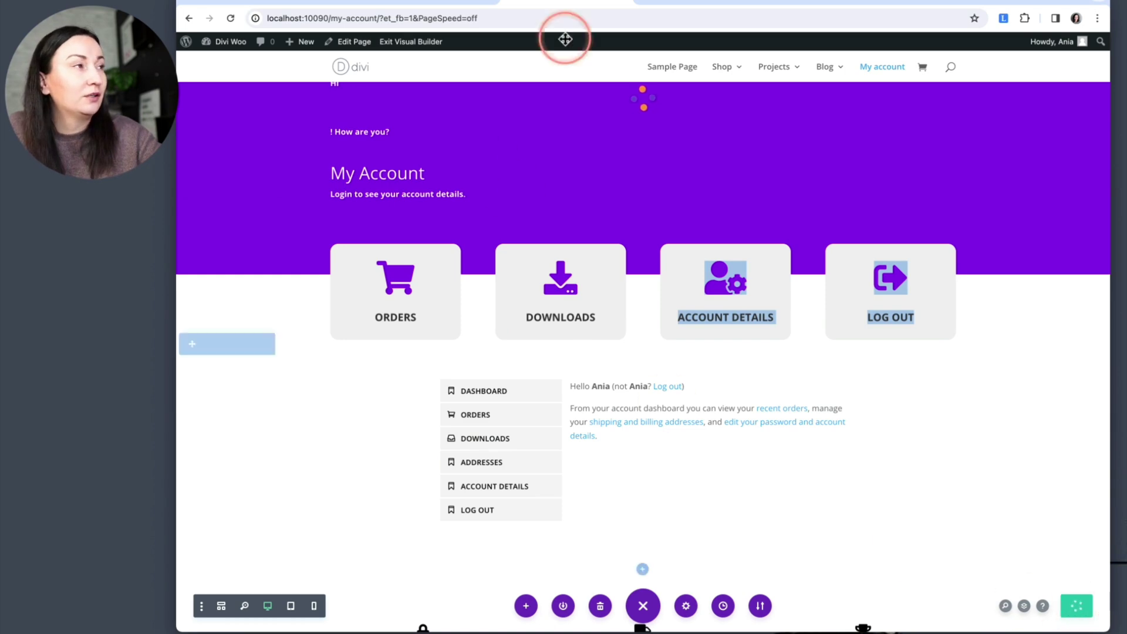
Step: Examine the narrower, centered account content on the live page under both Orders and Account Details
{"action": "left_click", "coordinate": [699, 5]}
{"action": "left_click", "coordinate": [565, 238]}
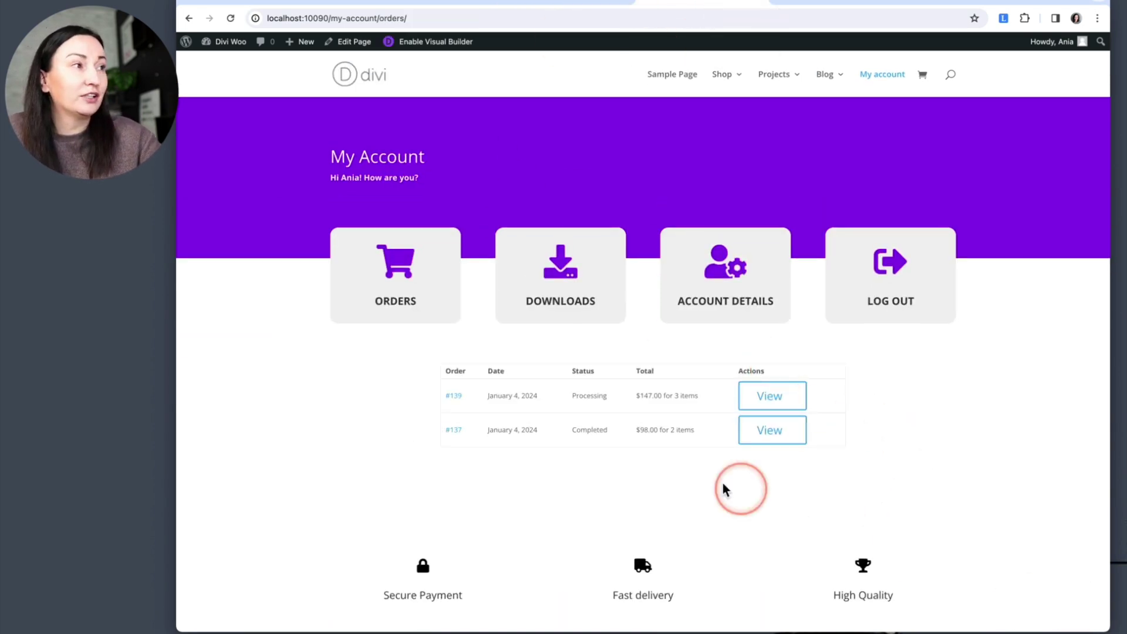
{"action": "left_click", "coordinate": [400, 287]}
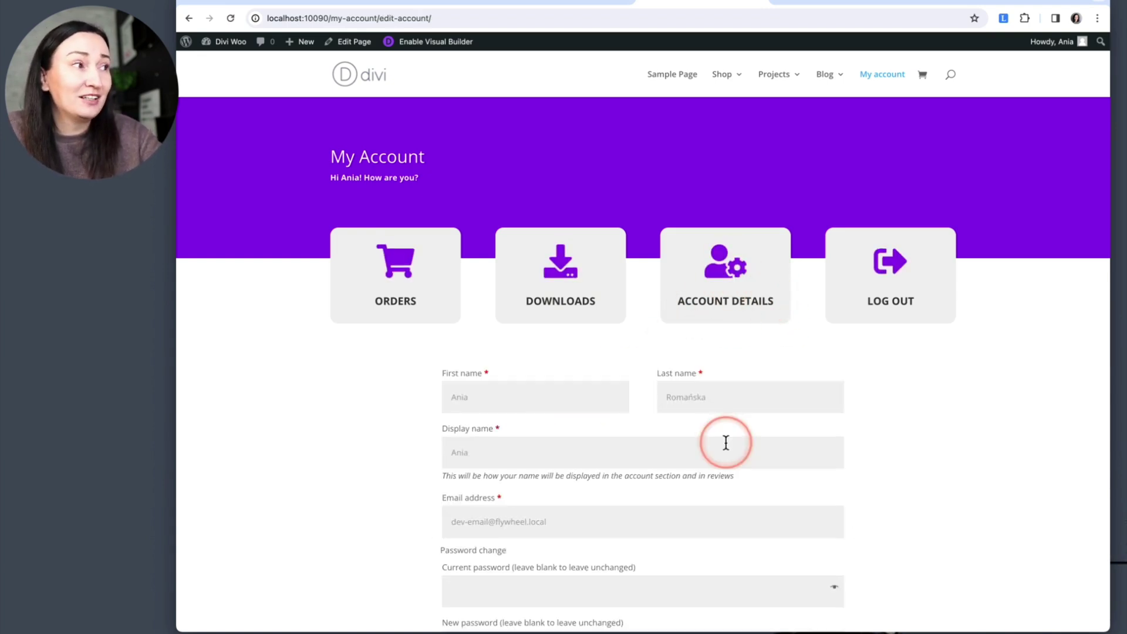
{"action": "scroll", "coordinate": [725, 446], "scroll_direction": "down", "scroll_amount": 5}
{"action": "scroll", "coordinate": [725, 443], "scroll_direction": "up", "scroll_amount": 5}
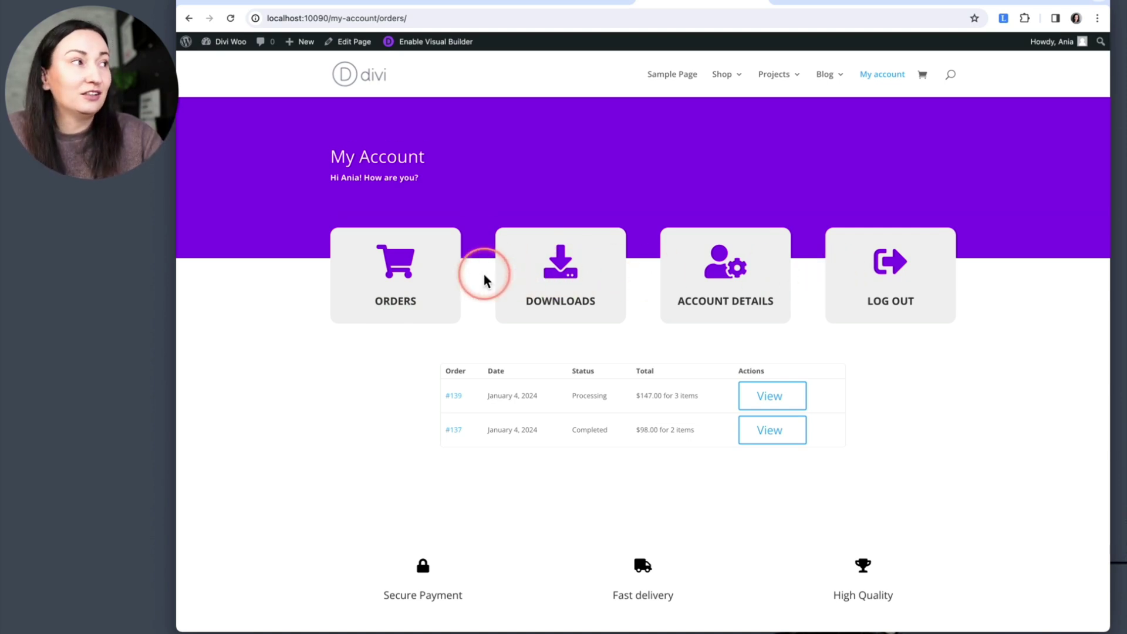
{"action": "left_click", "coordinate": [390, 298]}
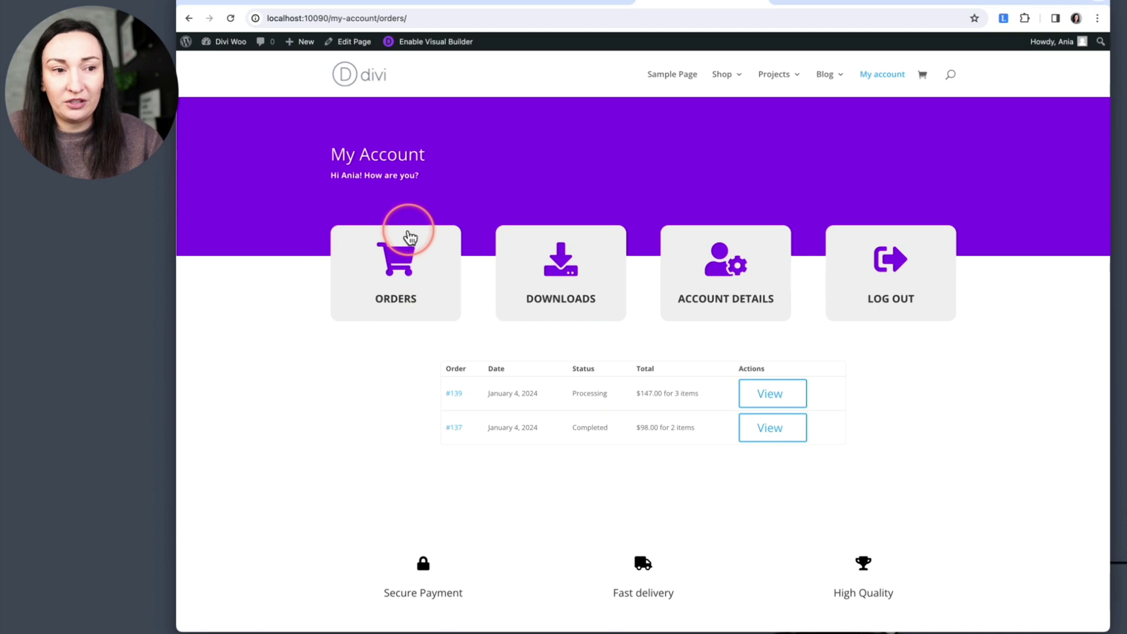
Step: Return to the Visual Builder and reload the My Account page in it
{"action": "left_click", "coordinate": [582, 3]}
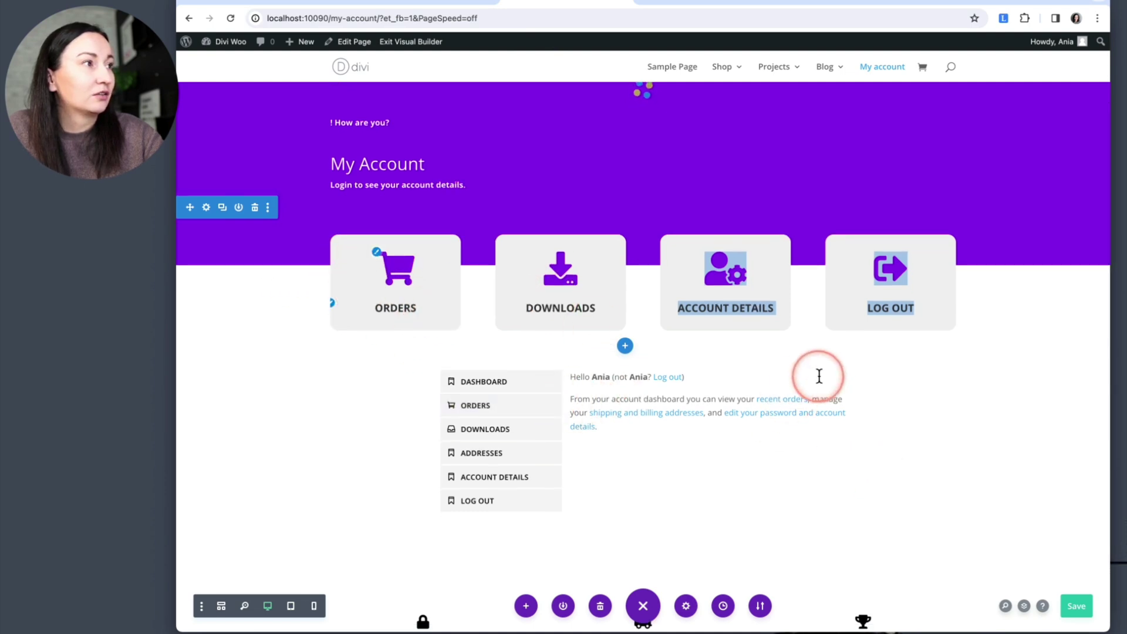
{"action": "left_click", "coordinate": [382, 43]}
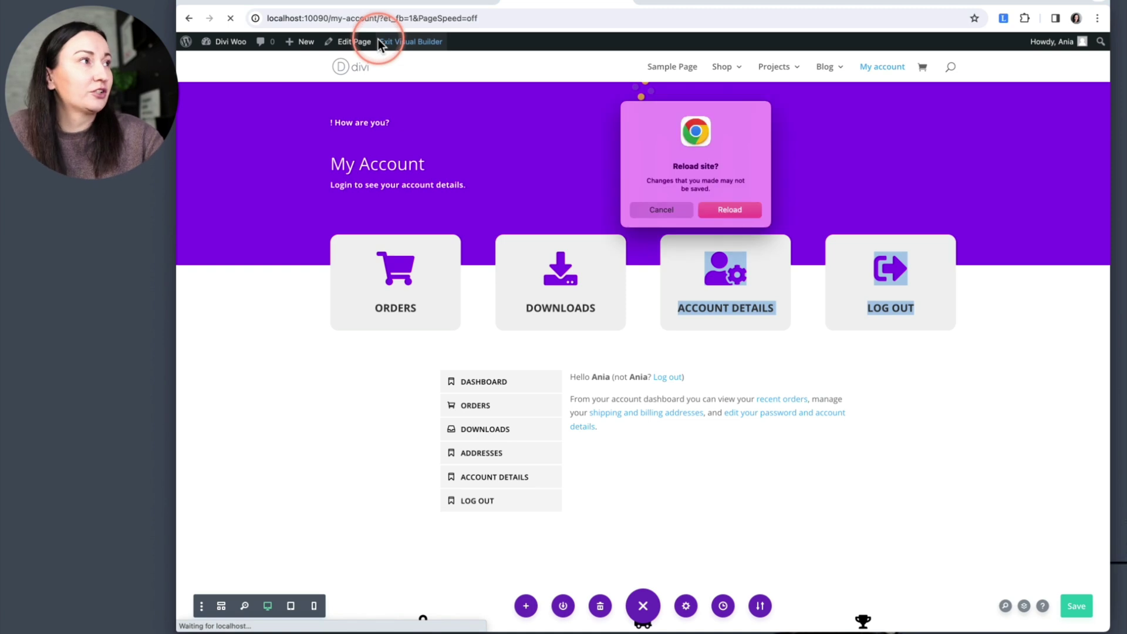
{"action": "left_click", "coordinate": [719, 211]}
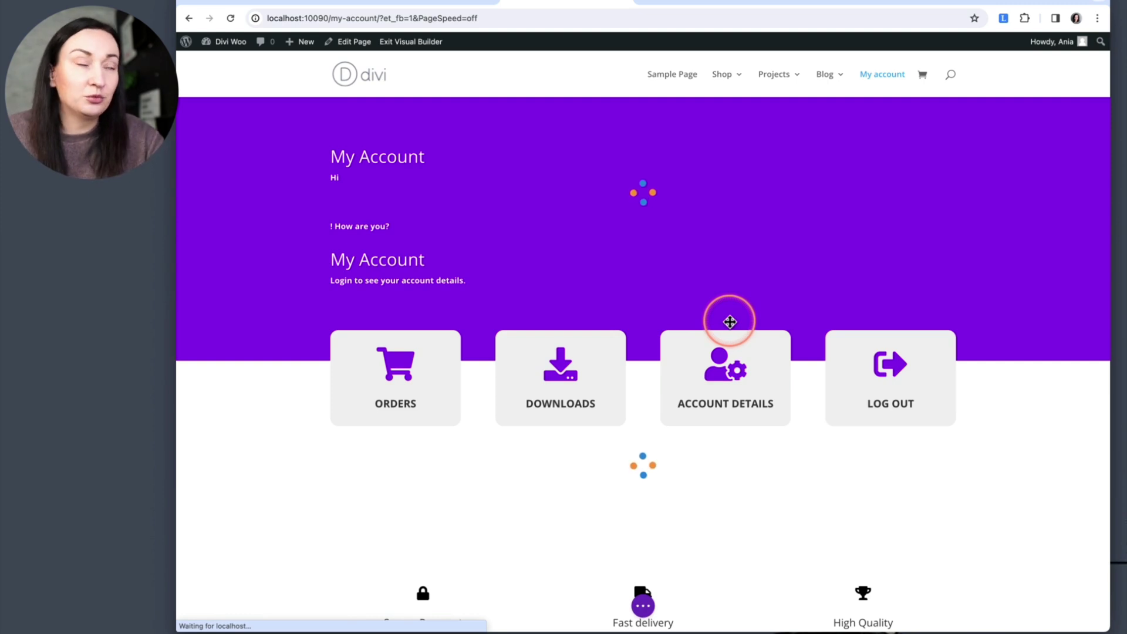
Step: Give the Orders blurb a dark grey background color for its hover state
{"action": "left_click", "coordinate": [373, 361]}
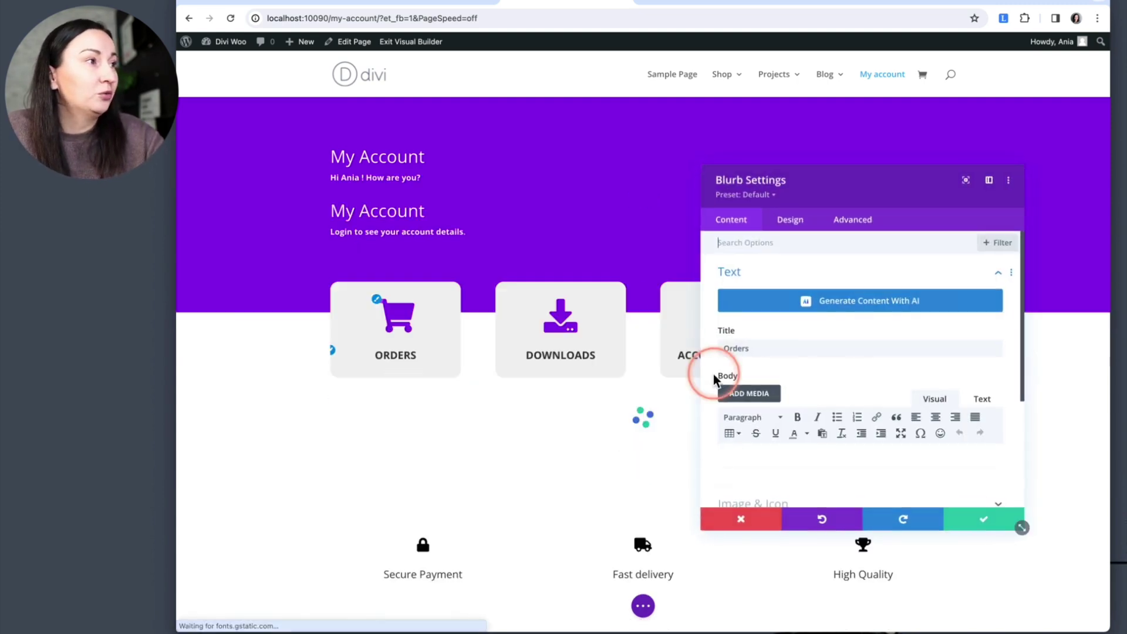
{"action": "scroll", "coordinate": [773, 364], "scroll_direction": "down", "scroll_amount": 3}
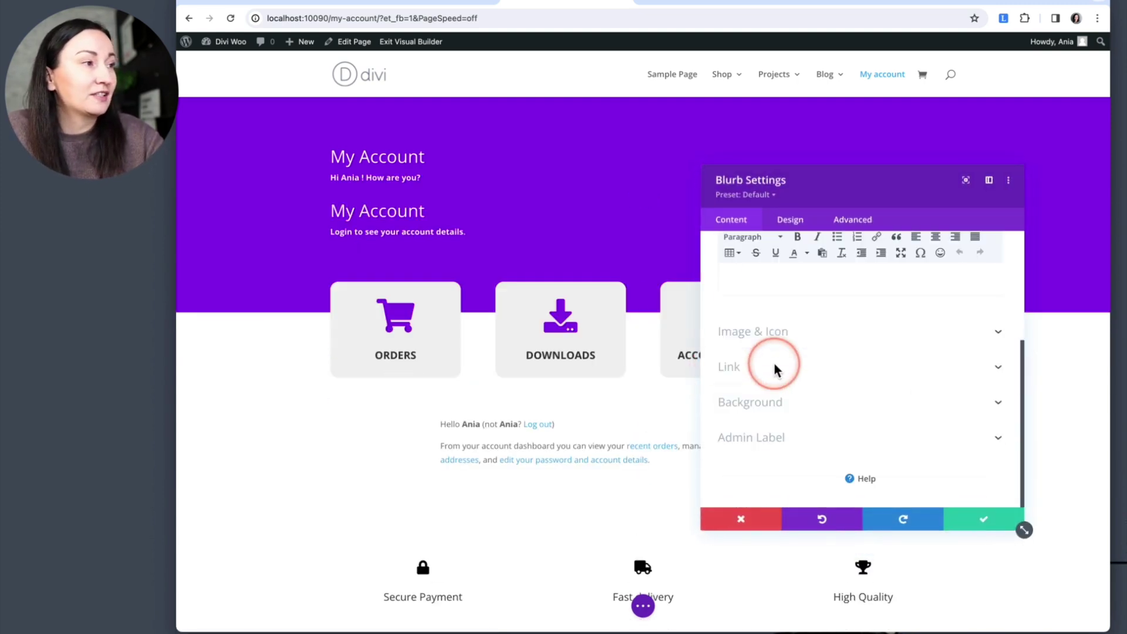
{"action": "left_click", "coordinate": [770, 409]}
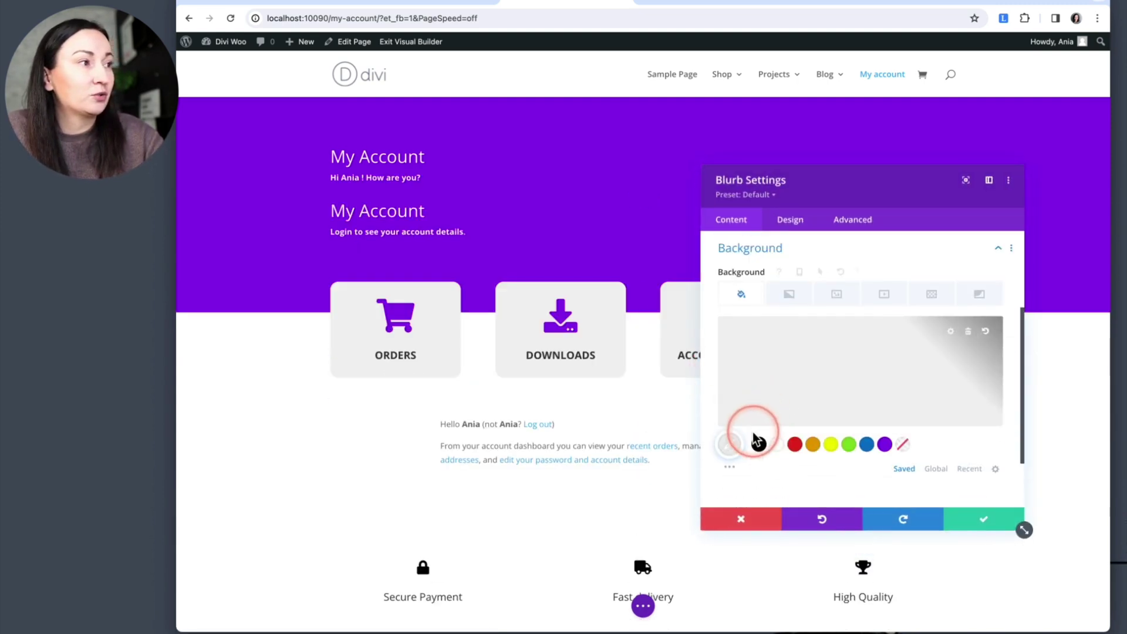
{"action": "left_click", "coordinate": [812, 274]}
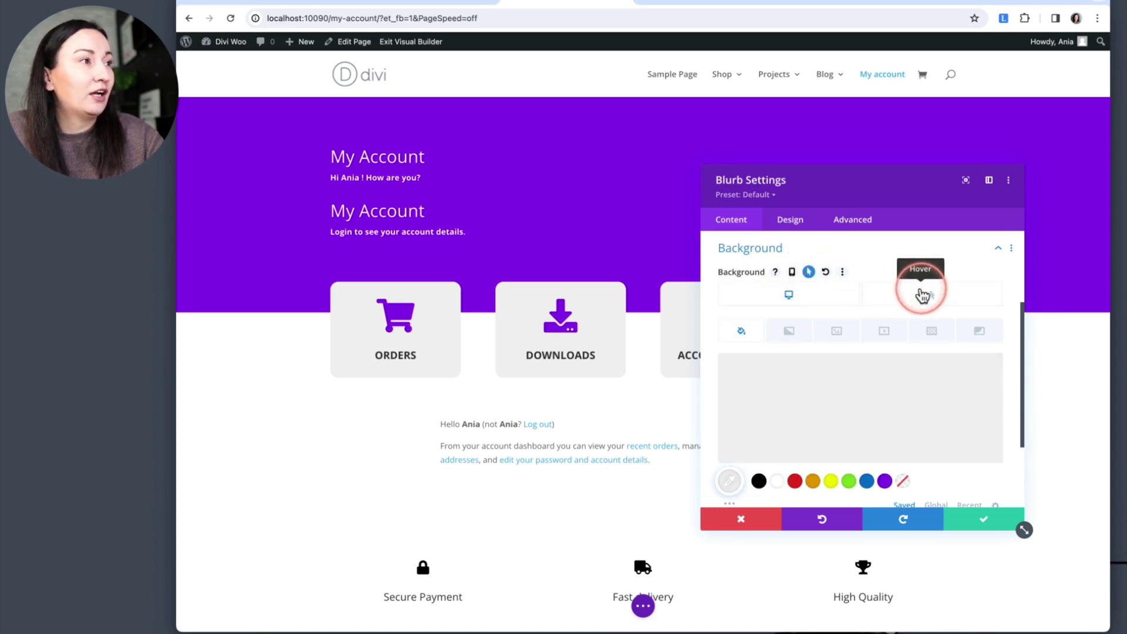
{"action": "left_click", "coordinate": [759, 481]}
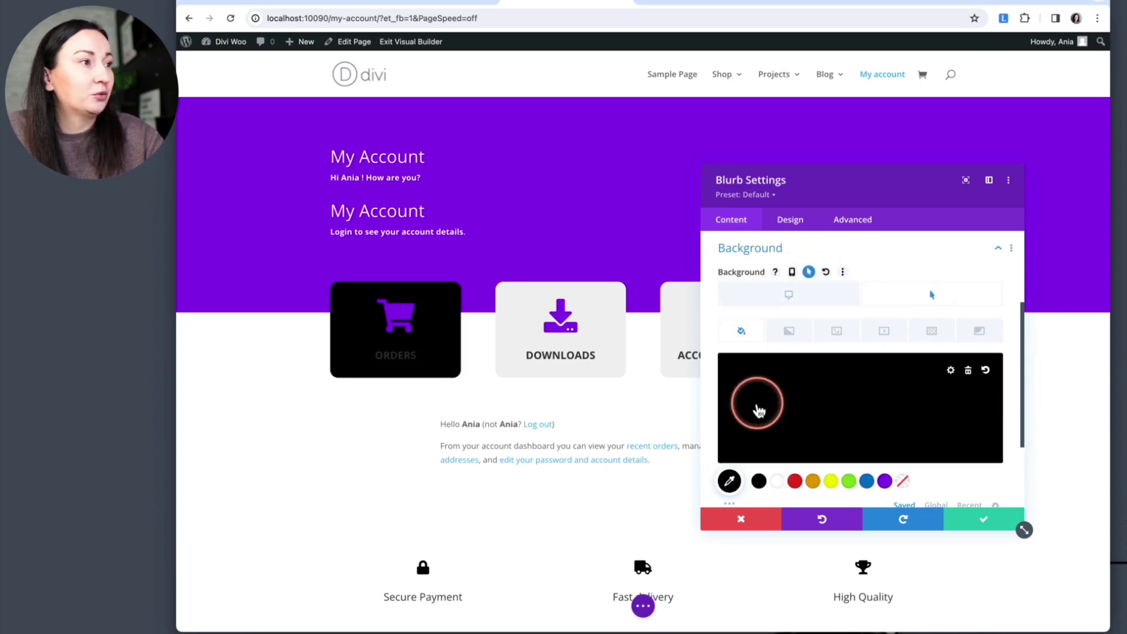
{"action": "left_click", "coordinate": [721, 438]}
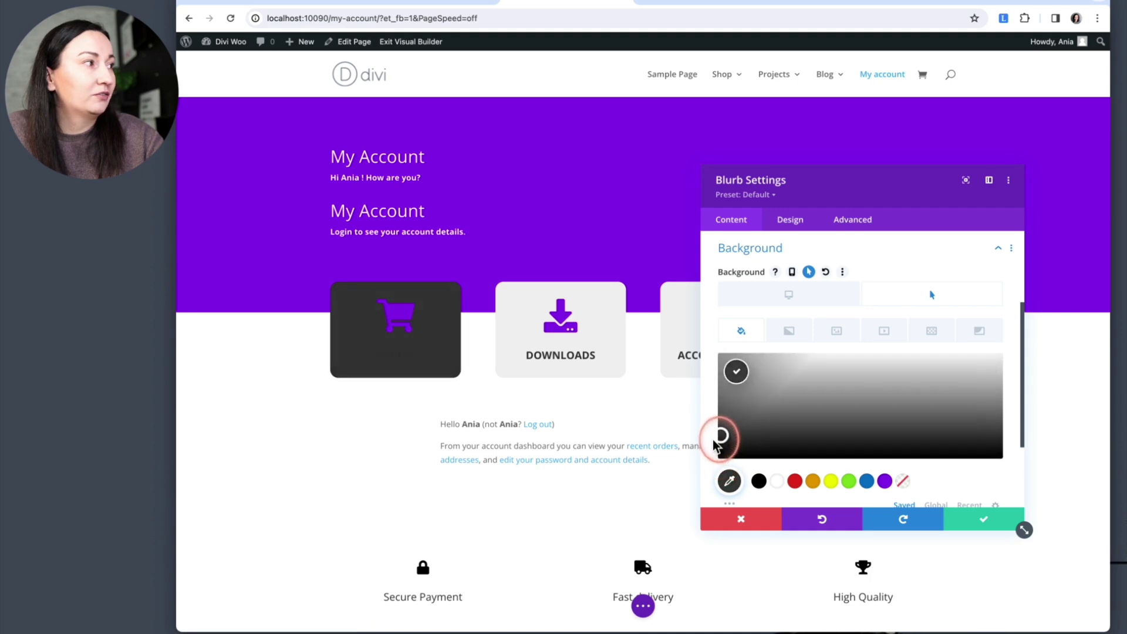
{"action": "left_click_drag", "start_coordinate": [712, 446], "coordinate": [716, 448]}
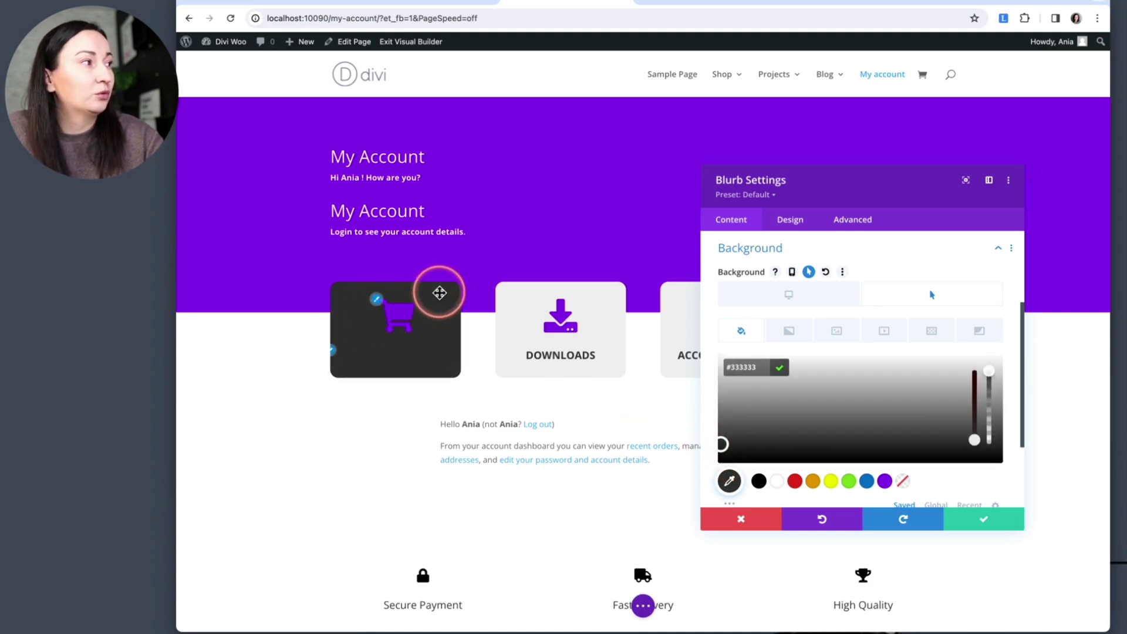
Step: Set the Orders blurb's title text color to white for the hover state and compare it with the desktop state
{"action": "left_click", "coordinate": [333, 351]}
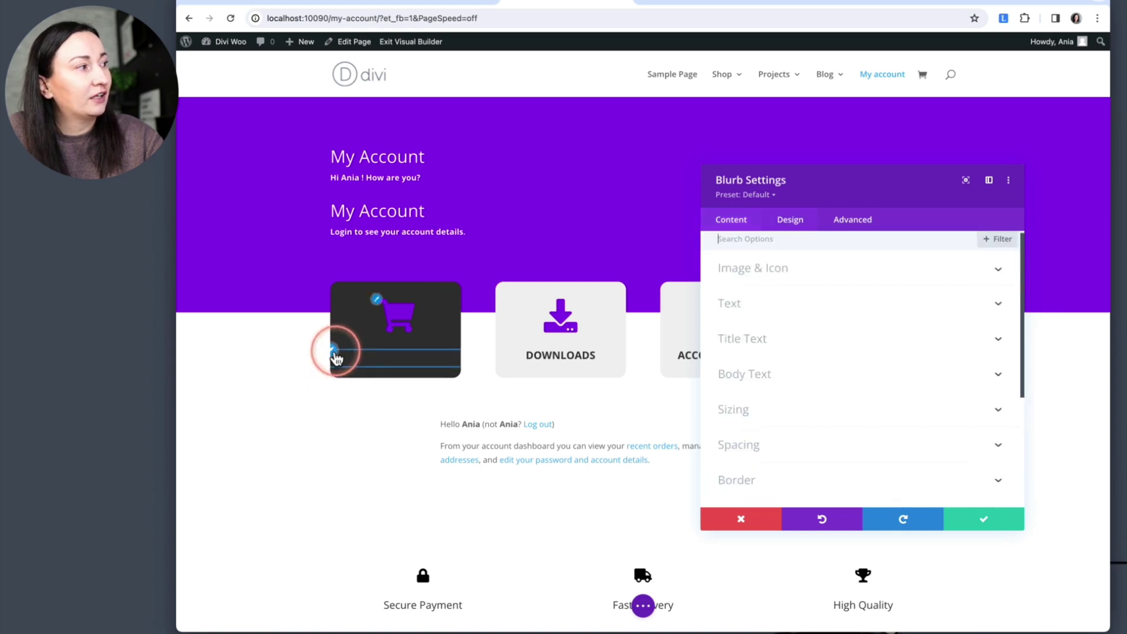
{"action": "scroll", "coordinate": [774, 317], "scroll_direction": "down", "scroll_amount": 3}
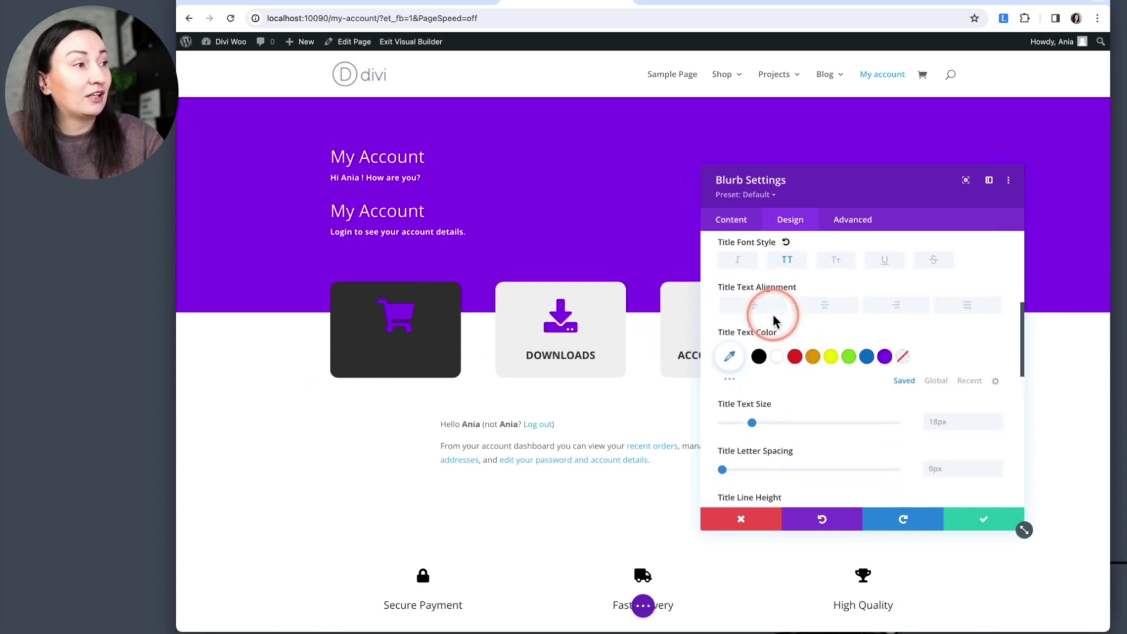
{"action": "left_click", "coordinate": [820, 333]}
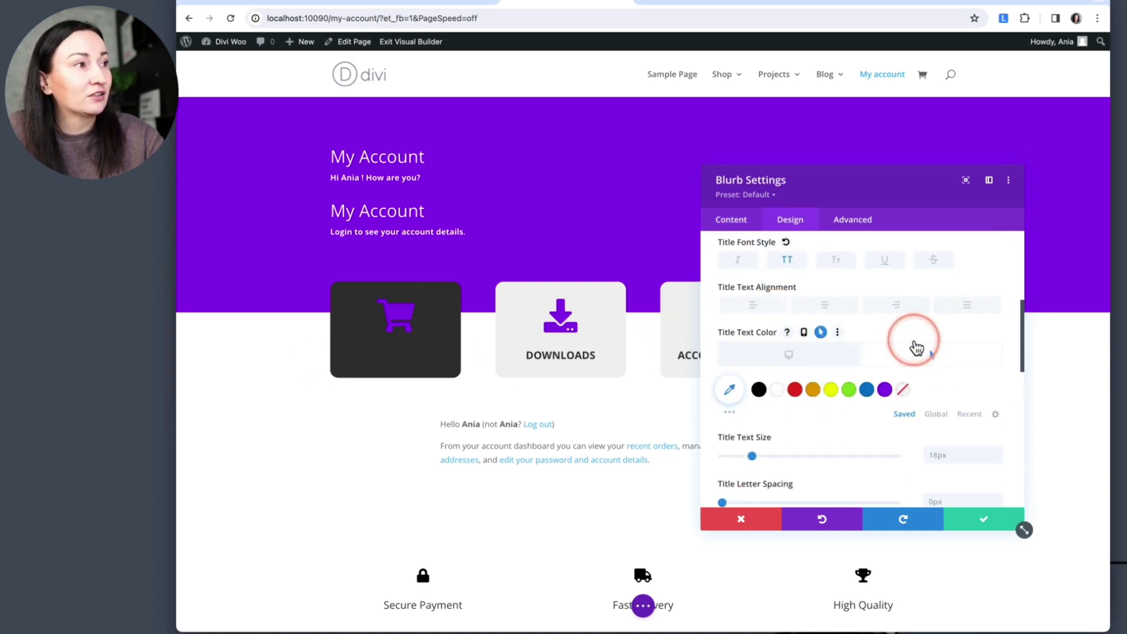
{"action": "left_click", "coordinate": [778, 391]}
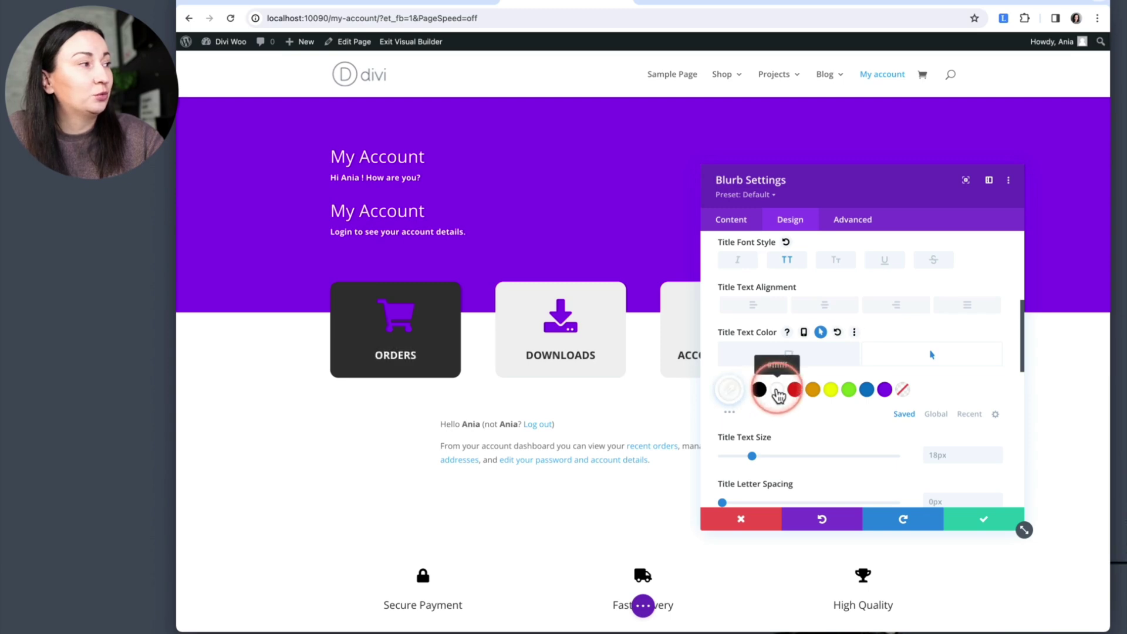
{"action": "left_click", "coordinate": [801, 347]}
{"action": "left_click", "coordinate": [807, 357]}
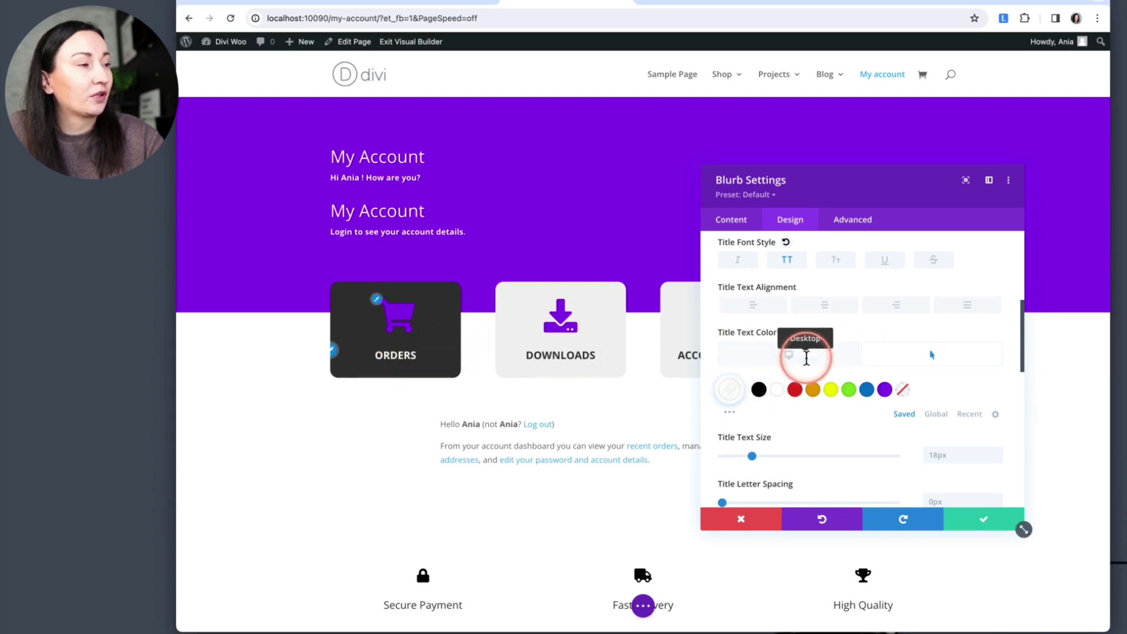
{"action": "left_click", "coordinate": [787, 359]}
{"action": "left_click", "coordinate": [923, 364]}
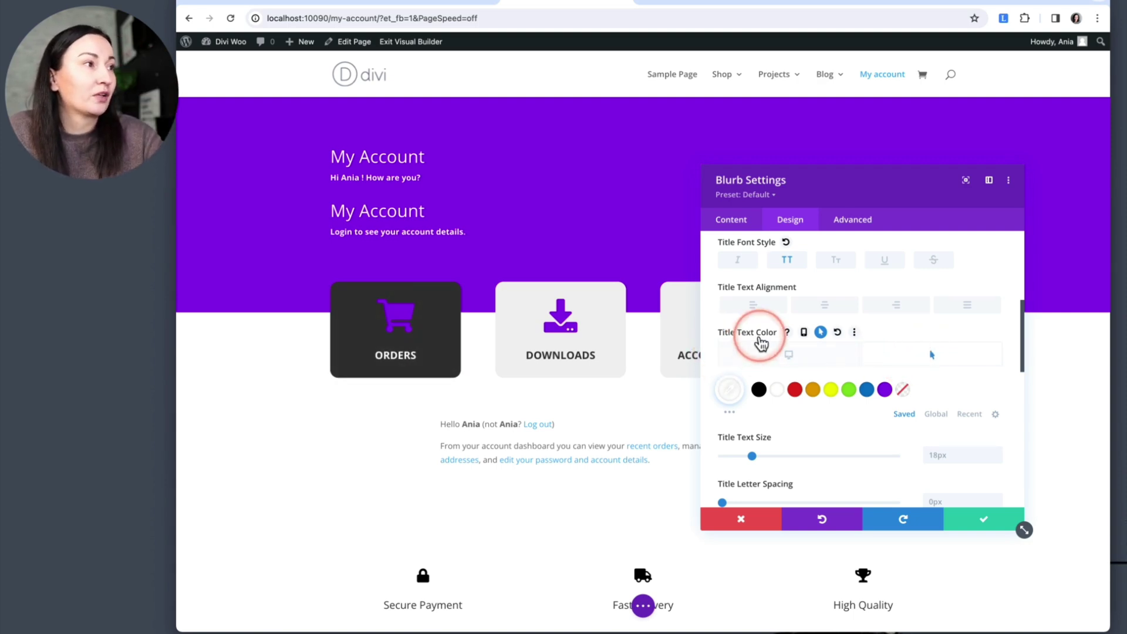
Step: Extend the Orders blurb's title text color to all blurbs throughout this section
{"action": "right_click", "coordinate": [755, 334]}
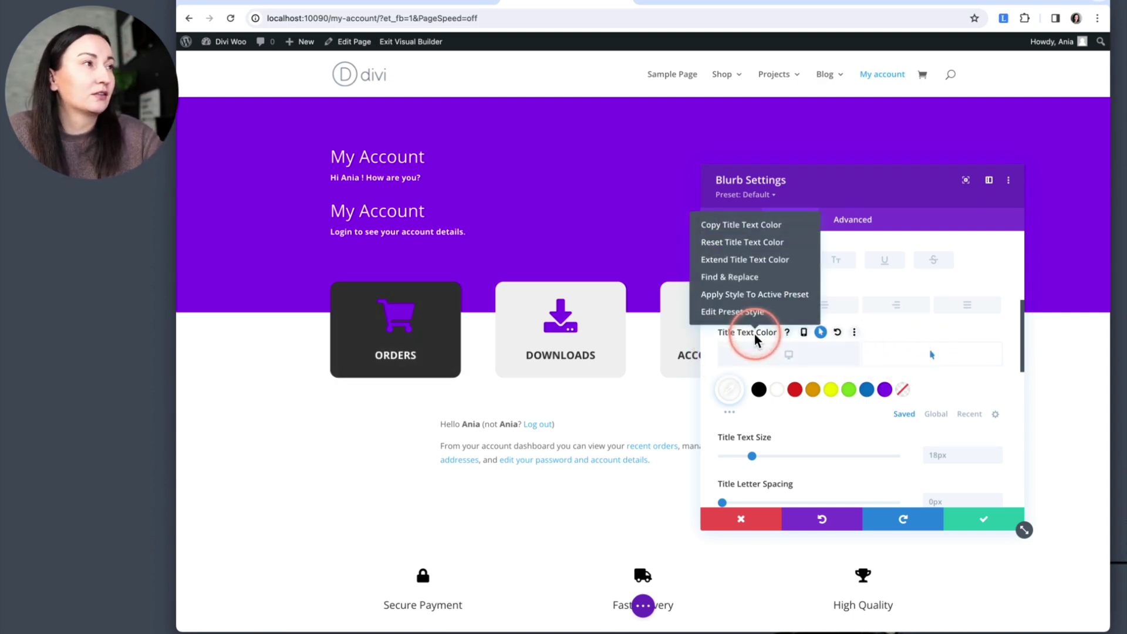
{"action": "left_click", "coordinate": [715, 263]}
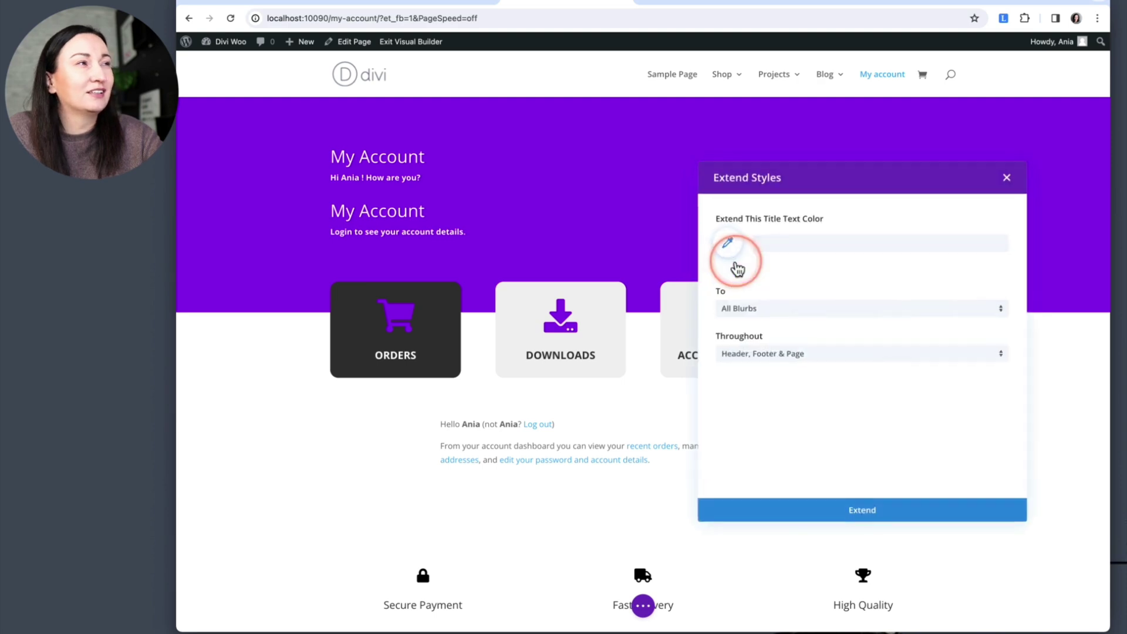
{"action": "left_click", "coordinate": [769, 361]}
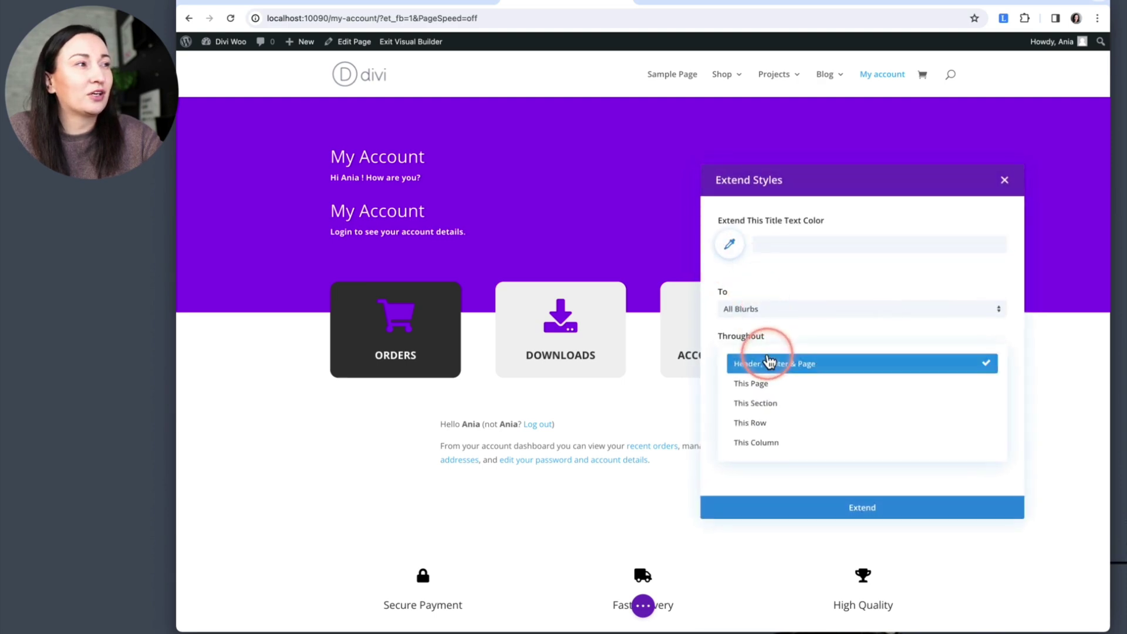
{"action": "left_click", "coordinate": [772, 402]}
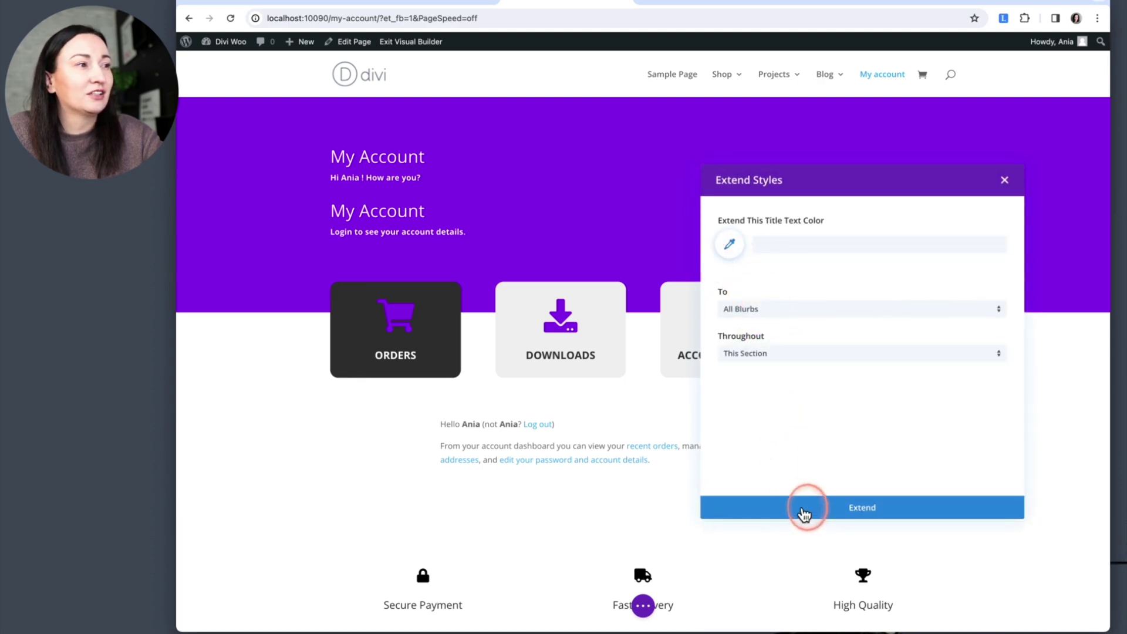
Step: Extend the Orders blurb's title text color to all blurbs throughout this section
{"action": "left_click", "coordinate": [804, 515]}
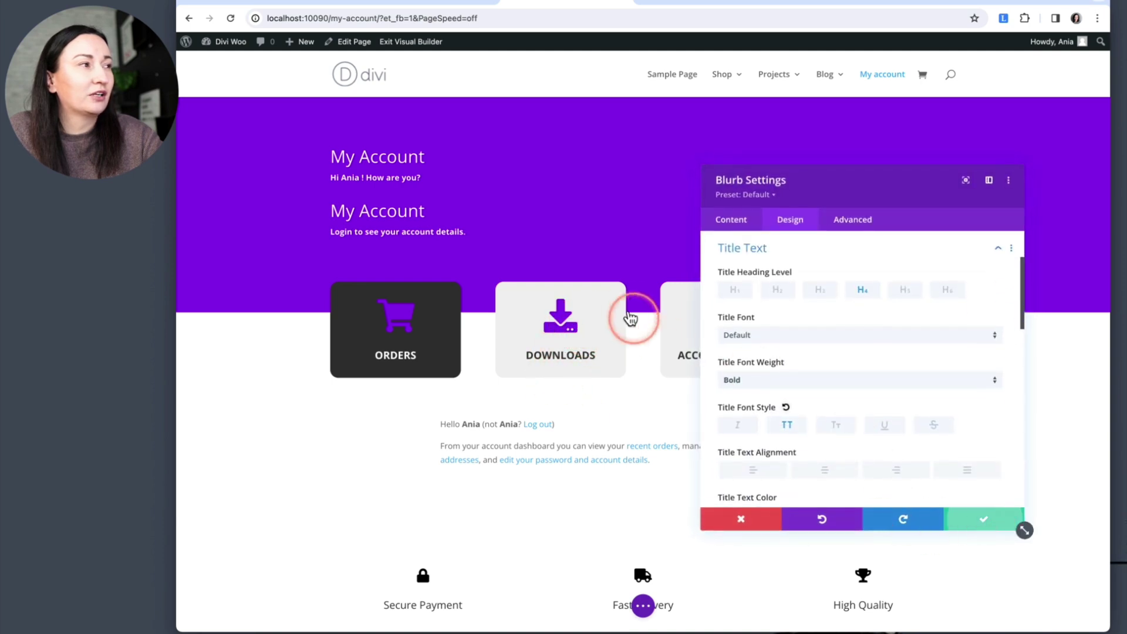
{"action": "left_click", "coordinate": [630, 318]}
Step: Check the Downloads blurb's title text color in its hover and default states
{"action": "left_click", "coordinate": [545, 325]}
{"action": "left_click", "coordinate": [541, 313]}
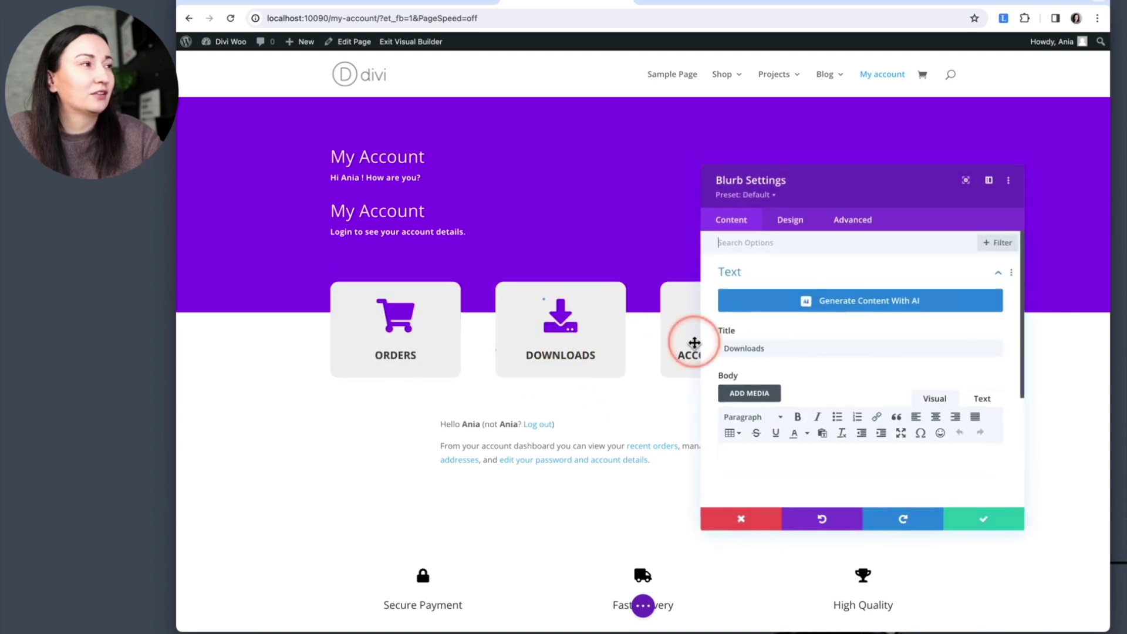
{"action": "left_click", "coordinate": [790, 226]}
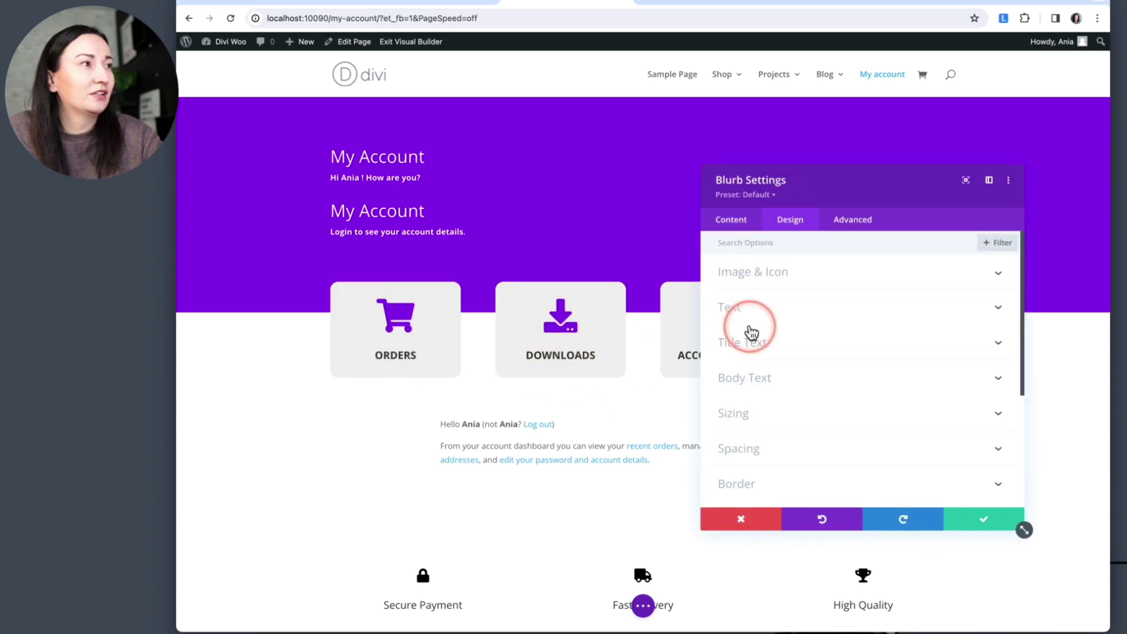
{"action": "left_click", "coordinate": [747, 344]}
{"action": "scroll", "coordinate": [773, 389], "scroll_direction": "down", "scroll_amount": 5}
{"action": "scroll", "coordinate": [768, 401], "scroll_direction": "down", "scroll_amount": 1}
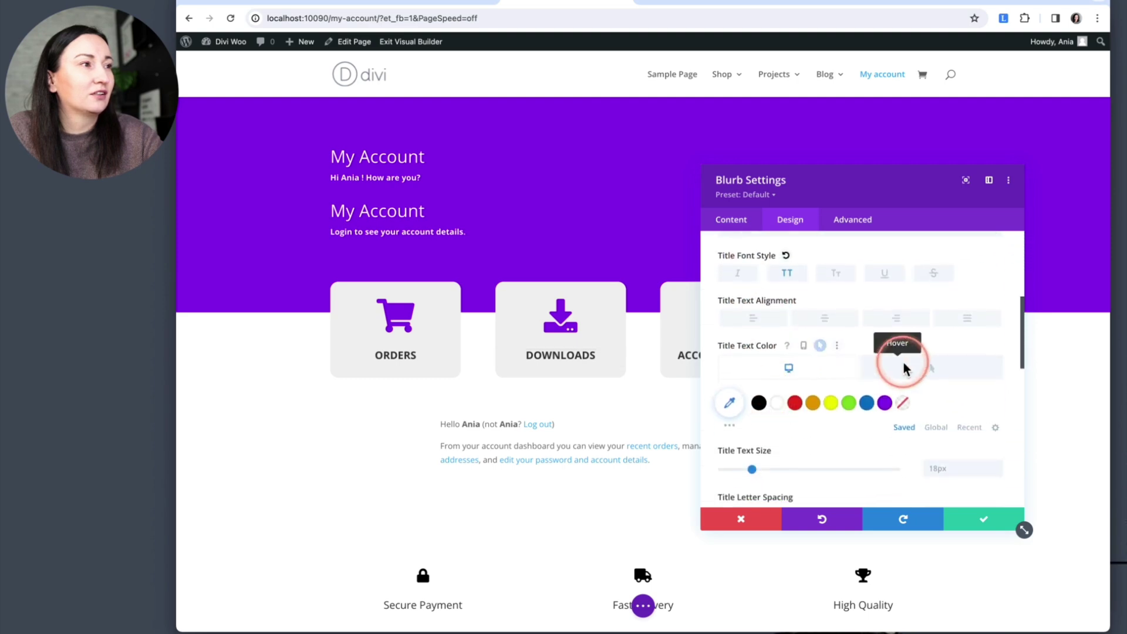
{"action": "left_click", "coordinate": [913, 378]}
{"action": "left_click", "coordinate": [786, 373]}
Step: Try to extend the Orders blurb's background styles to all blurbs throughout this section
{"action": "left_click", "coordinate": [731, 232]}
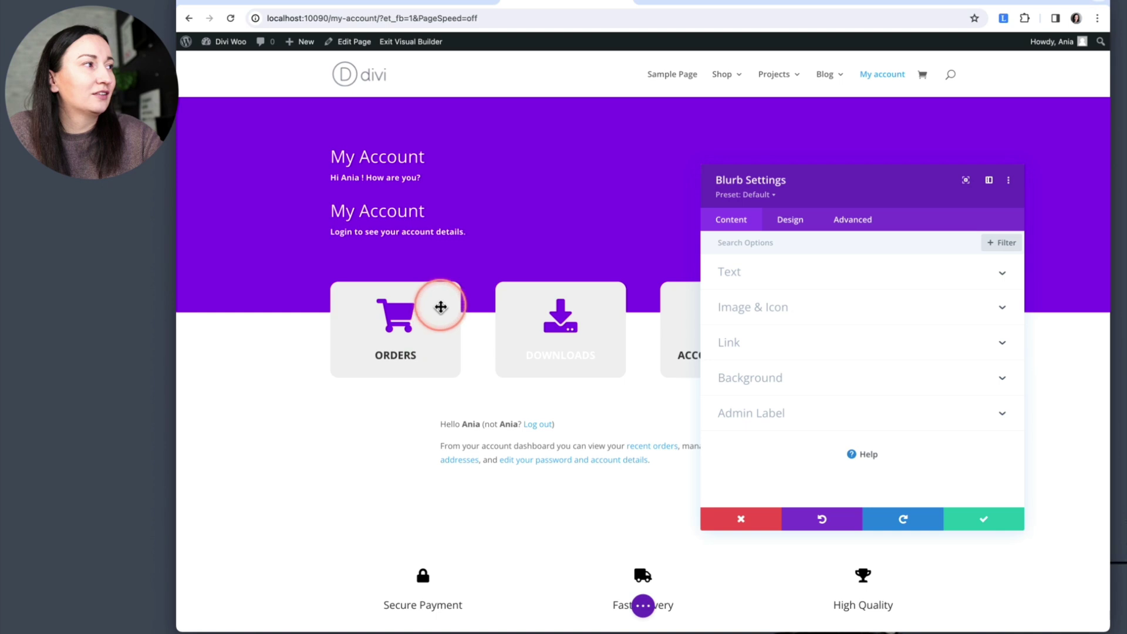
{"action": "scroll", "coordinate": [823, 463], "scroll_direction": "down", "scroll_amount": 3}
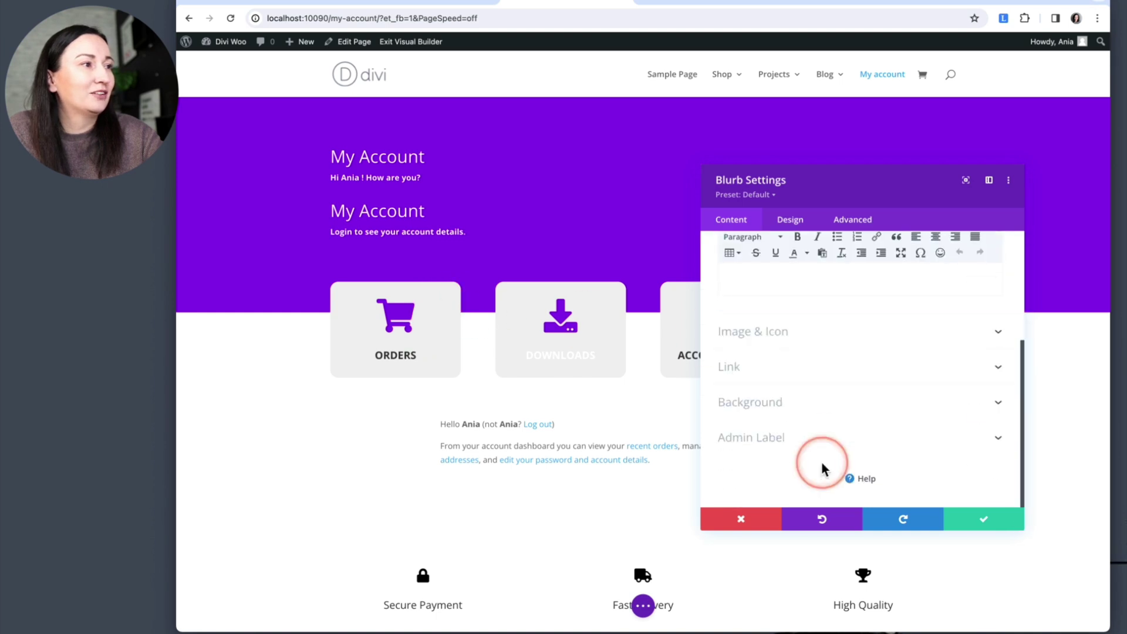
{"action": "left_click", "coordinate": [803, 422]}
{"action": "right_click", "coordinate": [744, 273]}
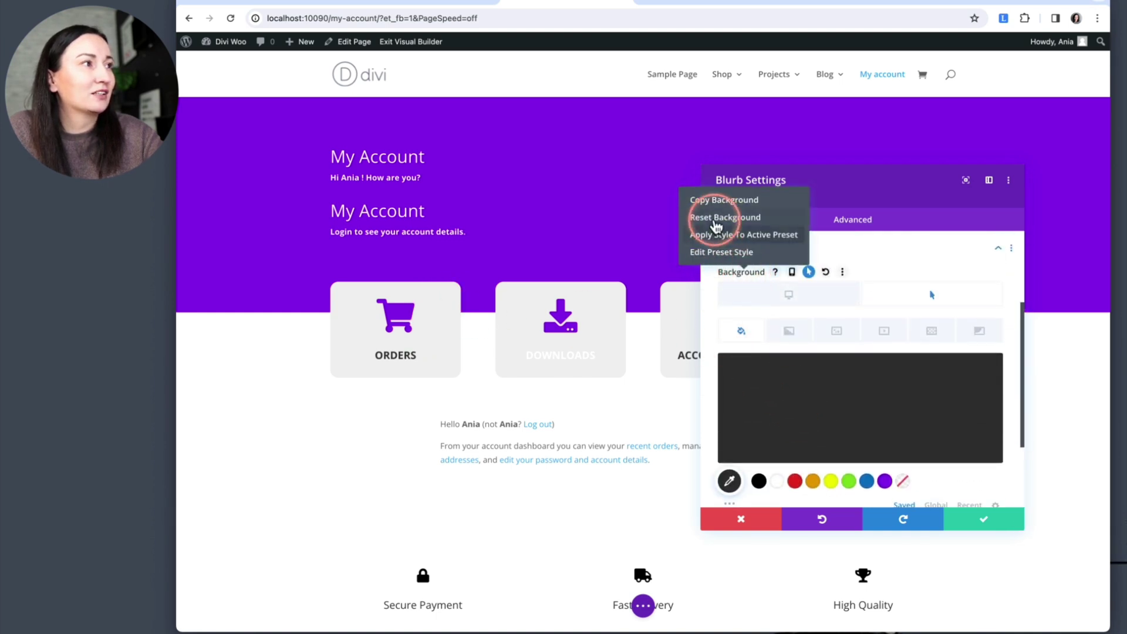
{"action": "right_click", "coordinate": [748, 272]}
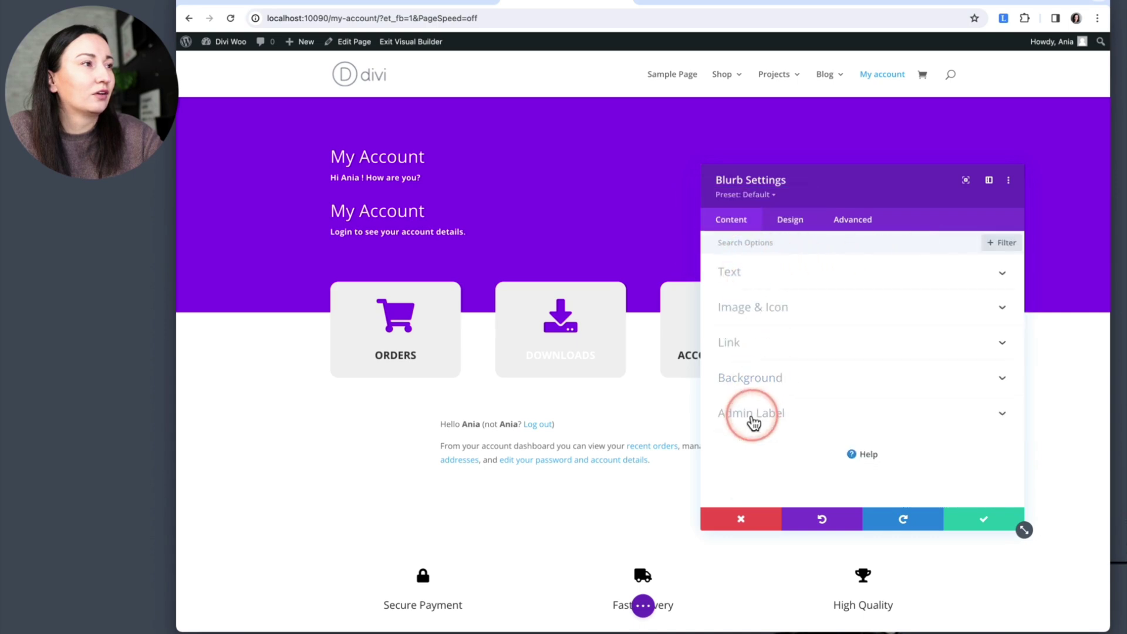
{"action": "left_click", "coordinate": [749, 380]}
{"action": "right_click", "coordinate": [743, 250]}
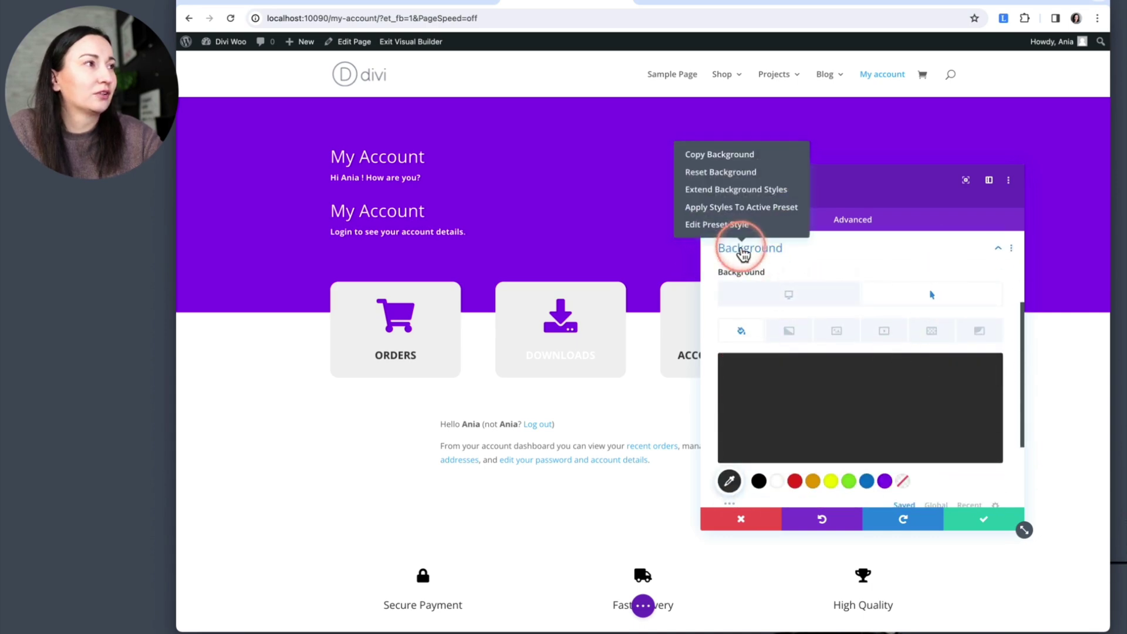
{"action": "left_click", "coordinate": [732, 193]}
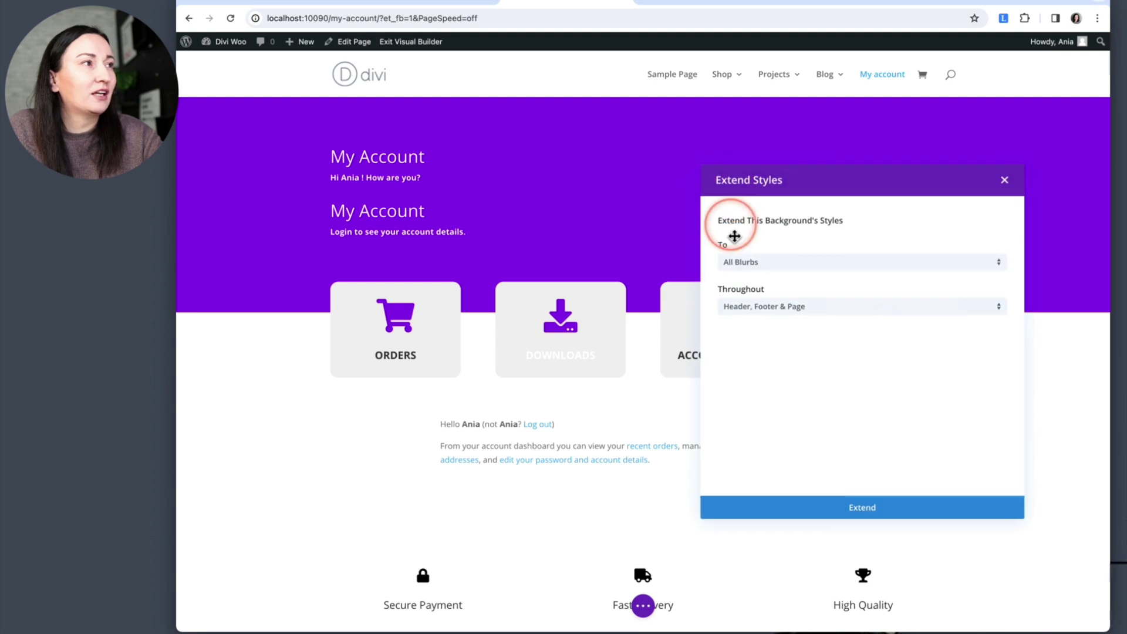
{"action": "left_click", "coordinate": [786, 306]}
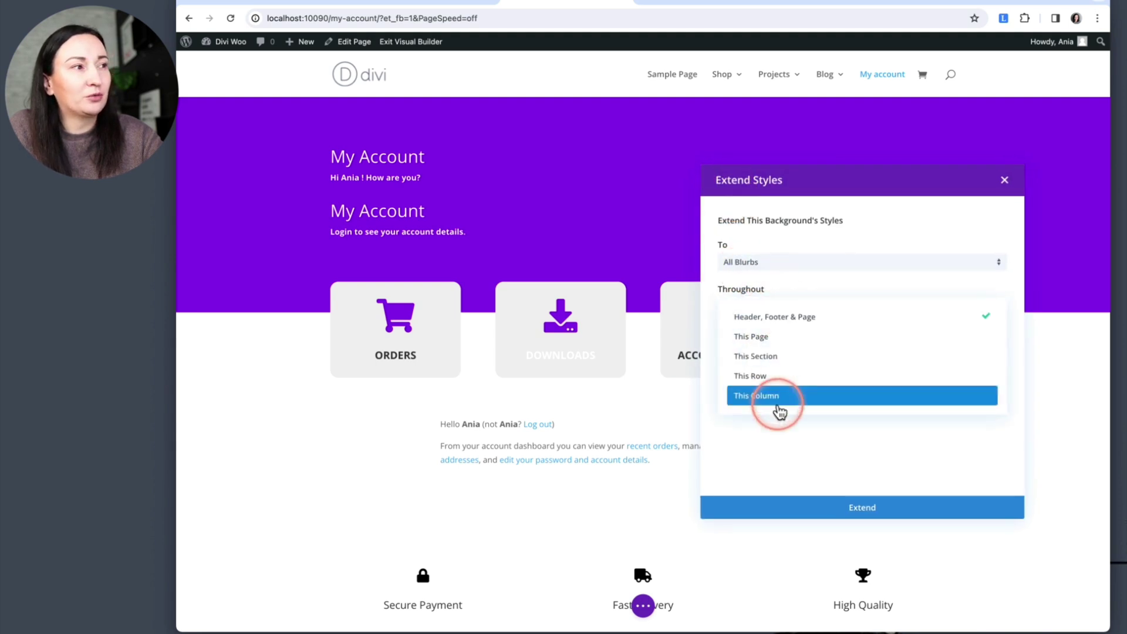
{"action": "left_click", "coordinate": [778, 357]}
{"action": "left_click", "coordinate": [875, 508]}
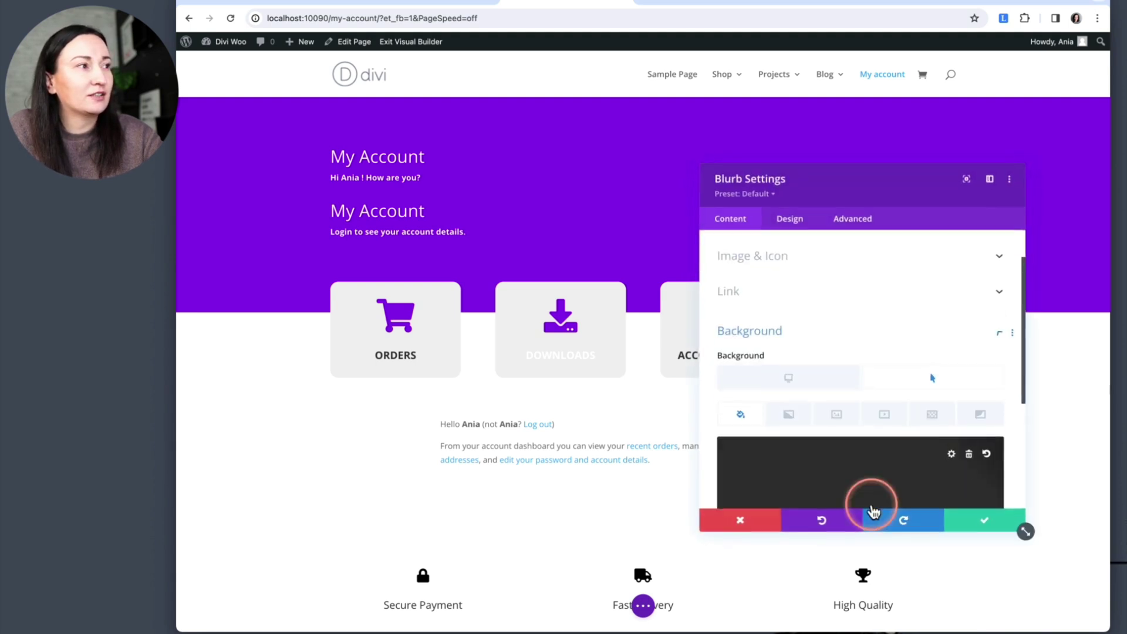
{"action": "left_click", "coordinate": [979, 523]}
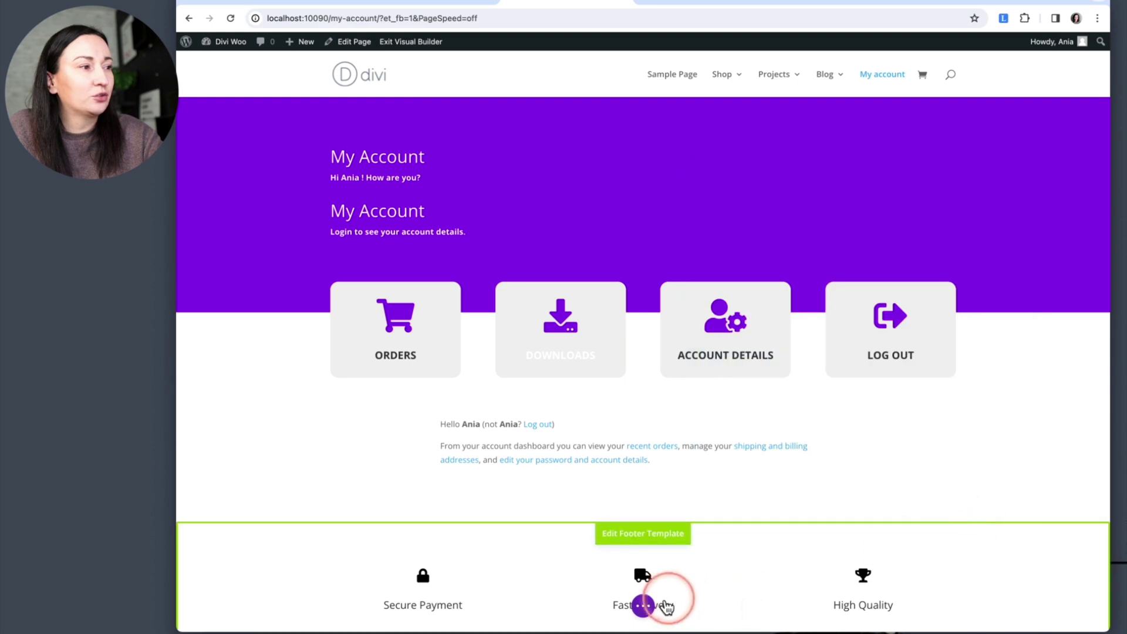
Step: Save the page and reload the live account orders page to check the blurbs' hover effect
{"action": "left_click", "coordinate": [643, 605]}
{"action": "left_click", "coordinate": [1077, 606]}
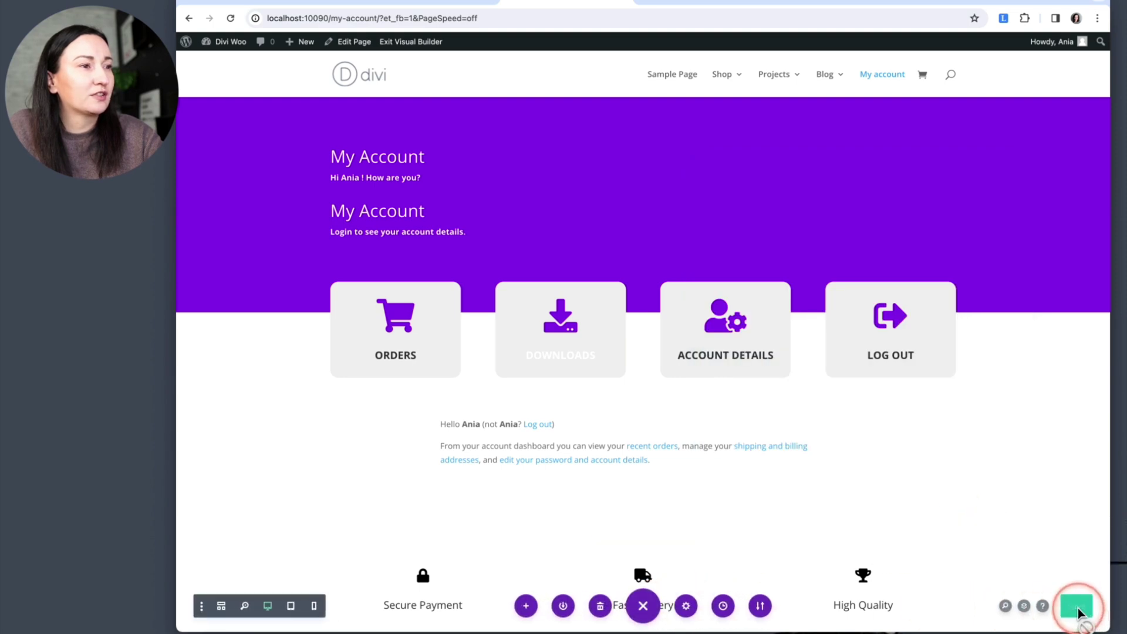
{"action": "left_click", "coordinate": [684, 3]}
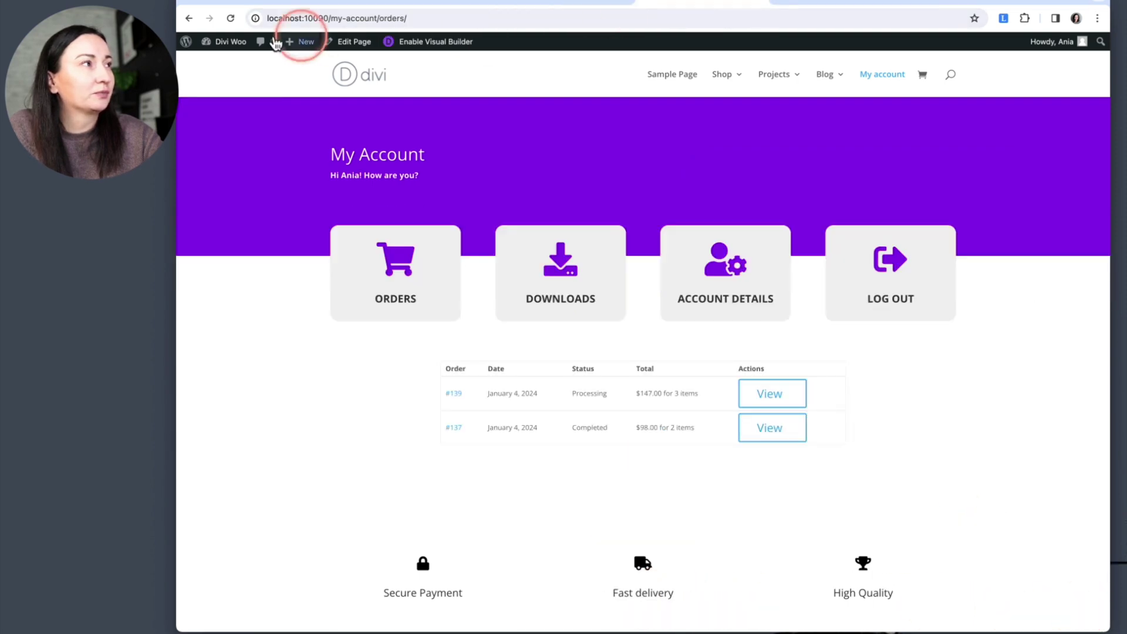
{"action": "left_click", "coordinate": [226, 23]}
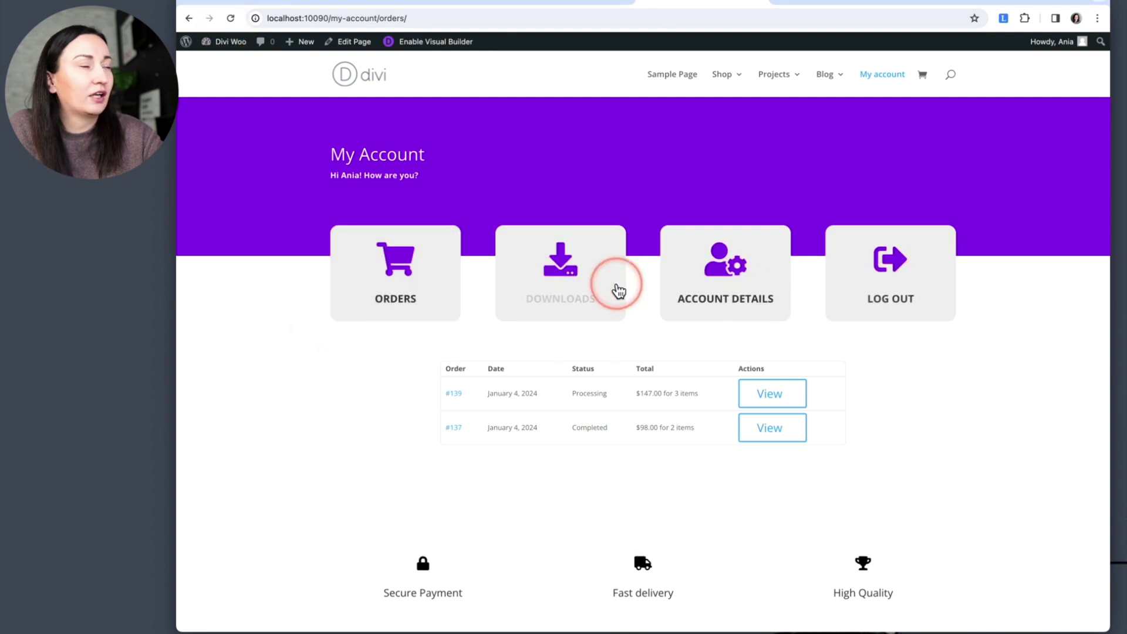
Step: Return to the page builder and copy the Orders blurb's dark hover background
{"action": "left_click", "coordinate": [572, 5]}
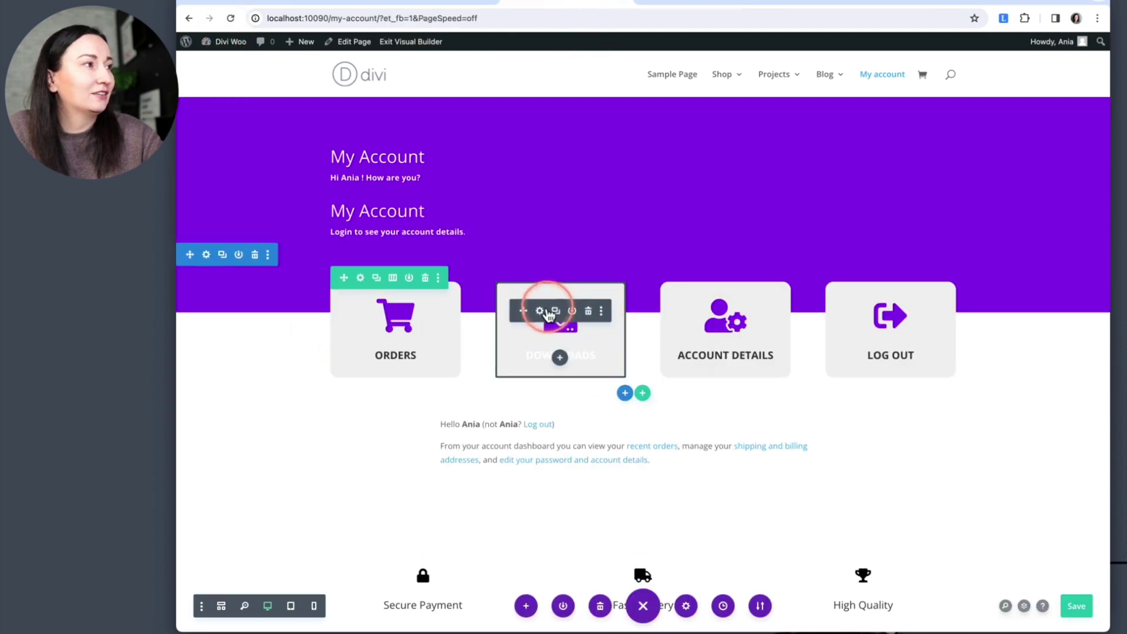
{"action": "left_click", "coordinate": [375, 311]}
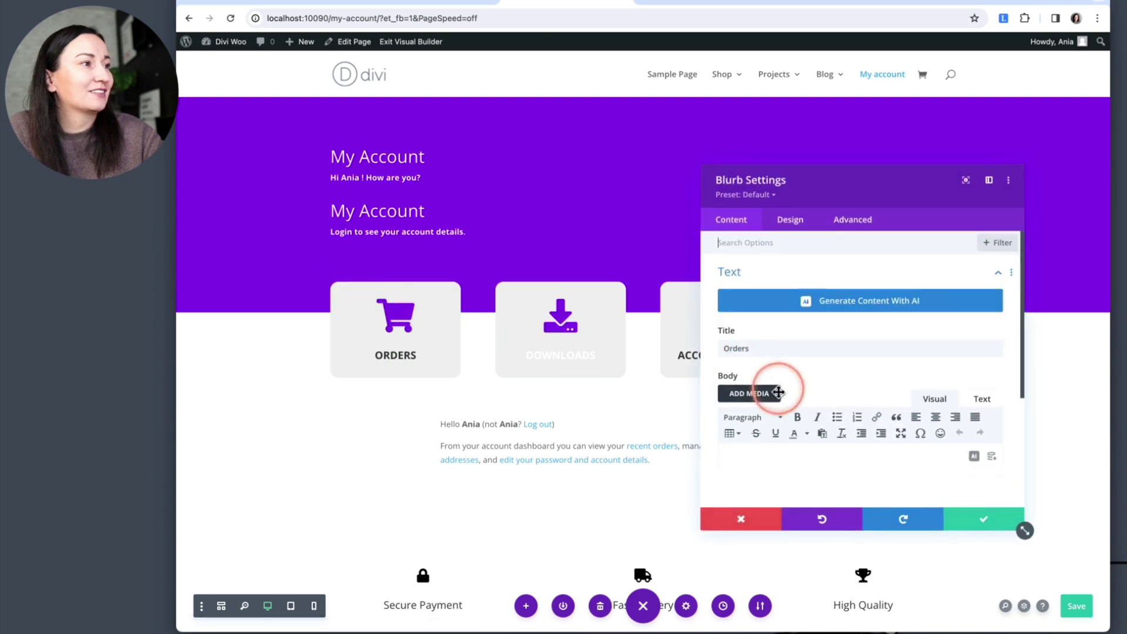
{"action": "scroll", "coordinate": [769, 400], "scroll_direction": "down", "scroll_amount": 5}
{"action": "left_click", "coordinate": [778, 411]}
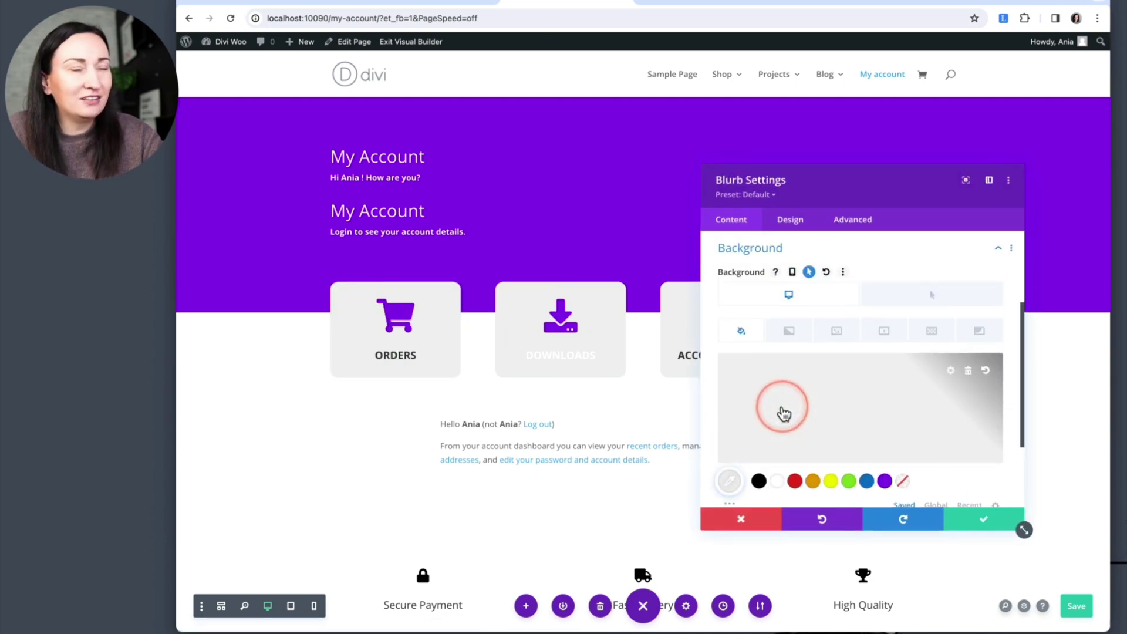
{"action": "left_click", "coordinate": [895, 296]}
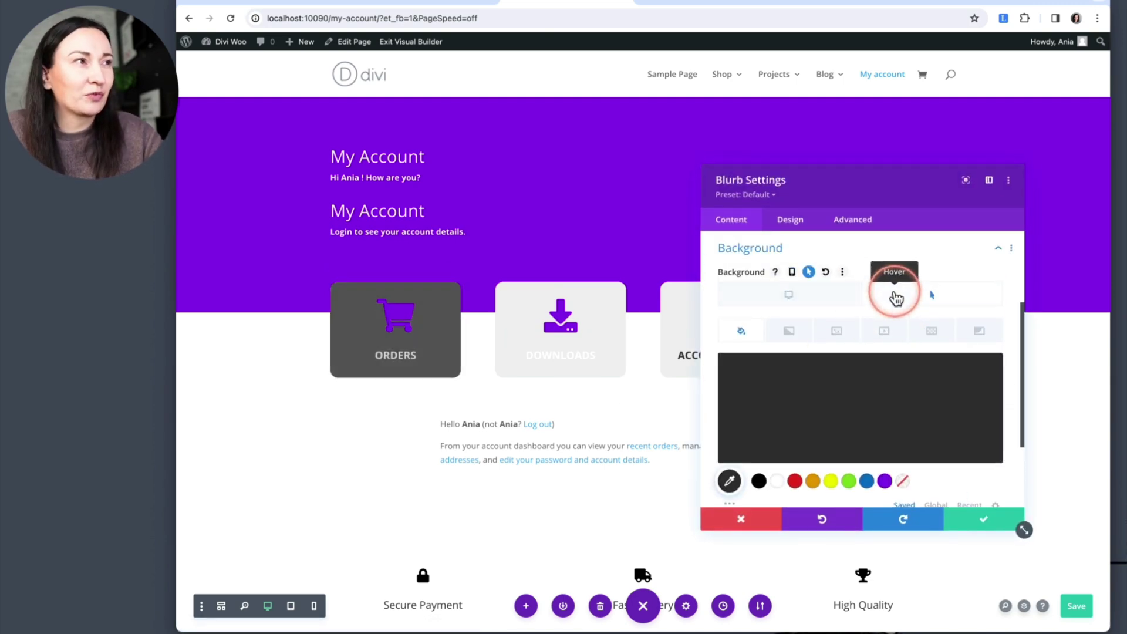
{"action": "right_click", "coordinate": [926, 293]}
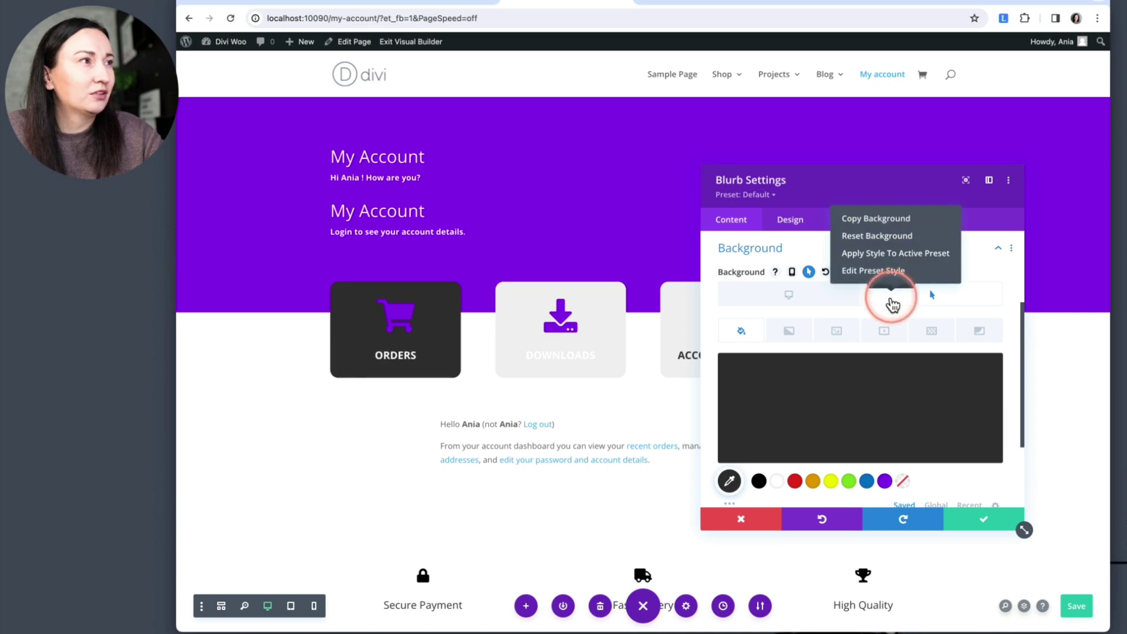
{"action": "left_click", "coordinate": [863, 219]}
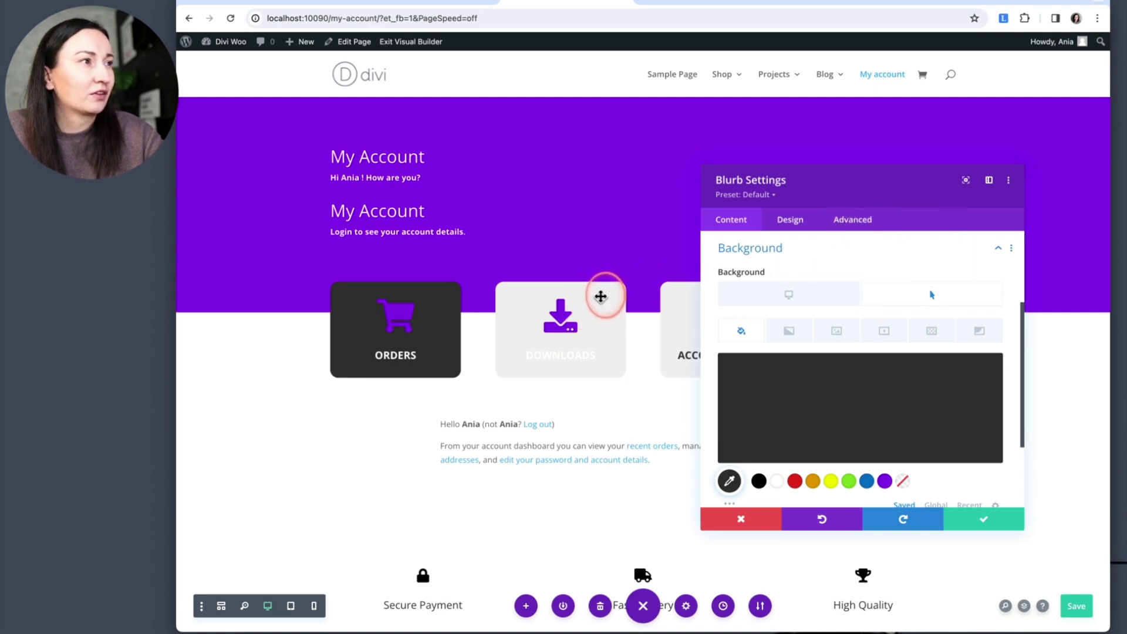
Step: Enable hover backgrounds on the Downloads and Account Details blurbs and paste the copied dark background into both
{"action": "left_click", "coordinate": [830, 300]}
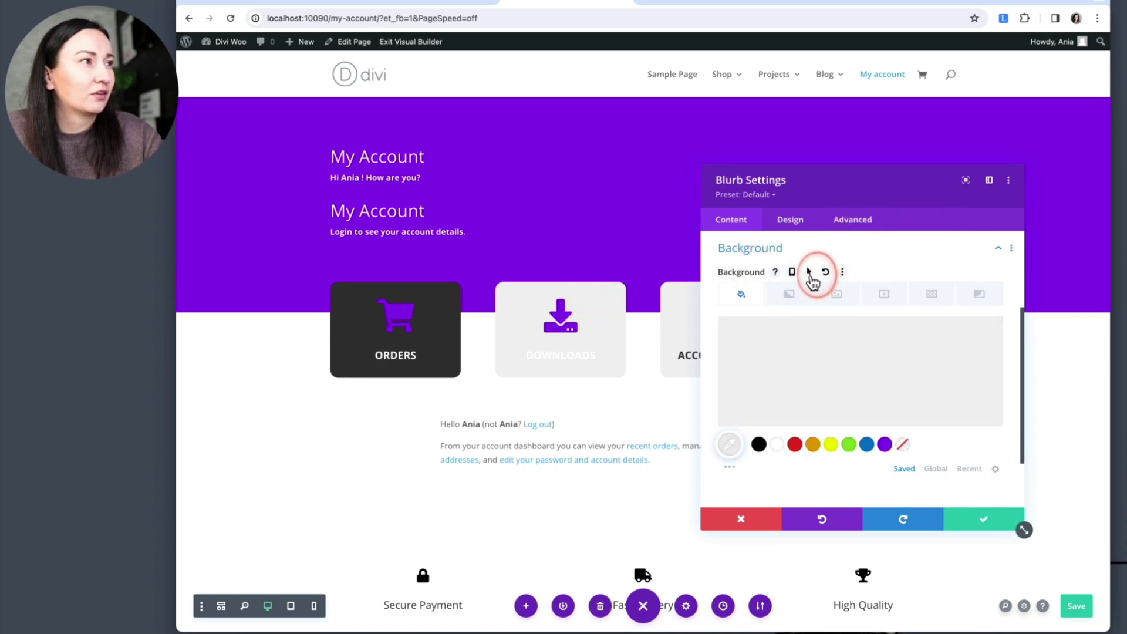
{"action": "left_click", "coordinate": [811, 272]}
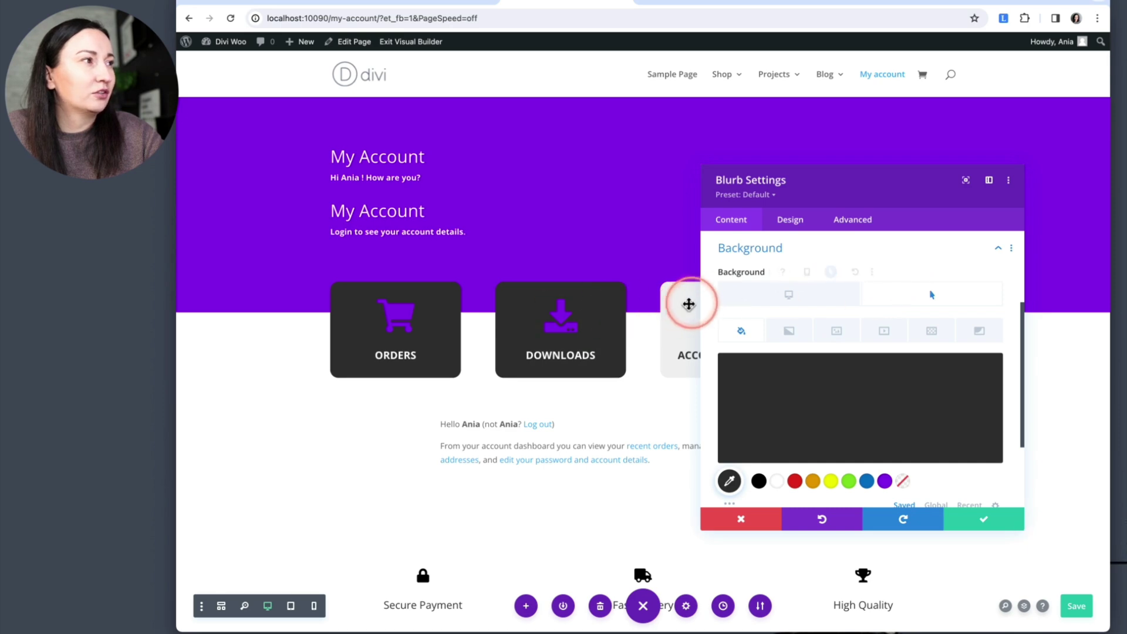
{"action": "left_click", "coordinate": [793, 272]}
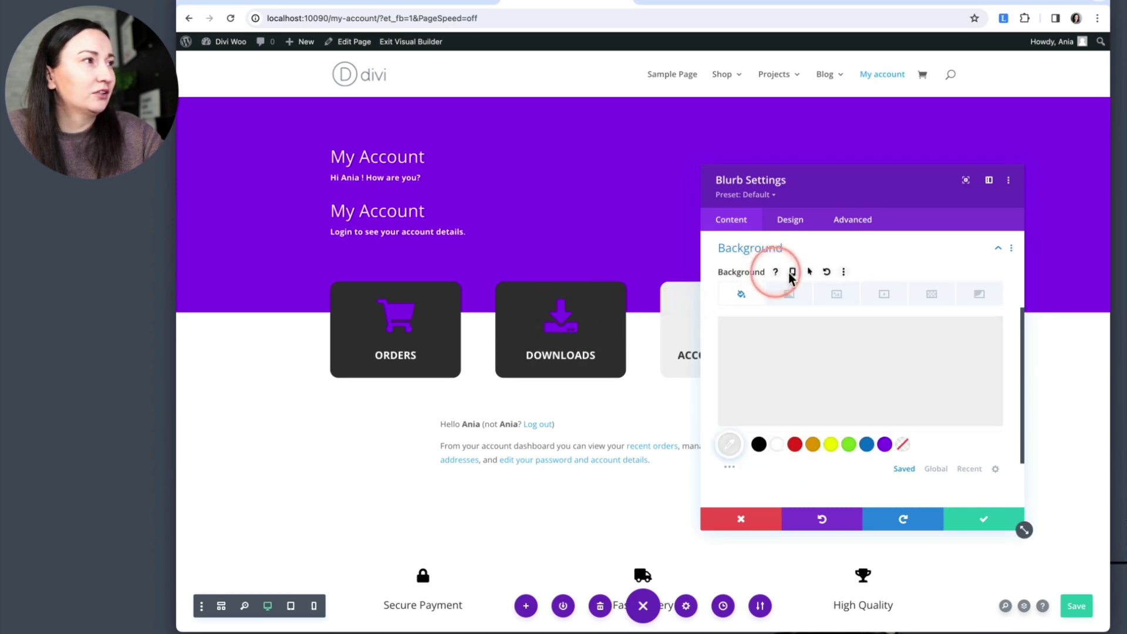
{"action": "left_click", "coordinate": [809, 272]}
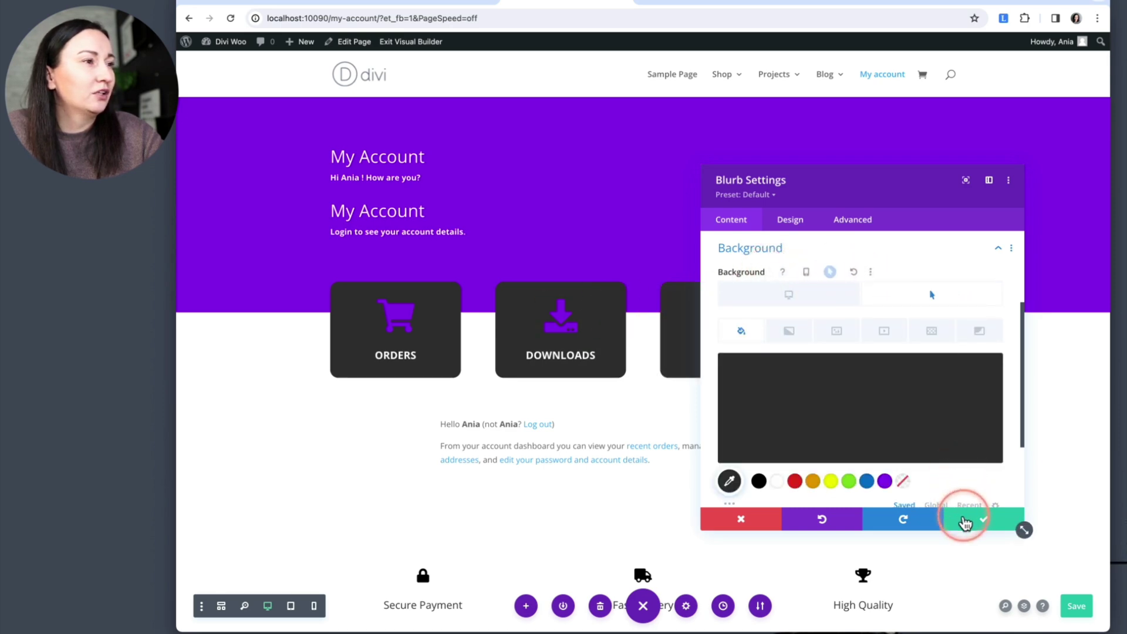
{"action": "left_click", "coordinate": [965, 519]}
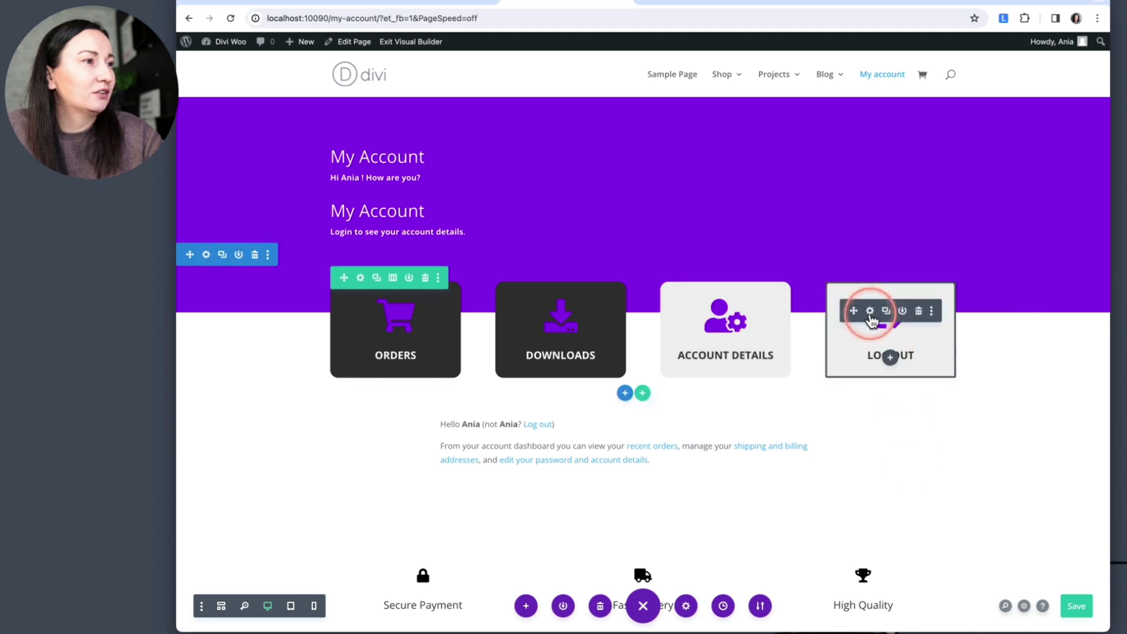
Step: Enable the hover background on the Log Out blurb and paste the copied dark background into it
{"action": "left_click", "coordinate": [875, 313]}
{"action": "scroll", "coordinate": [787, 381], "scroll_direction": "down", "scroll_amount": 5}
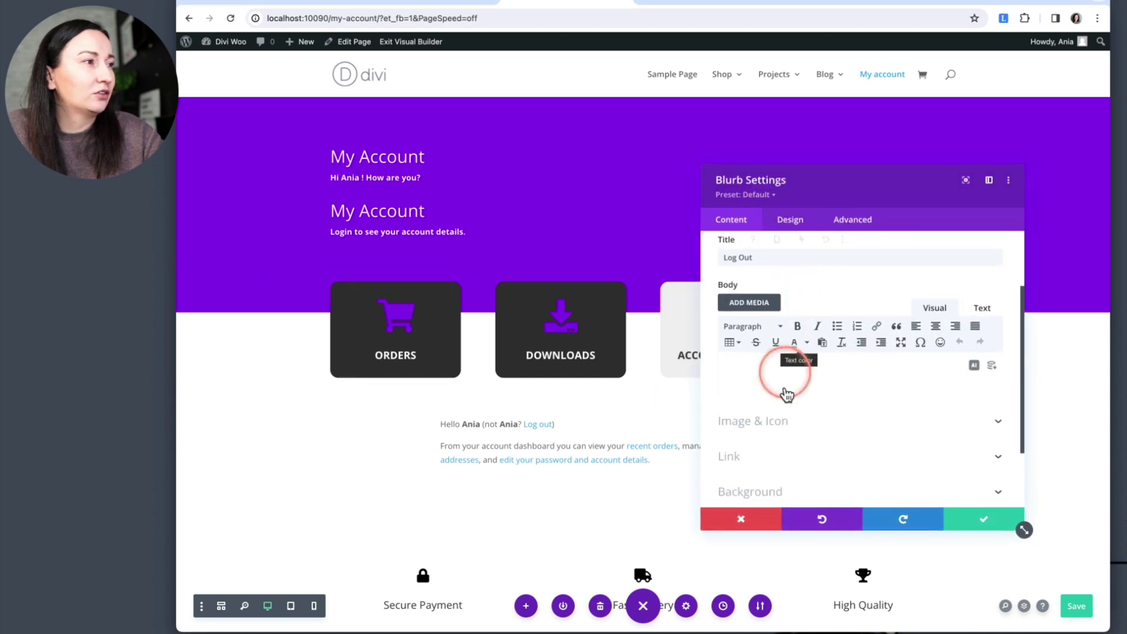
{"action": "left_click", "coordinate": [775, 406]}
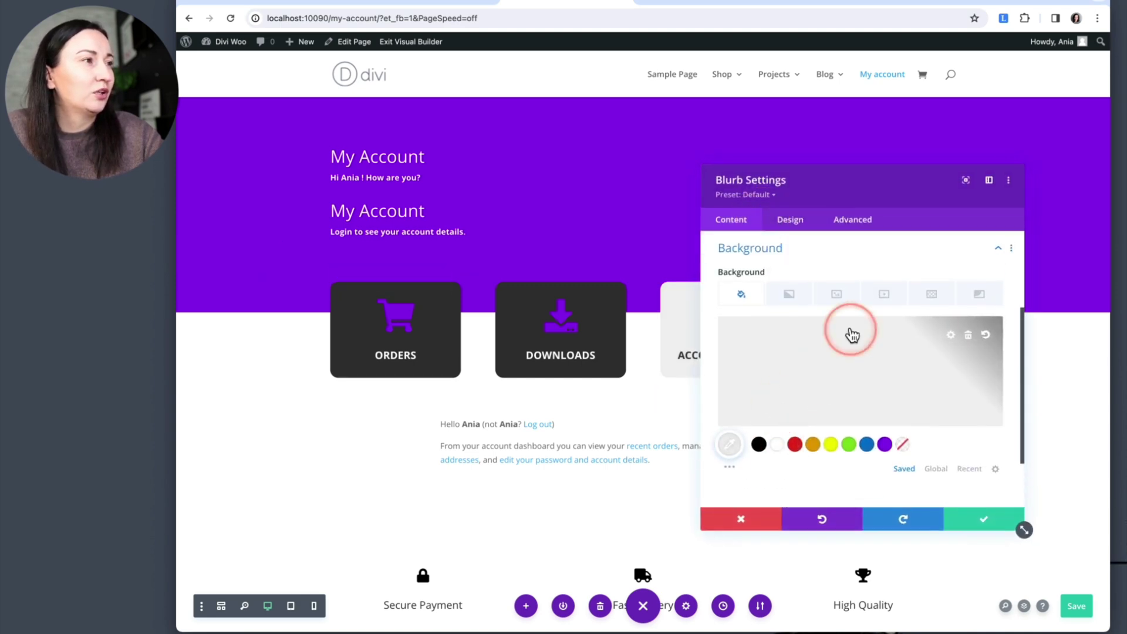
{"action": "left_click", "coordinate": [804, 271]}
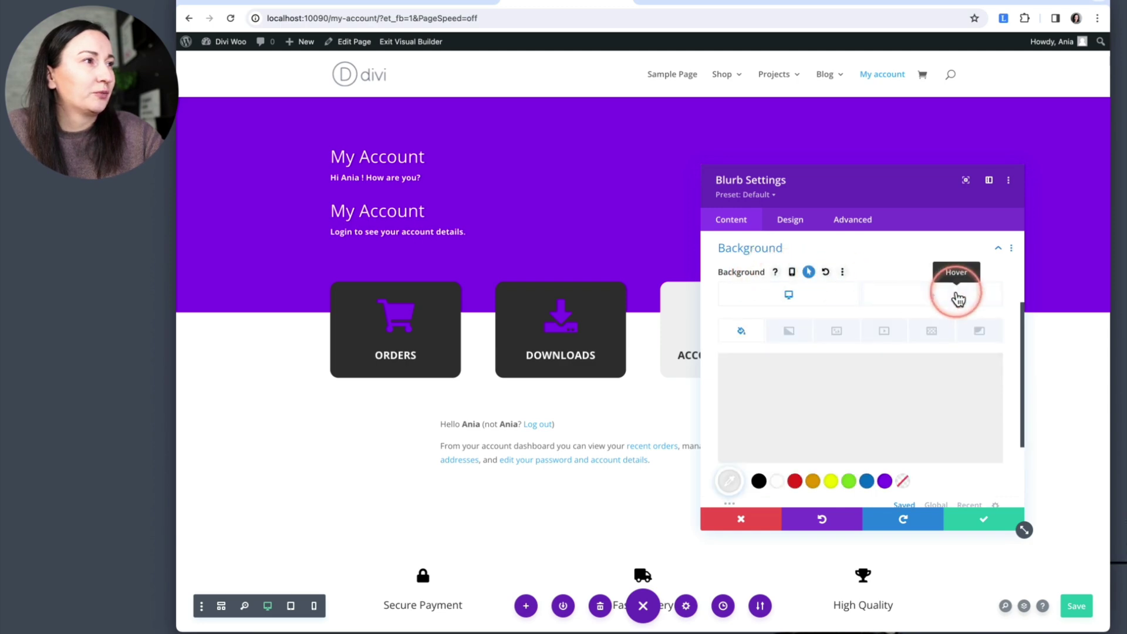
{"action": "left_click", "coordinate": [932, 294]}
{"action": "left_click", "coordinate": [992, 521]}
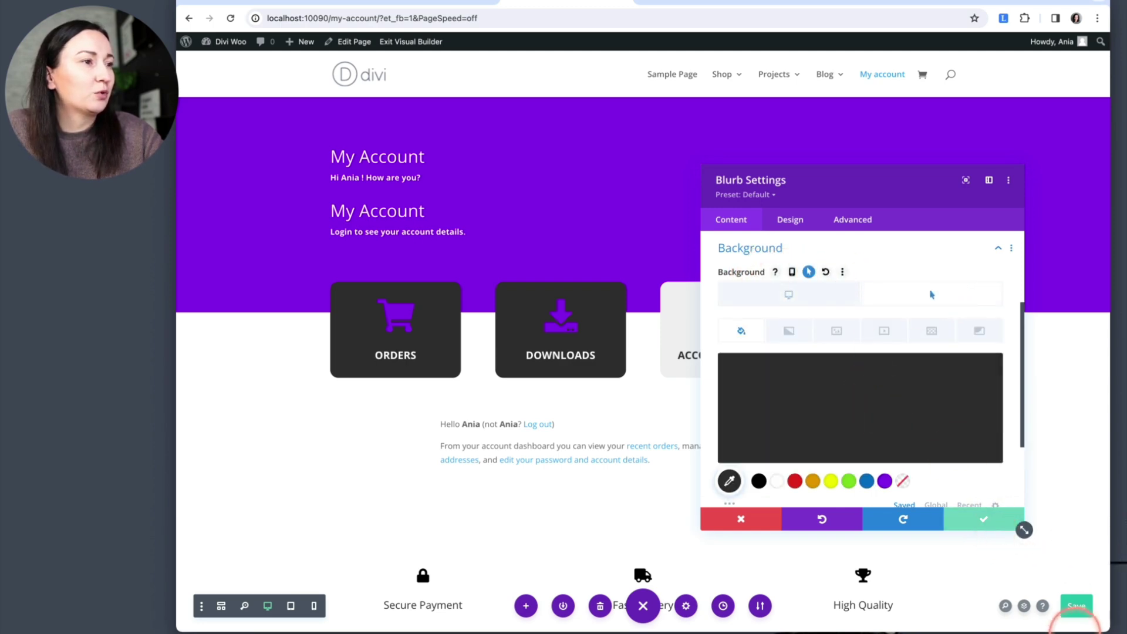
Step: Save the page and check the blurbs' hover styling and the Orders link on the live account page
{"action": "left_click", "coordinate": [1085, 610]}
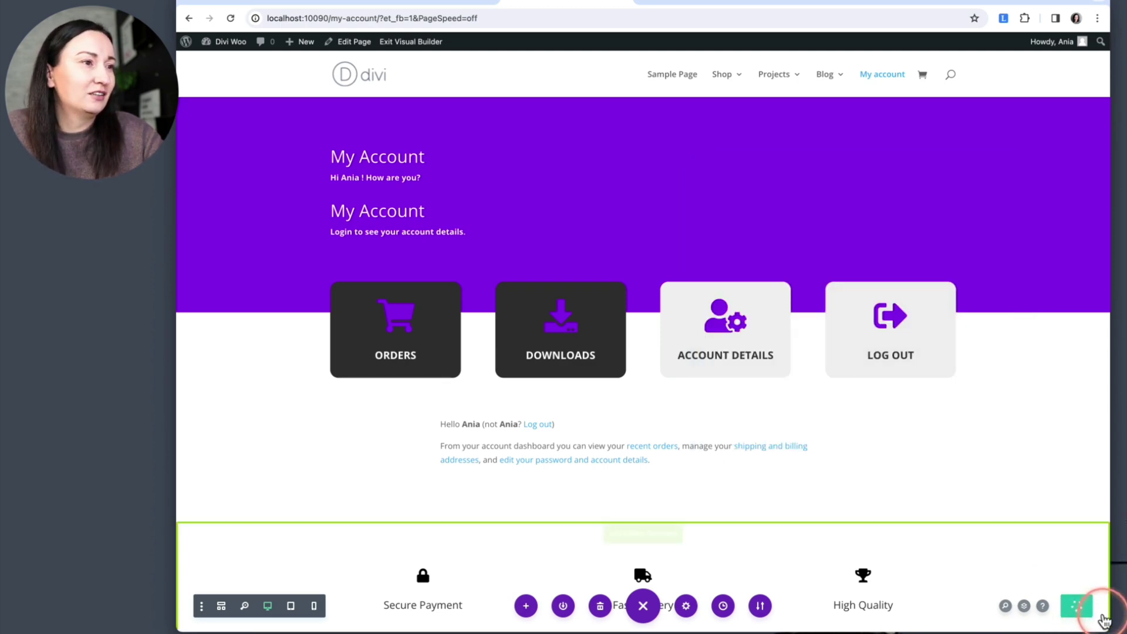
{"action": "left_click", "coordinate": [693, 3]}
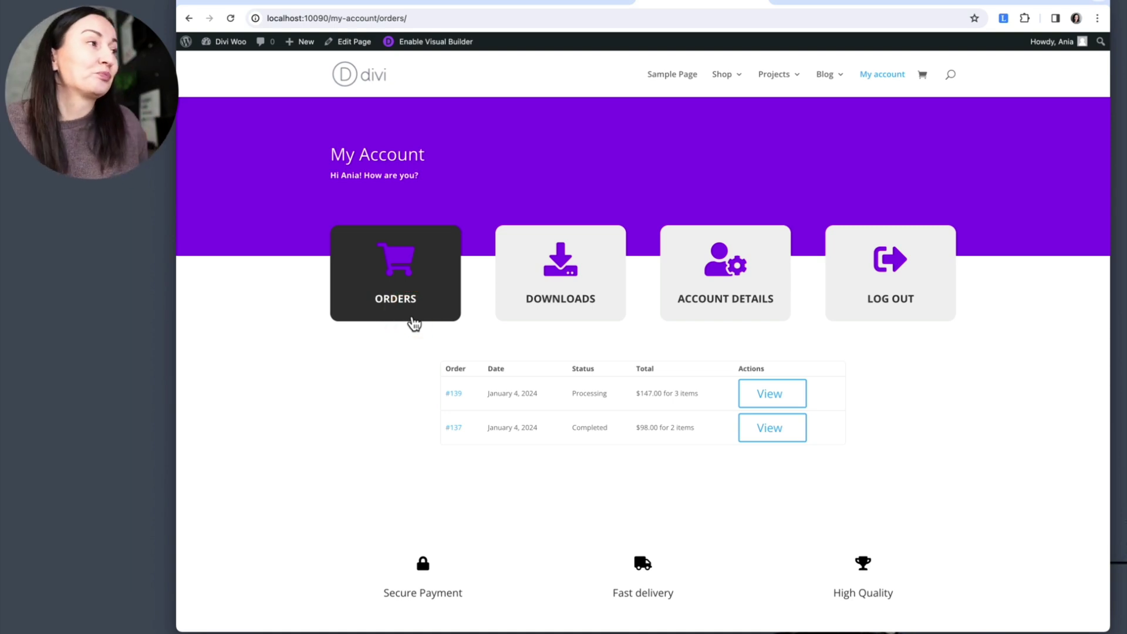
{"action": "left_click", "coordinate": [393, 354]}
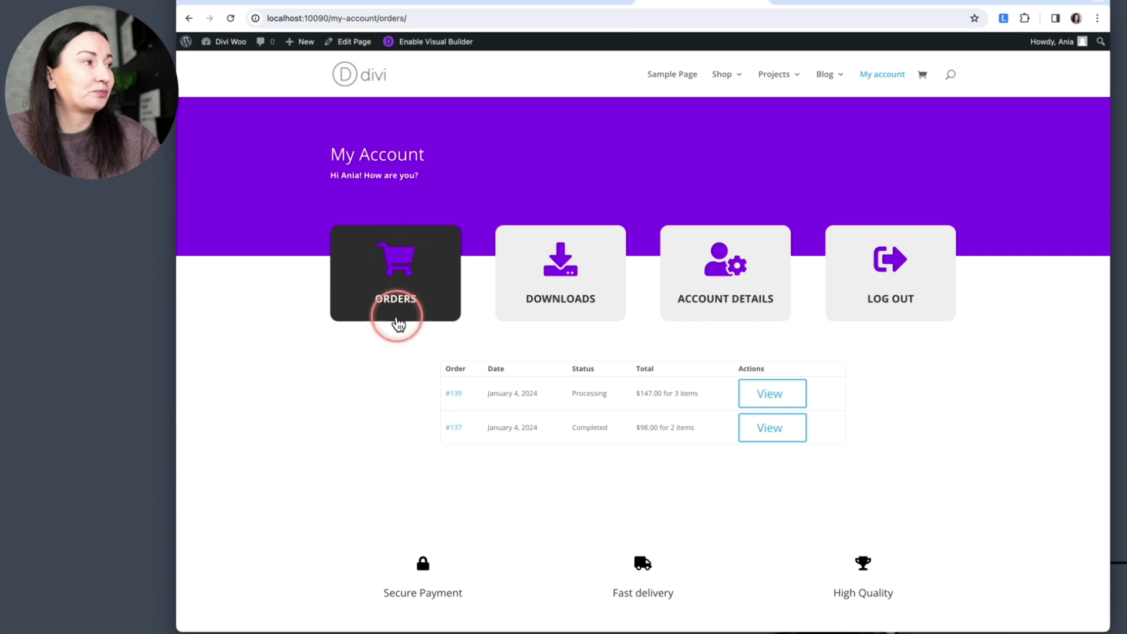
{"action": "left_click", "coordinate": [410, 304]}
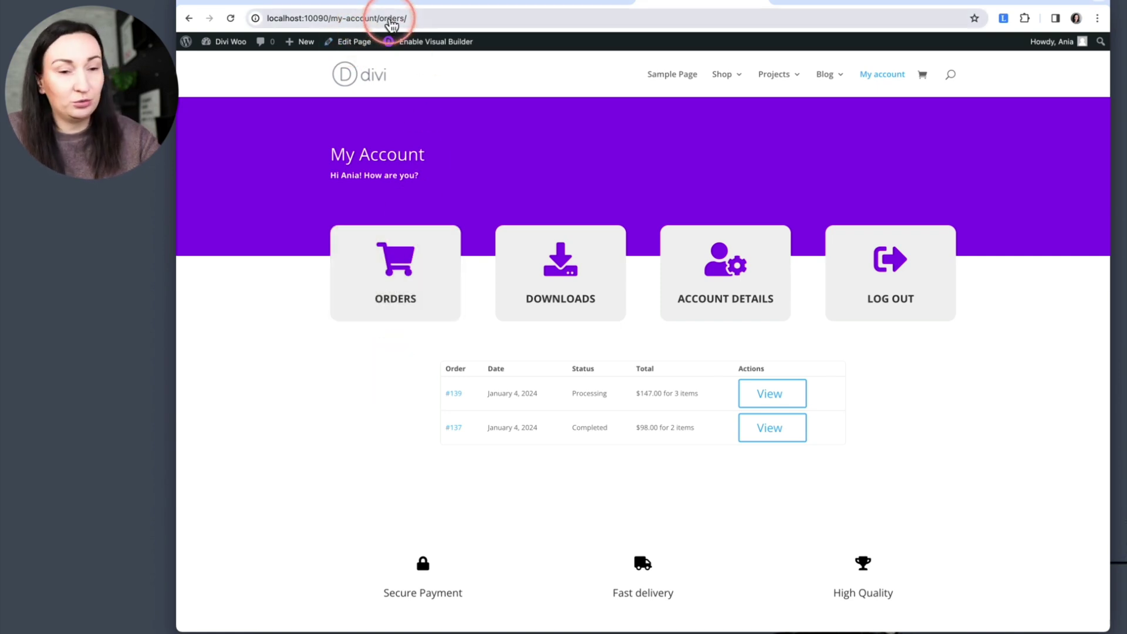
Step: Inspect the live Orders page at desktop width and open the Downloads page to compare the body element's classes
{"action": "right_click", "coordinate": [399, 439]}
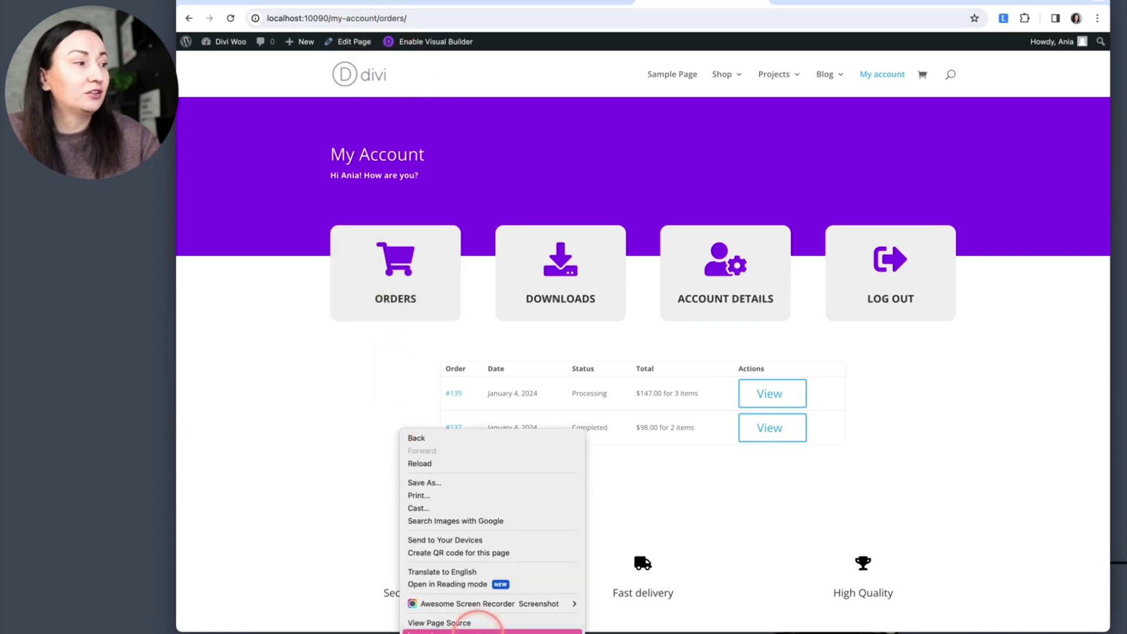
{"action": "left_click", "coordinate": [478, 625]}
{"action": "left_click", "coordinate": [796, 3]}
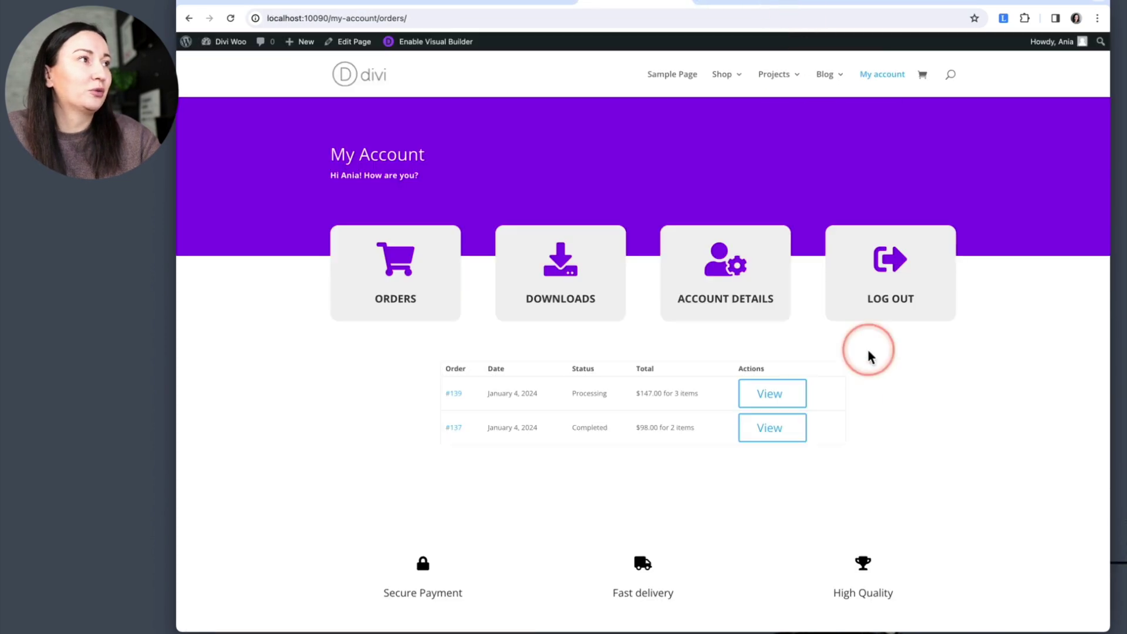
{"action": "right_click", "coordinate": [936, 415]}
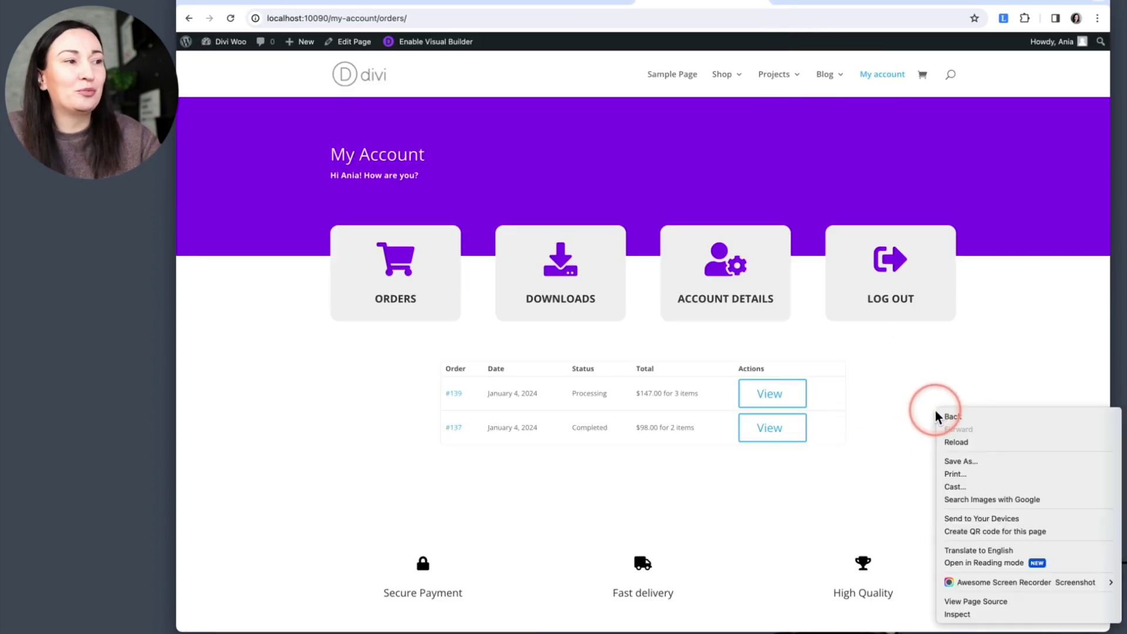
{"action": "left_click", "coordinate": [962, 617]}
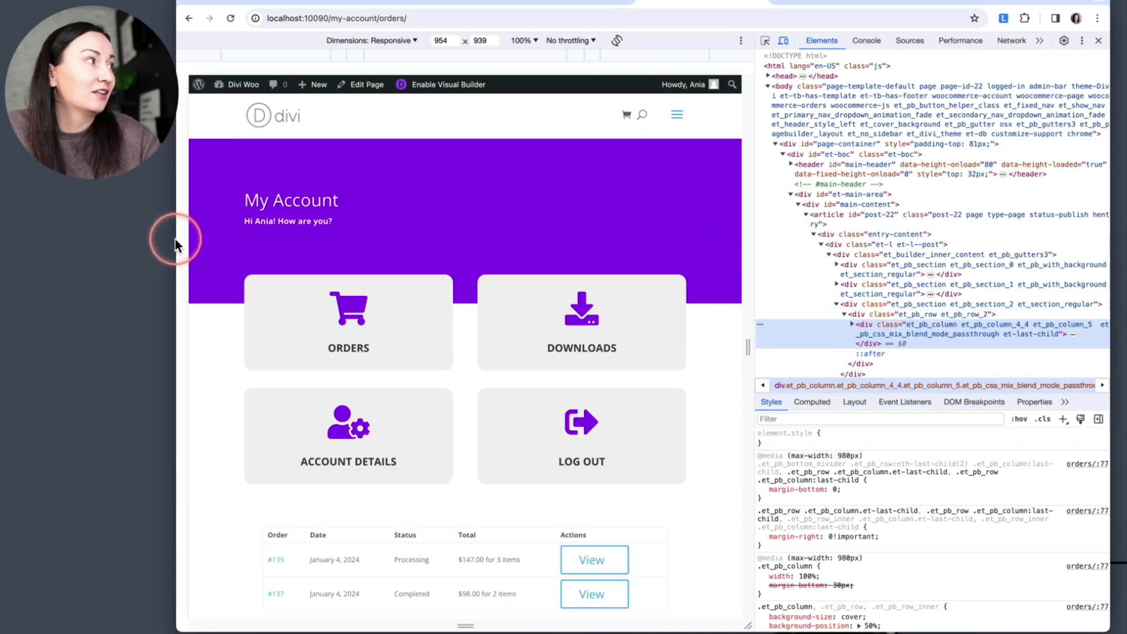
{"action": "left_click_drag", "start_coordinate": [175, 242], "coordinate": [111, 242]}
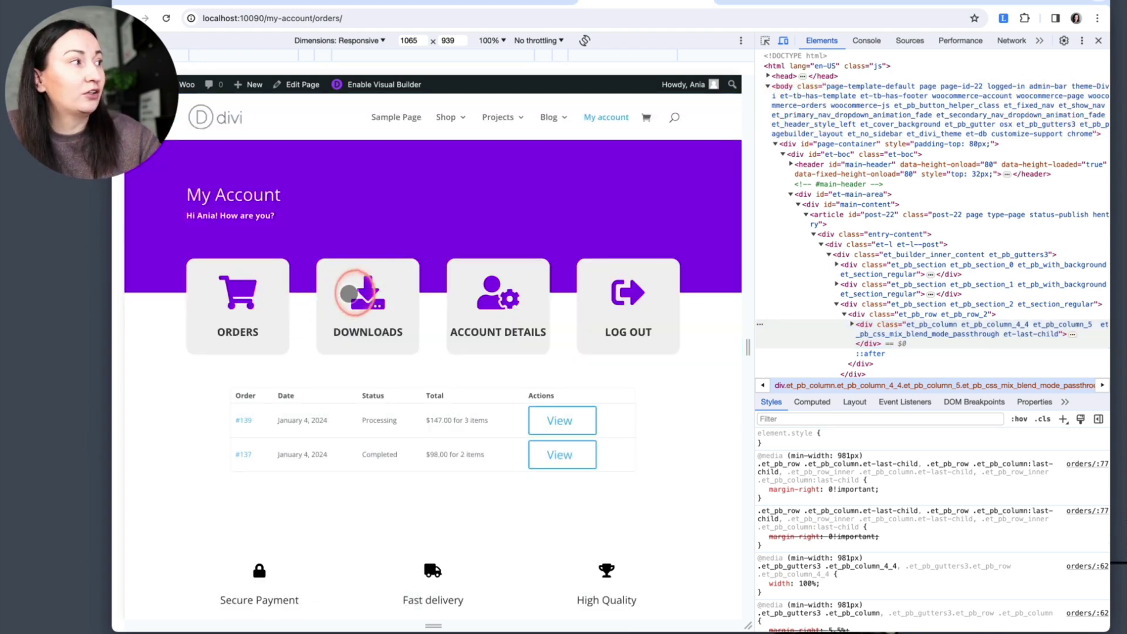
{"action": "left_click", "coordinate": [350, 293]}
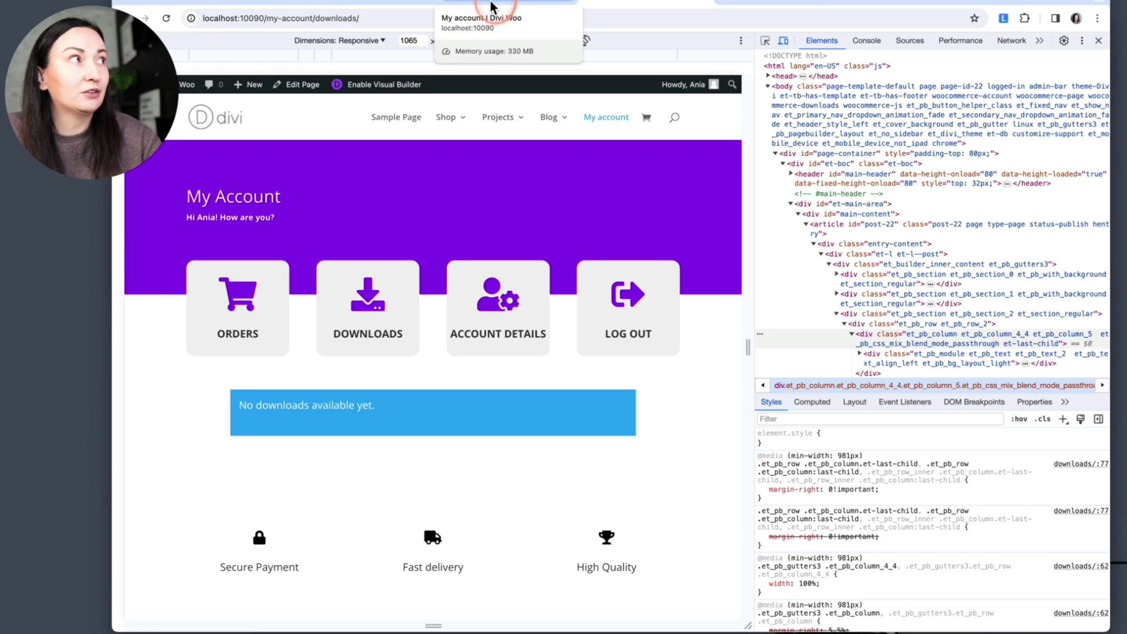
Step: Return to the page builder and give the Orders blurb the CSS class tab-orders
{"action": "left_click", "coordinate": [491, 7]}
{"action": "mouse_move", "coordinate": [390, 307]}
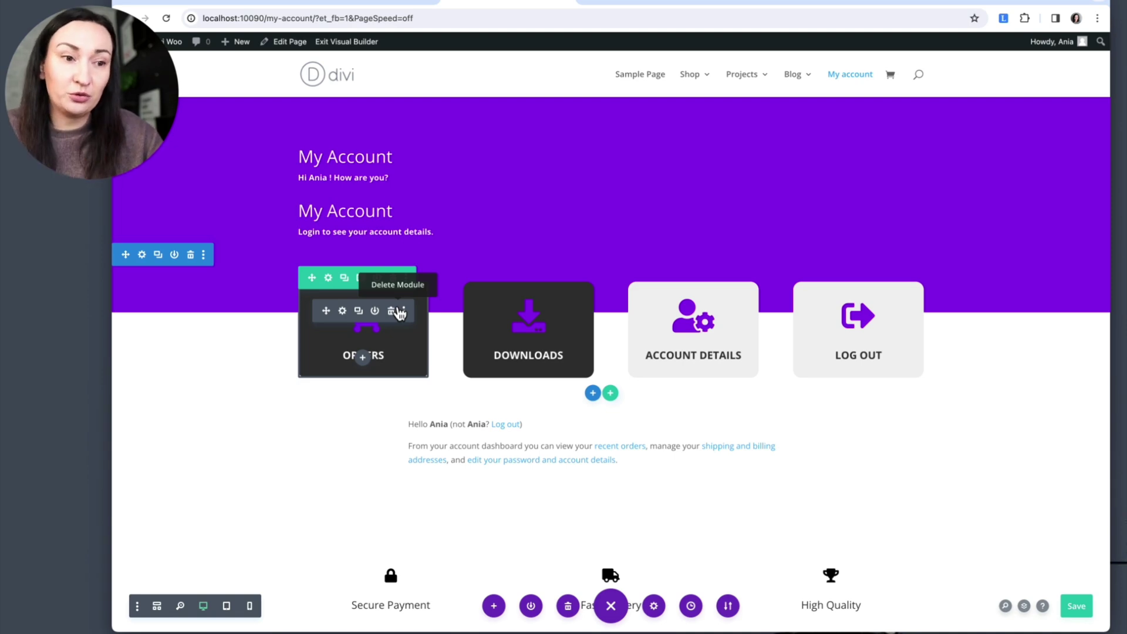
{"action": "left_click", "coordinate": [343, 312]}
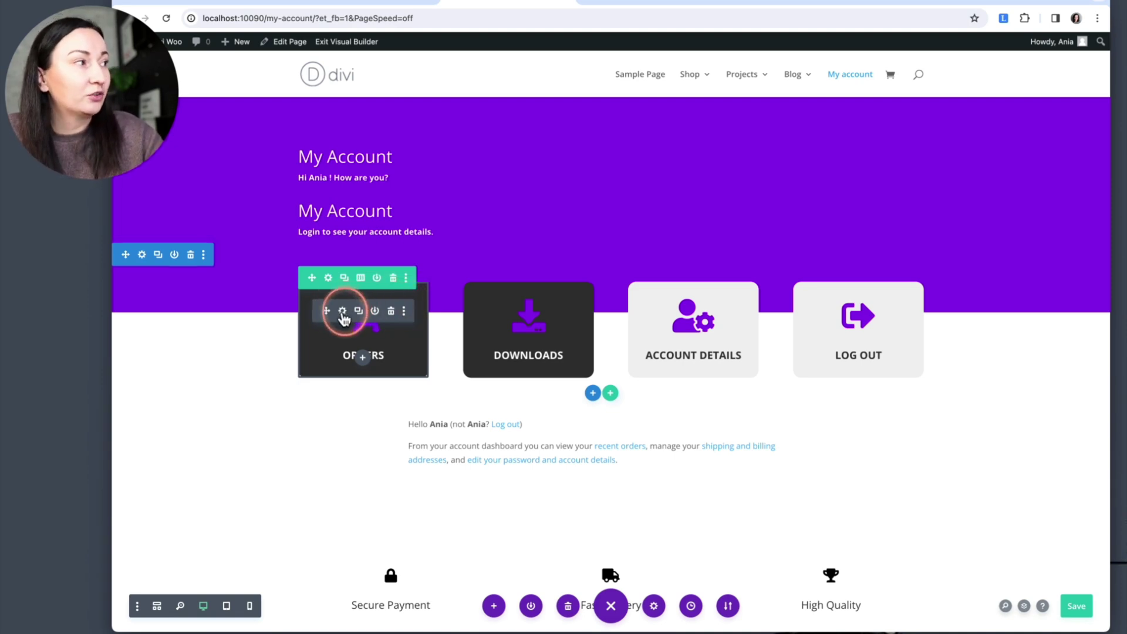
{"action": "left_click", "coordinate": [792, 221]}
{"action": "left_click", "coordinate": [716, 278]}
{"action": "left_click", "coordinate": [703, 365]}
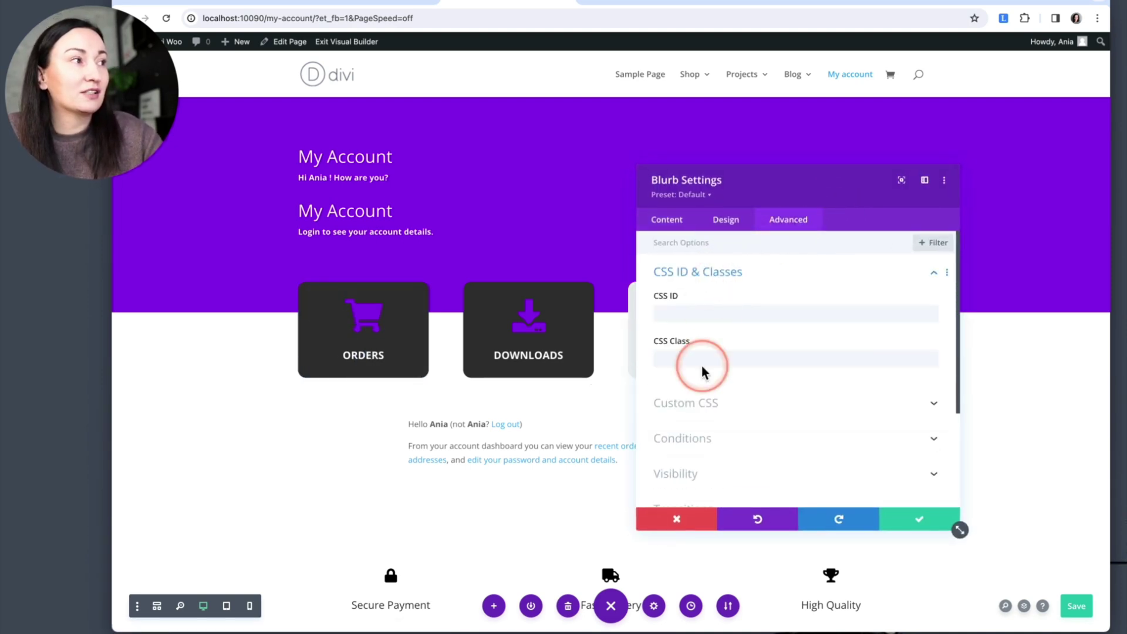
{"action": "type", "text": "tab-orders"}
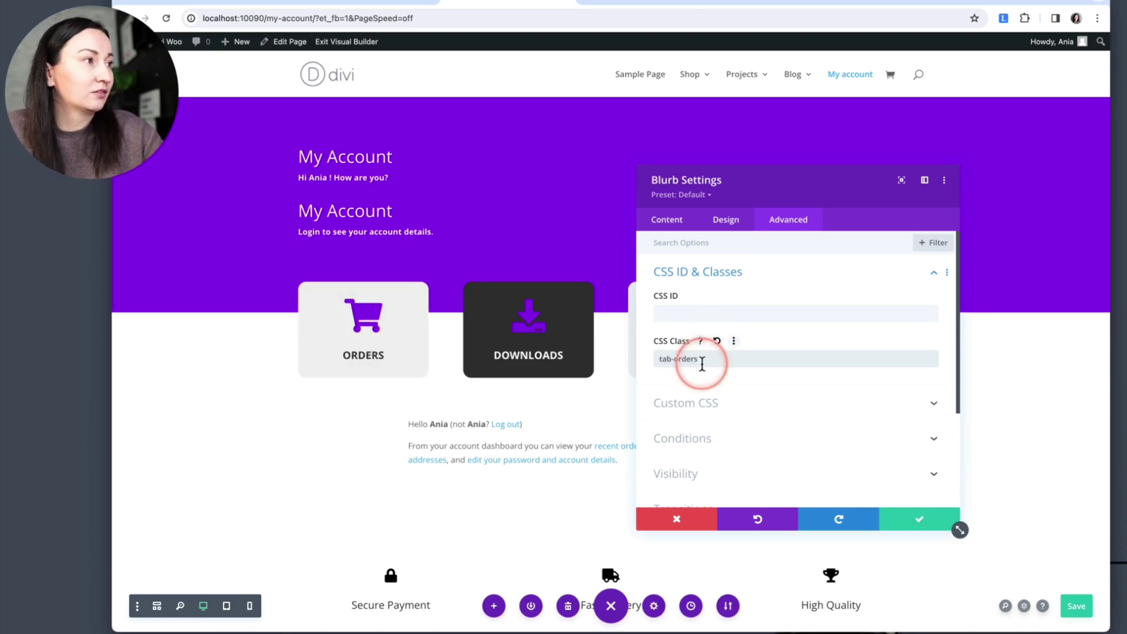
Step: Give the Downloads blurb the CSS class tab-downloads
{"action": "left_click", "coordinate": [576, 301]}
{"action": "left_click", "coordinate": [789, 219]}
{"action": "left_click", "coordinate": [724, 272]}
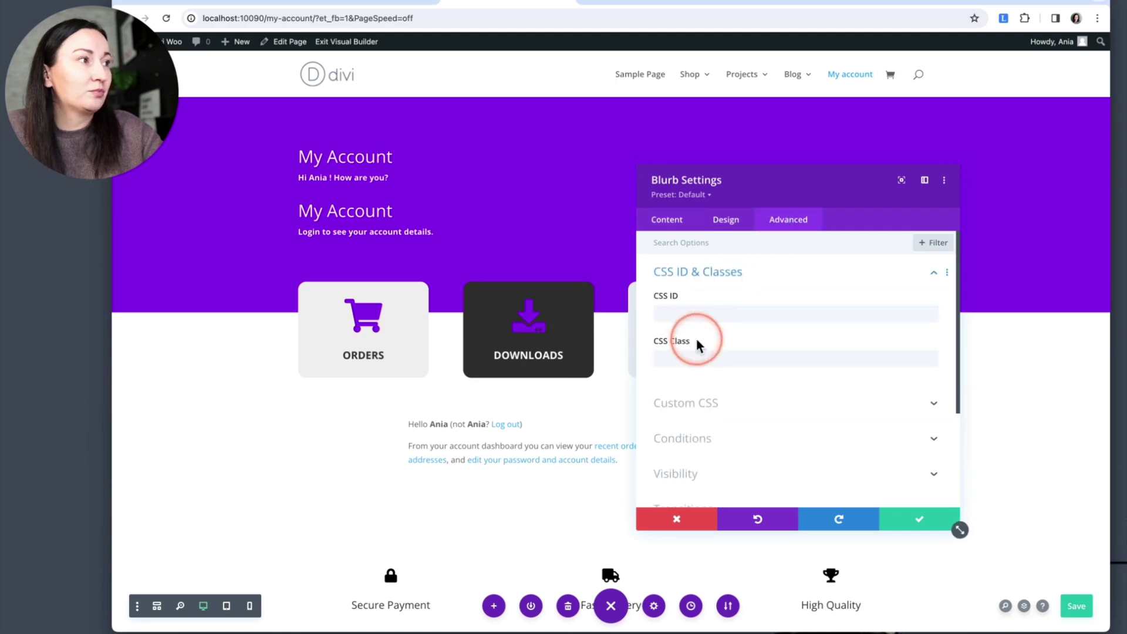
{"action": "left_click", "coordinate": [687, 359]}
{"action": "type", "text": "tab-orders"}
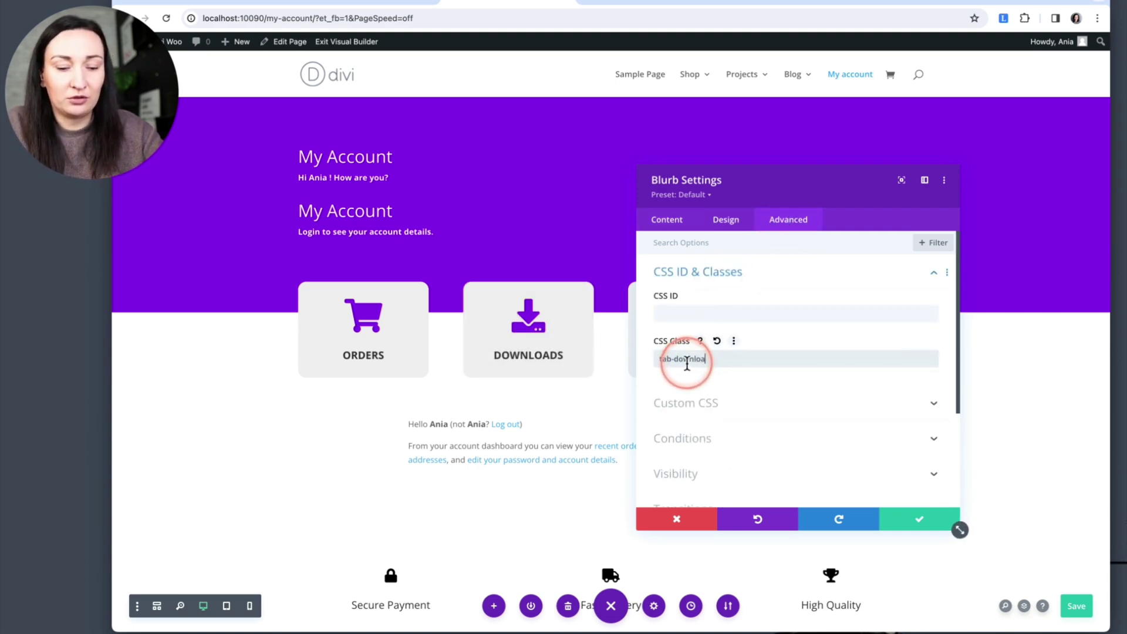
Step: Move the settings window clear of the Account Details blurb and give that blurb the CSS class tab-account
{"action": "left_click_drag", "start_coordinate": [760, 184], "coordinate": [403, 167]}
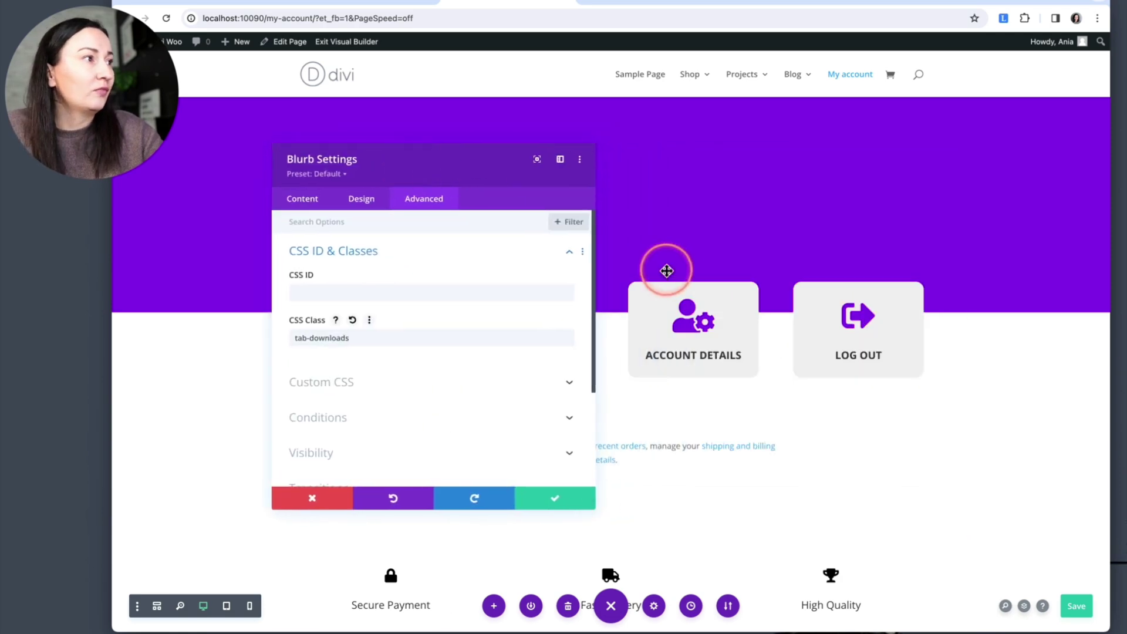
{"action": "left_click", "coordinate": [725, 295]}
{"action": "left_click", "coordinate": [424, 198]}
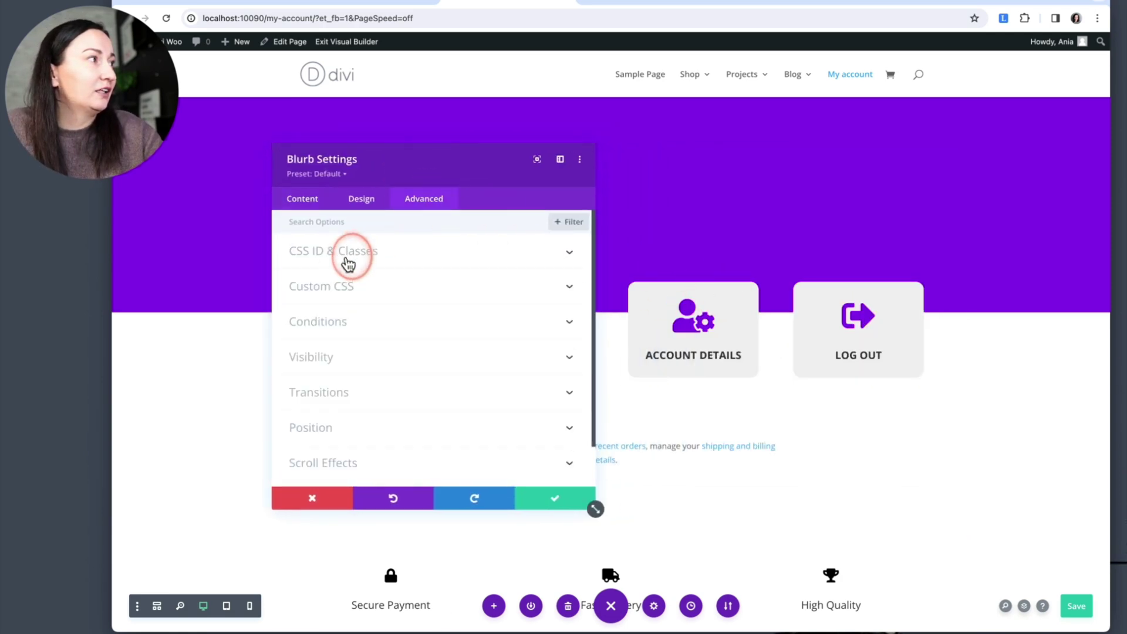
{"action": "left_click", "coordinate": [345, 255]}
{"action": "left_click", "coordinate": [341, 341]}
{"action": "type", "text": "tab-orders"}
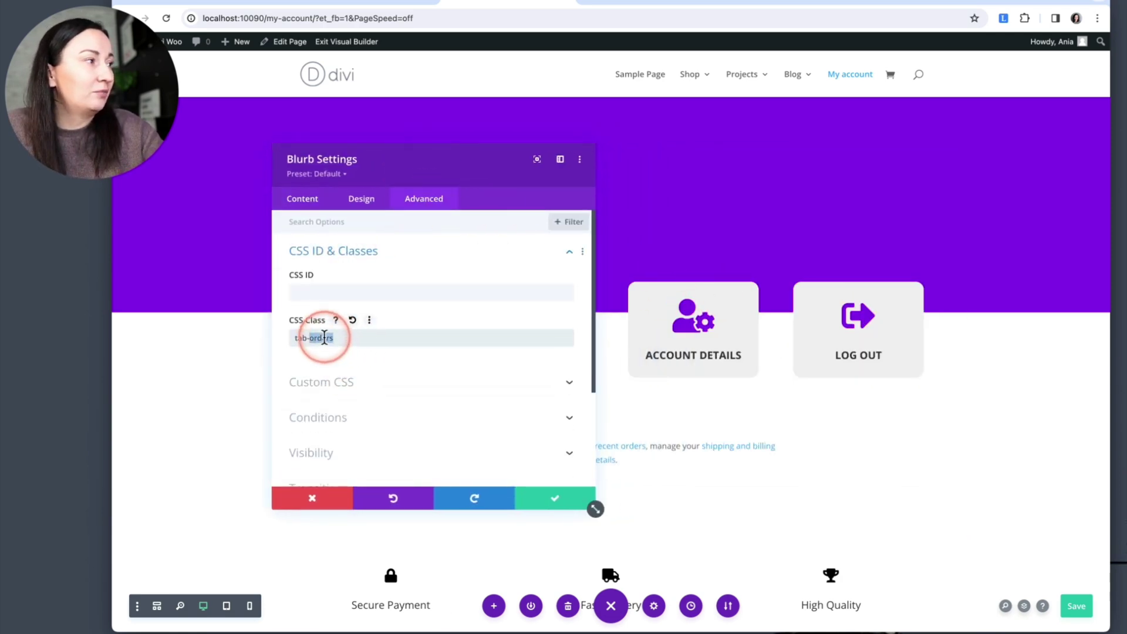
Step: Give the Log Out blurb the CSS class tab-logout and accept its settings
{"action": "left_click", "coordinate": [830, 334]}
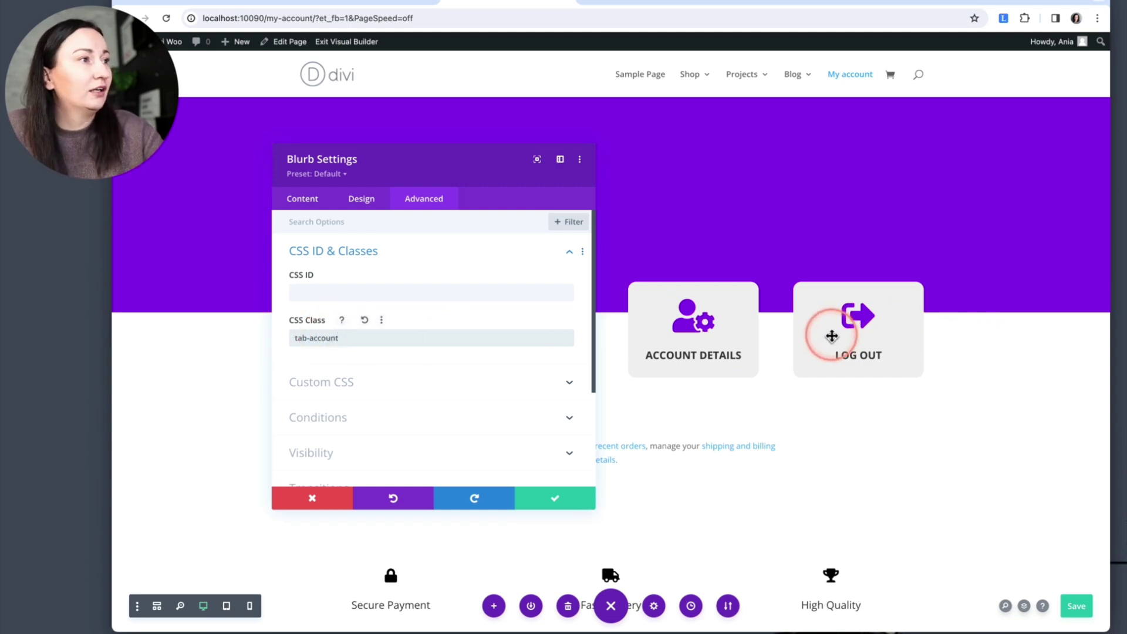
{"action": "left_click", "coordinate": [427, 200]}
{"action": "left_click", "coordinate": [344, 254]}
{"action": "left_click", "coordinate": [323, 337]}
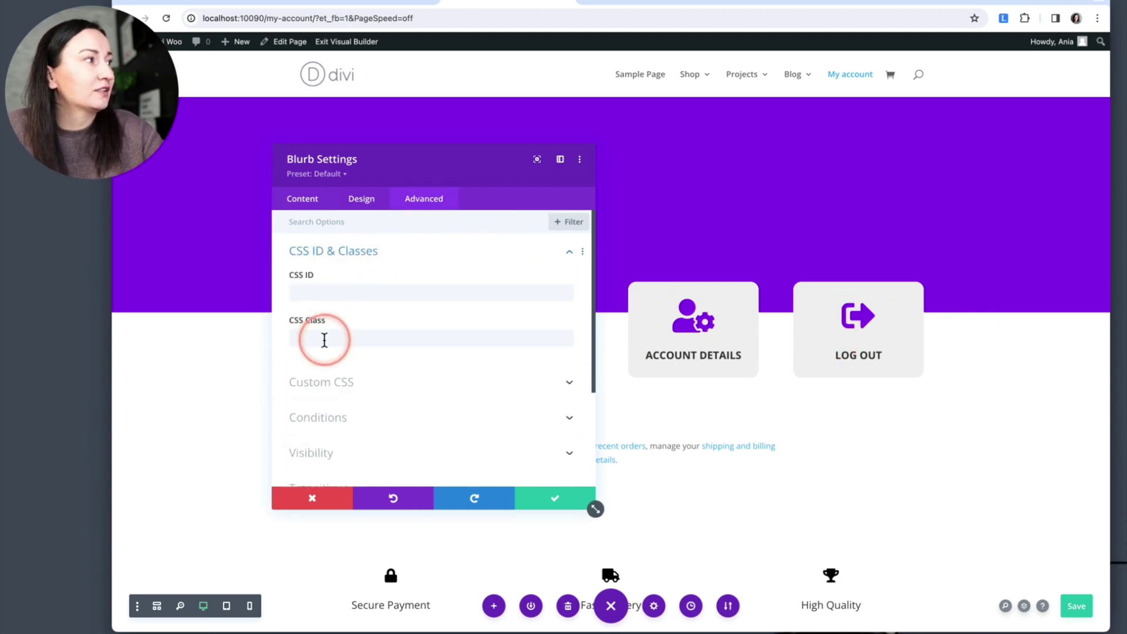
{"action": "type", "text": "tab-orders"}
{"action": "double_click", "coordinate": [326, 340]}
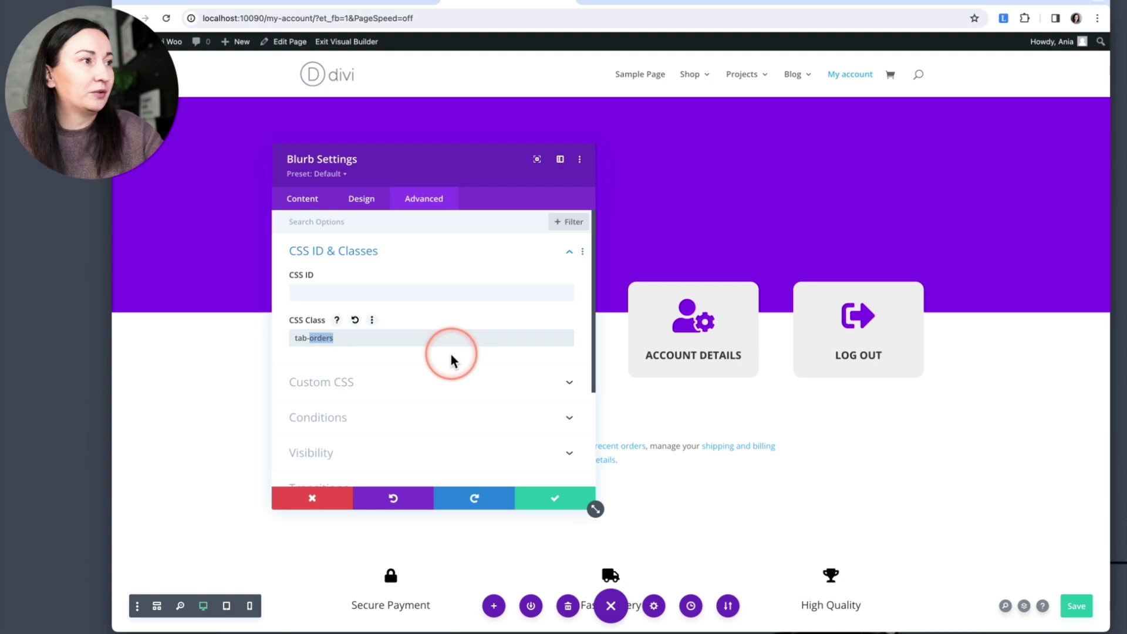
{"action": "type", "text": "logout"}
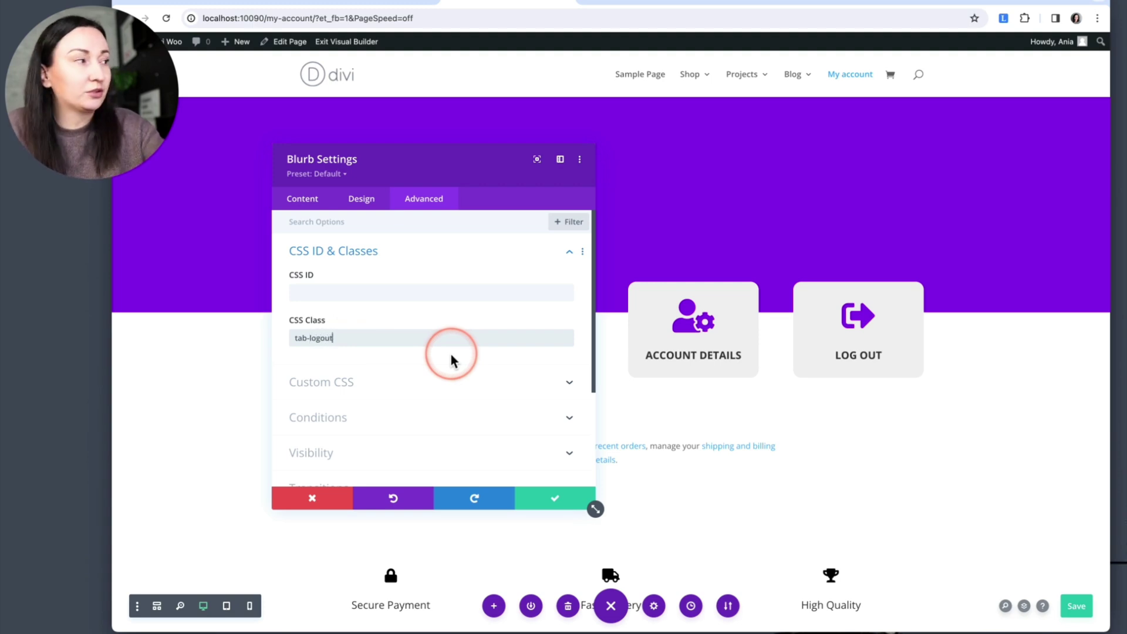
{"action": "left_click", "coordinate": [561, 499]}
Step: Save the page, reload the live account page and open its Orders section
{"action": "left_click", "coordinate": [1055, 609]}
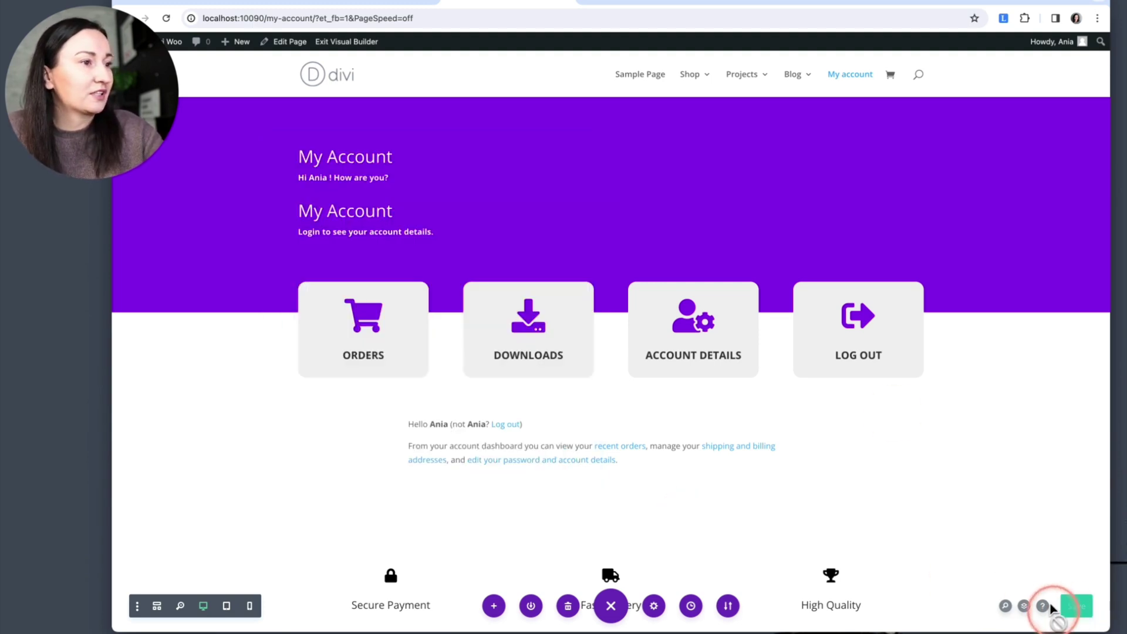
{"action": "left_click", "coordinate": [601, 7]}
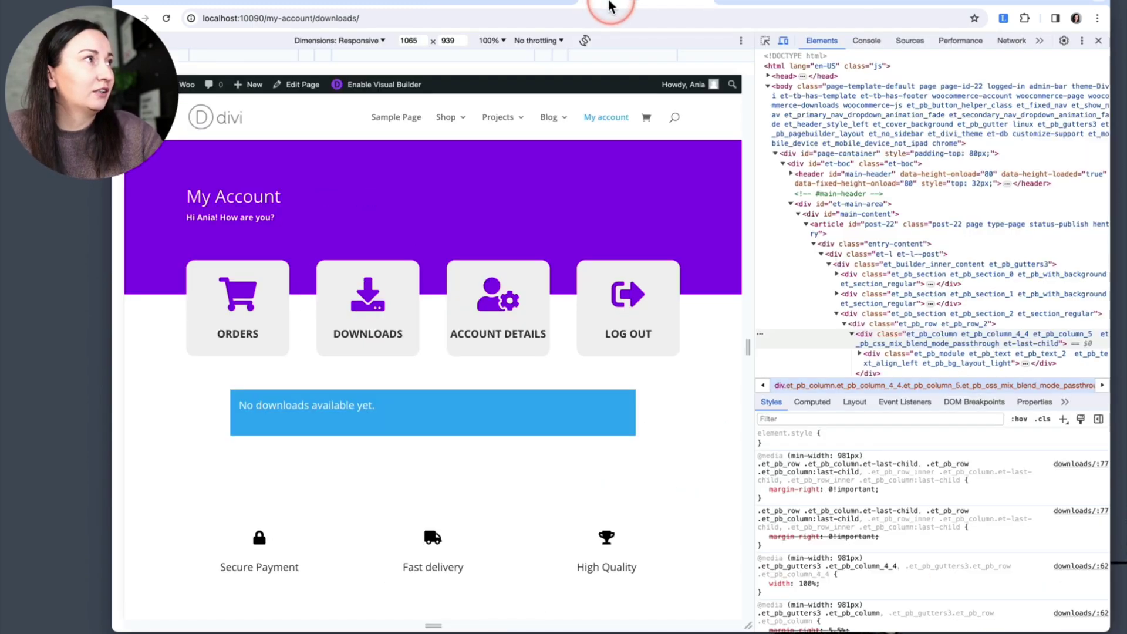
{"action": "left_click", "coordinate": [168, 23]}
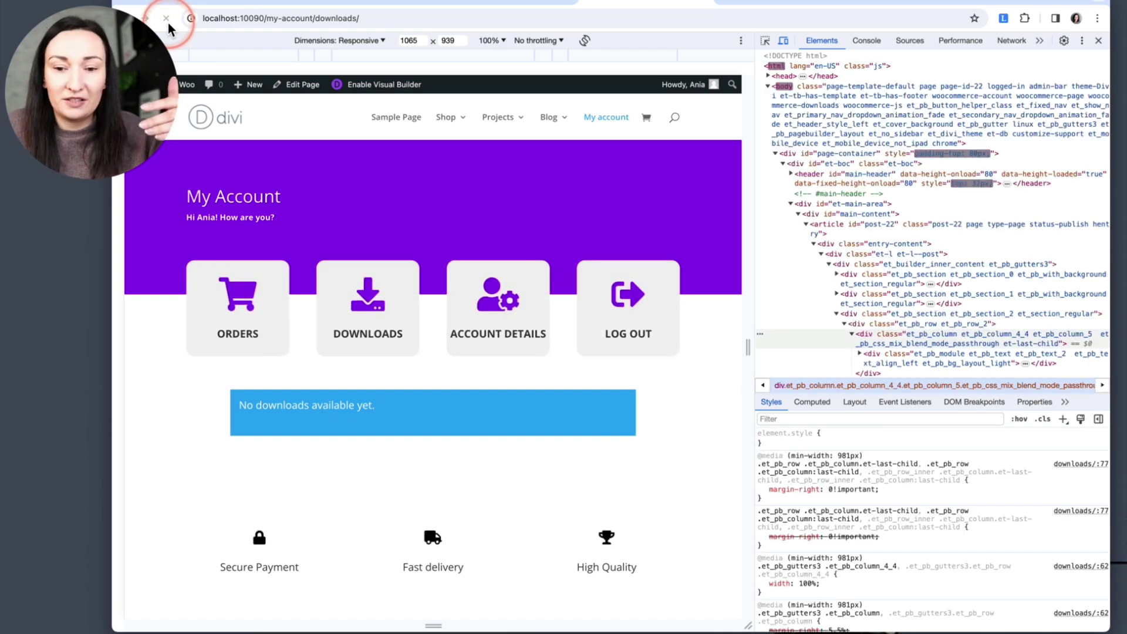
{"action": "left_click", "coordinate": [513, 358]}
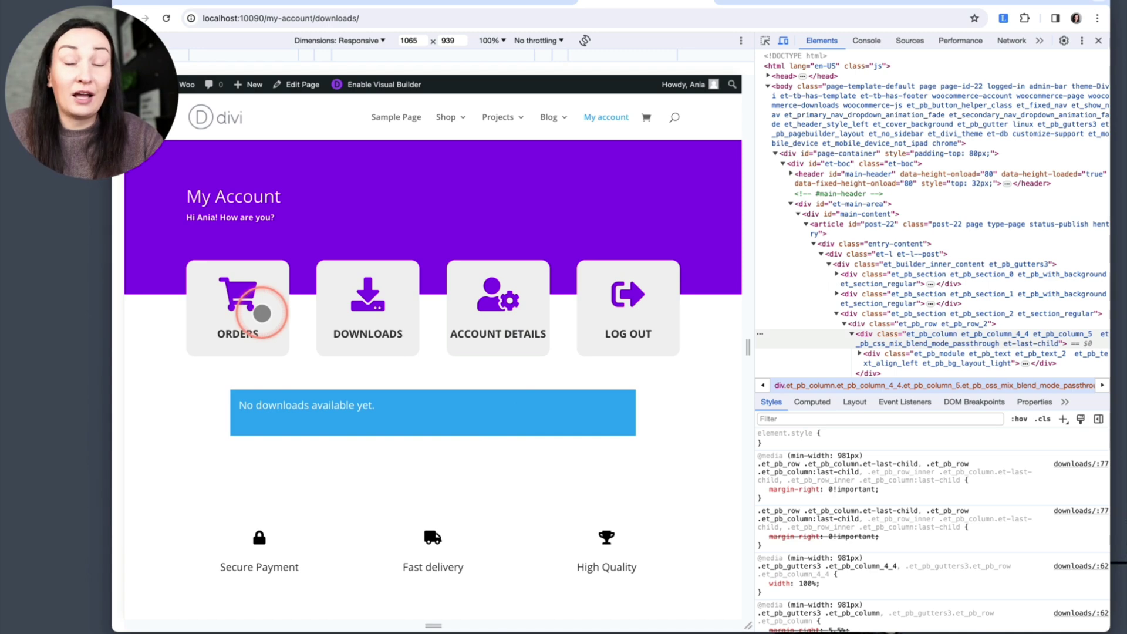
{"action": "left_click", "coordinate": [262, 313]}
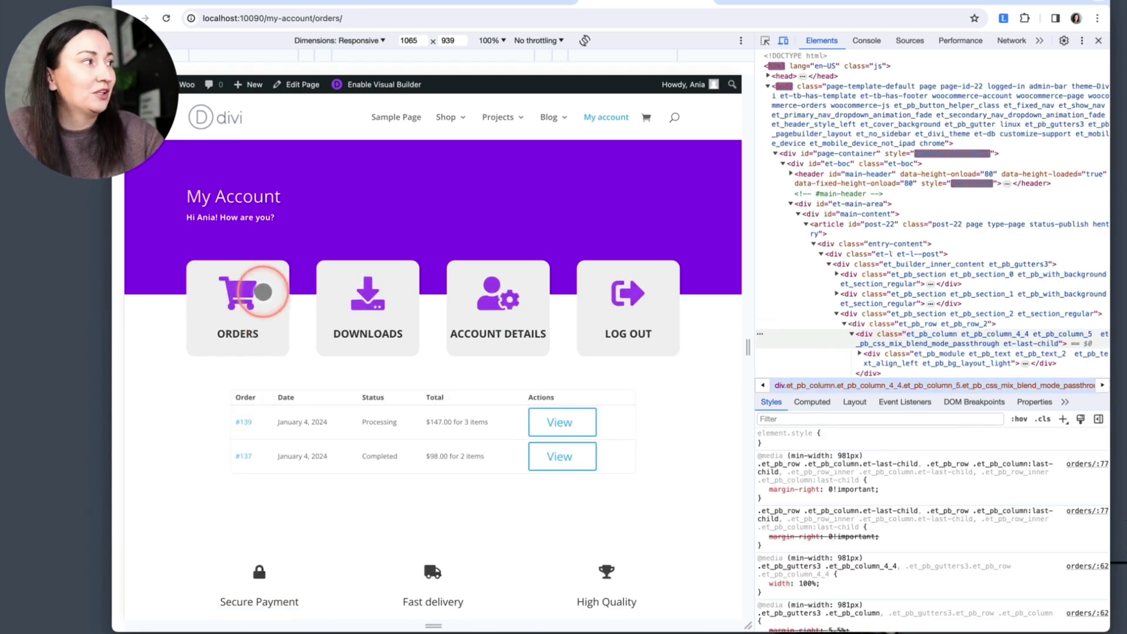
Step: Inspect the Orders blurb's module element and add a new style rule for it with the selector shortened to .tab-orders
{"action": "left_click", "coordinate": [765, 41]}
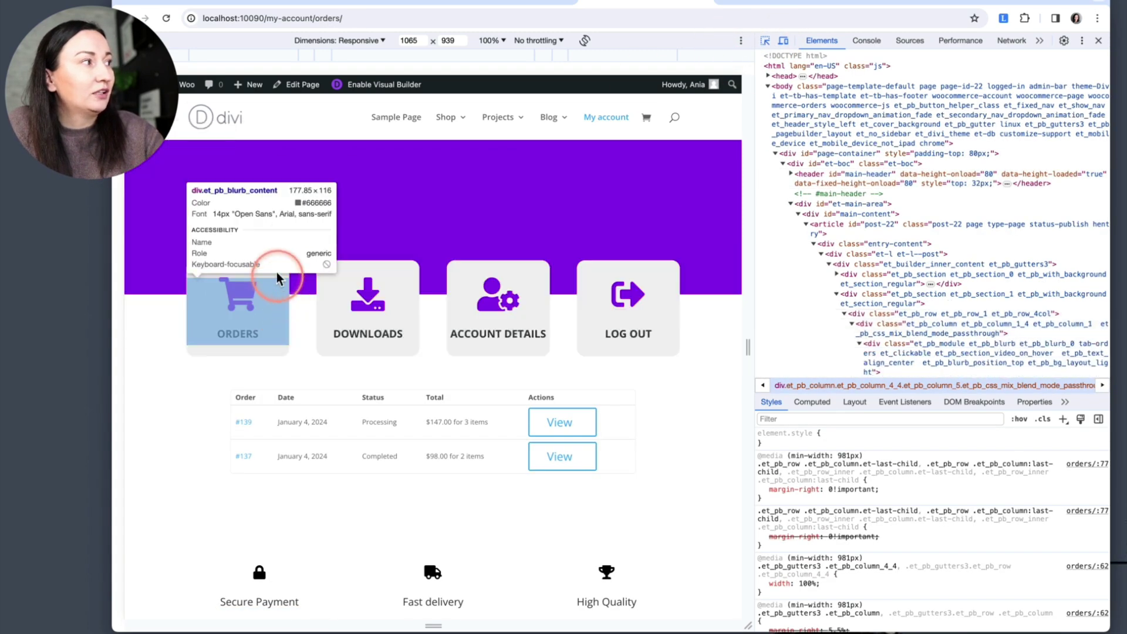
{"action": "left_click", "coordinate": [276, 272]}
{"action": "left_click", "coordinate": [991, 230]}
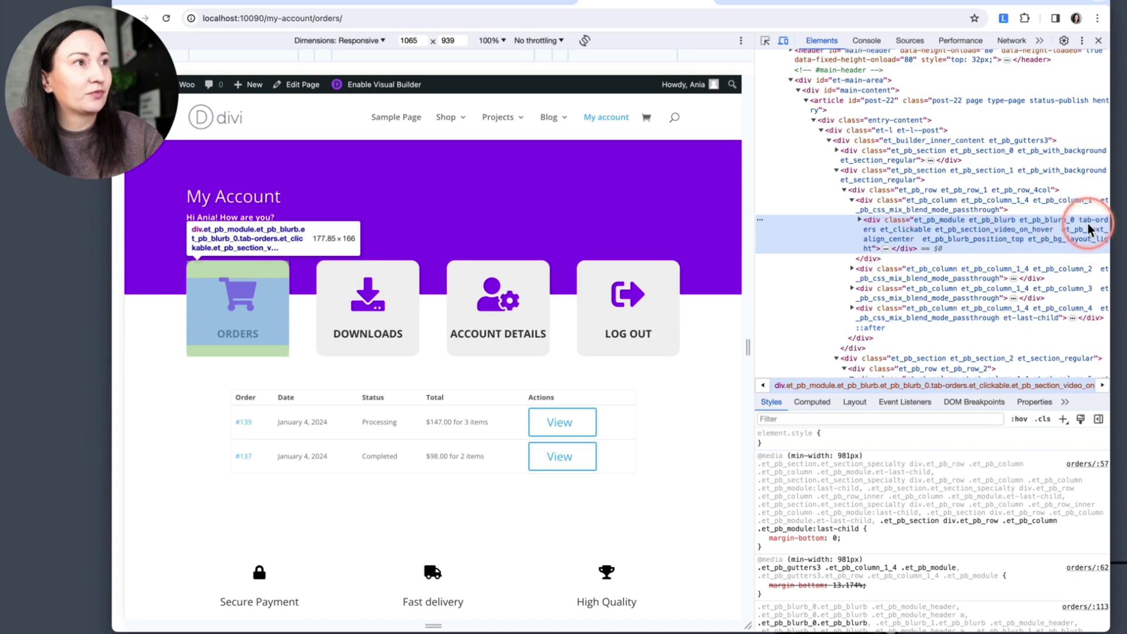
{"action": "scroll", "coordinate": [878, 231], "scroll_direction": "up", "scroll_amount": 3}
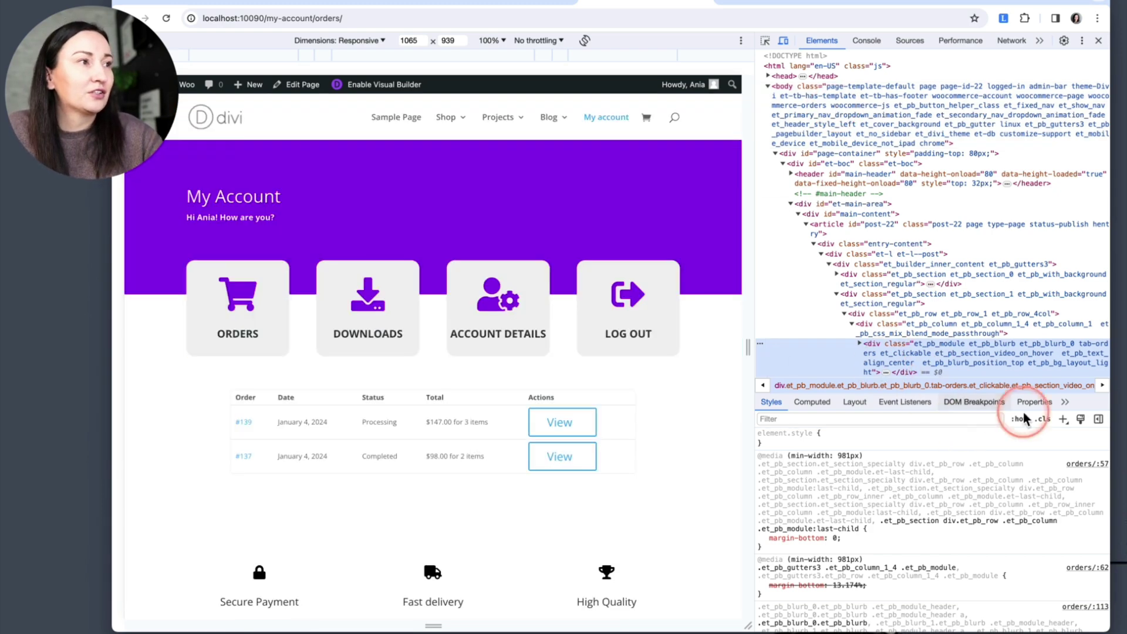
{"action": "left_click", "coordinate": [1062, 418]}
{"action": "left_click", "coordinate": [887, 463]}
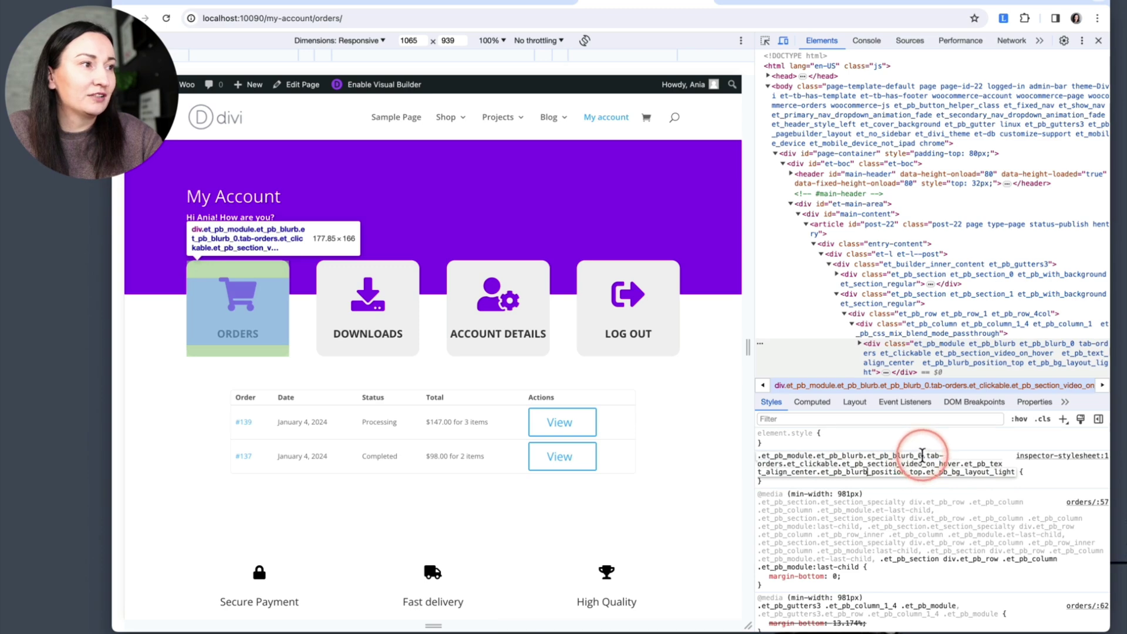
{"action": "key", "text": "BackSpace"}
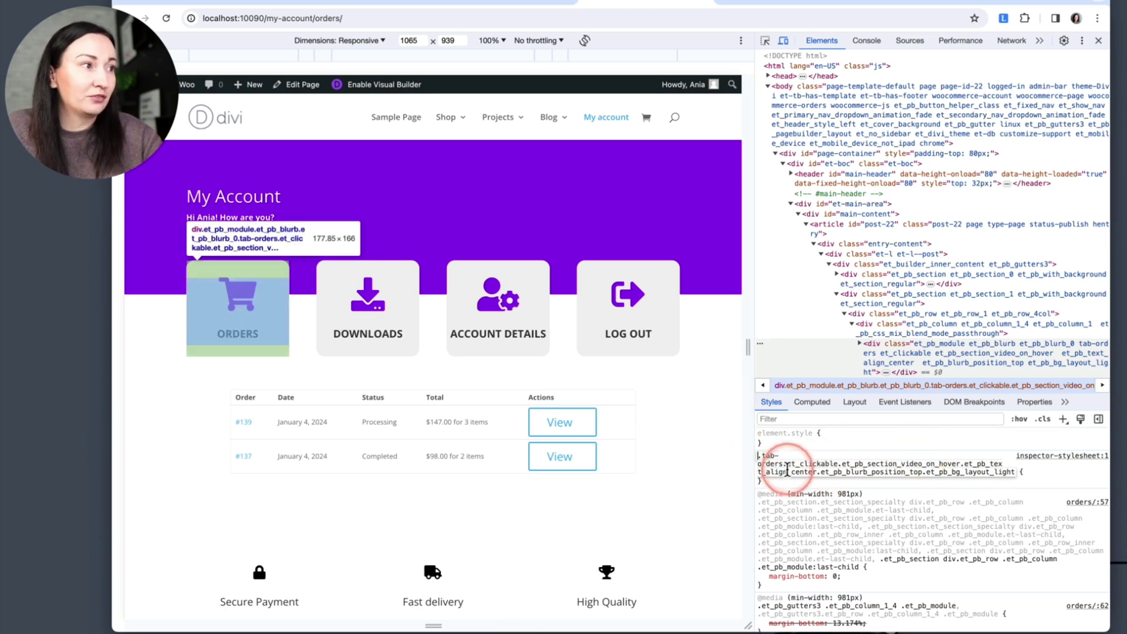
{"action": "left_click_drag", "start_coordinate": [784, 464], "coordinate": [1086, 485]}
{"action": "key", "text": "BackSpace"}
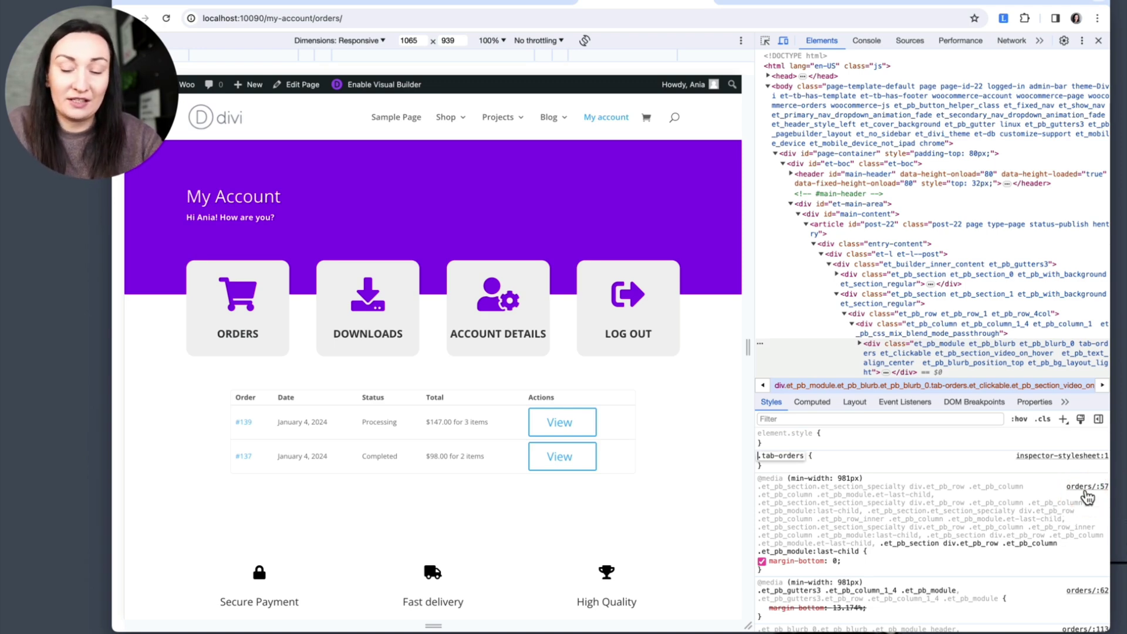
Step: Limit the new rule to the Orders page by extending its selector to body.woocommerce-orders .tab-orders
{"action": "type", "text": "body"}
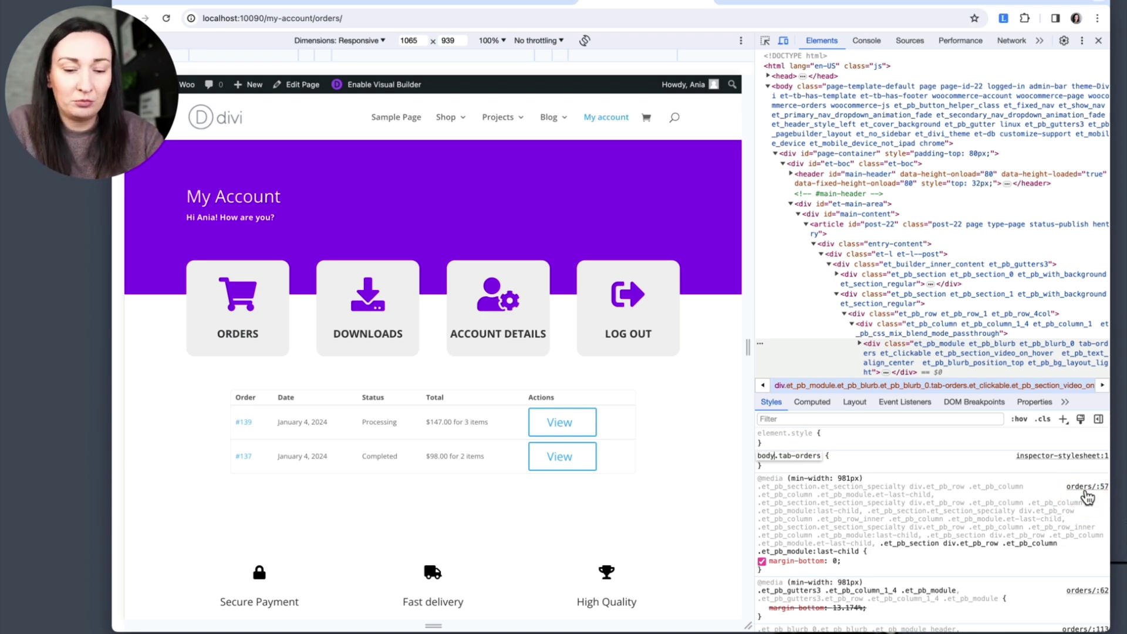
{"action": "type", "text": ". "}
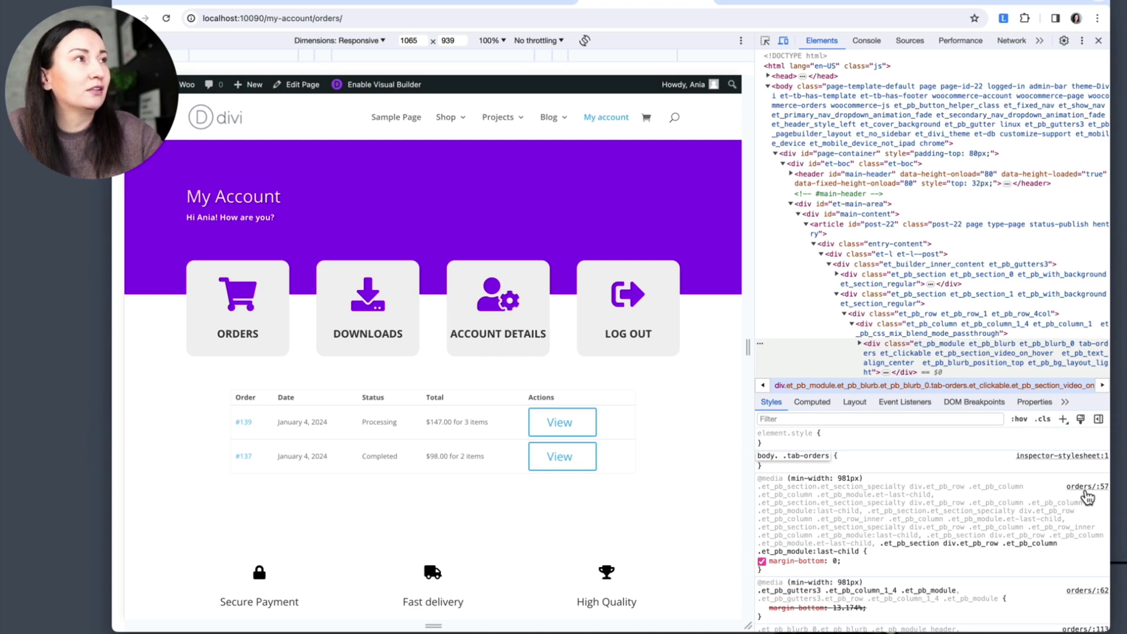
{"action": "type", "text": "woocommerce-"}
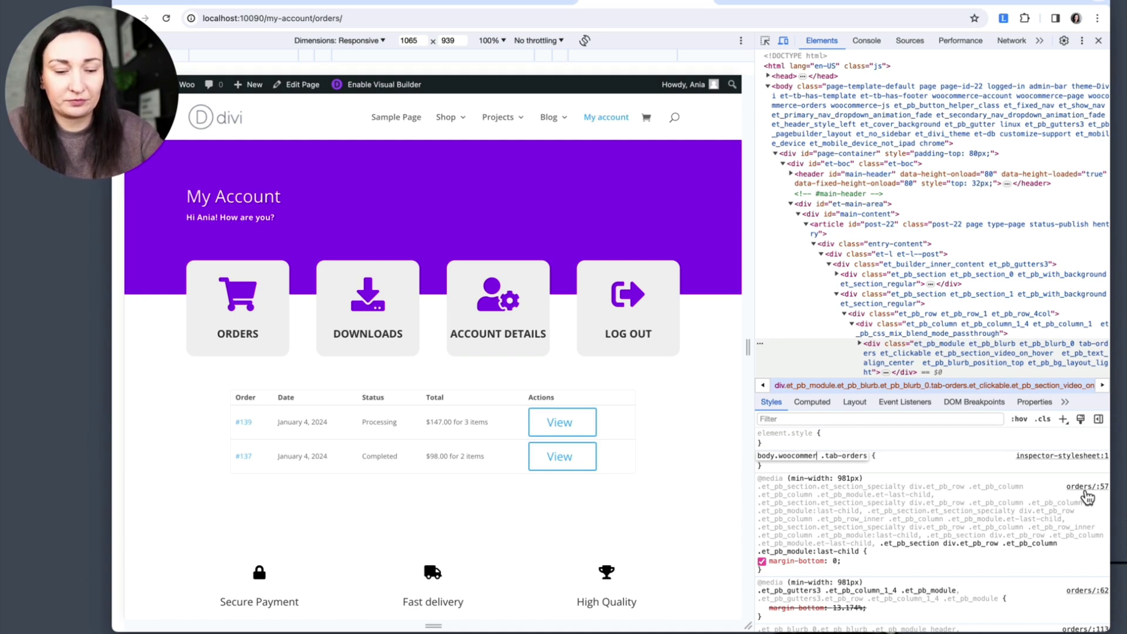
{"action": "type", "text": "orders"}
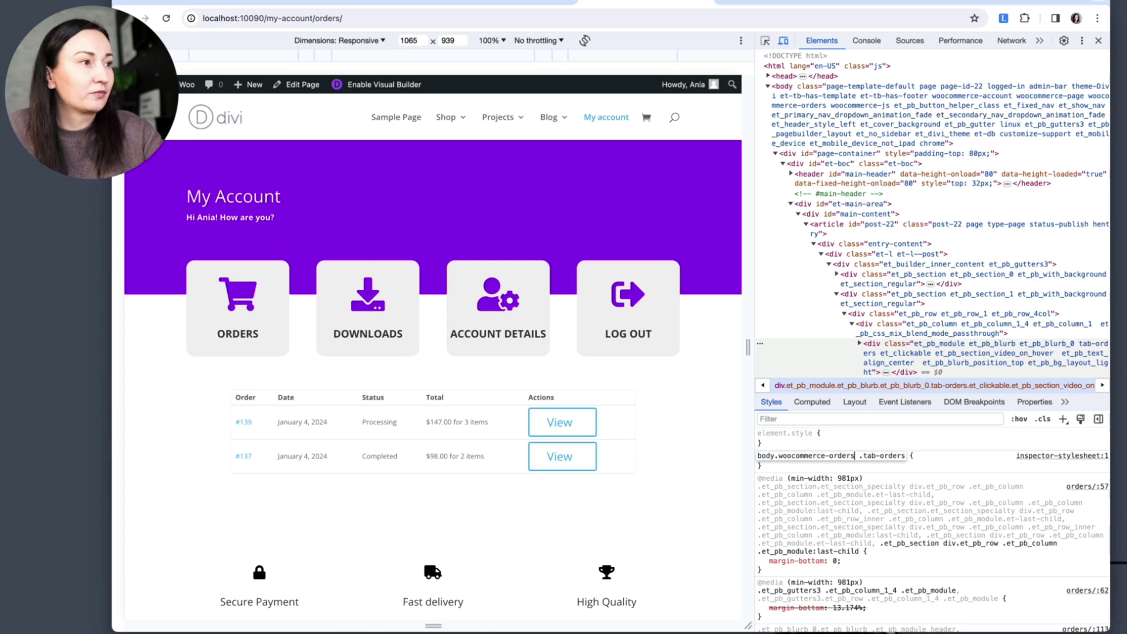
{"action": "key", "text": "Return"}
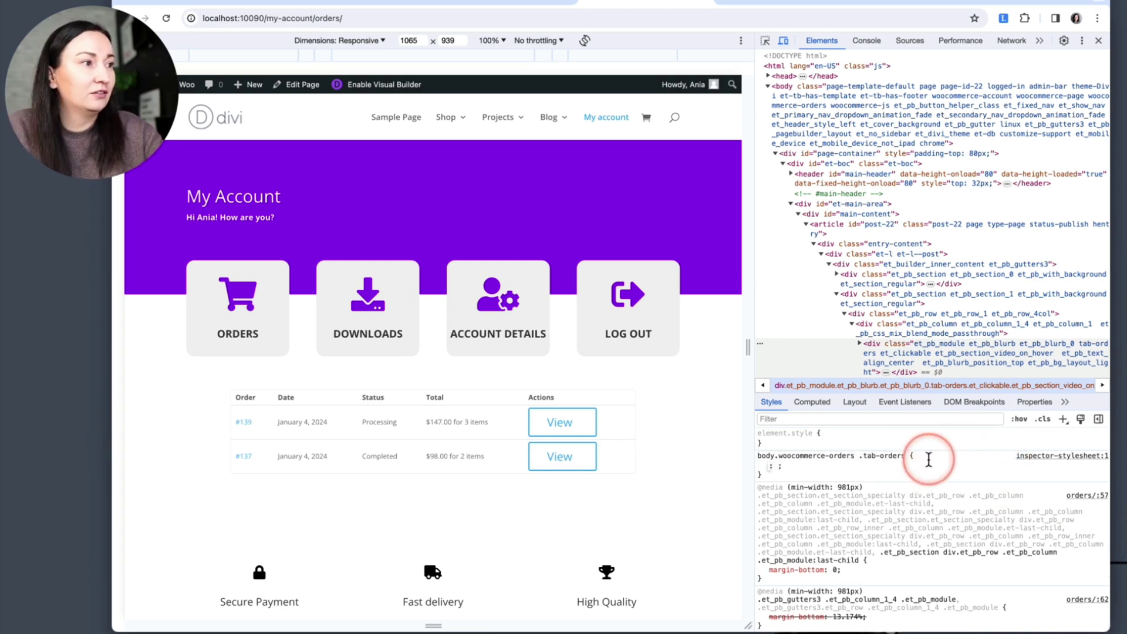
Step: Give the body.woocommerce-orders .tab-orders rule a background of #fff
{"action": "type", "text": "background"}
{"action": "key", "text": "Tab"}
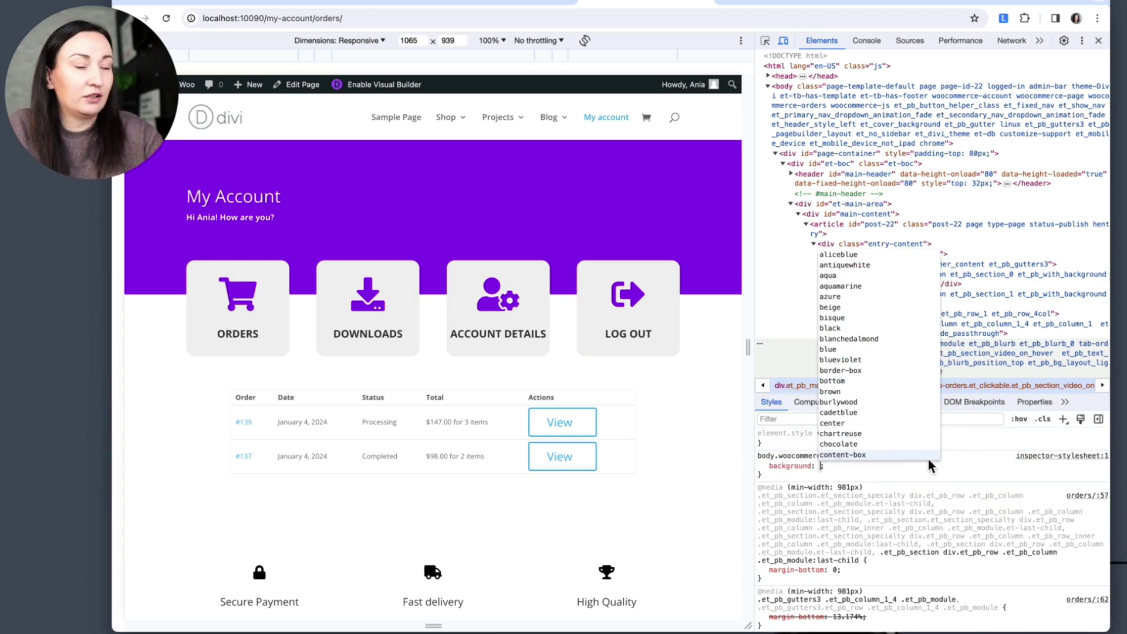
{"action": "type", "text": "#fff"}
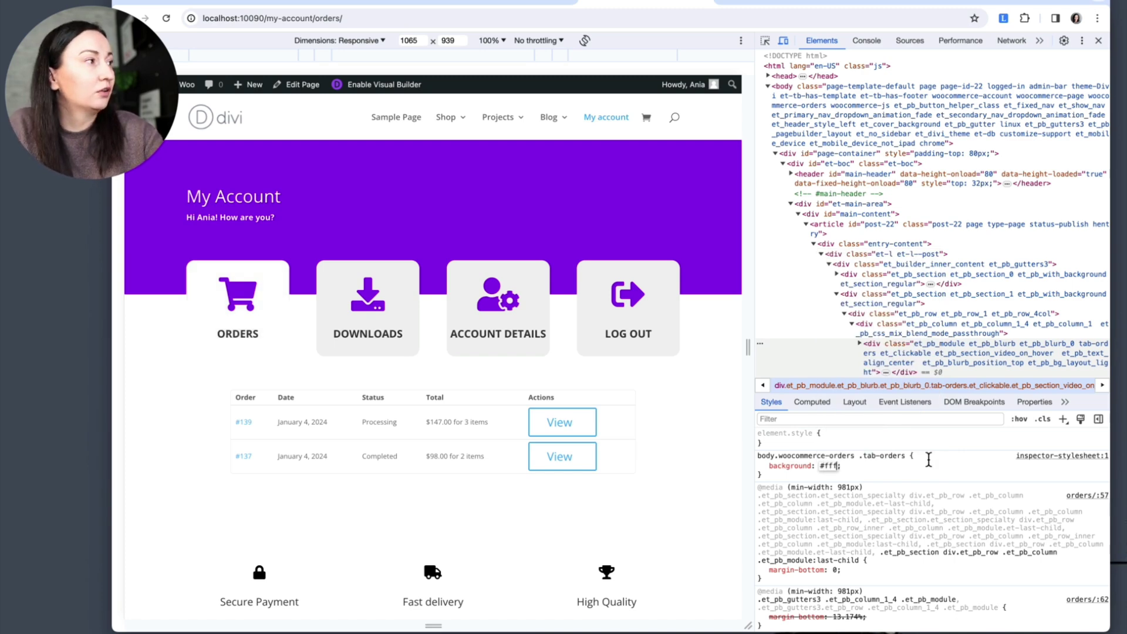
{"action": "key", "text": "Return"}
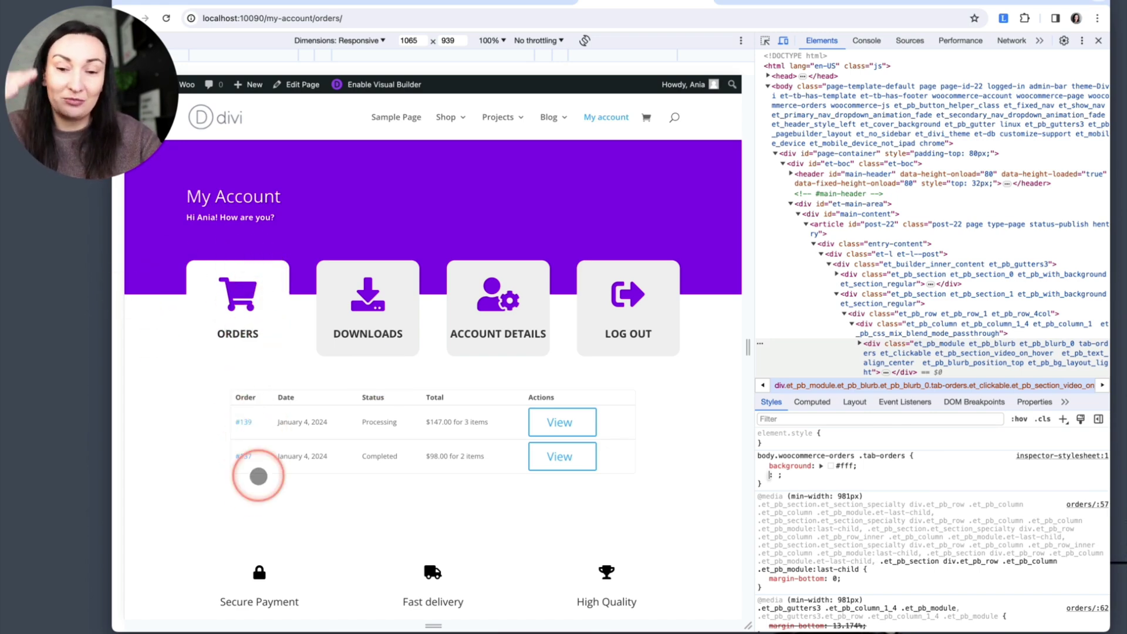
Step: Add a box-shadow of 0 -20px 80px -20px to the Orders tab rule
{"action": "type", "text": "ba"}
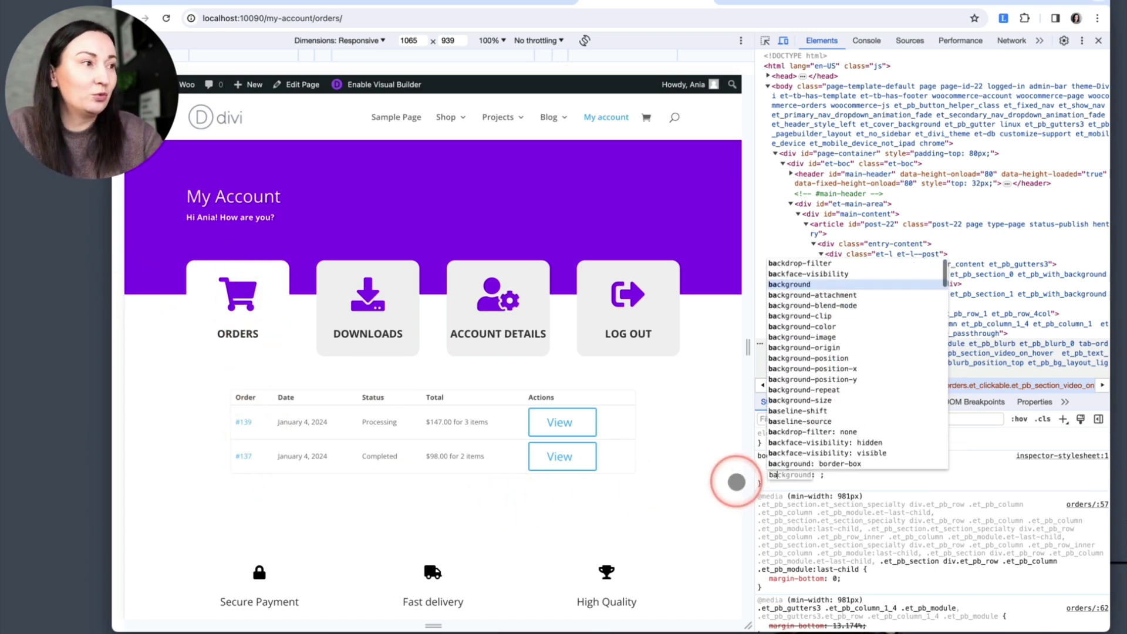
{"action": "key", "text": "BackSpace"}
{"action": "type", "text": "ox"}
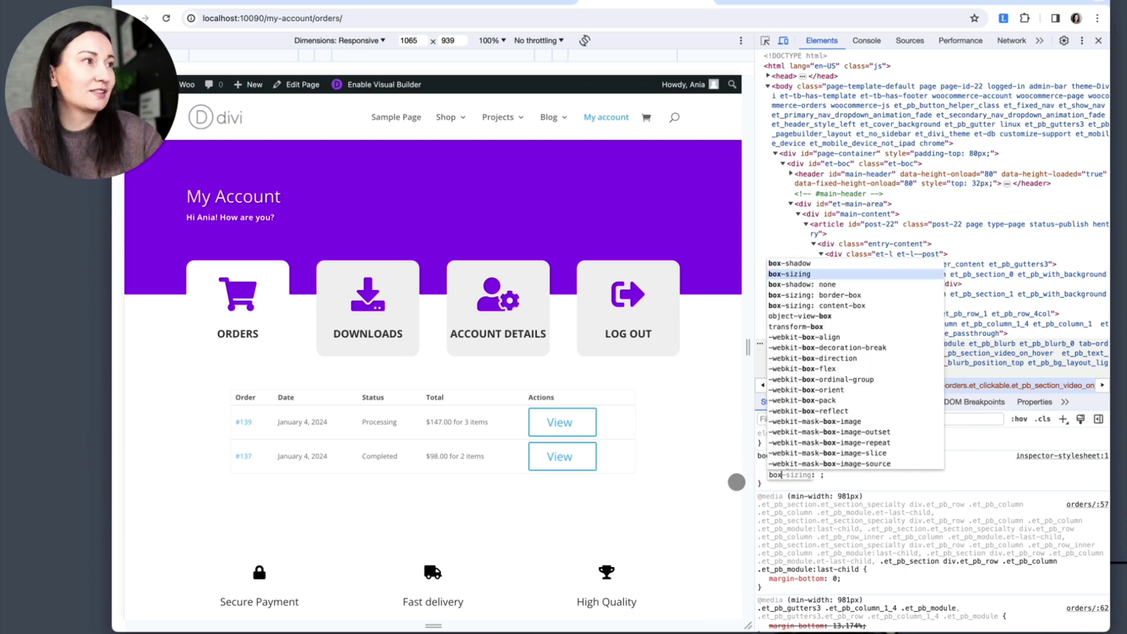
{"action": "key", "text": "Up"}
{"action": "key", "text": "Return"}
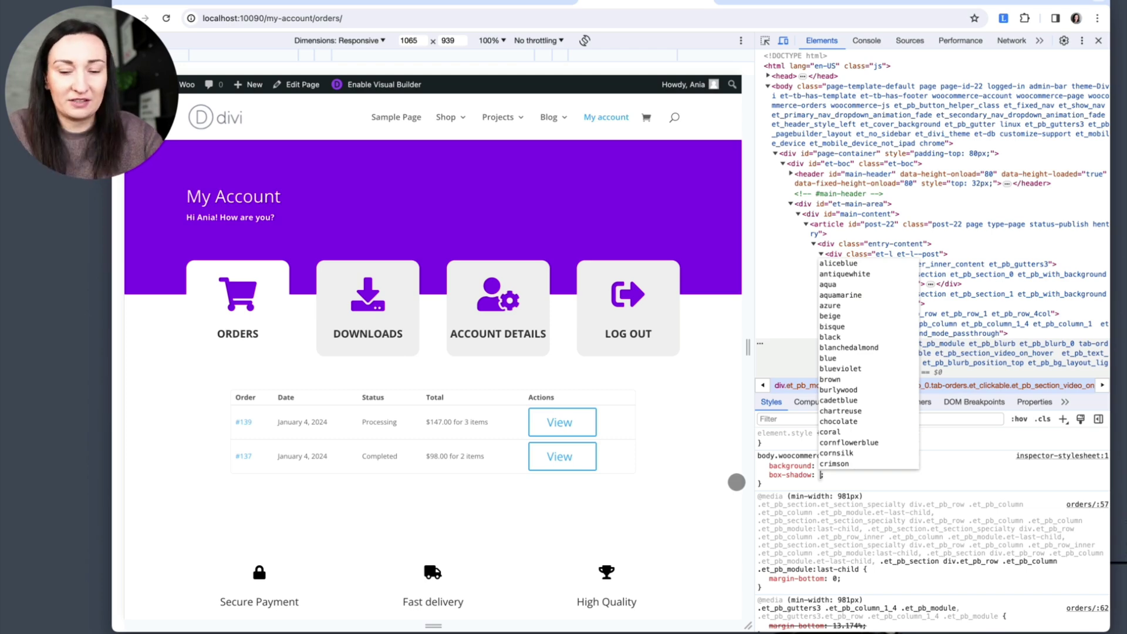
{"action": "type", "text": "0 -"}
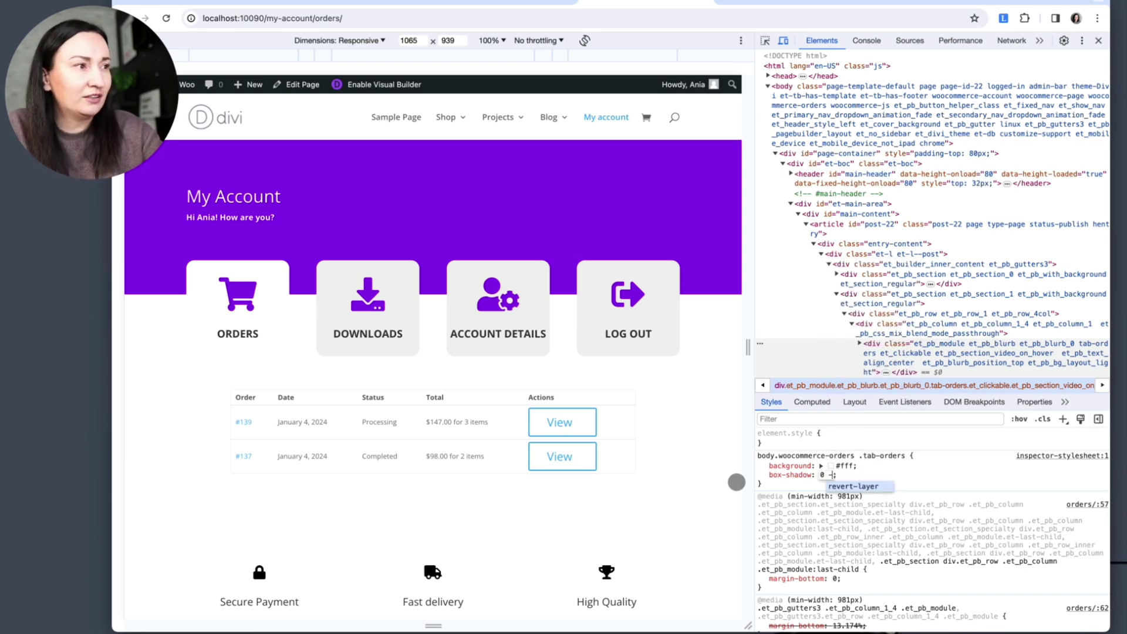
{"action": "type", "text": "20px"}
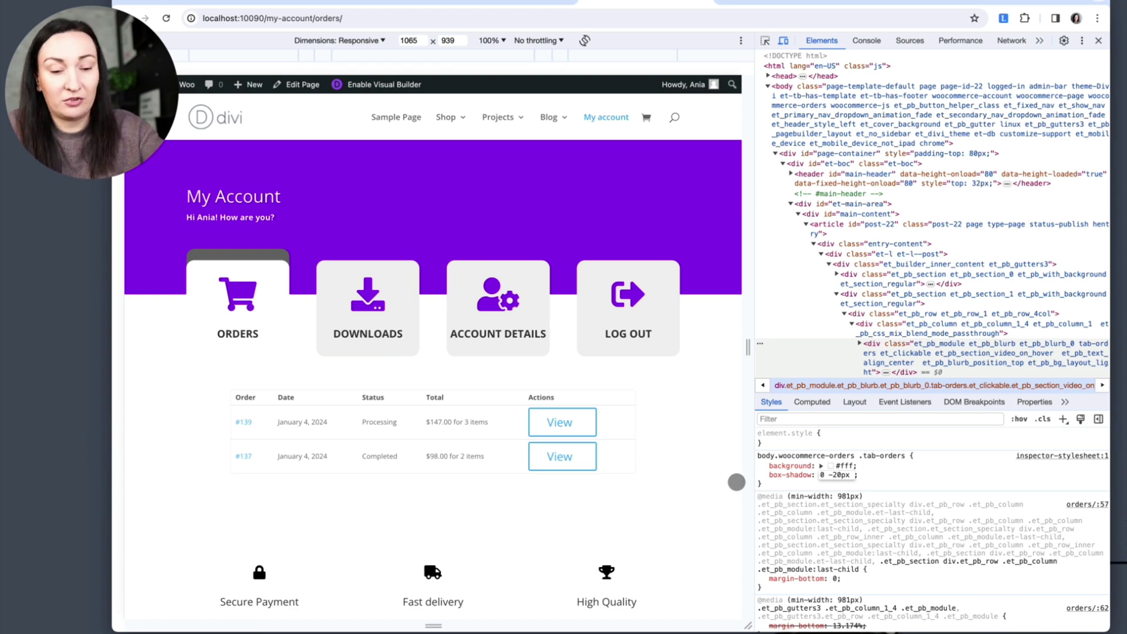
{"action": "type", "text": " 80px"}
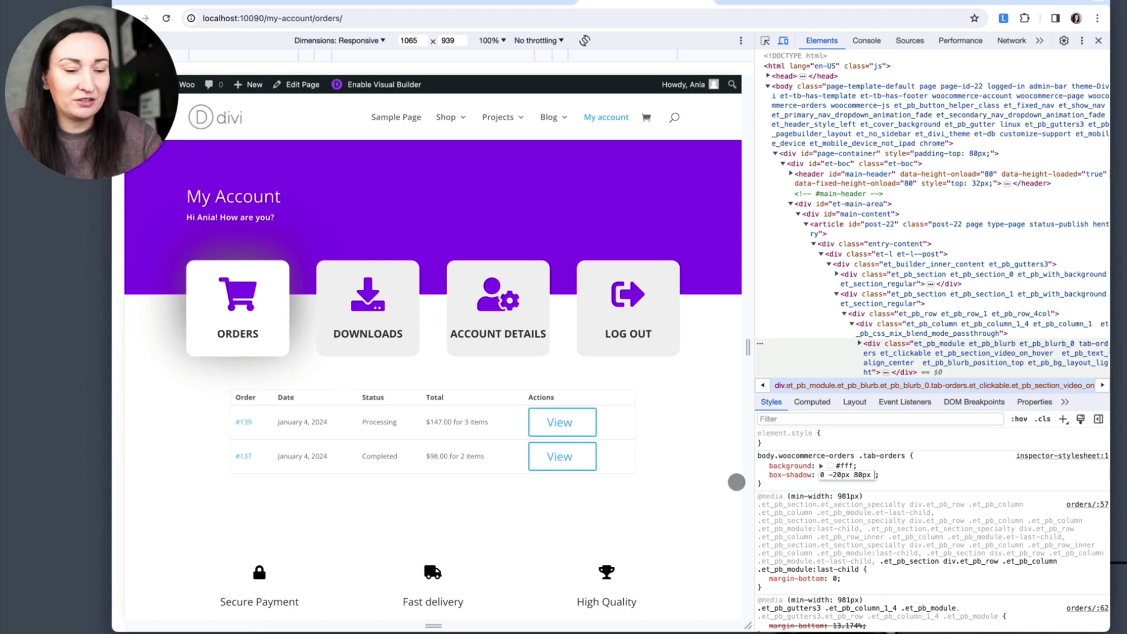
{"action": "type", "text": " -20px"}
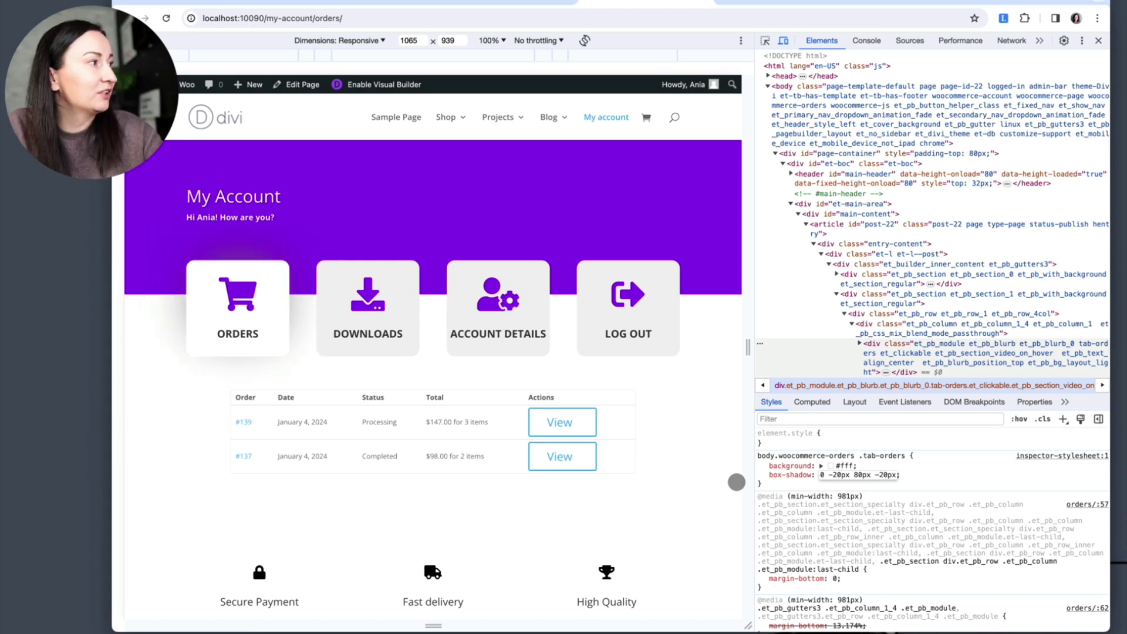
Step: Set the Orders tab shadow's blur to 50px and its vertical offset to -50px
{"action": "left_click", "coordinate": [857, 471]}
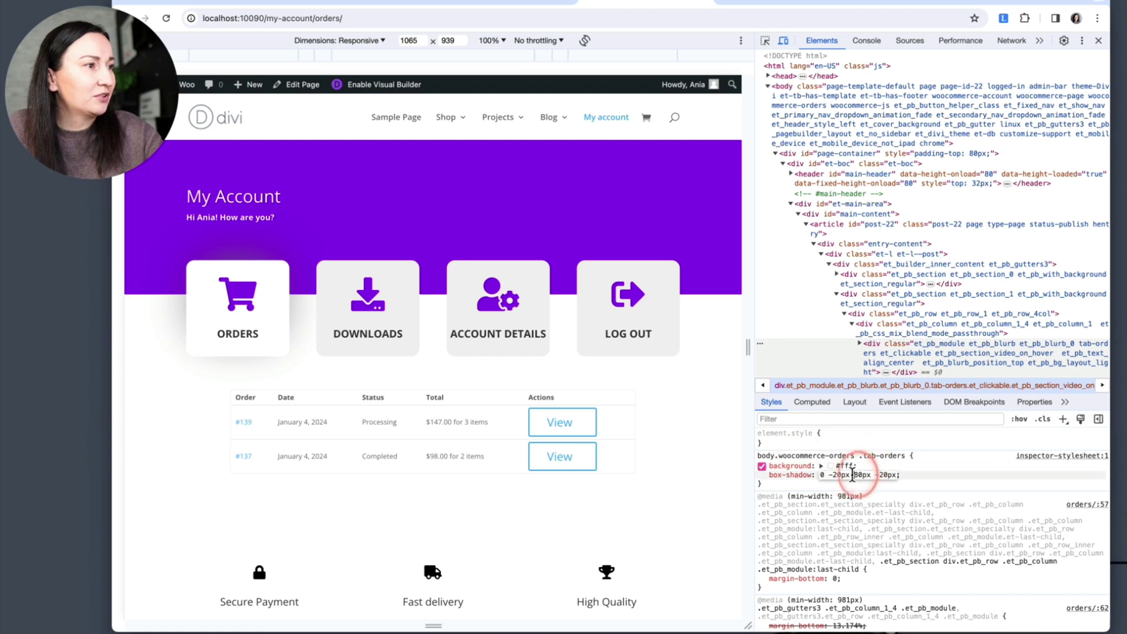
{"action": "key", "text": "BackSpace"}
{"action": "type", "text": "5"}
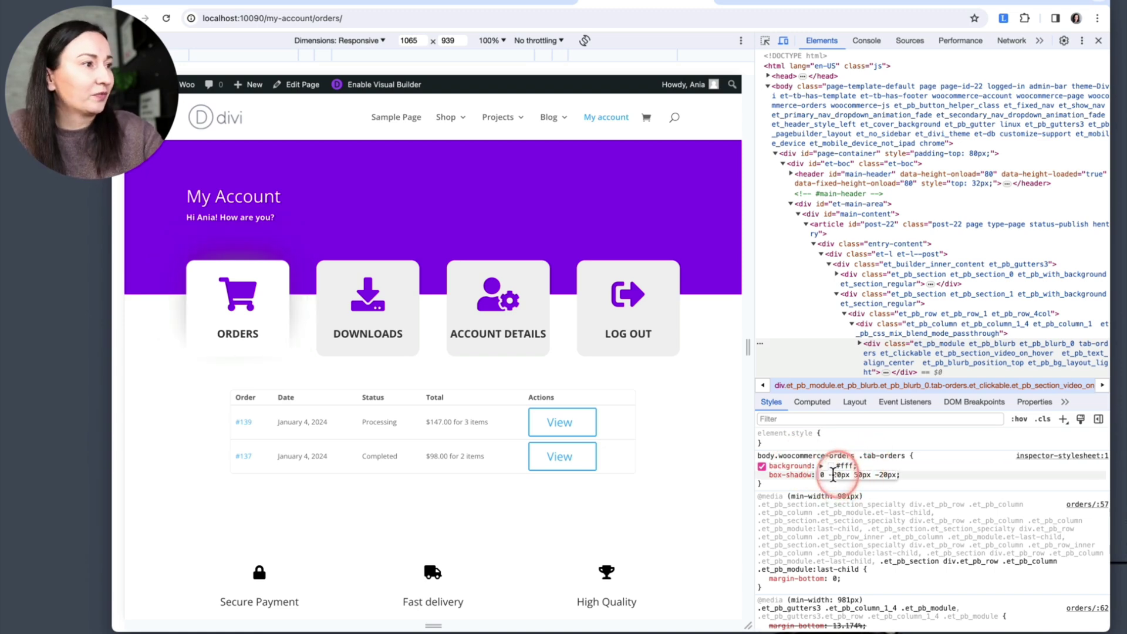
{"action": "left_click", "coordinate": [839, 474]}
{"action": "key", "text": "BackSpace"}
{"action": "type", "text": "5"}
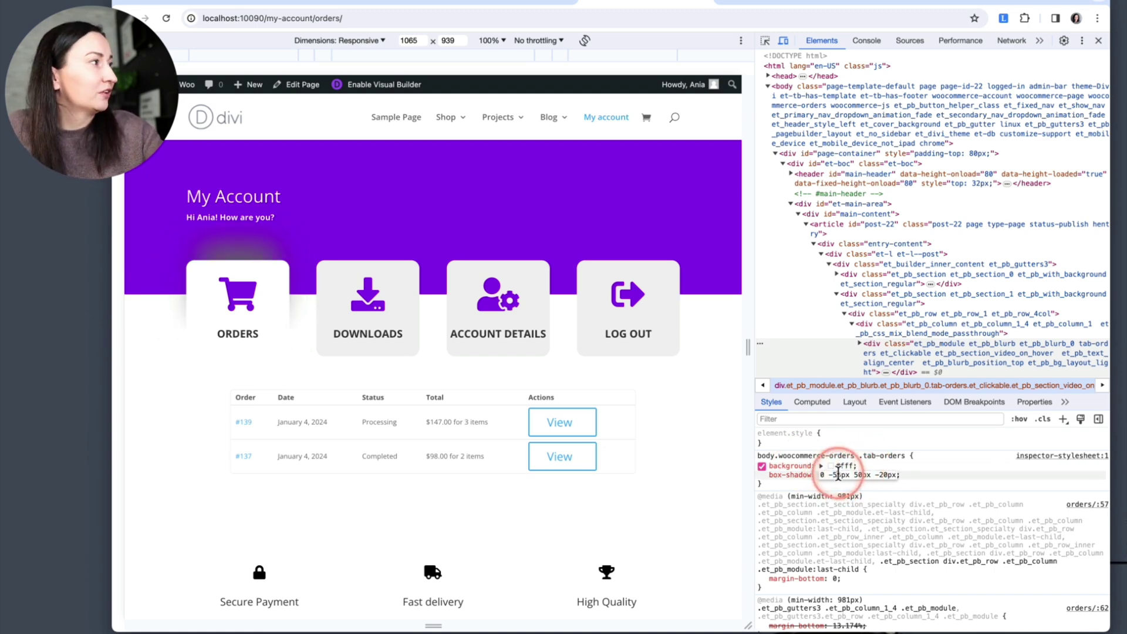
Step: Append the colour rgba(0,0,0,0.1) to the Orders tab's box-shadow and raise its alpha to 0.5
{"action": "left_click", "coordinate": [886, 475]}
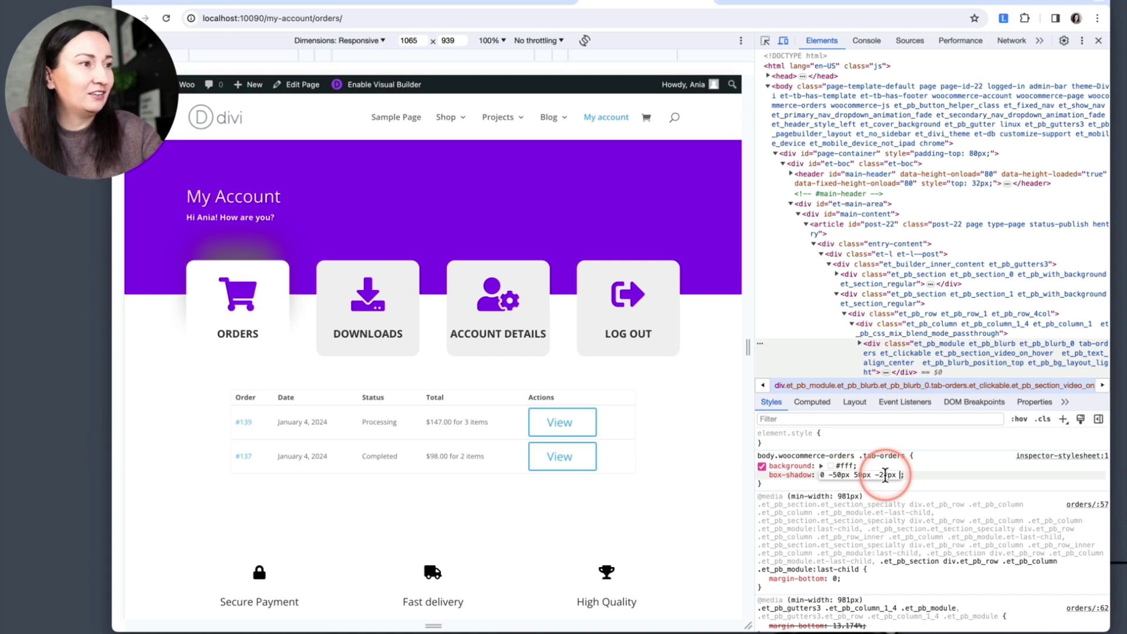
{"action": "type", "text": "rga"}
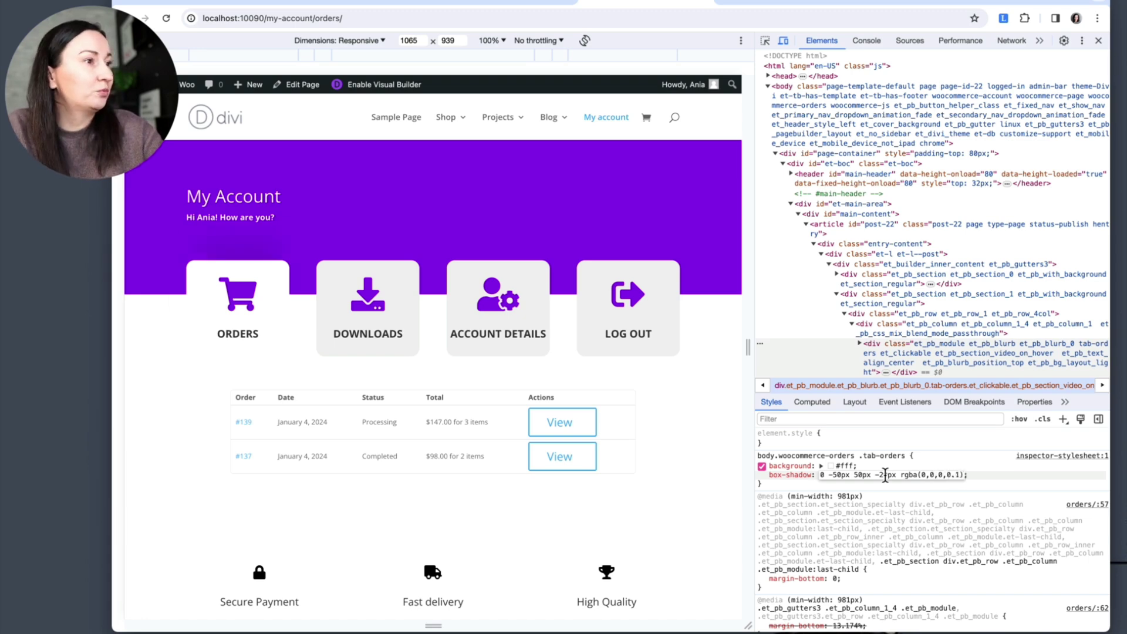
{"action": "left_click", "coordinate": [907, 487]}
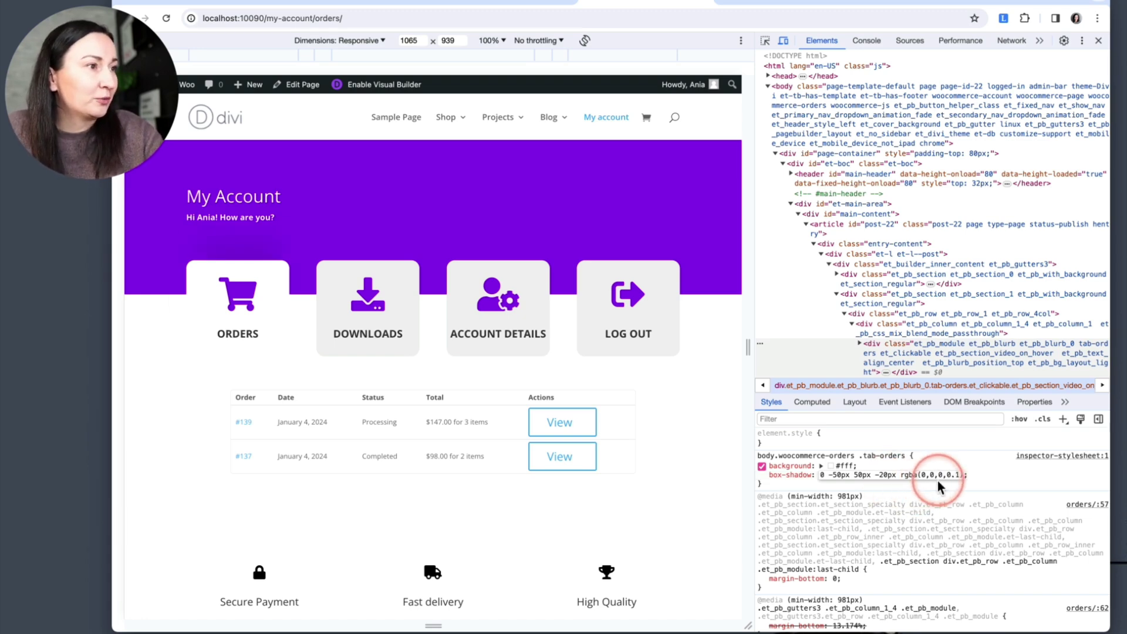
{"action": "left_click", "coordinate": [955, 474]}
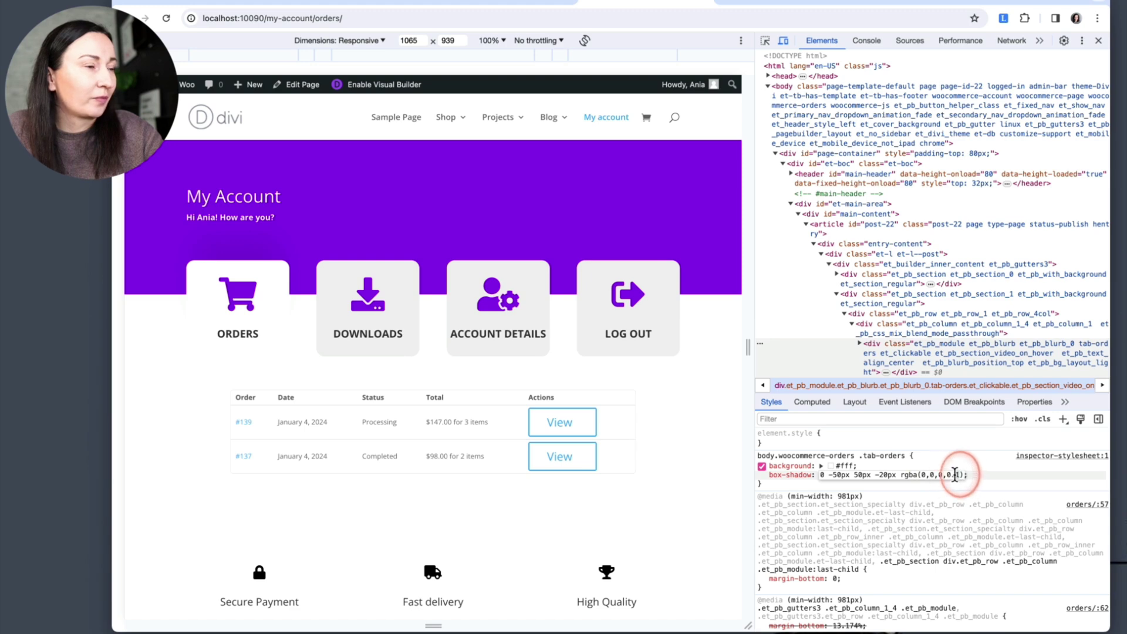
{"action": "key", "text": "BackSpace"}
{"action": "type", "text": "5"}
{"action": "left_click", "coordinate": [216, 214]}
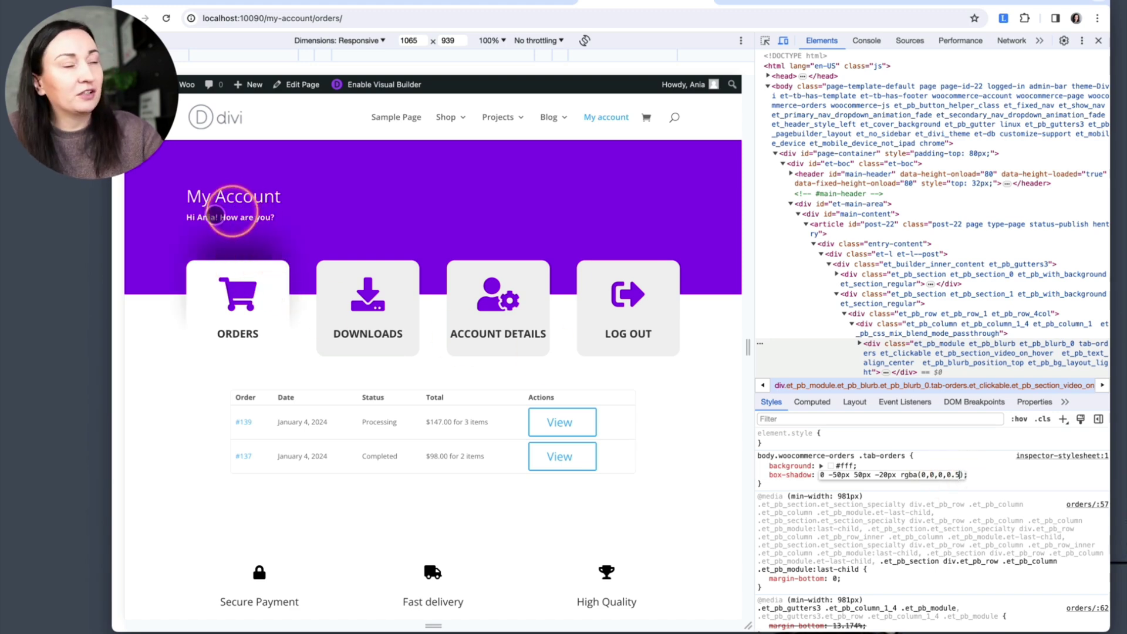
Step: Set the Orders tab shadow's blur to 30px and its spread to -10px
{"action": "left_click", "coordinate": [852, 474]}
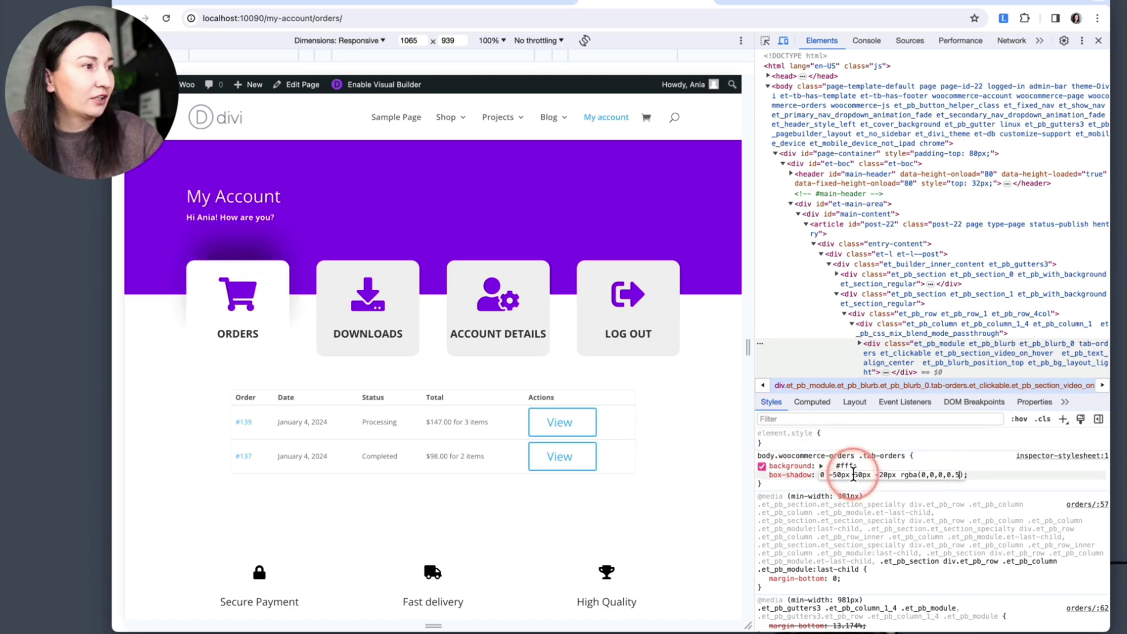
{"action": "key", "text": "Delete"}
{"action": "type", "text": "3"}
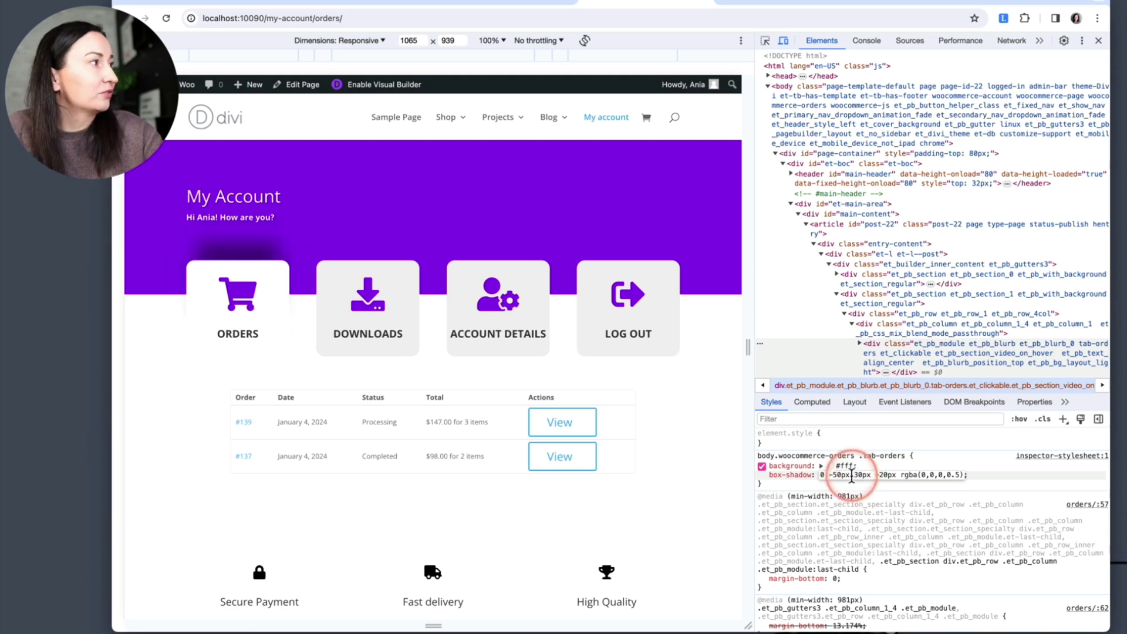
{"action": "left_click", "coordinate": [882, 475]}
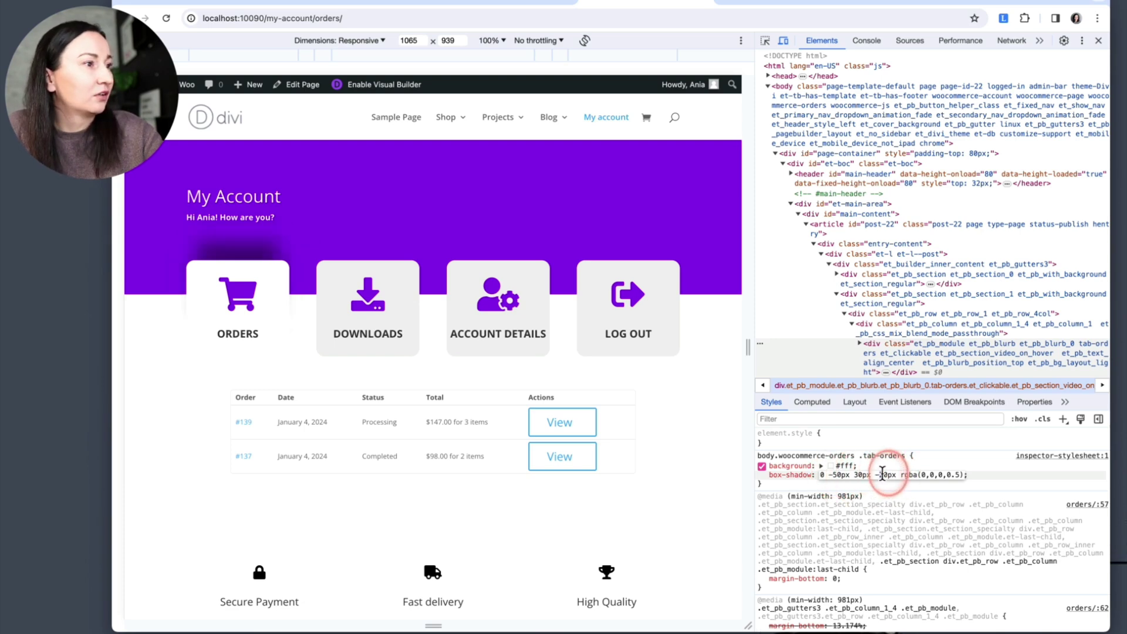
{"action": "left_click", "coordinate": [879, 476]}
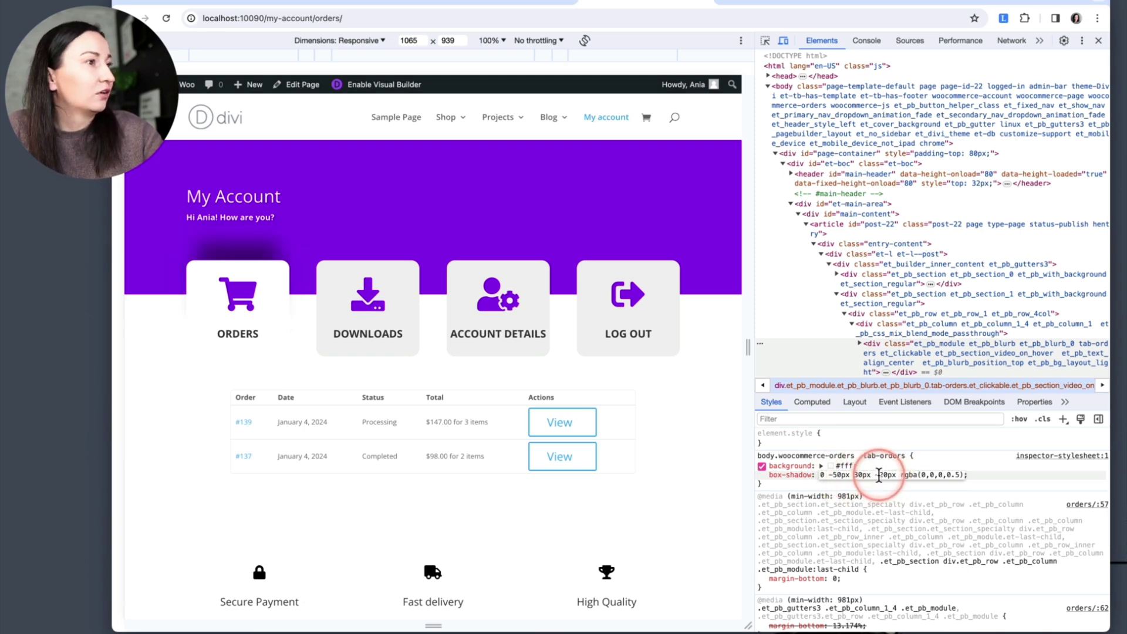
{"action": "key", "text": "Delete"}
{"action": "type", "text": "1"}
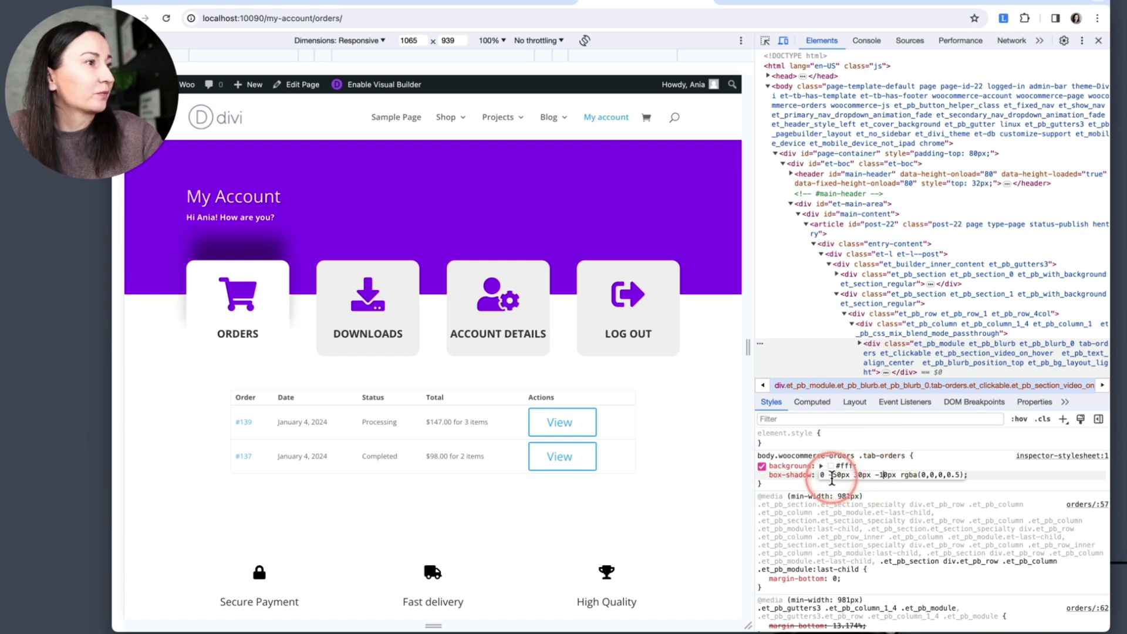
{"action": "left_click", "coordinate": [1024, 469]}
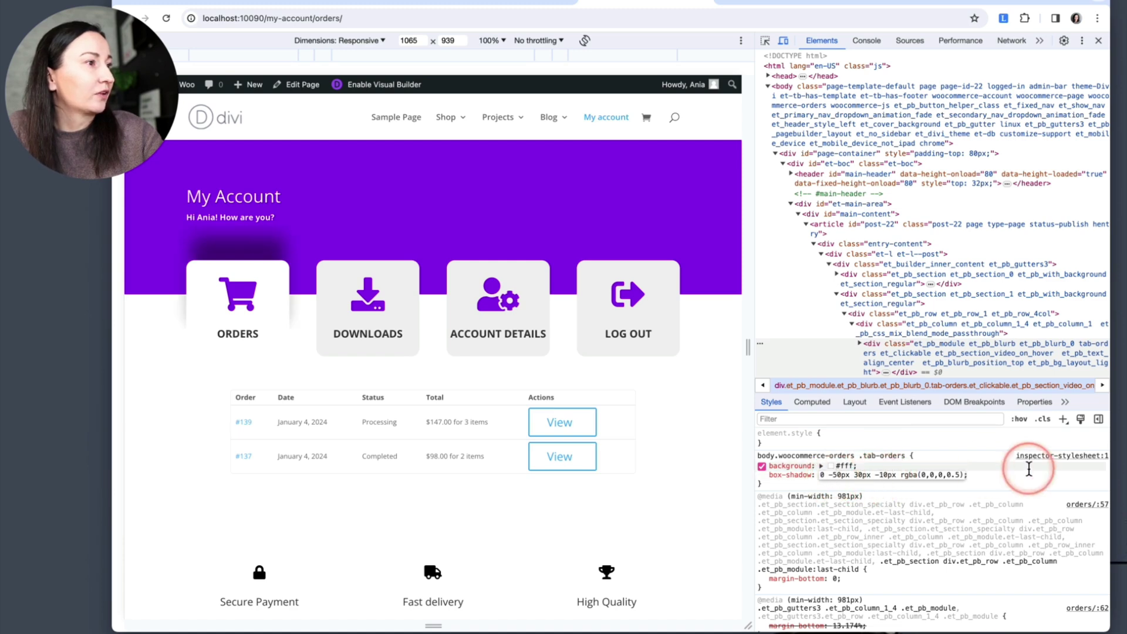
Step: Adjust the Orders tab shadow in the shadow editor to X offset 0px, Y offset -20px and blur 20px
{"action": "left_click", "coordinate": [824, 475]}
{"action": "left_click", "coordinate": [222, 246]}
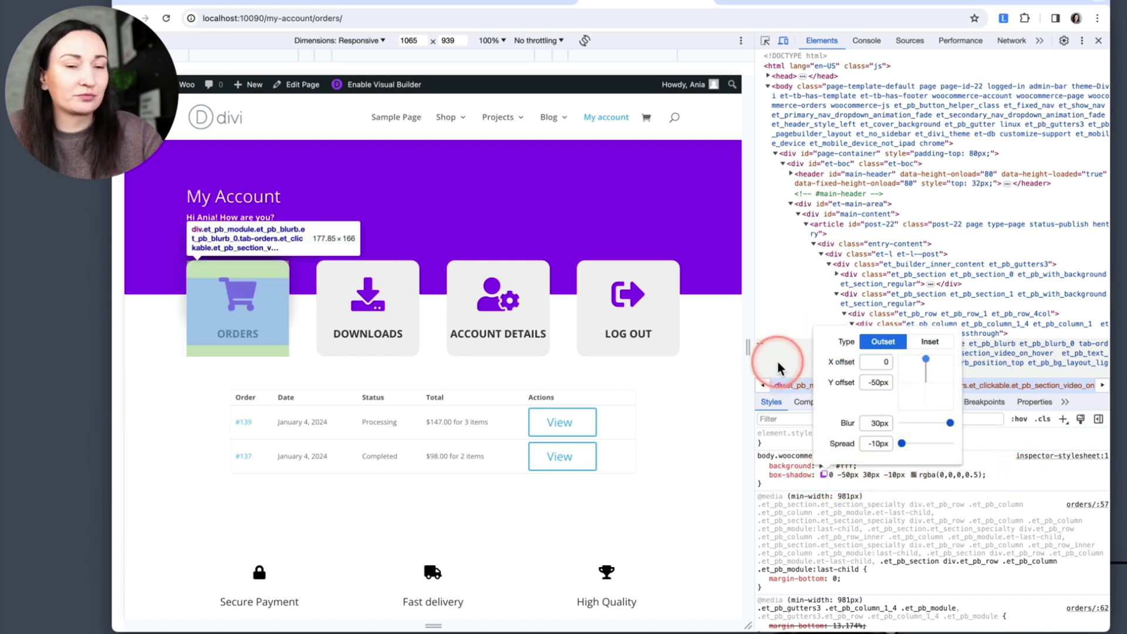
{"action": "left_click", "coordinate": [848, 439]}
{"action": "left_click", "coordinate": [933, 440]}
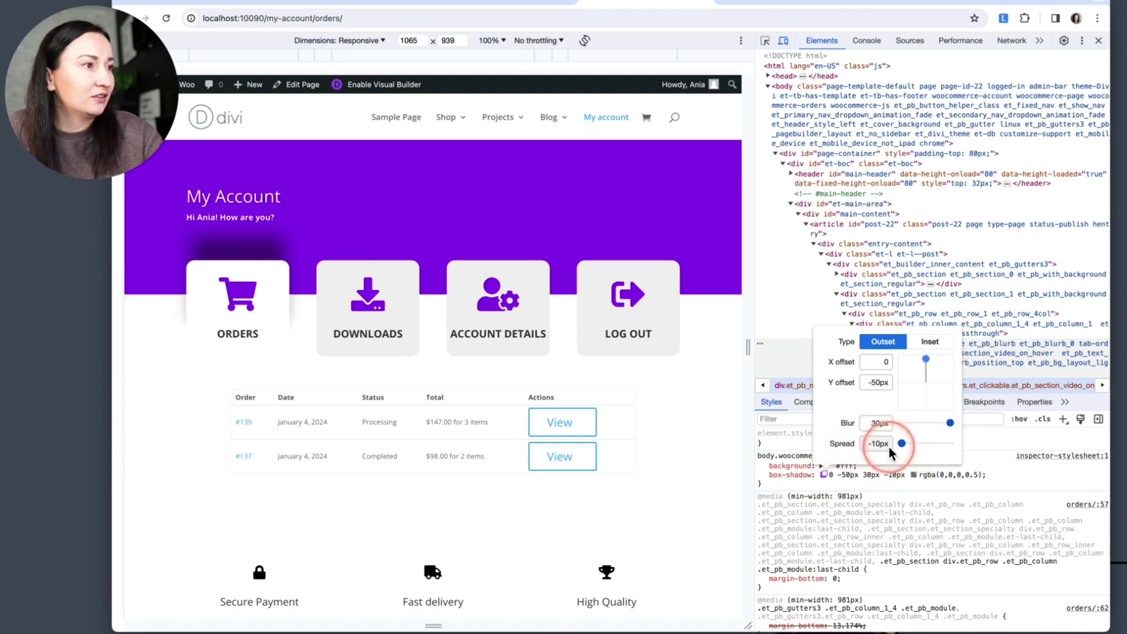
{"action": "left_click_drag", "start_coordinate": [925, 361], "coordinate": [926, 365]}
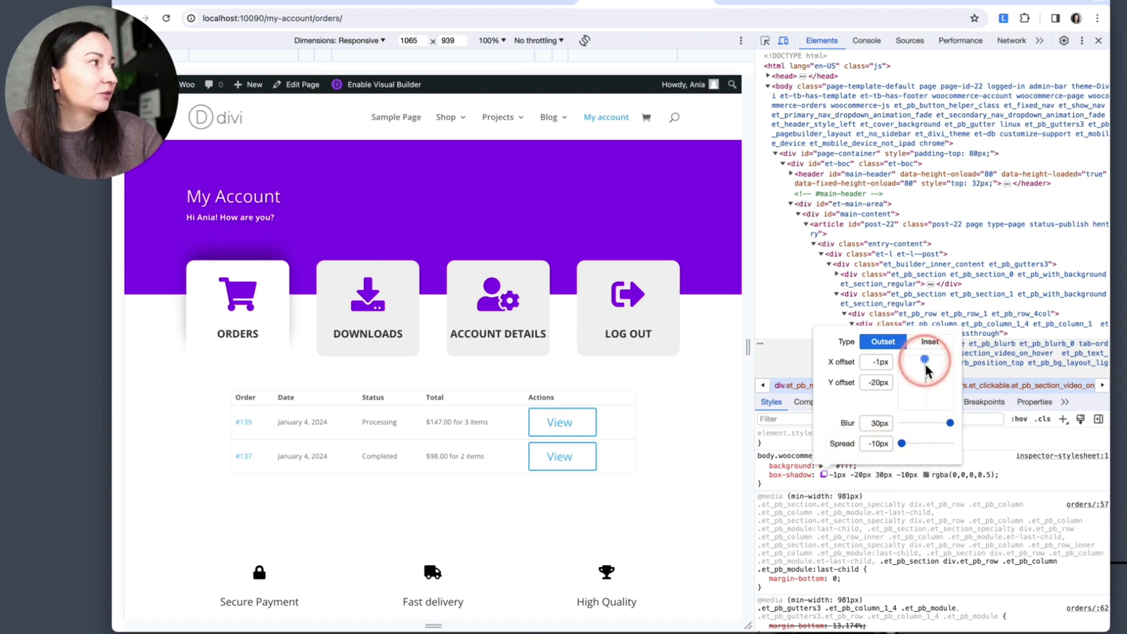
{"action": "left_click", "coordinate": [941, 423]}
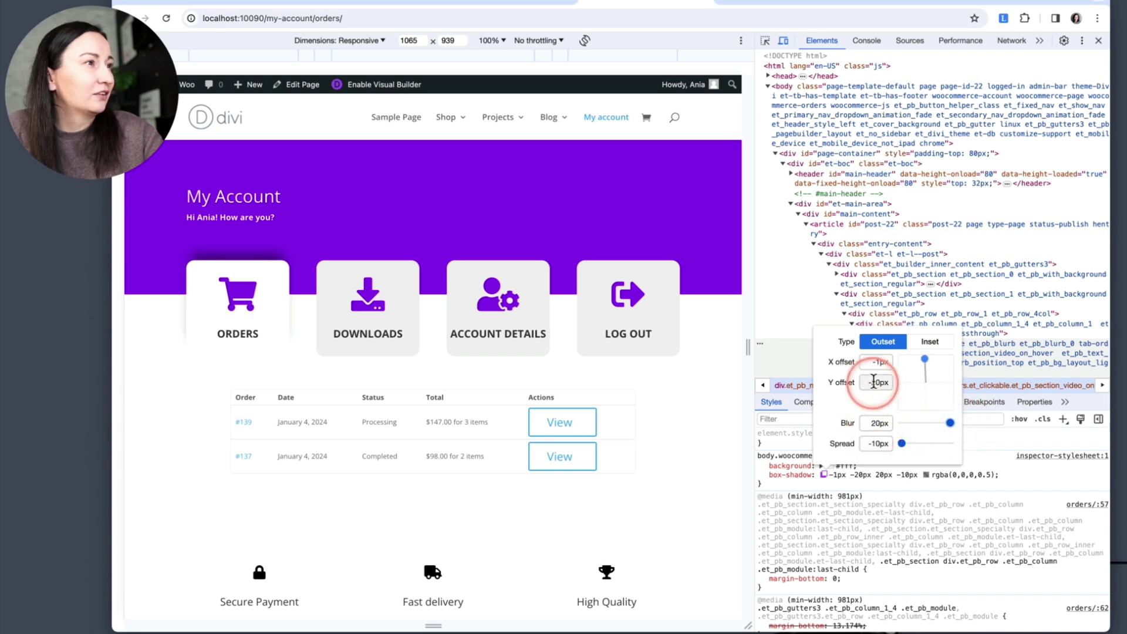
{"action": "left_click", "coordinate": [925, 361]}
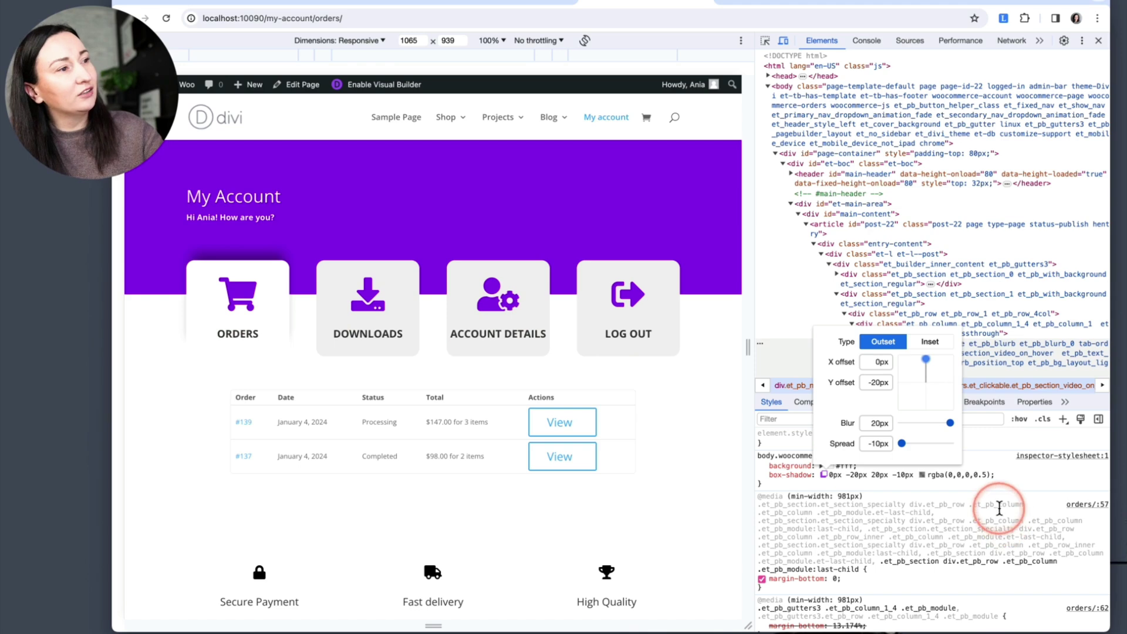
{"action": "left_click", "coordinate": [1027, 474]}
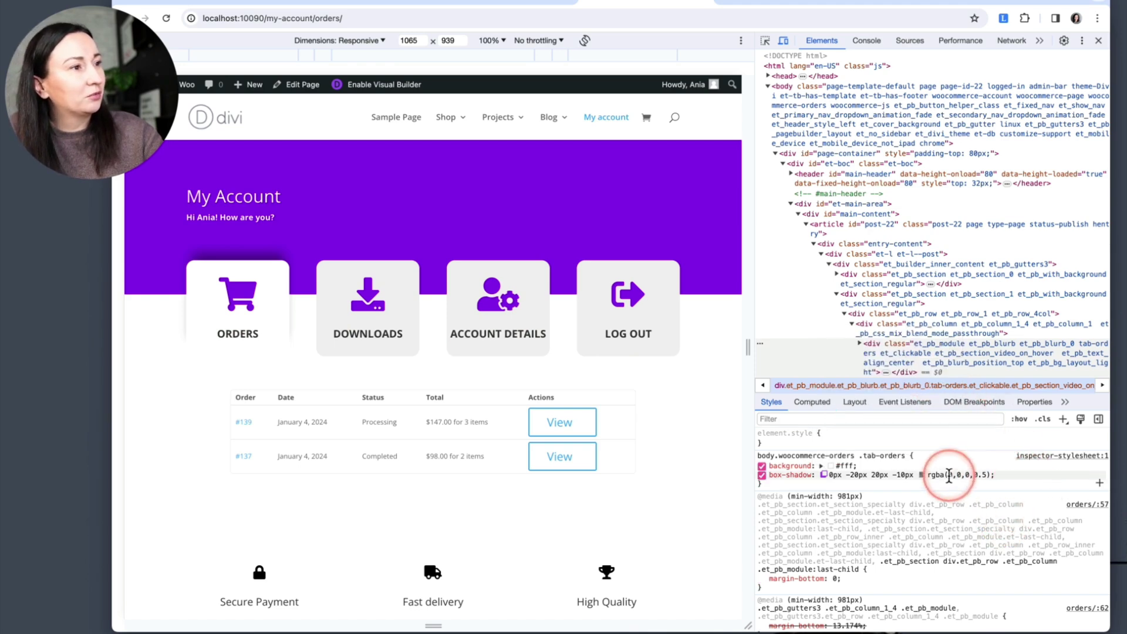
Step: Lighten the Orders tab's shadow colour to rgba(0,0,0,0.2)
{"action": "left_click", "coordinate": [939, 474]}
{"action": "left_click", "coordinate": [967, 474]}
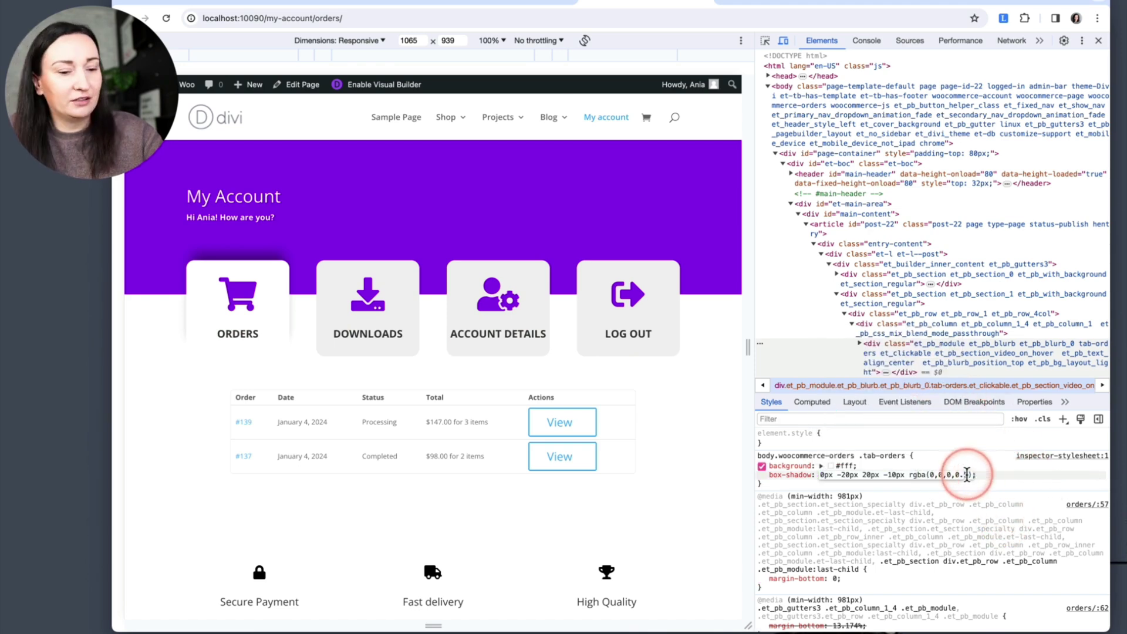
{"action": "key", "text": "BackSpace"}
{"action": "type", "text": "2"}
{"action": "key", "text": "Return"}
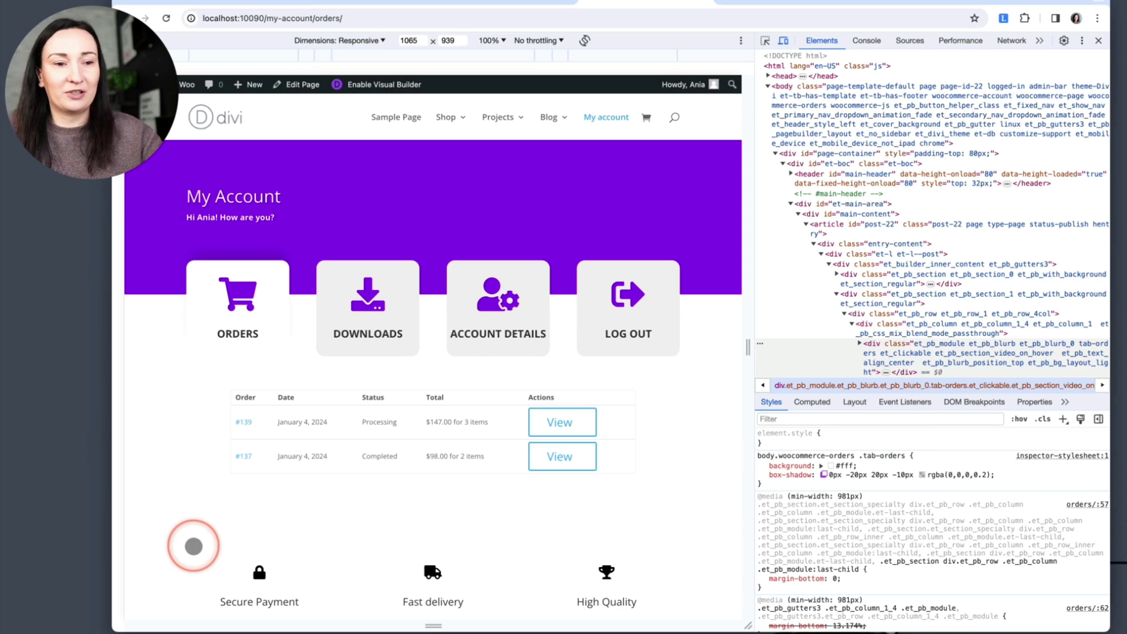
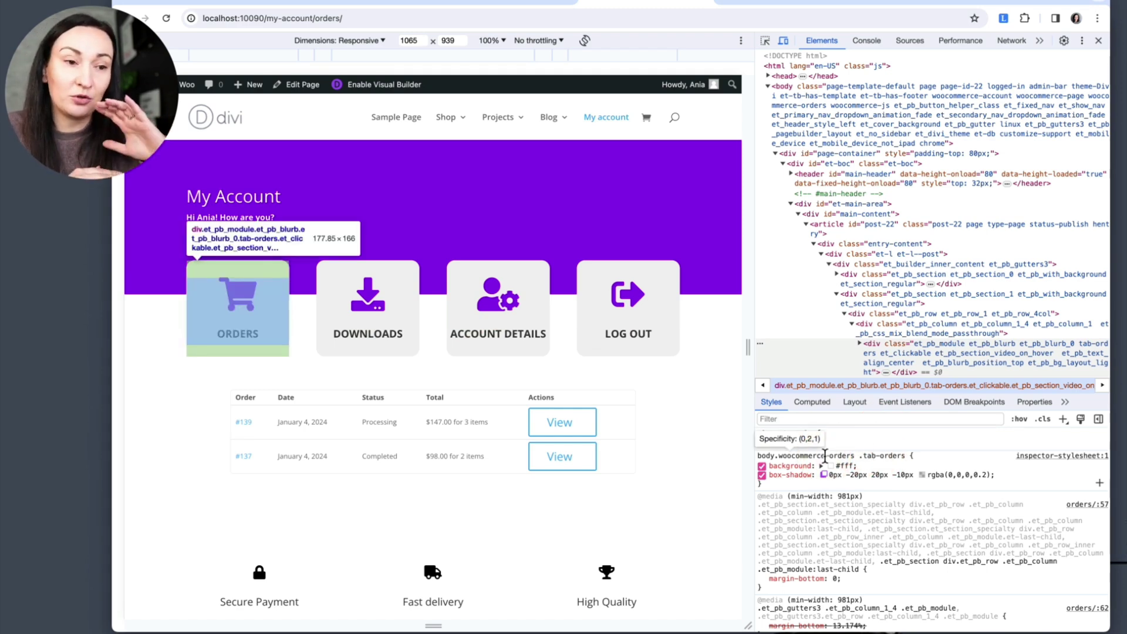
Step: Copy the Orders tab rule's selector and open the inspector stylesheet containing the rule
{"action": "left_click", "coordinate": [826, 456]}
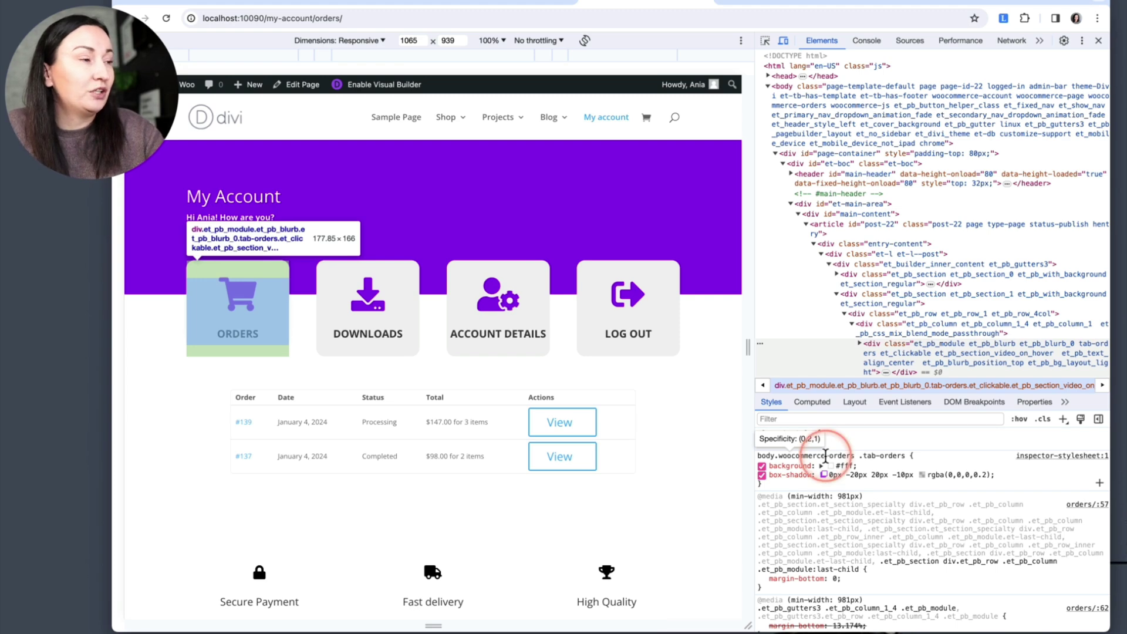
{"action": "left_click", "coordinate": [825, 456]}
{"action": "key", "text": "super+c"}
{"action": "left_click", "coordinate": [1060, 457]}
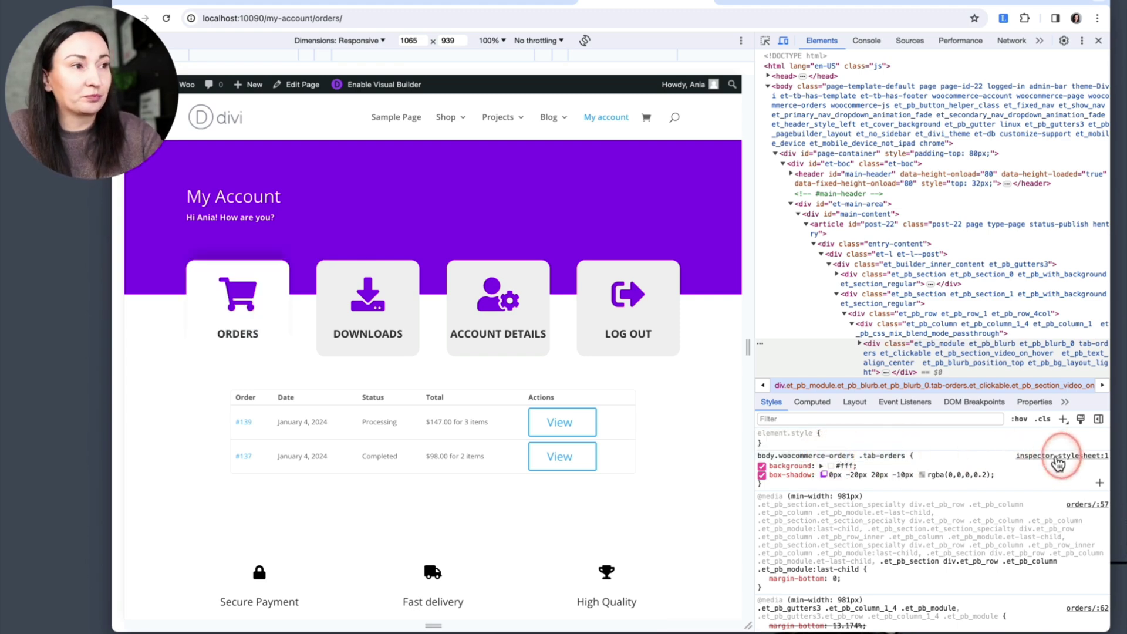
Step: Add a comma after the Orders selector and duplicate body.woocommerce-orders .tab-orders on a second line of the rule
{"action": "left_click", "coordinate": [939, 73]}
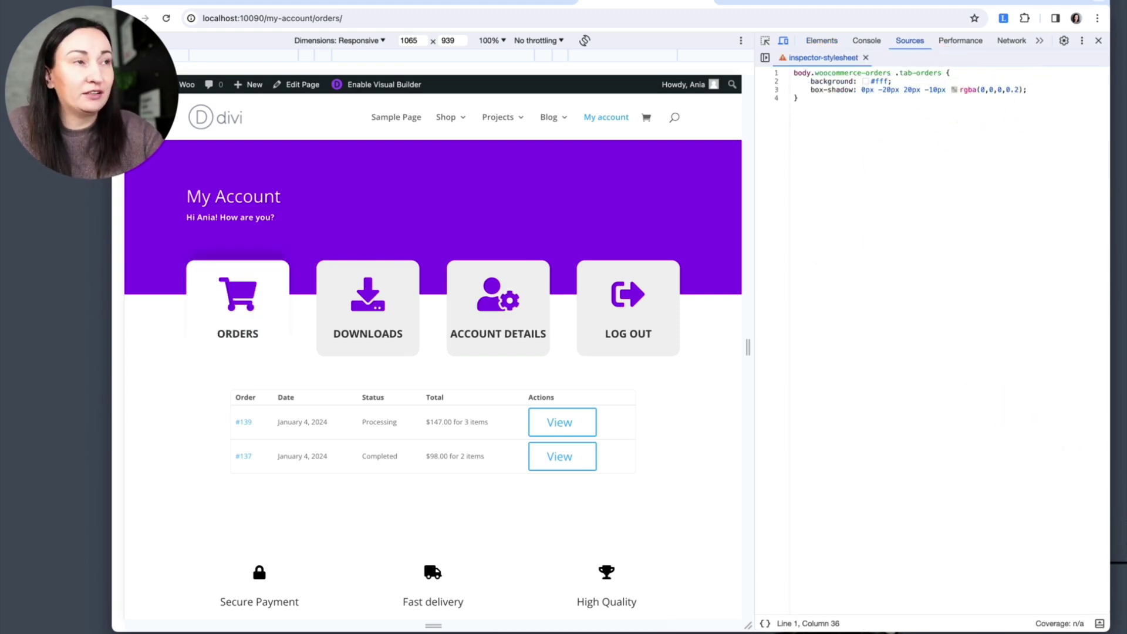
{"action": "key", "text": "Return"}
{"action": "left_click", "coordinate": [994, 166]}
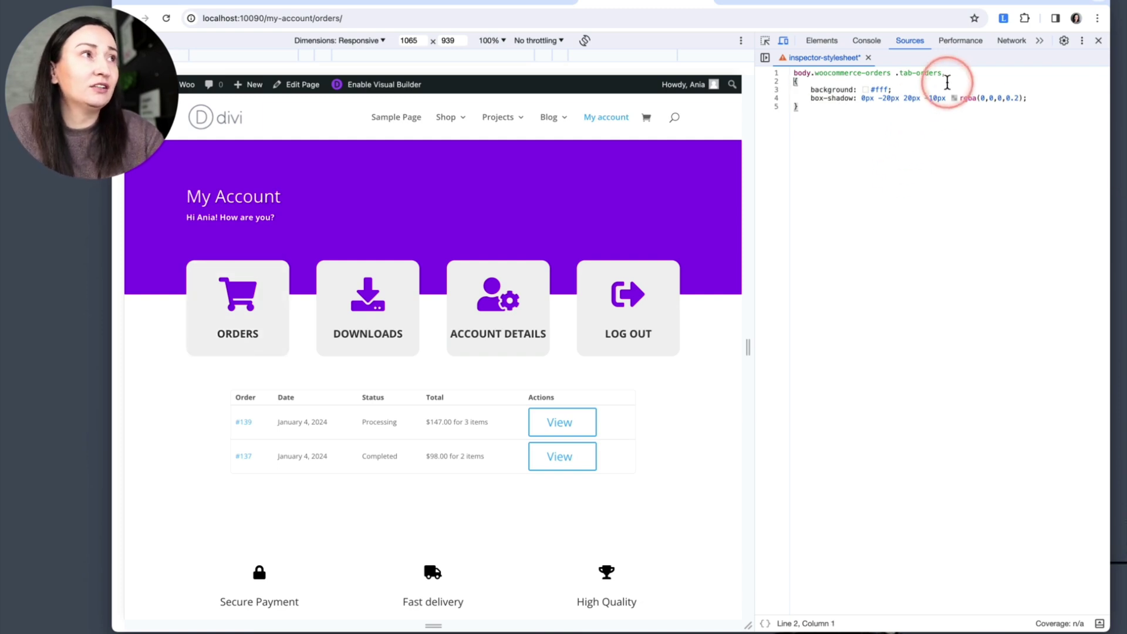
{"action": "left_click_drag", "start_coordinate": [943, 72], "coordinate": [919, 74]}
{"action": "left_click", "coordinate": [794, 81]}
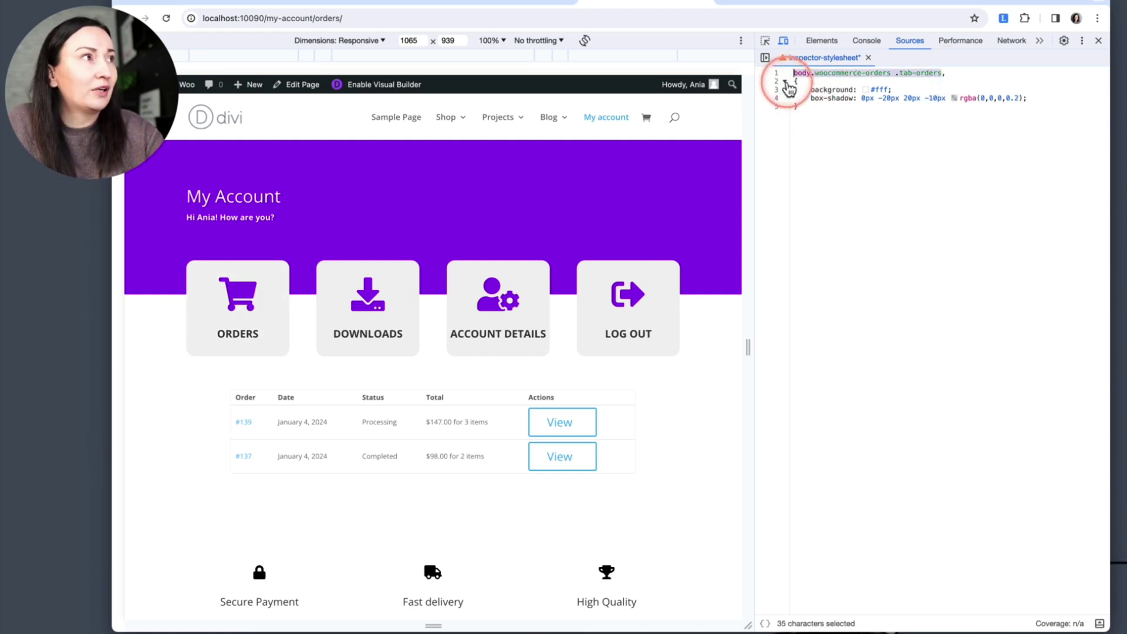
{"action": "key", "text": "super+v"}
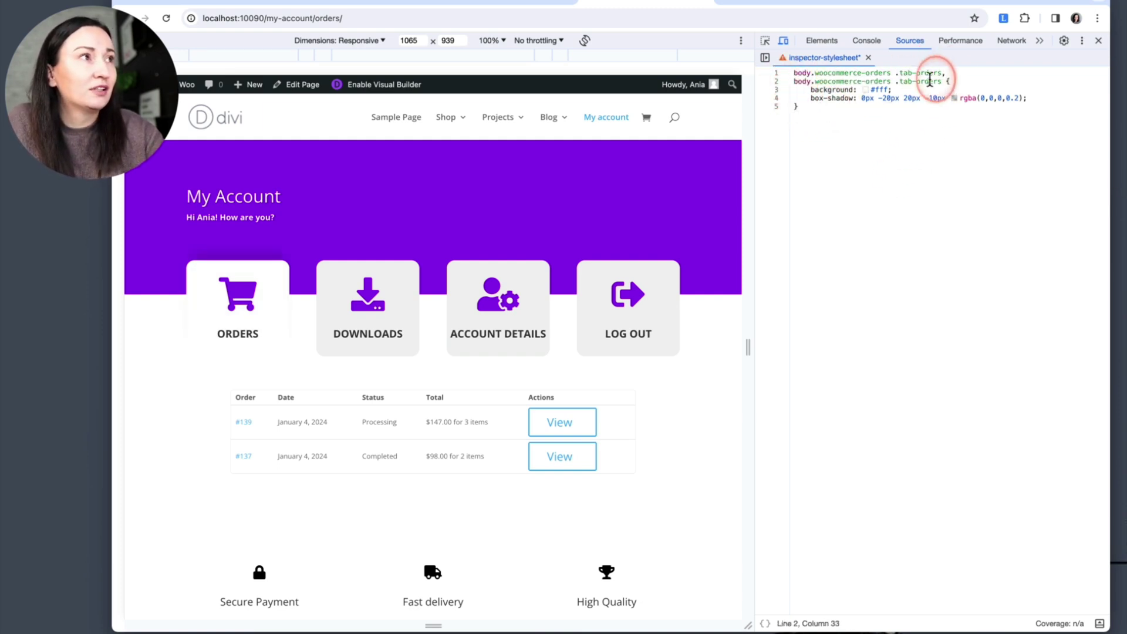
Step: Change the rule's second selector to body.woocommerce-dowloads .tab-downloads
{"action": "left_click_drag", "start_coordinate": [916, 81], "coordinate": [942, 81]}
{"action": "type", "text": "downloa"}
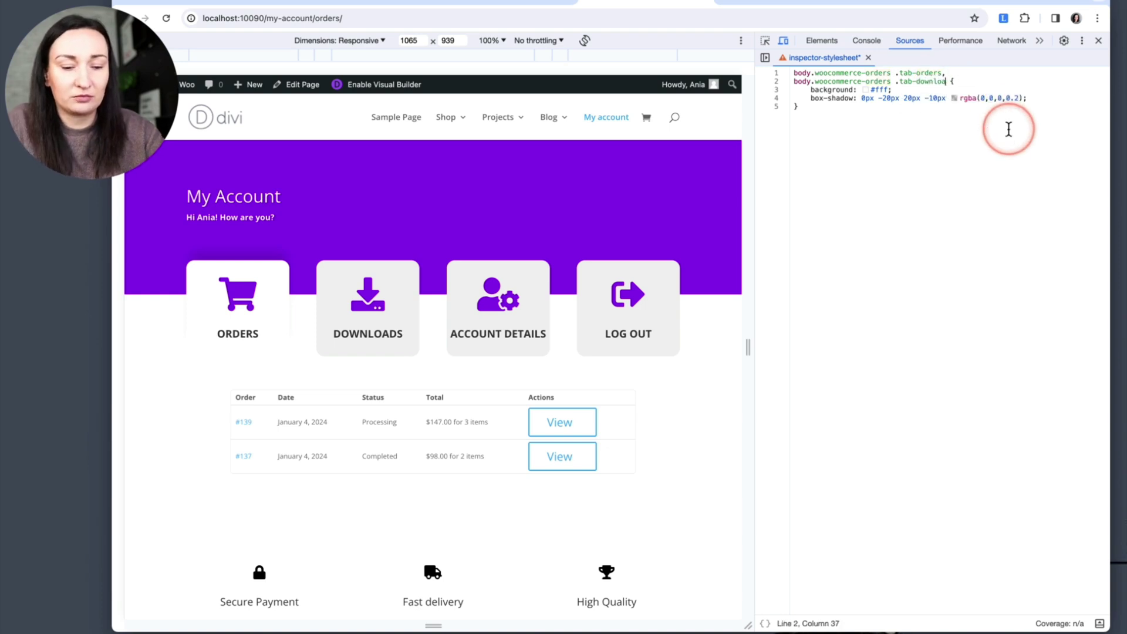
{"action": "type", "text": "ds"}
{"action": "double_click", "coordinate": [879, 81]}
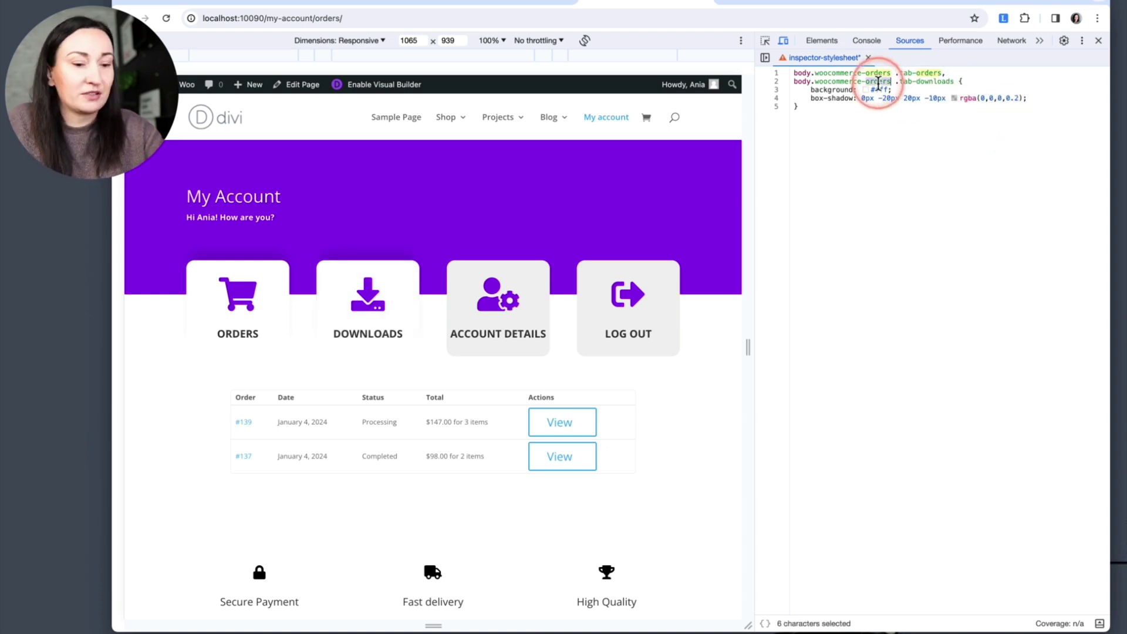
{"action": "type", "text": "dowloan"}
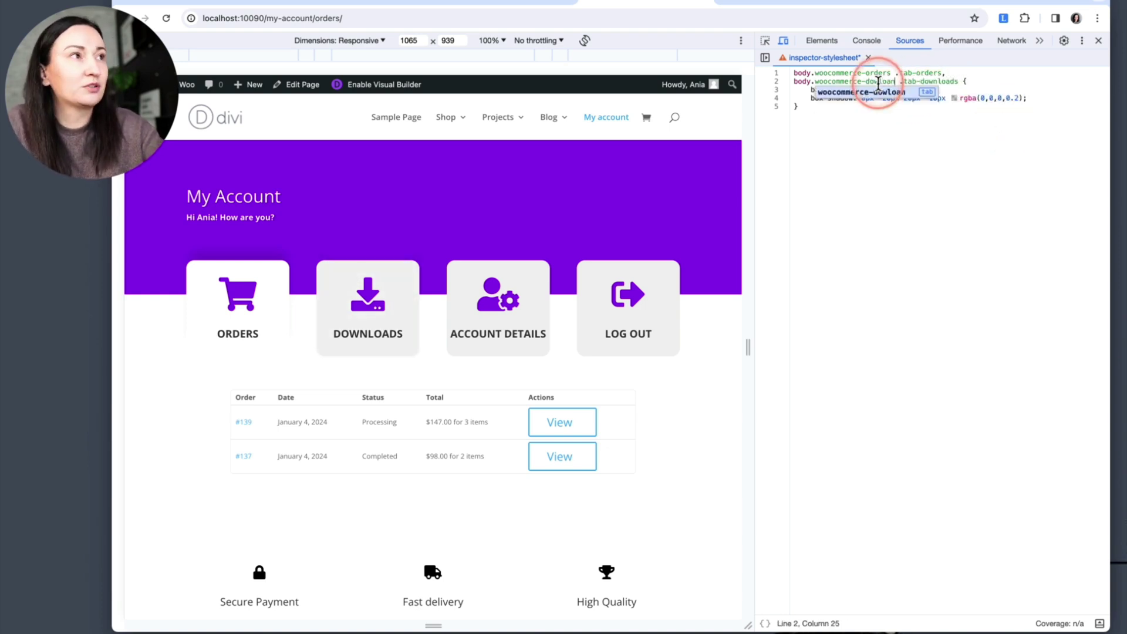
{"action": "type", "text": "s"}
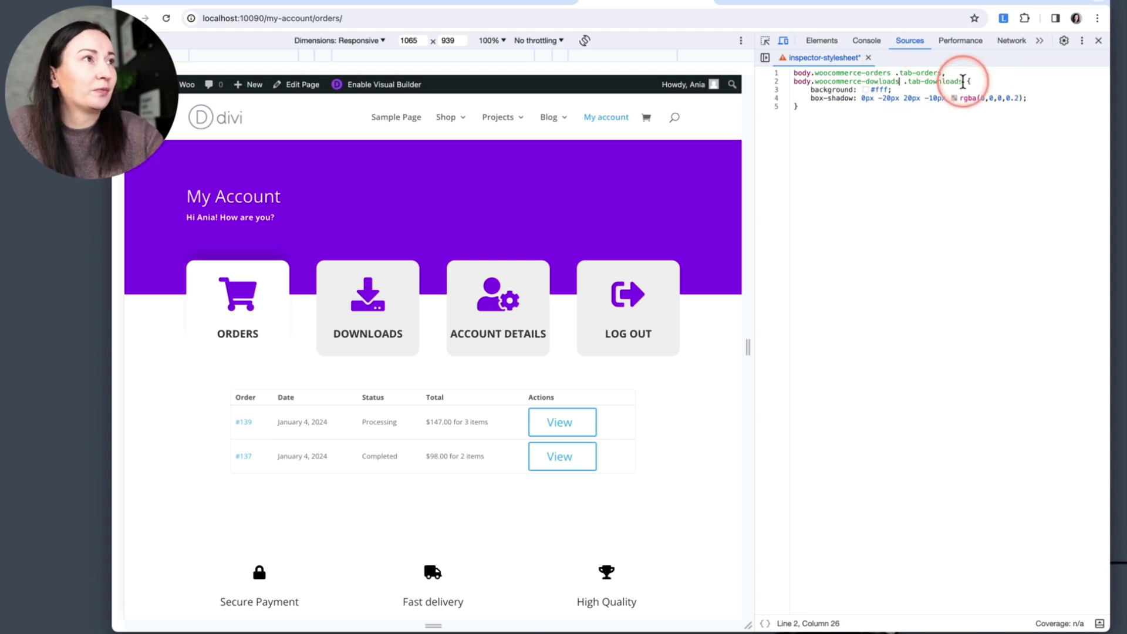
Step: Duplicate the downloads selector on a third line and change the copy to body.woocommerce-user-account .tab-account
{"action": "left_click_drag", "start_coordinate": [964, 81], "coordinate": [941, 74]}
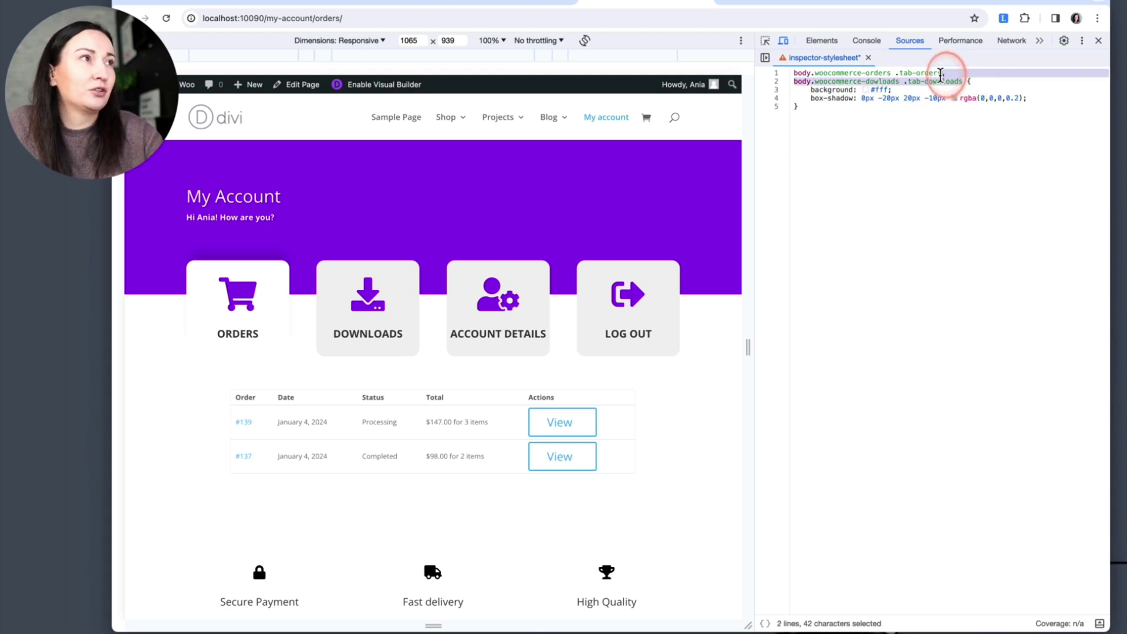
{"action": "key", "text": "ctrl+c"}
{"action": "key", "text": "Right"}
{"action": "key", "text": "ctrl+v"}
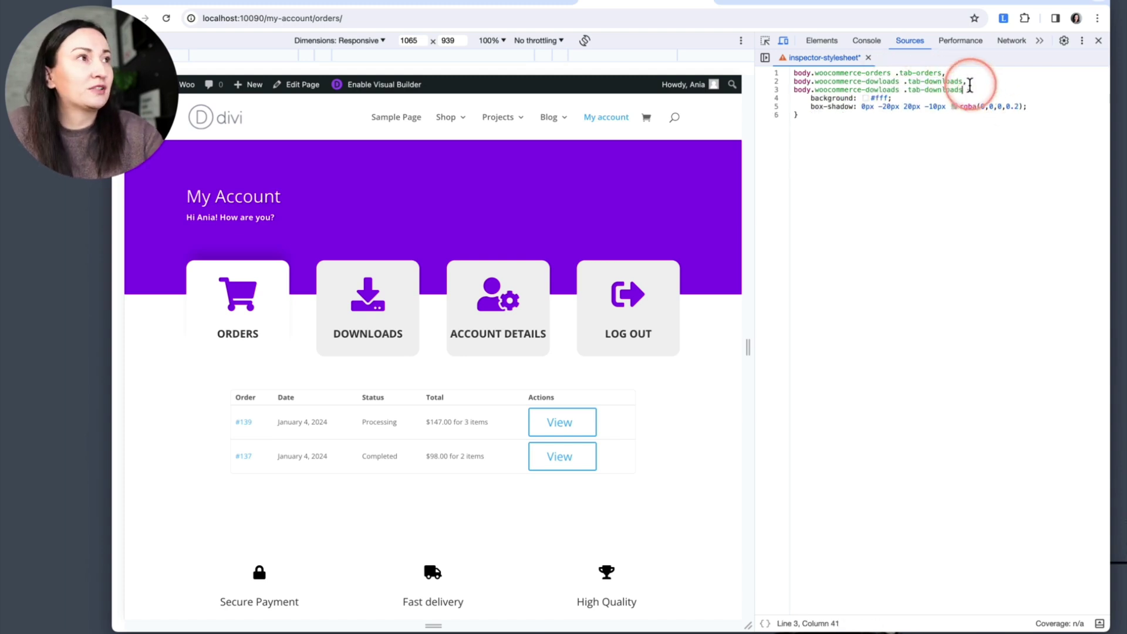
{"action": "left_click", "coordinate": [879, 89]}
{"action": "double_click", "coordinate": [879, 89]}
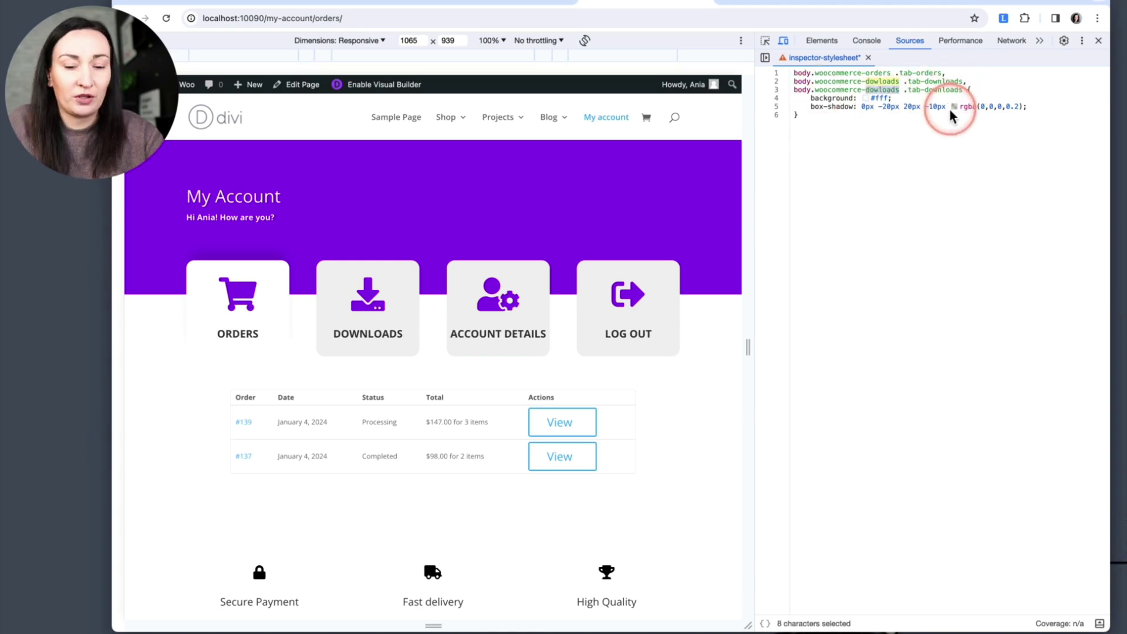
{"action": "type", "text": "user-account"}
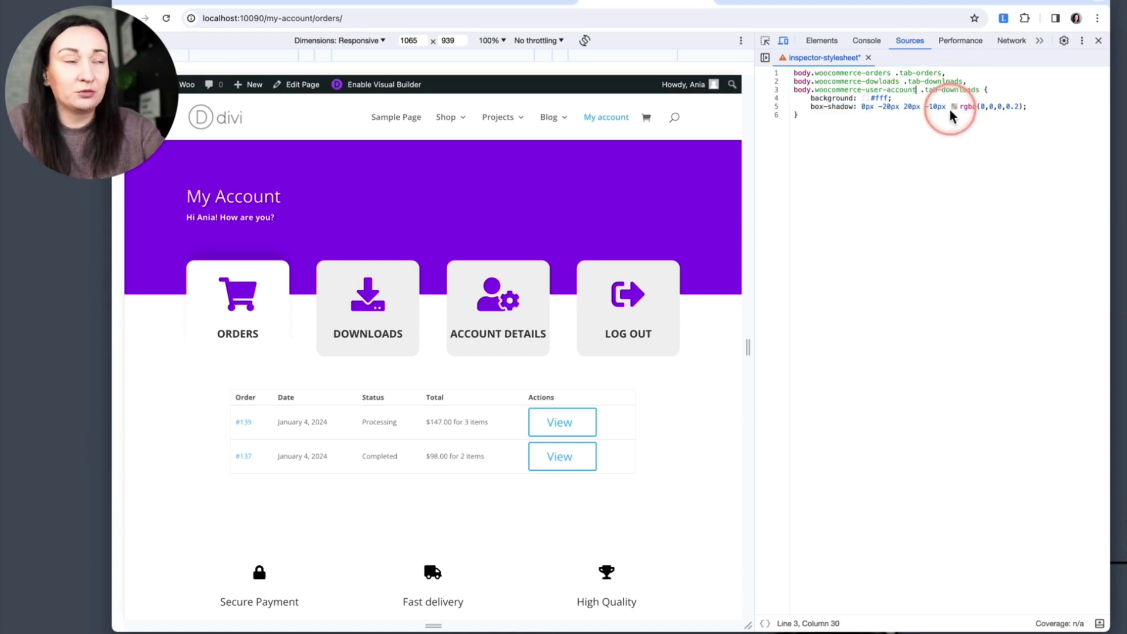
{"action": "double_click", "coordinate": [963, 89]}
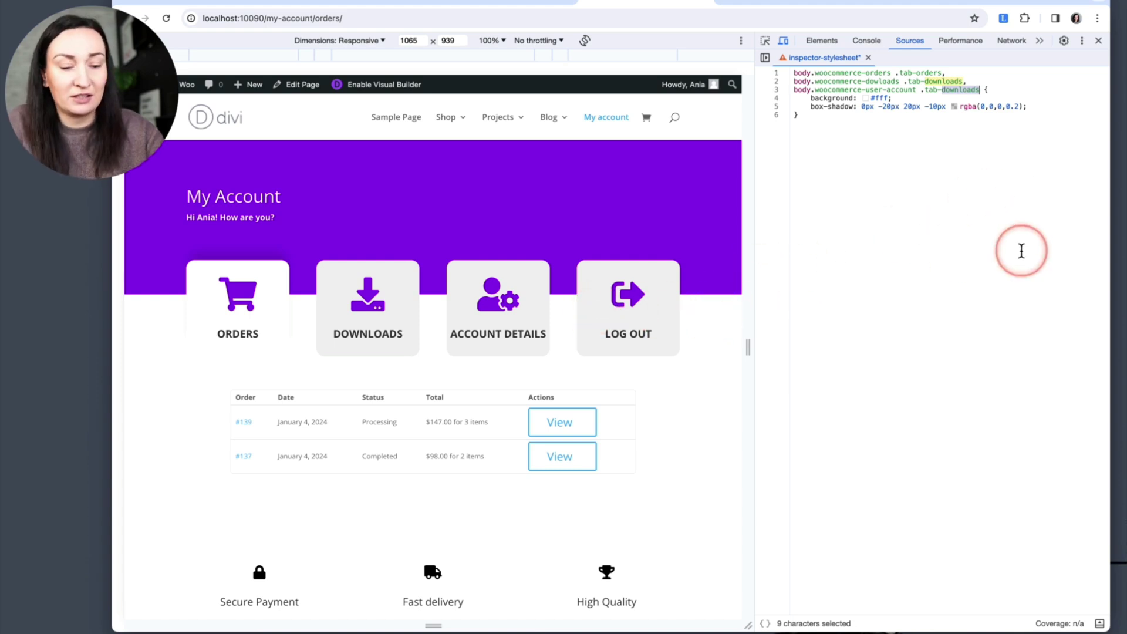
{"action": "type", "text": "account"}
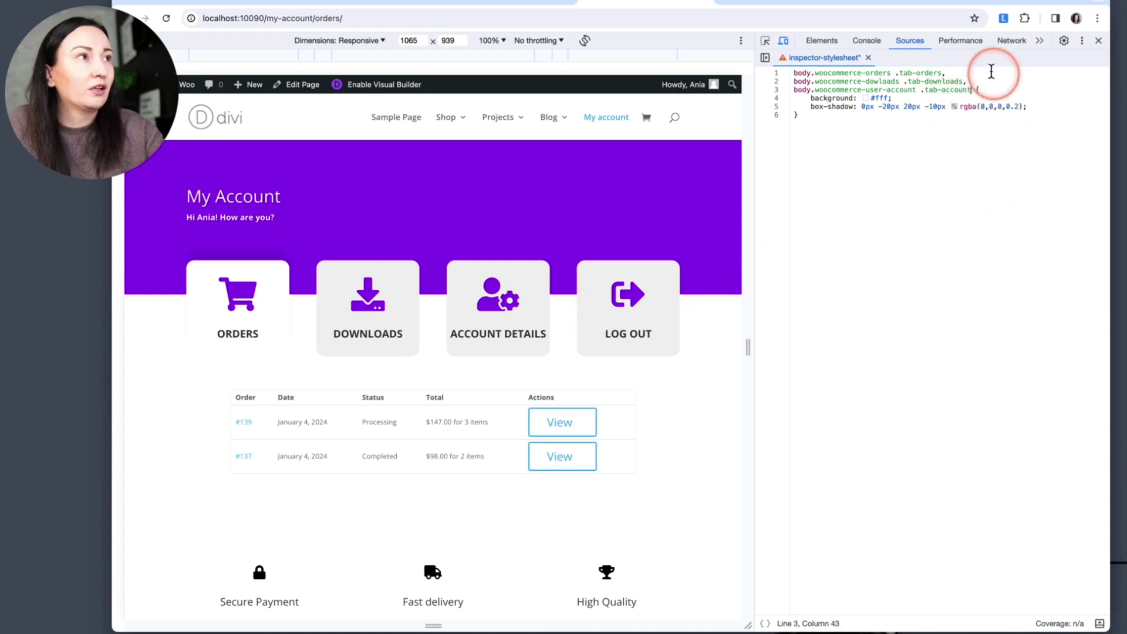
Step: Paste the copied downloads selector as the rule's fourth line, removing the stray comma line and spacing it from the brace
{"action": "type", "text": ","}
{"action": "key", "text": "Return"}
{"action": "key", "text": "super+v"}
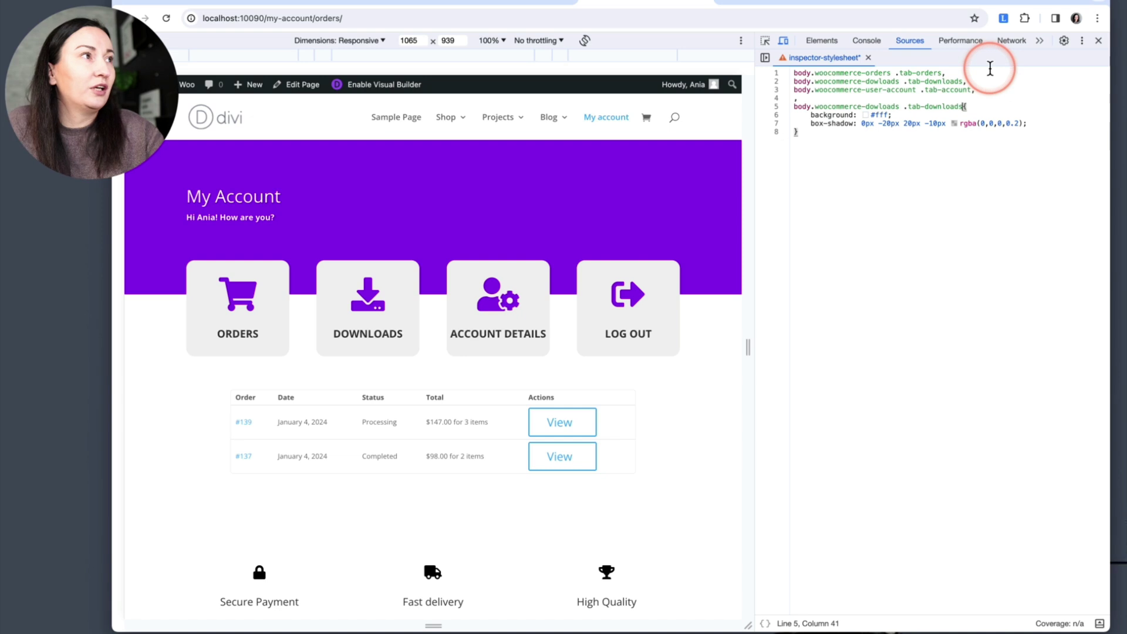
{"action": "left_click", "coordinate": [822, 99]}
{"action": "key", "text": "BackSpace"}
{"action": "key", "text": "BackSpace"}
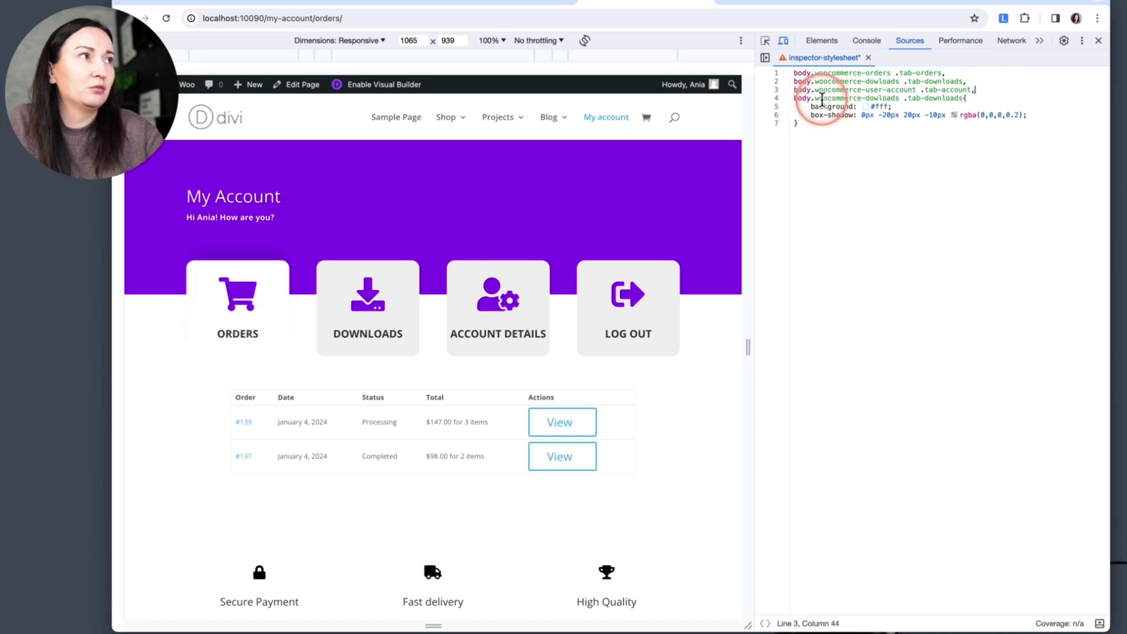
{"action": "left_click", "coordinate": [960, 98]}
{"action": "type", "text": "s"}
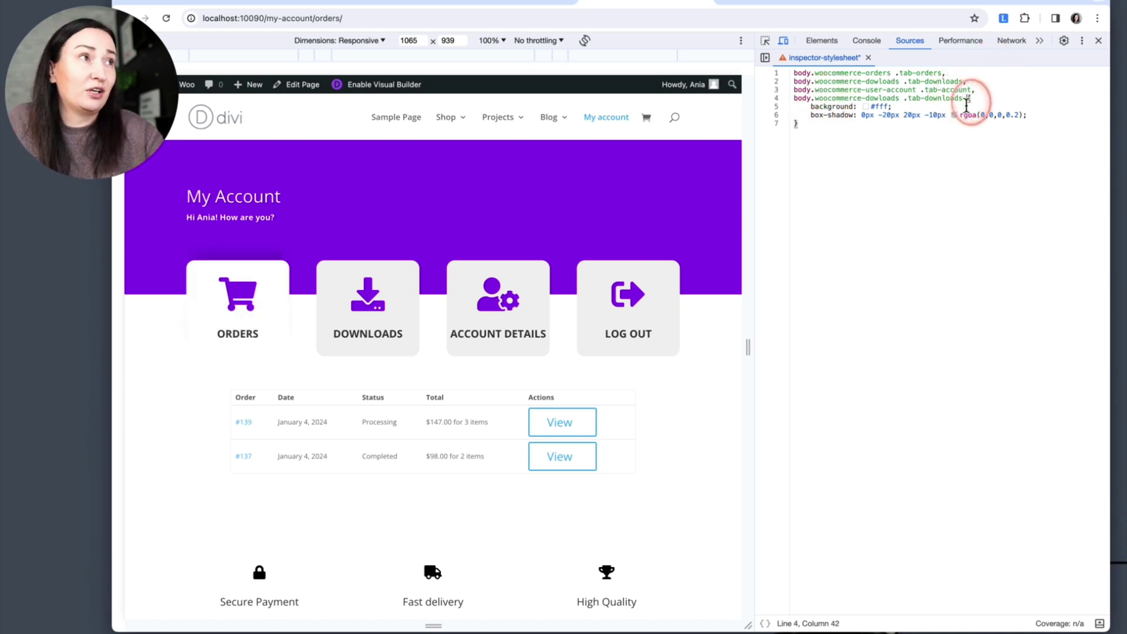
Step: Change the rule's fourth selector to body.woocommerce-logout .tab-logout
{"action": "double_click", "coordinate": [883, 98]}
{"action": "type", "text": "logo"}
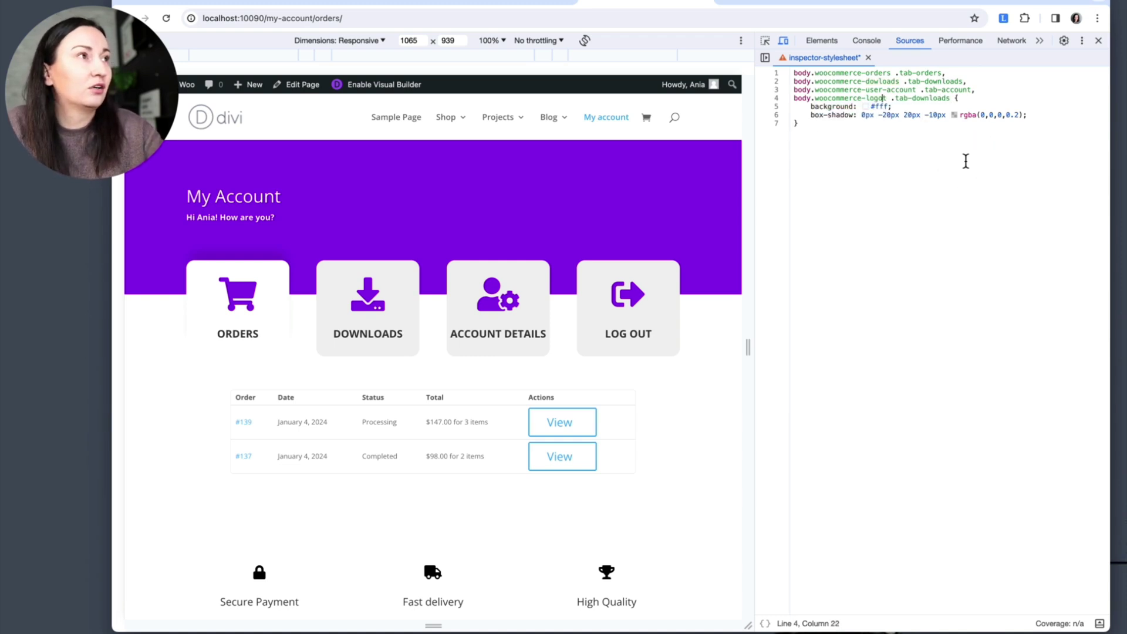
{"action": "type", "text": "ut .tab-"}
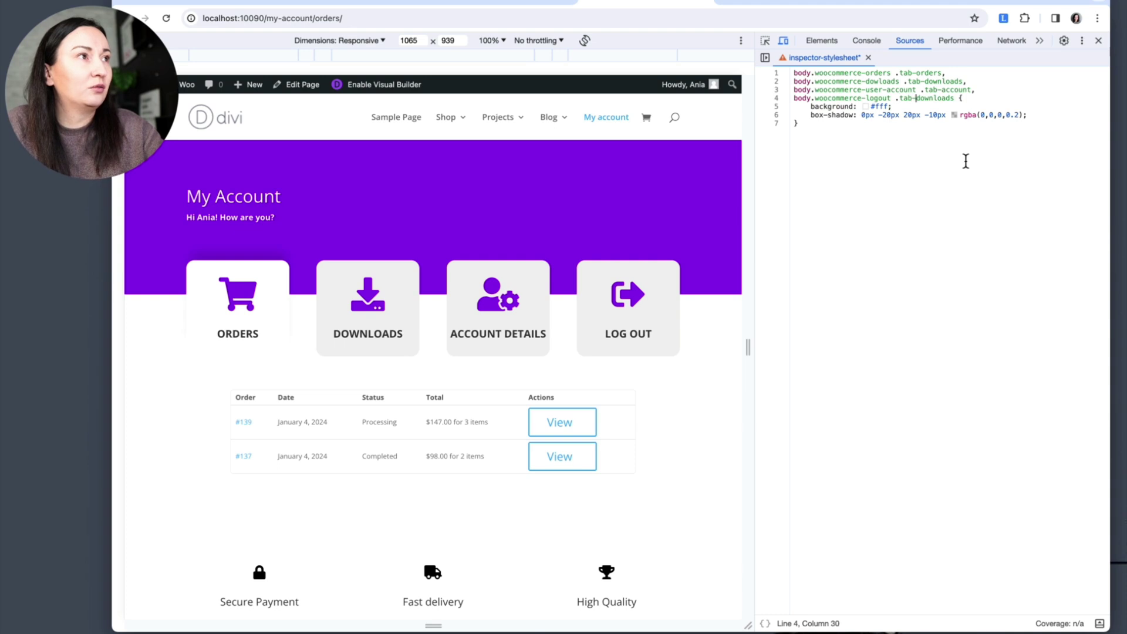
{"action": "type", "text": "logout"}
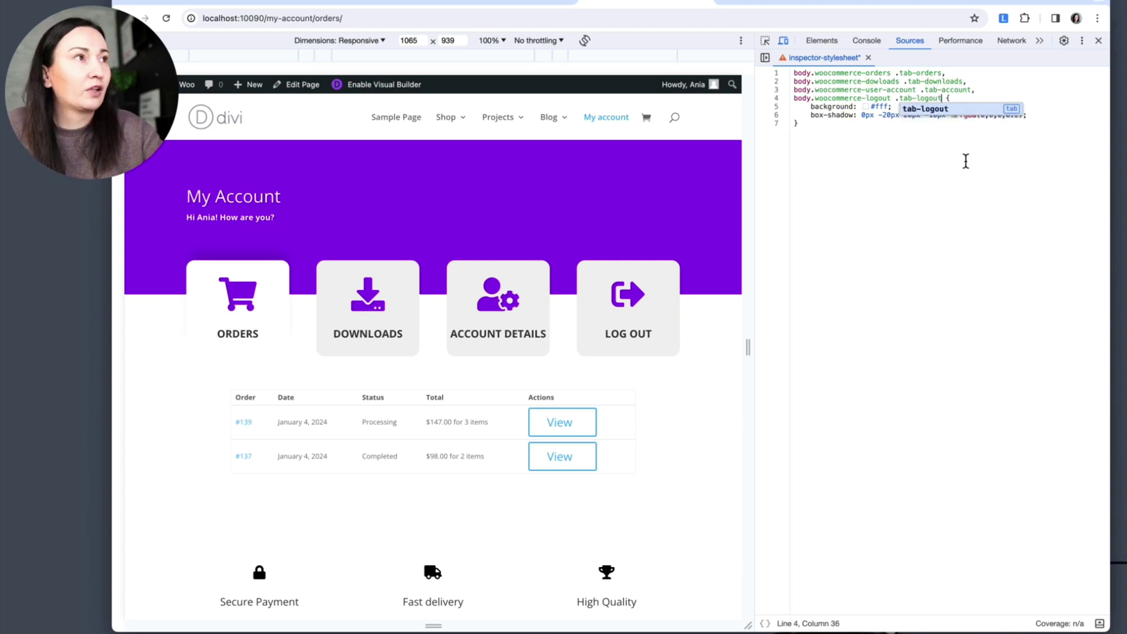
{"action": "left_click", "coordinate": [921, 191]}
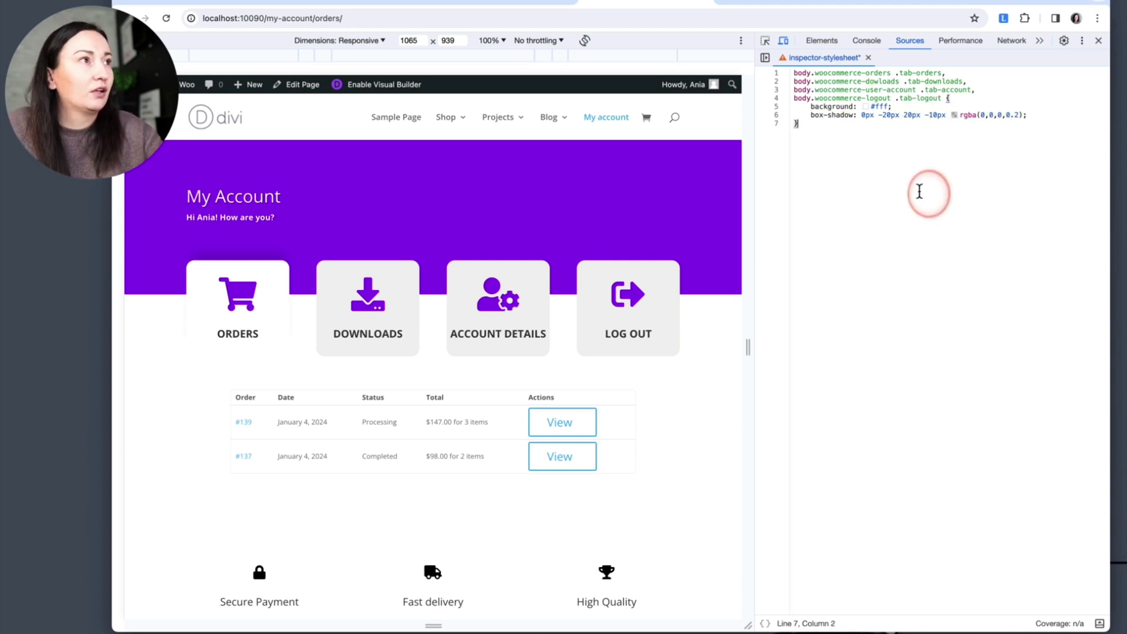
Step: Copy the whole active-tab rule to the end of the child theme's style.css and update the file
{"action": "key", "text": "super+a"}
{"action": "left_click", "coordinate": [153, 4]}
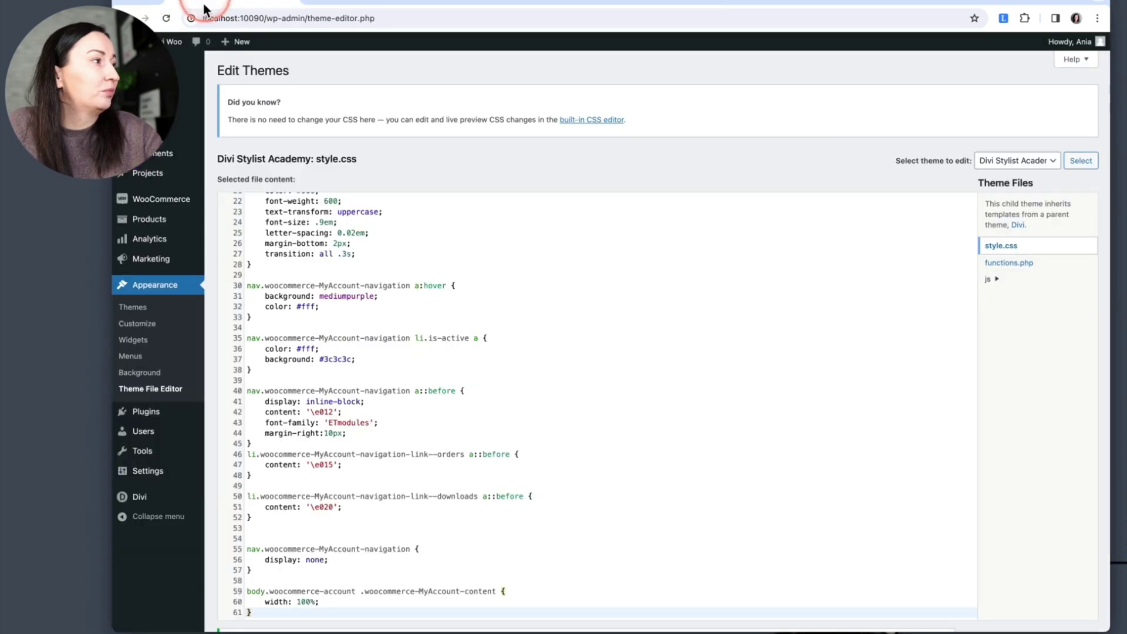
{"action": "left_click", "coordinate": [410, 277]}
{"action": "scroll", "coordinate": [410, 277], "scroll_direction": "down", "scroll_amount": 5}
{"action": "left_click", "coordinate": [263, 516]}
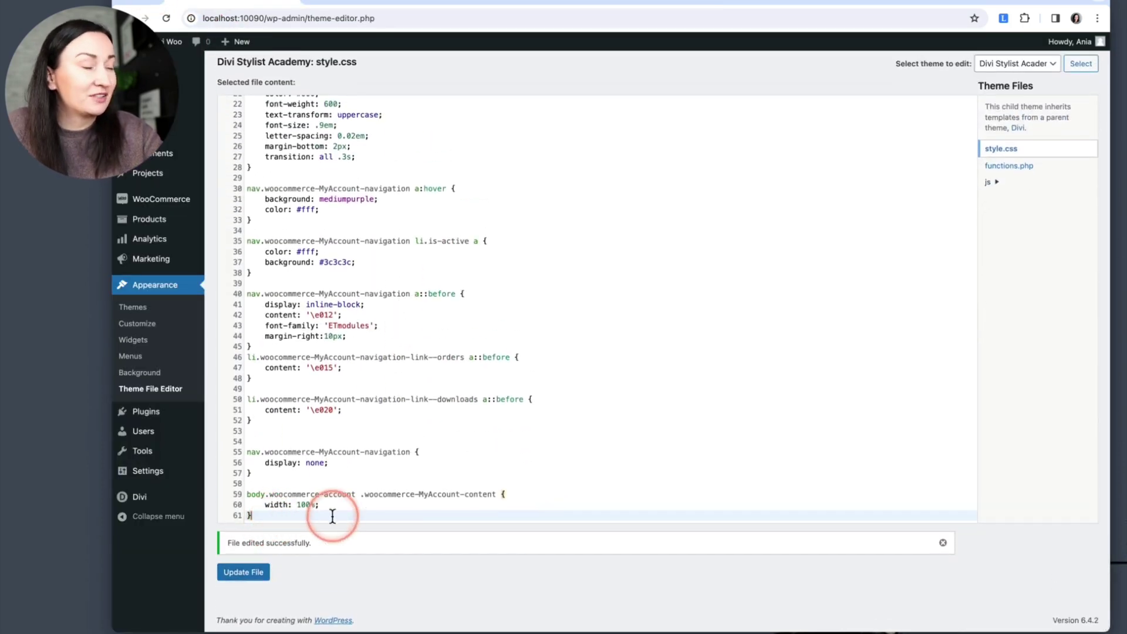
{"action": "key", "text": "Return"}
{"action": "key", "text": "Return"}
{"action": "key", "text": "super+v"}
{"action": "left_click", "coordinate": [243, 572]}
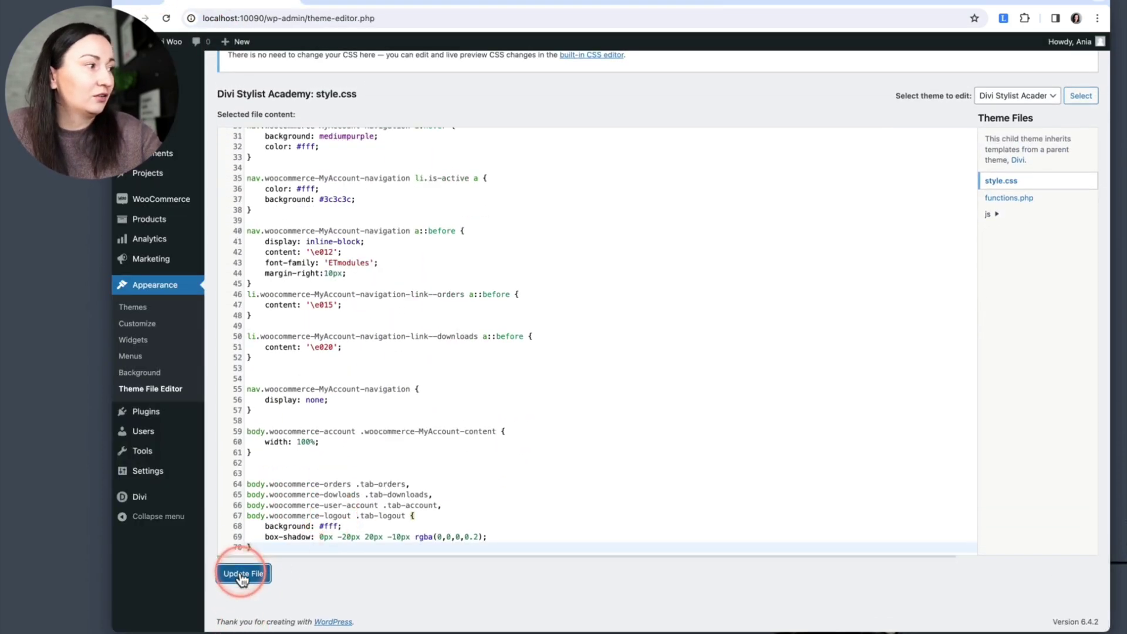
Step: Return to the Orders account page without developer tools and check the active-tab styling on the Downloads and Account Details tabs
{"action": "left_click", "coordinate": [509, 3]}
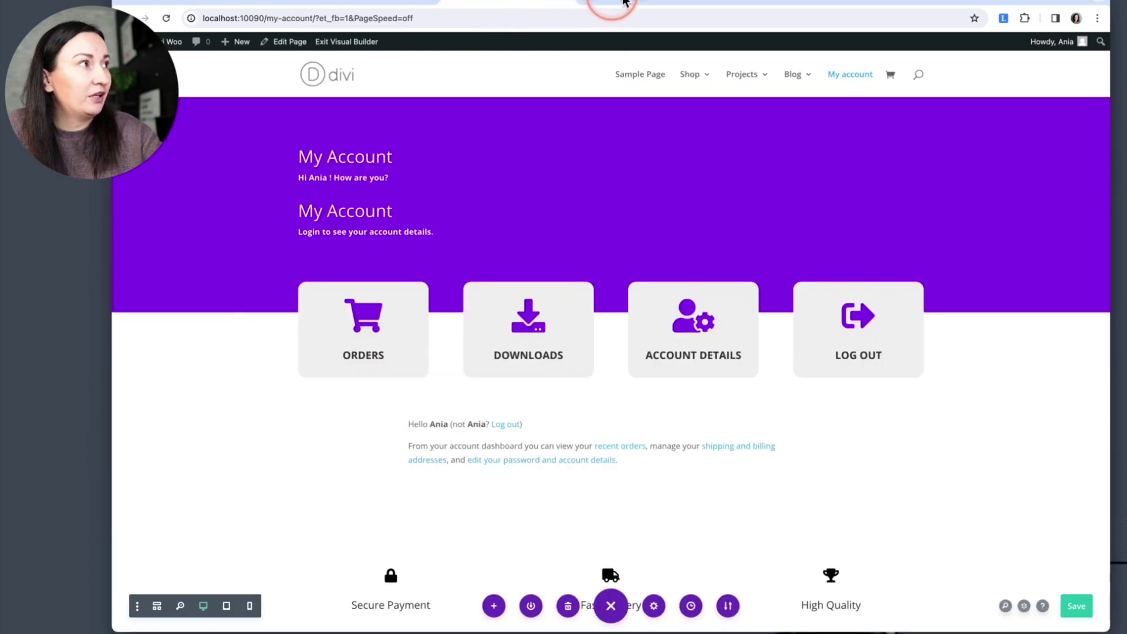
{"action": "left_click", "coordinate": [616, 5]}
{"action": "left_click", "coordinate": [1100, 40]}
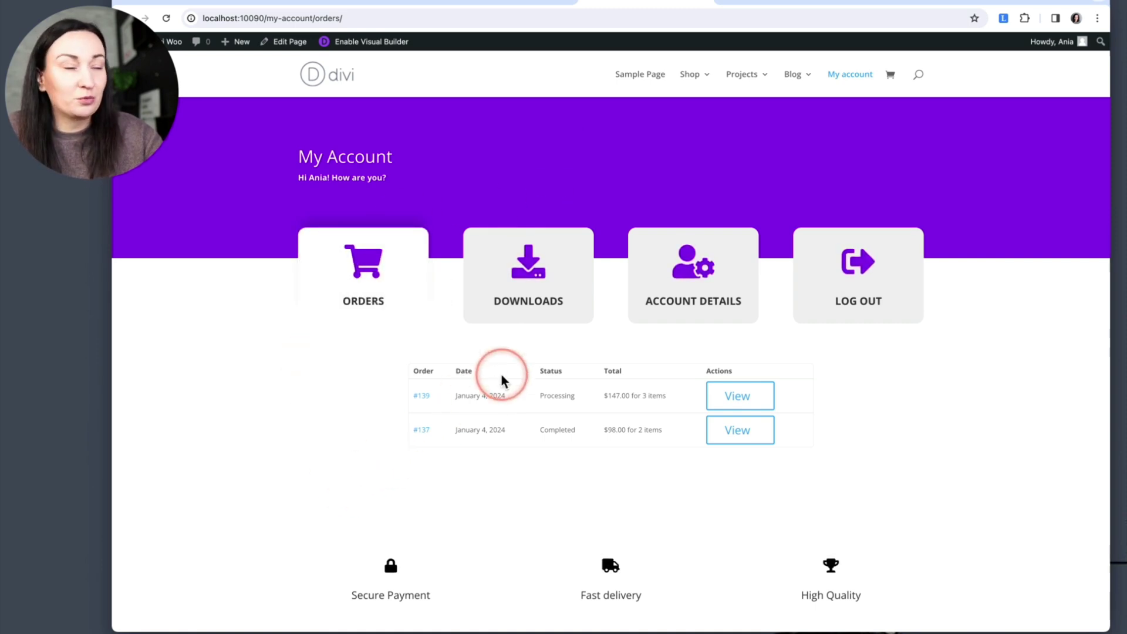
{"action": "left_click", "coordinate": [538, 314]}
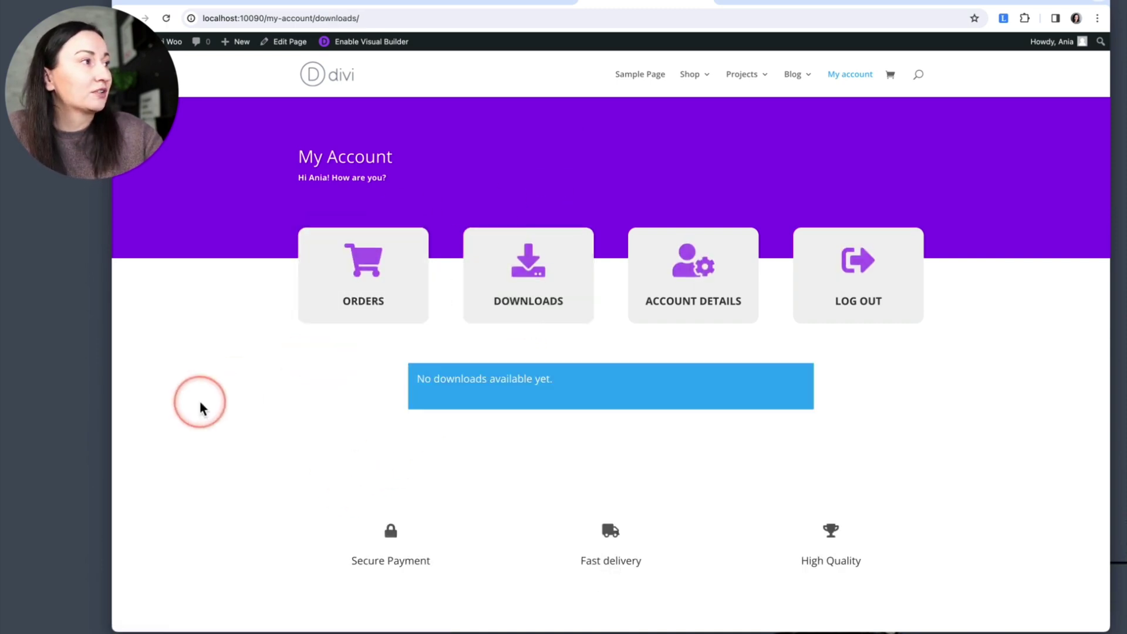
{"action": "left_click", "coordinate": [719, 316]}
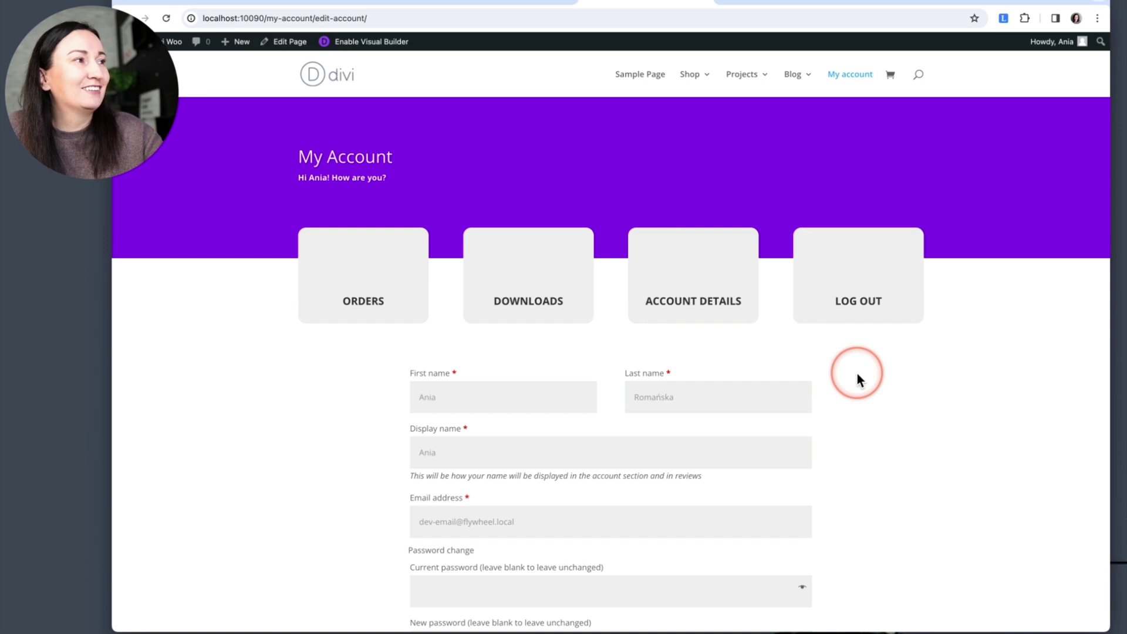
{"action": "left_click", "coordinate": [352, 297]}
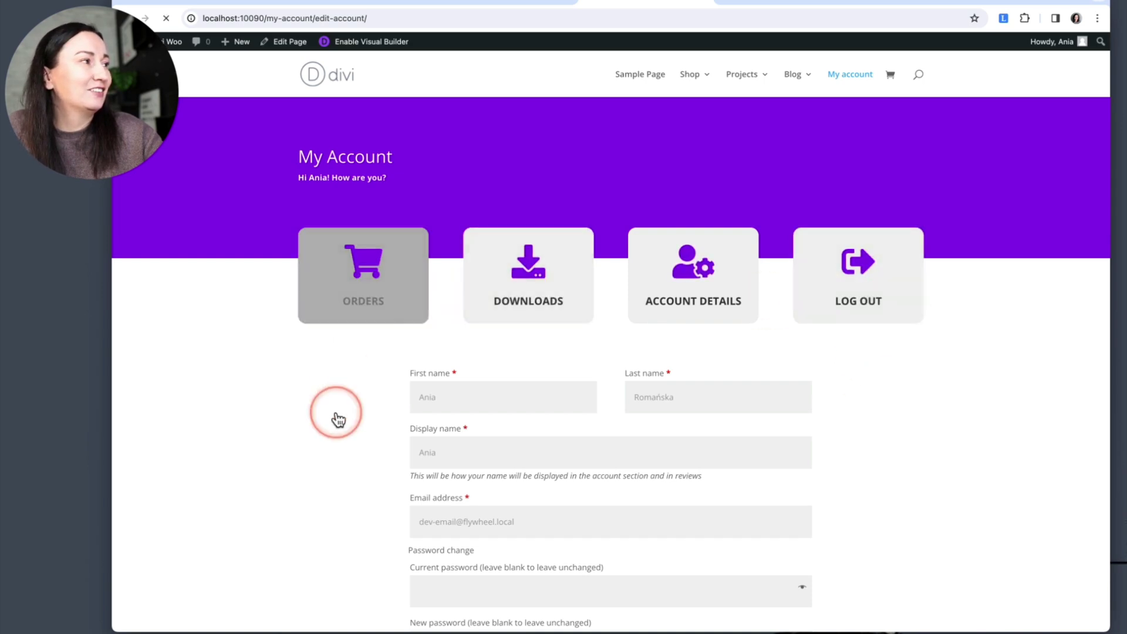
{"action": "left_click", "coordinate": [505, 300]}
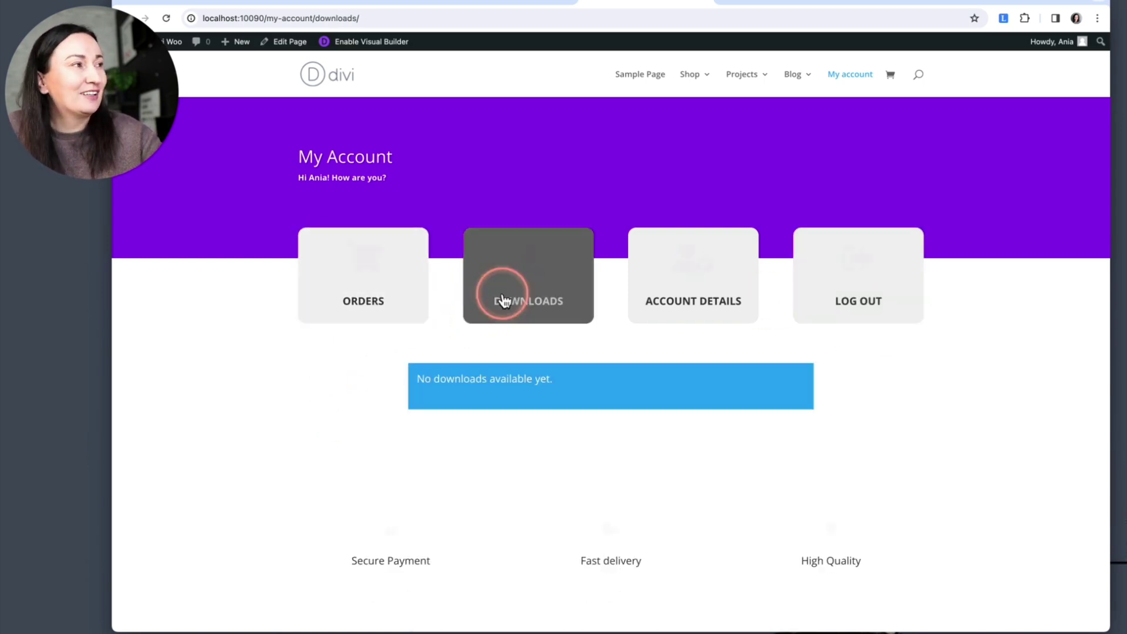
Step: Inspect the Downloads page's markup and correct the downloads selector's body class to woocommerce-downloads in style.css
{"action": "right_click", "coordinate": [876, 401]}
{"action": "left_click", "coordinate": [916, 607]}
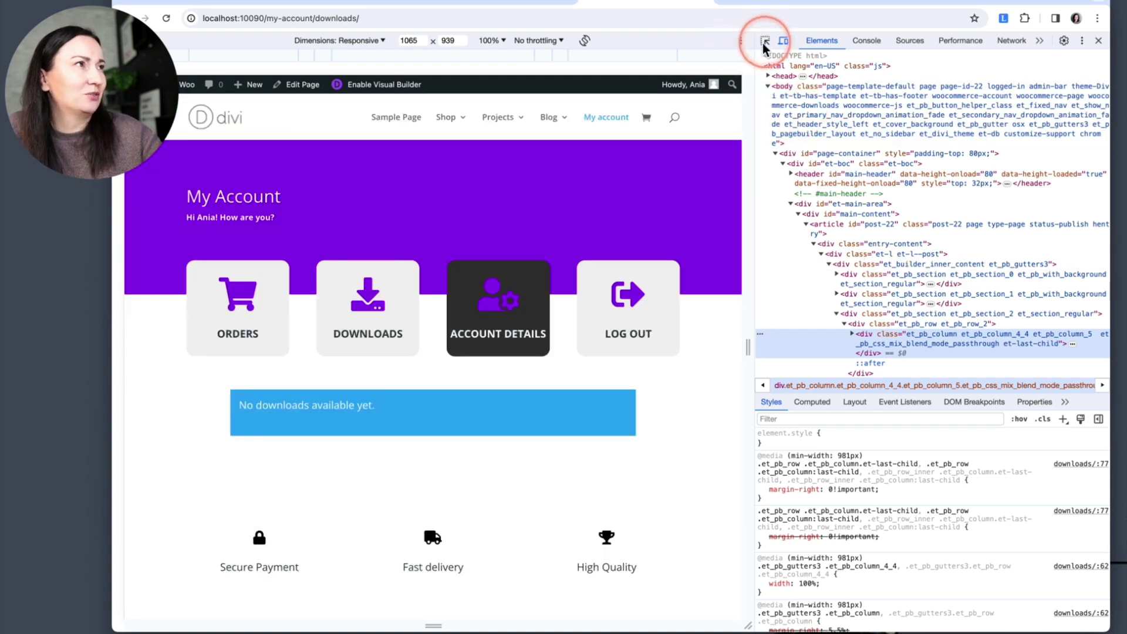
{"action": "left_click", "coordinate": [216, 2]}
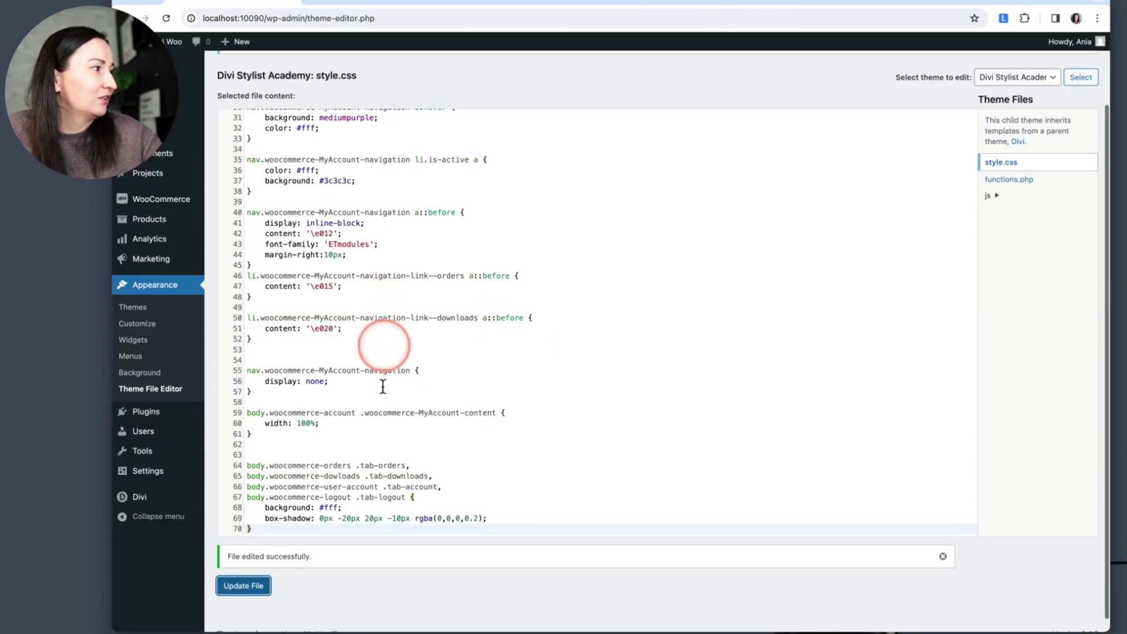
{"action": "left_click", "coordinate": [343, 476]}
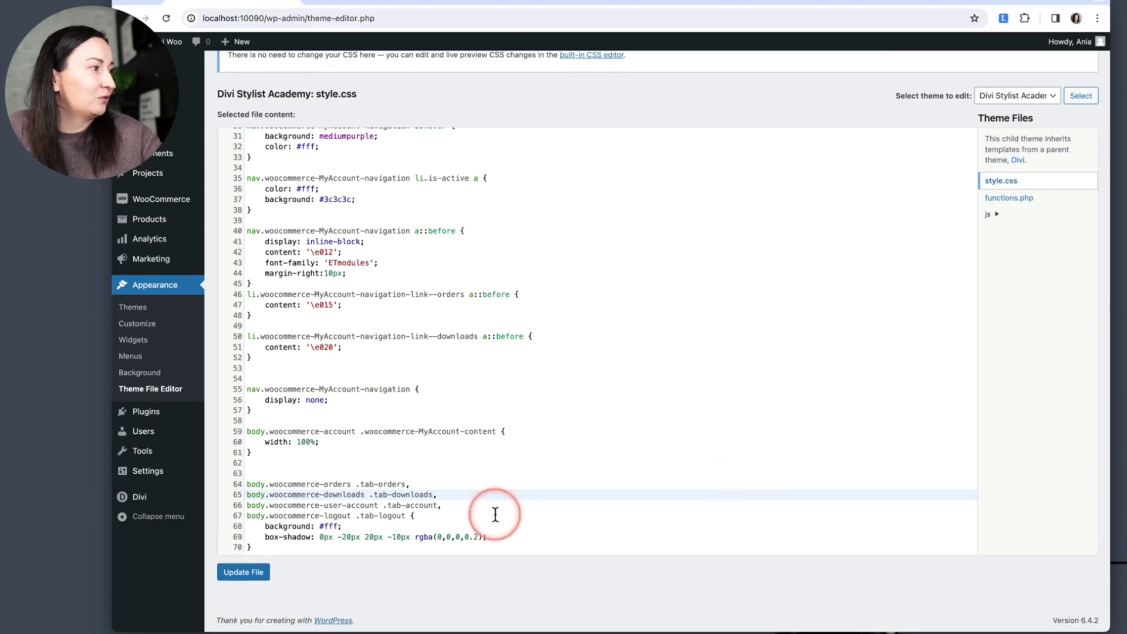
Step: Inspect the Account Details page's body class and change the third active-tab selector in style.css to body.woocommerce-edit-account .tab-account
{"action": "left_click", "coordinate": [504, 4]}
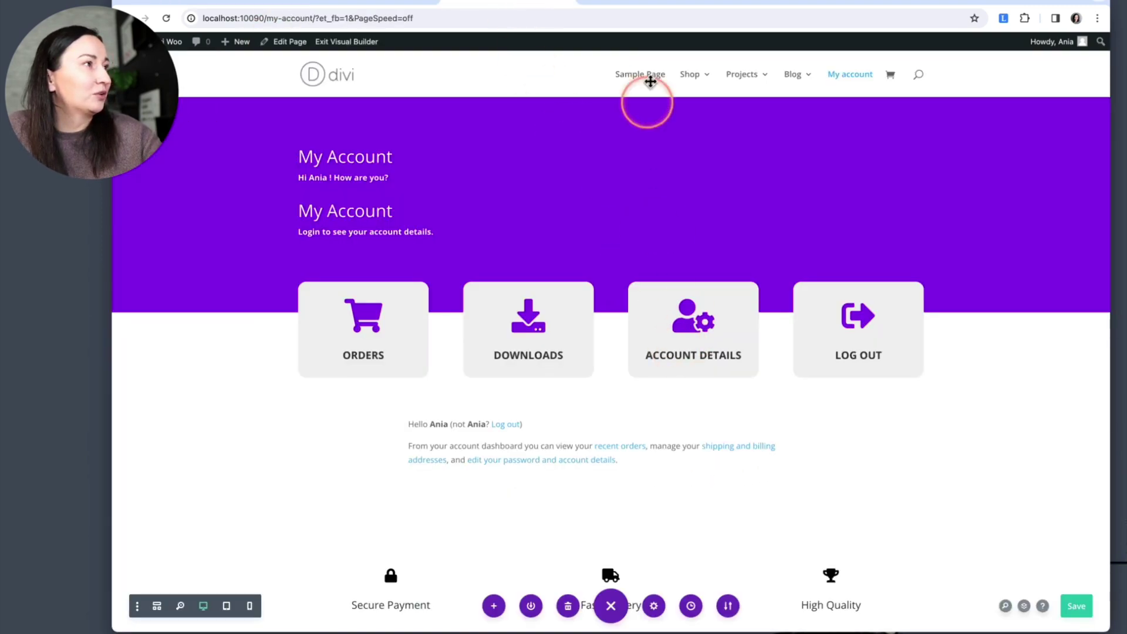
{"action": "left_click", "coordinate": [646, 5]}
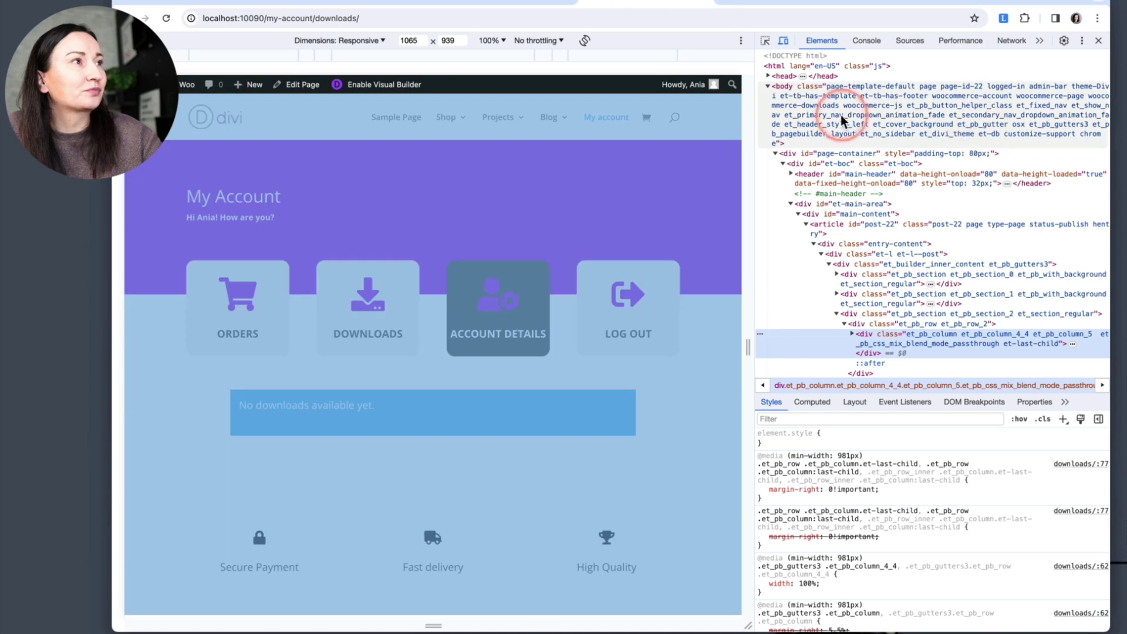
{"action": "left_click", "coordinate": [441, 311]}
{"action": "left_click", "coordinate": [500, 308]}
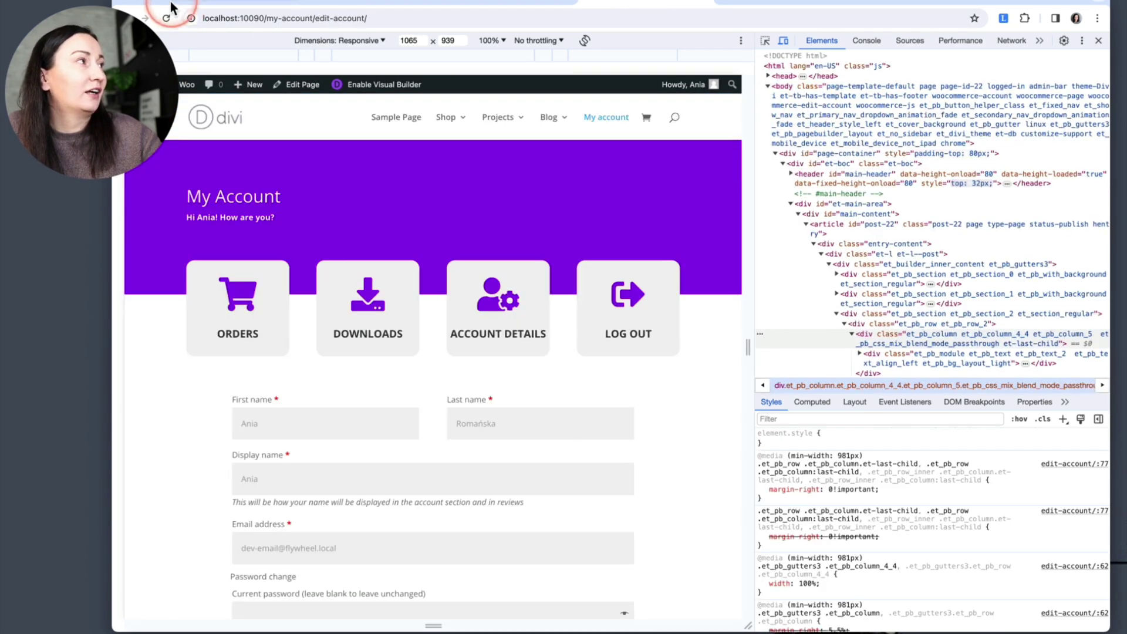
{"action": "left_click", "coordinate": [171, 7]}
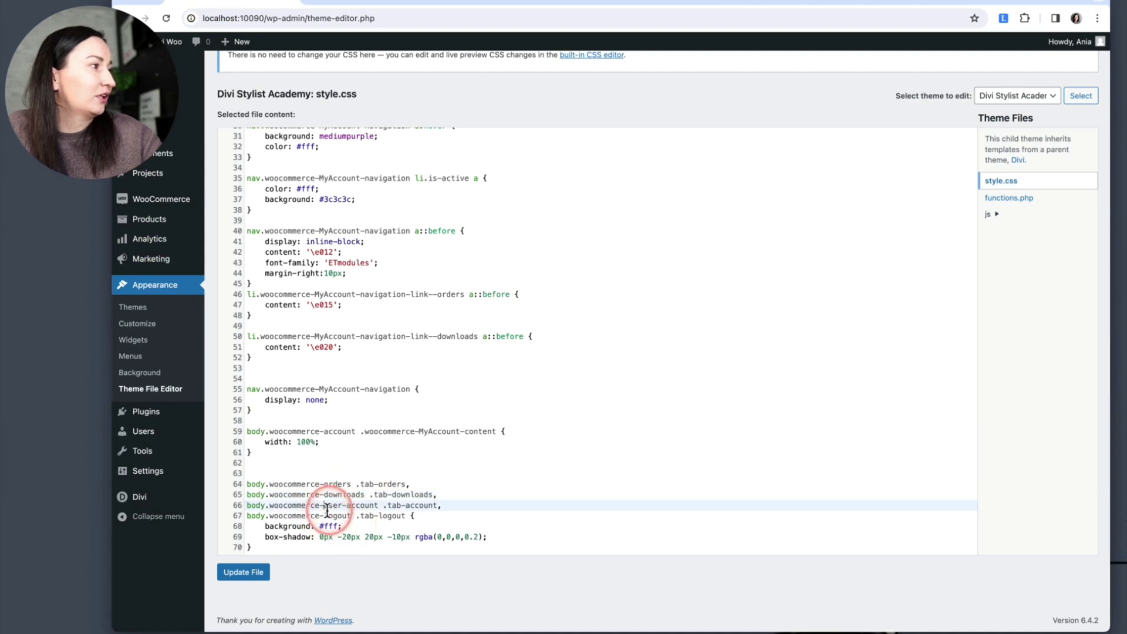
{"action": "double_click", "coordinate": [335, 506]}
{"action": "type", "text": "edit"}
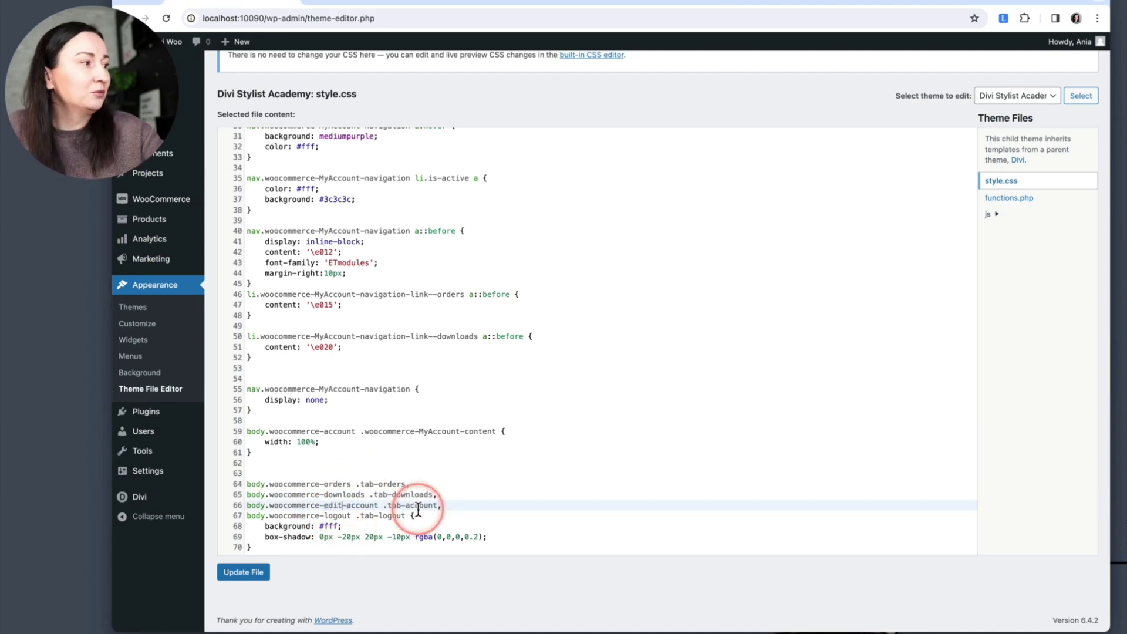
Step: Inspect the Log Out page's body class, correct the logout selector to body.woocommerce-customer-logout, and update style.css
{"action": "left_click", "coordinate": [357, 11]}
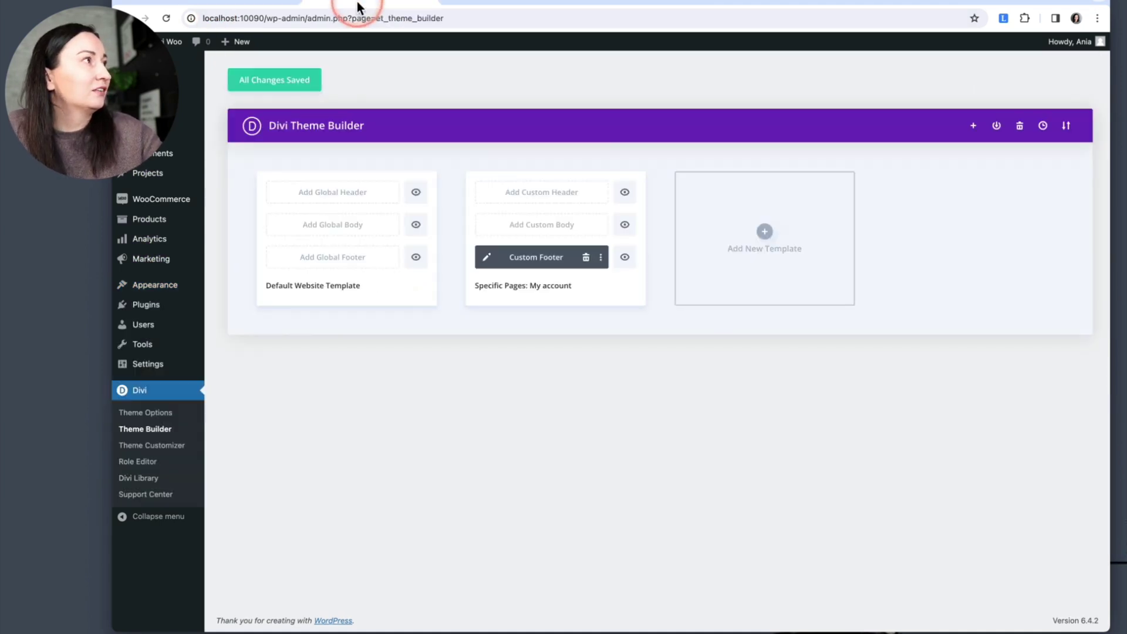
{"action": "left_click", "coordinate": [521, 7]}
{"action": "left_click", "coordinate": [649, 6]}
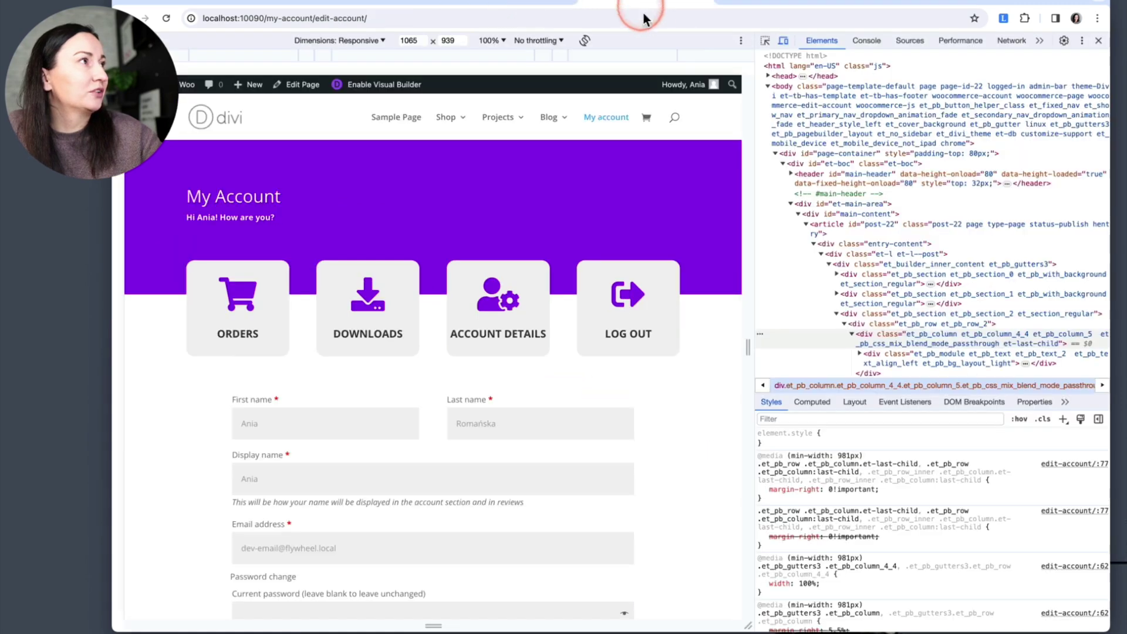
{"action": "left_click", "coordinate": [644, 305]}
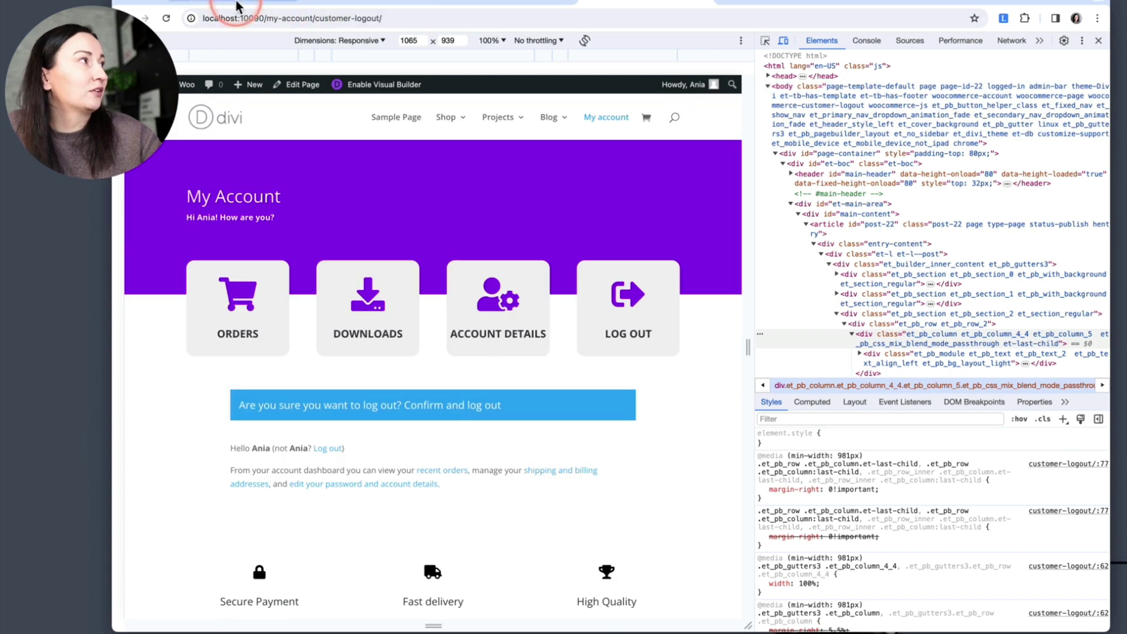
{"action": "left_click", "coordinate": [223, 6]}
{"action": "left_click", "coordinate": [324, 516]}
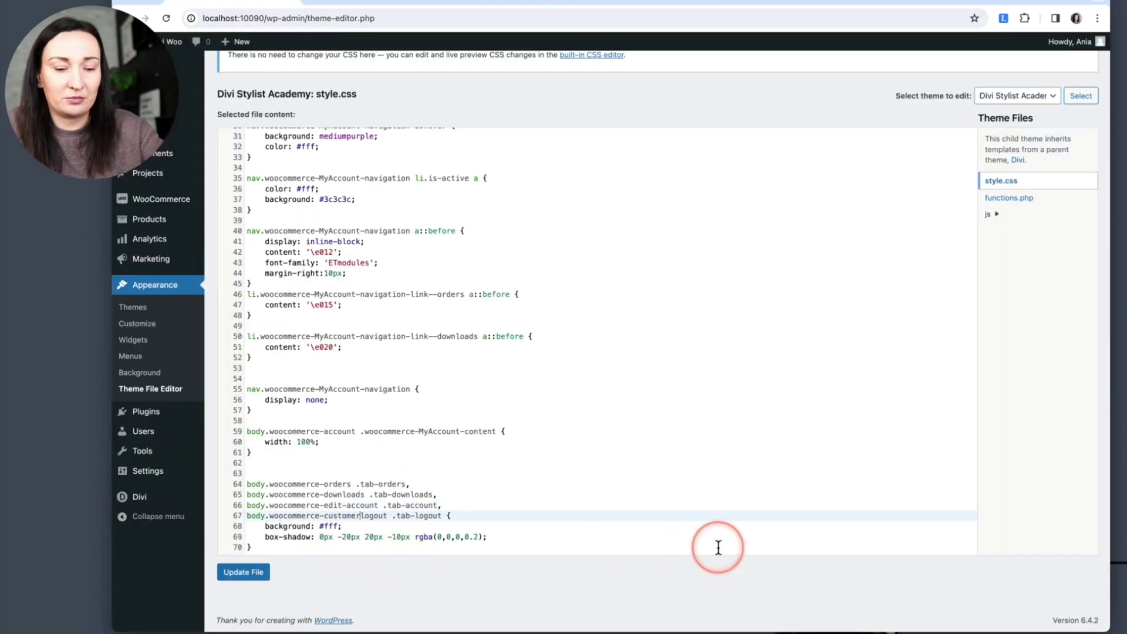
{"action": "type", "text": "-"}
{"action": "left_click", "coordinate": [238, 573]}
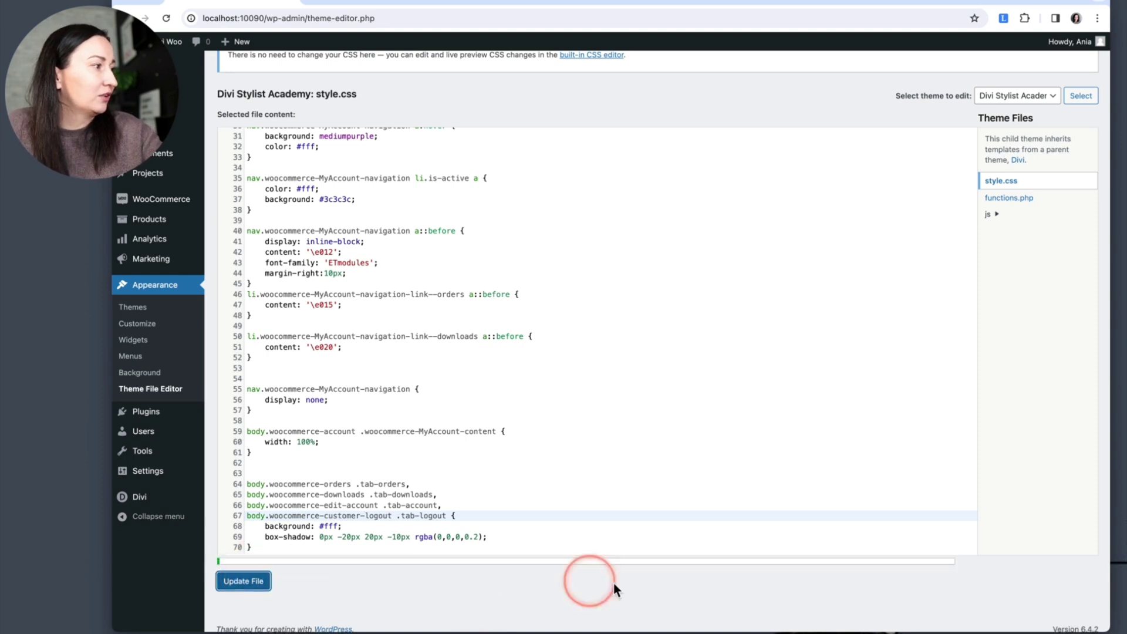
{"action": "left_click", "coordinate": [611, 536]}
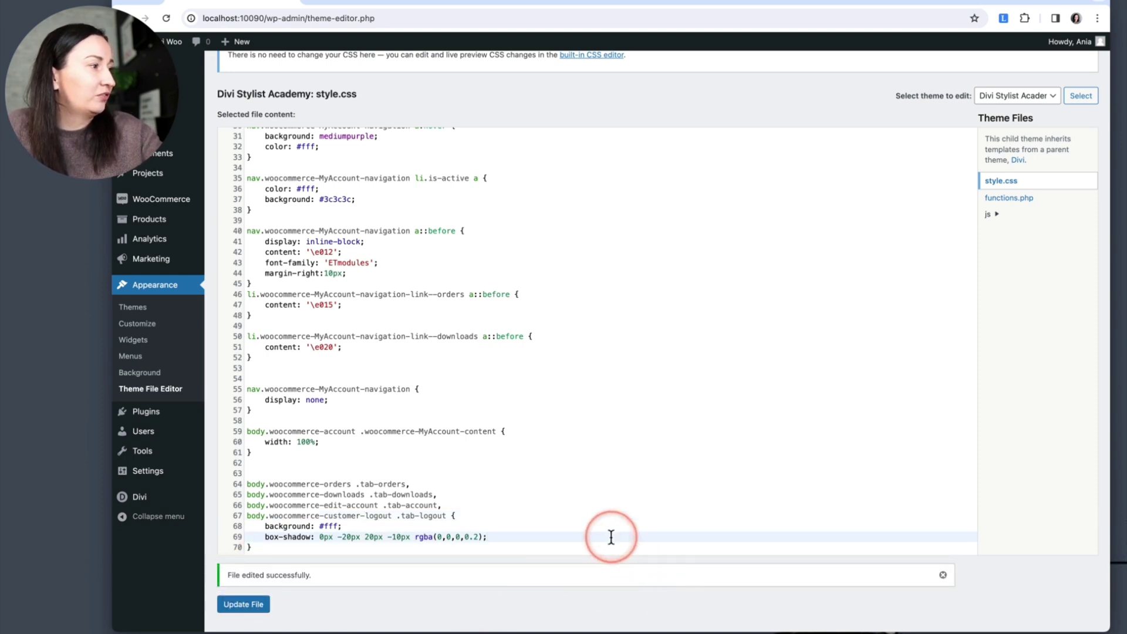
Step: Reload the account page without developer tools and check the active-tab styling on Log Out, Account Details, Orders and Downloads
{"action": "left_click", "coordinate": [497, 4]}
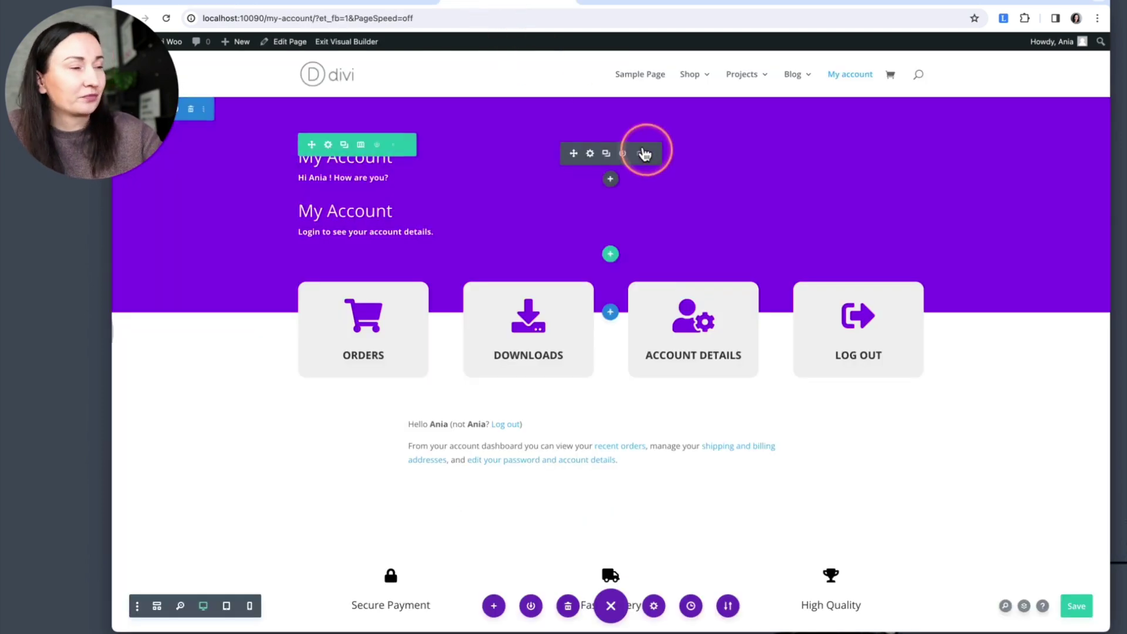
{"action": "left_click", "coordinate": [625, 2]}
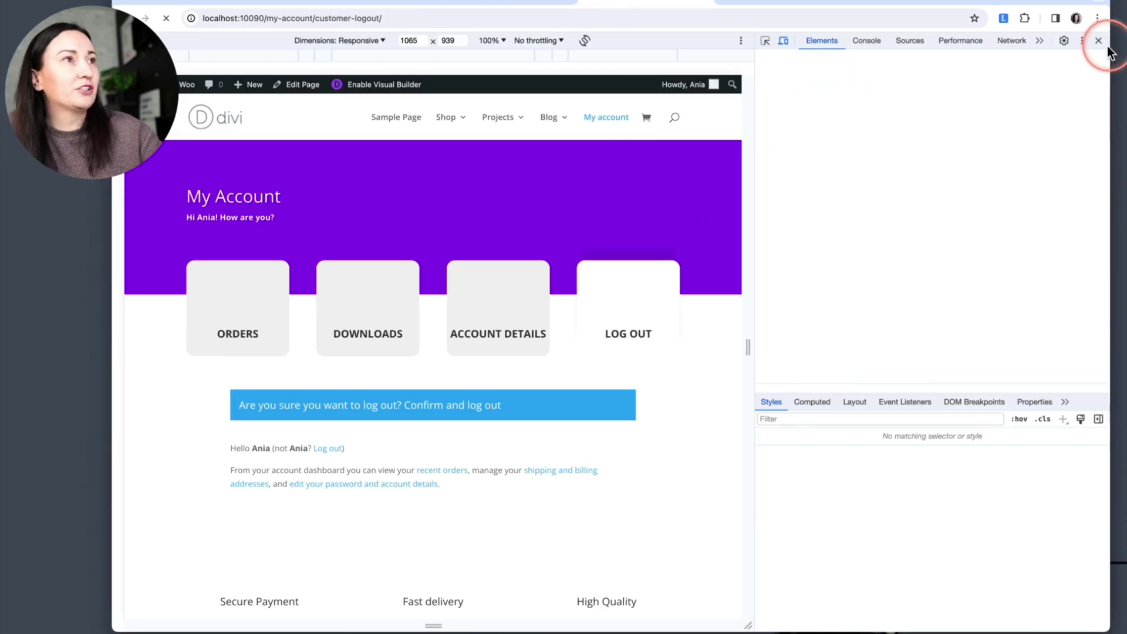
{"action": "left_click", "coordinate": [1100, 45]}
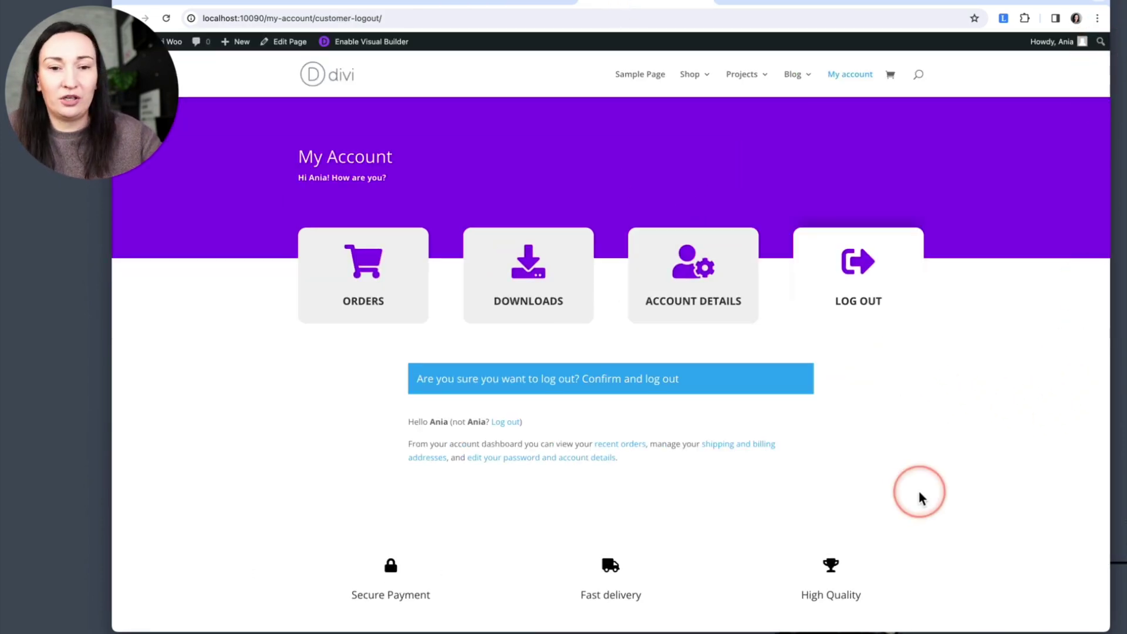
{"action": "left_click", "coordinate": [703, 308]}
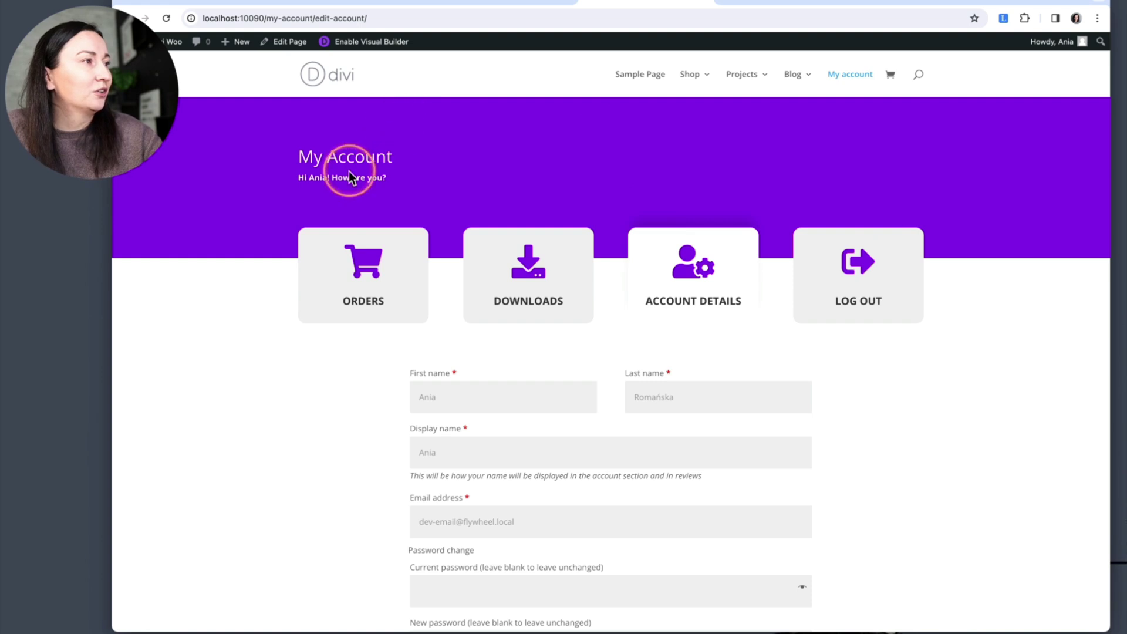
{"action": "left_click", "coordinate": [385, 239]}
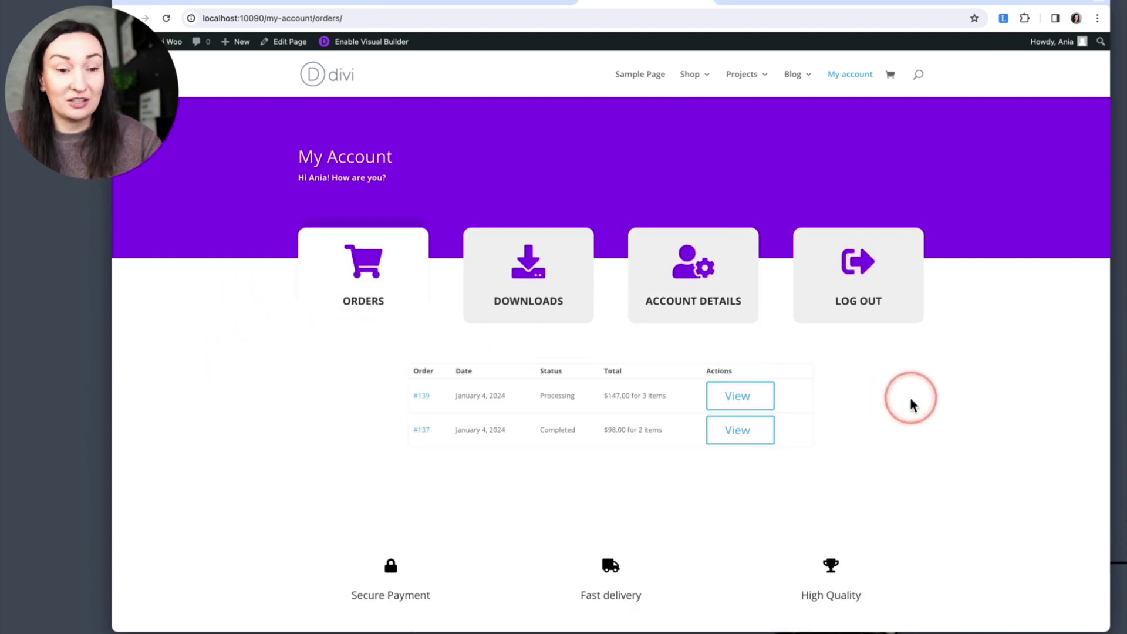
{"action": "left_click", "coordinate": [541, 289]}
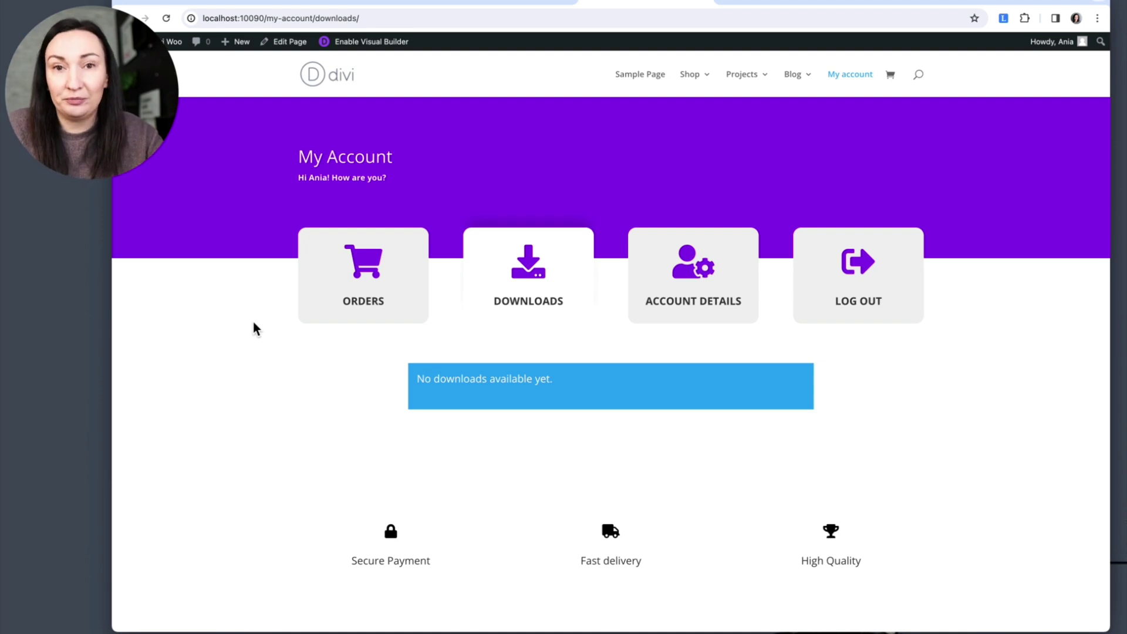
{"action": "left_click", "coordinate": [470, 343]}
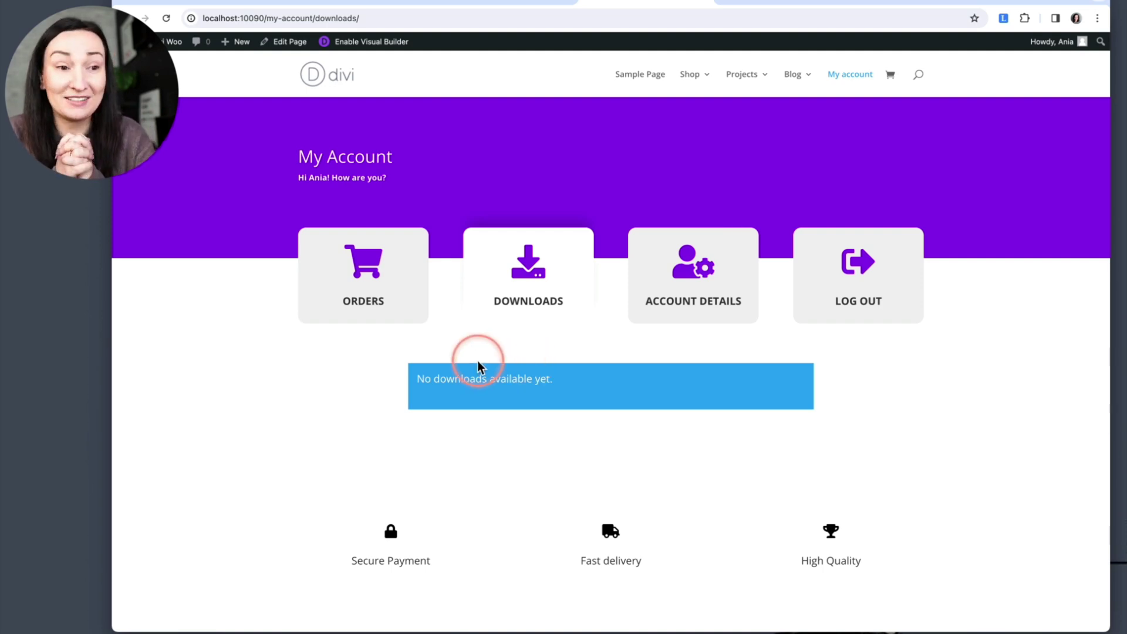
{"action": "left_click", "coordinate": [375, 280]}
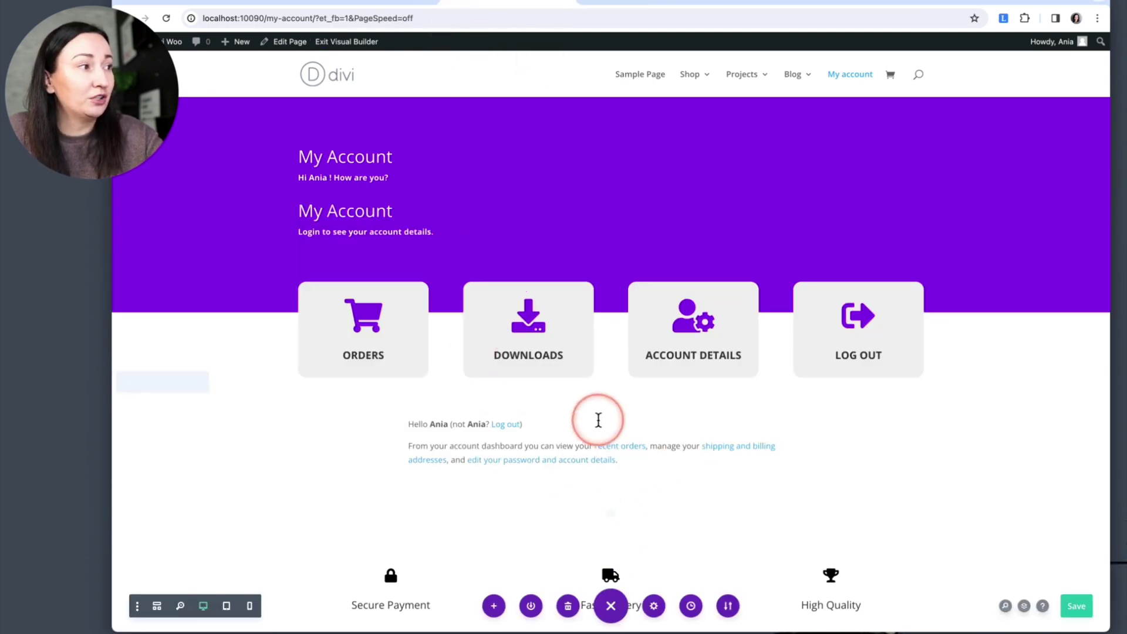
{"action": "left_click", "coordinate": [594, 414]}
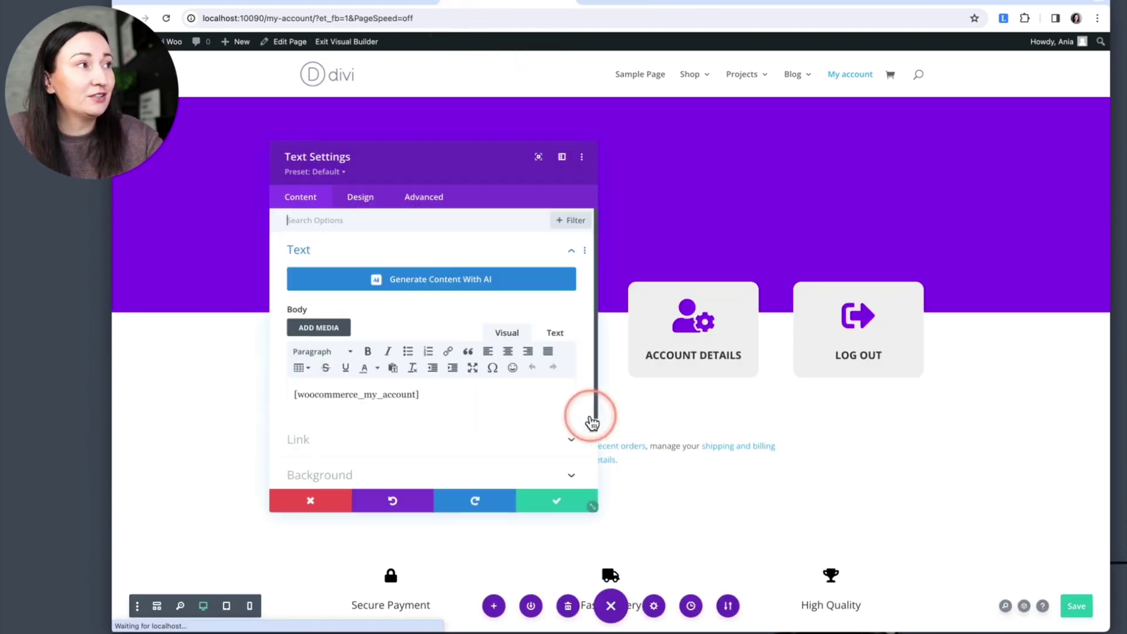
{"action": "left_click", "coordinate": [359, 199]}
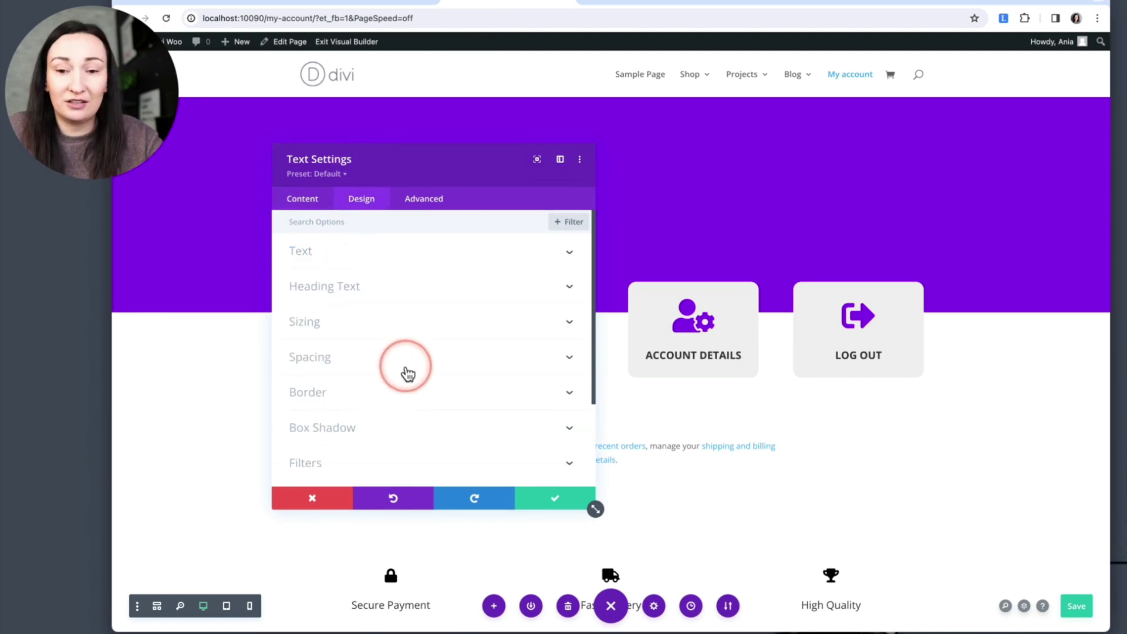
{"action": "scroll", "coordinate": [407, 374], "scroll_direction": "down", "scroll_amount": 4}
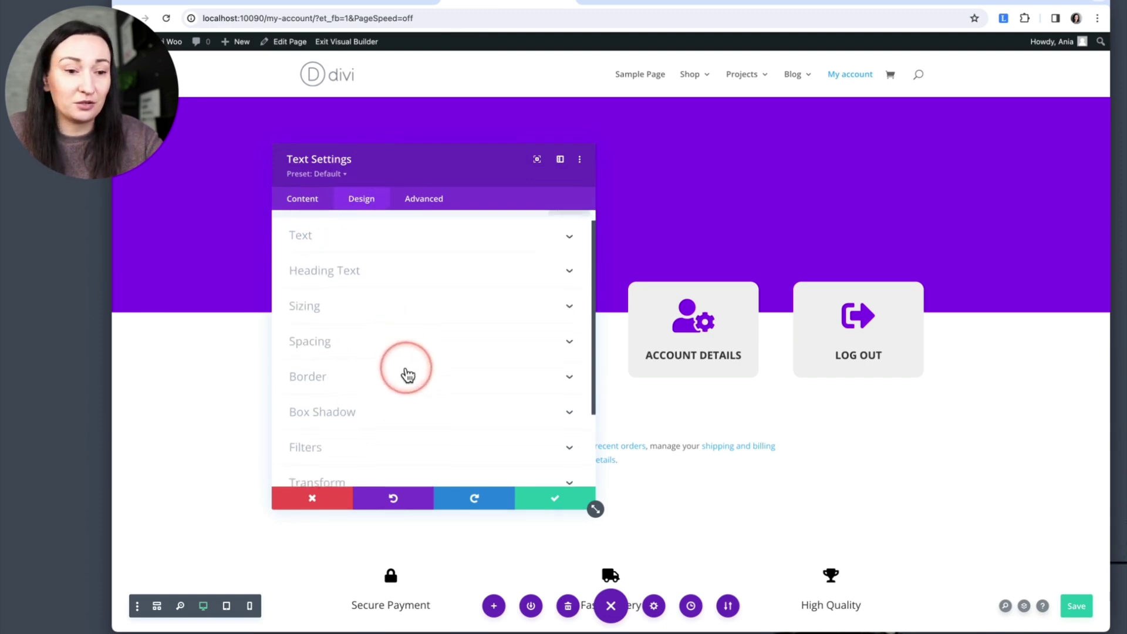
{"action": "scroll", "coordinate": [408, 375], "scroll_direction": "up", "scroll_amount": 3}
{"action": "scroll", "coordinate": [408, 374], "scroll_direction": "up", "scroll_amount": 1}
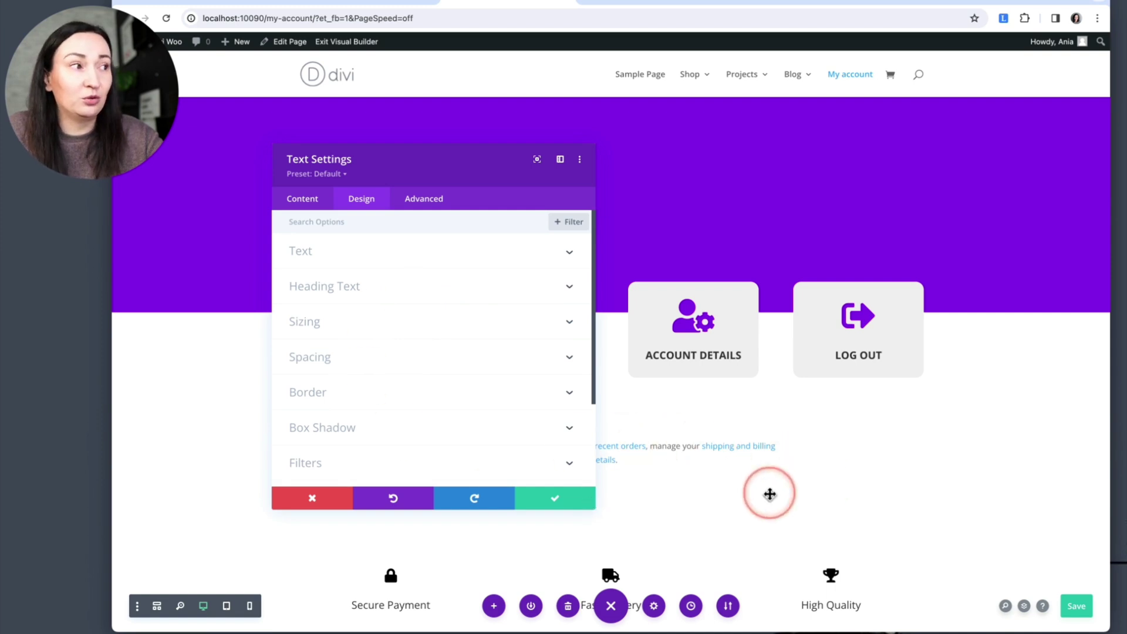
{"action": "left_click", "coordinate": [567, 499]}
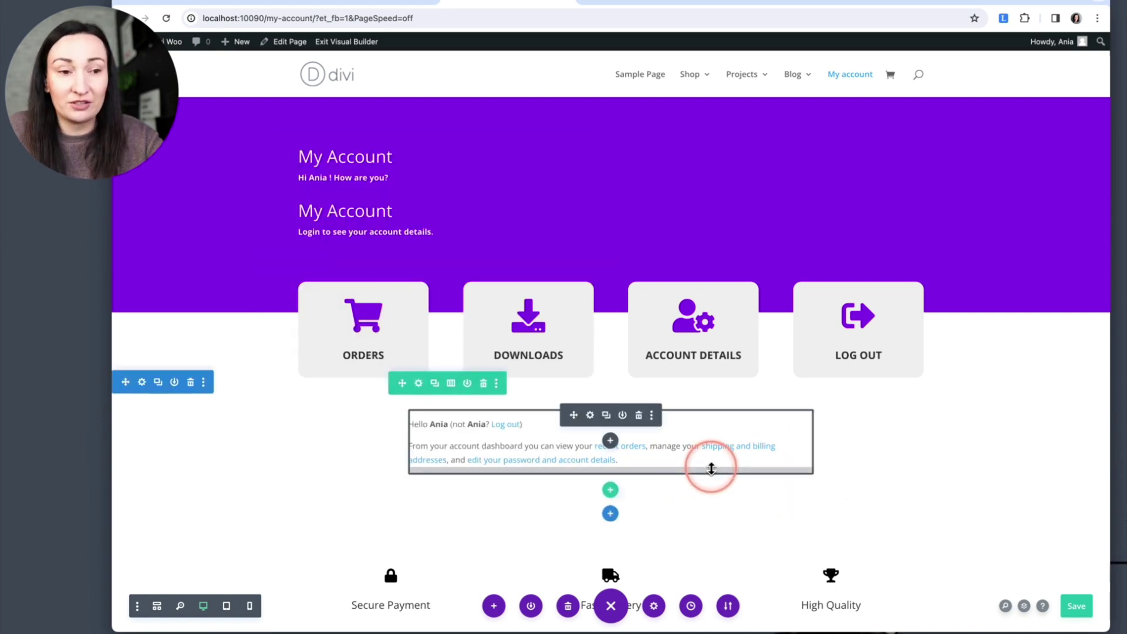
Step: In the text module holding the woocommerce_my_account shortcode, set the text font to Figtree and the text size to 16px
{"action": "left_click", "coordinate": [590, 415]}
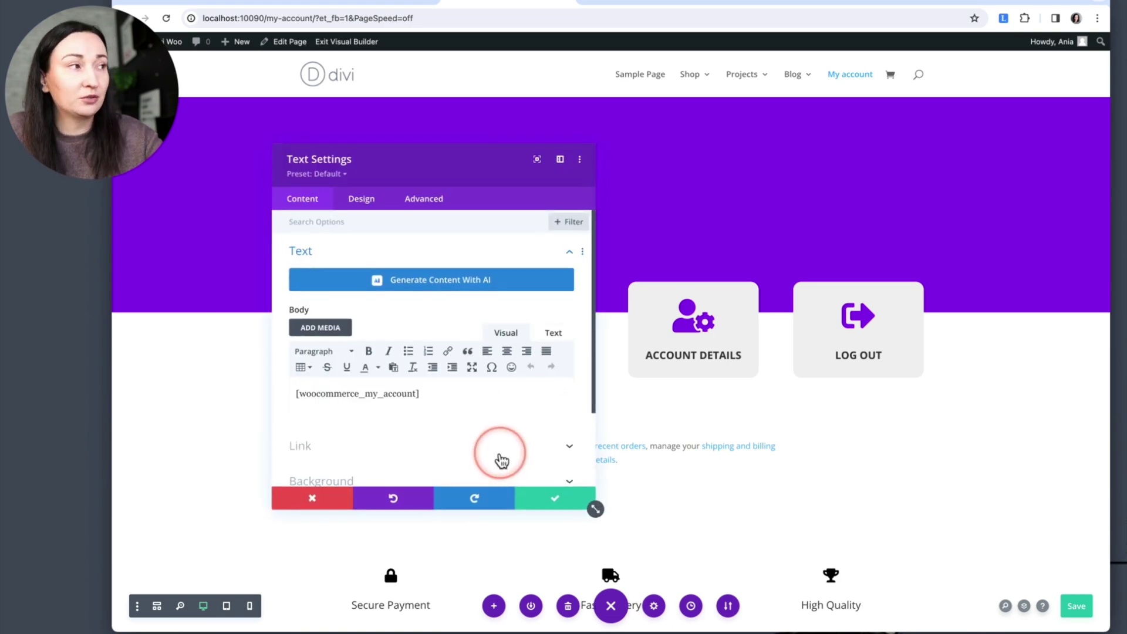
{"action": "left_click", "coordinate": [359, 198]}
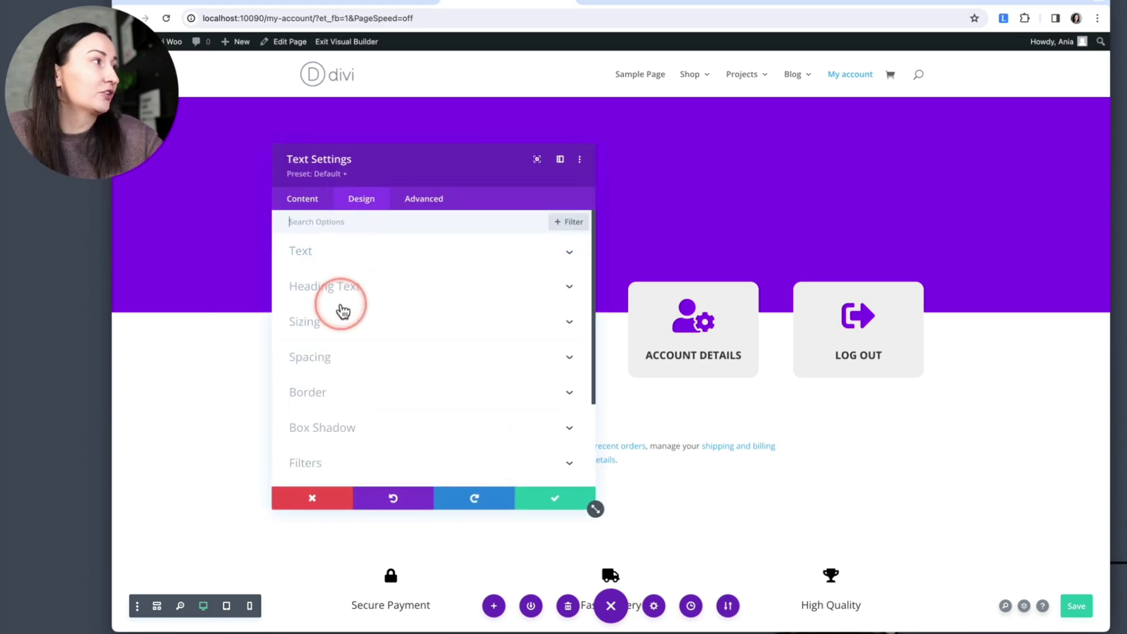
{"action": "left_click", "coordinate": [310, 252]}
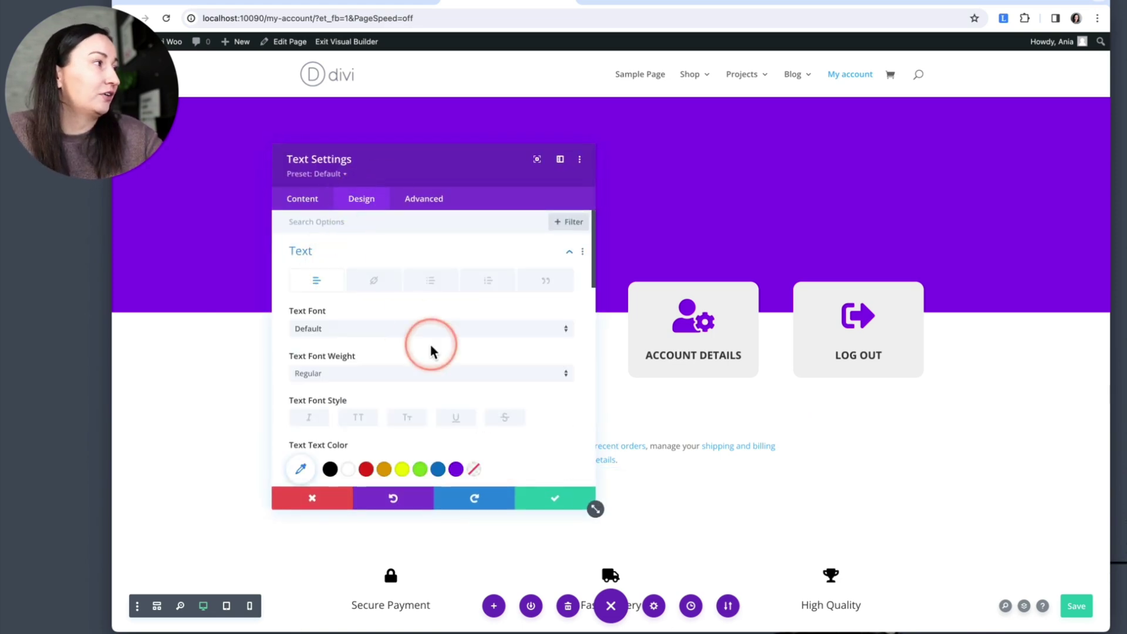
{"action": "left_click", "coordinate": [349, 328]}
{"action": "type", "text": "figtr"}
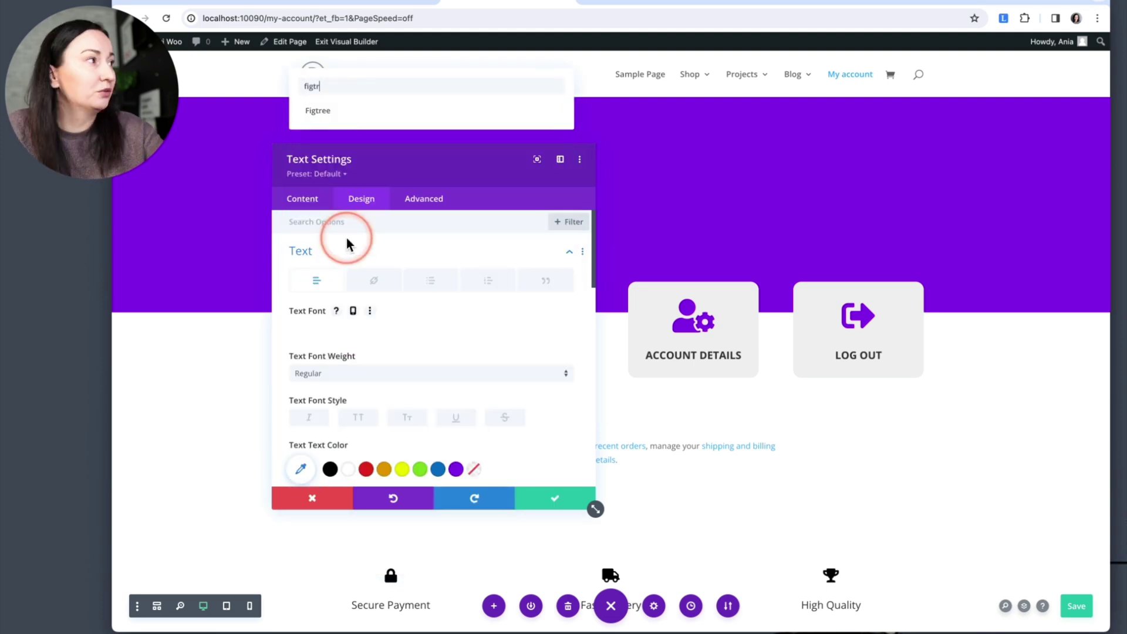
{"action": "left_click", "coordinate": [339, 111]}
{"action": "scroll", "coordinate": [455, 378], "scroll_direction": "down", "scroll_amount": 4}
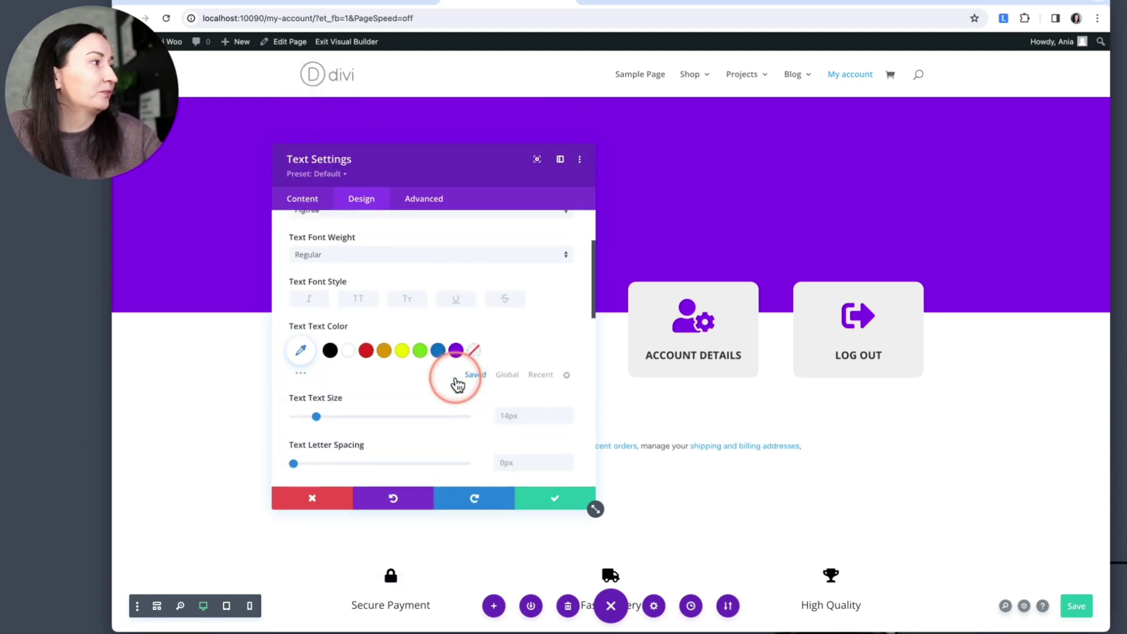
{"action": "left_click", "coordinate": [567, 368]}
{"action": "left_click", "coordinate": [568, 368]}
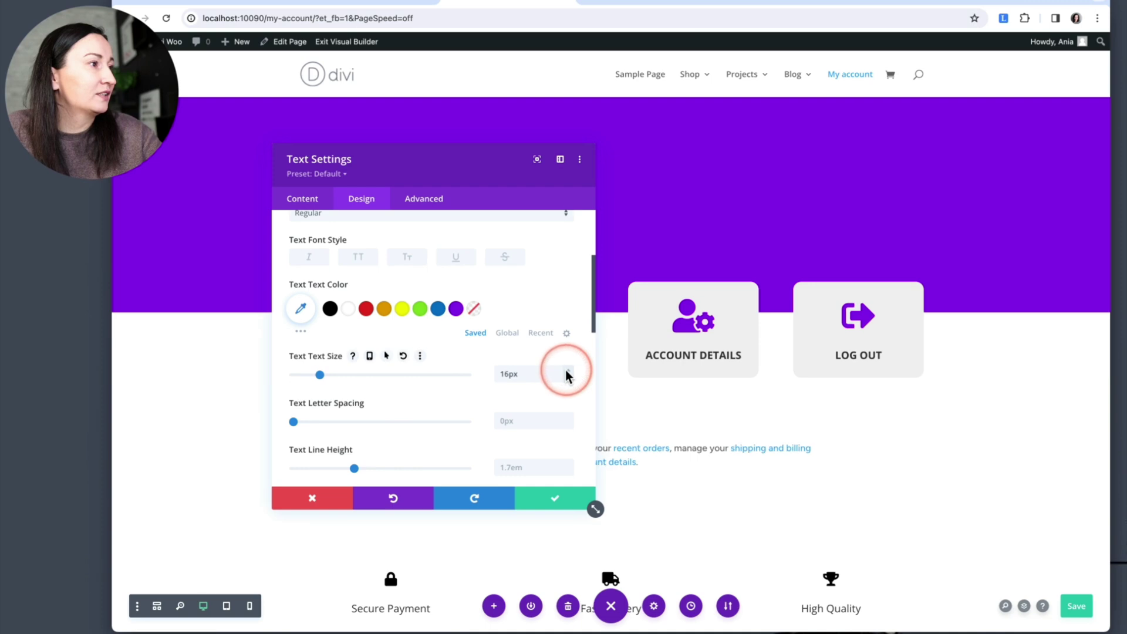
Step: Set the shortcode text module's link text color to the saved purple and save the My Account page
{"action": "scroll", "coordinate": [418, 352], "scroll_direction": "up", "scroll_amount": 4}
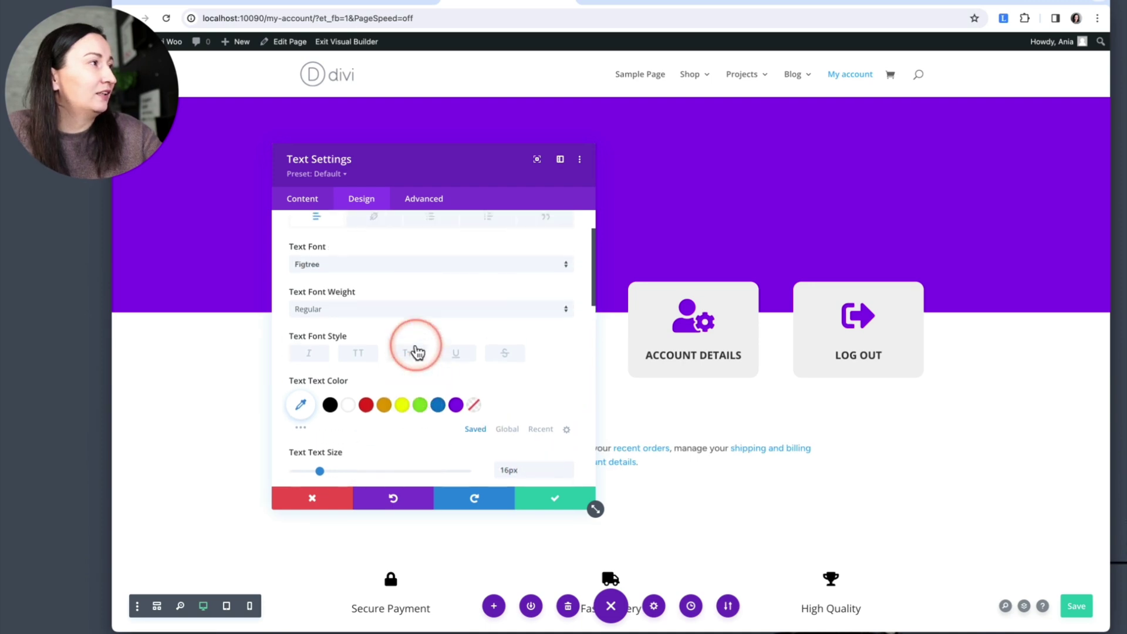
{"action": "left_click", "coordinate": [373, 249]}
{"action": "scroll", "coordinate": [418, 381], "scroll_direction": "down", "scroll_amount": 3}
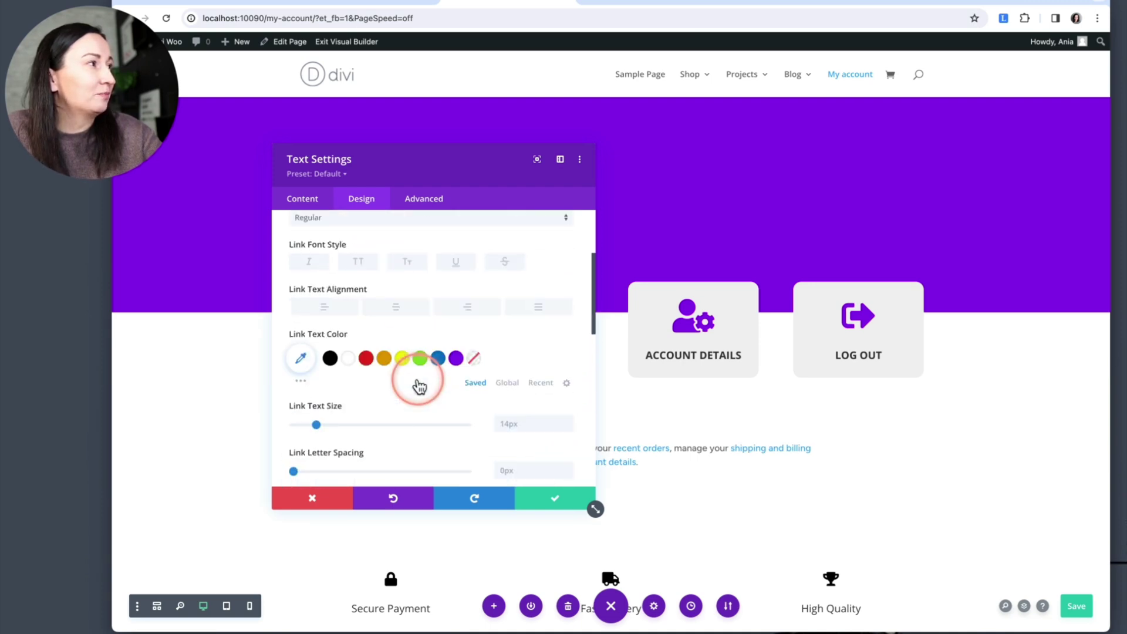
{"action": "left_click", "coordinate": [456, 352]}
{"action": "left_click", "coordinate": [557, 501]}
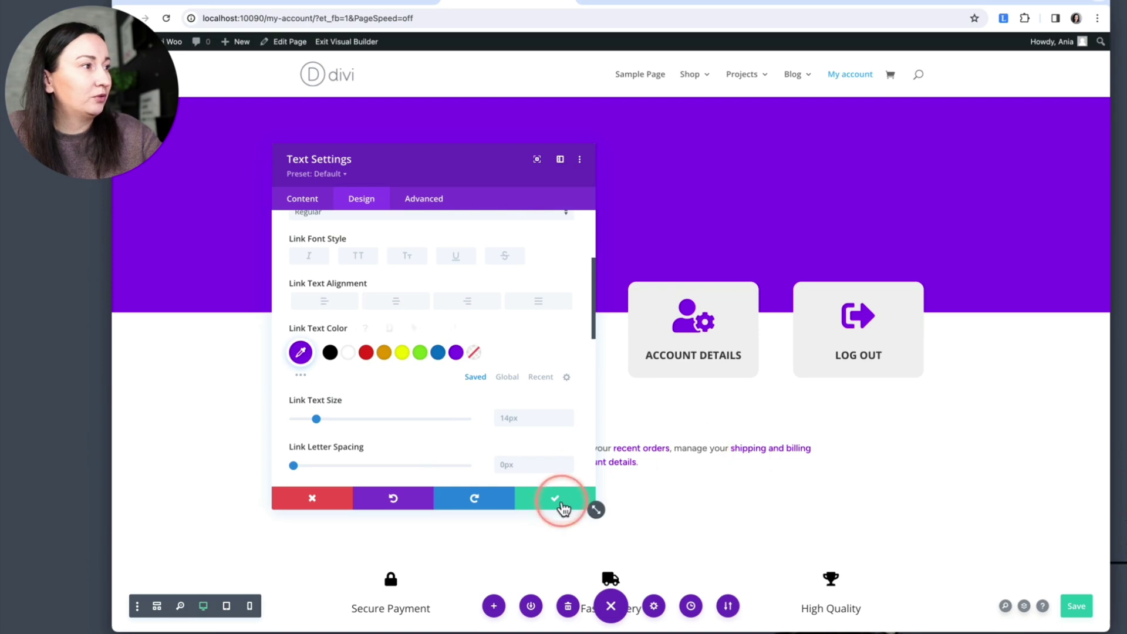
{"action": "left_click", "coordinate": [1073, 612]}
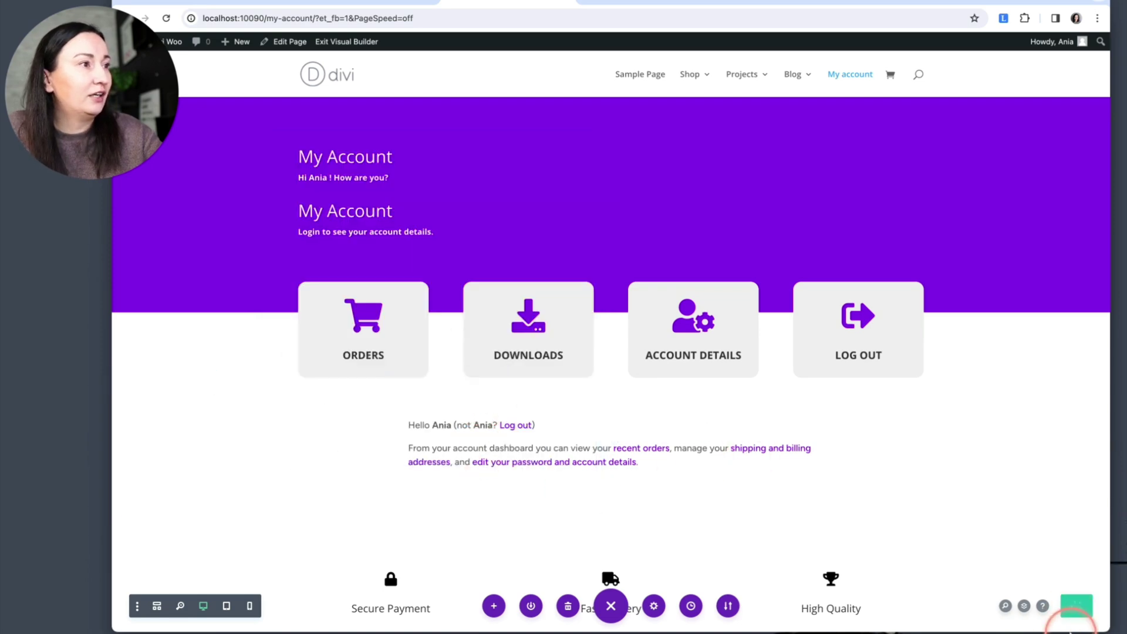
{"action": "left_click", "coordinate": [617, 3]}
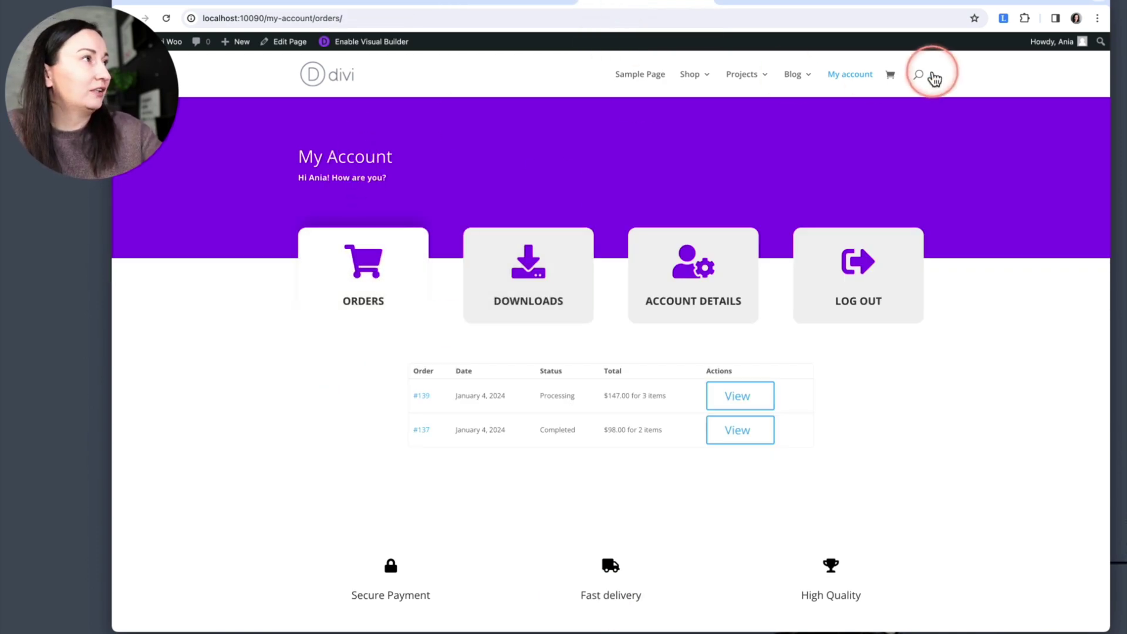
Step: Check the updated text and link styling on the account dashboard, Orders and Downloads pages
{"action": "left_click", "coordinate": [439, 408]}
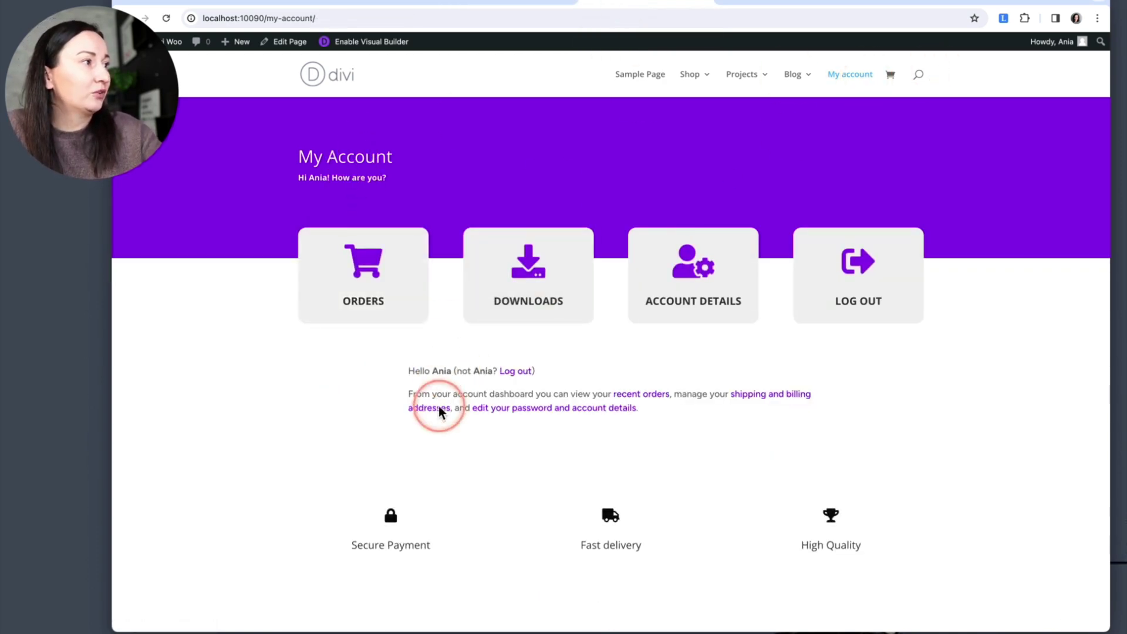
{"action": "left_click", "coordinate": [371, 289]}
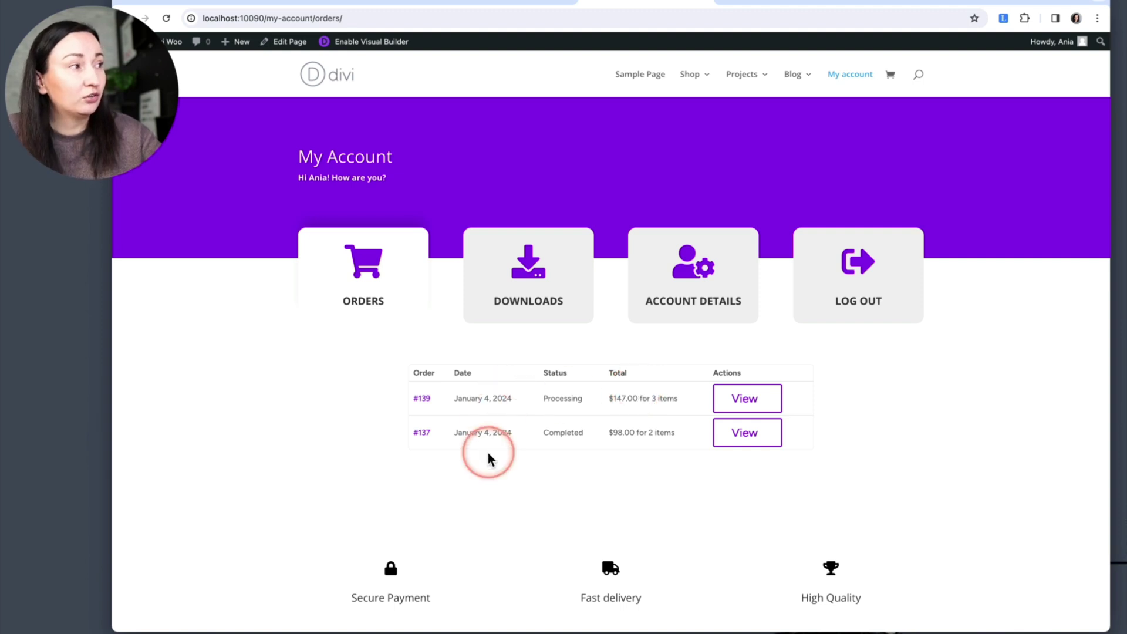
{"action": "left_click", "coordinate": [541, 302]}
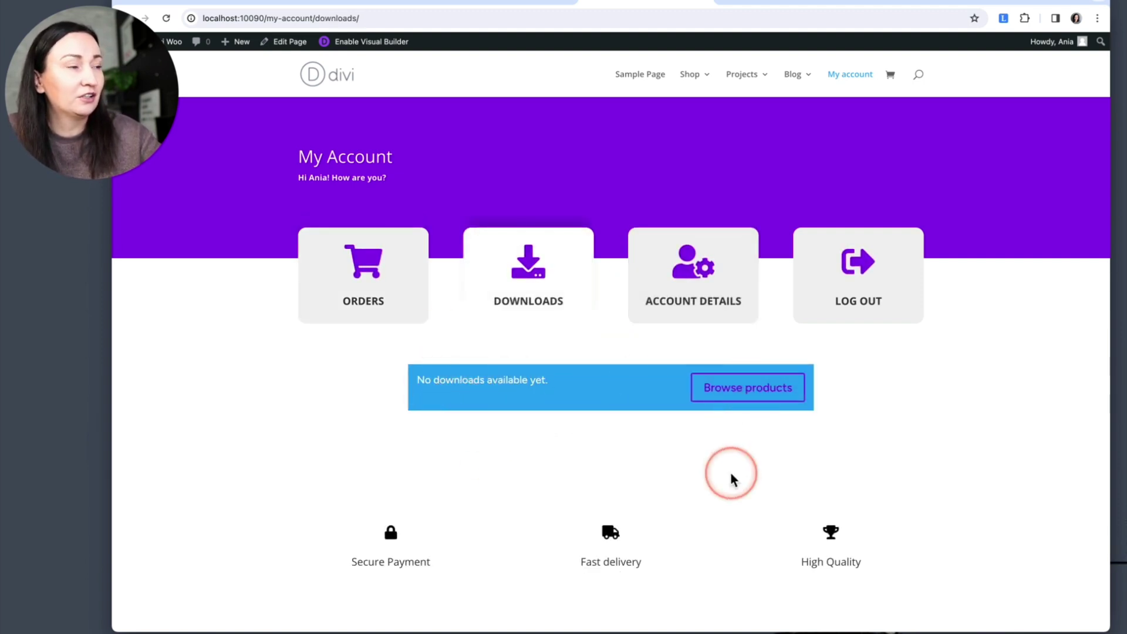
{"action": "left_click", "coordinate": [754, 402]}
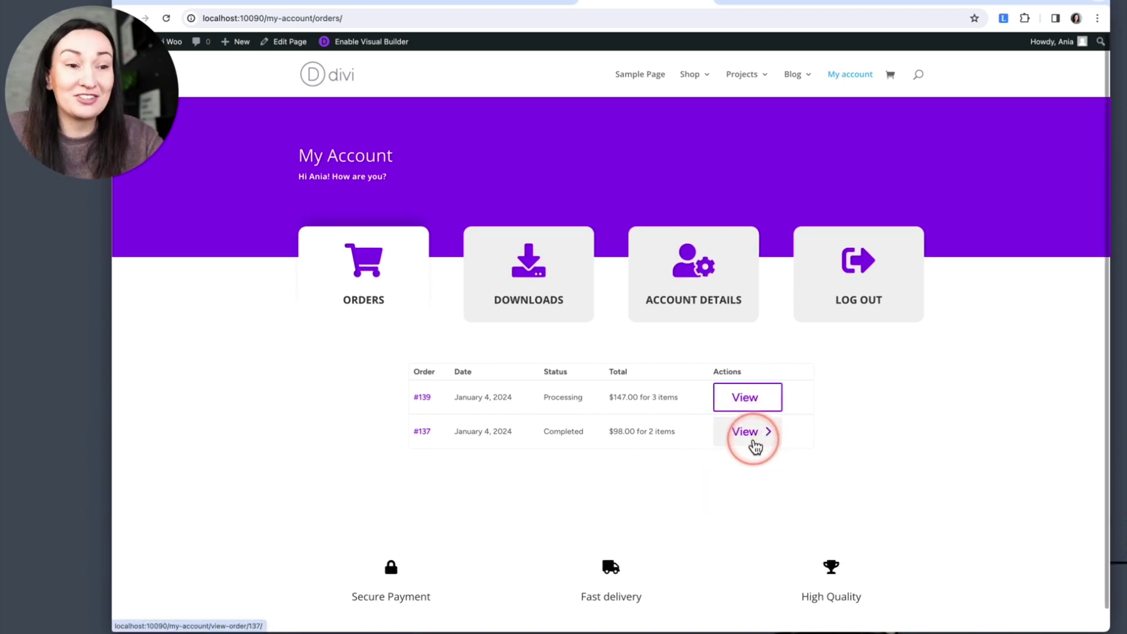
{"action": "scroll", "coordinate": [754, 444], "scroll_direction": "down", "scroll_amount": 1}
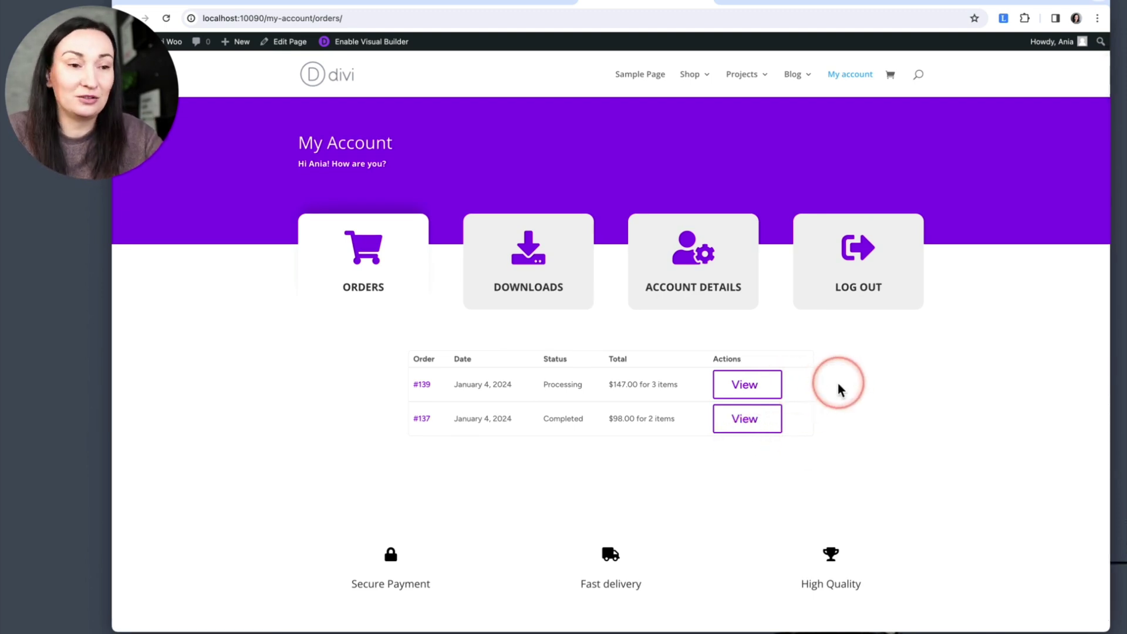
{"action": "scroll", "coordinate": [837, 388], "scroll_direction": "down", "scroll_amount": 1}
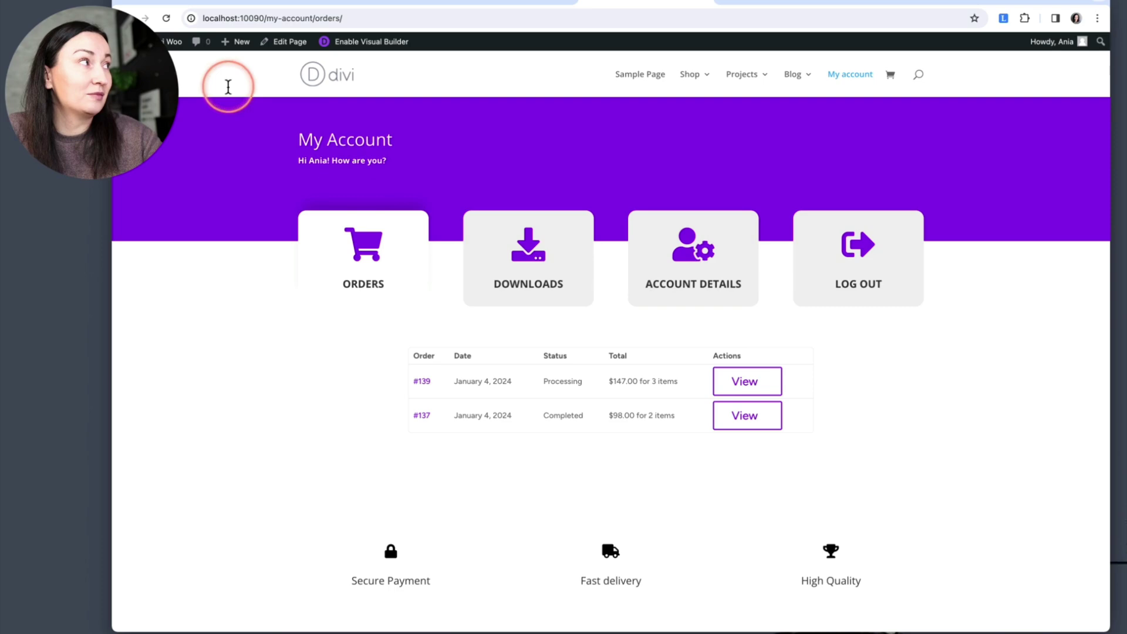
Step: Open the Theme Customizer for the account page, dismiss the autosave notice and open the Buttons settings
{"action": "mouse_move", "coordinate": [165, 36]}
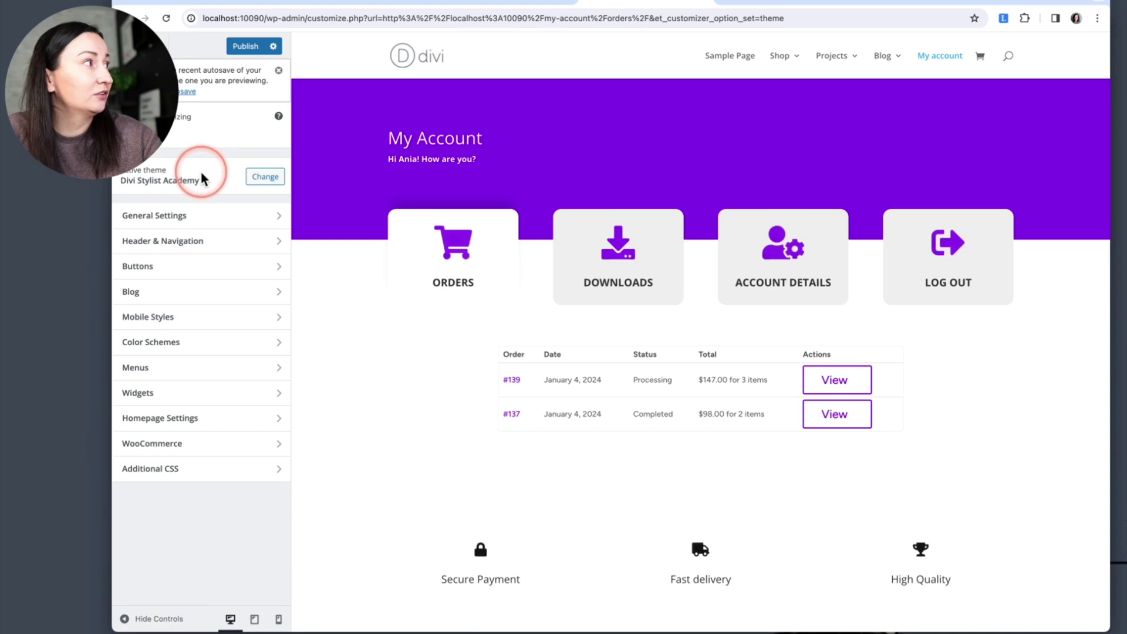
{"action": "left_click", "coordinate": [278, 71]}
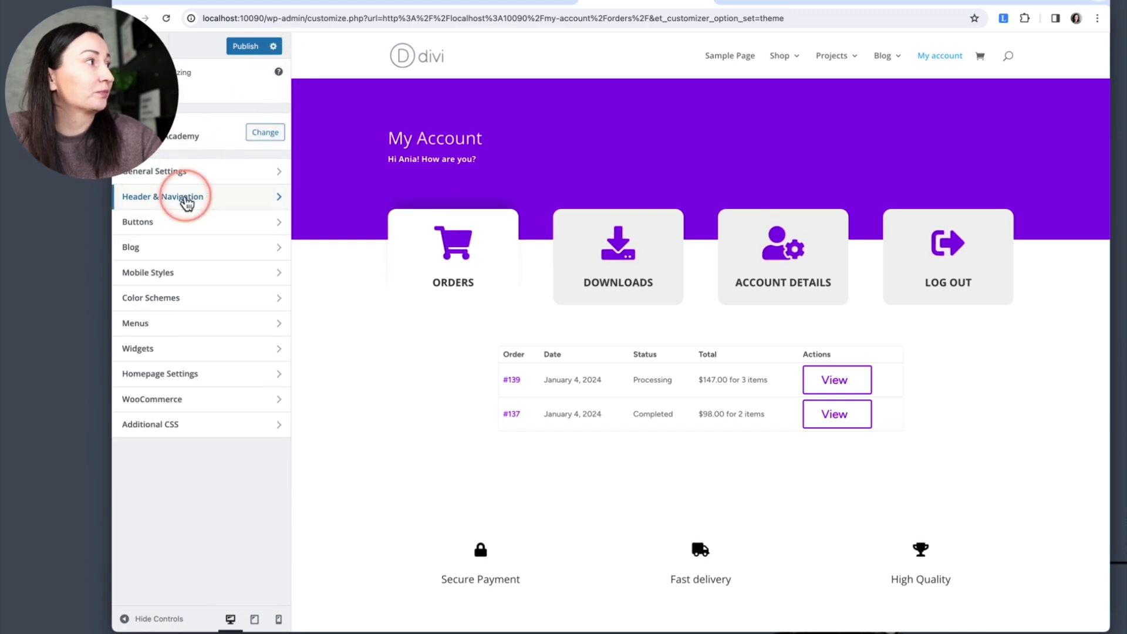
{"action": "left_click", "coordinate": [170, 222]}
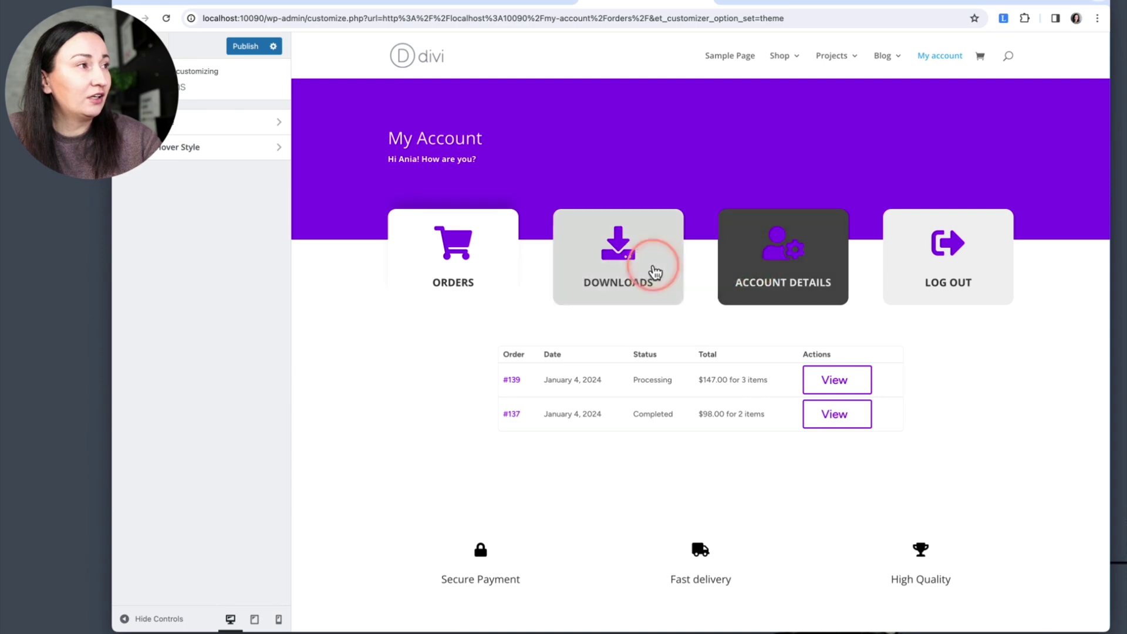
Step: Preview the Account Details form and its Save changes button, and return the preview to the Orders page
{"action": "left_click", "coordinate": [811, 270]}
{"action": "scroll", "coordinate": [820, 347], "scroll_direction": "down", "scroll_amount": 5}
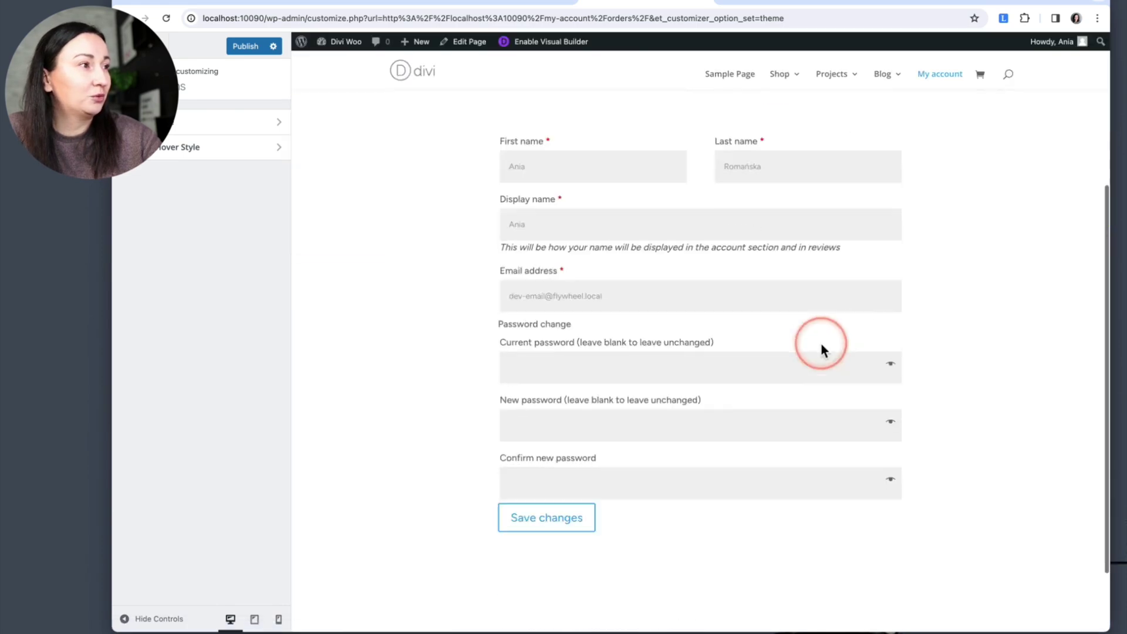
{"action": "scroll", "coordinate": [614, 433], "scroll_direction": "up", "scroll_amount": 3}
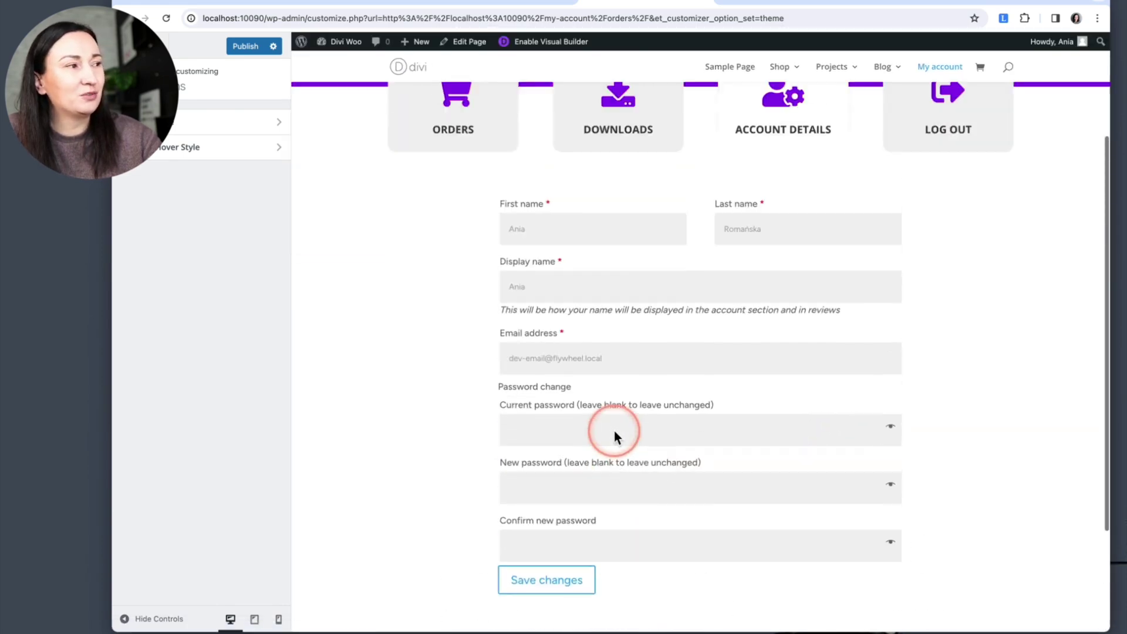
{"action": "scroll", "coordinate": [614, 433], "scroll_direction": "down", "scroll_amount": 2}
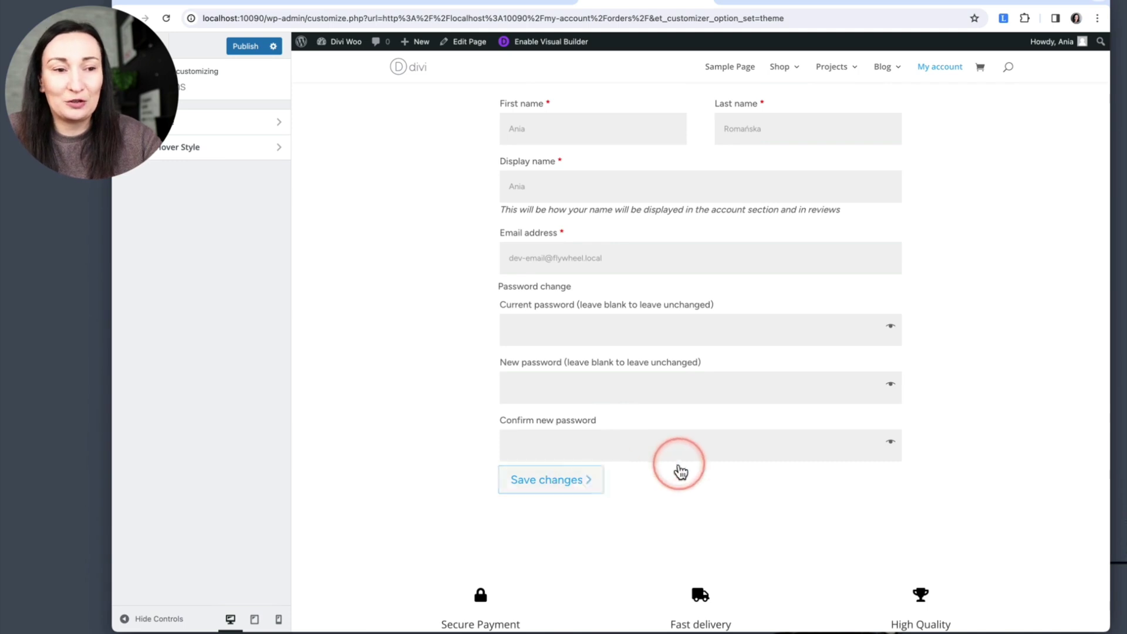
{"action": "scroll", "coordinate": [681, 464], "scroll_direction": "up", "scroll_amount": 4}
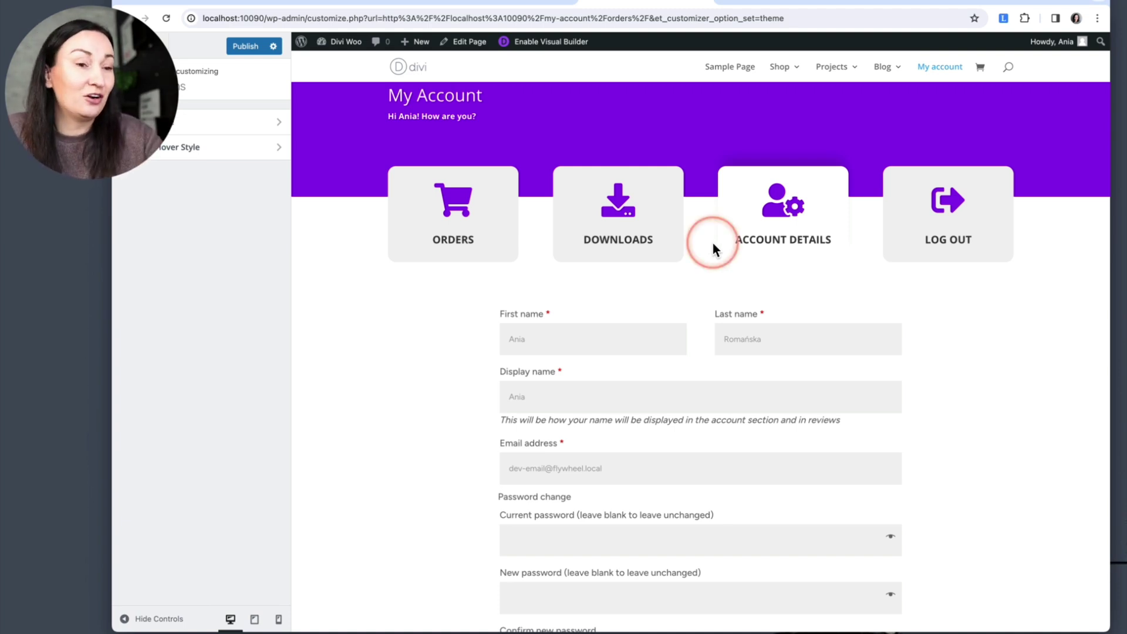
{"action": "left_click", "coordinate": [475, 230]}
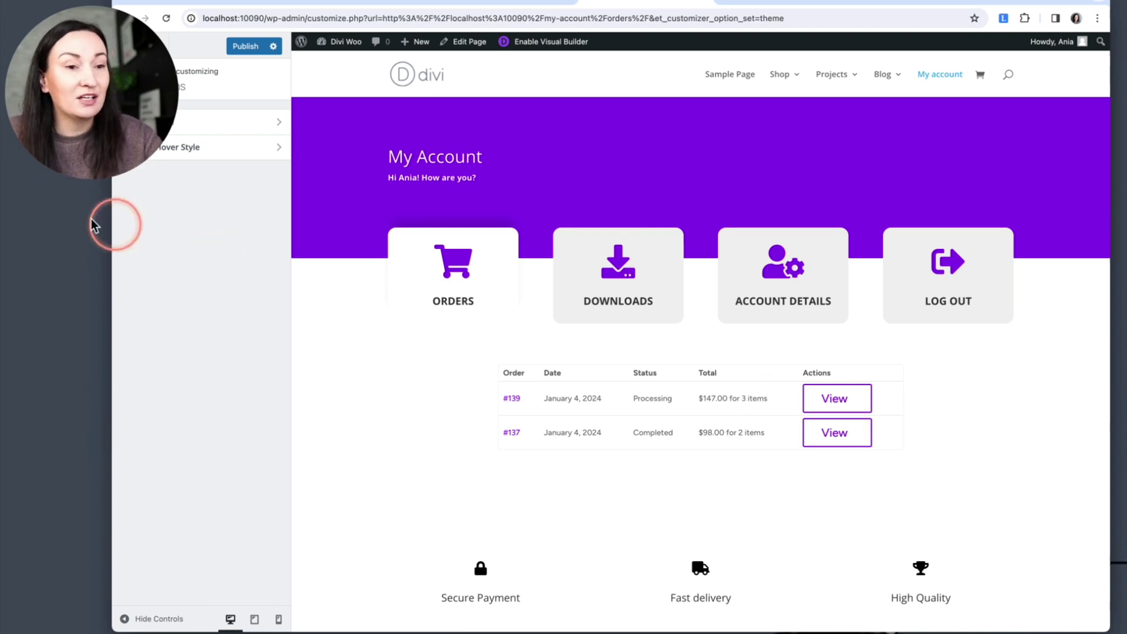
Step: In the global Buttons Style settings, set the button text color to white and the text size to 15
{"action": "left_click_drag", "start_coordinate": [111, 251], "coordinate": [171, 245]}
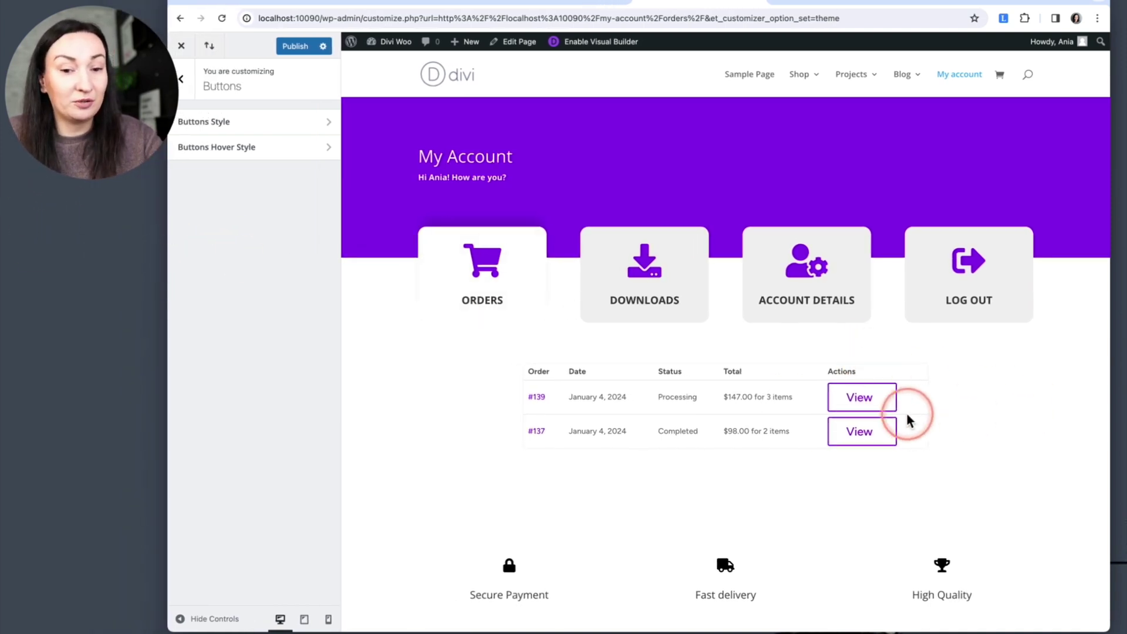
{"action": "left_click", "coordinate": [276, 123]}
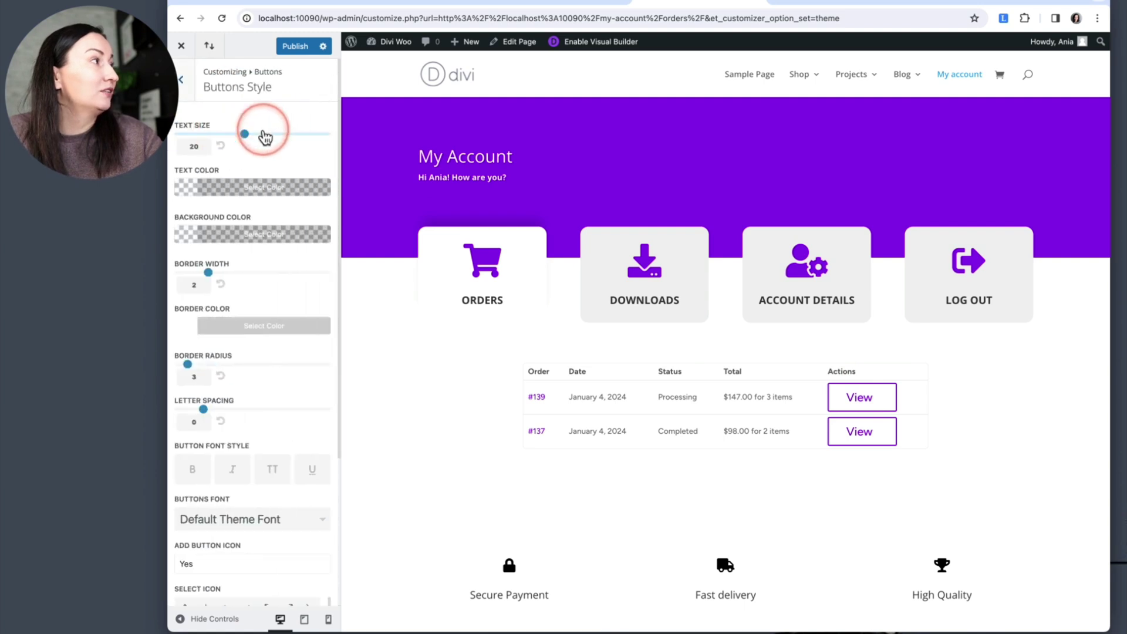
{"action": "left_click", "coordinate": [188, 189]}
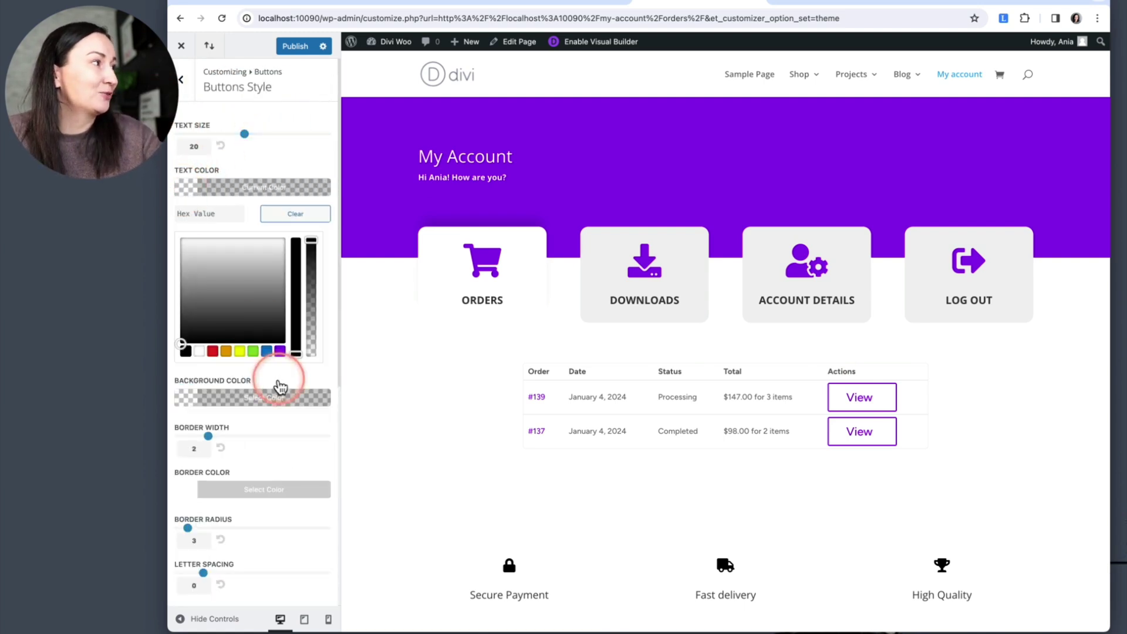
{"action": "left_click", "coordinate": [199, 351]}
{"action": "left_click_drag", "start_coordinate": [244, 133], "coordinate": [204, 142]}
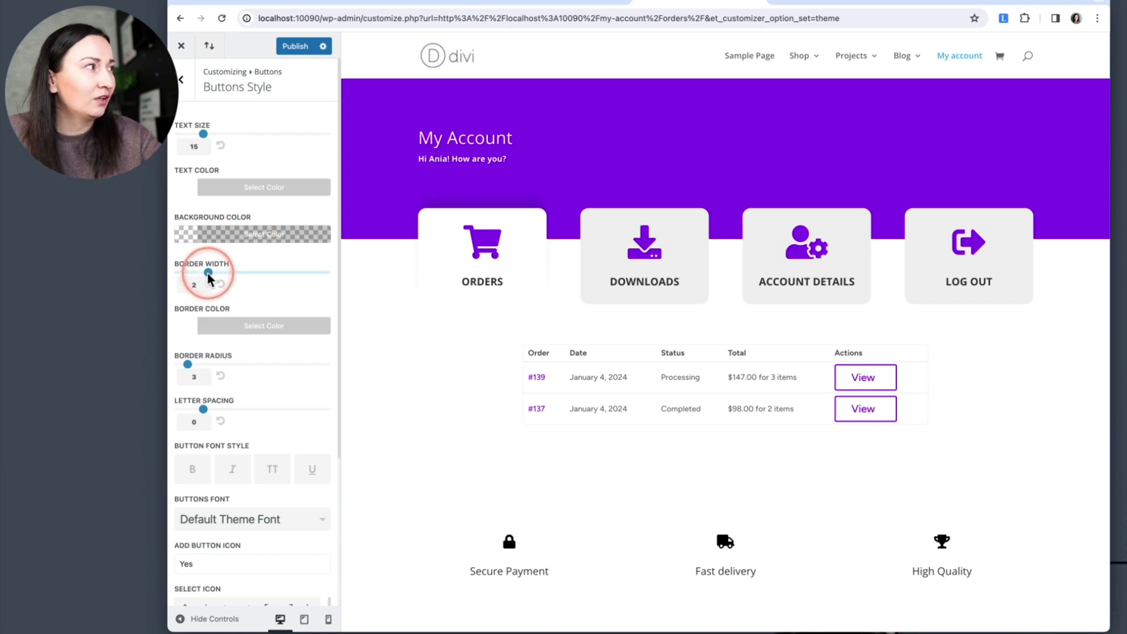
Step: Give the default buttons a border width of 0, a dark grey background (rgb 43,43,43) and a border radius of 47
{"action": "left_click_drag", "start_coordinate": [207, 273], "coordinate": [126, 267]}
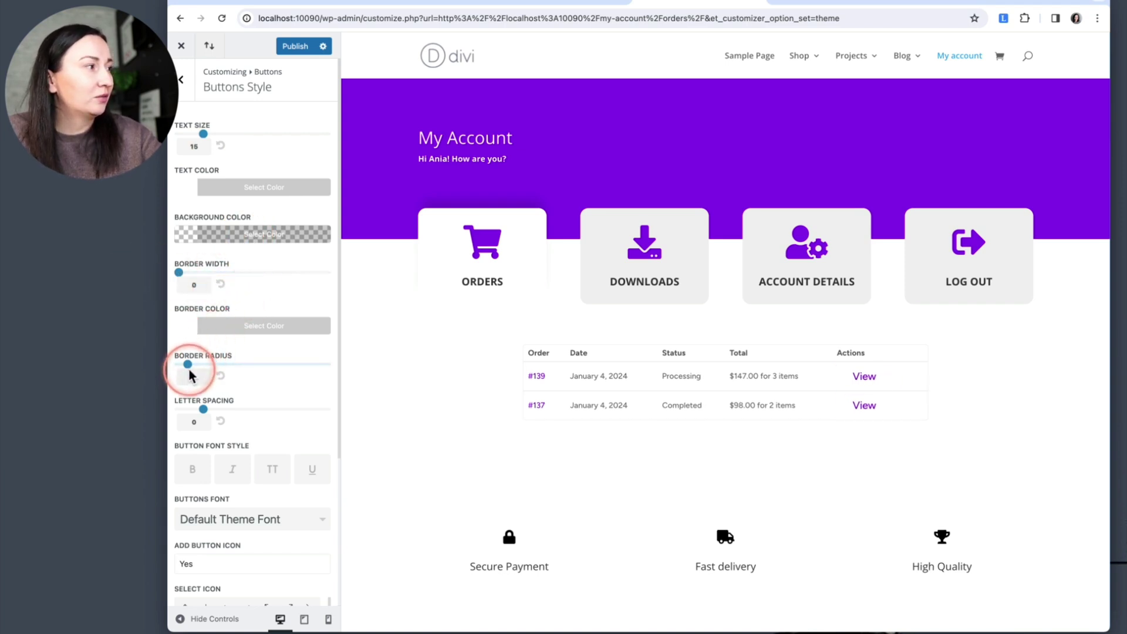
{"action": "left_click", "coordinate": [189, 234]}
{"action": "left_click_drag", "start_coordinate": [310, 347], "coordinate": [317, 297]}
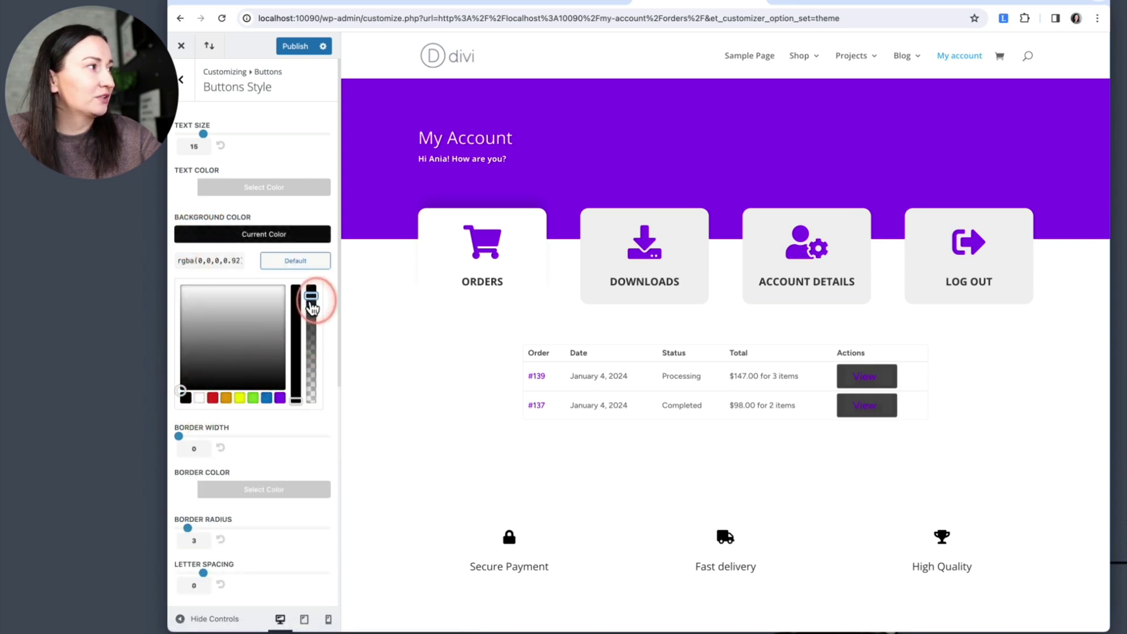
{"action": "left_click_drag", "start_coordinate": [207, 380], "coordinate": [171, 373]}
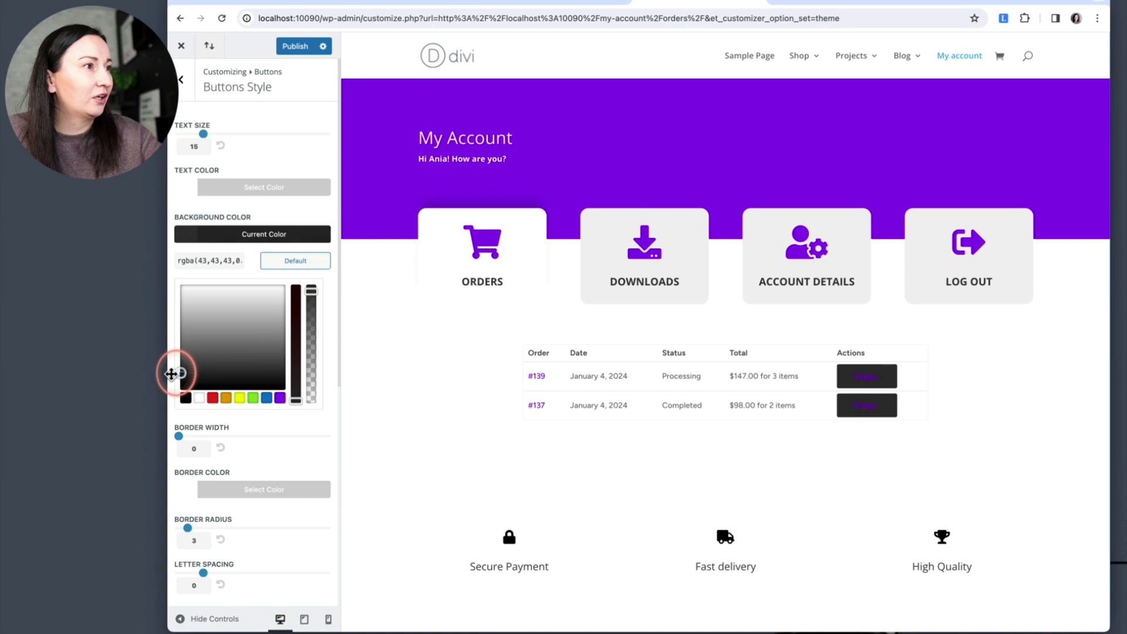
{"action": "left_click", "coordinate": [171, 373]}
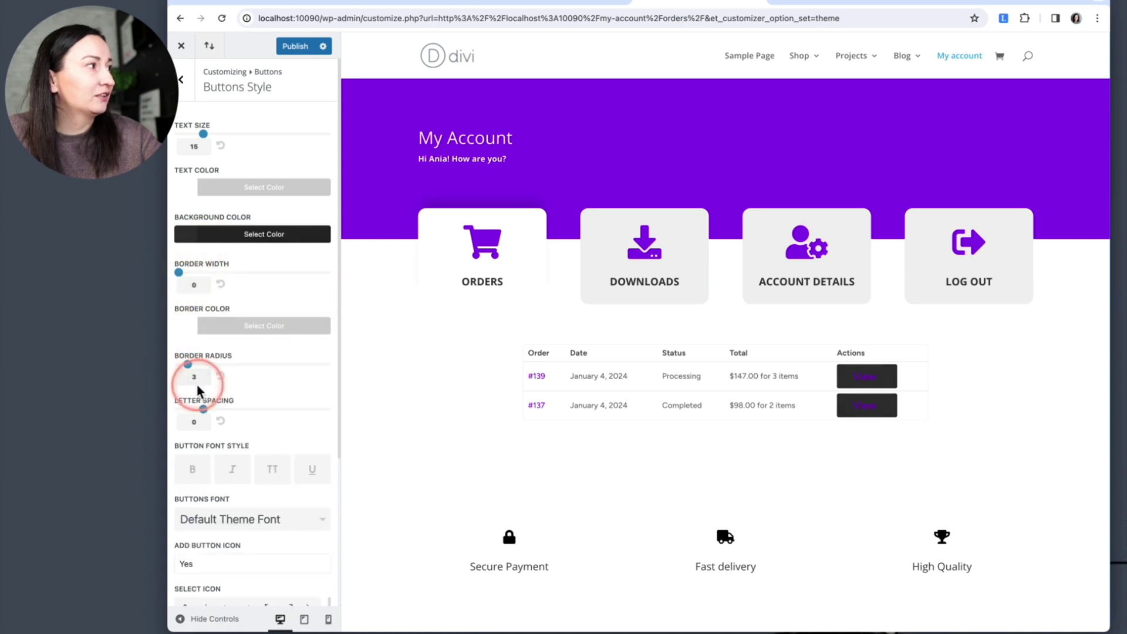
{"action": "left_click_drag", "start_coordinate": [187, 366], "coordinate": [316, 366]}
{"action": "scroll", "coordinate": [317, 367], "scroll_direction": "down", "scroll_amount": 5}
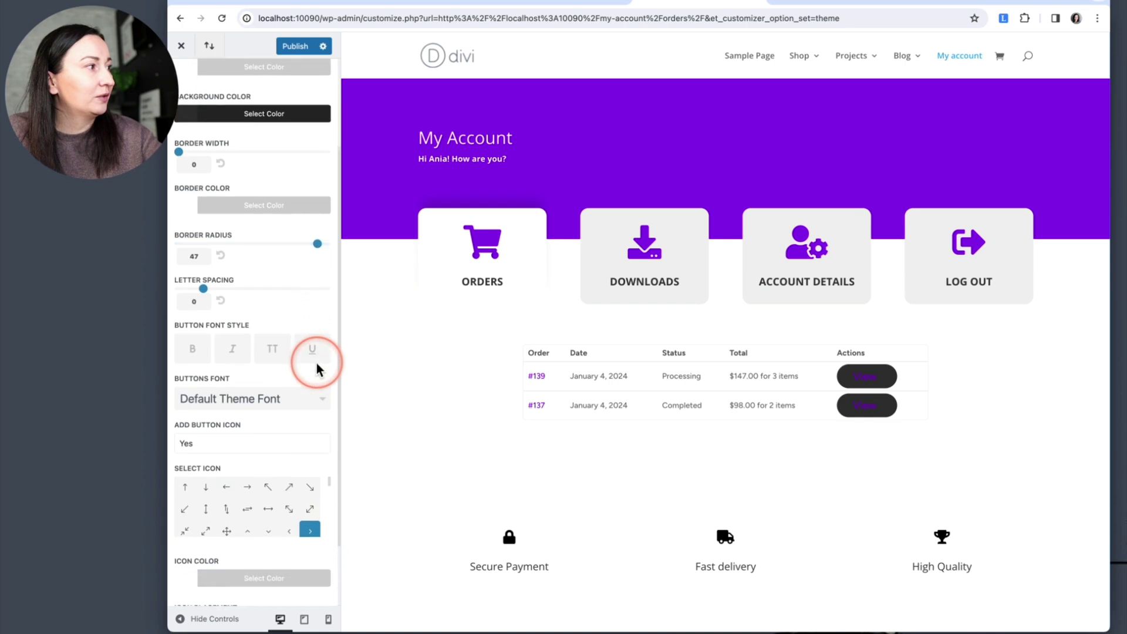
{"action": "scroll", "coordinate": [318, 369], "scroll_direction": "down", "scroll_amount": 2}
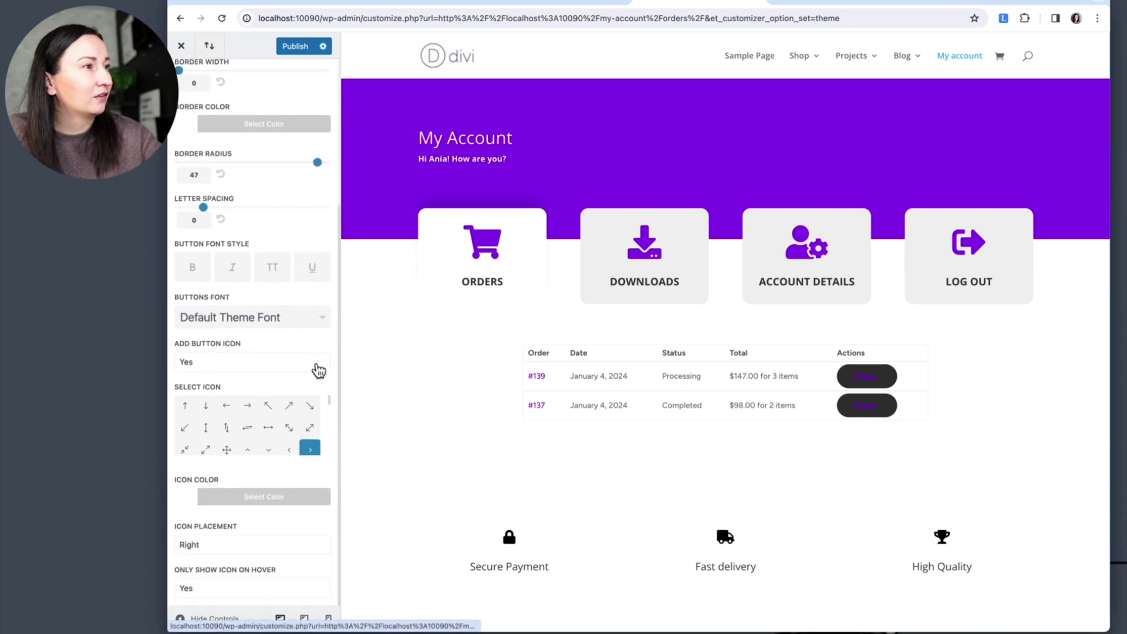
{"action": "left_click", "coordinate": [275, 321]}
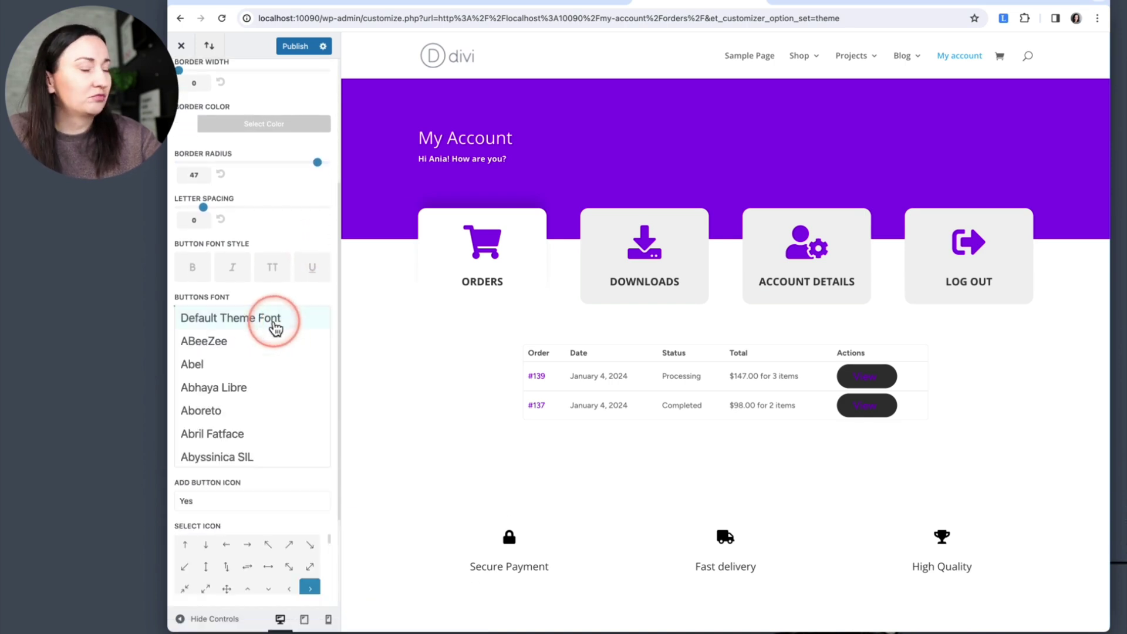
{"action": "left_click", "coordinate": [244, 385]}
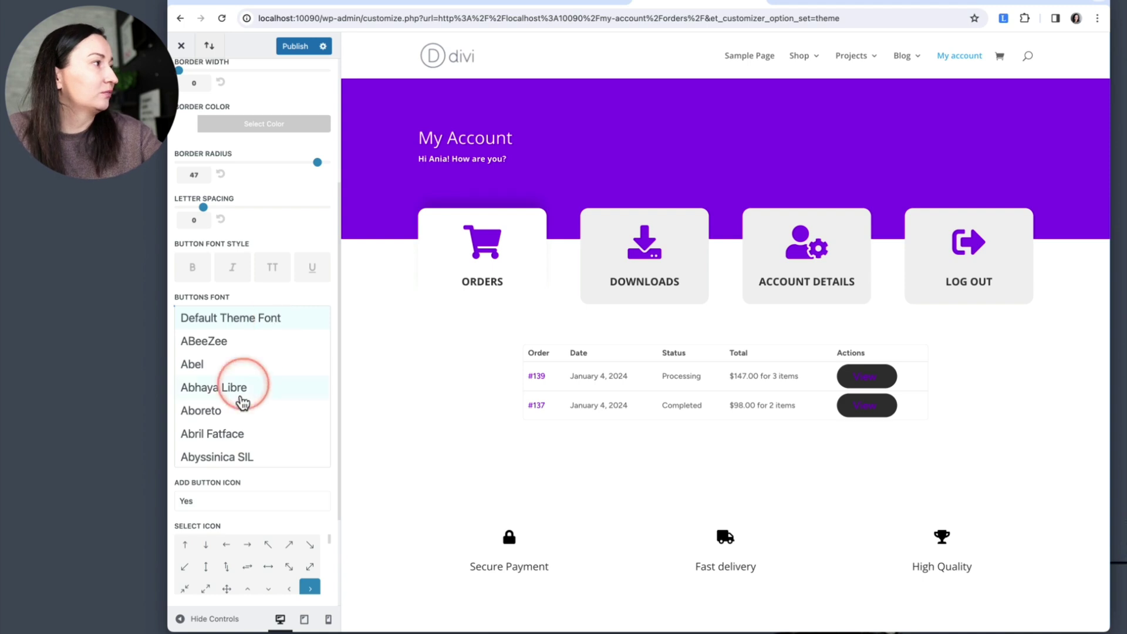
{"action": "scroll", "coordinate": [244, 403], "scroll_direction": "down", "scroll_amount": 15}
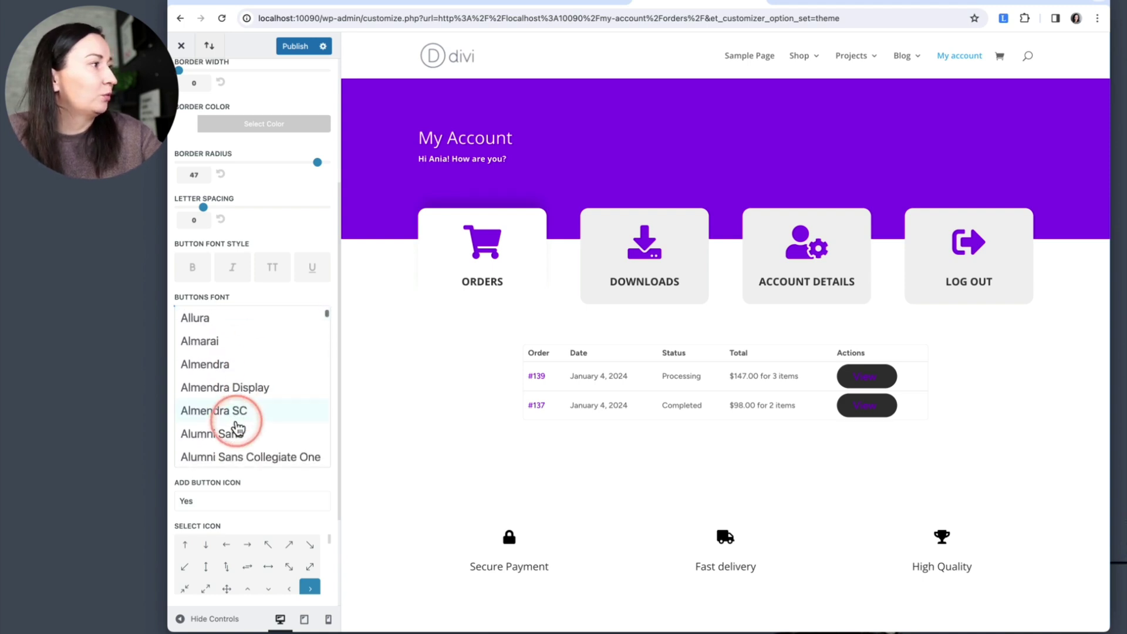
{"action": "scroll", "coordinate": [237, 429], "scroll_direction": "down", "scroll_amount": 5}
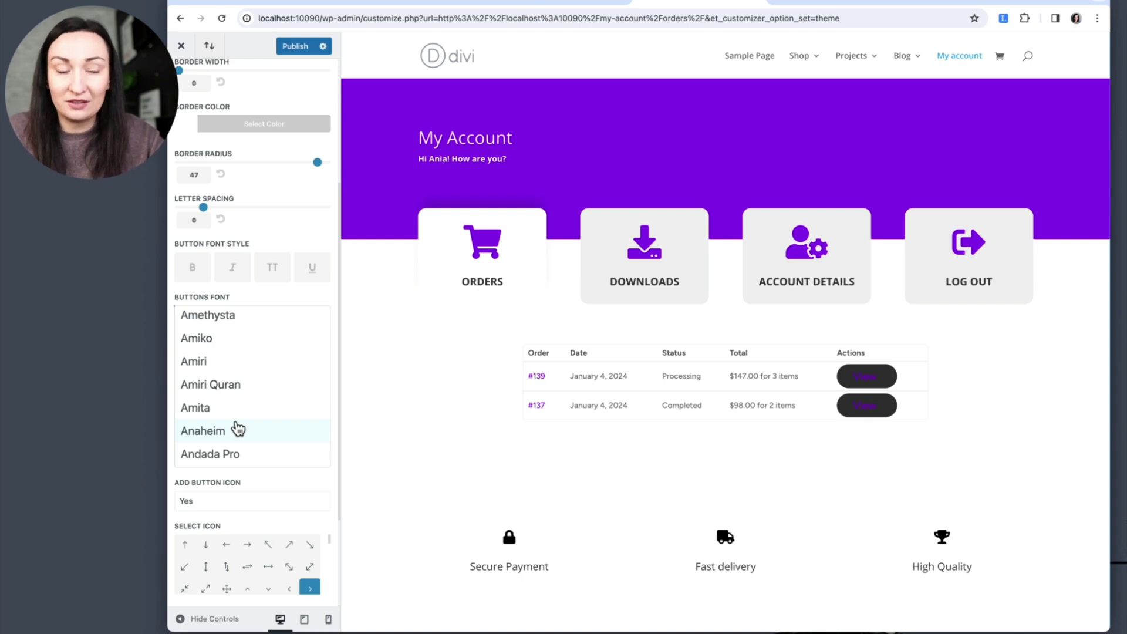
{"action": "left_click", "coordinate": [908, 387]}
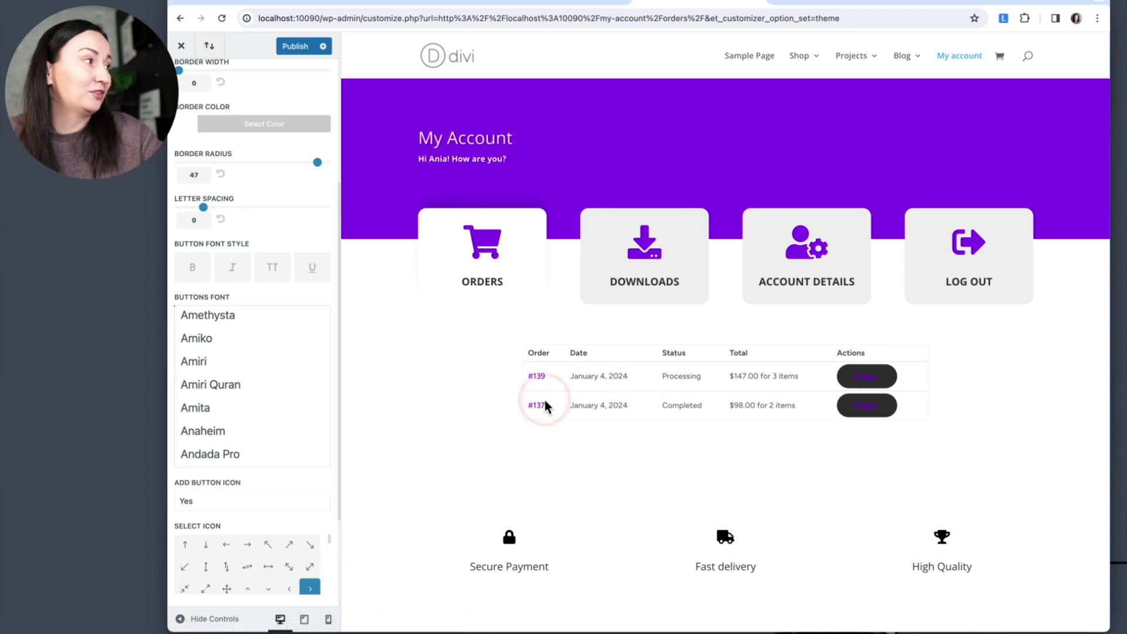
{"action": "scroll", "coordinate": [297, 390], "scroll_direction": "down", "scroll_amount": 15}
{"action": "left_click", "coordinate": [298, 389]}
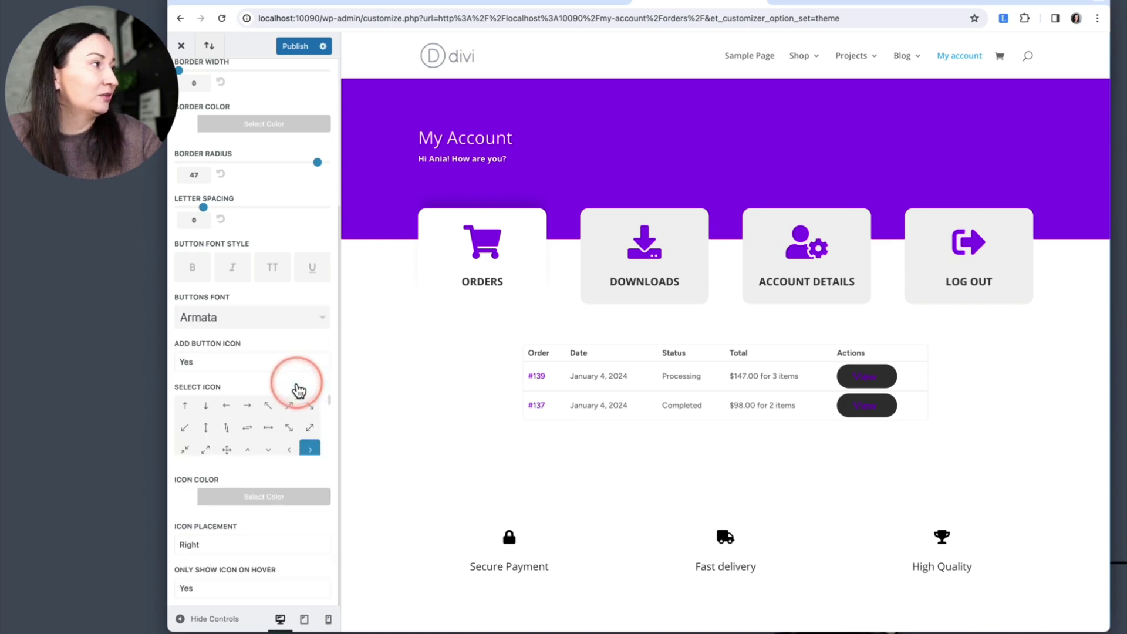
{"action": "left_click", "coordinate": [305, 321]}
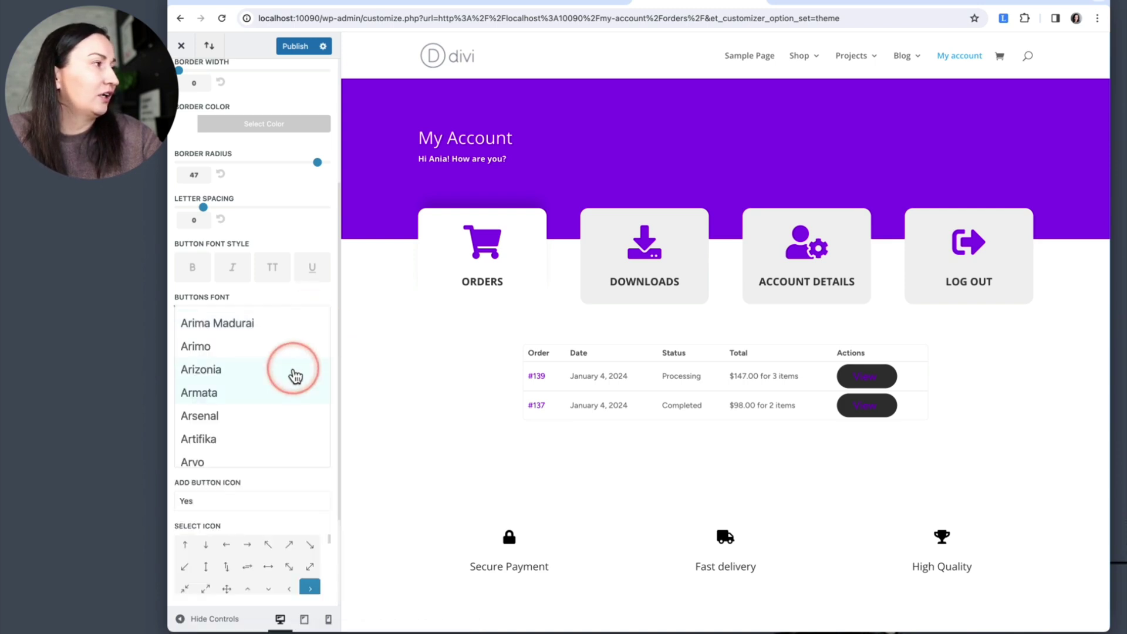
{"action": "scroll", "coordinate": [239, 344], "scroll_direction": "up", "scroll_amount": 10}
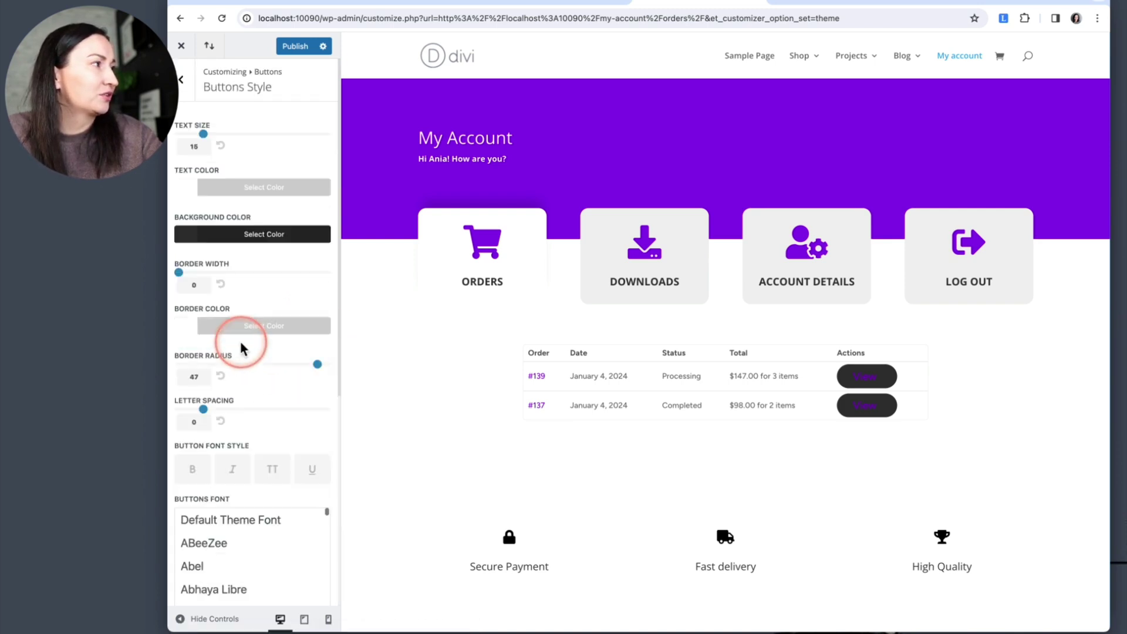
{"action": "left_click", "coordinate": [289, 515]}
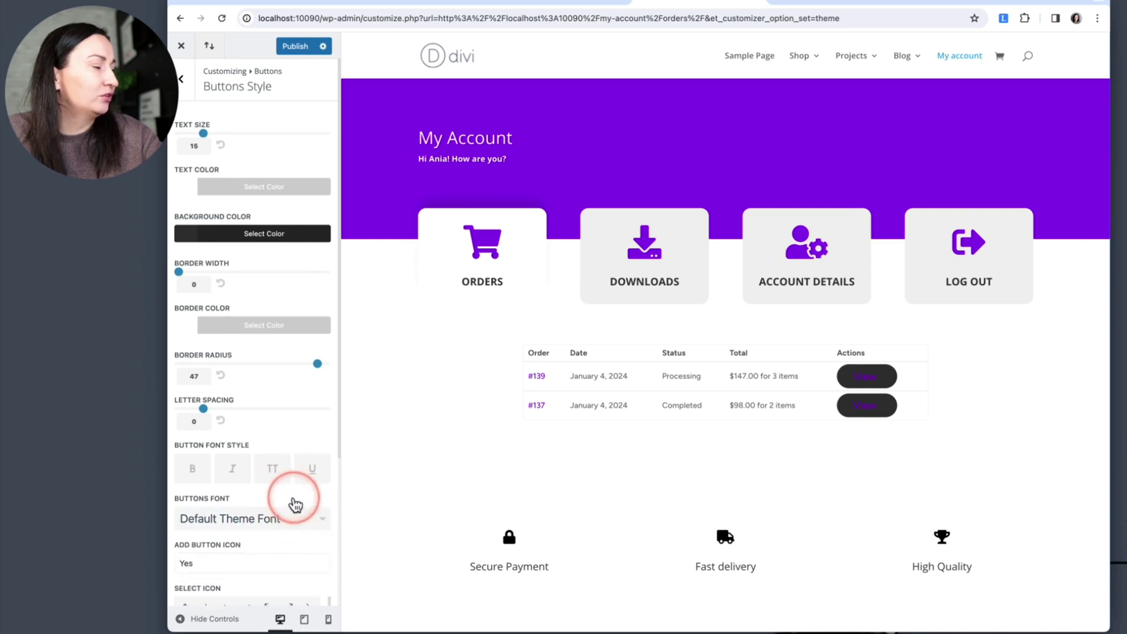
Step: Turn off the button icon by setting Add Button Icon to No
{"action": "scroll", "coordinate": [295, 504], "scroll_direction": "down", "scroll_amount": 3}
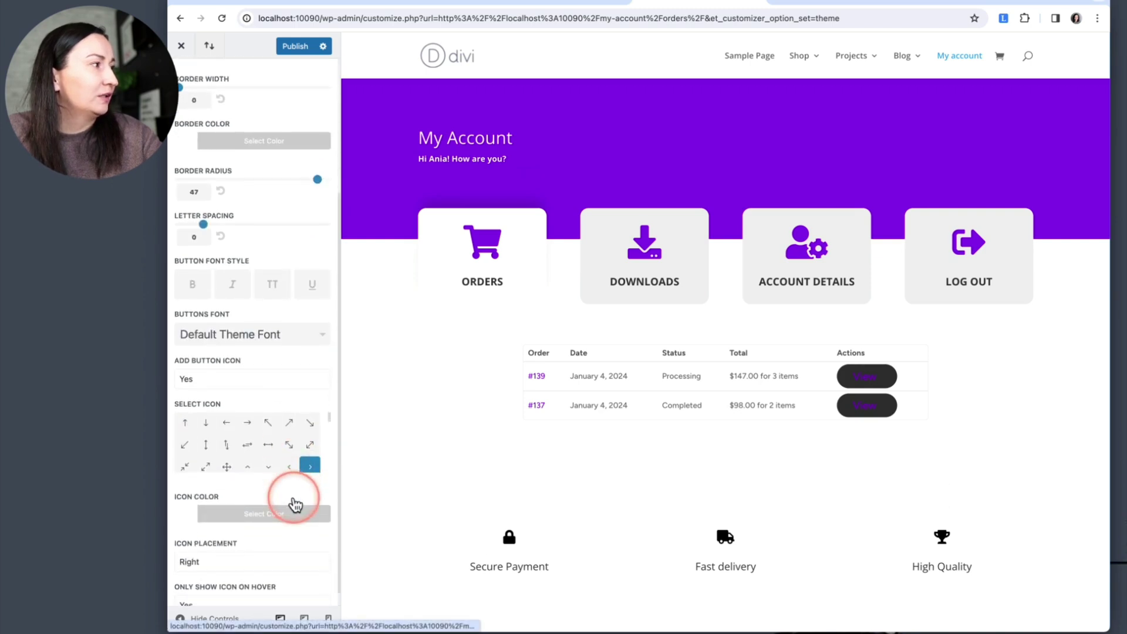
{"action": "left_click", "coordinate": [229, 393]}
{"action": "left_click", "coordinate": [214, 401]}
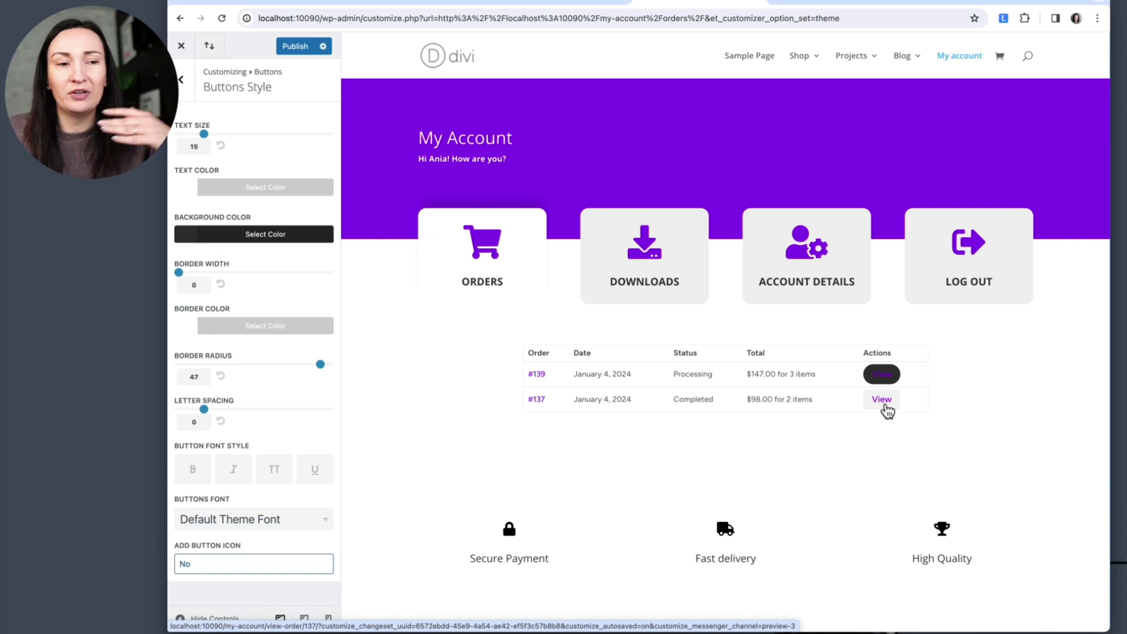
Step: In the global Buttons Hover Style settings, set the hover text color to fully opaque white (#ffffff)
{"action": "left_click", "coordinate": [885, 376]}
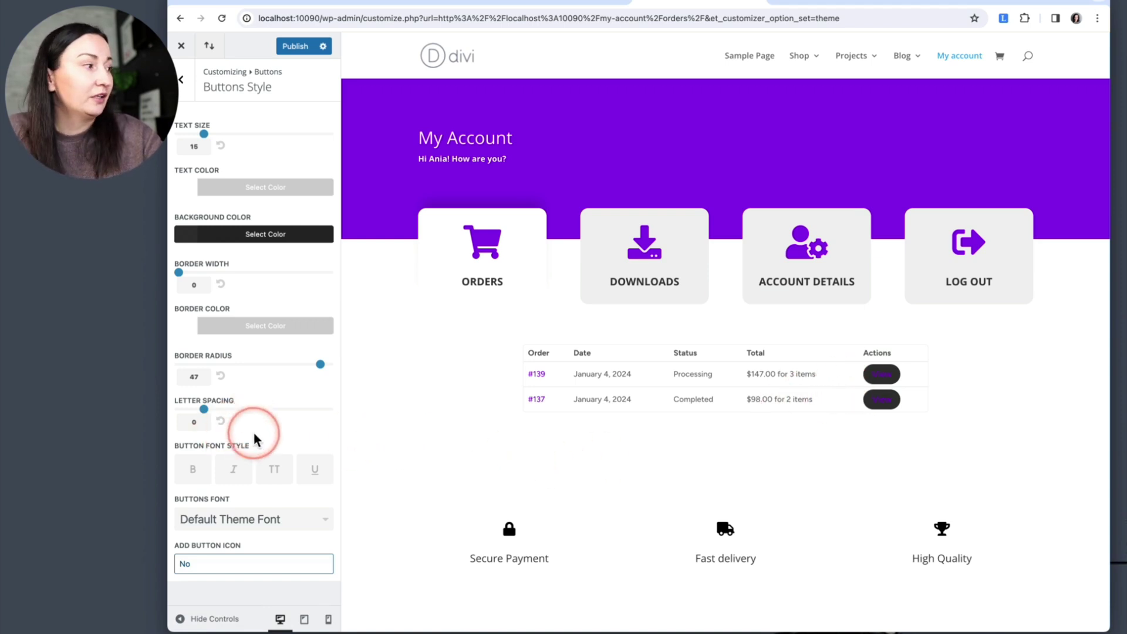
{"action": "left_click", "coordinate": [187, 196]}
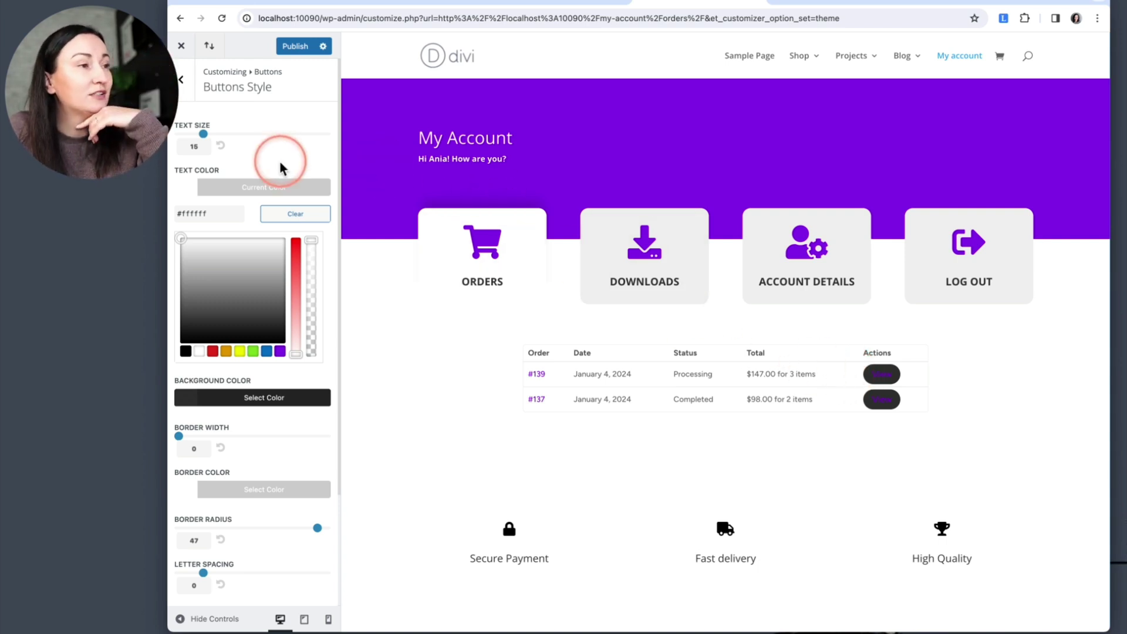
{"action": "left_click", "coordinate": [182, 90]}
{"action": "left_click", "coordinate": [222, 149]}
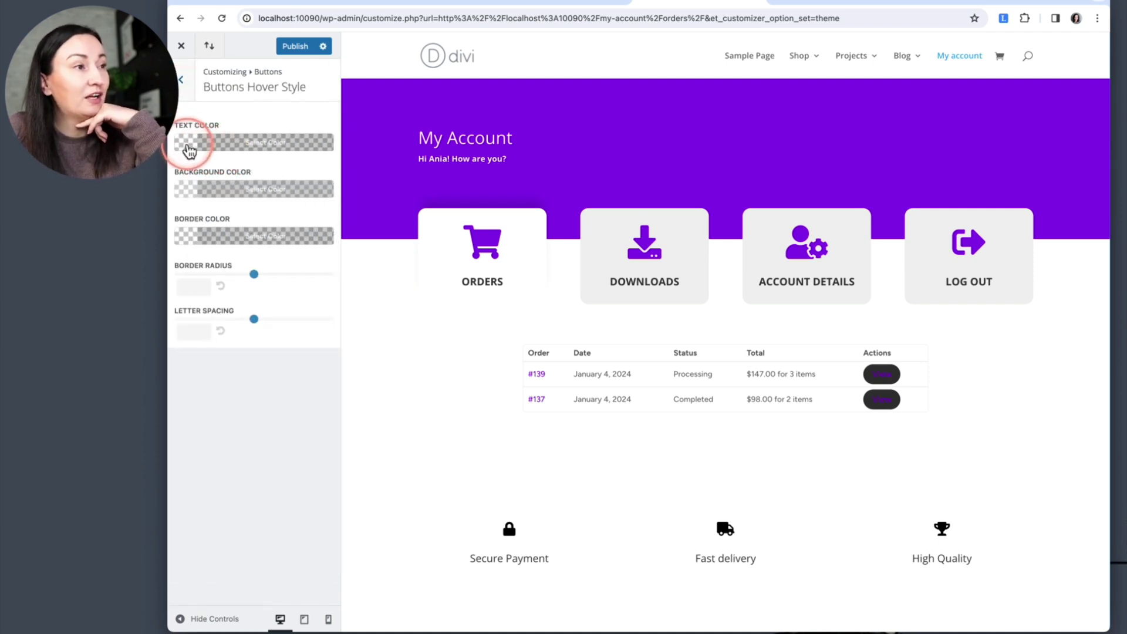
{"action": "left_click", "coordinate": [188, 145]}
{"action": "left_click", "coordinate": [199, 306]}
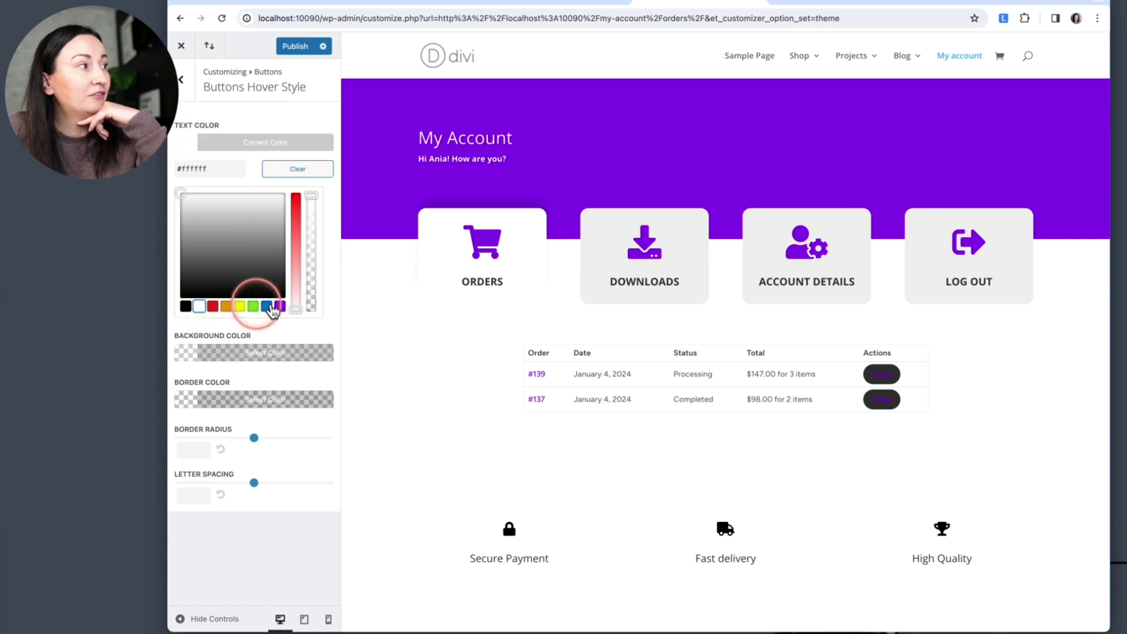
{"action": "left_click_drag", "start_coordinate": [312, 311], "coordinate": [312, 193]}
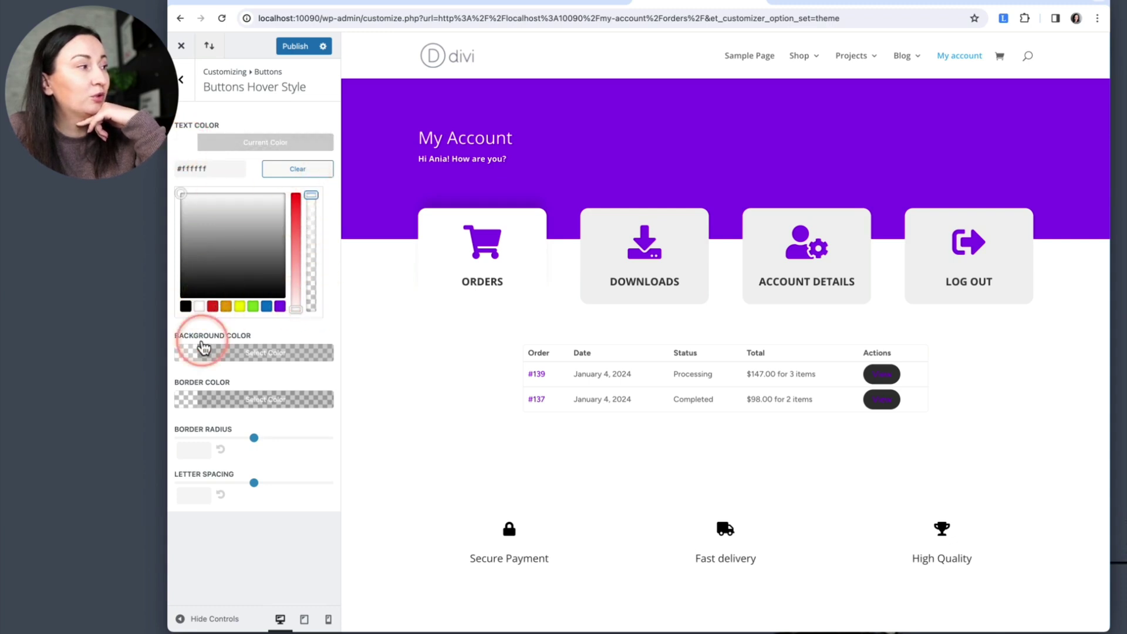
Step: Give the buttons a fully opaque purple hover background (rgb 131,0,233) and a hover border radius of 50
{"action": "left_click", "coordinate": [185, 361]}
{"action": "left_click", "coordinate": [281, 353]}
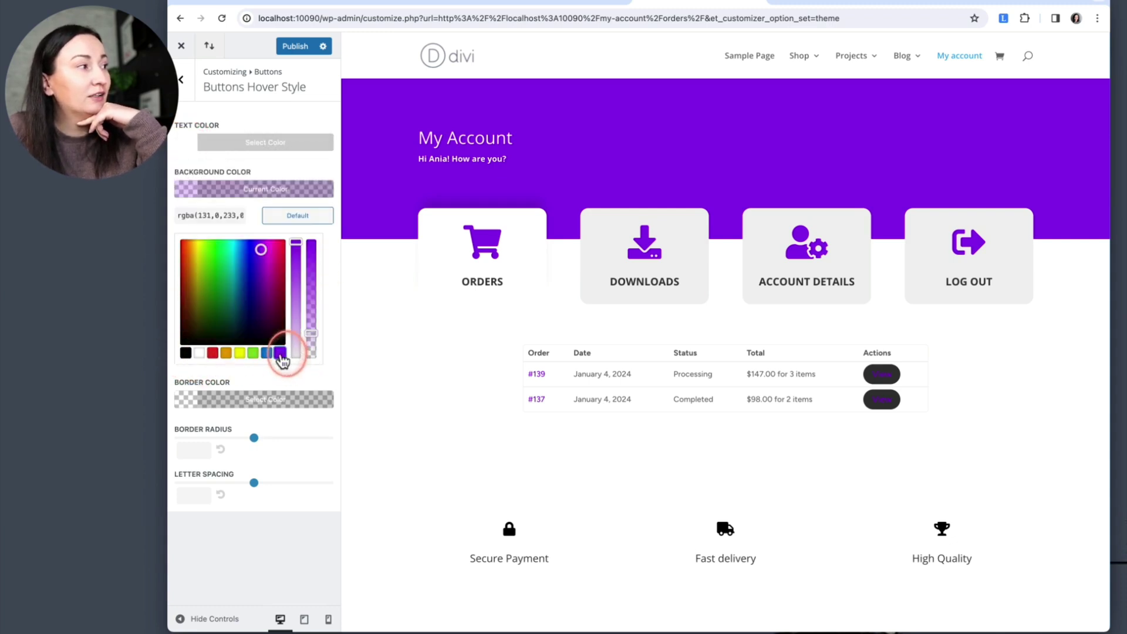
{"action": "left_click", "coordinate": [311, 333]}
{"action": "left_click_drag", "start_coordinate": [311, 333], "coordinate": [302, 222]}
{"action": "left_click", "coordinate": [182, 401]}
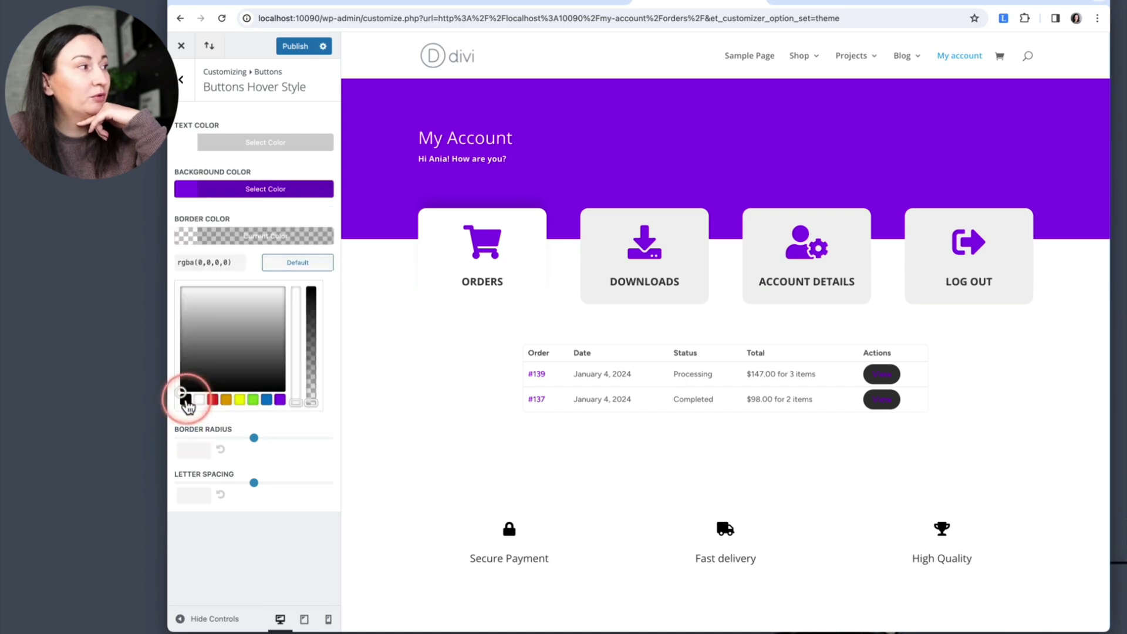
{"action": "left_click_drag", "start_coordinate": [254, 439], "coordinate": [344, 442]}
{"action": "left_click", "coordinate": [883, 376]}
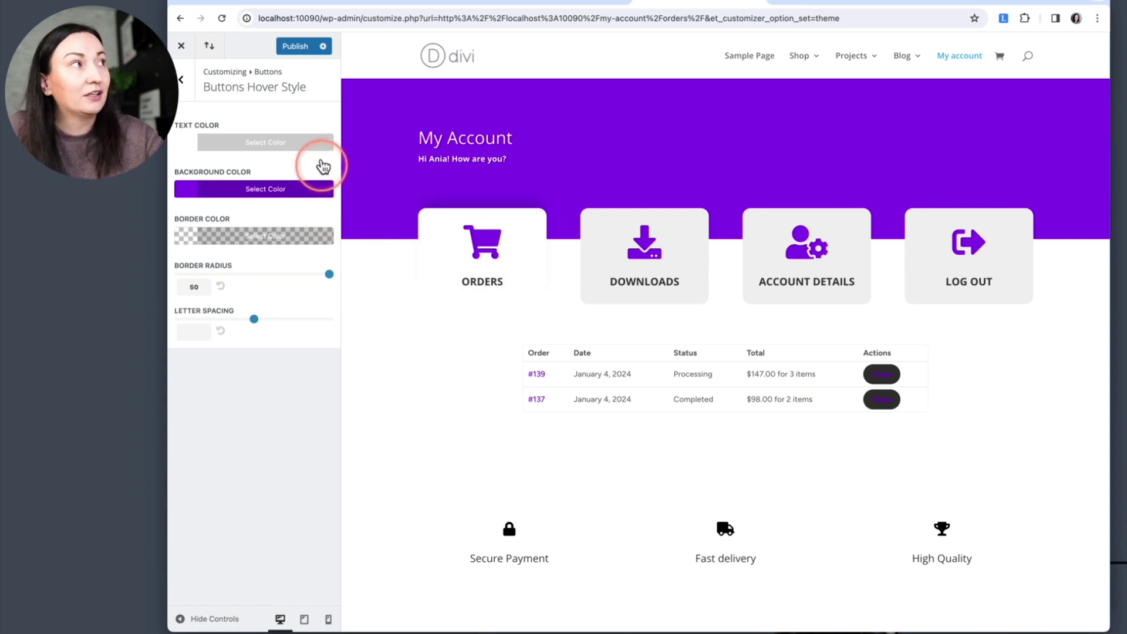
Step: In the Visual Builder, reset the link text color of the woocommerce_my_account text module to its default and save the page
{"action": "left_click", "coordinate": [534, 8]}
{"action": "mouse_move", "coordinate": [634, 437]}
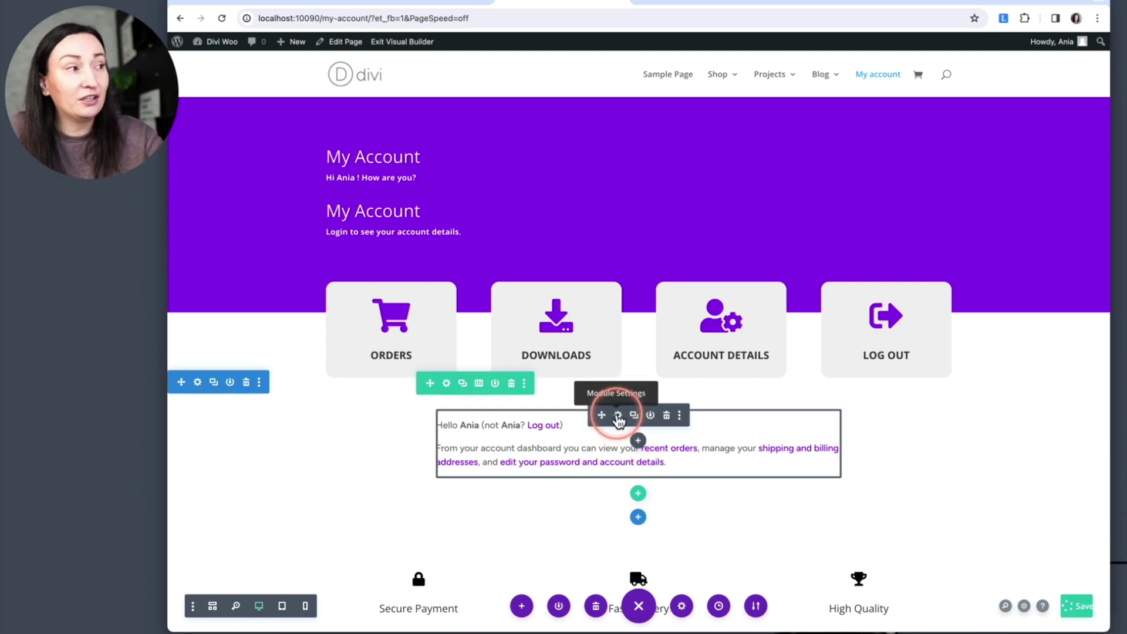
{"action": "left_click", "coordinate": [617, 415]}
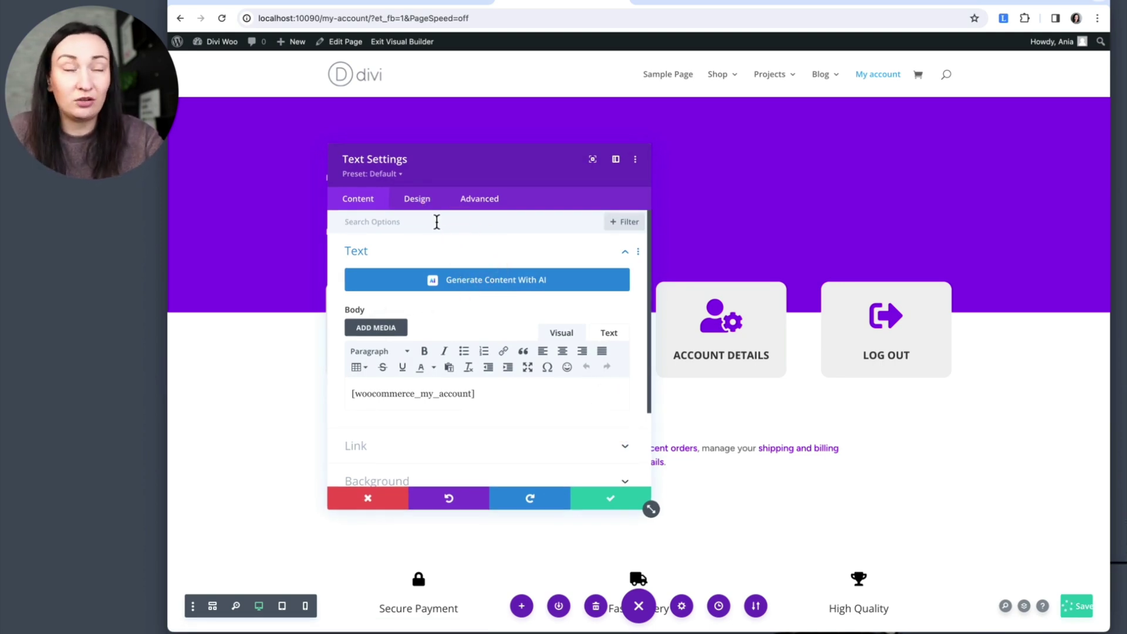
{"action": "left_click", "coordinate": [418, 200]}
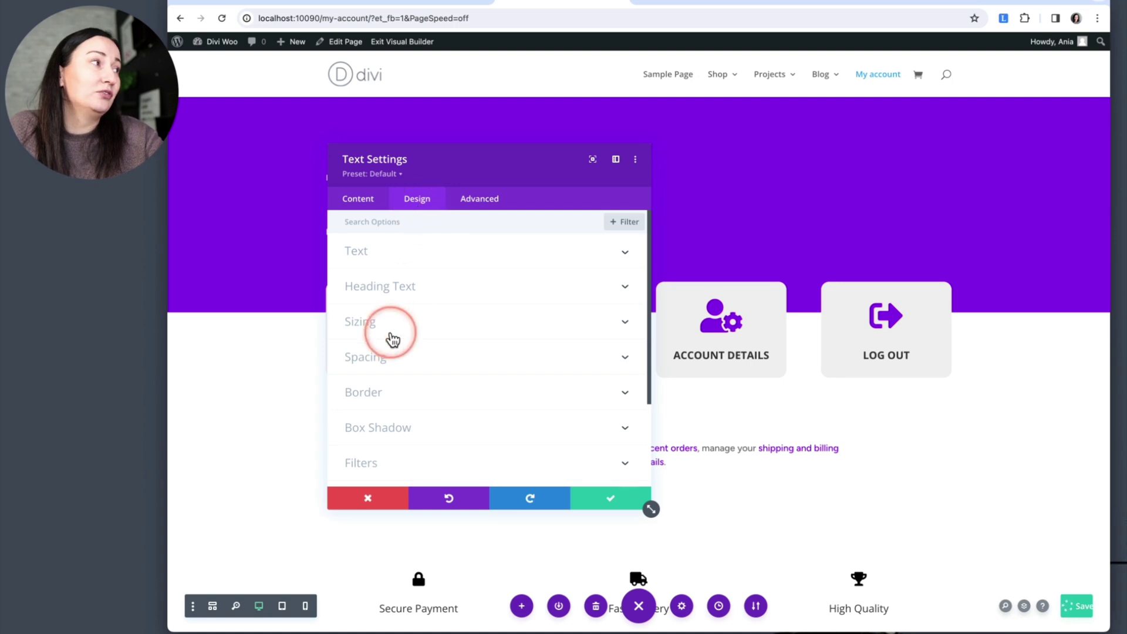
{"action": "left_click", "coordinate": [360, 258]}
{"action": "left_click", "coordinate": [429, 280]}
{"action": "scroll", "coordinate": [390, 444], "scroll_direction": "down", "scroll_amount": 3}
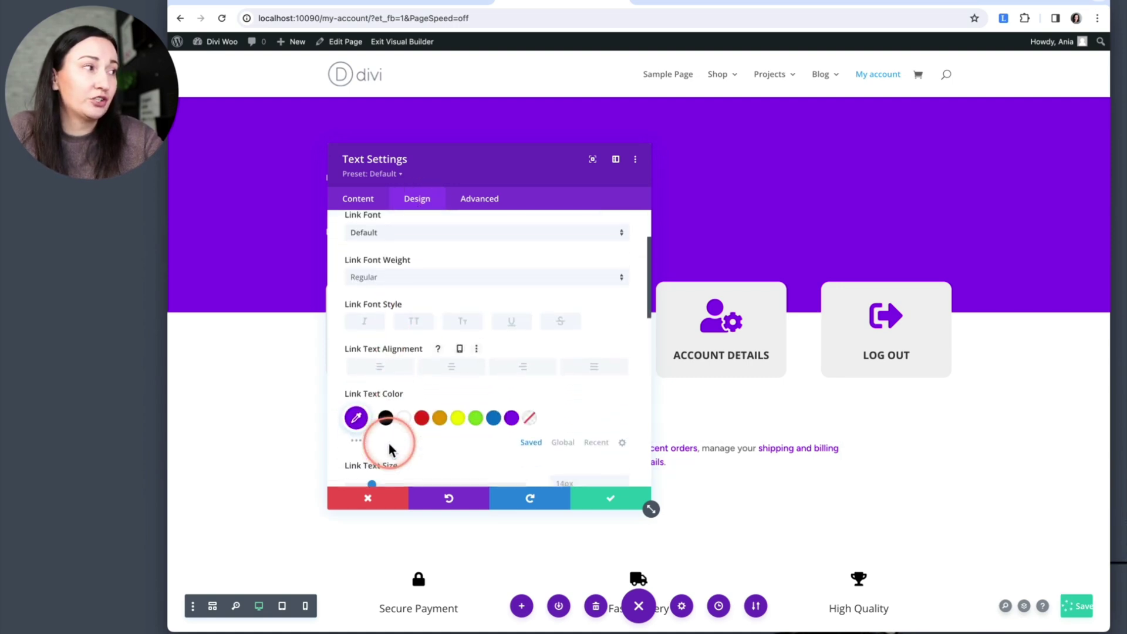
{"action": "left_click", "coordinate": [464, 381]}
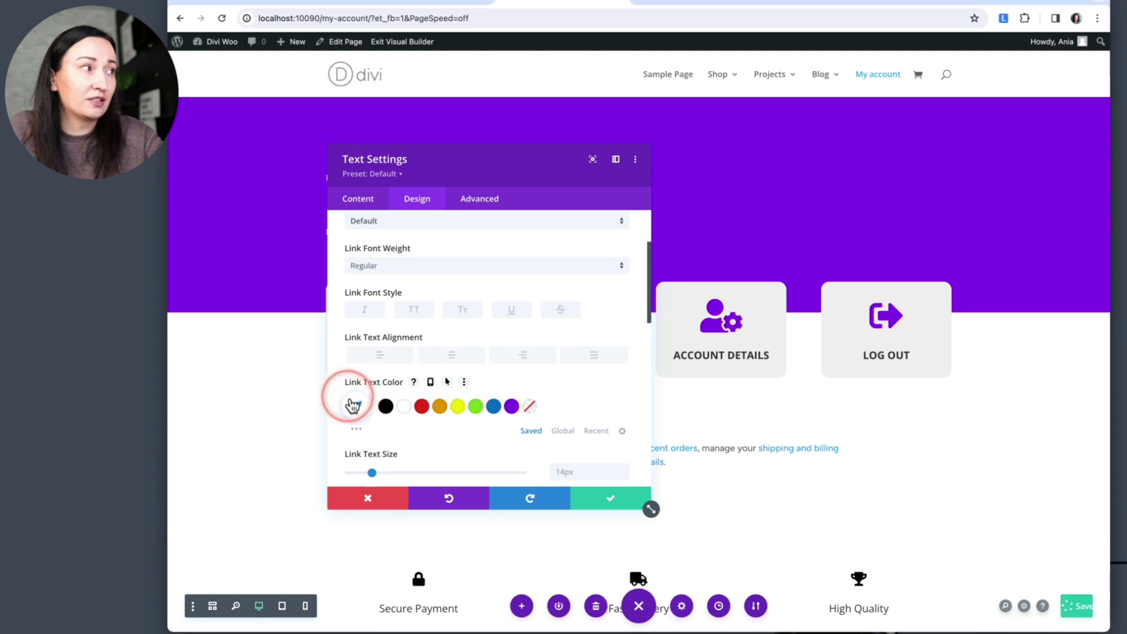
{"action": "left_click", "coordinate": [582, 498]}
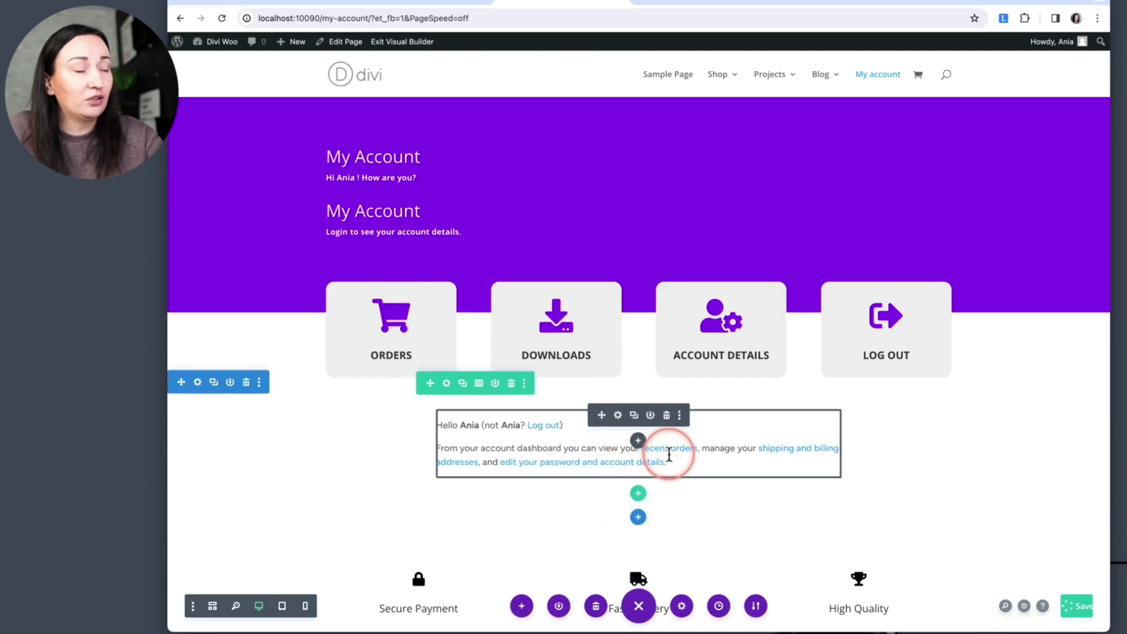
{"action": "left_click", "coordinate": [1073, 612]}
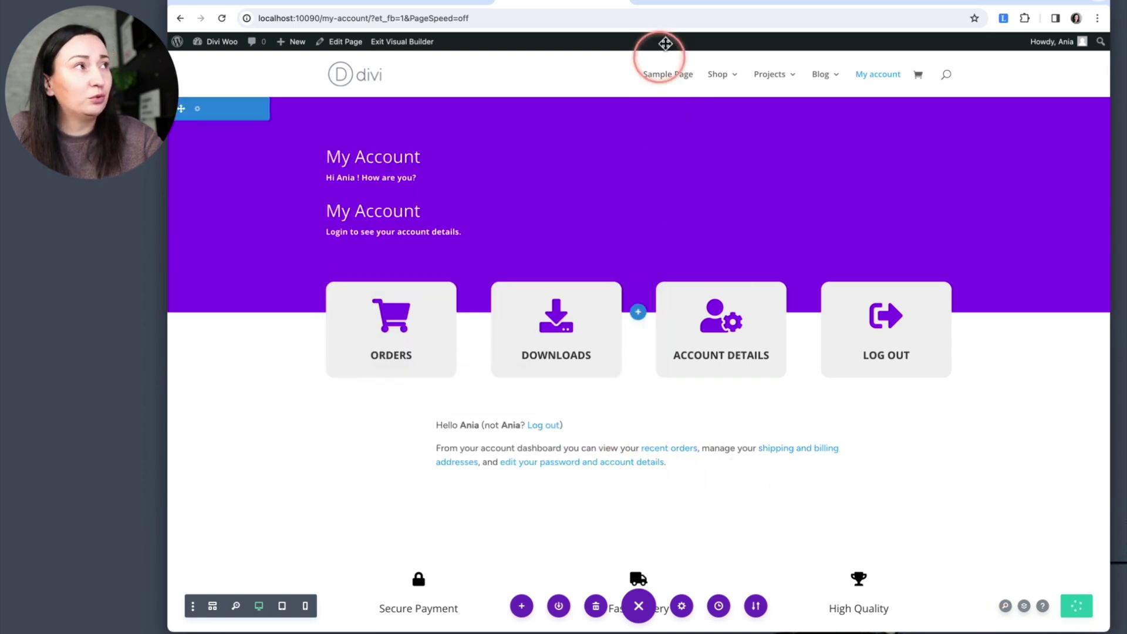
Step: In the theme customizer's general layout settings, set the Theme Accent Color to purple (#8300e9), publish the changes and exit the customizer
{"action": "left_click", "coordinate": [650, 5]}
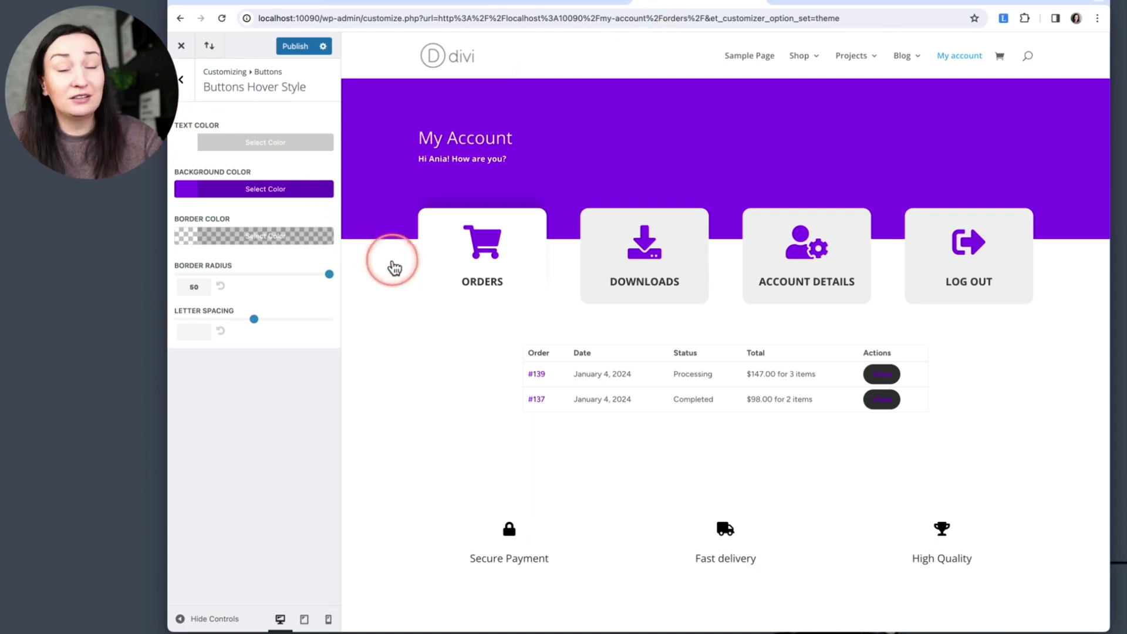
{"action": "left_click", "coordinate": [185, 98]}
{"action": "left_click", "coordinate": [183, 88]}
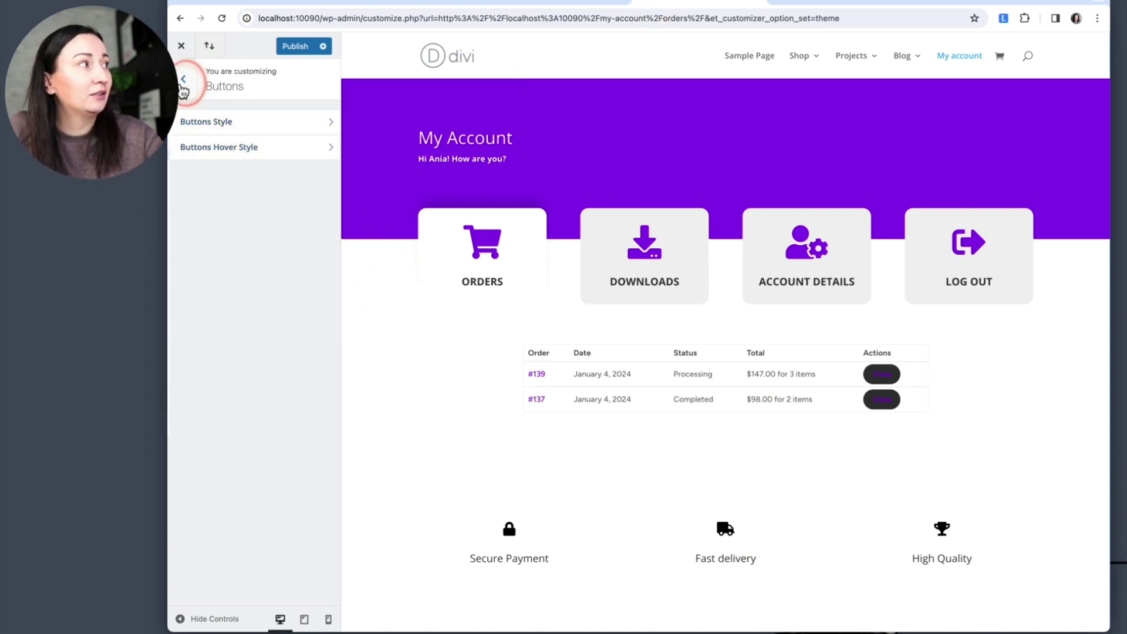
{"action": "left_click", "coordinate": [268, 177]}
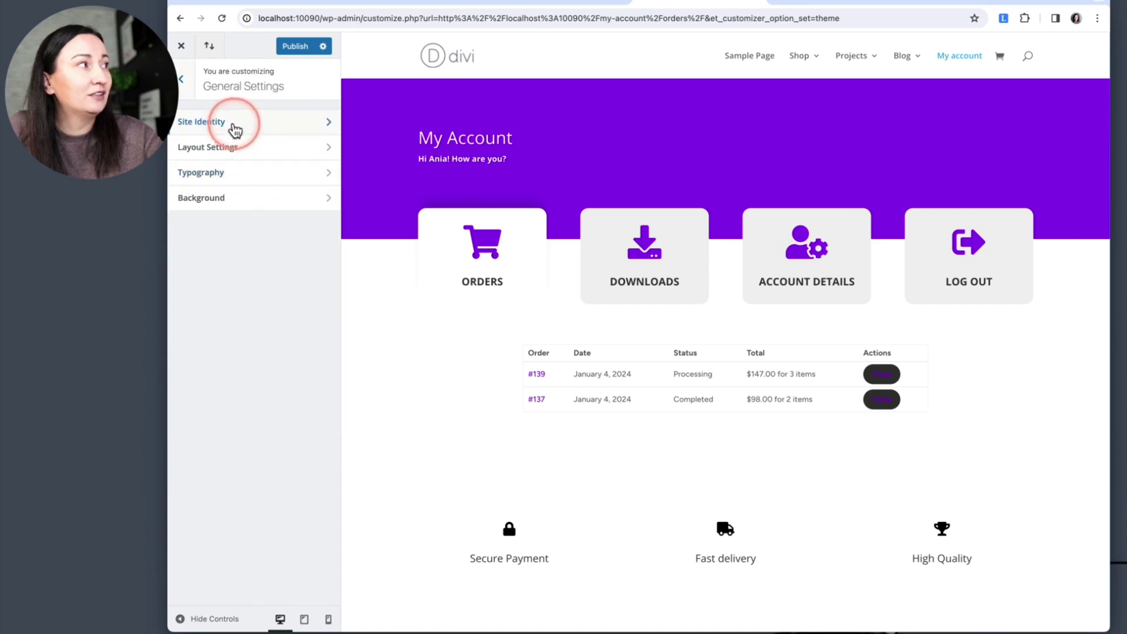
{"action": "left_click", "coordinate": [259, 148]}
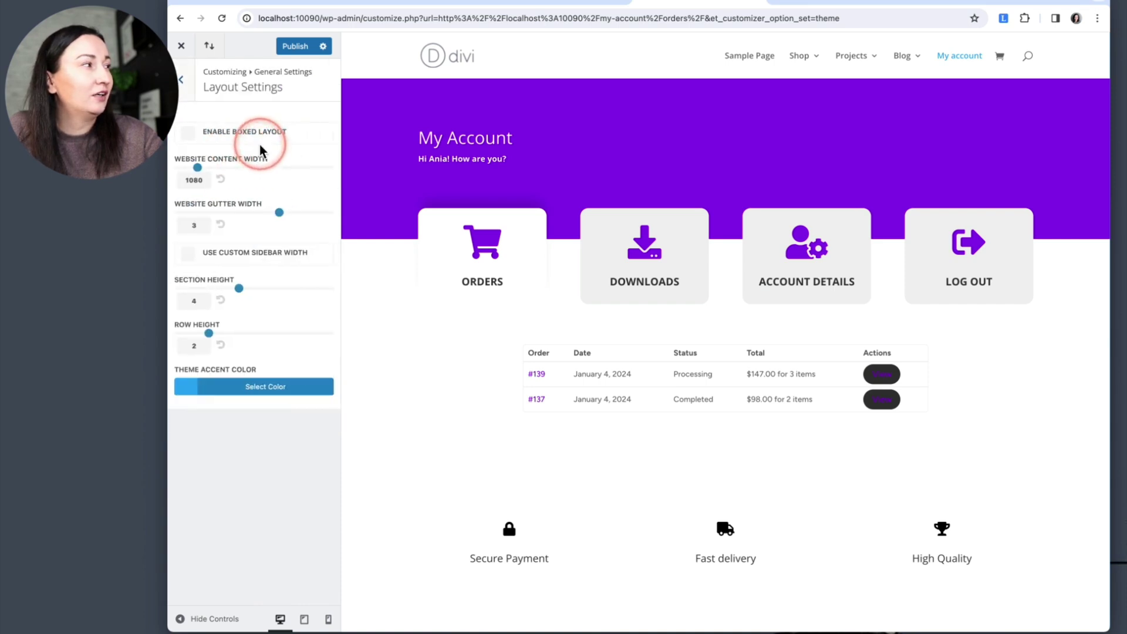
{"action": "left_click", "coordinate": [184, 392]}
{"action": "left_click", "coordinate": [280, 550]}
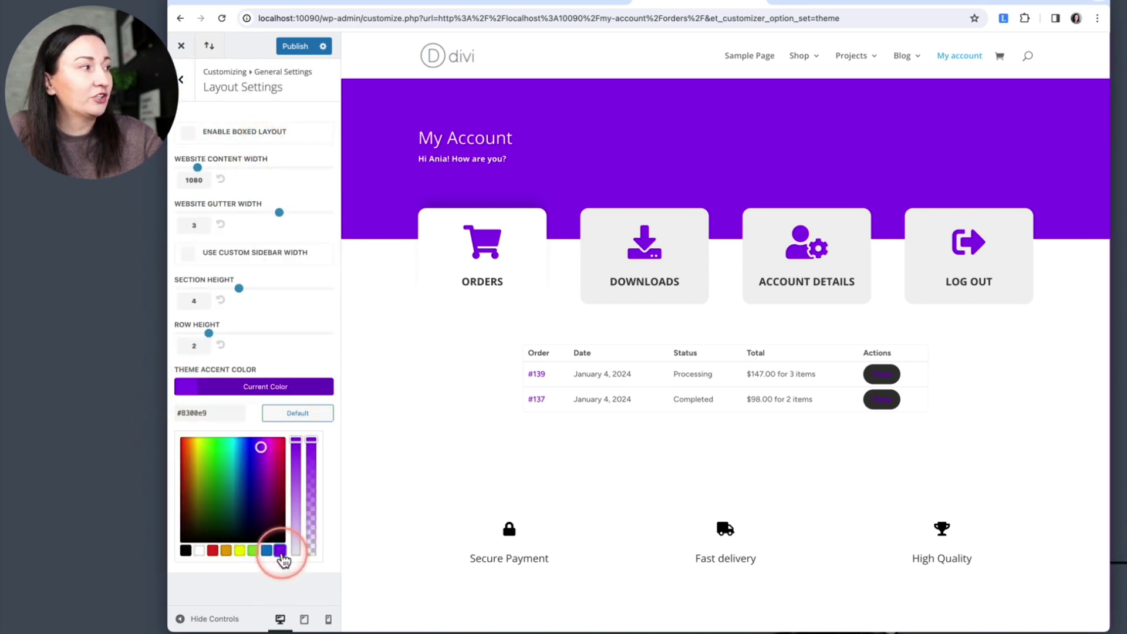
{"action": "left_click", "coordinate": [295, 46]}
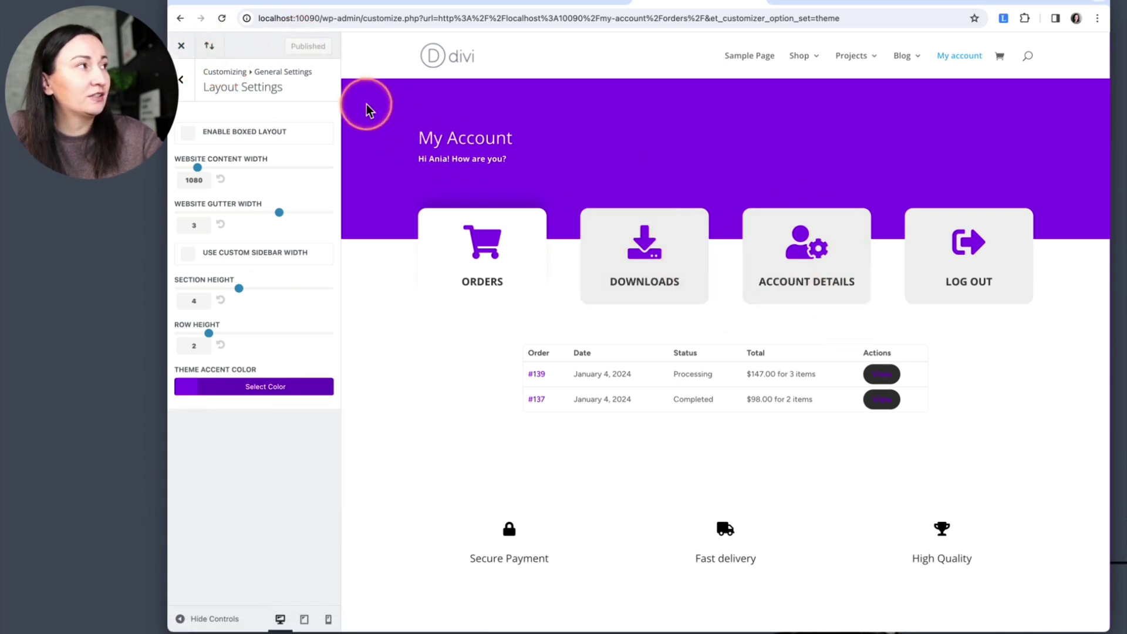
{"action": "left_click", "coordinate": [183, 50]}
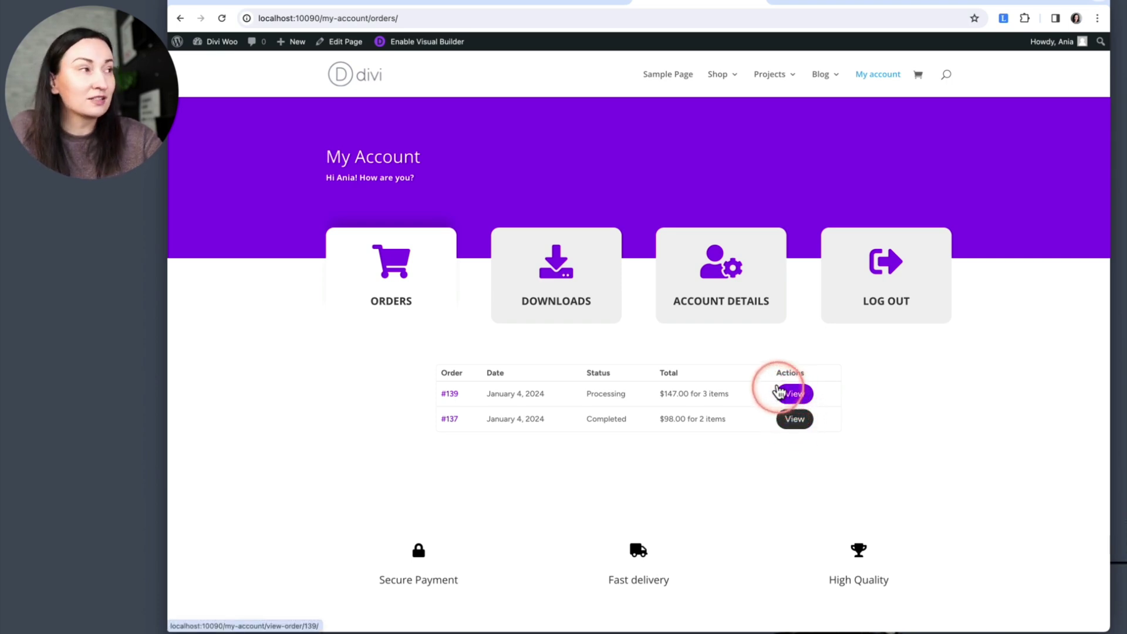
Step: View the live account dashboard's links and save the My Account page again in the Visual Builder
{"action": "left_click", "coordinate": [895, 86]}
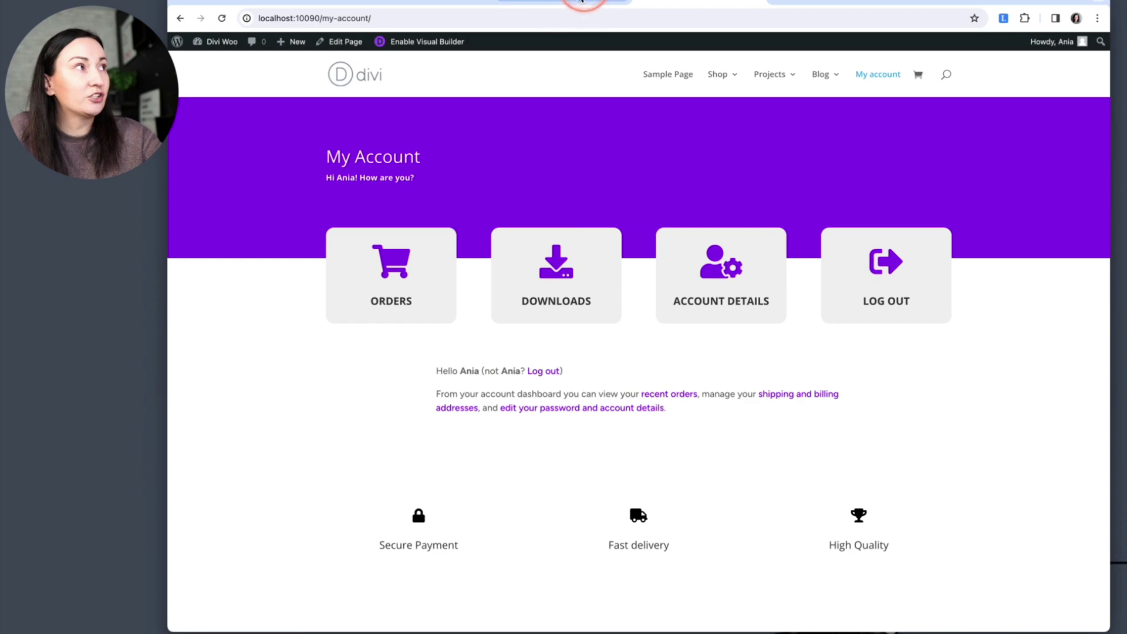
{"action": "left_click", "coordinate": [560, 3]}
{"action": "left_click", "coordinate": [1075, 608]}
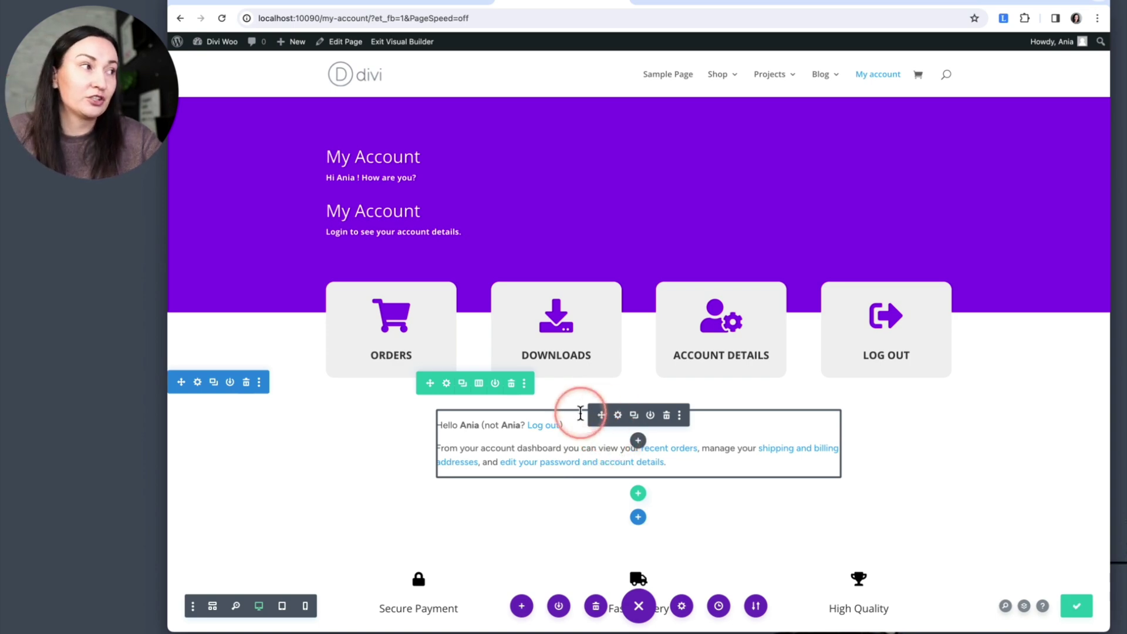
Step: Review the Orders, Downloads, Account Details and Log Out pages on the live site, checking their links, buttons and notices
{"action": "left_click", "coordinate": [662, 7]}
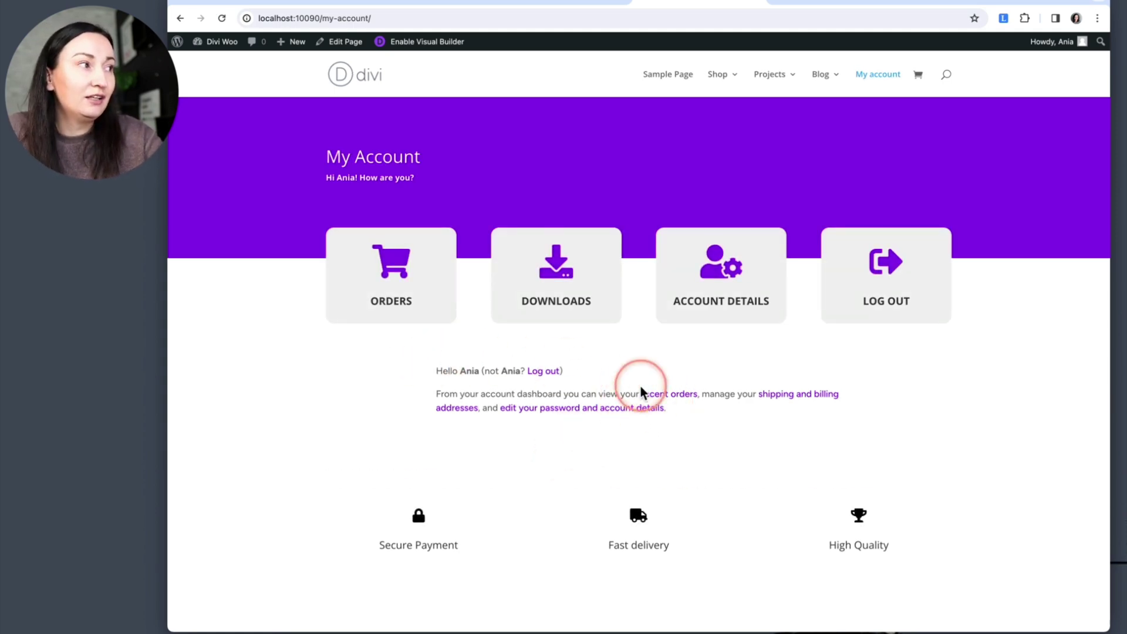
{"action": "left_click", "coordinate": [407, 283]}
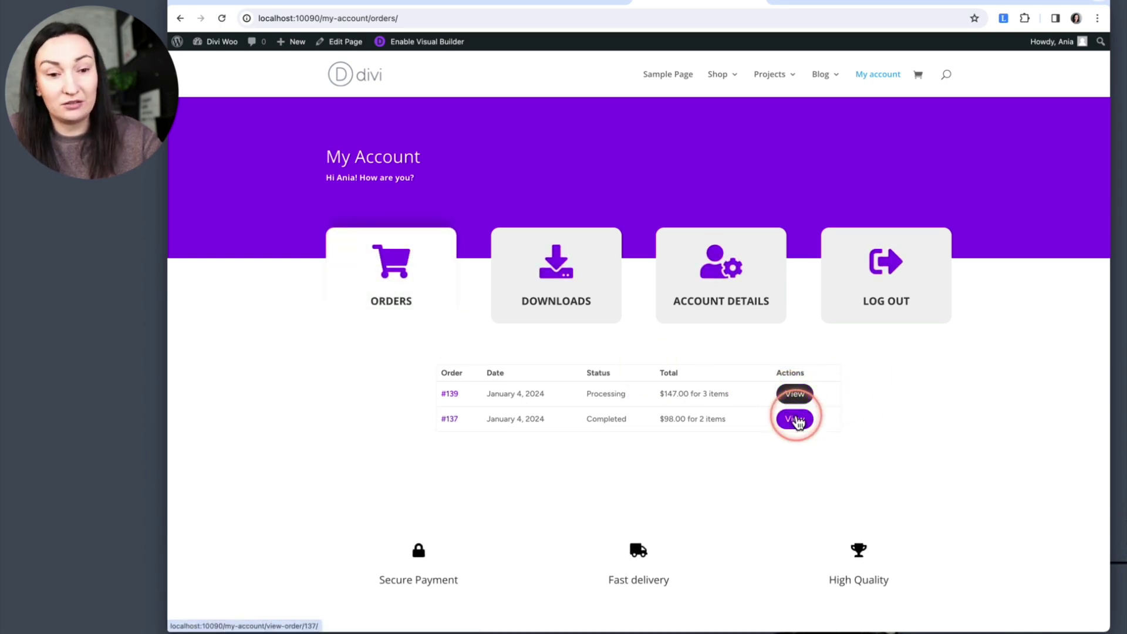
{"action": "left_click", "coordinate": [581, 312]}
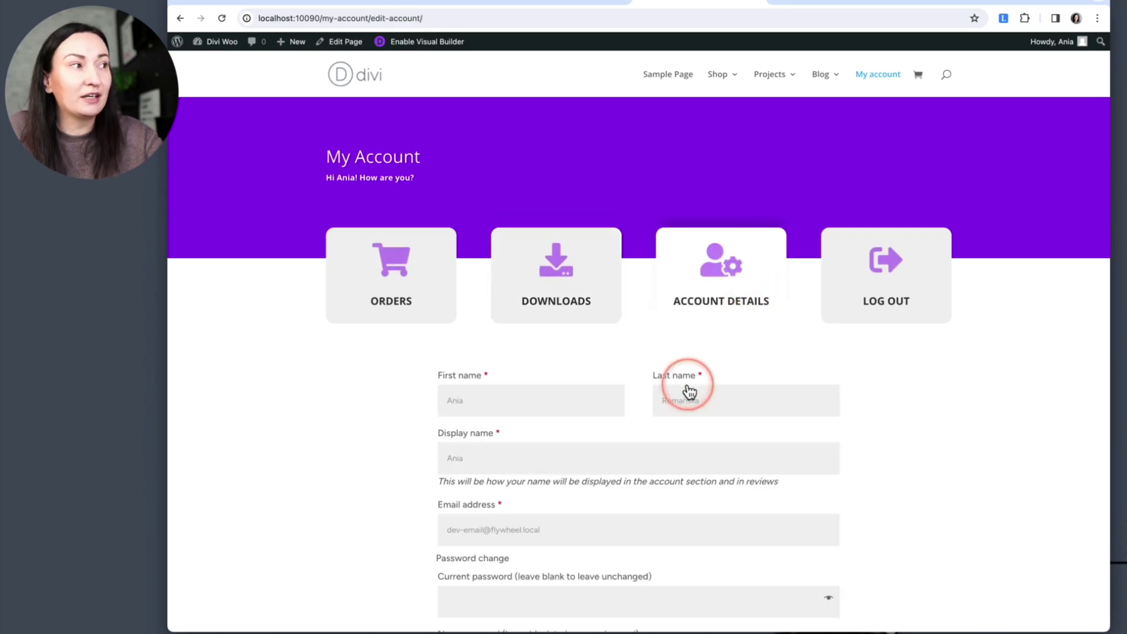
{"action": "scroll", "coordinate": [679, 378], "scroll_direction": "down", "scroll_amount": 5}
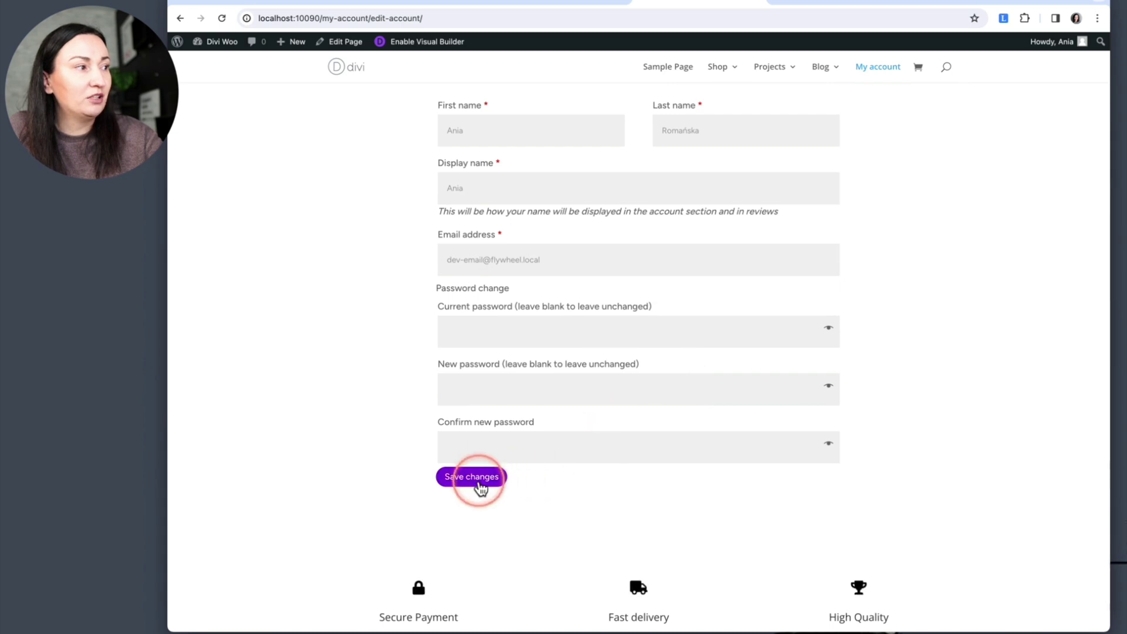
{"action": "scroll", "coordinate": [678, 407], "scroll_direction": "up", "scroll_amount": 5}
{"action": "scroll", "coordinate": [679, 408], "scroll_direction": "down", "scroll_amount": 2}
{"action": "left_click", "coordinate": [914, 307]}
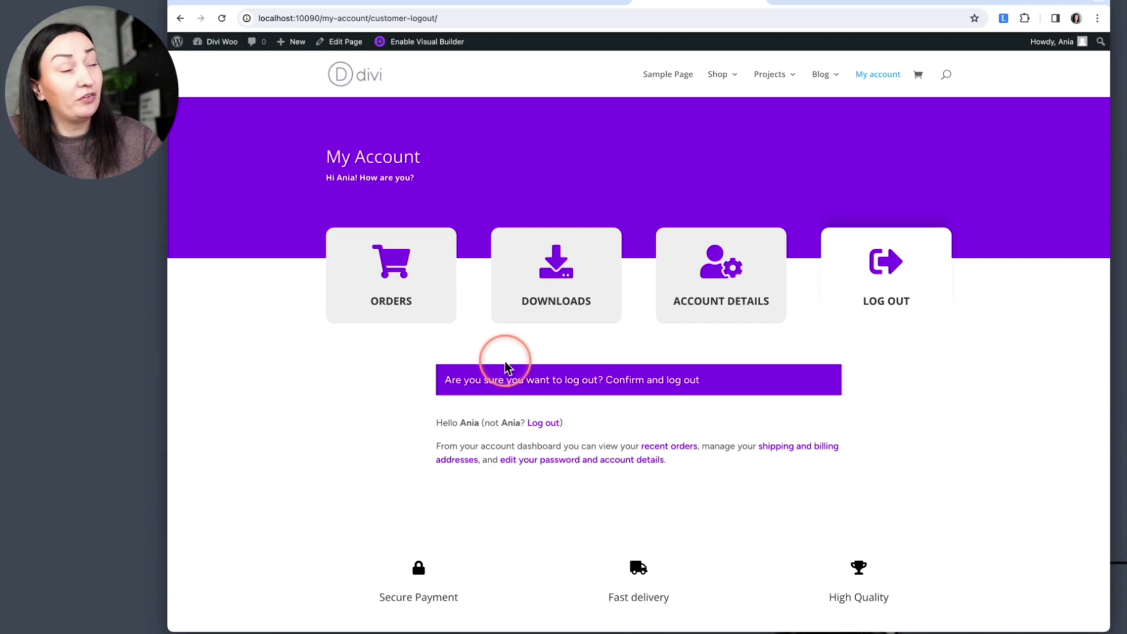
{"action": "left_click", "coordinate": [639, 387]}
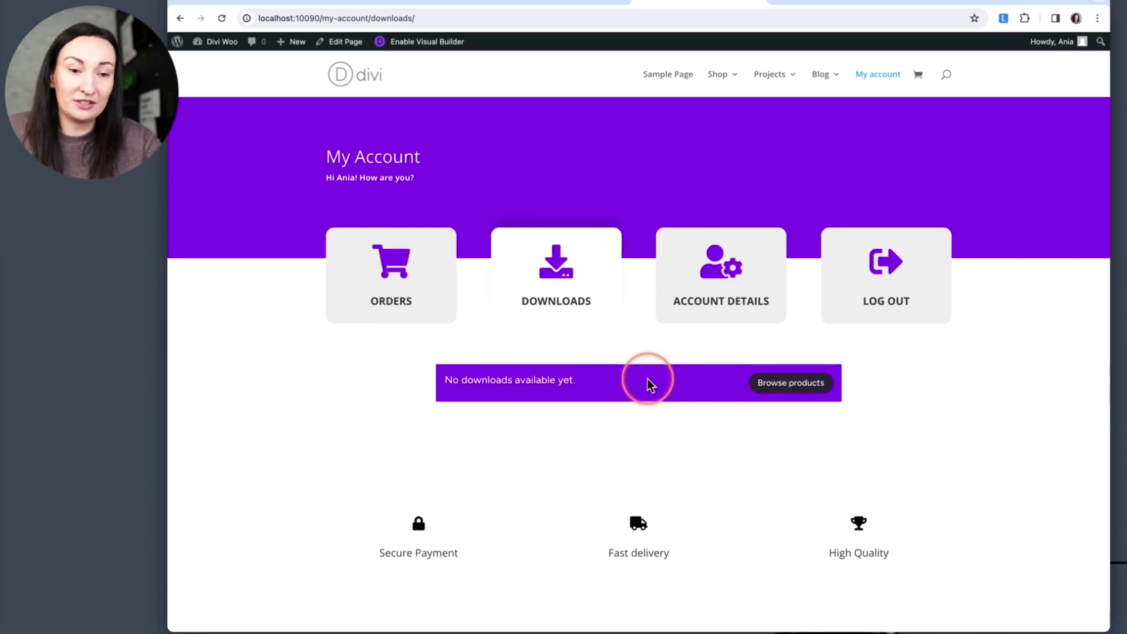
Step: Inspect the purple Downloads notice in the browser's developer tools and expand its woocommerce-info element to examine the styles
{"action": "right_click", "coordinate": [918, 436]}
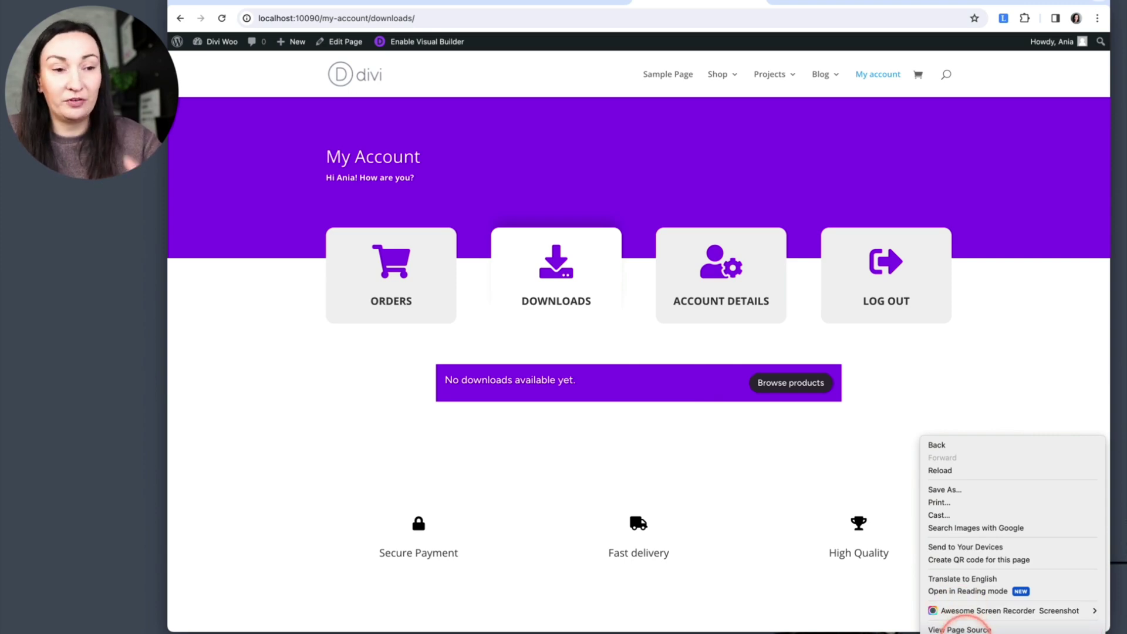
{"action": "left_click", "coordinate": [963, 632]}
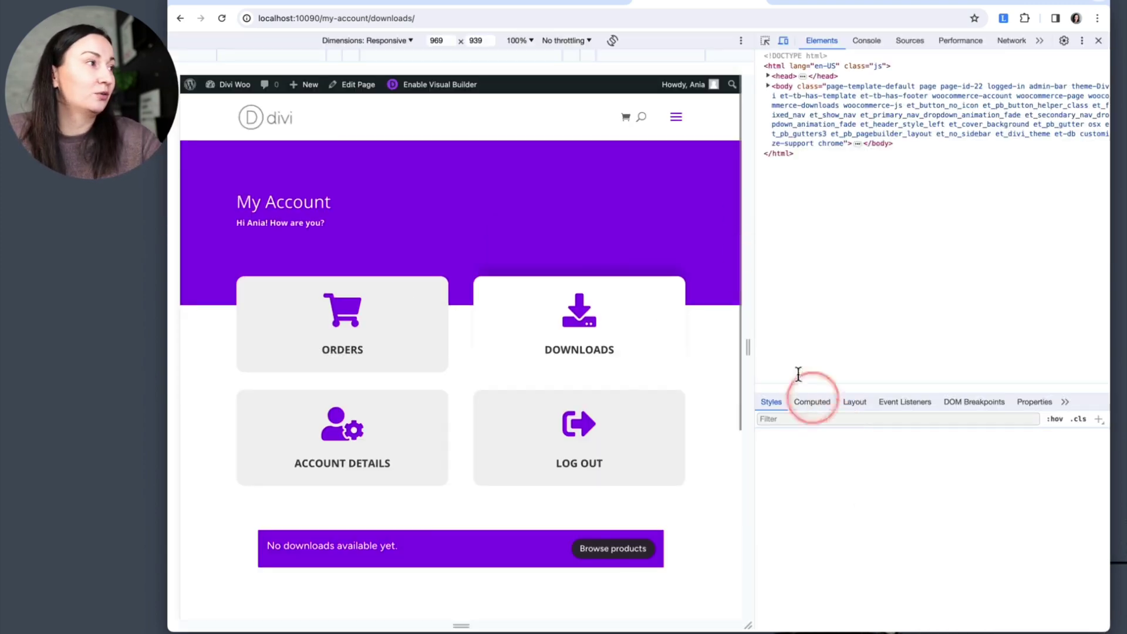
{"action": "left_click", "coordinate": [766, 39]}
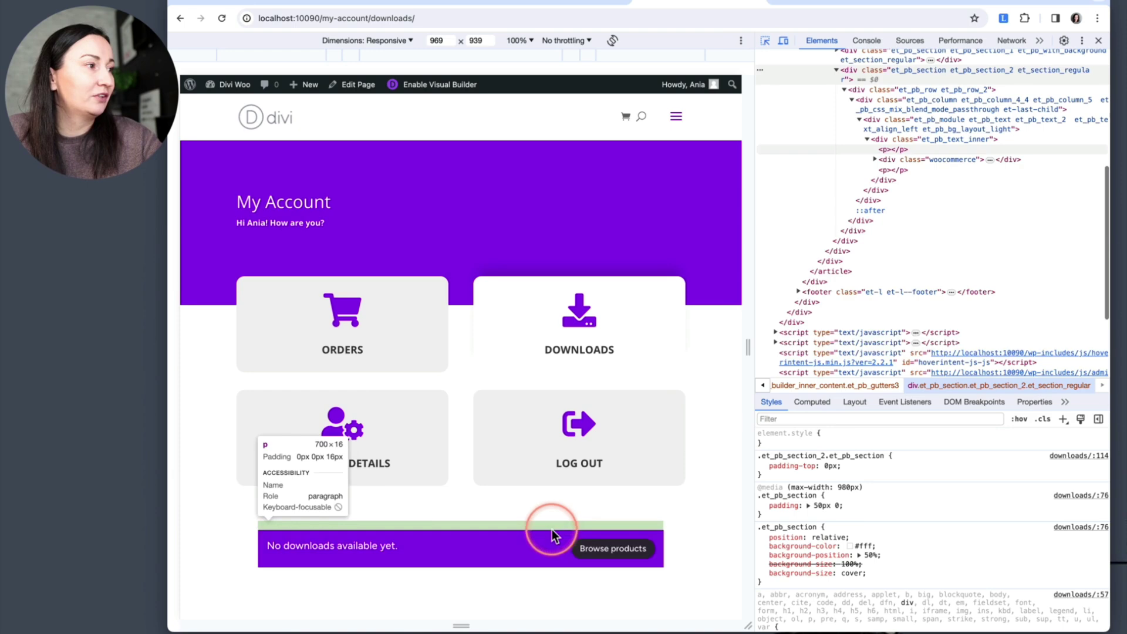
{"action": "left_click", "coordinate": [550, 534]}
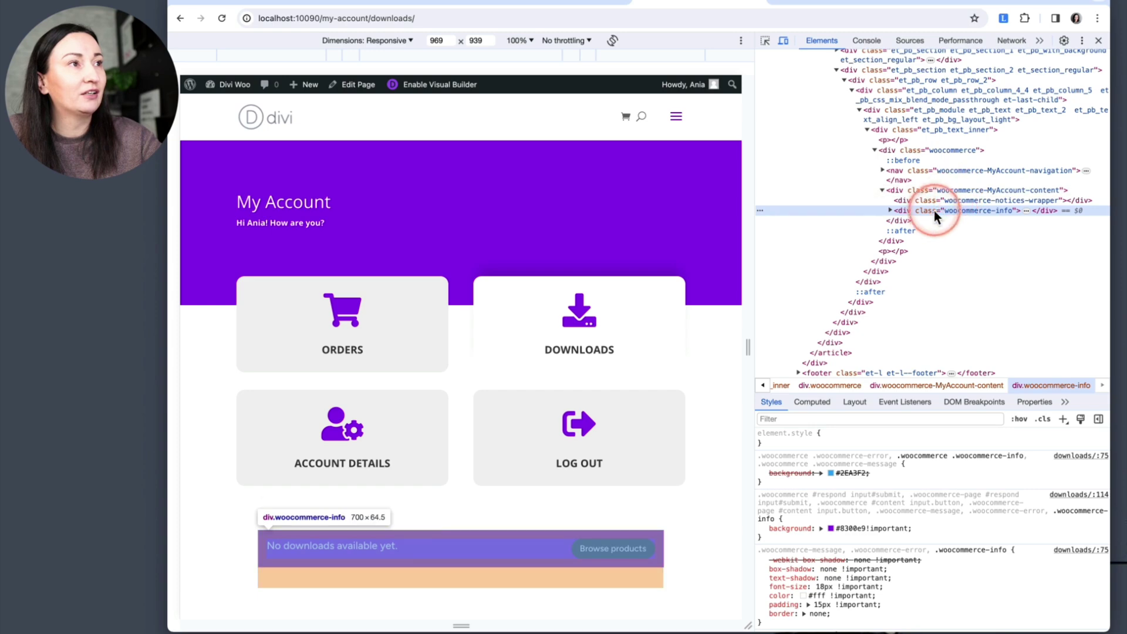
{"action": "left_click", "coordinate": [890, 210]}
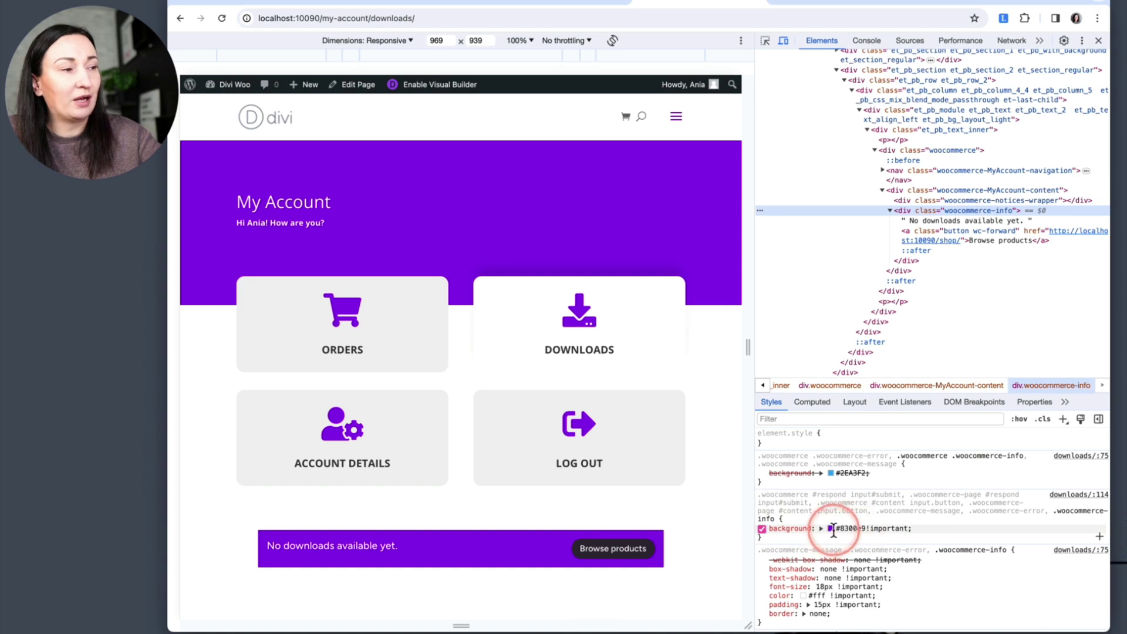
Step: Examine the Downloads notice's background declaration in the inspected styles and start a new .woocommerce-info style rule
{"action": "scroll", "coordinate": [657, 518], "scroll_direction": "down", "scroll_amount": 1}
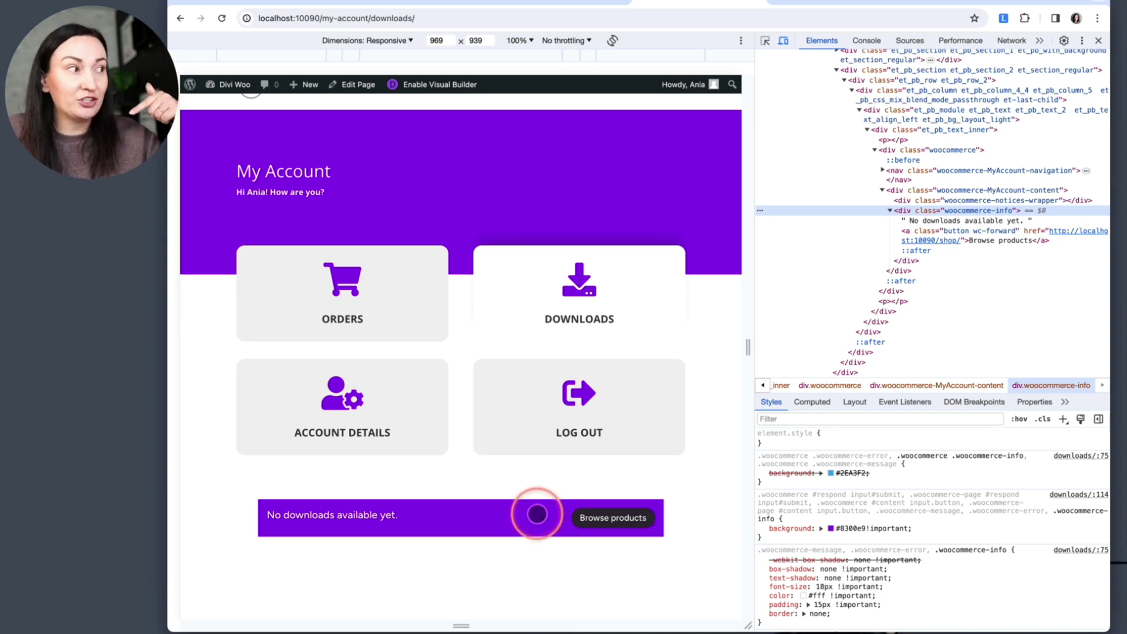
{"action": "left_click", "coordinate": [510, 516]}
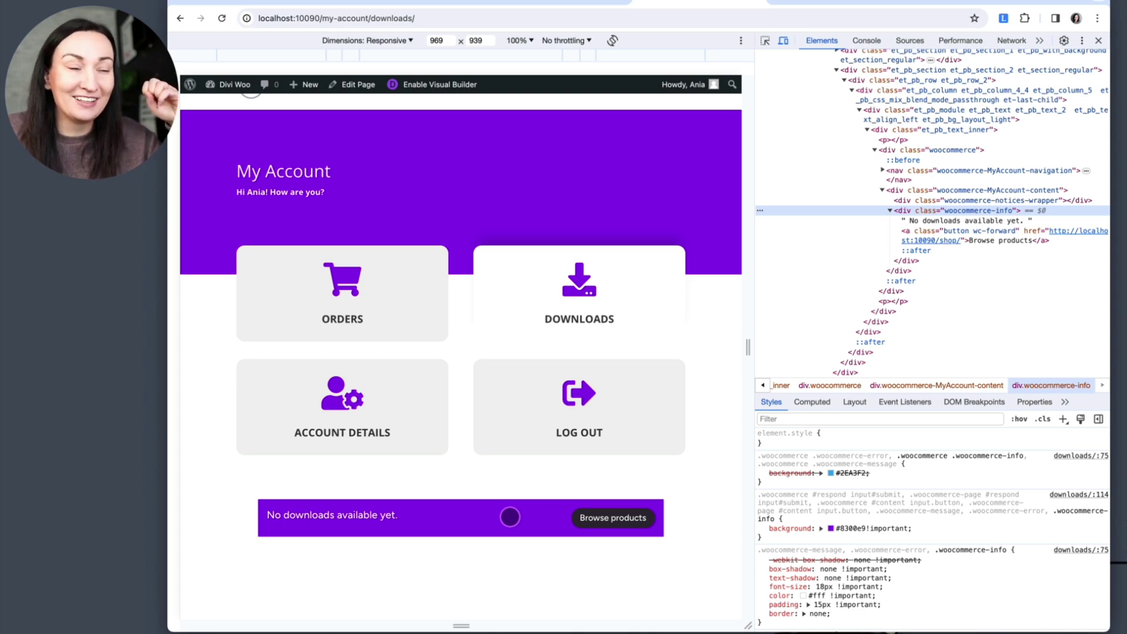
{"action": "left_click", "coordinate": [779, 536]}
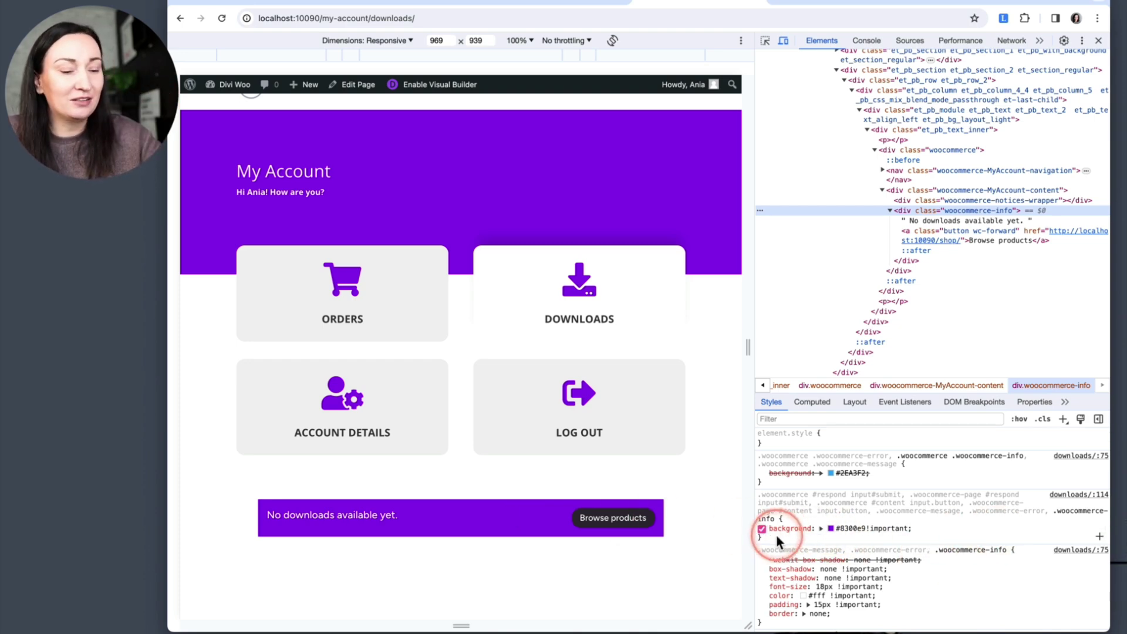
{"action": "left_click", "coordinate": [833, 530]}
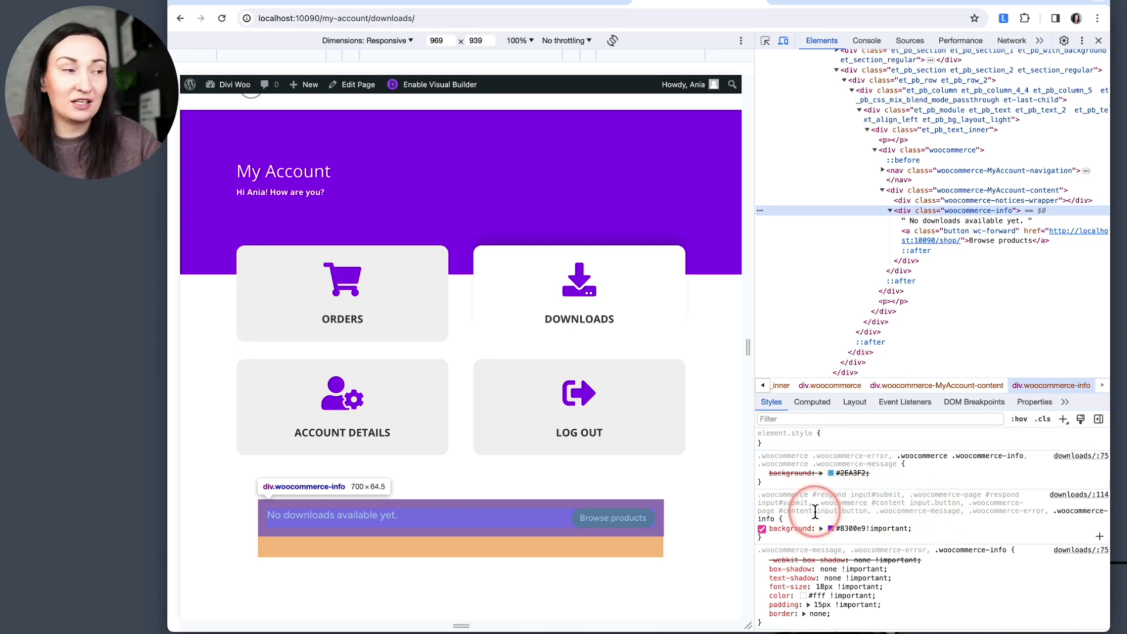
{"action": "left_click", "coordinate": [898, 529]}
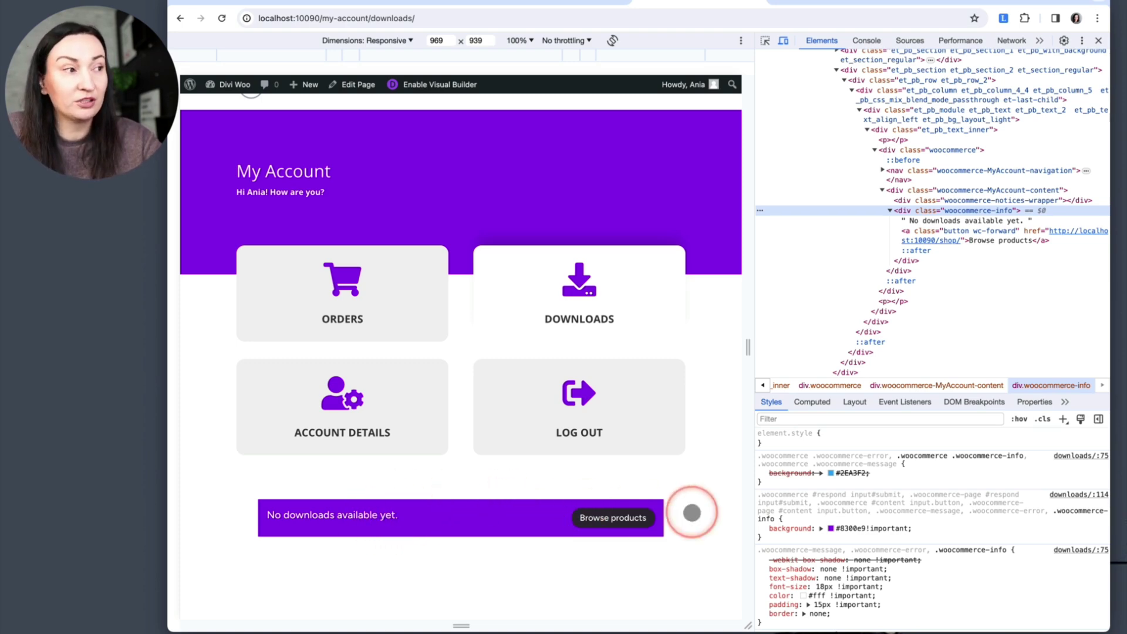
{"action": "left_click", "coordinate": [1061, 421]}
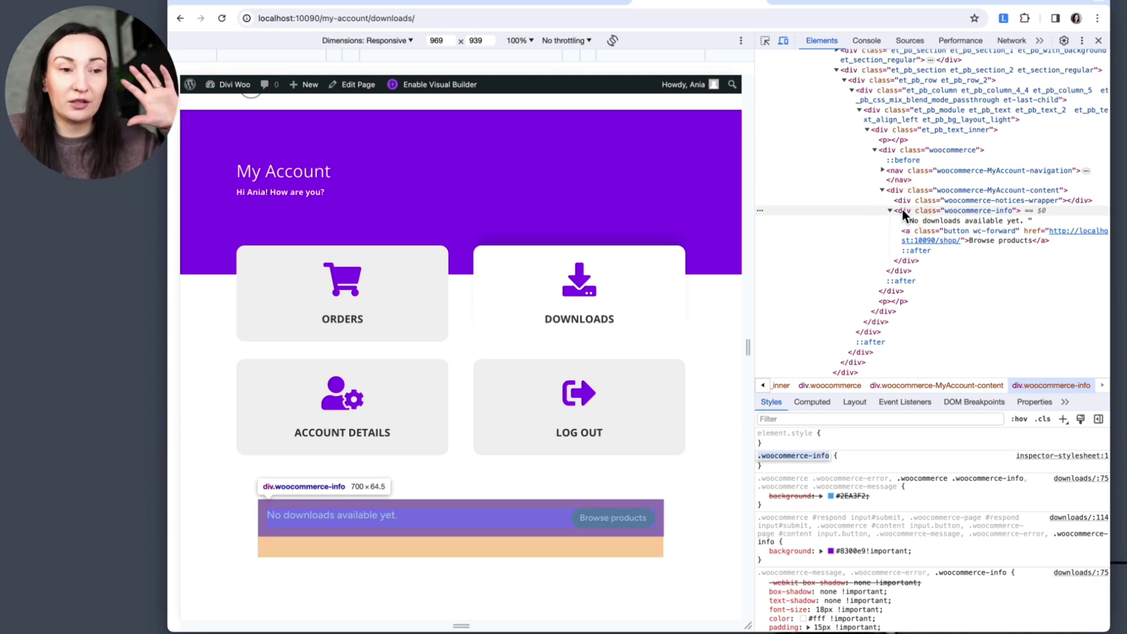
{"action": "left_click", "coordinate": [903, 210]}
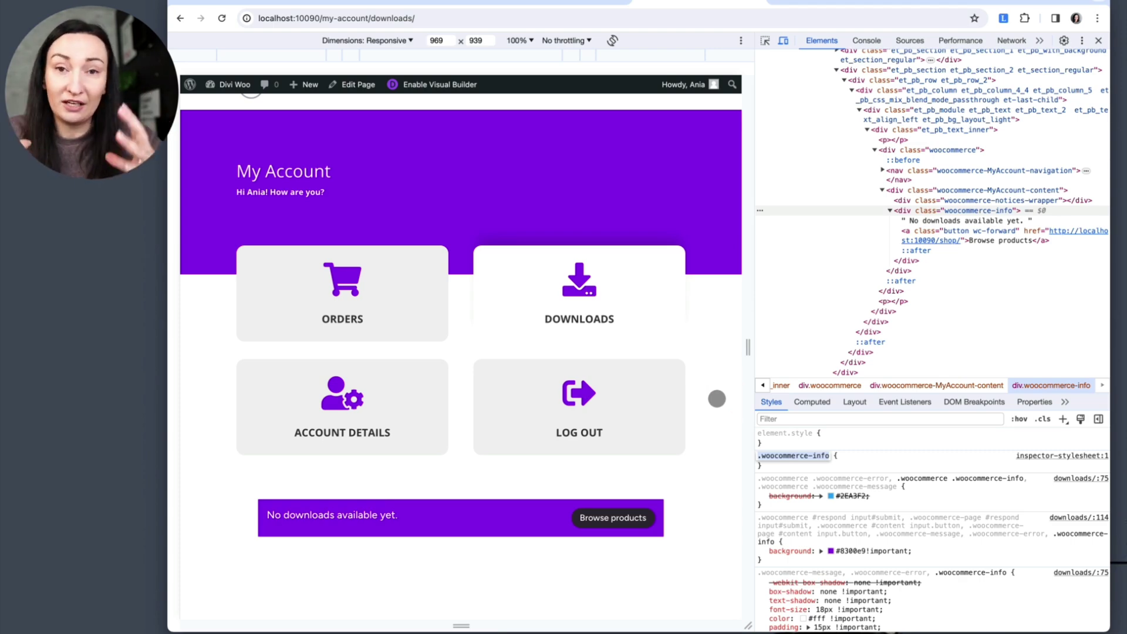
Step: Switch to the Visual Builder, give the account content's text module the CSS ID dl-account and save the page
{"action": "left_click", "coordinate": [618, 86]}
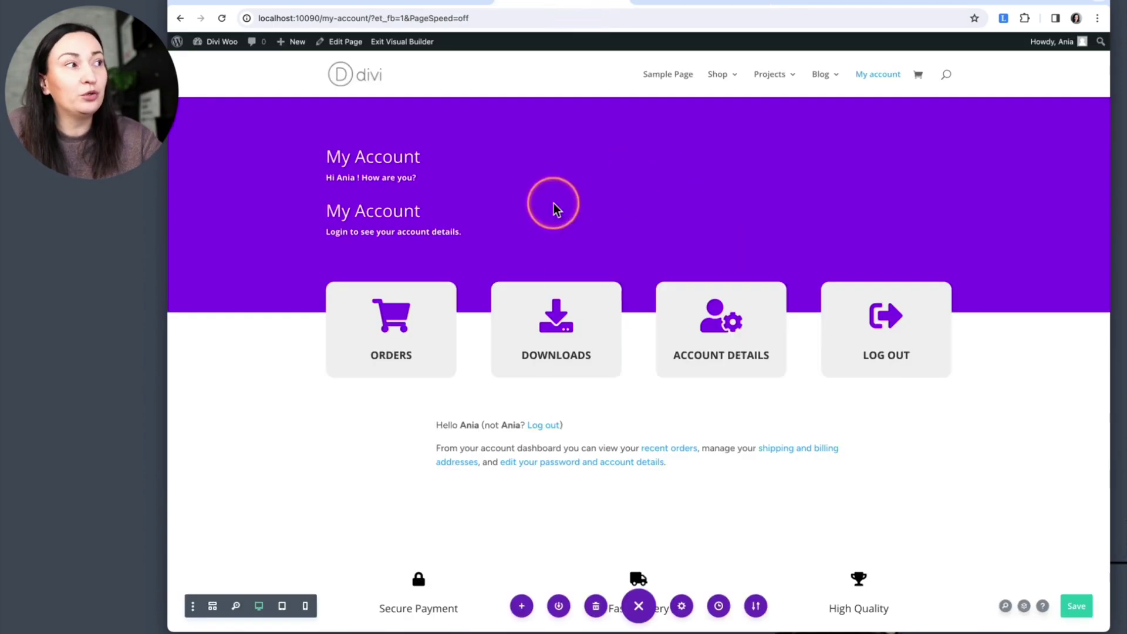
{"action": "mouse_move", "coordinate": [549, 448]}
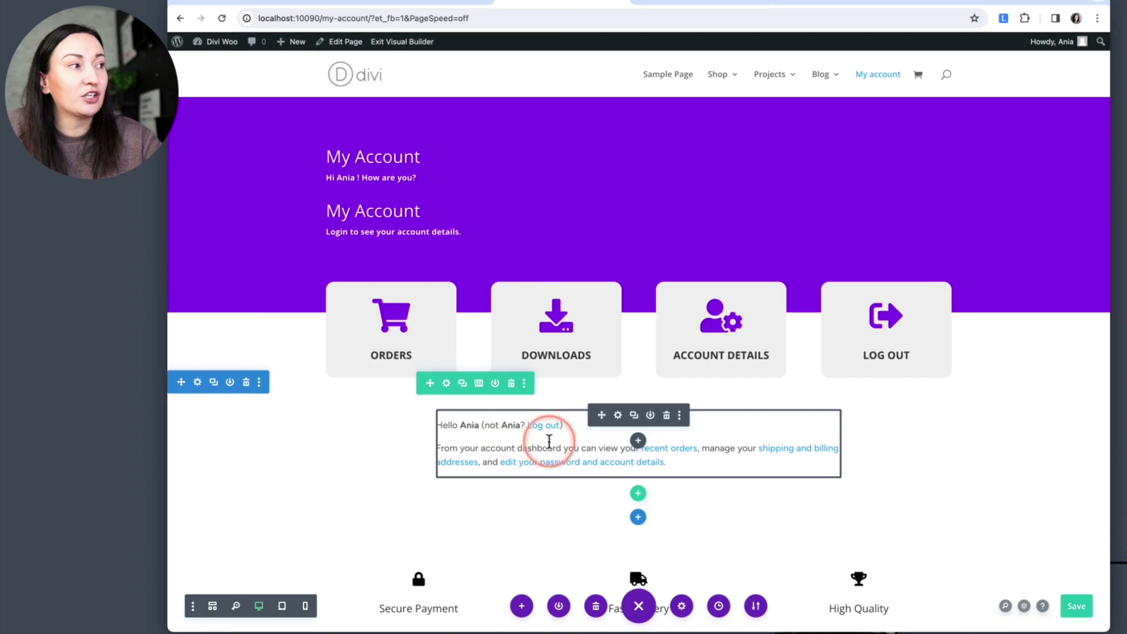
{"action": "left_click", "coordinate": [618, 417]}
{"action": "left_click", "coordinate": [478, 199]}
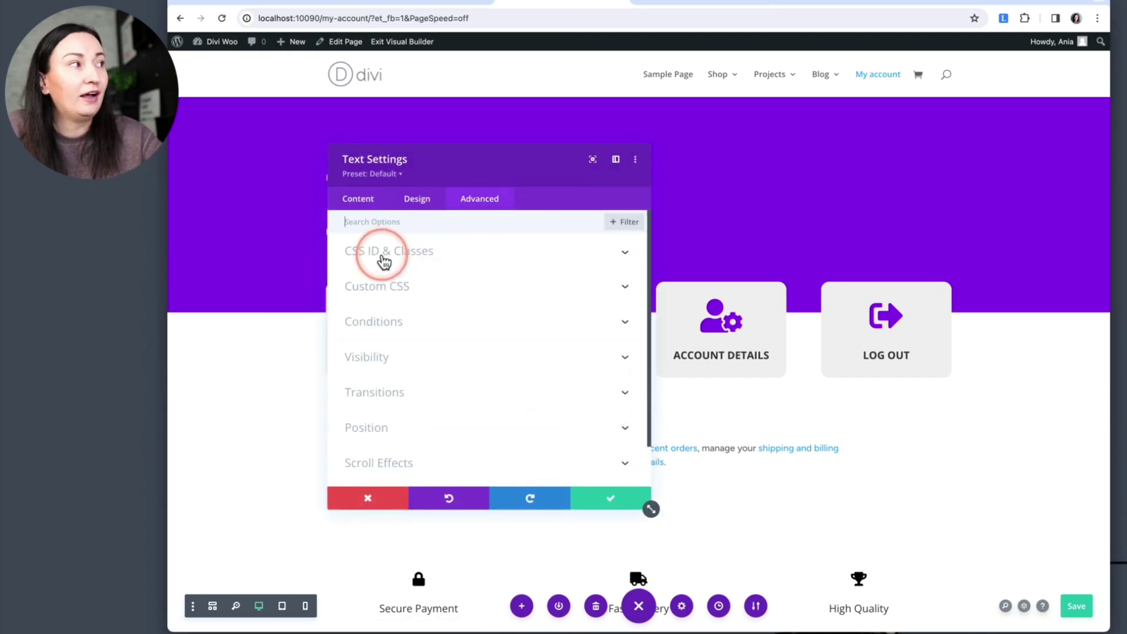
{"action": "left_click", "coordinate": [377, 251]}
{"action": "left_click", "coordinate": [373, 292]}
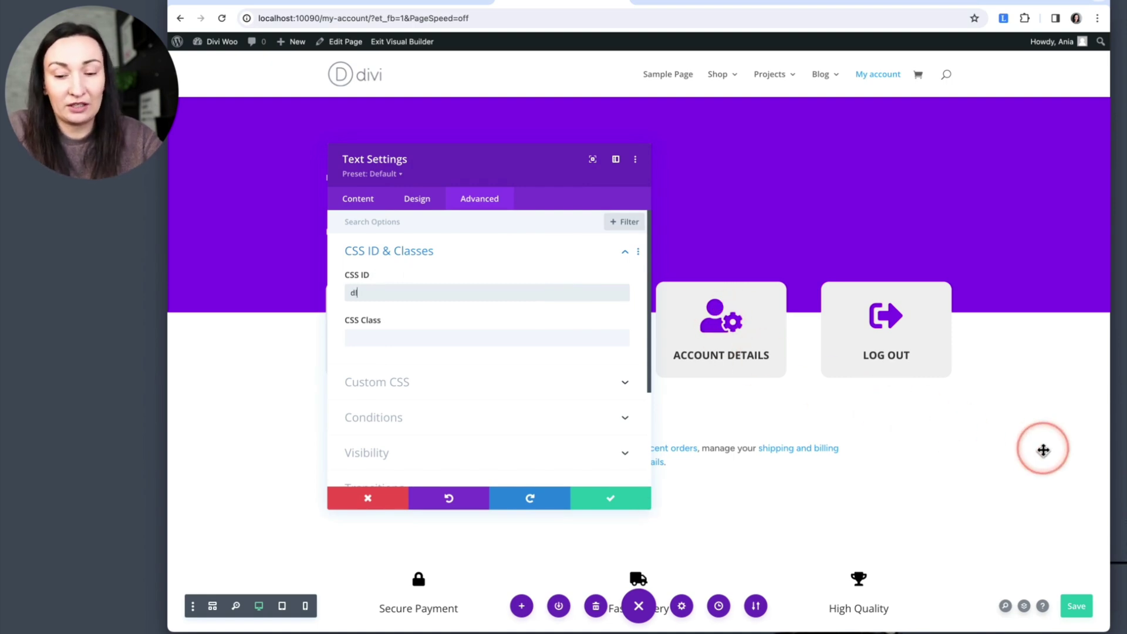
{"action": "type", "text": "dl-account"}
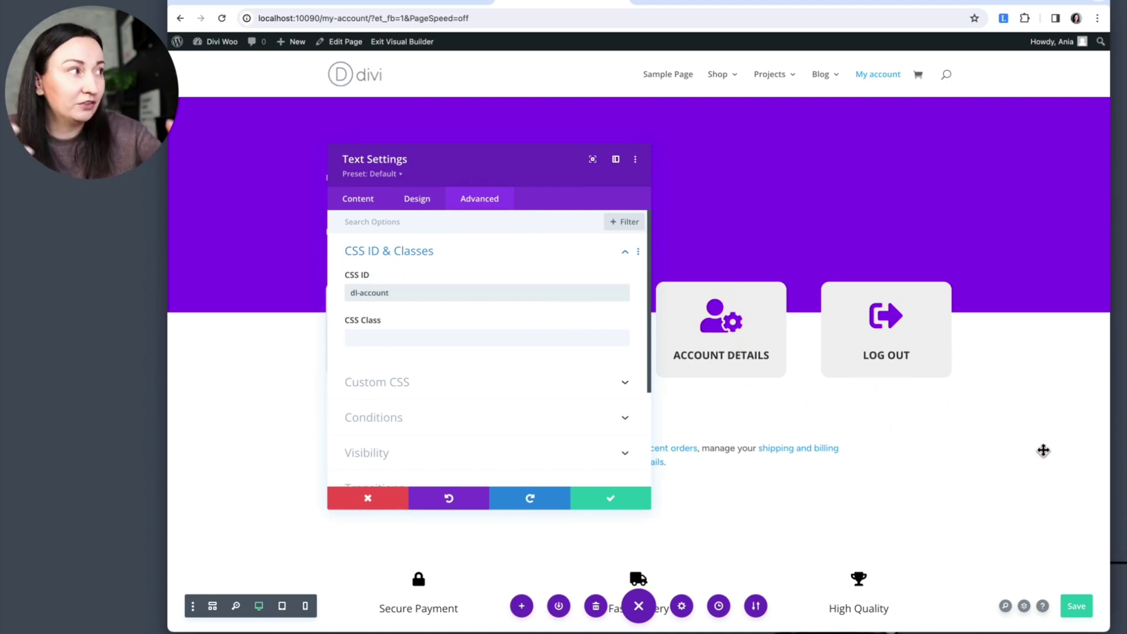
{"action": "left_click", "coordinate": [981, 445]}
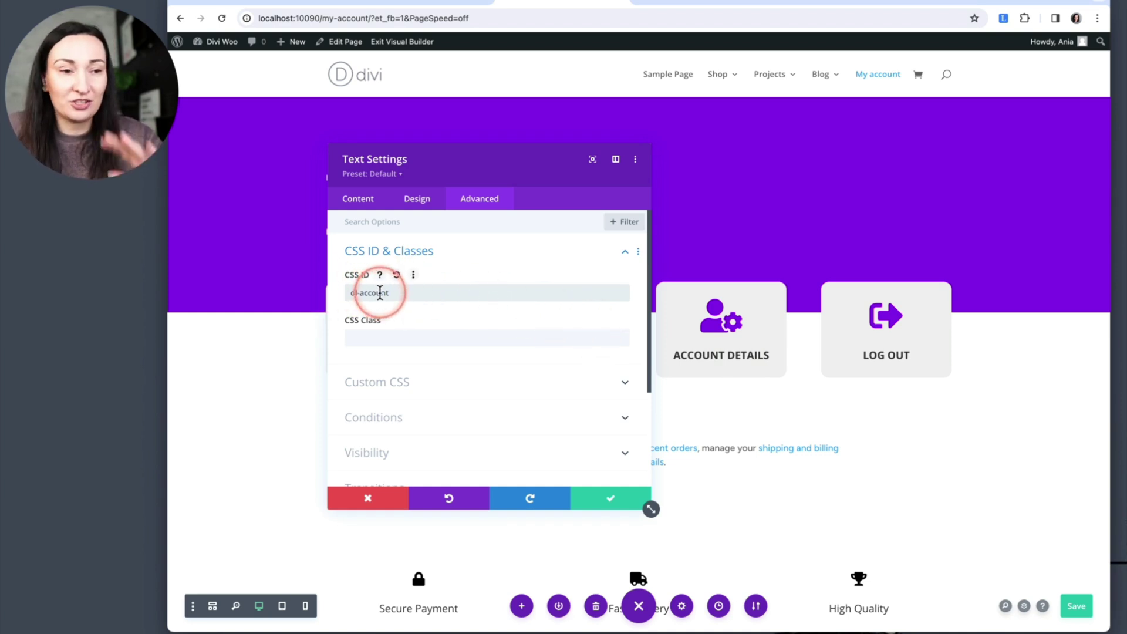
{"action": "left_click", "coordinate": [610, 498]}
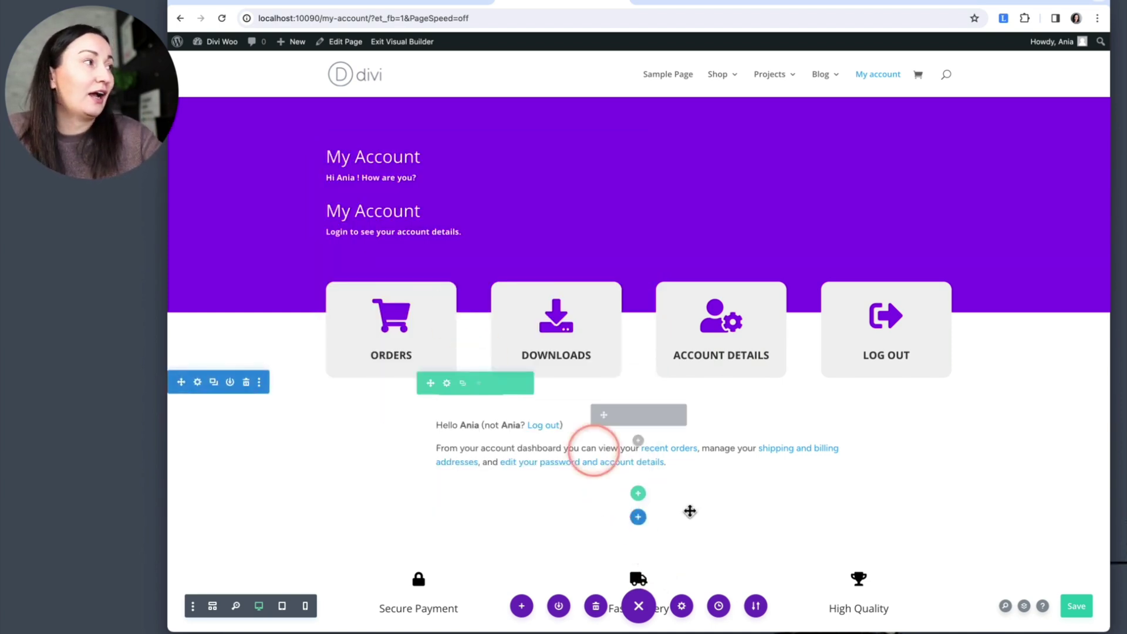
{"action": "left_click", "coordinate": [1077, 605]}
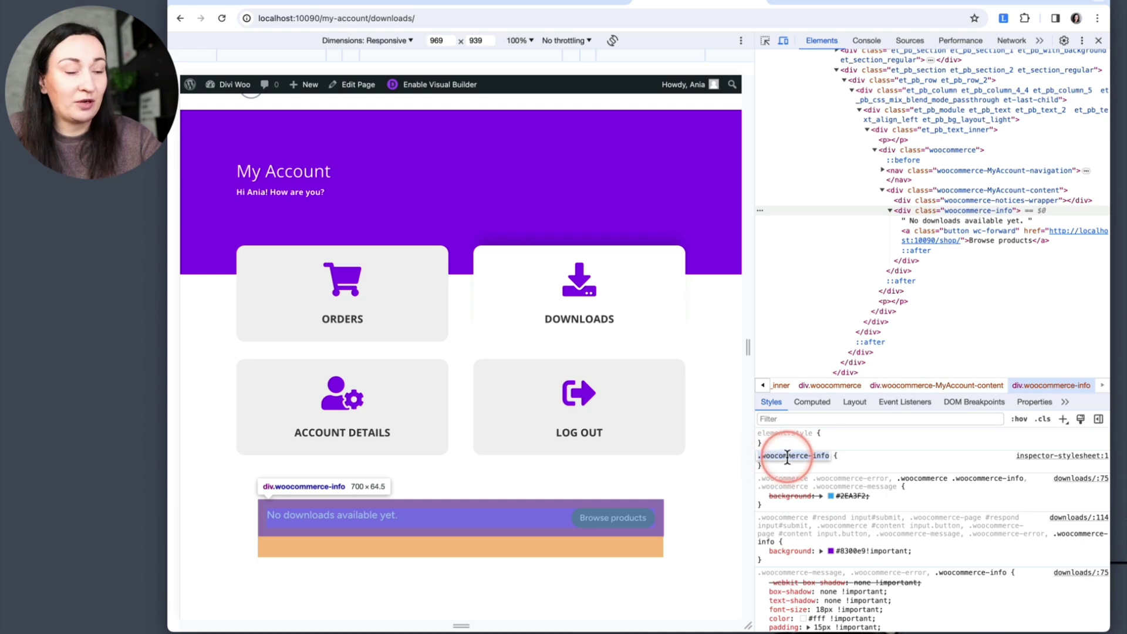
Step: Reload the live Downloads page and add a style rule in the developer tools with the selector #dl-account .woocommerce-info
{"action": "left_click", "coordinate": [217, 19]}
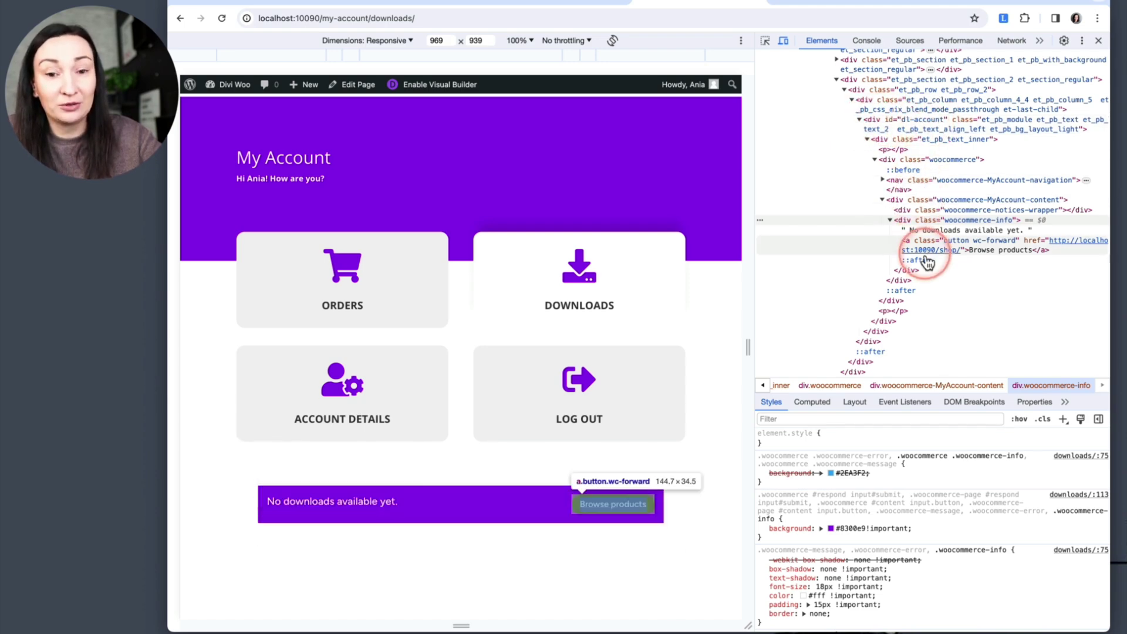
{"action": "left_click", "coordinate": [1062, 419]}
{"action": "left_click", "coordinate": [826, 458]}
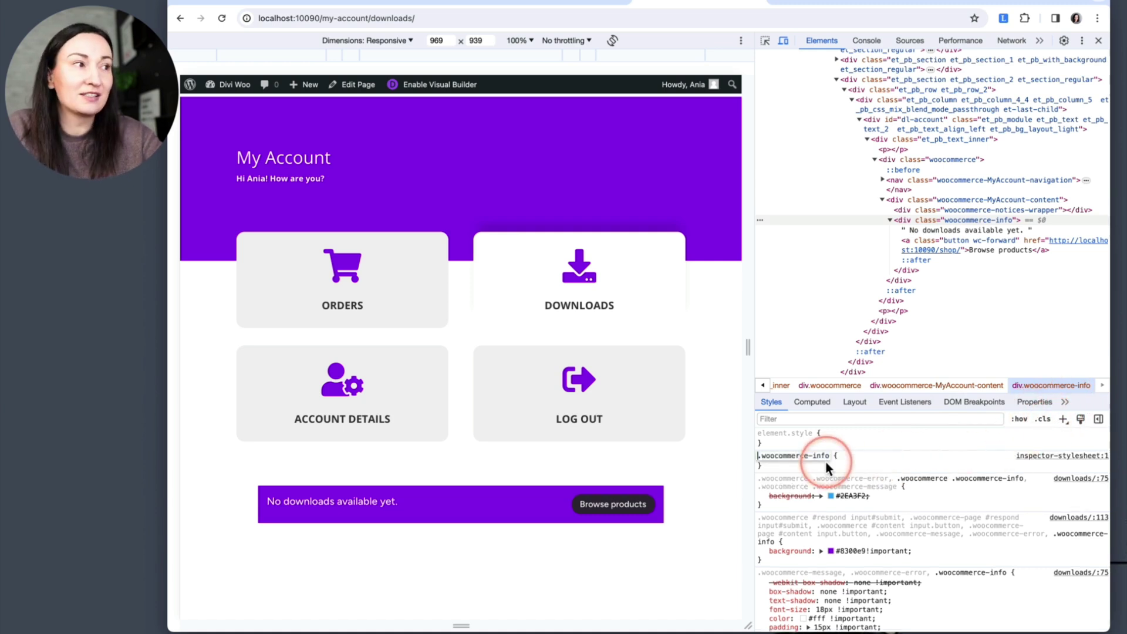
{"action": "type", "text": "#dl-acco"}
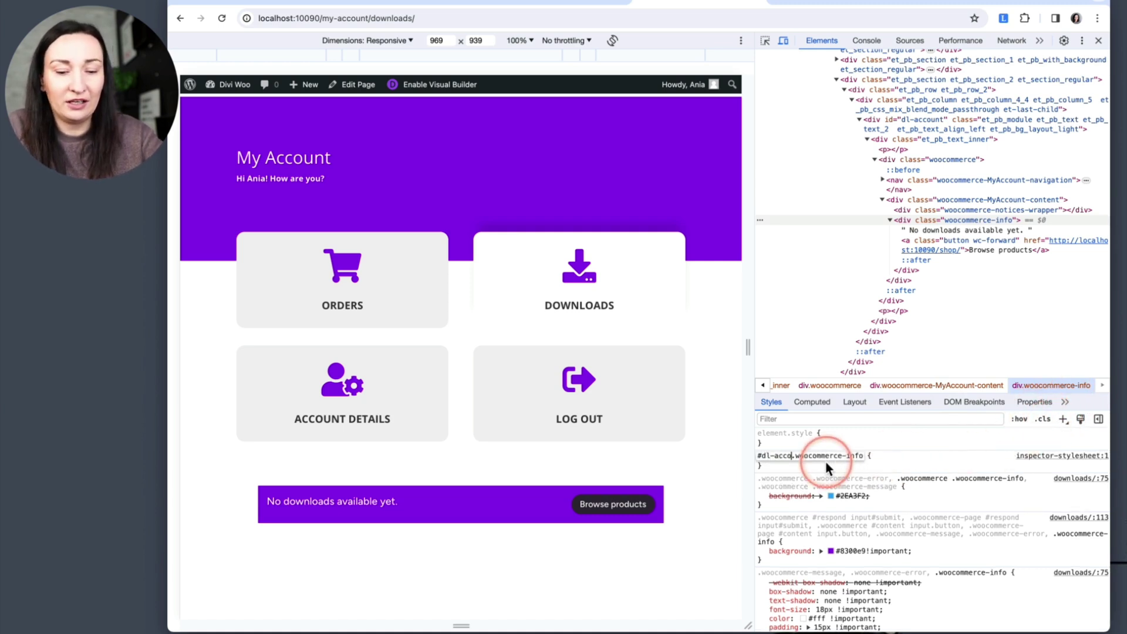
{"action": "type", "text": "unt"}
{"action": "left_click", "coordinate": [909, 460]}
{"action": "left_click", "coordinate": [913, 459]}
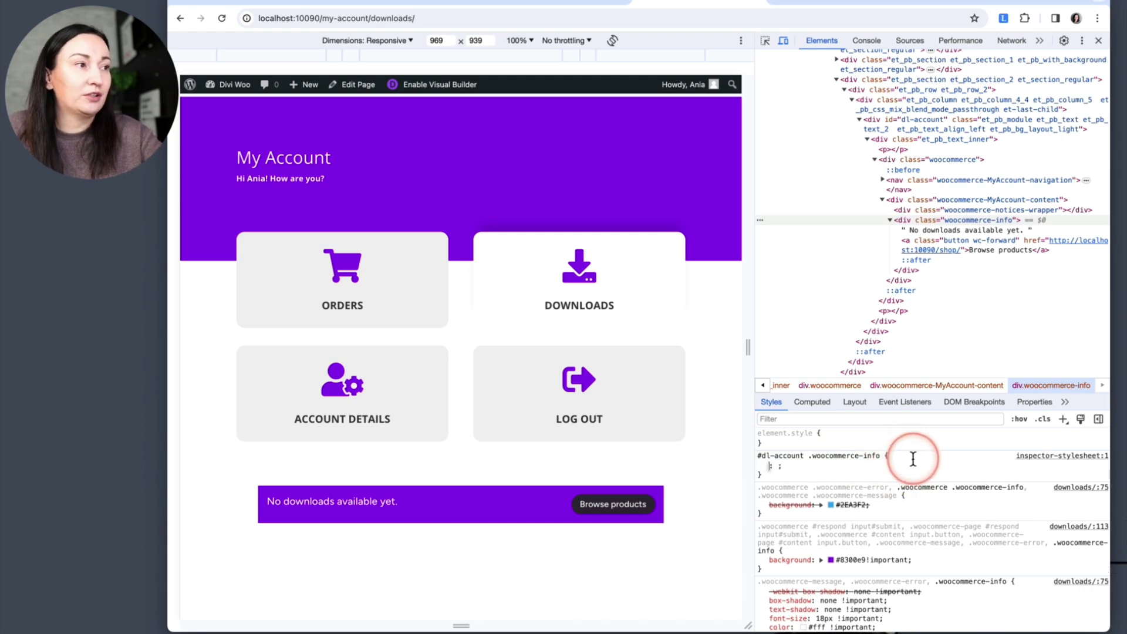
Step: Set the background in the #dl-account .woocommerce-info rule to #fff!important
{"action": "type", "text": "background"}
{"action": "key", "text": "Tab"}
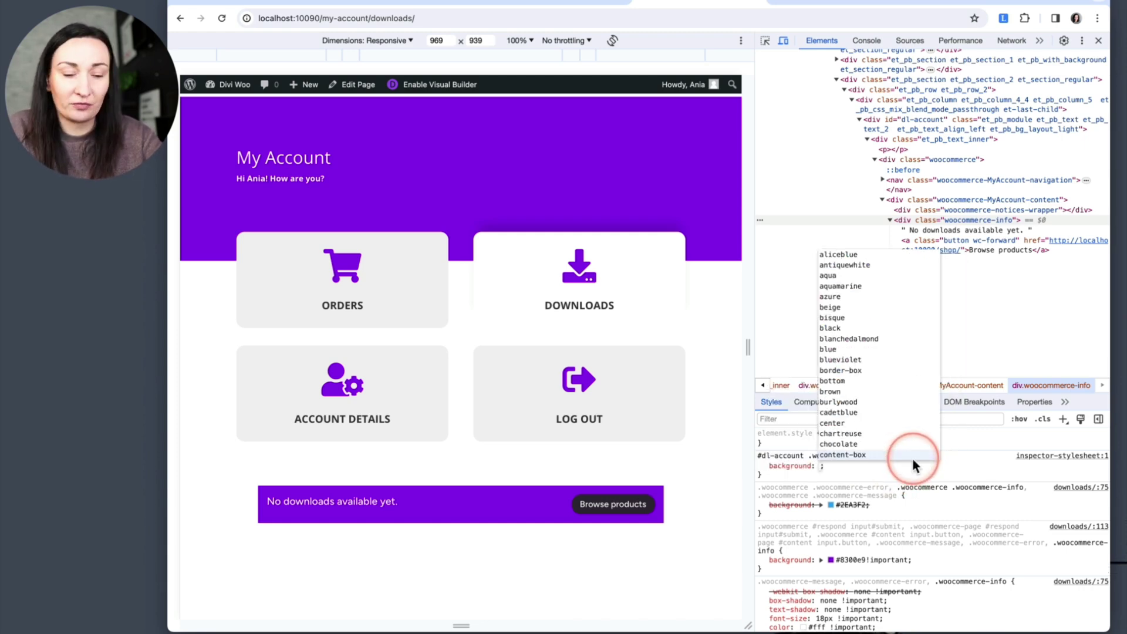
{"action": "type", "text": "#fff"}
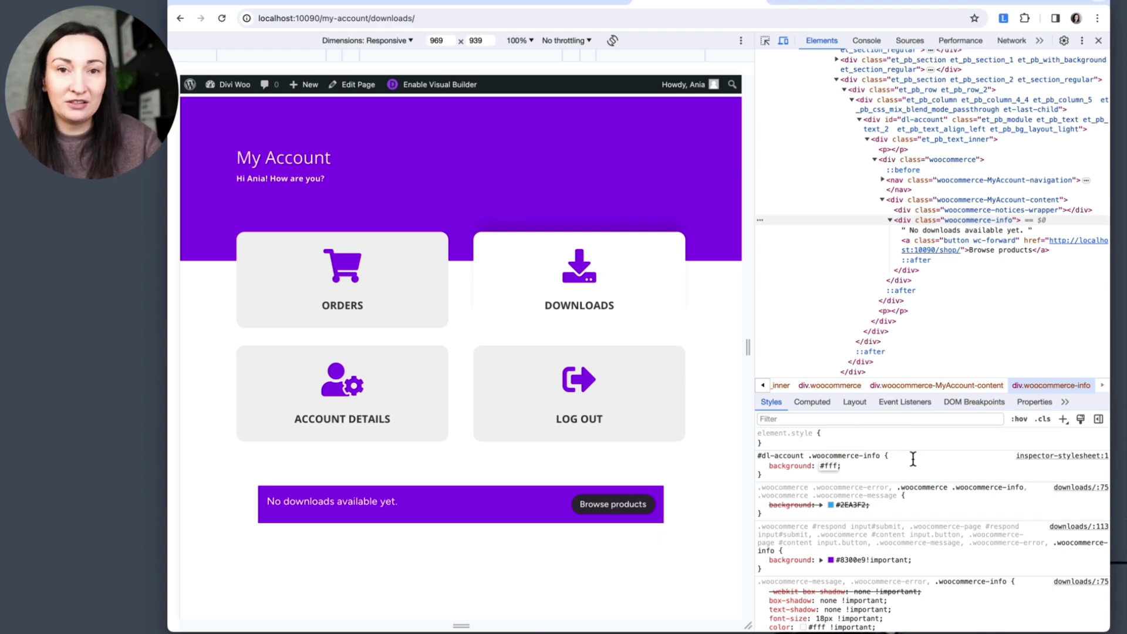
{"action": "left_click", "coordinate": [906, 565]}
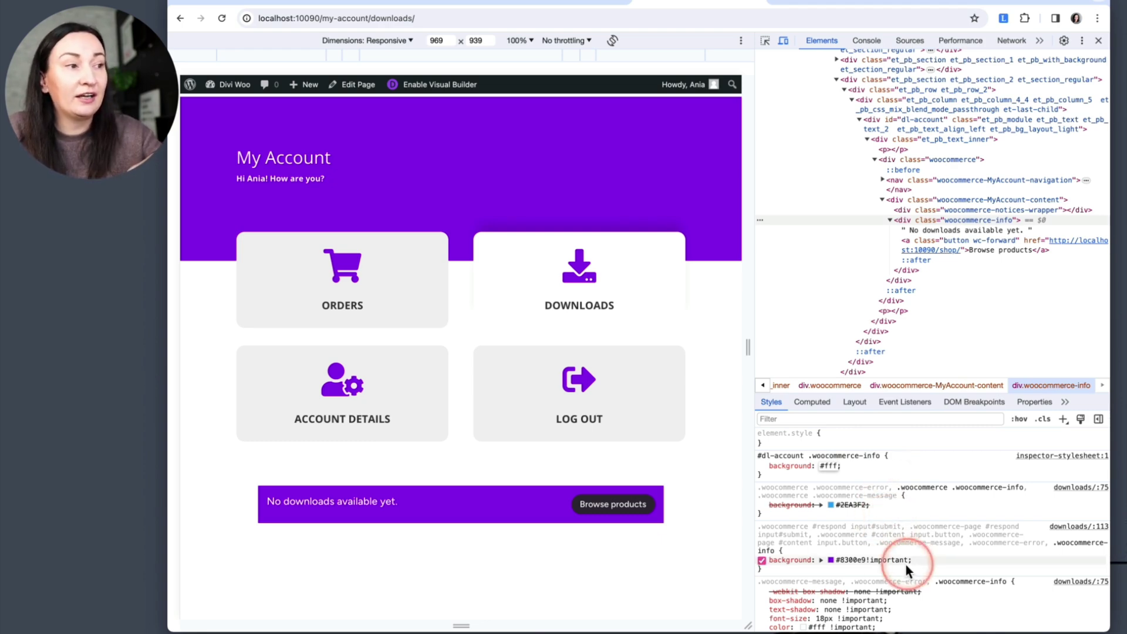
{"action": "left_click", "coordinate": [949, 563]}
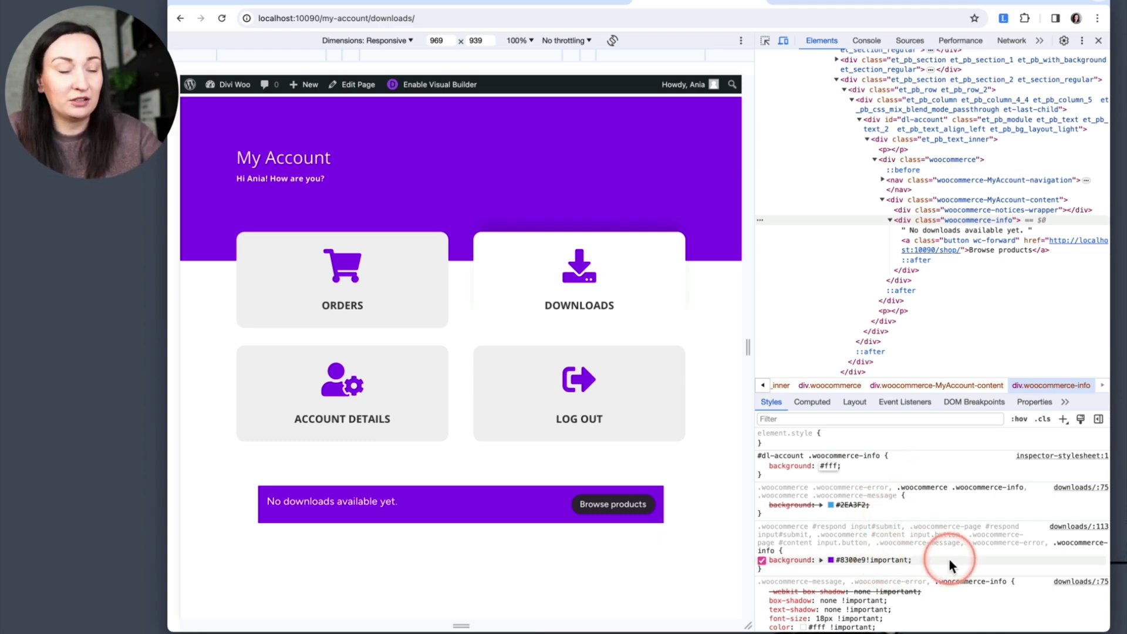
{"action": "type", "text": "!i"}
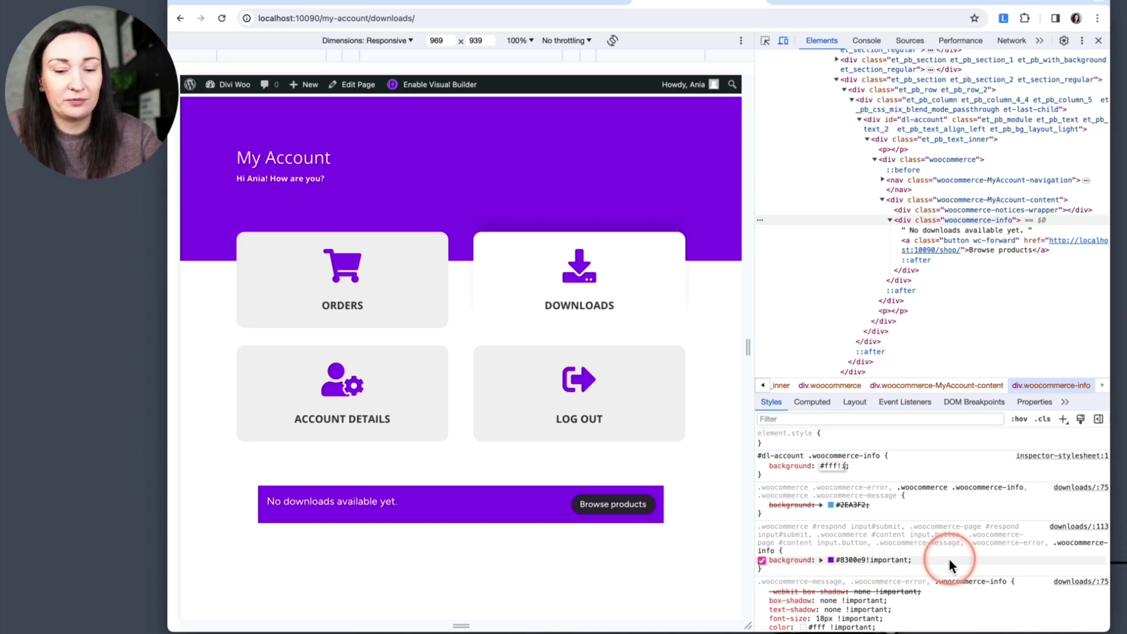
{"action": "type", "text": "mportant"}
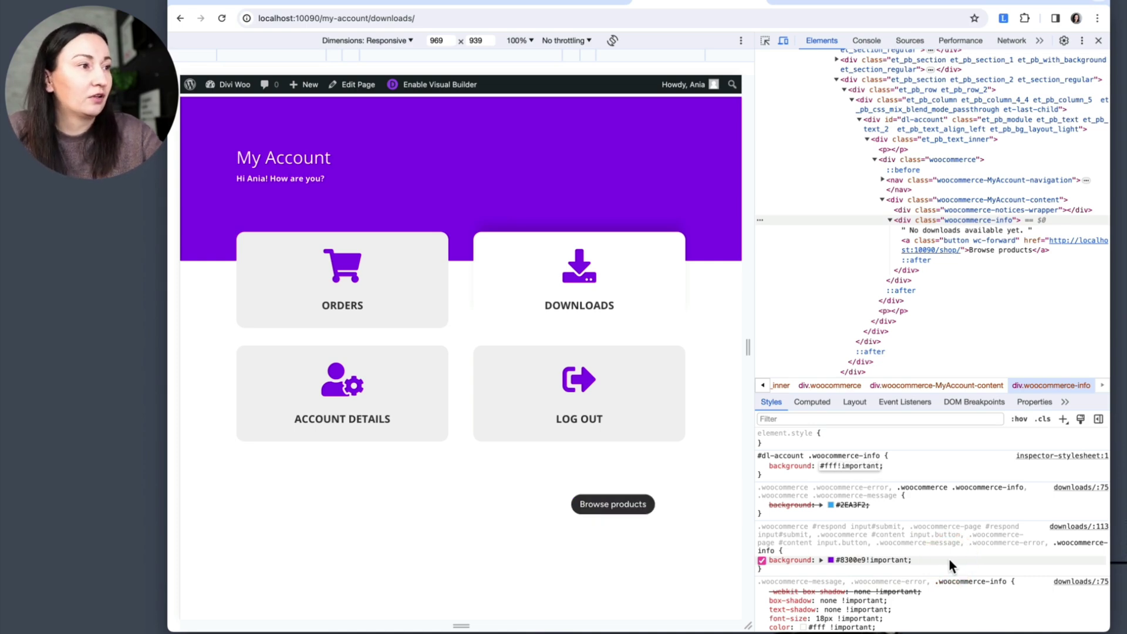
{"action": "key", "text": "Return"}
Step: Set the text color in the #dl-account .woocommerce-info rule to #333!important
{"action": "type", "text": "color: "}
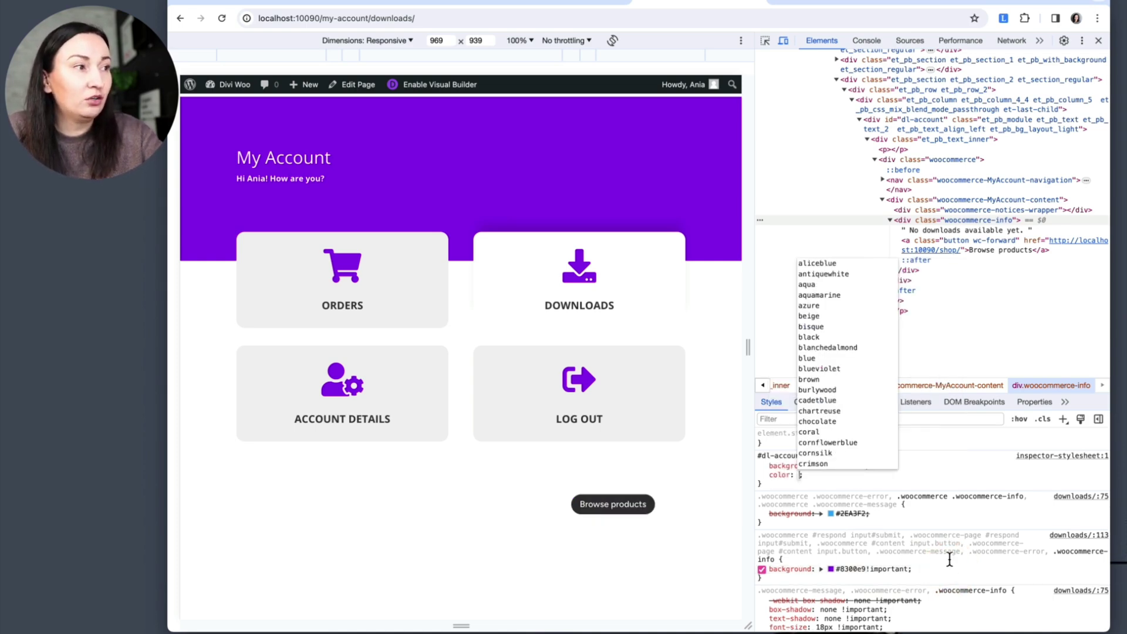
{"action": "type", "text": "#333"}
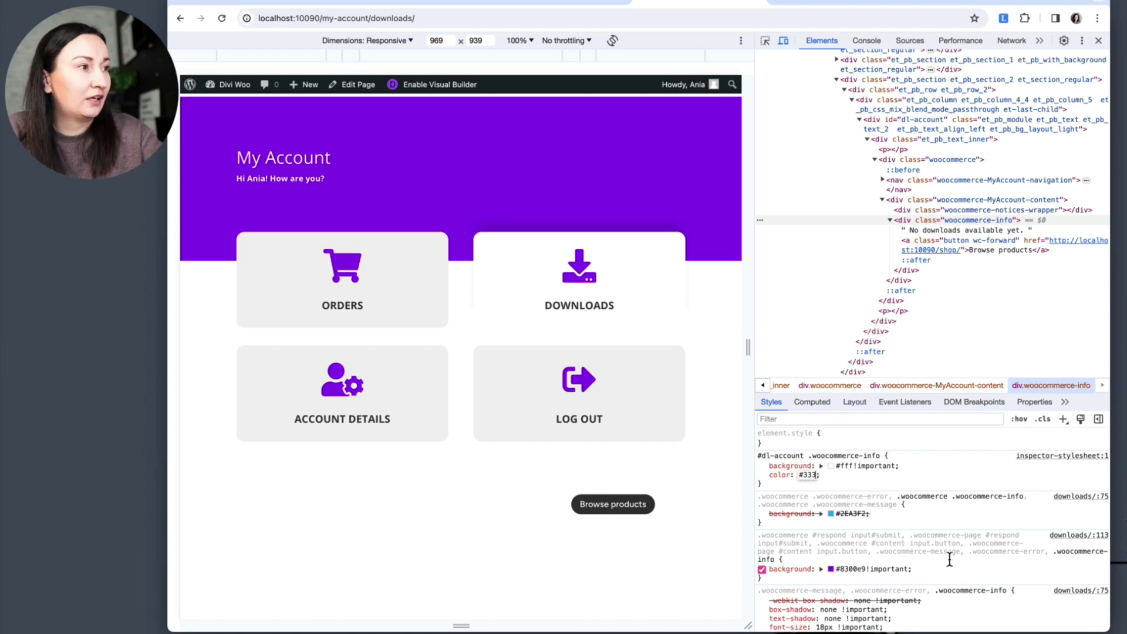
{"action": "key", "text": "Return"}
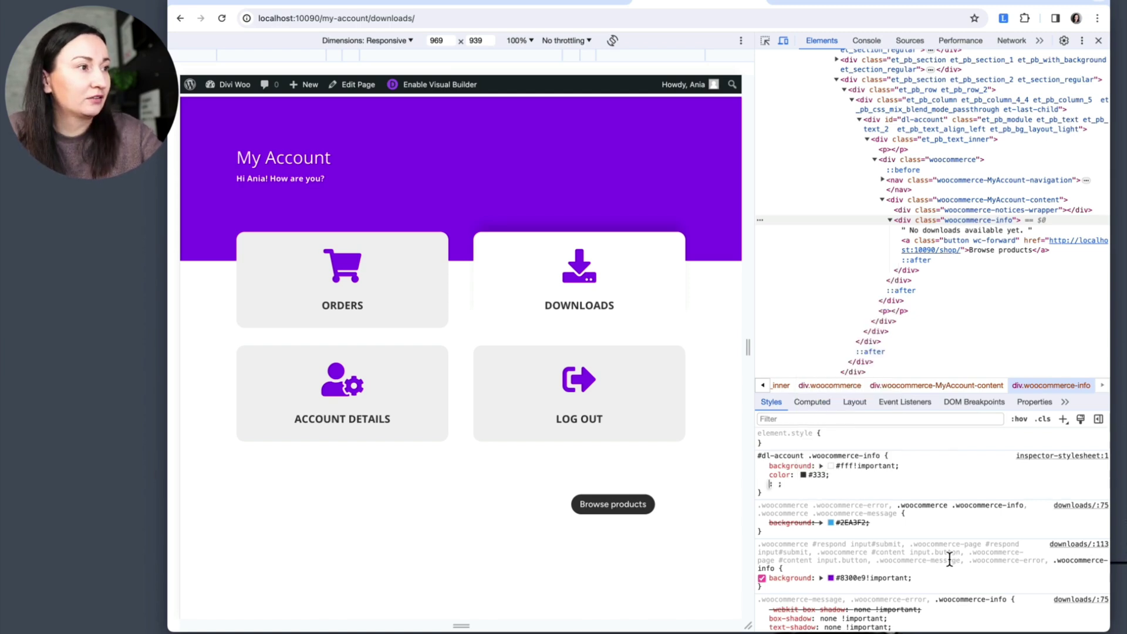
{"action": "scroll", "coordinate": [940, 555], "scroll_direction": "down", "scroll_amount": 1}
{"action": "scroll", "coordinate": [941, 555], "scroll_direction": "down", "scroll_amount": 1}
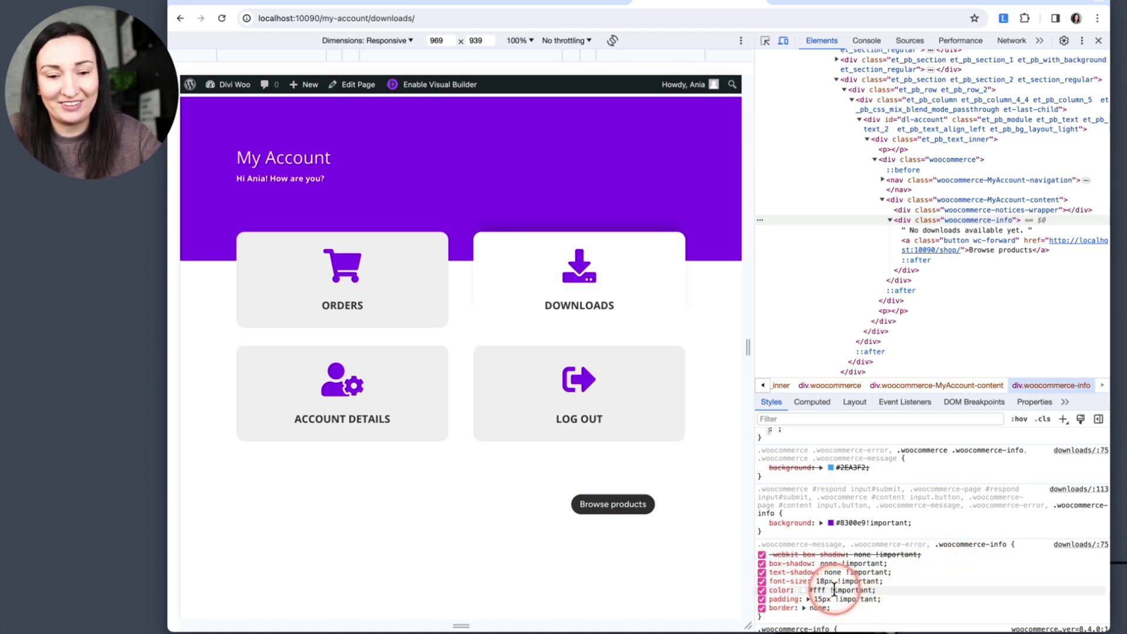
{"action": "scroll", "coordinate": [835, 517], "scroll_direction": "up", "scroll_amount": 3}
{"action": "left_click", "coordinate": [819, 477]}
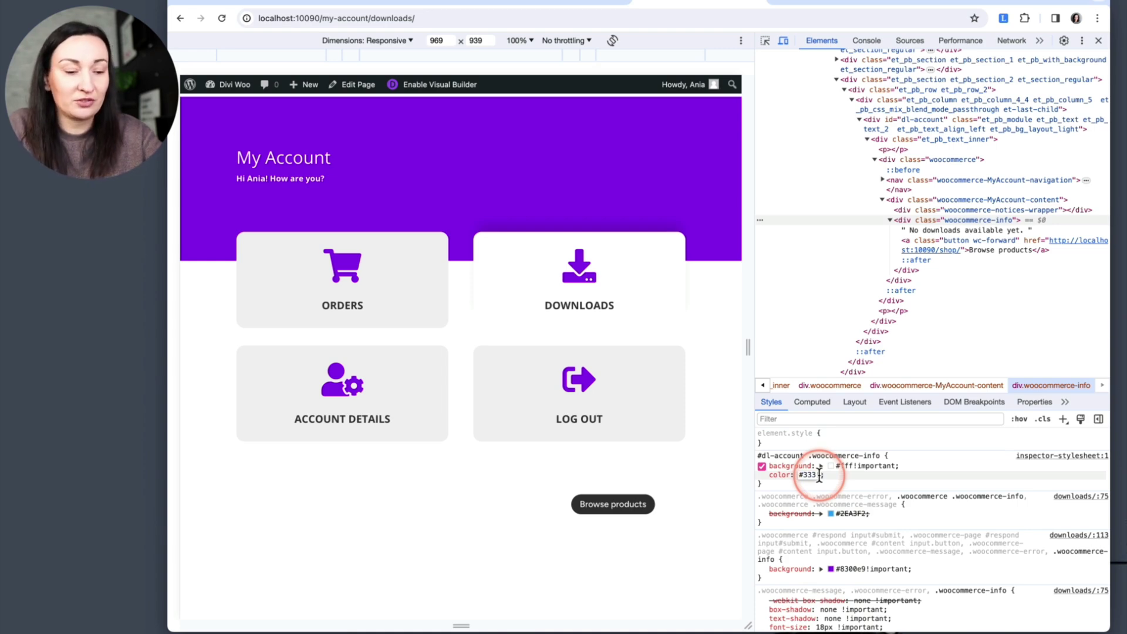
{"action": "type", "text": "!import"}
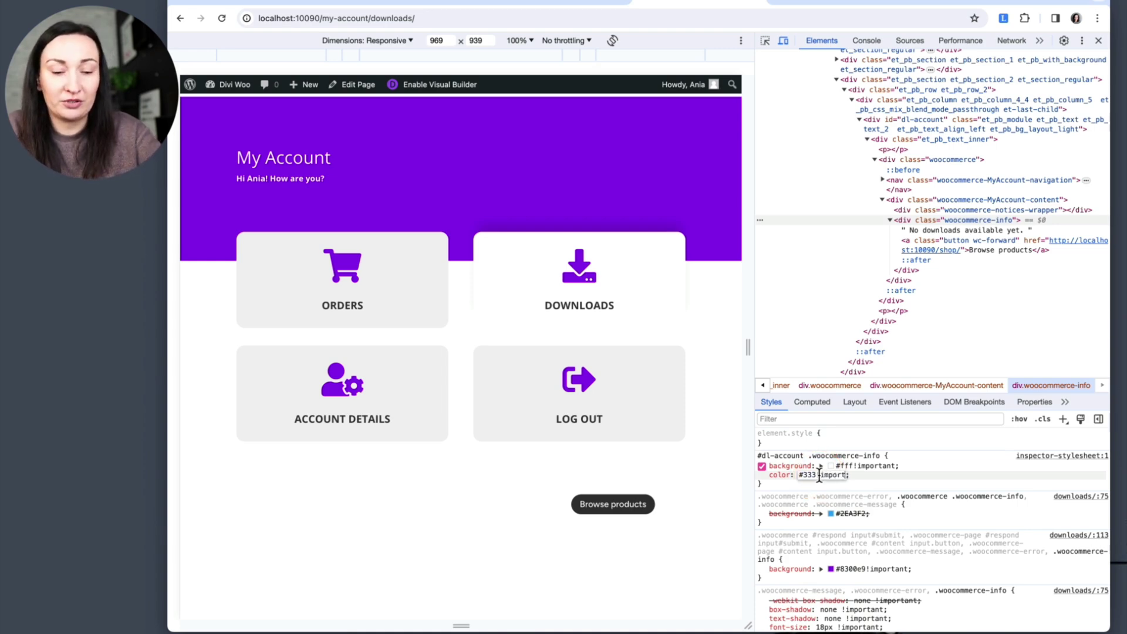
{"action": "type", "text": "ant"}
{"action": "left_click", "coordinate": [872, 480]}
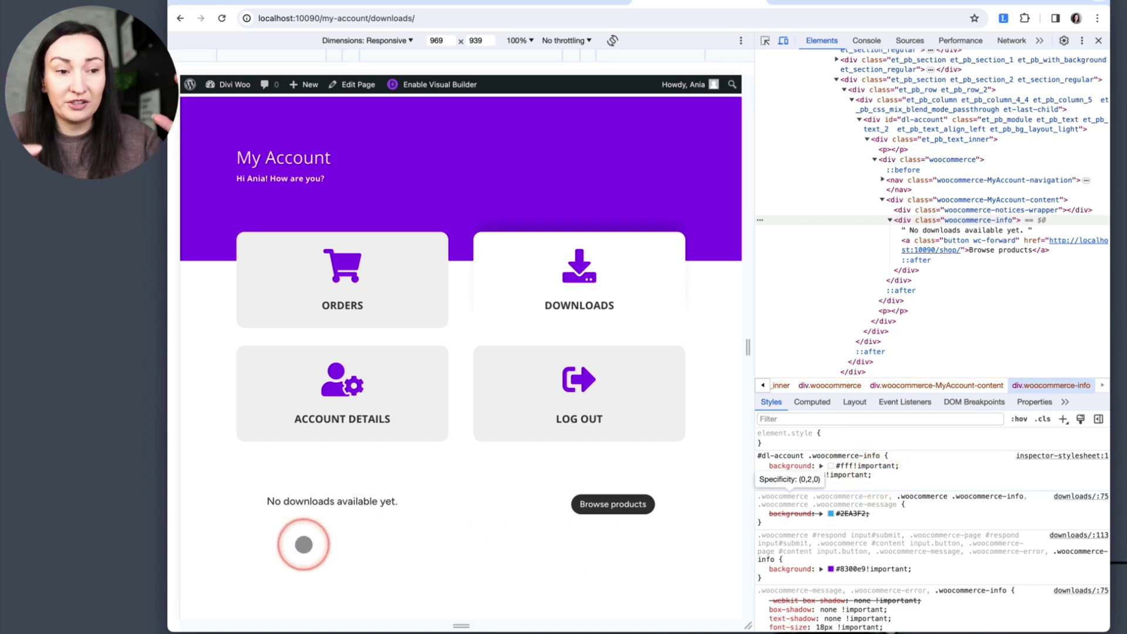
Step: Add a 2px #8300e9 solid border to the #dl-account .woocommerce-info rule
{"action": "left_click", "coordinate": [883, 477]}
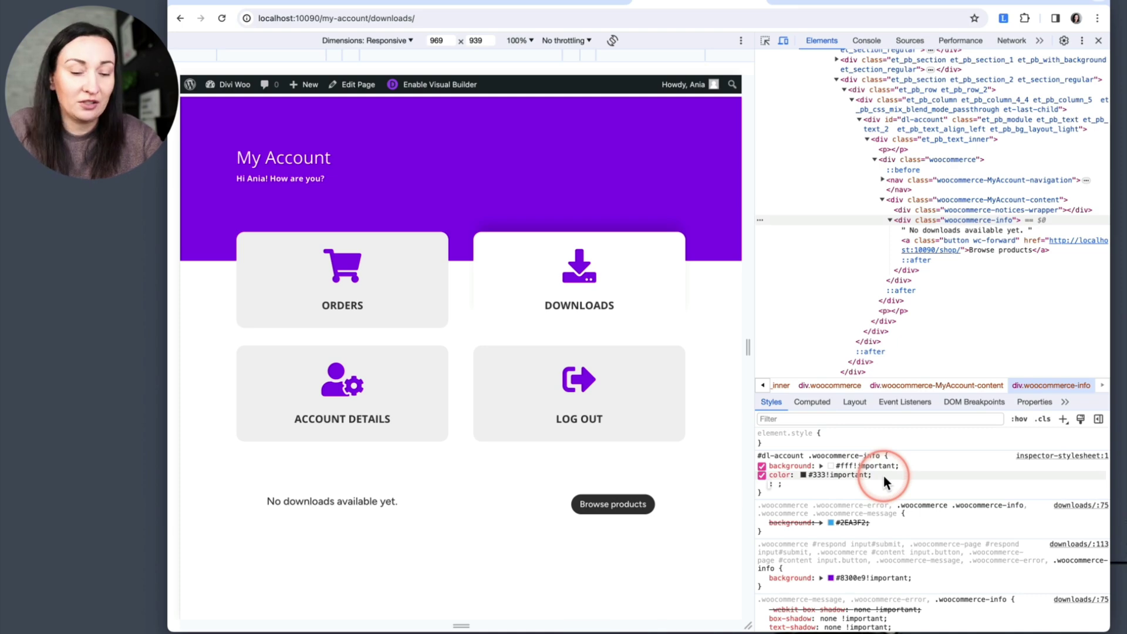
{"action": "type", "text": "bir"}
{"action": "key", "text": "BackSpace"}
{"action": "key", "text": "BackSpace"}
{"action": "type", "text": "order"}
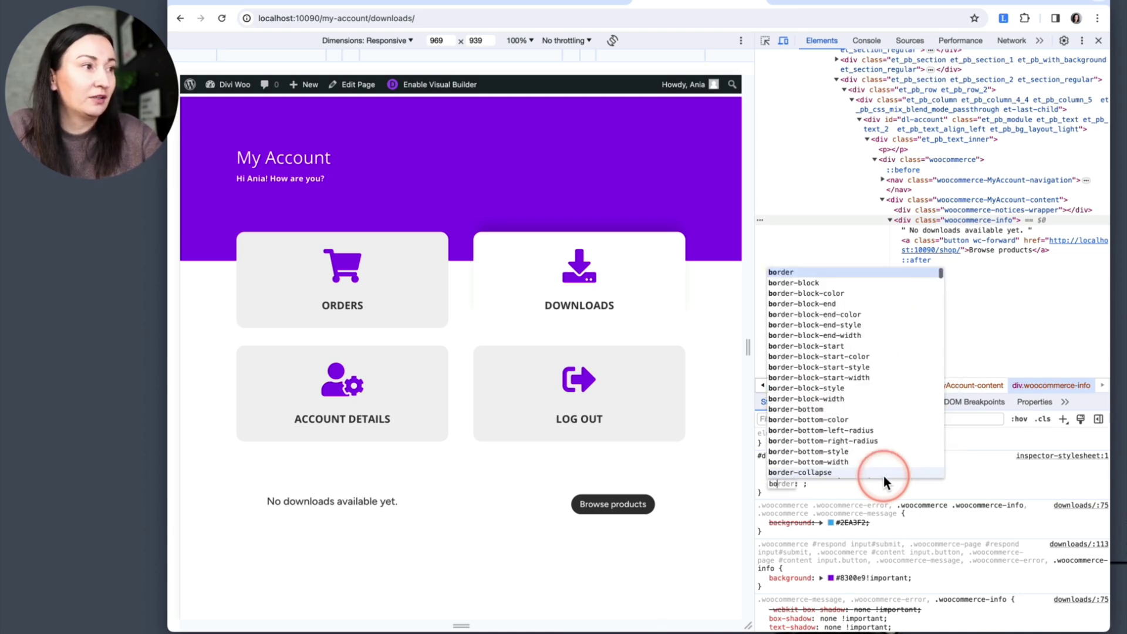
{"action": "key", "text": "Tab"}
{"action": "type", "text": "2px"}
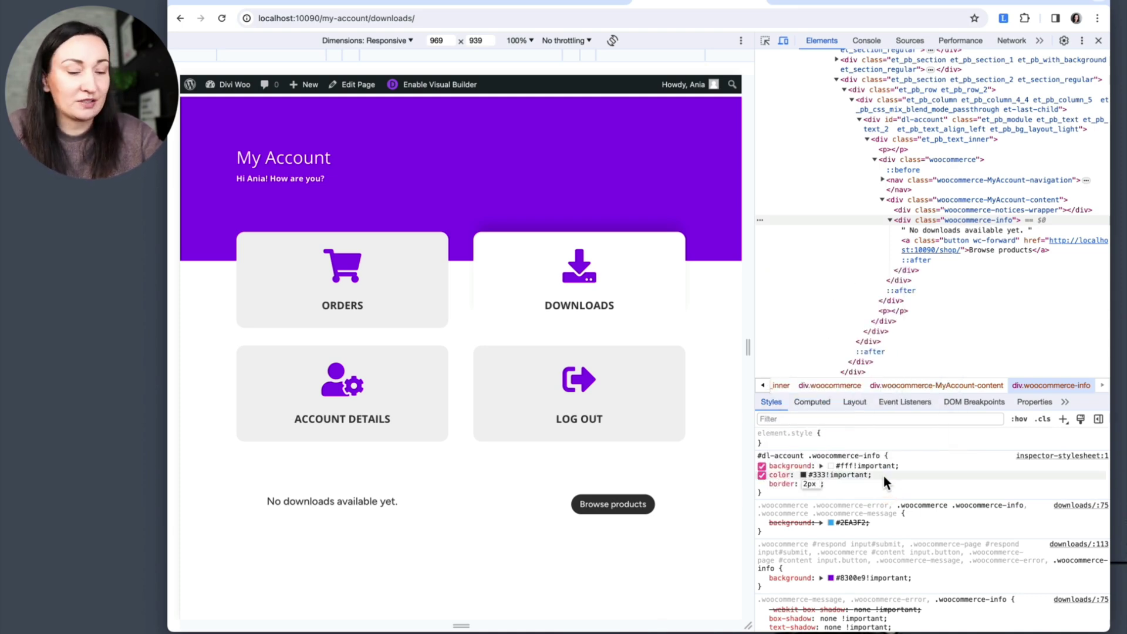
{"action": "left_click", "coordinate": [852, 578]}
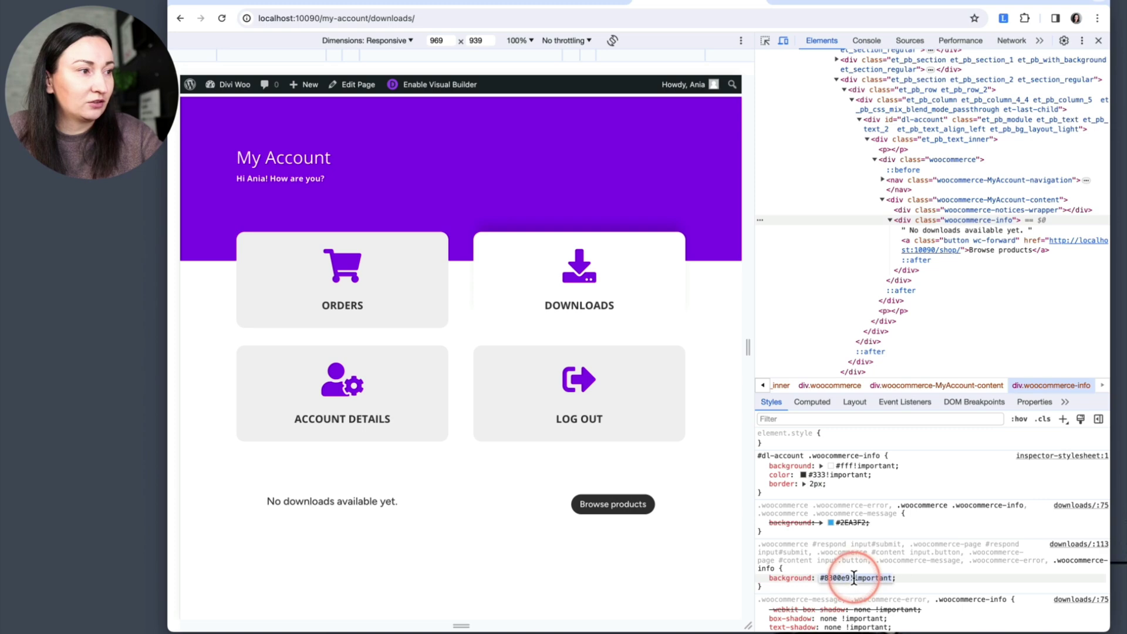
{"action": "left_click", "coordinate": [813, 484]}
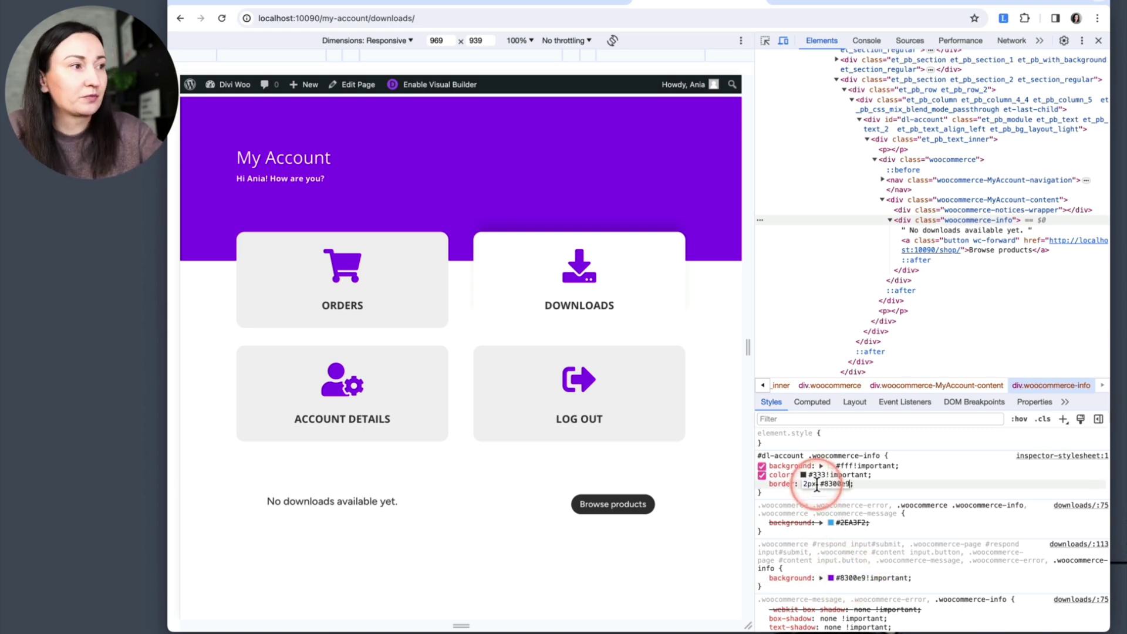
{"action": "type", "text": "solid"}
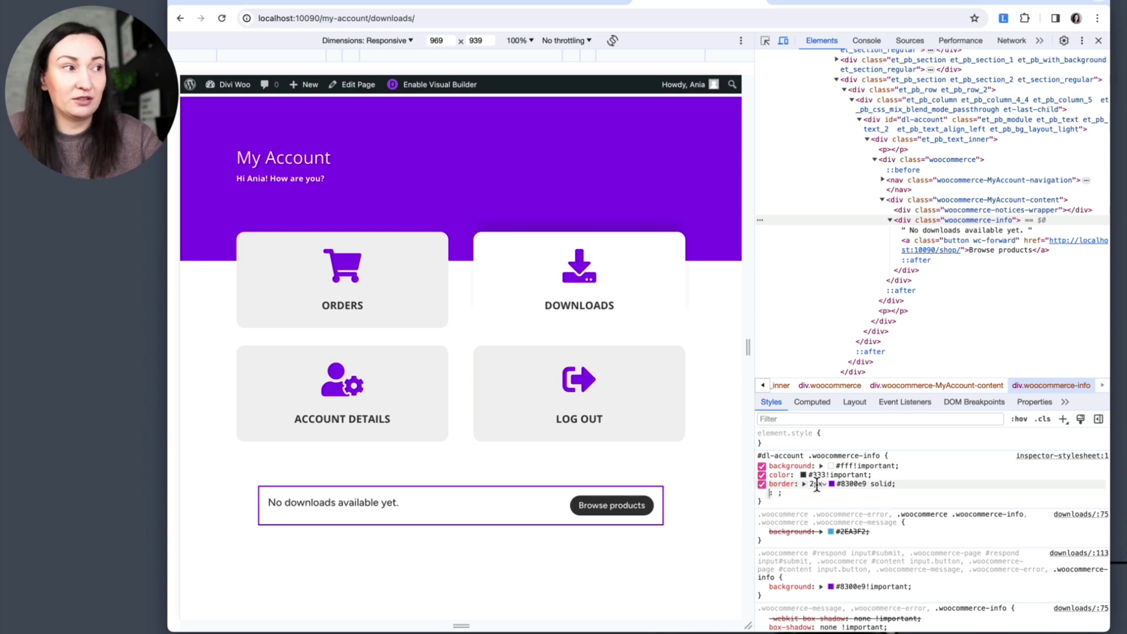
{"action": "left_click", "coordinate": [931, 516]}
Step: Copy the complete #dl-account .woocommerce-info rule from the inspector stylesheet and close the developer tools
{"action": "left_click", "coordinate": [1057, 456]}
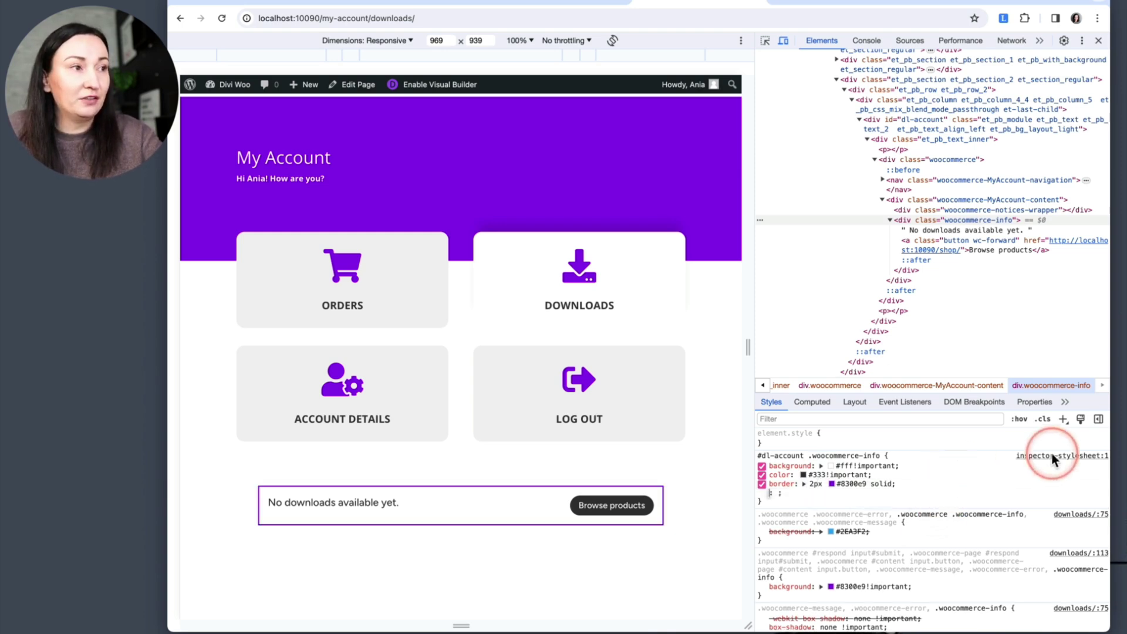
{"action": "left_click_drag", "start_coordinate": [980, 354], "coordinate": [678, 39]}
{"action": "key", "text": "ctrl+c"}
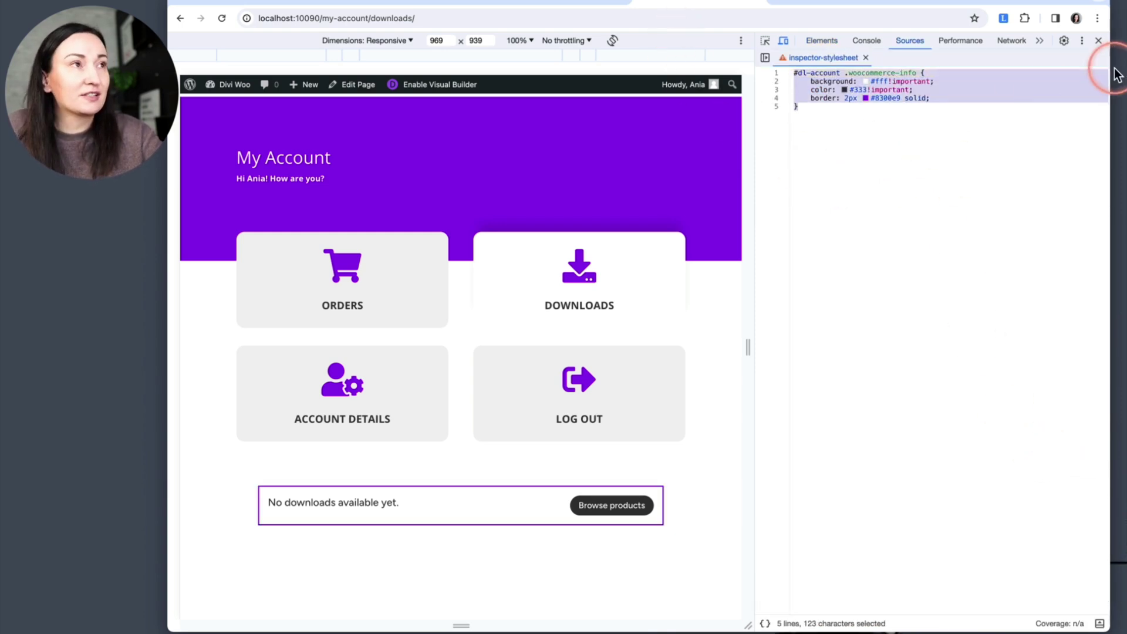
{"action": "left_click", "coordinate": [1099, 40]}
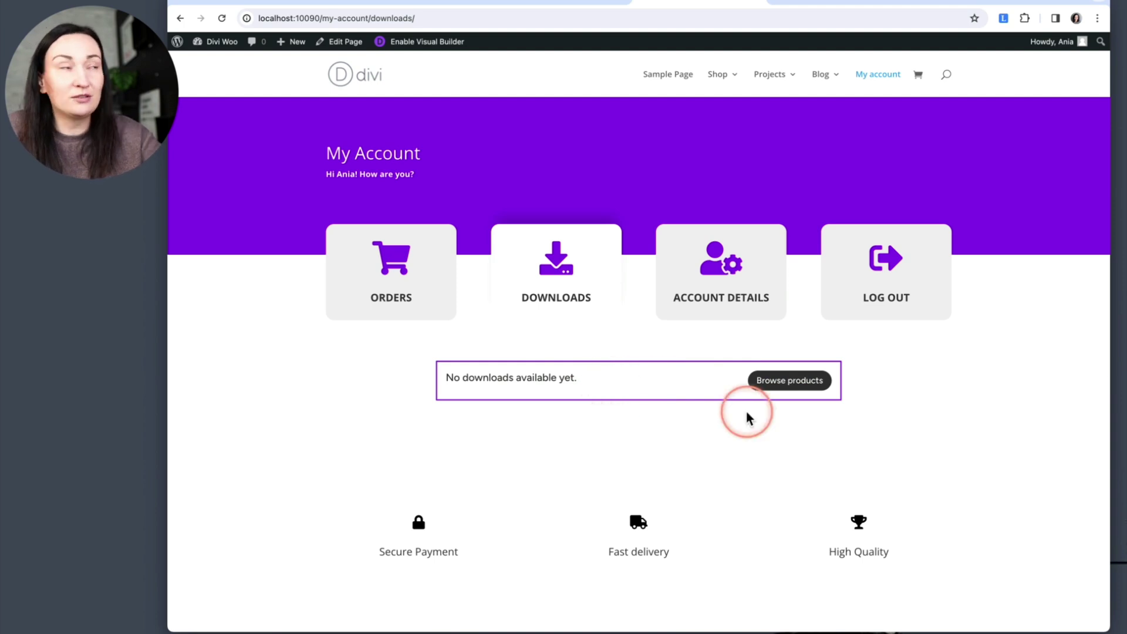
Step: Paste the copied #dl-account .woocommerce-info rule at the end of the child theme's style.css and update the file
{"action": "left_click", "coordinate": [293, 3]}
{"action": "scroll", "coordinate": [482, 380], "scroll_direction": "down", "scroll_amount": 2}
{"action": "left_click", "coordinate": [329, 516]}
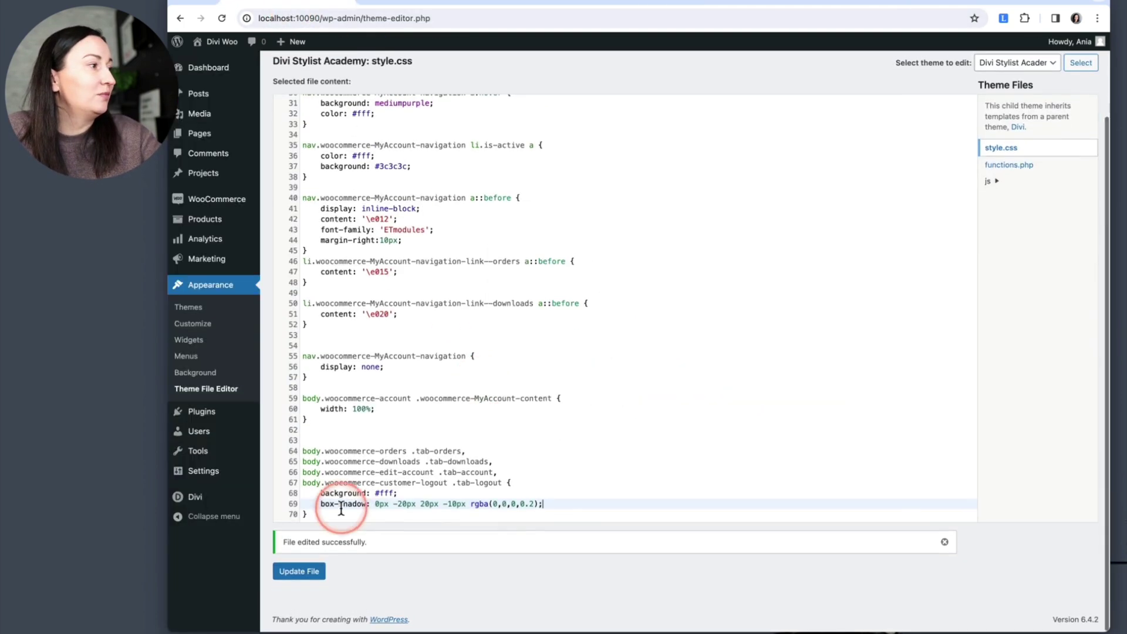
{"action": "key", "text": "Return"}
{"action": "key", "text": "Return"}
{"action": "key", "text": "ctrl+v"}
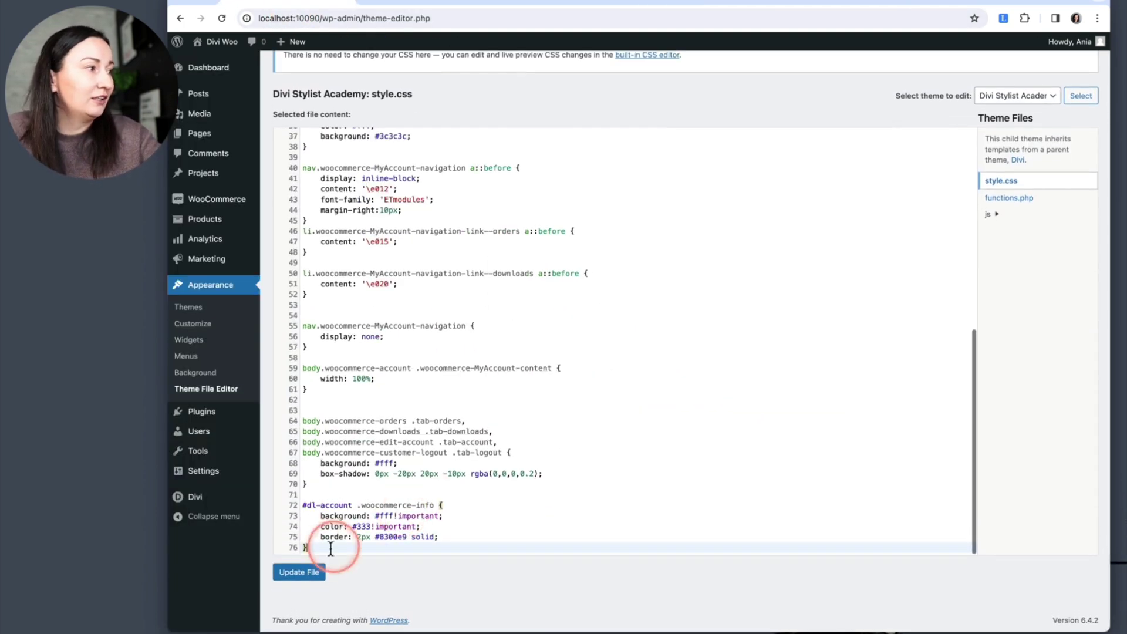
{"action": "left_click", "coordinate": [300, 573]}
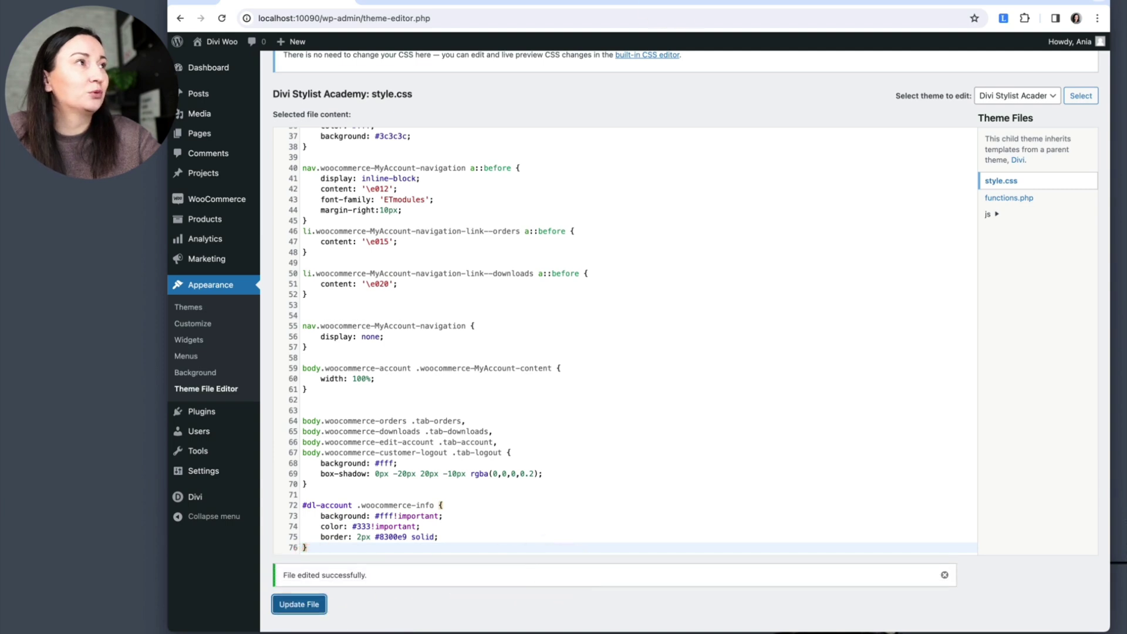
Step: Reload the live Downloads page and review the Account Details, Downloads and Orders pages
{"action": "left_click", "coordinate": [675, 5]}
{"action": "left_click", "coordinate": [222, 18]}
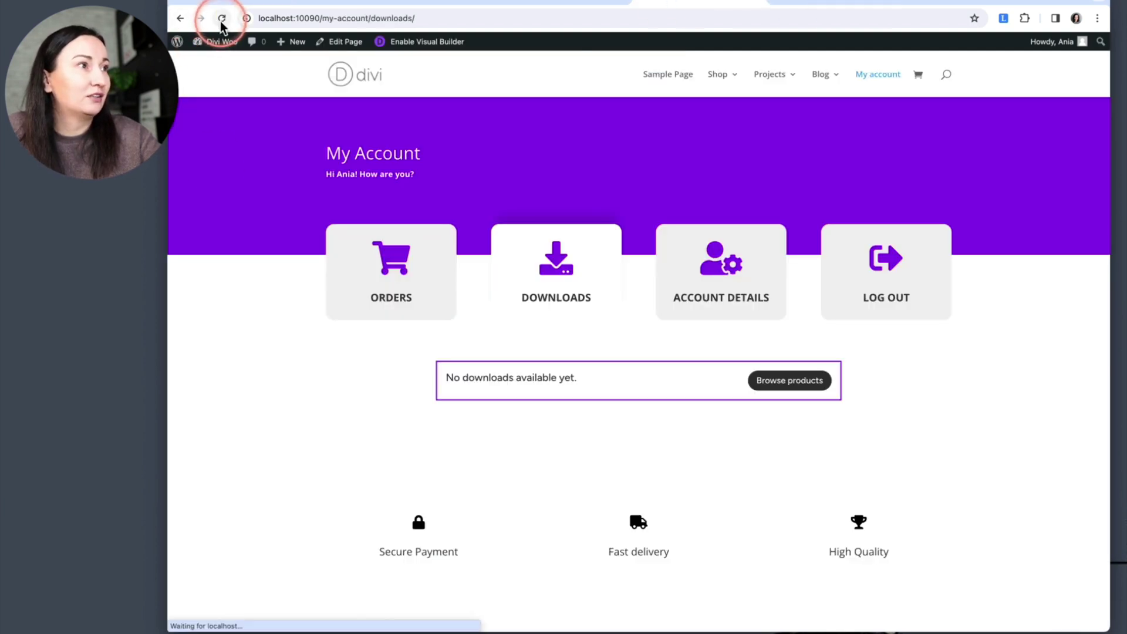
{"action": "left_click", "coordinate": [708, 279]}
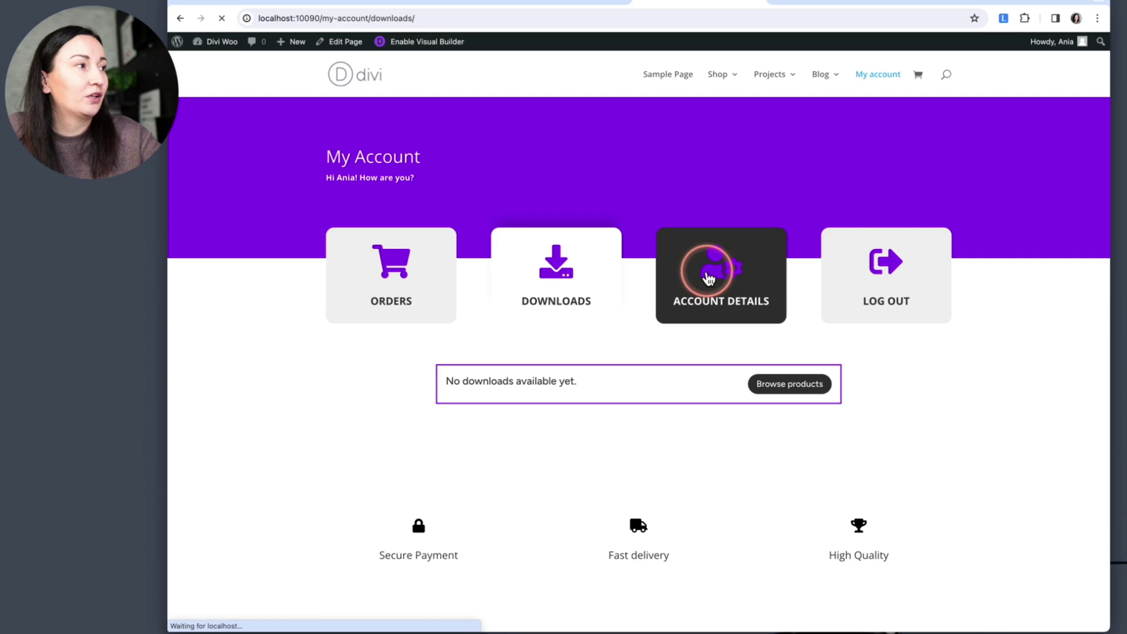
{"action": "scroll", "coordinate": [390, 330], "scroll_direction": "down", "scroll_amount": 4}
{"action": "scroll", "coordinate": [390, 335], "scroll_direction": "up", "scroll_amount": 4}
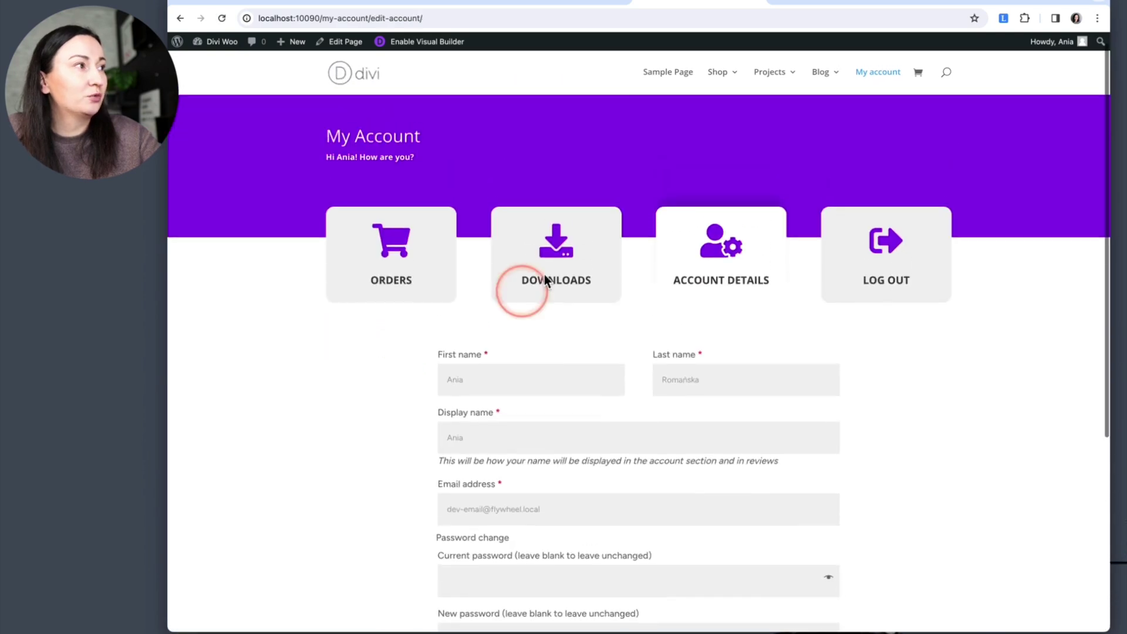
{"action": "left_click", "coordinate": [583, 241]}
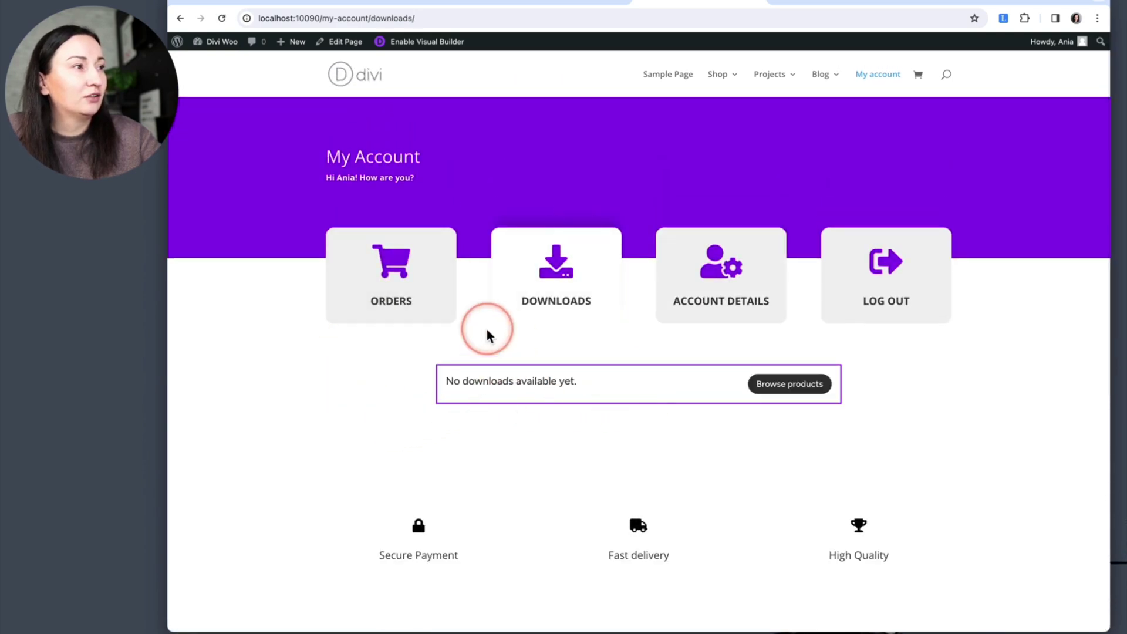
{"action": "left_click", "coordinate": [405, 286]}
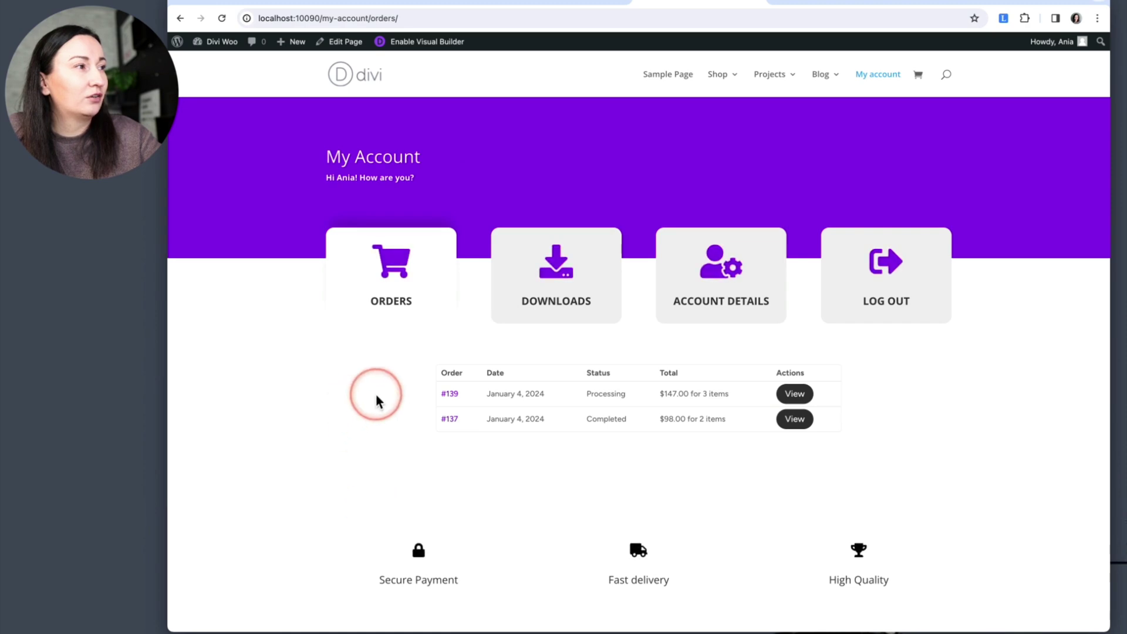
Step: View the first listed order and look through its order details and billing address
{"action": "left_click", "coordinate": [806, 400]}
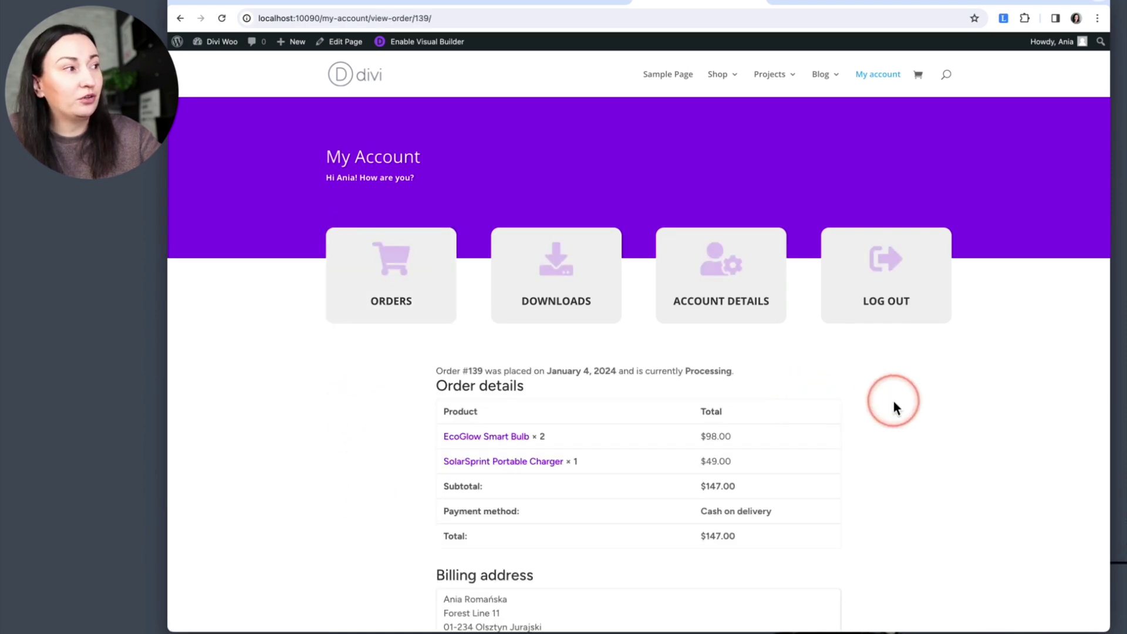
{"action": "scroll", "coordinate": [894, 401], "scroll_direction": "down", "scroll_amount": 3}
{"action": "scroll", "coordinate": [894, 402], "scroll_direction": "up", "scroll_amount": 3}
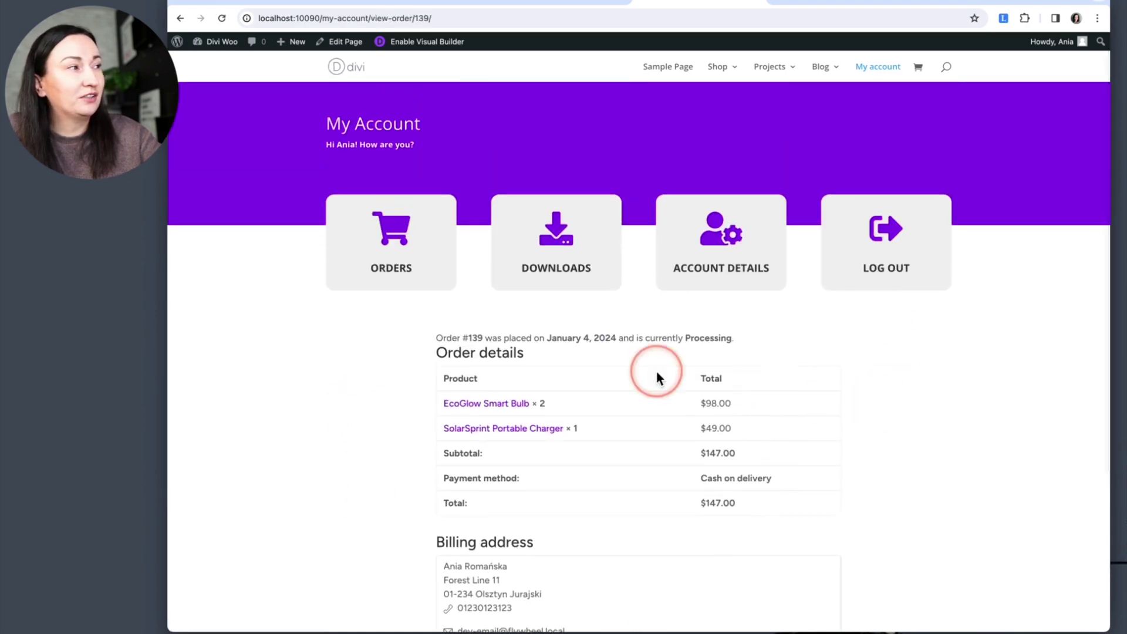
Step: Open the Log Out page to examine the styling of its confirmation notice
{"action": "left_click", "coordinate": [843, 255]}
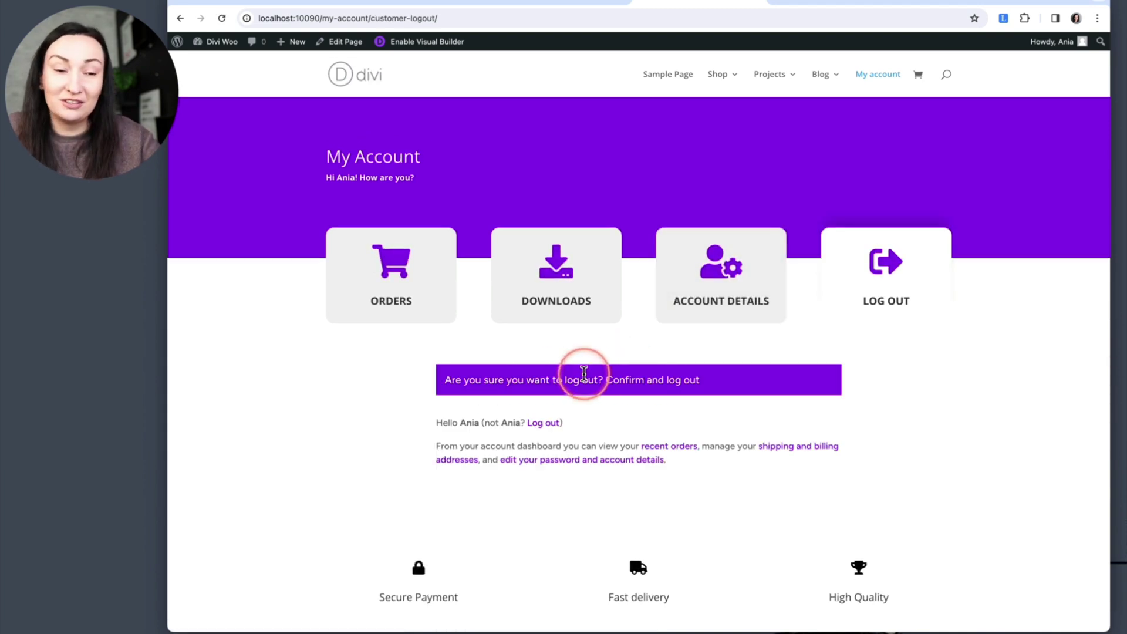
{"action": "right_click", "coordinate": [915, 395]}
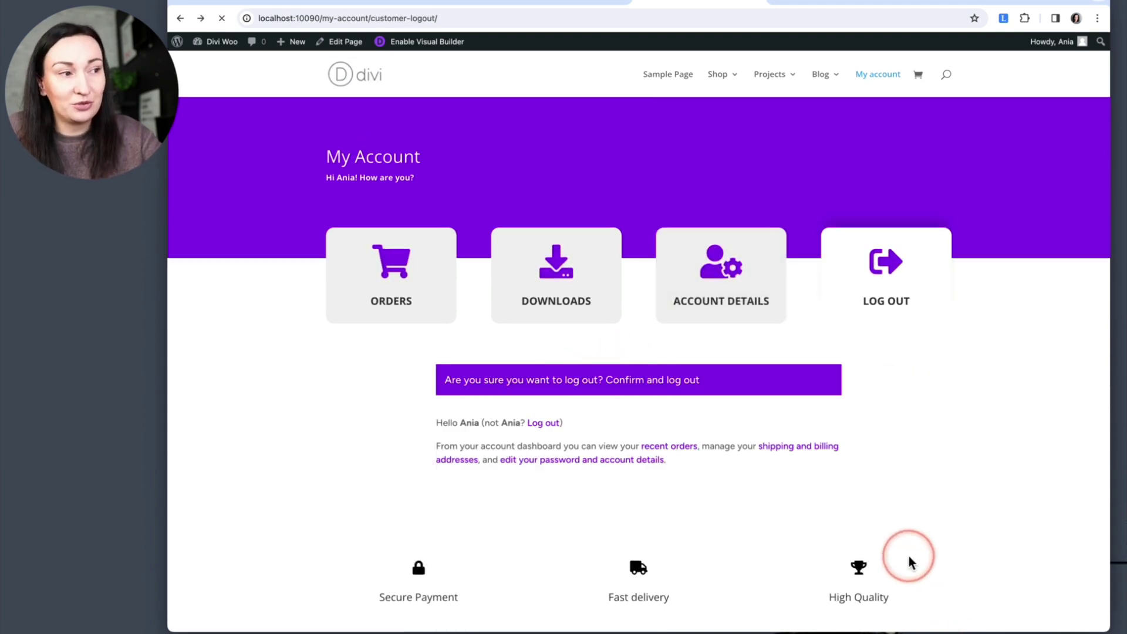
{"action": "right_click", "coordinate": [906, 542]}
{"action": "left_click", "coordinate": [894, 217]}
{"action": "left_click", "coordinate": [874, 222]}
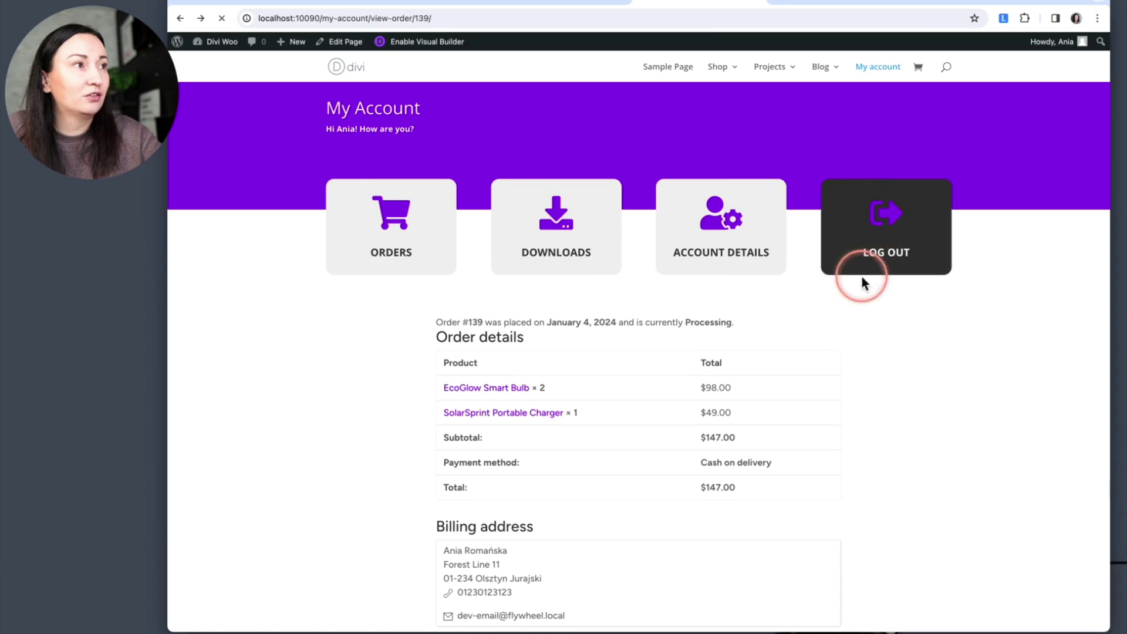
Step: Inspect the log-out confirmation notice in the developer tools to examine its class and style rules
{"action": "right_click", "coordinate": [888, 393]}
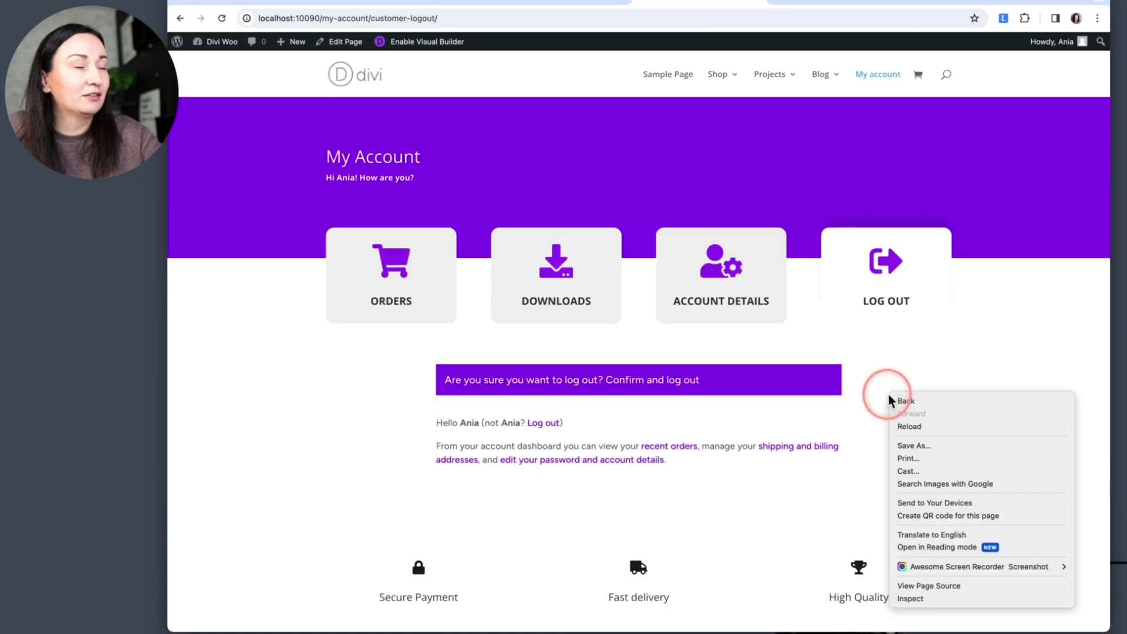
{"action": "left_click", "coordinate": [922, 600]}
{"action": "left_click", "coordinate": [766, 41]}
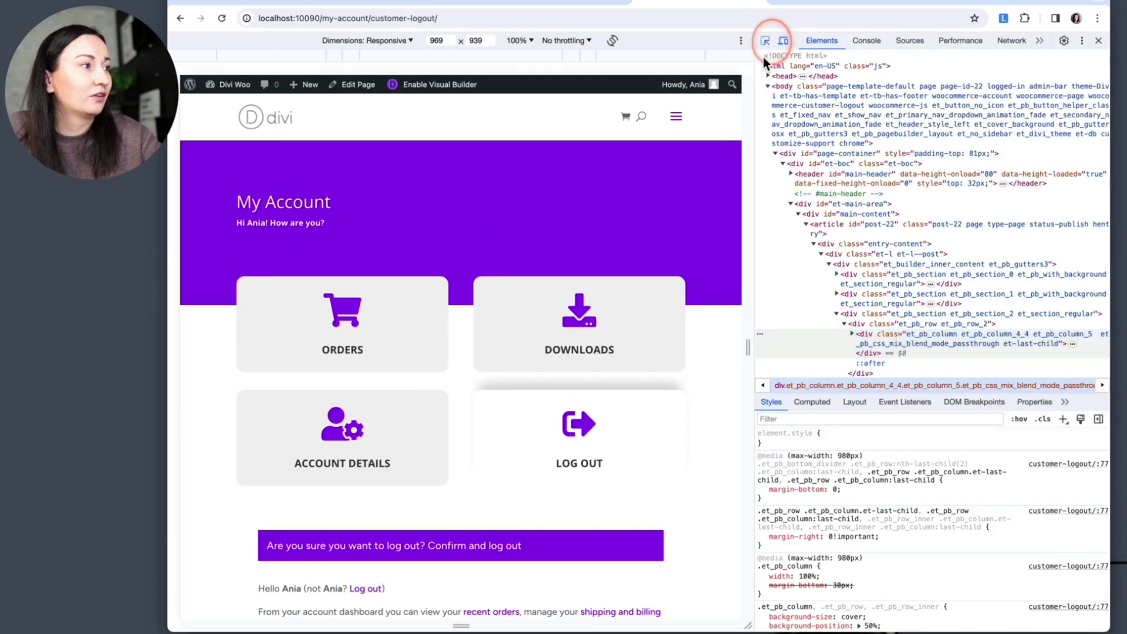
{"action": "left_click", "coordinate": [633, 544]}
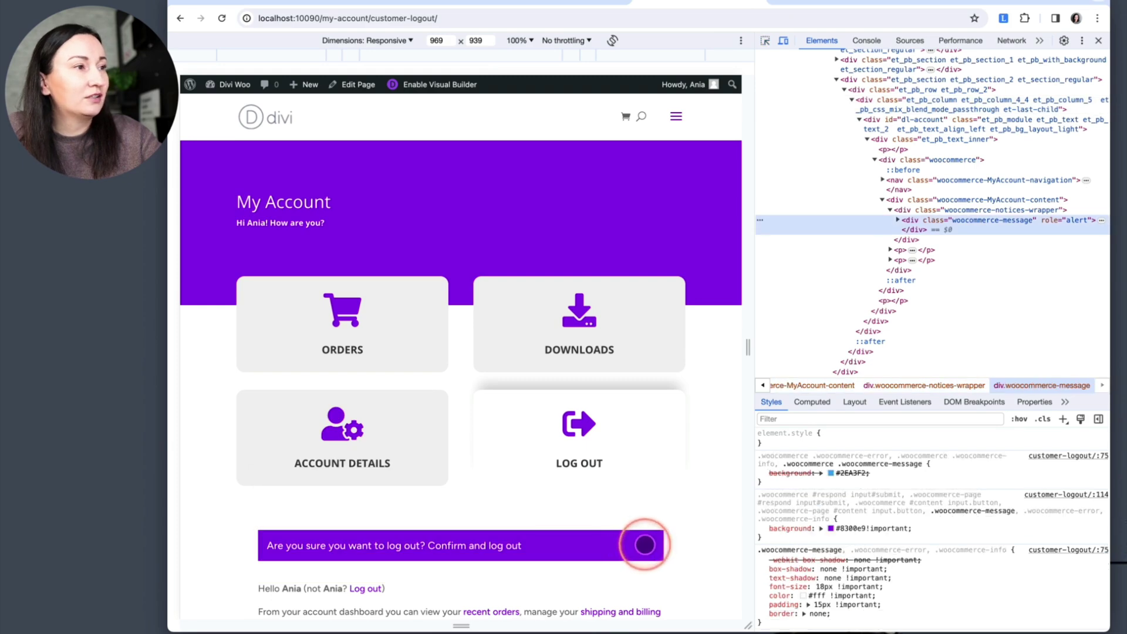
{"action": "left_click", "coordinate": [967, 227]}
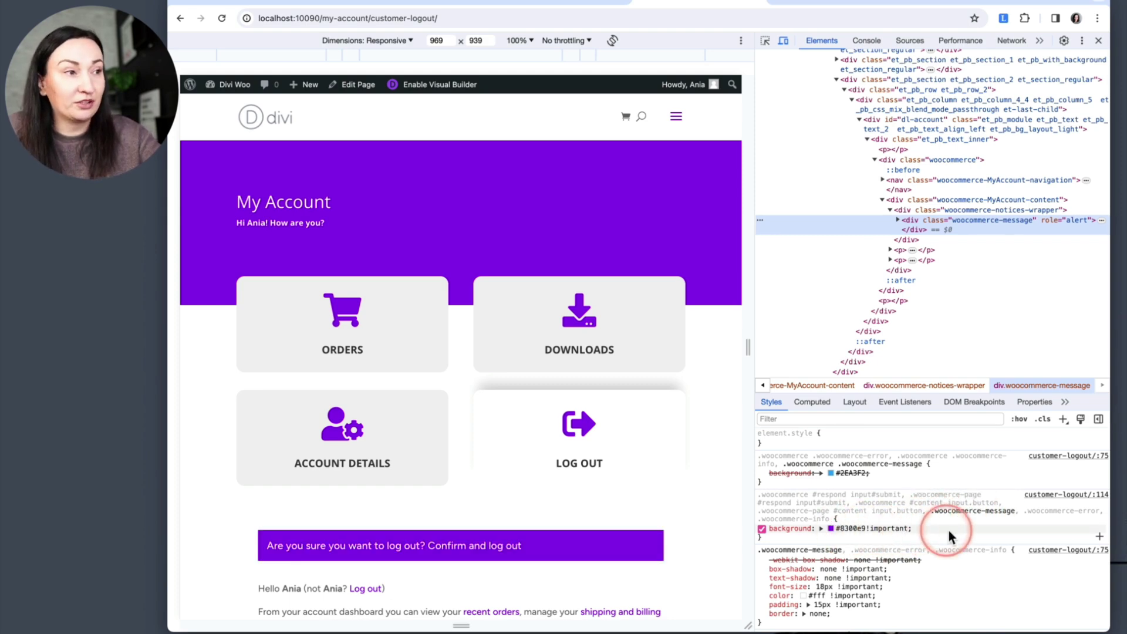
Step: Copy the .woocommerce-message selector and add it after a comma on a new line below #dl-account .woocommerce-info in style.css
{"action": "left_click", "coordinate": [932, 512]}
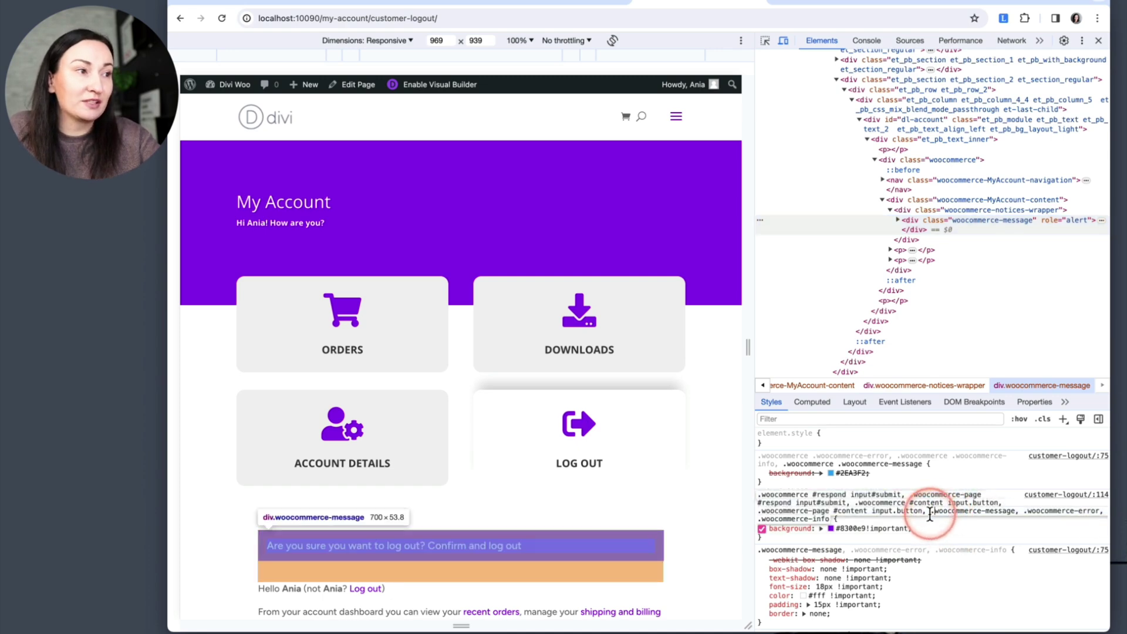
{"action": "left_click_drag", "start_coordinate": [930, 514], "coordinate": [1018, 510]}
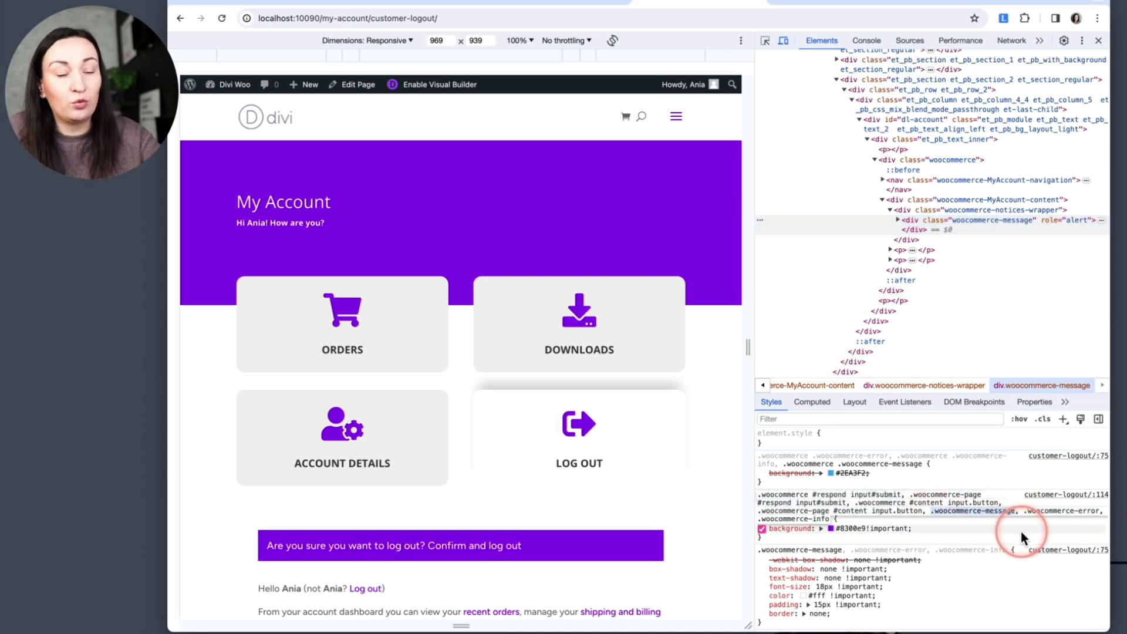
{"action": "left_click", "coordinate": [293, 2]}
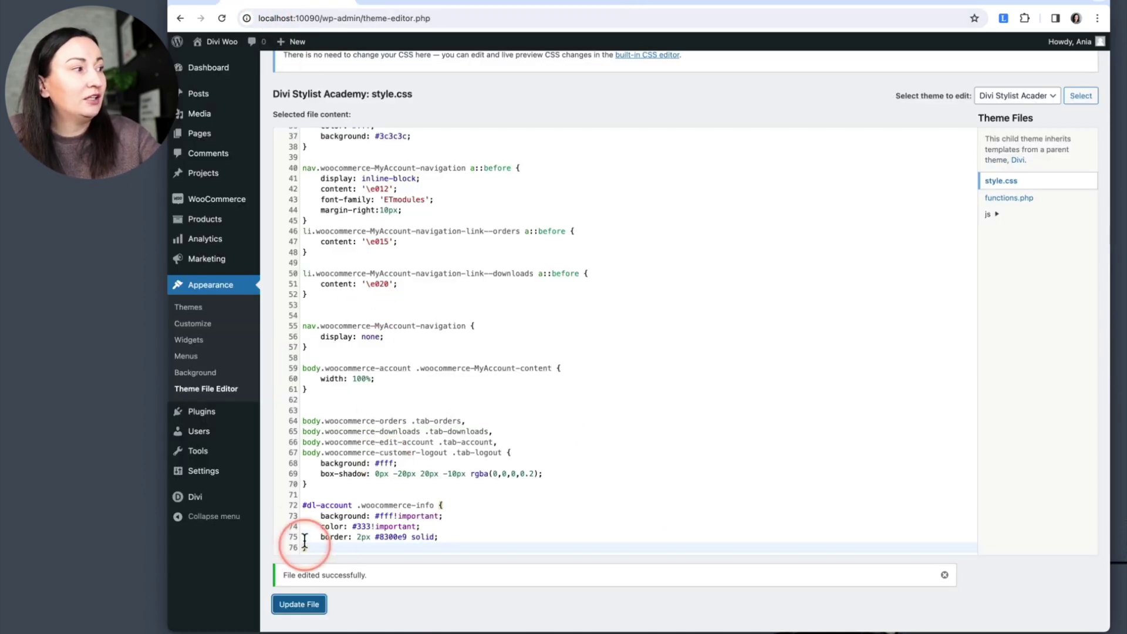
{"action": "left_click", "coordinate": [437, 504]}
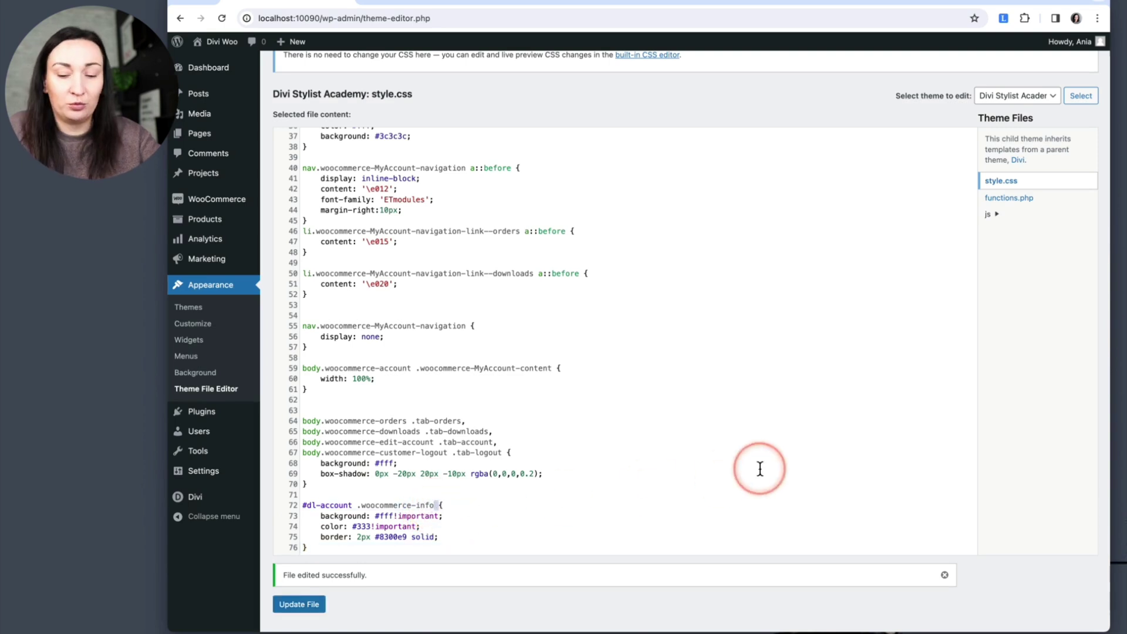
{"action": "type", "text": ","}
{"action": "key", "text": "Return"}
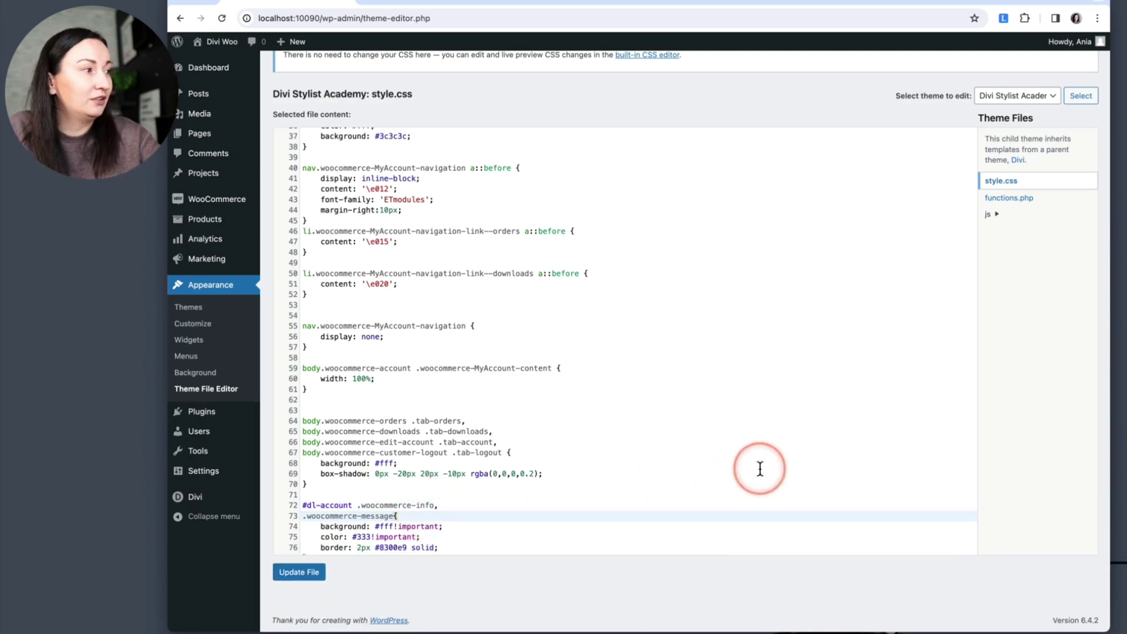
Step: Prefix the .woocommerce-message selector in style.css with a copy of the #dl-account ID
{"action": "left_click", "coordinate": [354, 505]}
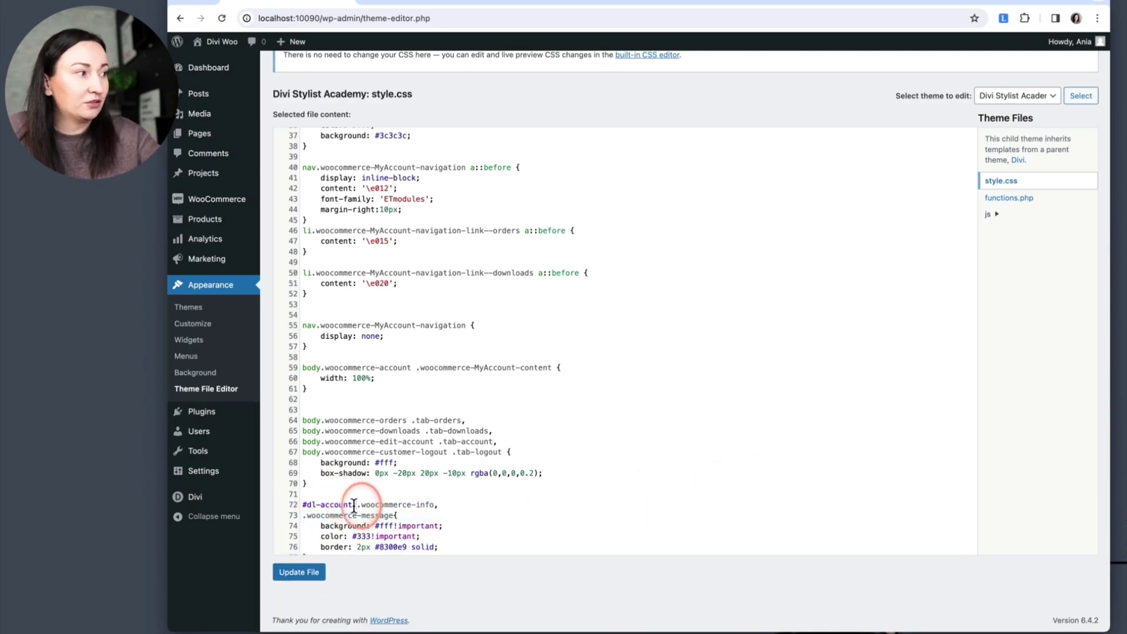
{"action": "left_click_drag", "start_coordinate": [354, 505], "coordinate": [299, 506]}
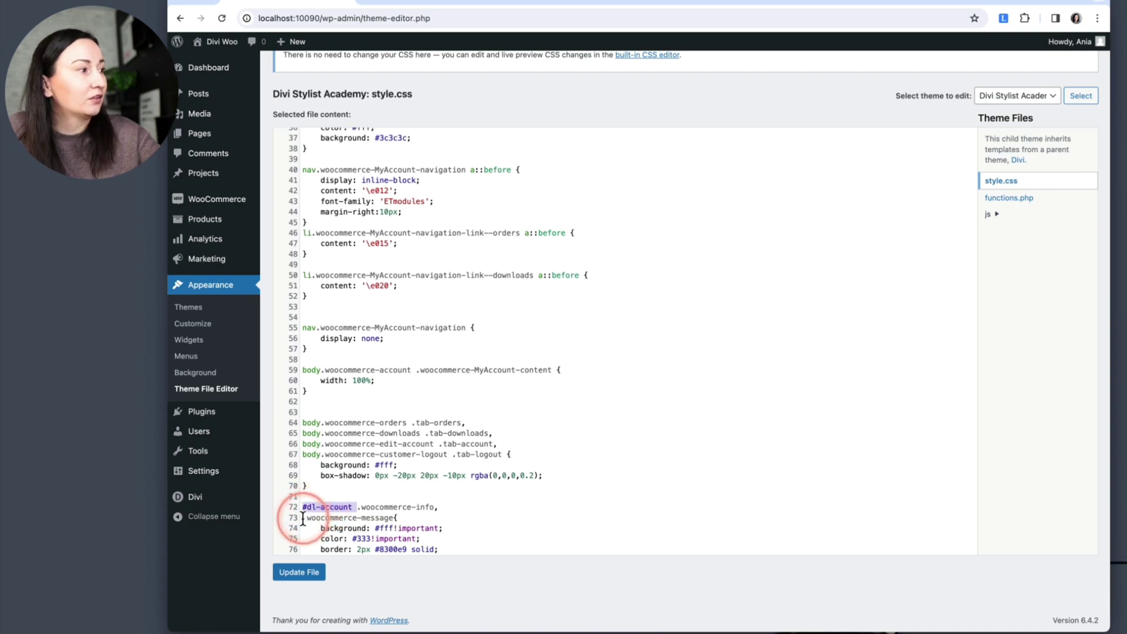
{"action": "key", "text": "ctrl+c"}
{"action": "left_click", "coordinate": [303, 518]}
{"action": "key", "text": "ctrl+v"}
{"action": "left_click", "coordinate": [493, 535]}
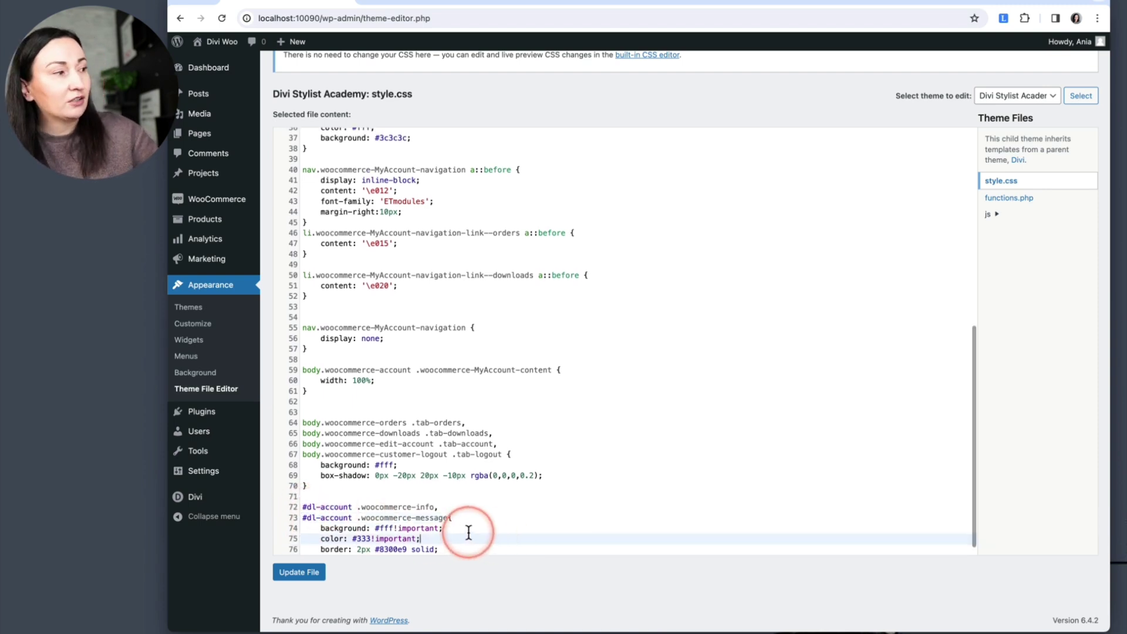
{"action": "scroll", "coordinate": [470, 532], "scroll_direction": "down", "scroll_amount": 1}
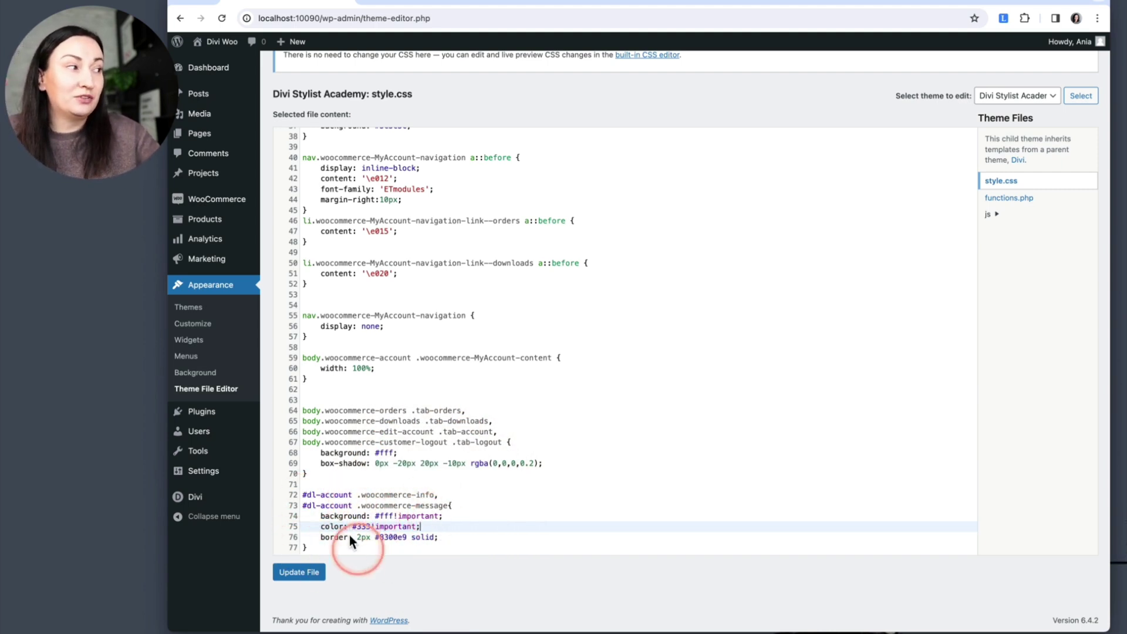
Step: Save the style.css changes and return to the Log Out account page
{"action": "left_click", "coordinate": [299, 572]}
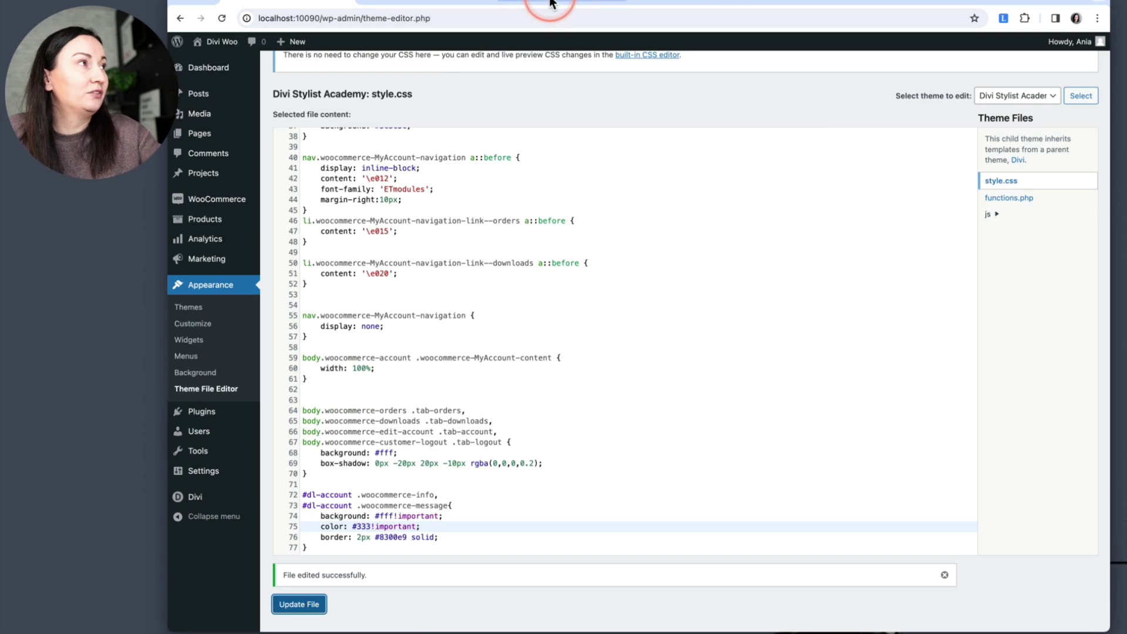
{"action": "left_click", "coordinate": [599, 3]}
{"action": "left_click", "coordinate": [588, 3]}
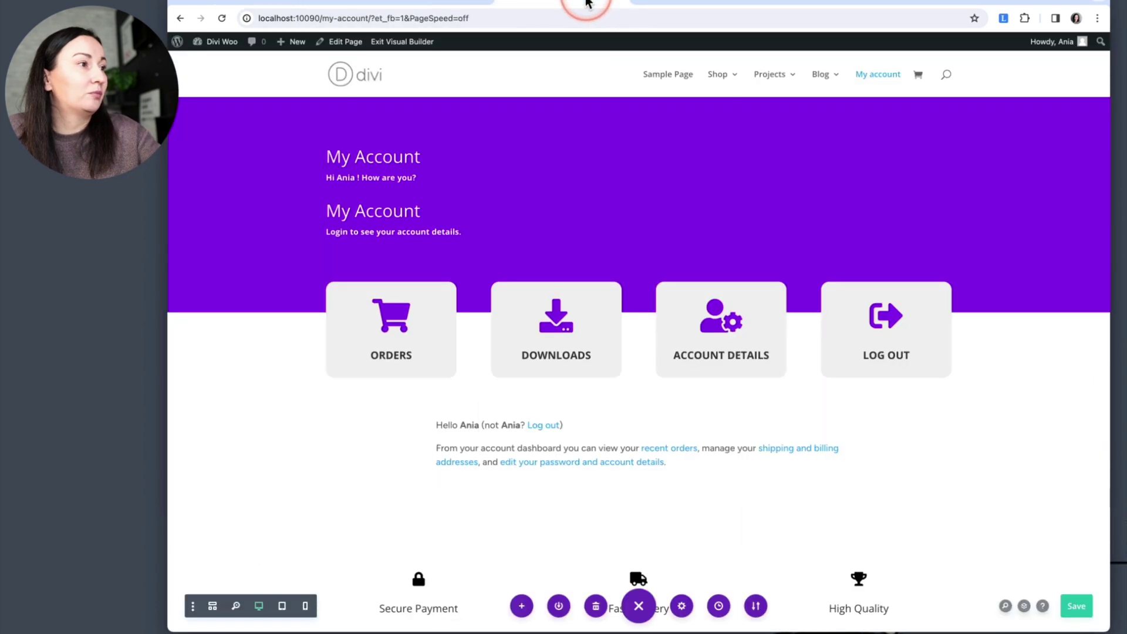
{"action": "left_click", "coordinate": [700, 3]}
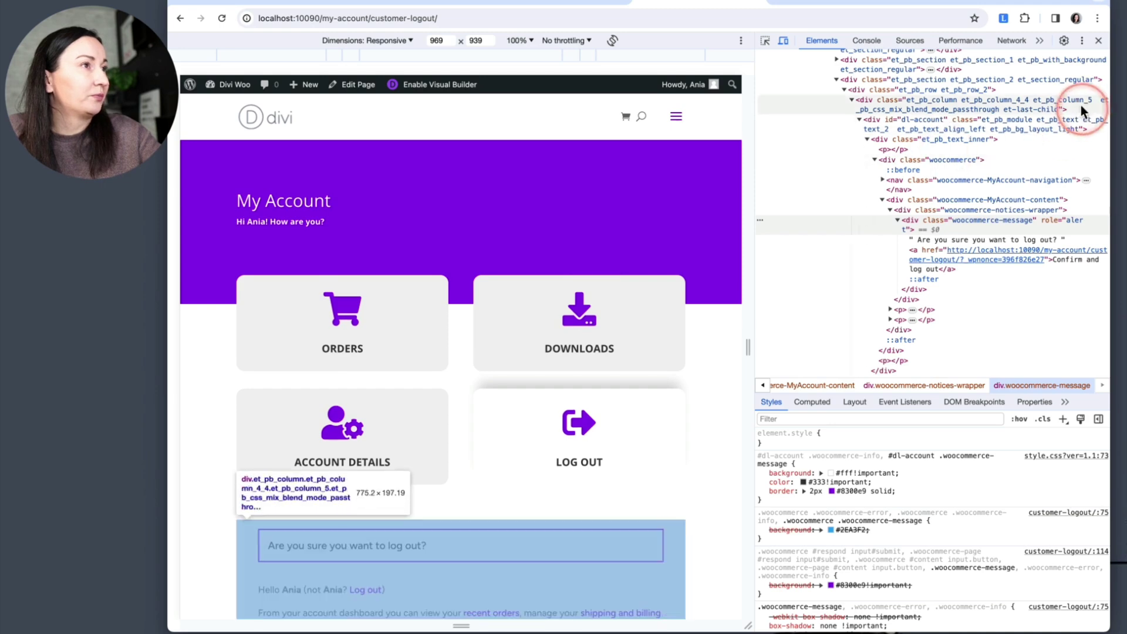
Step: Close the developer tools and highlight the log-out notice text to examine its confirmation link
{"action": "left_click", "coordinate": [1099, 40]}
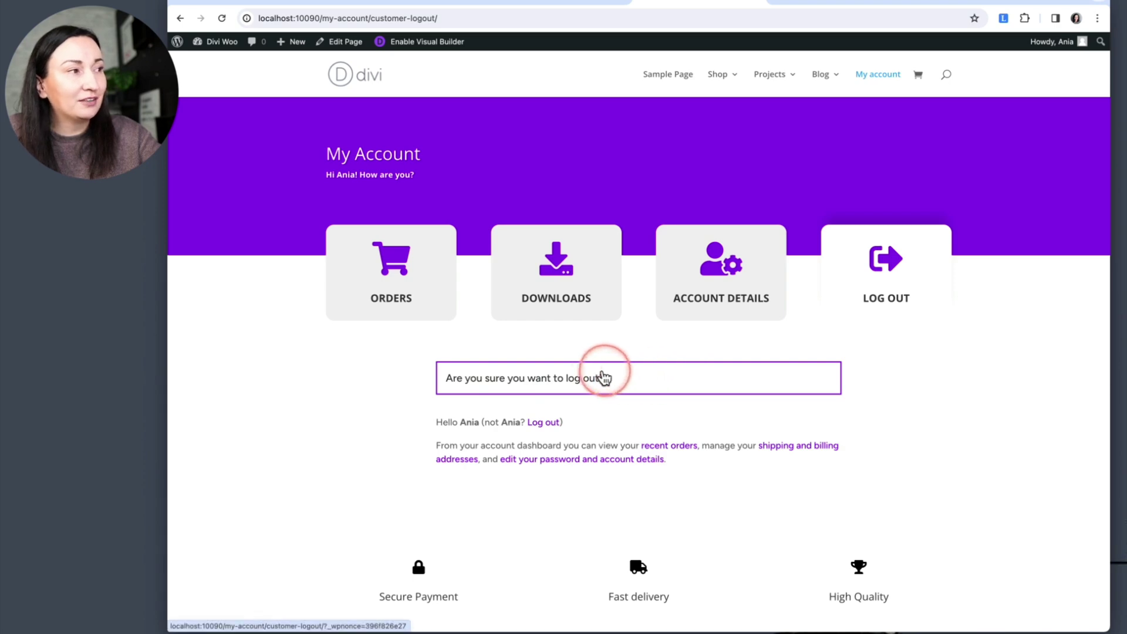
{"action": "left_click_drag", "start_coordinate": [604, 379], "coordinate": [748, 385]}
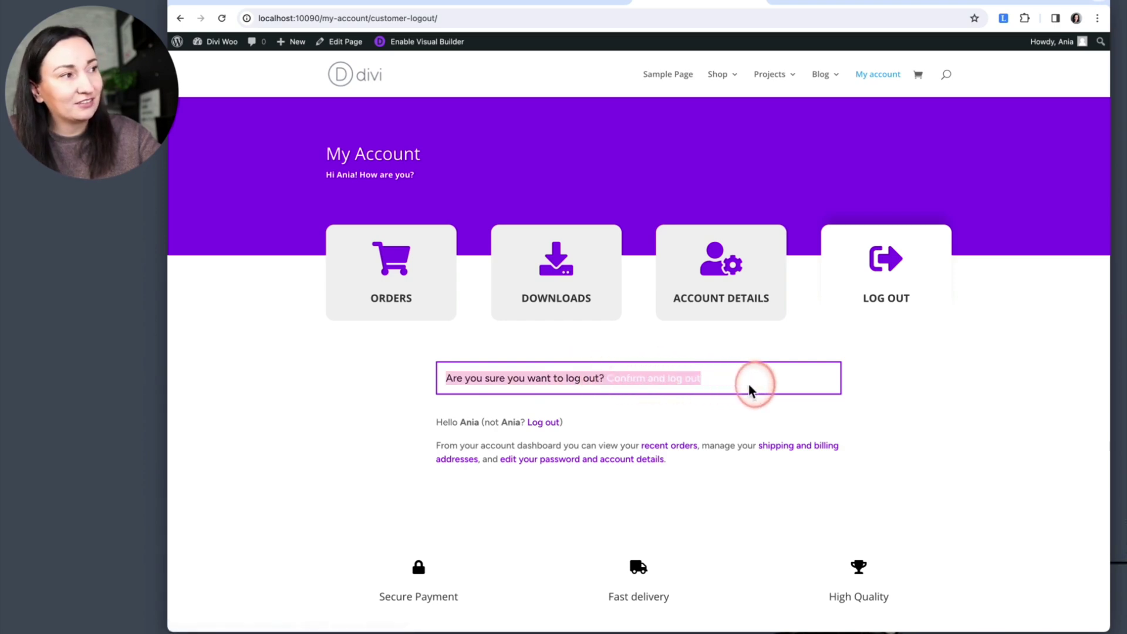
{"action": "left_click", "coordinate": [750, 385]}
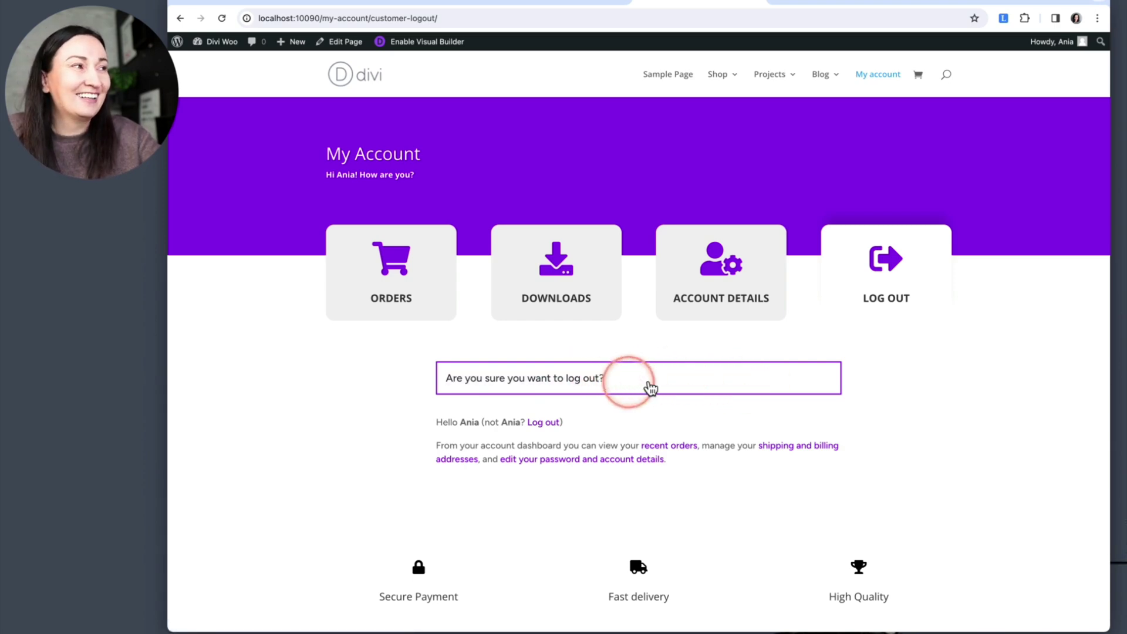
Step: Inspect the "Confirm and log out" link in the developer tools to examine its style rules
{"action": "right_click", "coordinate": [937, 384]}
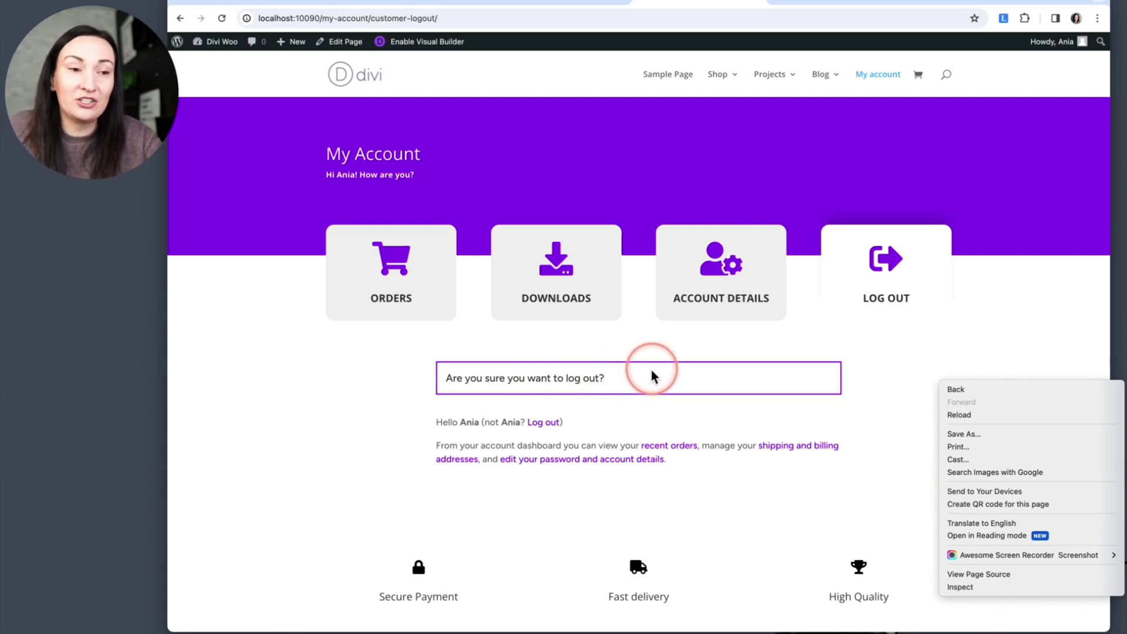
{"action": "left_click", "coordinate": [962, 588]}
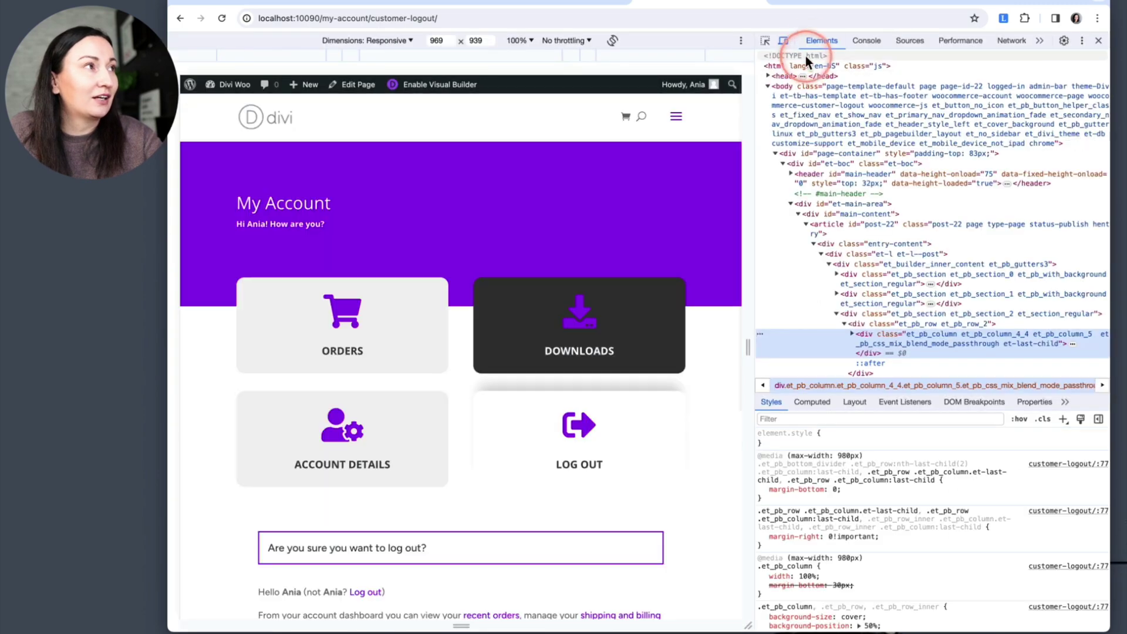
{"action": "left_click", "coordinate": [765, 41]}
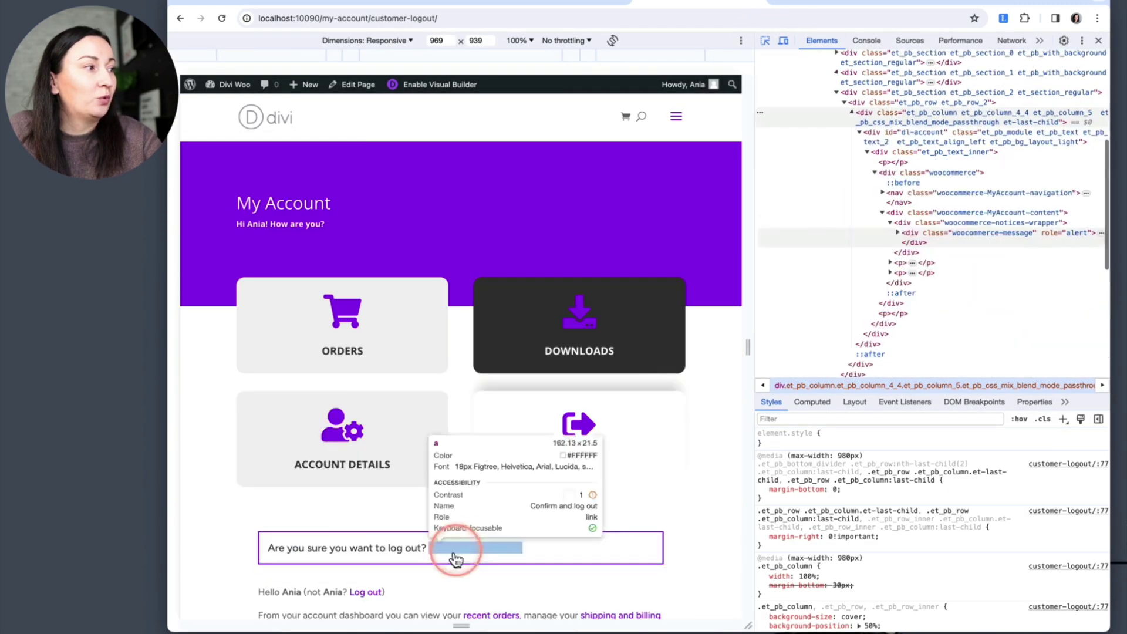
{"action": "left_click", "coordinate": [456, 559]}
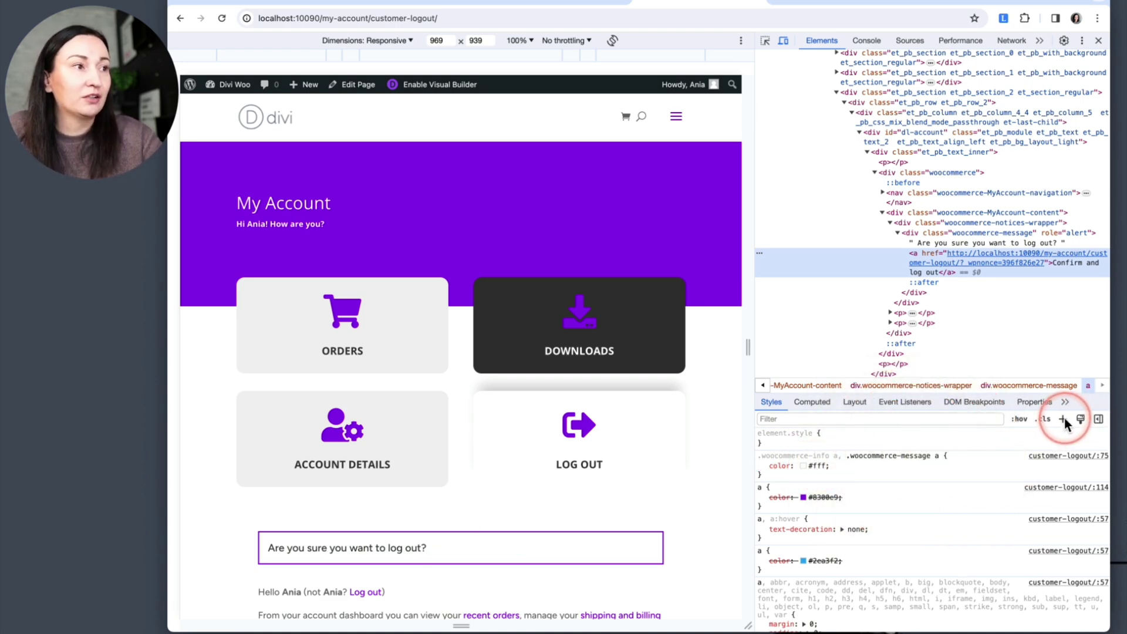
Step: Add a new style rule in the developer tools with the selector #dl-account .woocommerce-message a
{"action": "left_click_drag", "start_coordinate": [846, 456], "coordinate": [906, 457]}
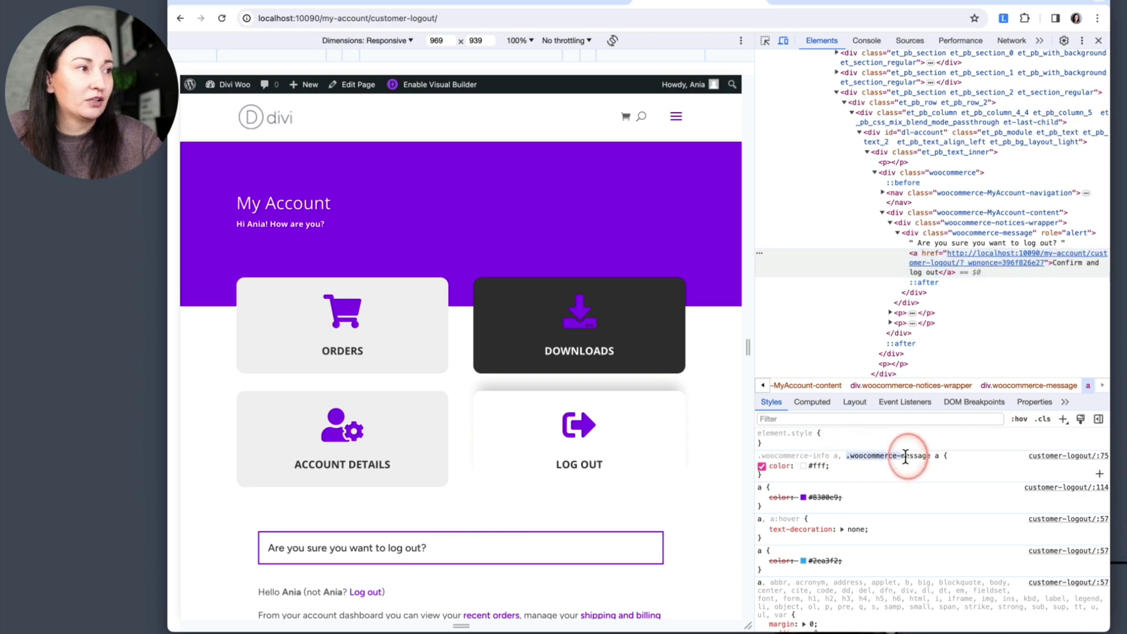
{"action": "left_click", "coordinate": [1063, 419]}
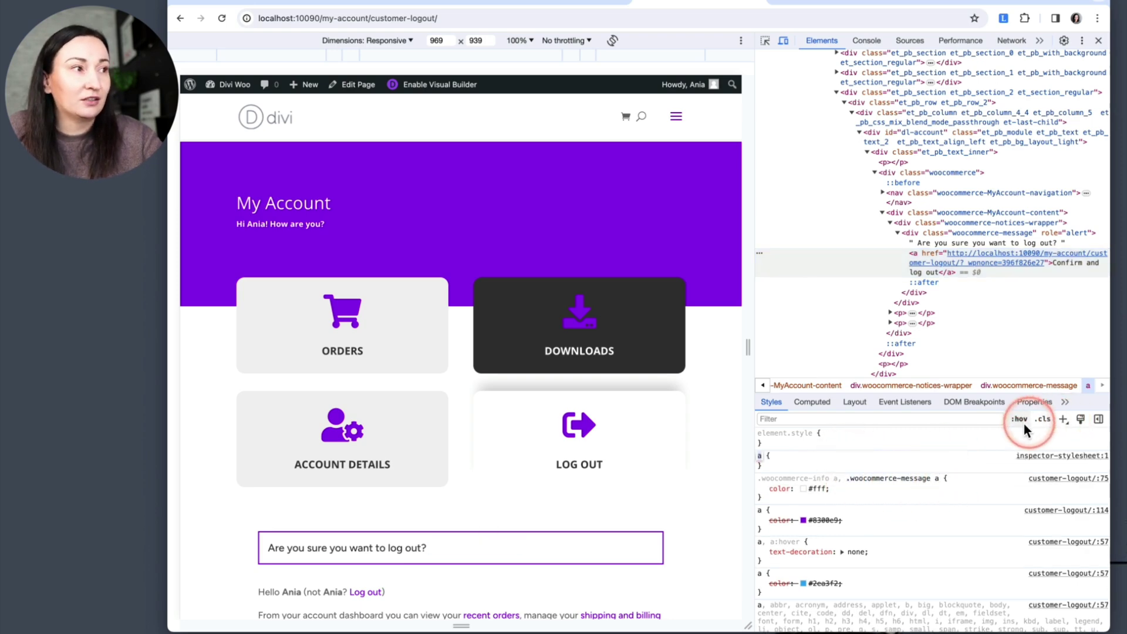
{"action": "type", "text": "#dl-account"}
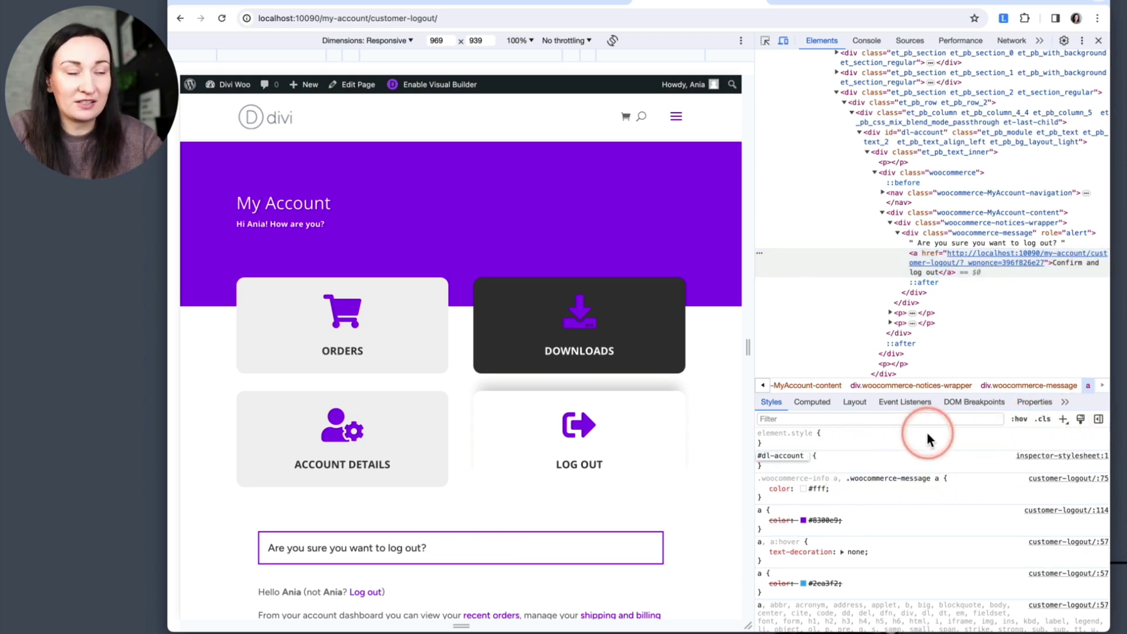
{"action": "type", "text": " .woocommerce"}
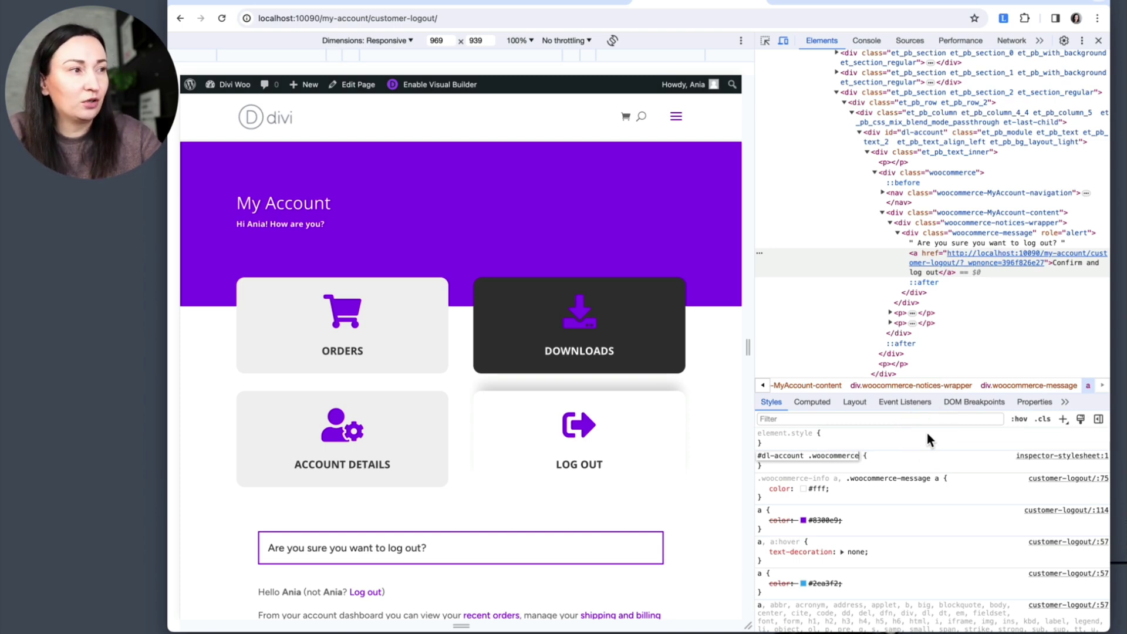
{"action": "type", "text": "-message a"}
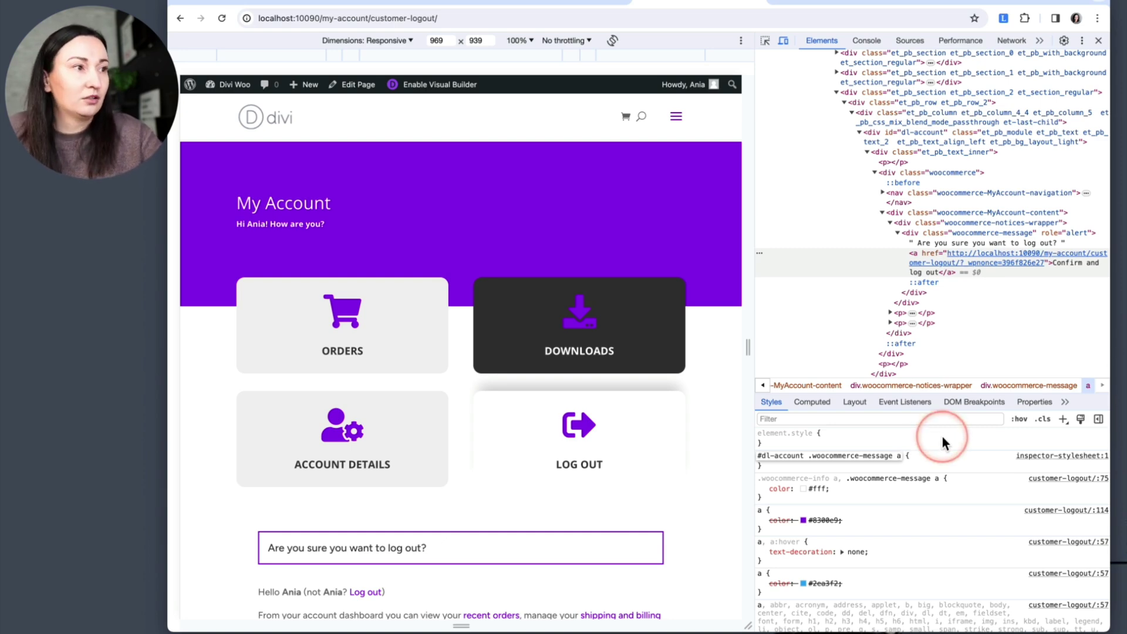
{"action": "left_click", "coordinate": [936, 452]}
Step: Copy the purple color value from the general link rule and set the new rule's color to #8300e9
{"action": "left_click", "coordinate": [816, 520]}
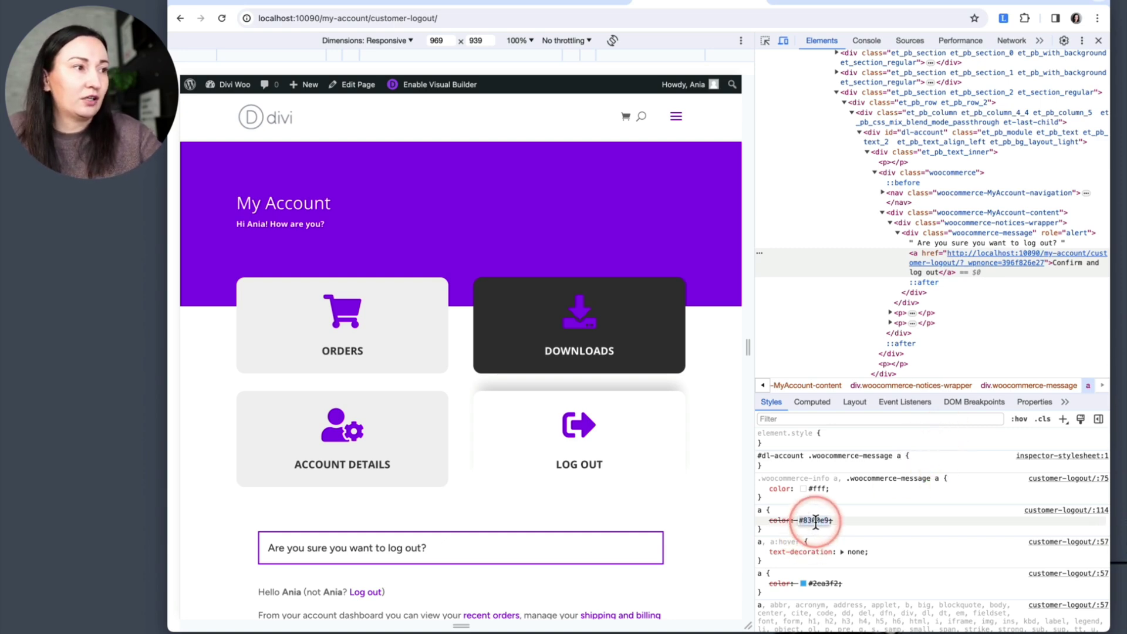
{"action": "left_click", "coordinate": [977, 455]}
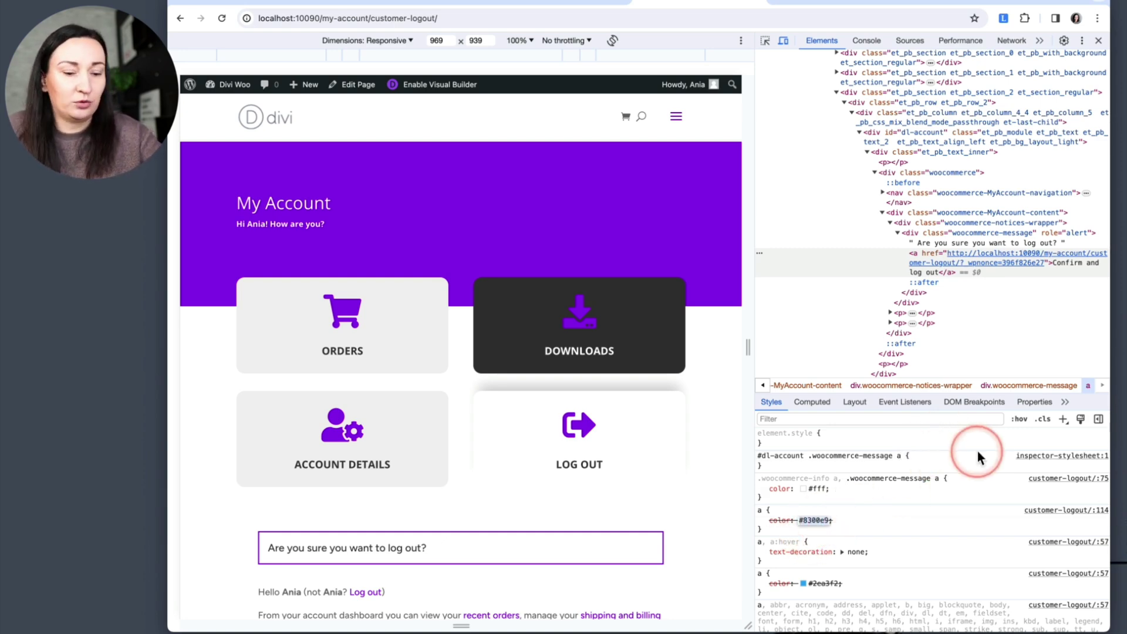
{"action": "left_click", "coordinate": [925, 455]}
{"action": "type", "text": "co"}
{"action": "key", "text": "Tab"}
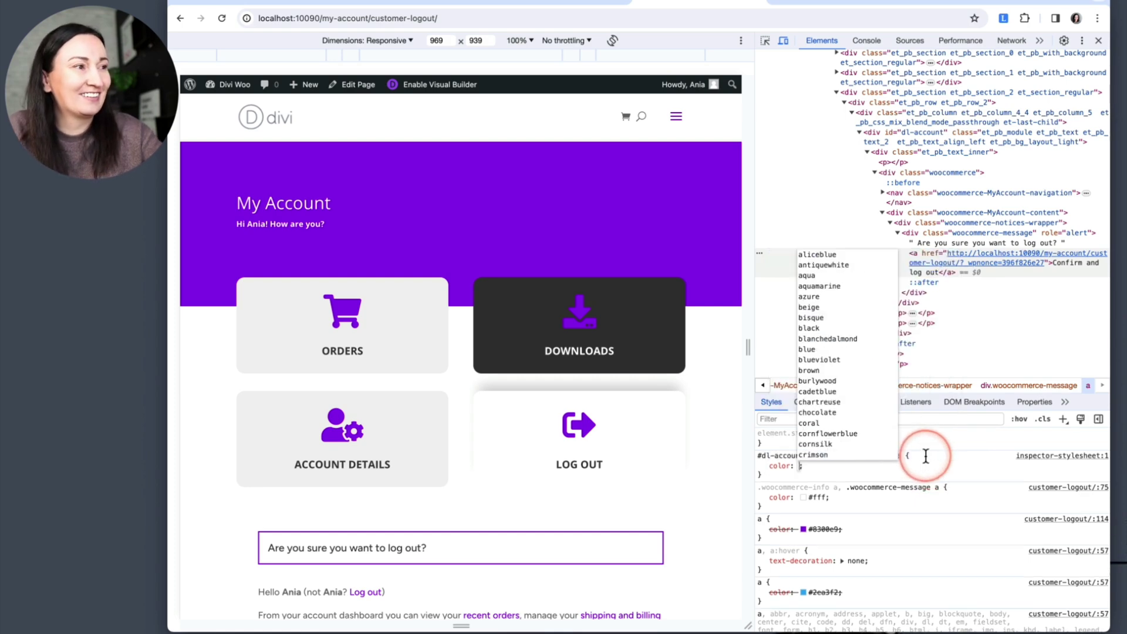
{"action": "key", "text": "ctrl+v"}
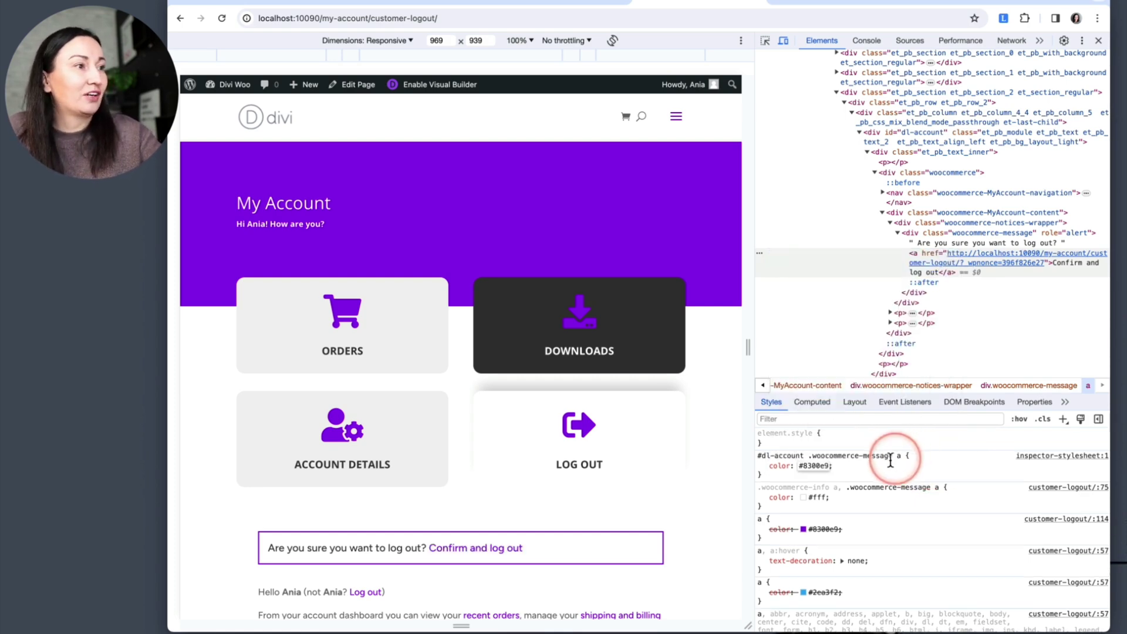
Step: Add text-decoration: underline to the new notice link rule
{"action": "left_click", "coordinate": [851, 467]}
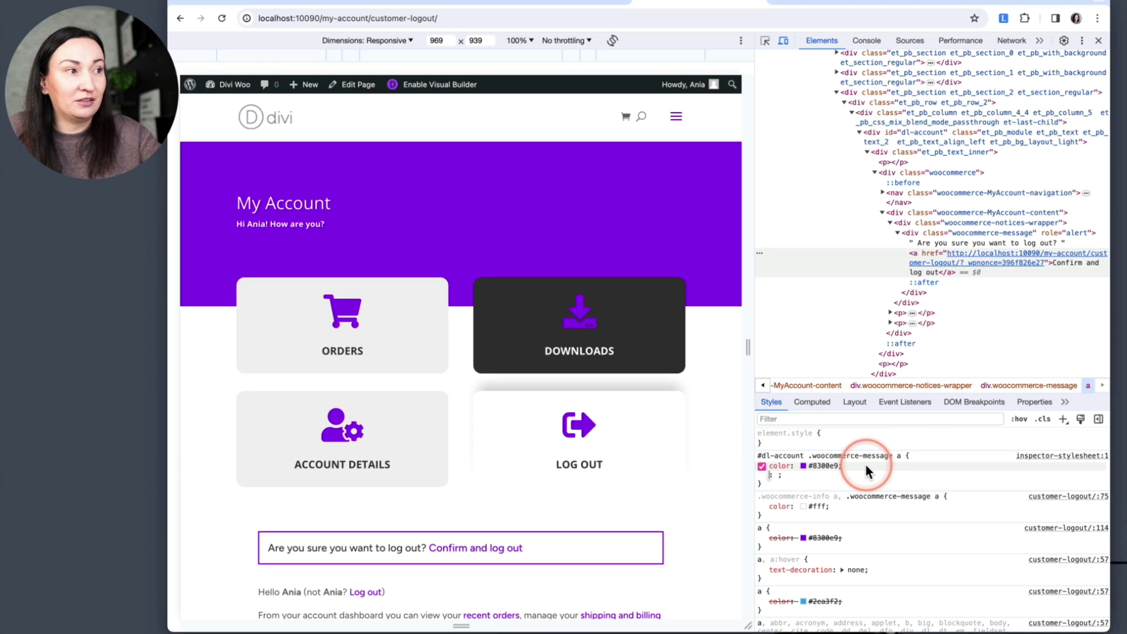
{"action": "type", "text": "text"}
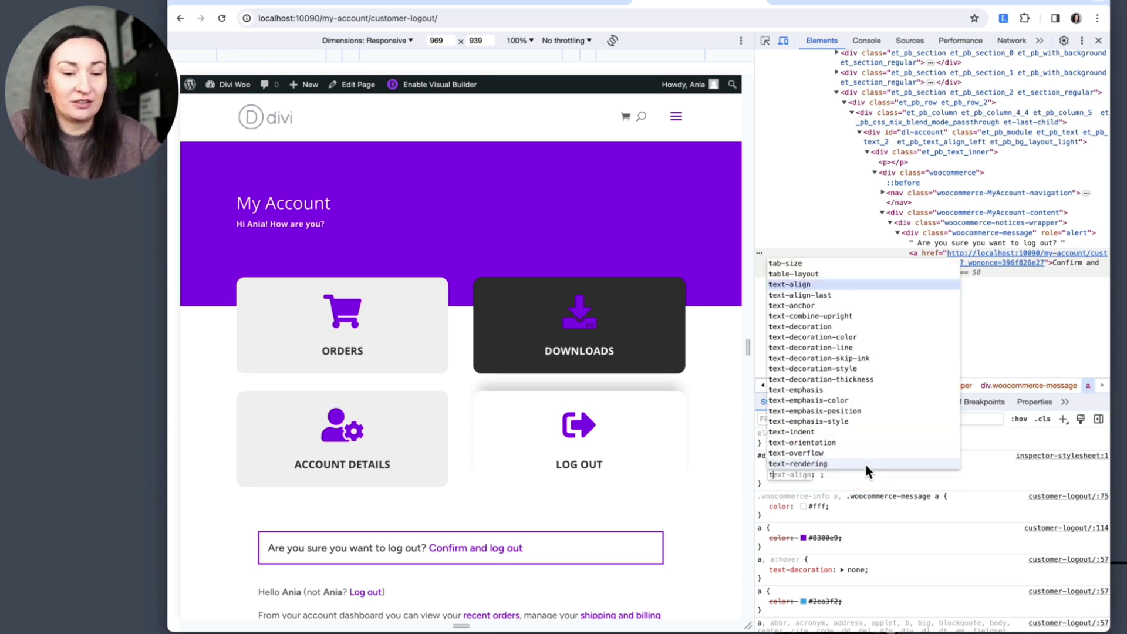
{"action": "key", "text": "Down"}
{"action": "key", "text": "Down"}
{"action": "key", "text": "Down"}
{"action": "key", "text": "Down"}
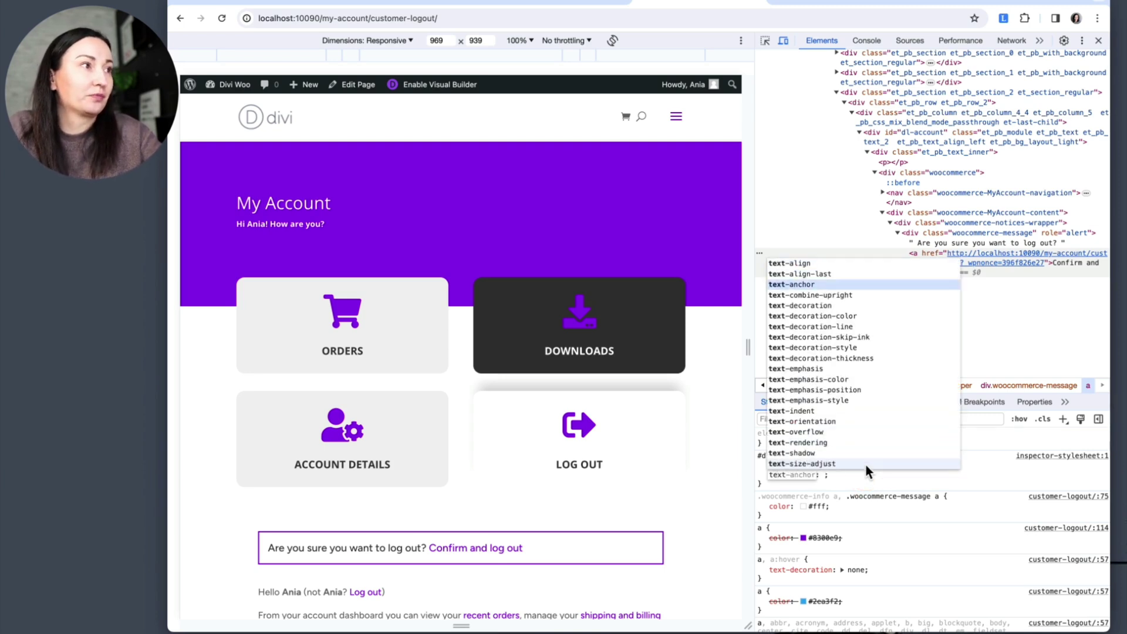
{"action": "key", "text": "Tab"}
{"action": "type", "text": "und"}
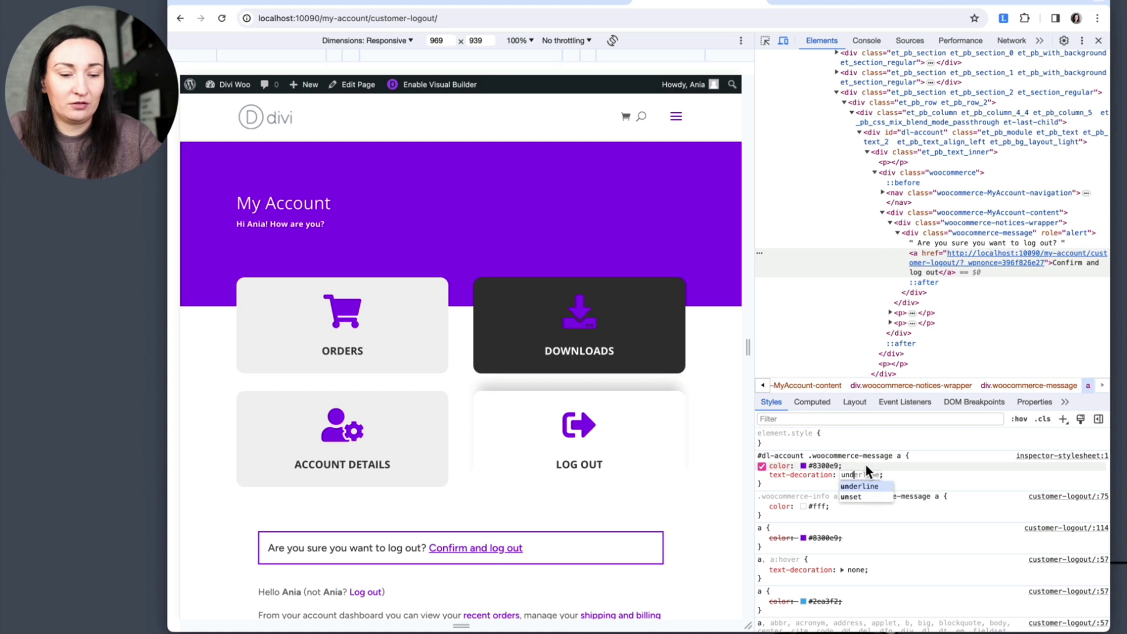
{"action": "key", "text": "Return"}
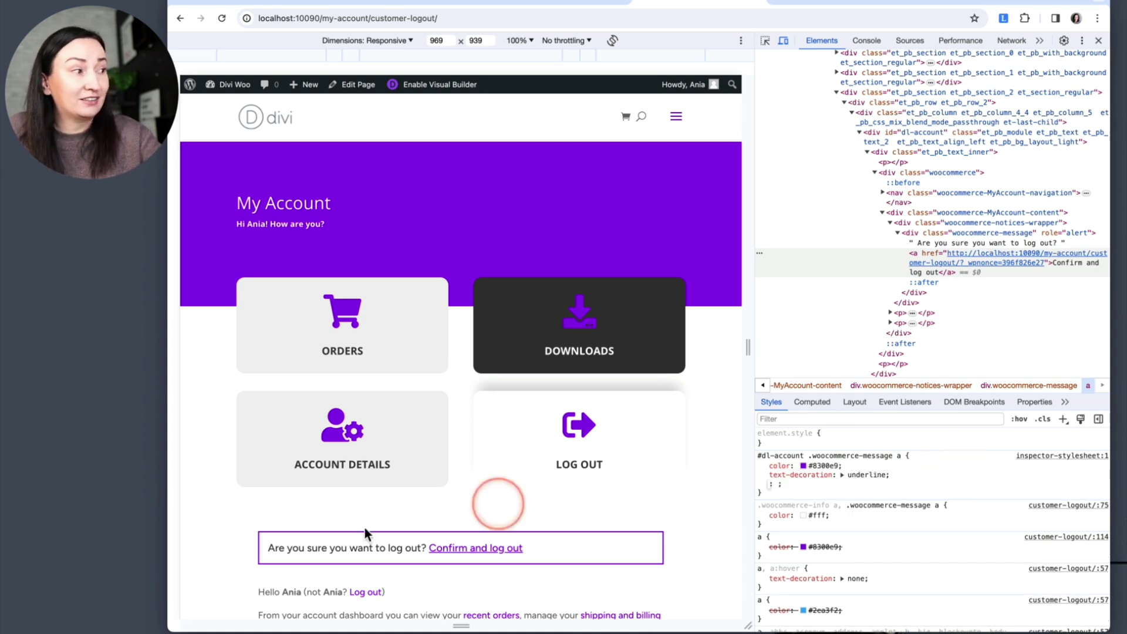
{"action": "left_click", "coordinate": [502, 557]}
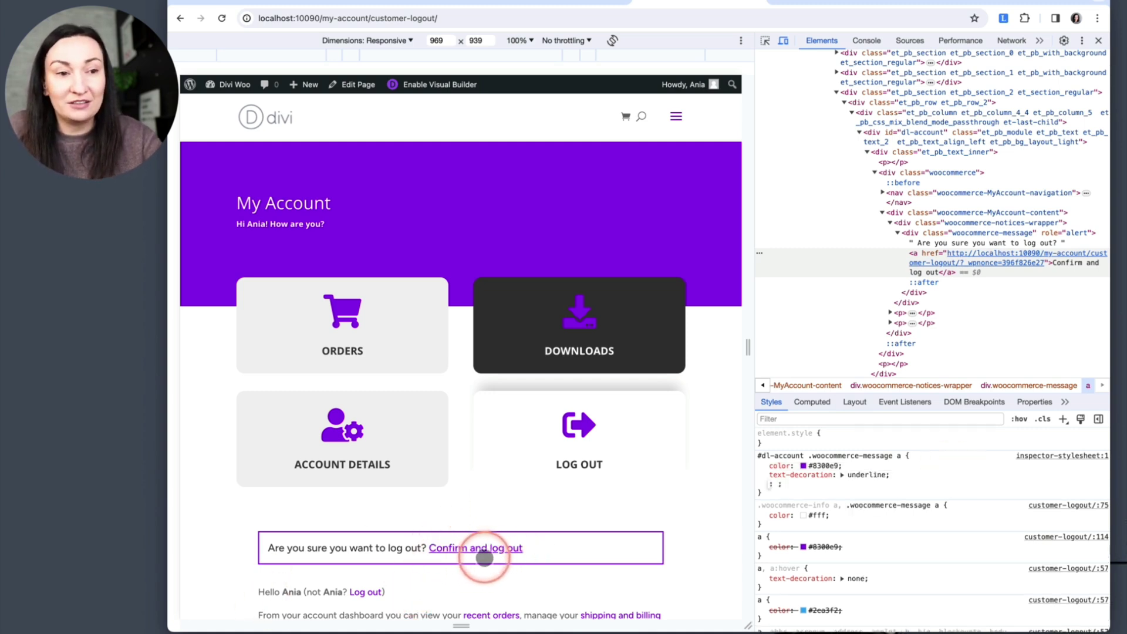
Step: Open the new rule in the inspector stylesheet and duplicate its selector after a comma on a new line
{"action": "left_click", "coordinate": [1031, 456]}
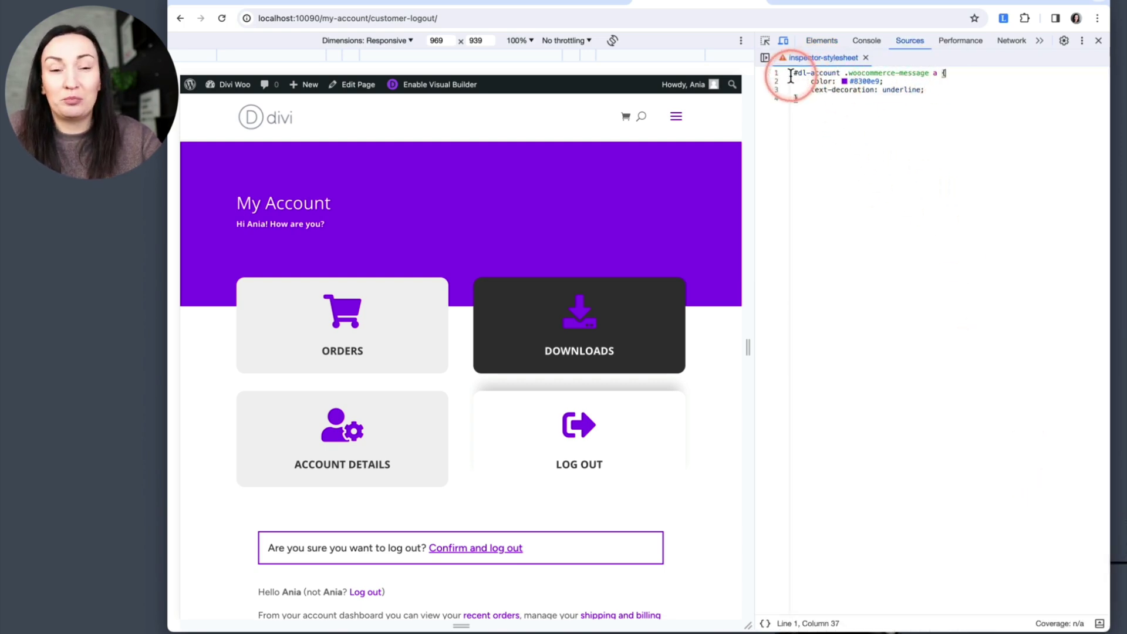
{"action": "left_click_drag", "start_coordinate": [939, 73], "coordinate": [865, 85]}
{"action": "left_click", "coordinate": [925, 79]}
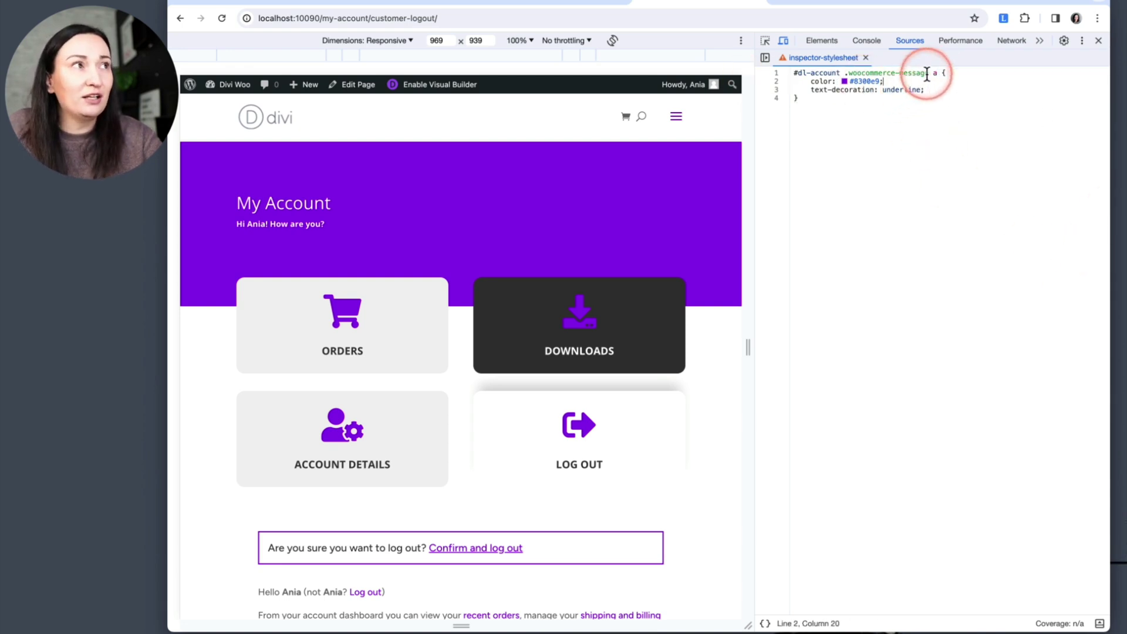
{"action": "left_click_drag", "start_coordinate": [938, 72], "coordinate": [790, 71]}
{"action": "key", "text": "ctrl+c"}
{"action": "key", "text": "Right"}
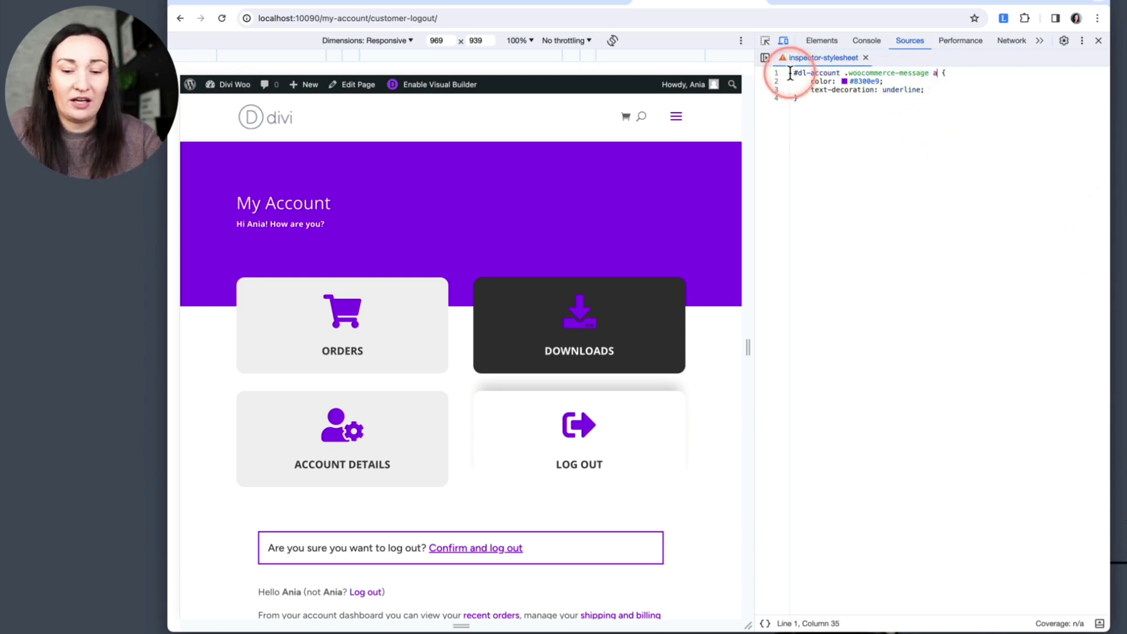
{"action": "type", "text": ","}
{"action": "key", "text": "Return"}
{"action": "key", "text": "ctrl+v"}
Step: Change the first selector in the inspector stylesheet to #dl-account .woocommerce-info a
{"action": "double_click", "coordinate": [911, 72]}
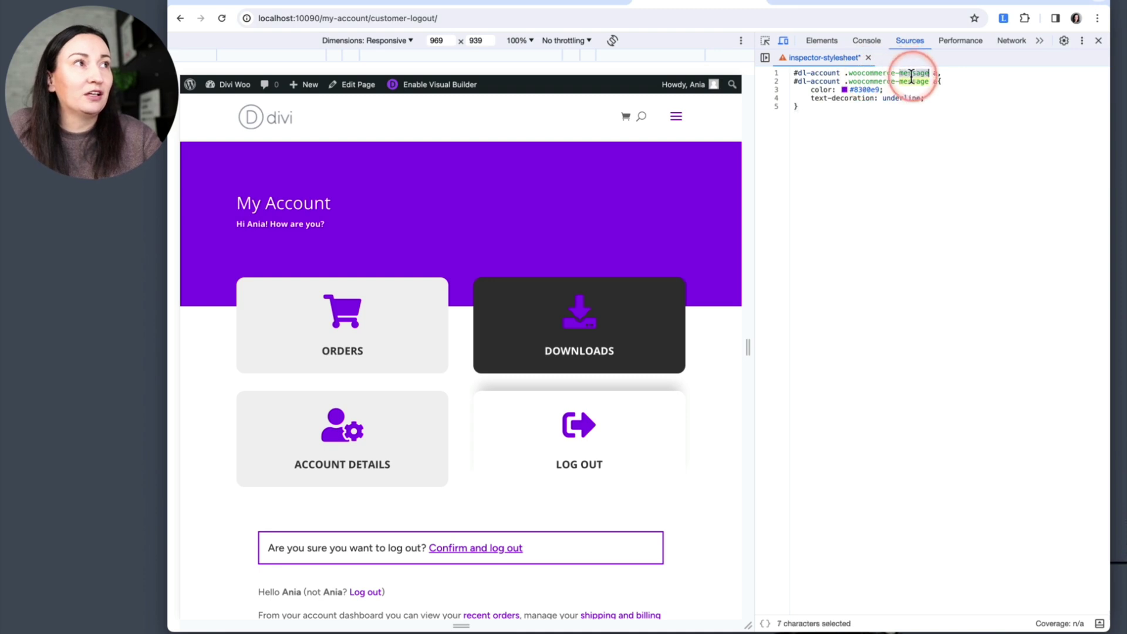
{"action": "type", "text": "in"}
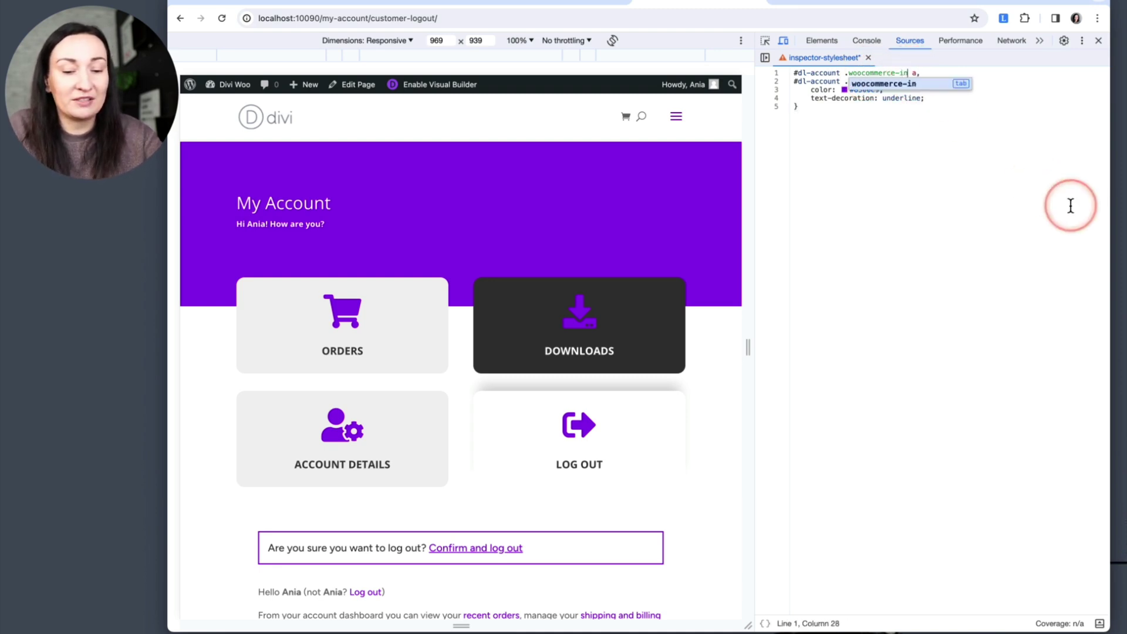
{"action": "type", "text": "fo"}
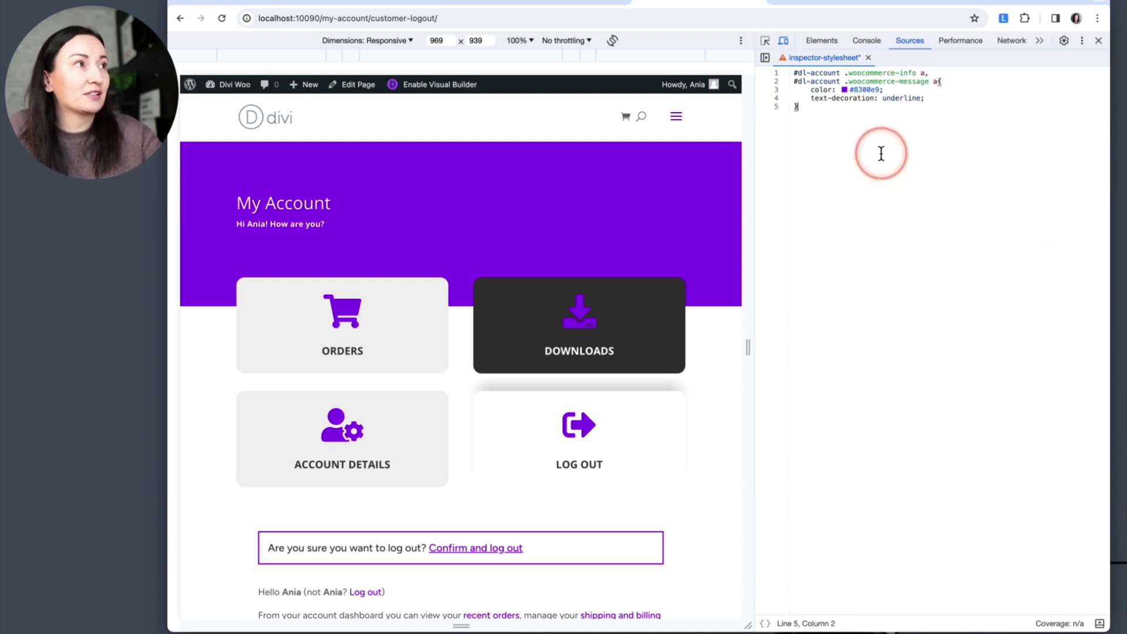
Step: Copy the whole notice link rule from the inspector stylesheet and paste it at the end of style.css
{"action": "left_click_drag", "start_coordinate": [881, 150], "coordinate": [557, 71]}
{"action": "left_click", "coordinate": [317, 6]}
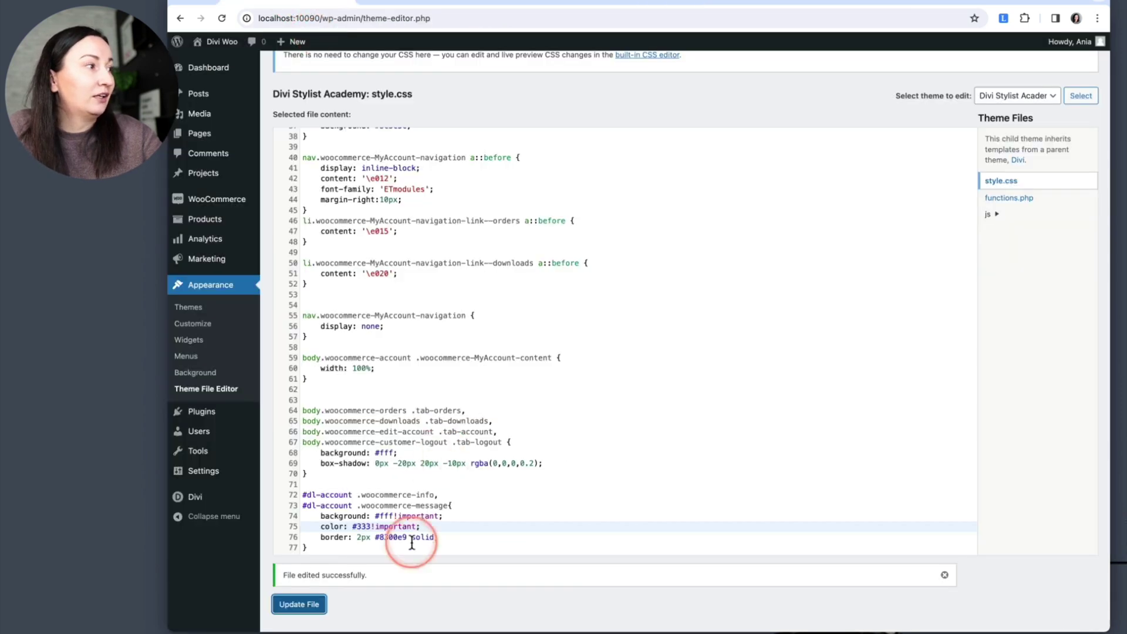
{"action": "left_click", "coordinate": [433, 547]}
{"action": "key", "text": "Return"}
{"action": "key", "text": "super+v"}
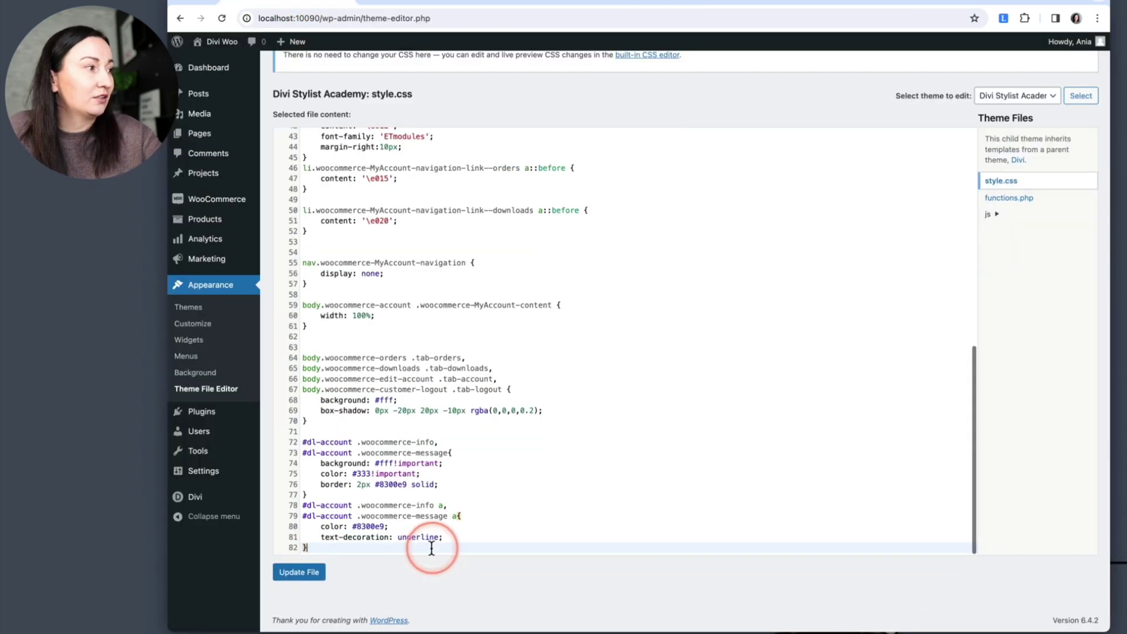
Step: Save style.css with the notice link rule and go back to the Log Out account page
{"action": "left_click", "coordinate": [297, 579]}
{"action": "left_click", "coordinate": [557, 7]}
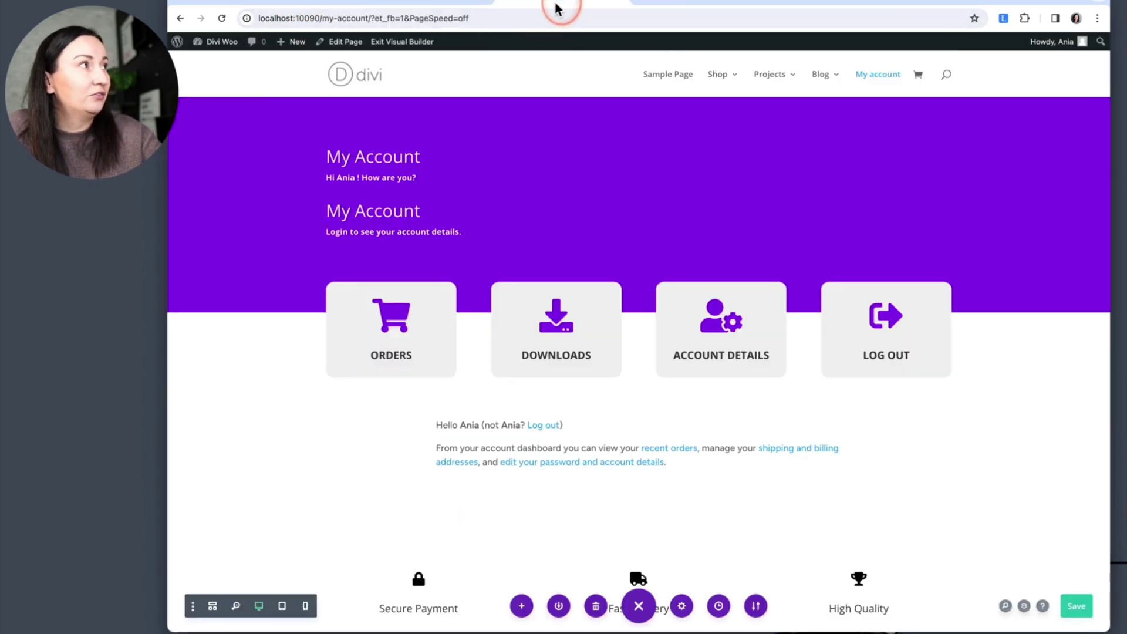
{"action": "left_click", "coordinate": [625, 5]}
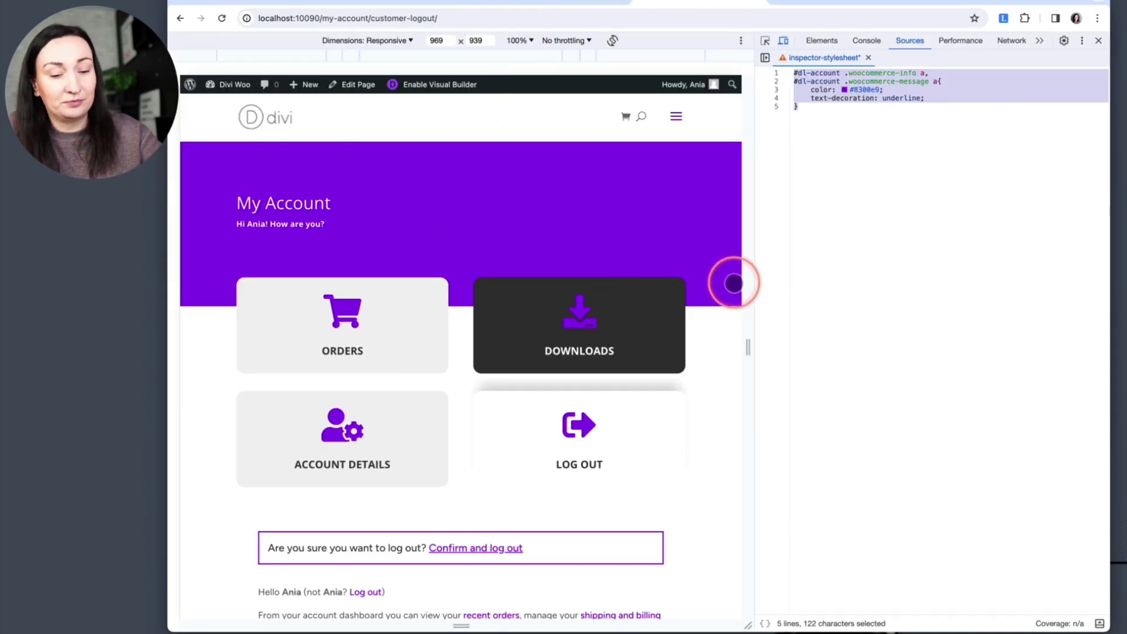
Step: Close the developer tools and check the Account Details and Downloads account pages
{"action": "left_click", "coordinate": [1095, 43]}
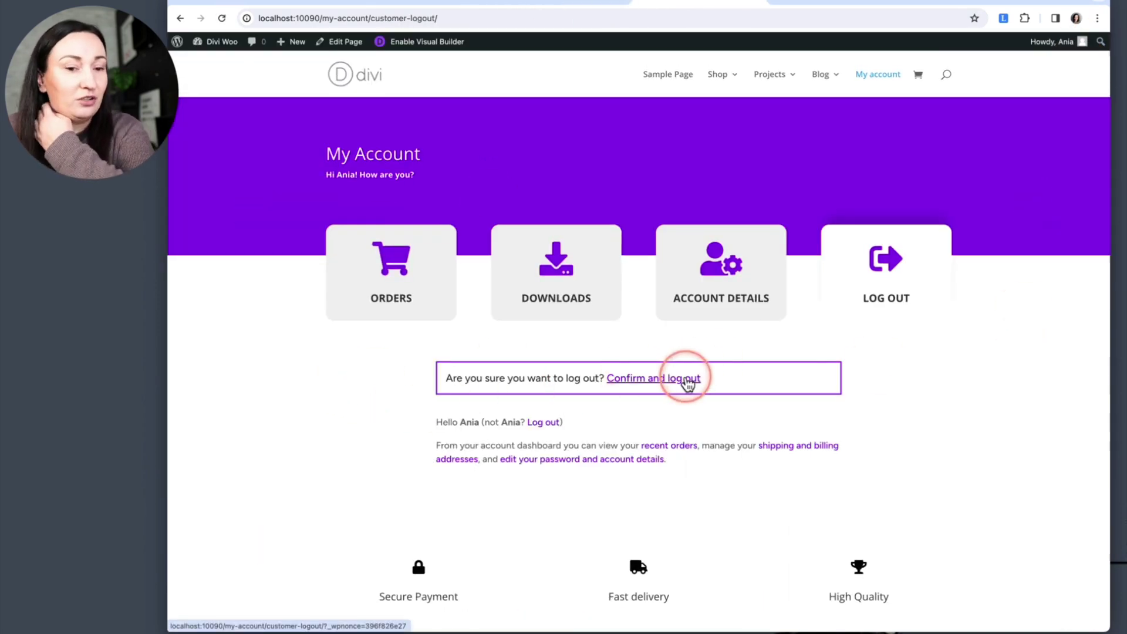
{"action": "left_click", "coordinate": [700, 280]}
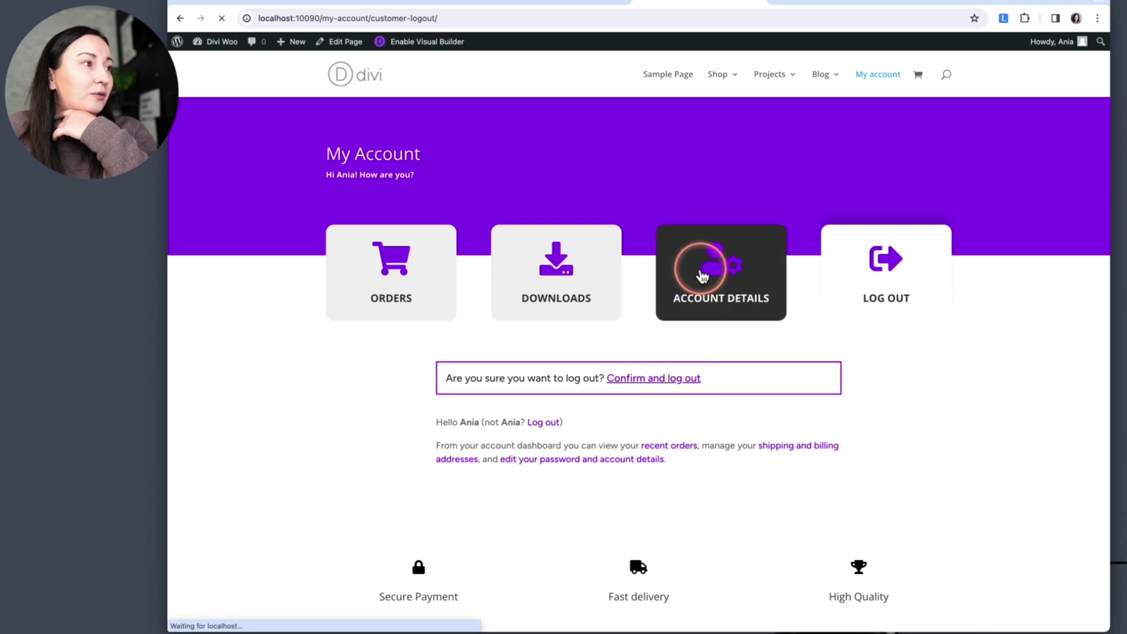
{"action": "left_click", "coordinate": [590, 300]}
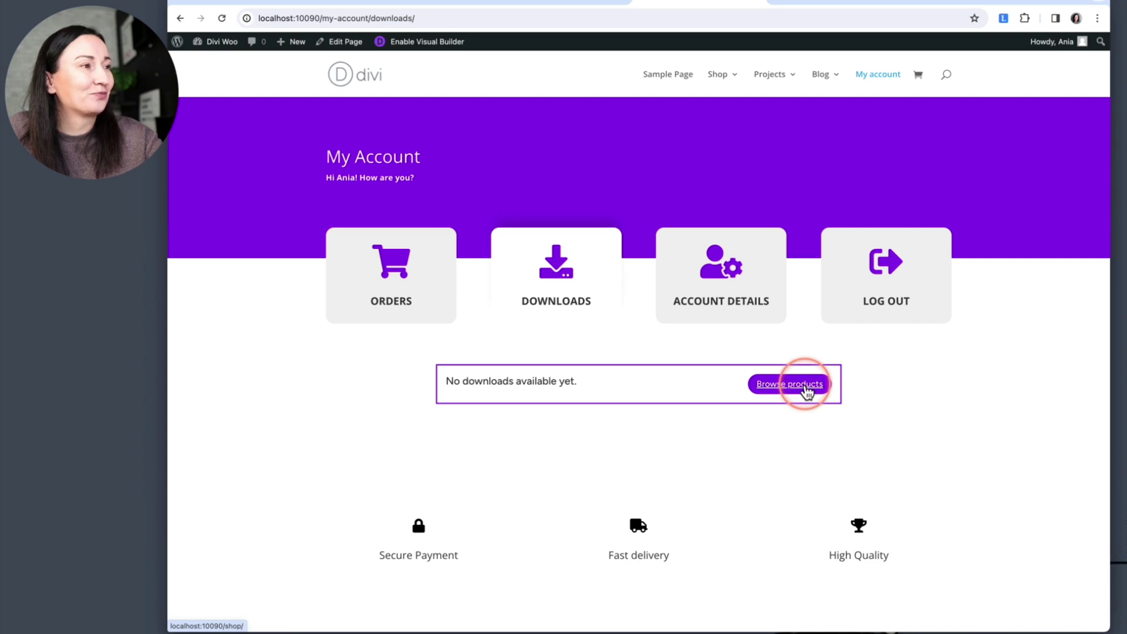
Step: Inspect the markup and link styling of the Browse products button in the Downloads notice
{"action": "right_click", "coordinate": [885, 379]}
{"action": "left_click", "coordinate": [803, 462]}
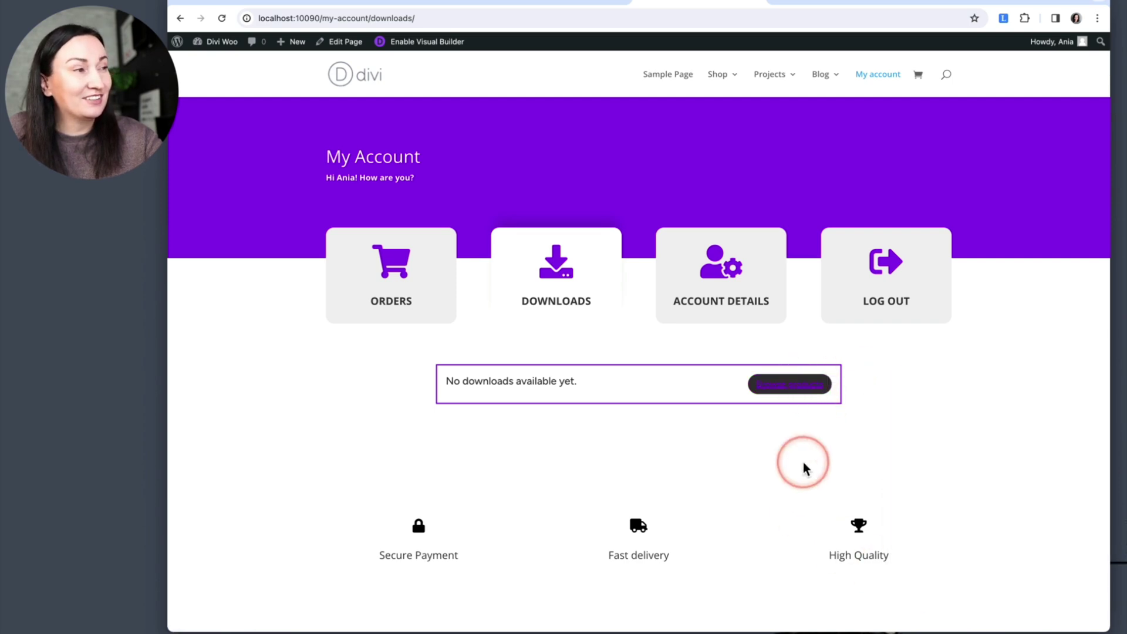
{"action": "left_click", "coordinate": [765, 40]}
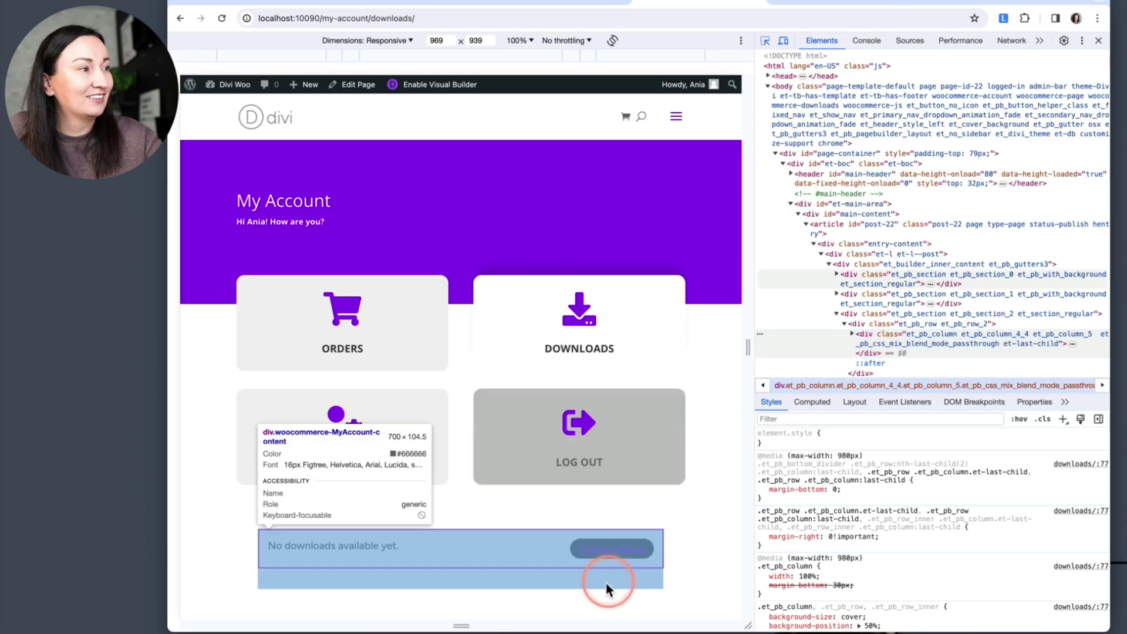
{"action": "left_click", "coordinate": [631, 544]}
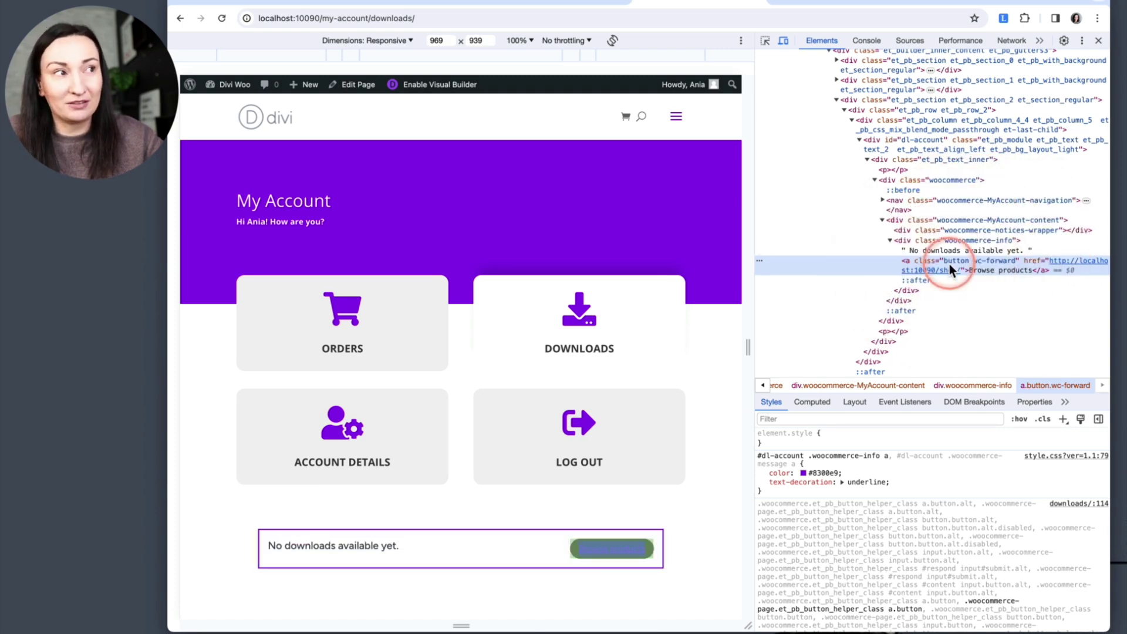
{"action": "left_click", "coordinate": [645, 549]}
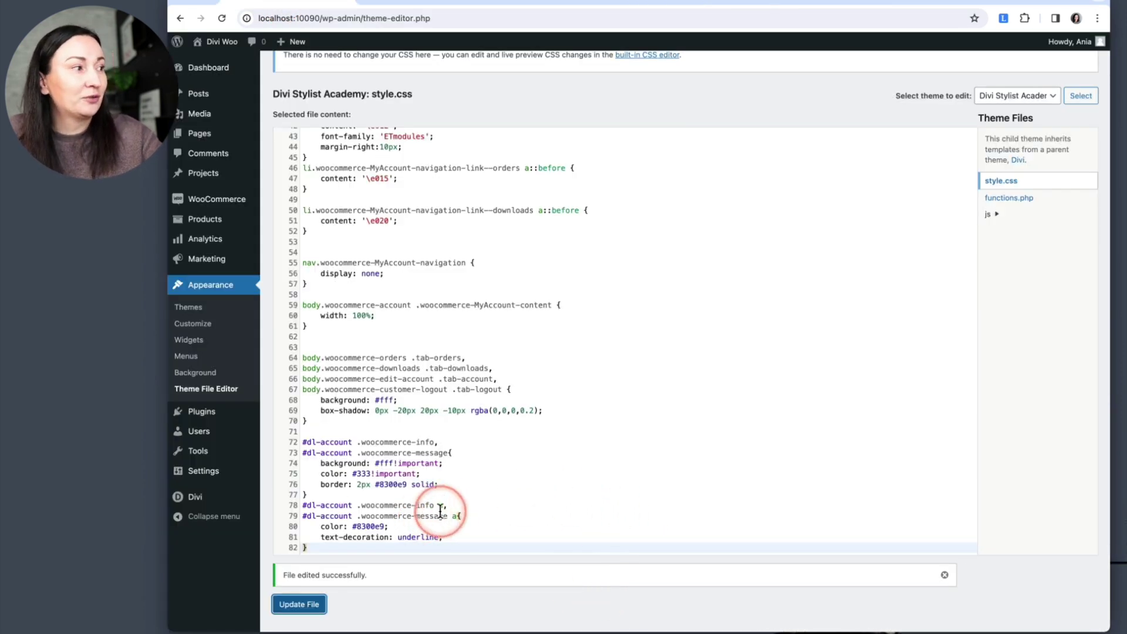
Step: Add :not(.button) after the a in both the .woocommerce-info and .woocommerce-message link selectors at the end of style.css
{"action": "left_click", "coordinate": [443, 505]}
{"action": "type", "text": ":ho"}
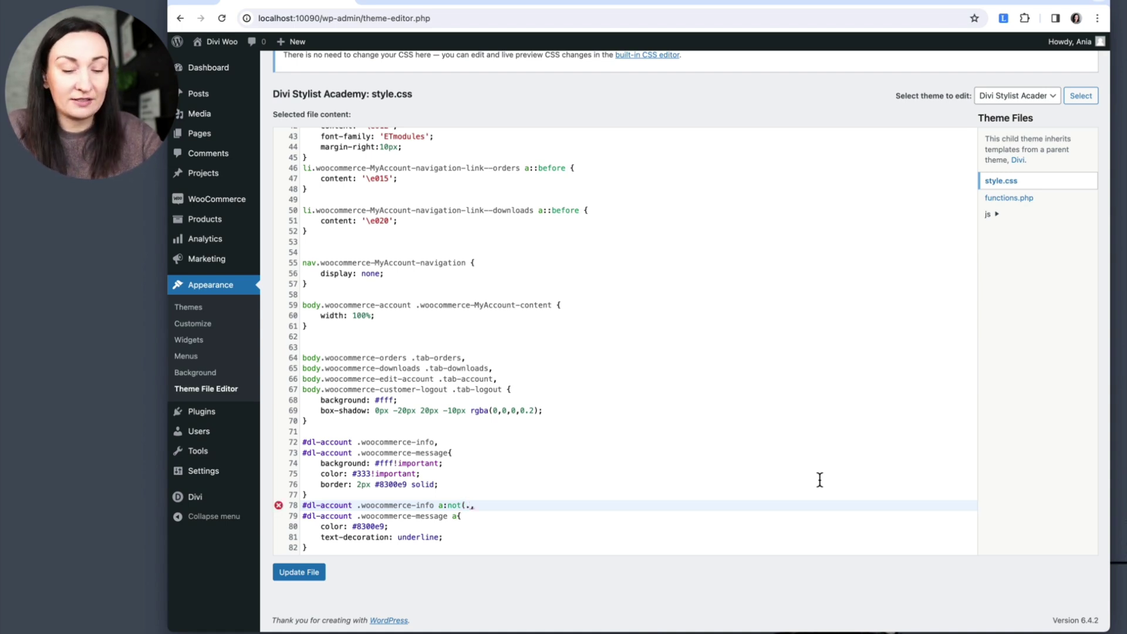
{"action": "type", "text": "button)"}
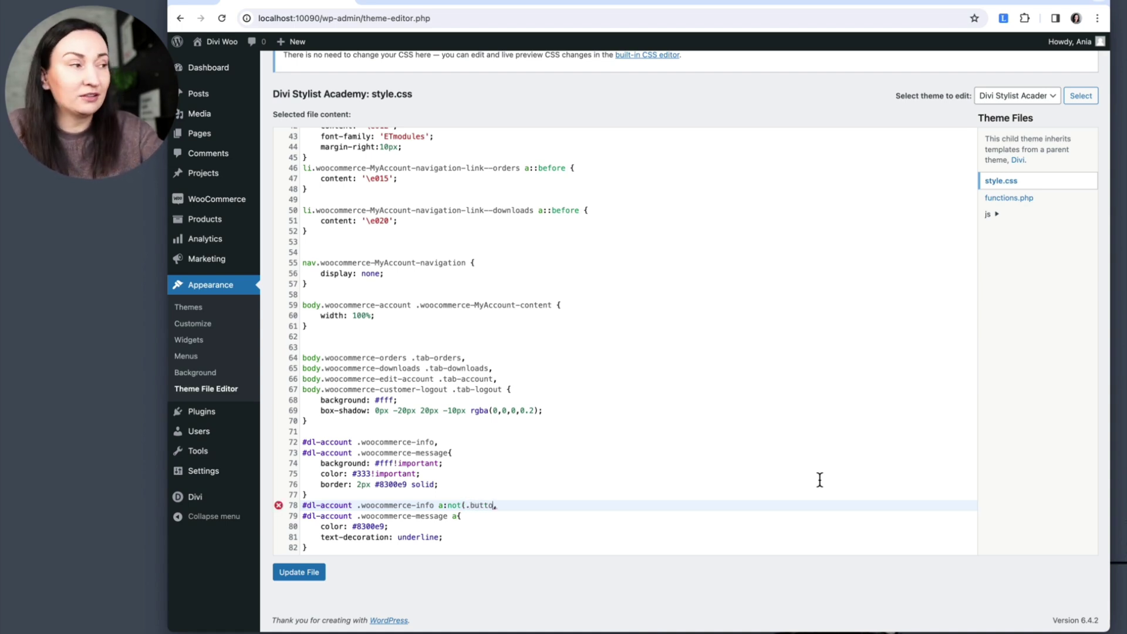
{"action": "left_click_drag", "start_coordinate": [444, 506], "coordinate": [502, 506]}
{"action": "key", "text": "ctrl+c"}
{"action": "left_click", "coordinate": [457, 516]}
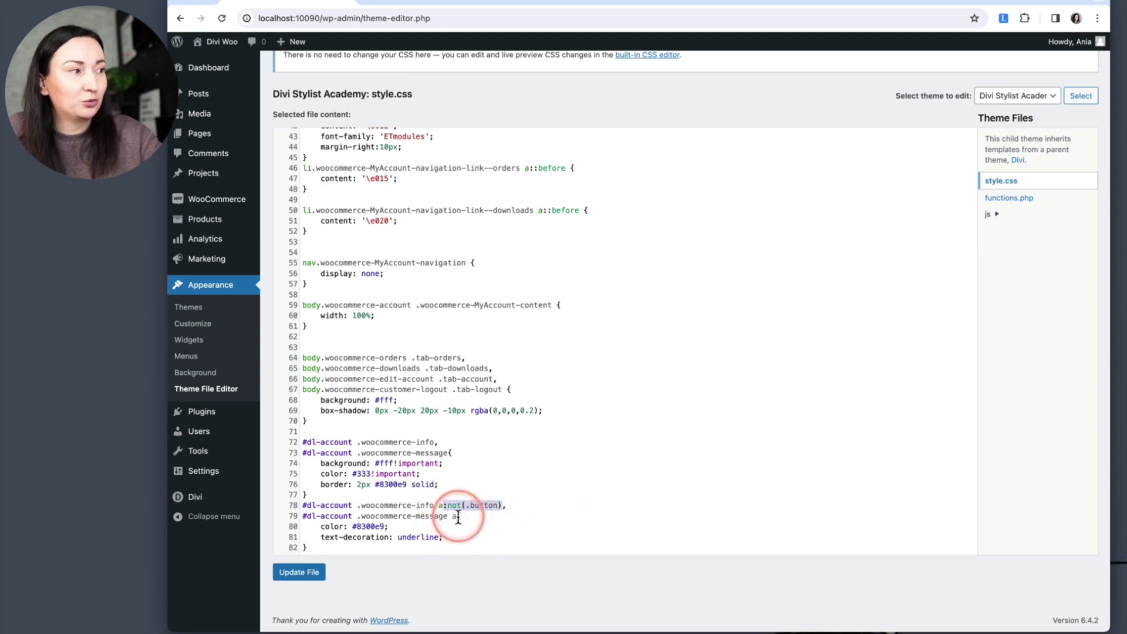
{"action": "key", "text": "ctrl+v"}
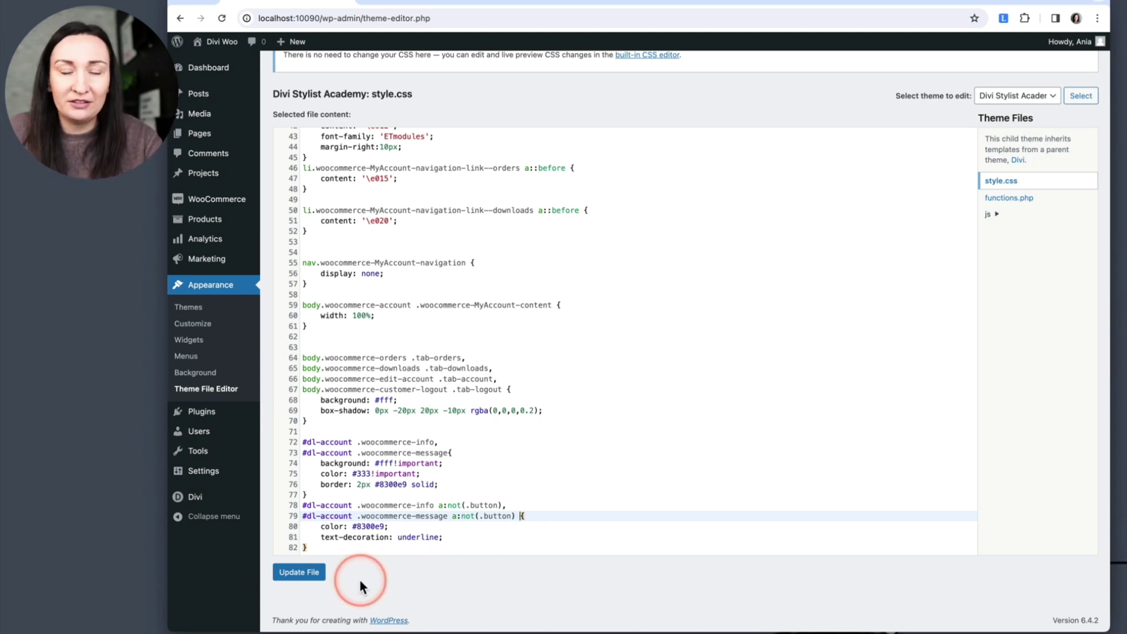
Step: Save style.css with the button exclusion and go back to the Downloads account page
{"action": "left_click", "coordinate": [287, 573]}
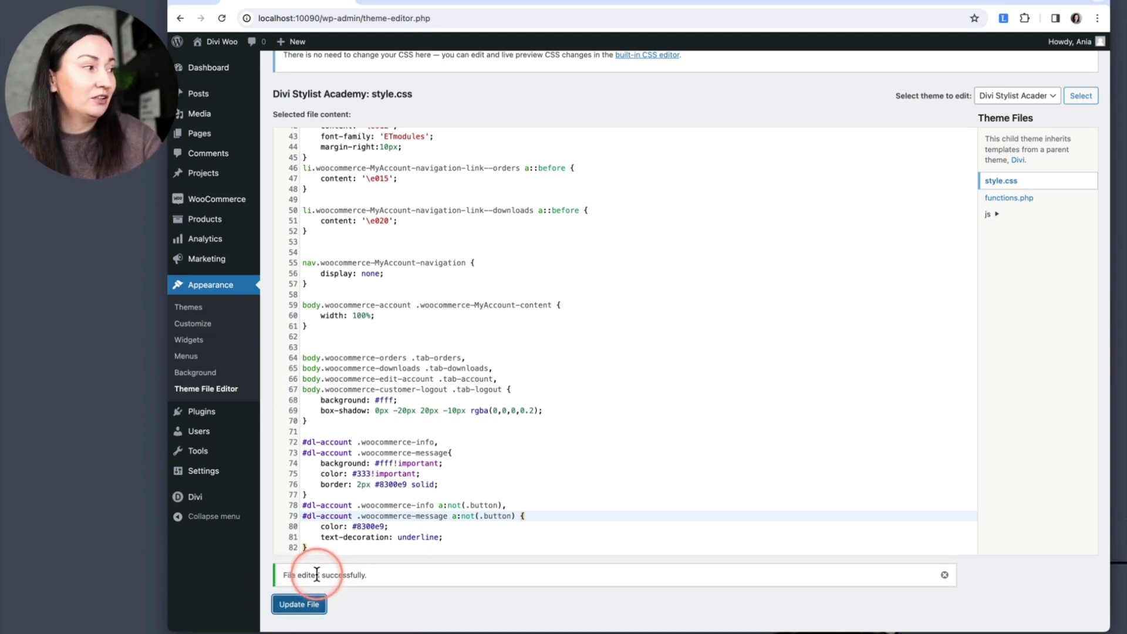
{"action": "left_click", "coordinate": [569, 101]}
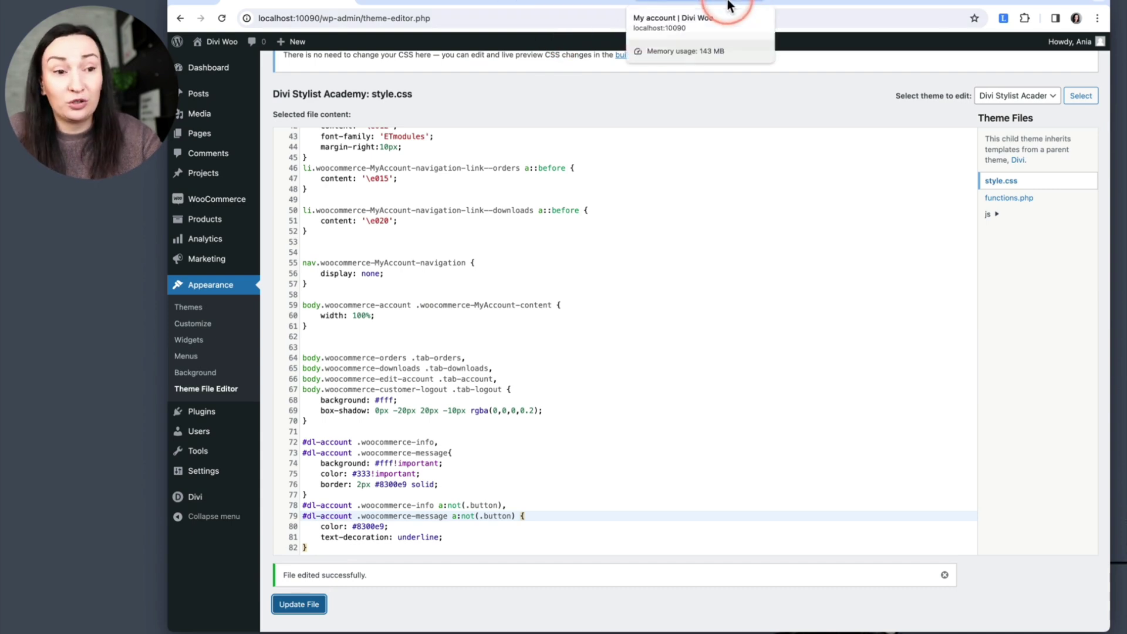
{"action": "left_click", "coordinate": [705, 8]}
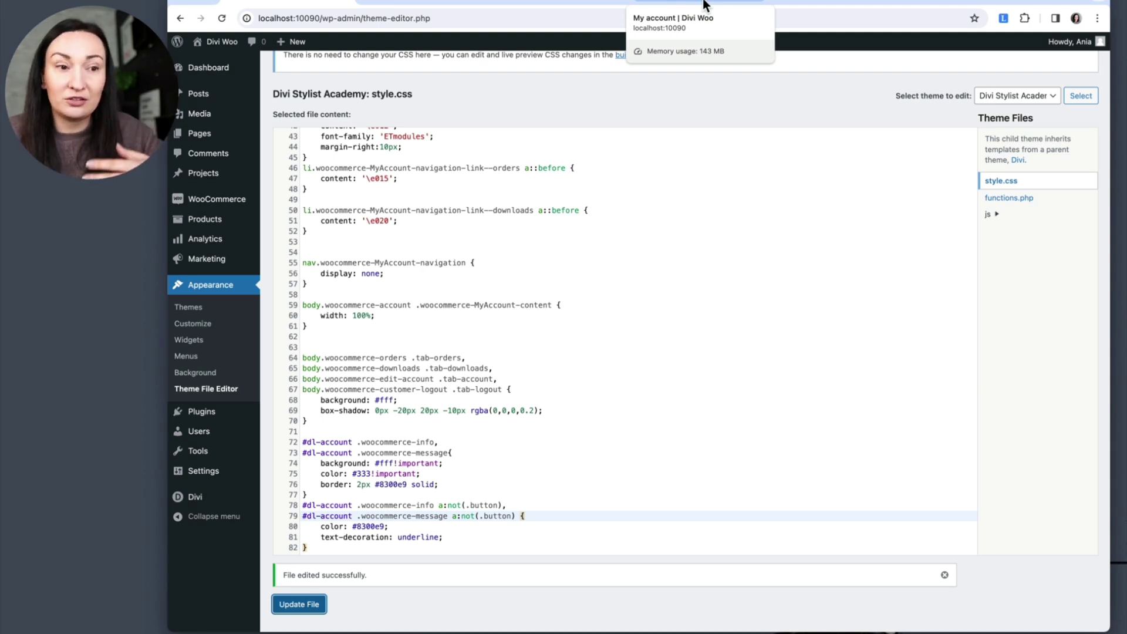
{"action": "left_click", "coordinate": [706, 5]}
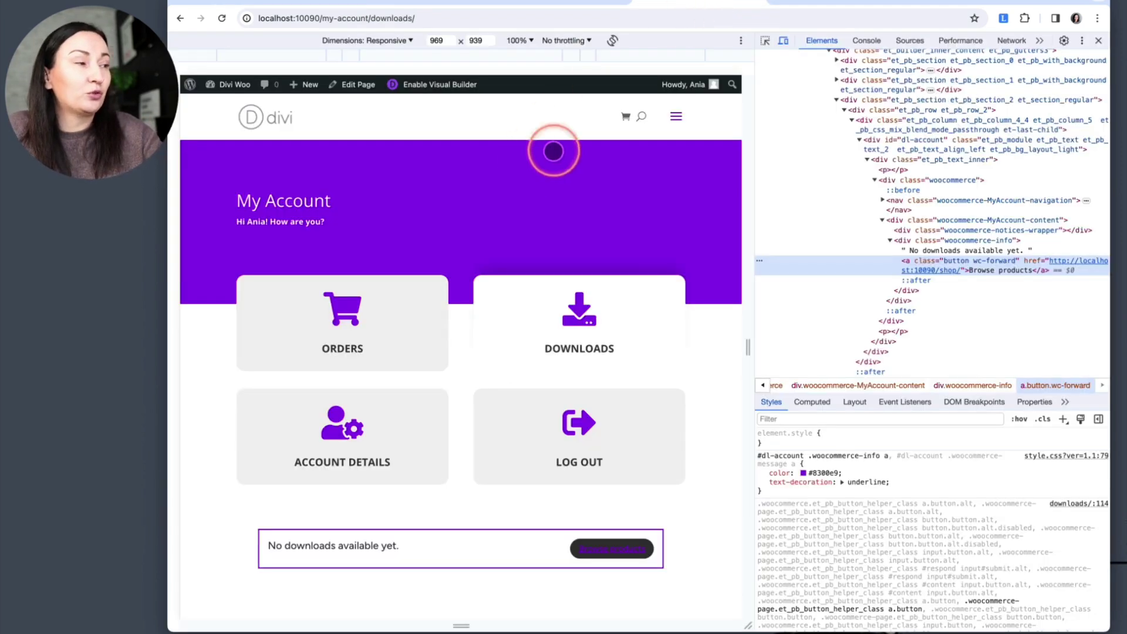
Step: Close the developer tools and check the Downloads, Log Out and Orders account pages
{"action": "left_click", "coordinate": [1099, 42]}
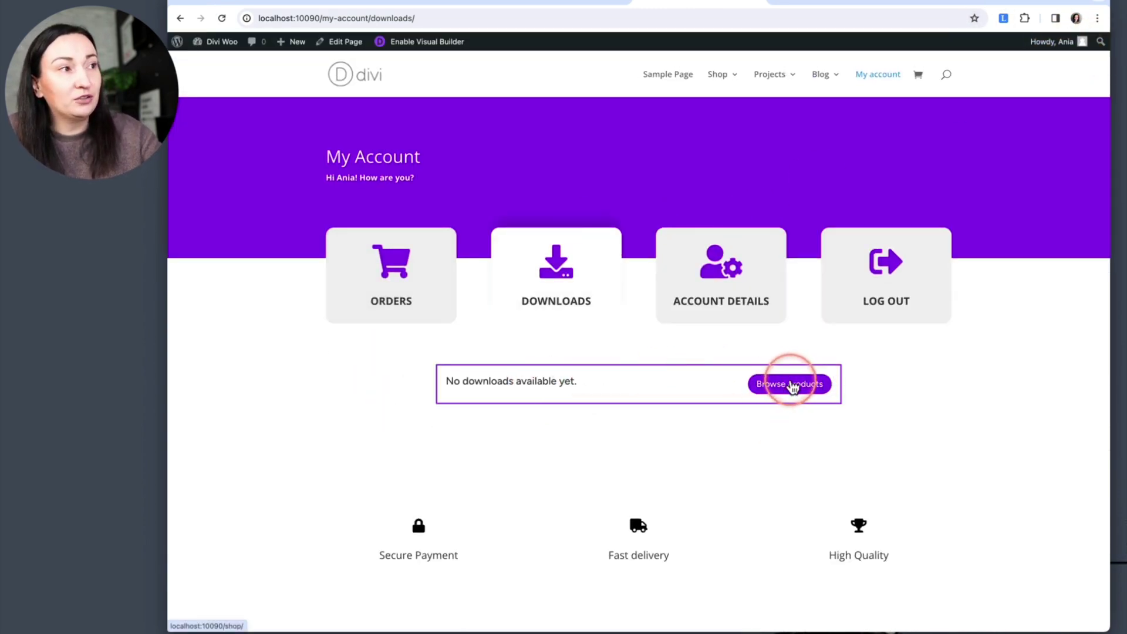
{"action": "left_click", "coordinate": [874, 296]}
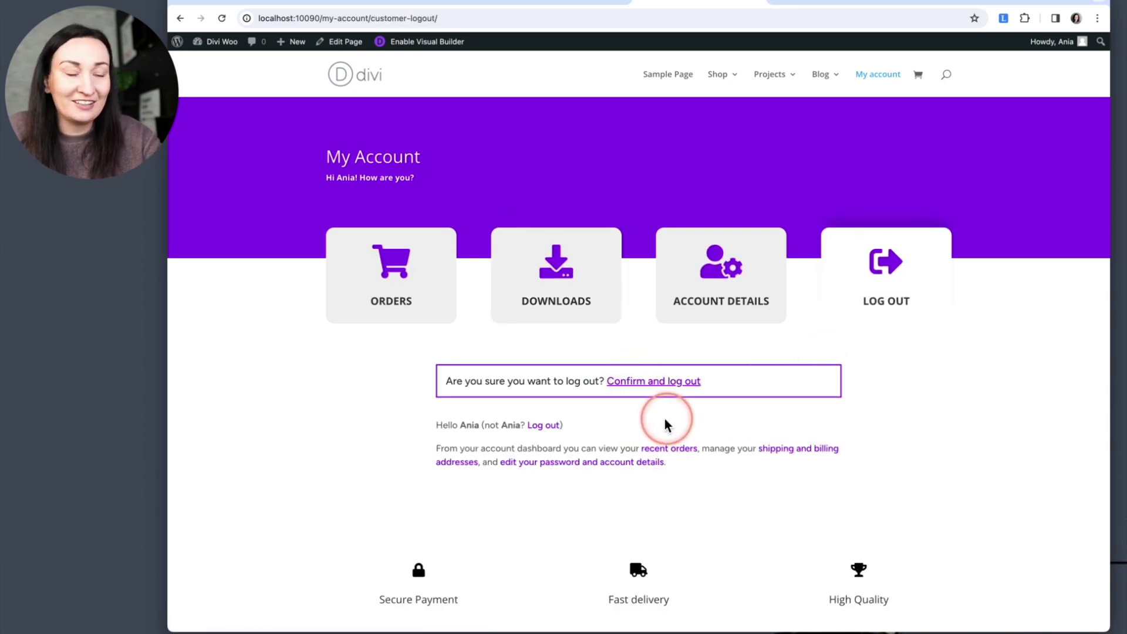
{"action": "left_click", "coordinate": [407, 304]}
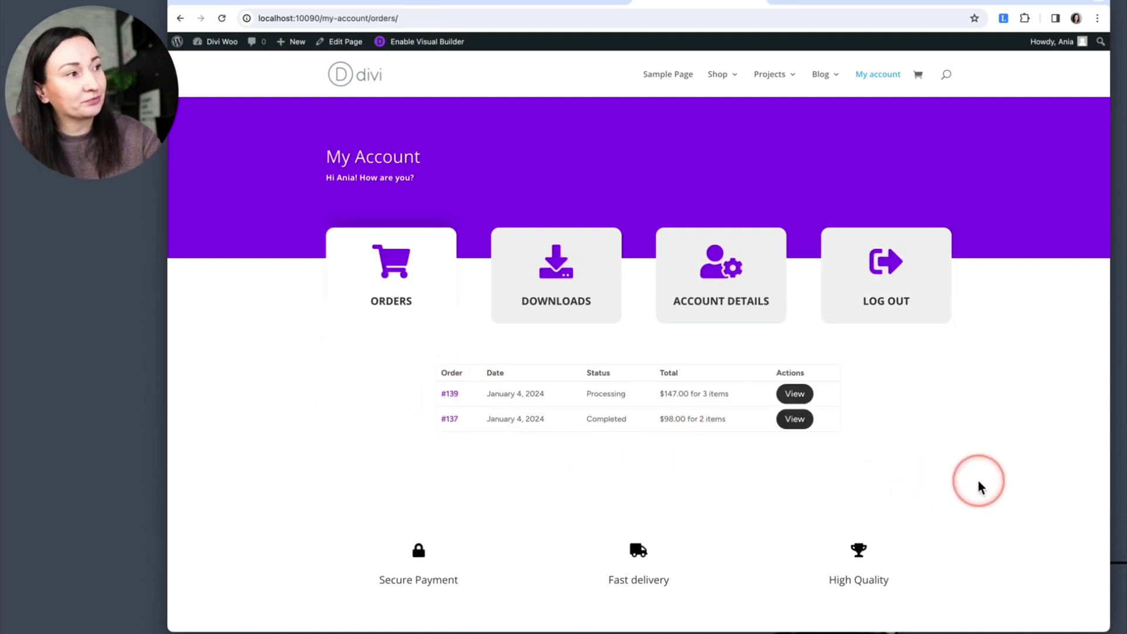
Step: Inspect the orders list on the Orders page and select its whole woocommerce-orders-table element in the markup
{"action": "right_click", "coordinate": [953, 446]}
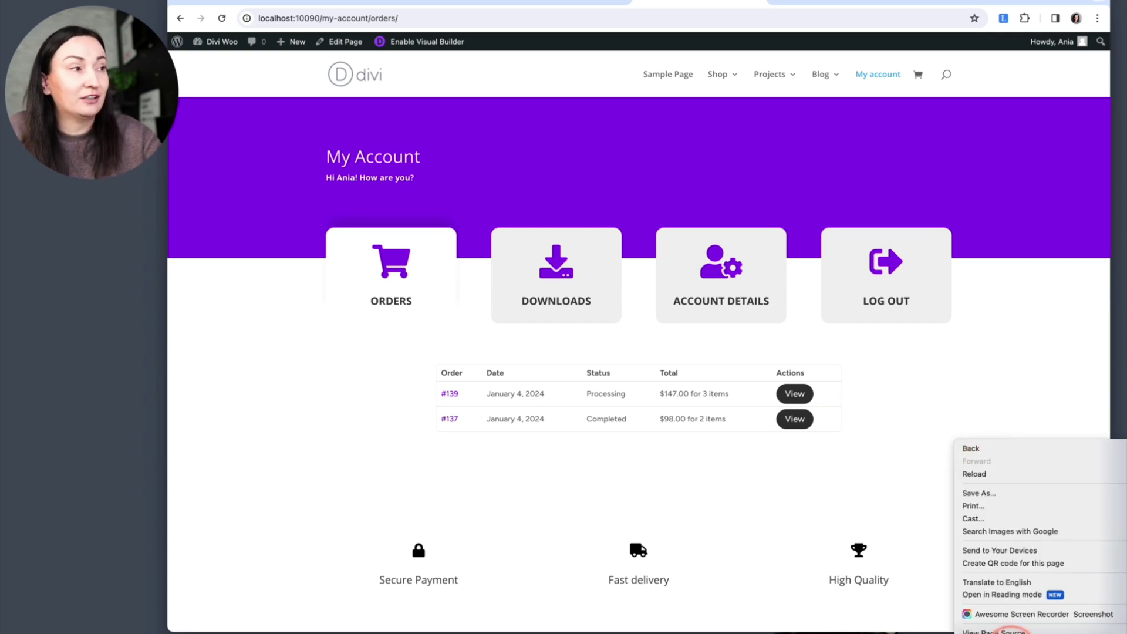
{"action": "left_click", "coordinate": [1009, 631]}
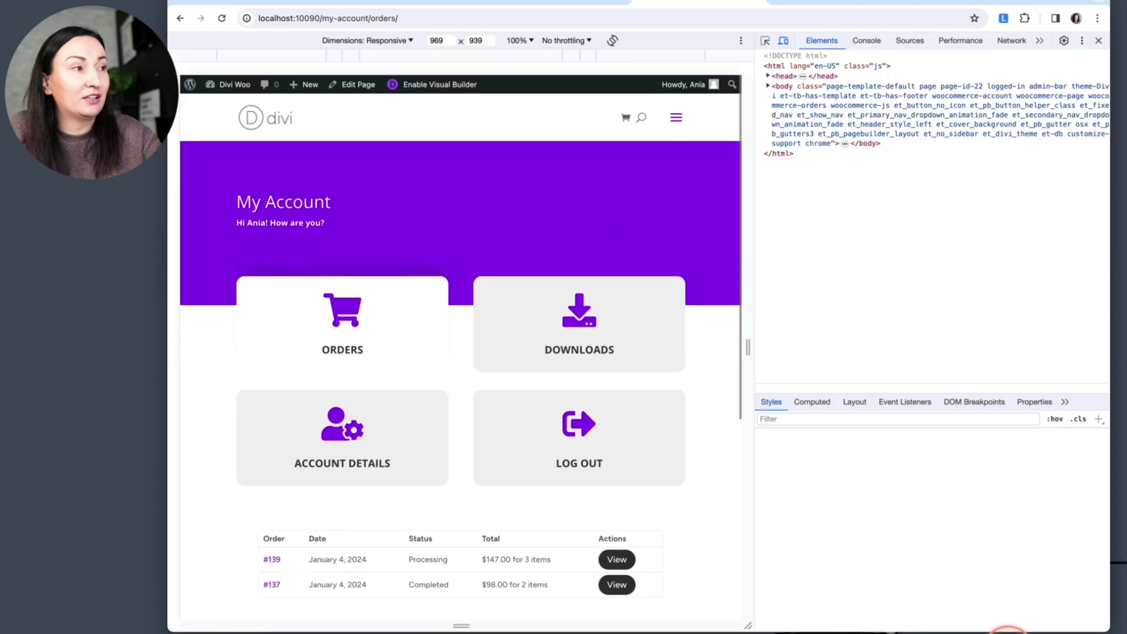
{"action": "scroll", "coordinate": [738, 508], "scroll_direction": "down", "scroll_amount": 2}
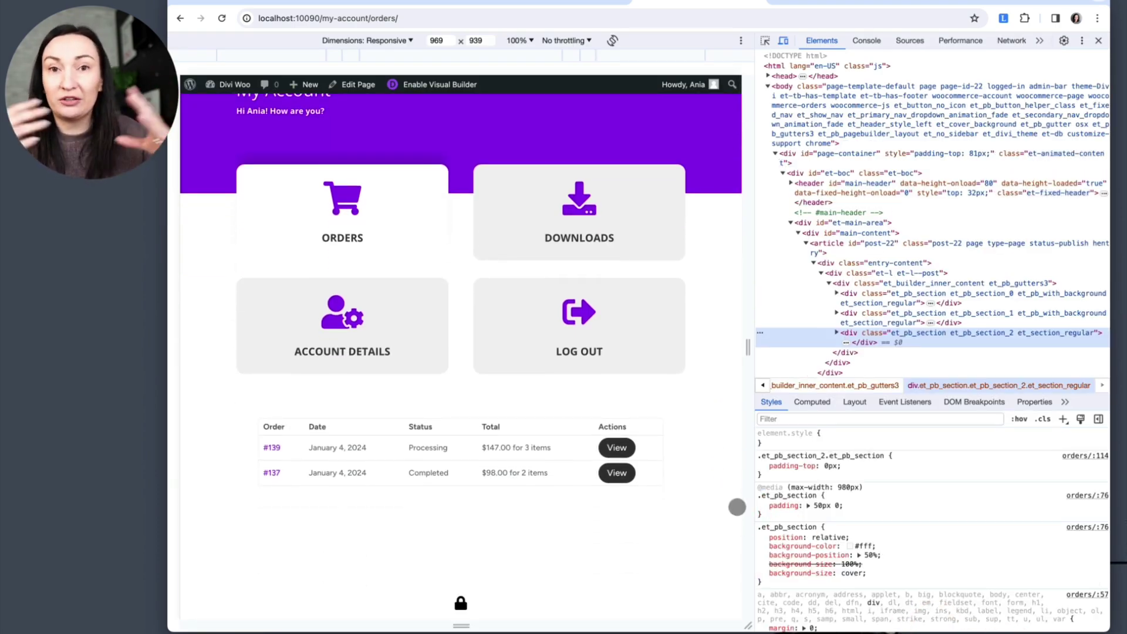
{"action": "left_click", "coordinate": [765, 41]}
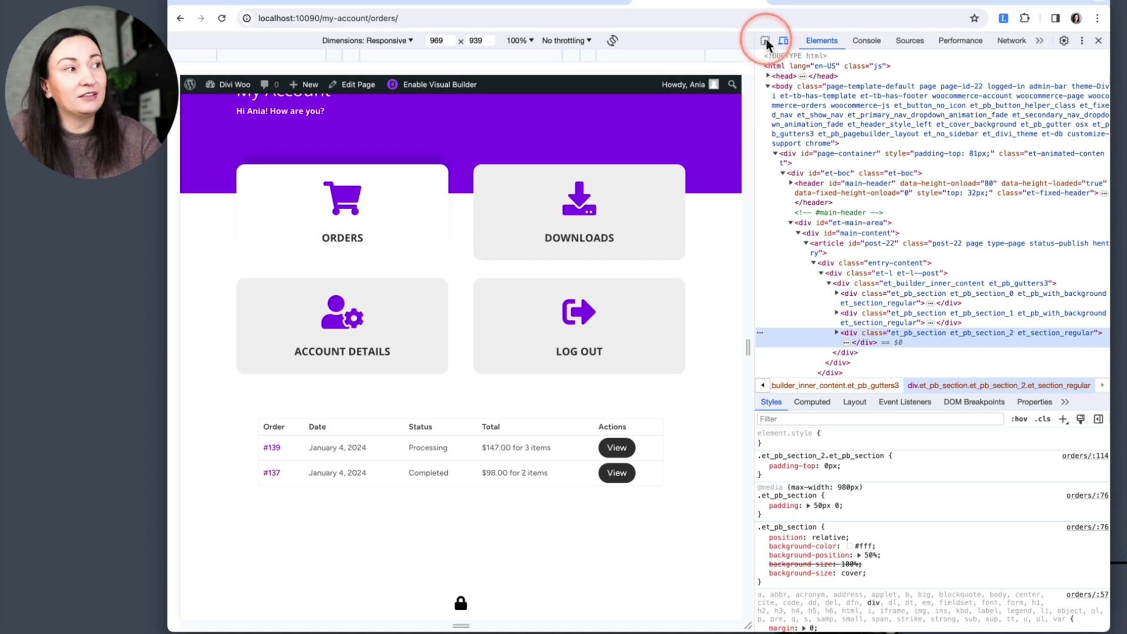
{"action": "left_click", "coordinate": [646, 425]}
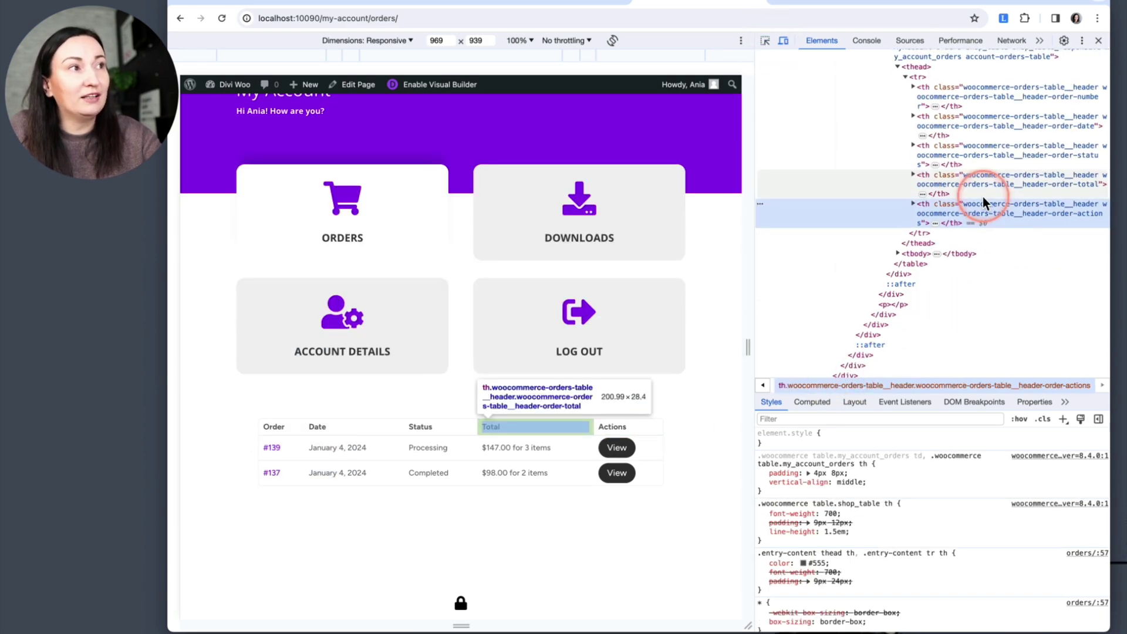
{"action": "scroll", "coordinate": [919, 244], "scroll_direction": "up", "scroll_amount": 3}
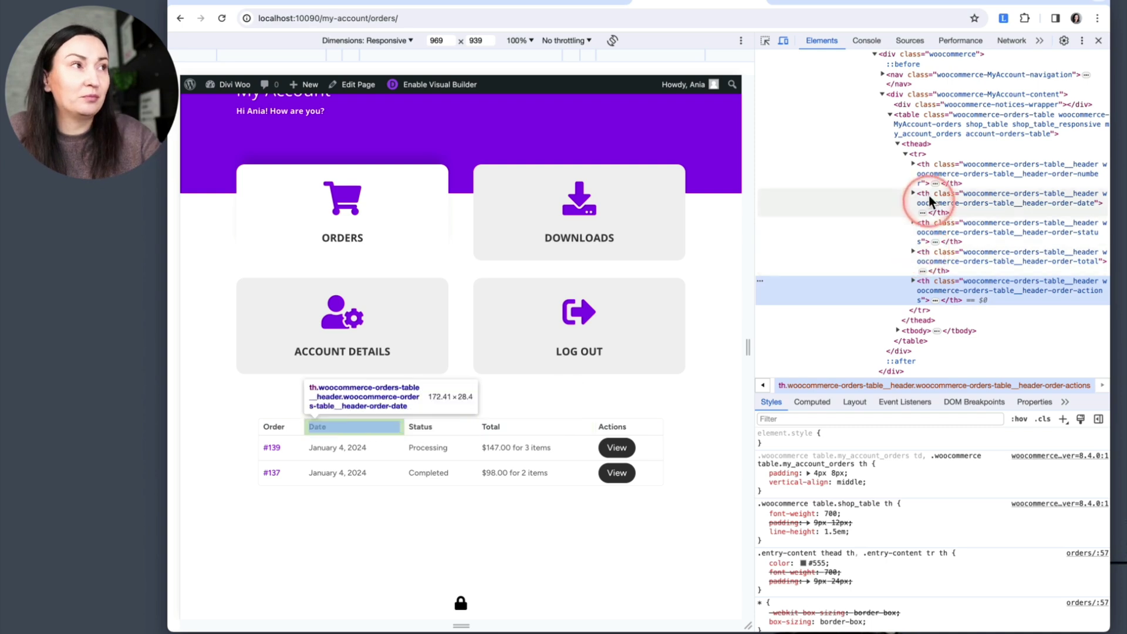
{"action": "left_click", "coordinate": [907, 118]}
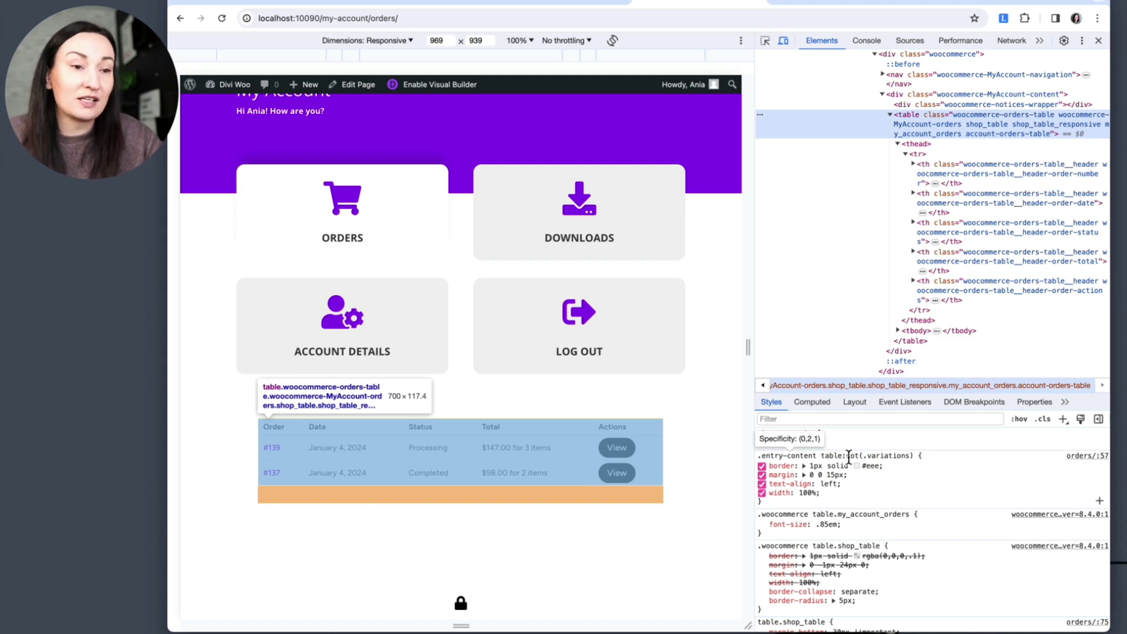
Step: Review the orders table's CSS rules and turn off the border declaration in .entry-content table:not(.variations)
{"action": "left_click", "coordinate": [1006, 548]}
{"action": "scroll", "coordinate": [1006, 549], "scroll_direction": "down", "scroll_amount": 2}
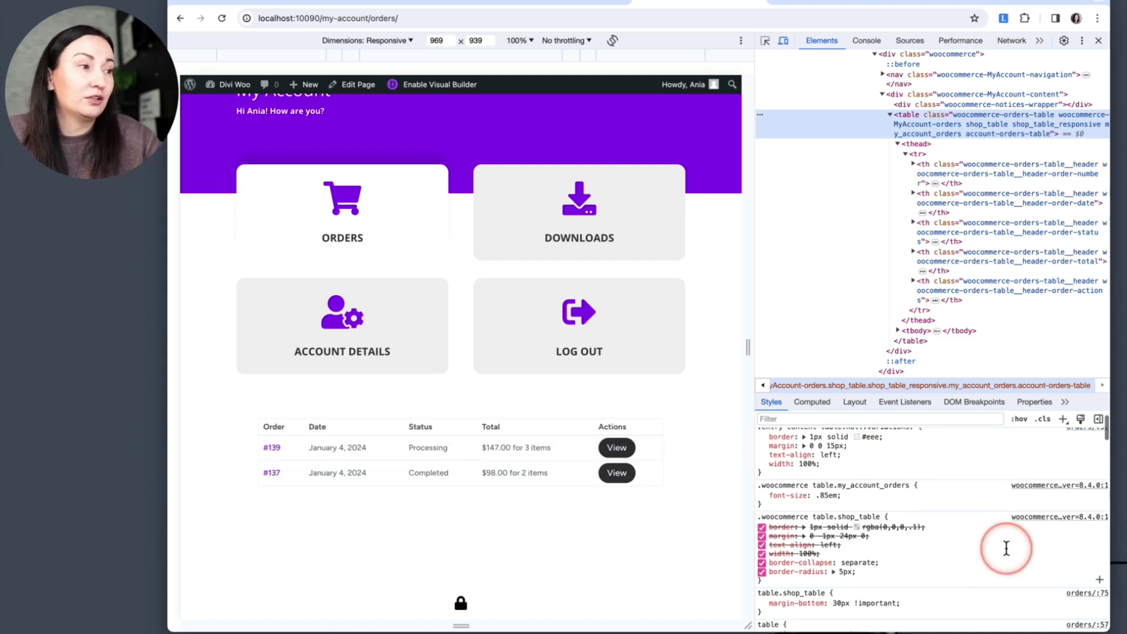
{"action": "scroll", "coordinate": [1006, 549], "scroll_direction": "up", "scroll_amount": 1}
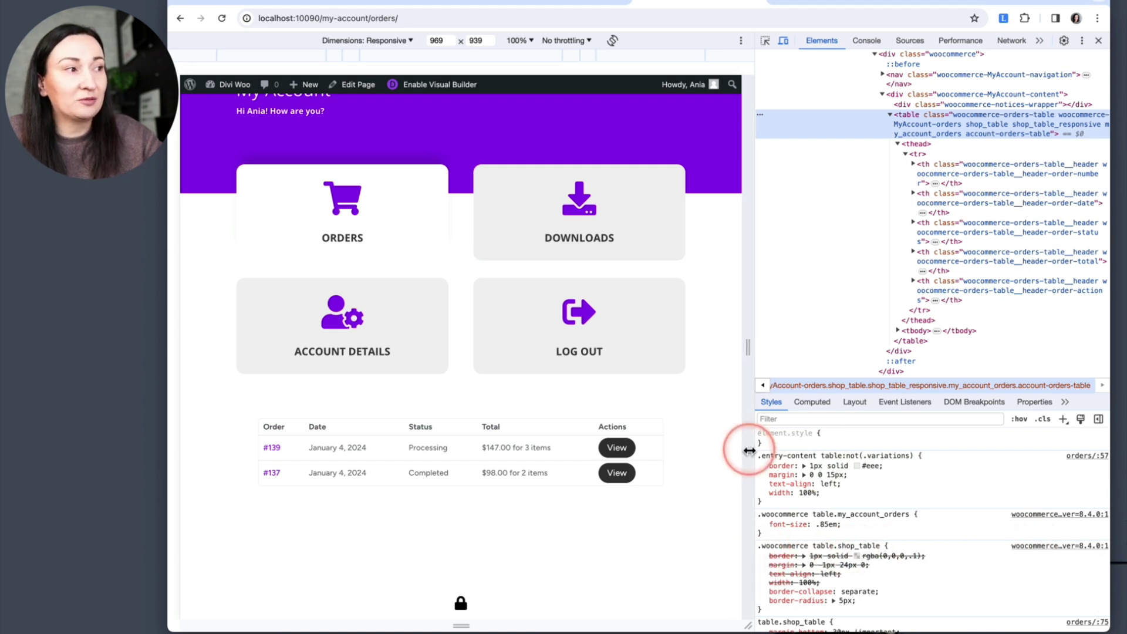
{"action": "left_click", "coordinate": [761, 466]}
{"action": "left_click", "coordinate": [761, 475]}
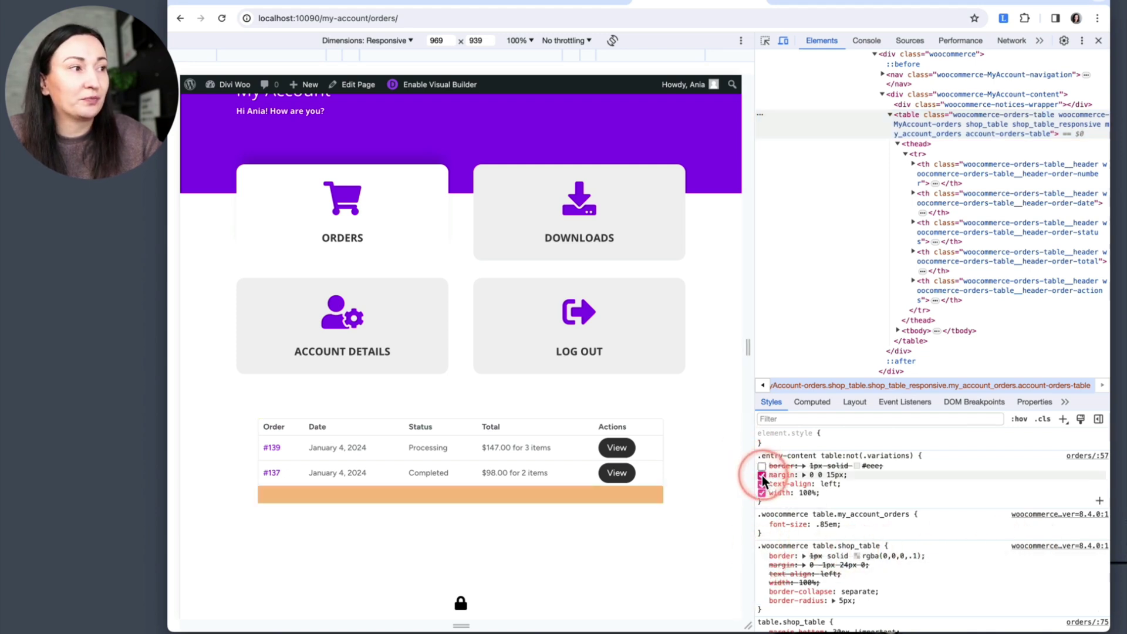
Step: Toggle the margin, text-align and width declarations of the .entry-content table rule, leaving every declaration including the border enabled
{"action": "left_click", "coordinate": [762, 485]}
{"action": "left_click", "coordinate": [762, 494]}
{"action": "left_click", "coordinate": [762, 494]}
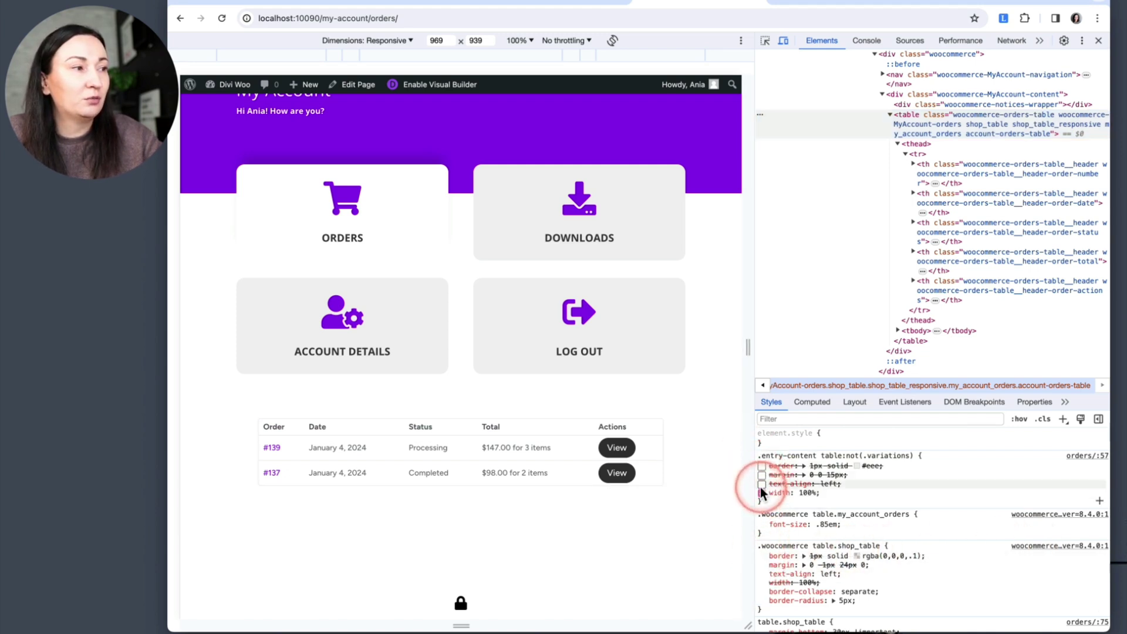
{"action": "left_click", "coordinate": [761, 484]}
{"action": "left_click", "coordinate": [762, 474]}
{"action": "left_click", "coordinate": [761, 465]}
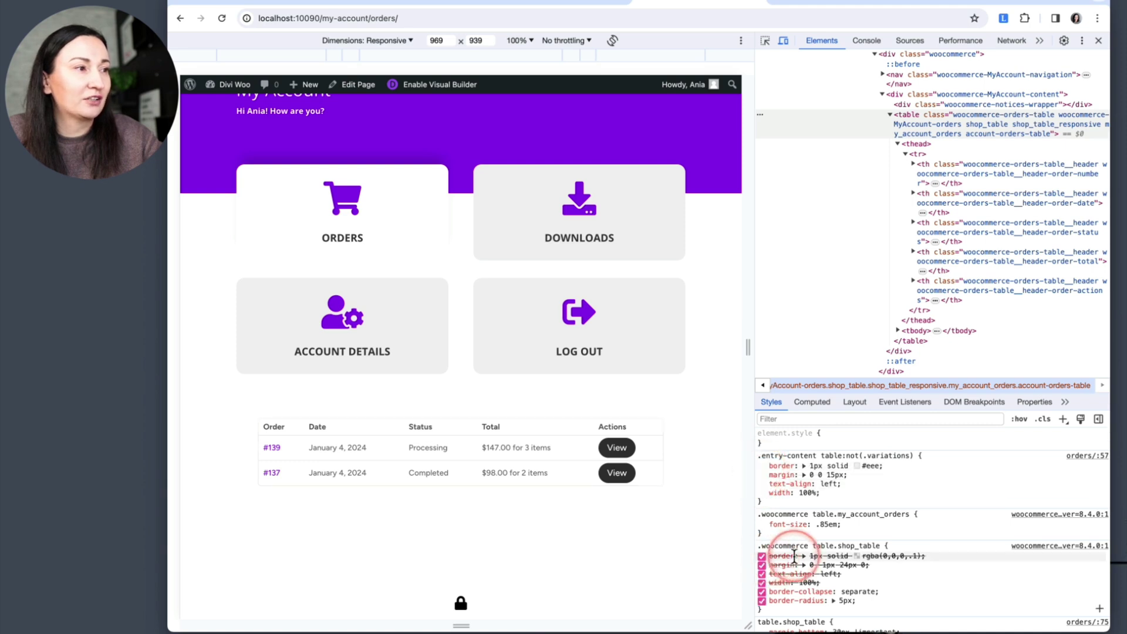
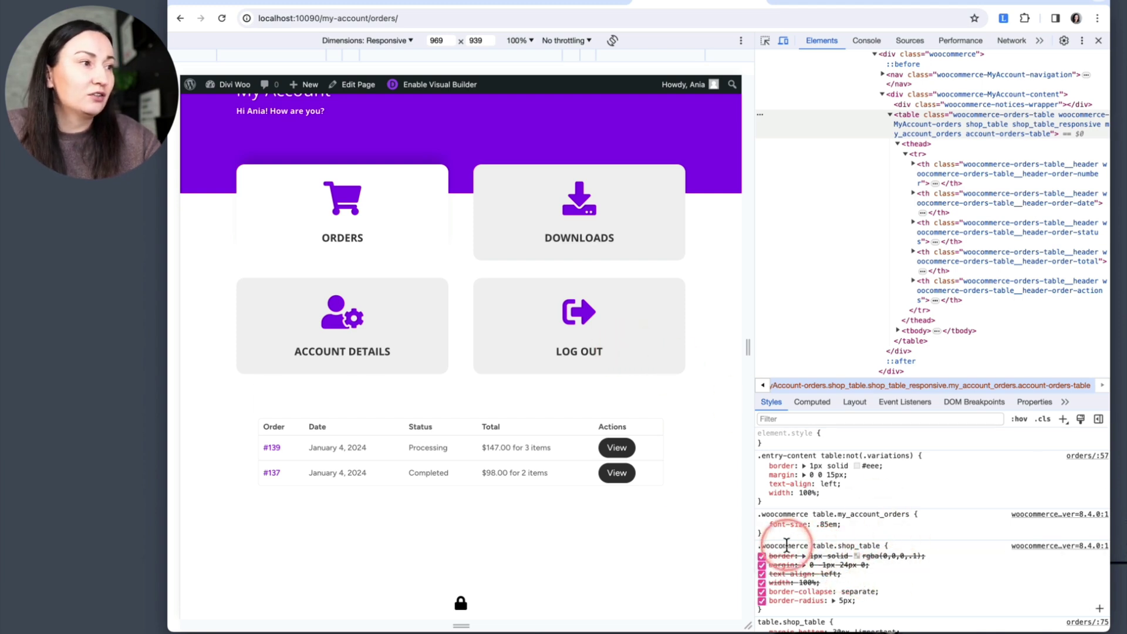
Step: Create a new style rule for the orders table with the selector #dl-account table.shop_table
{"action": "left_click", "coordinate": [843, 549]}
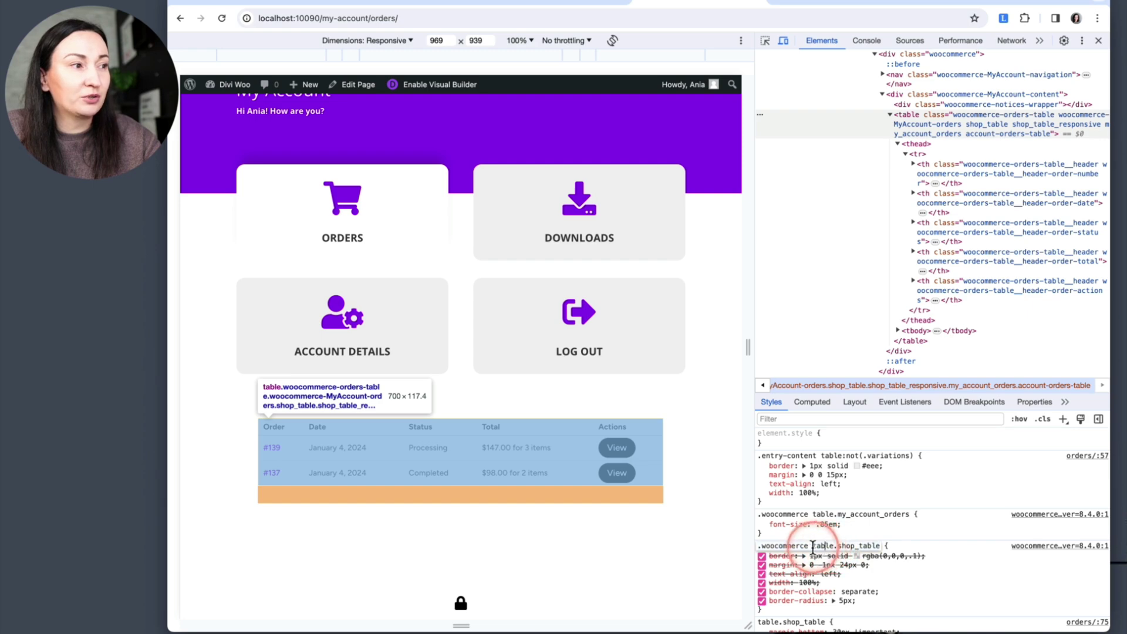
{"action": "left_click", "coordinate": [903, 546]}
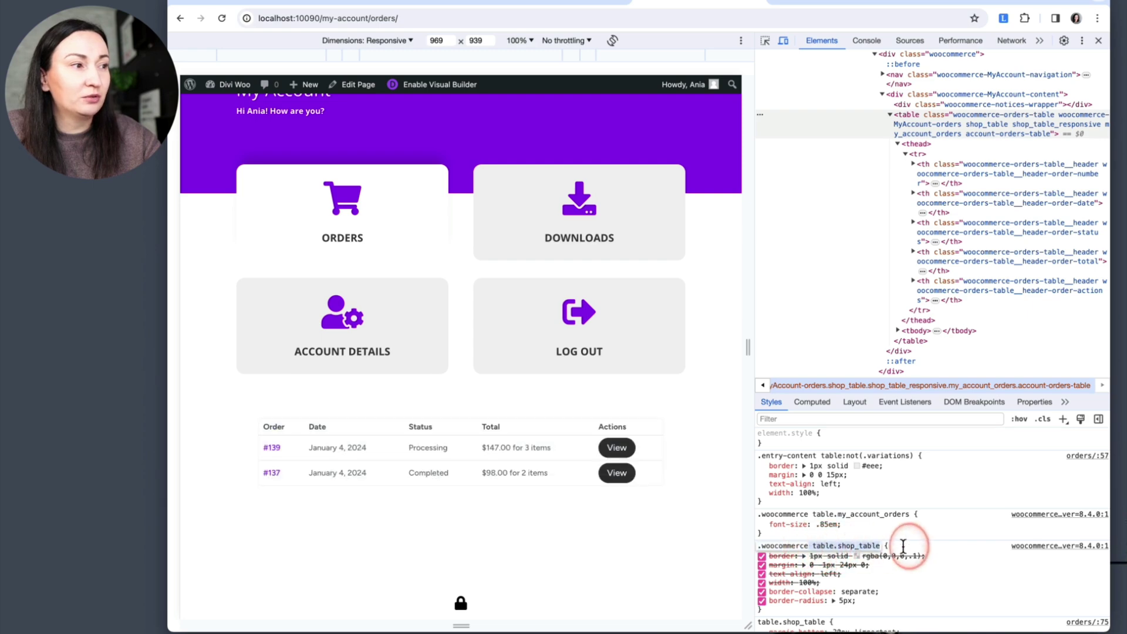
{"action": "left_click", "coordinate": [1061, 419]}
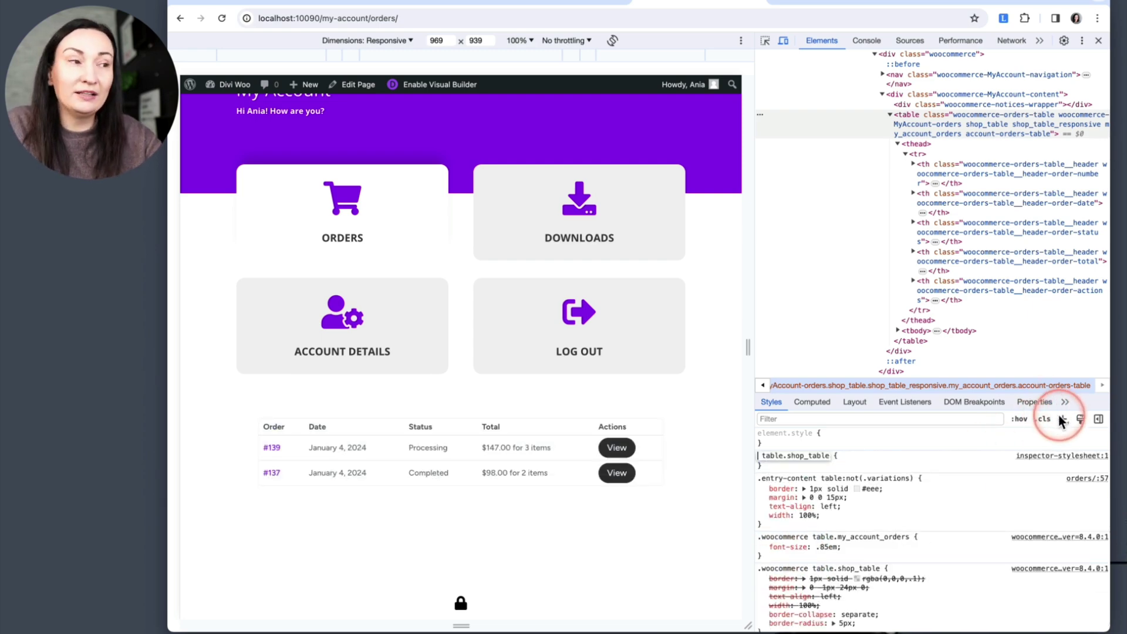
{"action": "type", "text": "#dl "}
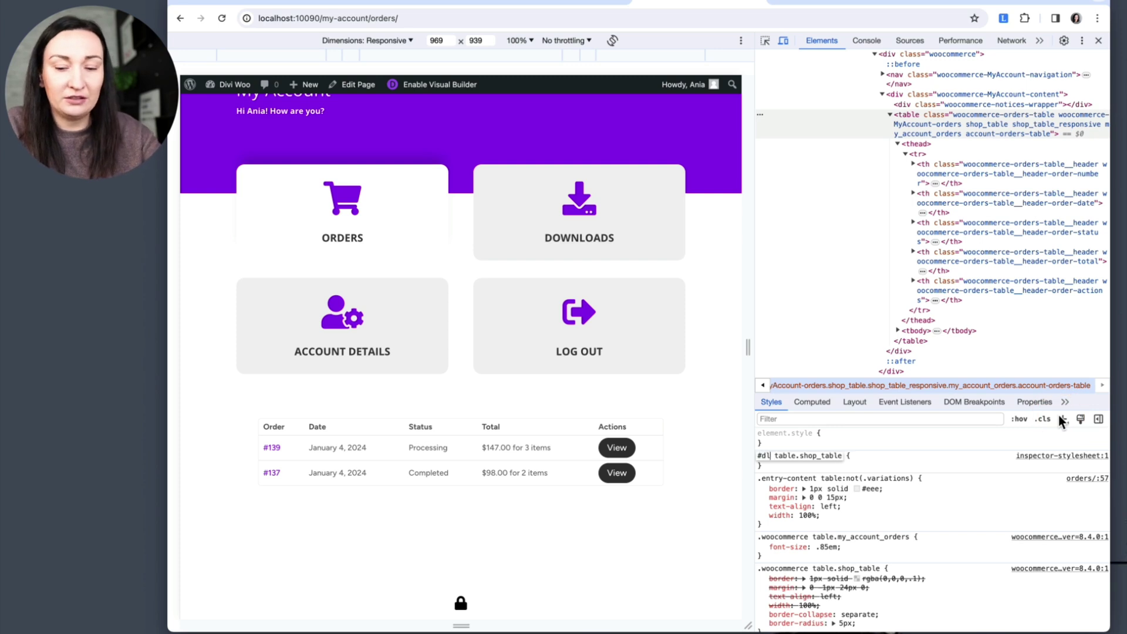
{"action": "type", "text": "-account"}
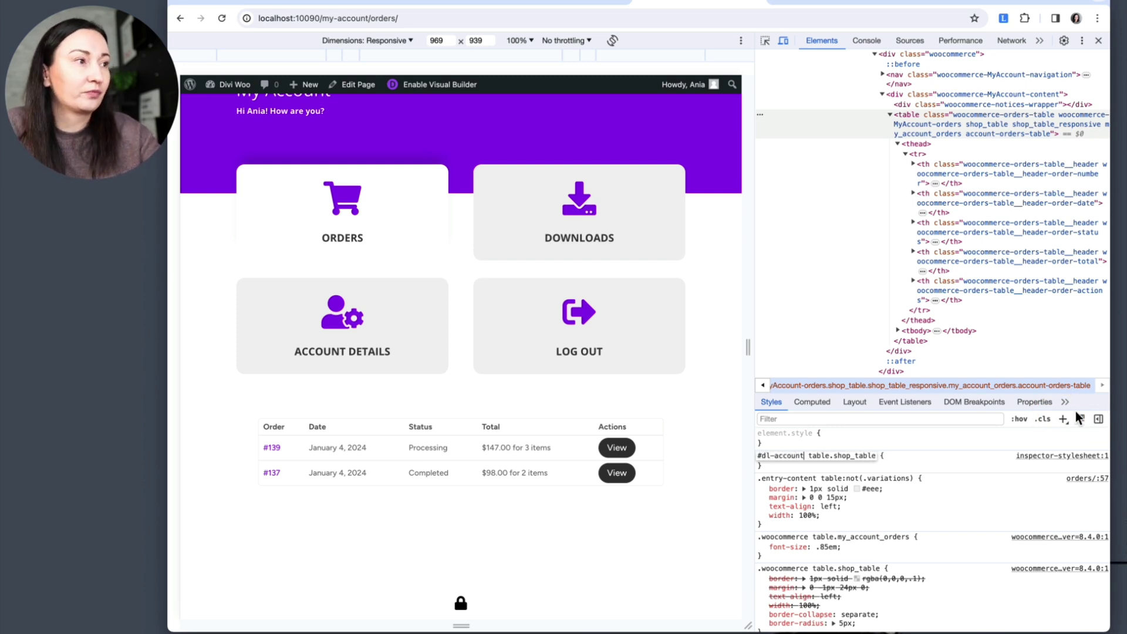
{"action": "left_click", "coordinate": [928, 473]}
Step: Add a border-width of 2px to the #dl-account table.shop_table rule
{"action": "left_click", "coordinate": [893, 458]}
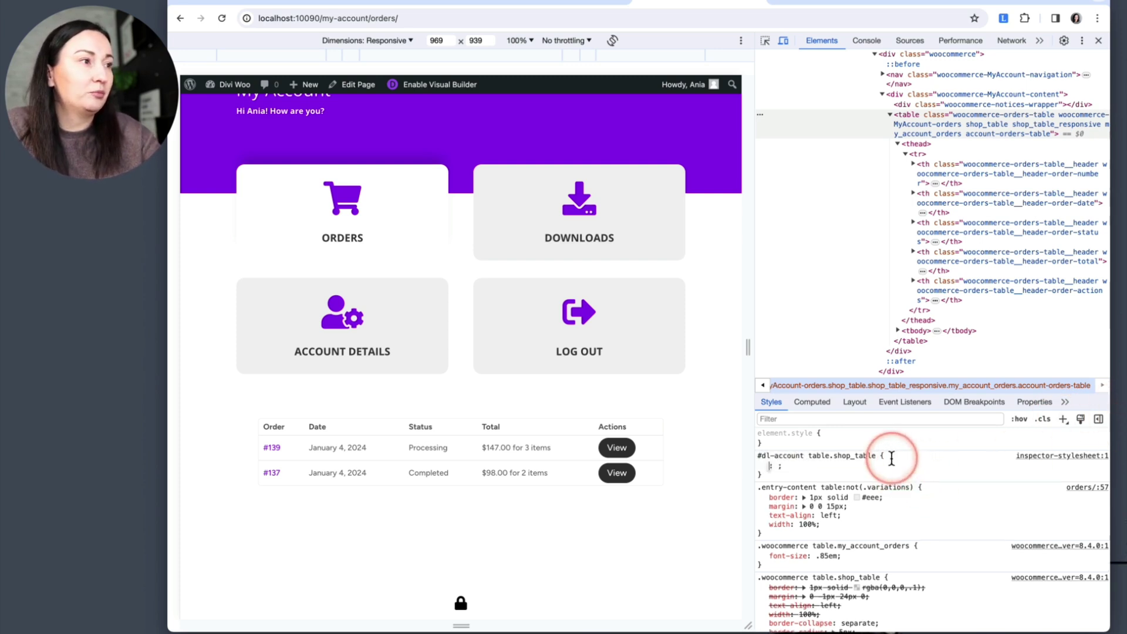
{"action": "type", "text": "border-"}
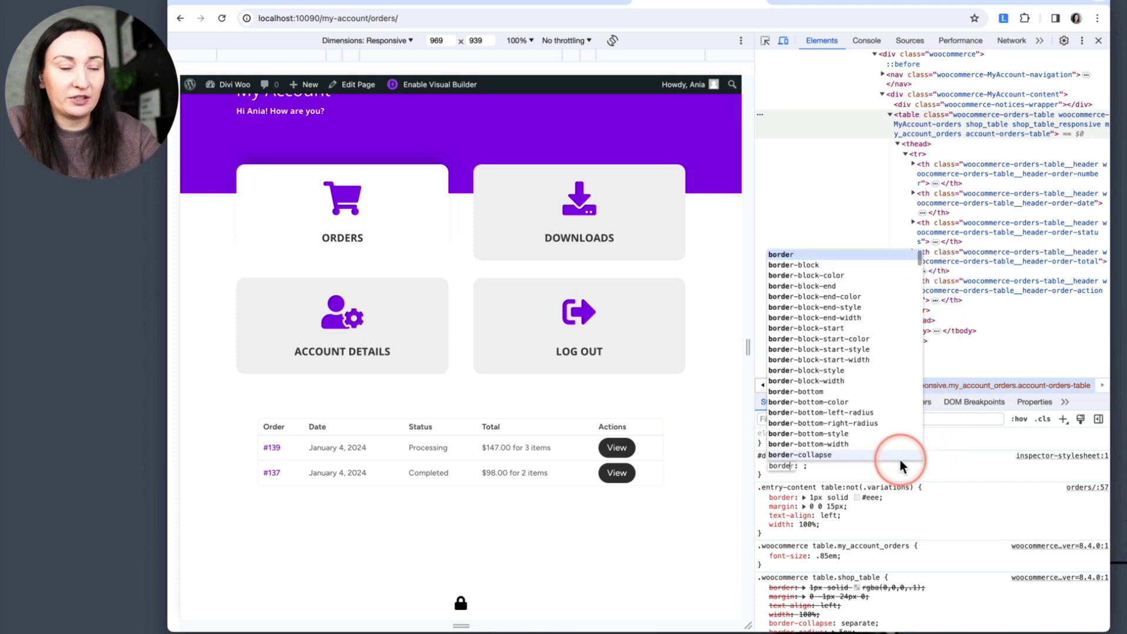
{"action": "key", "text": "Down"}
{"action": "key", "text": "Down"}
{"action": "key", "text": "Down"}
{"action": "key", "text": "Down"}
{"action": "key", "text": "Down"}
{"action": "key", "text": "Down"}
{"action": "key", "text": "Down"}
{"action": "key", "text": "Down"}
{"action": "key", "text": "Down"}
{"action": "key", "text": "Down"}
{"action": "key", "text": "Down"}
{"action": "key", "text": "Down"}
{"action": "type", "text": "width"}
{"action": "key", "text": "Tab"}
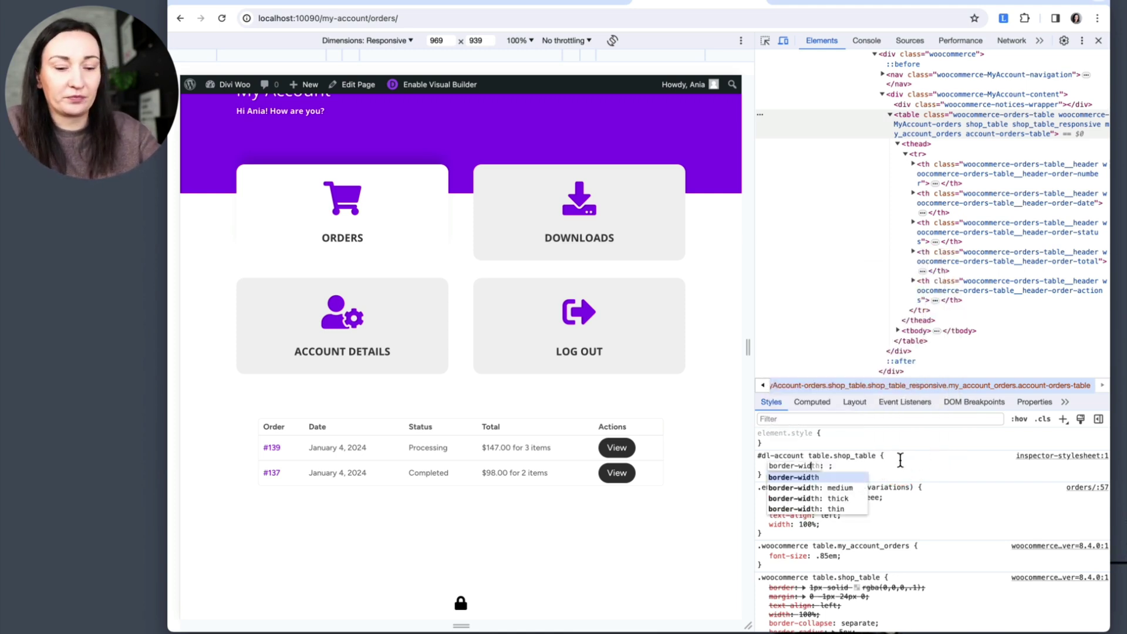
{"action": "type", "text": "2px"}
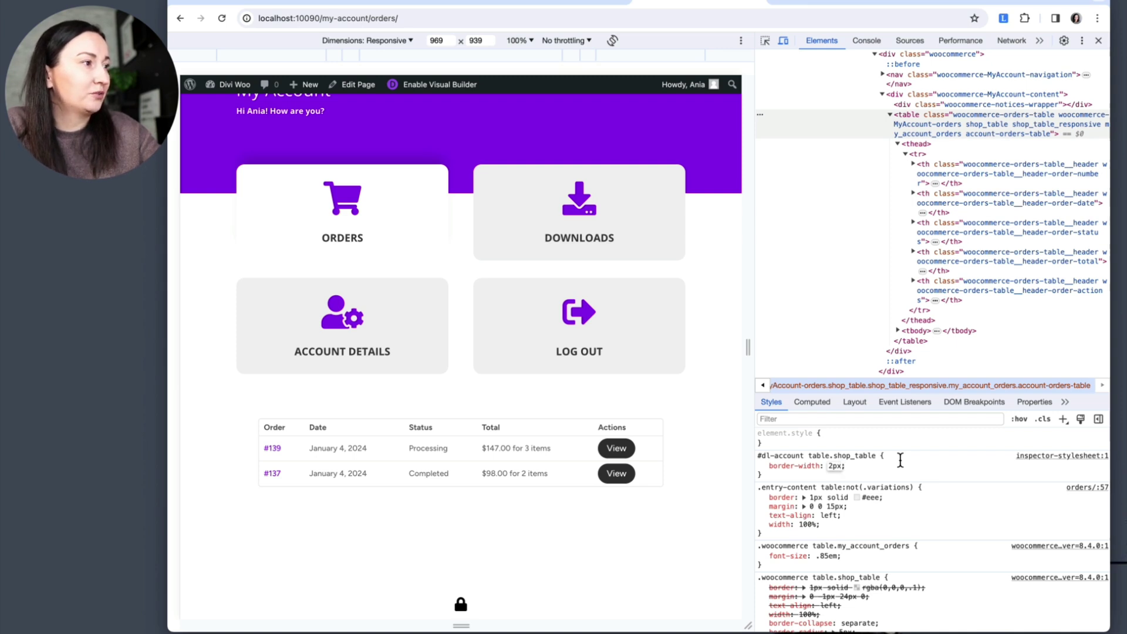
{"action": "key", "text": "Return"}
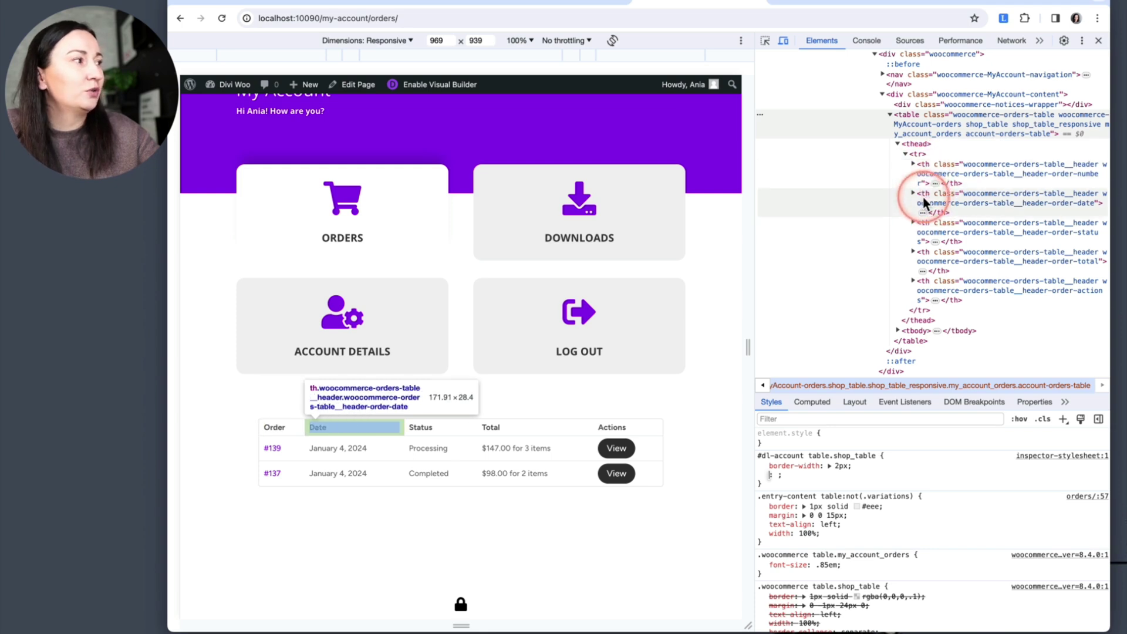
Step: Inspect the orders table's Order header cell and copy the selector of the WooCommerce rule that sets its padding
{"action": "left_click", "coordinate": [930, 167]}
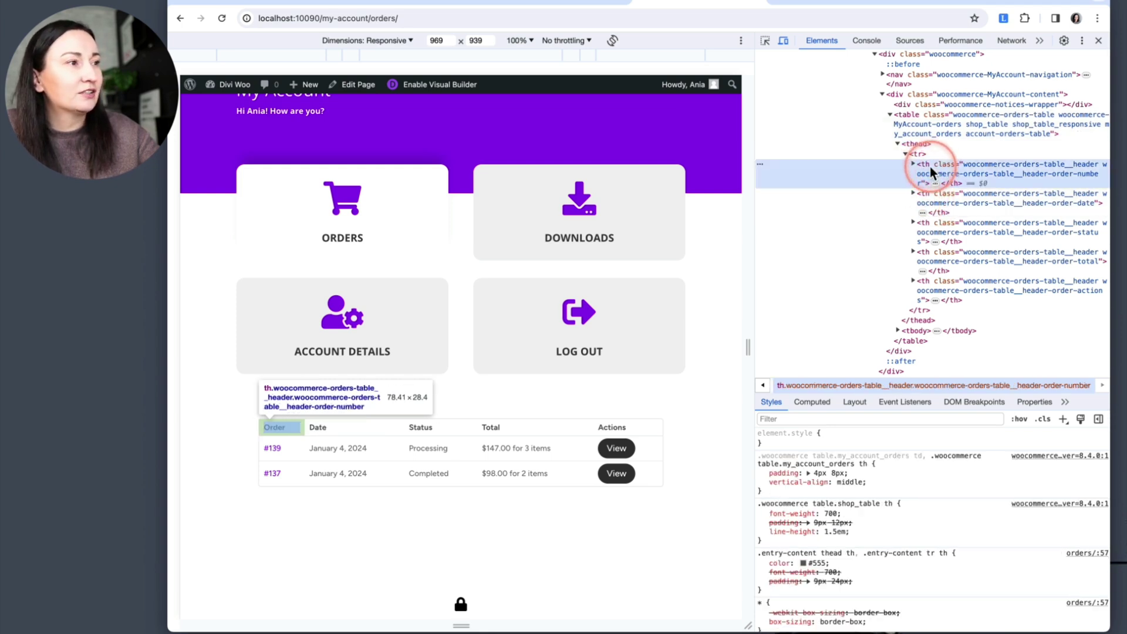
{"action": "left_click", "coordinate": [851, 441]}
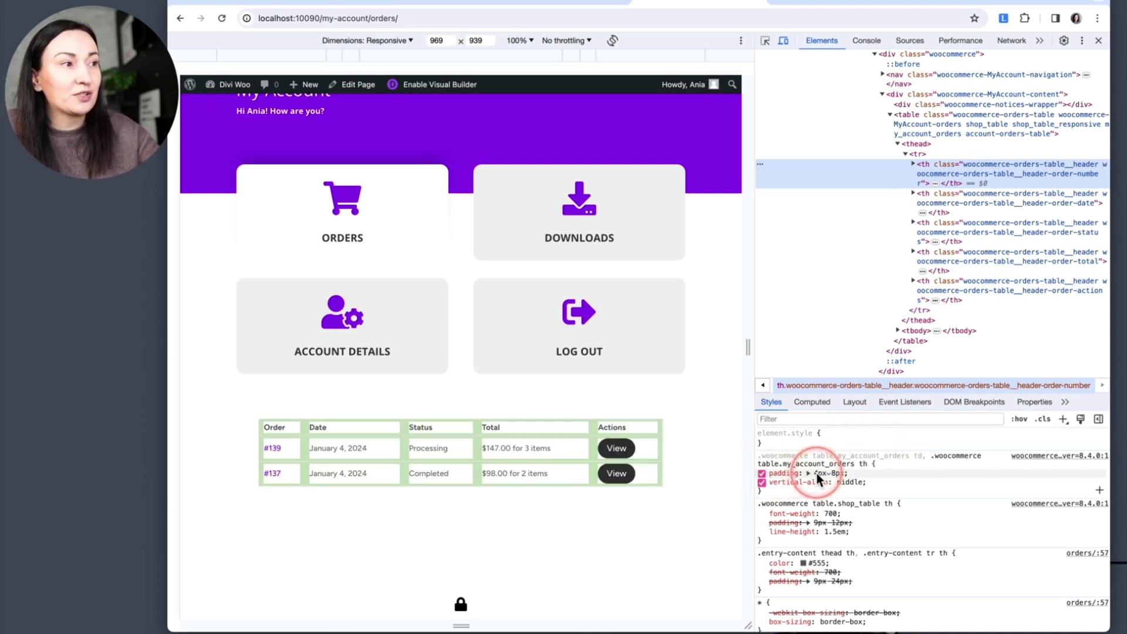
{"action": "left_click", "coordinate": [837, 473]}
{"action": "left_click", "coordinate": [761, 474]}
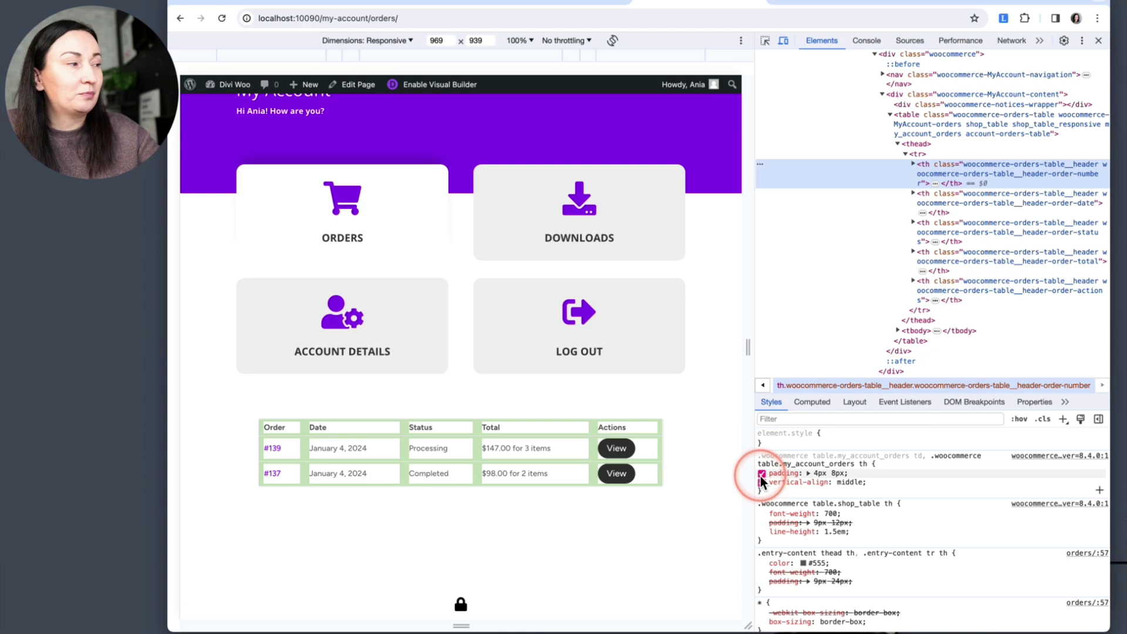
{"action": "left_click", "coordinate": [985, 460]}
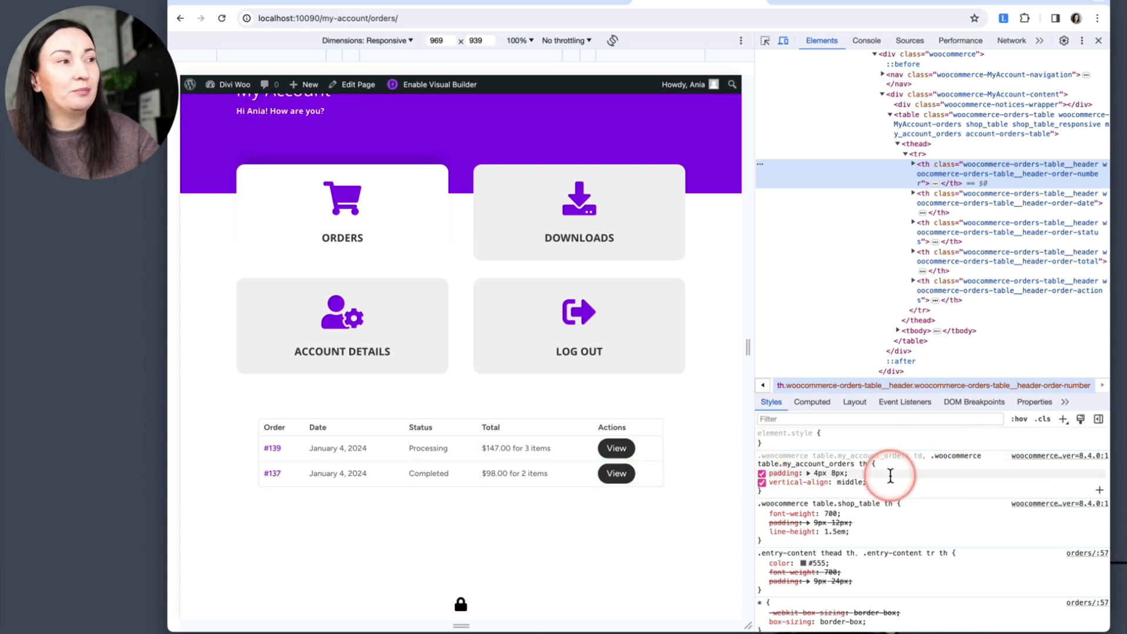
{"action": "mouse_move", "coordinate": [931, 456]}
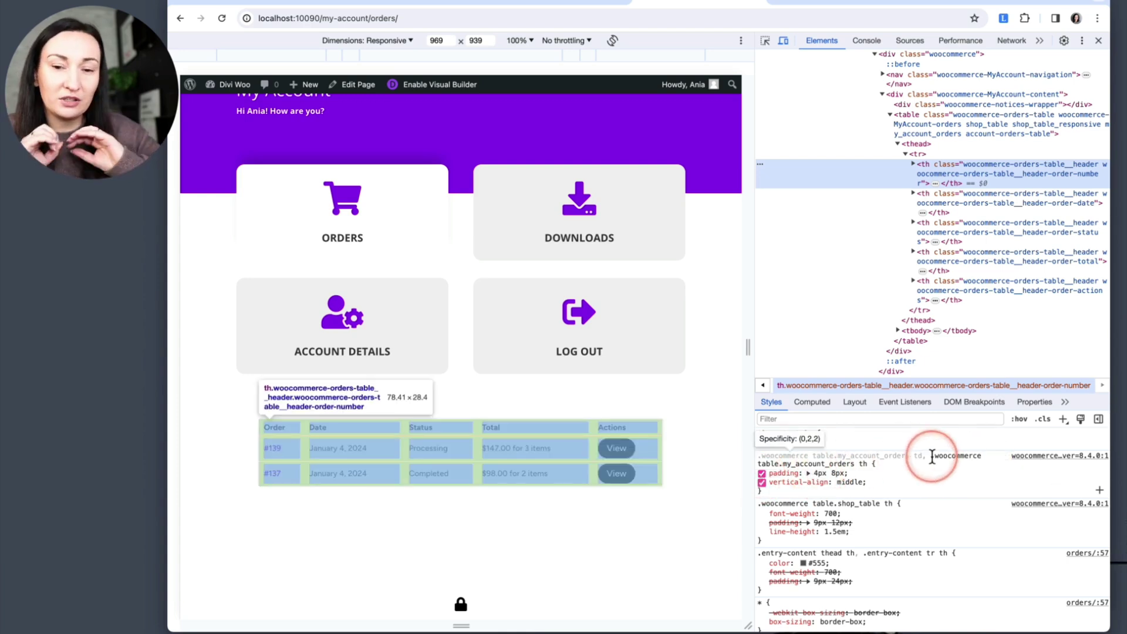
{"action": "left_click", "coordinate": [825, 462]}
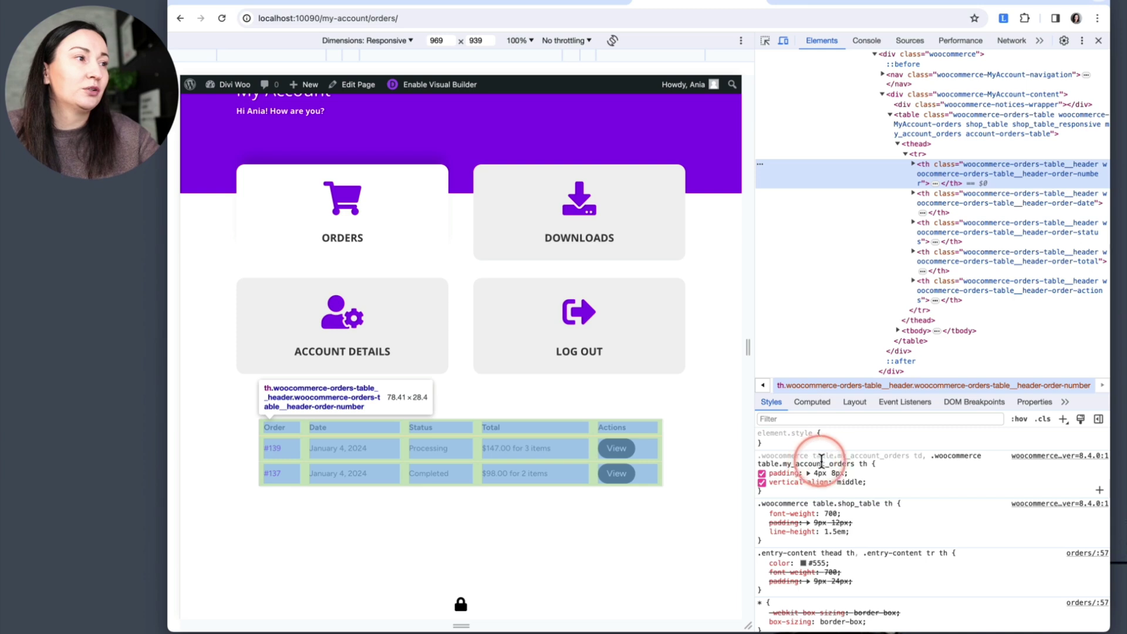
{"action": "left_click", "coordinate": [827, 464]}
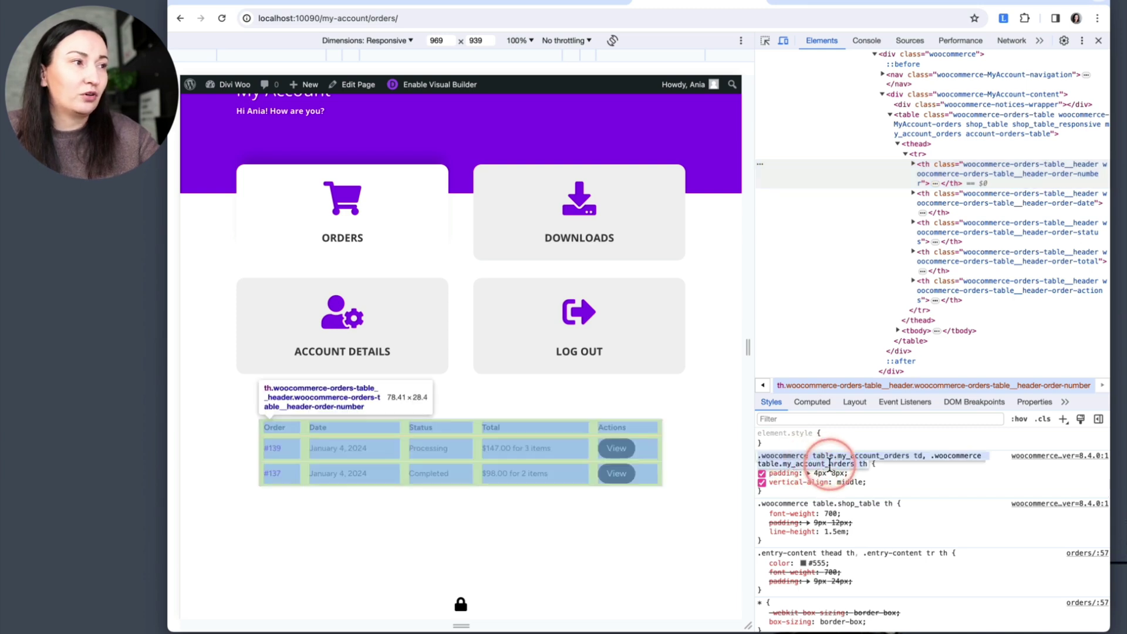
{"action": "left_click", "coordinate": [855, 464]}
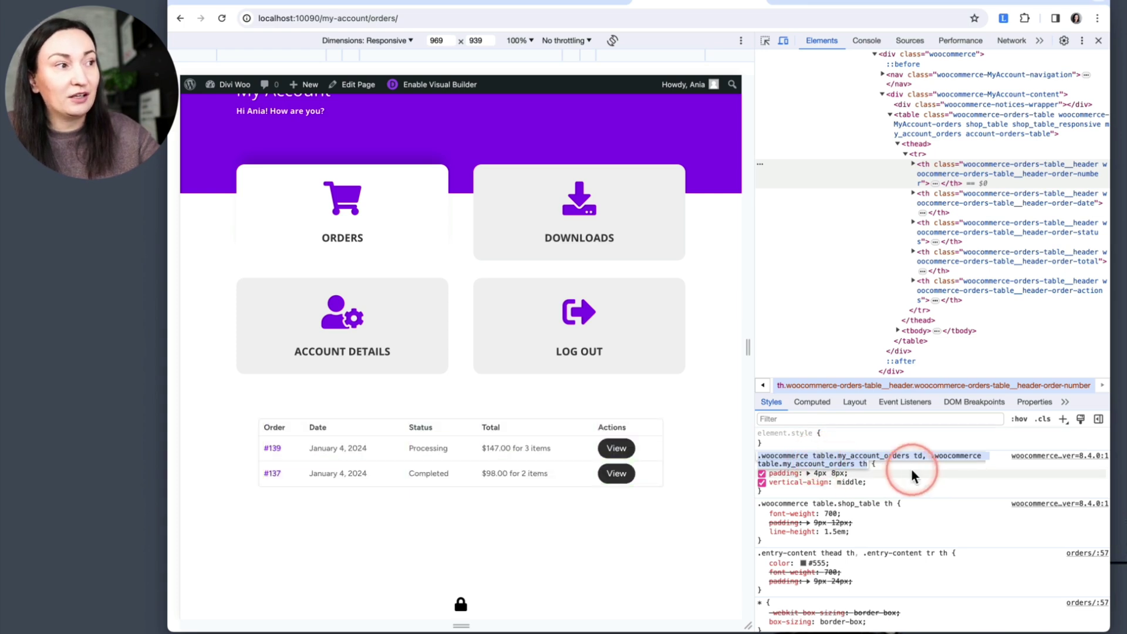
Step: Add a new style rule with the selector .woocommerce table.my_account_orders td, .woocommerce table.my_account_orders th
{"action": "left_click", "coordinate": [1063, 419]}
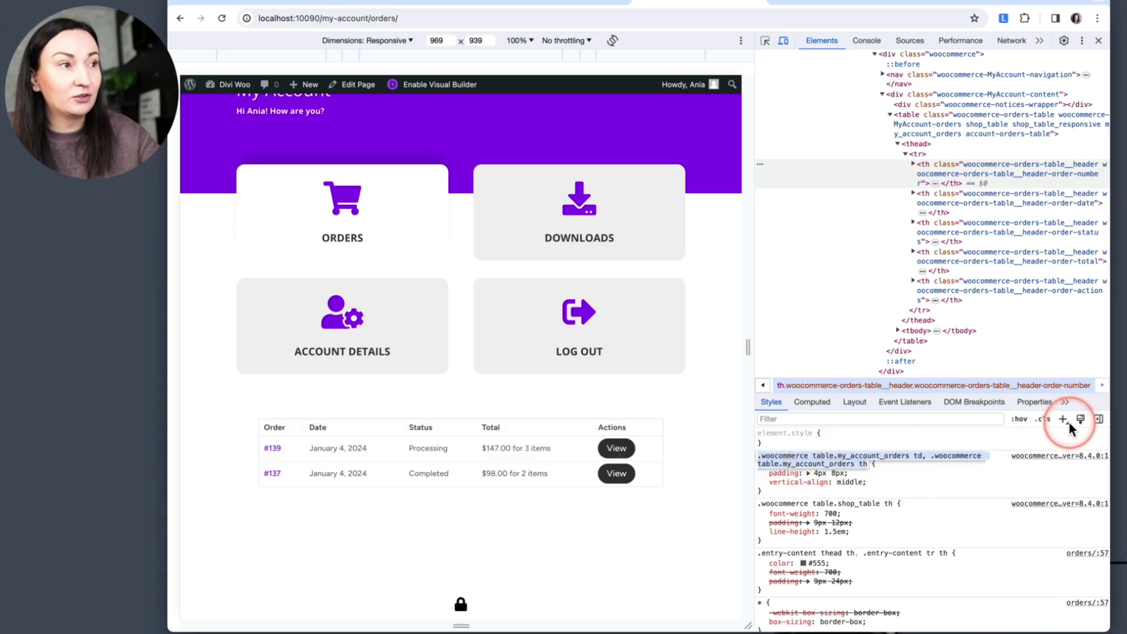
{"action": "left_click", "coordinate": [961, 463]}
{"action": "left_click", "coordinate": [849, 462]}
{"action": "left_click", "coordinate": [997, 453]}
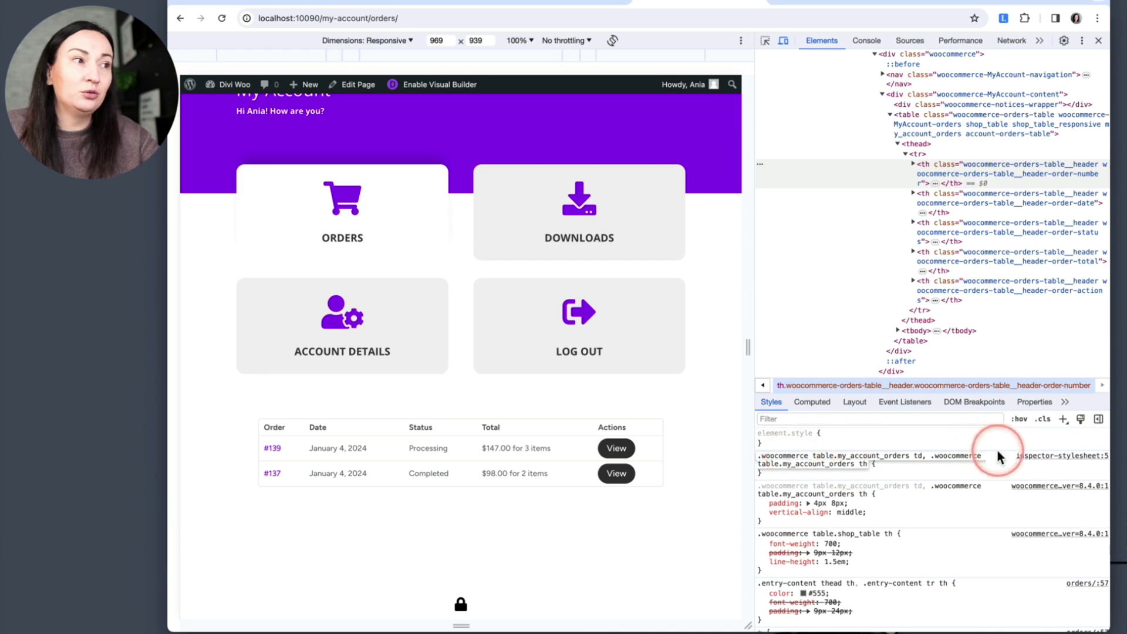
{"action": "left_click", "coordinate": [1036, 460]}
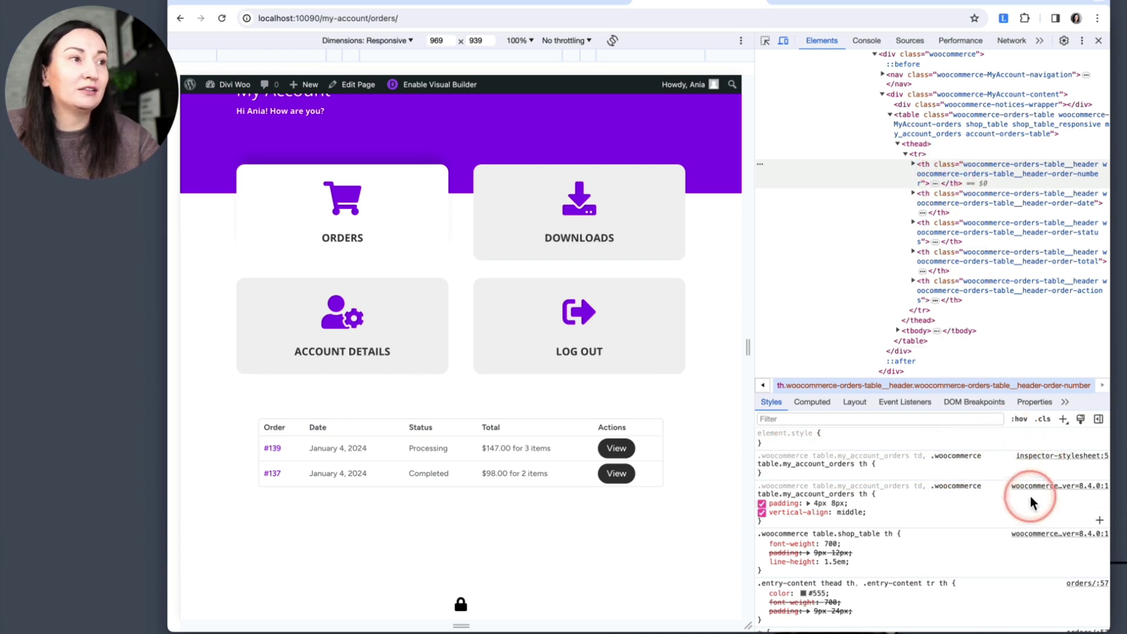
Step: In the inspector stylesheet, replace both .woocommerce prefixes with #dl-account and put the th selector on its own line
{"action": "left_click", "coordinate": [1031, 459]}
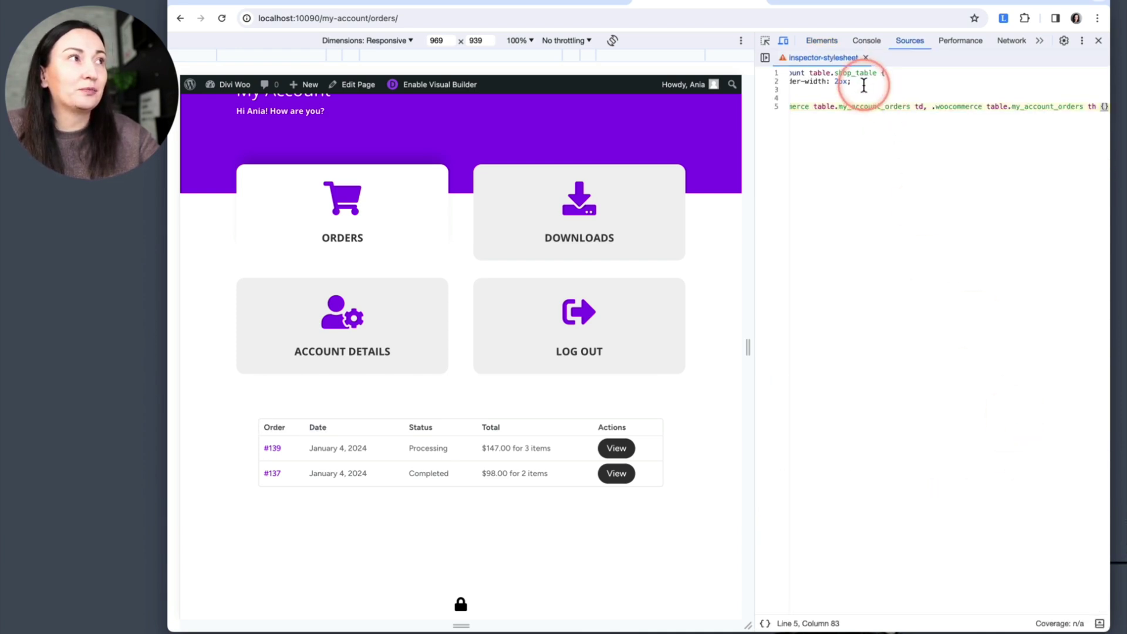
{"action": "left_click_drag", "start_coordinate": [842, 73], "coordinate": [763, 77]}
{"action": "key", "text": "super+c"}
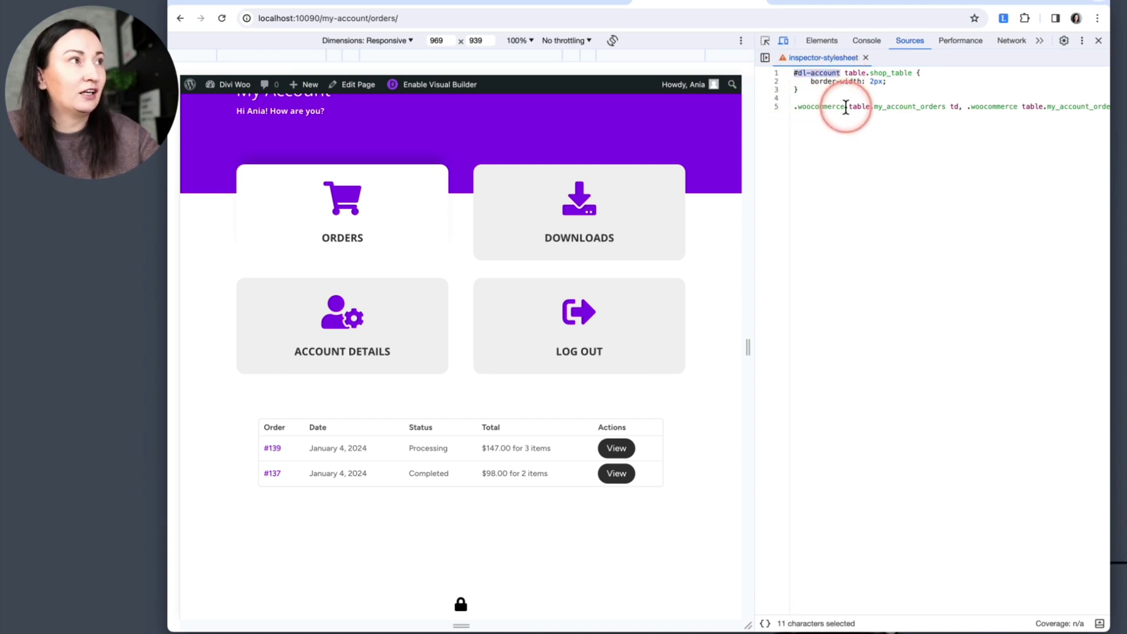
{"action": "left_click_drag", "start_coordinate": [844, 107], "coordinate": [772, 108]}
{"action": "key", "text": "super+v"}
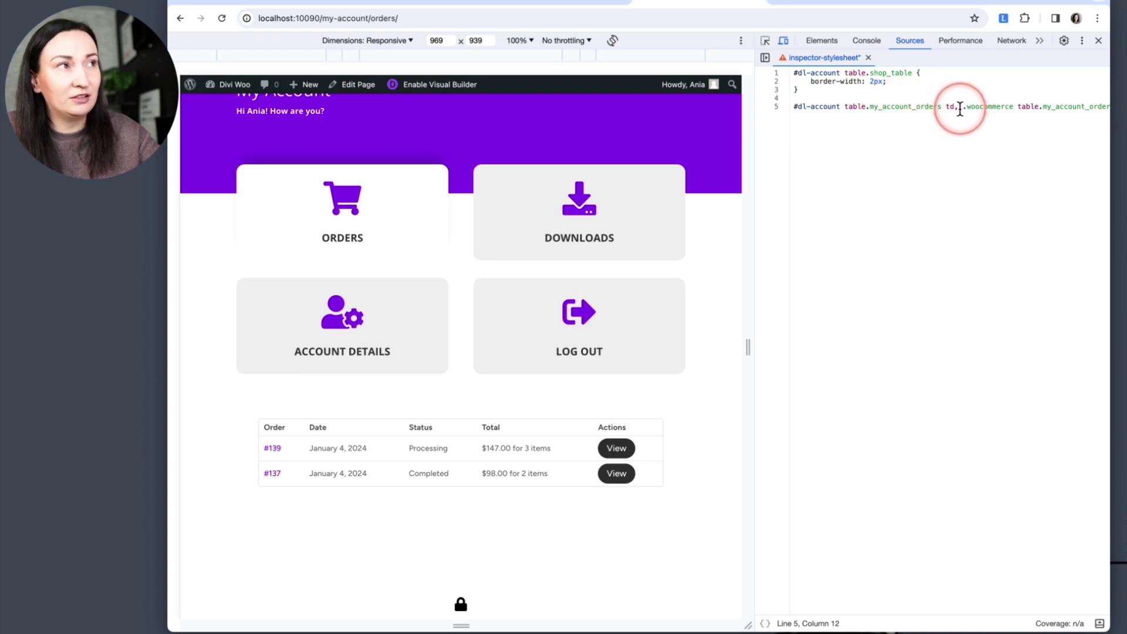
{"action": "left_click_drag", "start_coordinate": [963, 108], "coordinate": [1014, 108]}
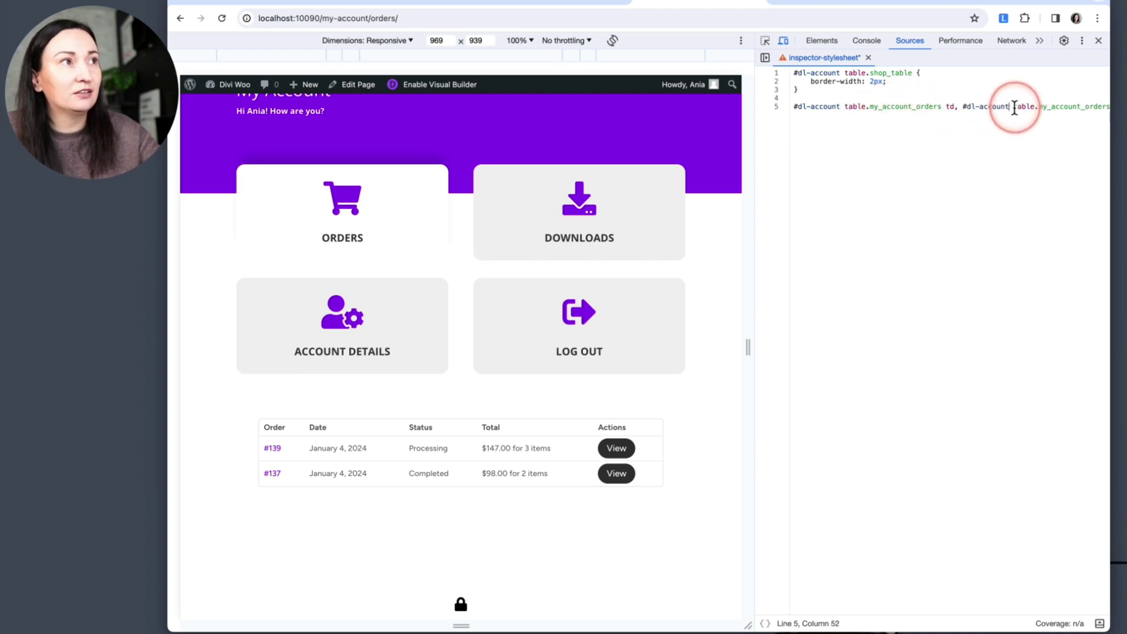
{"action": "key", "text": "super+v"}
{"action": "left_click", "coordinate": [961, 108]}
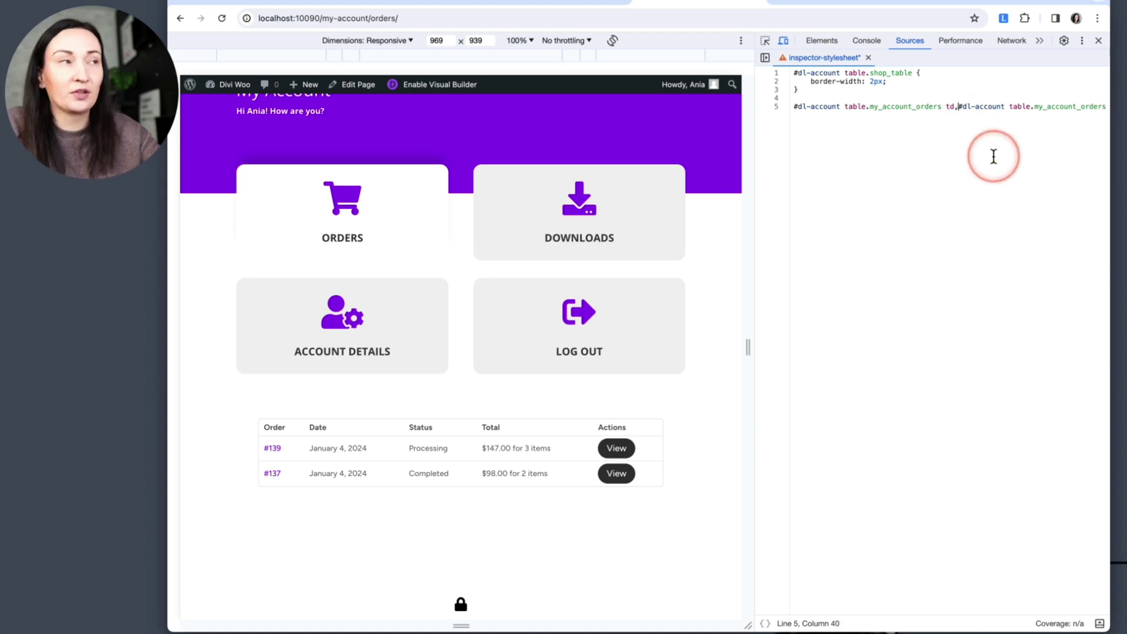
{"action": "key", "text": "Return"}
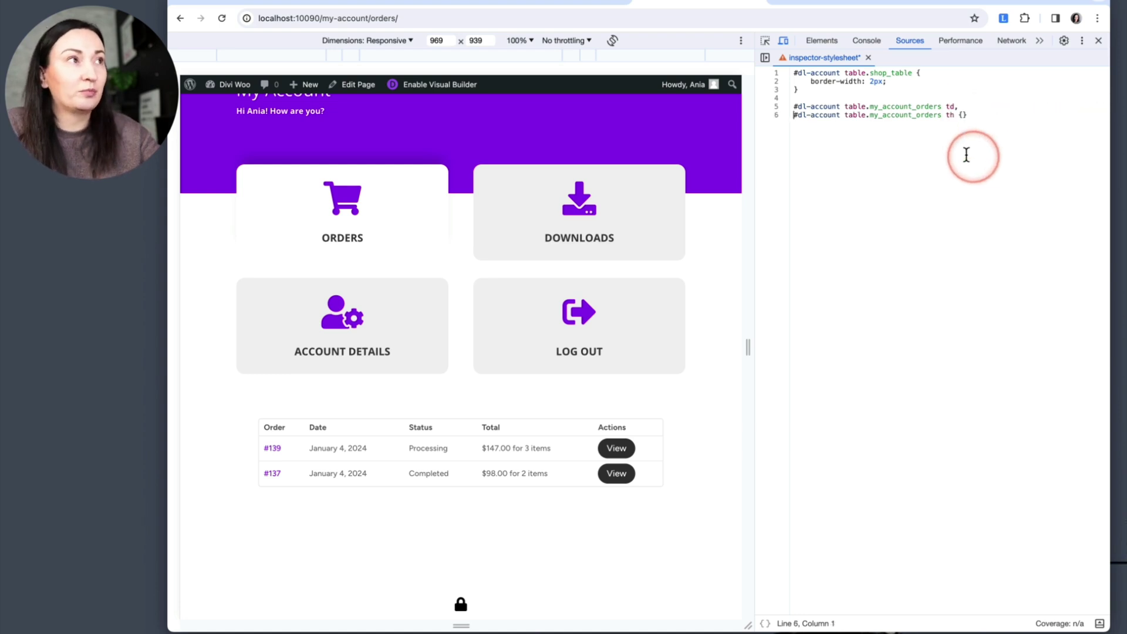
Step: Give the td and th rule a padding of 10px 15px and copy the entire inspector stylesheet code
{"action": "left_click", "coordinate": [962, 114]}
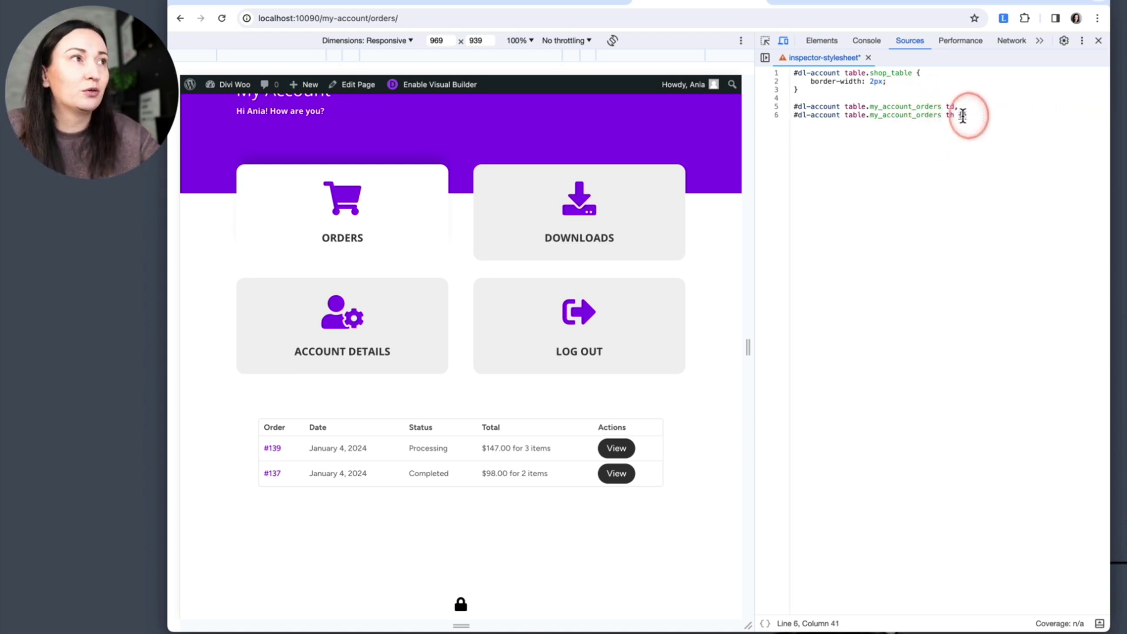
{"action": "type", "text": "padding:10px"}
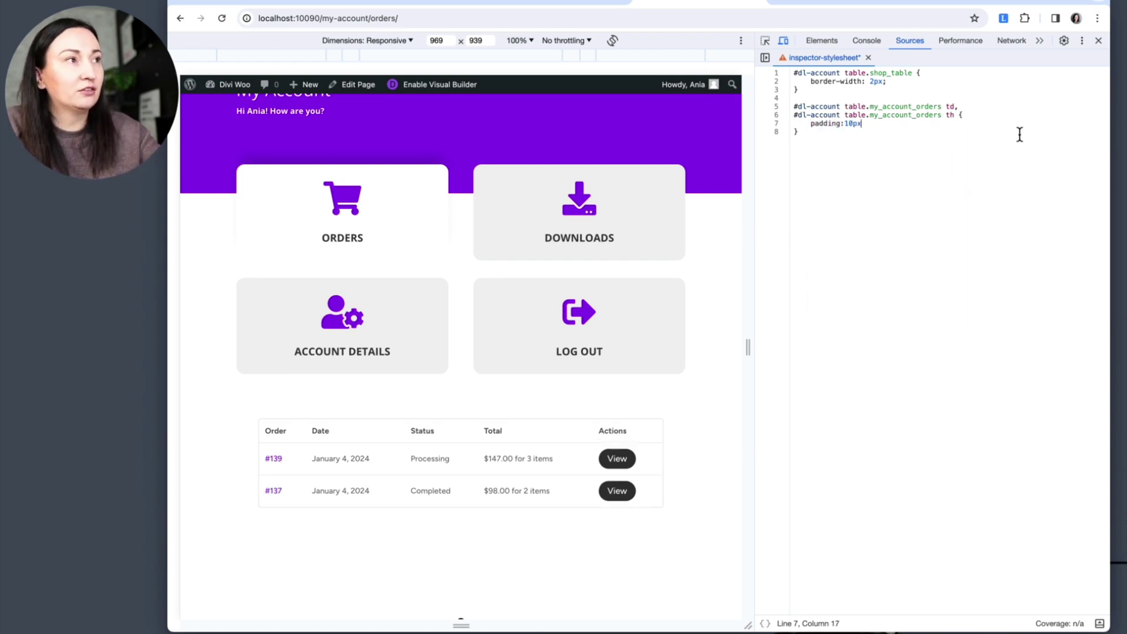
{"action": "type", "text": " 15"}
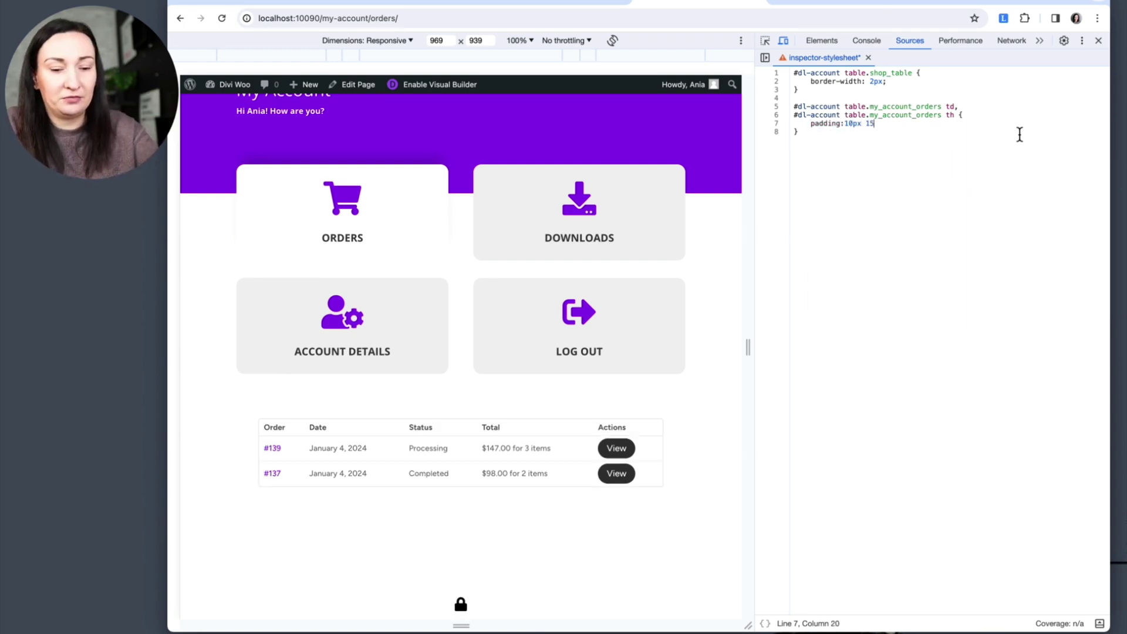
{"action": "type", "text": "px"}
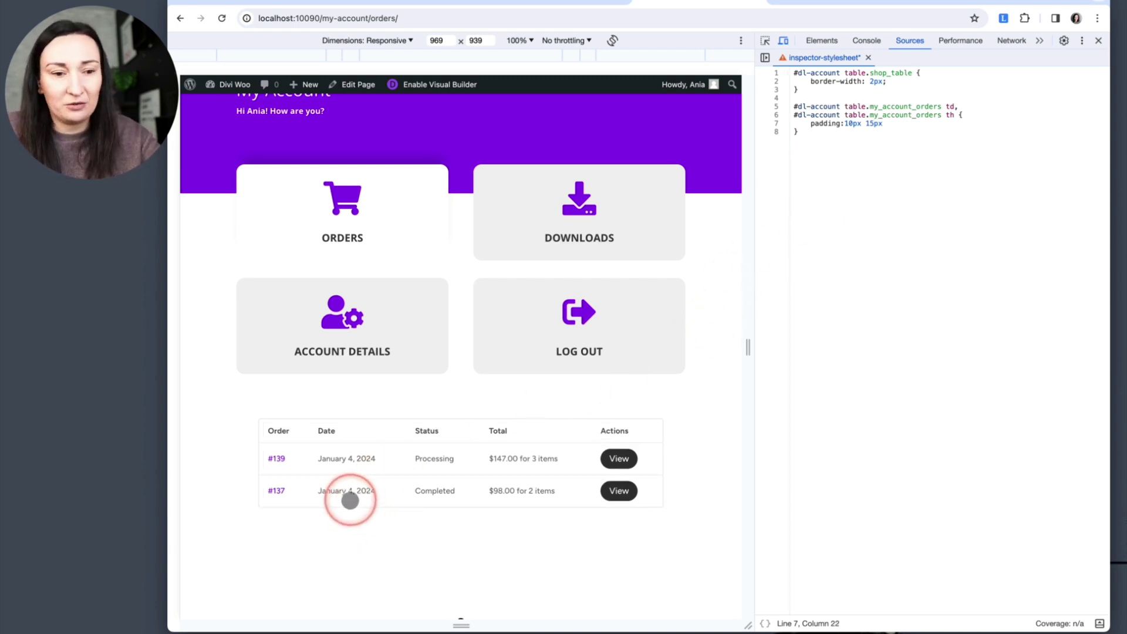
{"action": "left_click_drag", "start_coordinate": [957, 167], "coordinate": [793, 73]}
{"action": "key", "text": "super+c"}
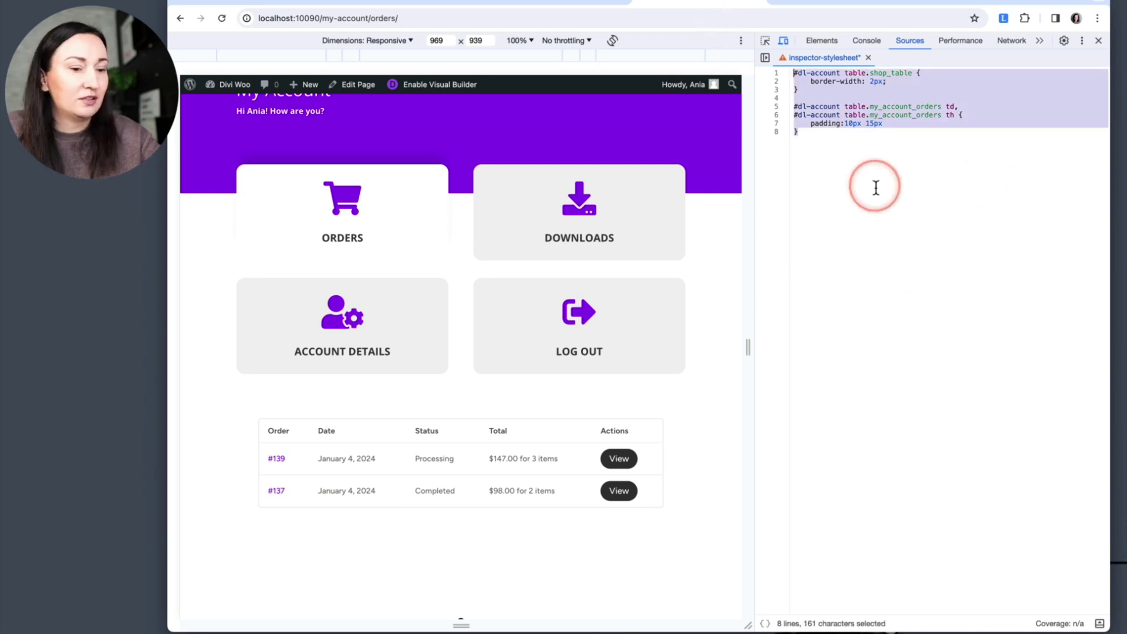
Step: Clear the inspector stylesheet to preview the orders table without the custom CSS, and paste the code back
{"action": "key", "text": "BackSpace"}
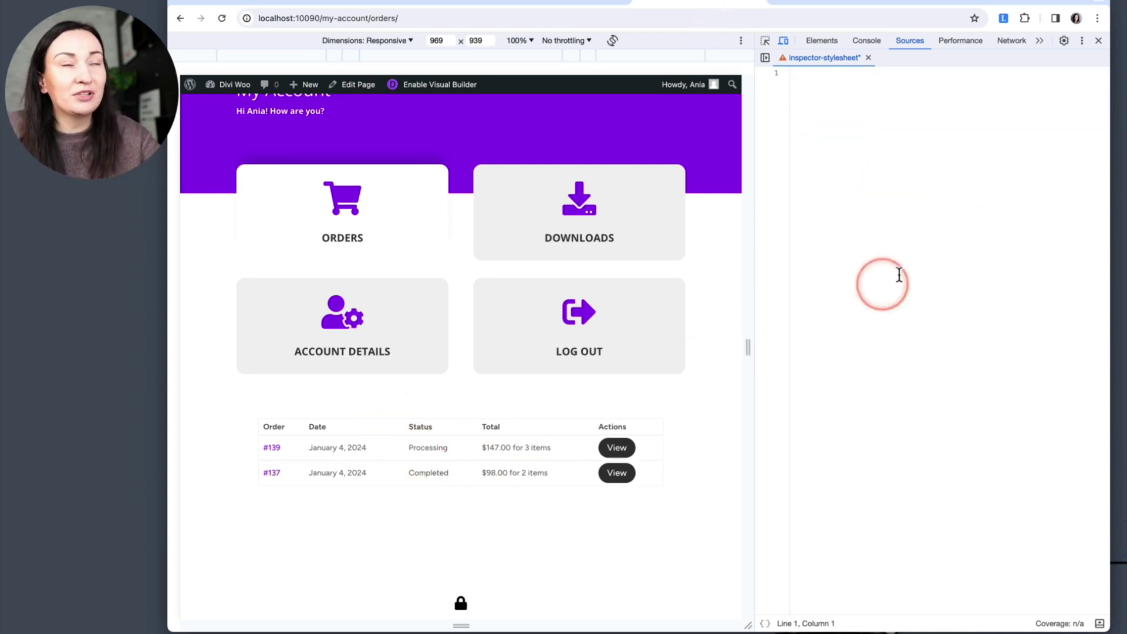
{"action": "key", "text": "super+v"}
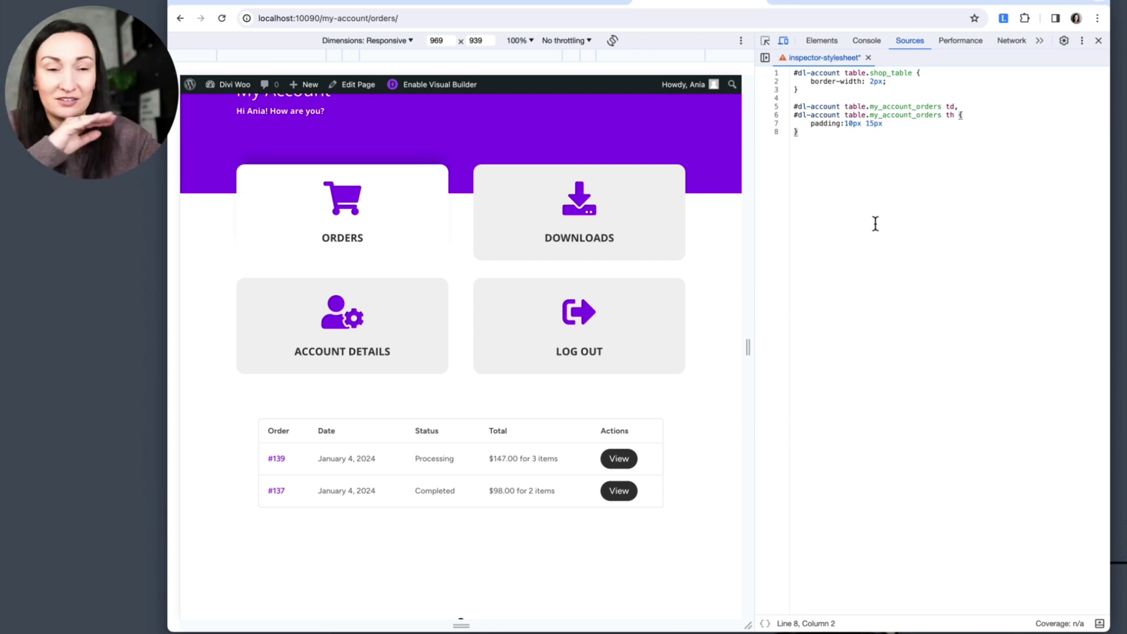
{"action": "left_click_drag", "start_coordinate": [604, 317], "coordinate": [645, 420]}
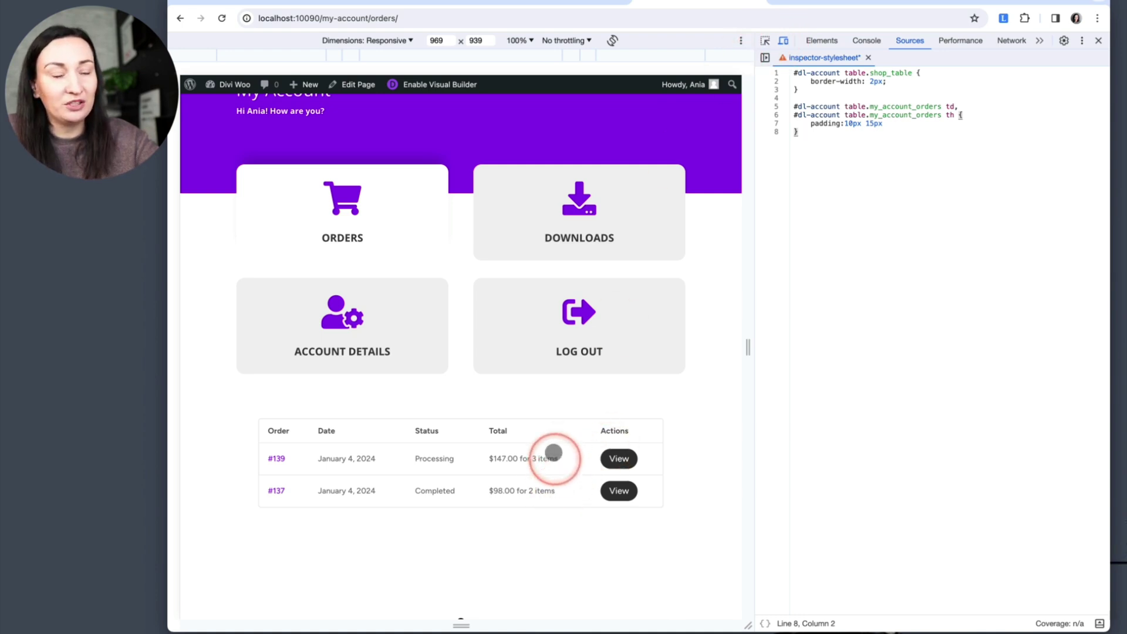
Step: Inspect a Total column cell in the orders table and copy the selector of the WooCommerce rule that sets its top border
{"action": "left_click", "coordinate": [766, 42]}
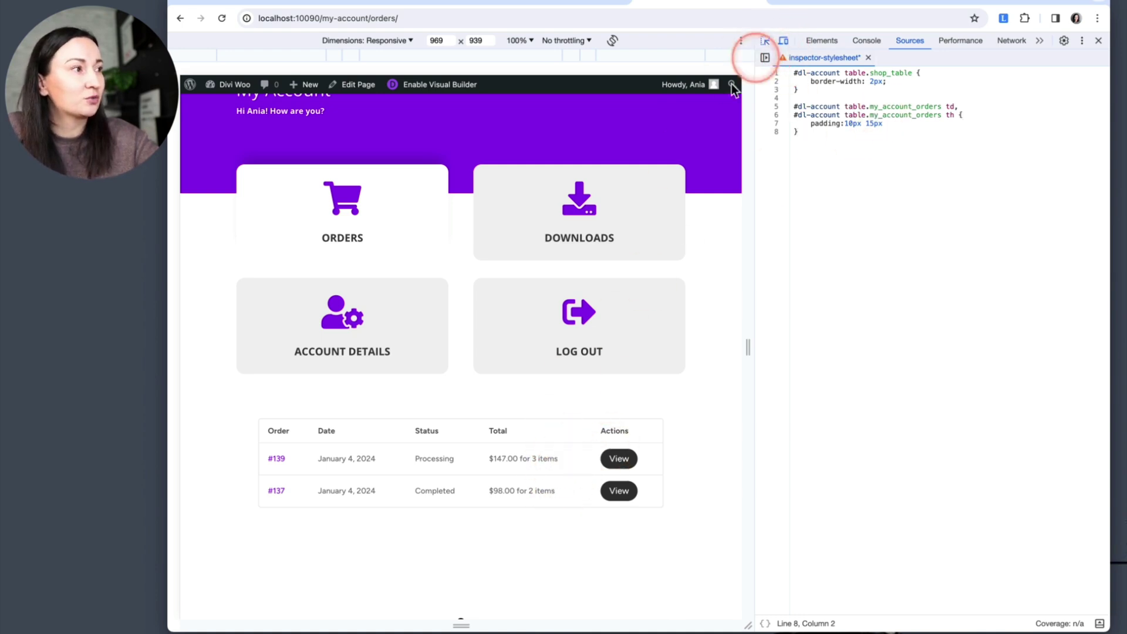
{"action": "left_click", "coordinate": [587, 456]}
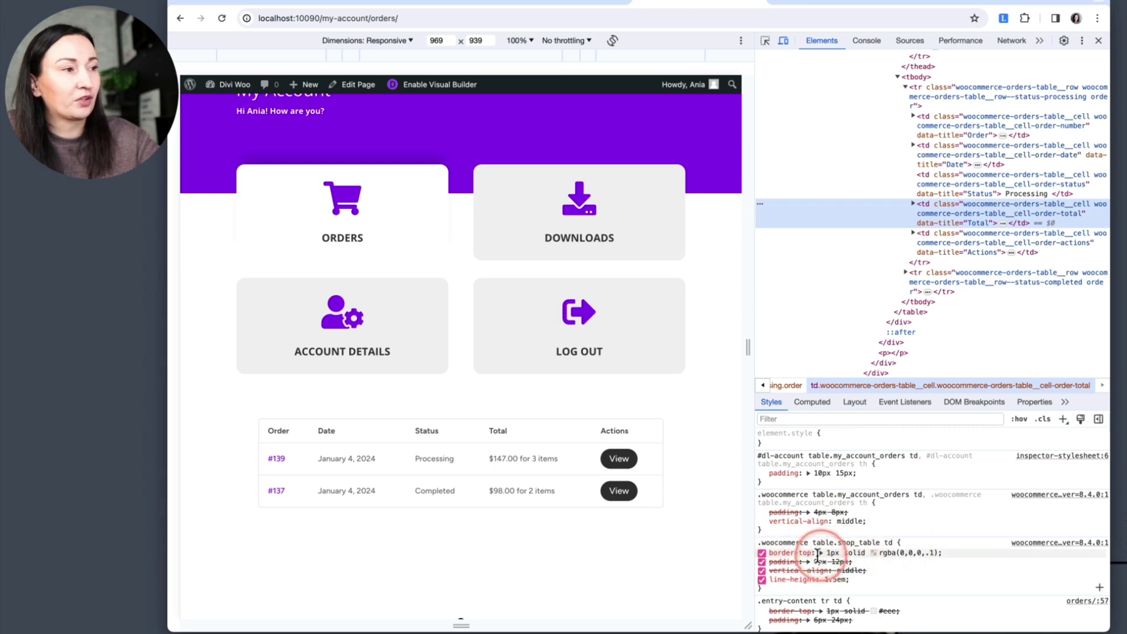
{"action": "left_click", "coordinate": [835, 543]}
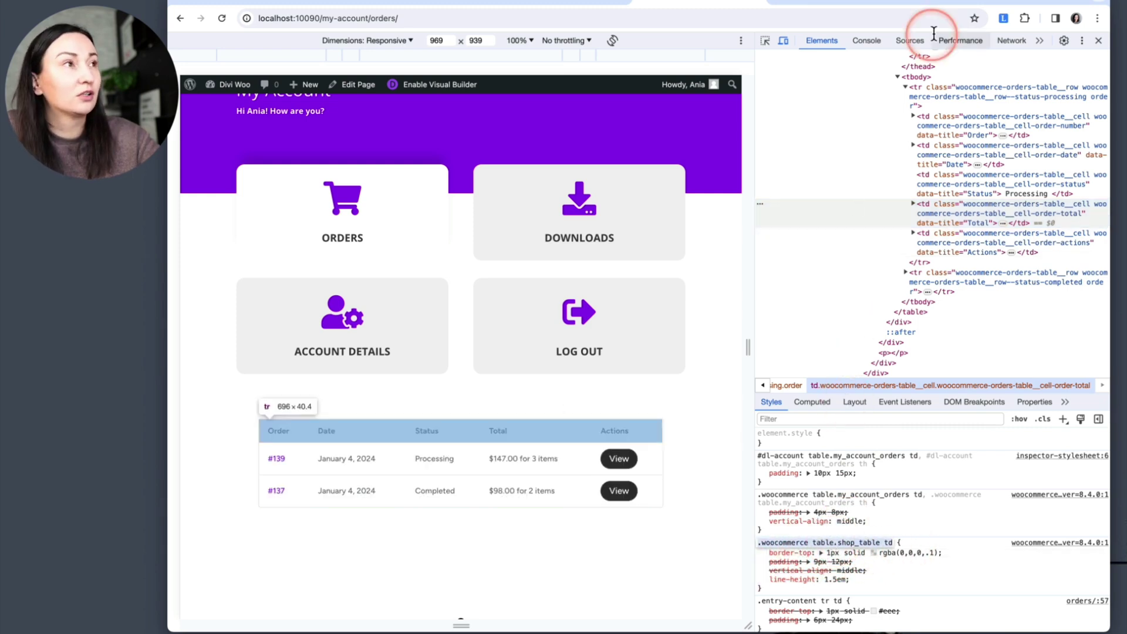
Step: In the inspector stylesheet, add .woocommerce table.shop_table td on its own line as a second selector of the border-width rule
{"action": "left_click", "coordinate": [907, 40]}
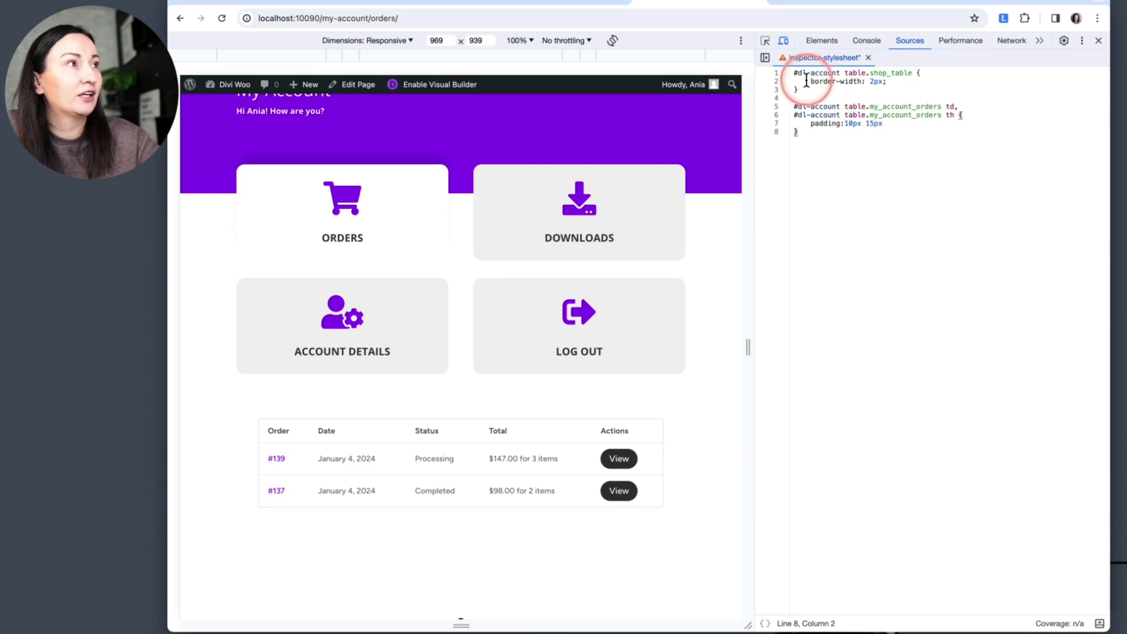
{"action": "left_click", "coordinate": [912, 73]}
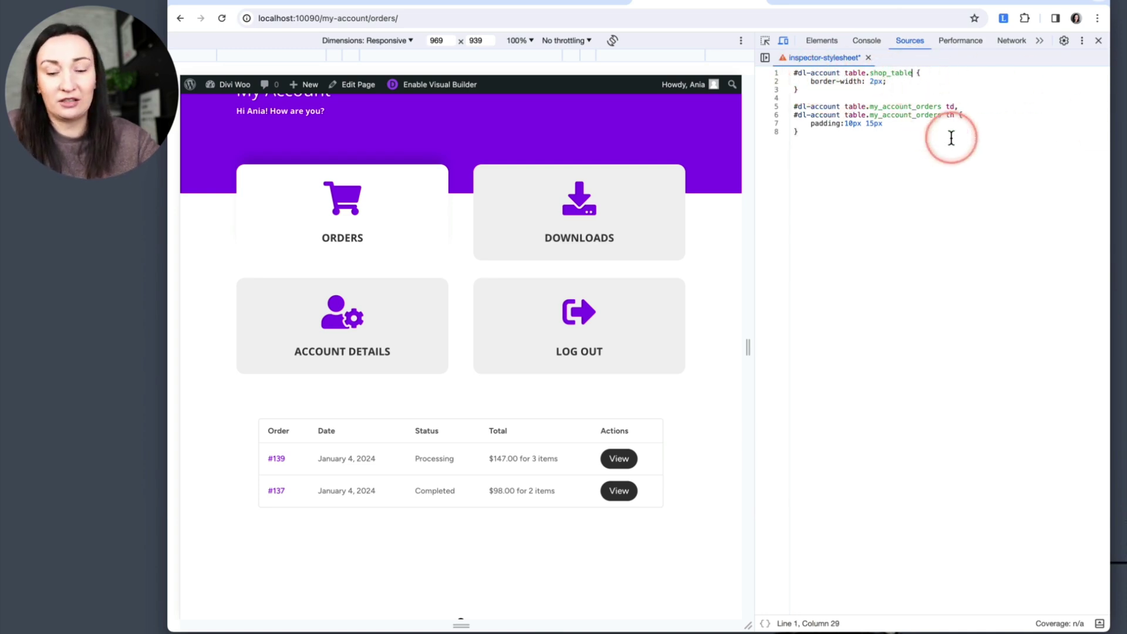
{"action": "type", "text": ","}
{"action": "key", "text": "Return"}
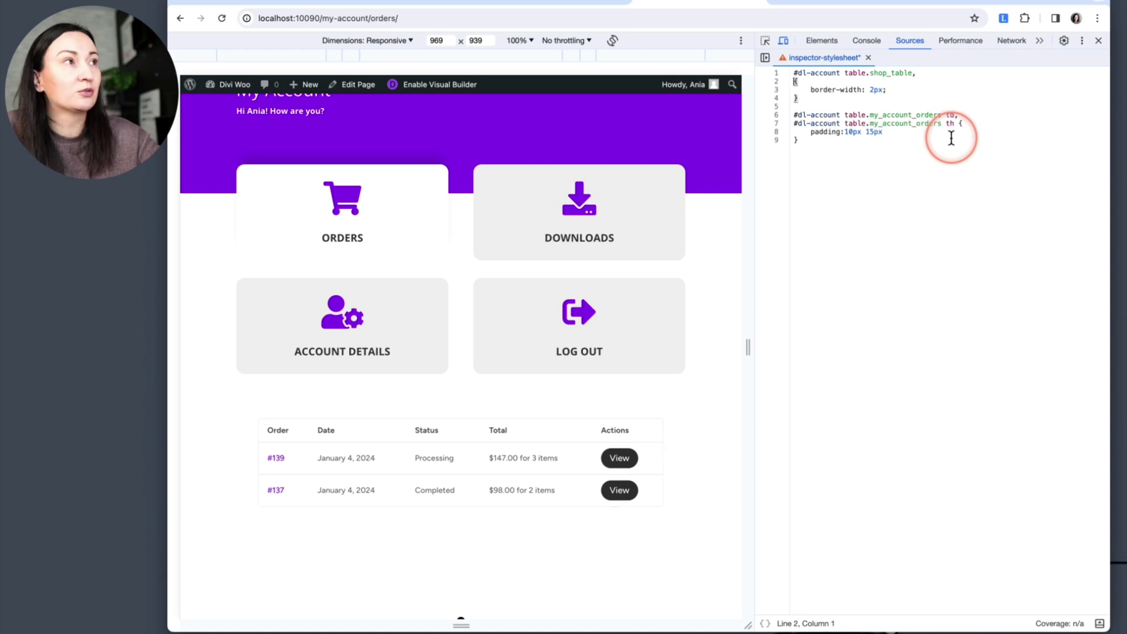
{"action": "type", "text": ".woocommerce table.shop_table td"}
Step: Replace the .woocommerce prefix of the table.shop_table td selector with #dl-account
{"action": "left_click_drag", "start_coordinate": [841, 72], "coordinate": [774, 74]}
{"action": "key", "text": "super+c"}
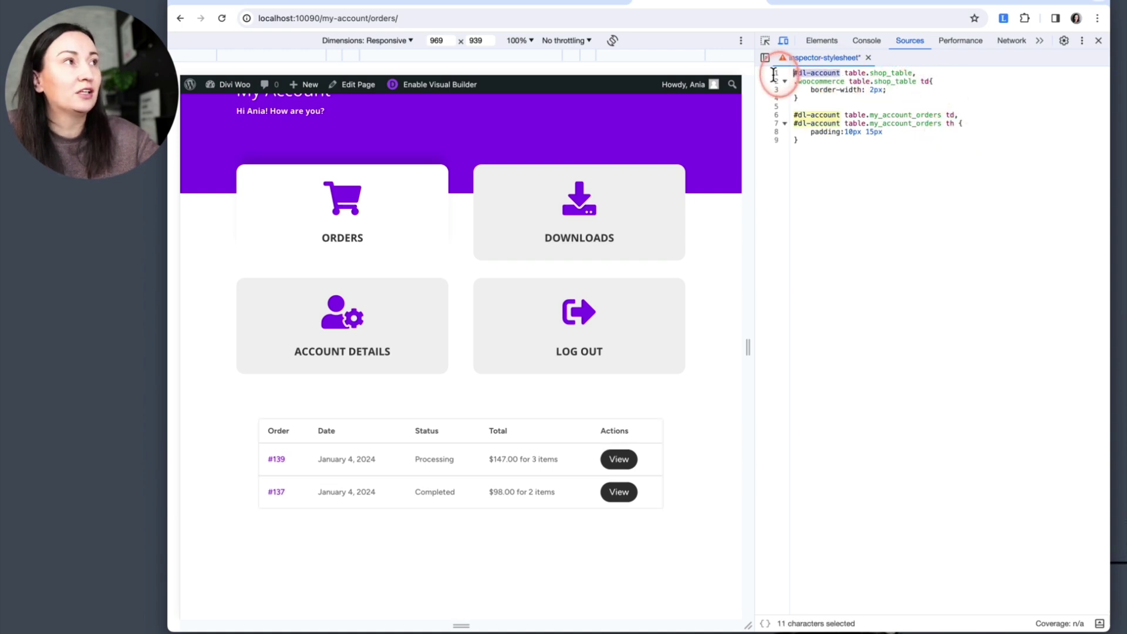
{"action": "left_click_drag", "start_coordinate": [844, 81], "coordinate": [795, 81]}
{"action": "key", "text": "super+v"}
{"action": "left_click", "coordinate": [798, 98]}
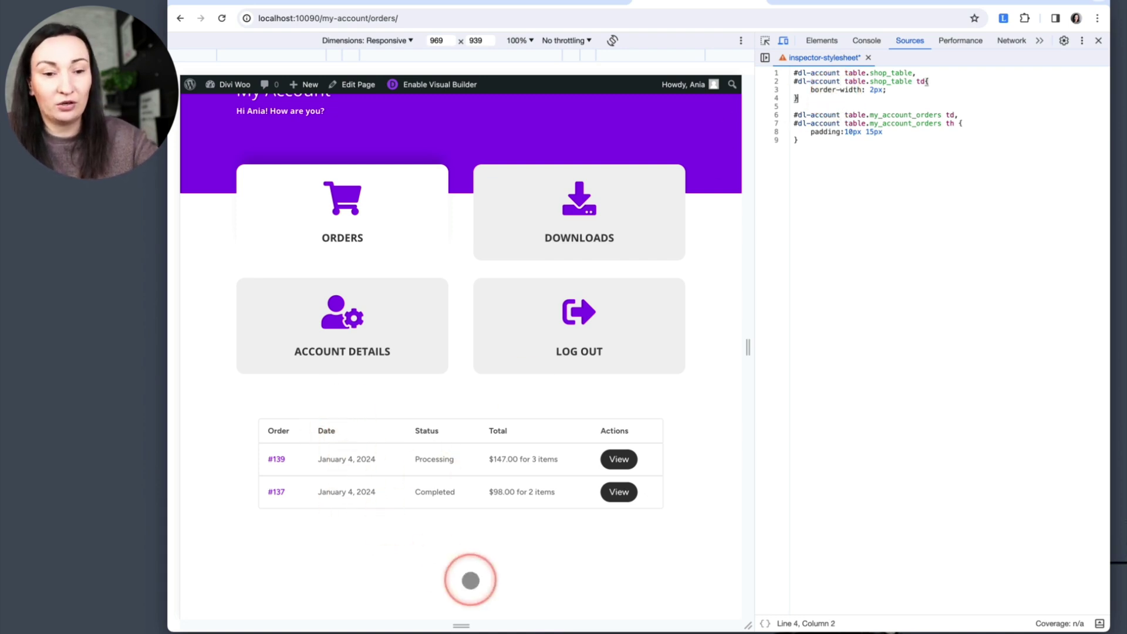
Step: Copy the whole inspector stylesheet, paste it at the end of the child theme's style.css, and update the file
{"action": "left_click_drag", "start_coordinate": [848, 393], "coordinate": [727, 34]}
{"action": "key", "text": "ctrl+c"}
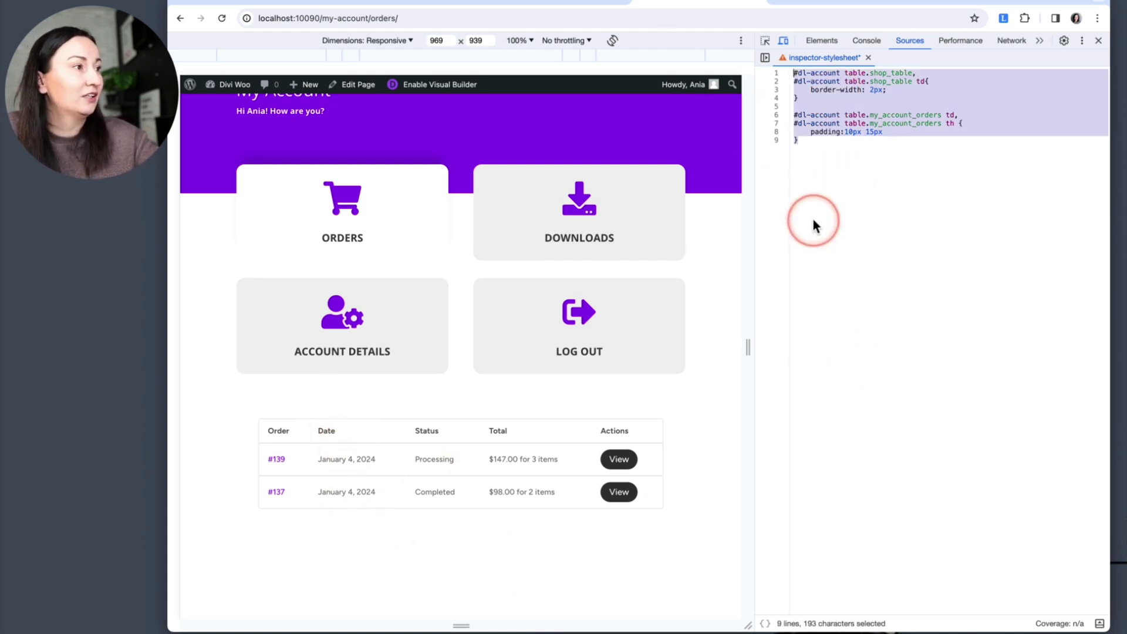
{"action": "left_click", "coordinate": [308, 3]}
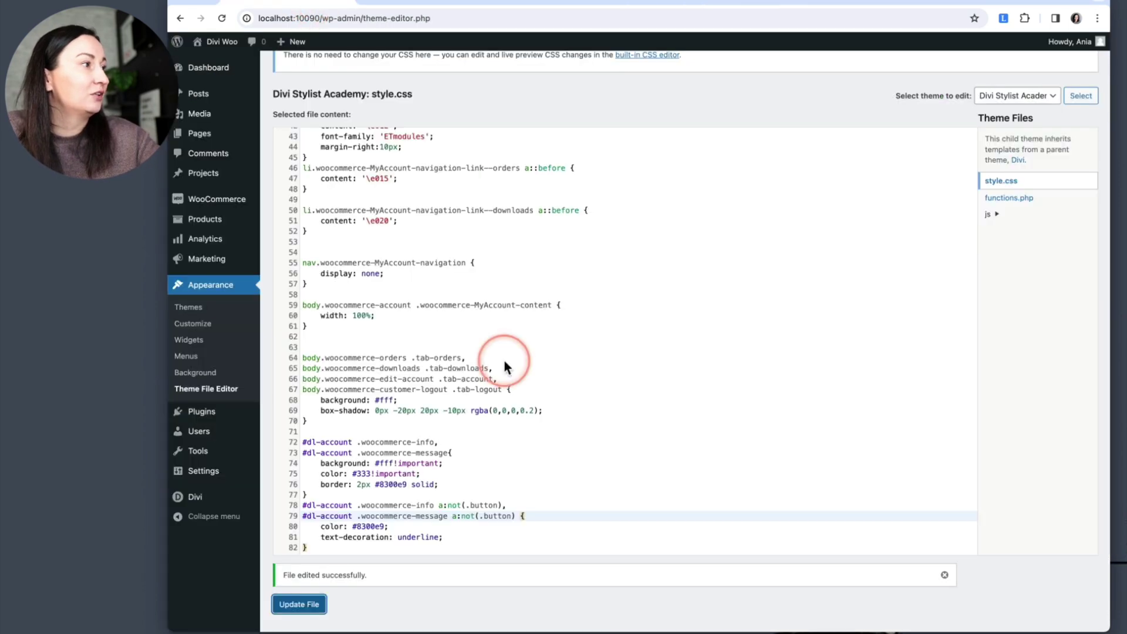
{"action": "scroll", "coordinate": [505, 361], "scroll_direction": "down", "scroll_amount": 2}
{"action": "scroll", "coordinate": [505, 361], "scroll_direction": "up", "scroll_amount": 2}
{"action": "left_click", "coordinate": [329, 520]}
{"action": "key", "text": "Return"}
{"action": "key", "text": "Return"}
{"action": "key", "text": "Return"}
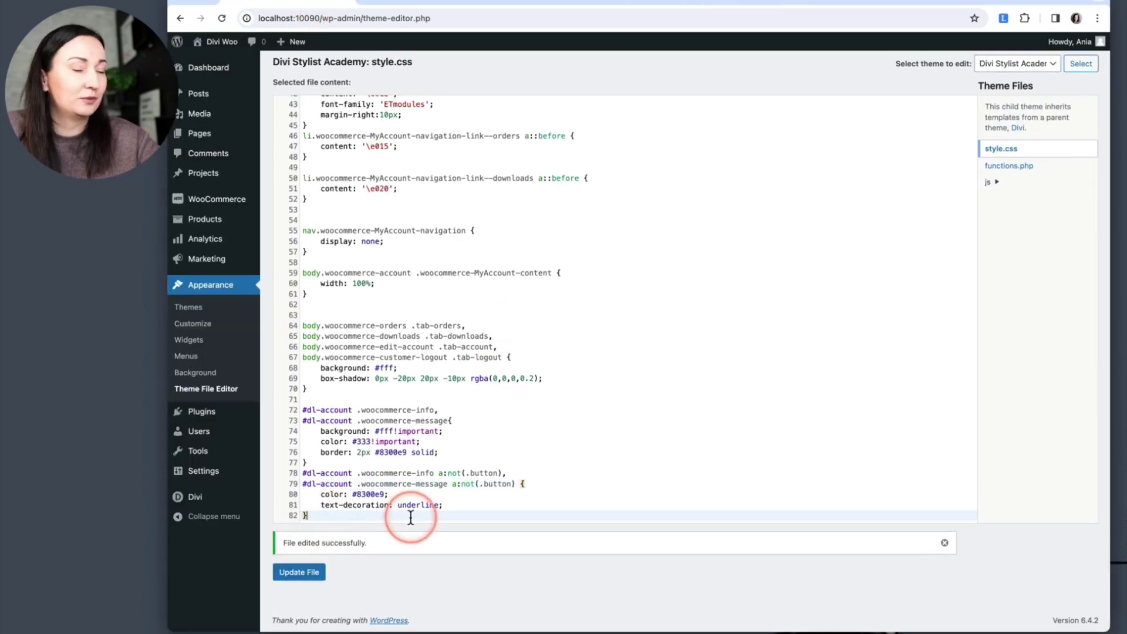
{"action": "key", "text": "ctrl+v"}
{"action": "left_click", "coordinate": [299, 572]}
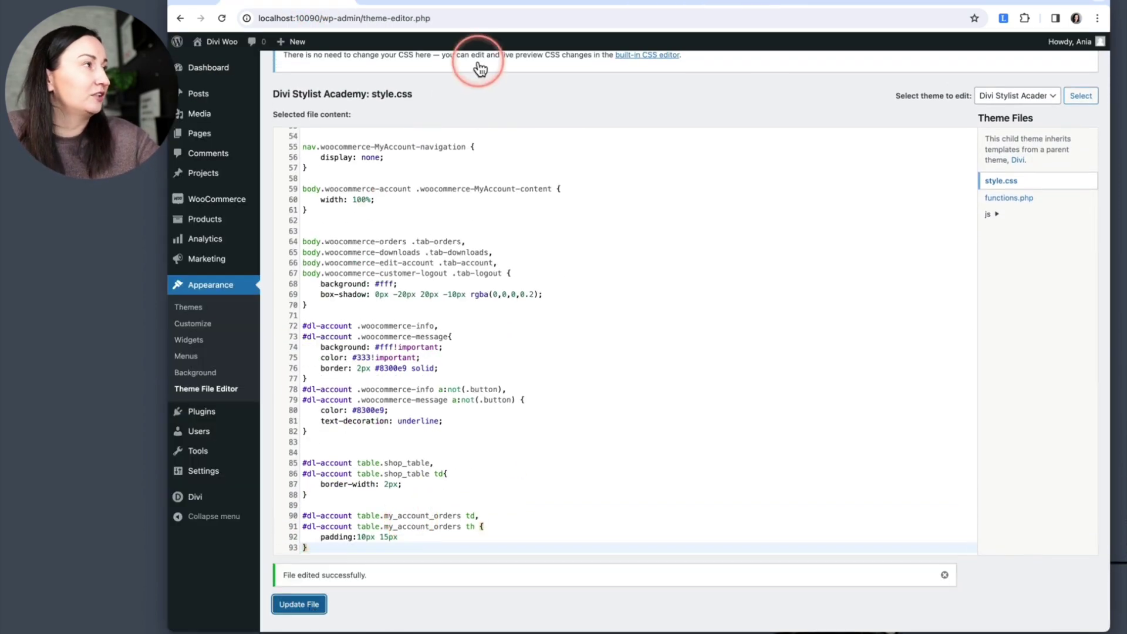
Step: Return to the My Account orders page, close the developer tools, and open the details of the Processing order
{"action": "left_click", "coordinate": [684, 2]}
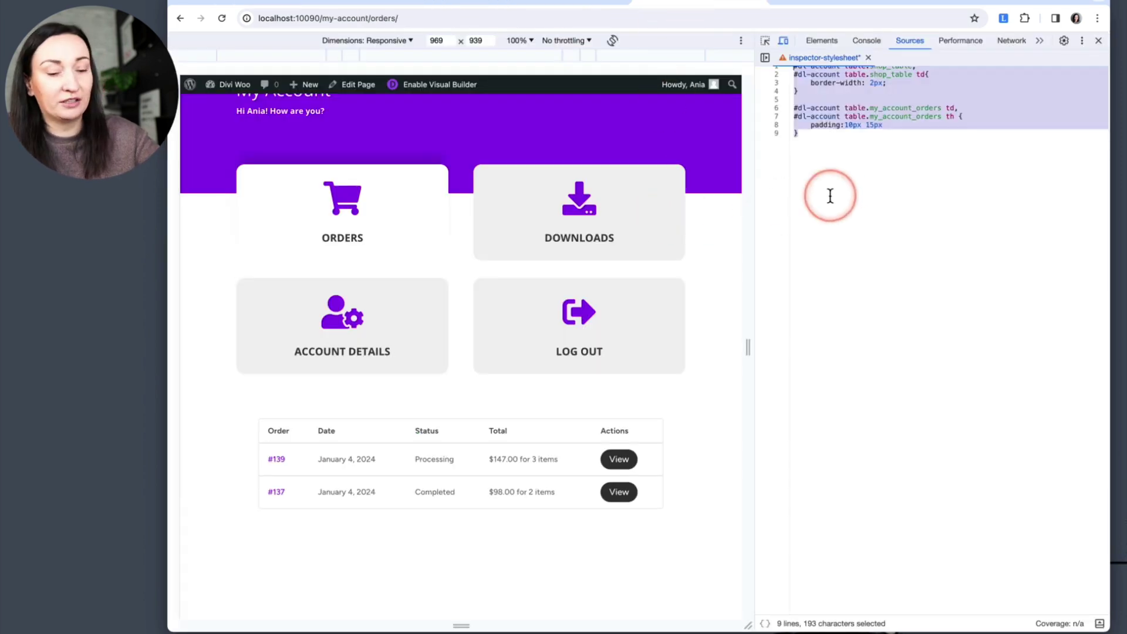
{"action": "left_click", "coordinate": [1099, 41]}
{"action": "left_click", "coordinate": [710, 291]}
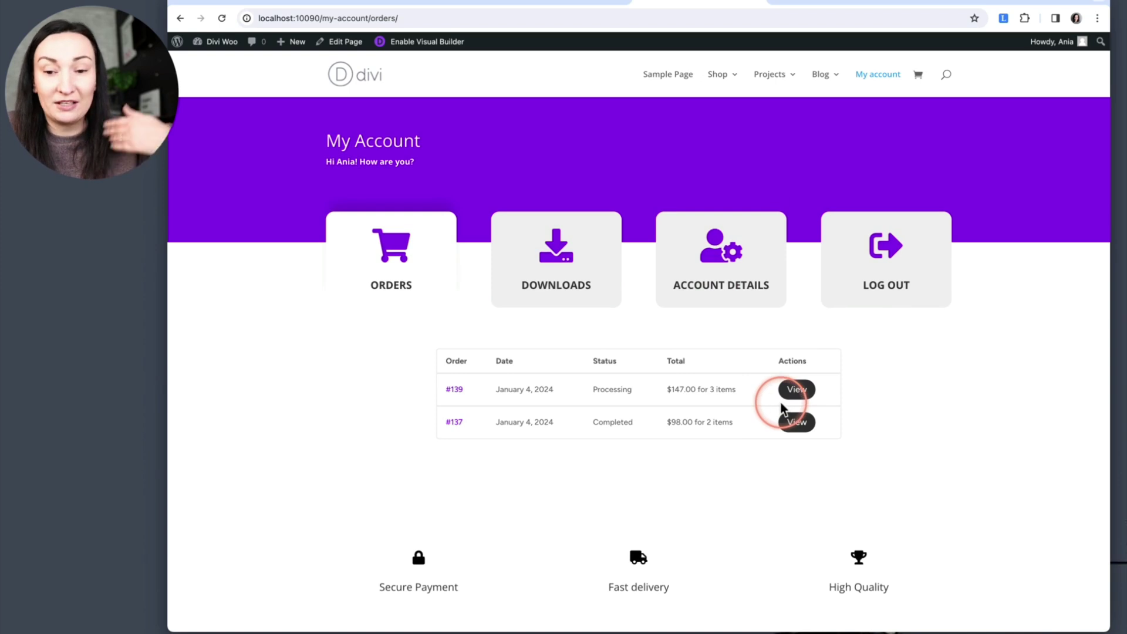
{"action": "left_click", "coordinate": [799, 390]}
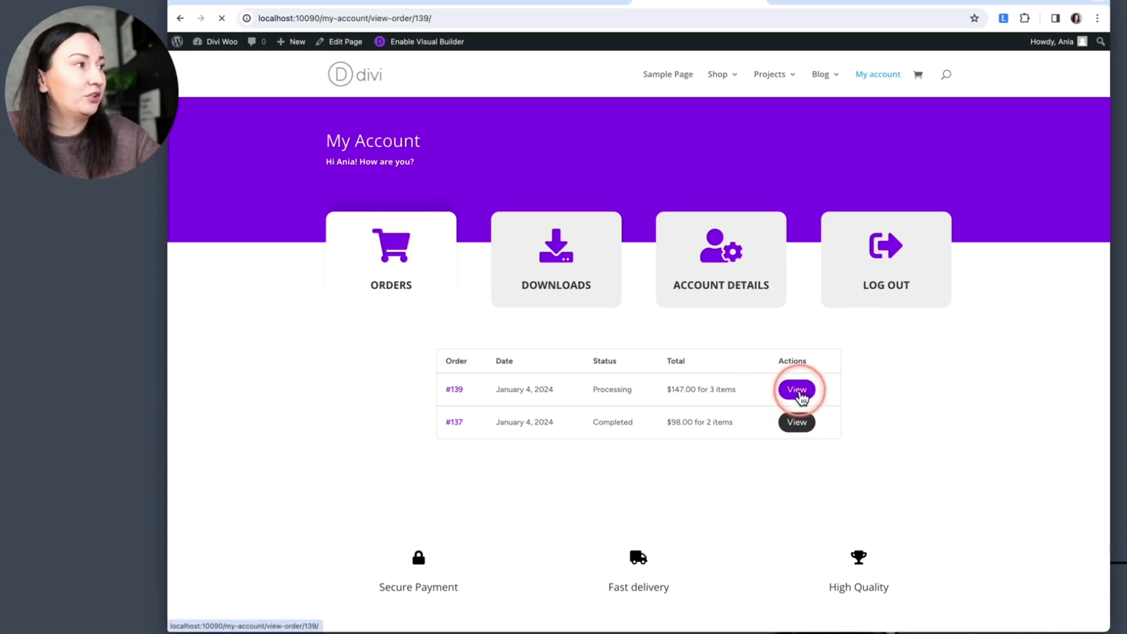
{"action": "scroll", "coordinate": [932, 428], "scroll_direction": "down", "scroll_amount": 3}
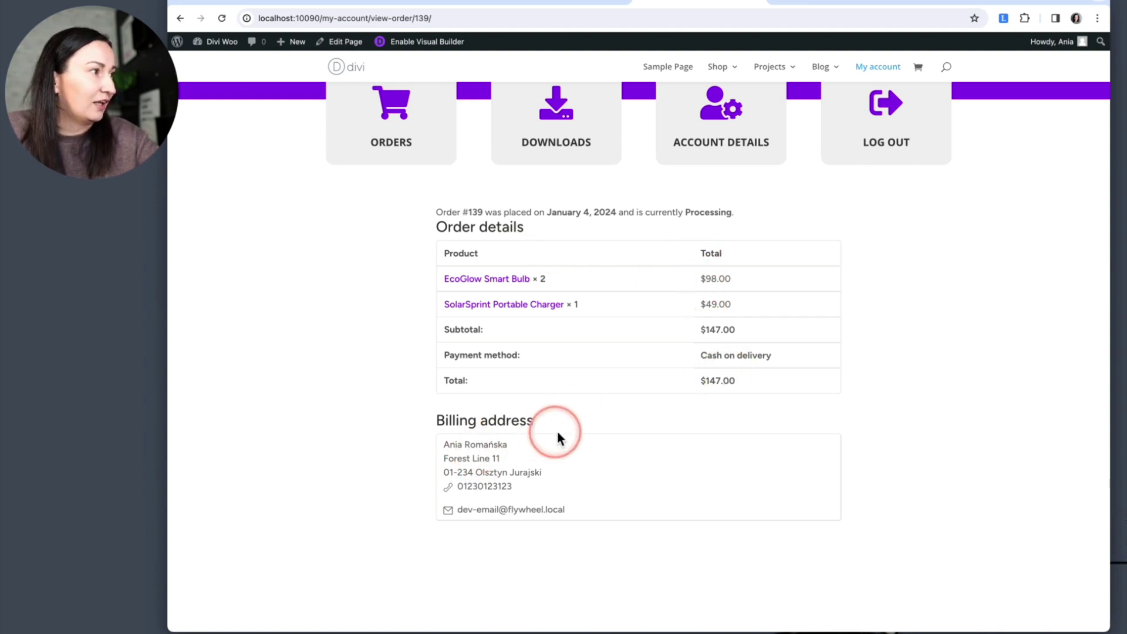
Step: Examine the order details page, checking the order status line, the Order details heading and the spacing between them
{"action": "right_click", "coordinate": [959, 378]}
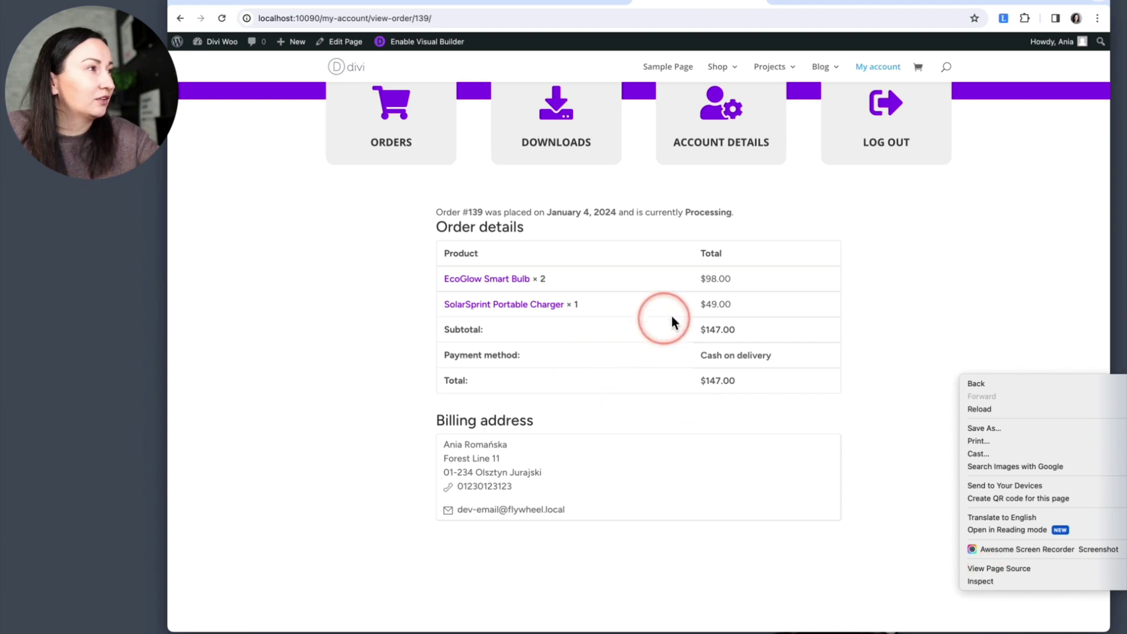
{"action": "left_click", "coordinate": [663, 330]}
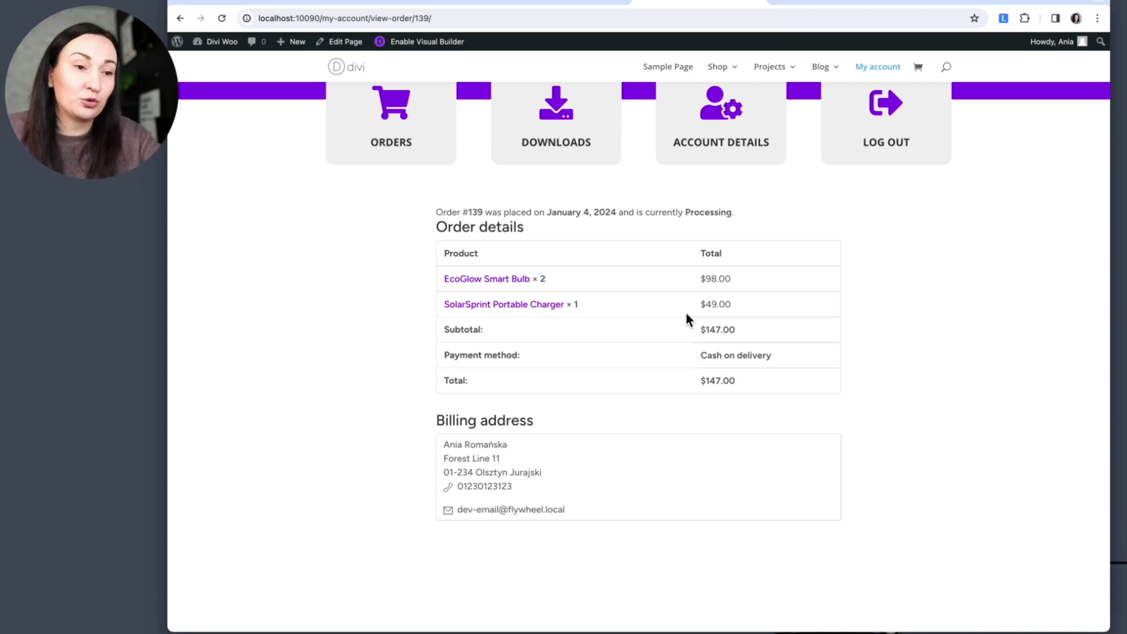
{"action": "left_click", "coordinate": [682, 291]}
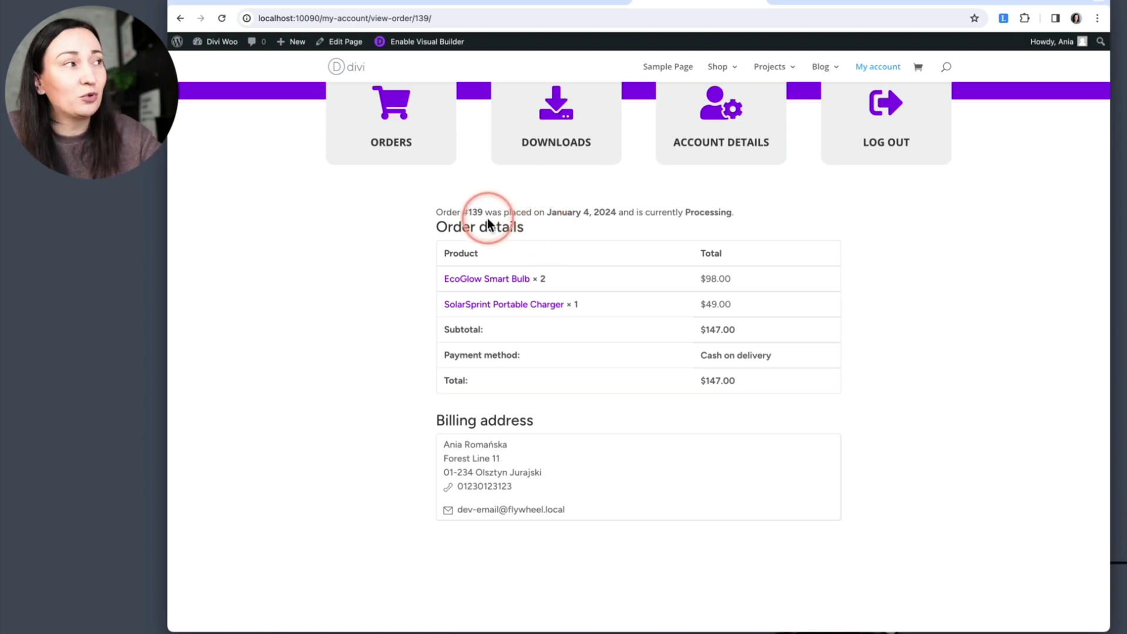
{"action": "left_click_drag", "start_coordinate": [436, 231], "coordinate": [554, 226]}
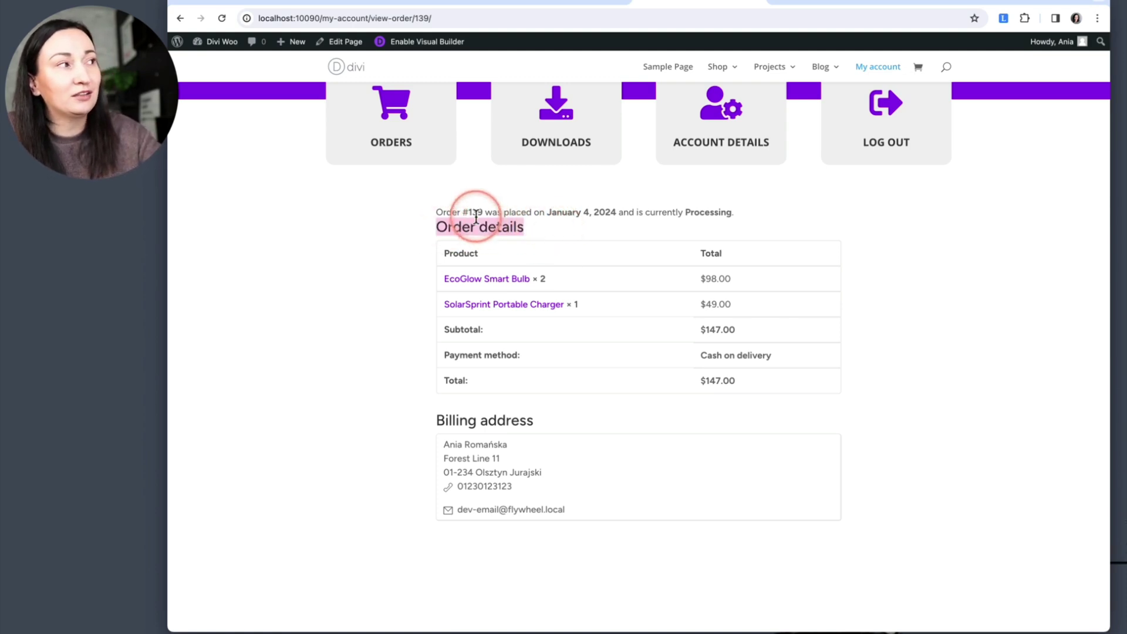
{"action": "left_click", "coordinate": [436, 219]}
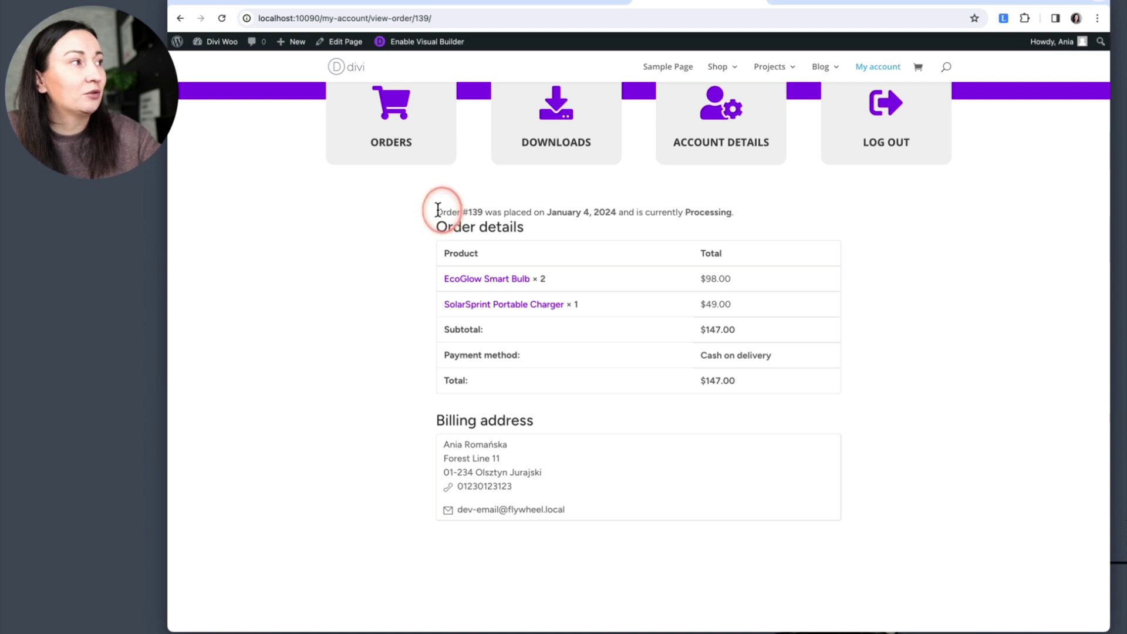
{"action": "left_click_drag", "start_coordinate": [438, 210], "coordinate": [748, 216]}
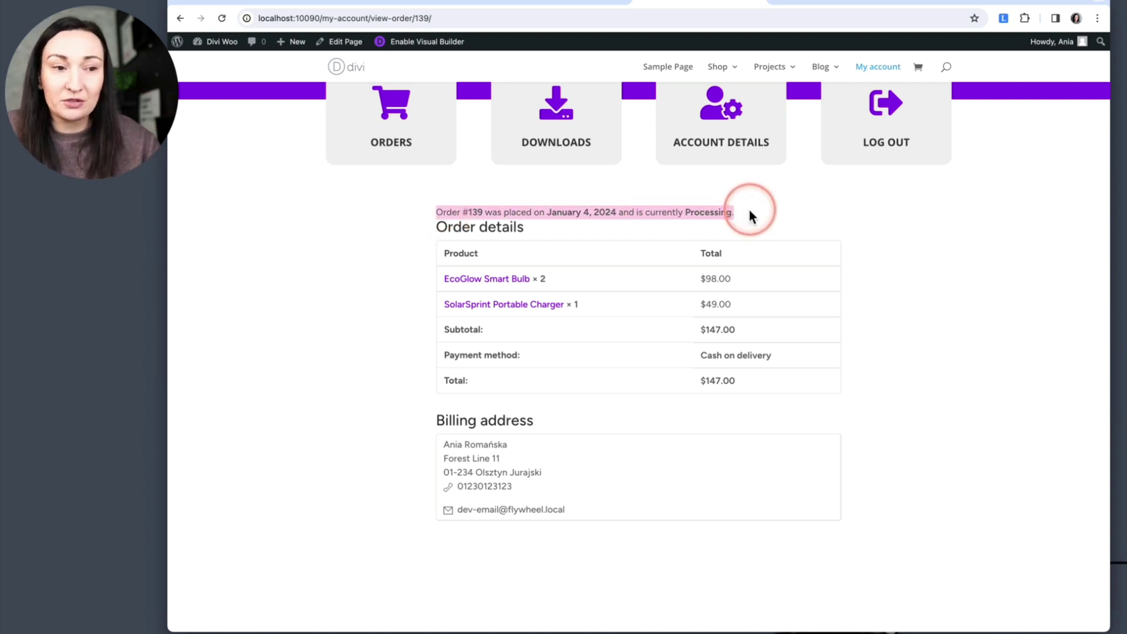
{"action": "left_click_drag", "start_coordinate": [437, 228], "coordinate": [530, 227]}
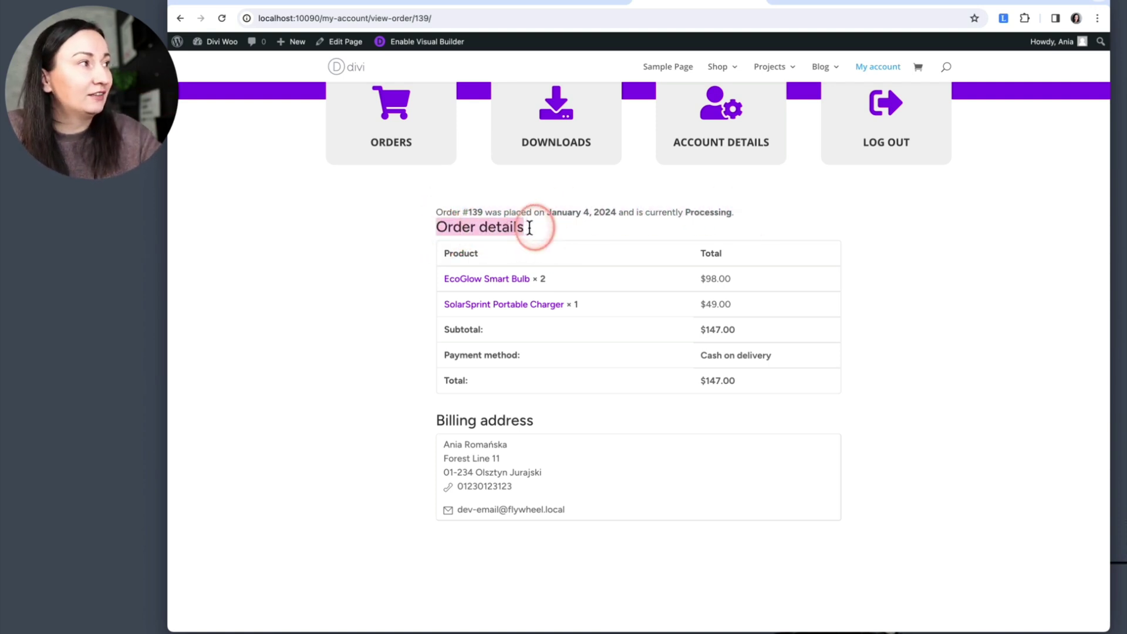
{"action": "left_click", "coordinate": [639, 229]}
{"action": "scroll", "coordinate": [675, 298], "scroll_direction": "up", "scroll_amount": 2}
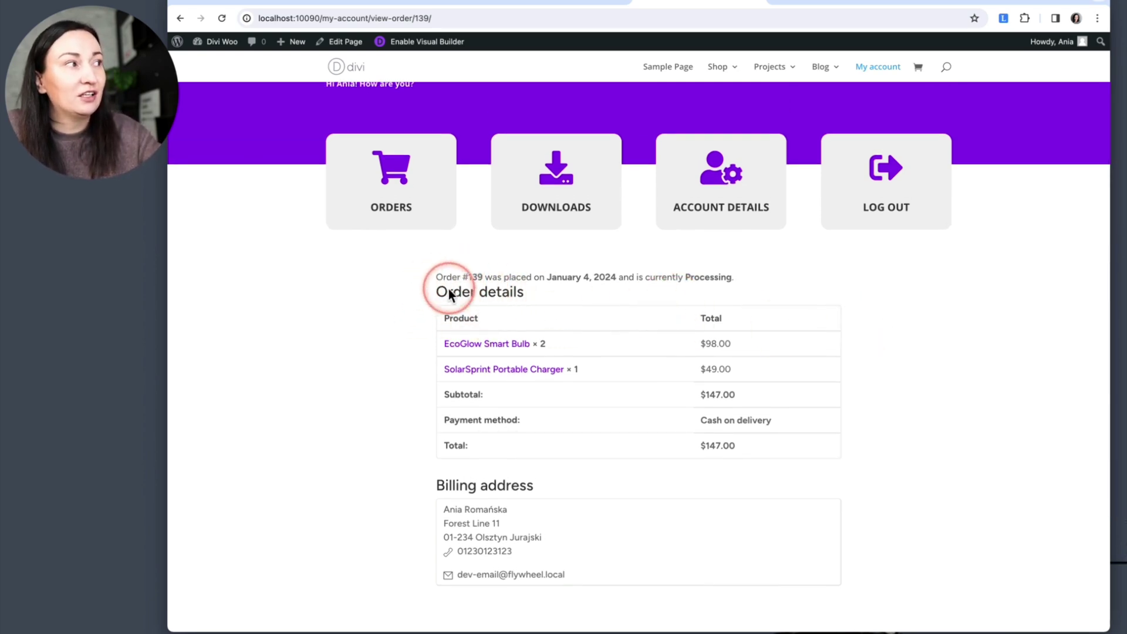
{"action": "left_click_drag", "start_coordinate": [734, 276], "coordinate": [436, 279]}
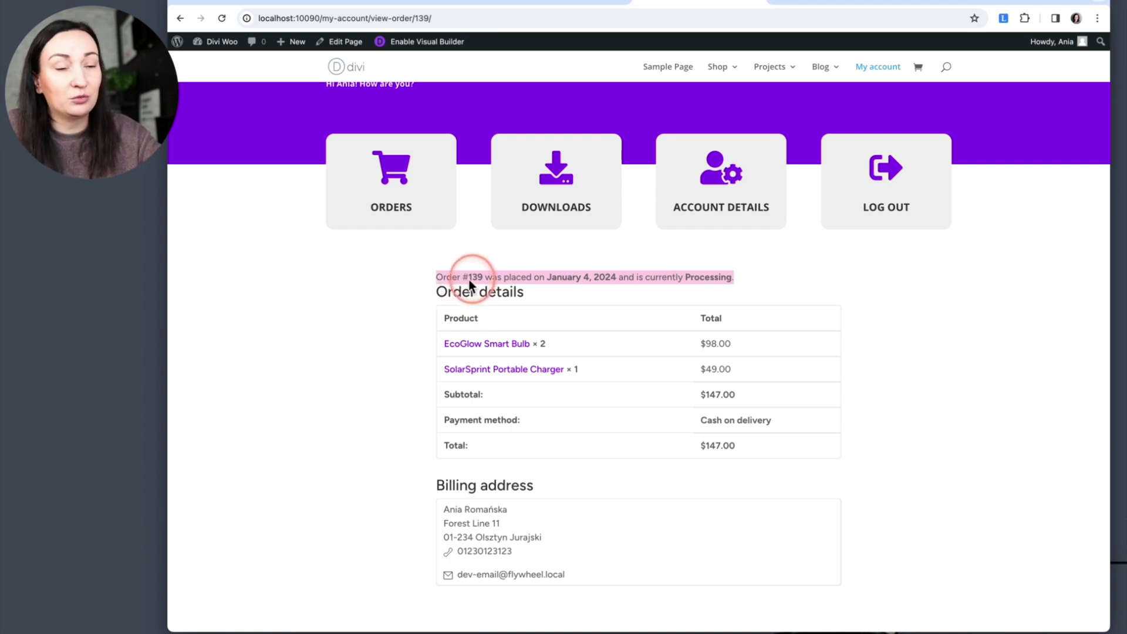
Step: Open the developer tools and inspect the Subtotal header cell in the Order details table to check its border rule
{"action": "right_click", "coordinate": [893, 332]}
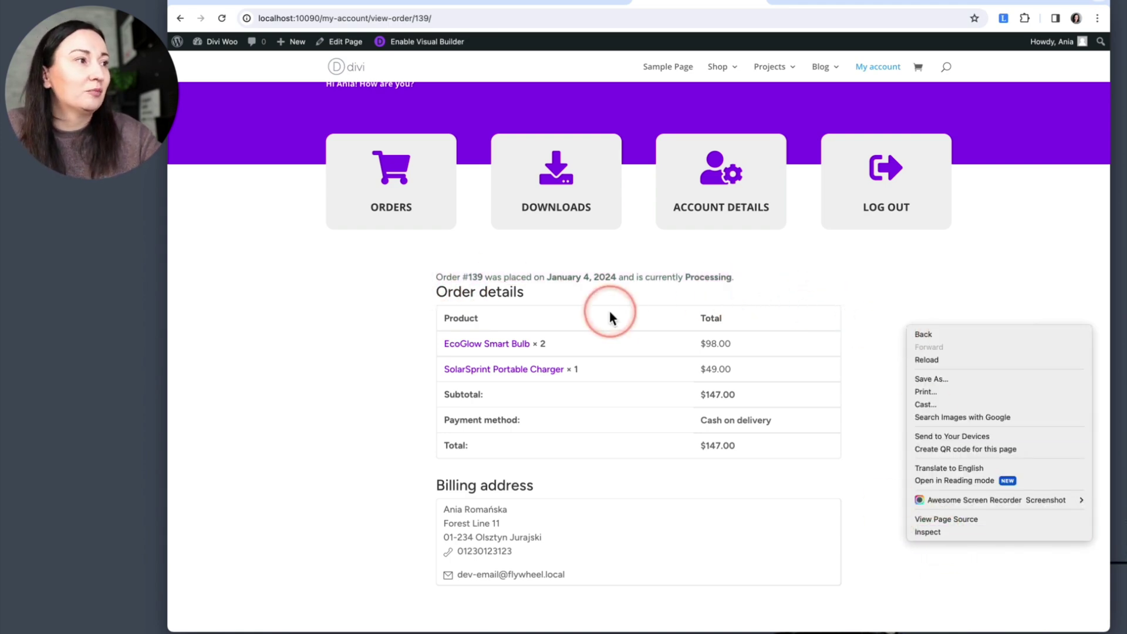
{"action": "left_click", "coordinate": [947, 528]}
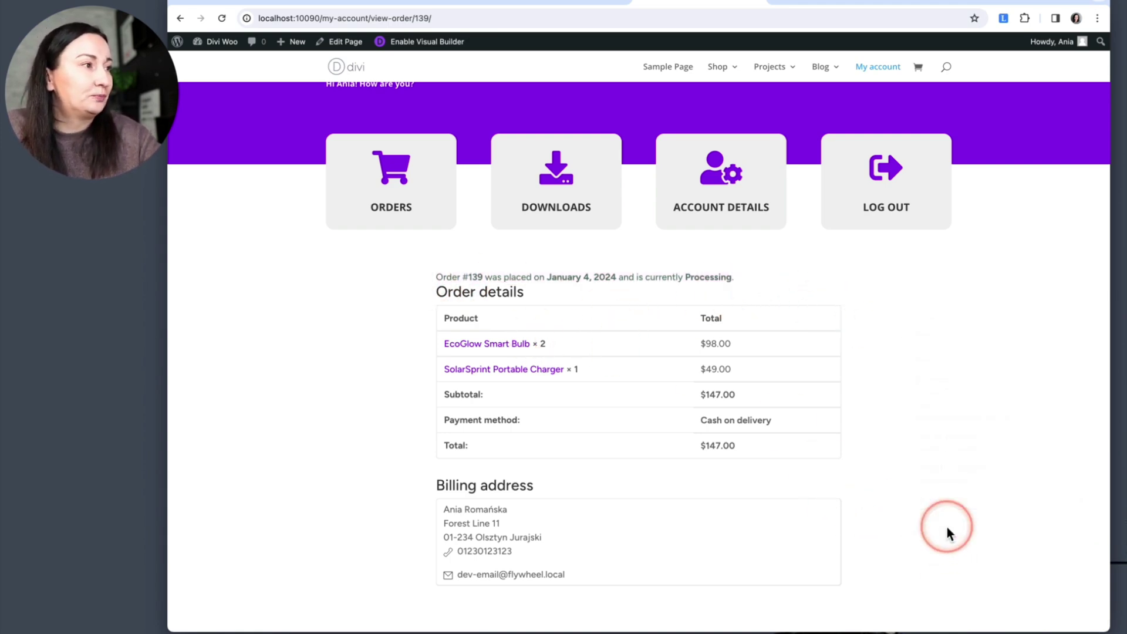
{"action": "scroll", "coordinate": [637, 471], "scroll_direction": "down", "scroll_amount": 2}
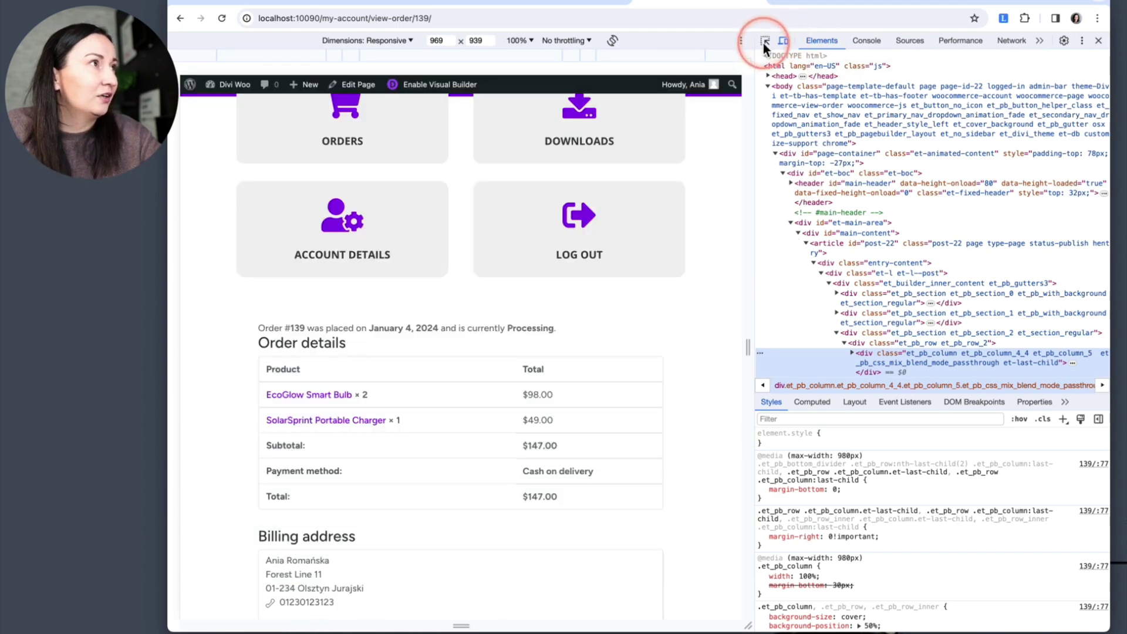
{"action": "left_click", "coordinate": [765, 41]}
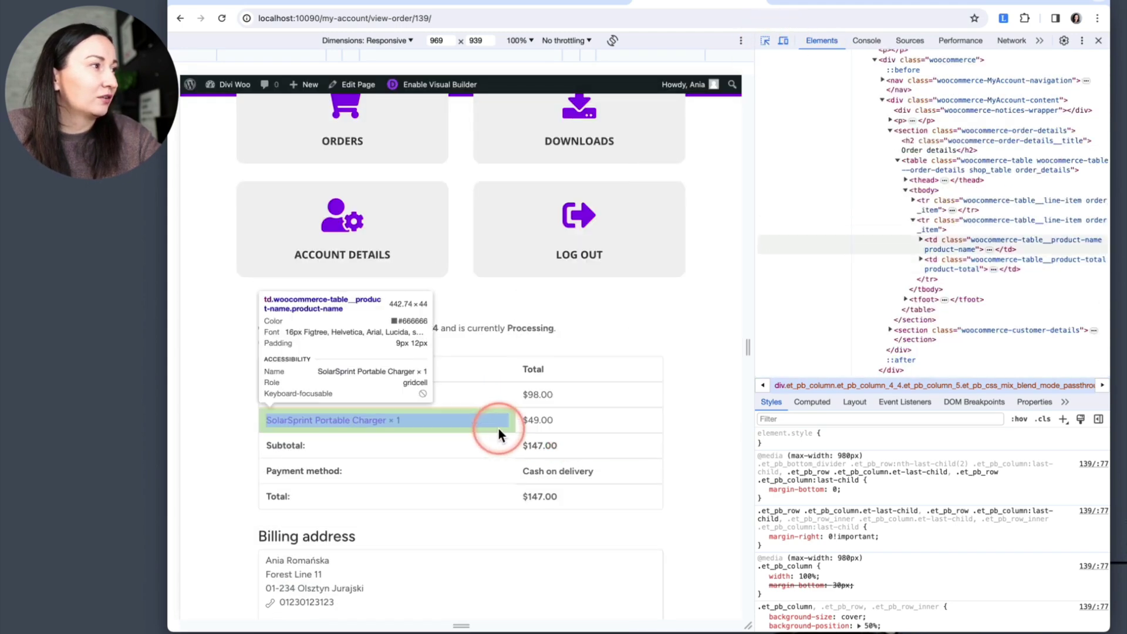
{"action": "left_click", "coordinate": [497, 445]}
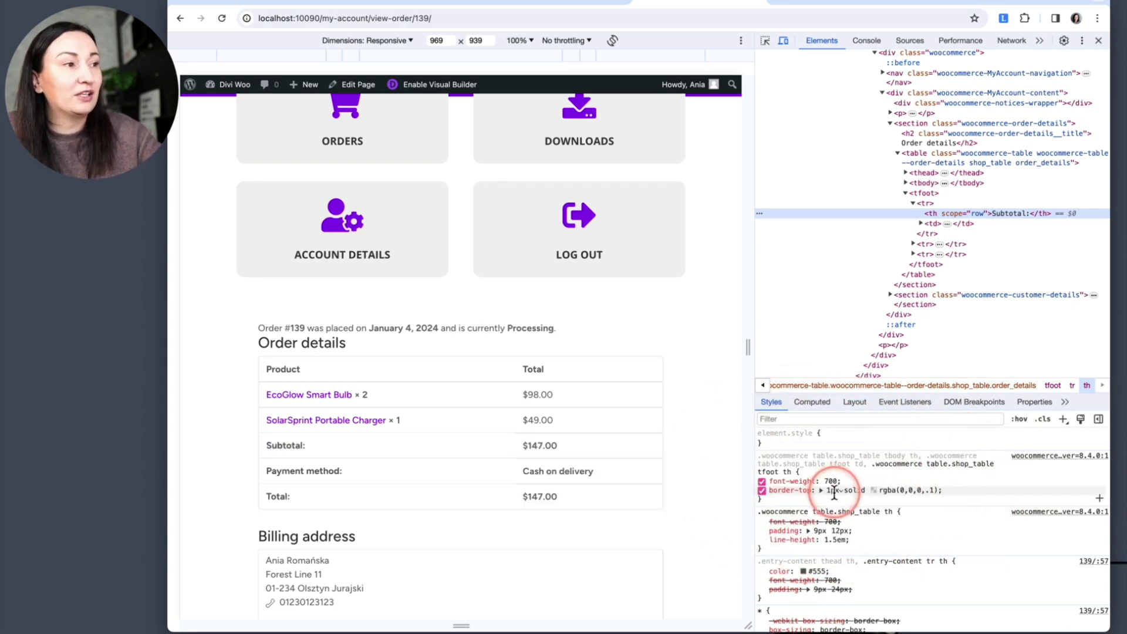
Step: Add the selector "#dl-account table.shop_table th" to the 2px border-width rule in the child theme's style.css and update the file
{"action": "left_click", "coordinate": [304, 5]}
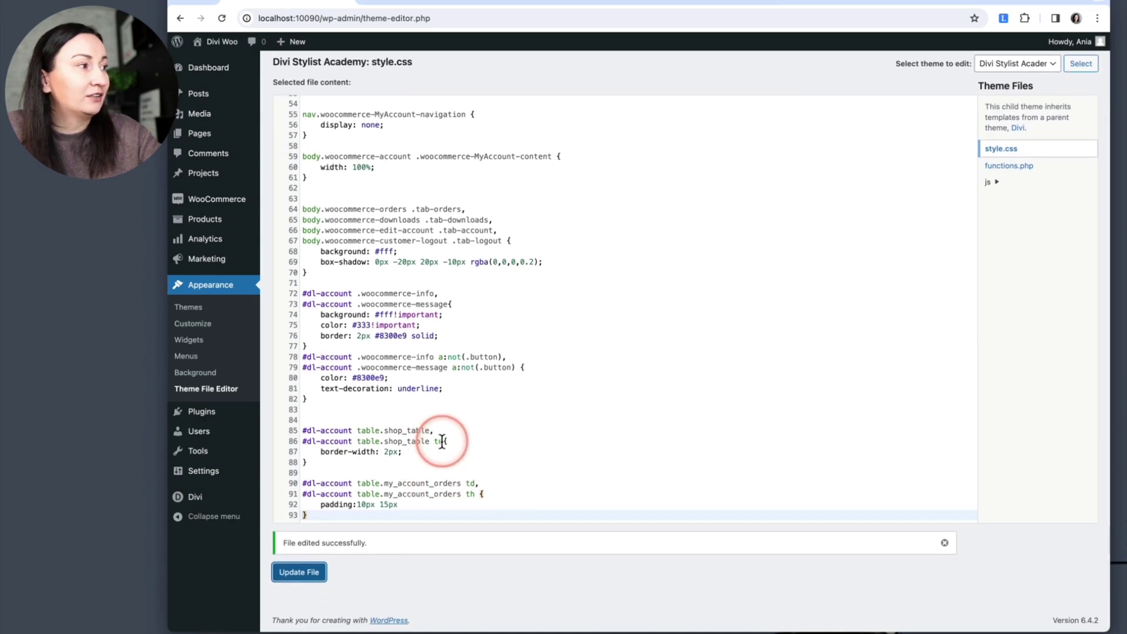
{"action": "left_click_drag", "start_coordinate": [443, 441], "coordinate": [318, 447]}
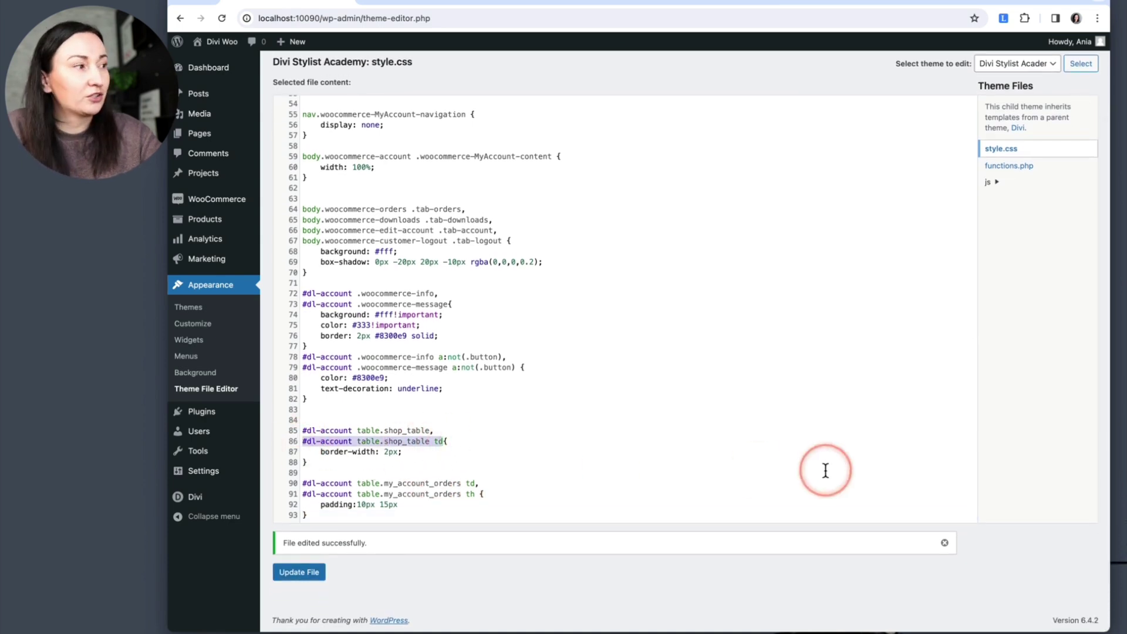
{"action": "key", "text": "ctrl+c"}
{"action": "key", "text": "Right"}
{"action": "type", "text": ","}
{"action": "key", "text": "Return"}
{"action": "key", "text": "ctrl+v"}
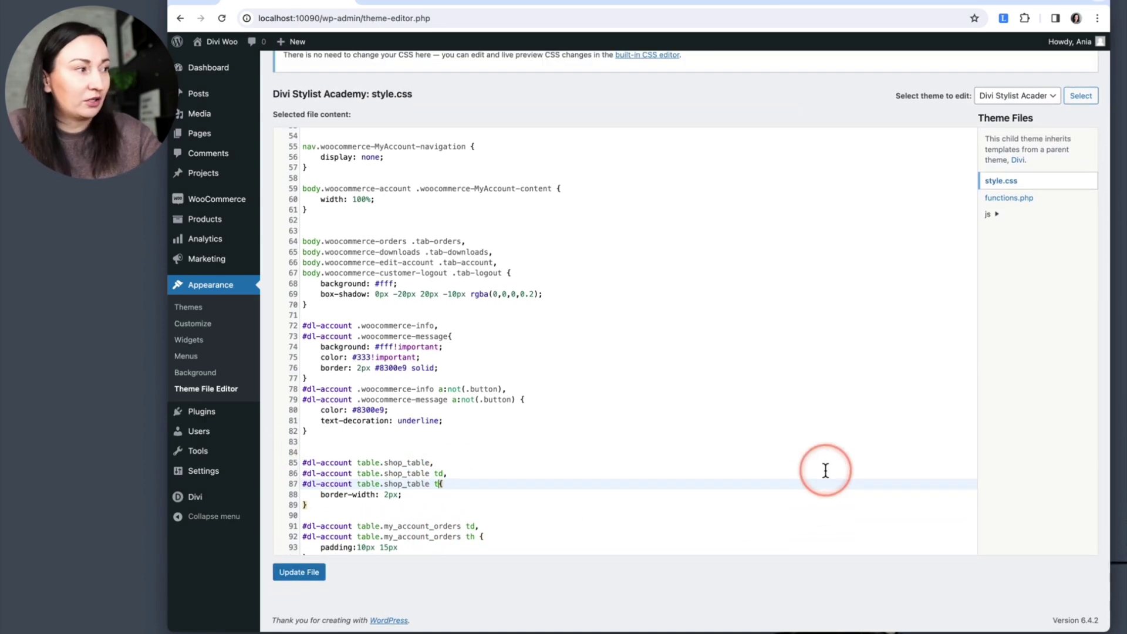
{"action": "type", "text": "h"}
{"action": "left_click", "coordinate": [302, 573]}
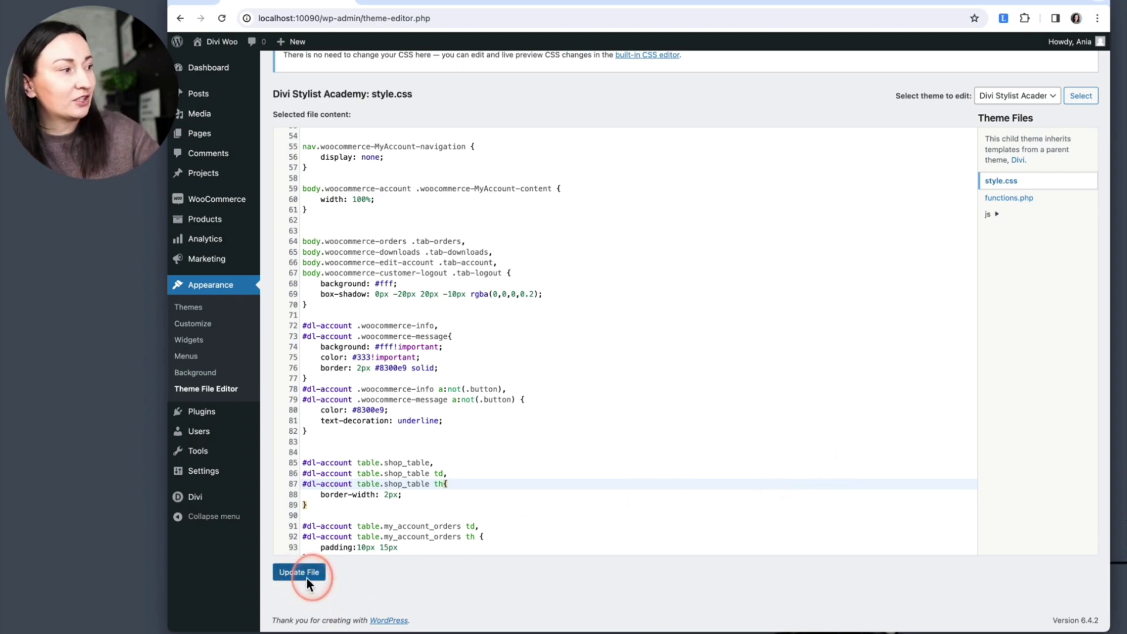
Step: Return to the order details page, check the table borders, and inspect the Product header cell's style rules
{"action": "left_click", "coordinate": [554, 4]}
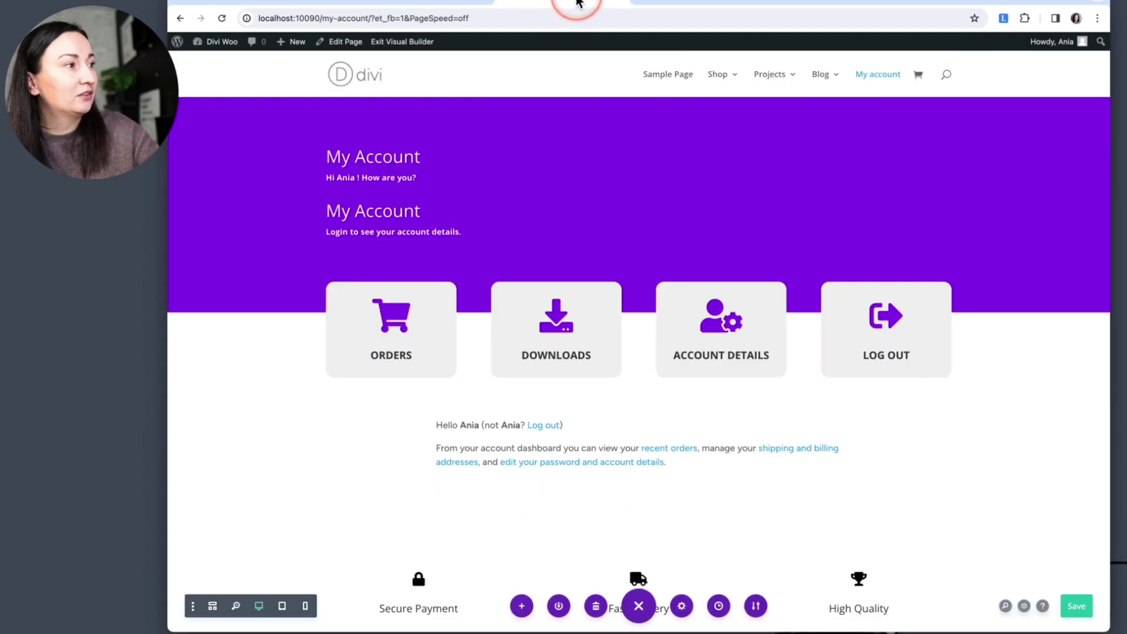
{"action": "left_click", "coordinate": [642, 5]}
{"action": "left_click", "coordinate": [617, 230]}
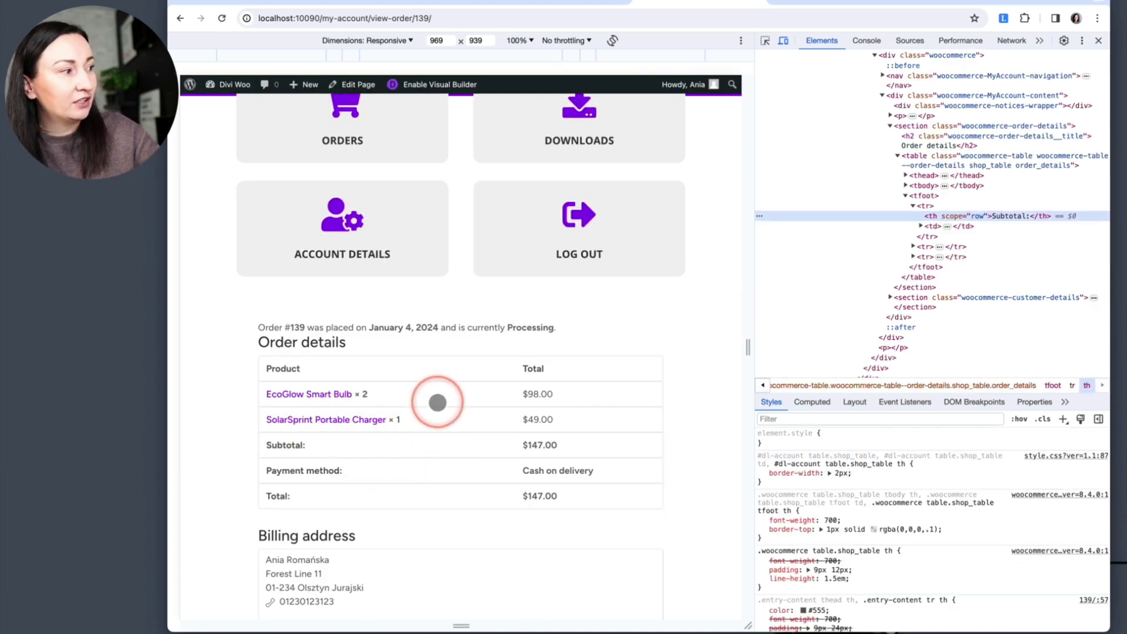
{"action": "scroll", "coordinate": [438, 403], "scroll_direction": "down", "scroll_amount": 1}
{"action": "scroll", "coordinate": [437, 403], "scroll_direction": "up", "scroll_amount": 2}
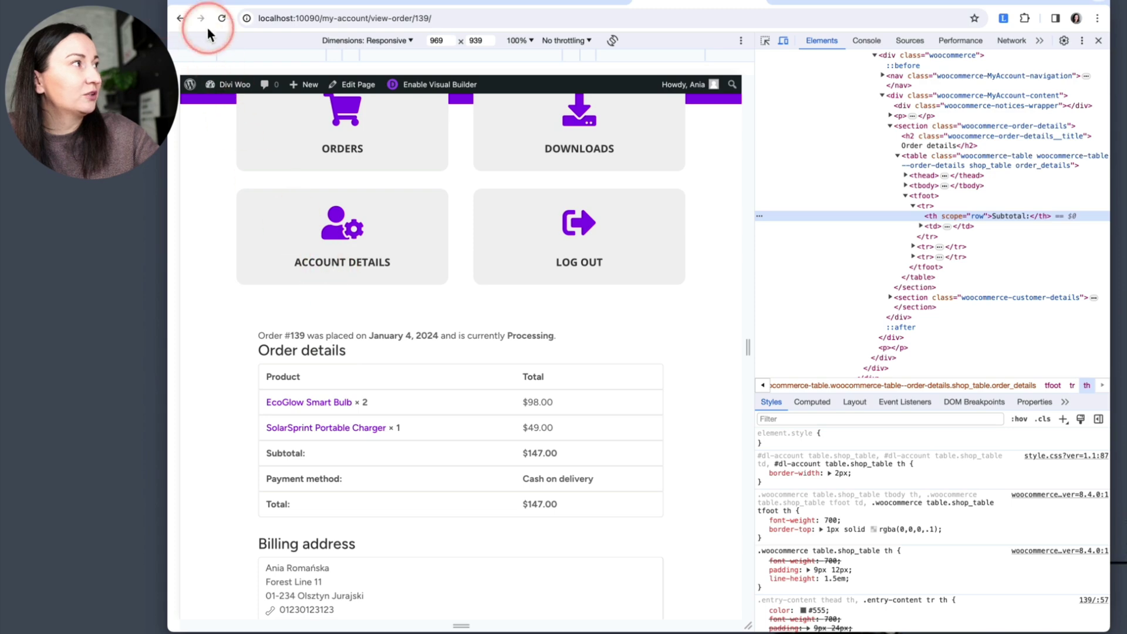
{"action": "left_click", "coordinate": [765, 40]}
{"action": "left_click", "coordinate": [294, 377]}
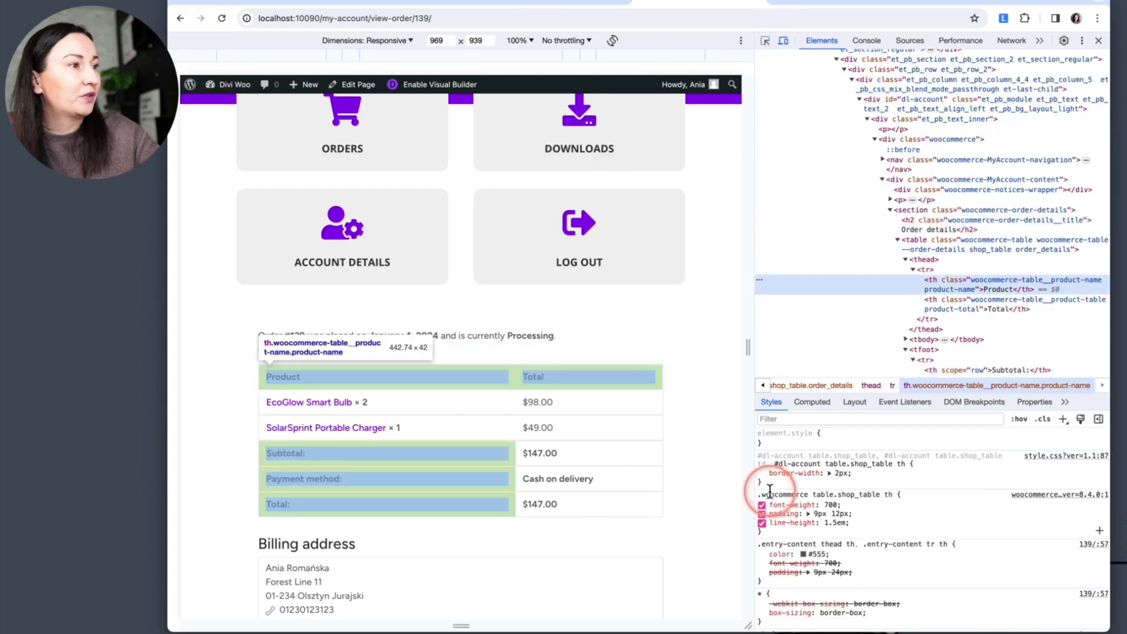
{"action": "left_click", "coordinate": [914, 487]}
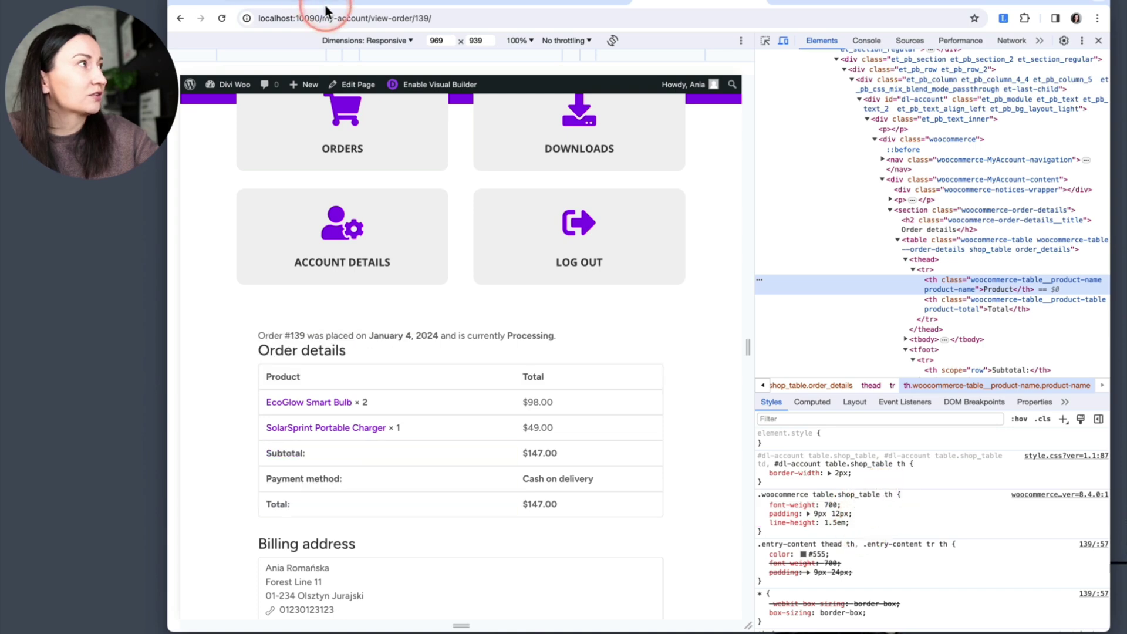
Step: Compare the padding rule's selectors in style.css with the classes of the Order details table in the inspector
{"action": "left_click", "coordinate": [305, 4]}
{"action": "scroll", "coordinate": [448, 442], "scroll_direction": "down", "scroll_amount": 1}
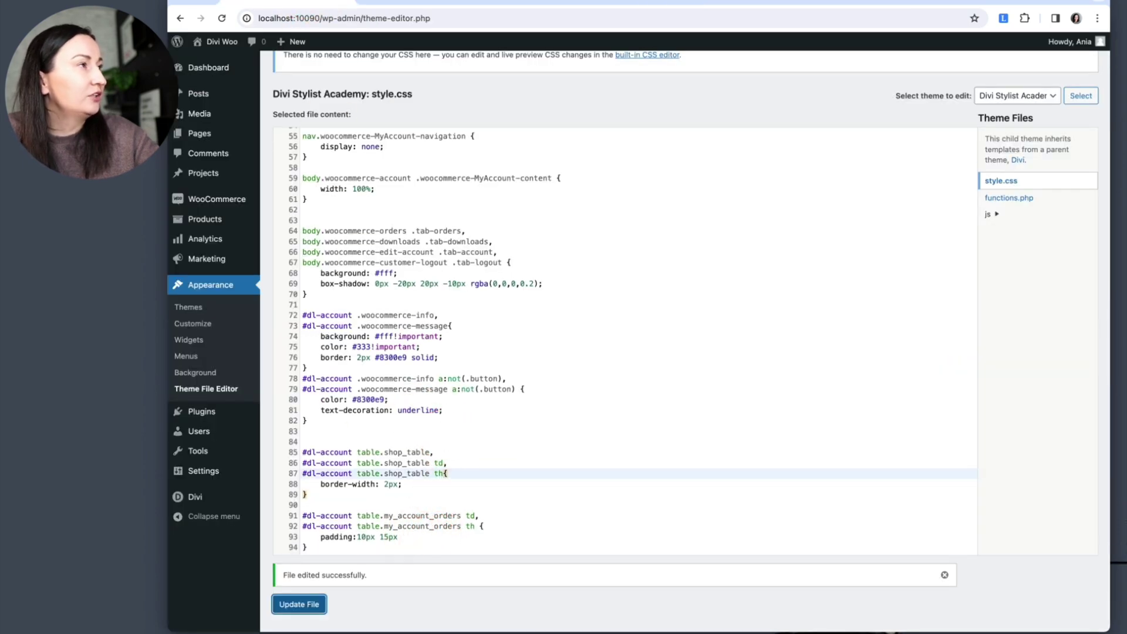
{"action": "left_click", "coordinate": [544, 3]}
{"action": "left_click", "coordinate": [646, 5]}
{"action": "left_click", "coordinate": [914, 283]}
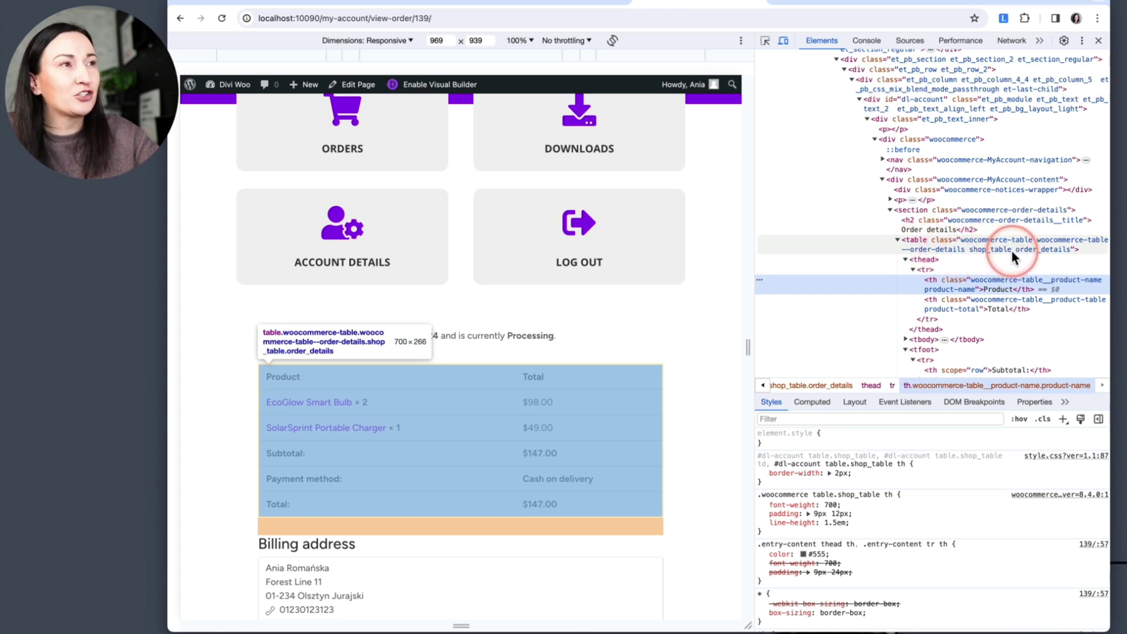
Step: Replace my_account_orders with shop_table in both the td and th selectors of the padding rule, and update the file
{"action": "left_click", "coordinate": [290, 3]}
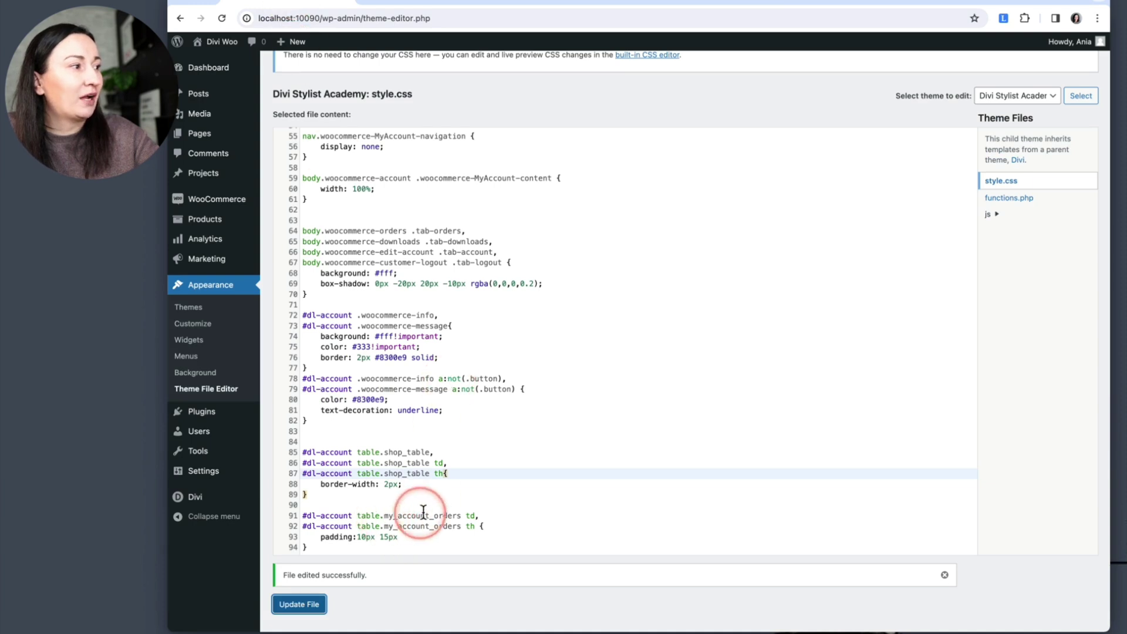
{"action": "double_click", "coordinate": [395, 473]}
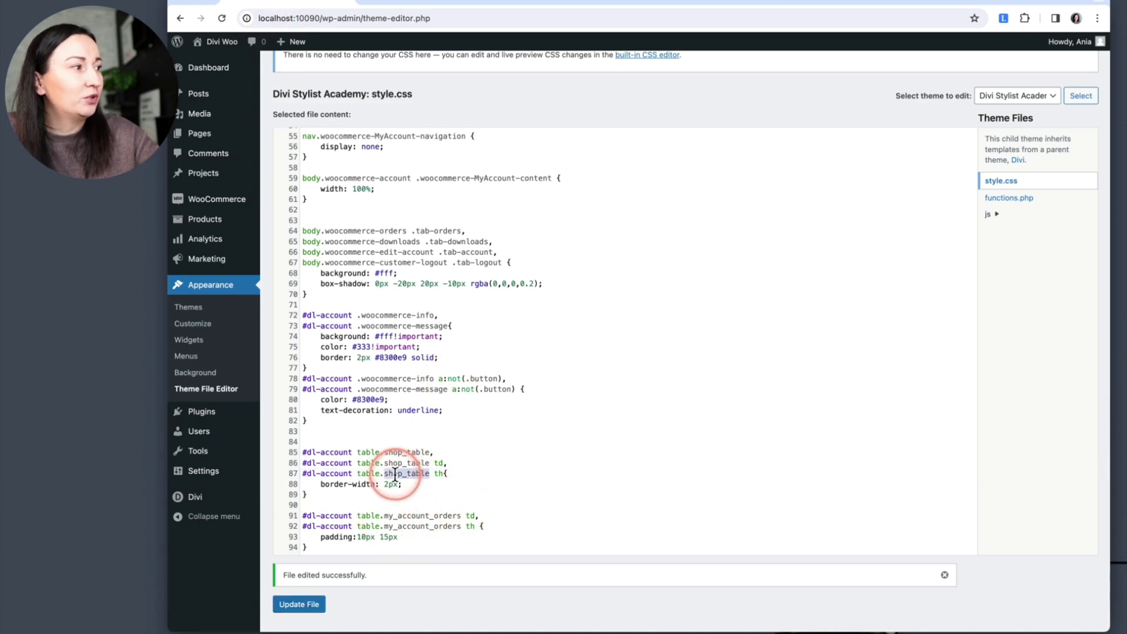
{"action": "double_click", "coordinate": [410, 516]}
{"action": "key", "text": "ctrl+v"}
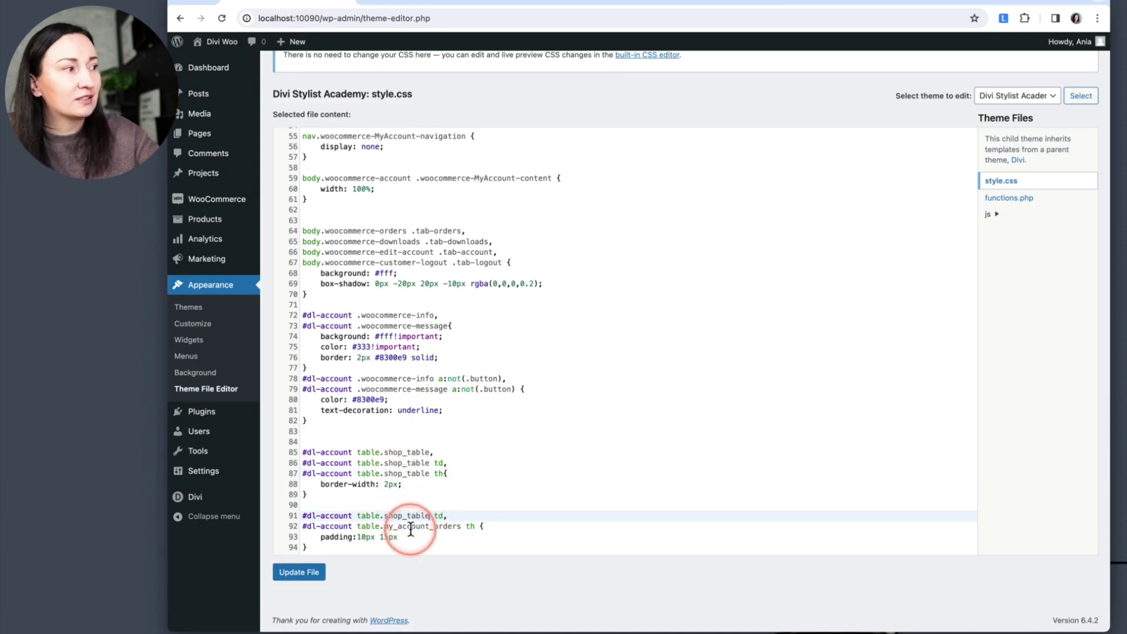
{"action": "double_click", "coordinate": [411, 526]}
{"action": "key", "text": "ctrl+v"}
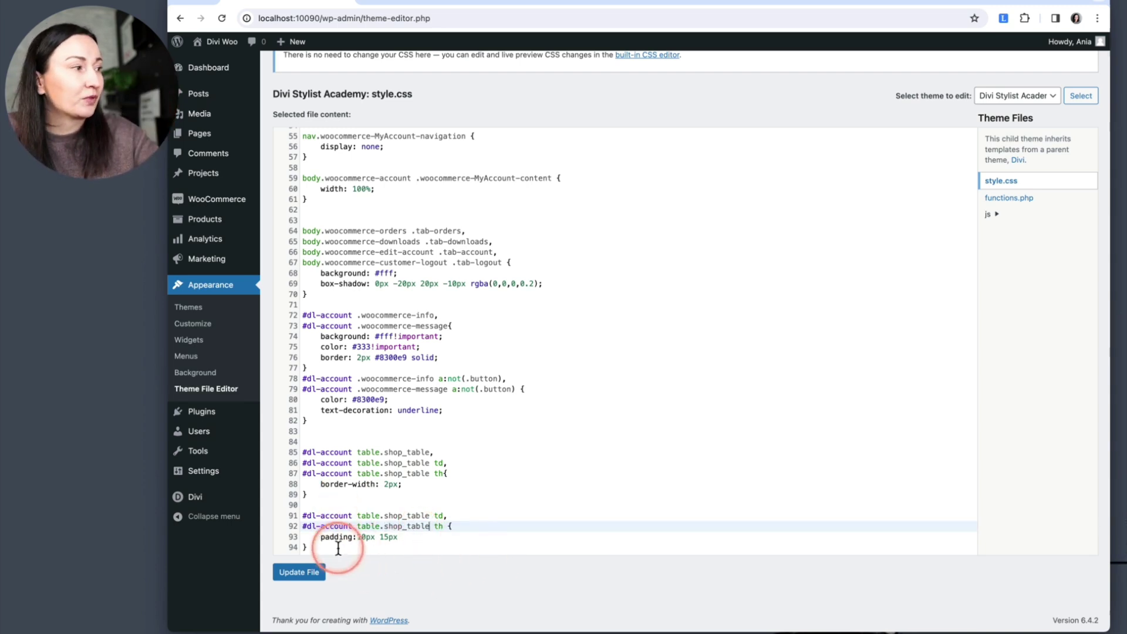
{"action": "left_click", "coordinate": [299, 572]}
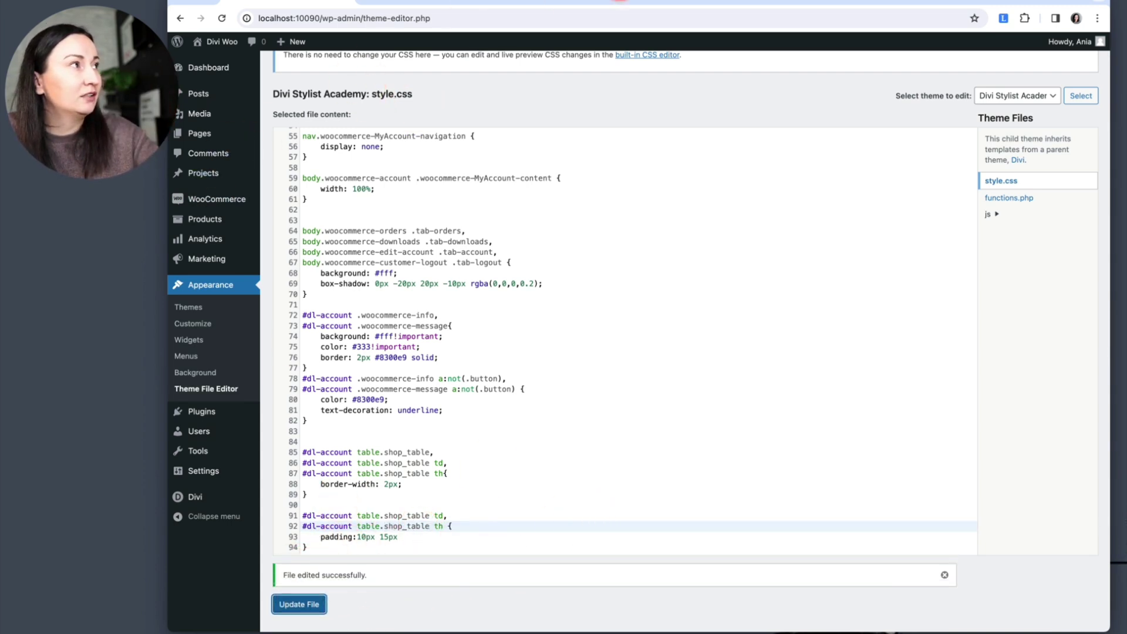
Step: Reload the order details page, close the developer tools, and check the padding of the Order details table
{"action": "left_click", "coordinate": [547, 3]}
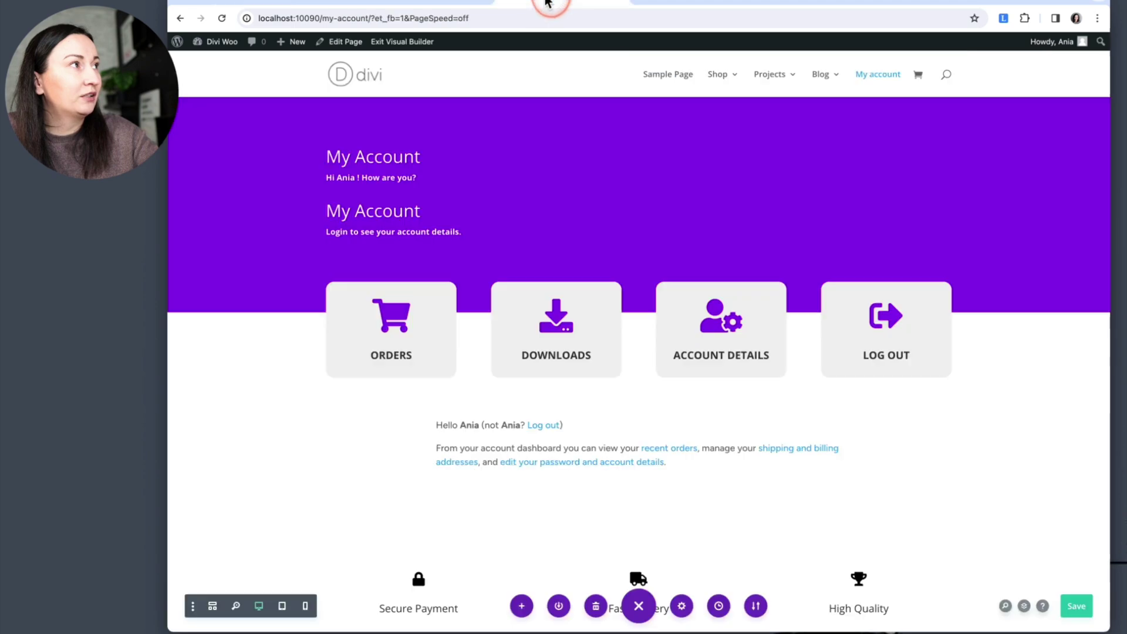
{"action": "left_click", "coordinate": [623, 6]}
{"action": "key", "text": "ctrl+r"}
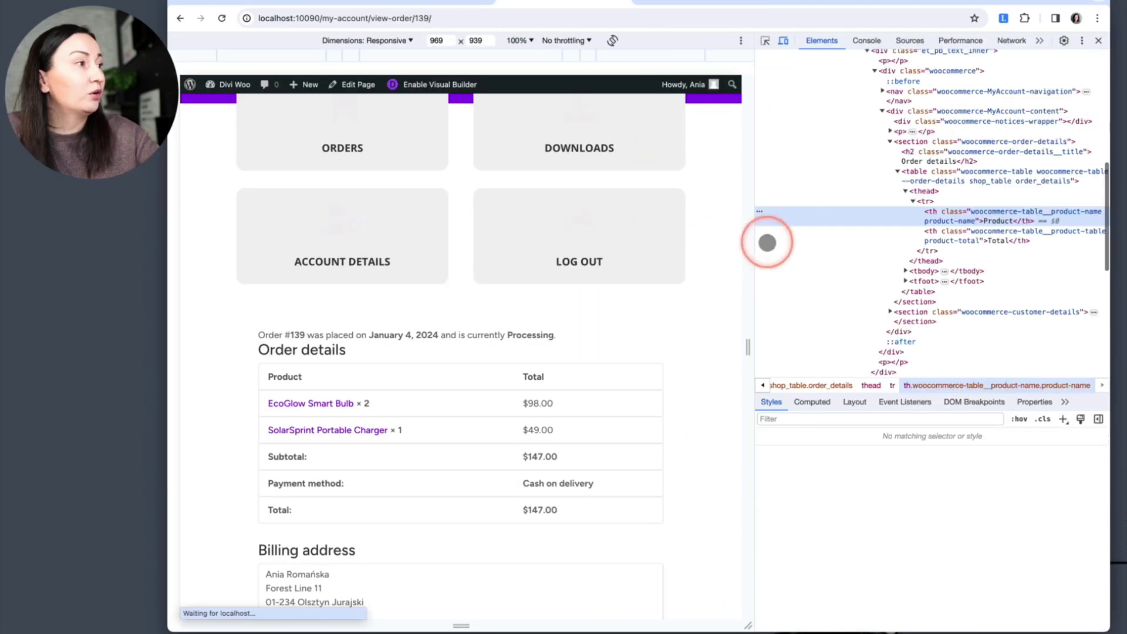
{"action": "left_click", "coordinate": [1098, 41]}
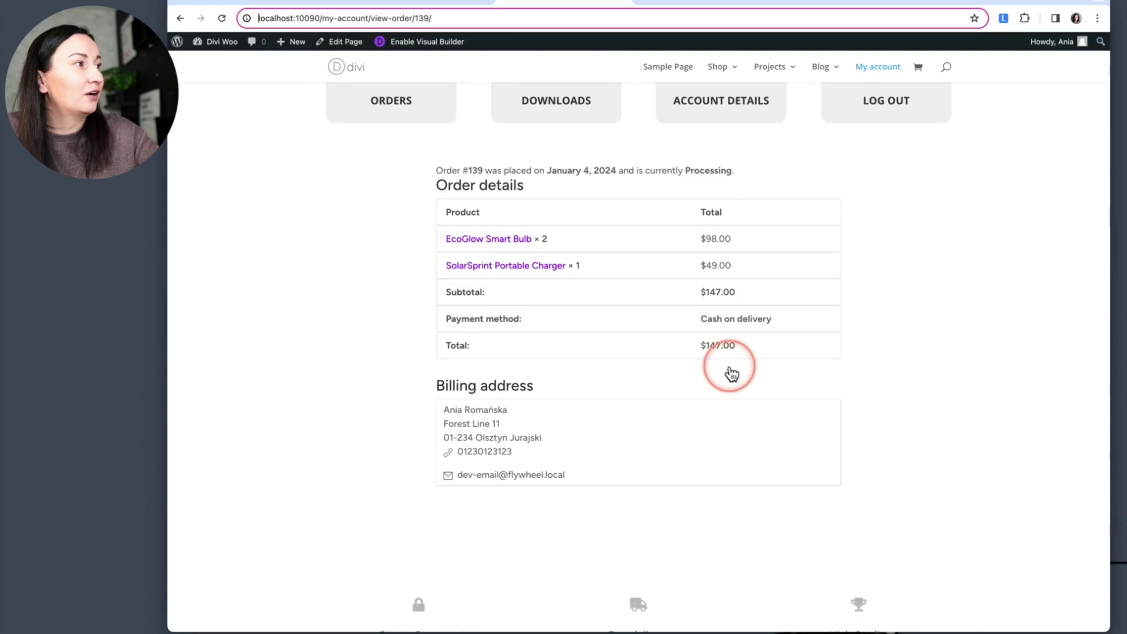
{"action": "left_click", "coordinate": [388, 158]}
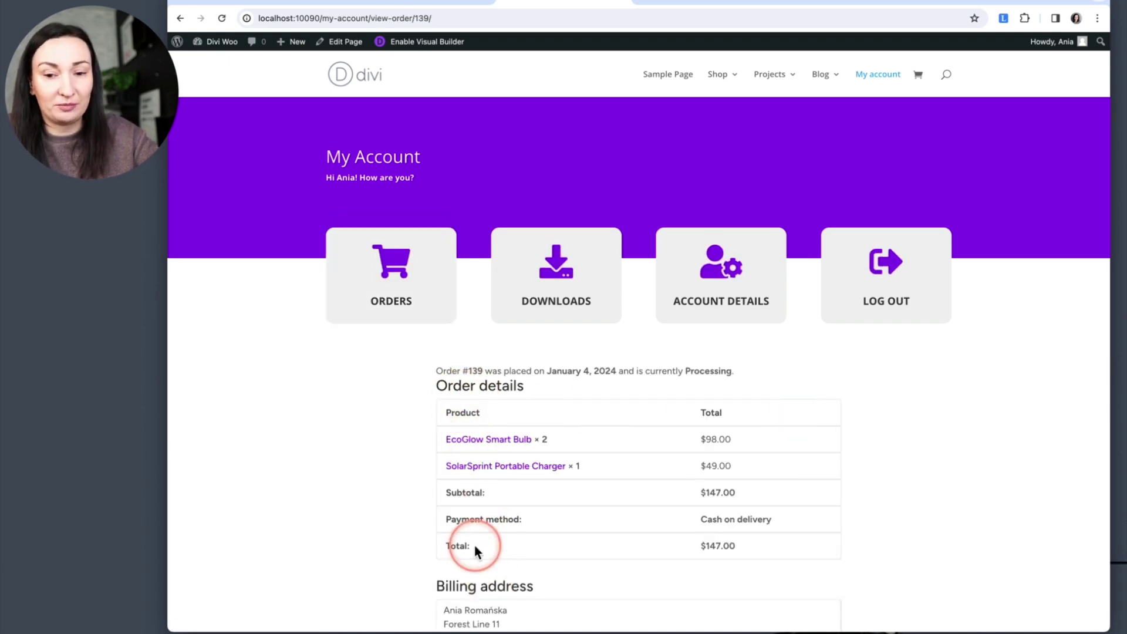
{"action": "scroll", "coordinate": [474, 546], "scroll_direction": "down", "scroll_amount": 1}
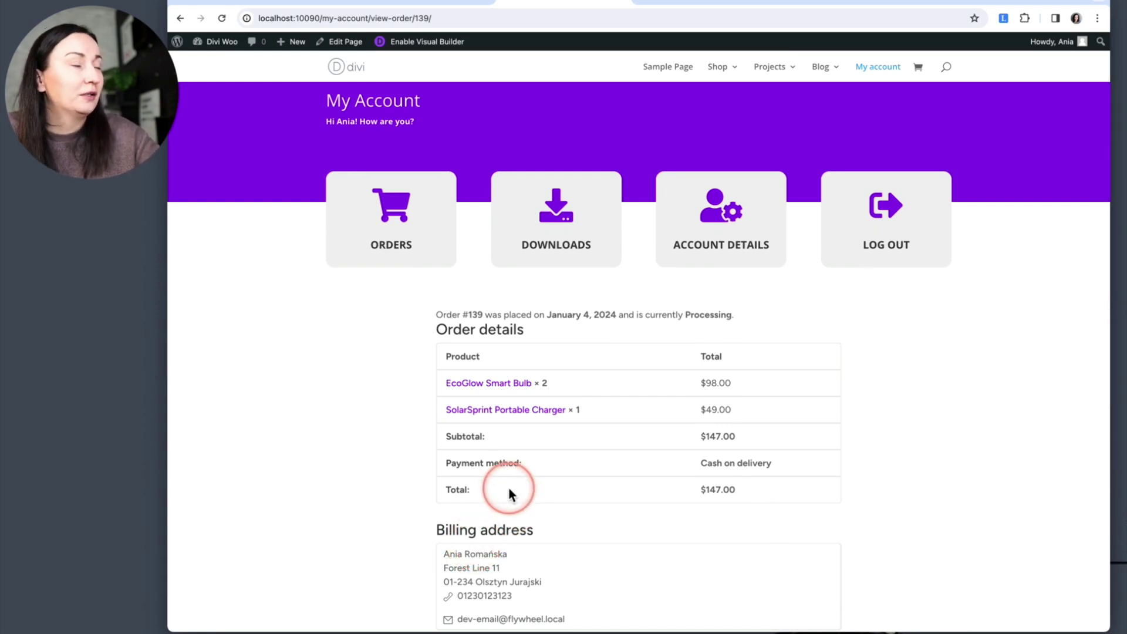
Step: Open the developer tools and inspect the Order details heading to see its element type and class
{"action": "right_click", "coordinate": [955, 344]}
{"action": "left_click", "coordinate": [998, 540]}
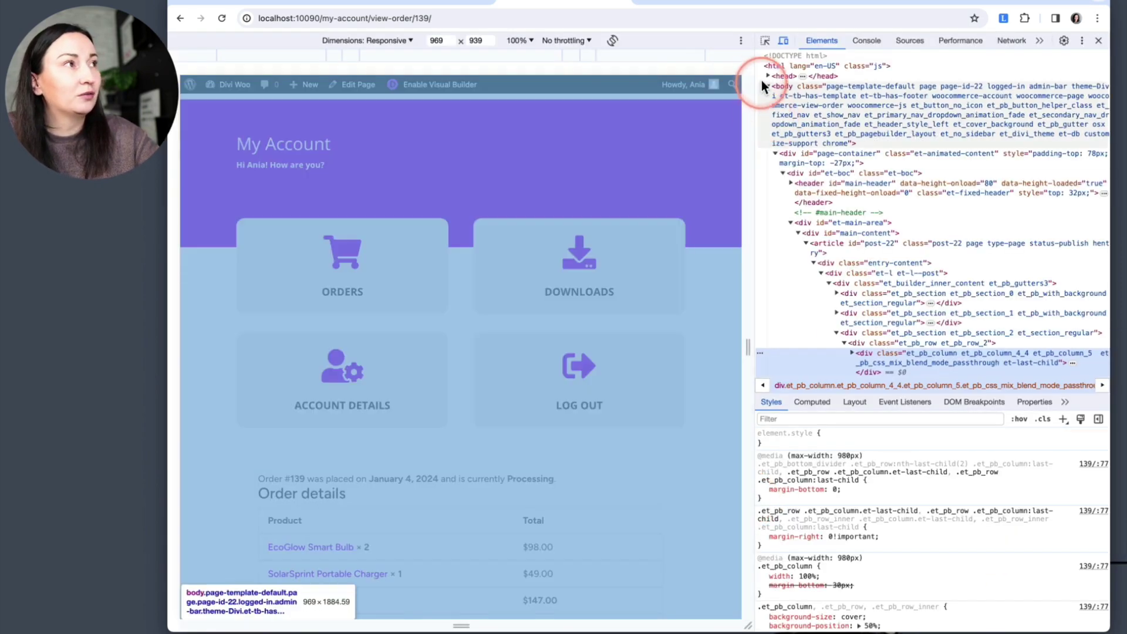
{"action": "left_click", "coordinate": [765, 41]}
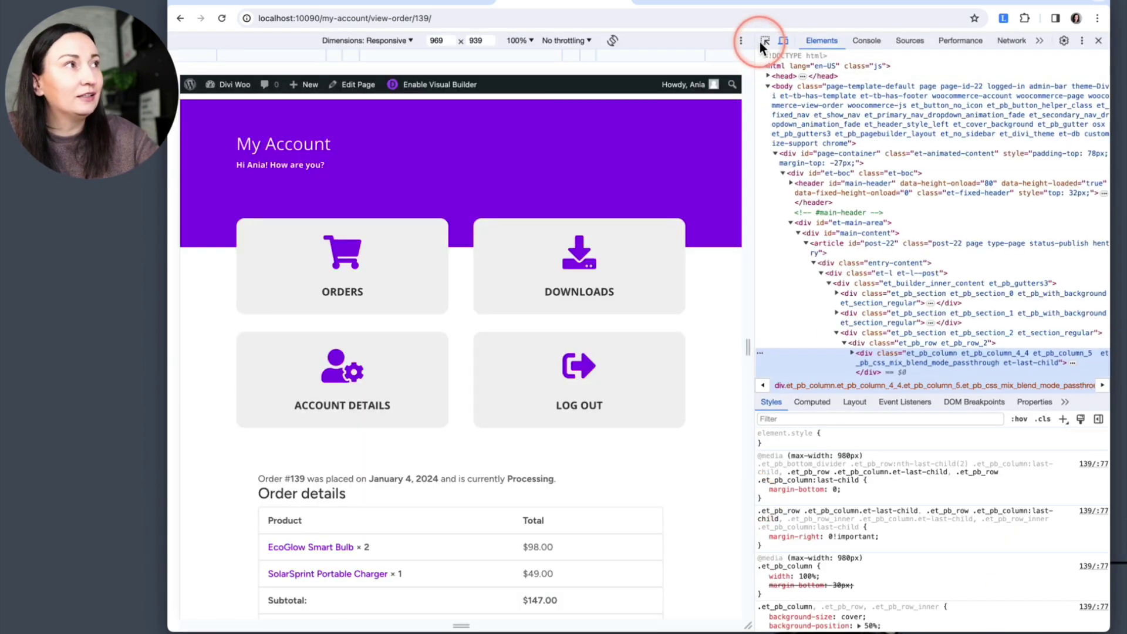
{"action": "left_click", "coordinate": [300, 490]}
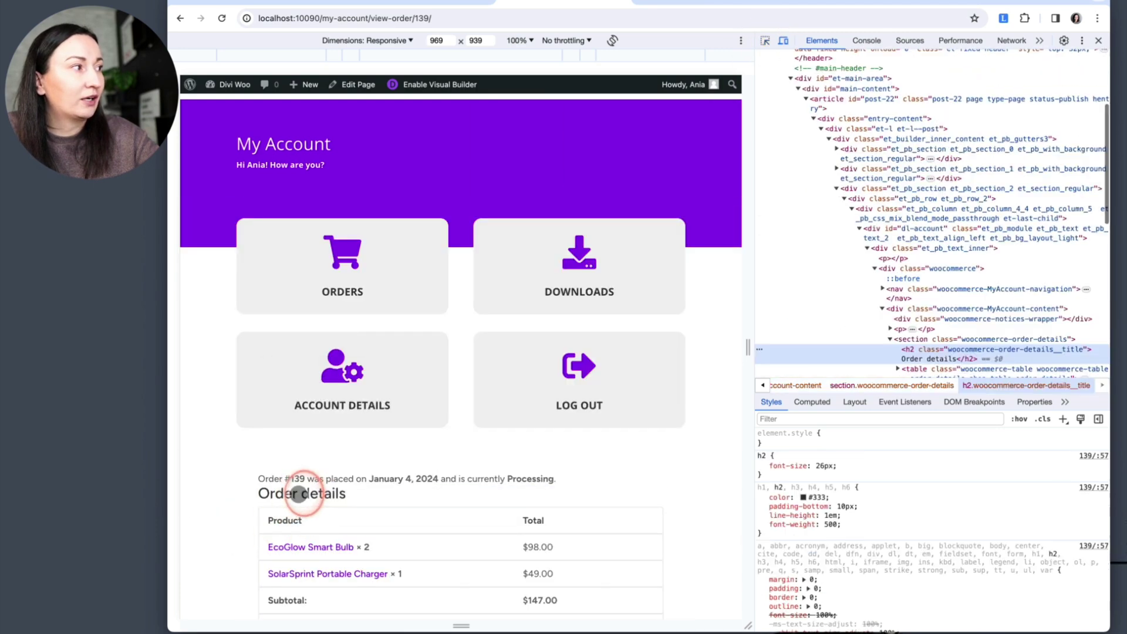
{"action": "scroll", "coordinate": [917, 337], "scroll_direction": "down", "scroll_amount": 2}
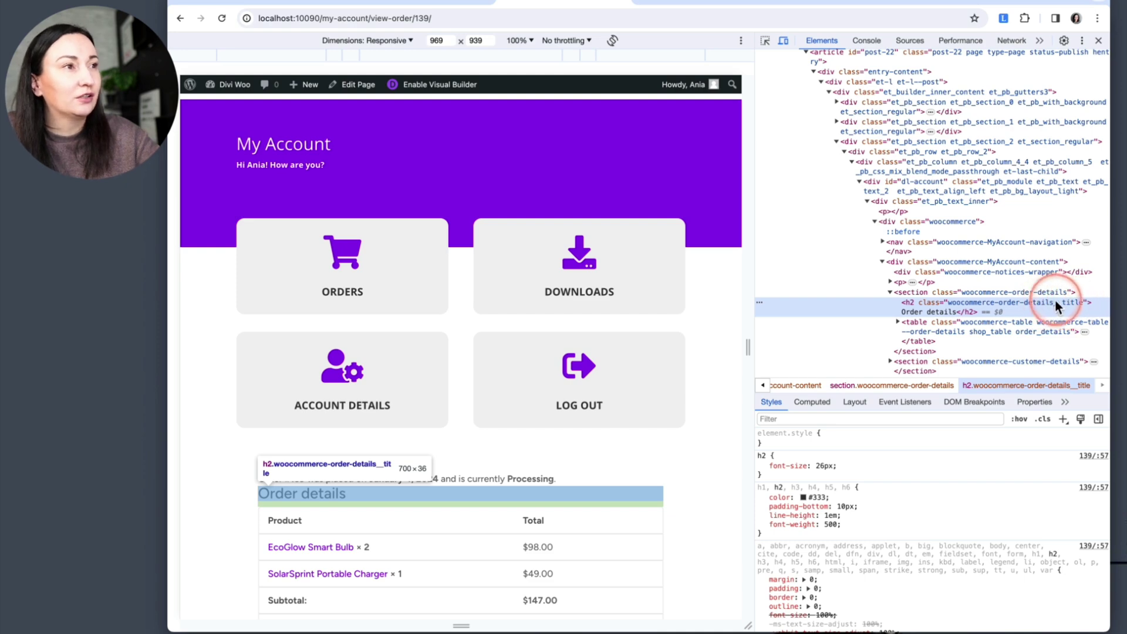
Step: Expand the customer details section in the inspector and check the element type of the Billing address heading
{"action": "scroll", "coordinate": [917, 320], "scroll_direction": "down", "scroll_amount": 1}
{"action": "scroll", "coordinate": [919, 327], "scroll_direction": "down", "scroll_amount": 3}
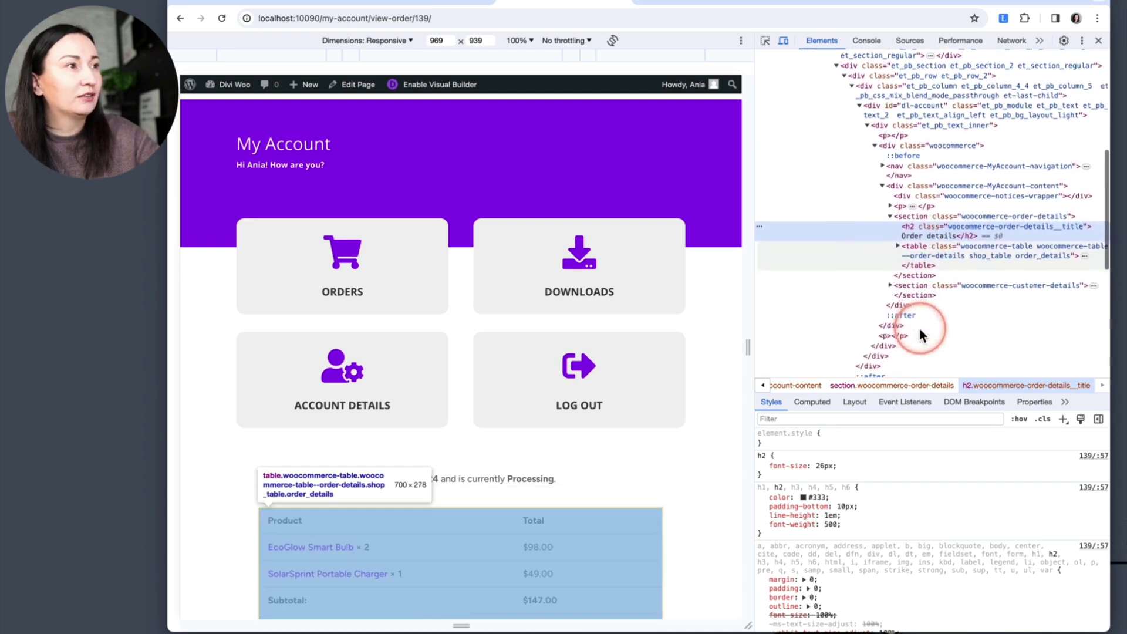
{"action": "scroll", "coordinate": [581, 387], "scroll_direction": "down", "scroll_amount": 3}
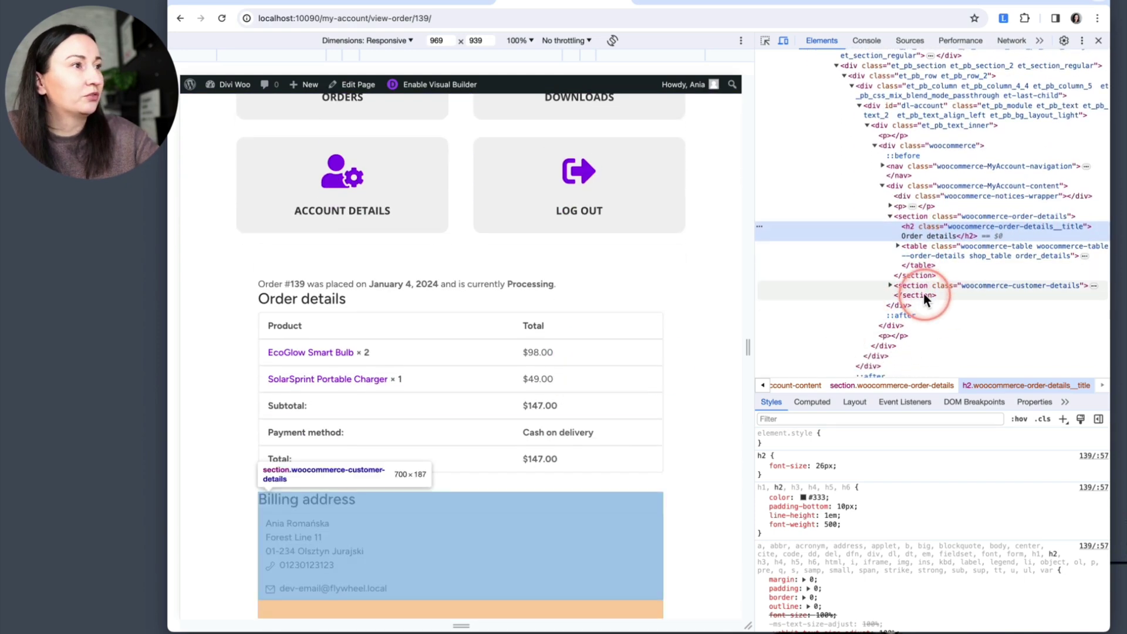
{"action": "left_click", "coordinate": [892, 287]}
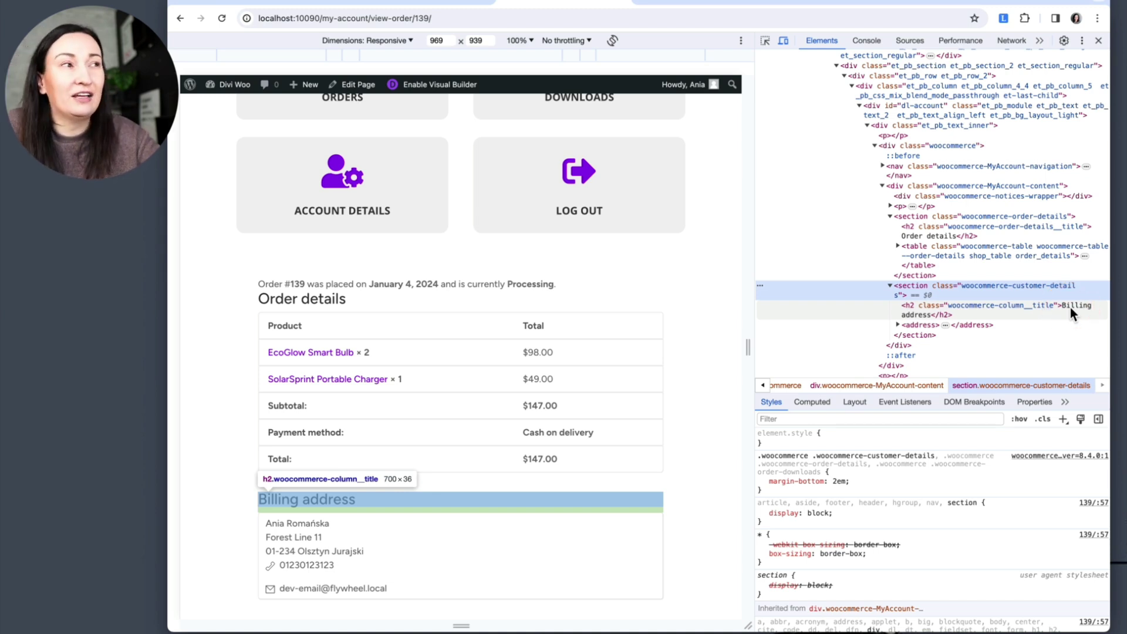
{"action": "left_click", "coordinate": [919, 321]}
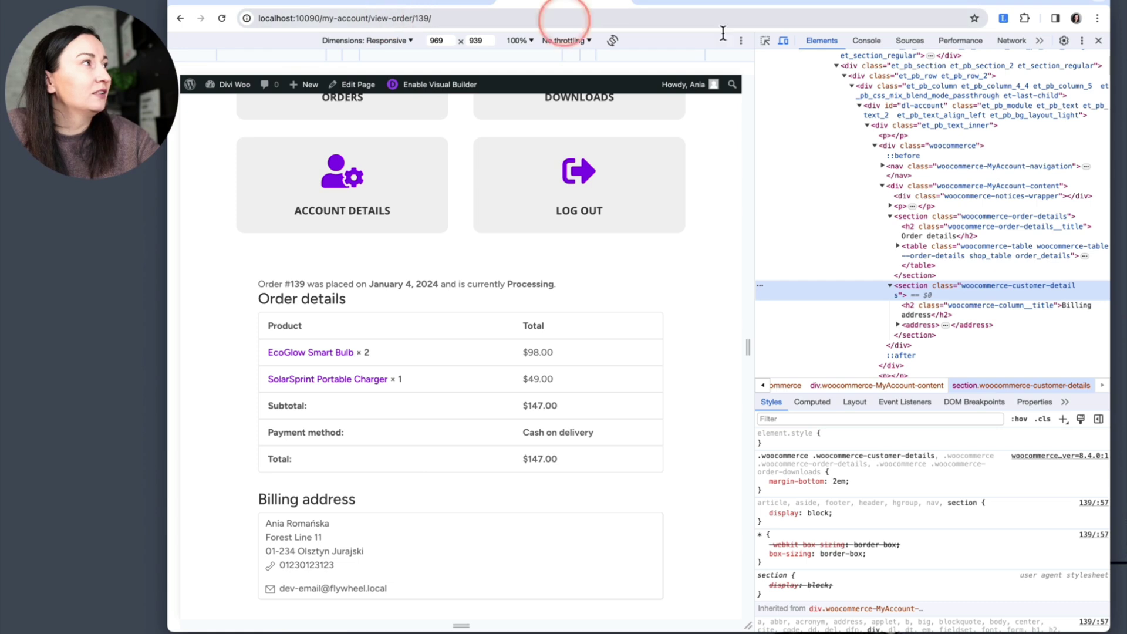
Step: Close the developer tools and open the Heading Text design settings of the [woocommerce_my_account] text module in the Visual Builder
{"action": "left_click", "coordinate": [1099, 42]}
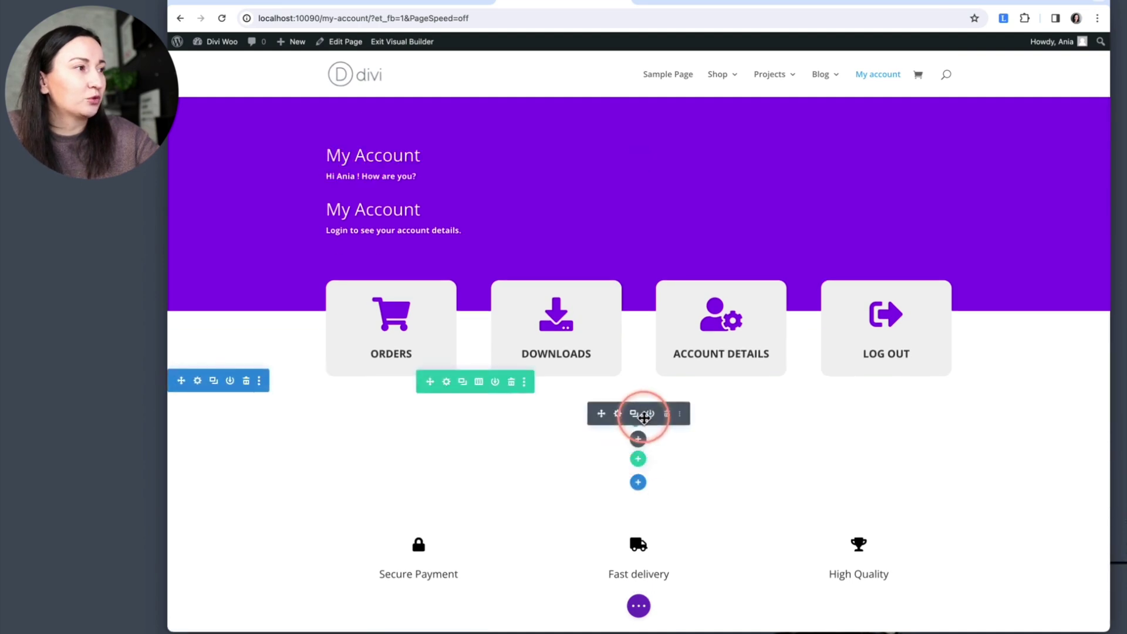
{"action": "left_click", "coordinate": [618, 413]}
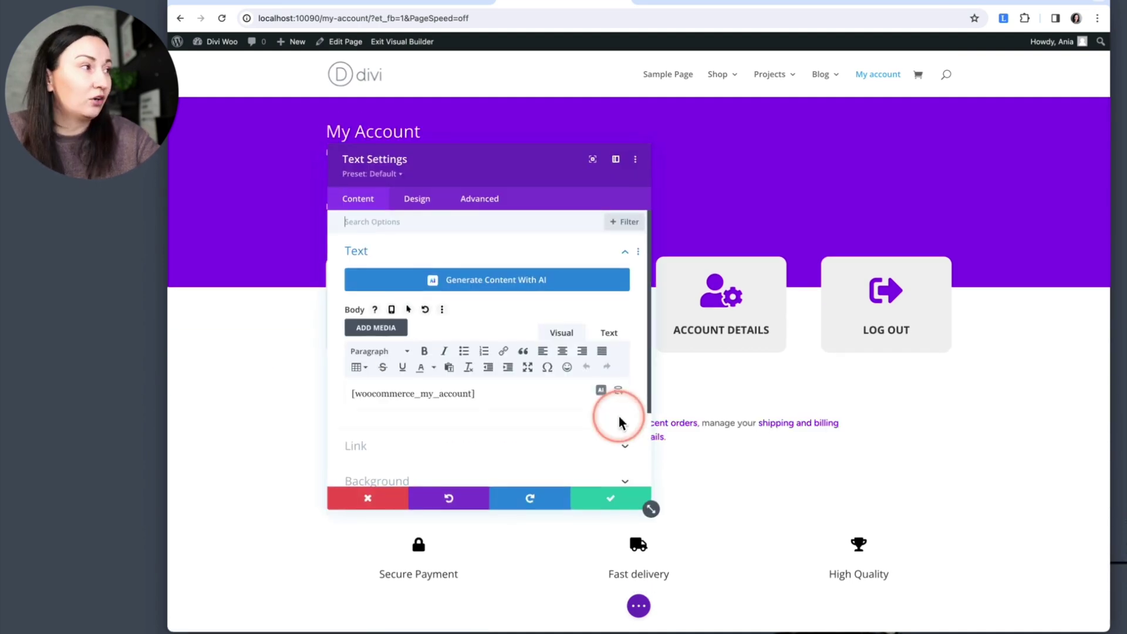
{"action": "left_click", "coordinate": [426, 203]}
{"action": "left_click", "coordinate": [383, 289]}
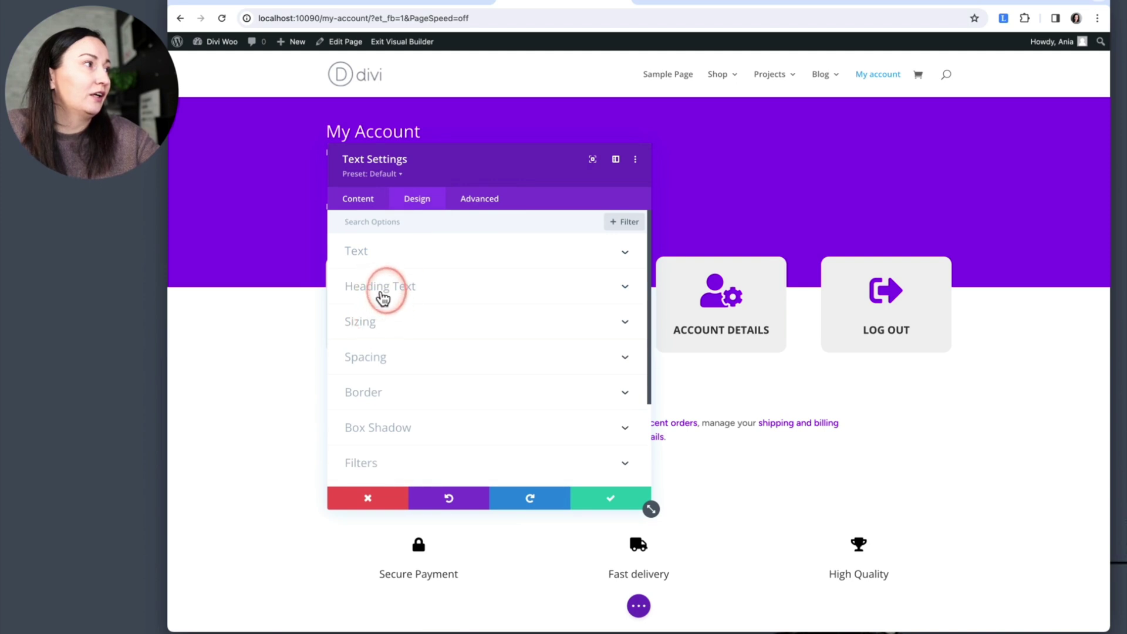
{"action": "left_click", "coordinate": [414, 261]}
{"action": "left_click", "coordinate": [352, 303]}
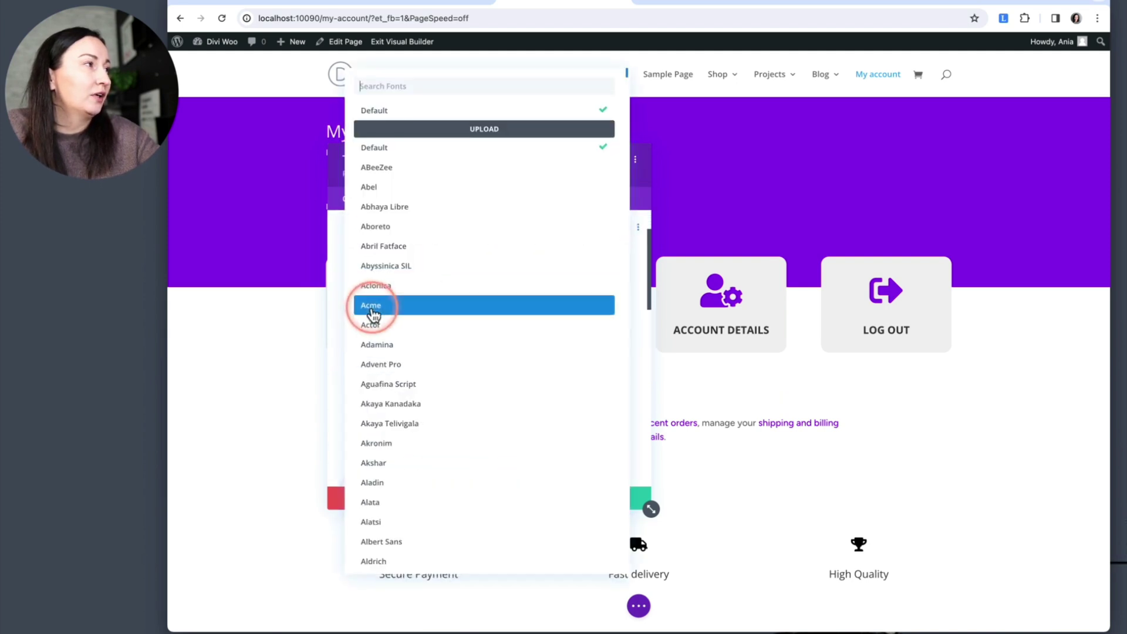
{"action": "left_click", "coordinate": [376, 86]}
{"action": "type", "text": "fi"}
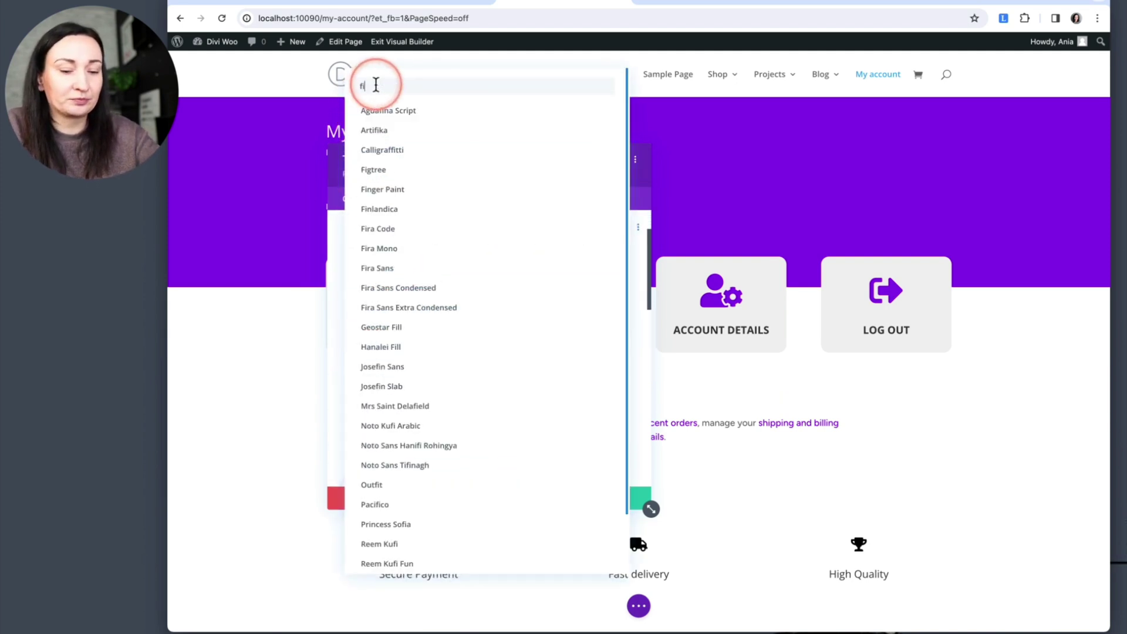
{"action": "key", "text": "BackSpace"}
{"action": "key", "text": "BackSpace"}
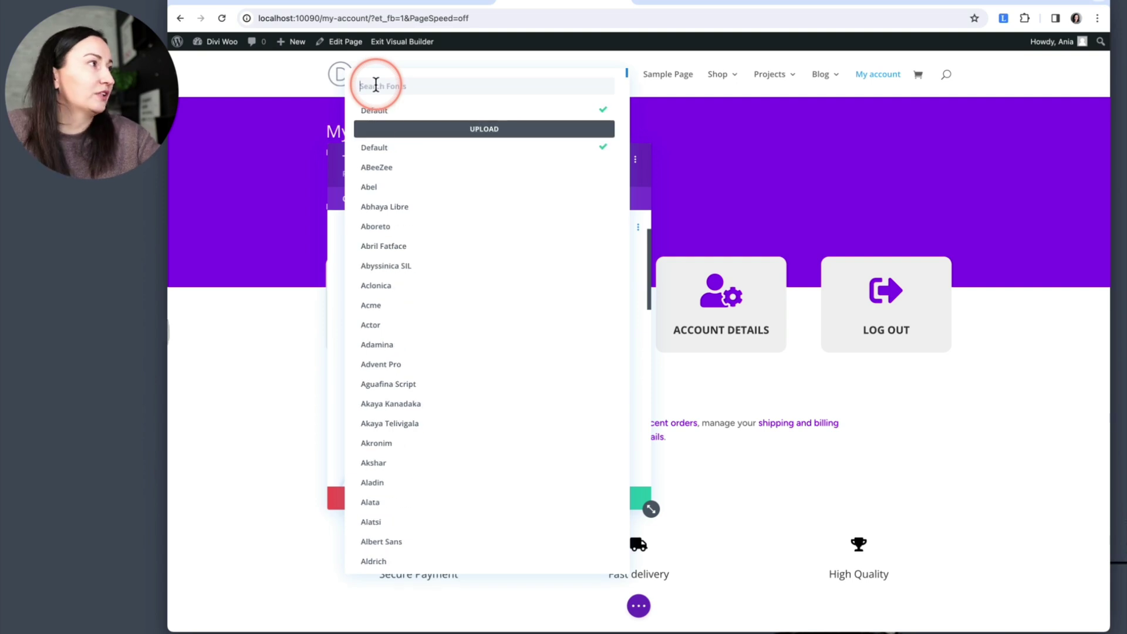
{"action": "left_click", "coordinate": [328, 249]}
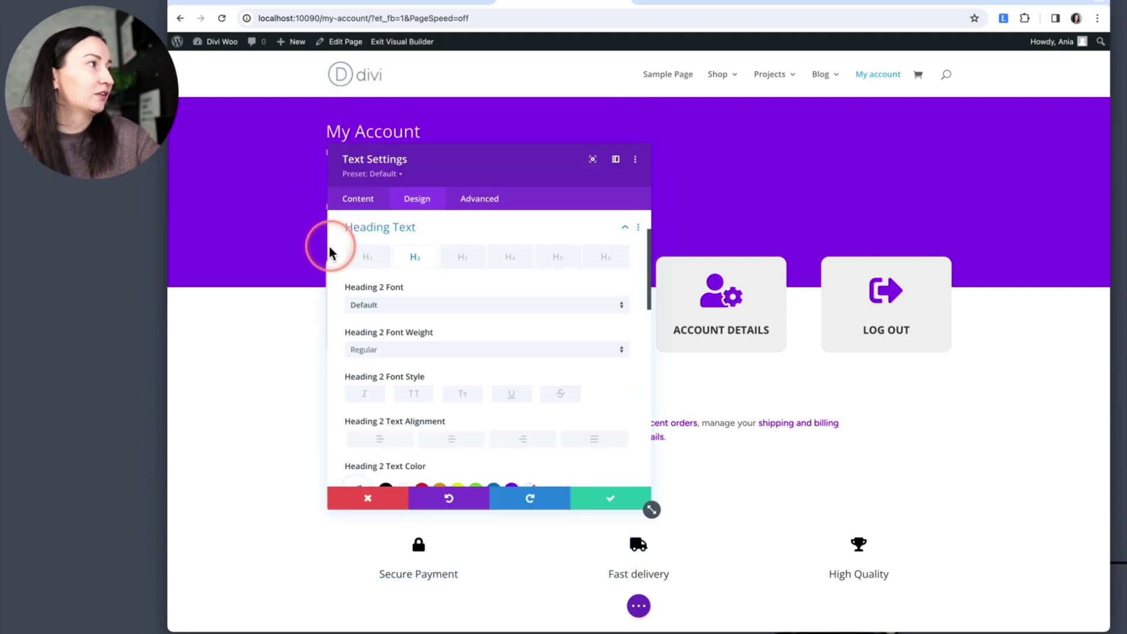
Step: Set the Heading 2 font weight to Bold, the font style to uppercase and the text size to 20
{"action": "scroll", "coordinate": [382, 334], "scroll_direction": "down", "scroll_amount": 1}
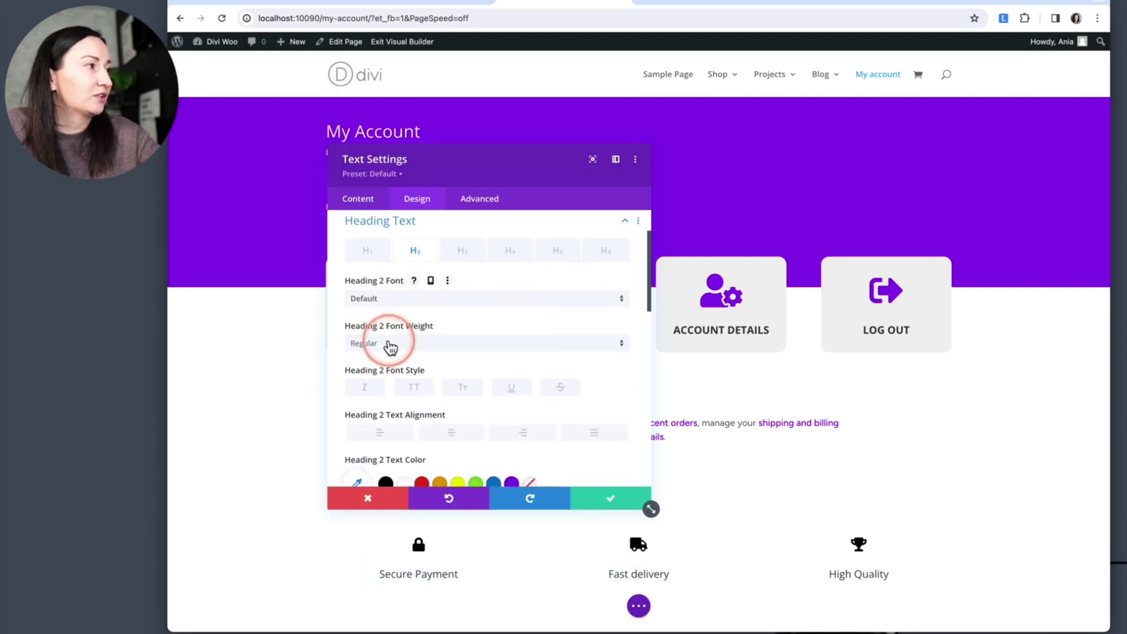
{"action": "left_click", "coordinate": [393, 347]}
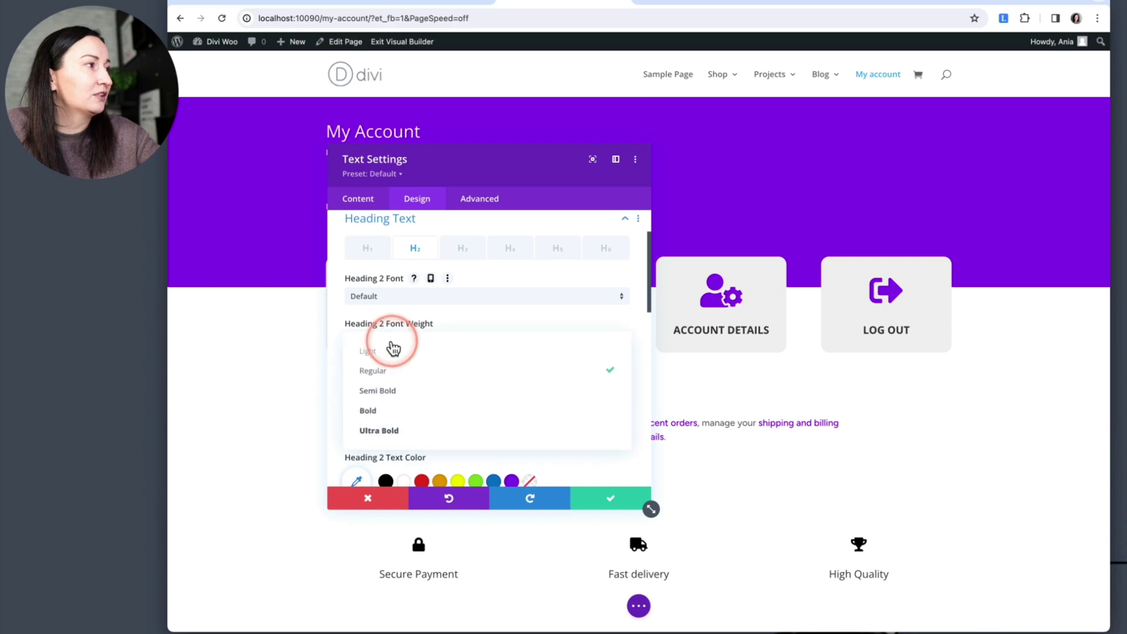
{"action": "left_click", "coordinate": [386, 409]}
{"action": "scroll", "coordinate": [418, 397], "scroll_direction": "down", "scroll_amount": 1}
{"action": "scroll", "coordinate": [418, 398], "scroll_direction": "down", "scroll_amount": 1}
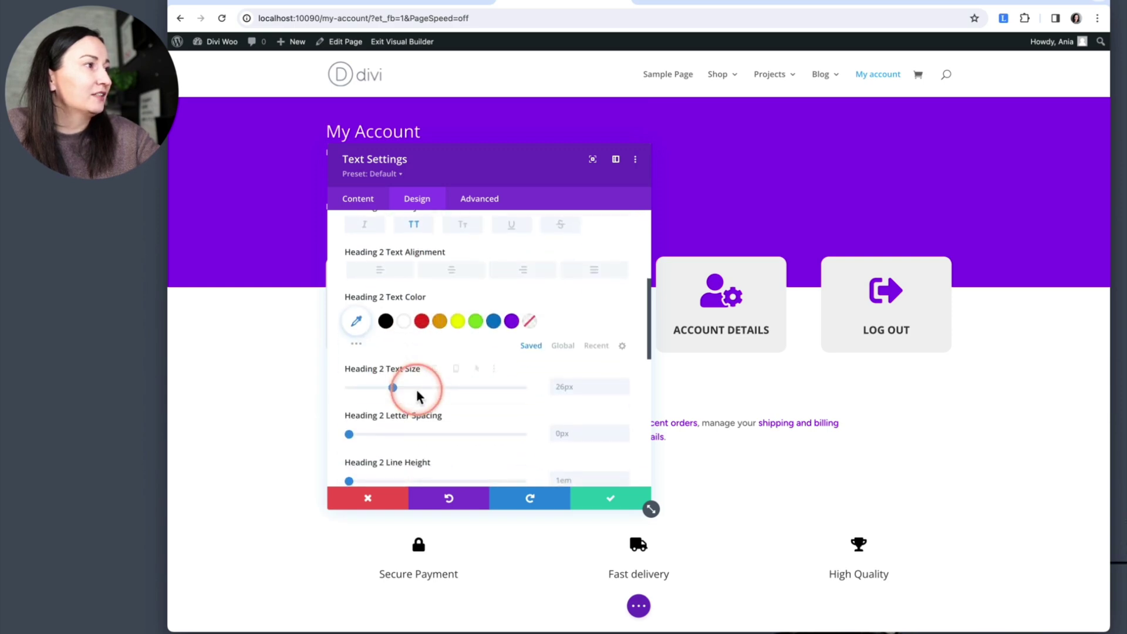
{"action": "left_click", "coordinate": [580, 386]}
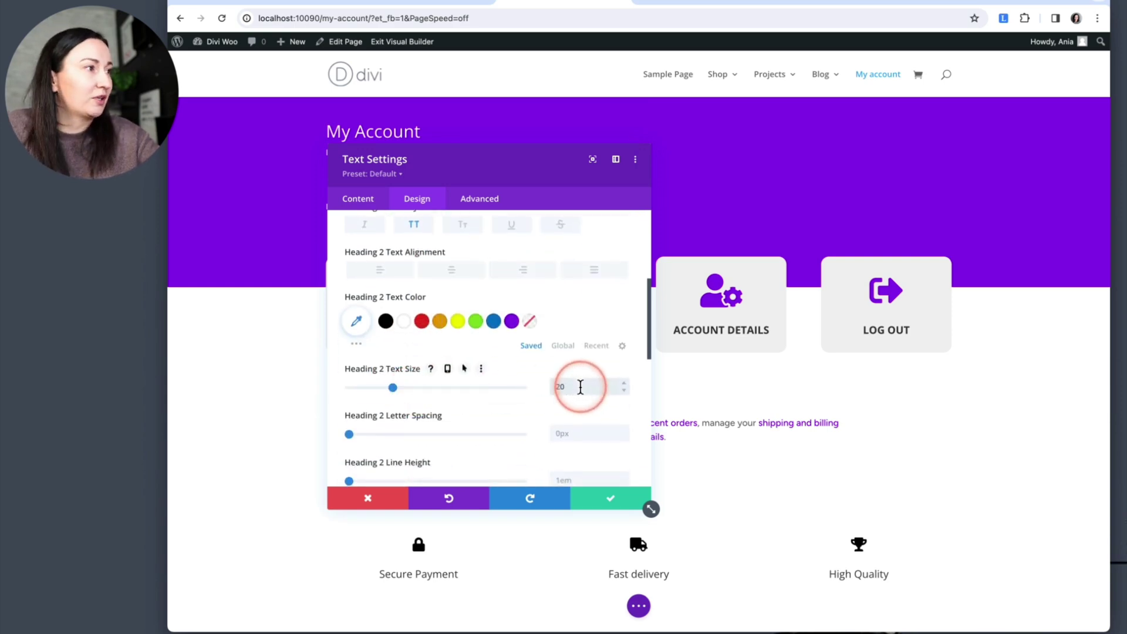
{"action": "type", "text": "20"}
Step: Apply the text module settings, save the page and exit the Visual Builder
{"action": "left_click", "coordinate": [611, 504]}
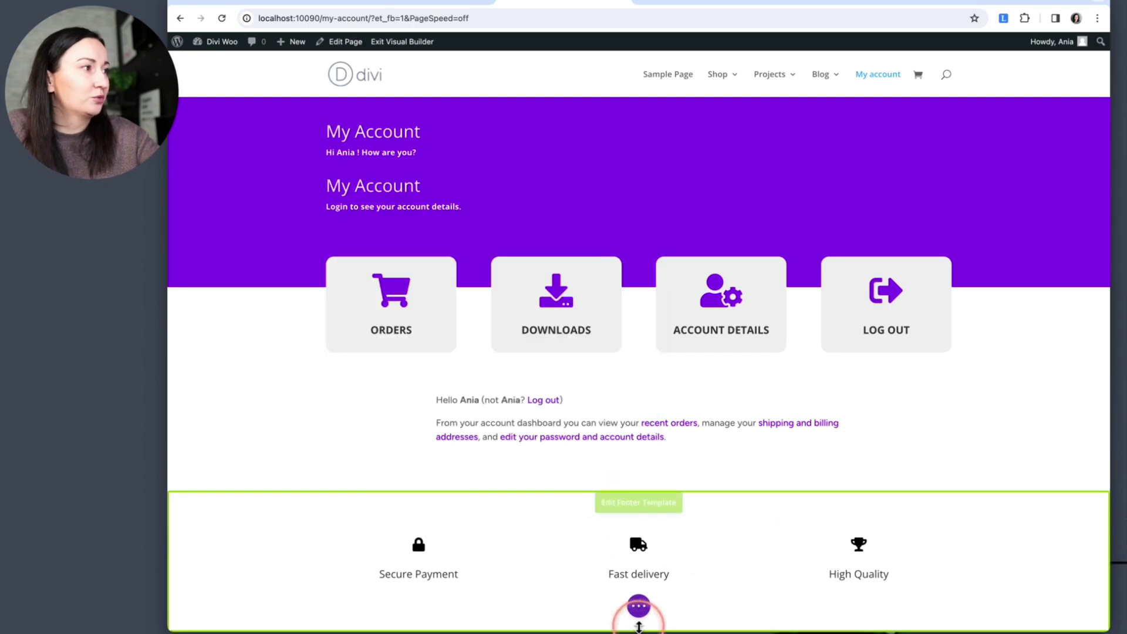
{"action": "left_click", "coordinate": [640, 606]}
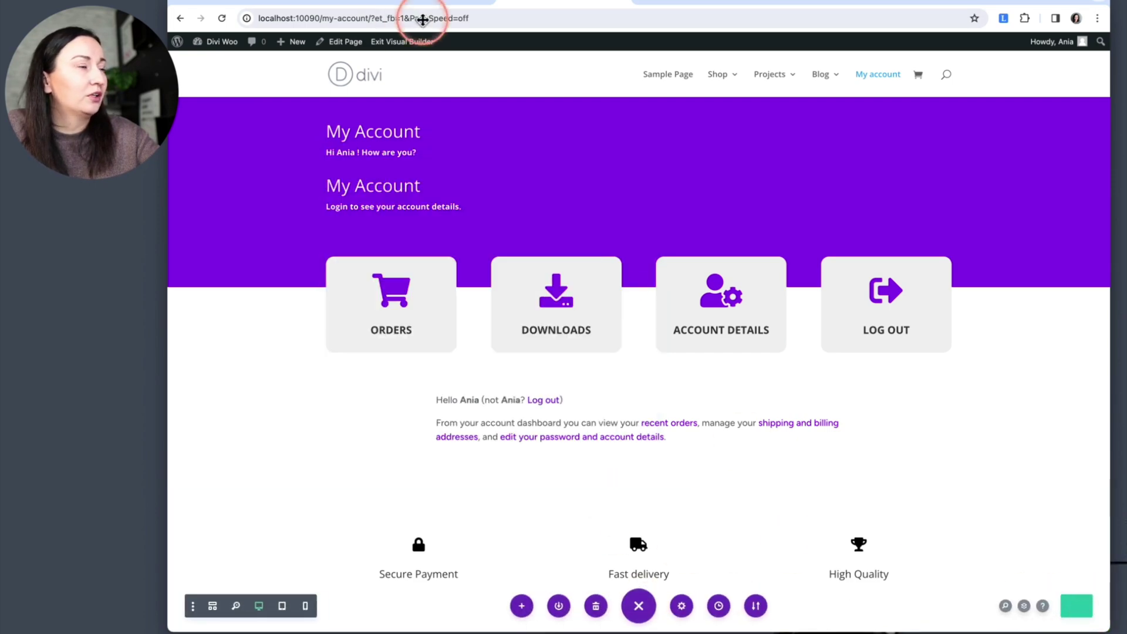
{"action": "left_click", "coordinate": [417, 52]}
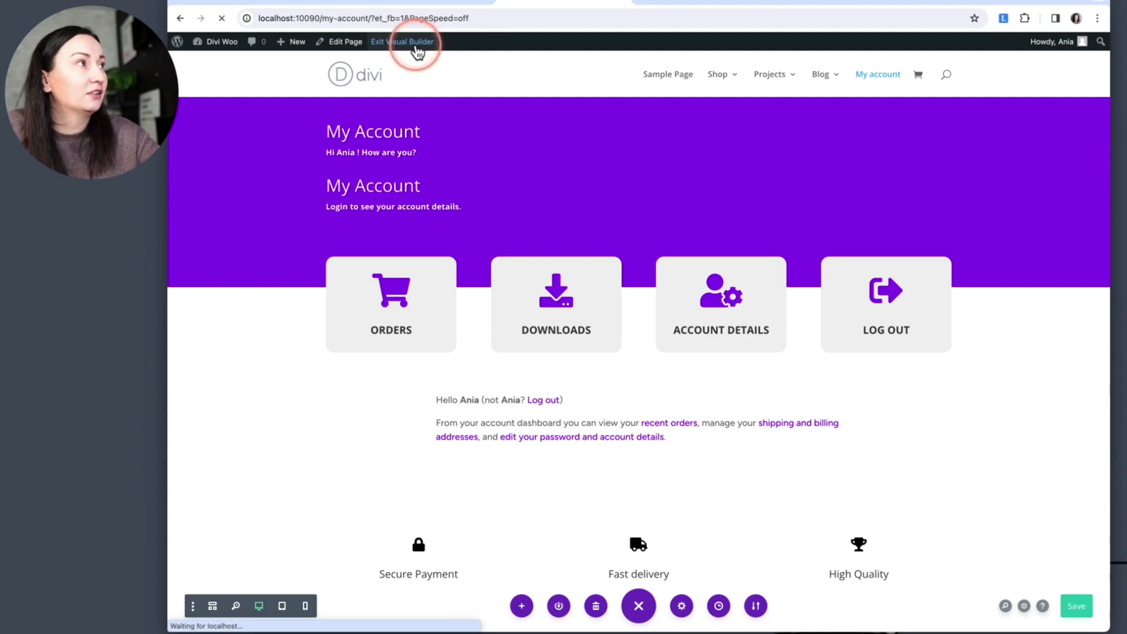
Step: Open the processing order's details from the account's Orders page and check the styling of its headings
{"action": "left_click", "coordinate": [386, 291]}
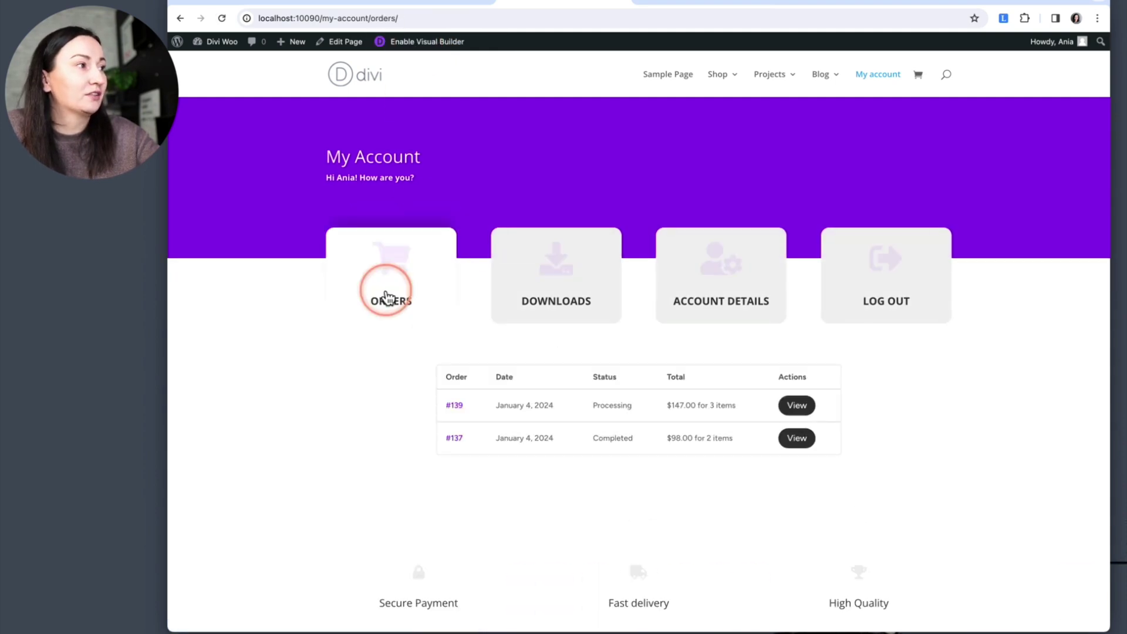
{"action": "left_click", "coordinate": [797, 406]}
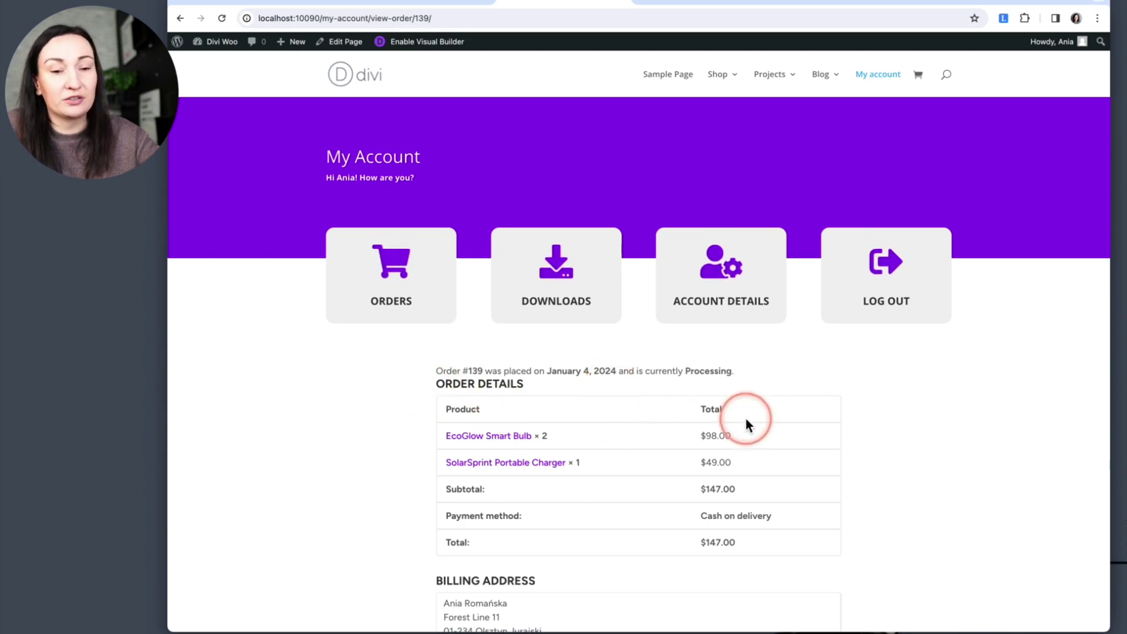
{"action": "scroll", "coordinate": [952, 435], "scroll_direction": "down", "scroll_amount": 3}
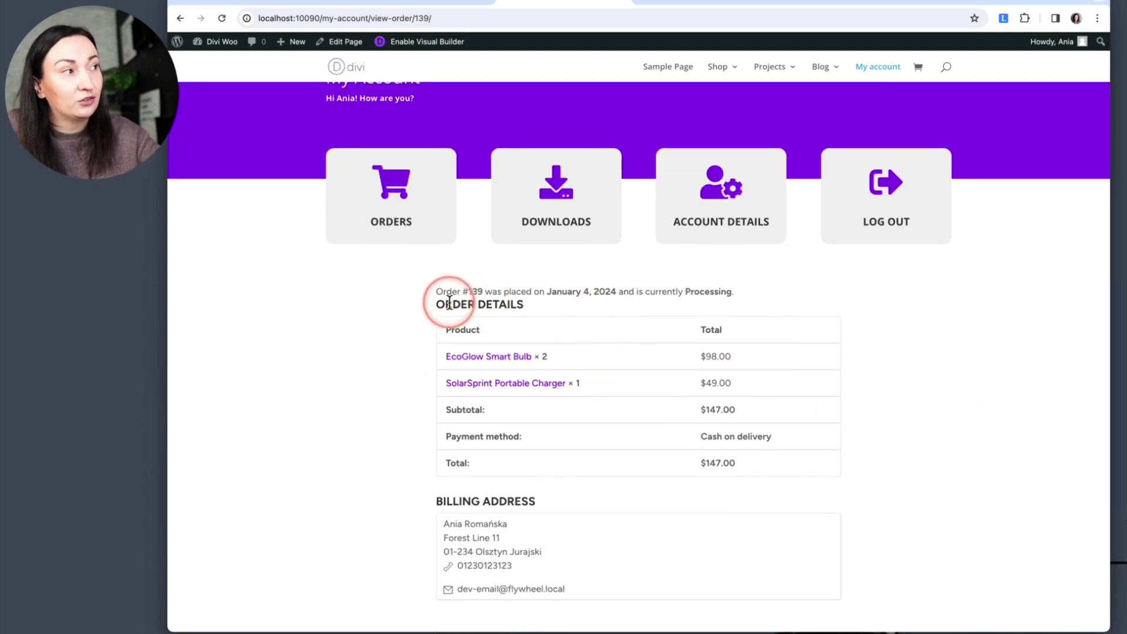
Step: Open the Account Details page and look through it, ending back on the Orders page
{"action": "left_click", "coordinate": [728, 187]}
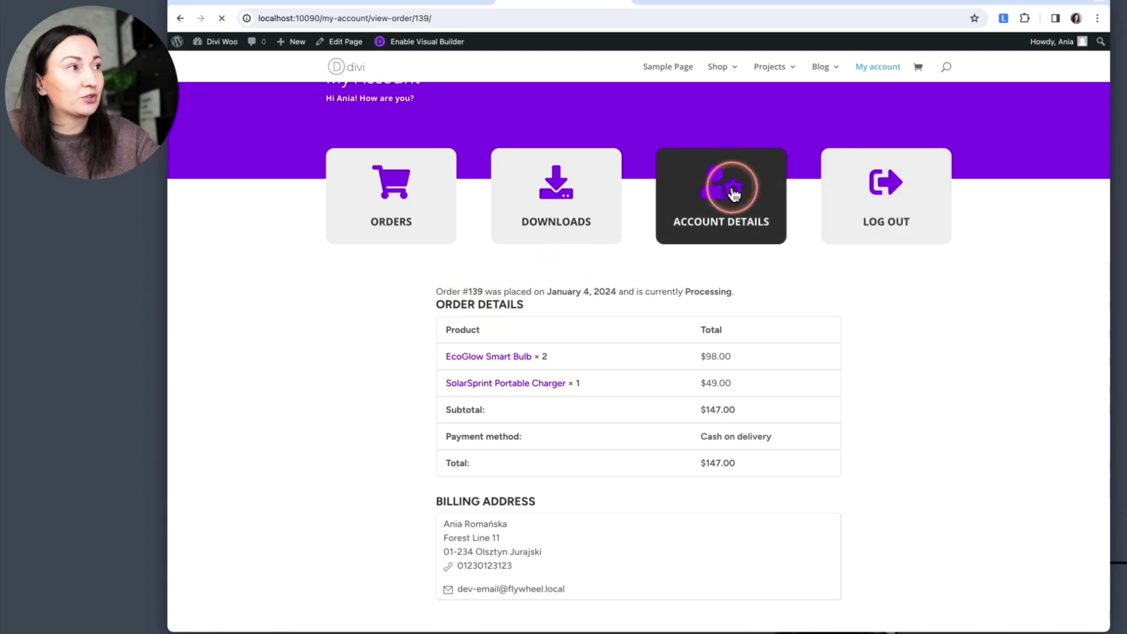
{"action": "scroll", "coordinate": [885, 436], "scroll_direction": "down", "scroll_amount": 5}
{"action": "scroll", "coordinate": [885, 437], "scroll_direction": "up", "scroll_amount": 4}
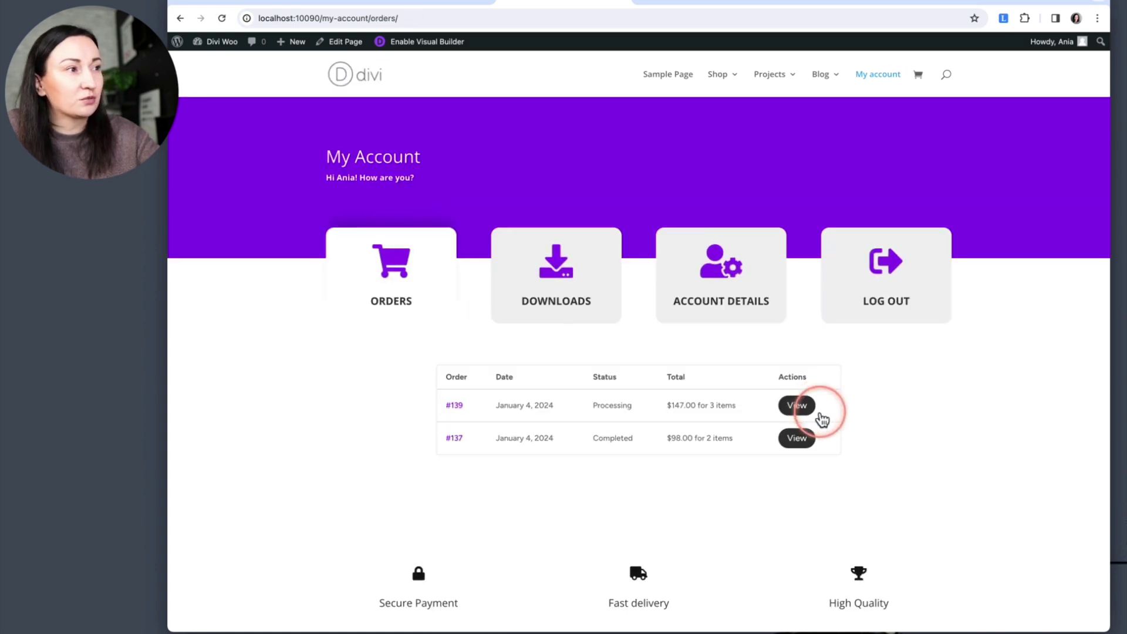
Step: Reopen the processing order's details page and open the developer tools on it
{"action": "left_click", "coordinate": [797, 406]}
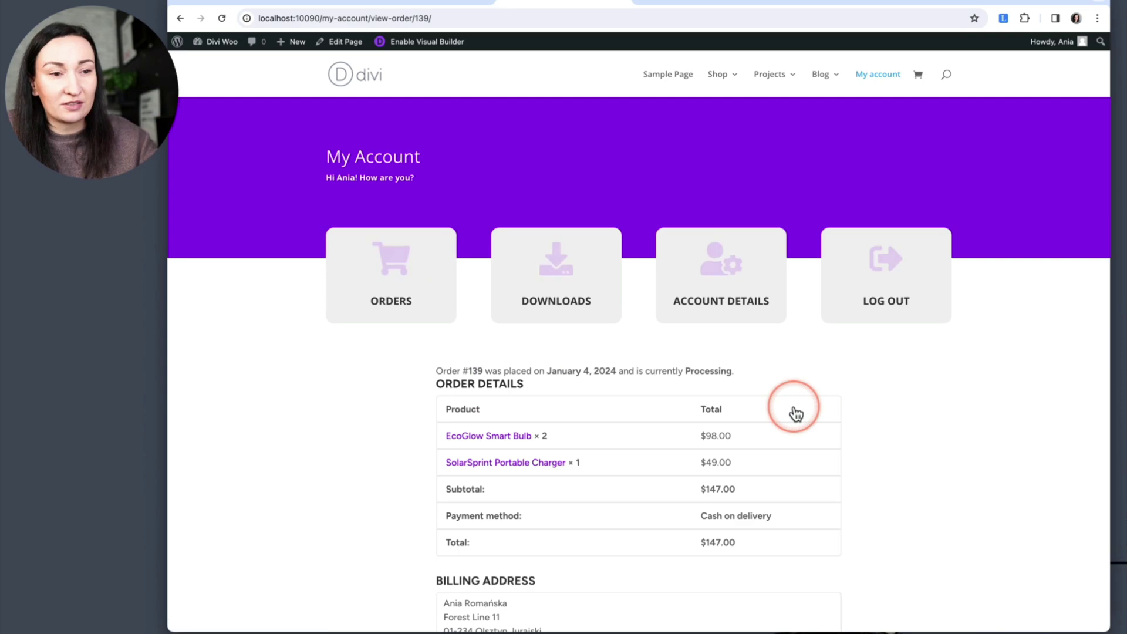
{"action": "scroll", "coordinate": [914, 418], "scroll_direction": "down", "scroll_amount": 3}
{"action": "right_click", "coordinate": [914, 418]}
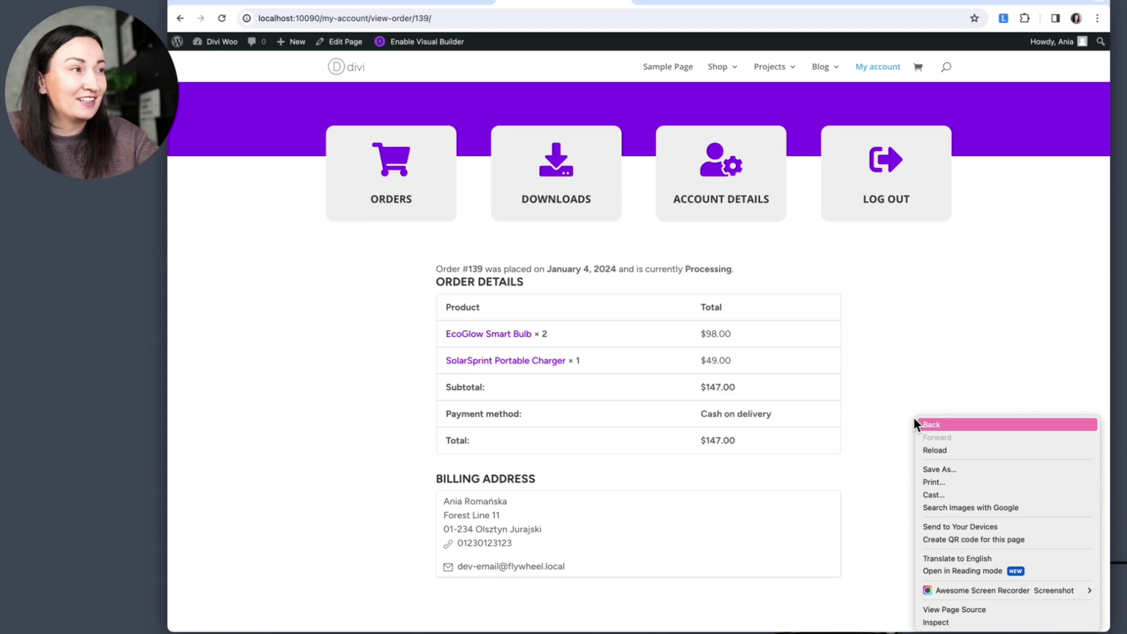
{"action": "left_click", "coordinate": [942, 623]}
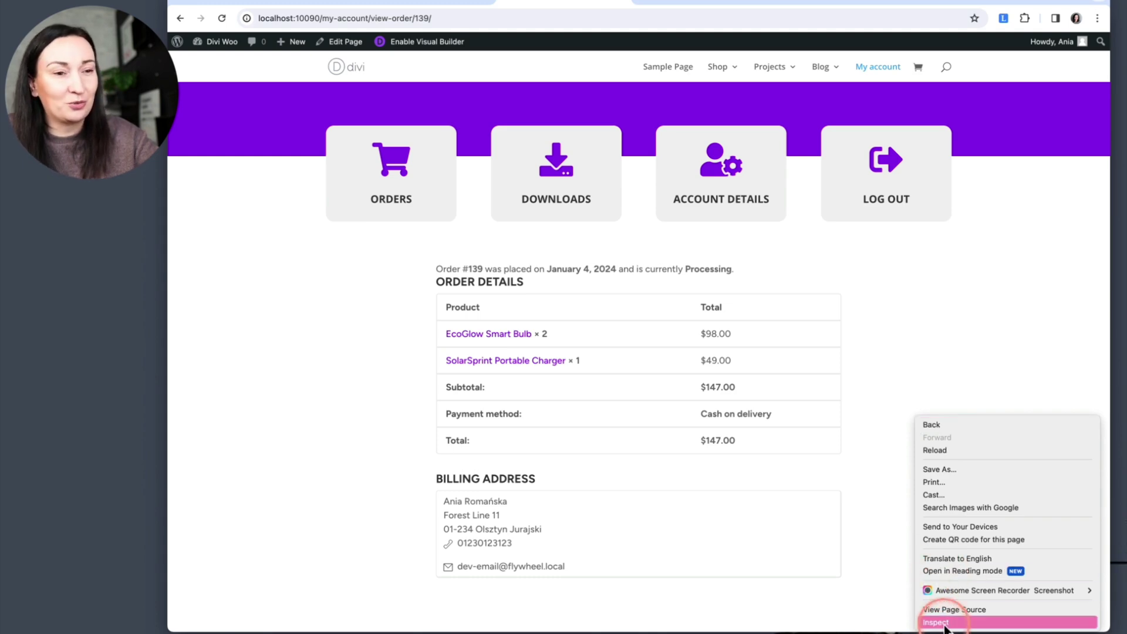
Step: Inspect the order status paragraph above the Order Details heading and its neighbouring sections in the element tree
{"action": "left_click", "coordinate": [677, 323]}
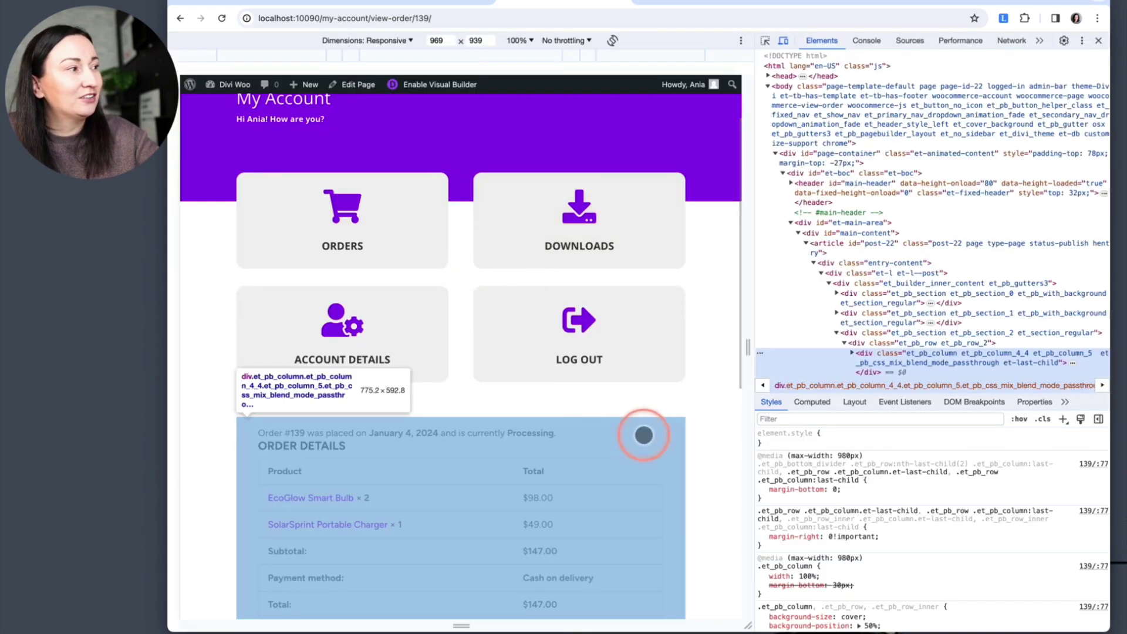
{"action": "left_click", "coordinate": [765, 41]}
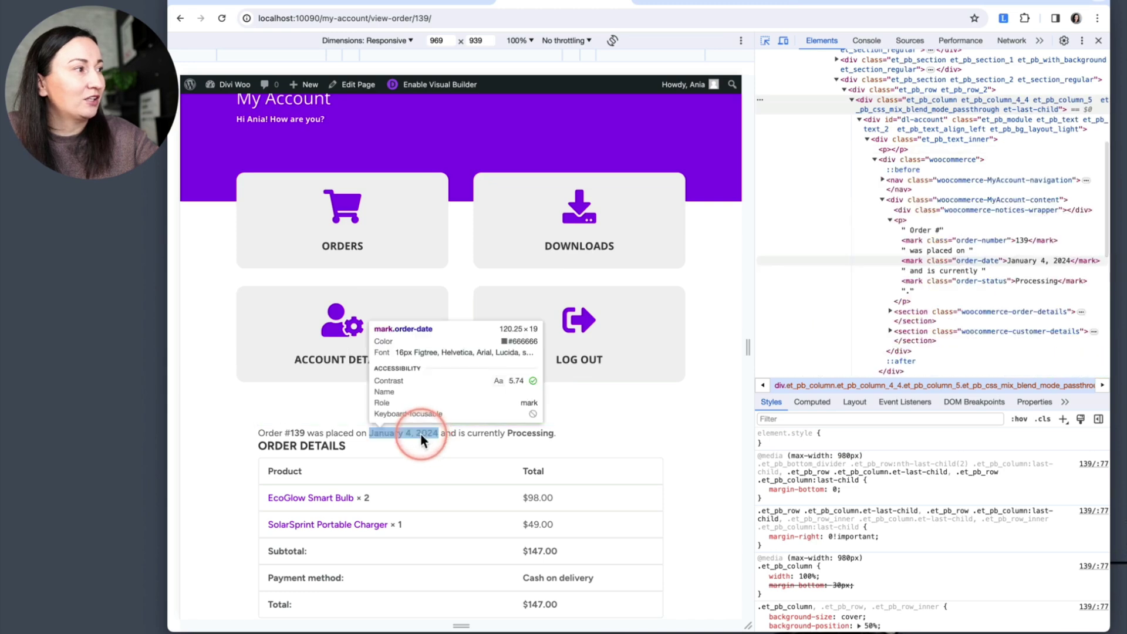
{"action": "left_click", "coordinate": [580, 435]}
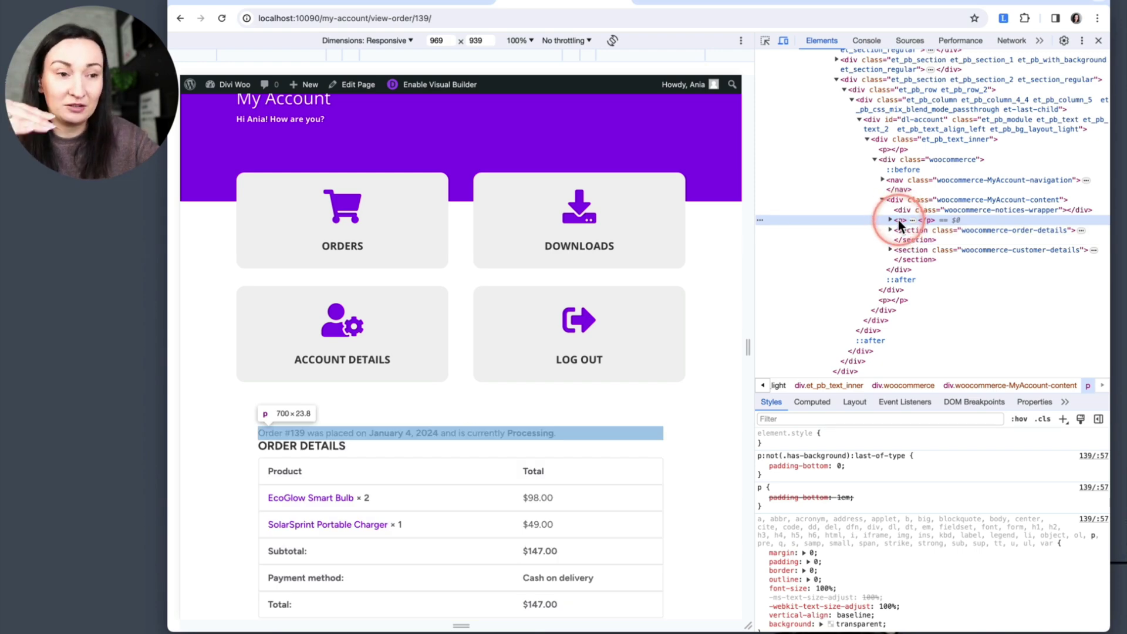
{"action": "scroll", "coordinate": [898, 219], "scroll_direction": "up", "scroll_amount": 3}
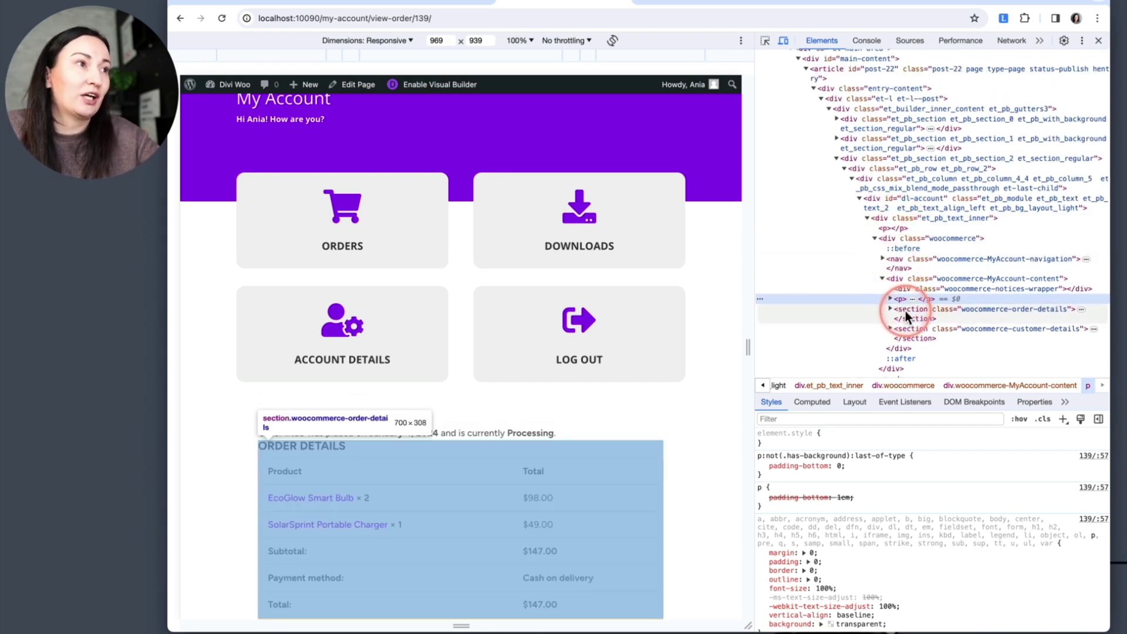
Step: Add a new inspector style rule for section.woocommerce-order-details with margin-top: 40px and check the spacing on the page
{"action": "left_click", "coordinate": [906, 310]}
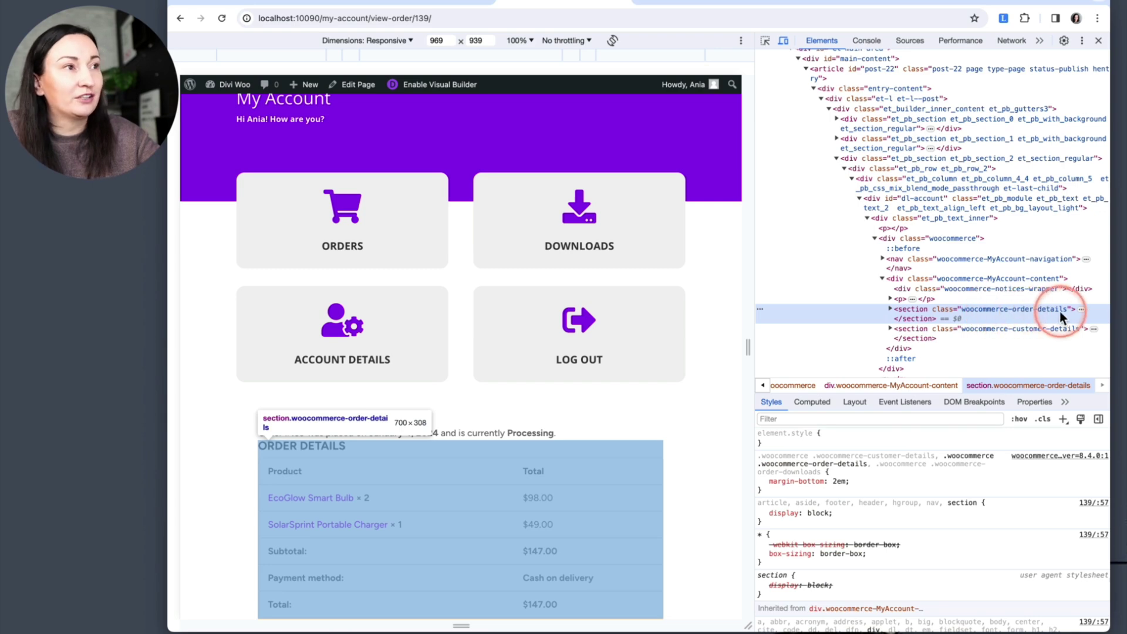
{"action": "left_click", "coordinate": [1063, 419]}
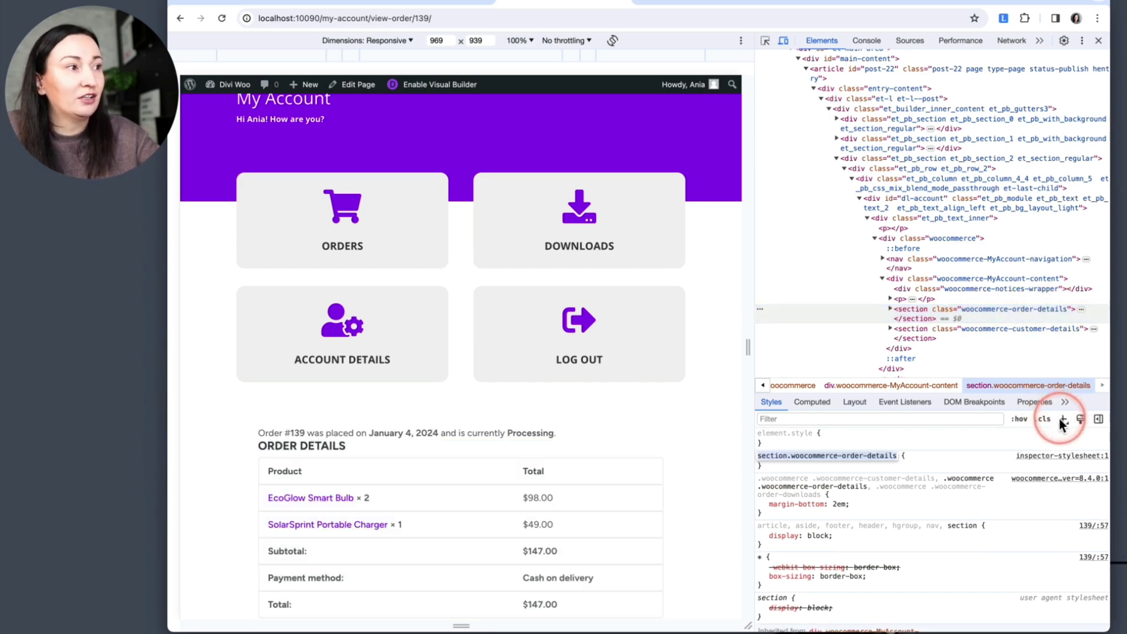
{"action": "left_click", "coordinate": [923, 456]}
{"action": "type", "text": "ma"}
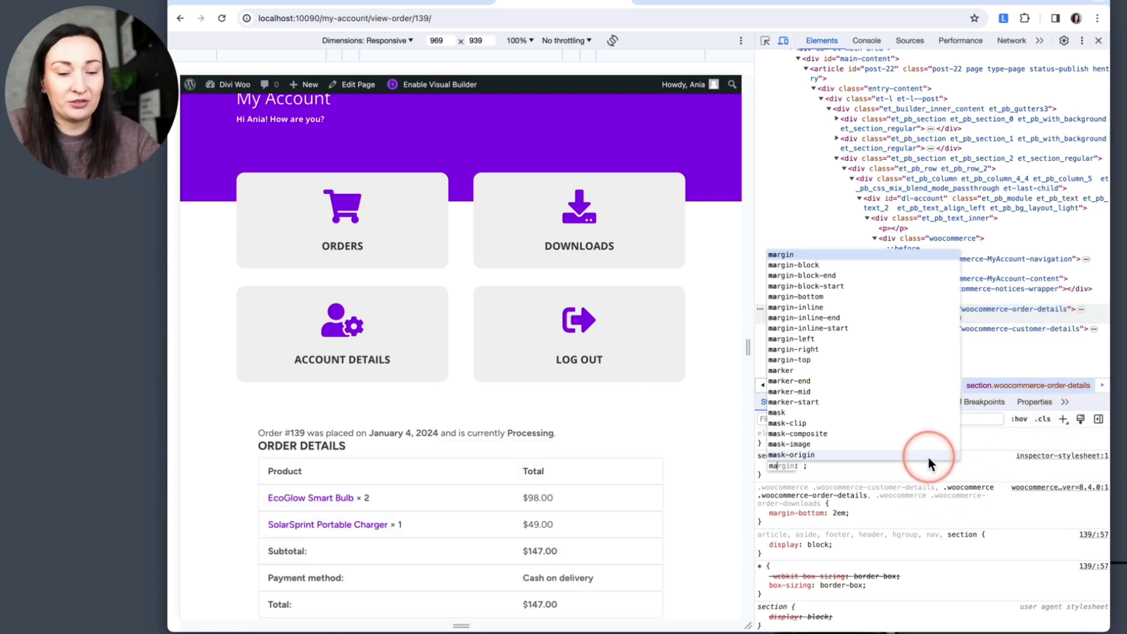
{"action": "type", "text": "rgin-t"}
{"action": "key", "text": "Tab"}
{"action": "type", "text": "40"}
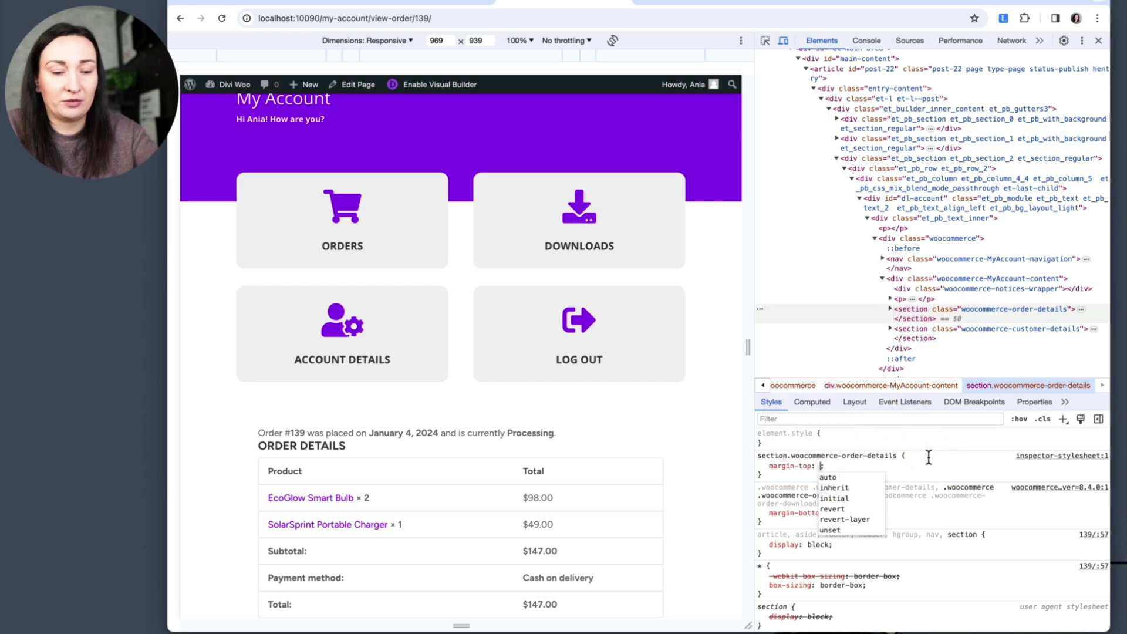
{"action": "type", "text": "px"}
{"action": "scroll", "coordinate": [600, 497], "scroll_direction": "down", "scroll_amount": 4}
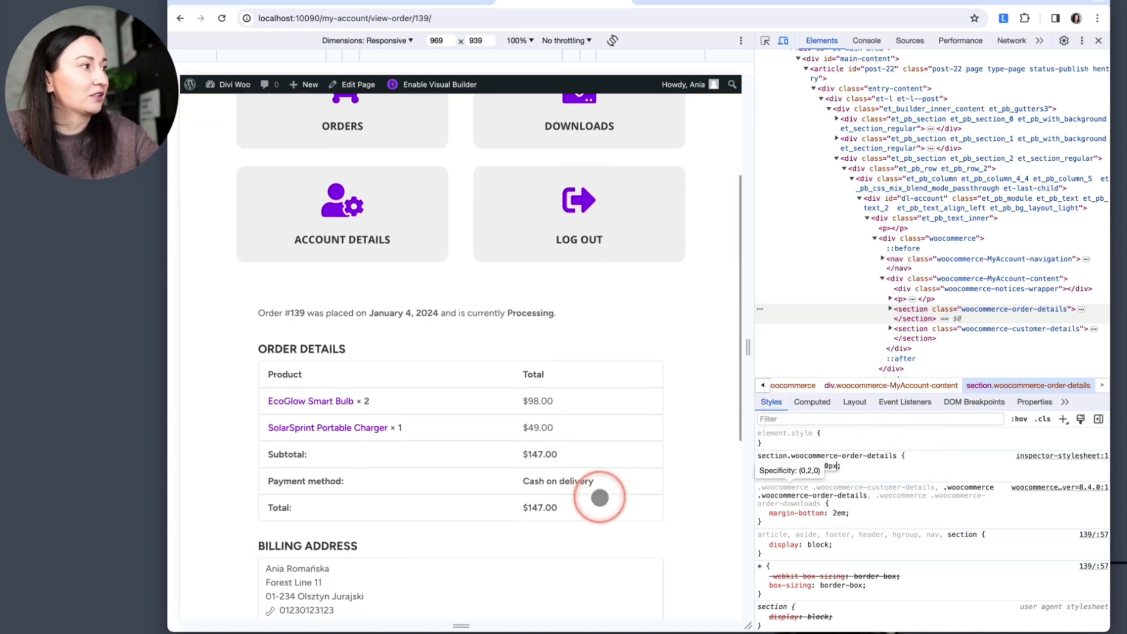
{"action": "left_click", "coordinate": [599, 497]}
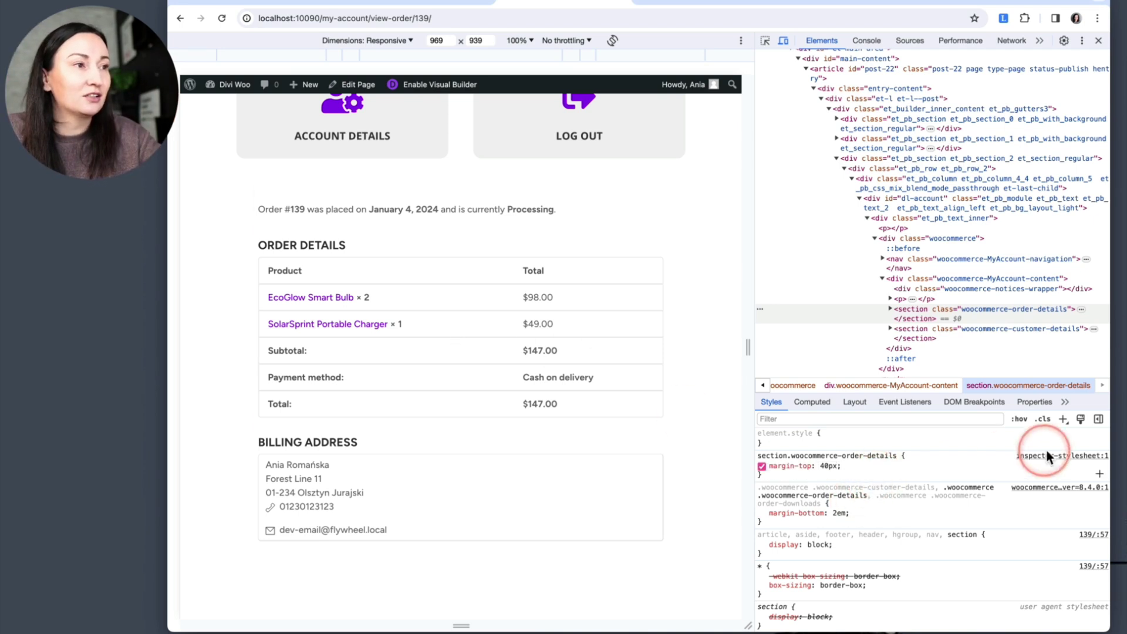
Step: Open the inspector stylesheet and copy the whole section.woocommerce-order-details rule
{"action": "left_click", "coordinate": [1031, 464]}
{"action": "key", "text": "super+a"}
{"action": "key", "text": "super+c"}
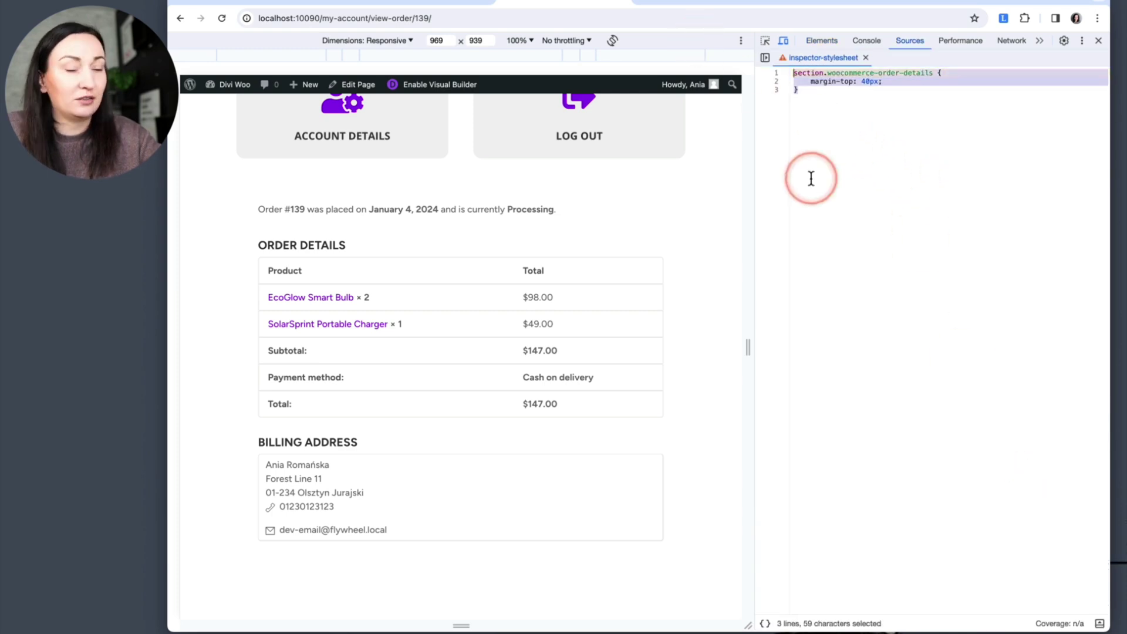
Step: Paste the copied rule after the last table rule in the child theme's style.css and update the file
{"action": "left_click", "coordinate": [332, 2]}
{"action": "scroll", "coordinate": [447, 376], "scroll_direction": "down", "scroll_amount": 1}
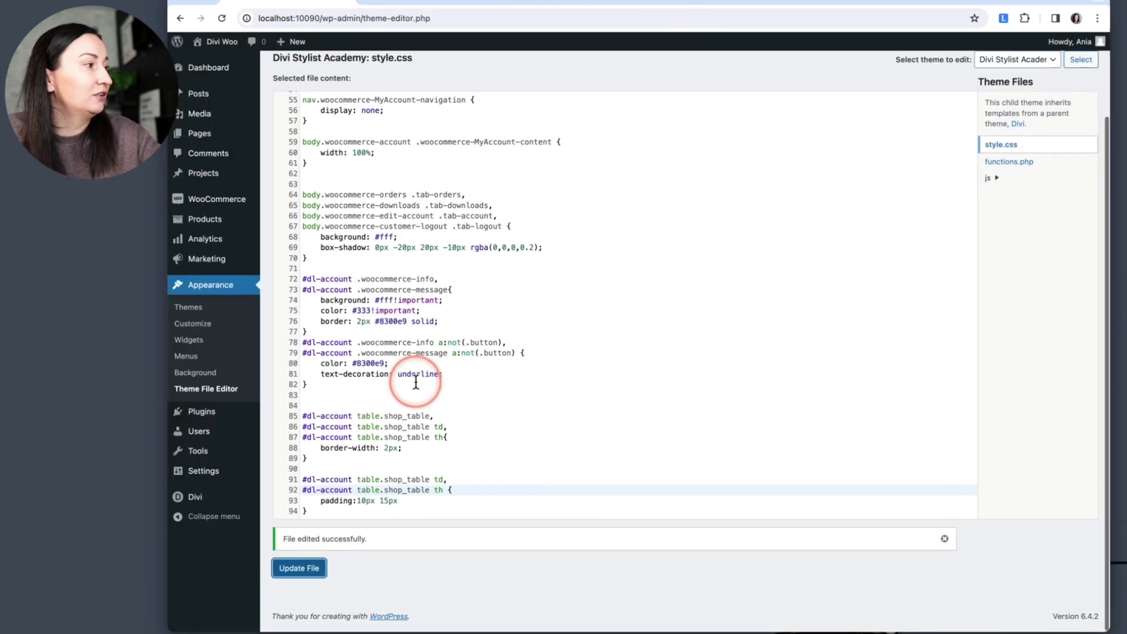
{"action": "left_click", "coordinate": [335, 517]}
{"action": "key", "text": "Return"}
{"action": "key", "text": "Return"}
{"action": "key", "text": "super+v"}
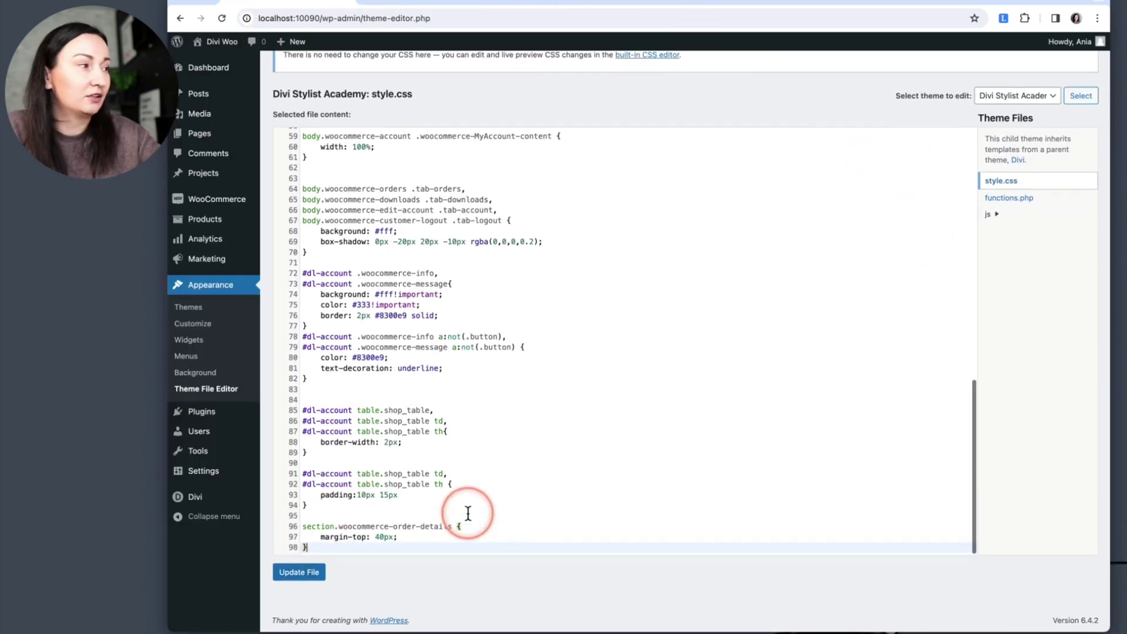
{"action": "left_click", "coordinate": [323, 572]}
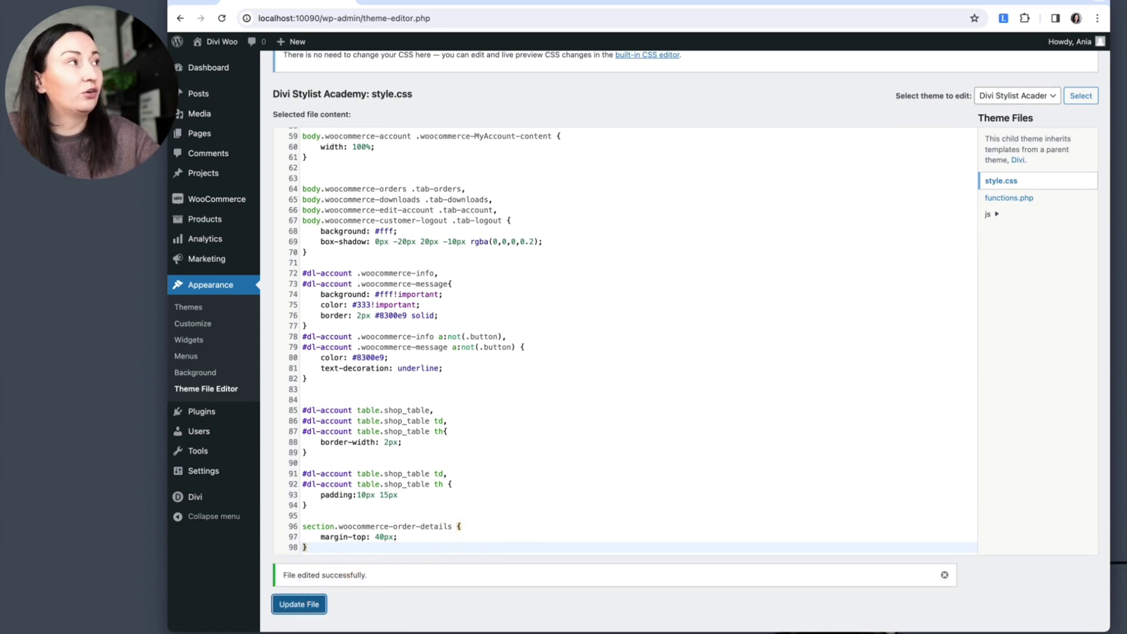
Step: Return to the order details page and review the Order Details and Billing Address sections
{"action": "left_click", "coordinate": [558, 5]}
{"action": "left_click", "coordinate": [309, 281]}
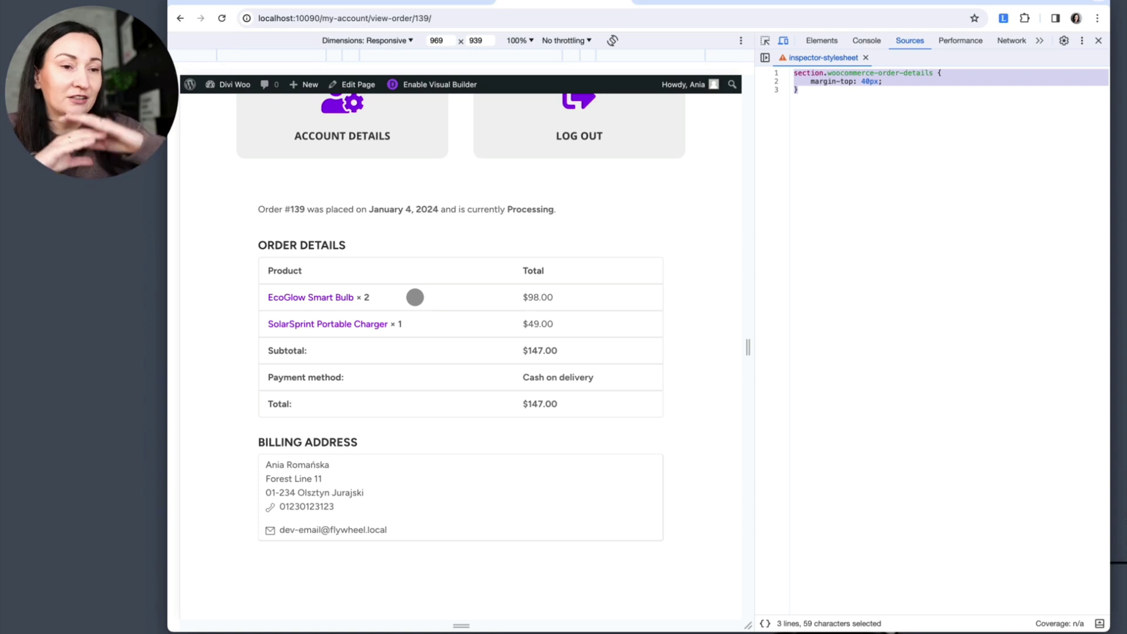
{"action": "scroll", "coordinate": [420, 299], "scroll_direction": "down", "scroll_amount": 1}
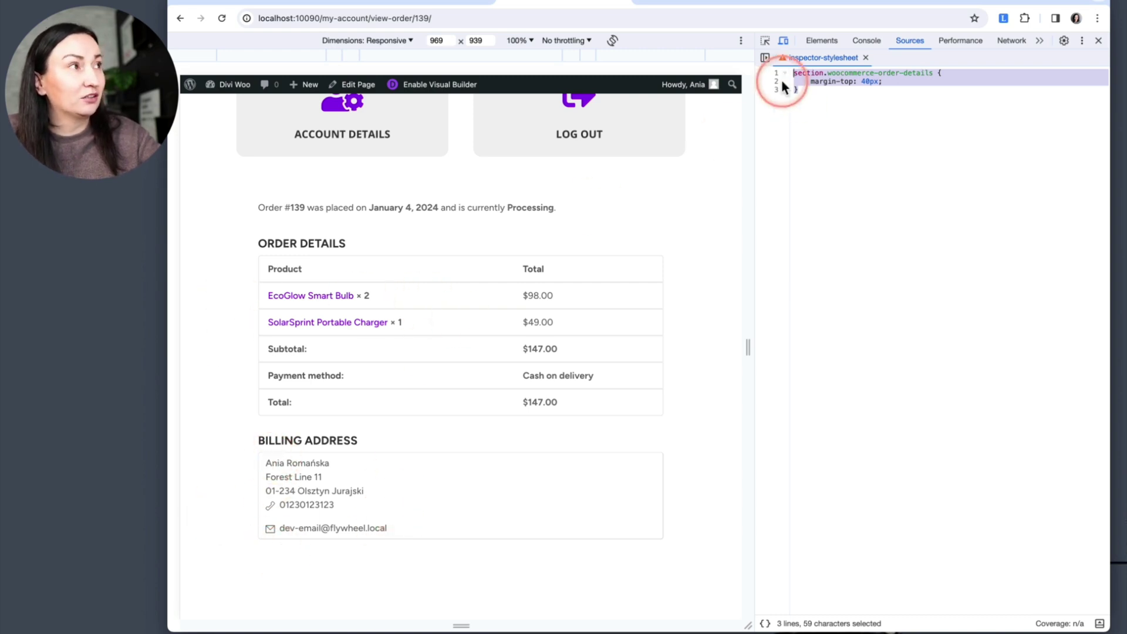
Step: Inspect the billing address box and copy the .woocommerce-customer-details address part of its style selector
{"action": "left_click", "coordinate": [765, 41]}
{"action": "left_click", "coordinate": [398, 460]}
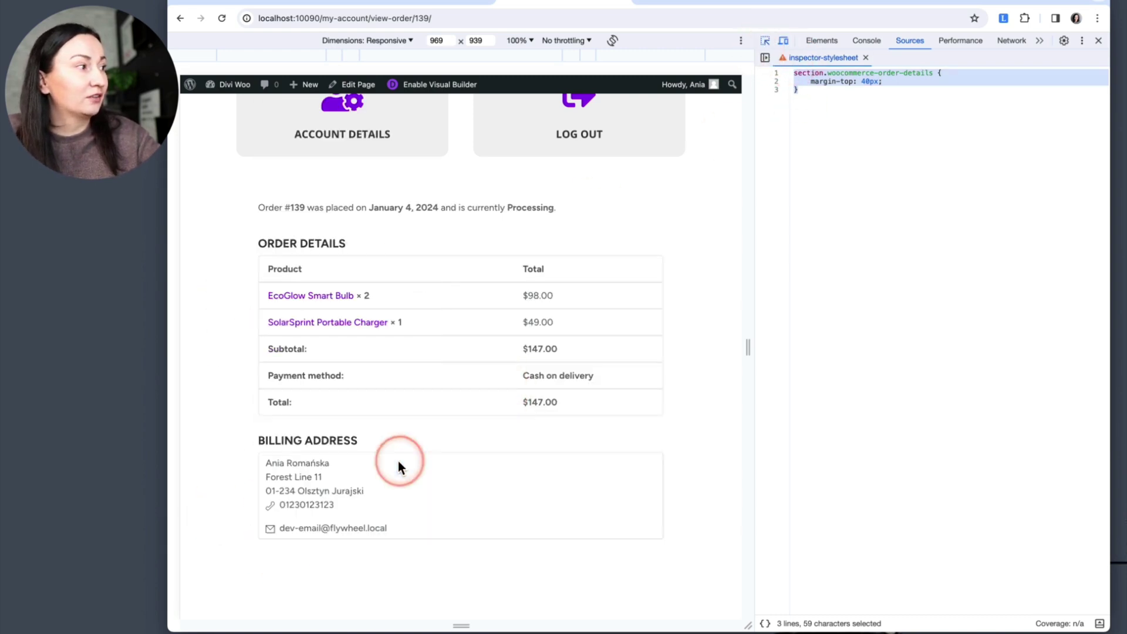
{"action": "left_click", "coordinate": [838, 457]}
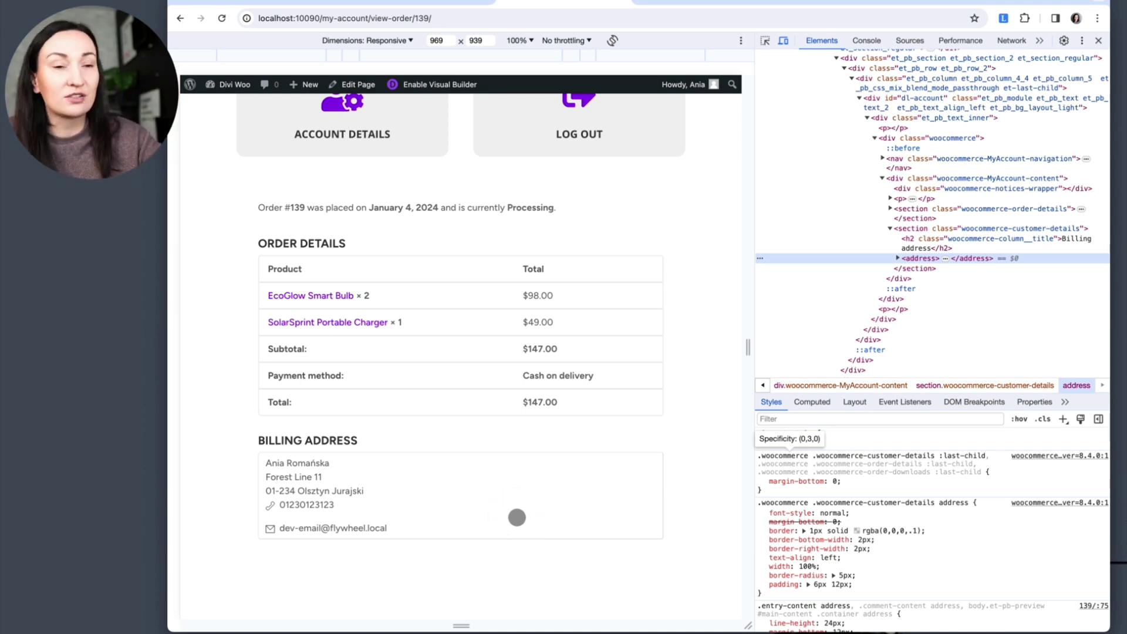
{"action": "left_click", "coordinate": [313, 472]}
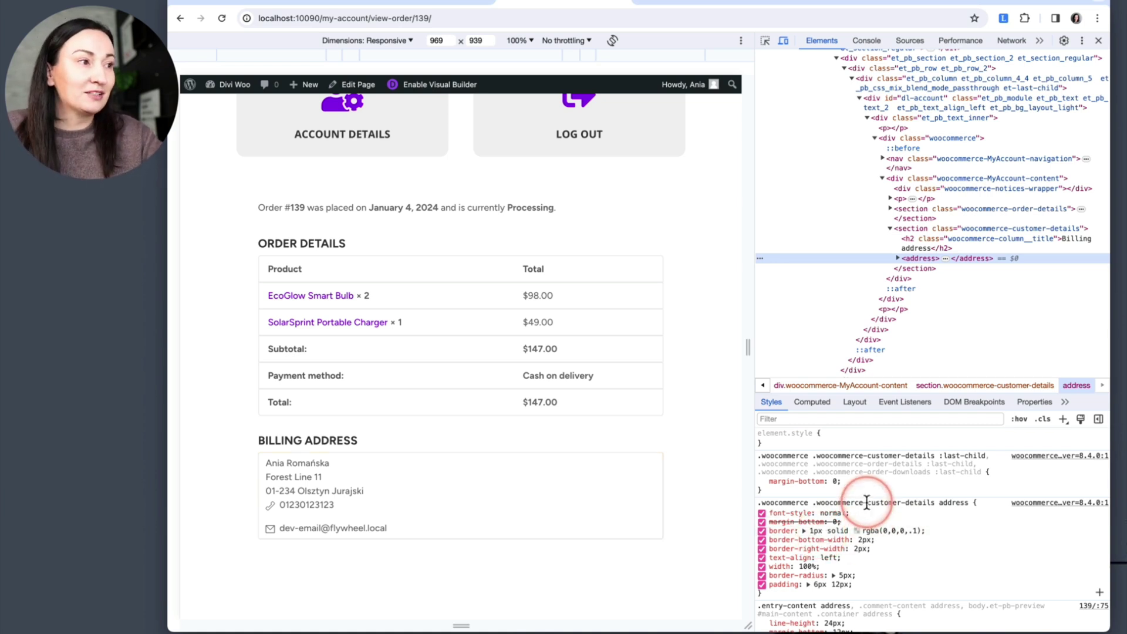
{"action": "left_click", "coordinate": [849, 503]}
{"action": "left_click_drag", "start_coordinate": [810, 504], "coordinate": [1002, 512]}
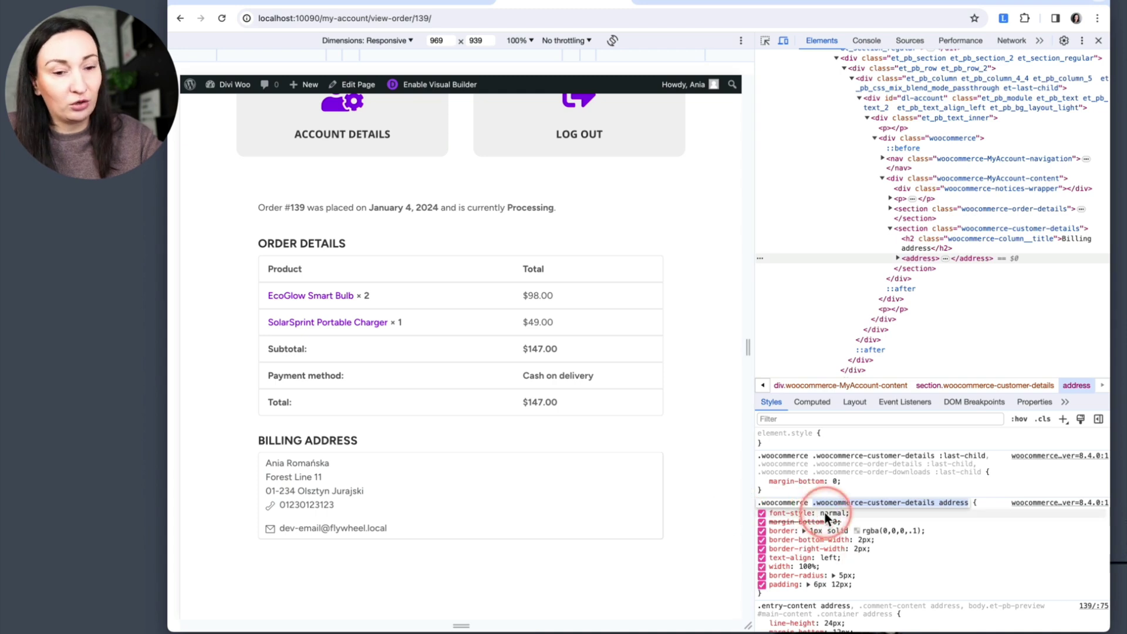
Step: Add a new inspector style rule with the selector #dl-account .woocommerce-customer-details address
{"action": "left_click", "coordinate": [1063, 419]}
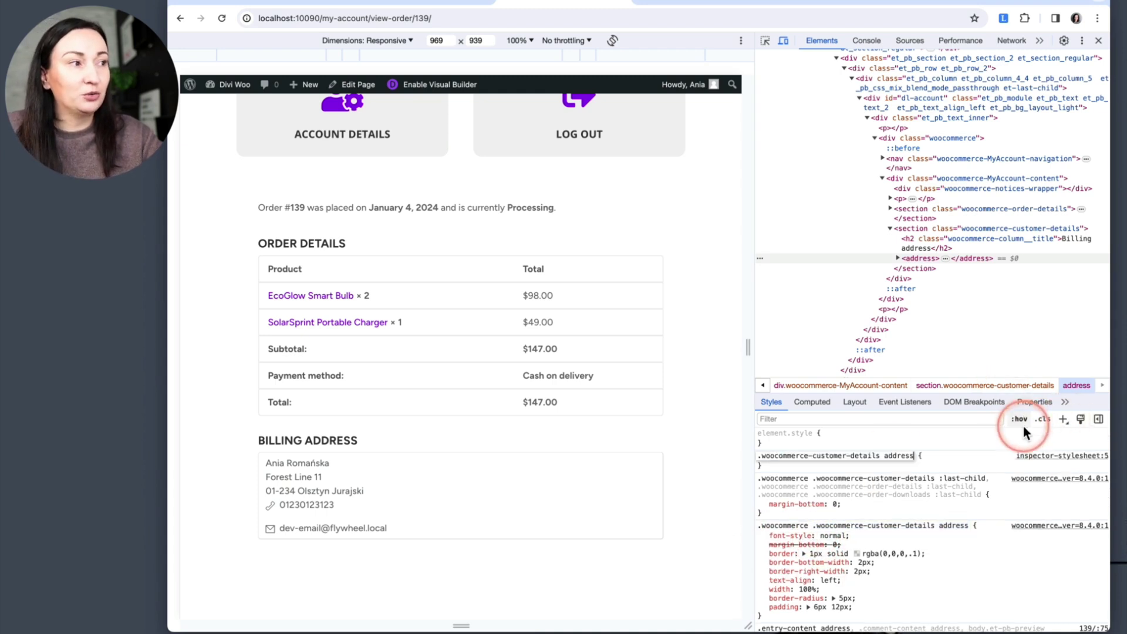
{"action": "type", "text": "#dl-acco"}
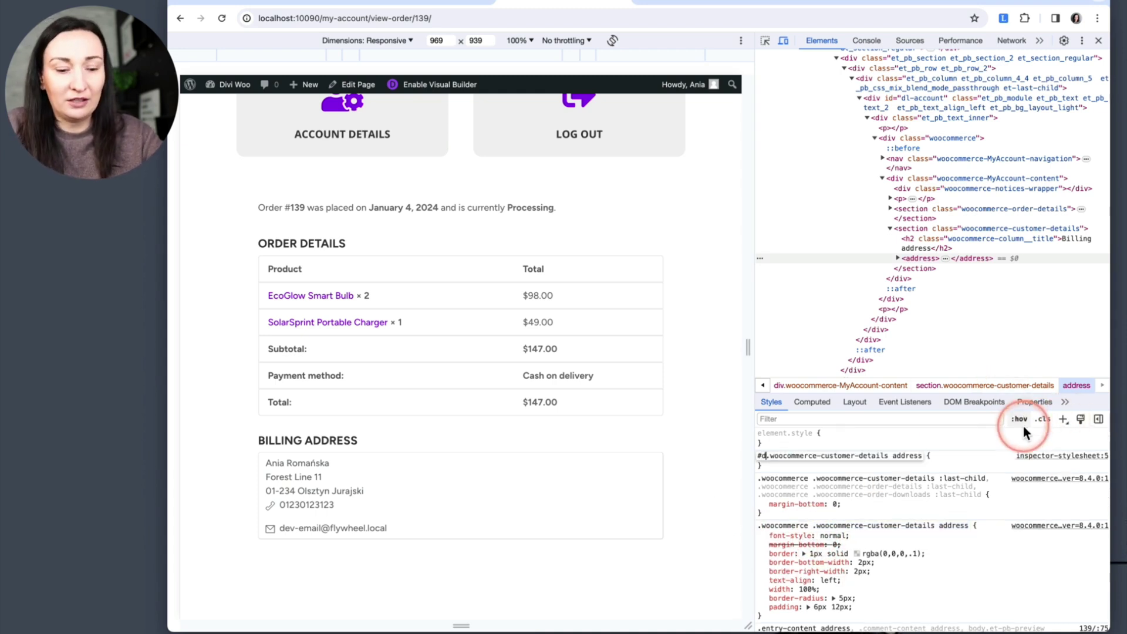
{"action": "type", "text": "unt"}
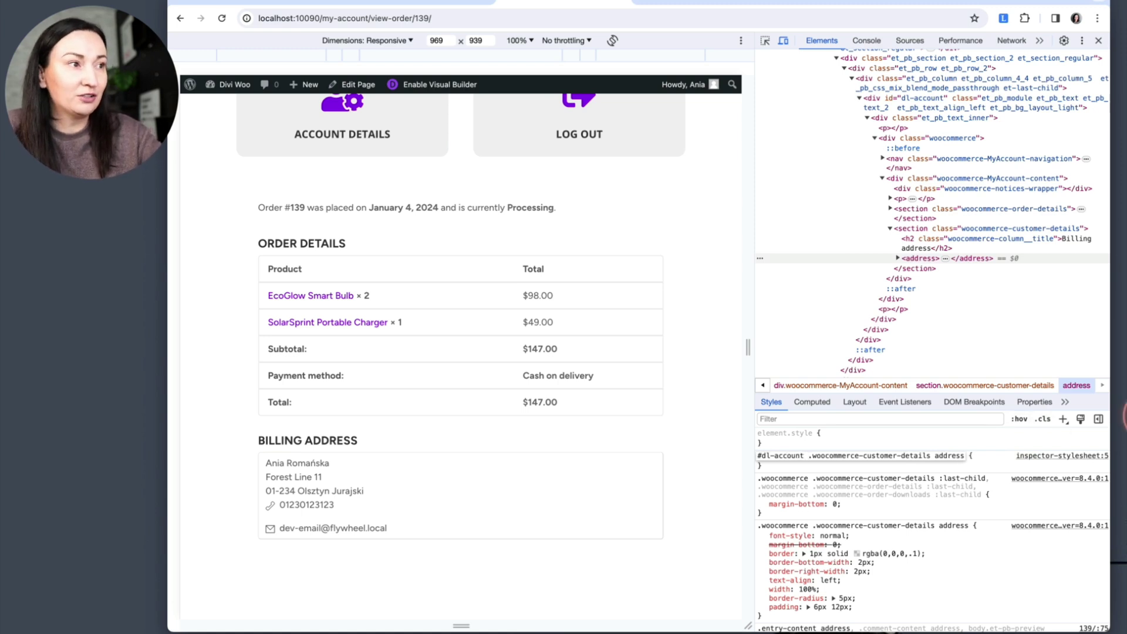
{"action": "left_click", "coordinate": [975, 462]}
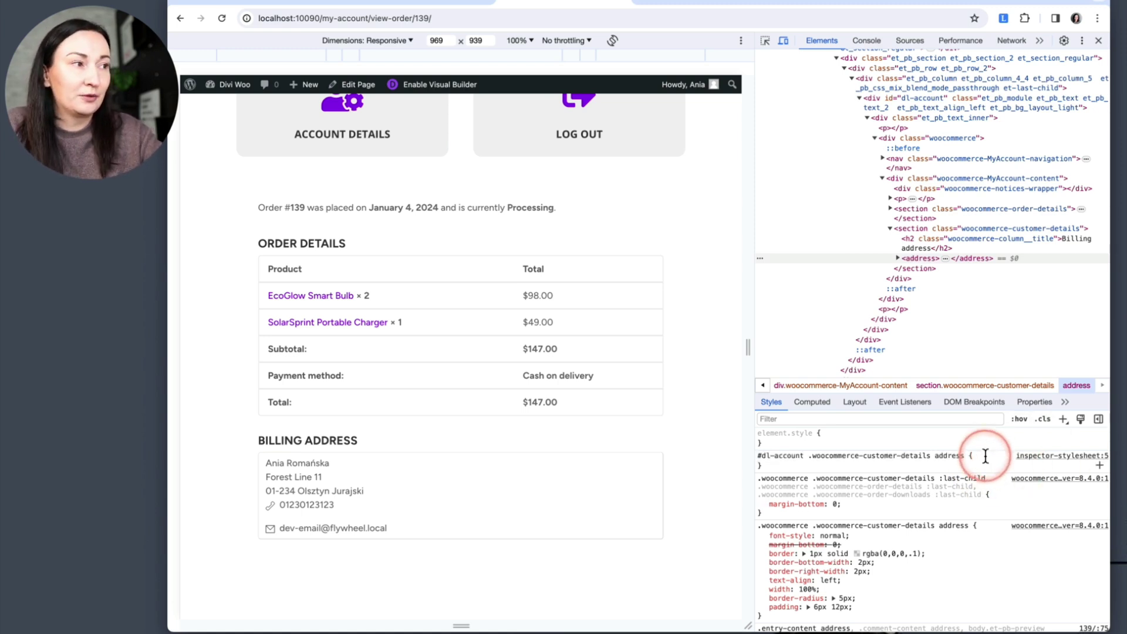
Step: Give the new address rule the declaration border-width: 2px
{"action": "left_click", "coordinate": [982, 459]}
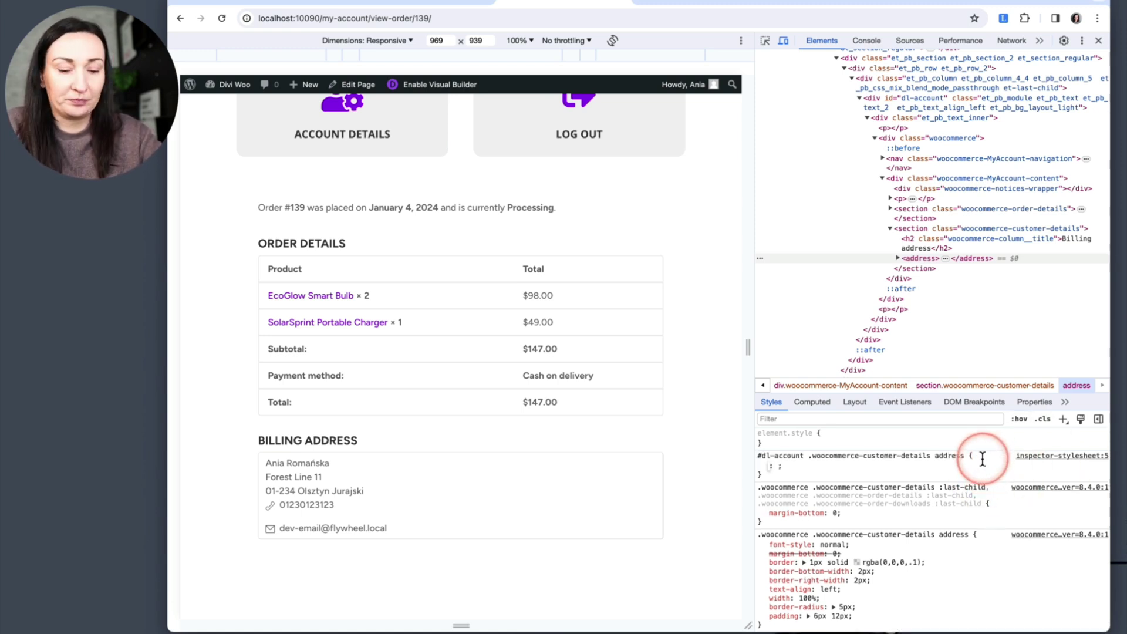
{"action": "type", "text": "border0"}
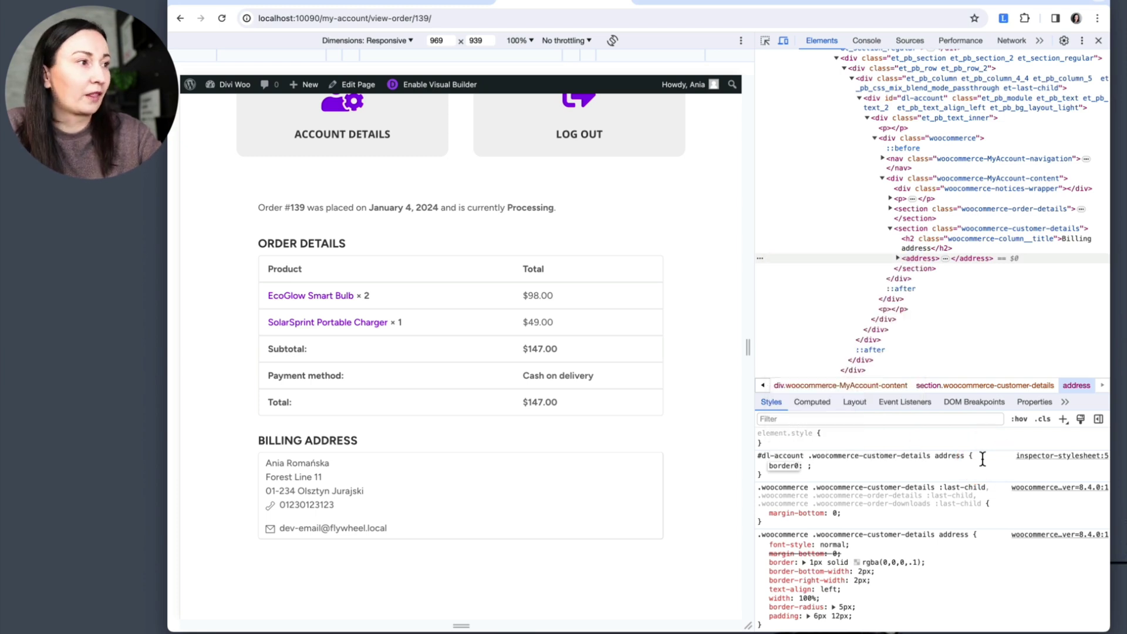
{"action": "key", "text": "BackSpace"}
{"action": "type", "text": "-width"}
{"action": "key", "text": "Tab"}
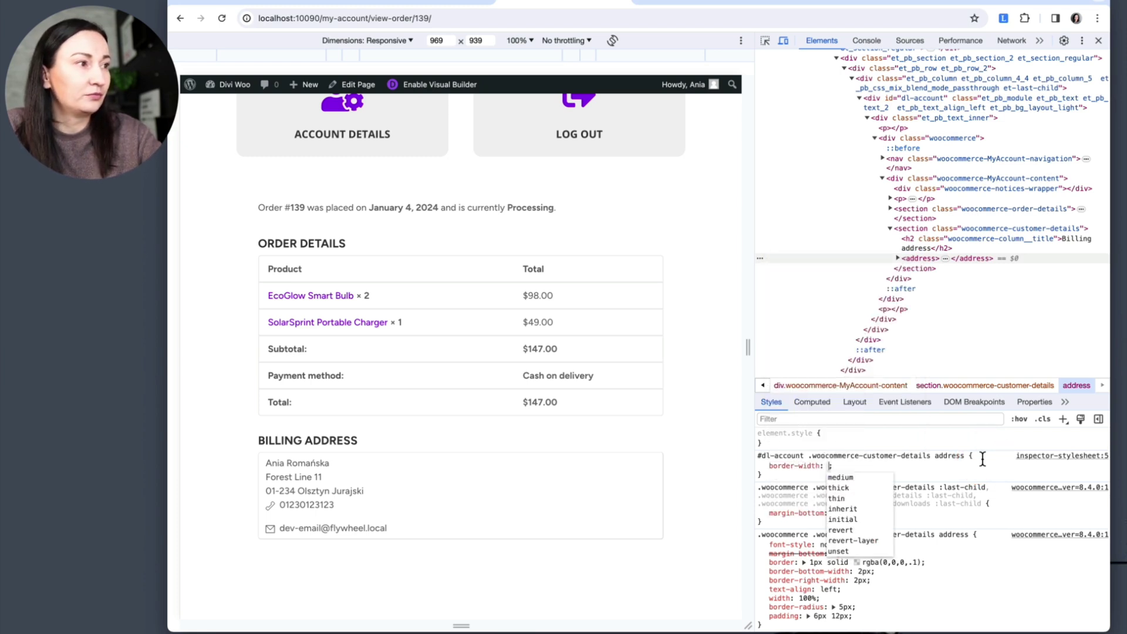
{"action": "type", "text": "2px"}
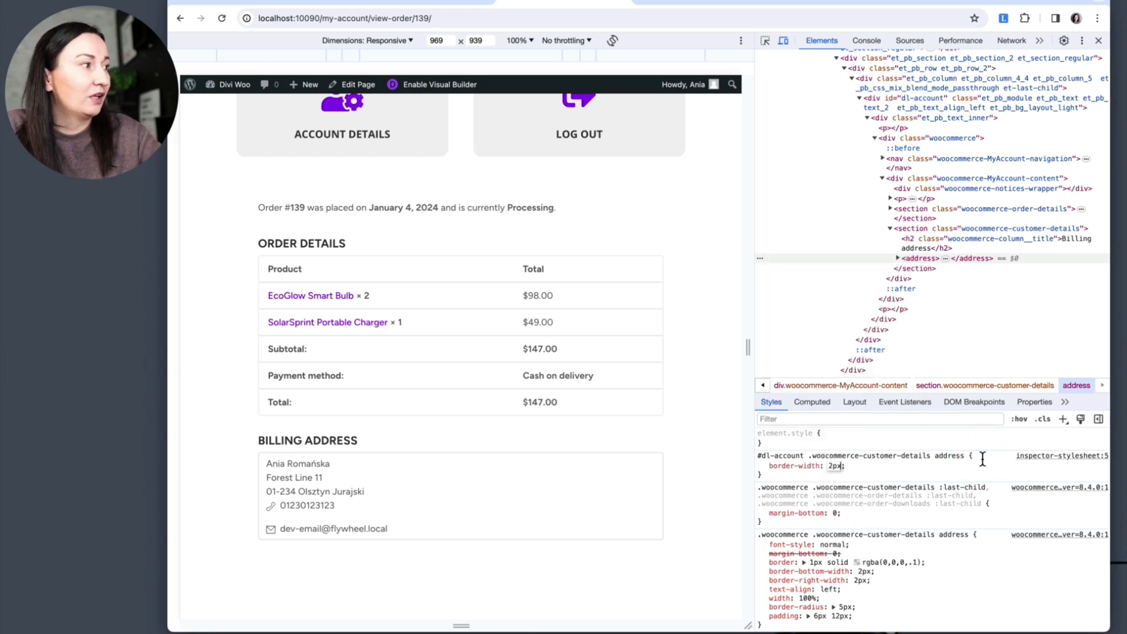
Step: Add padding: 30px to the #dl-account .woocommerce-customer-details address rule
{"action": "key", "text": "Return"}
{"action": "type", "text": "p"}
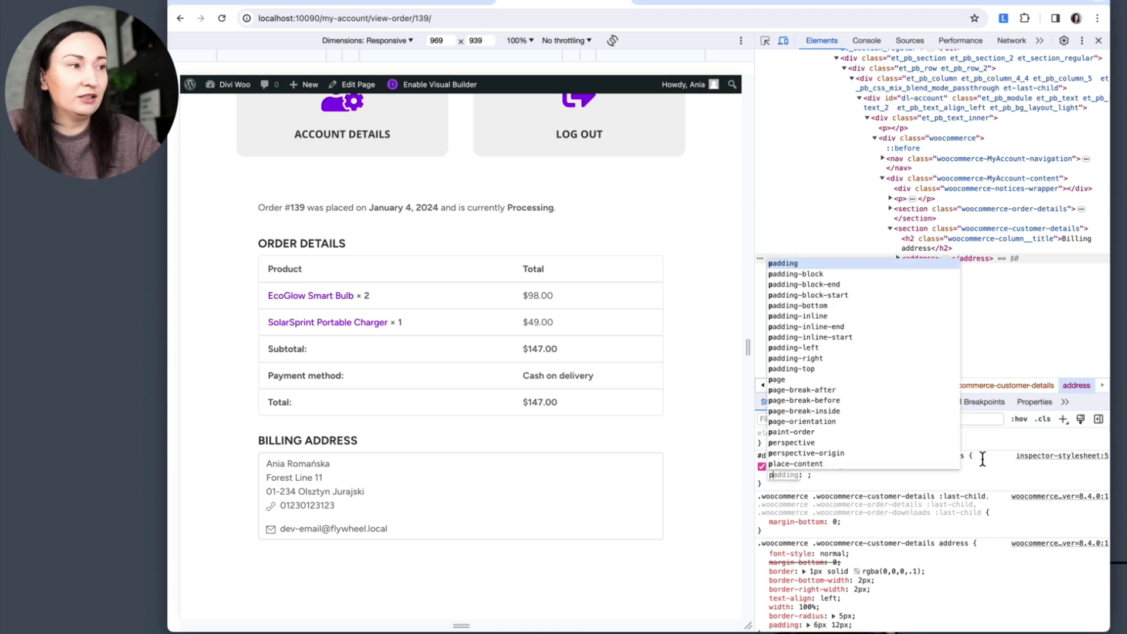
{"action": "key", "text": "Tab"}
{"action": "type", "text": "30px"}
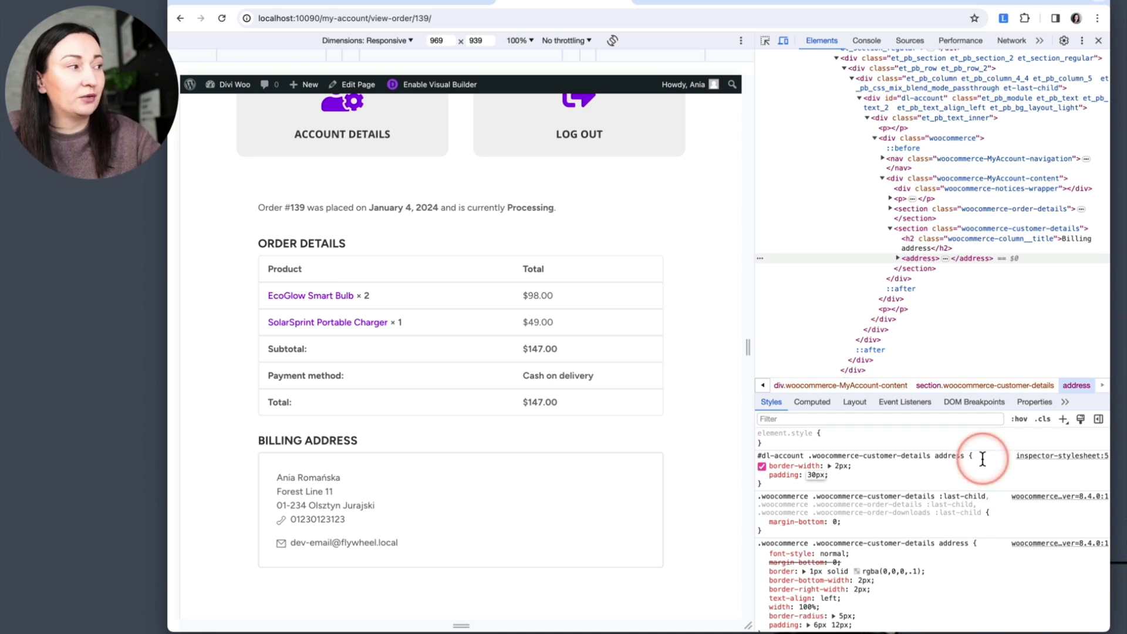
{"action": "left_click", "coordinate": [993, 459]}
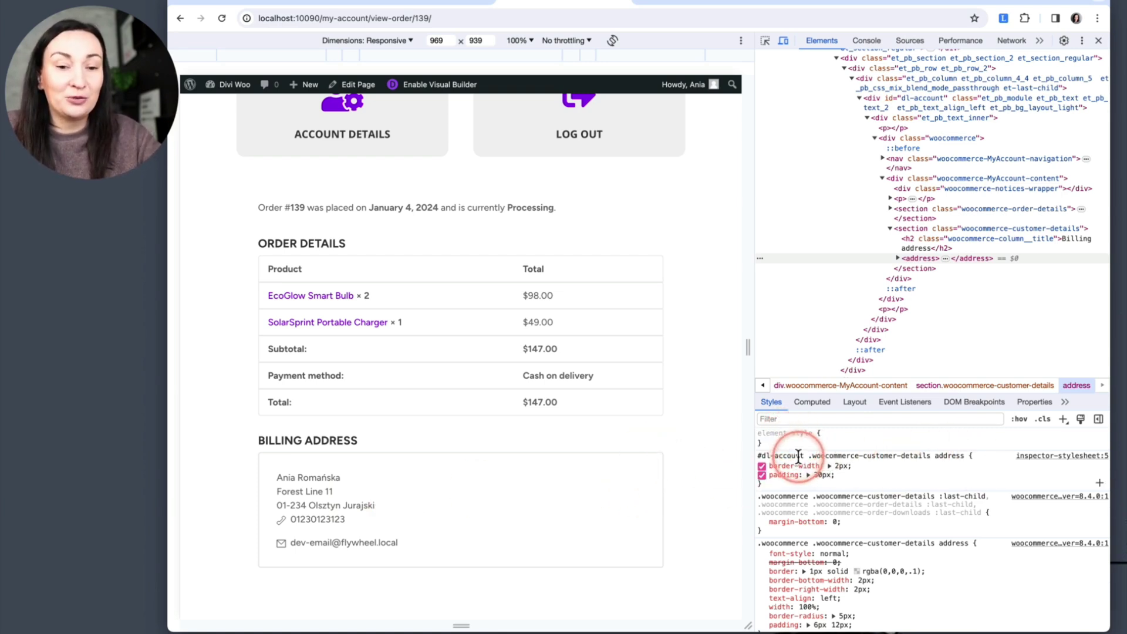
Step: Open the inspector stylesheet and copy the whole #dl-account .woocommerce-customer-details address rule
{"action": "left_click", "coordinate": [1057, 456]}
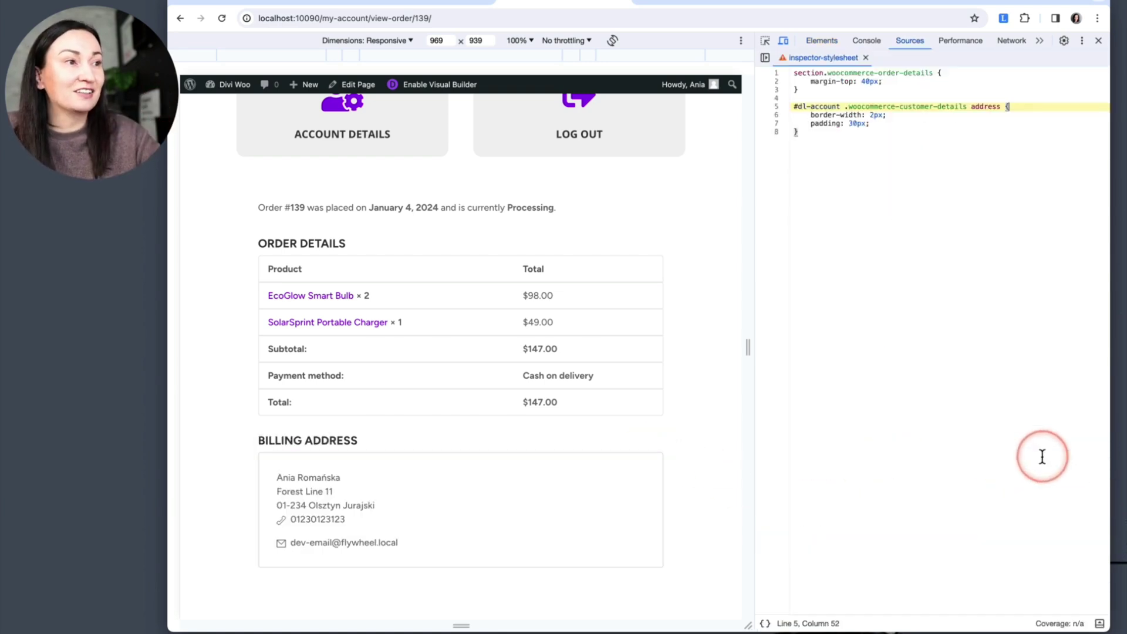
{"action": "left_click", "coordinate": [840, 147]}
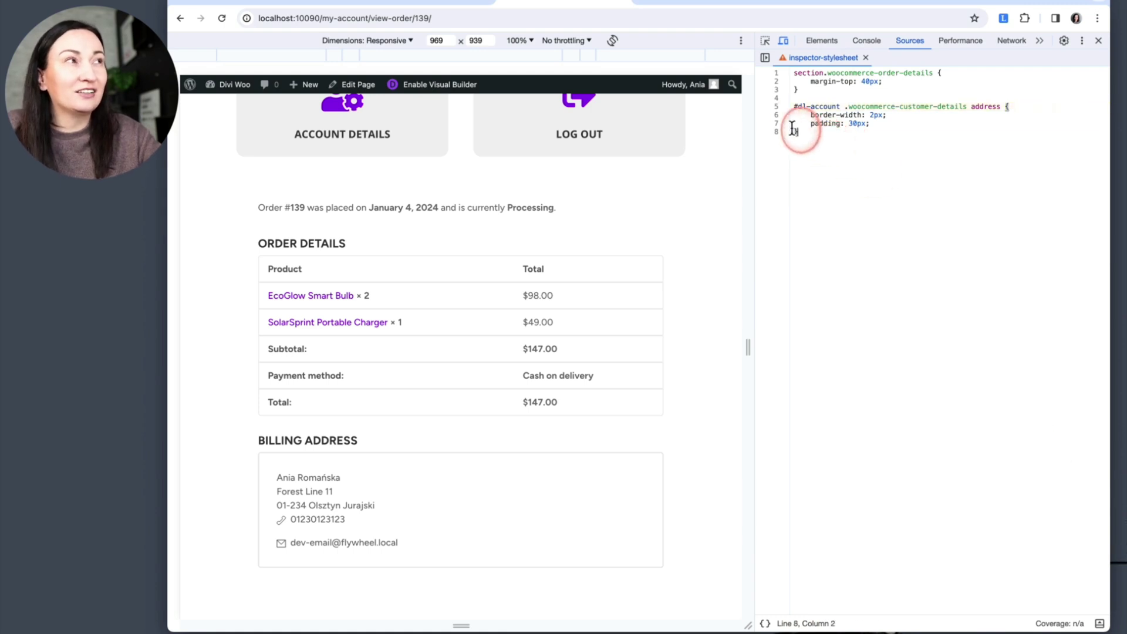
{"action": "left_click_drag", "start_coordinate": [794, 131], "coordinate": [778, 109]}
{"action": "key", "text": "ctrl+c"}
Step: Paste the address rule below section.woocommerce-order-details at the end of the child theme's style.css and update the file
{"action": "left_click", "coordinate": [266, 3]}
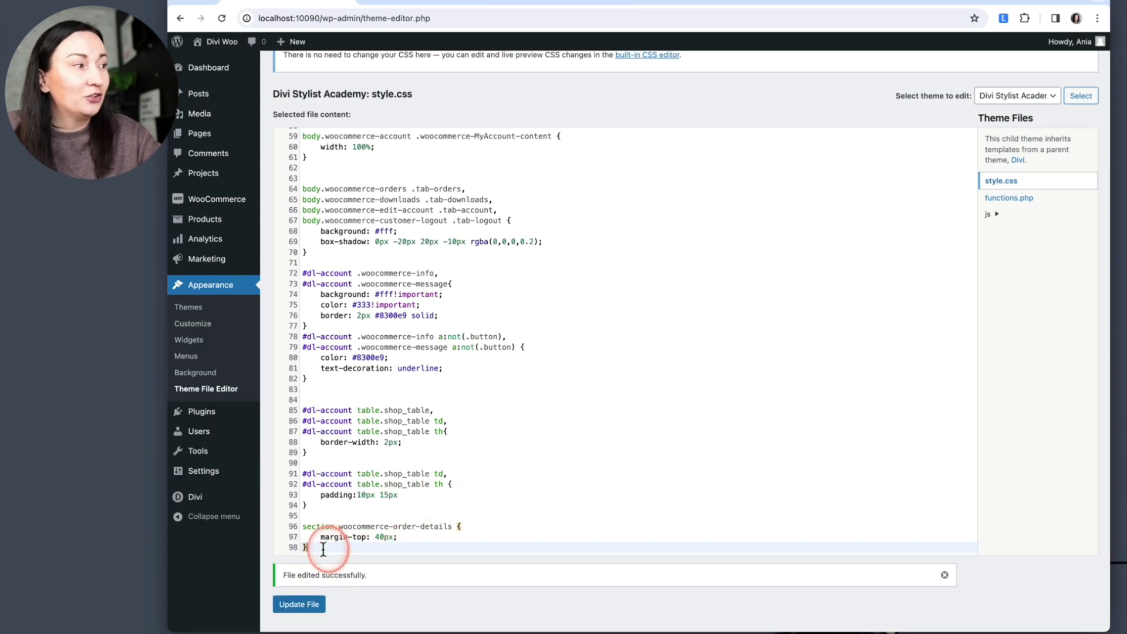
{"action": "left_click", "coordinate": [443, 540]}
{"action": "key", "text": "Return"}
{"action": "key", "text": "ctrl+v"}
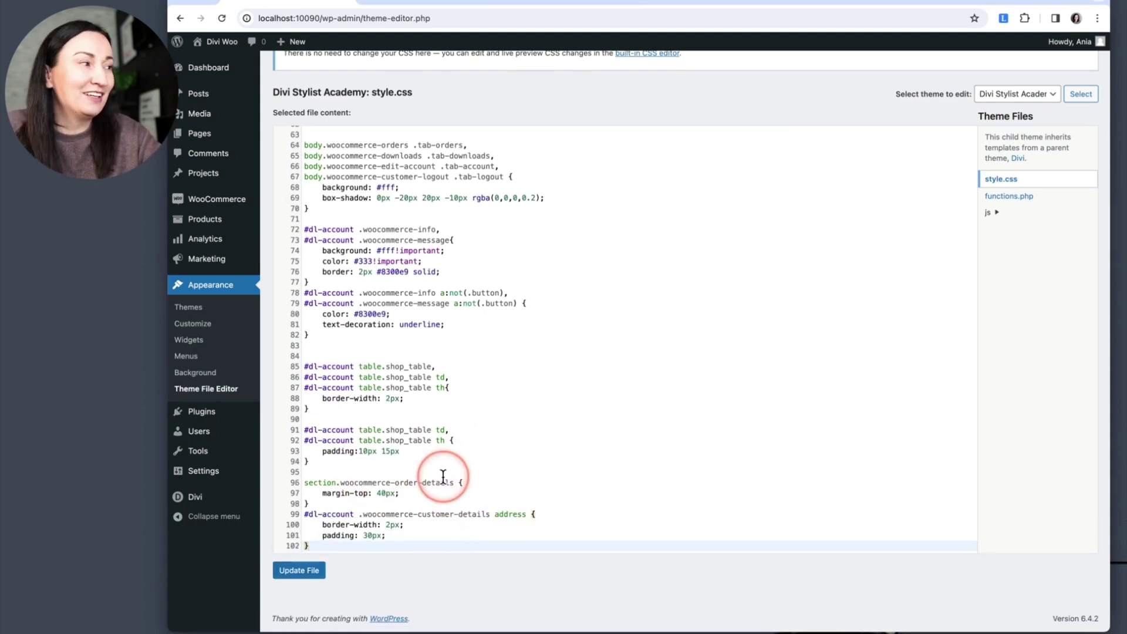
{"action": "left_click", "coordinate": [311, 577]}
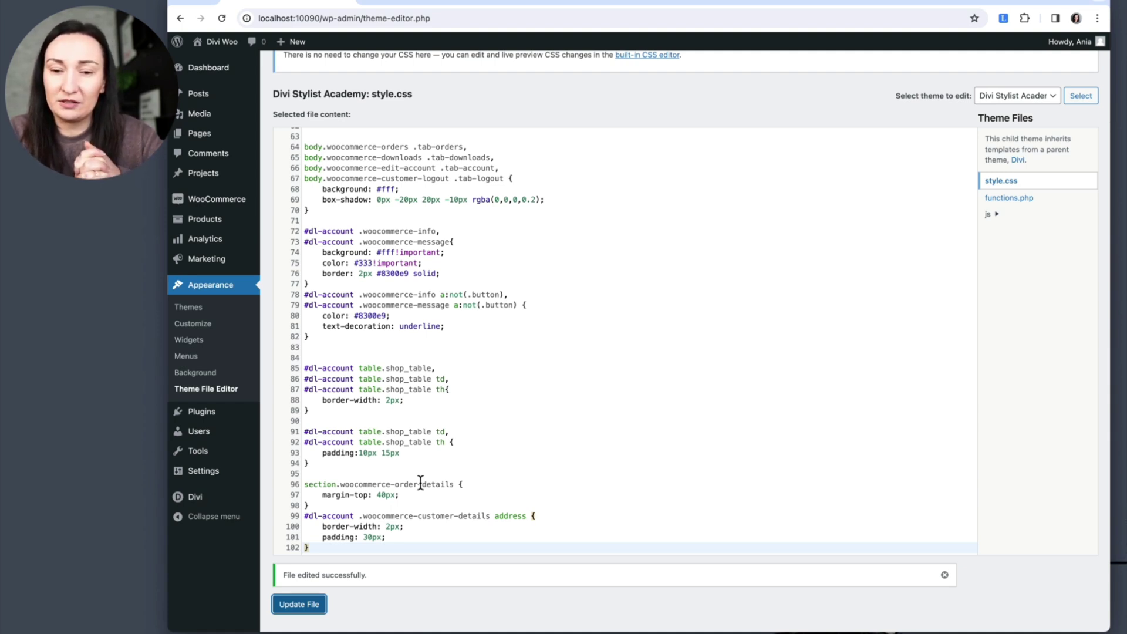
Step: Return to the order details page and review the account navigation, Order Details table and Billing Address box
{"action": "left_click", "coordinate": [510, 460]}
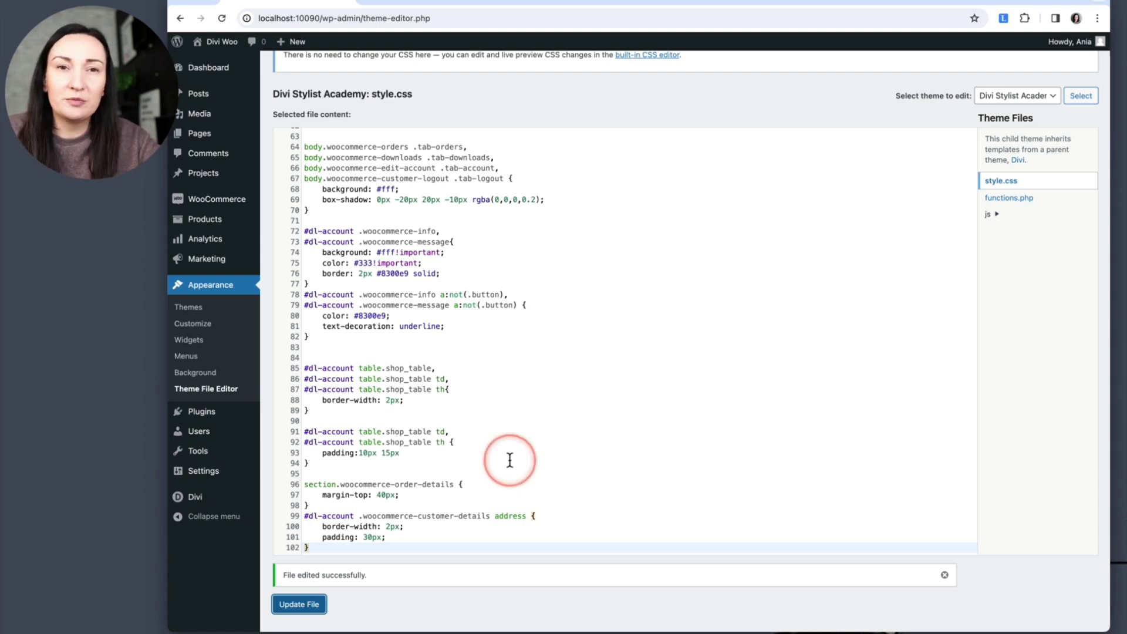
{"action": "left_click", "coordinate": [435, 4]}
{"action": "left_click", "coordinate": [573, 3]}
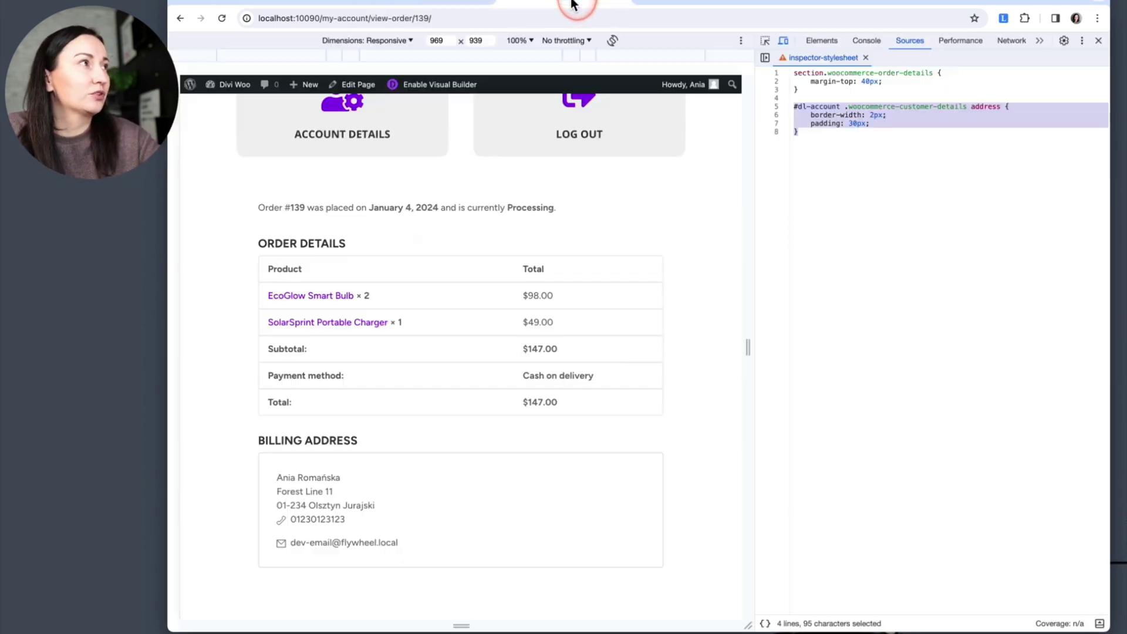
{"action": "left_click", "coordinate": [597, 344]}
{"action": "scroll", "coordinate": [597, 343], "scroll_direction": "up", "scroll_amount": 3}
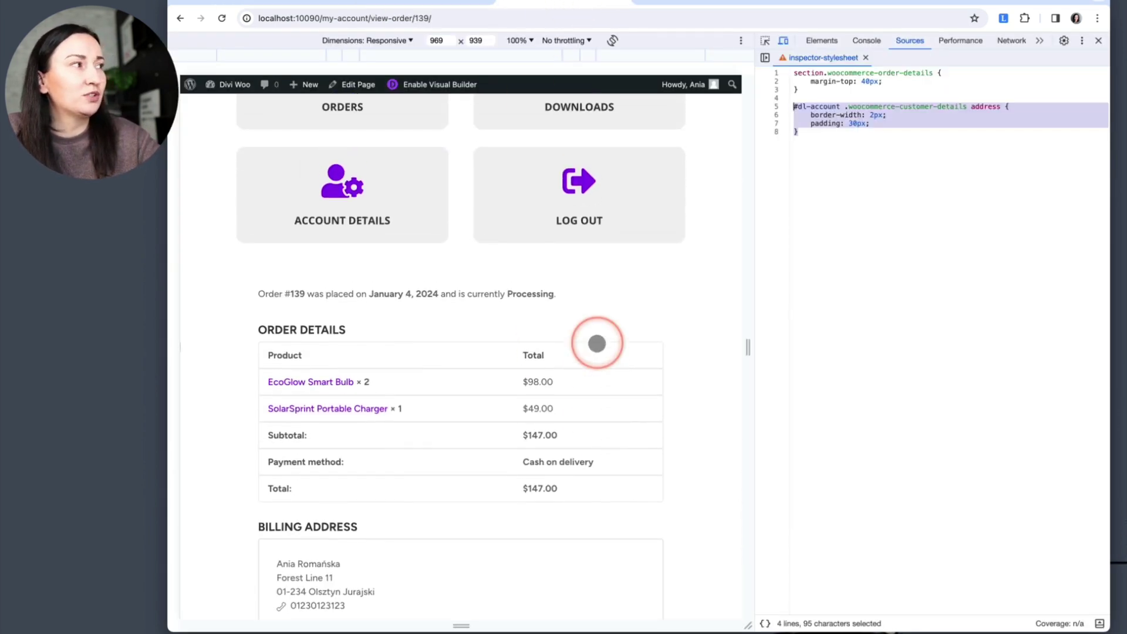
{"action": "scroll", "coordinate": [597, 344], "scroll_direction": "up", "scroll_amount": 2}
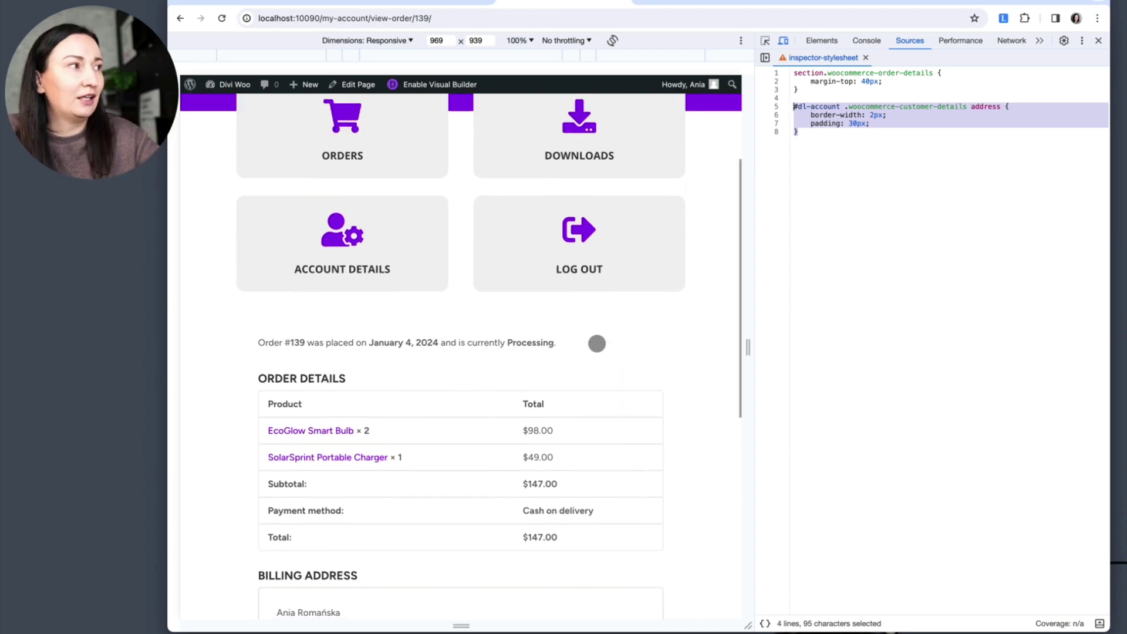
{"action": "scroll", "coordinate": [596, 344], "scroll_direction": "up", "scroll_amount": 2}
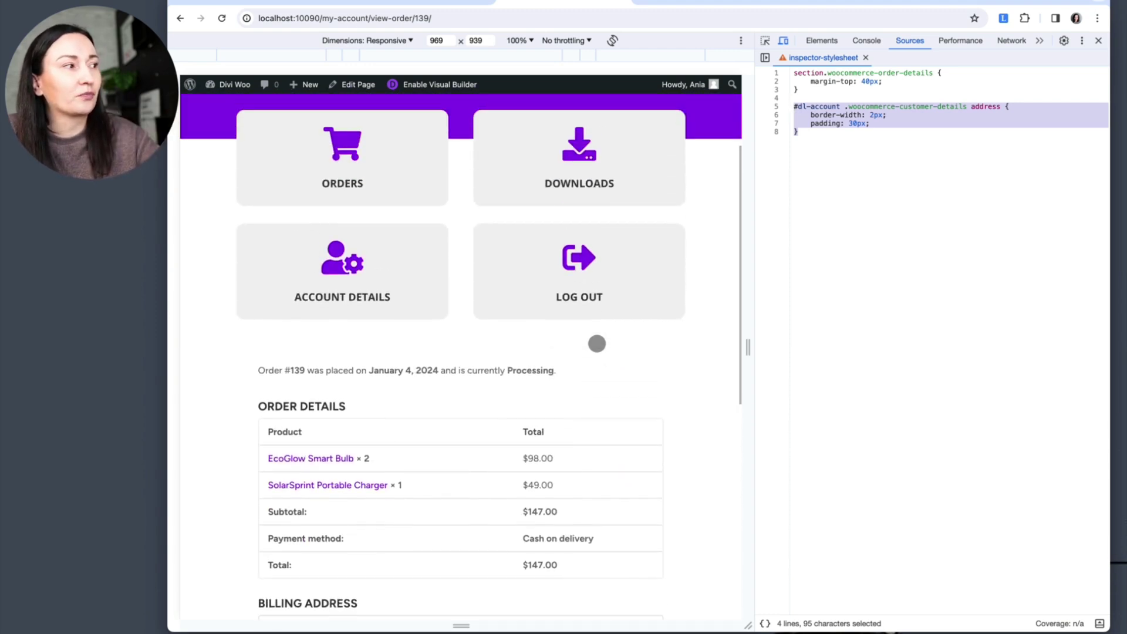
{"action": "scroll", "coordinate": [596, 344], "scroll_direction": "down", "scroll_amount": 4}
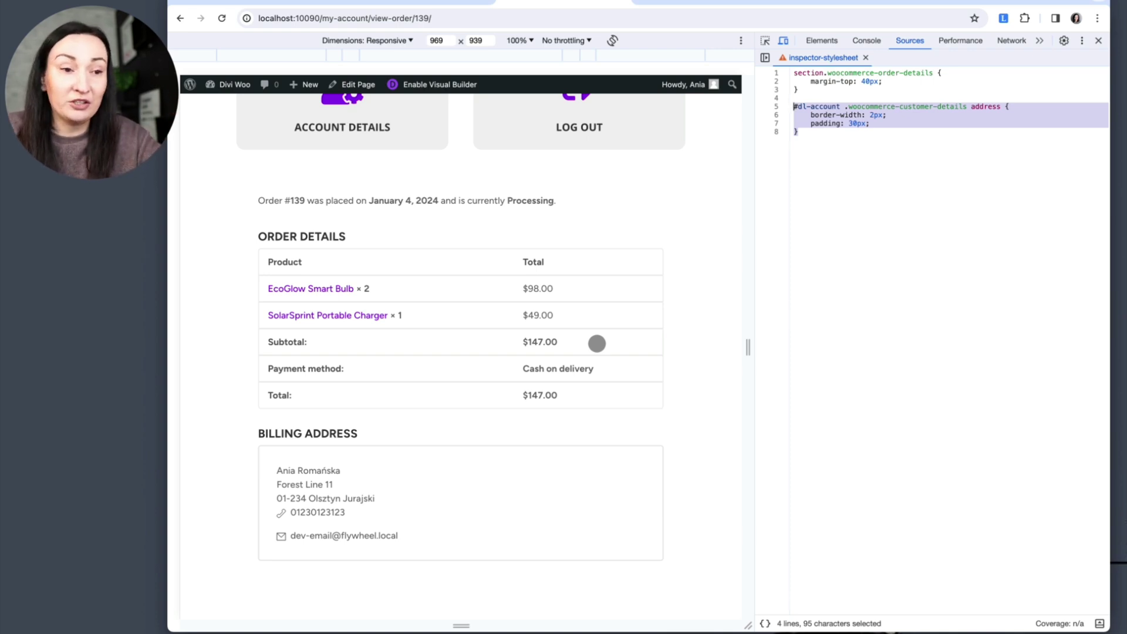
{"action": "scroll", "coordinate": [596, 343], "scroll_direction": "up", "scroll_amount": 4}
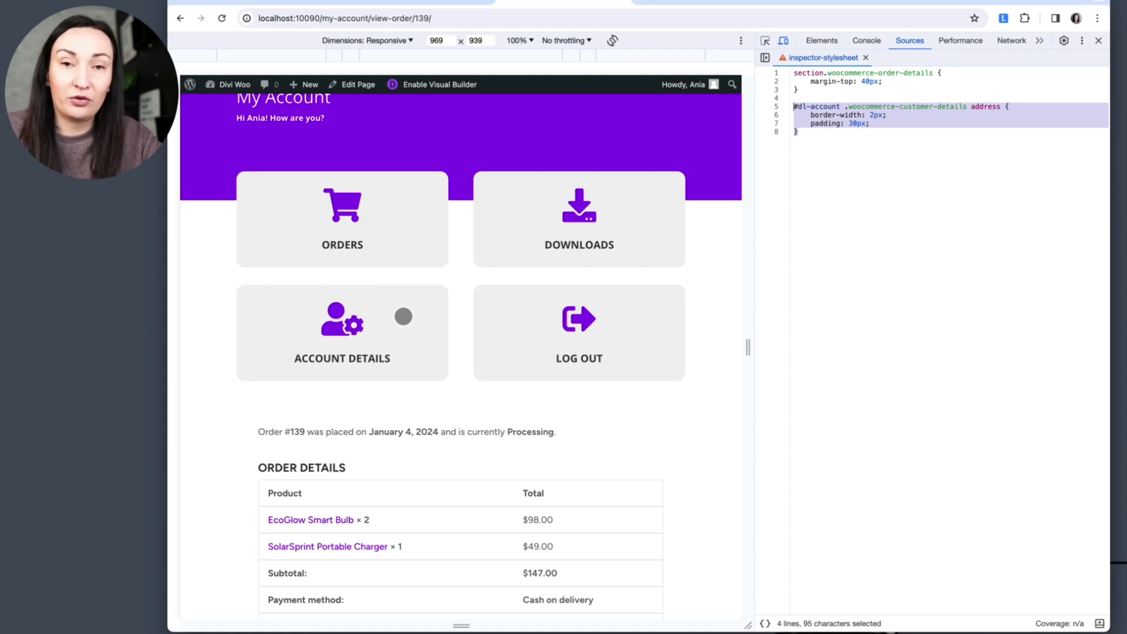
{"action": "left_click", "coordinate": [471, 320]}
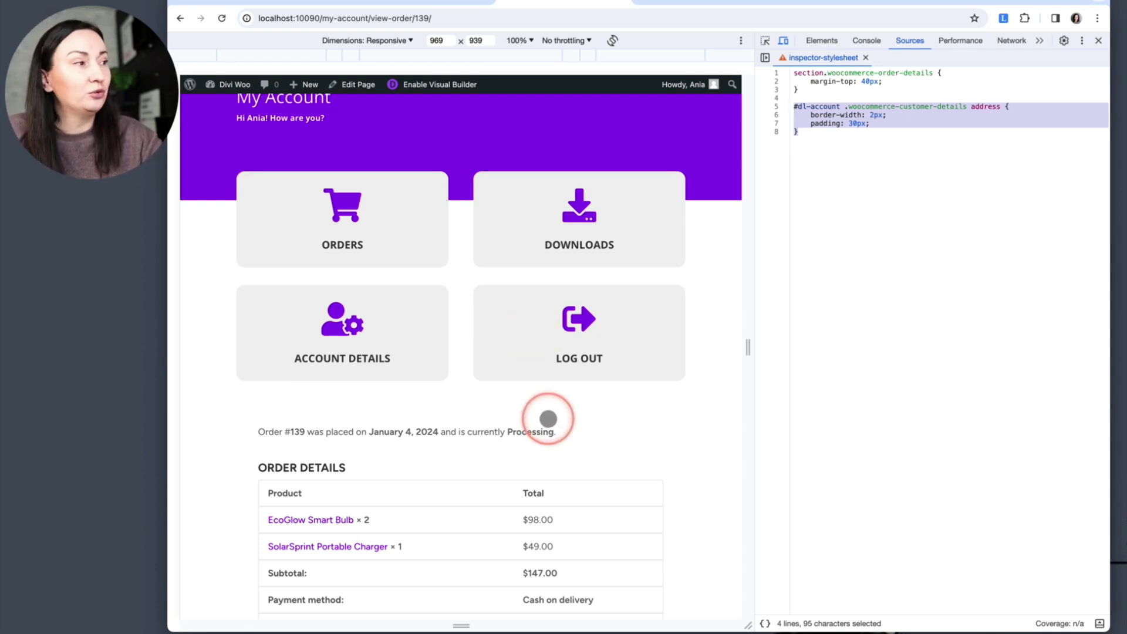
{"action": "scroll", "coordinate": [547, 419], "scroll_direction": "down", "scroll_amount": 1}
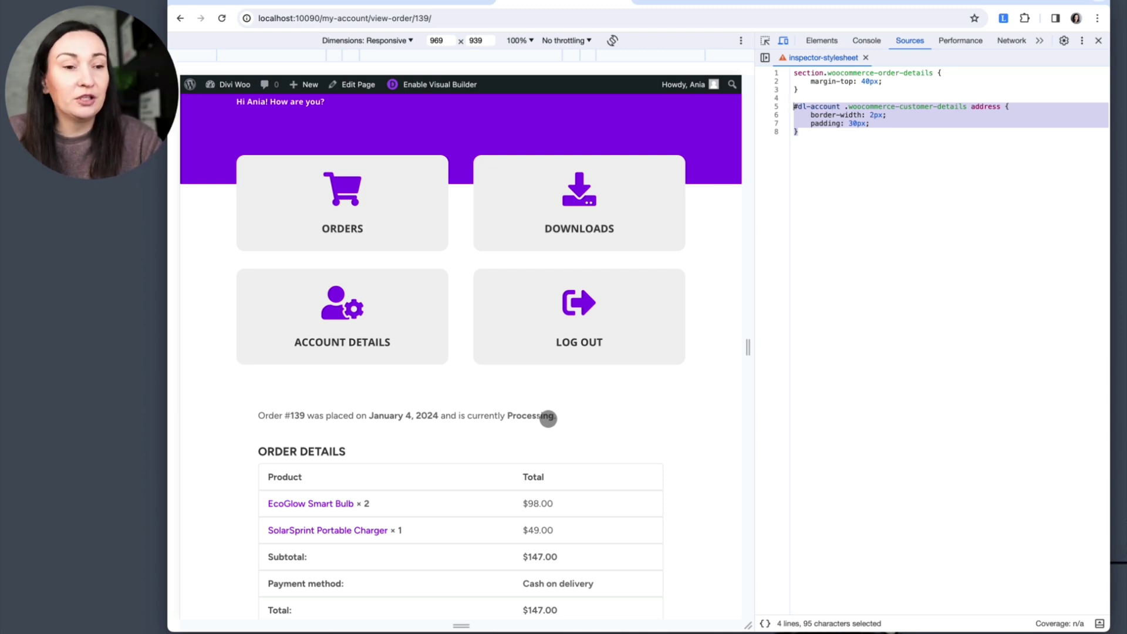
{"action": "left_click", "coordinate": [547, 418]}
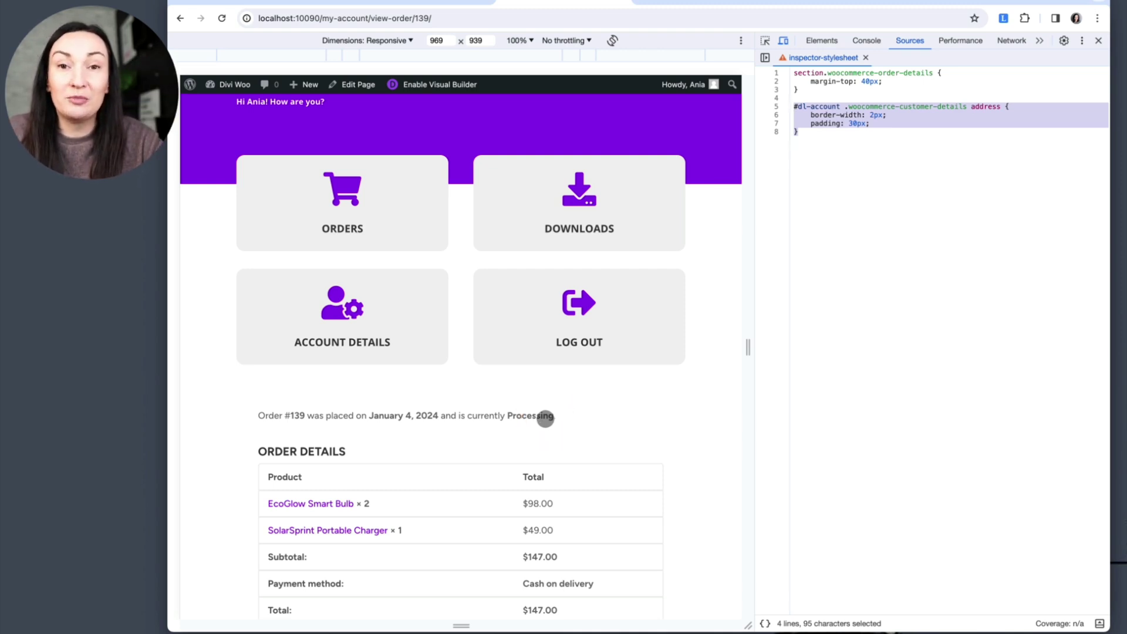
{"action": "left_click", "coordinate": [546, 418]}
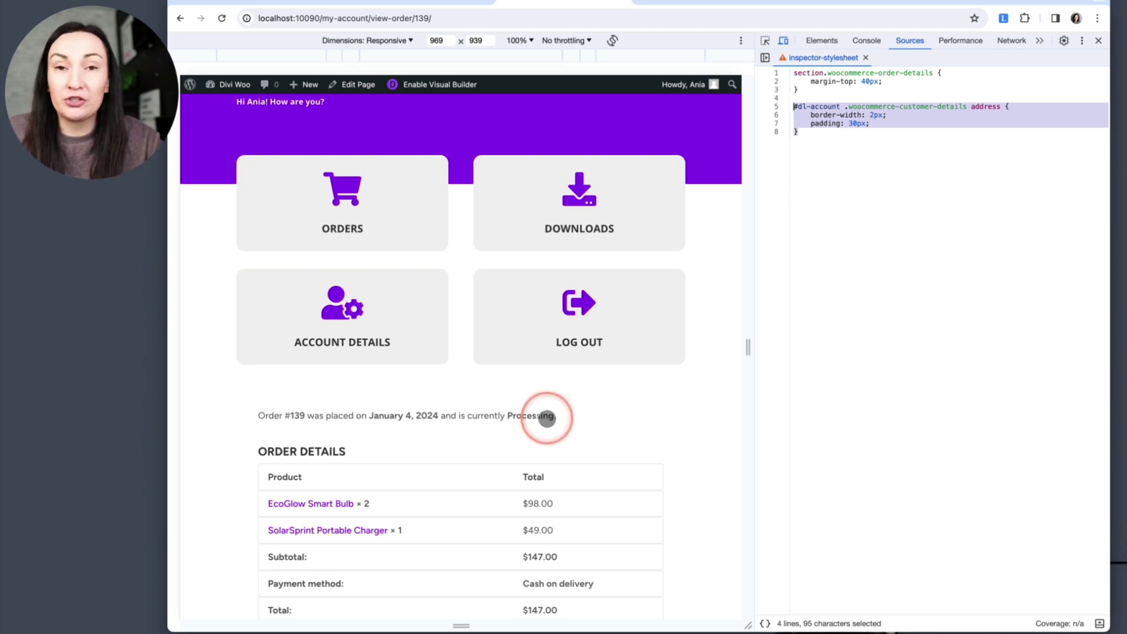
{"action": "left_click", "coordinate": [547, 418]}
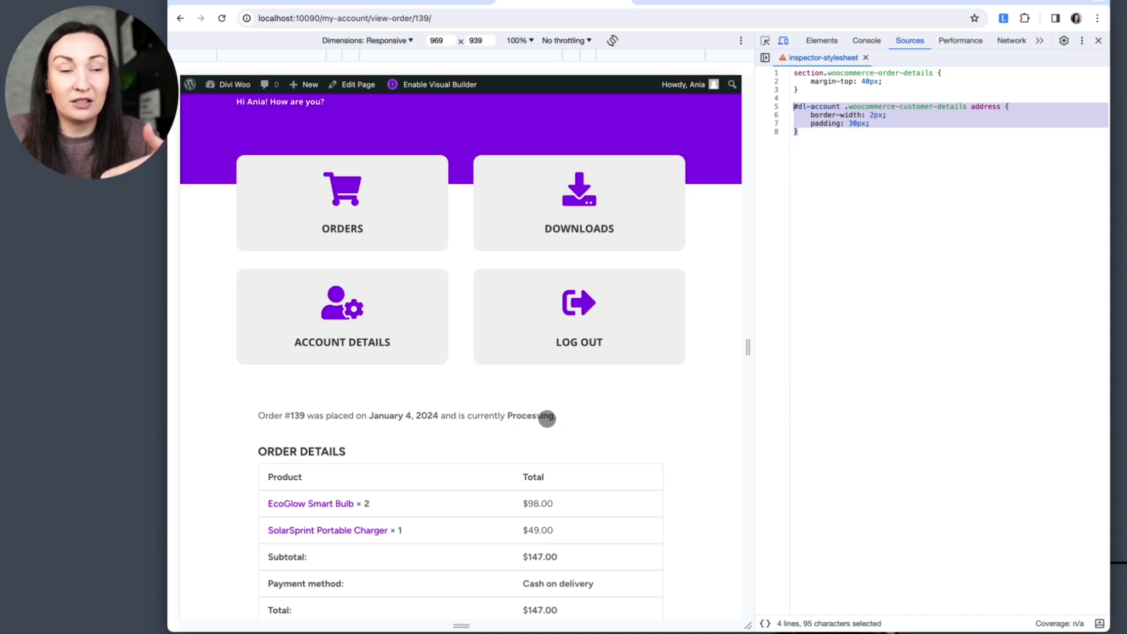
{"action": "left_click", "coordinate": [547, 419]}
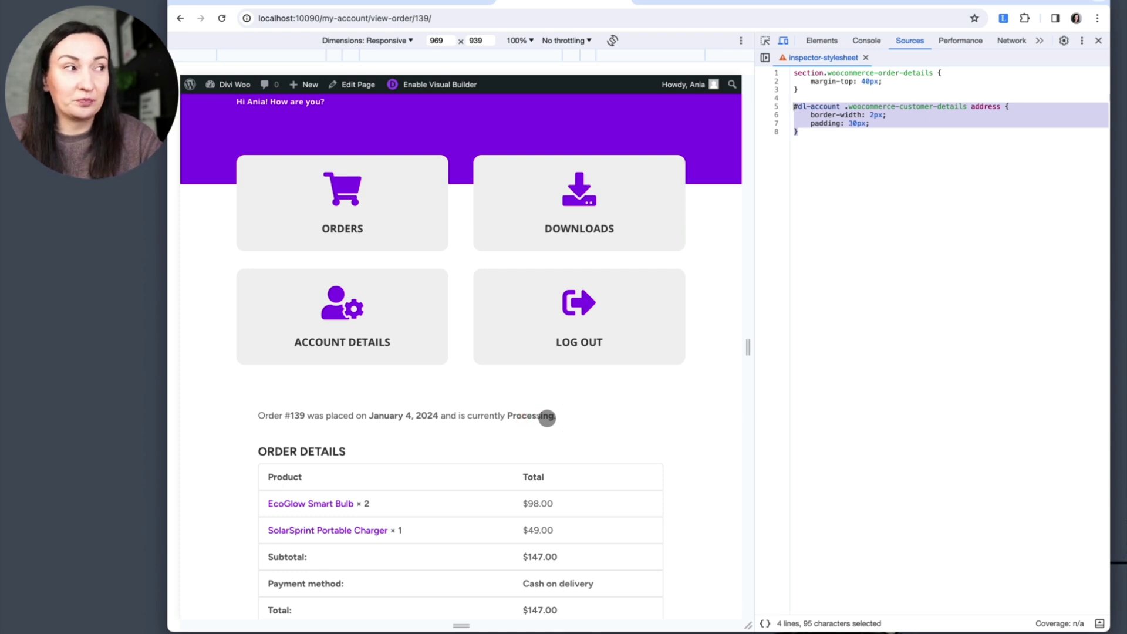
{"action": "left_click", "coordinate": [547, 417]}
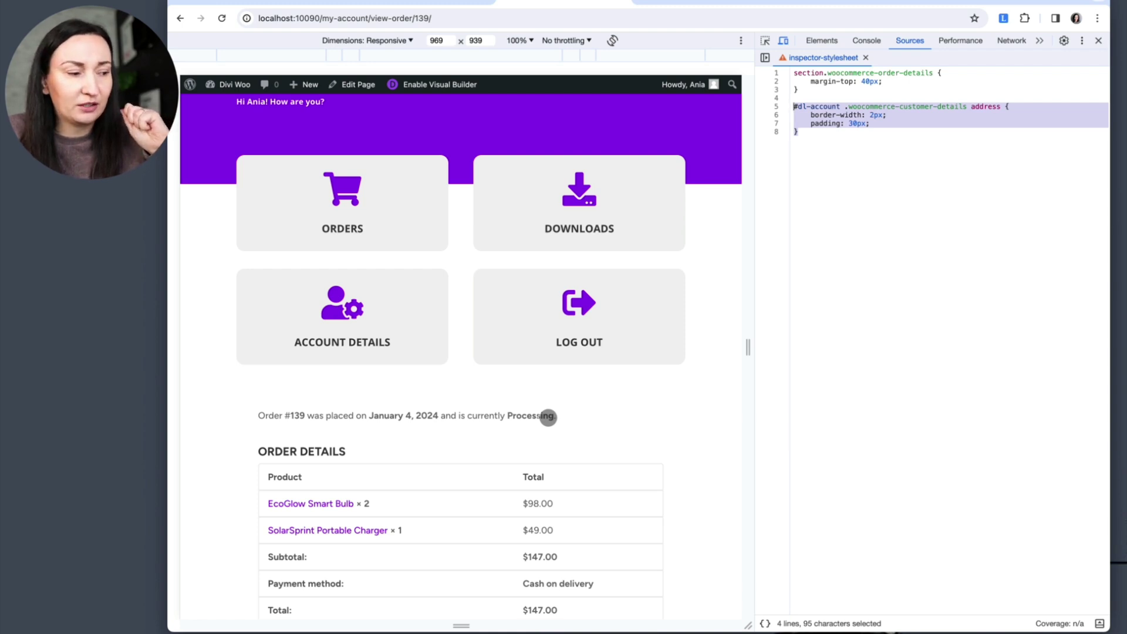
{"action": "left_click", "coordinate": [548, 417]}
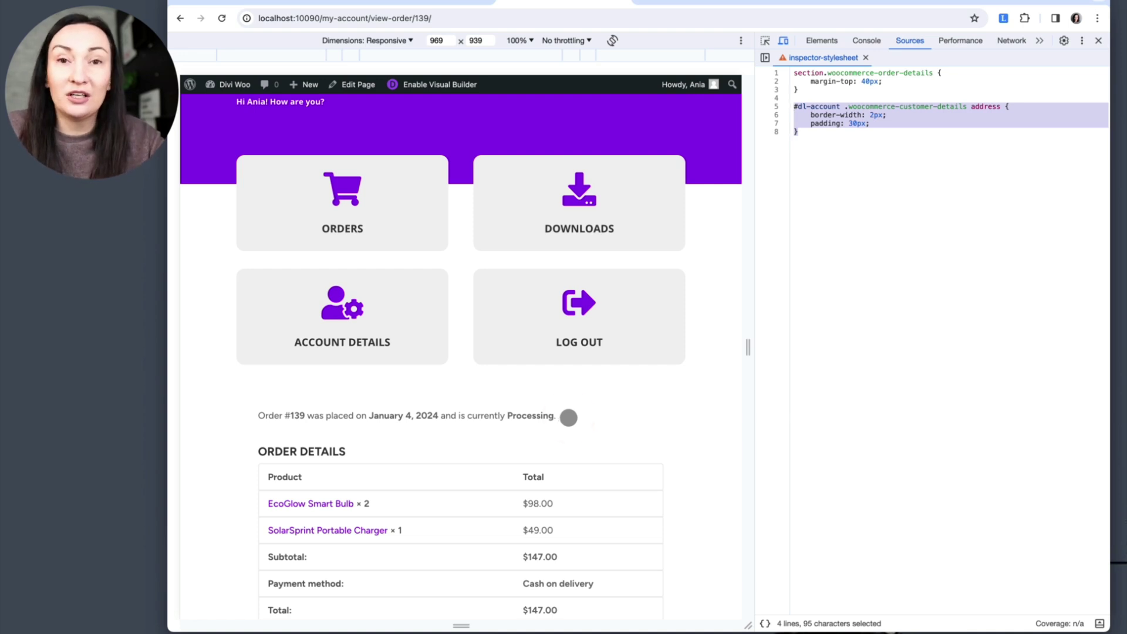
Step: Close the developer tools and review the order details page, from the account navigation down to the Billing Address box, at full width
{"action": "left_click", "coordinate": [568, 417]}
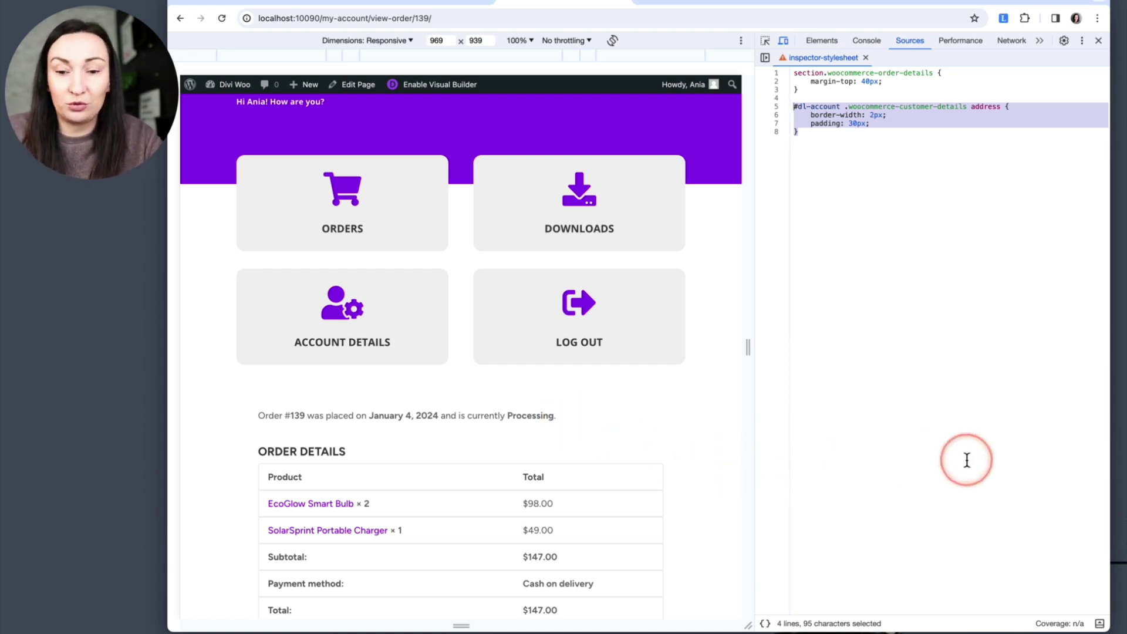
{"action": "scroll", "coordinate": [599, 432], "scroll_direction": "down", "scroll_amount": 3}
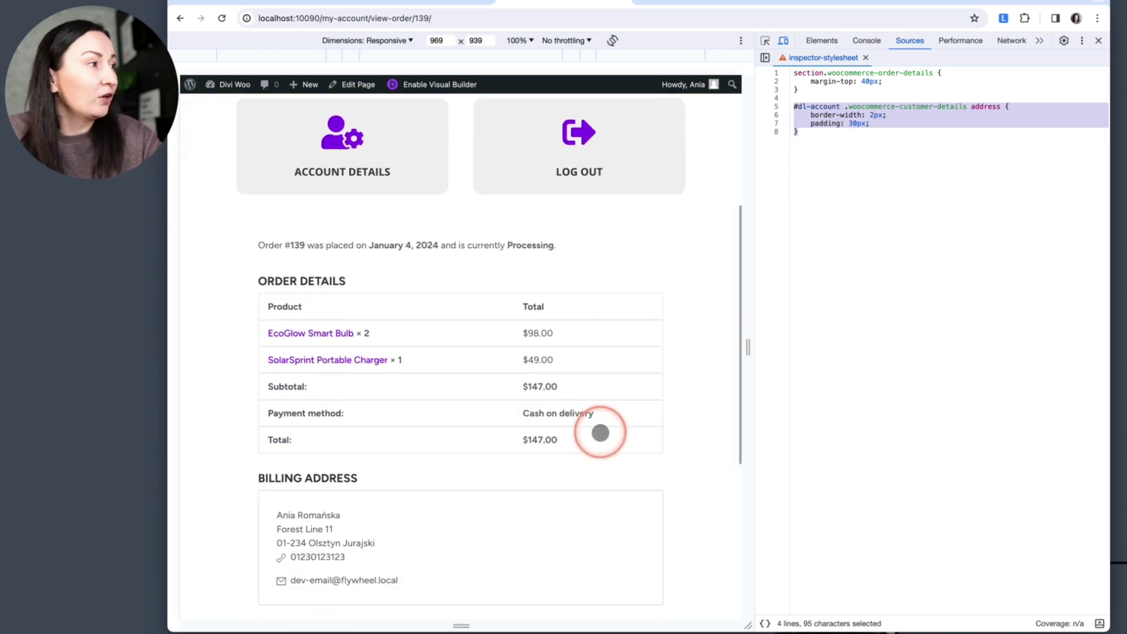
{"action": "left_click", "coordinate": [287, 2]}
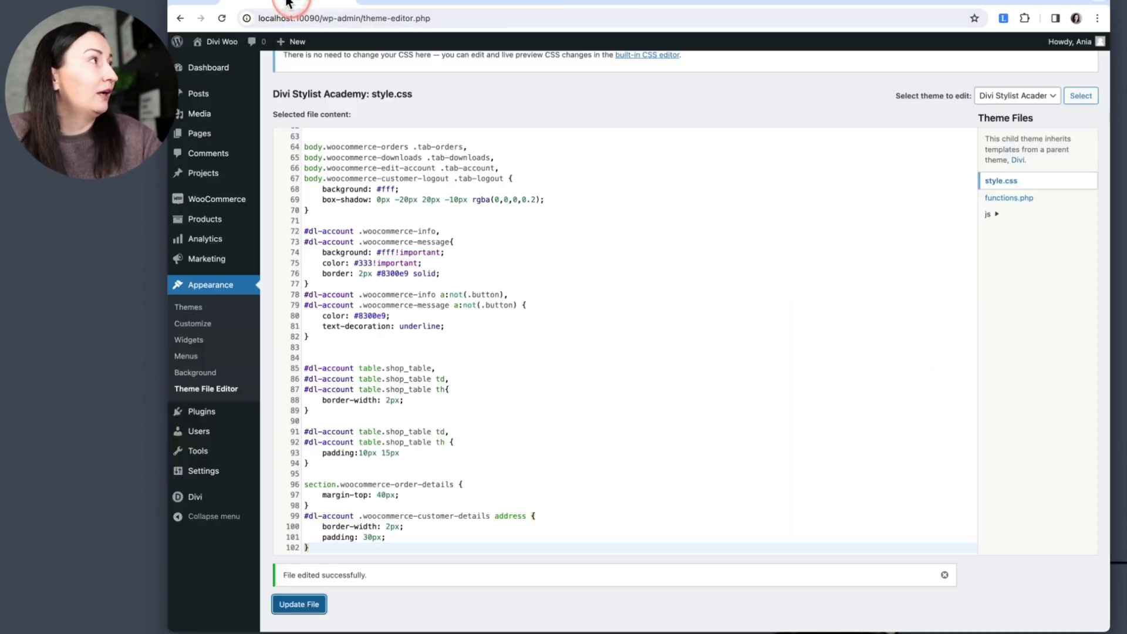
{"action": "left_click", "coordinate": [566, 5]}
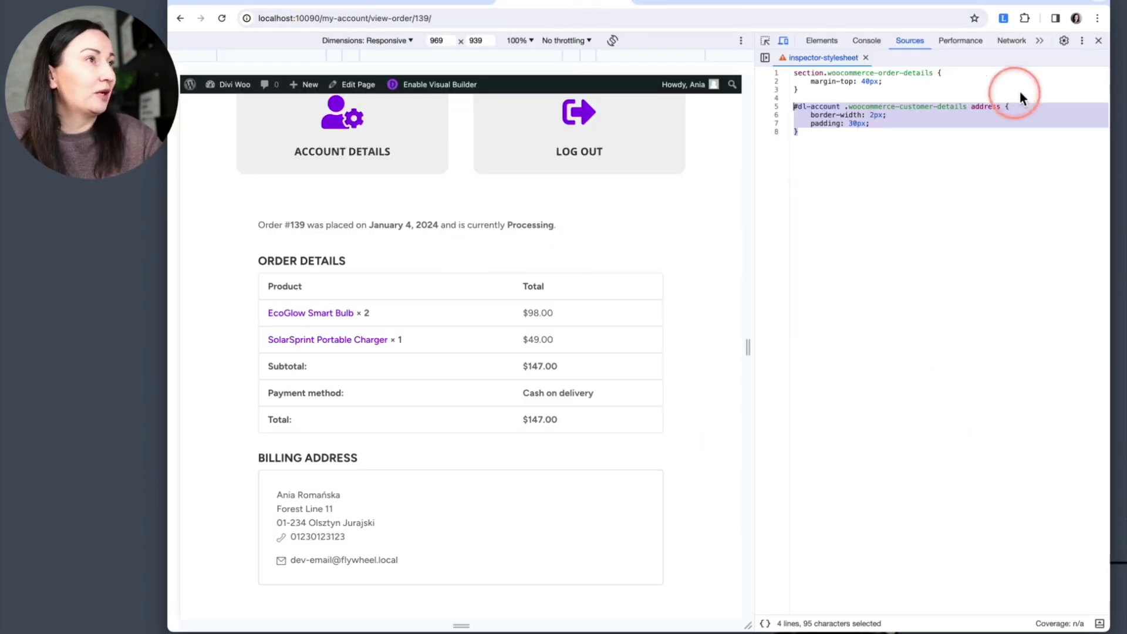
{"action": "left_click", "coordinate": [1099, 43]}
{"action": "scroll", "coordinate": [833, 241], "scroll_direction": "up", "scroll_amount": 5}
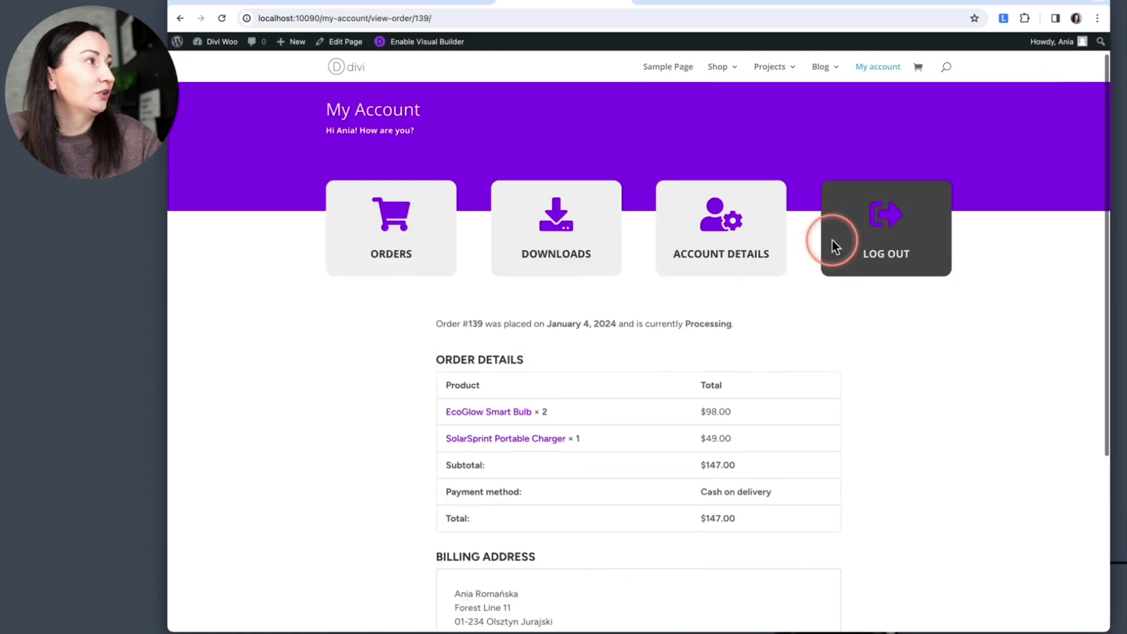
{"action": "scroll", "coordinate": [606, 377], "scroll_direction": "down", "scroll_amount": 3}
{"action": "scroll", "coordinate": [605, 376], "scroll_direction": "up", "scroll_amount": 2}
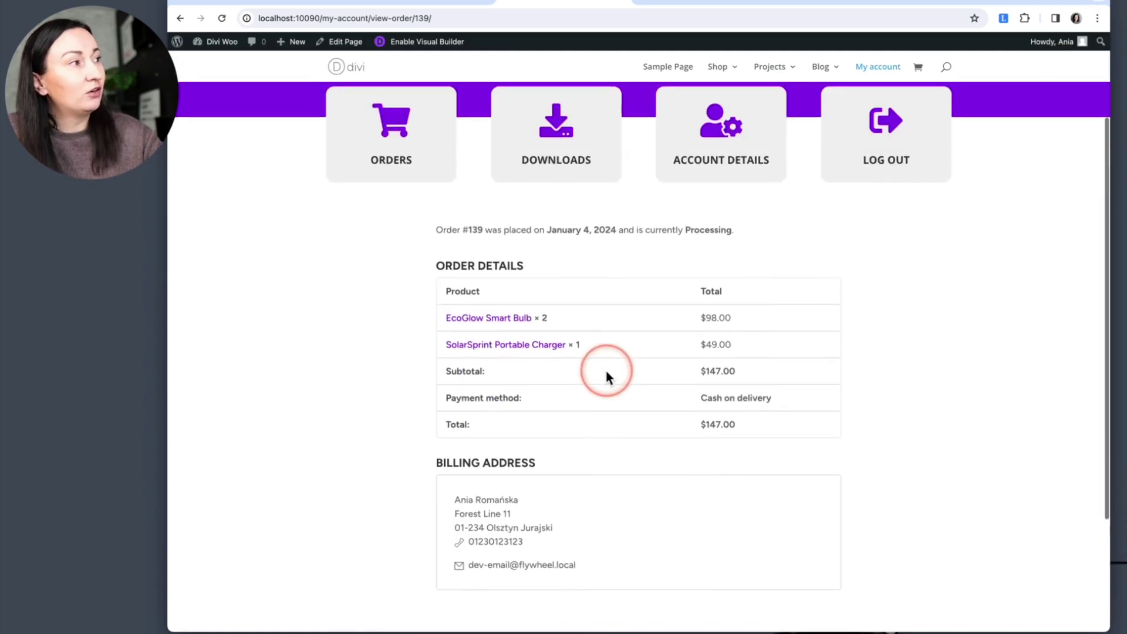
Step: Open the account's Orders list and inspect the Total cell in the first order row
{"action": "left_click", "coordinate": [418, 183]}
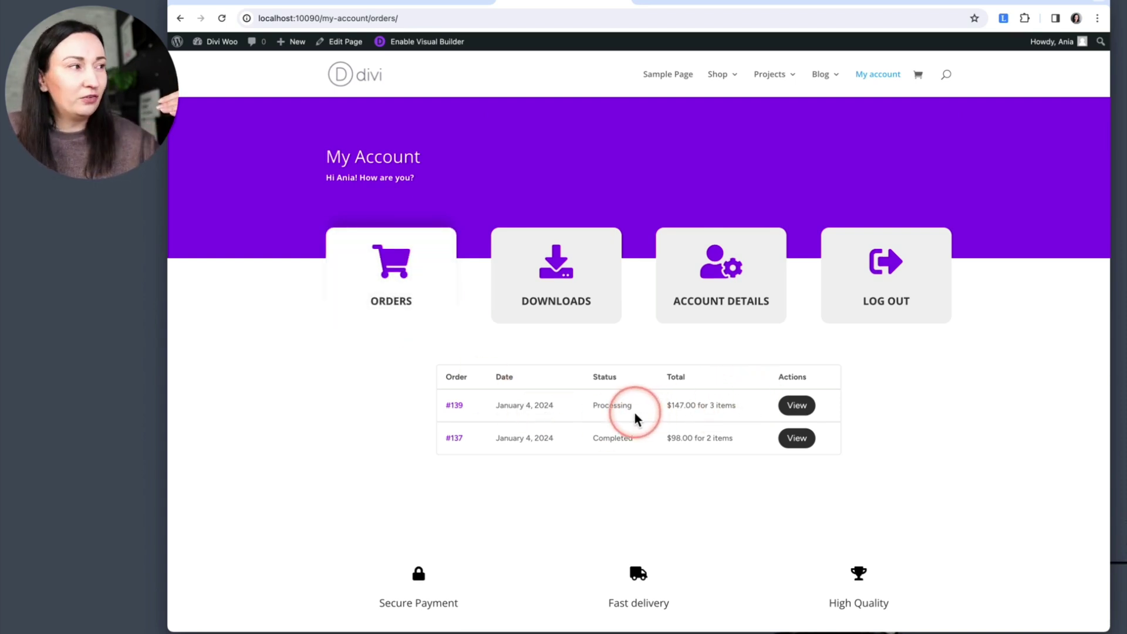
{"action": "right_click", "coordinate": [926, 431]}
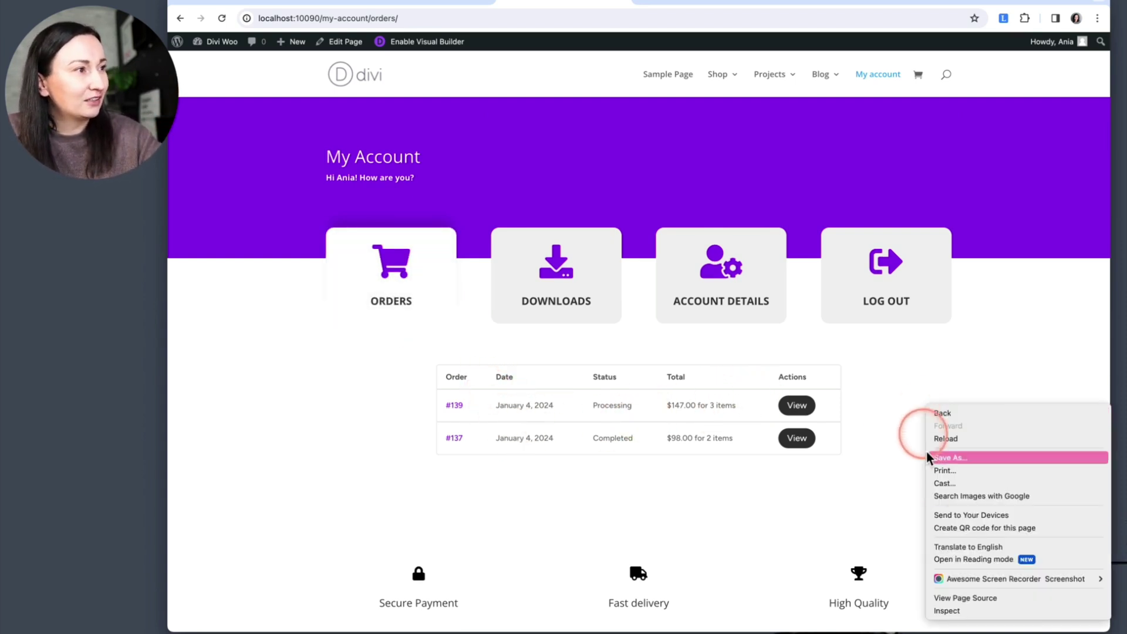
{"action": "left_click", "coordinate": [974, 610]}
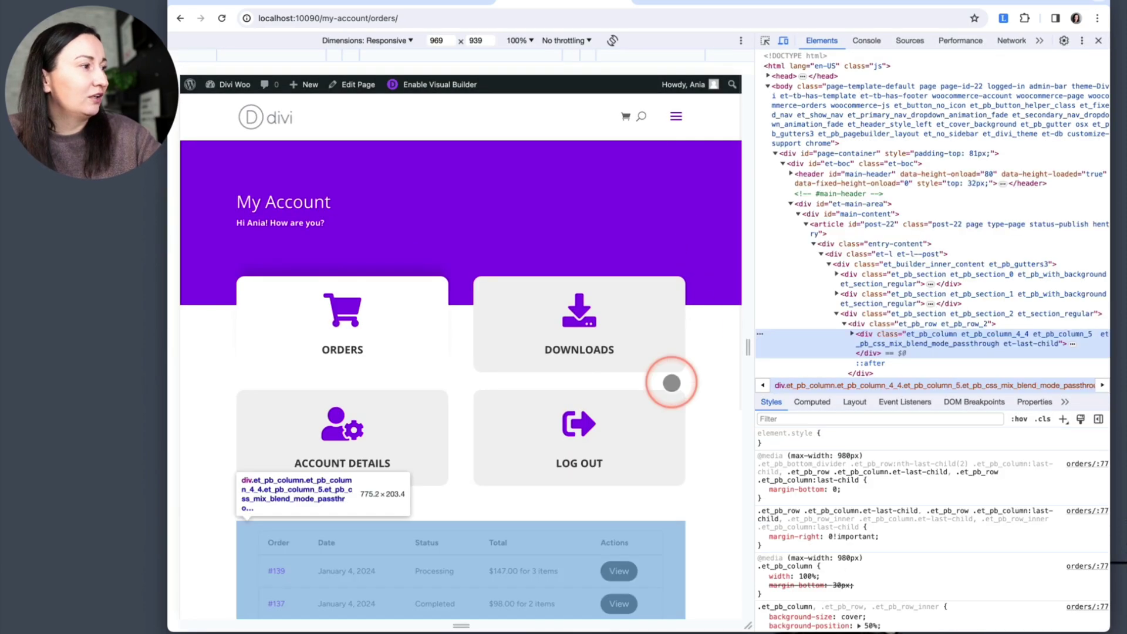
{"action": "scroll", "coordinate": [671, 383], "scroll_direction": "down", "scroll_amount": 3}
{"action": "left_click", "coordinate": [765, 40]}
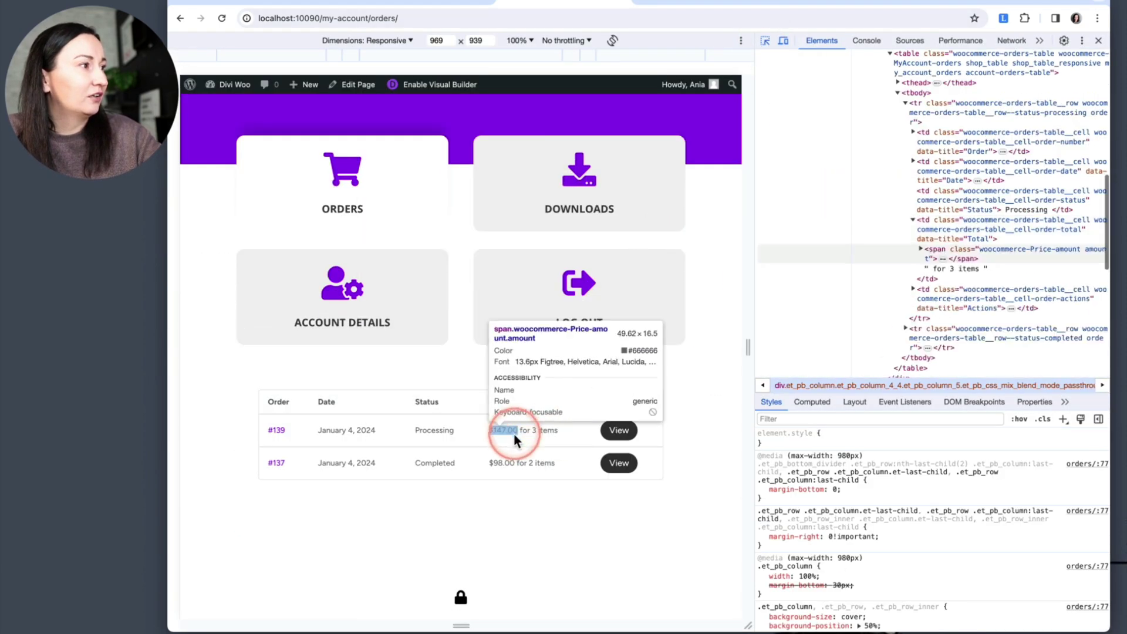
{"action": "left_click", "coordinate": [515, 433]}
{"action": "left_click", "coordinate": [929, 182]}
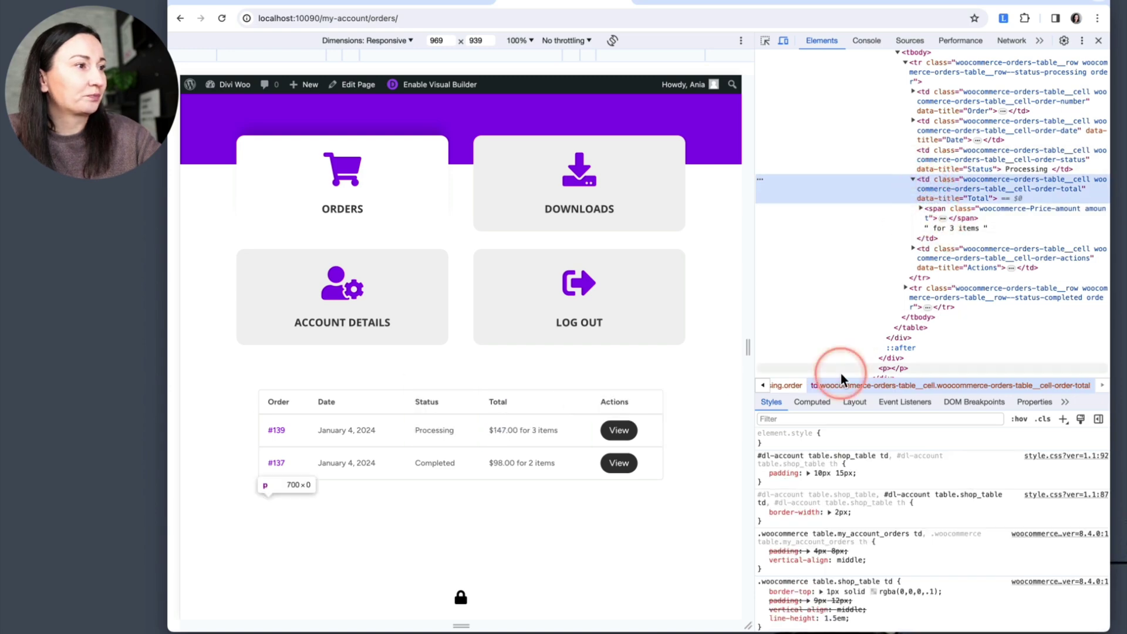
Step: Find the WooCommerce rule that sets the orders table's font size and copy its table.my_account_orders selector
{"action": "scroll", "coordinate": [952, 473], "scroll_direction": "down", "scroll_amount": 3}
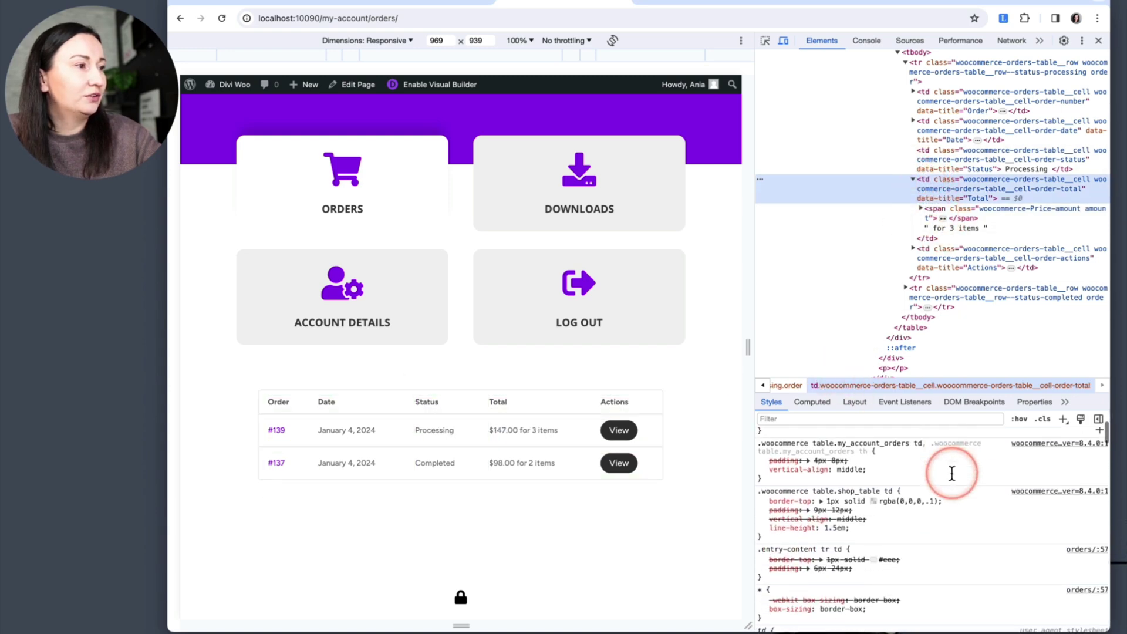
{"action": "scroll", "coordinate": [952, 473], "scroll_direction": "down", "scroll_amount": 5}
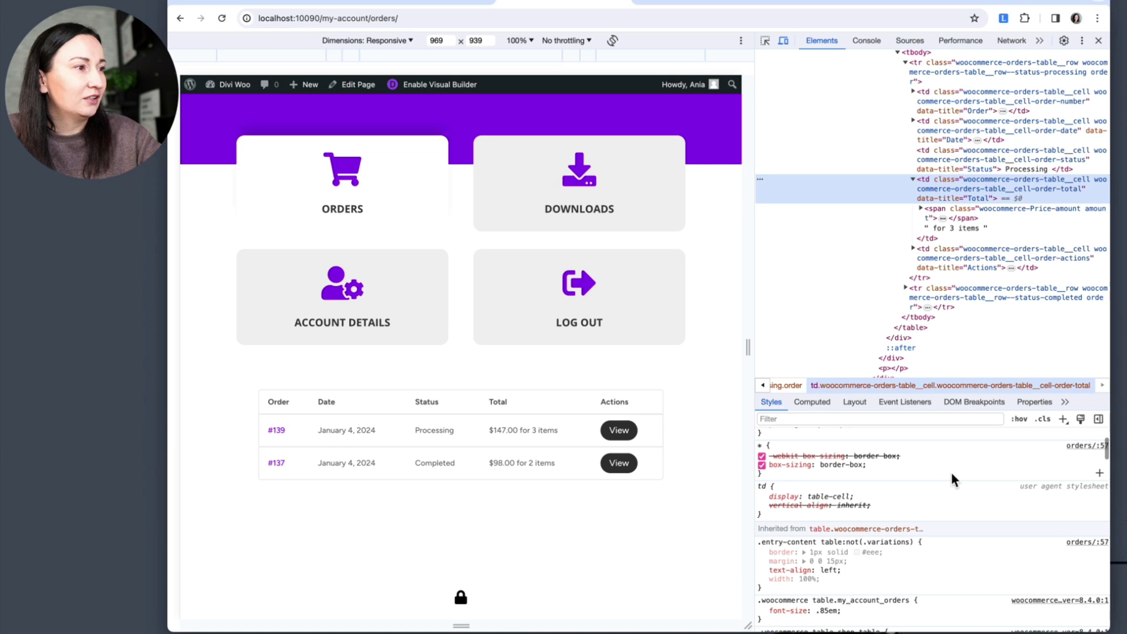
{"action": "scroll", "coordinate": [952, 473], "scroll_direction": "down", "scroll_amount": 4}
{"action": "left_click", "coordinate": [774, 510]}
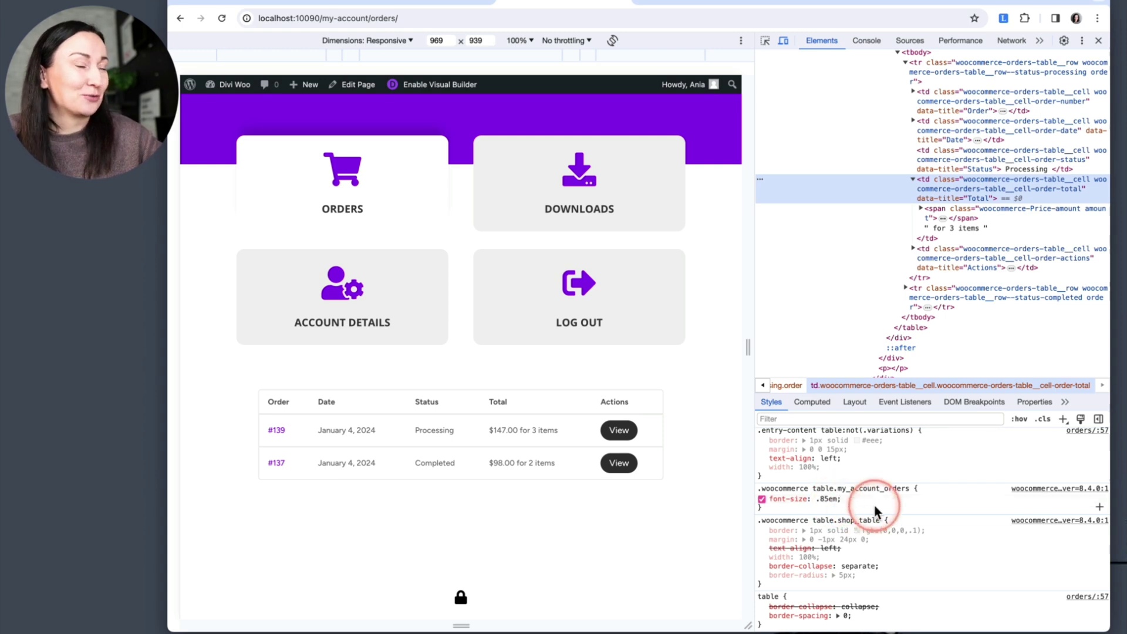
{"action": "left_click", "coordinate": [820, 507]}
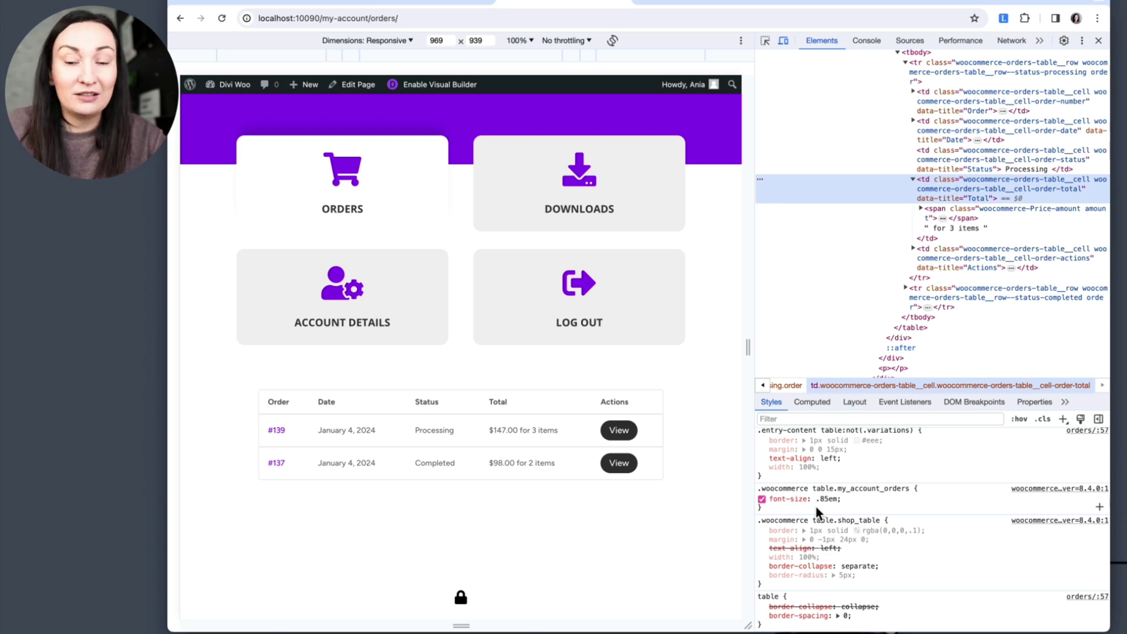
{"action": "left_click", "coordinate": [831, 510]}
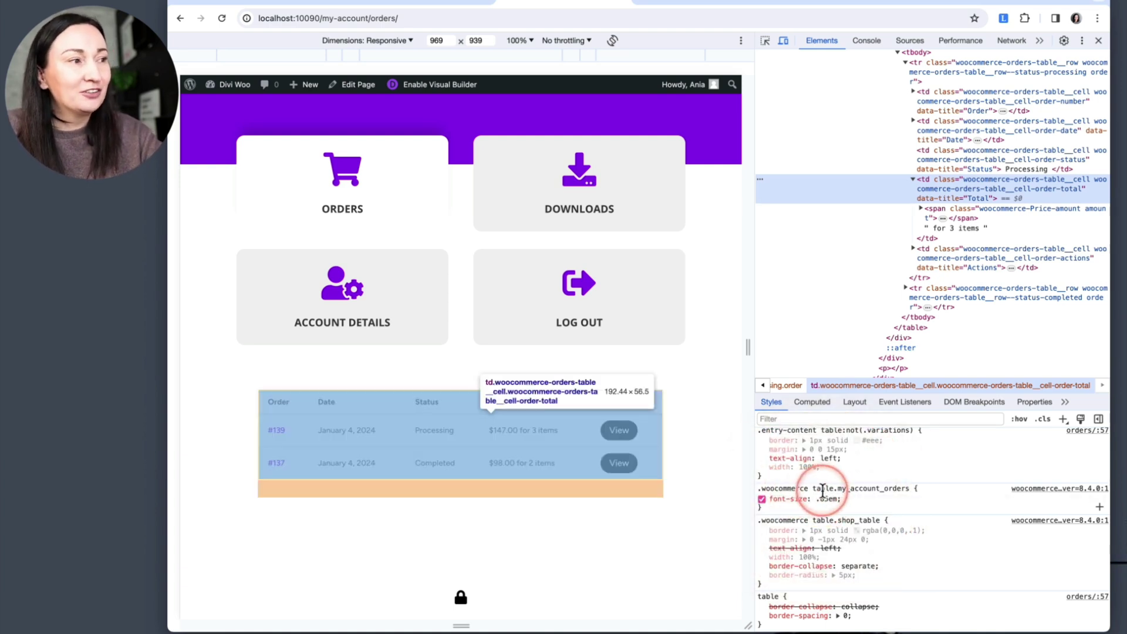
{"action": "left_click", "coordinate": [814, 489]}
{"action": "left_click_drag", "start_coordinate": [813, 489], "coordinate": [911, 490]}
{"action": "key", "text": "super+c"}
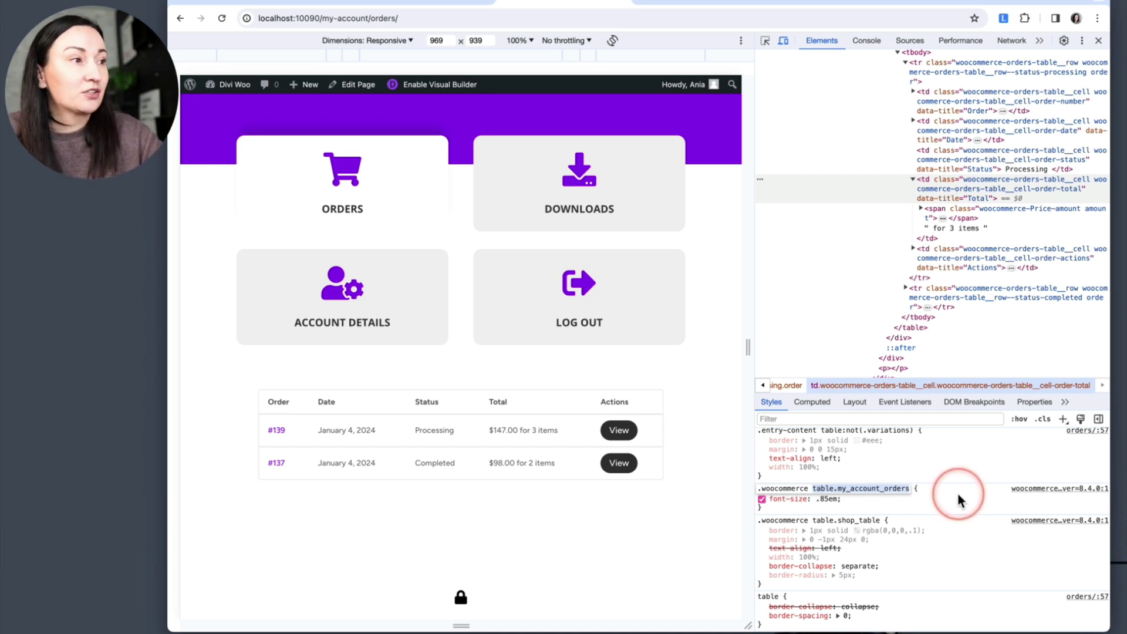
Step: Add a new style rule in the inspector with the selector #dl-account table.my_account_orders
{"action": "scroll", "coordinate": [958, 496], "scroll_direction": "up", "scroll_amount": 3}
{"action": "left_click", "coordinate": [1059, 421]}
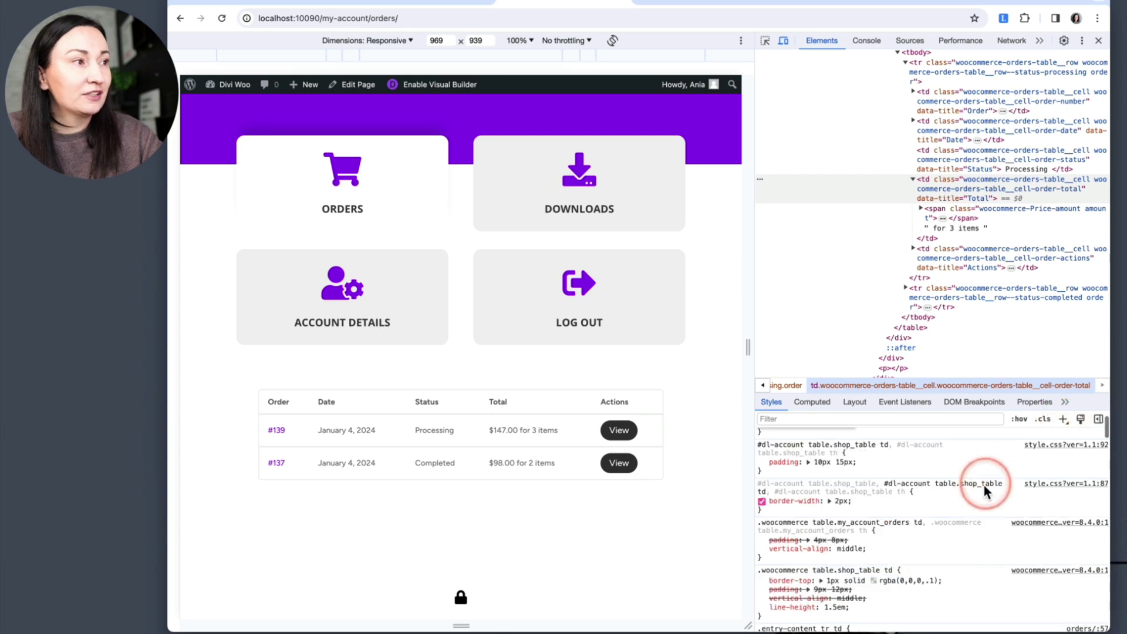
{"action": "key", "text": "super+v"}
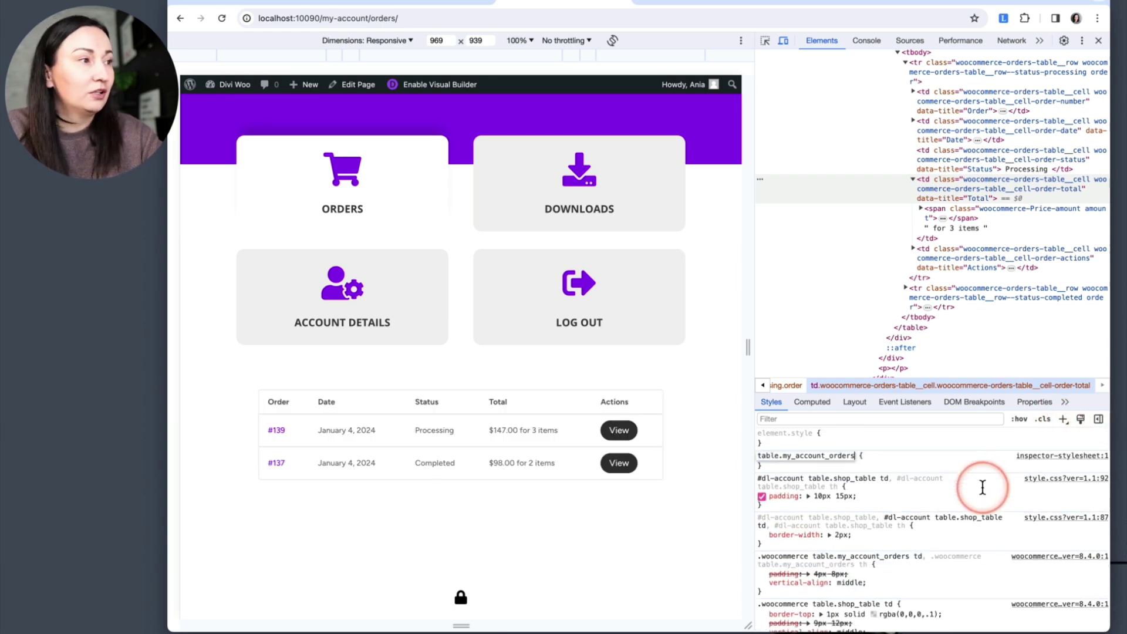
{"action": "key", "text": "Home"}
{"action": "type", "text": "#dl-m"}
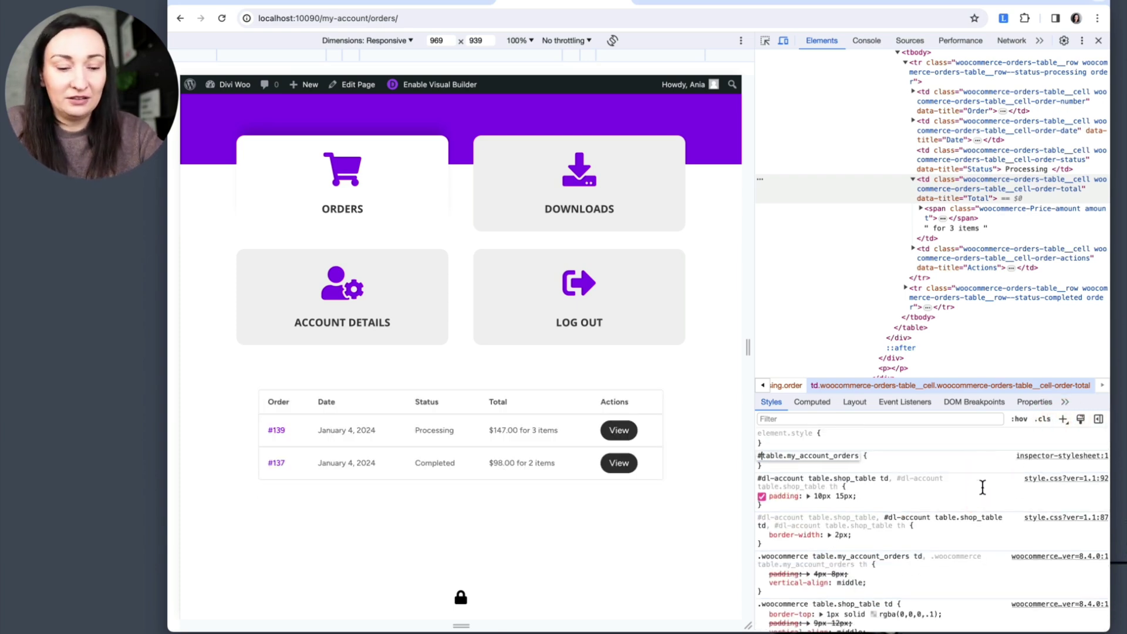
{"action": "key", "text": "BackSpace"}
{"action": "type", "text": "acc"}
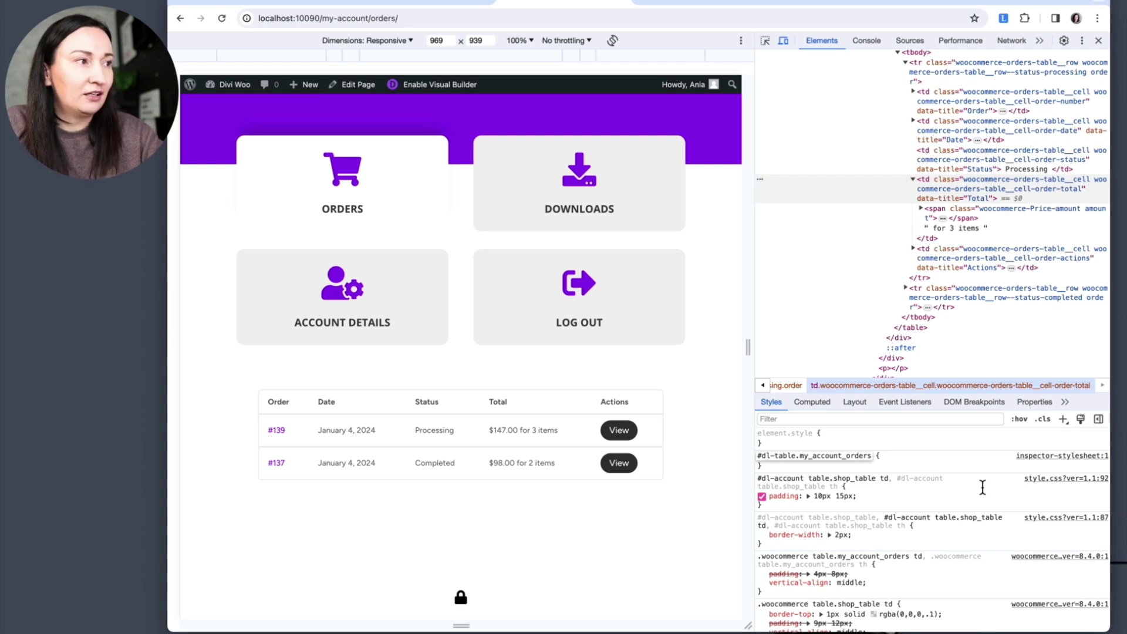
{"action": "type", "text": "ount"}
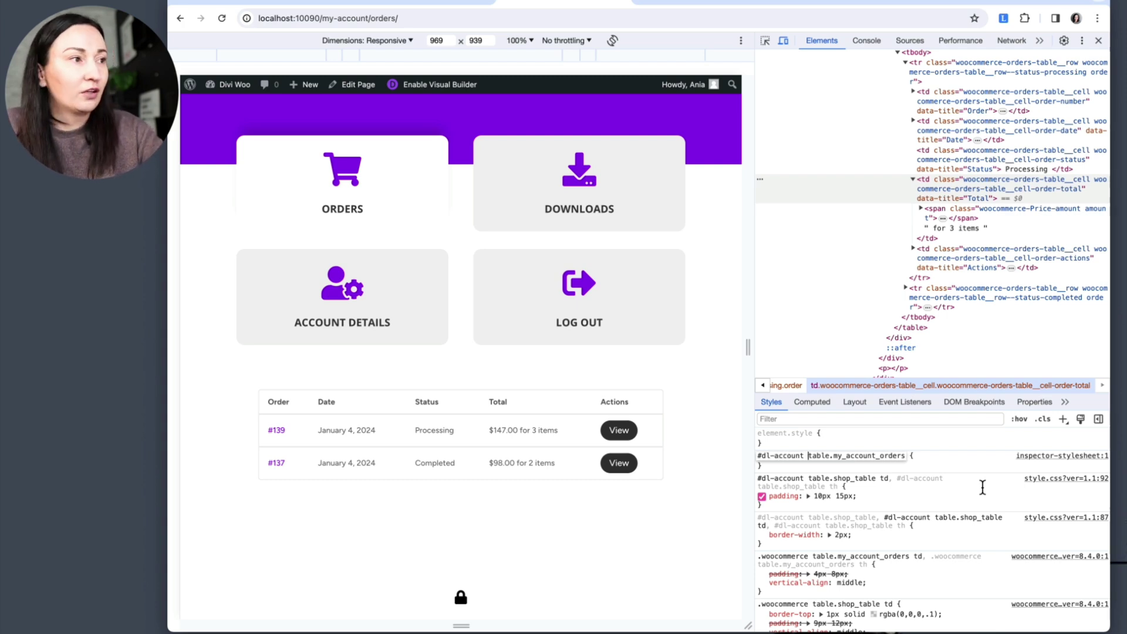
Step: Add font-size: 1em to the #dl-account table.my_account_orders rule and open the inspector stylesheet to copy the whole rule
{"action": "left_click", "coordinate": [923, 456]}
{"action": "type", "text": "font-siz"}
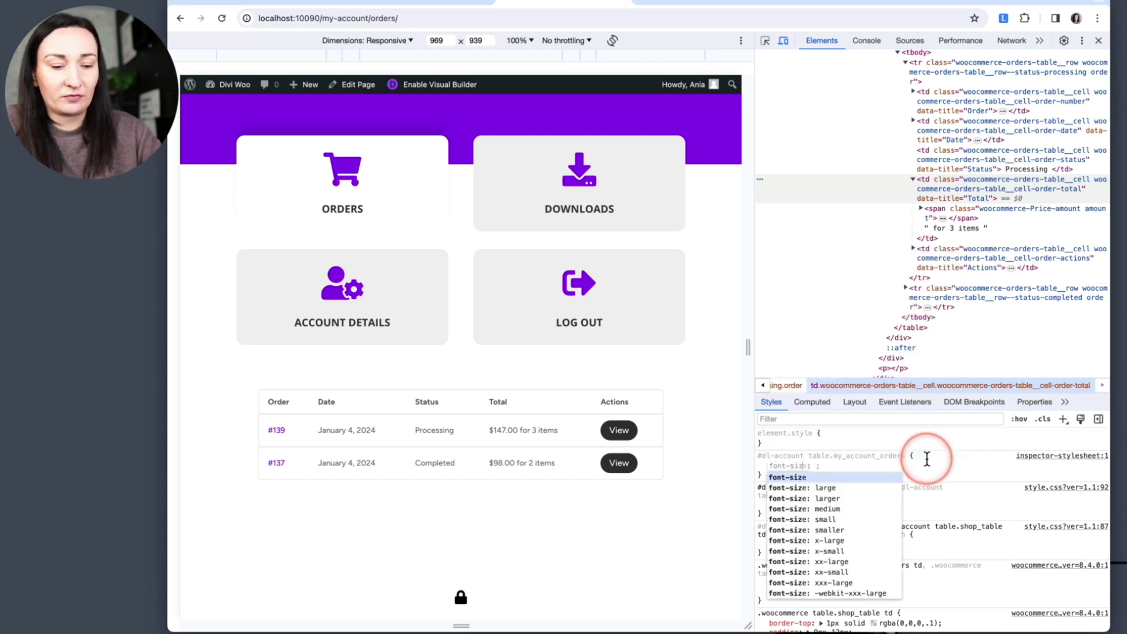
{"action": "key", "text": "Tab"}
{"action": "type", "text": "1em"}
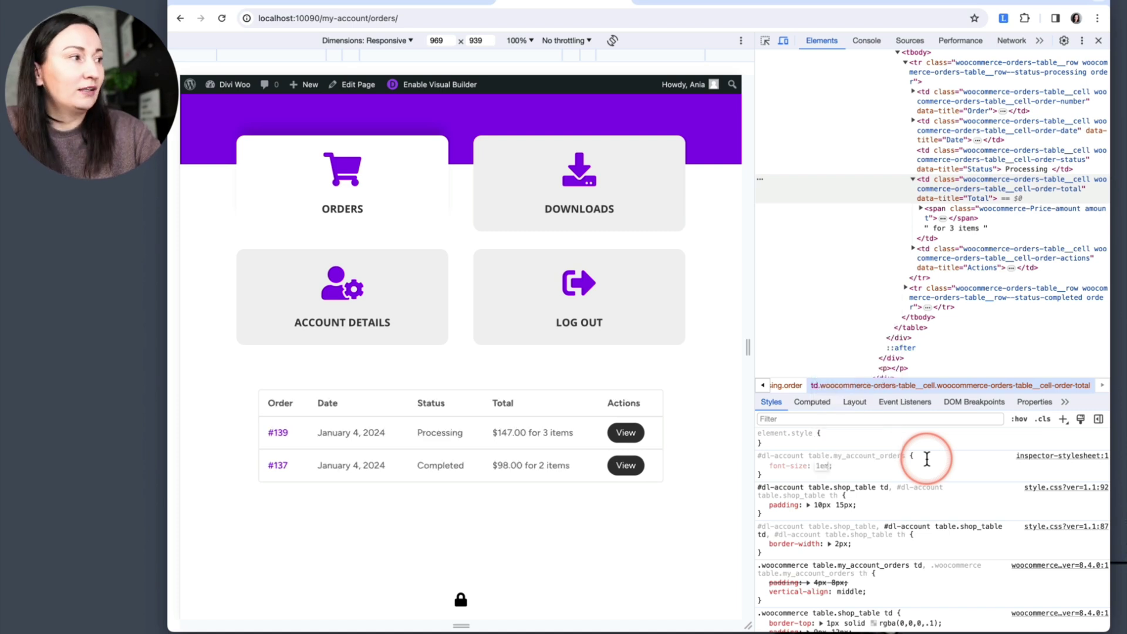
{"action": "left_click", "coordinate": [1032, 458]}
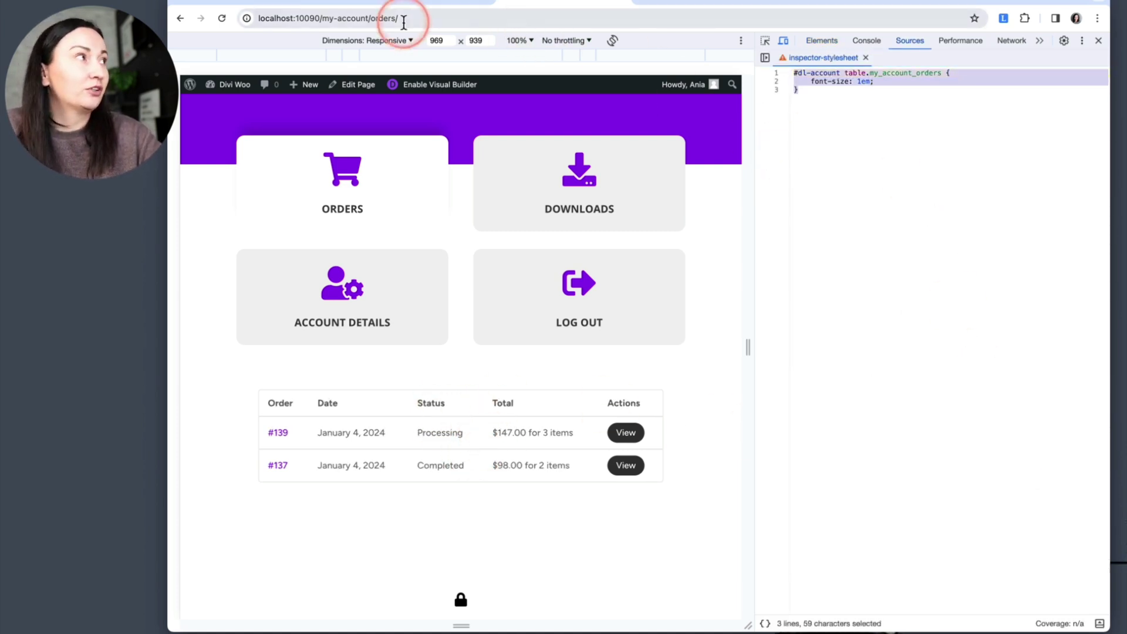
Step: Paste the #dl-account table.my_account_orders rule below the address rule at the end of the child theme's style.css and update the file
{"action": "left_click", "coordinate": [278, 2]}
{"action": "left_click", "coordinate": [324, 542]}
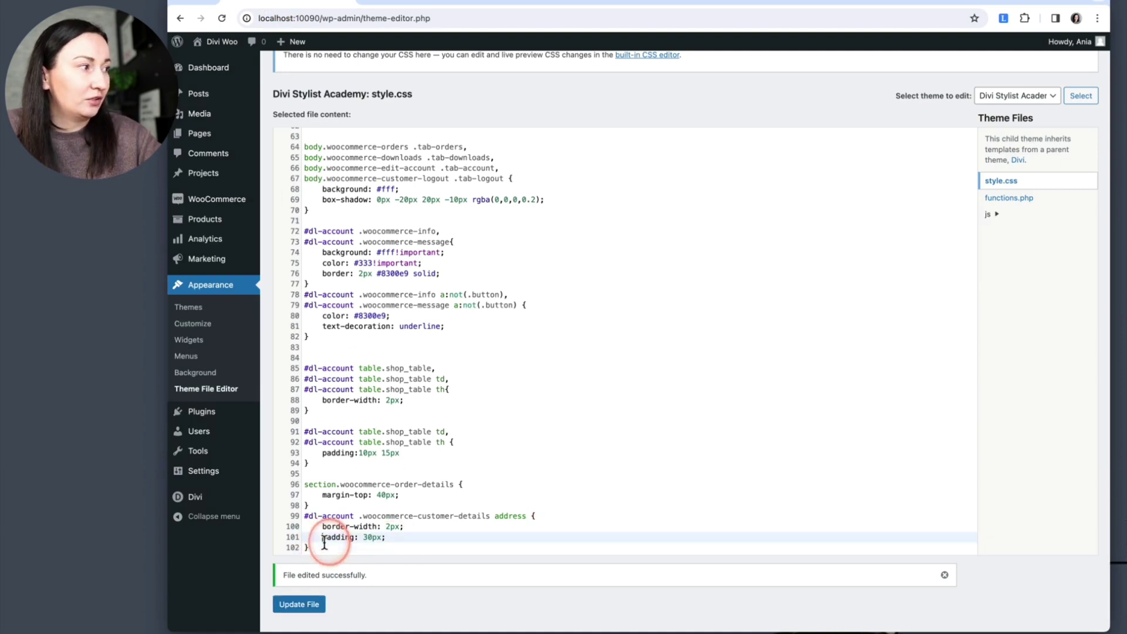
{"action": "left_click", "coordinate": [421, 551]}
{"action": "key", "text": "Return"}
{"action": "key", "text": "Return"}
{"action": "type", "text": "#dl-account table.my_account_orders {     font-size: 1em; }"}
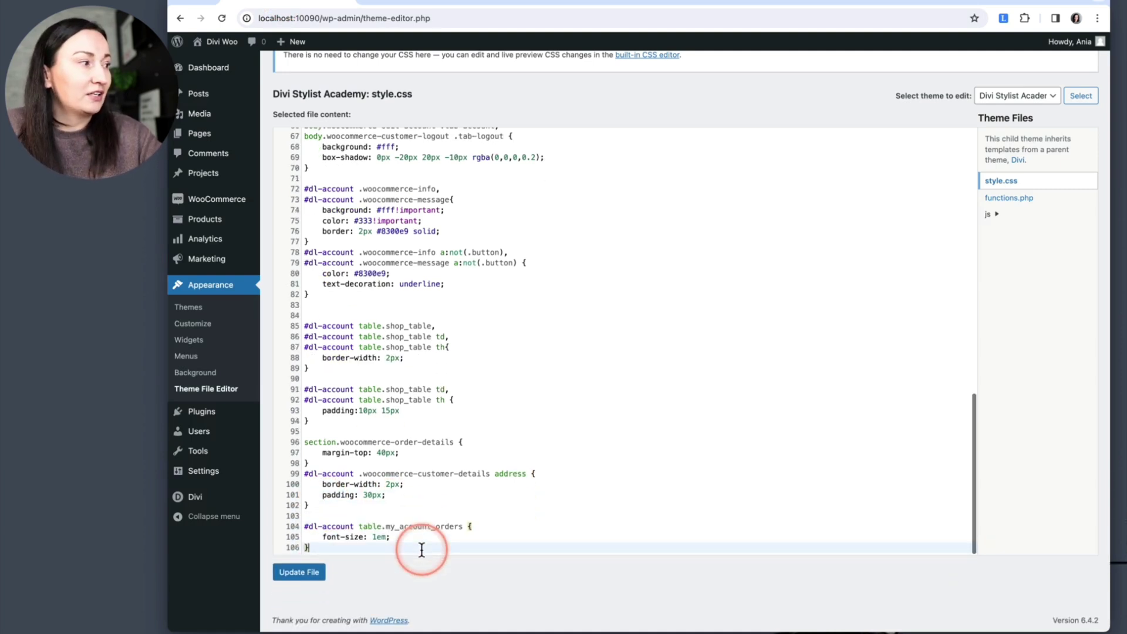
{"action": "left_click", "coordinate": [297, 572]}
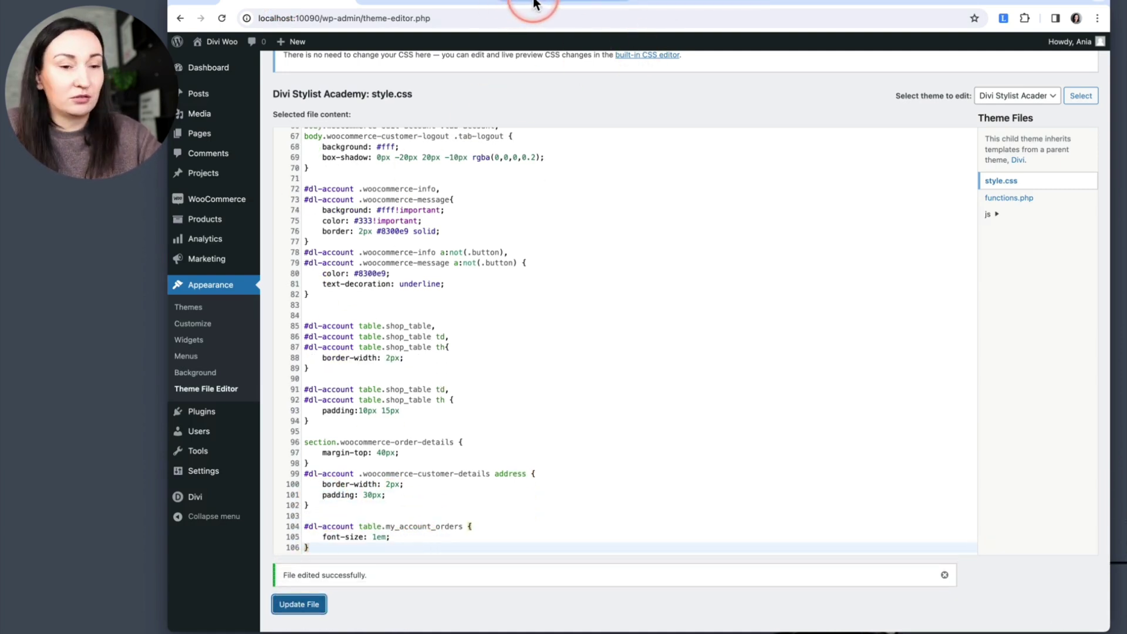
Step: Return to the account page, close the developer tools and review the Orders, Account Details and Log Out sections
{"action": "left_click", "coordinate": [563, 8]}
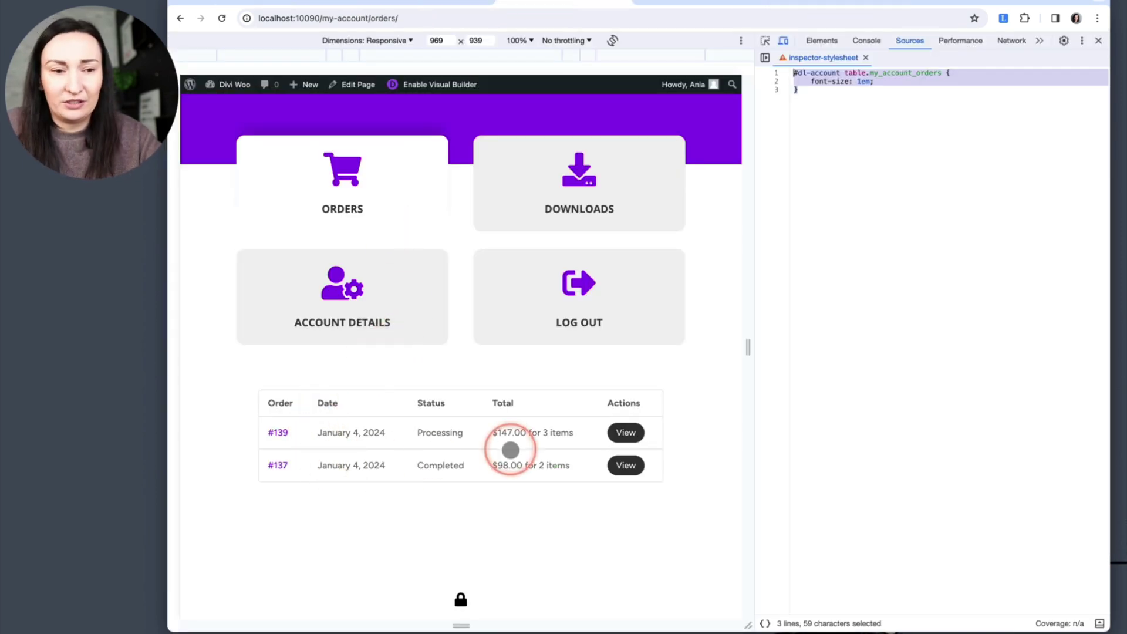
{"action": "left_click", "coordinate": [1099, 41]}
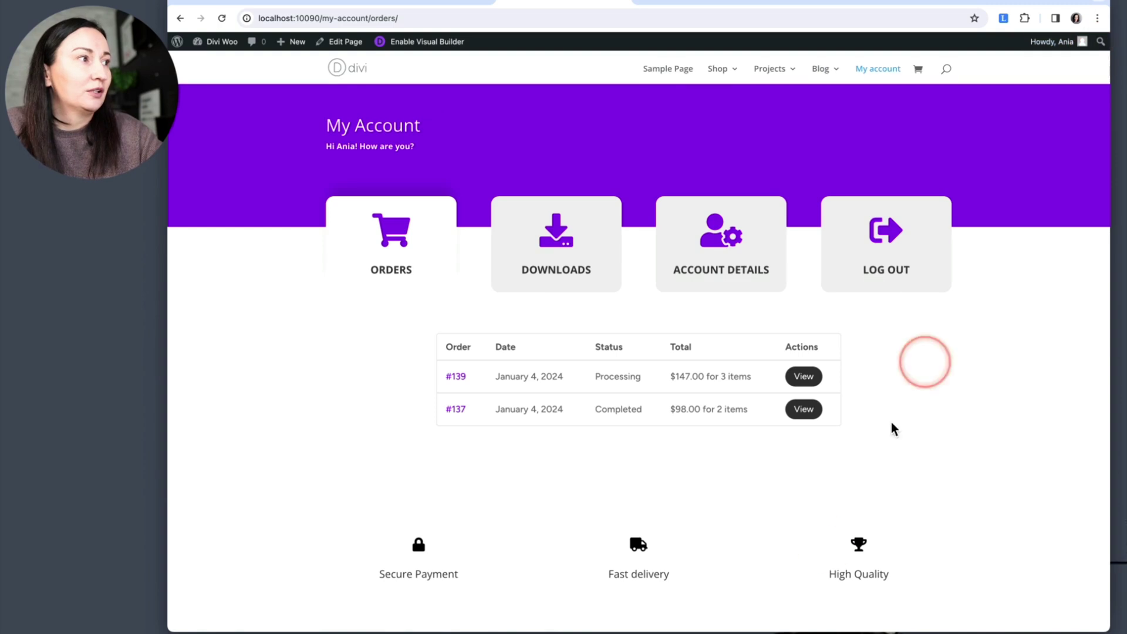
{"action": "left_click", "coordinate": [543, 272]}
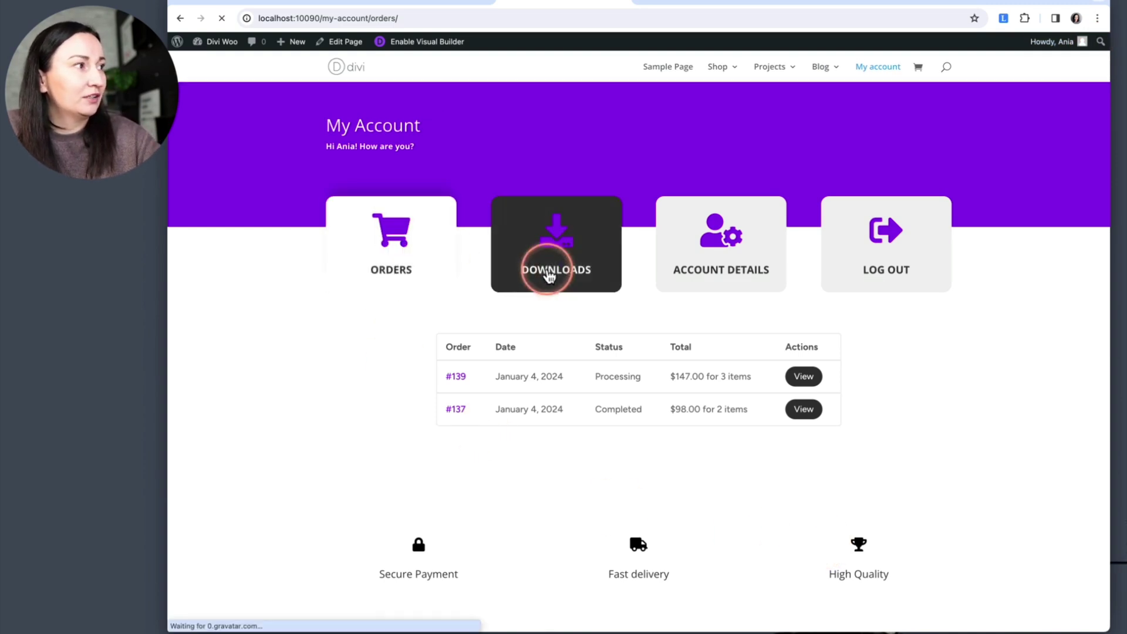
{"action": "left_click", "coordinate": [727, 272]}
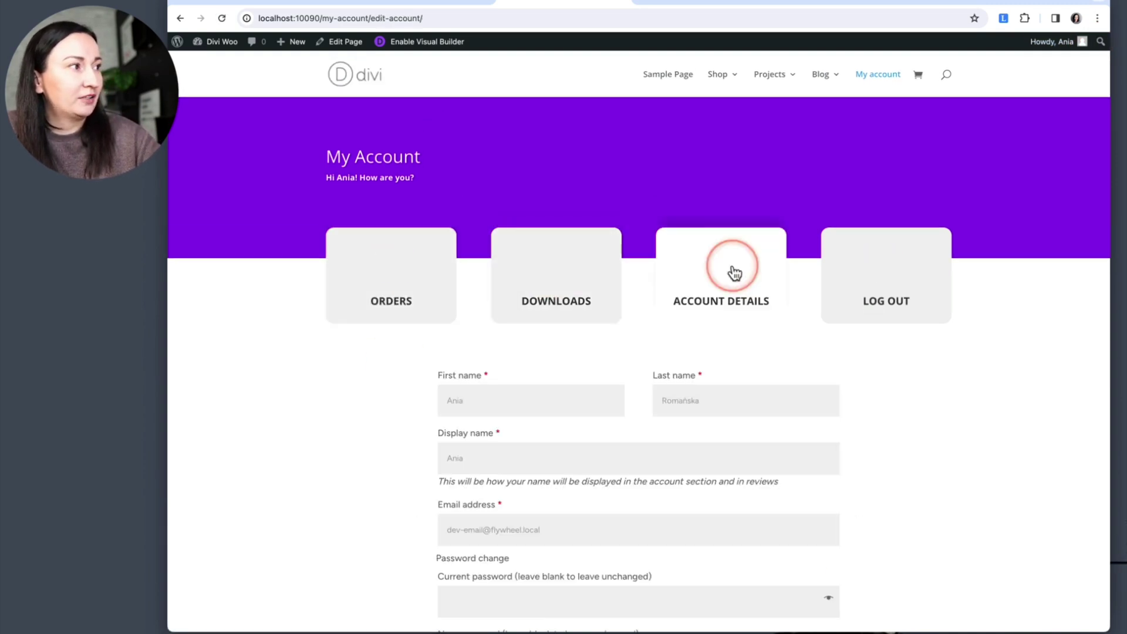
{"action": "scroll", "coordinate": [933, 424], "scroll_direction": "down", "scroll_amount": 3}
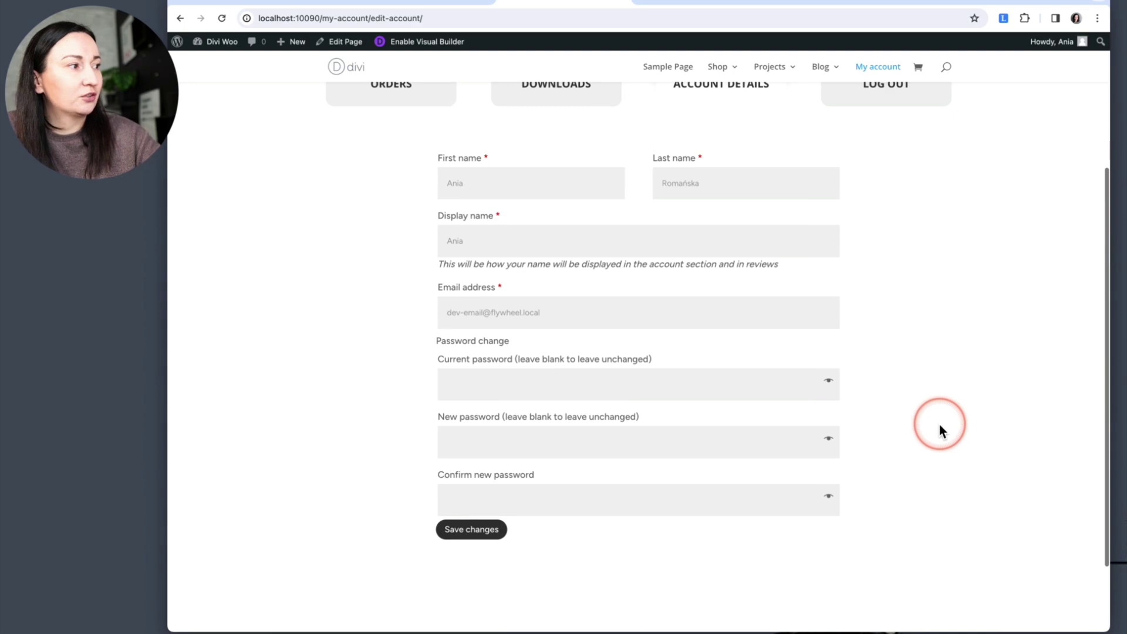
{"action": "scroll", "coordinate": [796, 430], "scroll_direction": "up", "scroll_amount": 3}
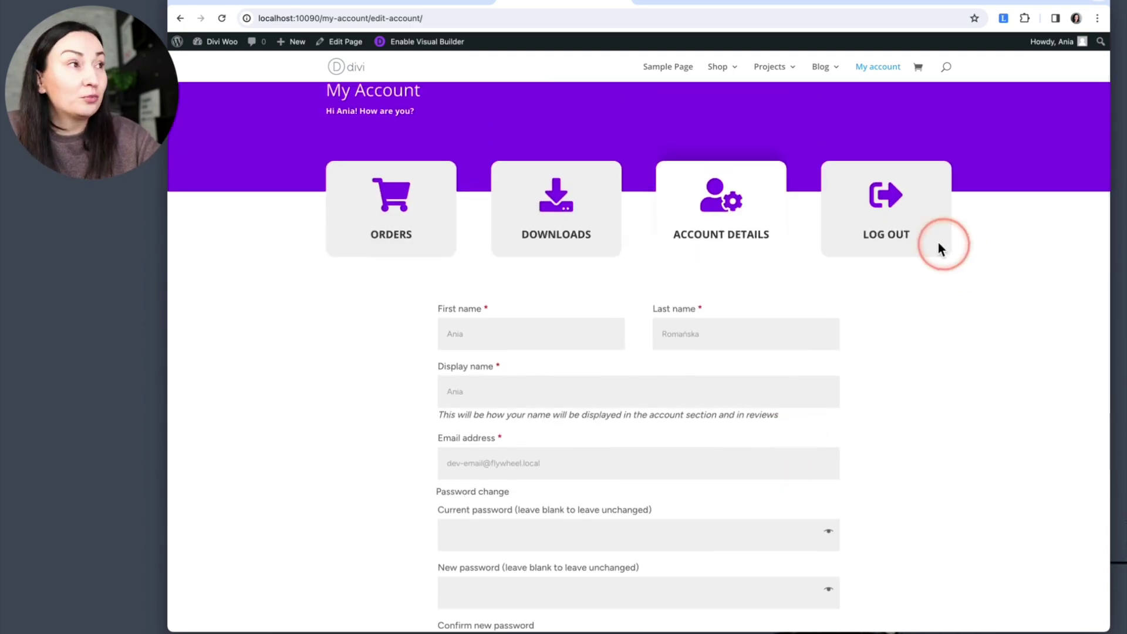
{"action": "left_click", "coordinate": [898, 234]}
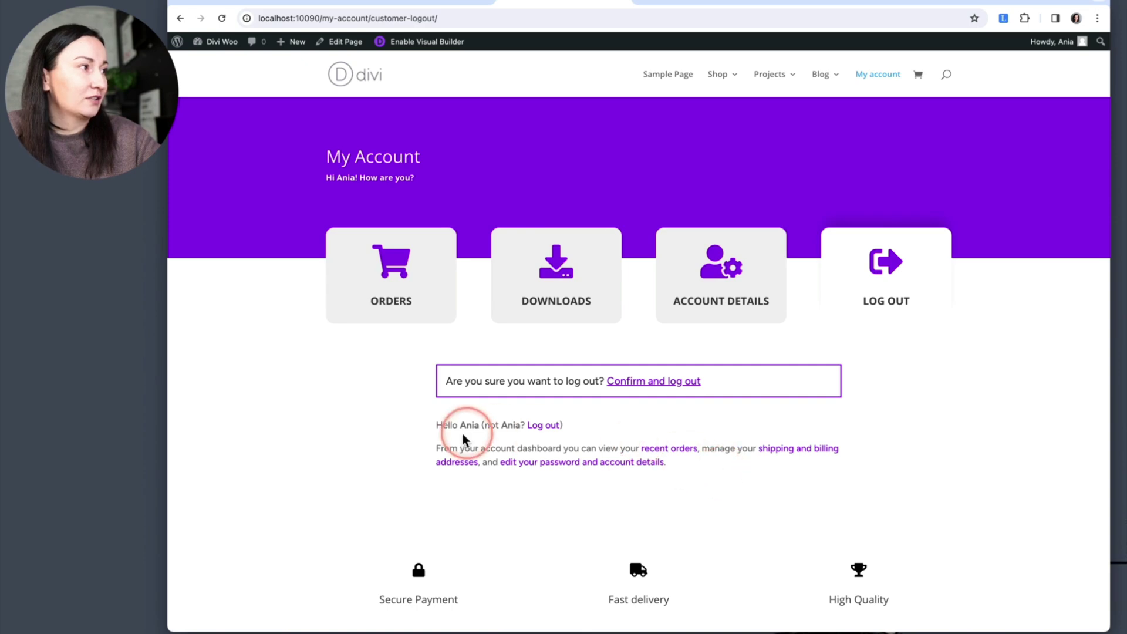
Step: Open the Account Details section and examine its form fields, labels and Save changes button
{"action": "left_click", "coordinate": [745, 303]}
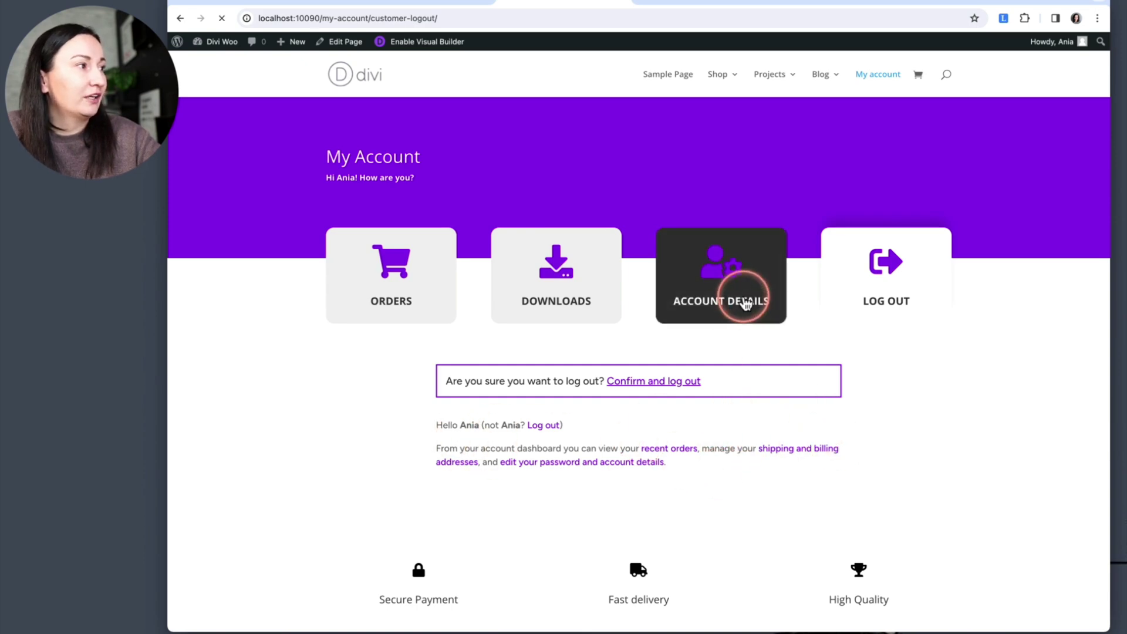
{"action": "scroll", "coordinate": [918, 497], "scroll_direction": "down", "scroll_amount": 5}
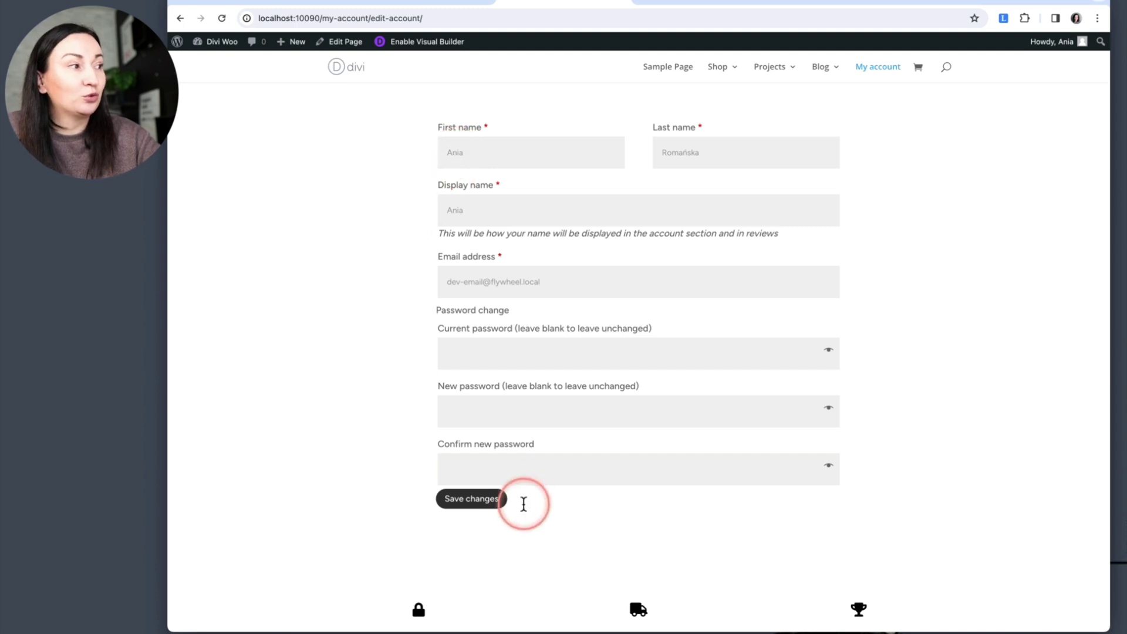
{"action": "scroll", "coordinate": [657, 515], "scroll_direction": "up", "scroll_amount": 2}
{"action": "scroll", "coordinate": [658, 515], "scroll_direction": "down", "scroll_amount": 2}
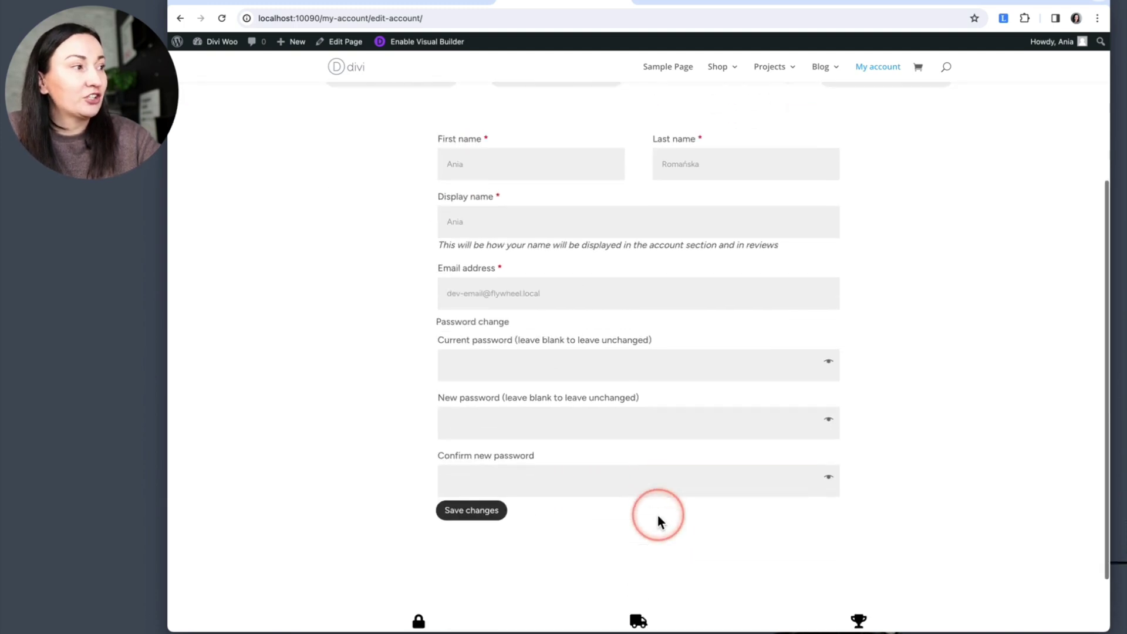
{"action": "scroll", "coordinate": [537, 518], "scroll_direction": "up", "scroll_amount": 1}
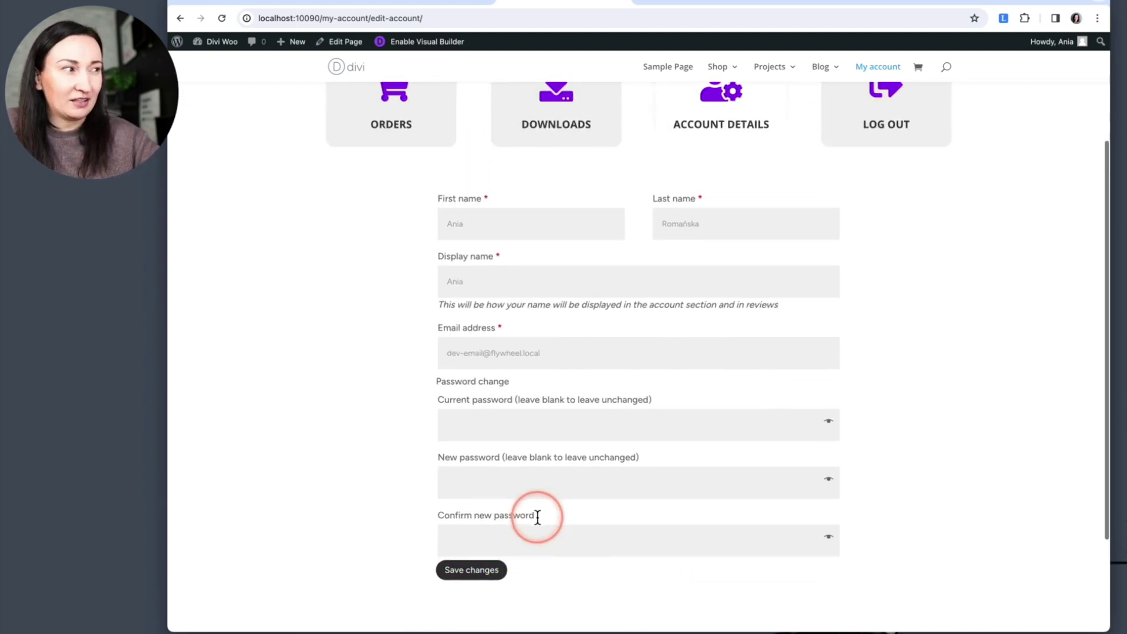
{"action": "scroll", "coordinate": [537, 518], "scroll_direction": "down", "scroll_amount": 2}
{"action": "scroll", "coordinate": [537, 518], "scroll_direction": "up", "scroll_amount": 1}
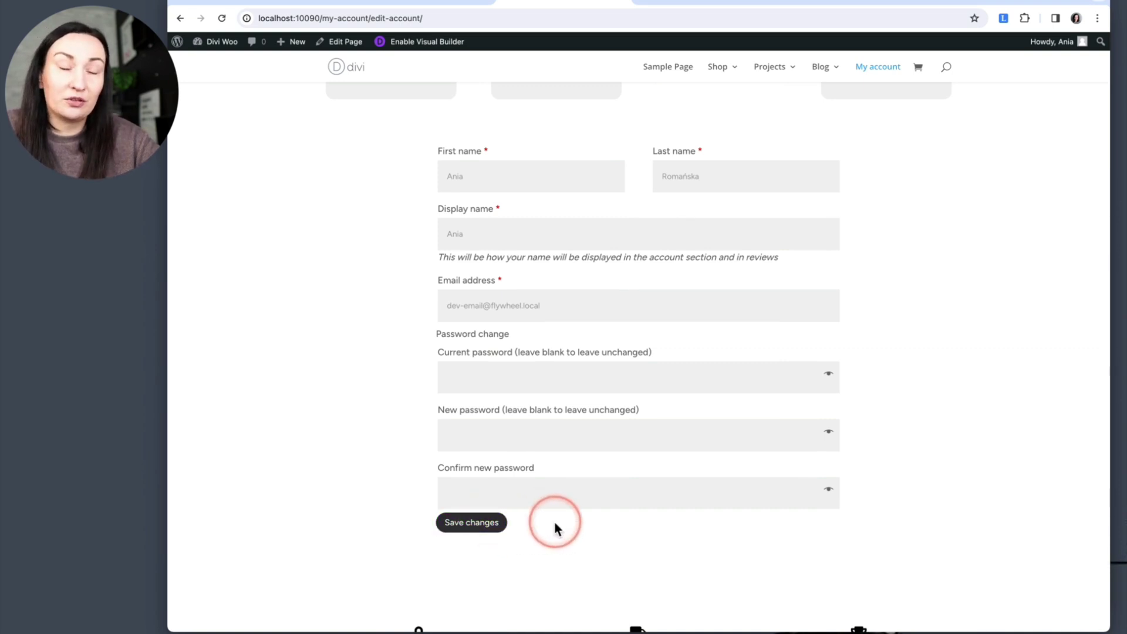
{"action": "left_click", "coordinate": [482, 531]}
{"action": "left_click", "coordinate": [515, 529]}
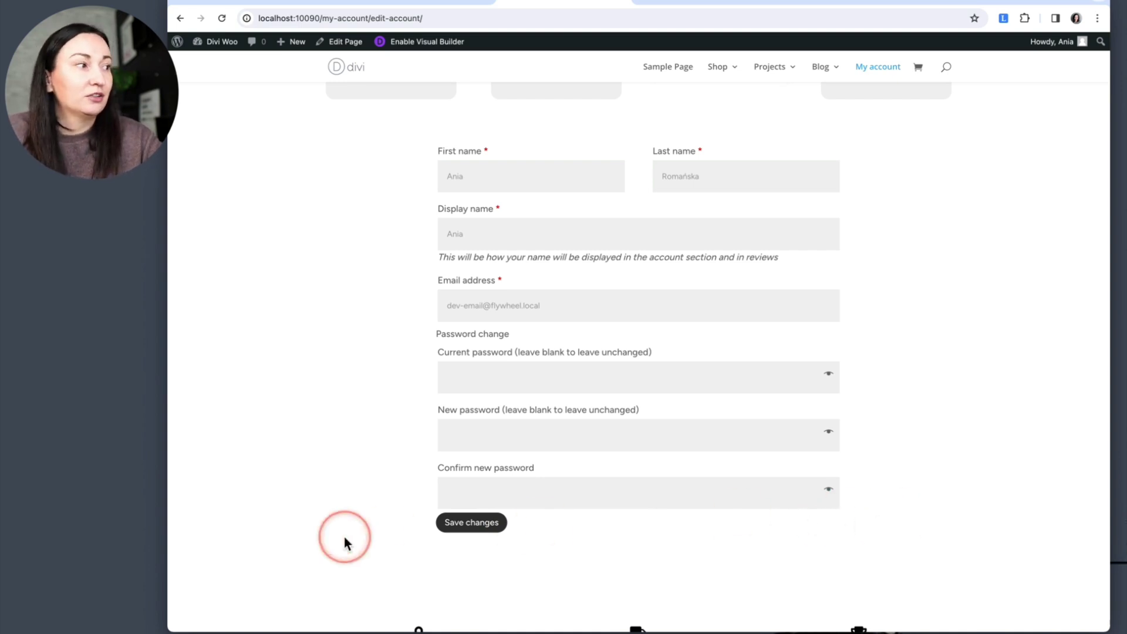
{"action": "left_click", "coordinate": [470, 528]}
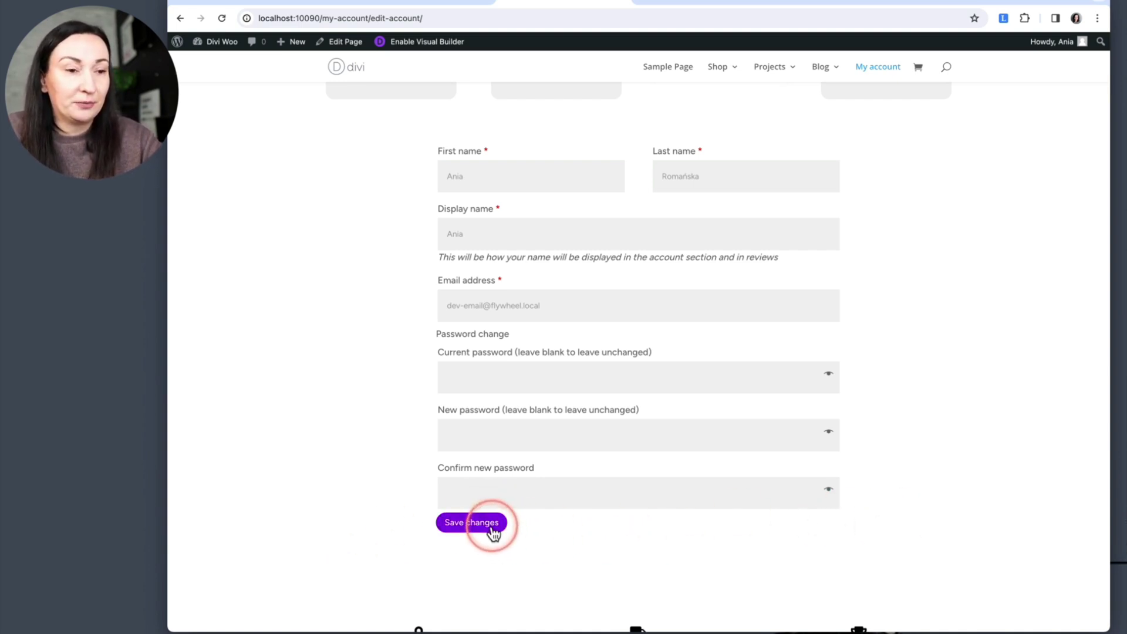
Step: Open the developer tools and inspect the Last name label in the account details form, checking its markup and applied styles
{"action": "right_click", "coordinate": [947, 371]}
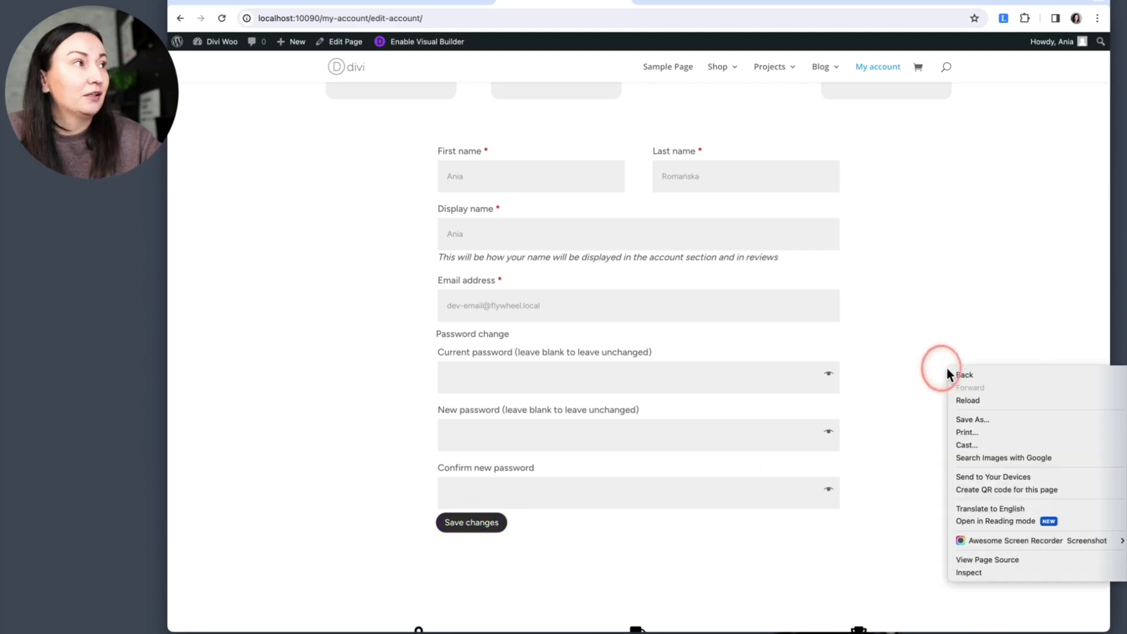
{"action": "left_click", "coordinate": [968, 574]}
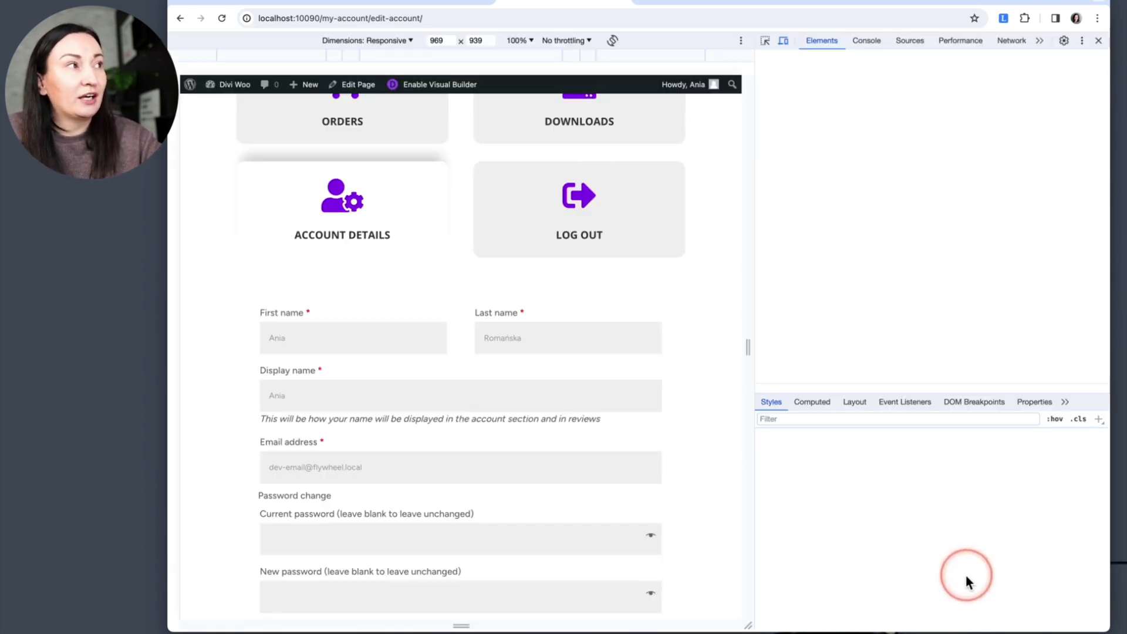
{"action": "left_click", "coordinate": [766, 40]}
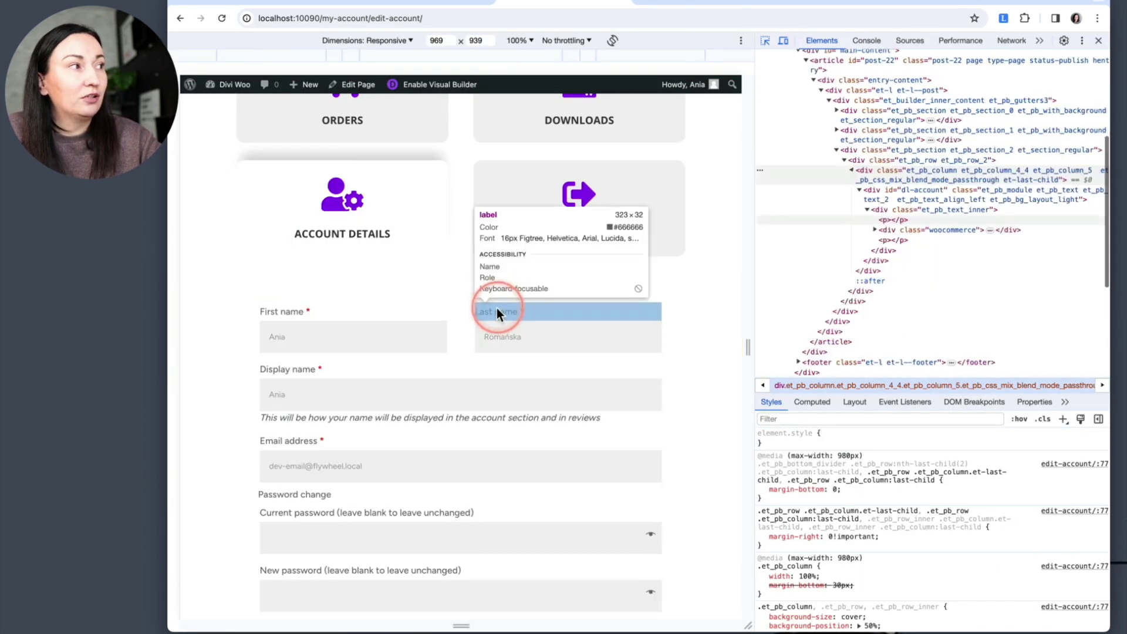
{"action": "left_click", "coordinate": [493, 313]}
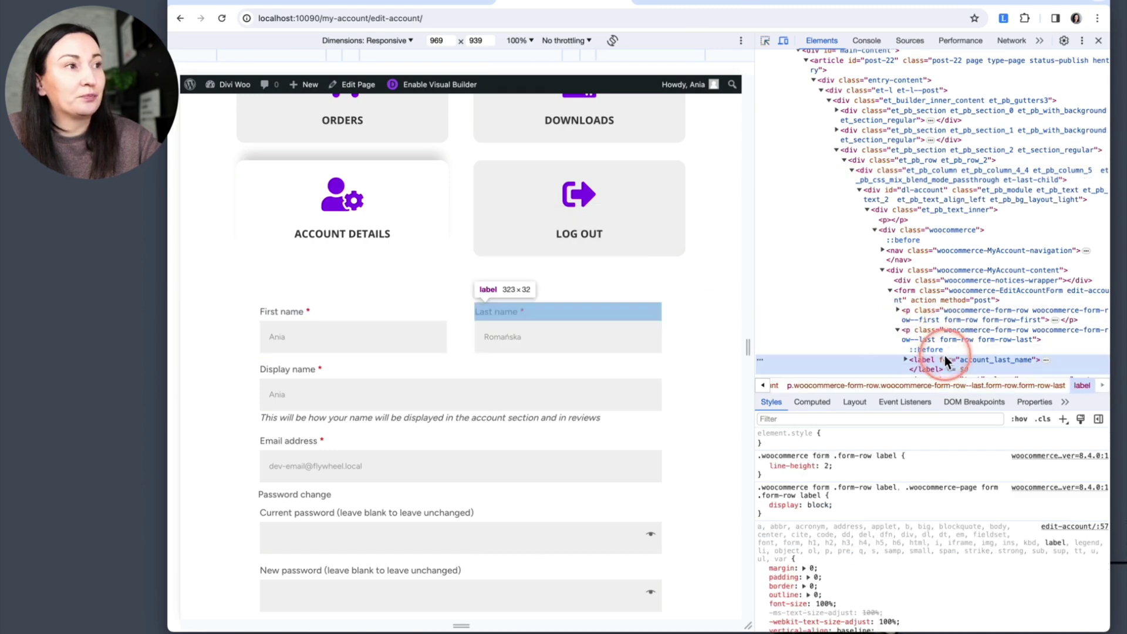
{"action": "scroll", "coordinate": [945, 354], "scroll_direction": "down", "scroll_amount": 2}
{"action": "scroll", "coordinate": [945, 354], "scroll_direction": "down", "scroll_amount": 1}
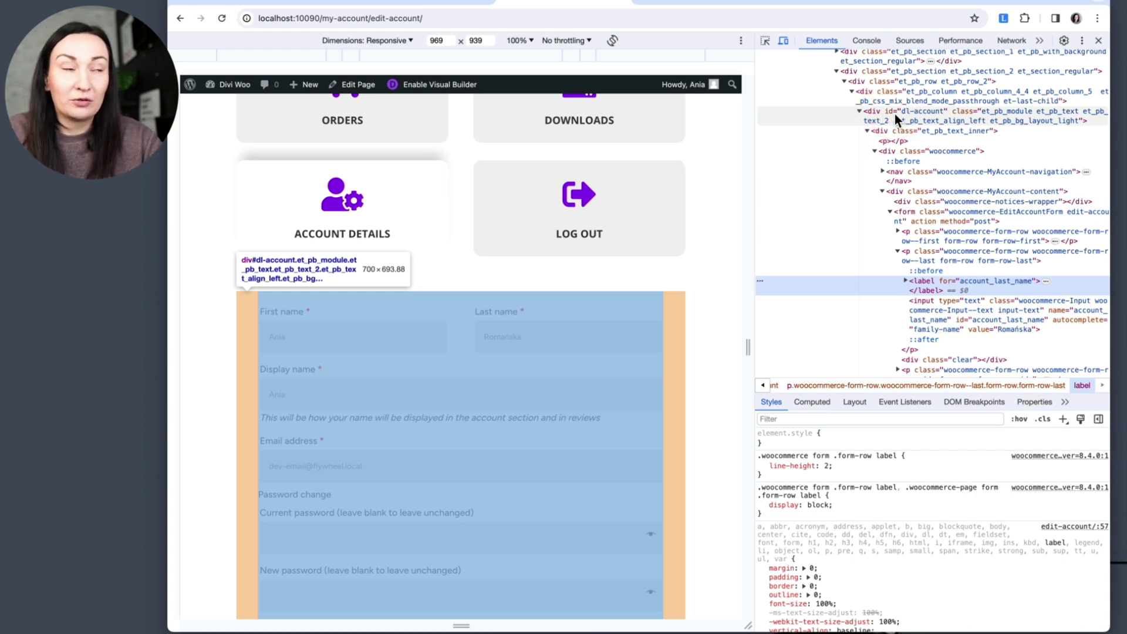
{"action": "left_click", "coordinate": [924, 287]}
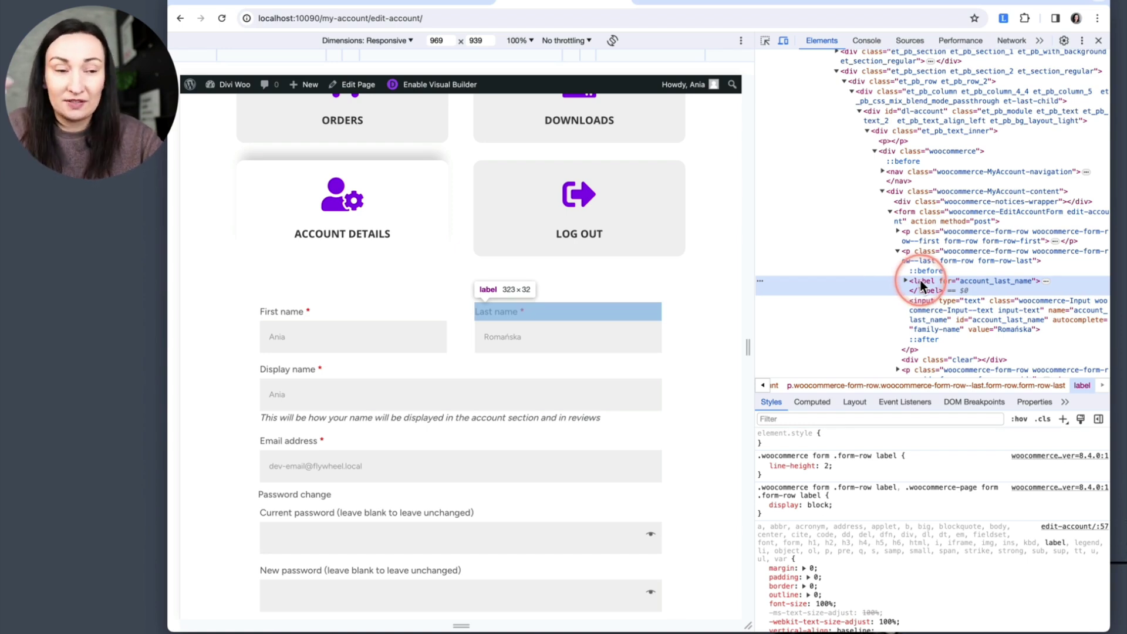
{"action": "left_click", "coordinate": [924, 288]}
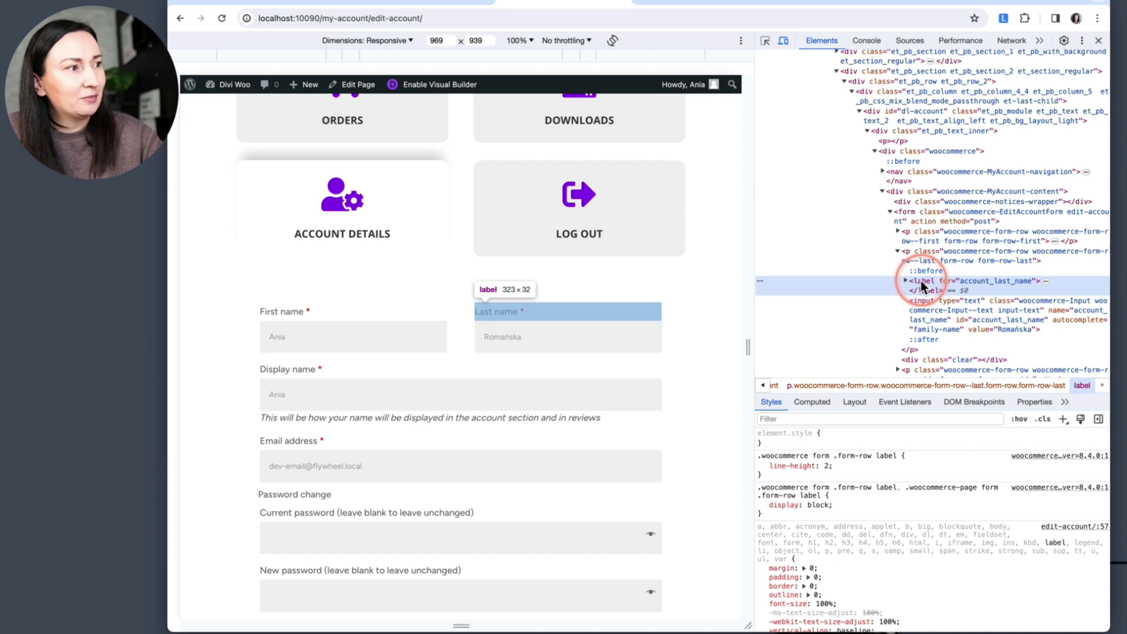
{"action": "scroll", "coordinate": [808, 501], "scroll_direction": "down", "scroll_amount": 2}
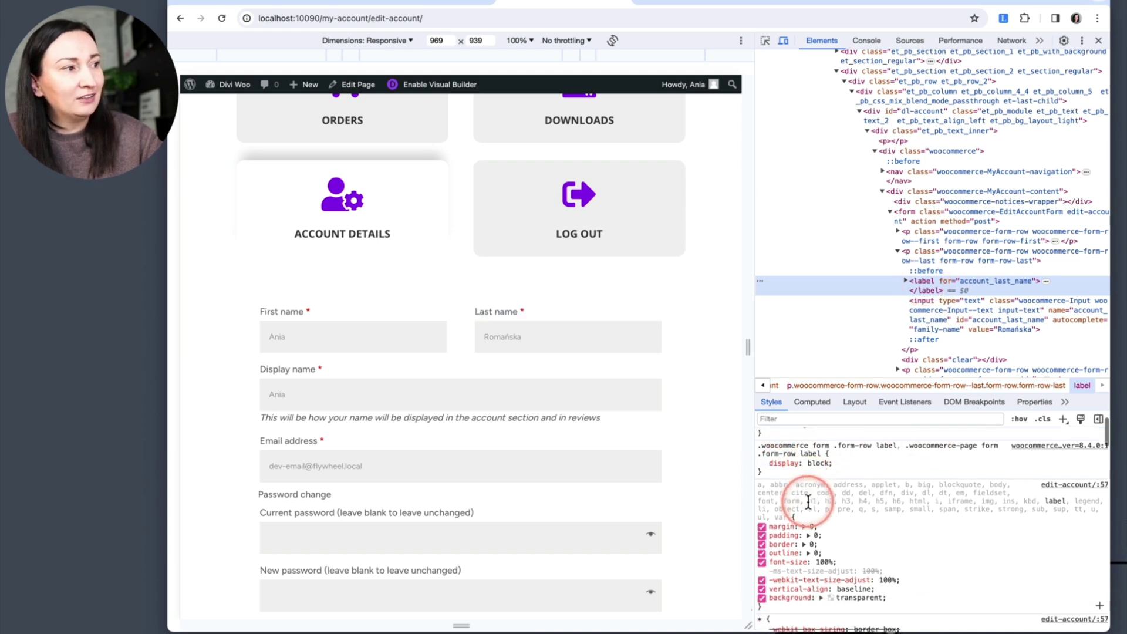
{"action": "scroll", "coordinate": [809, 500], "scroll_direction": "up", "scroll_amount": 1}
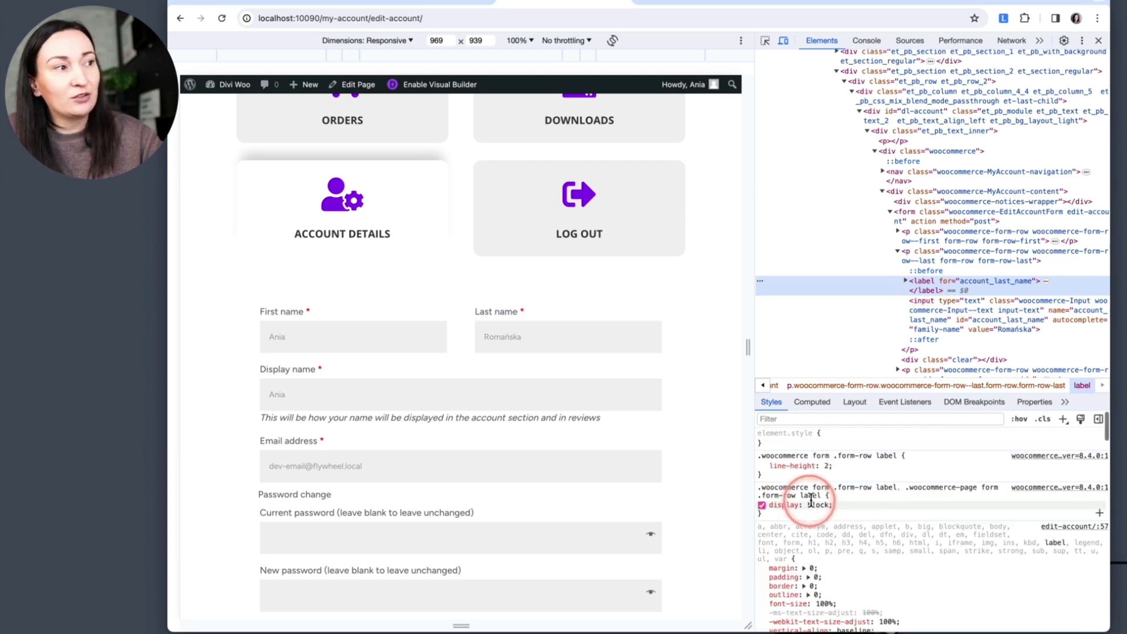
{"action": "mouse_move", "coordinate": [798, 487]}
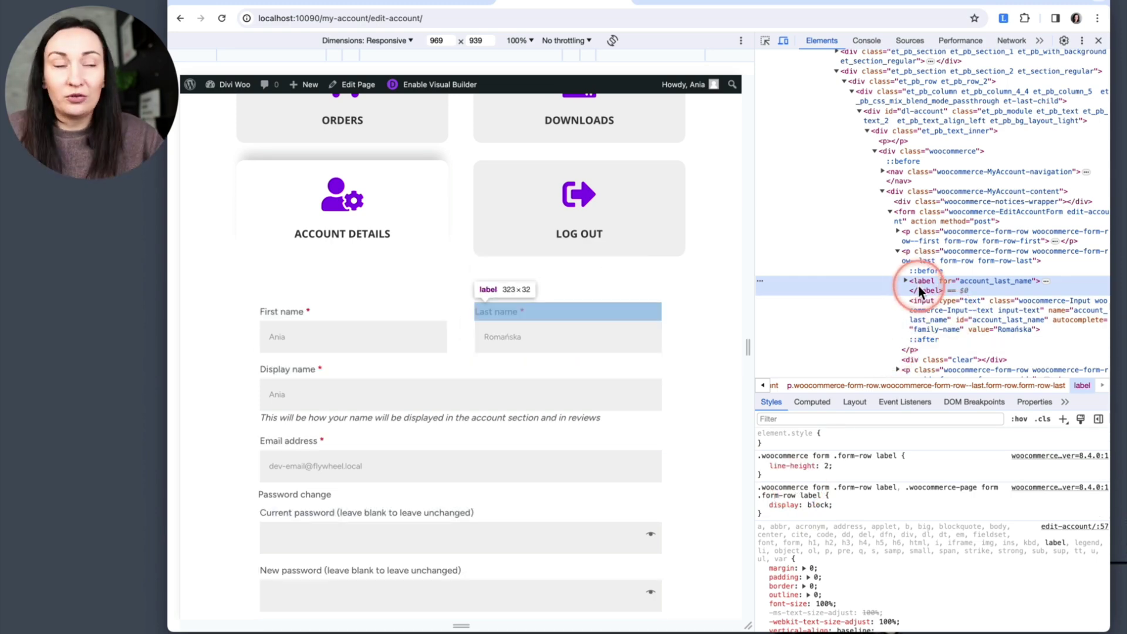
Step: Add a new style rule in the inspector with the selector #dl-account label
{"action": "left_click", "coordinate": [1072, 429]}
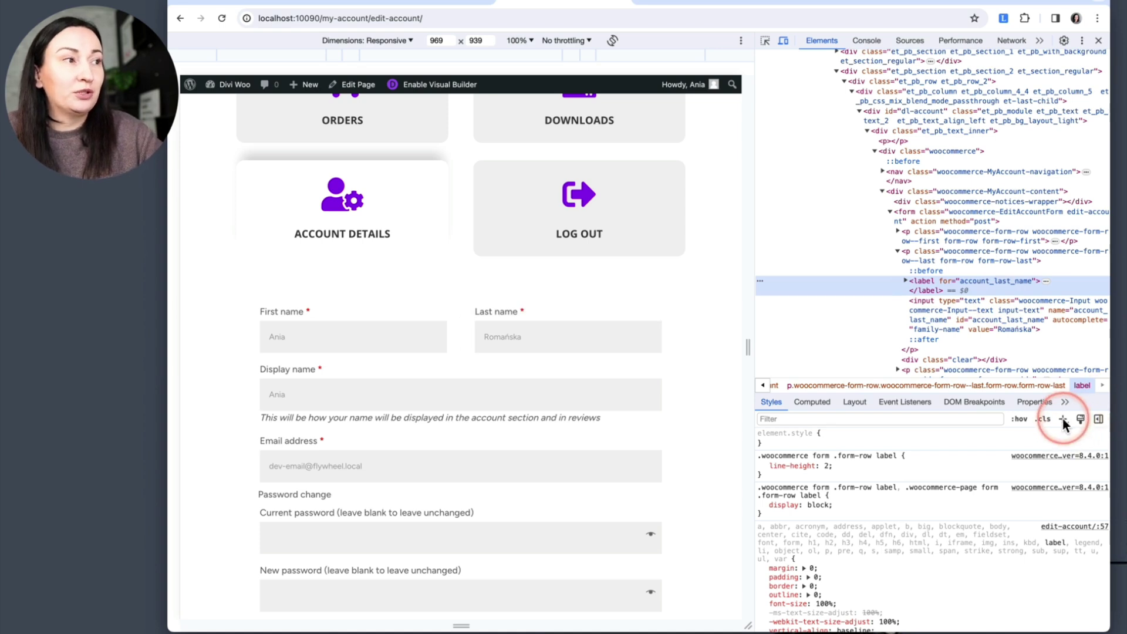
{"action": "left_click", "coordinate": [852, 450]}
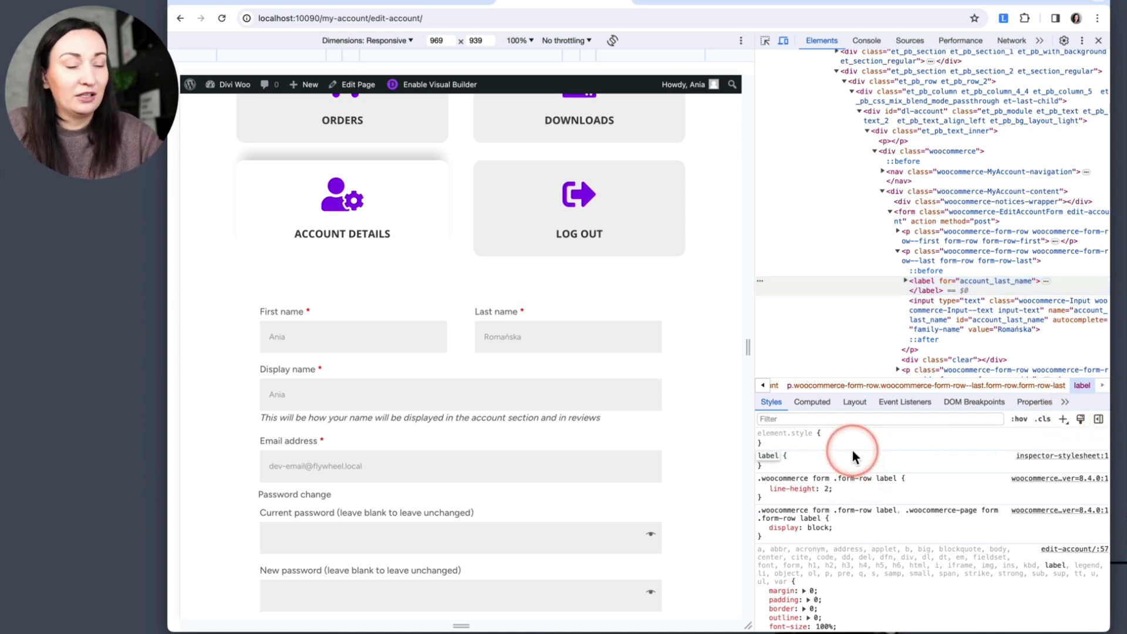
{"action": "key", "text": "Home"}
{"action": "type", "text": "#"}
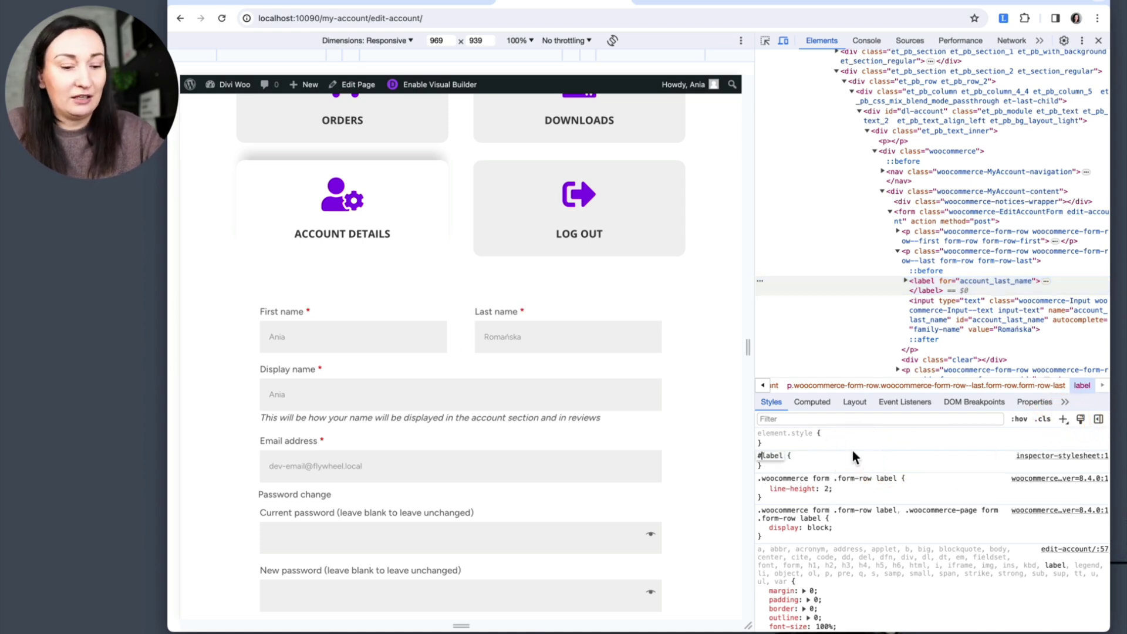
{"action": "type", "text": "dl-accoubnt"}
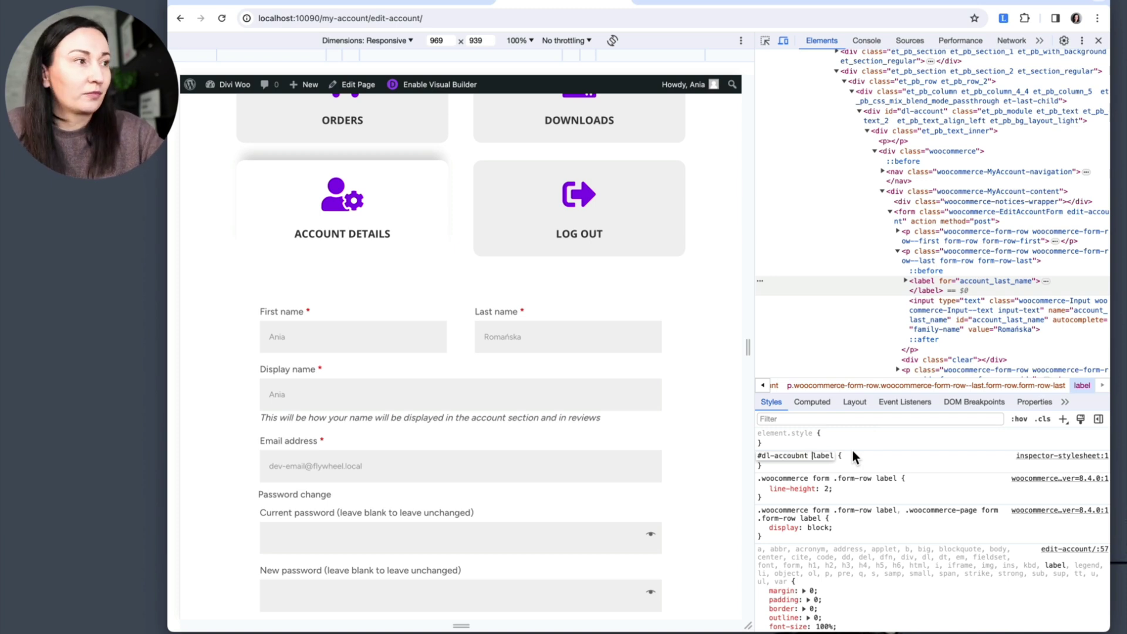
{"action": "key", "text": "Left"}
{"action": "key", "text": "Left"}
{"action": "key", "text": "Left"}
{"action": "key", "text": "BackSpace"}
{"action": "left_click", "coordinate": [857, 463]}
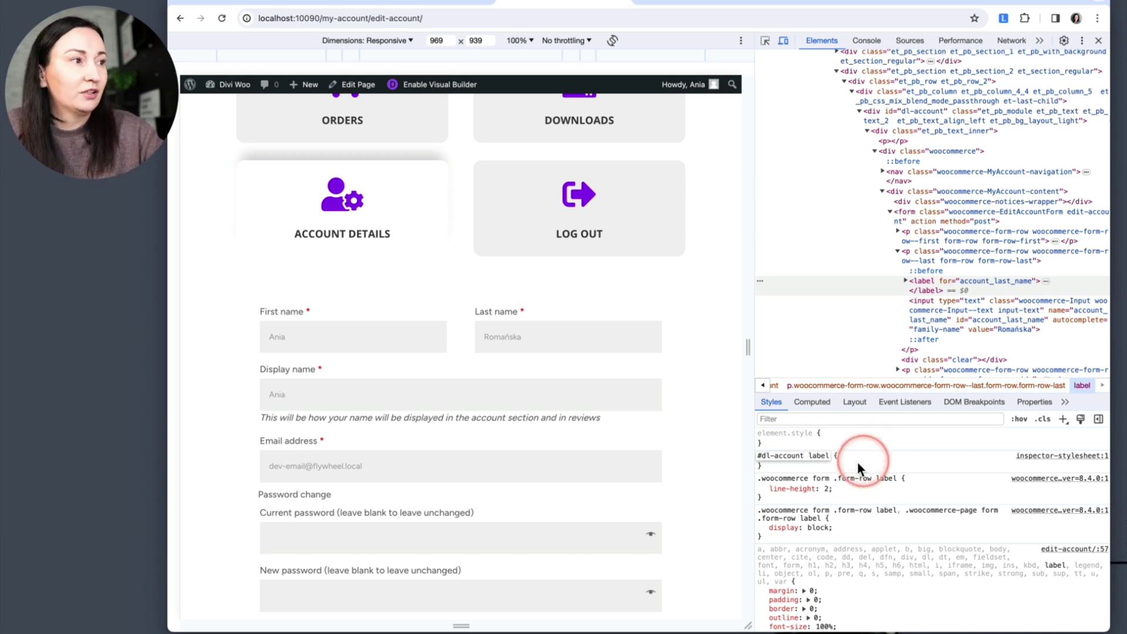
Step: Add font-weight: 600 to the #dl-account label rule
{"action": "left_click", "coordinate": [846, 461]}
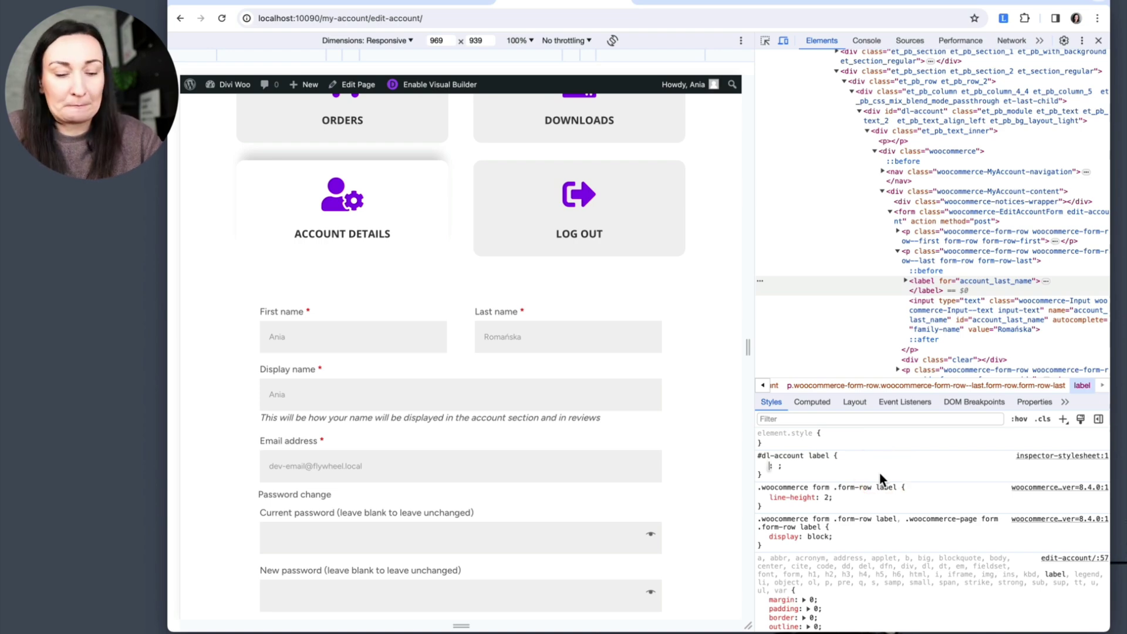
{"action": "type", "text": "font"}
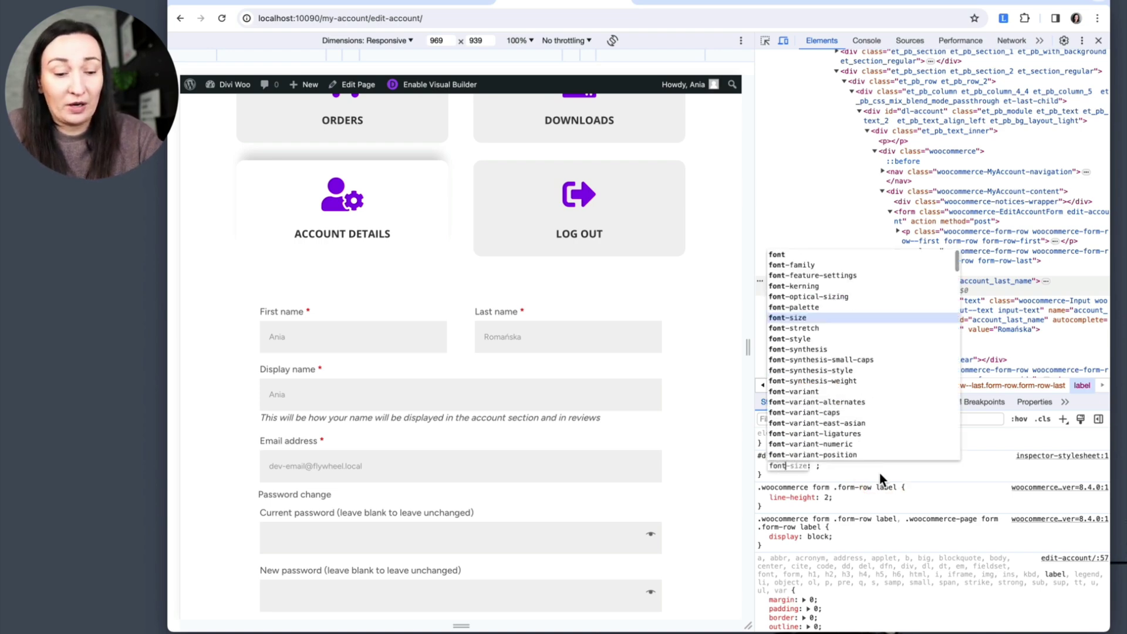
{"action": "type", "text": "-w"}
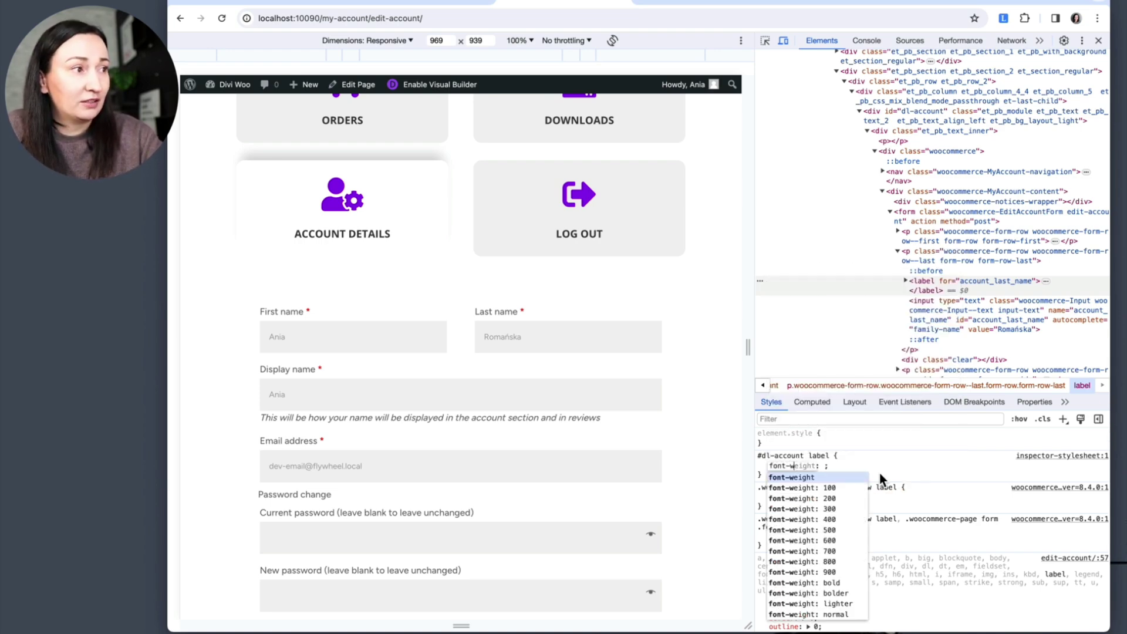
{"action": "key", "text": "Down"}
{"action": "key", "text": "Down"}
{"action": "key", "text": "Down"}
{"action": "key", "text": "Return"}
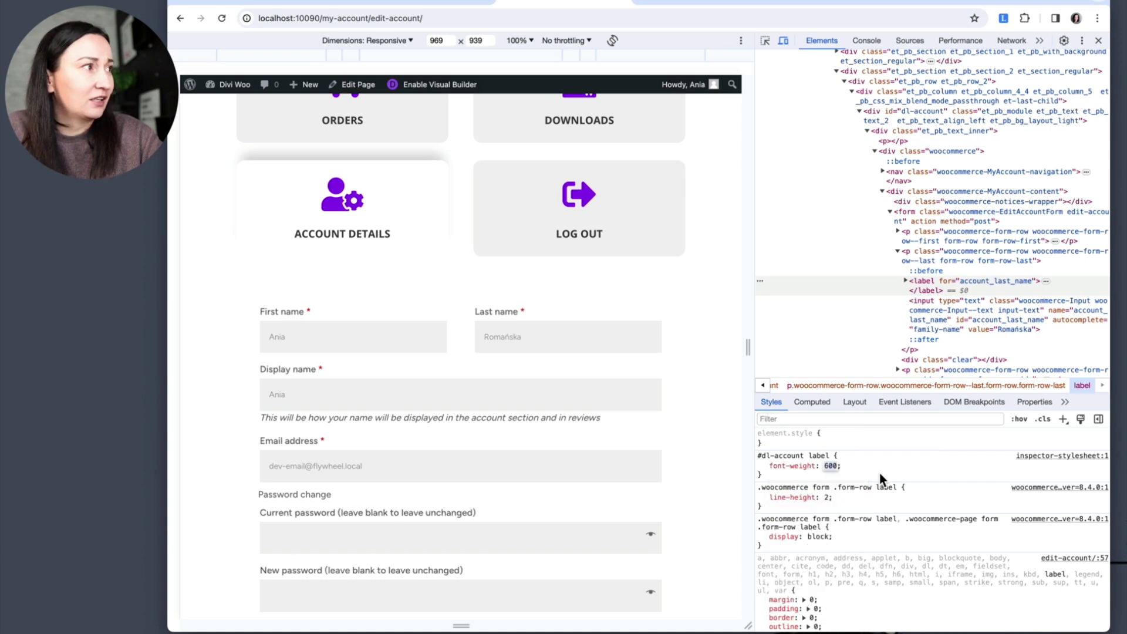
Step: Add color: #333 to the #dl-account label rule and check the form labels on the page
{"action": "type", "text": "color"}
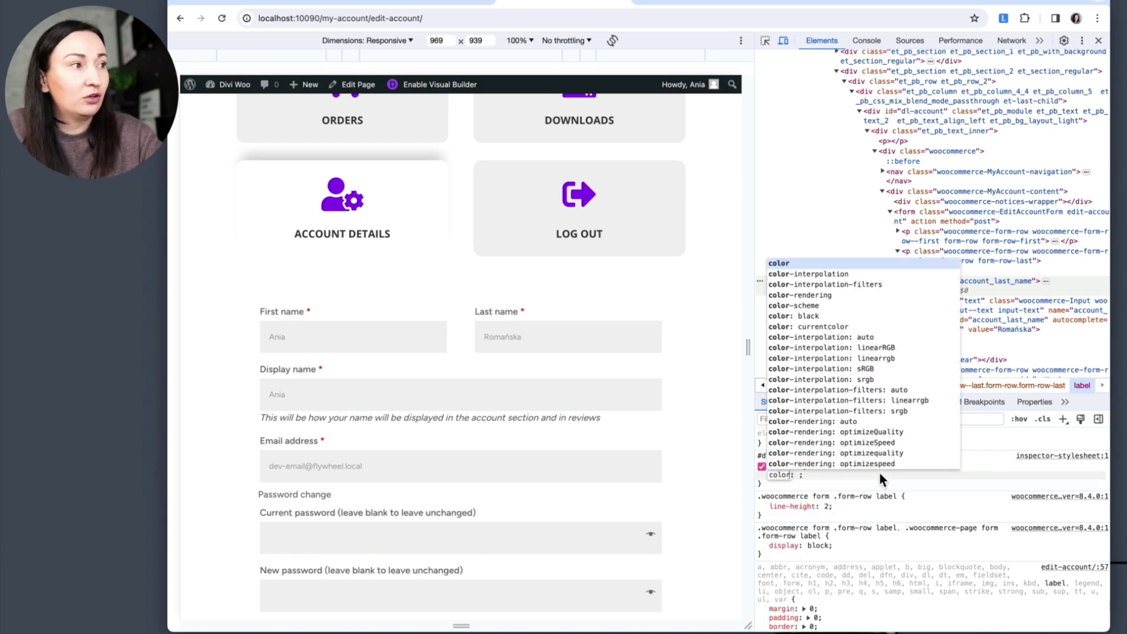
{"action": "key", "text": "Tab"}
{"action": "type", "text": "#333"}
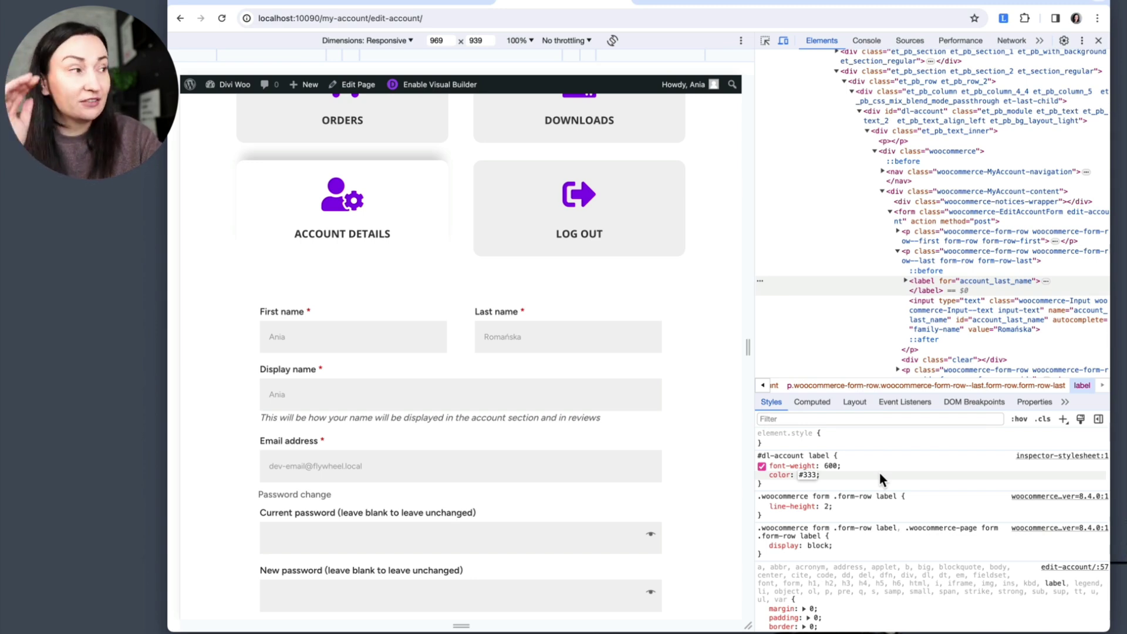
{"action": "left_click", "coordinate": [304, 517]}
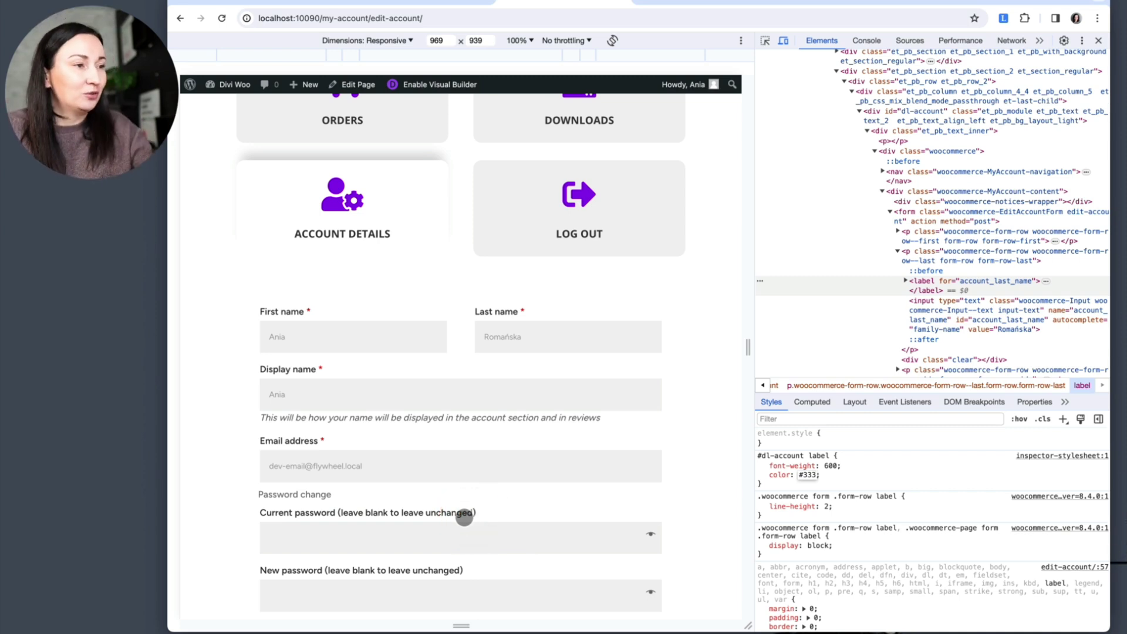
{"action": "scroll", "coordinate": [559, 423], "scroll_direction": "down", "scroll_amount": 1}
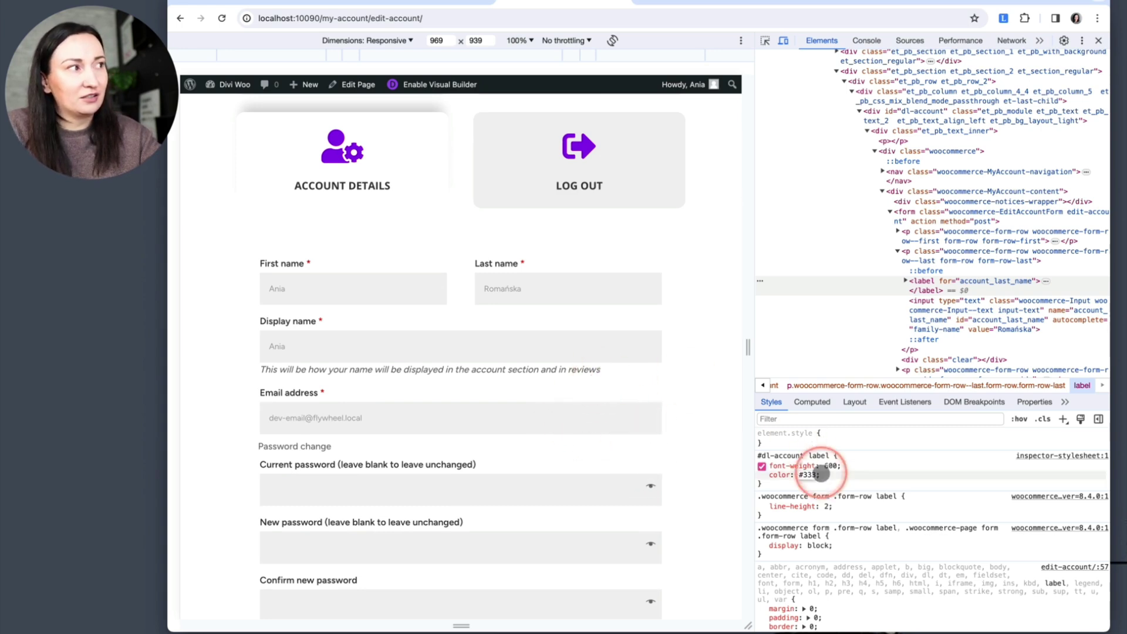
{"action": "left_click", "coordinate": [821, 473]}
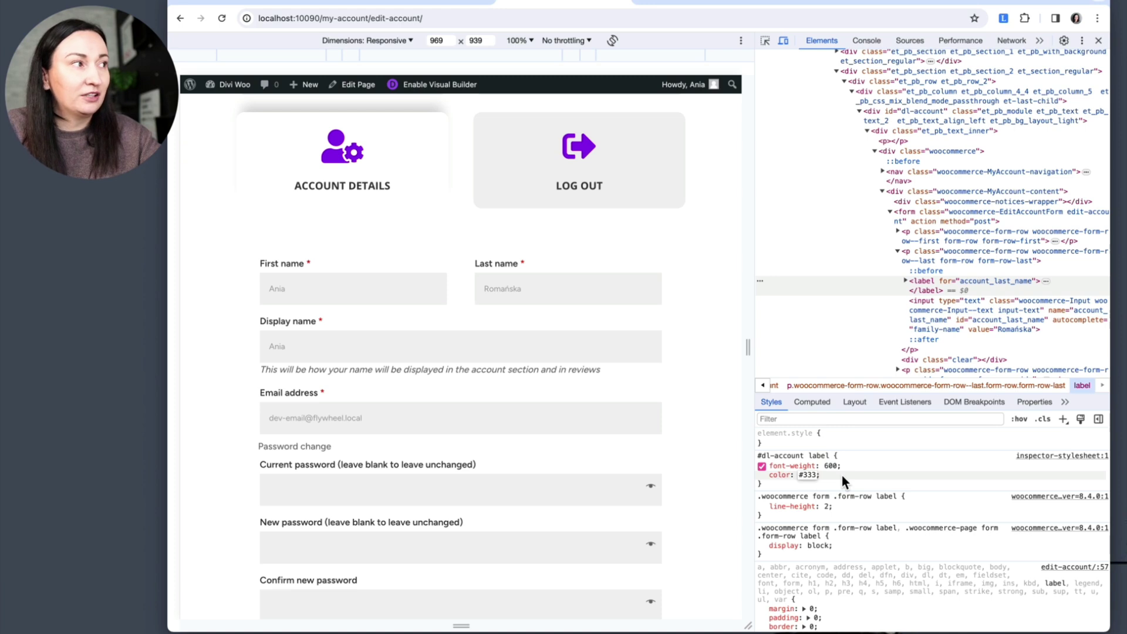
{"action": "left_click", "coordinate": [827, 475]}
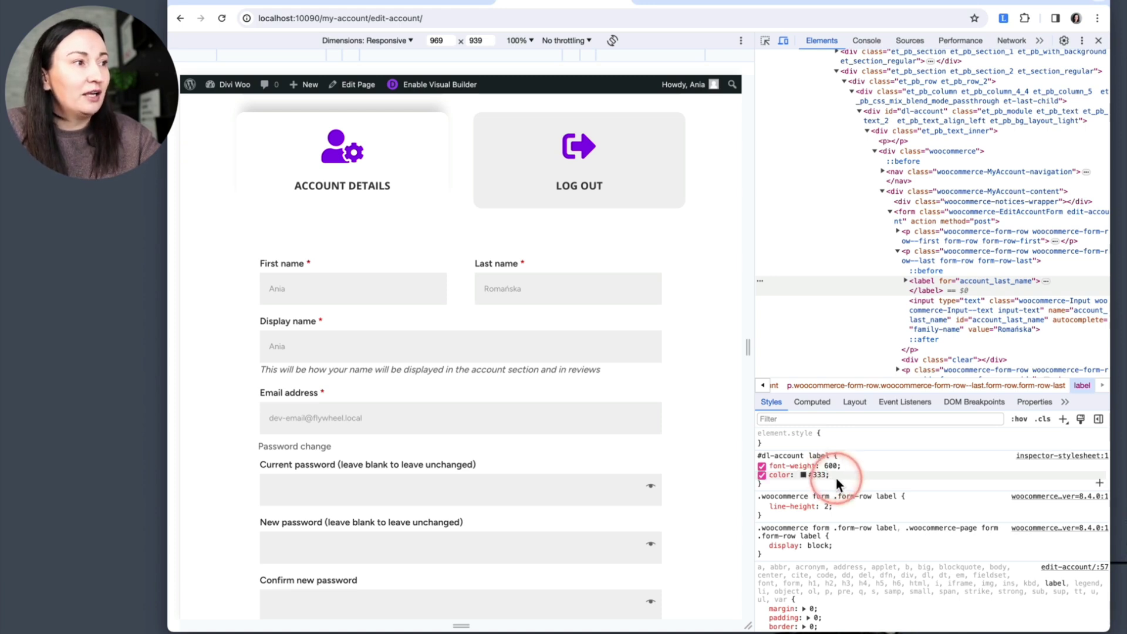
Step: Try a top margin on the #dl-account label rule, first margin-top: .5em and then 1em, and check the form spacing
{"action": "left_click", "coordinate": [840, 477]}
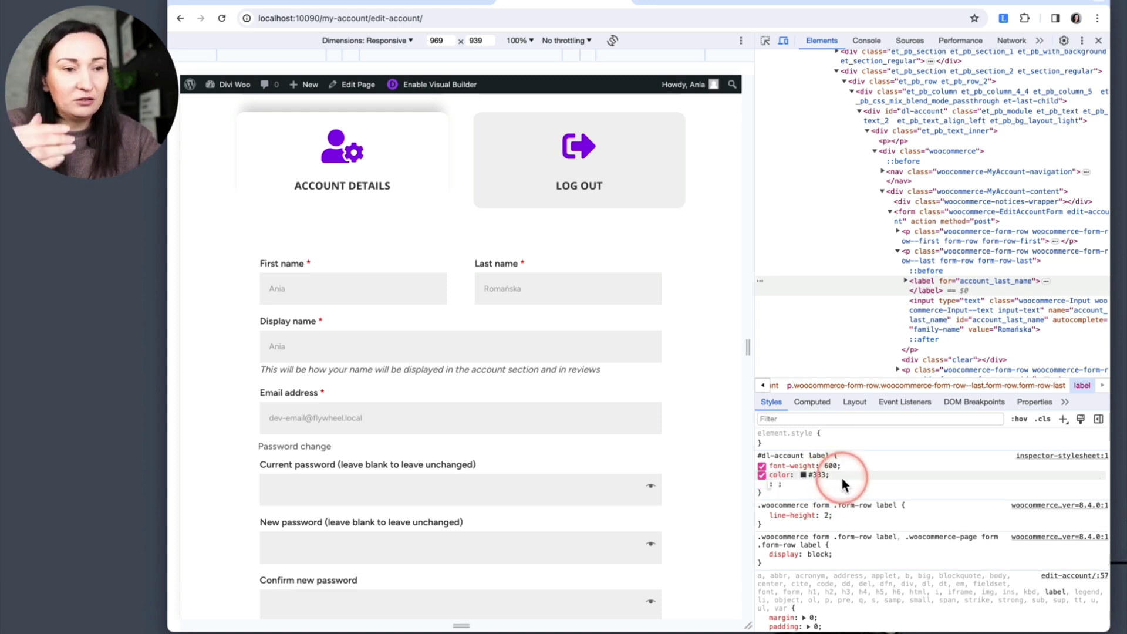
{"action": "type", "text": "margin-top"}
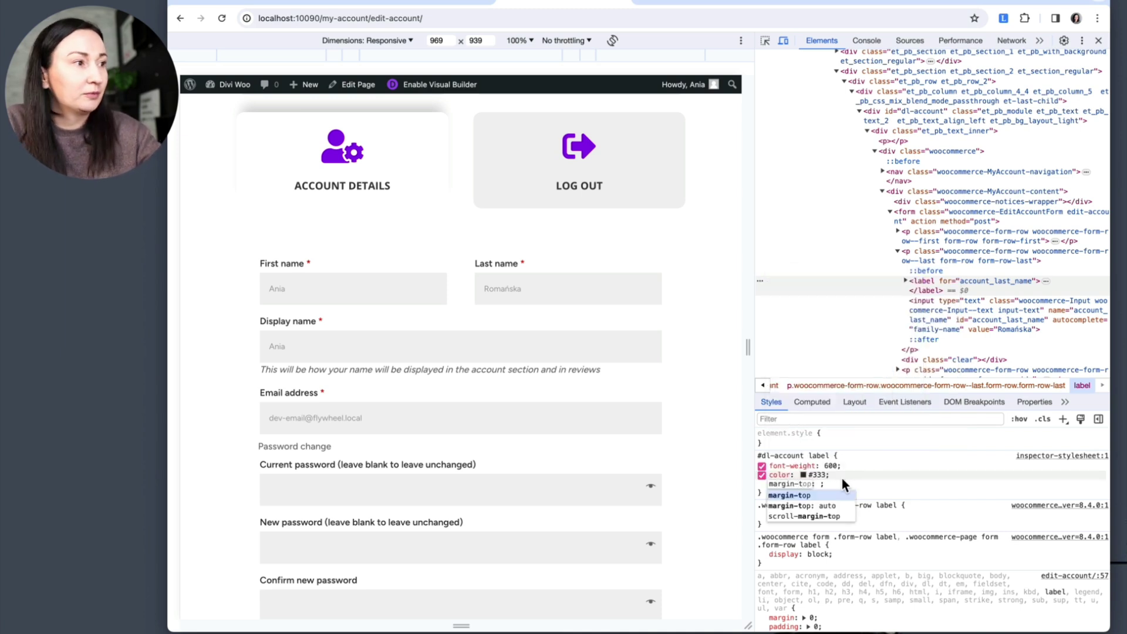
{"action": "key", "text": "Tab"}
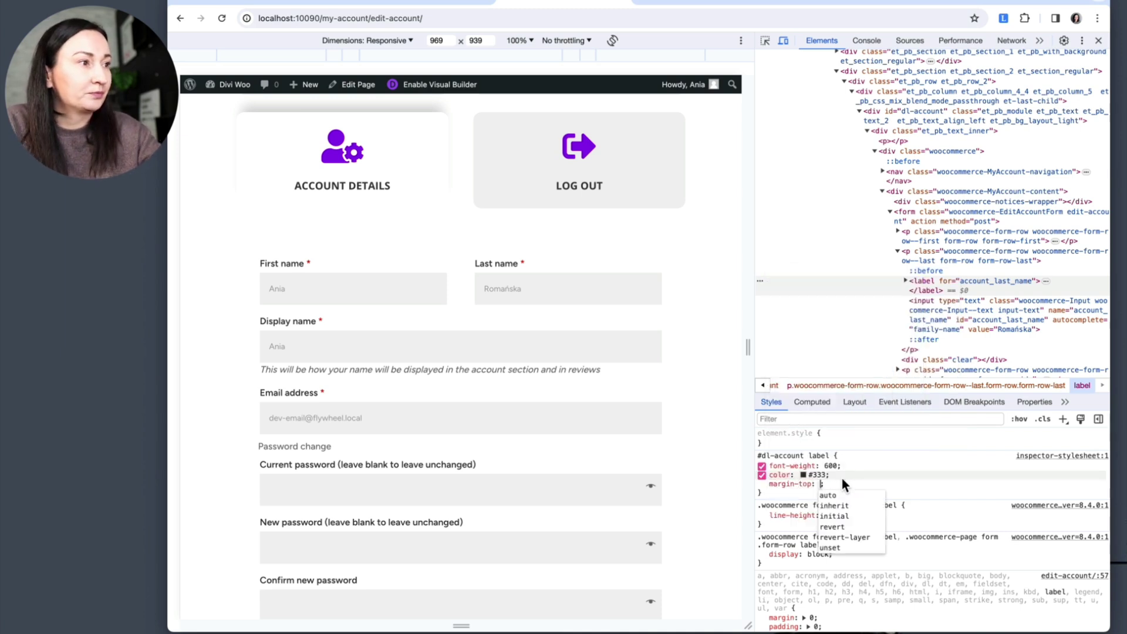
{"action": "type", "text": ".5em"}
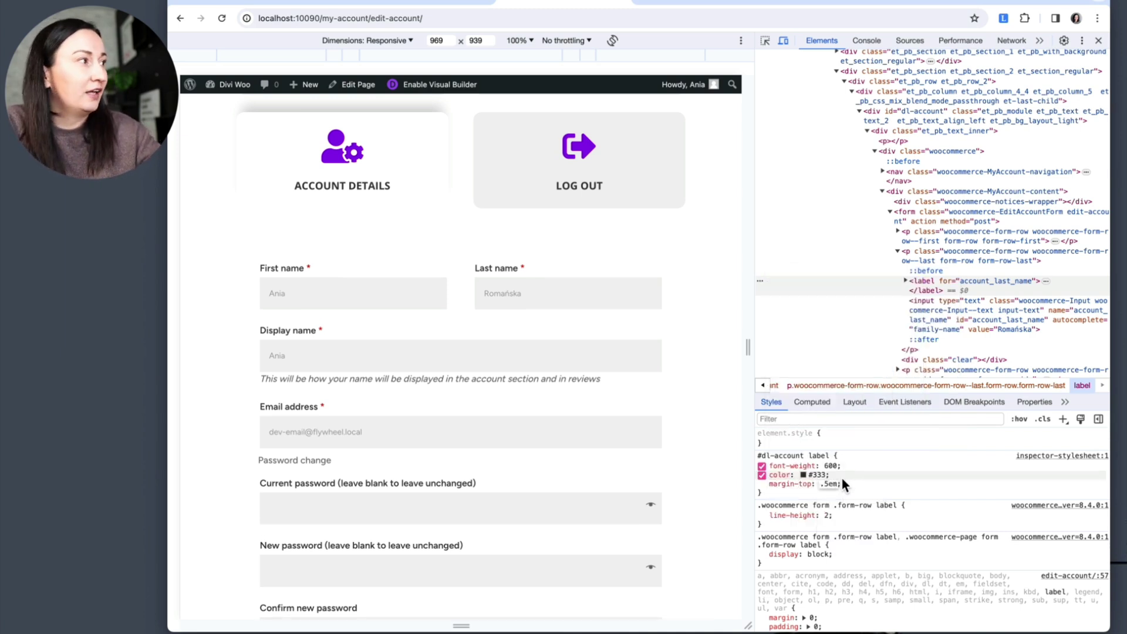
{"action": "double_click", "coordinate": [818, 484]}
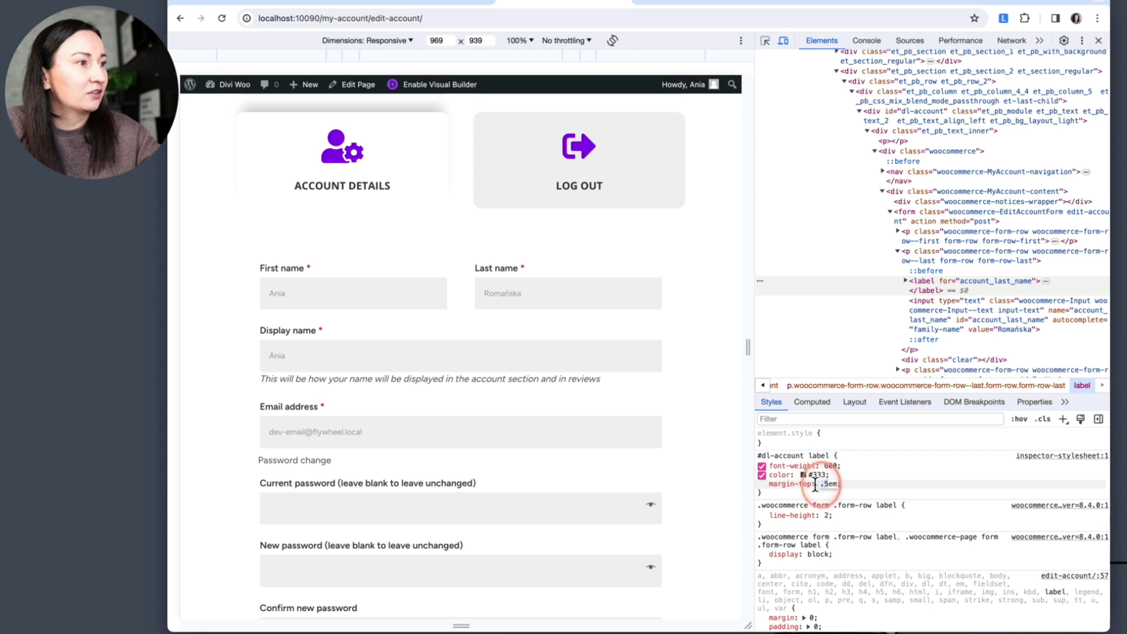
{"action": "type", "text": "1em"}
{"action": "scroll", "coordinate": [662, 487], "scroll_direction": "down", "scroll_amount": 2}
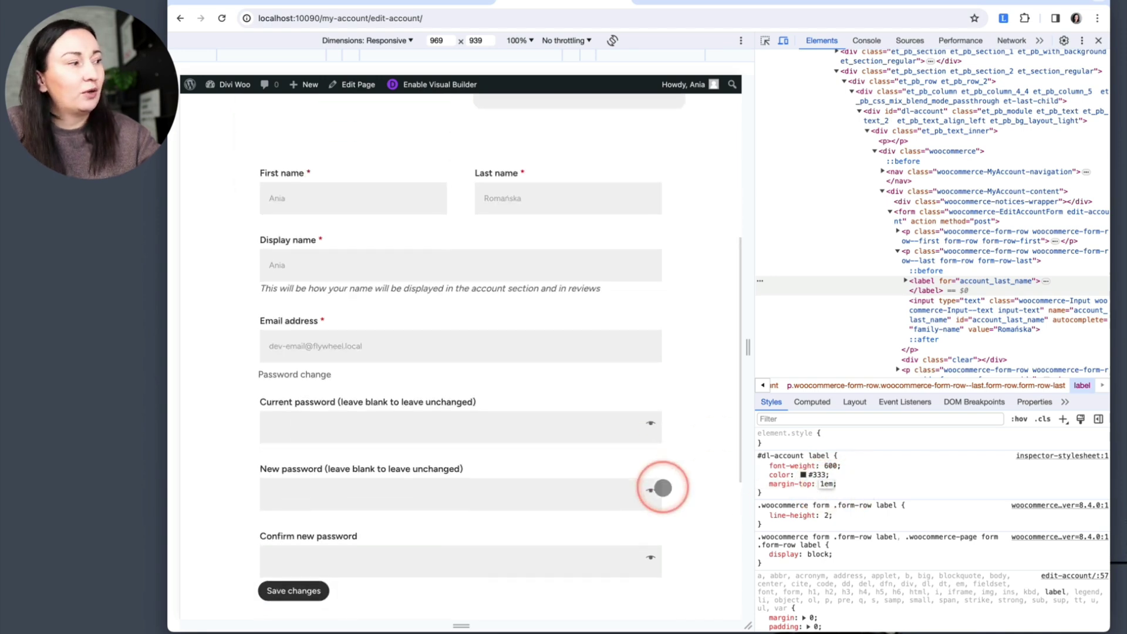
{"action": "scroll", "coordinate": [662, 487], "scroll_direction": "up", "scroll_amount": 1}
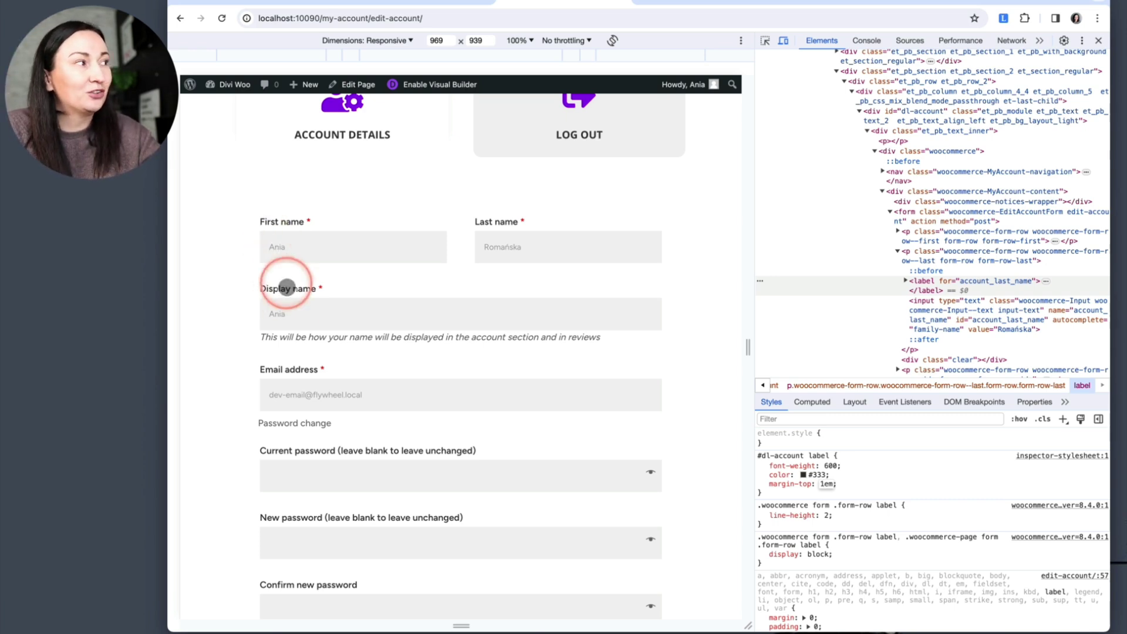
{"action": "left_click", "coordinate": [276, 306]}
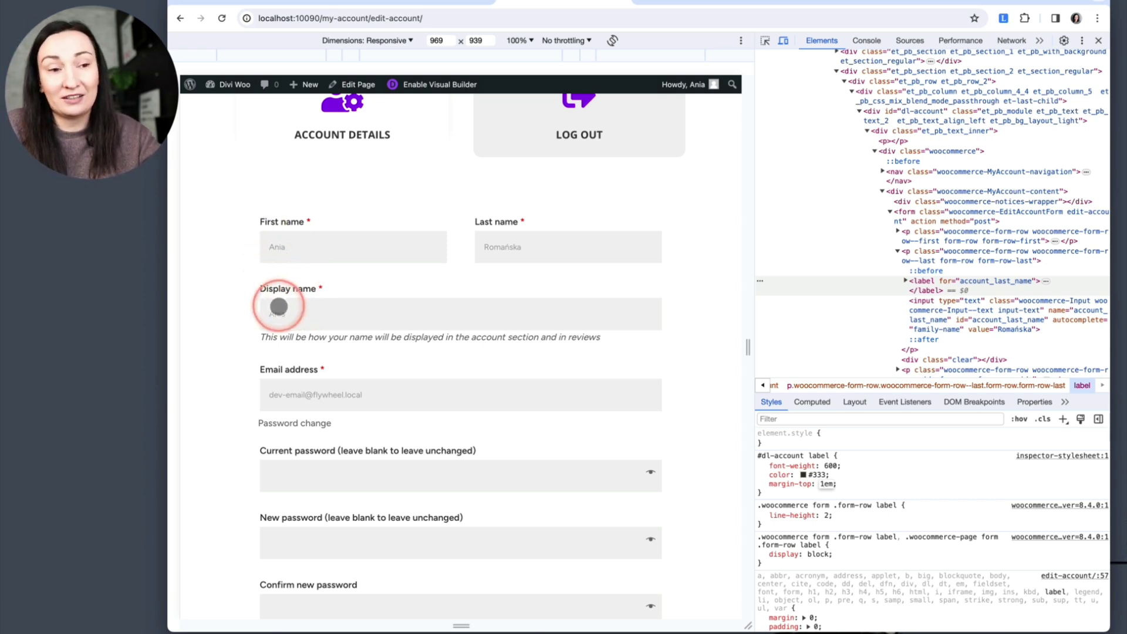
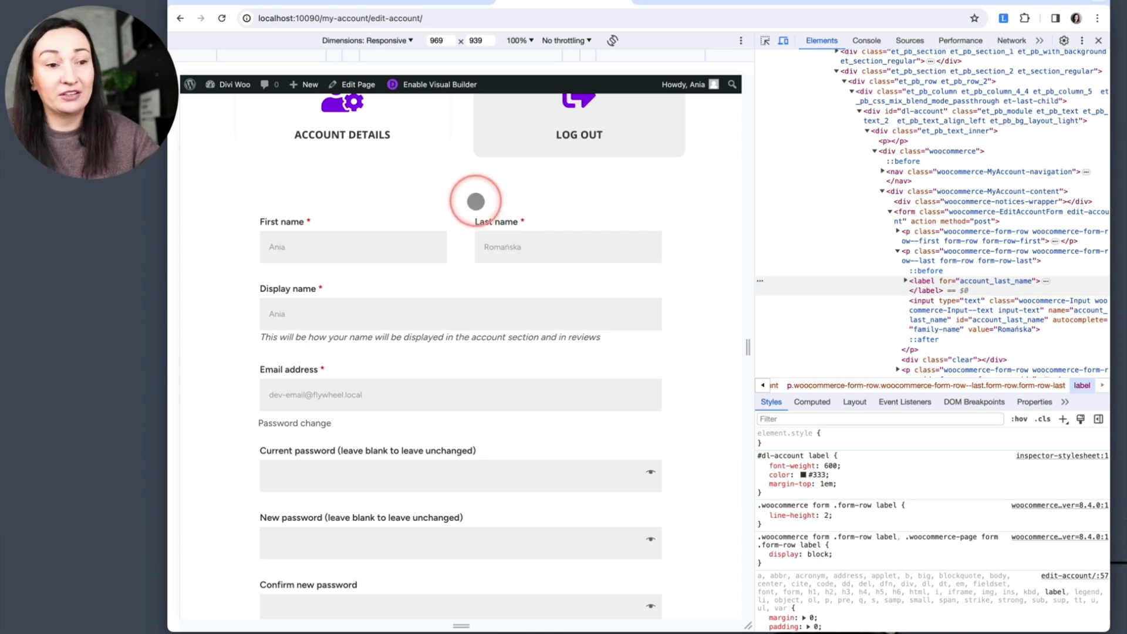
Step: Remove the margin-top declaration from the #dl-account label rule
{"action": "left_click", "coordinate": [812, 487]}
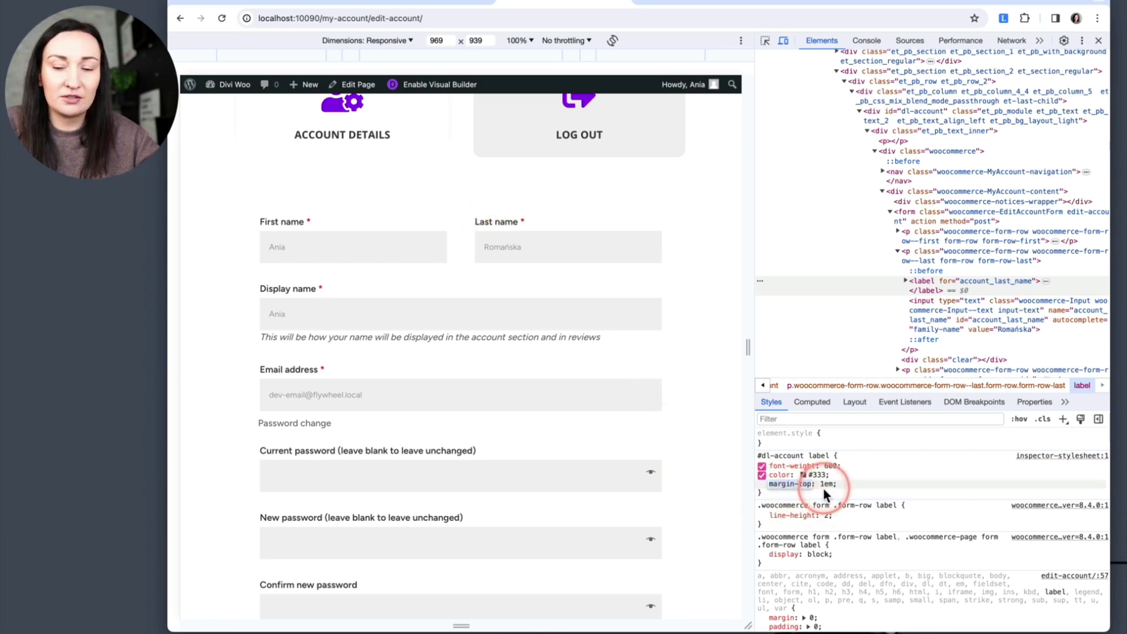
{"action": "key", "text": "BackSpace"}
{"action": "left_click", "coordinate": [883, 487]}
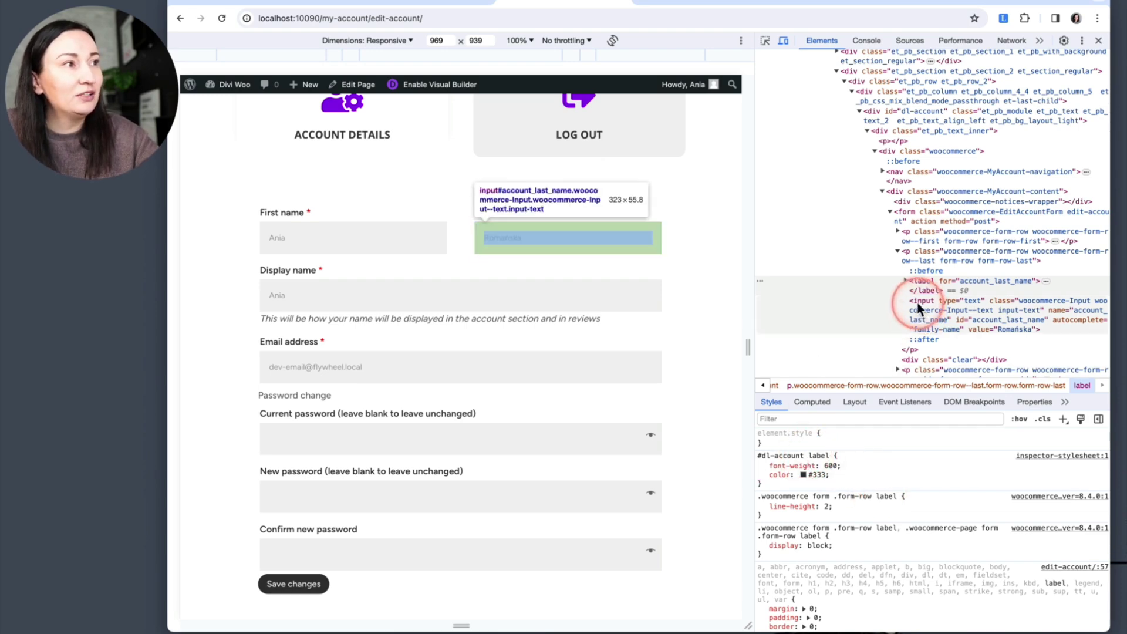
Step: Add a new style rule in the inspector with the selector #dl-account input
{"action": "left_click", "coordinate": [1062, 419]}
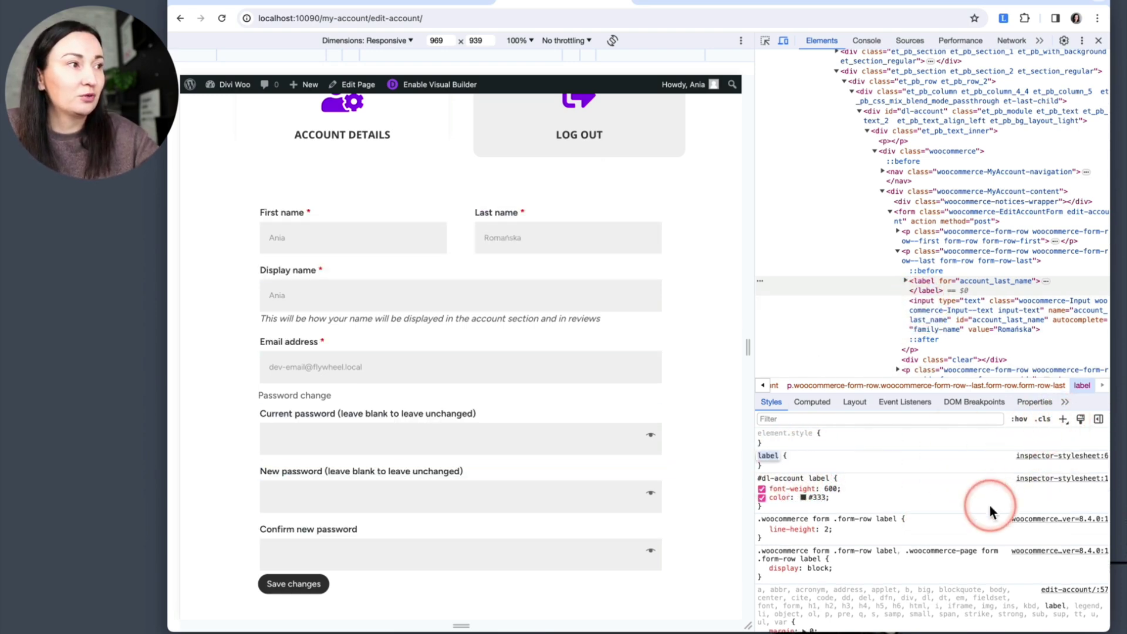
{"action": "type", "text": "#dl-"}
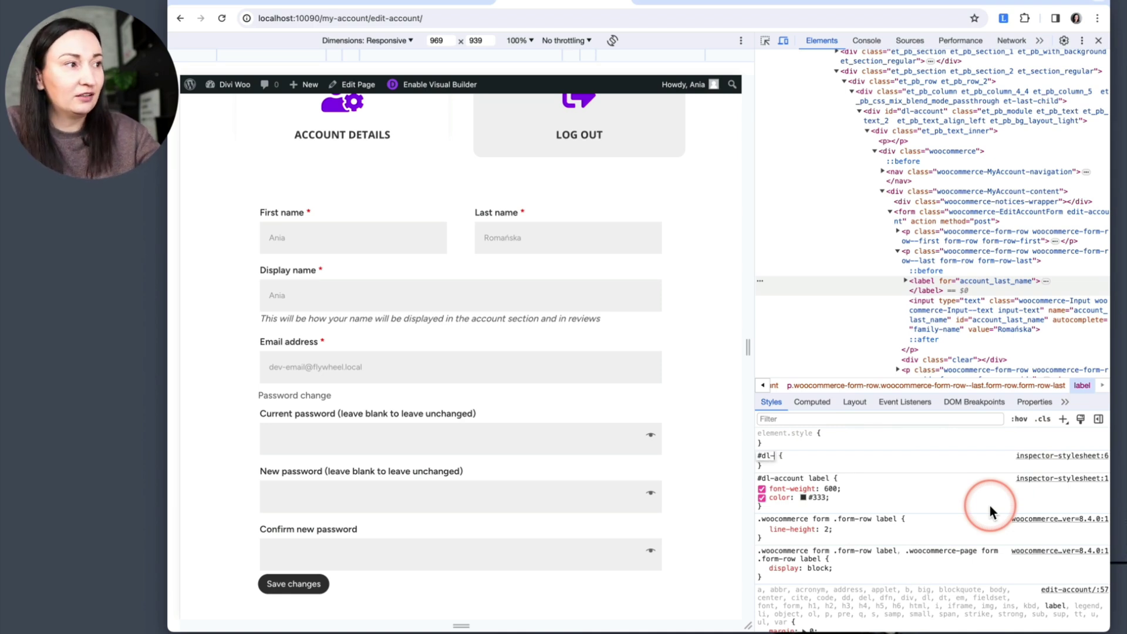
{"action": "type", "text": "account "}
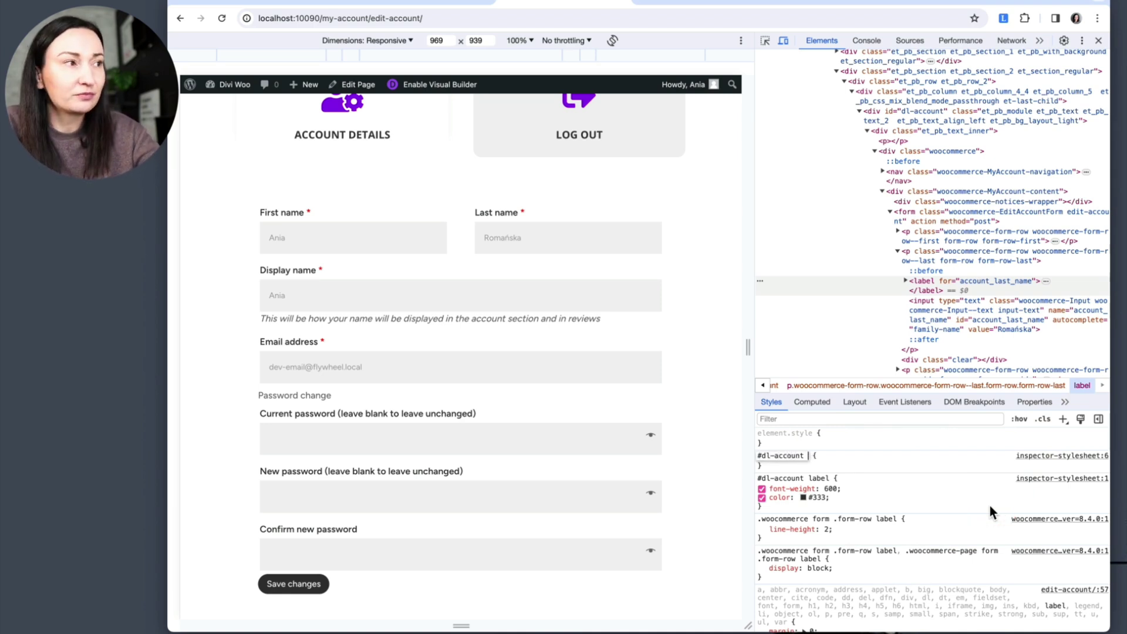
{"action": "type", "text": "input"}
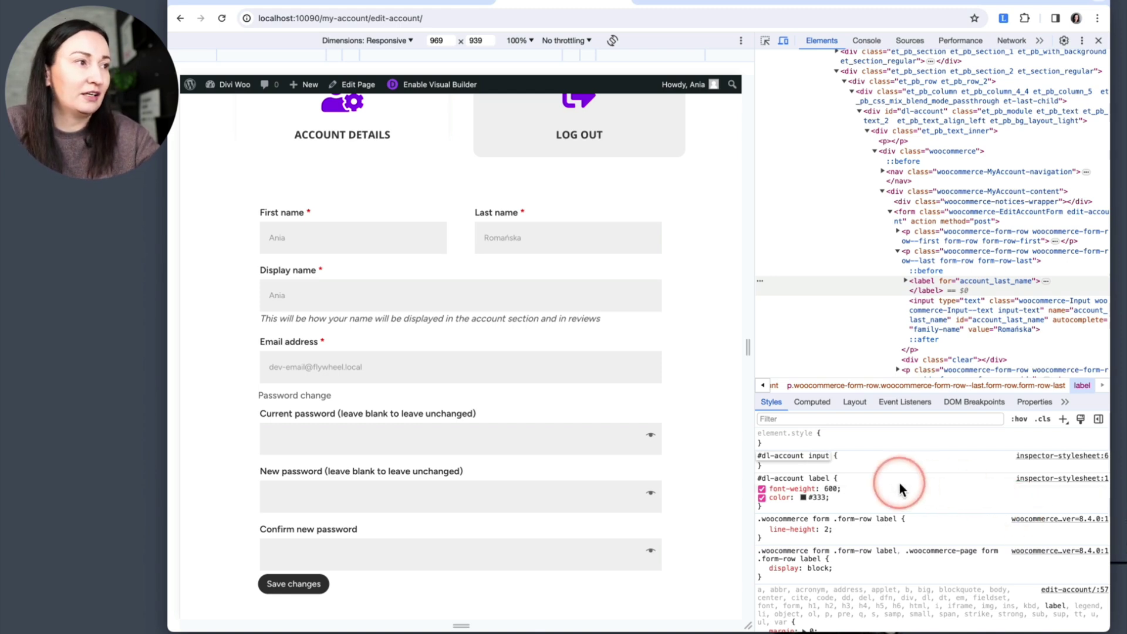
Step: Add margin-top: 1em to the #dl-account input rule and check the form fields on the page
{"action": "left_click", "coordinate": [846, 457]}
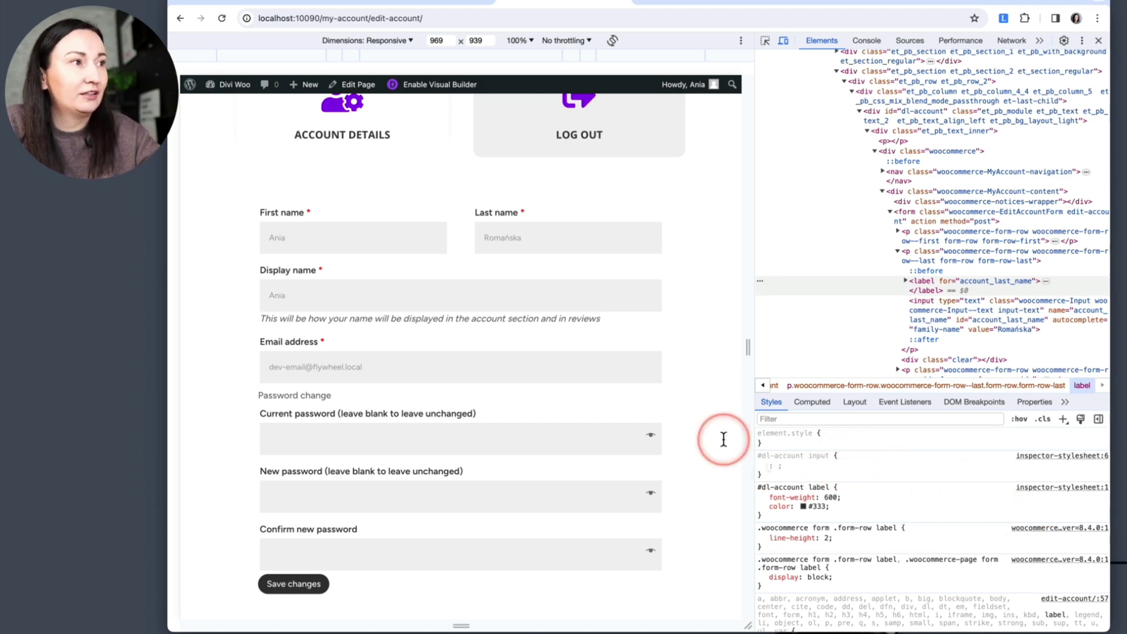
{"action": "left_click", "coordinate": [932, 323]}
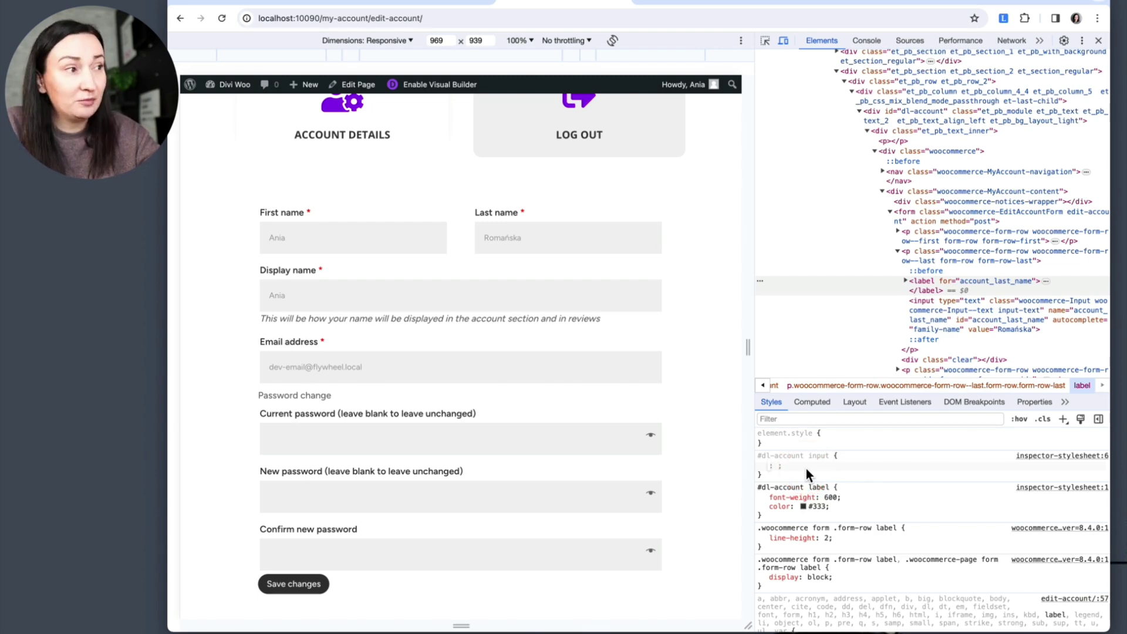
{"action": "type", "text": "ma"}
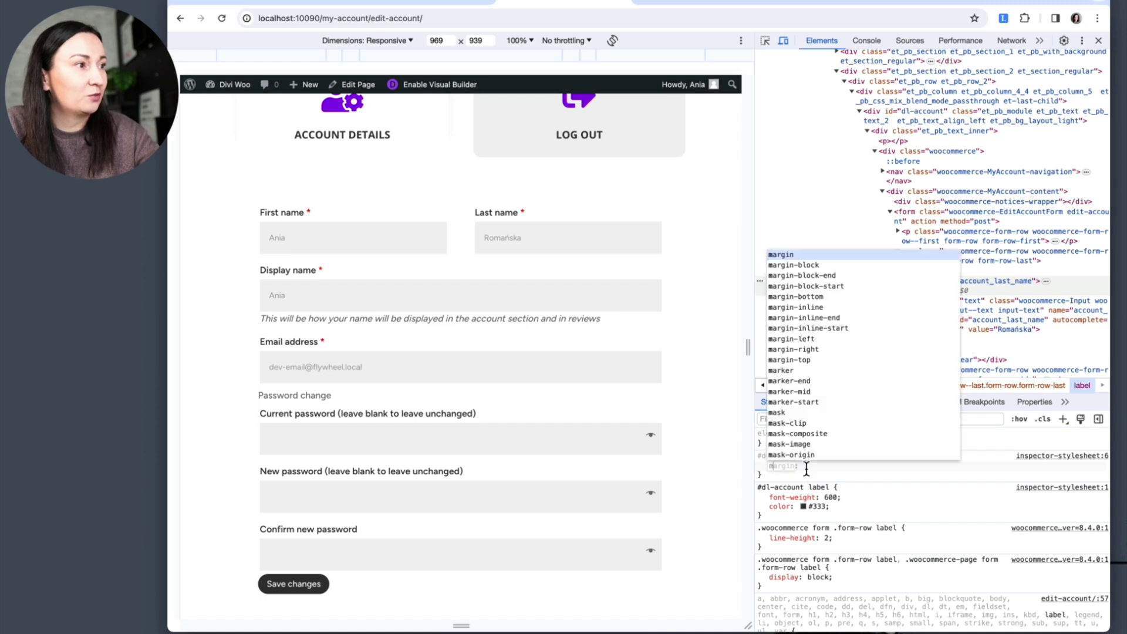
{"action": "type", "text": "rgin-"}
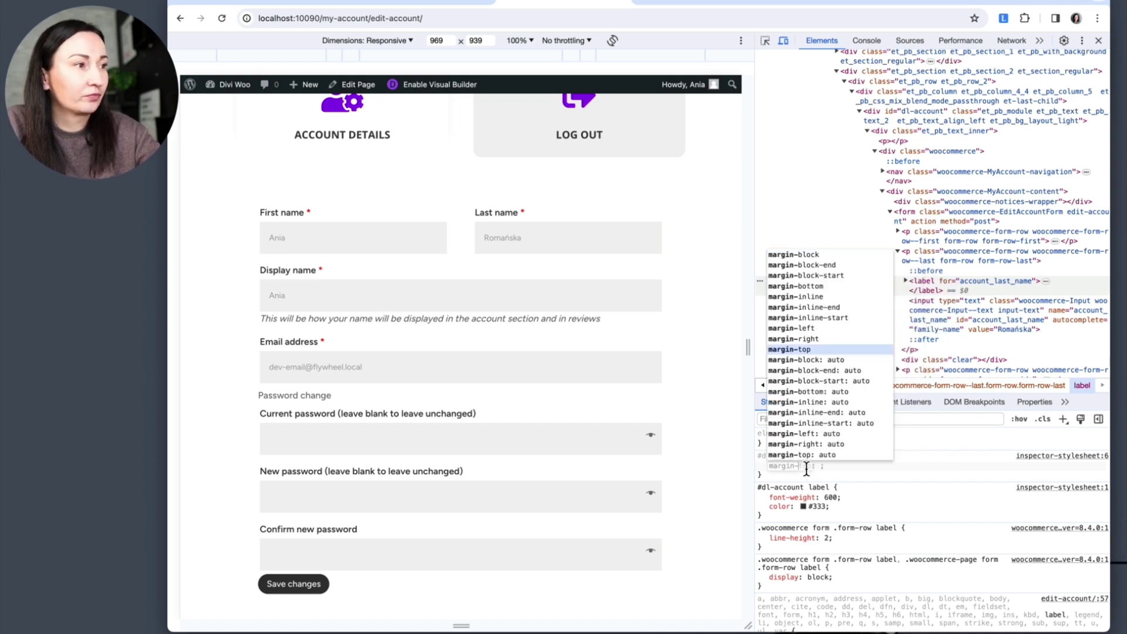
{"action": "key", "text": "Tab"}
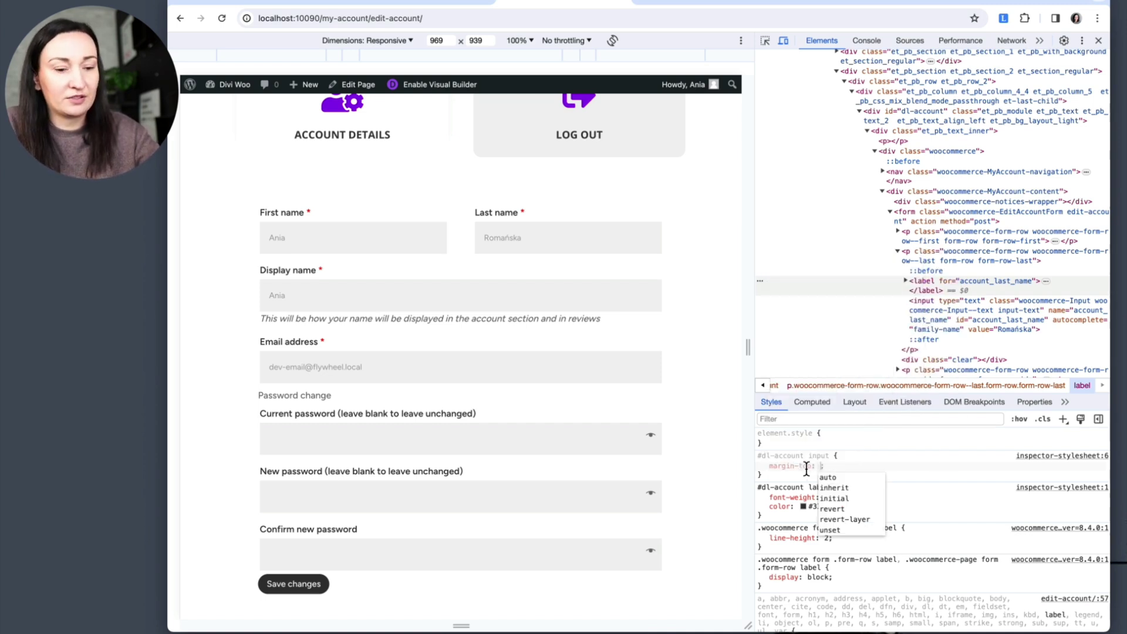
{"action": "type", "text": "1em"}
{"action": "left_click", "coordinate": [508, 351]}
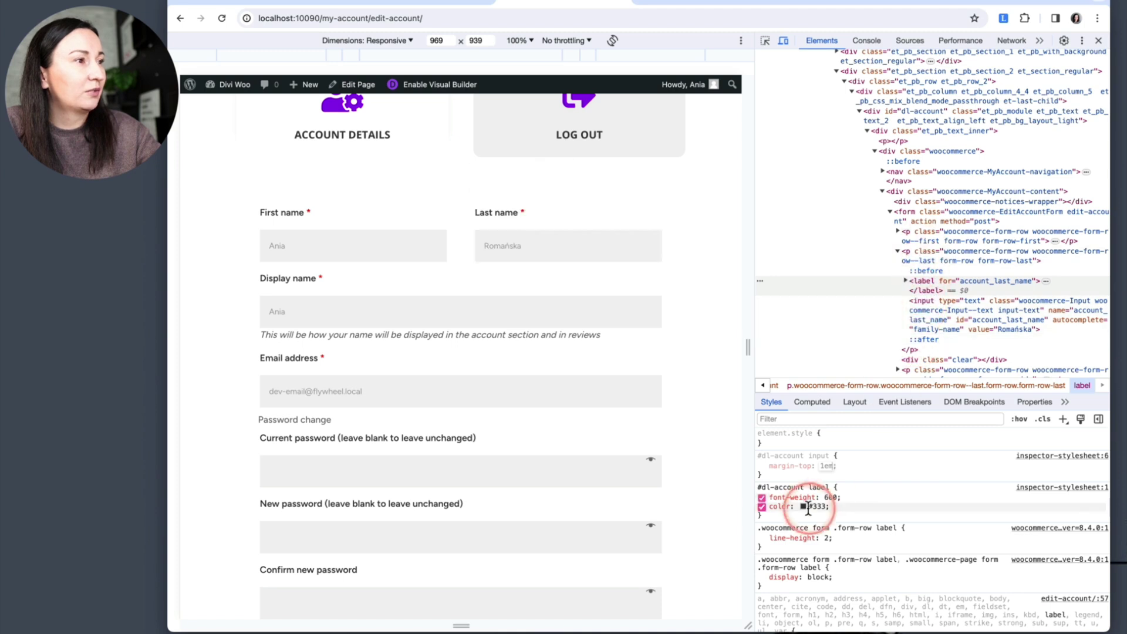
Step: Change the margin property in the #dl-account input rule to margin-bottom, keeping the 1em value
{"action": "left_click", "coordinate": [805, 468]}
{"action": "left_click", "coordinate": [804, 468]}
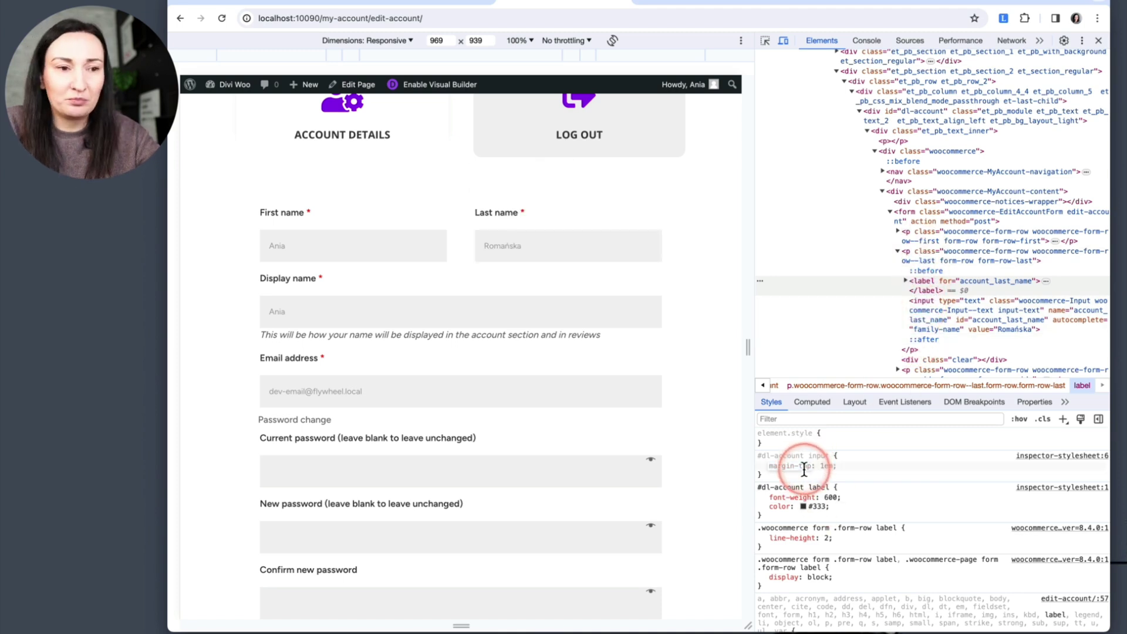
{"action": "key", "text": "BackSpace"}
{"action": "key", "text": "BackSpace"}
{"action": "key", "text": "BackSpace"}
{"action": "type", "text": "bottom"}
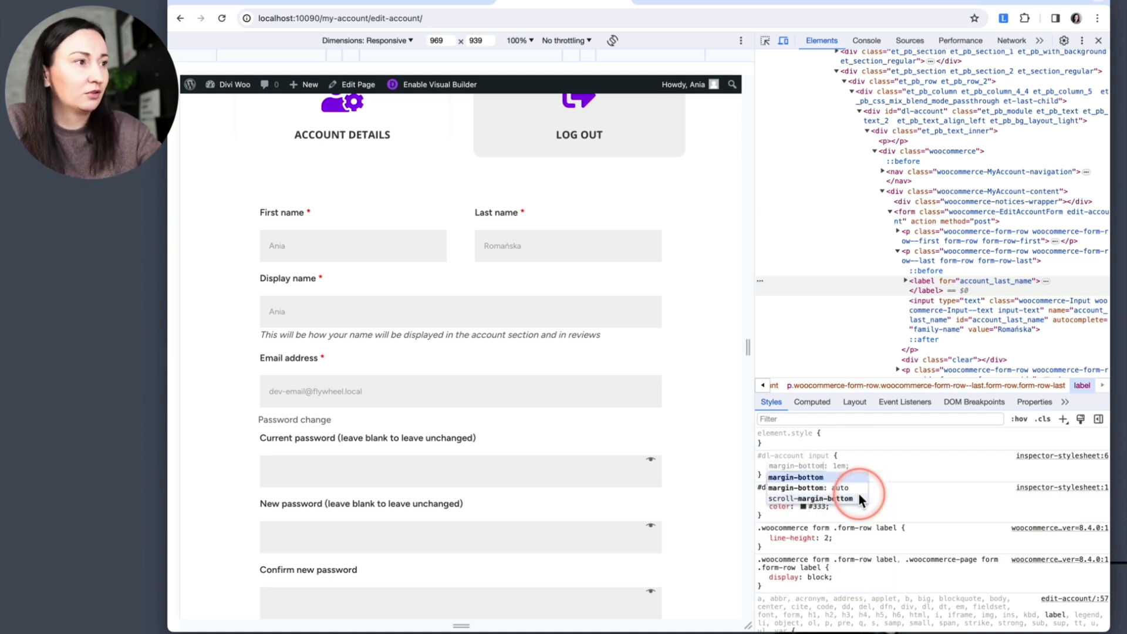
{"action": "key", "text": "Tab"}
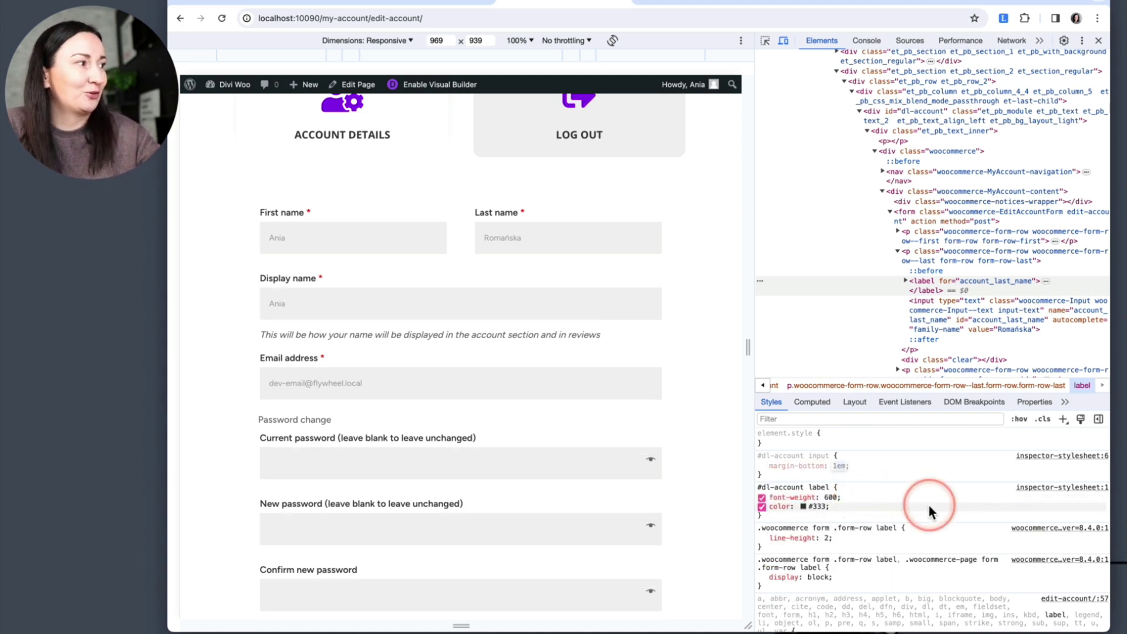
Step: Add background: transparent to the #dl-account input rule
{"action": "left_click", "coordinate": [871, 464]}
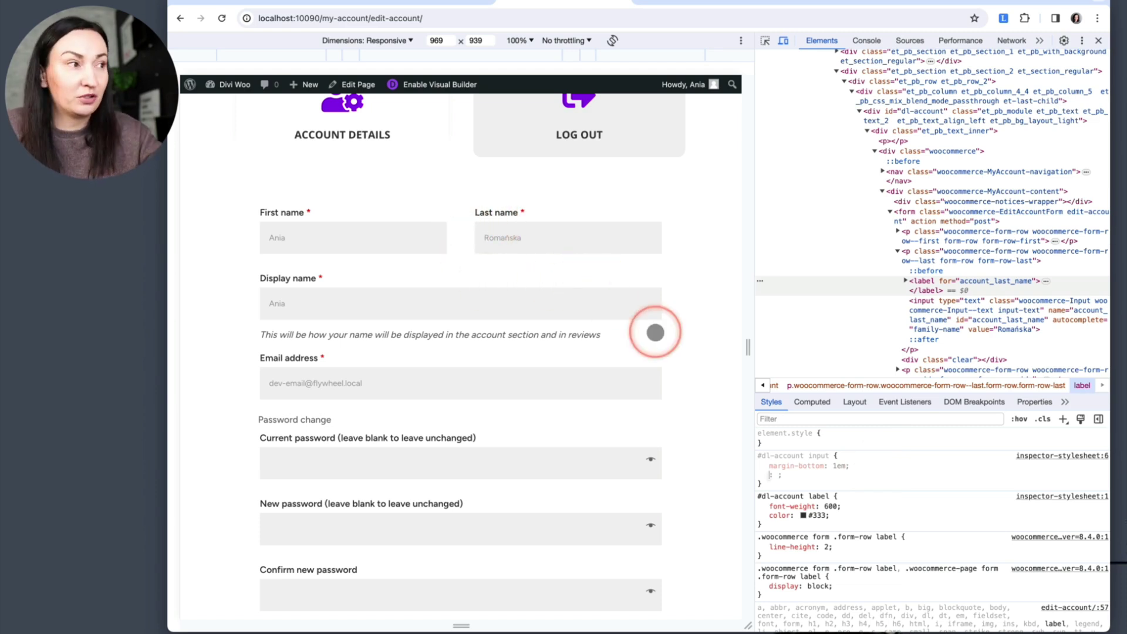
{"action": "type", "text": "background:tr"}
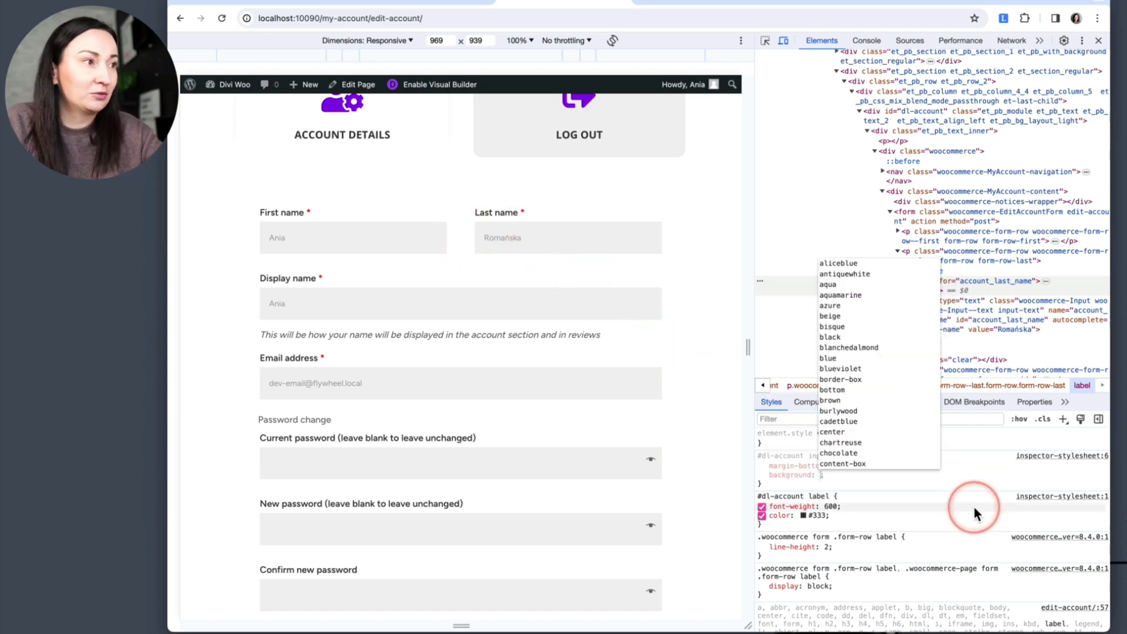
{"action": "key", "text": "Return"}
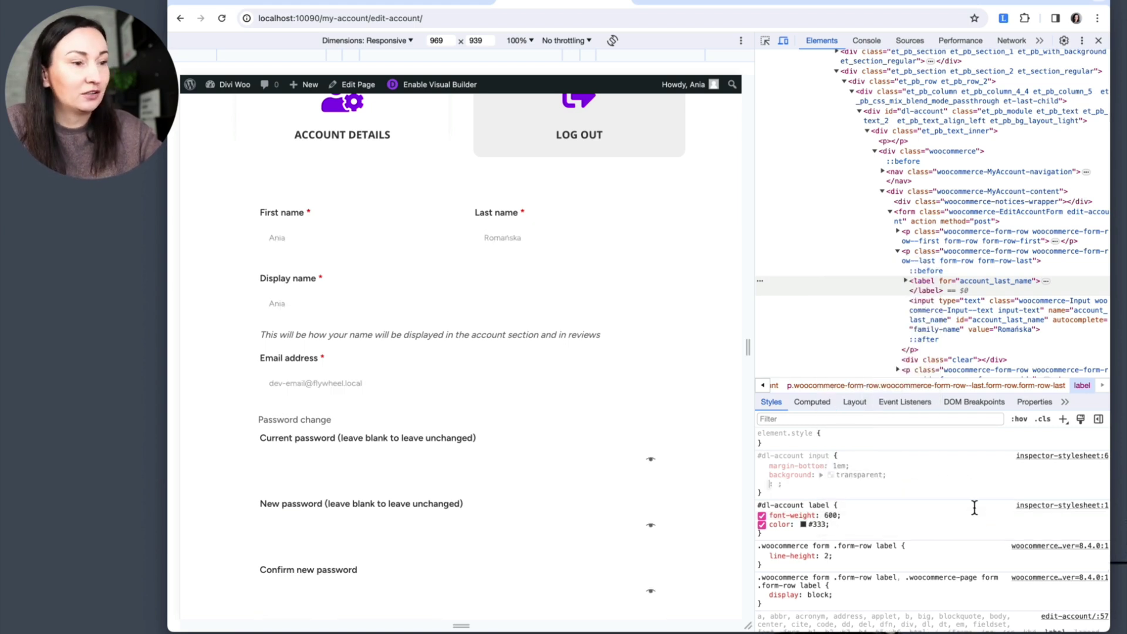
Step: Add border: 2px #ccc solid to the #dl-account input rule and check the field outlines along the form
{"action": "type", "text": "borde"}
{"action": "type", "text": "r: 2px #"}
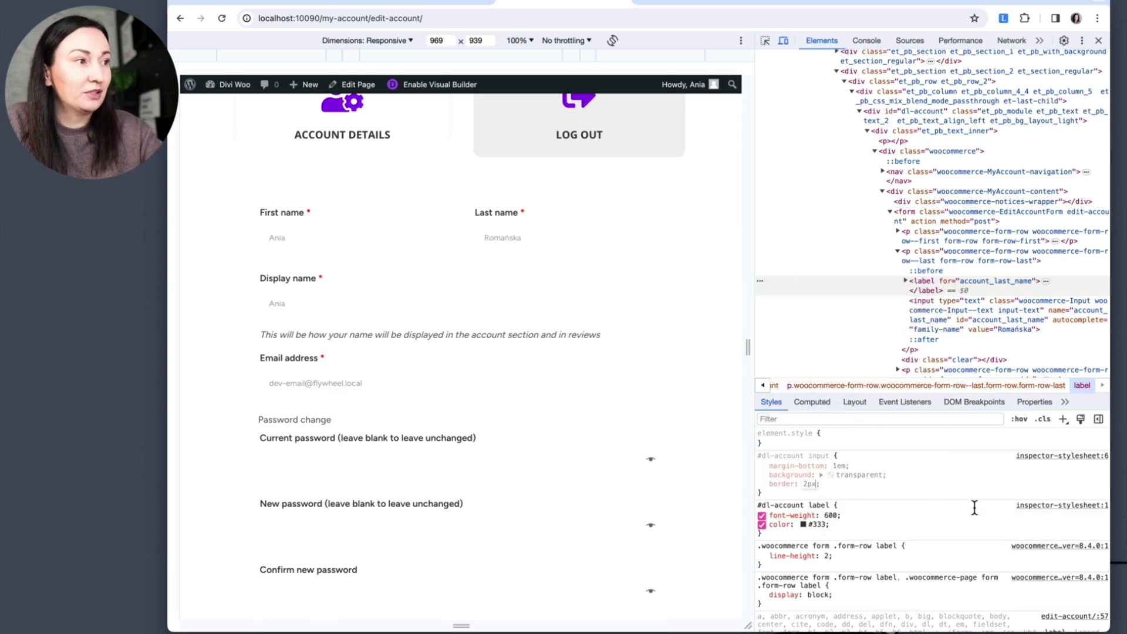
{"action": "type", "text": "ccc solid"}
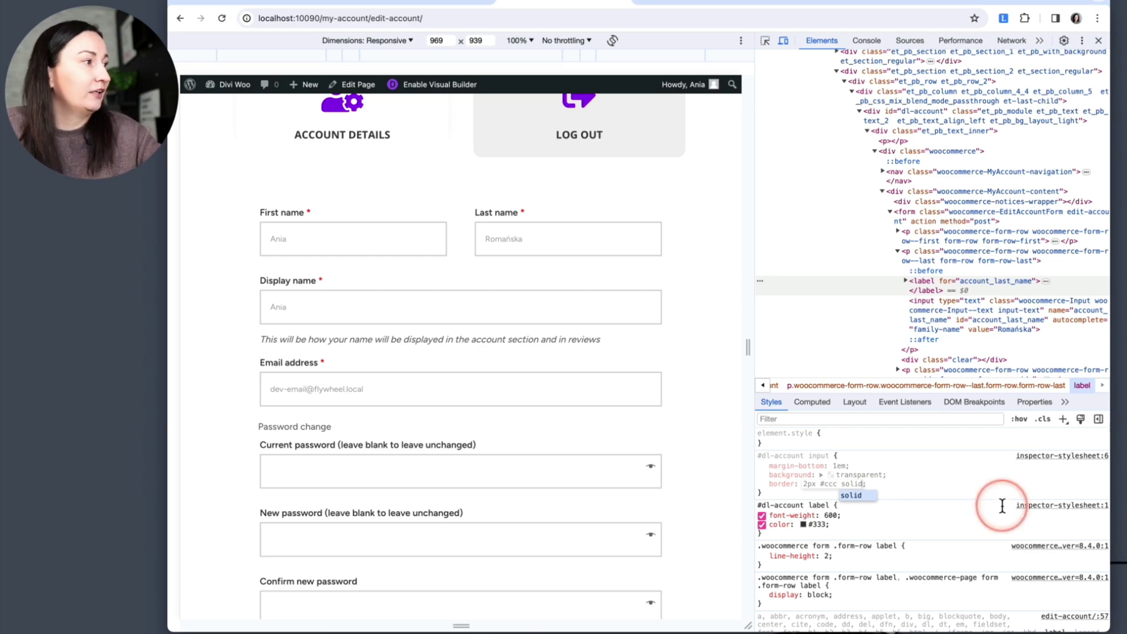
{"action": "scroll", "coordinate": [536, 430], "scroll_direction": "down", "scroll_amount": 3}
{"action": "scroll", "coordinate": [536, 430], "scroll_direction": "up", "scroll_amount": 4}
{"action": "scroll", "coordinate": [538, 434], "scroll_direction": "up", "scroll_amount": 2}
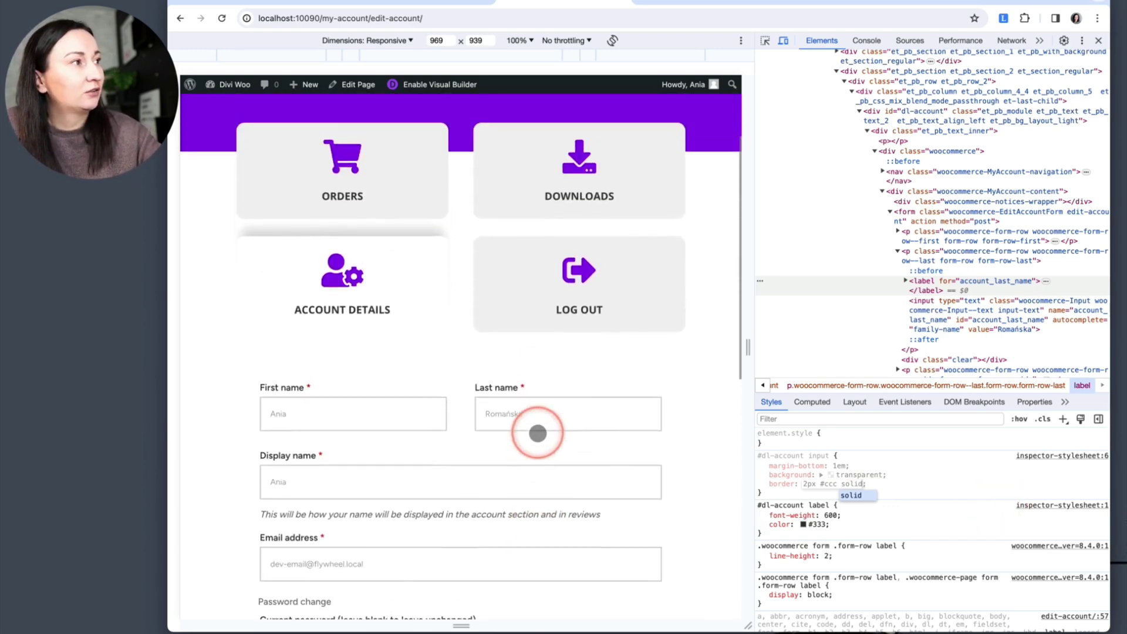
{"action": "scroll", "coordinate": [538, 433], "scroll_direction": "down", "scroll_amount": 4}
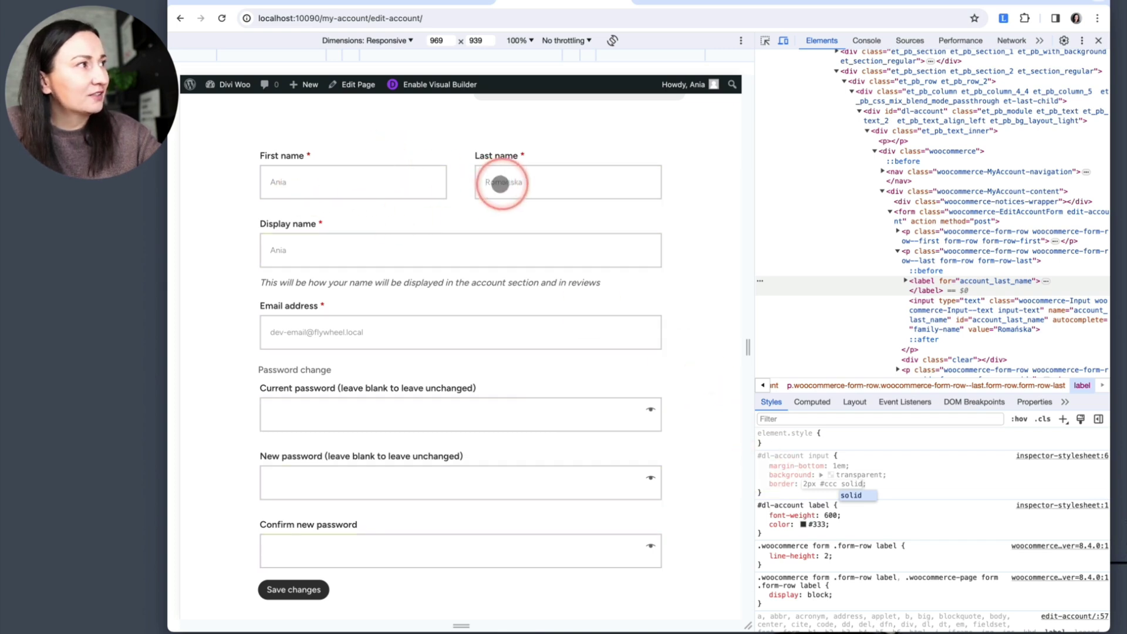
{"action": "left_click", "coordinate": [911, 485]}
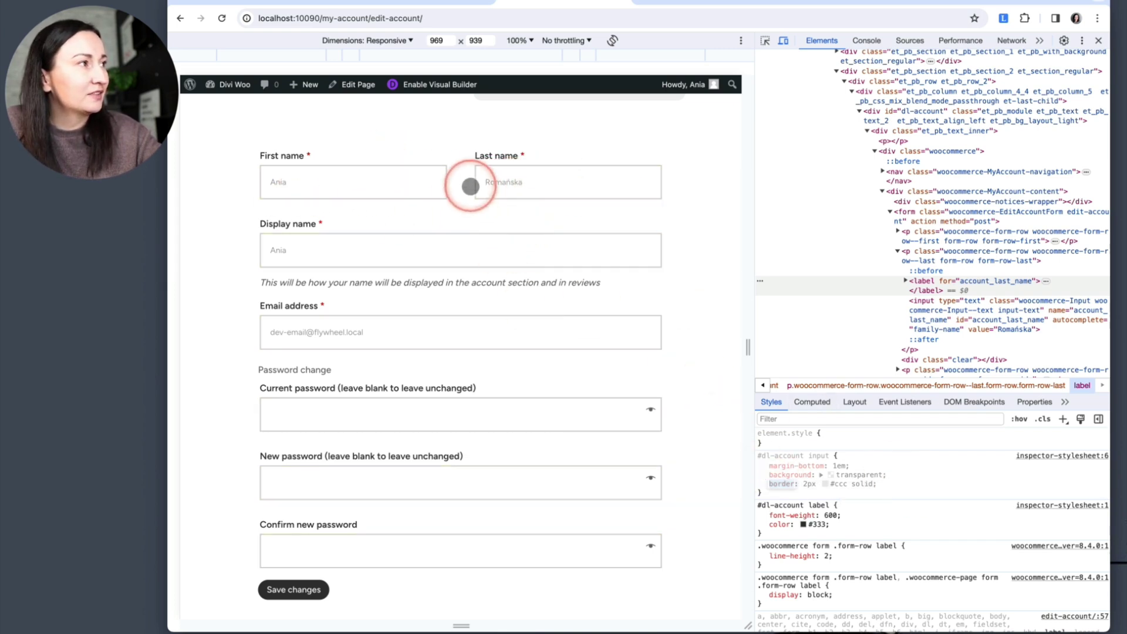
Step: Add font-weight: 500 to the #dl-account input rule
{"action": "left_click", "coordinate": [907, 485]}
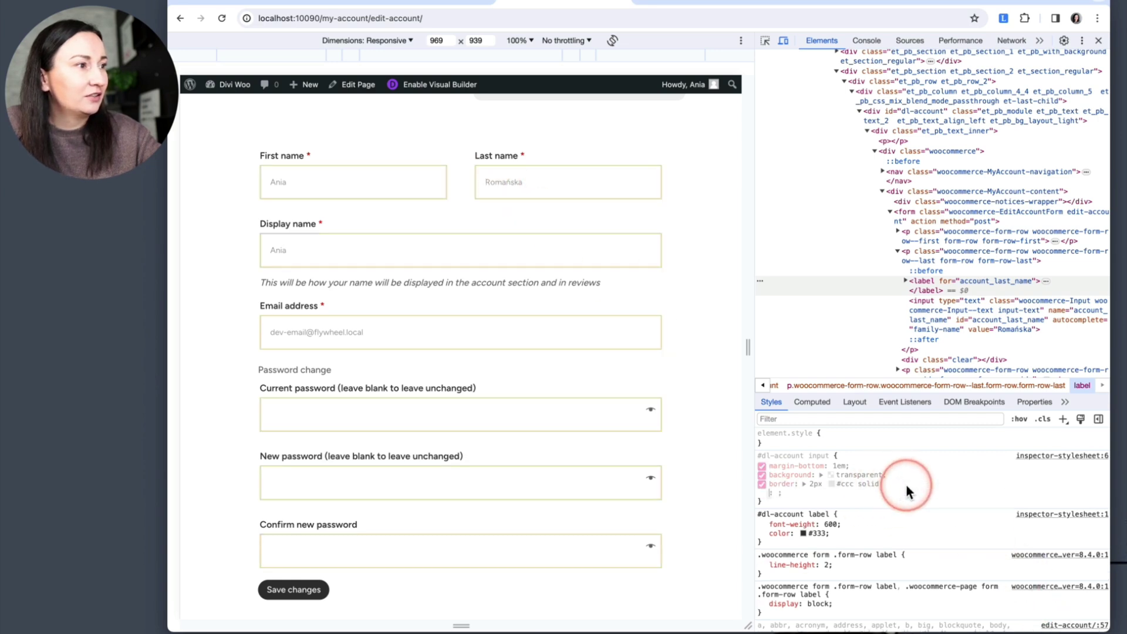
{"action": "type", "text": "font"}
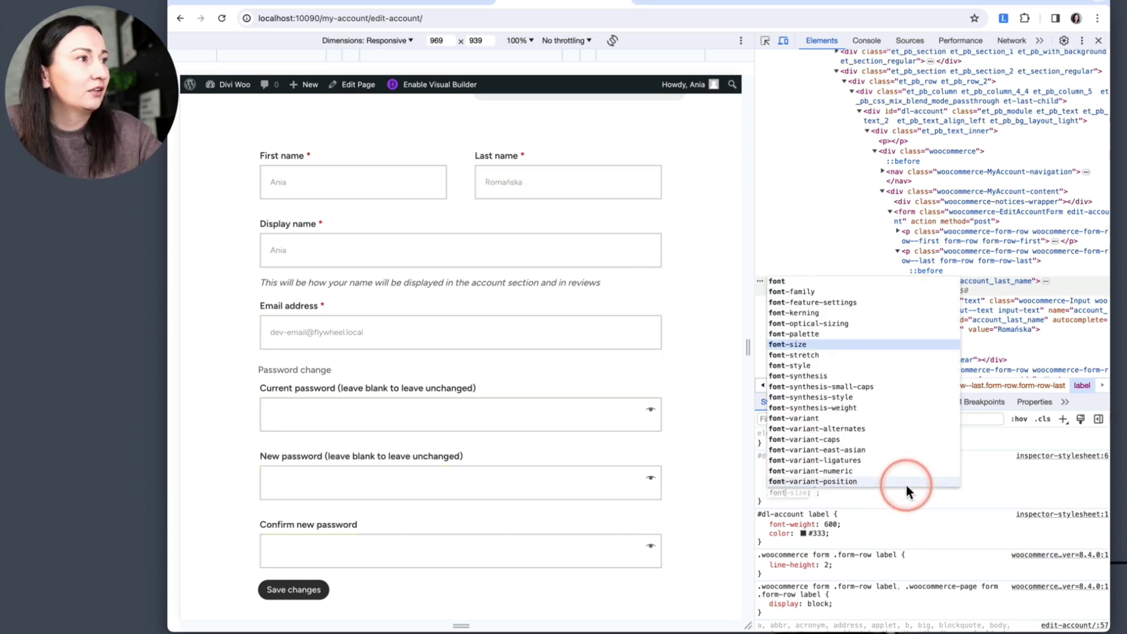
{"action": "key", "text": "Down"}
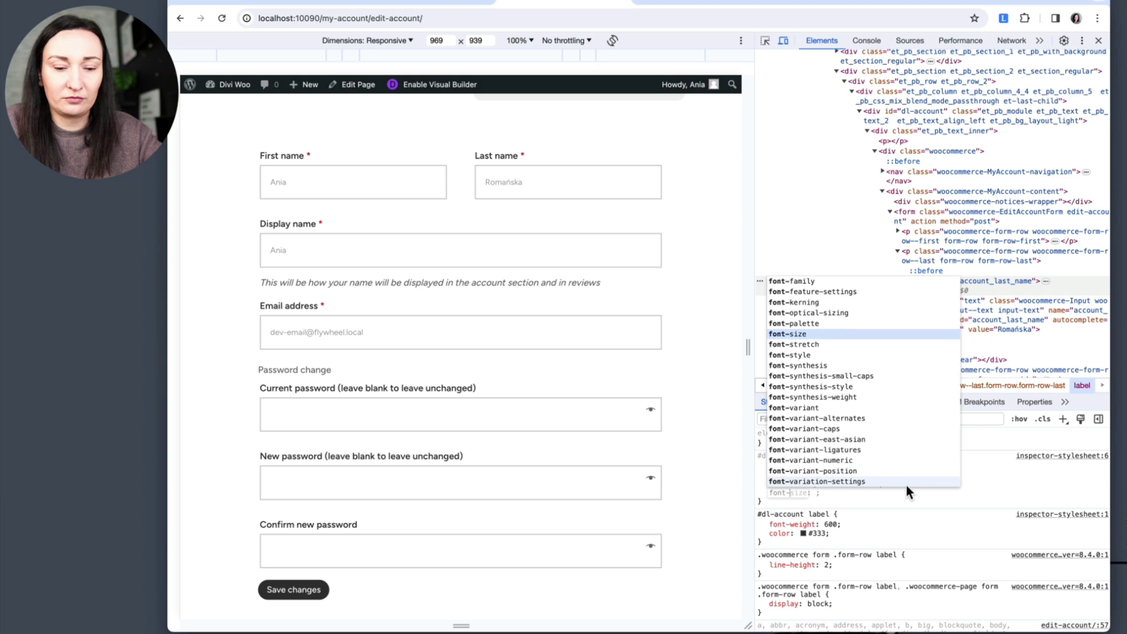
{"action": "key", "text": "Tab"}
{"action": "key", "text": "Down"}
{"action": "key", "text": "Down"}
{"action": "key", "text": "Down"}
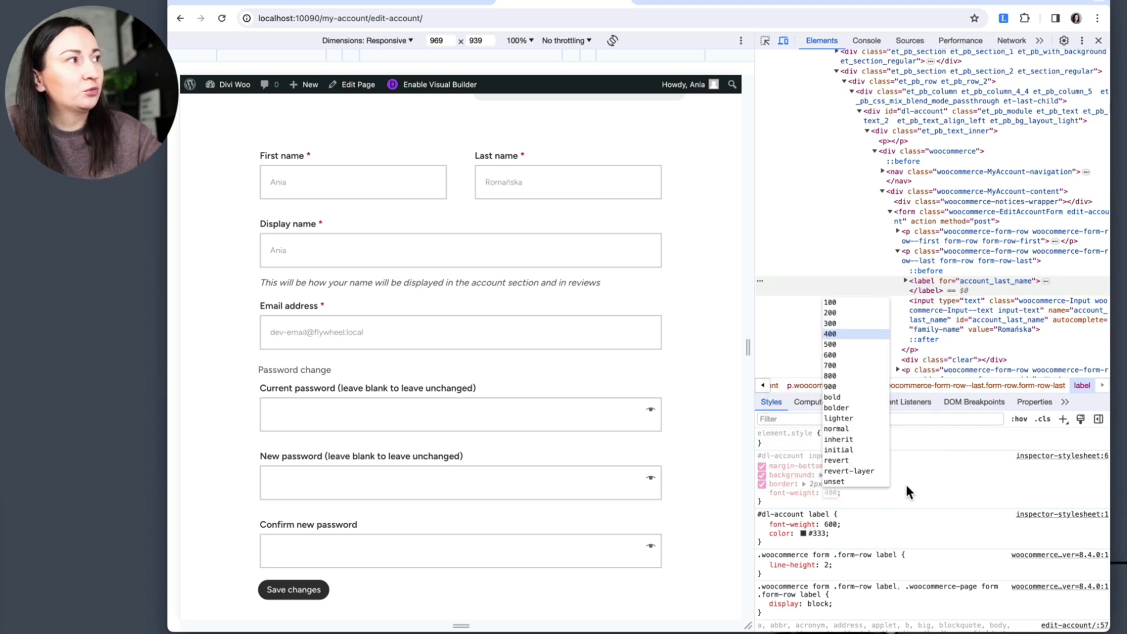
{"action": "key", "text": "Up"}
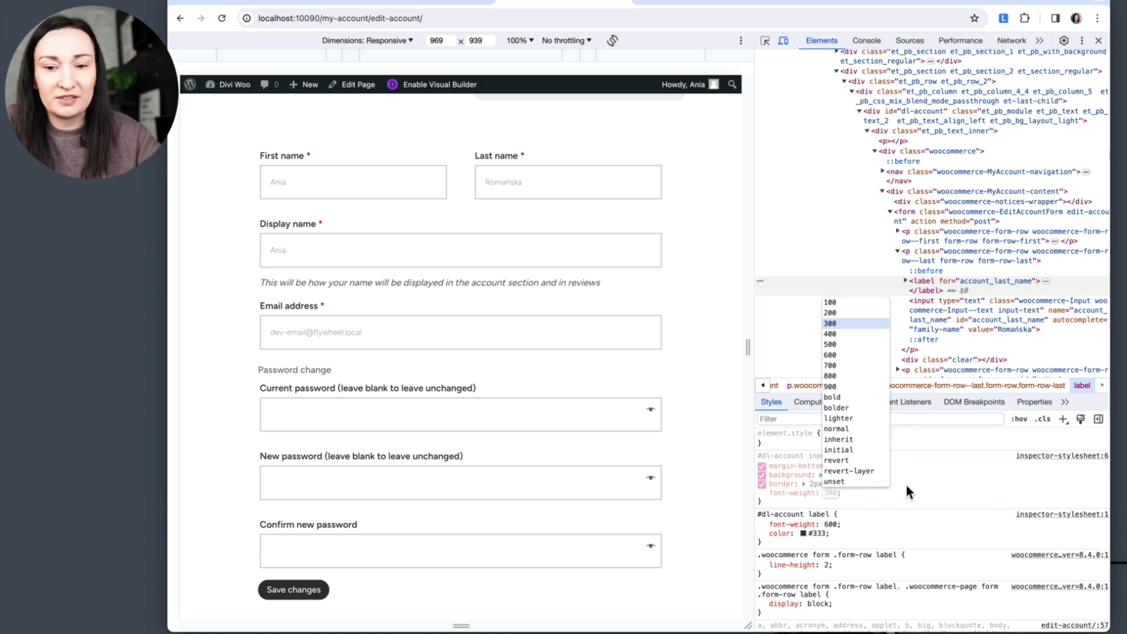
{"action": "key", "text": "Down"}
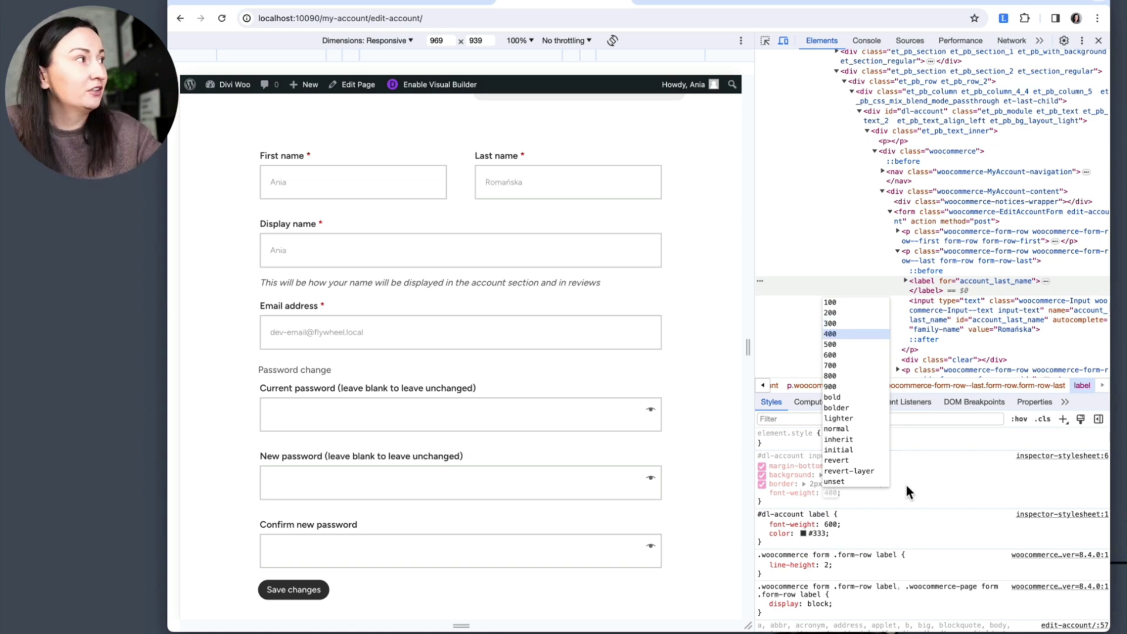
{"action": "key", "text": "Down"}
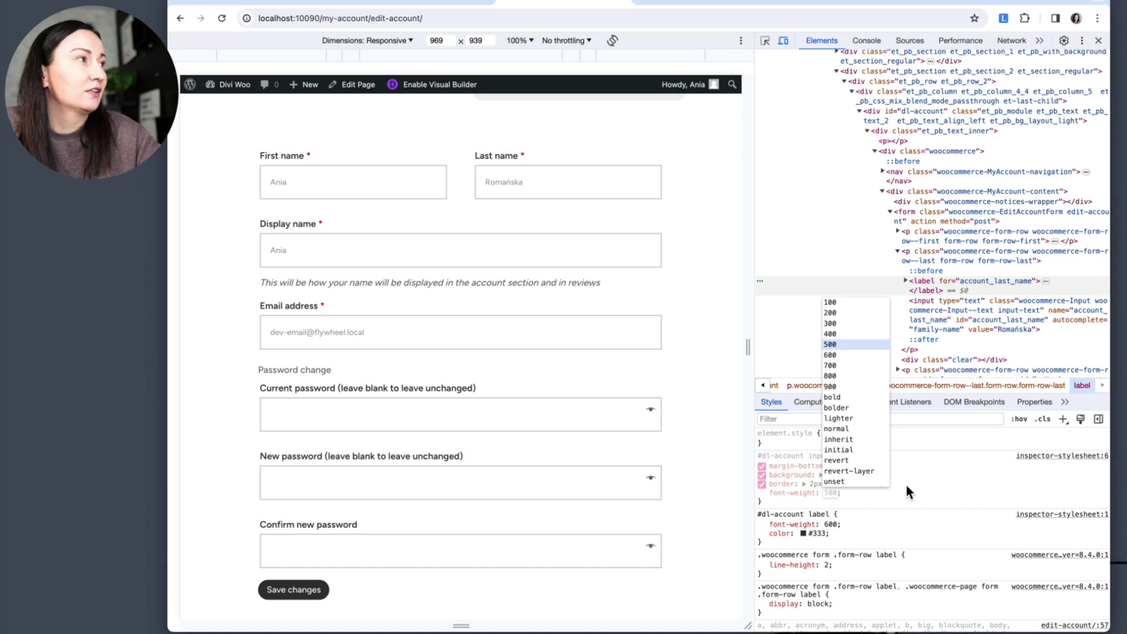
{"action": "key", "text": "Return"}
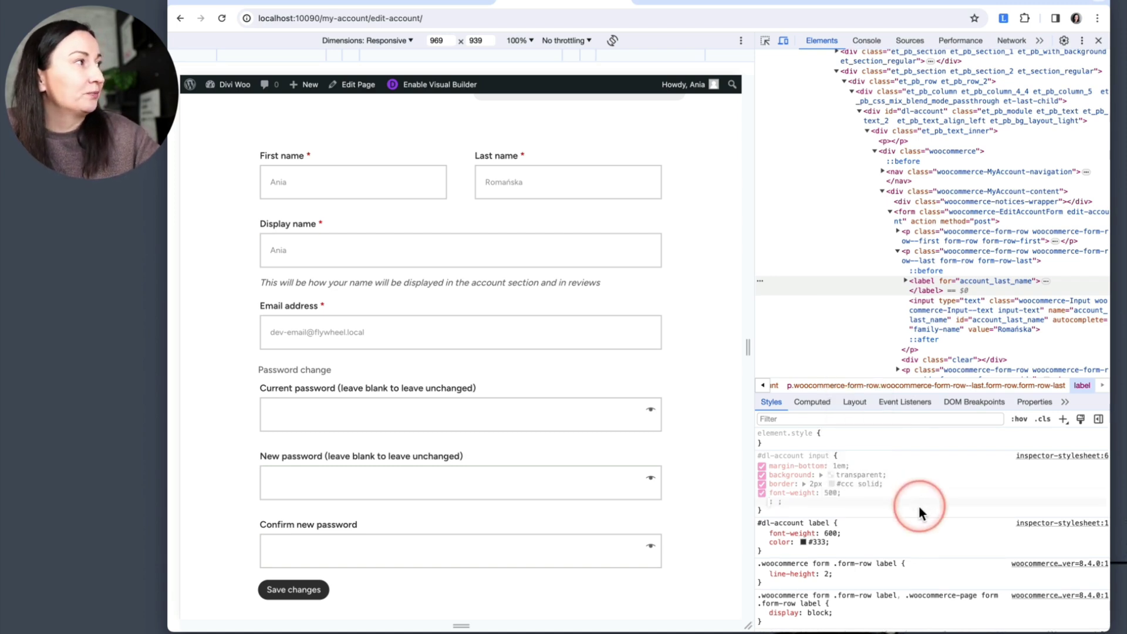
Step: Add border-radius: 5px to the #dl-account input rule
{"action": "left_click", "coordinate": [869, 496]}
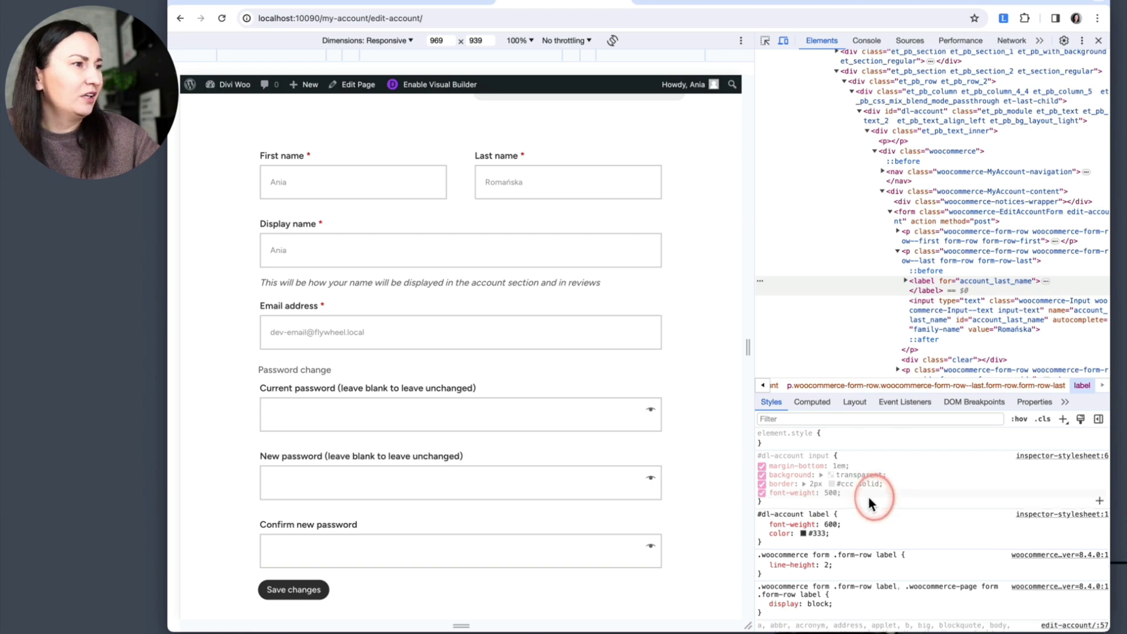
{"action": "left_click", "coordinate": [869, 495]}
{"action": "type", "text": "border"}
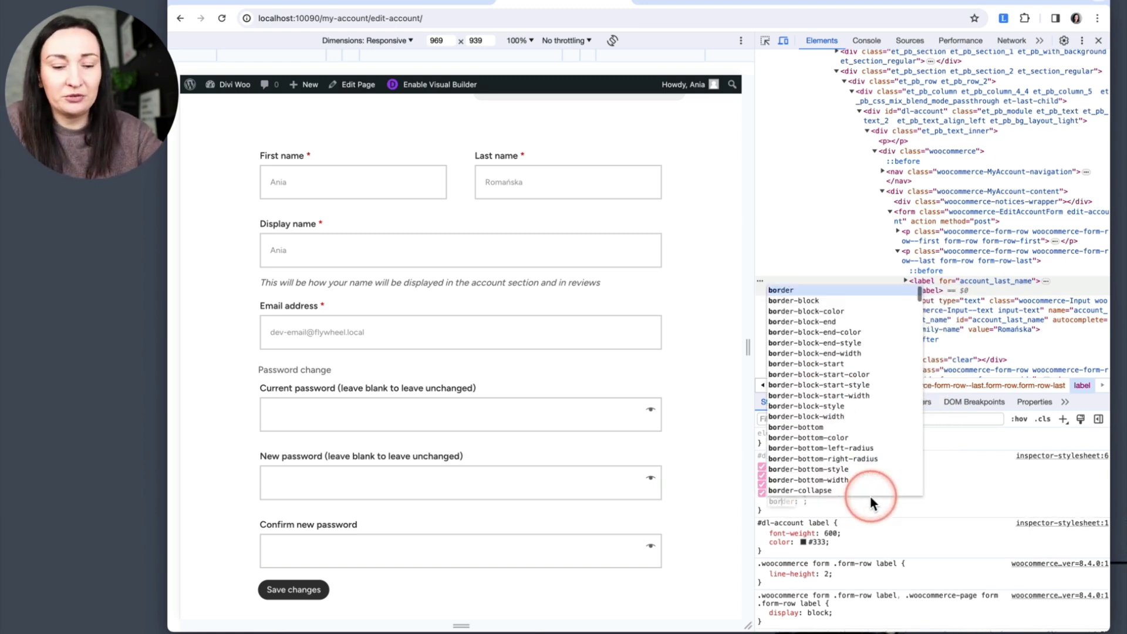
{"action": "type", "text": "-"}
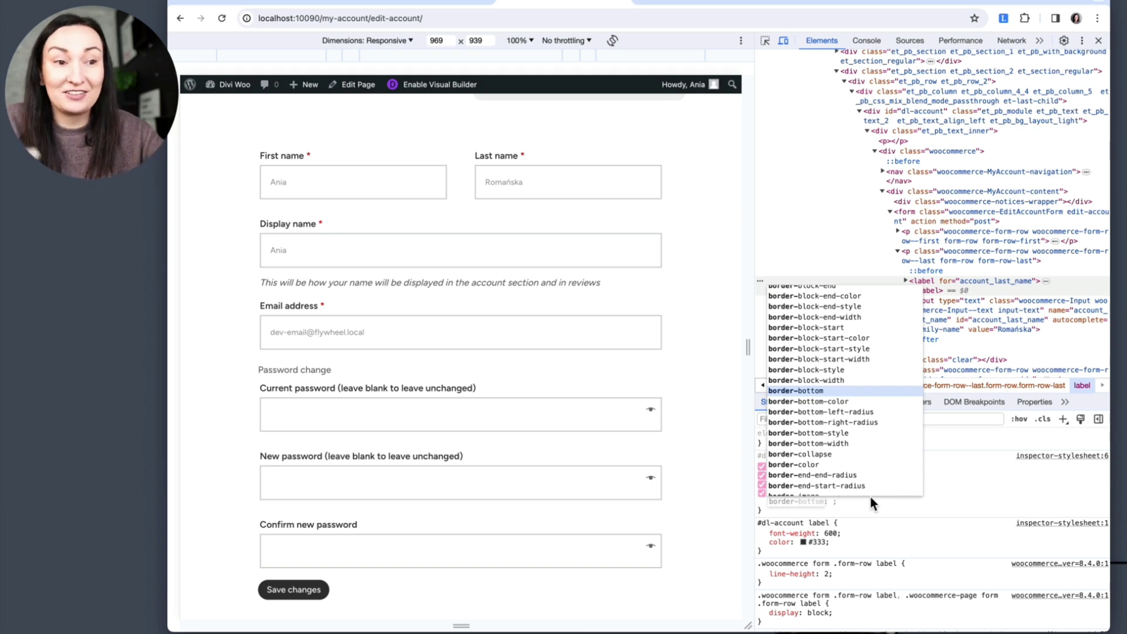
{"action": "type", "text": "r"}
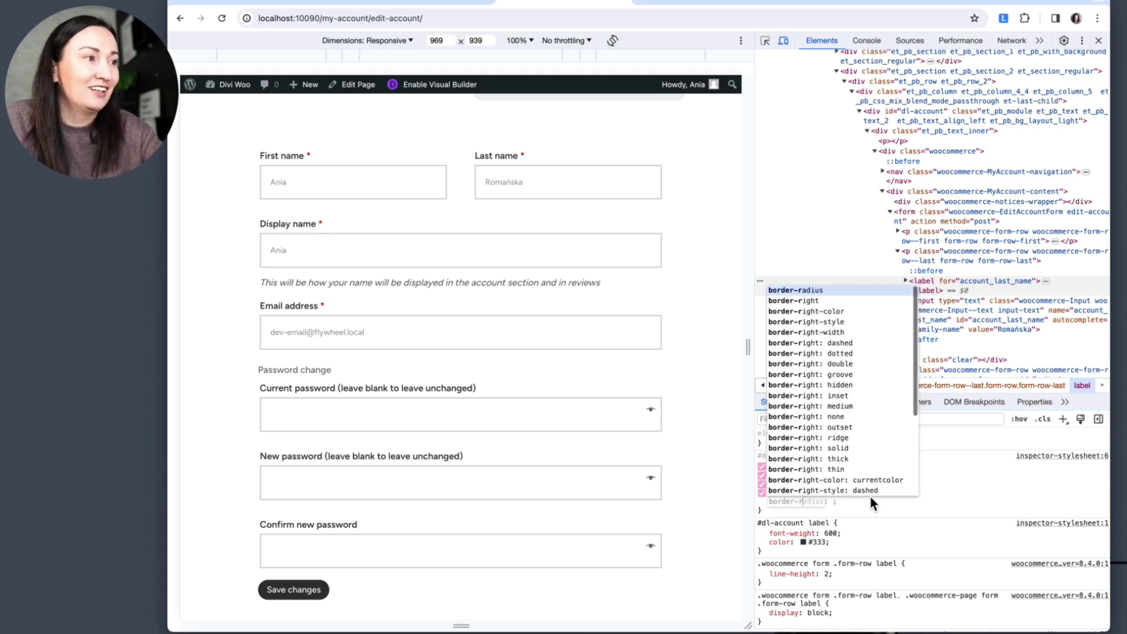
{"action": "key", "text": "Tab"}
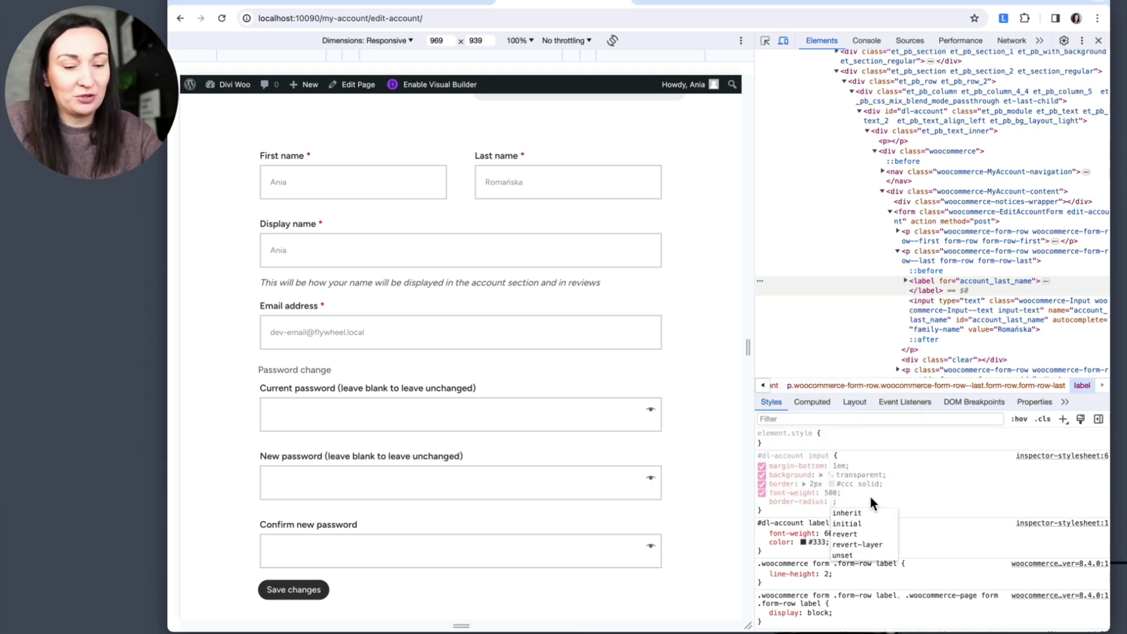
{"action": "type", "text": "5px"}
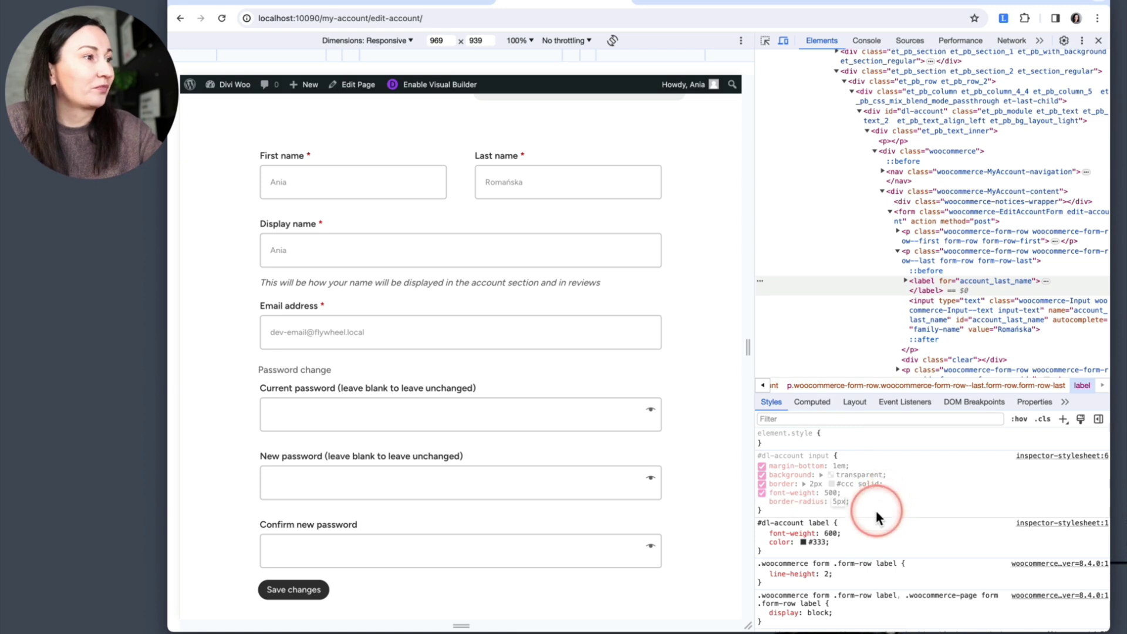
{"action": "key", "text": "Return"}
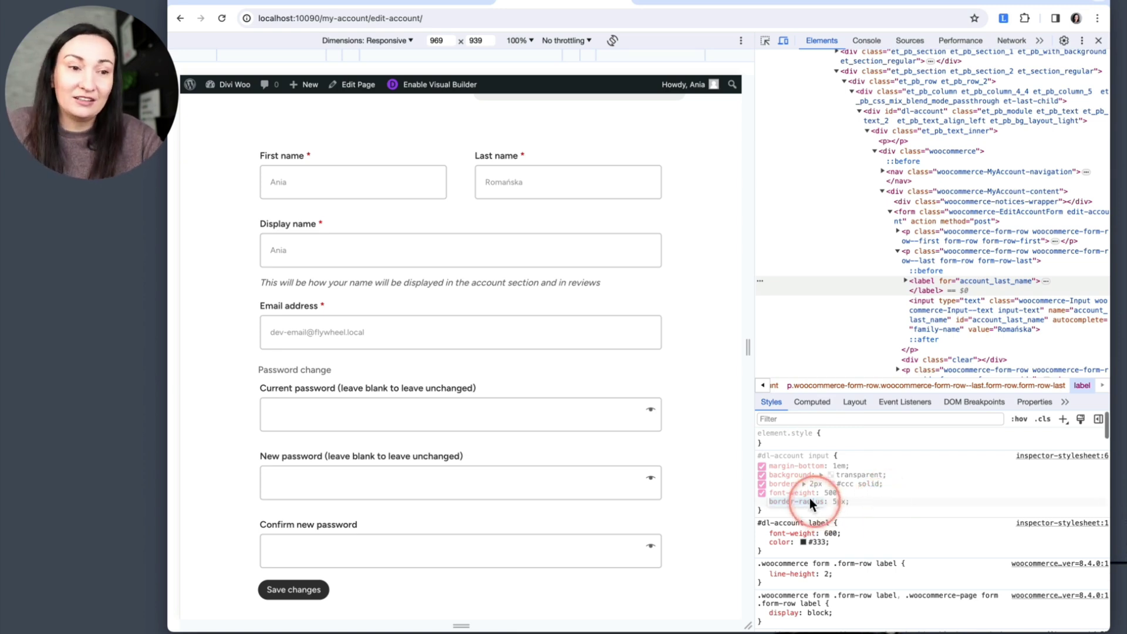
Step: Check the rounded fields along the form and how the First name and Last name fields look when focused
{"action": "scroll", "coordinate": [680, 457], "scroll_direction": "down", "scroll_amount": 2}
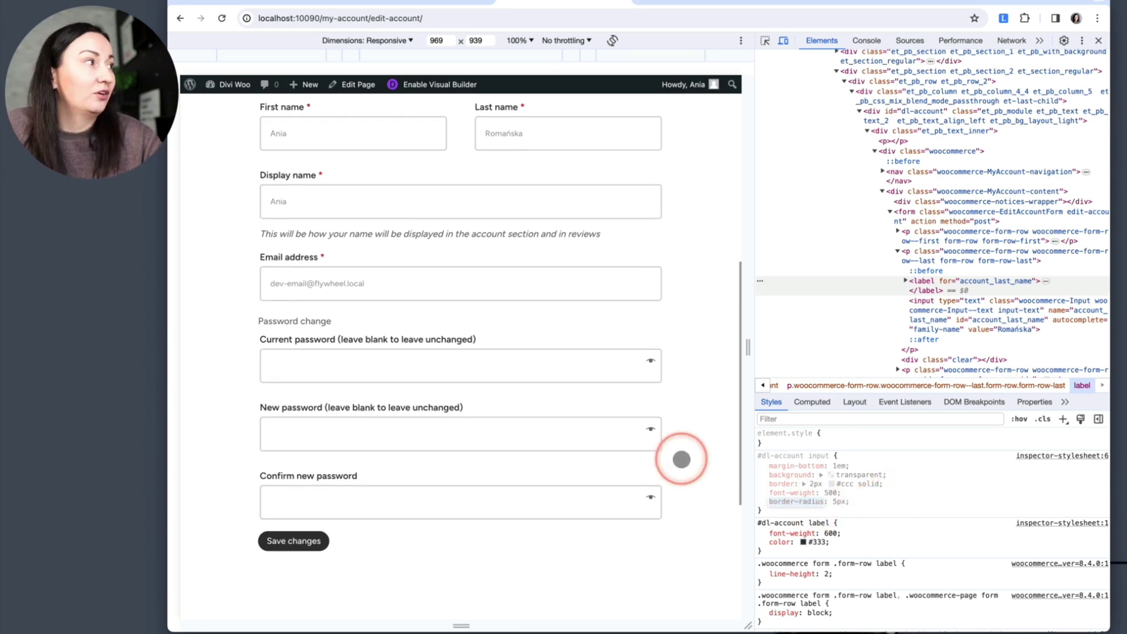
{"action": "scroll", "coordinate": [681, 460], "scroll_direction": "up", "scroll_amount": 2}
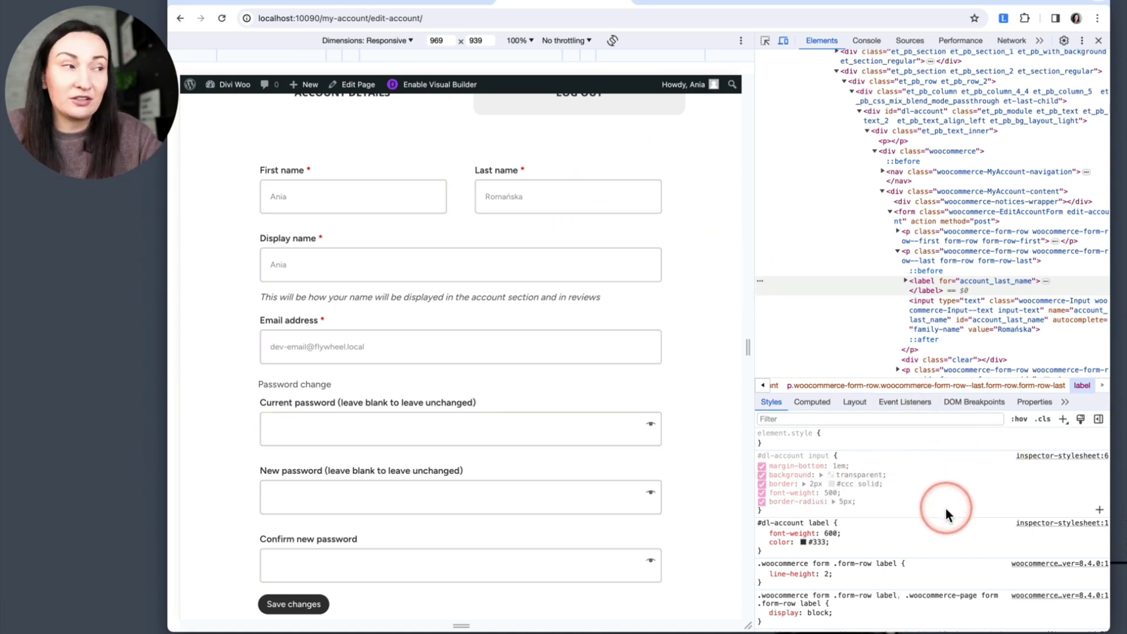
{"action": "scroll", "coordinate": [659, 441], "scroll_direction": "down", "scroll_amount": 3}
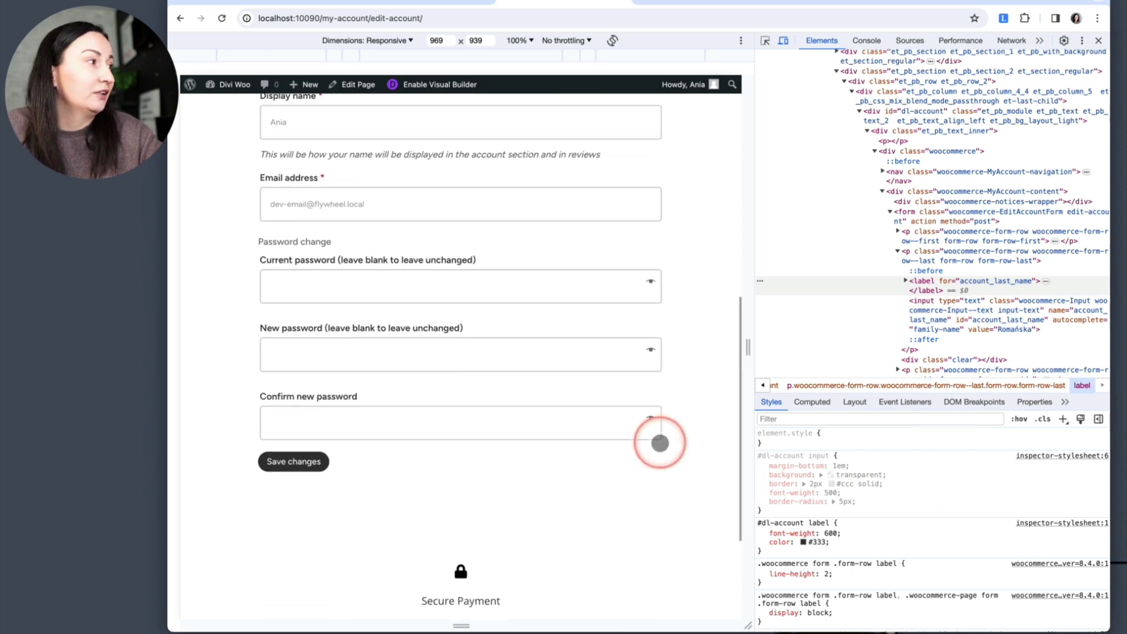
{"action": "scroll", "coordinate": [659, 442], "scroll_direction": "up", "scroll_amount": 3}
{"action": "left_click", "coordinate": [573, 201]}
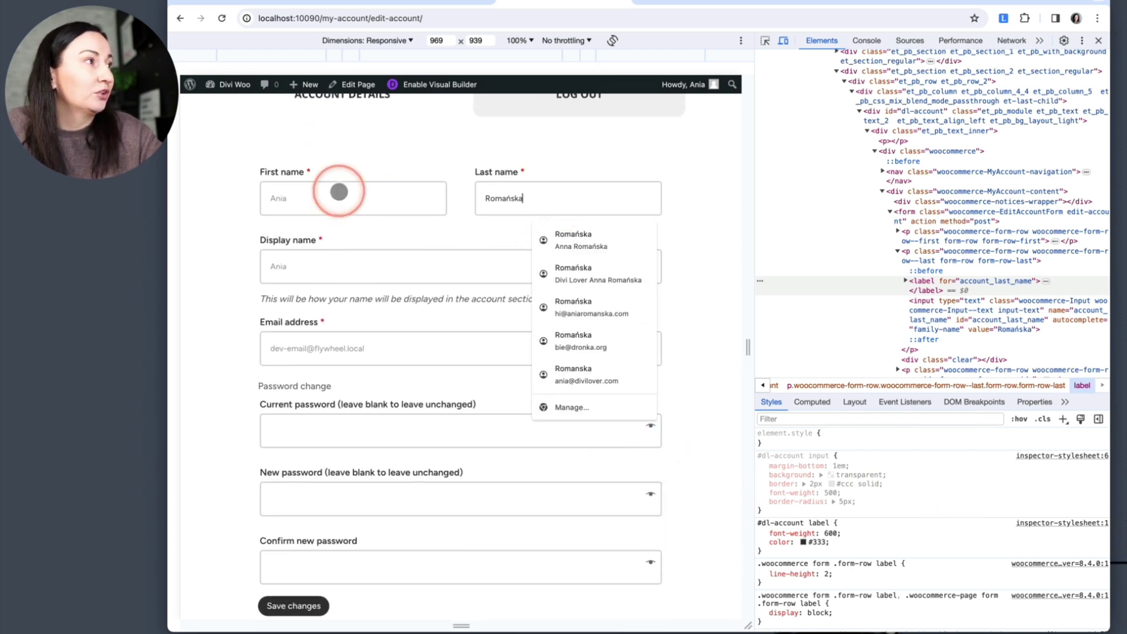
{"action": "left_click", "coordinate": [338, 195]}
{"action": "left_click", "coordinate": [561, 206]}
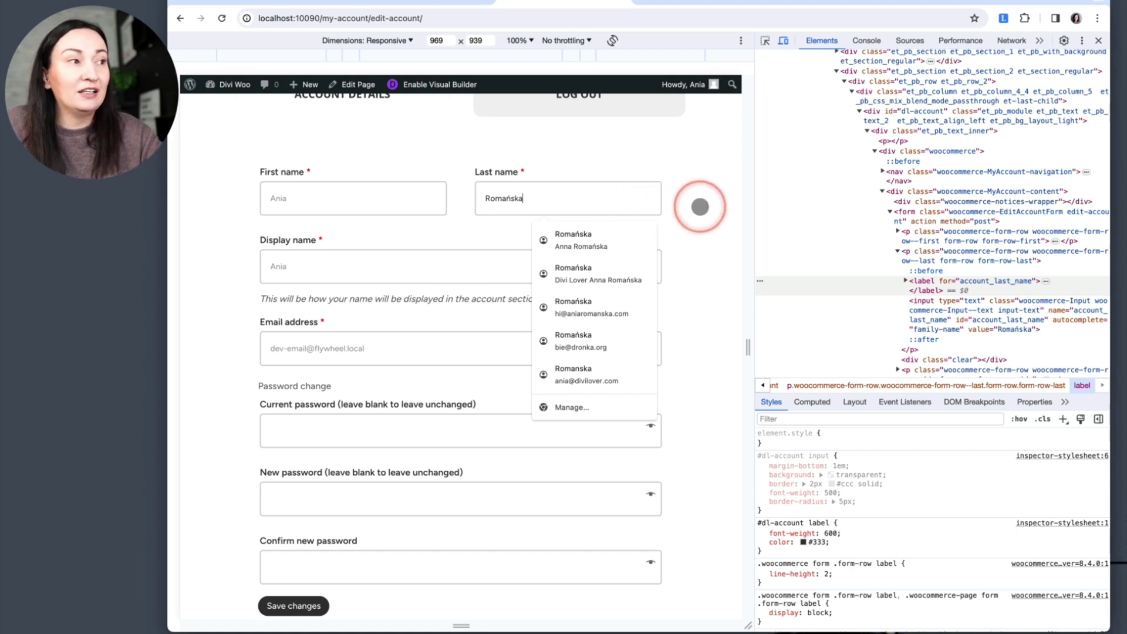
{"action": "left_click", "coordinate": [700, 207]}
{"action": "left_click", "coordinate": [544, 194]}
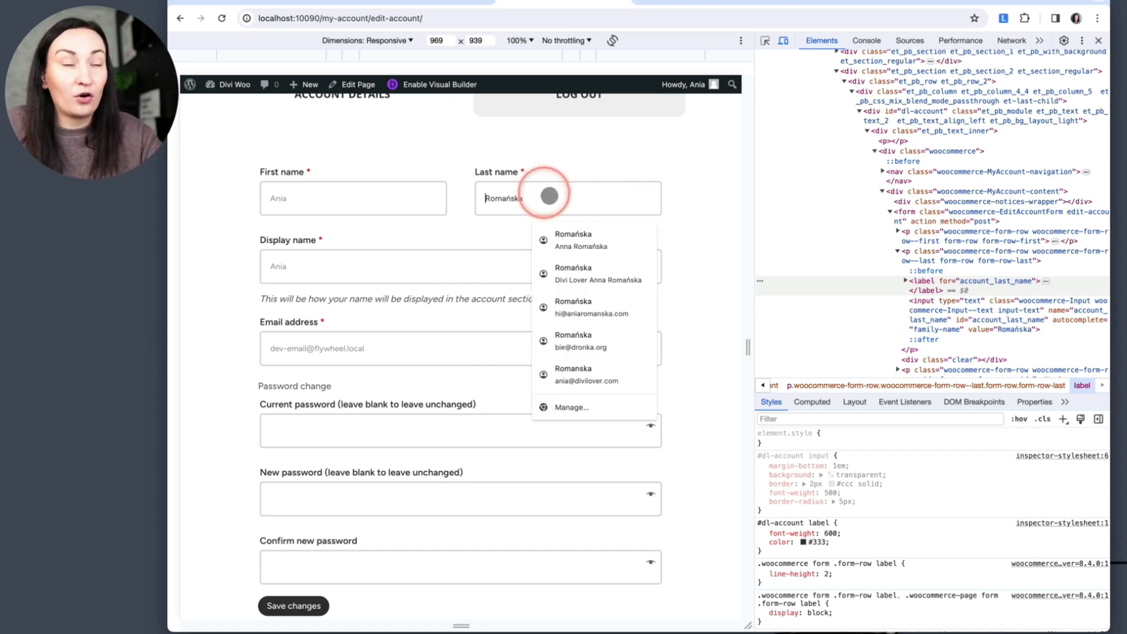
{"action": "left_click", "coordinate": [341, 198]}
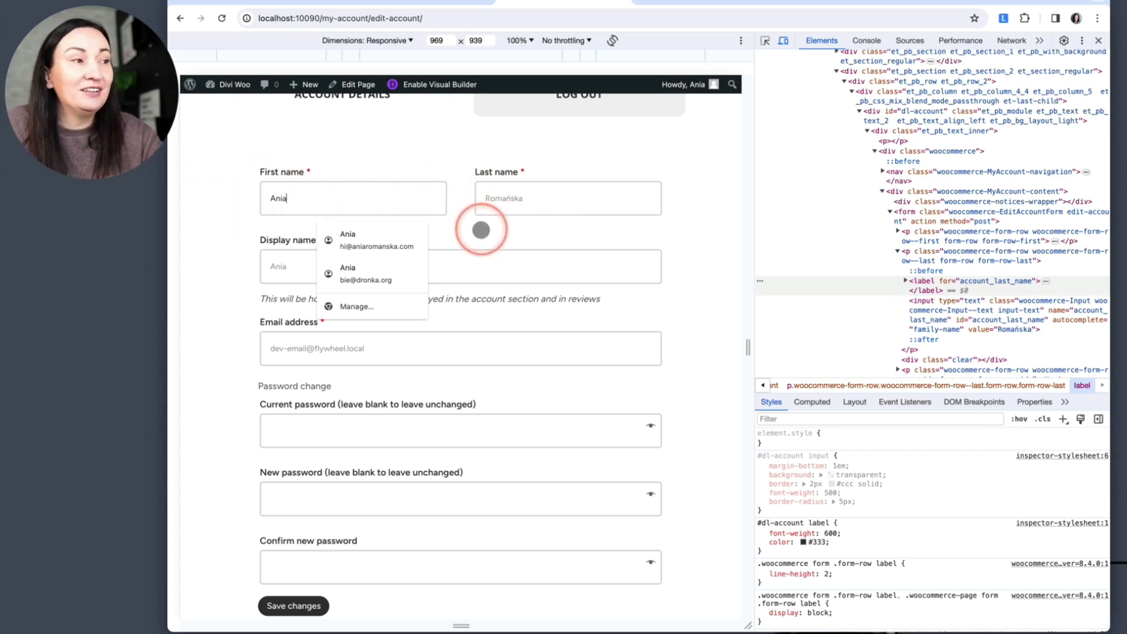
Step: Create a new style rule with the selector #dl-account input:focus
{"action": "left_click", "coordinate": [820, 456]}
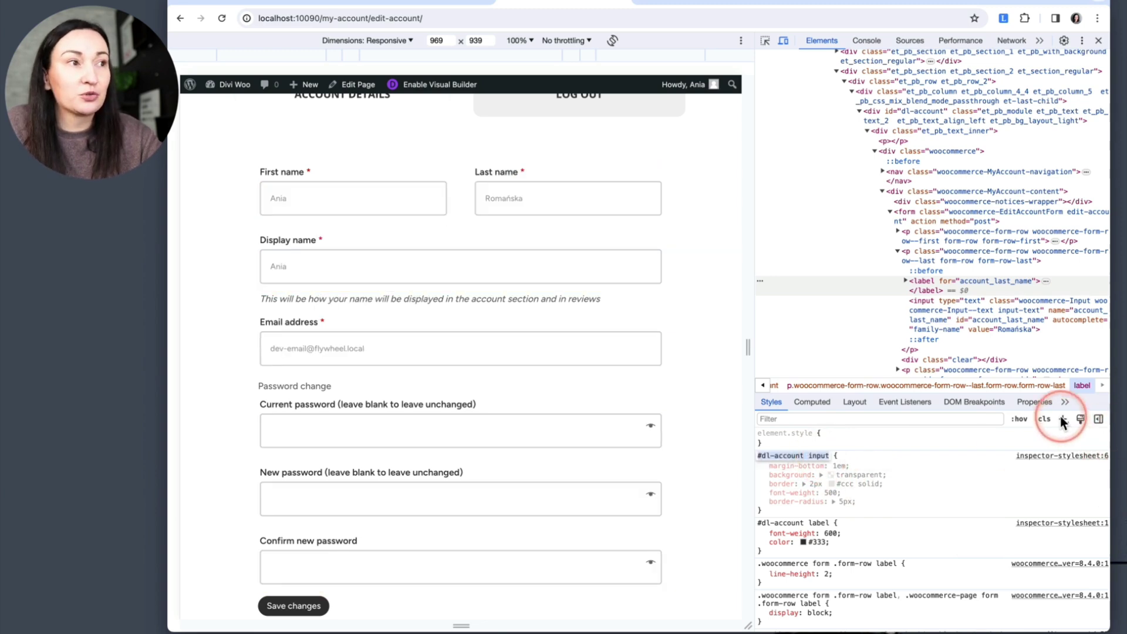
{"action": "left_click", "coordinate": [1062, 418]}
{"action": "left_click", "coordinate": [946, 459]}
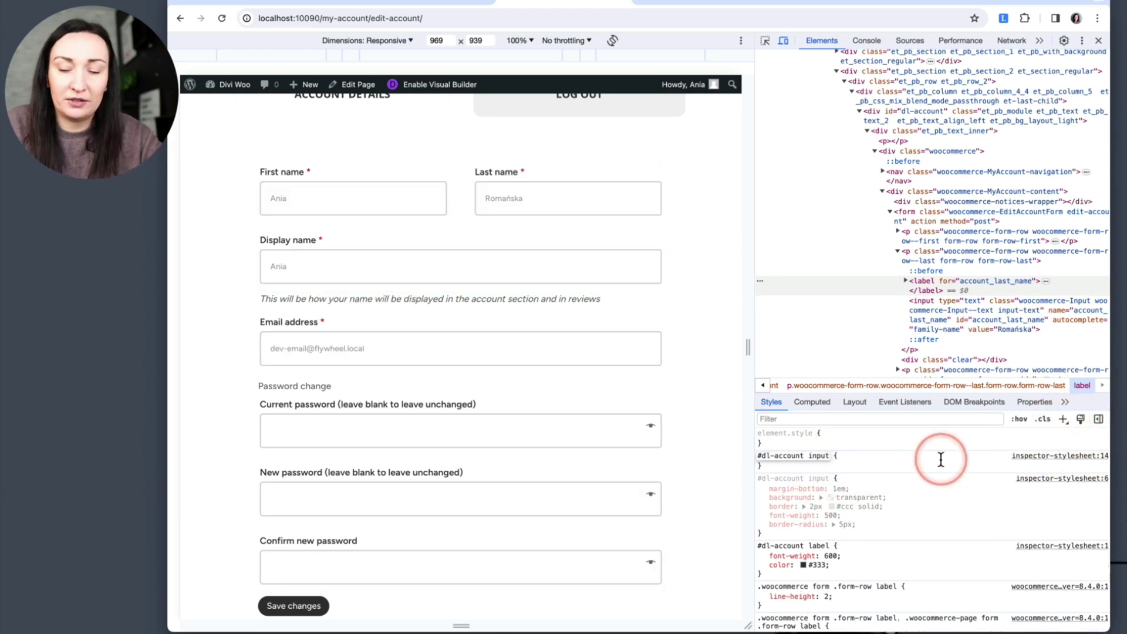
{"action": "type", "text": "::"}
{"action": "key", "text": "BackSpace"}
{"action": "type", "text": "f"}
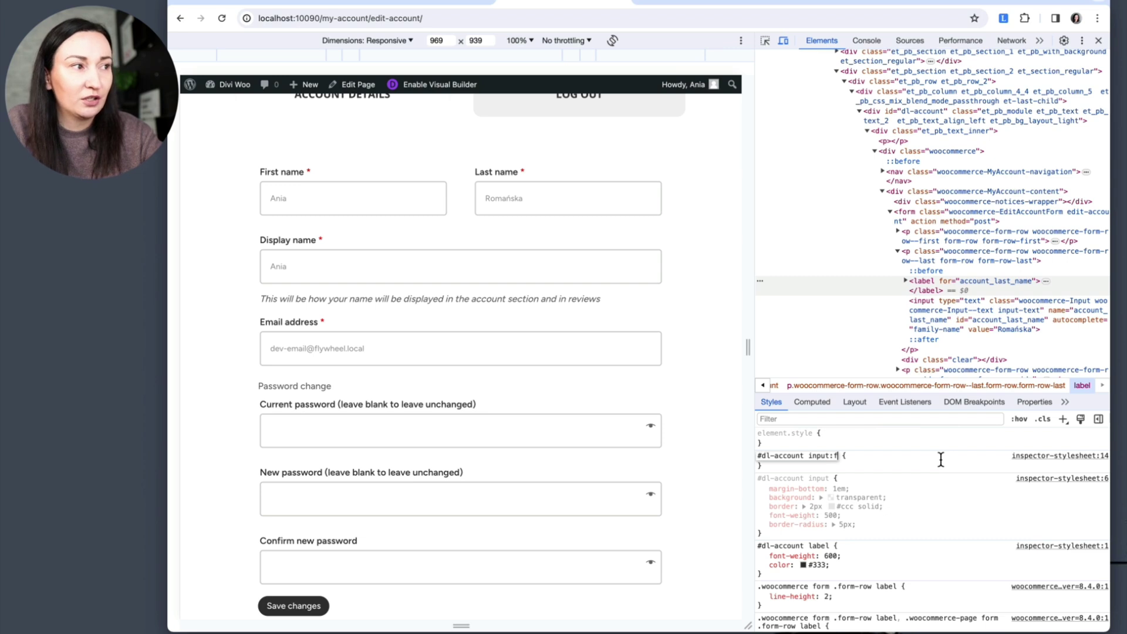
{"action": "type", "text": "ocus"}
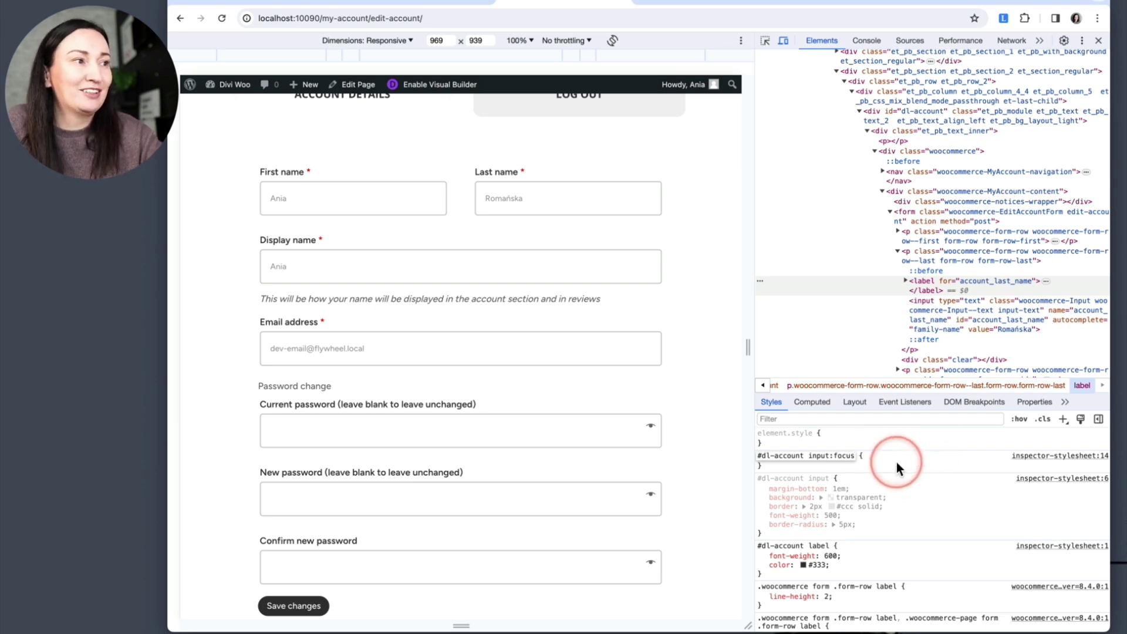
Step: Add border-color: mediumpurple to the #dl-account input:focus rule
{"action": "left_click", "coordinate": [875, 458]}
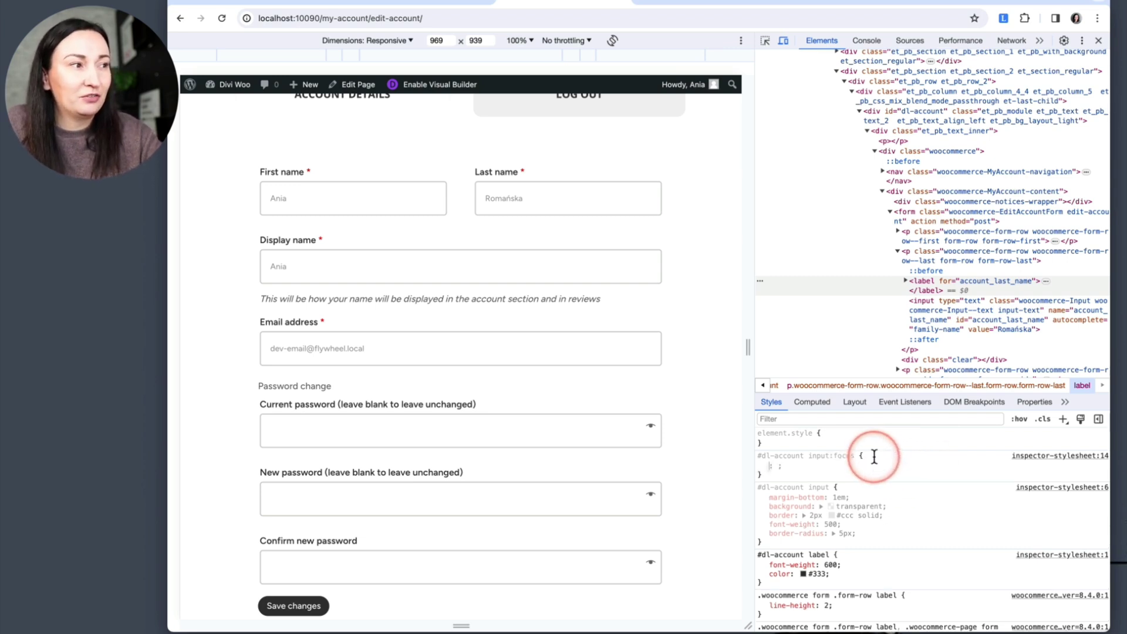
{"action": "type", "text": "bord"}
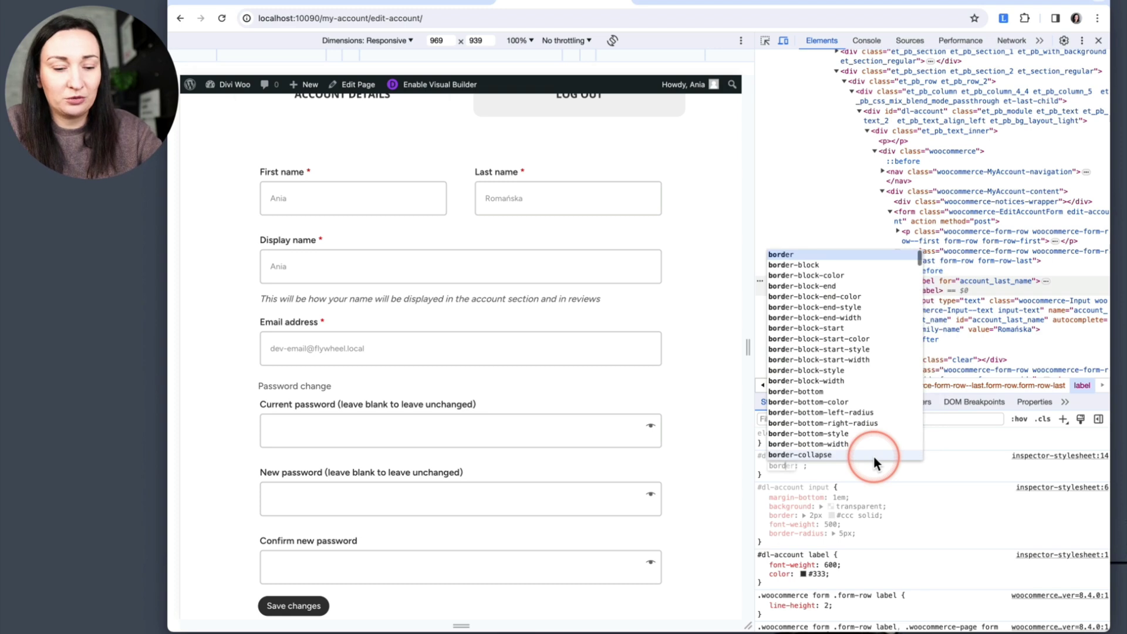
{"action": "type", "text": "er-color"}
{"action": "key", "text": "Tab"}
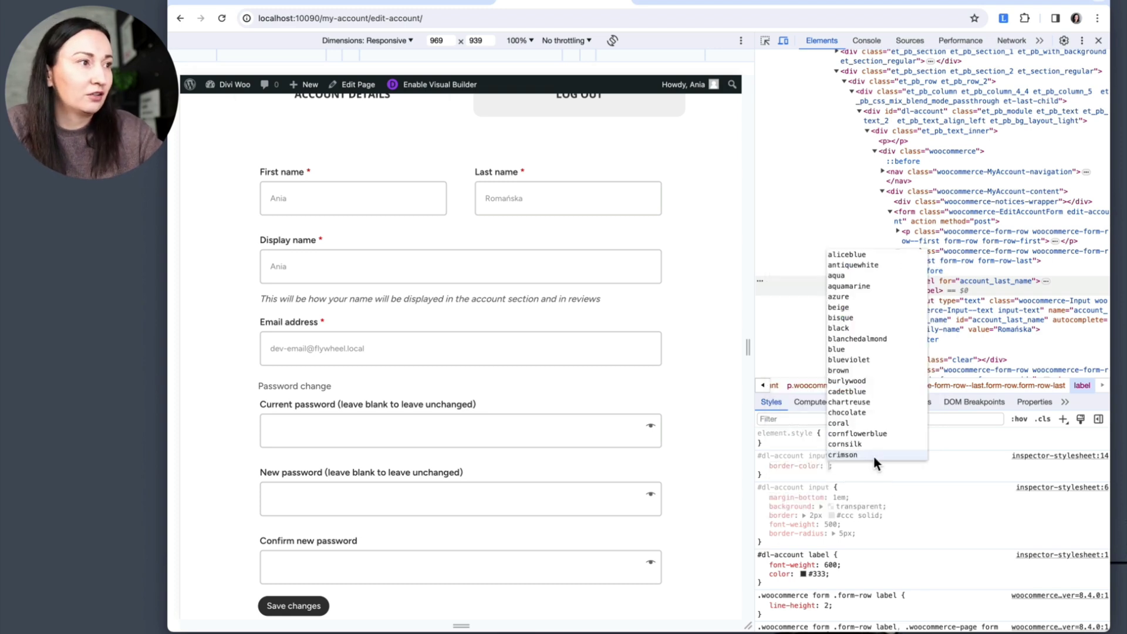
{"action": "type", "text": "pur"}
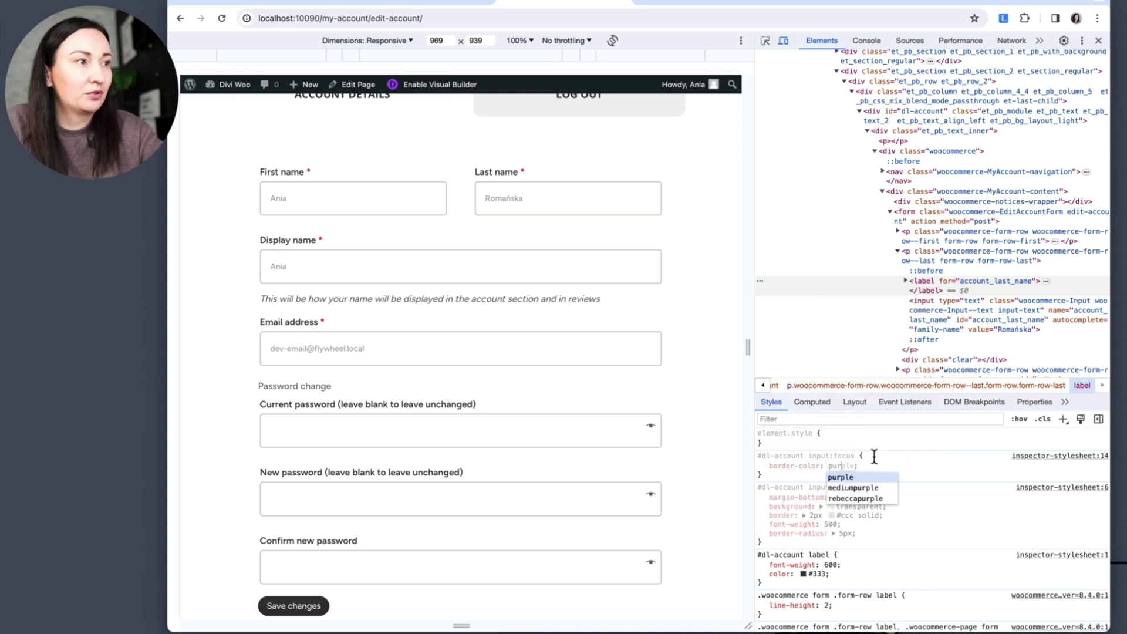
{"action": "key", "text": "Return"}
Step: Check the focus border colour on the First name, Last name and Display name fields
{"action": "left_click", "coordinate": [382, 198]}
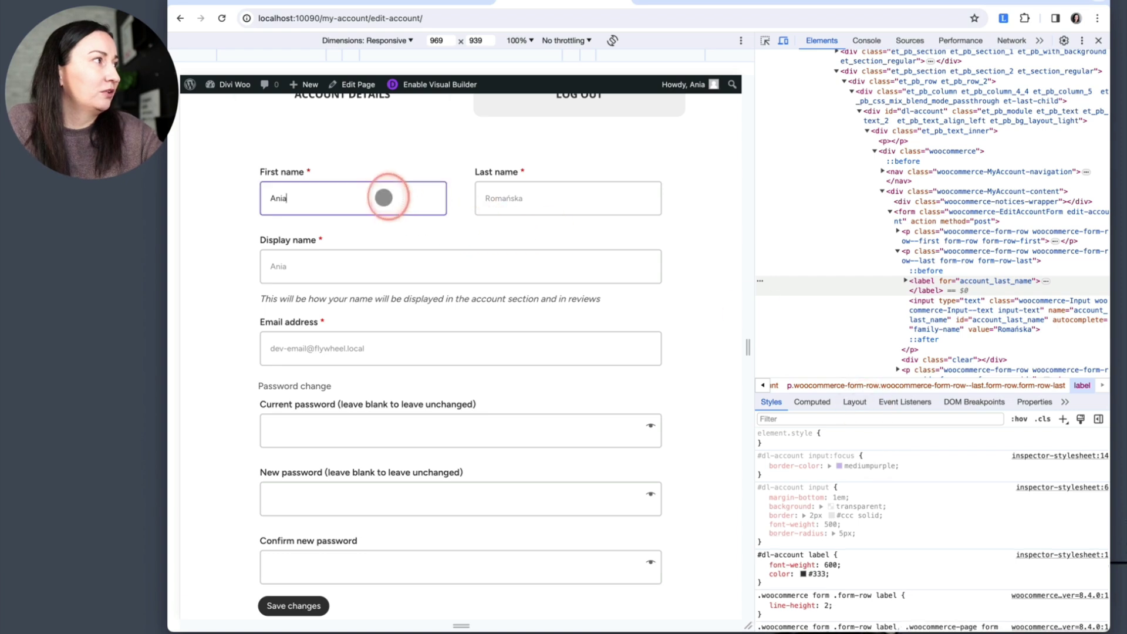
{"action": "left_click", "coordinate": [611, 201]}
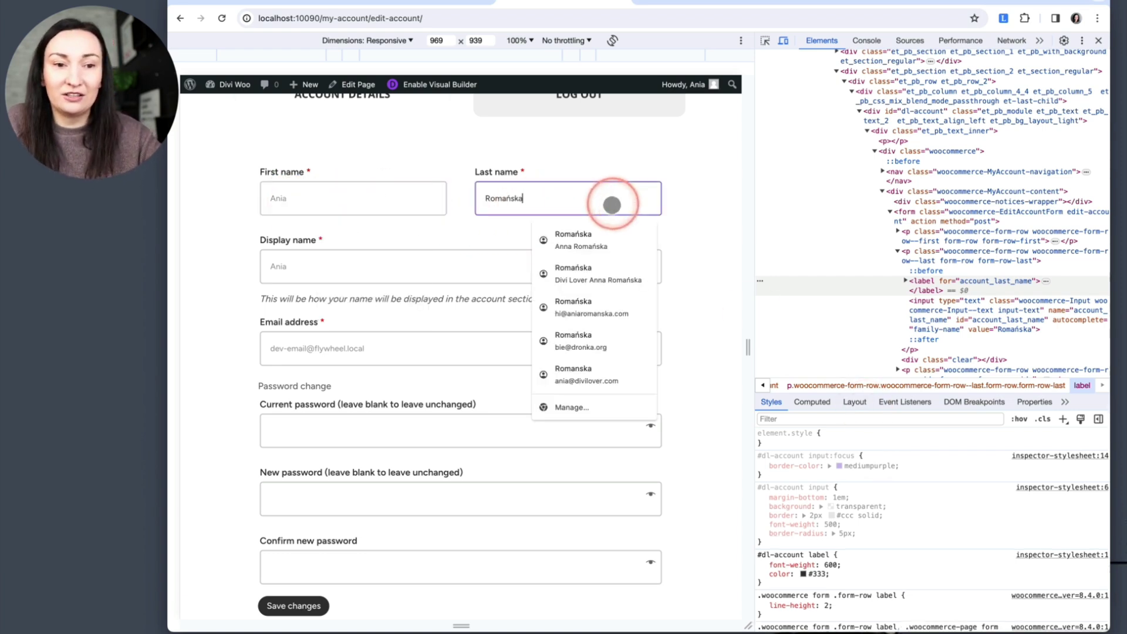
{"action": "left_click", "coordinate": [439, 264]}
{"action": "left_click", "coordinate": [373, 199]}
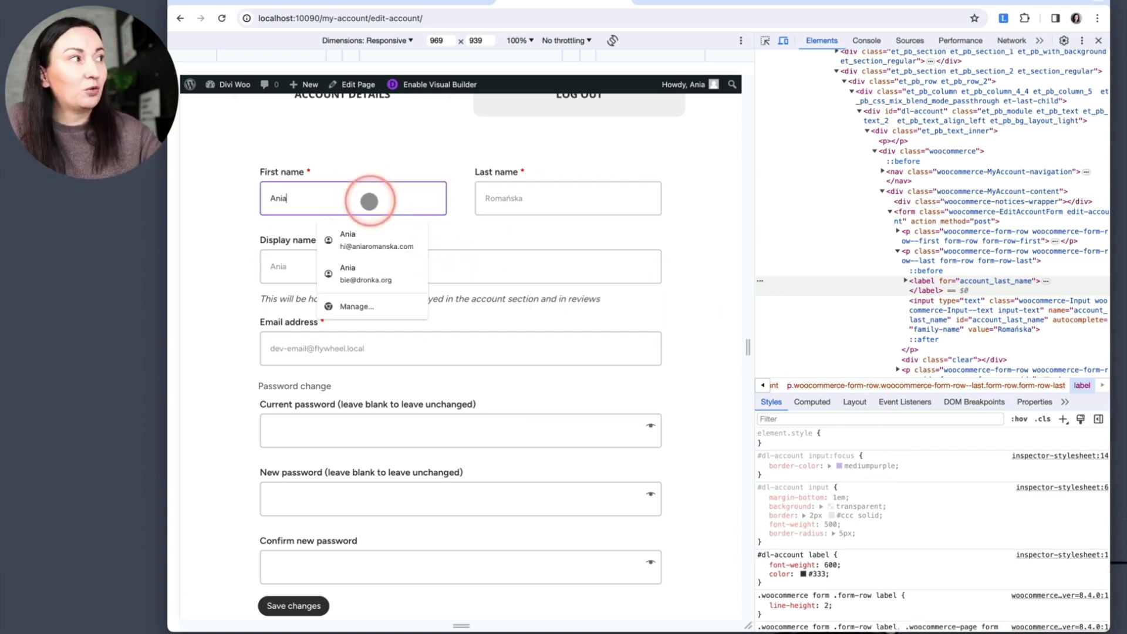
{"action": "left_click", "coordinate": [590, 200]}
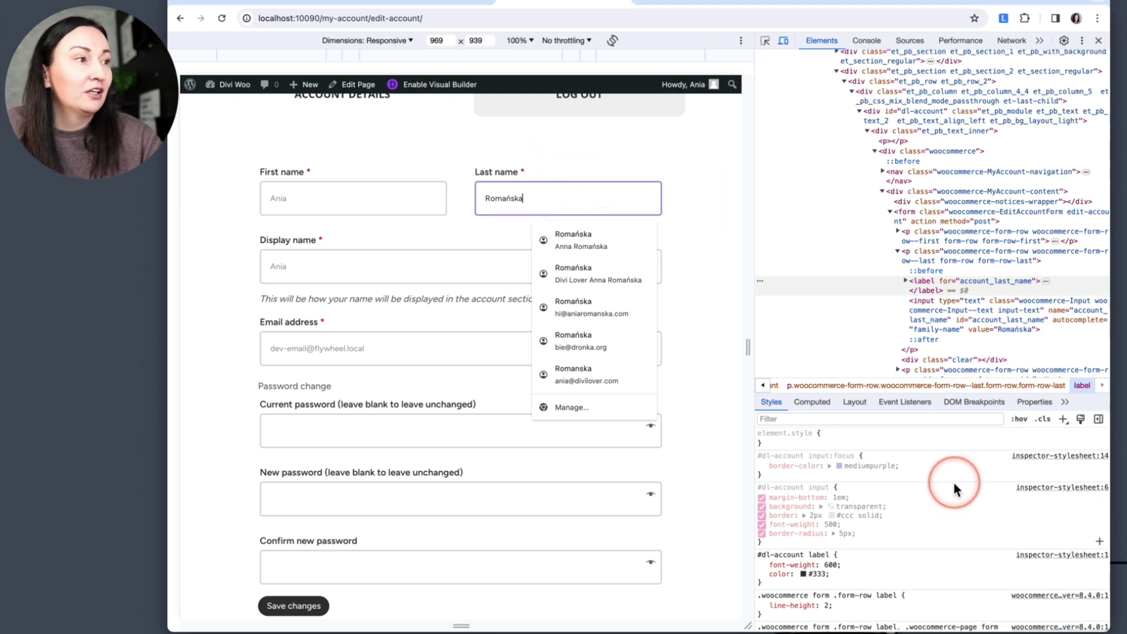
{"action": "left_click", "coordinate": [336, 206]}
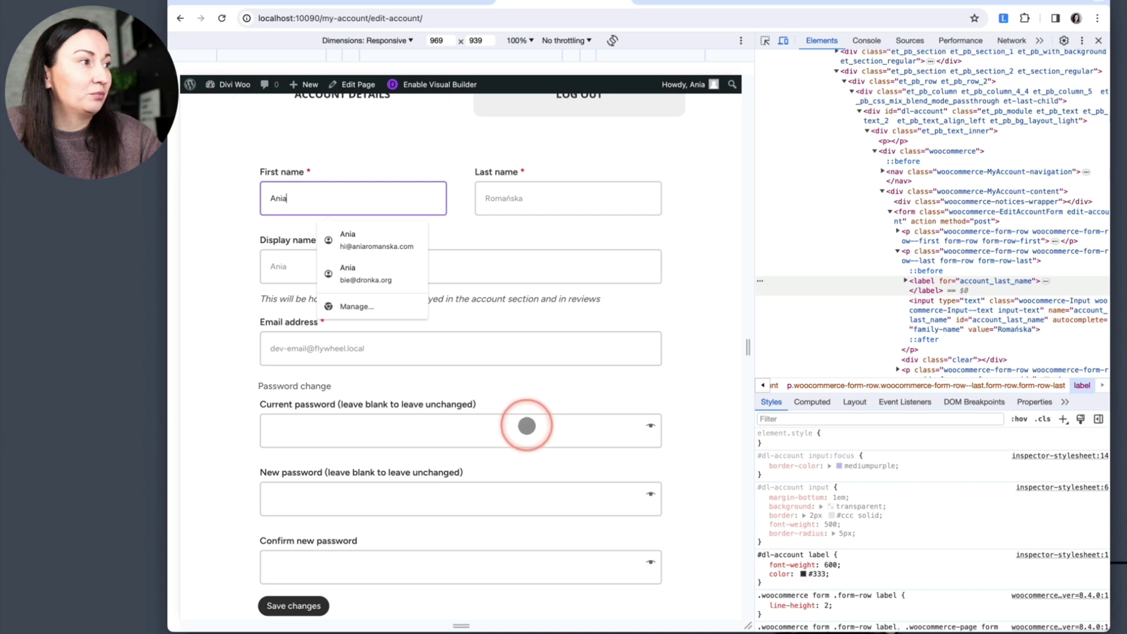
Step: Check the focus border colour on the Current password and New password fields and review the rest of the form
{"action": "left_click", "coordinate": [522, 423]}
{"action": "left_click", "coordinate": [560, 503]}
{"action": "scroll", "coordinate": [559, 503], "scroll_direction": "down", "scroll_amount": 2}
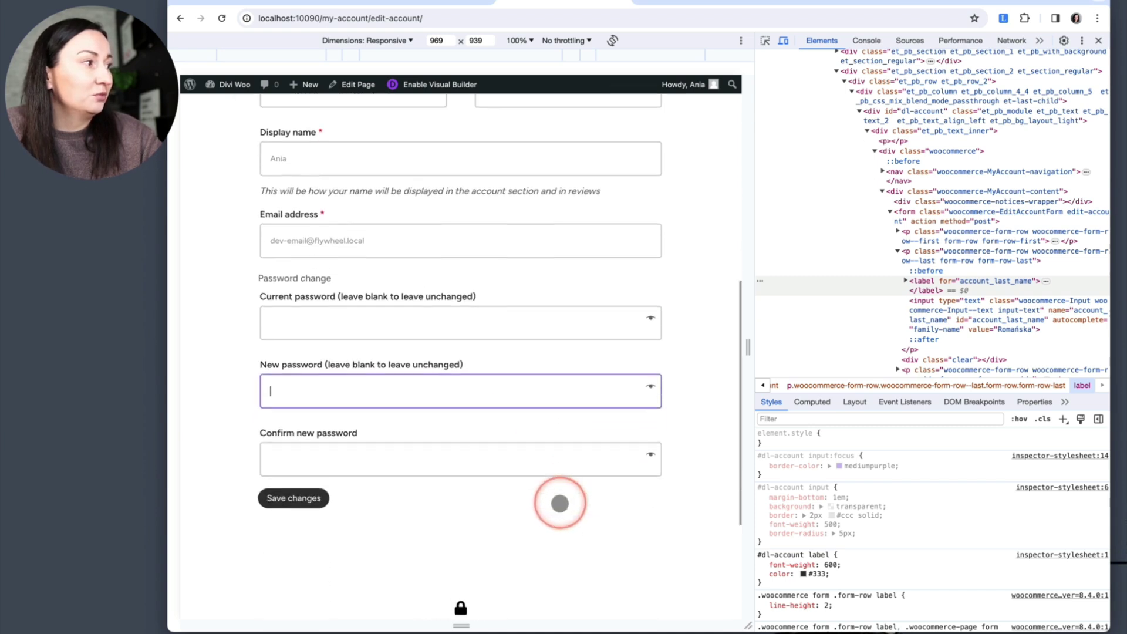
{"action": "scroll", "coordinate": [560, 503], "scroll_direction": "up", "scroll_amount": 1}
{"action": "scroll", "coordinate": [560, 503], "scroll_direction": "up", "scroll_amount": 1}
{"action": "scroll", "coordinate": [560, 503], "scroll_direction": "up", "scroll_amount": 1}
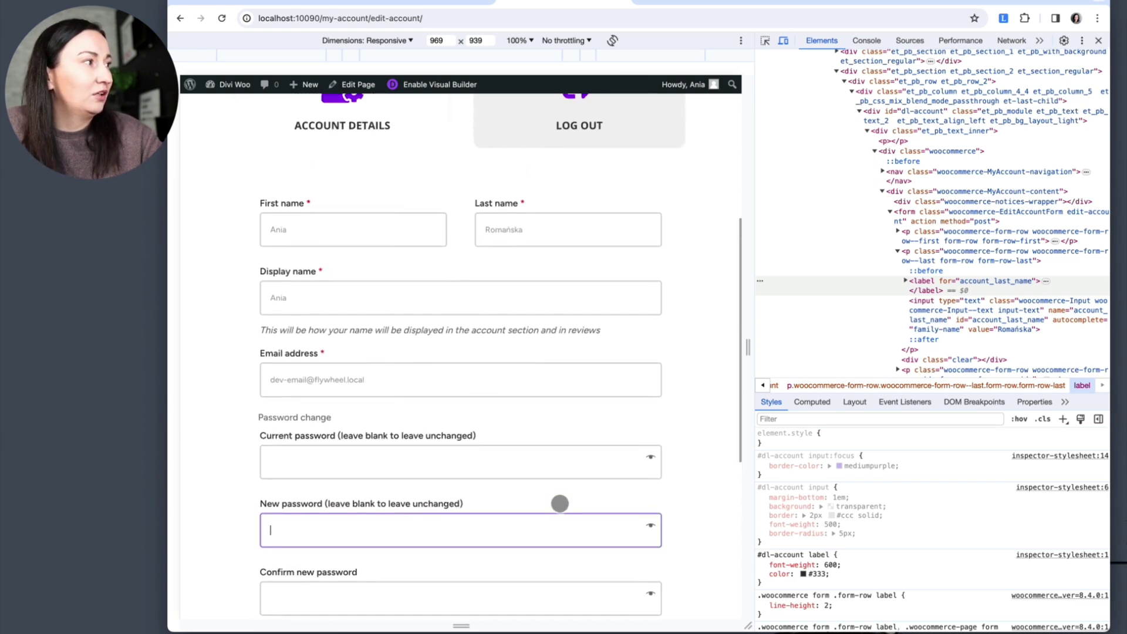
{"action": "scroll", "coordinate": [560, 503], "scroll_direction": "up", "scroll_amount": 1}
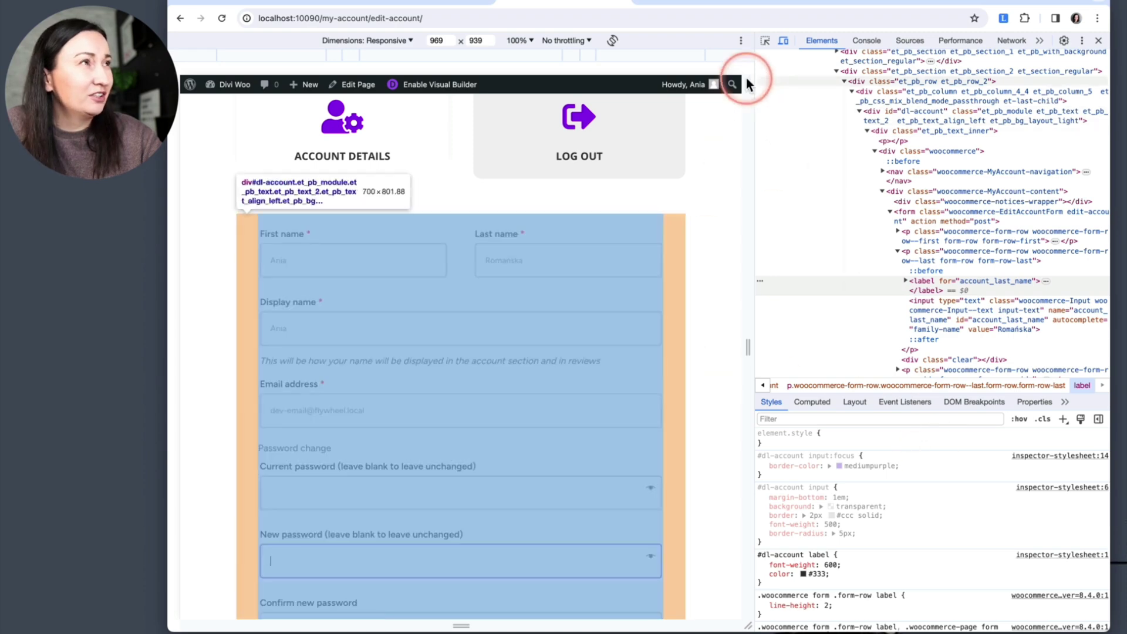
Step: Inspect the italic note under the Display name field and expand its em element in the markup
{"action": "left_click", "coordinate": [763, 41]}
{"action": "left_click", "coordinate": [549, 362]}
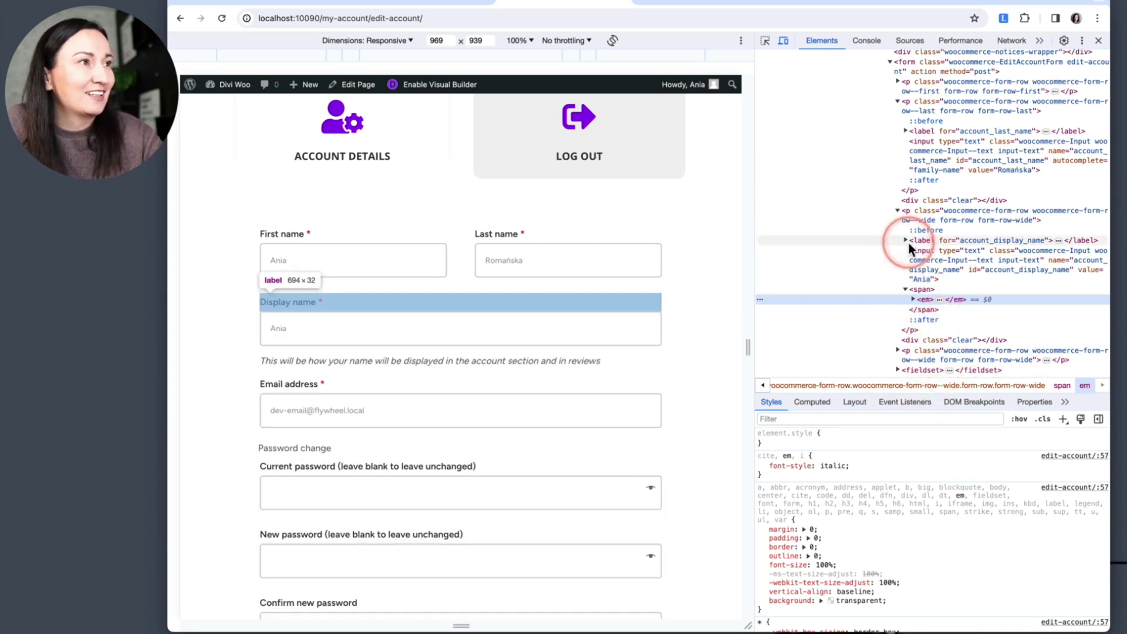
{"action": "left_click", "coordinate": [913, 299]}
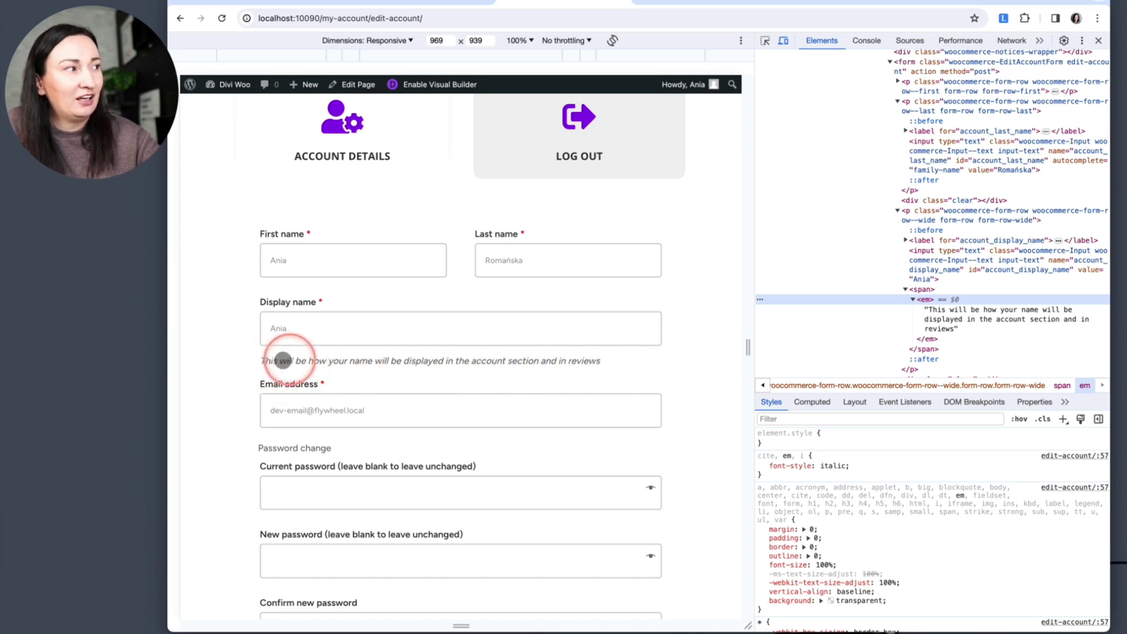
{"action": "scroll", "coordinate": [607, 486], "scroll_direction": "down", "scroll_amount": 1}
{"action": "scroll", "coordinate": [604, 483], "scroll_direction": "up", "scroll_amount": 1}
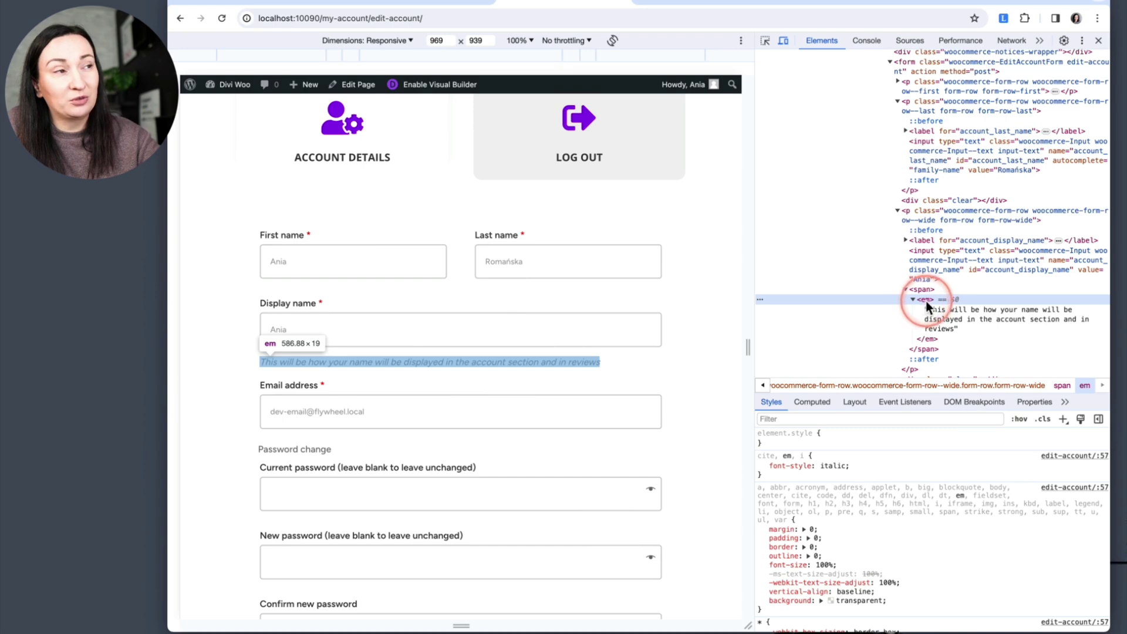
Step: Create a new style rule with the selector #dl-account em
{"action": "left_click", "coordinate": [1062, 419]}
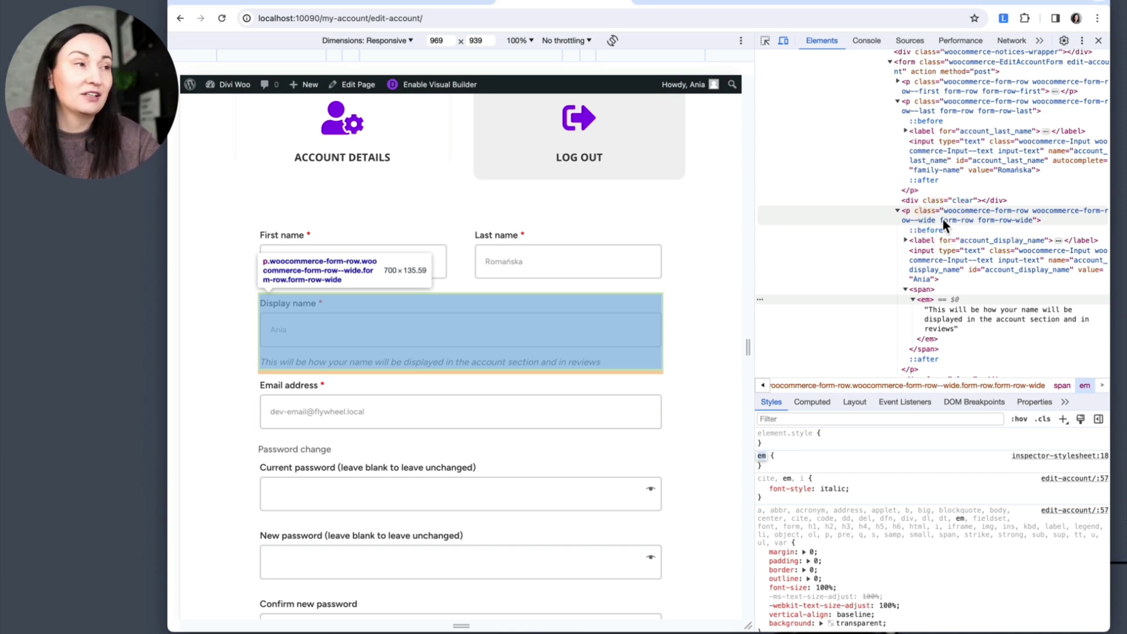
{"action": "left_click", "coordinate": [790, 440]}
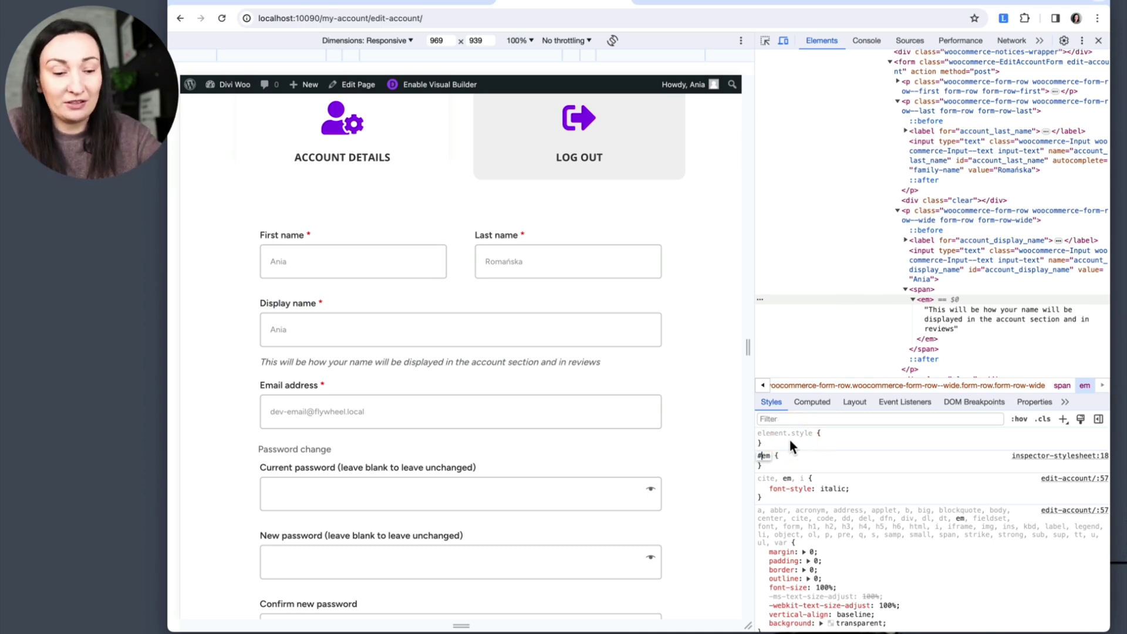
{"action": "type", "text": "t"}
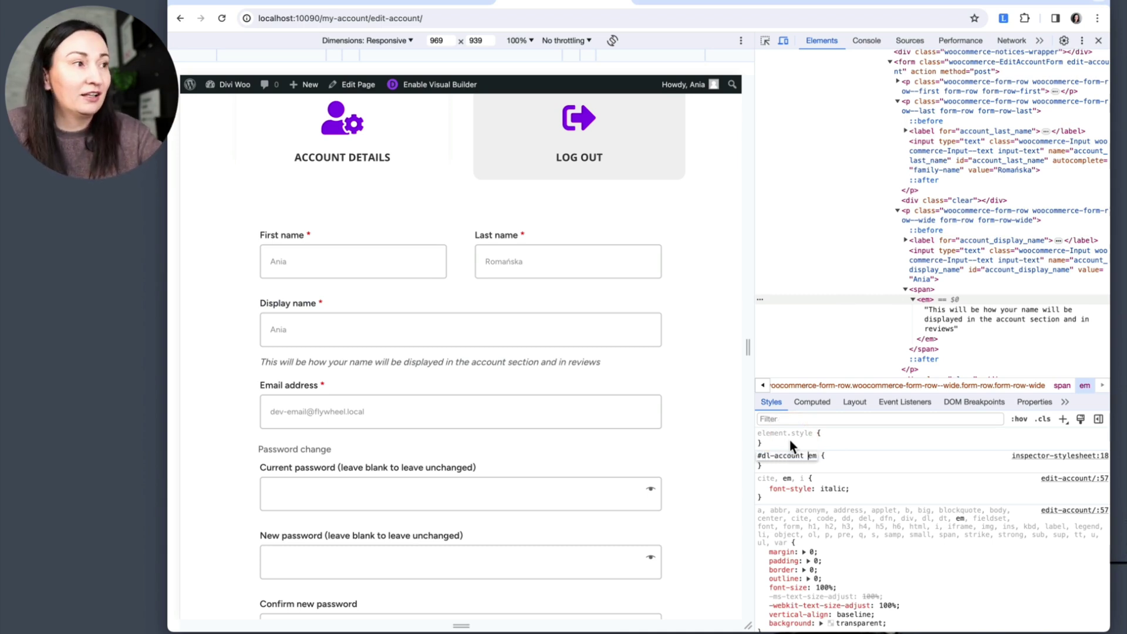
{"action": "left_click", "coordinate": [830, 456]}
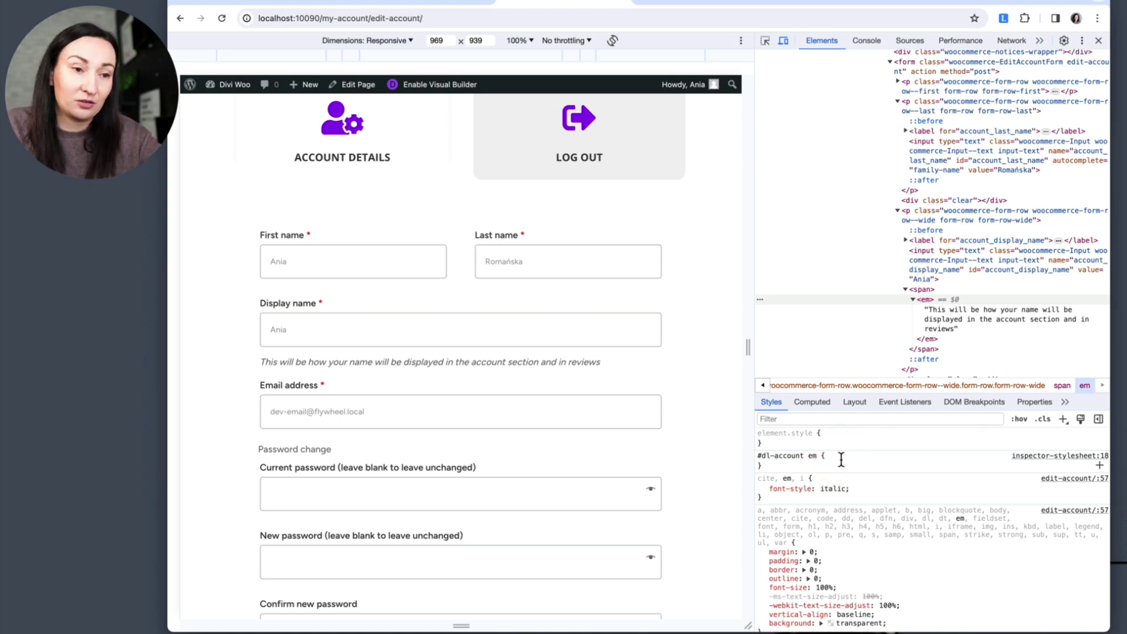
Step: Add font-style: normal to the #dl-account em rule and check the note in the form
{"action": "left_click", "coordinate": [841, 459]}
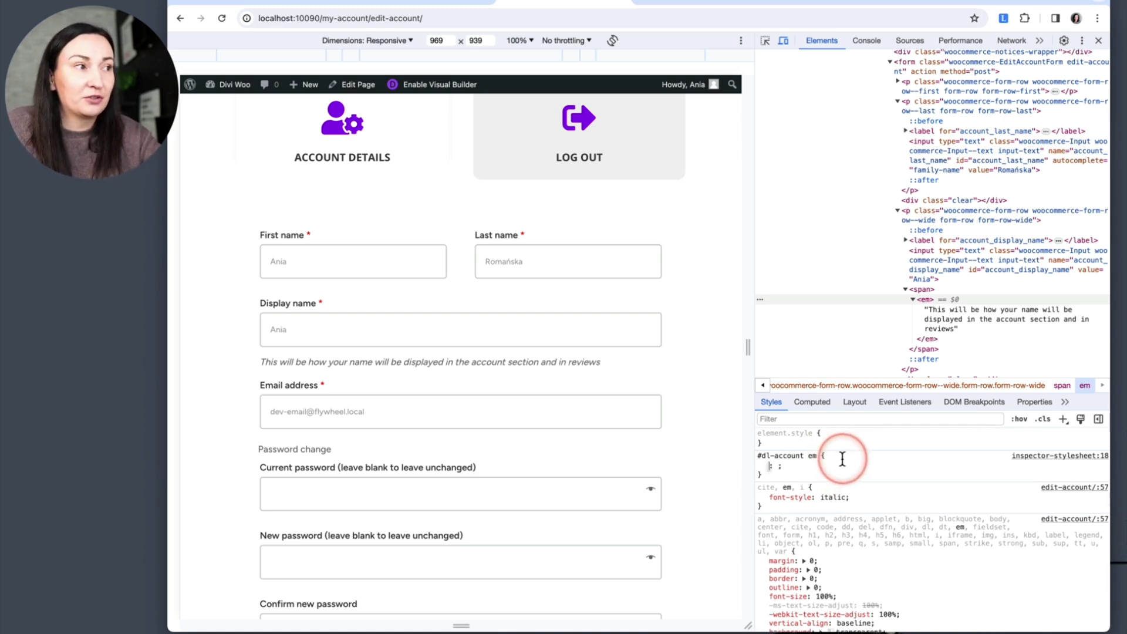
{"action": "type", "text": "font"}
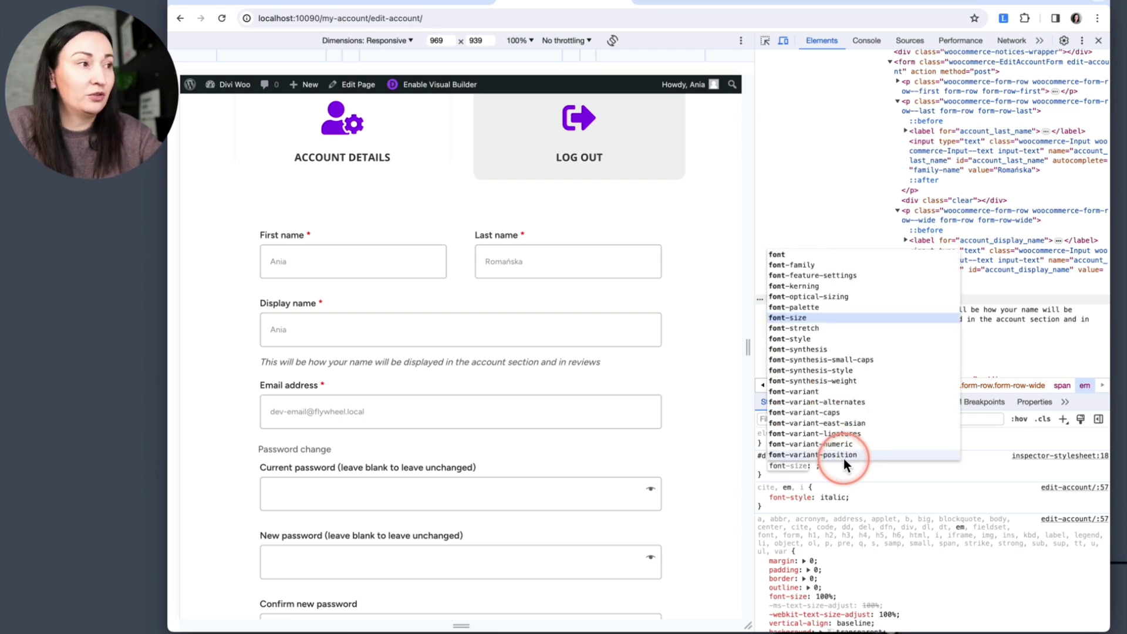
{"action": "type", "text": "-style"}
{"action": "key", "text": "Tab"}
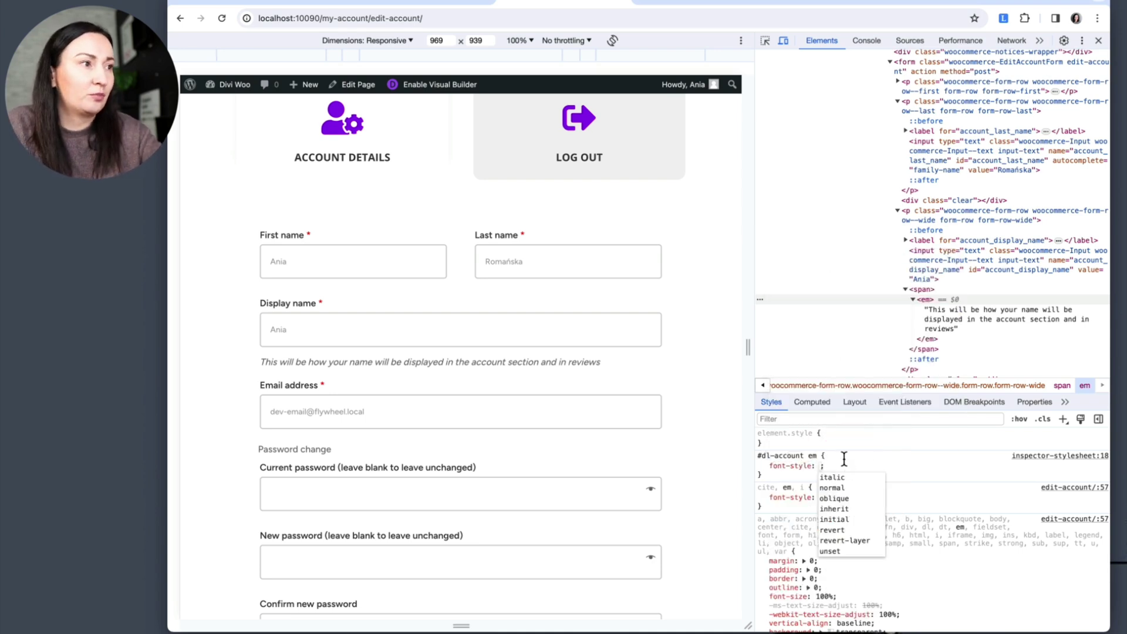
{"action": "key", "text": "Down"}
{"action": "key", "text": "Down"}
{"action": "key", "text": "Return"}
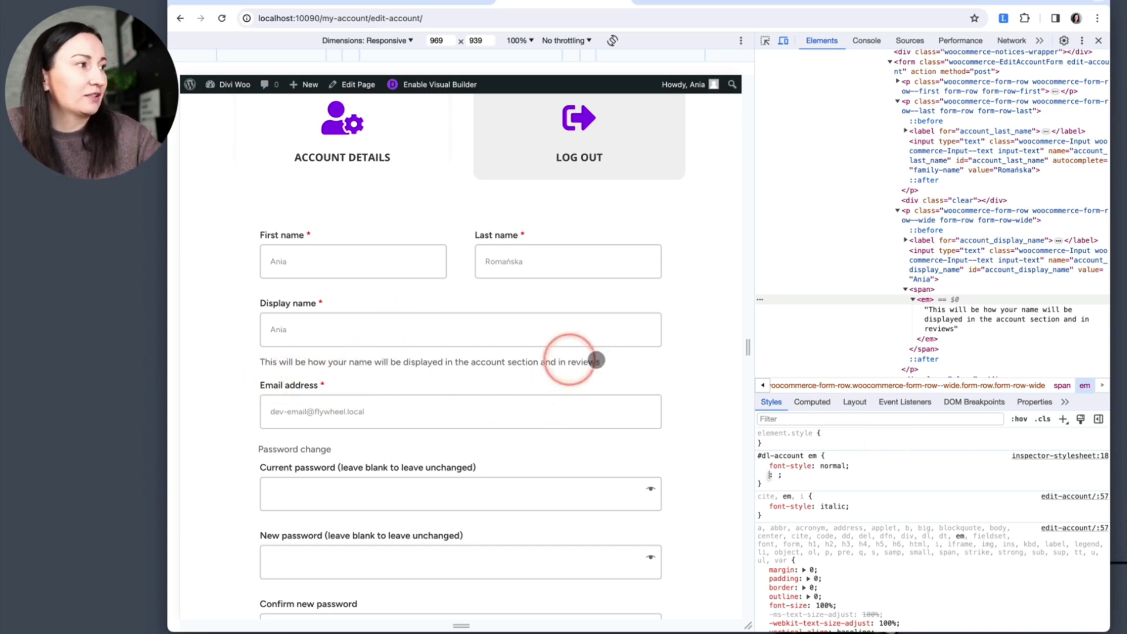
{"action": "left_click", "coordinate": [918, 466]}
{"action": "left_click", "coordinate": [504, 448]}
{"action": "scroll", "coordinate": [502, 447], "scroll_direction": "down", "scroll_amount": 3}
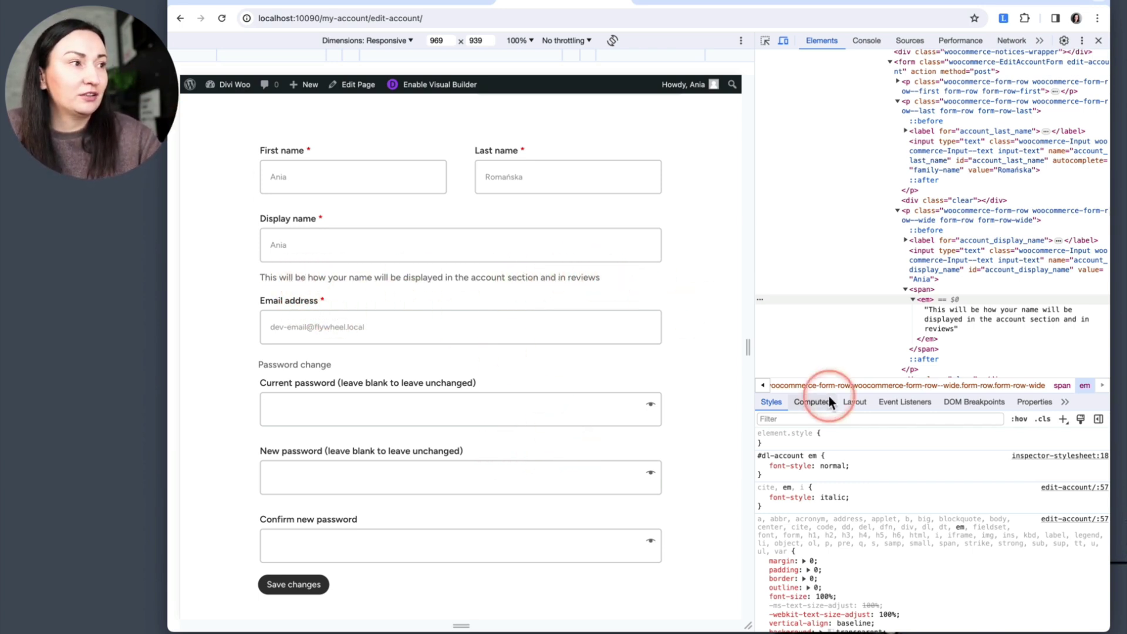
Step: Open the inspector stylesheet source and copy all of its CSS rules
{"action": "left_click", "coordinate": [1057, 456]}
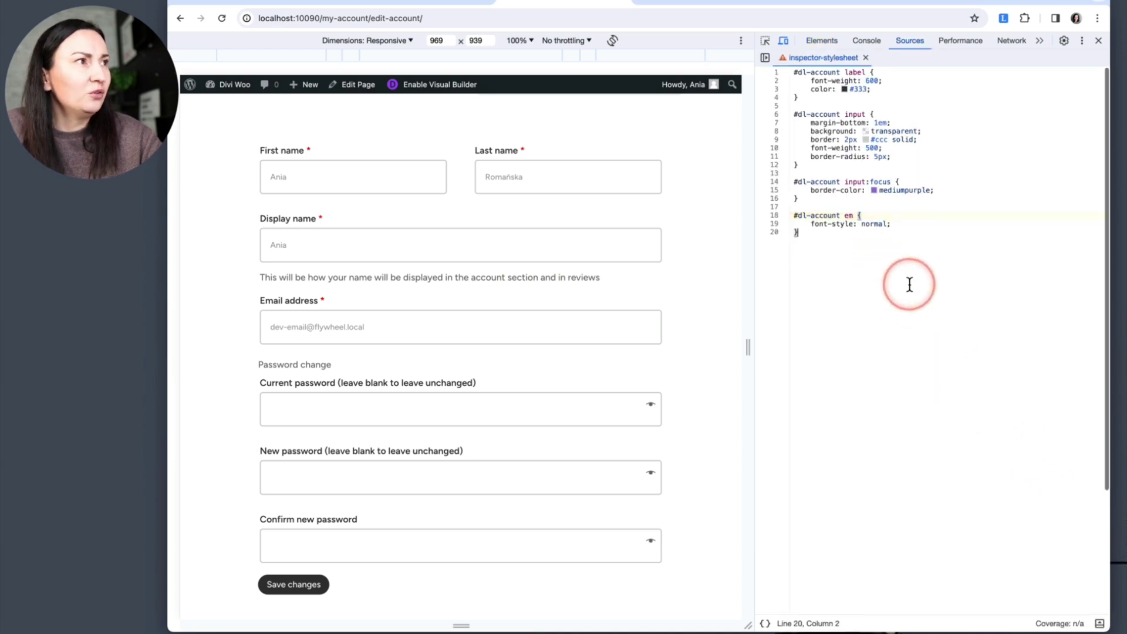
{"action": "key", "text": "ctrl+a"}
{"action": "key", "text": "ctrl+c"}
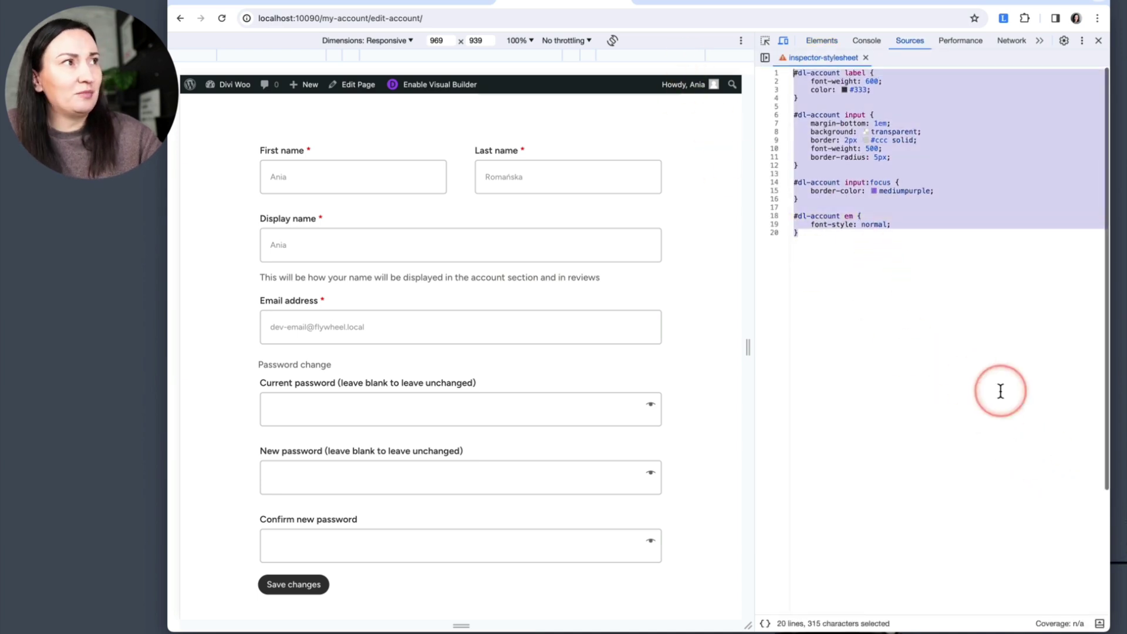
Step: Paste the copied form rules at the end of the child theme's style.css, below the my_account_orders rule, and update the file
{"action": "left_click", "coordinate": [288, 3]}
{"action": "left_click", "coordinate": [327, 525]}
{"action": "key", "text": "Return"}
{"action": "key", "text": "Return"}
{"action": "key", "text": "Return"}
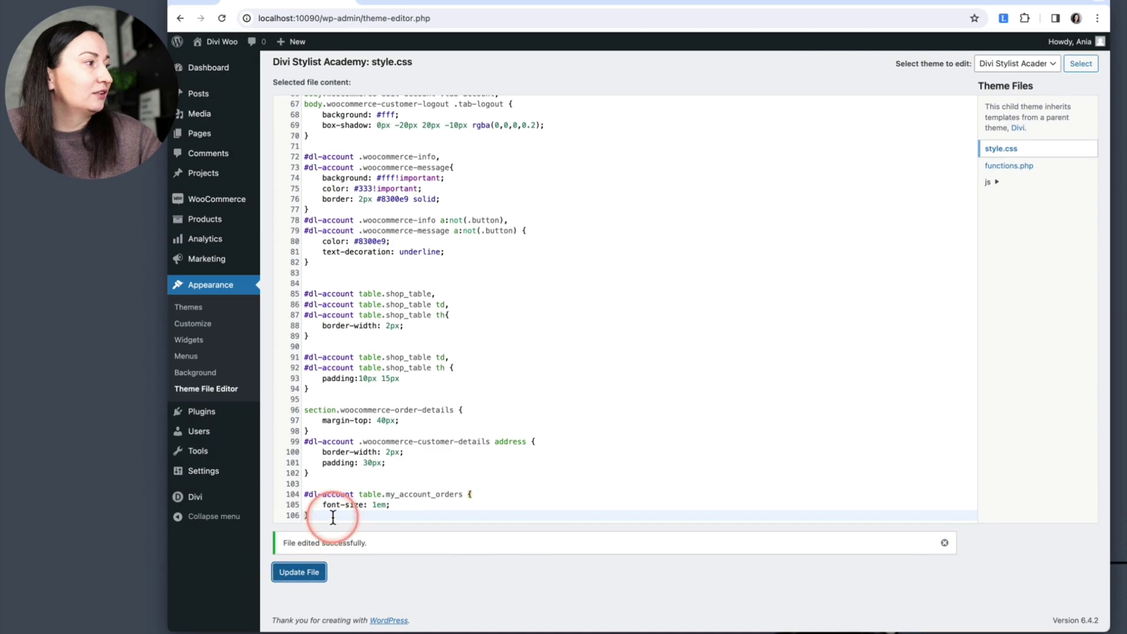
{"action": "key", "text": "ctrl+v"}
{"action": "left_click", "coordinate": [298, 571]}
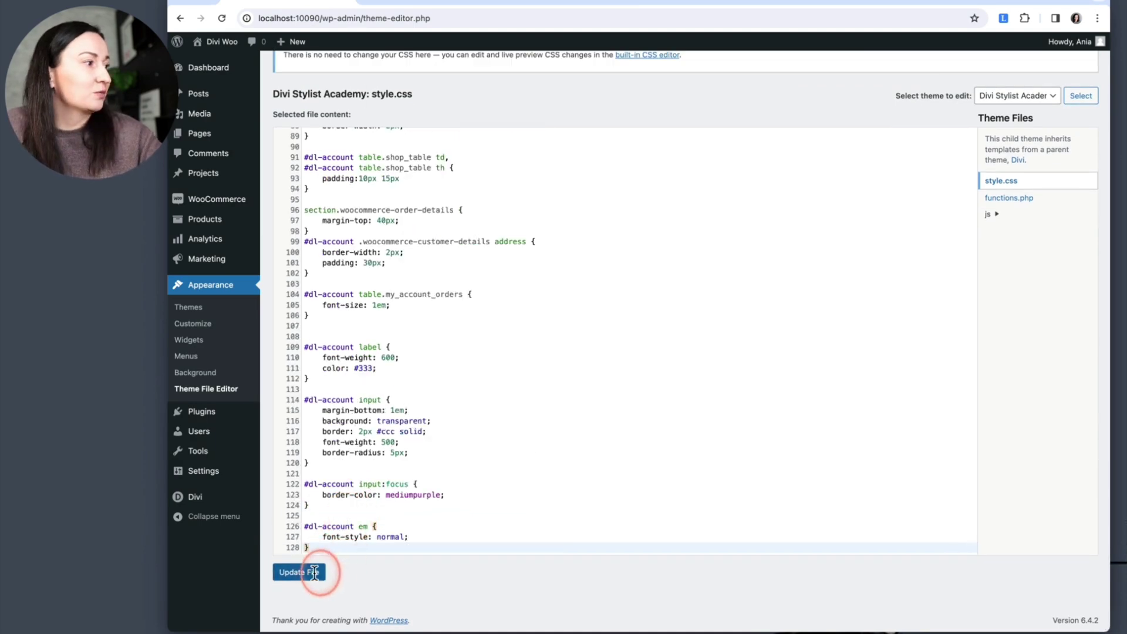
Step: Return to the account details page, close the developer tools and review the styled form at full width
{"action": "left_click", "coordinate": [552, 3]}
{"action": "left_click", "coordinate": [1098, 40]}
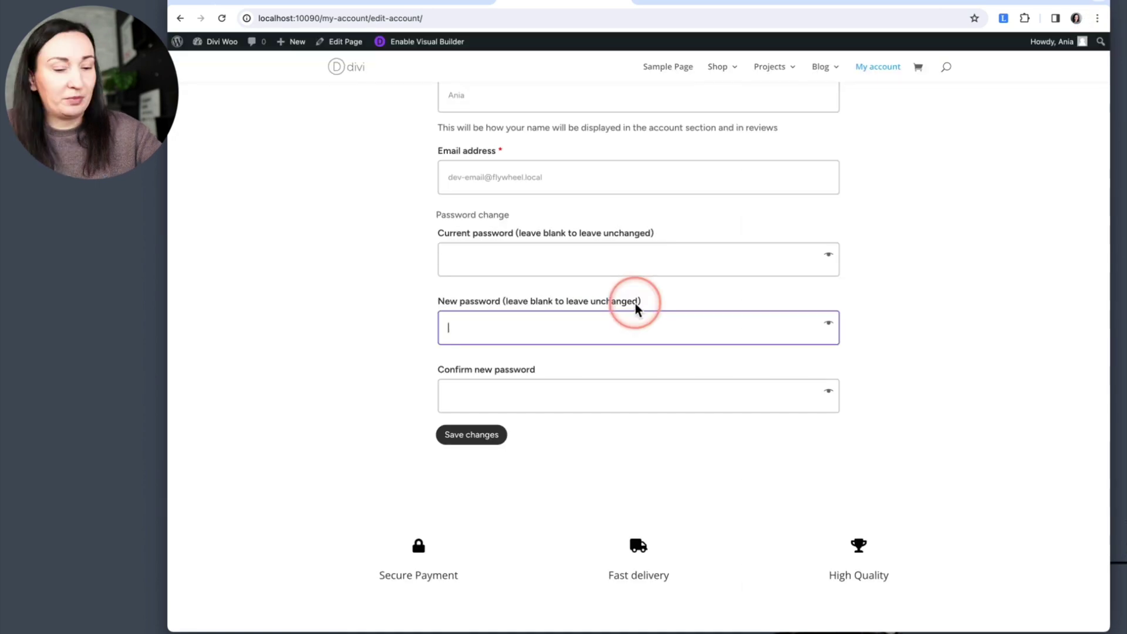
{"action": "left_click", "coordinate": [421, 314]}
{"action": "scroll", "coordinate": [634, 372], "scroll_direction": "up", "scroll_amount": 3}
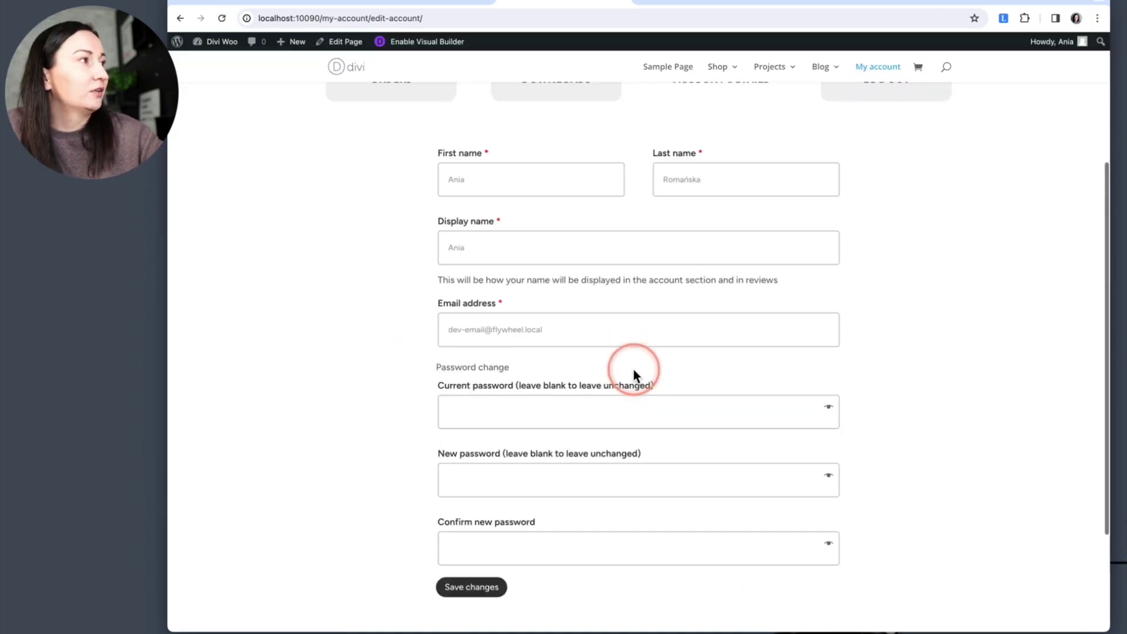
{"action": "scroll", "coordinate": [634, 372], "scroll_direction": "down", "scroll_amount": 3}
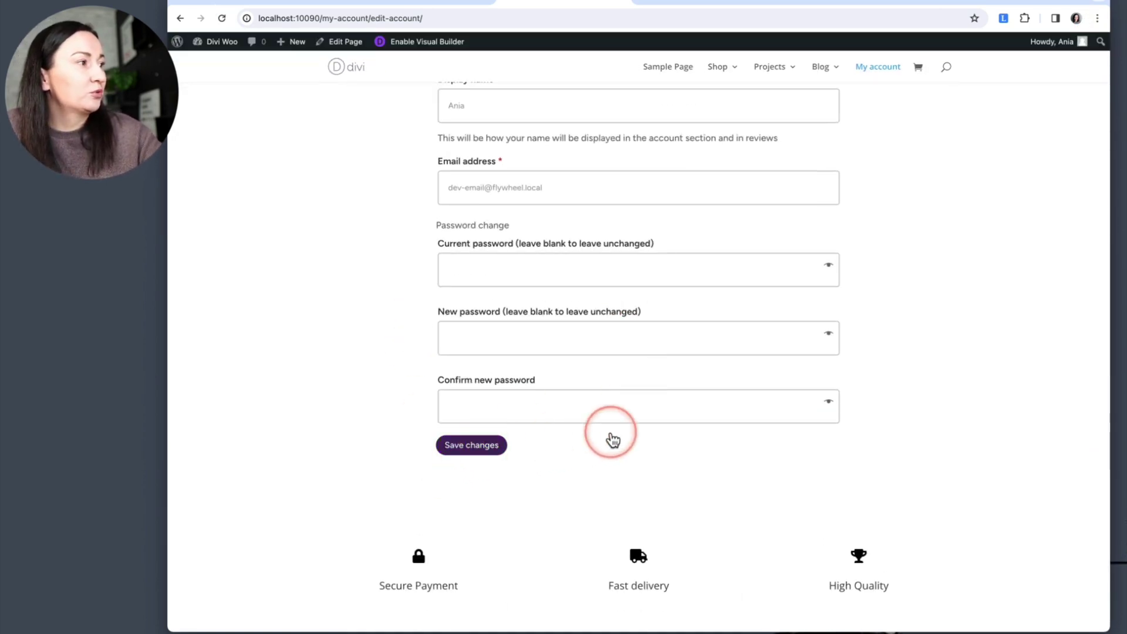
{"action": "scroll", "coordinate": [609, 432], "scroll_direction": "up", "scroll_amount": 6}
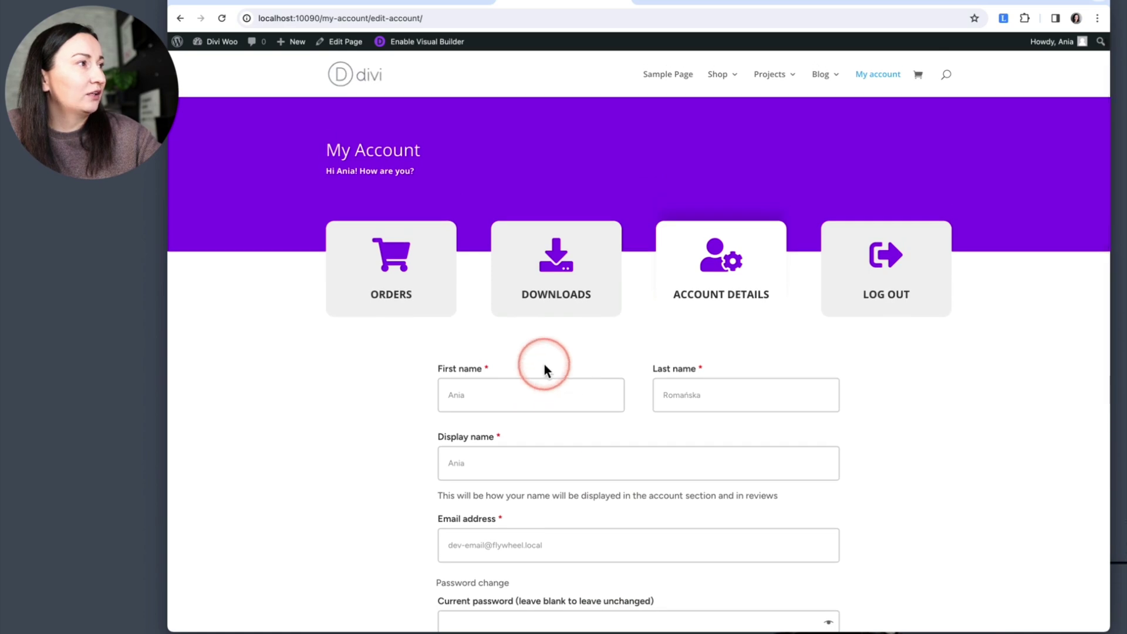
Step: Review the Orders page and the processing order's details, and return to the Account Details page
{"action": "left_click", "coordinate": [381, 292]}
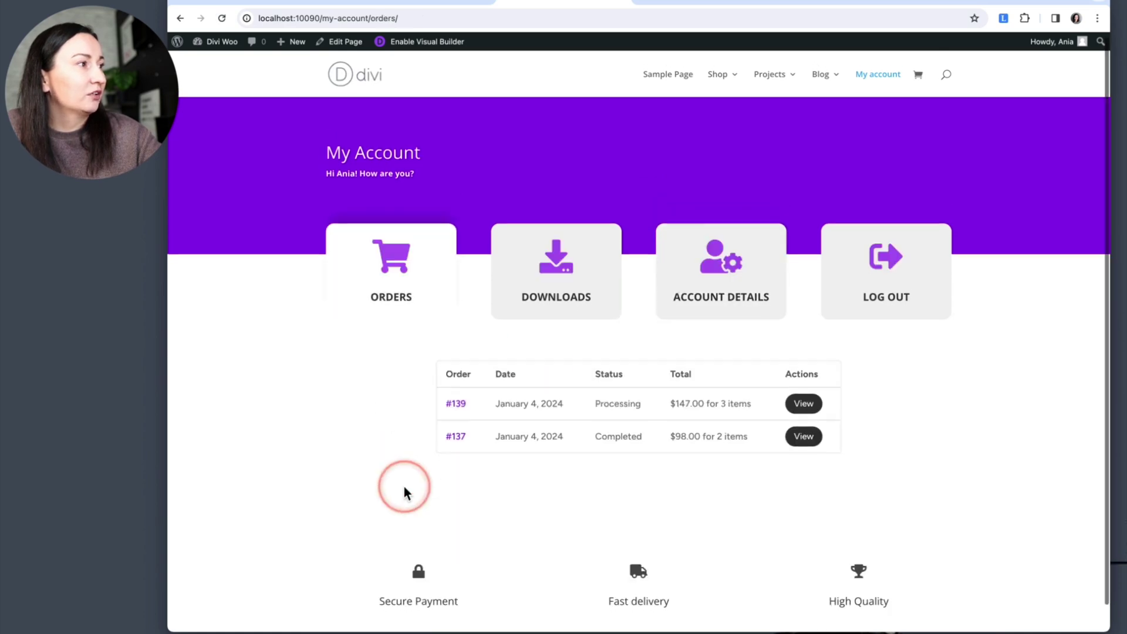
{"action": "scroll", "coordinate": [795, 453], "scroll_direction": "down", "scroll_amount": 3}
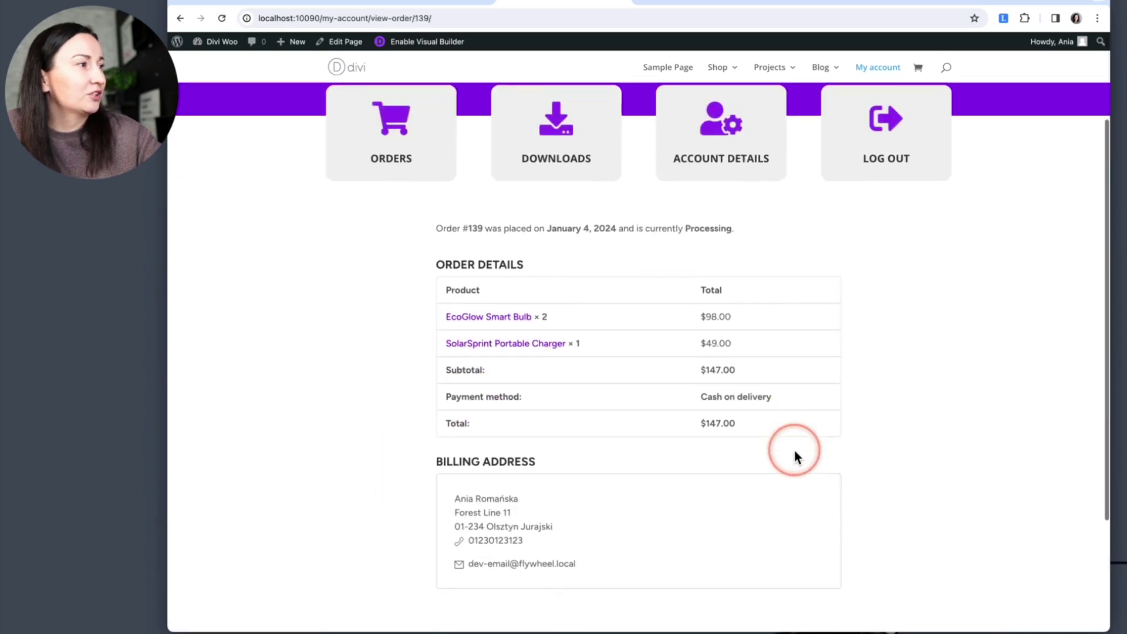
{"action": "scroll", "coordinate": [795, 452], "scroll_direction": "up", "scroll_amount": 2}
{"action": "left_click", "coordinate": [677, 262]}
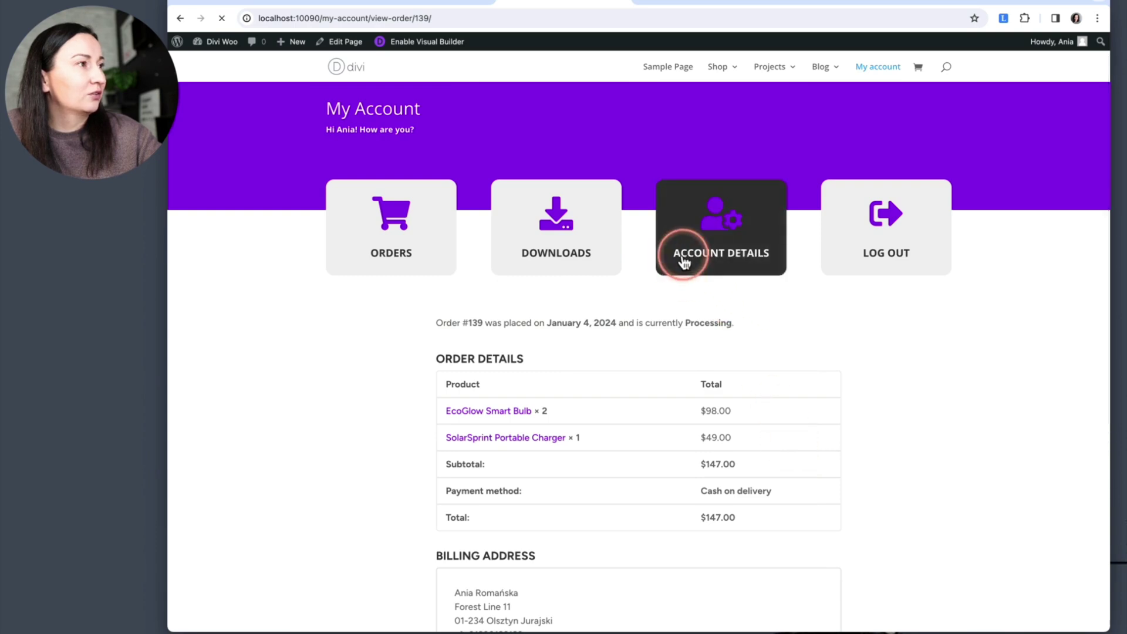
{"action": "scroll", "coordinate": [875, 418], "scroll_direction": "down", "scroll_amount": 3}
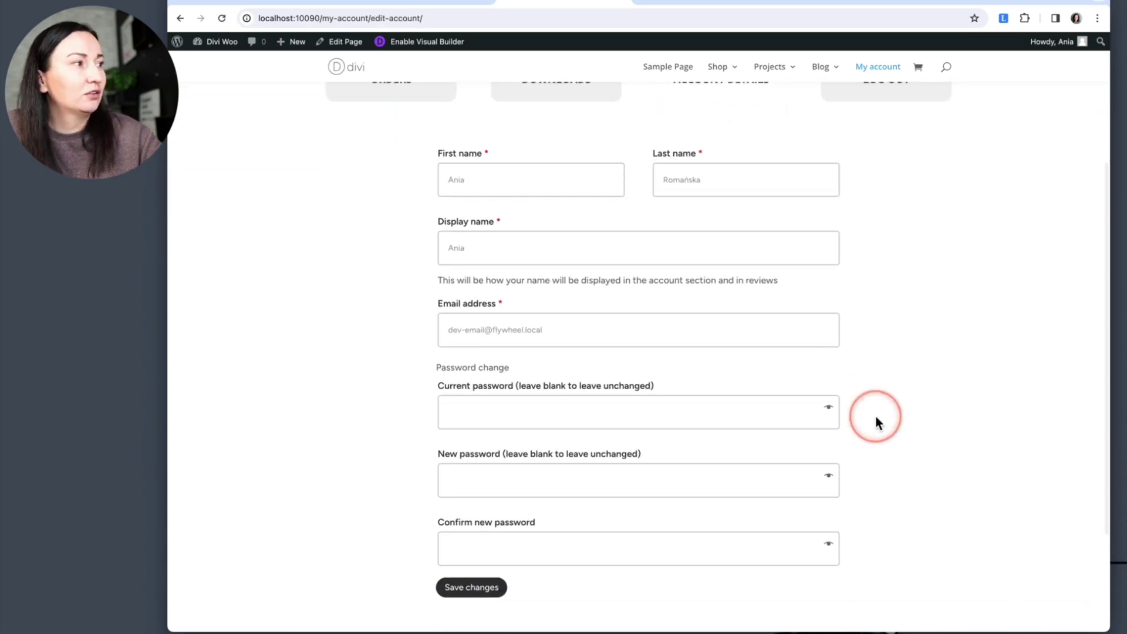
Step: Inspect the Save changes button's element and classes in the developer tools, and look over the page again
{"action": "right_click", "coordinate": [914, 515]}
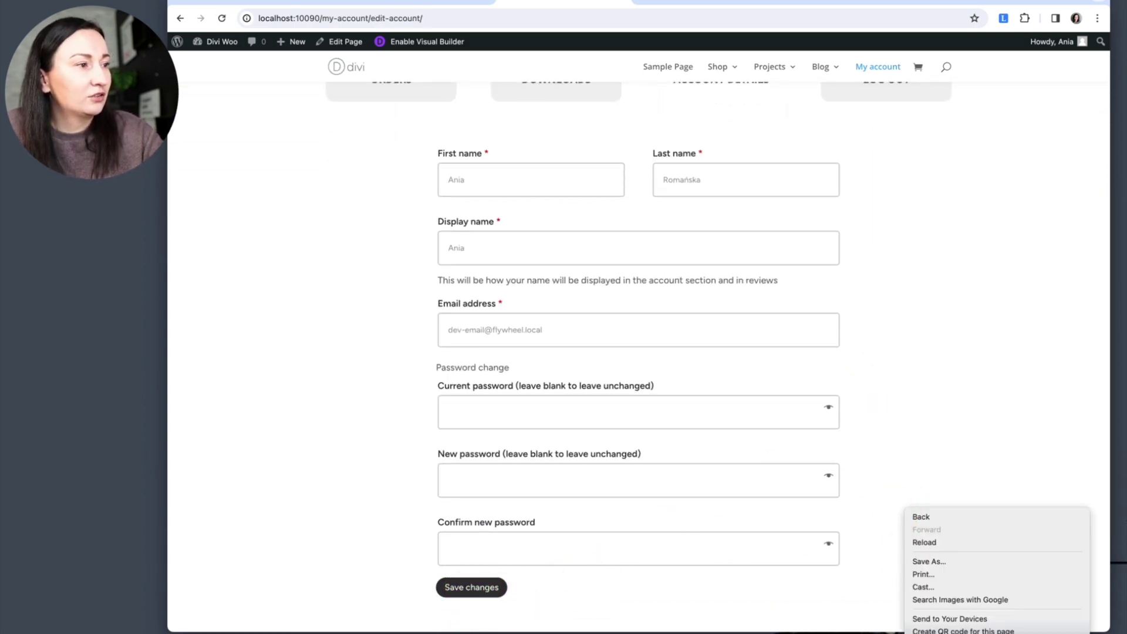
{"action": "left_click", "coordinate": [925, 633]}
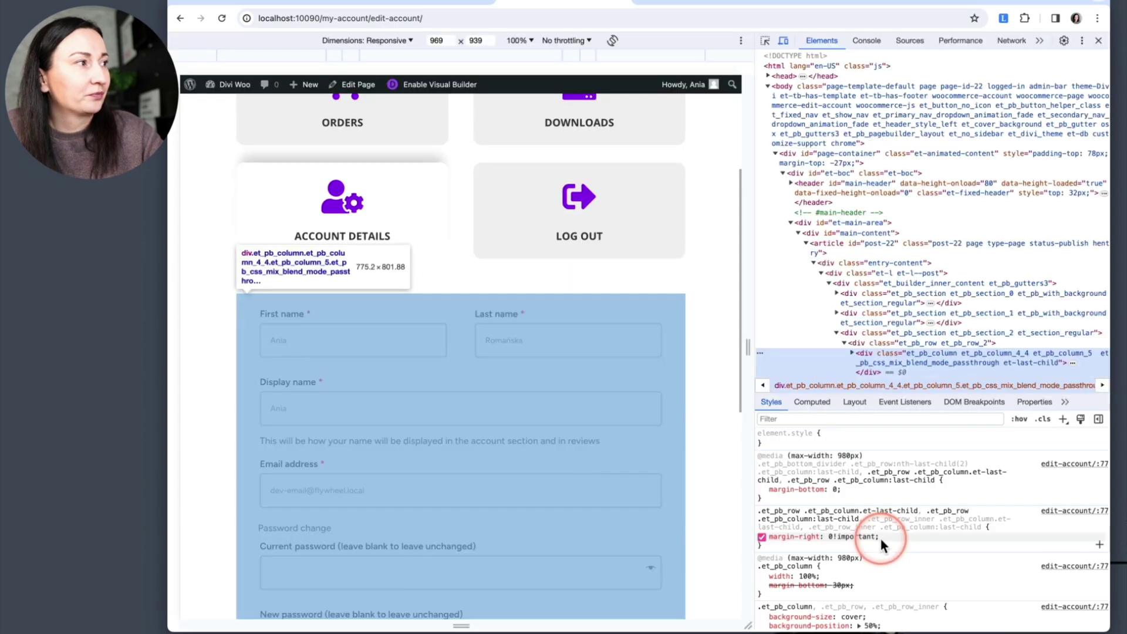
{"action": "scroll", "coordinate": [574, 468], "scroll_direction": "down", "scroll_amount": 5}
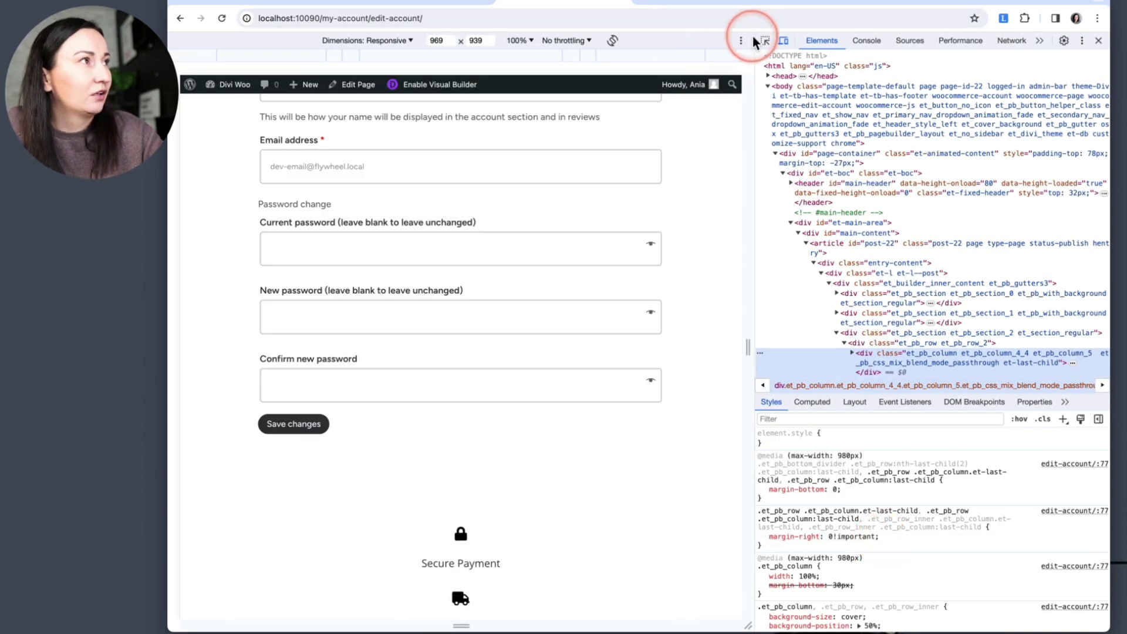
{"action": "left_click", "coordinate": [765, 40]}
{"action": "left_click", "coordinate": [320, 423]}
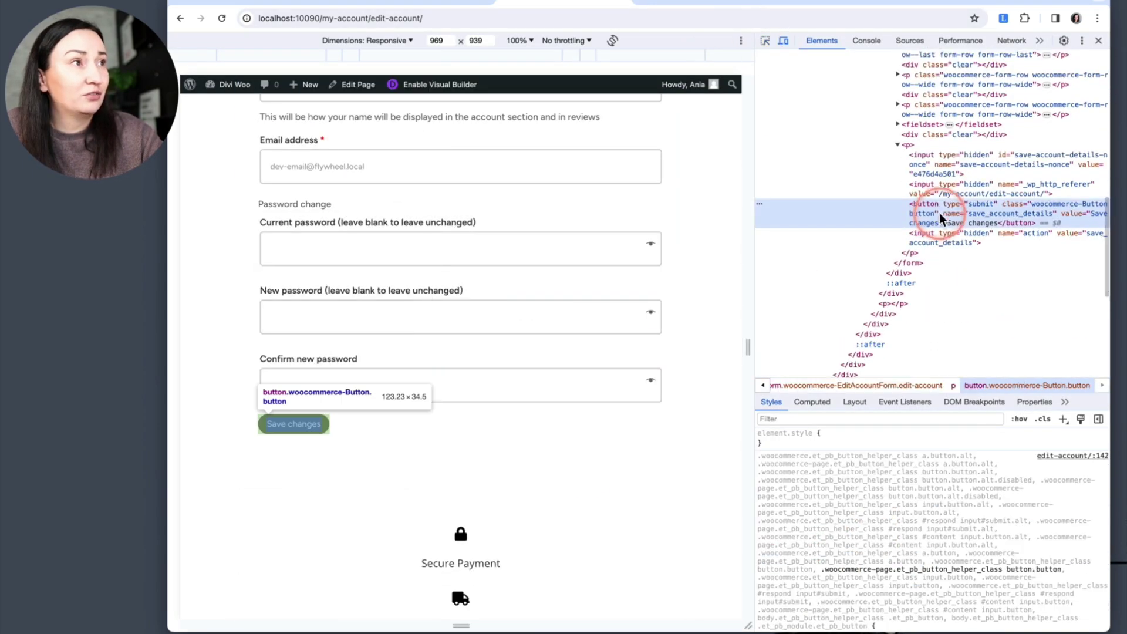
{"action": "left_click", "coordinate": [998, 207]}
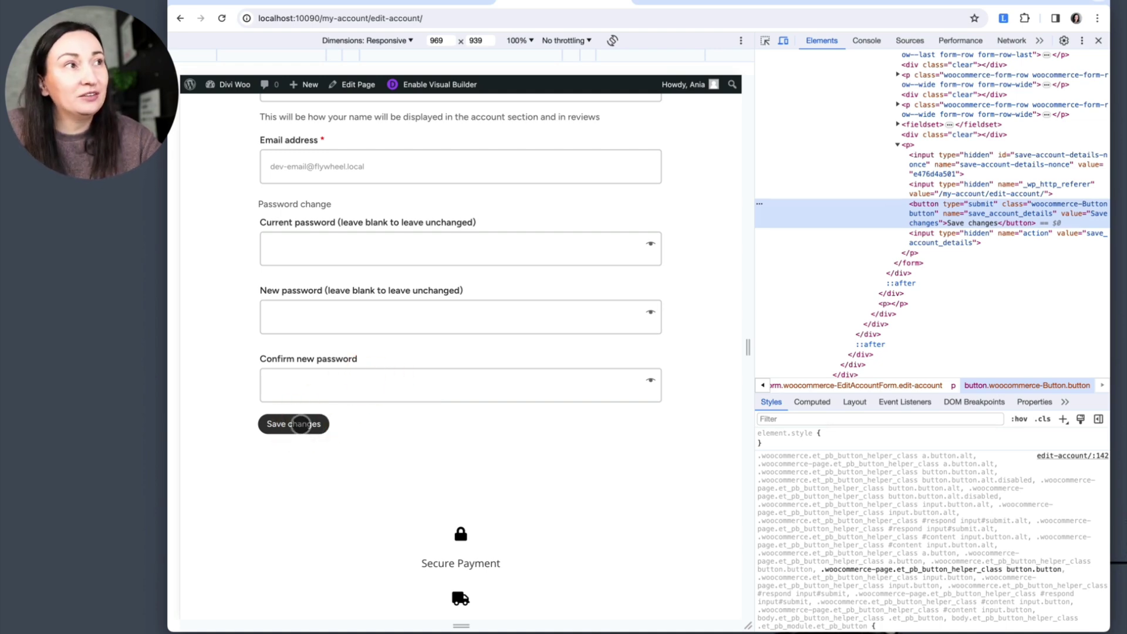
{"action": "left_click", "coordinate": [969, 216]}
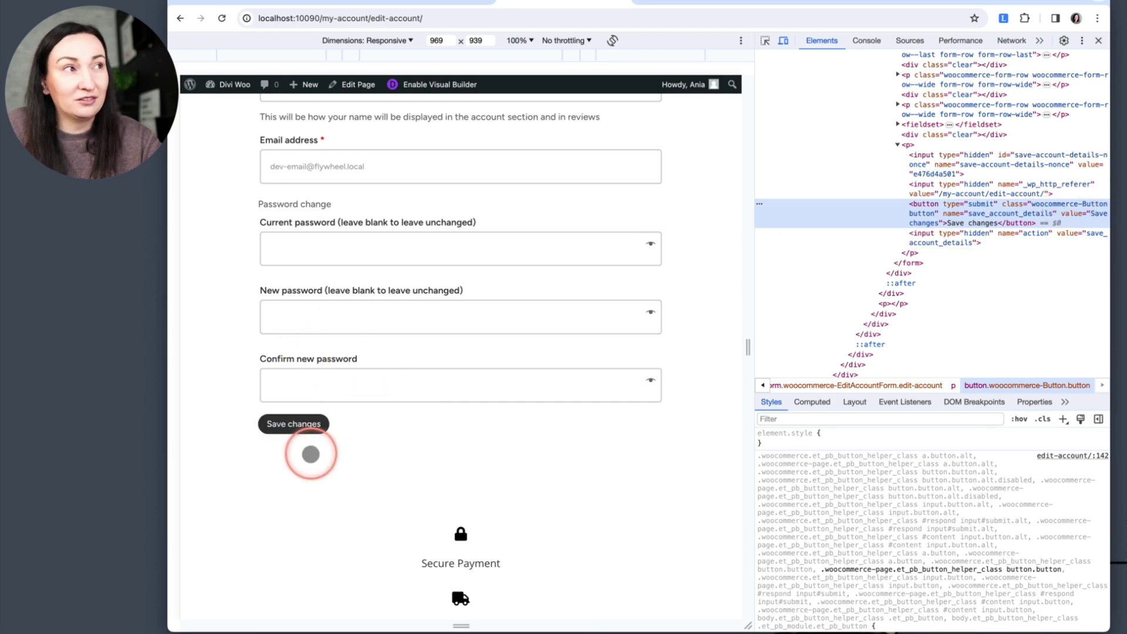
{"action": "scroll", "coordinate": [399, 399], "scroll_direction": "up", "scroll_amount": 8}
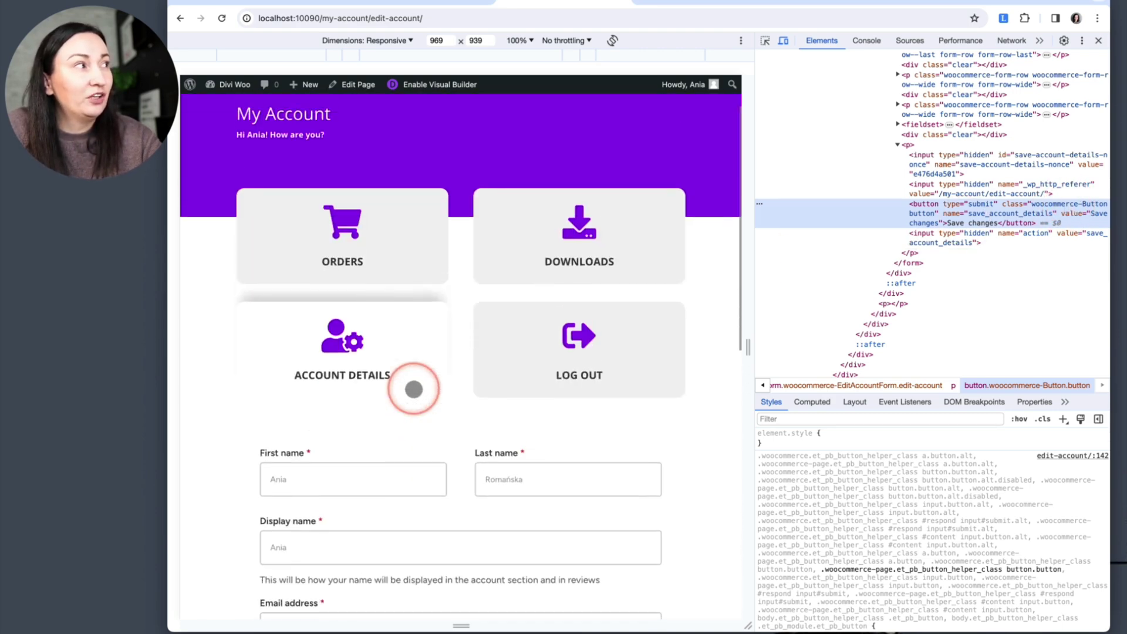
{"action": "scroll", "coordinate": [443, 444], "scroll_direction": "down", "scroll_amount": 2}
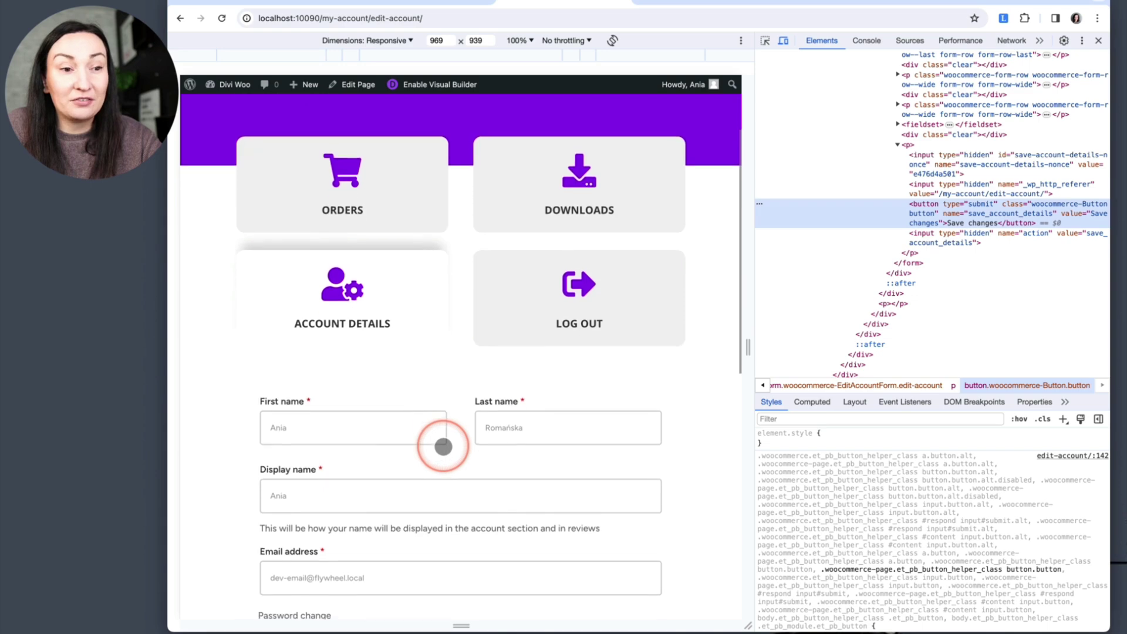
Step: Check the View buttons on the Orders page and return to the Save changes button on the Account Details page
{"action": "scroll", "coordinate": [443, 446], "scroll_direction": "up", "scroll_amount": 2}
{"action": "left_click", "coordinate": [372, 270]}
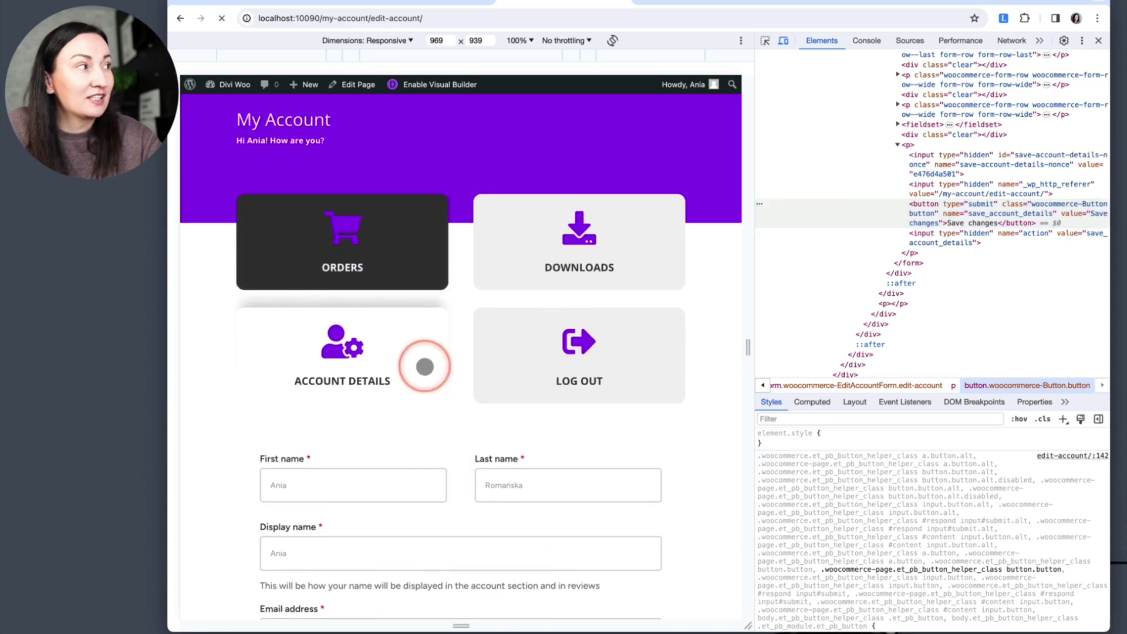
{"action": "scroll", "coordinate": [425, 366], "scroll_direction": "down", "scroll_amount": 3}
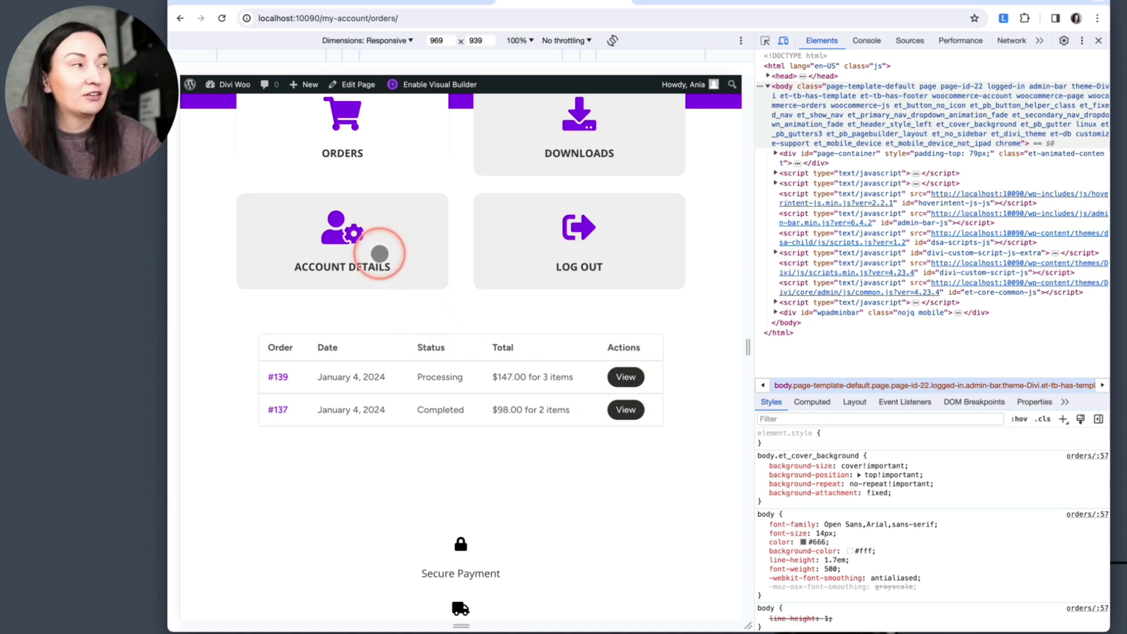
{"action": "left_click", "coordinate": [379, 254]}
{"action": "scroll", "coordinate": [634, 408], "scroll_direction": "down", "scroll_amount": 7}
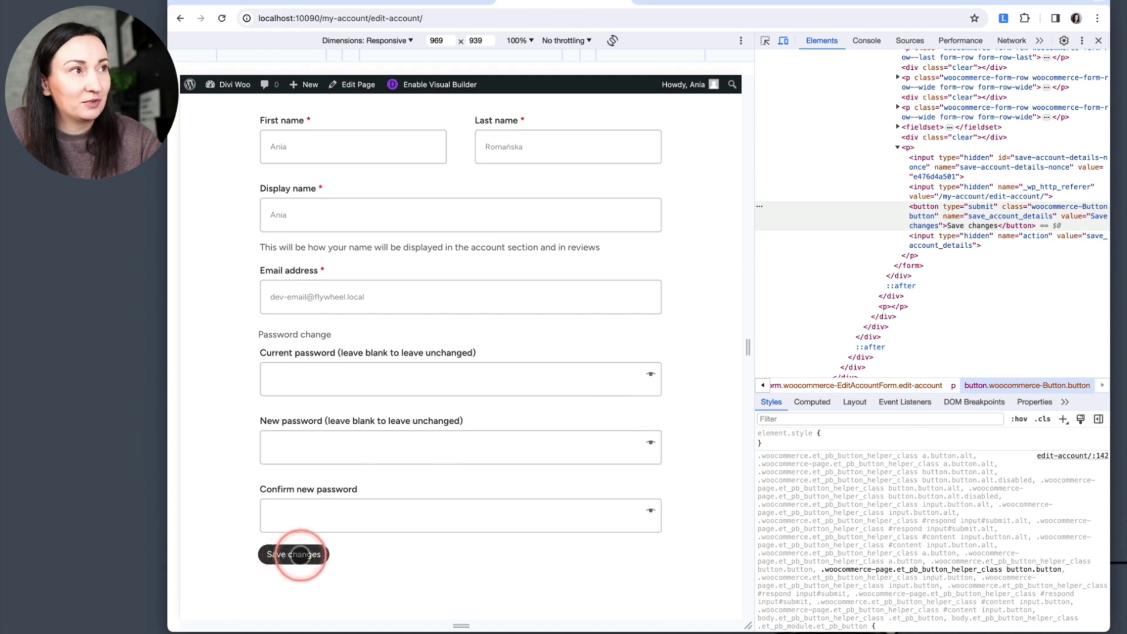
Step: Add a new inspector style rule for the Save changes button with the selector #dl-account form.edit-account button.button
{"action": "scroll", "coordinate": [923, 247], "scroll_direction": "up", "scroll_amount": 3}
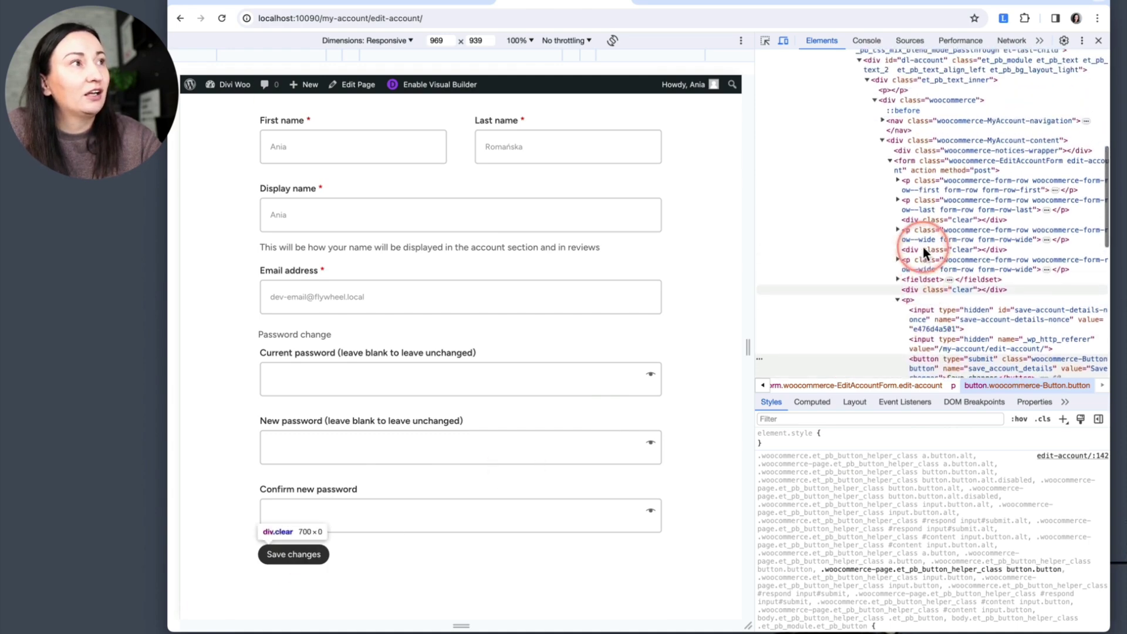
{"action": "scroll", "coordinate": [923, 248], "scroll_direction": "up", "scroll_amount": 1}
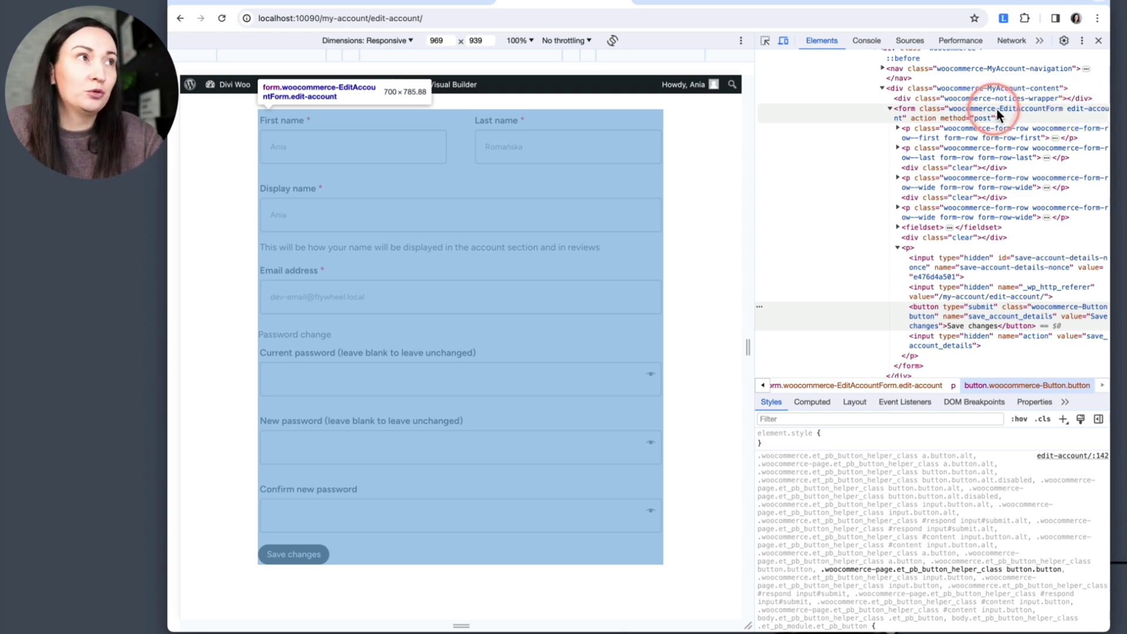
{"action": "left_click", "coordinate": [1063, 419]}
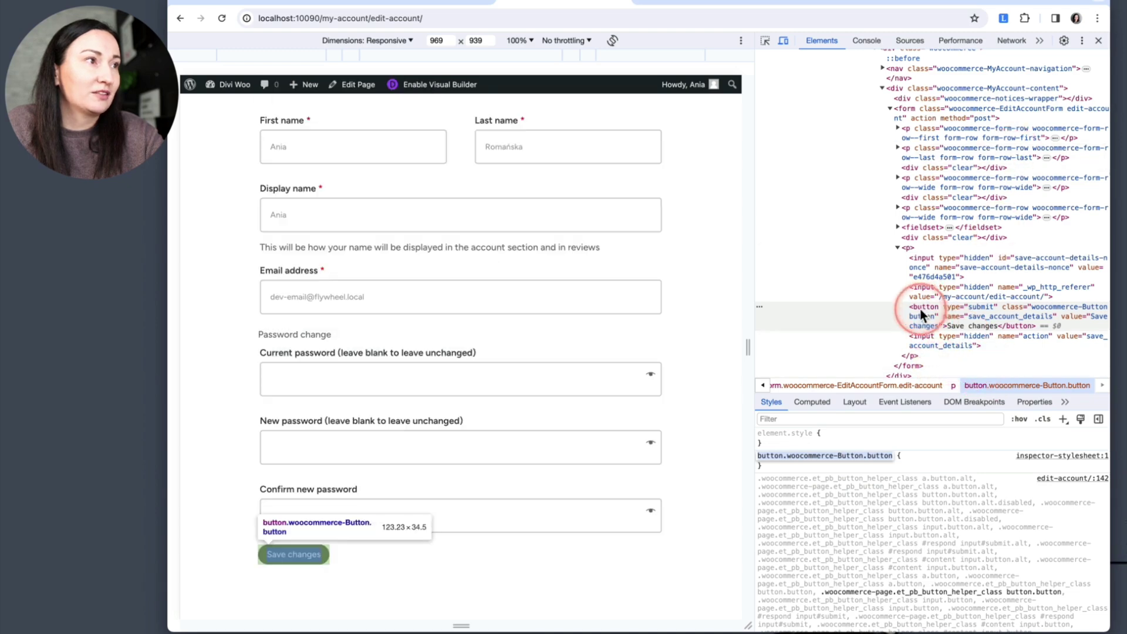
{"action": "left_click", "coordinate": [864, 457]}
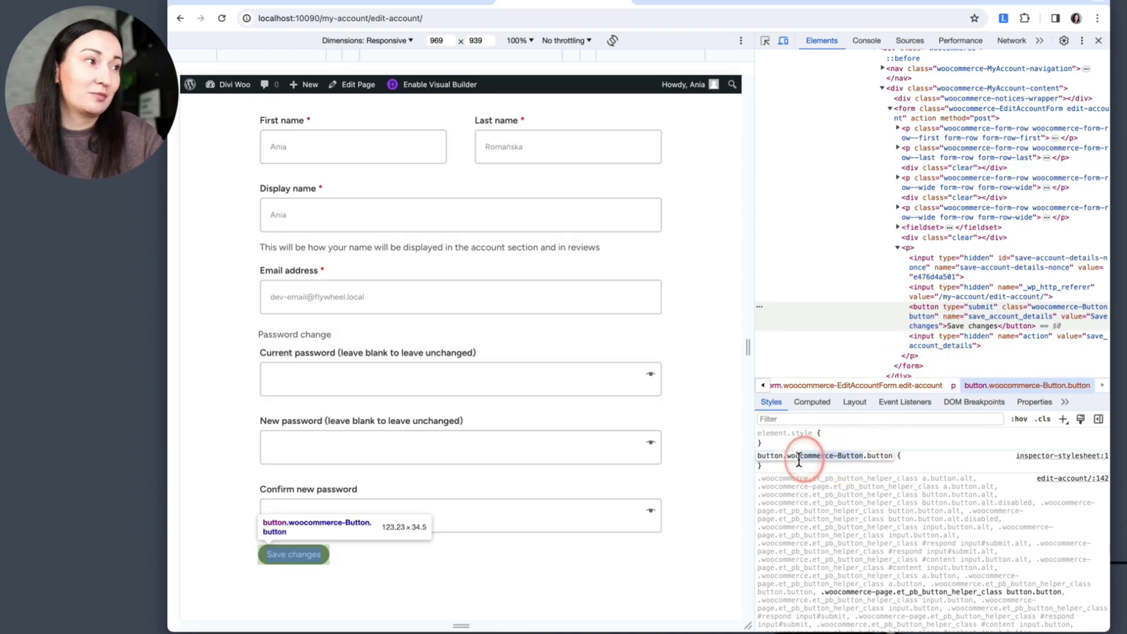
{"action": "left_click_drag", "start_coordinate": [785, 457], "coordinate": [862, 456]}
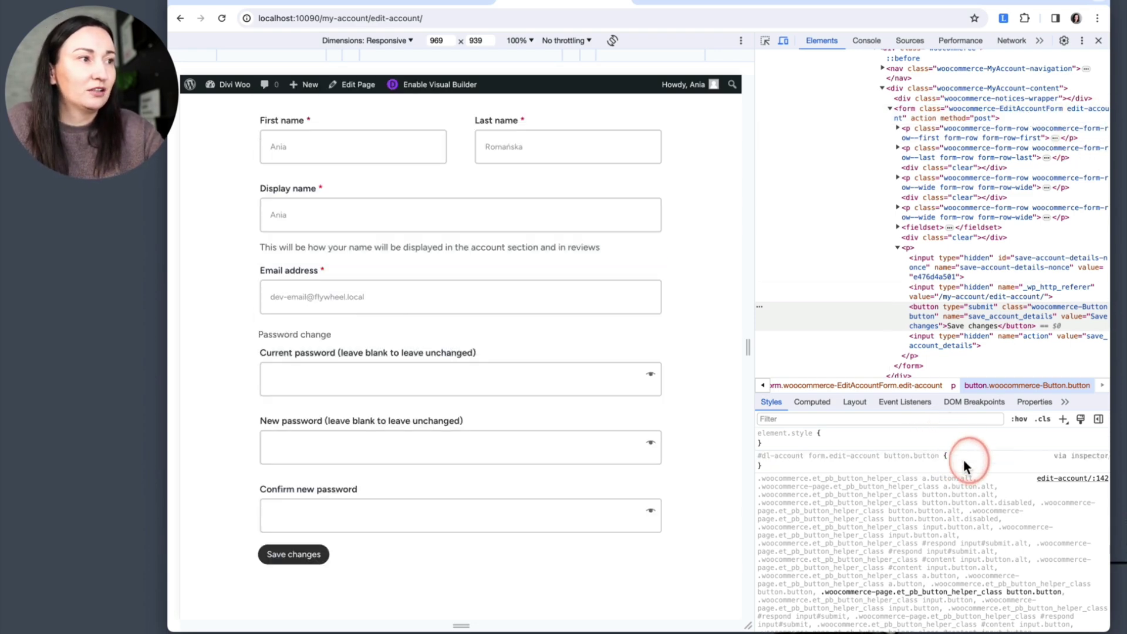
{"action": "left_click", "coordinate": [875, 456]}
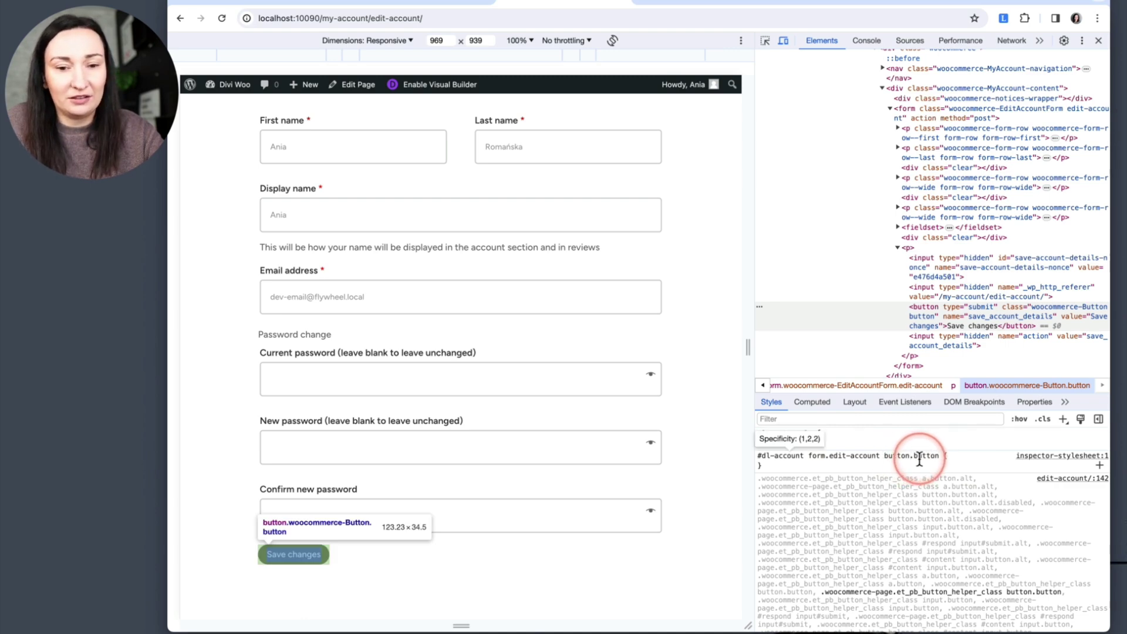
{"action": "left_click", "coordinate": [802, 458]}
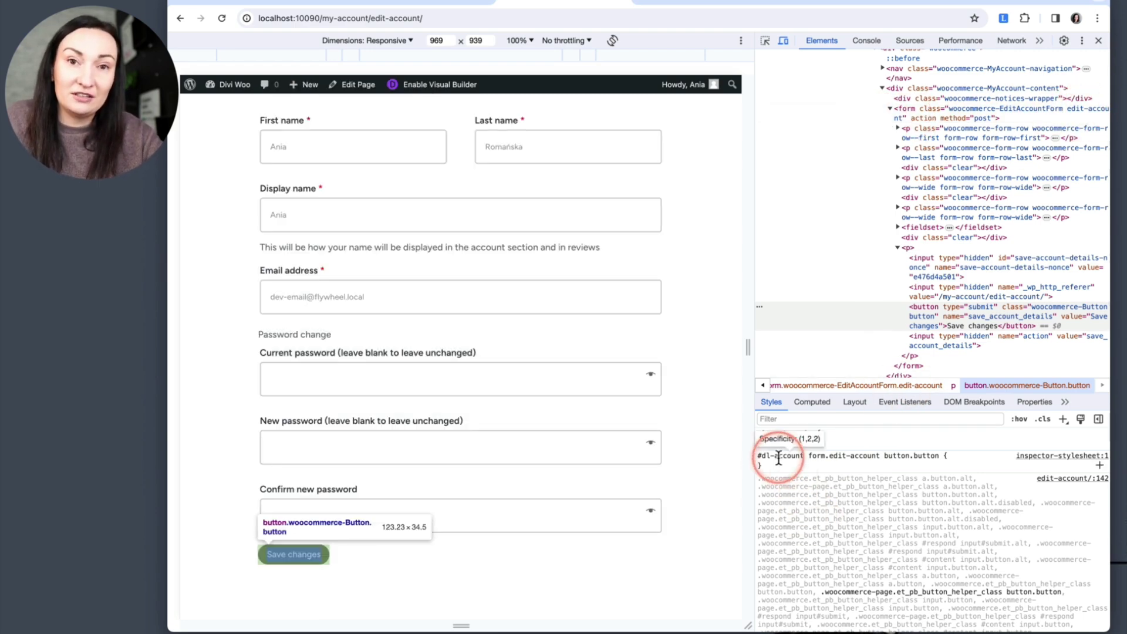
Step: Give the new button rule a padding of 1em 2em
{"action": "left_click", "coordinate": [964, 458]}
{"action": "type", "text": "pad"}
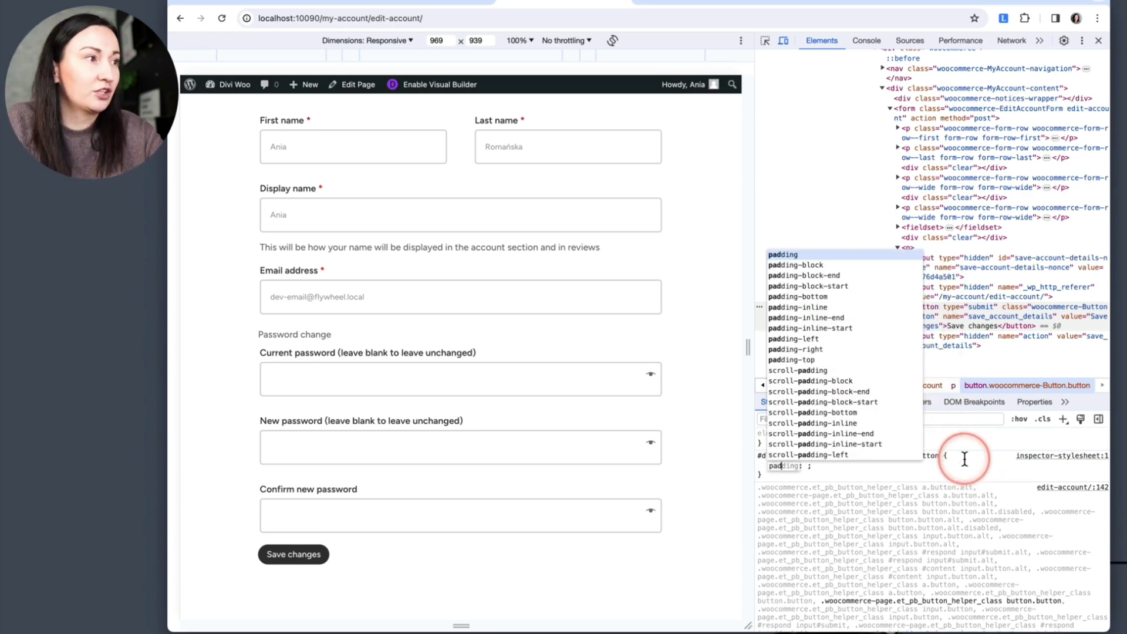
{"action": "key", "text": "Tab"}
{"action": "type", "text": "1"}
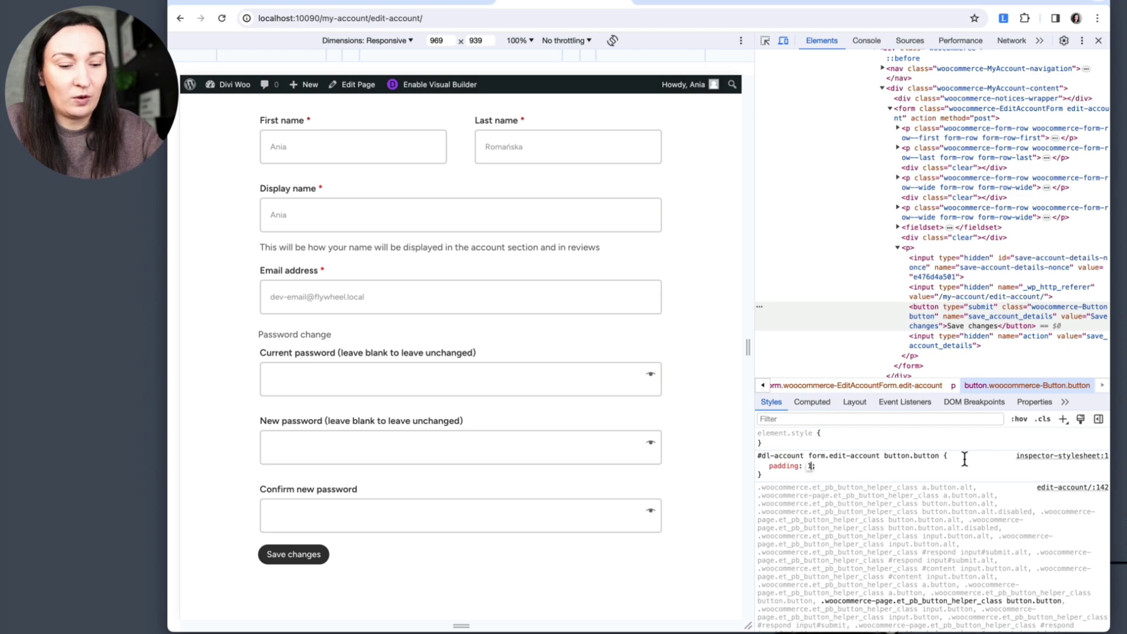
{"action": "key", "text": "Return"}
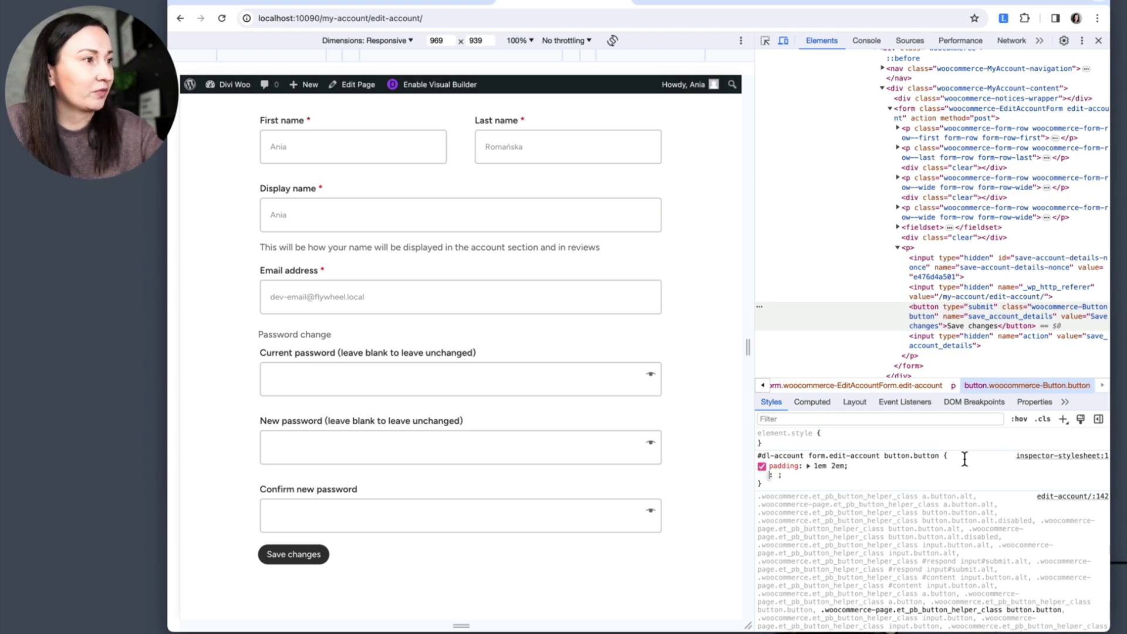
Step: Examine the Save changes button's other style rules for competing padding declarations and the selectors they use
{"action": "scroll", "coordinate": [435, 504], "scroll_direction": "down", "scroll_amount": 3}
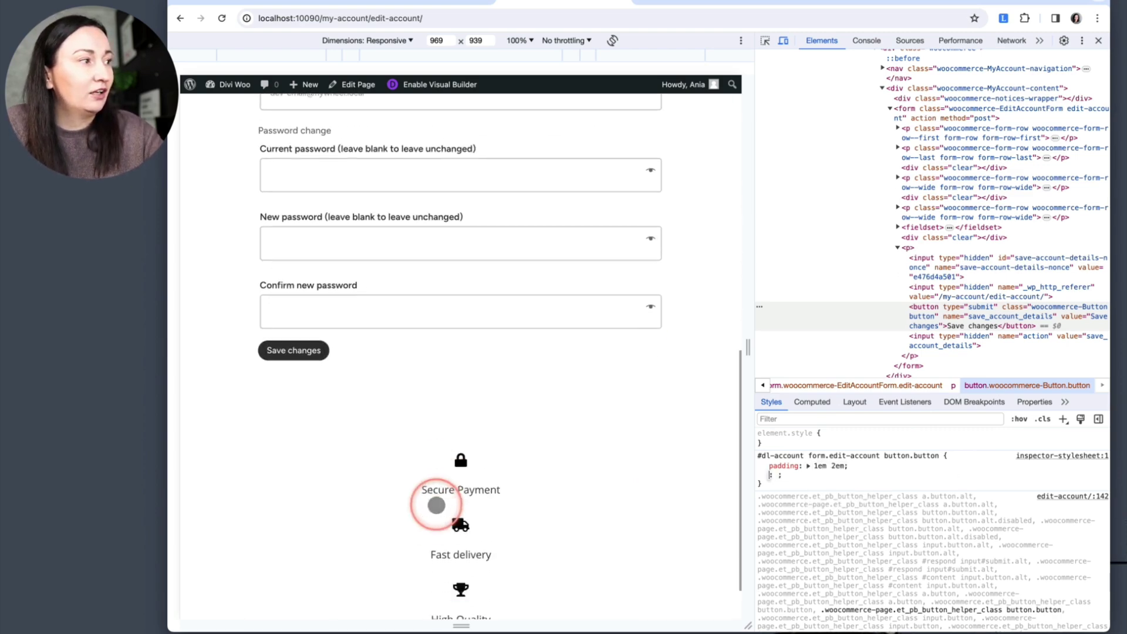
{"action": "scroll", "coordinate": [936, 528], "scroll_direction": "down", "scroll_amount": 10}
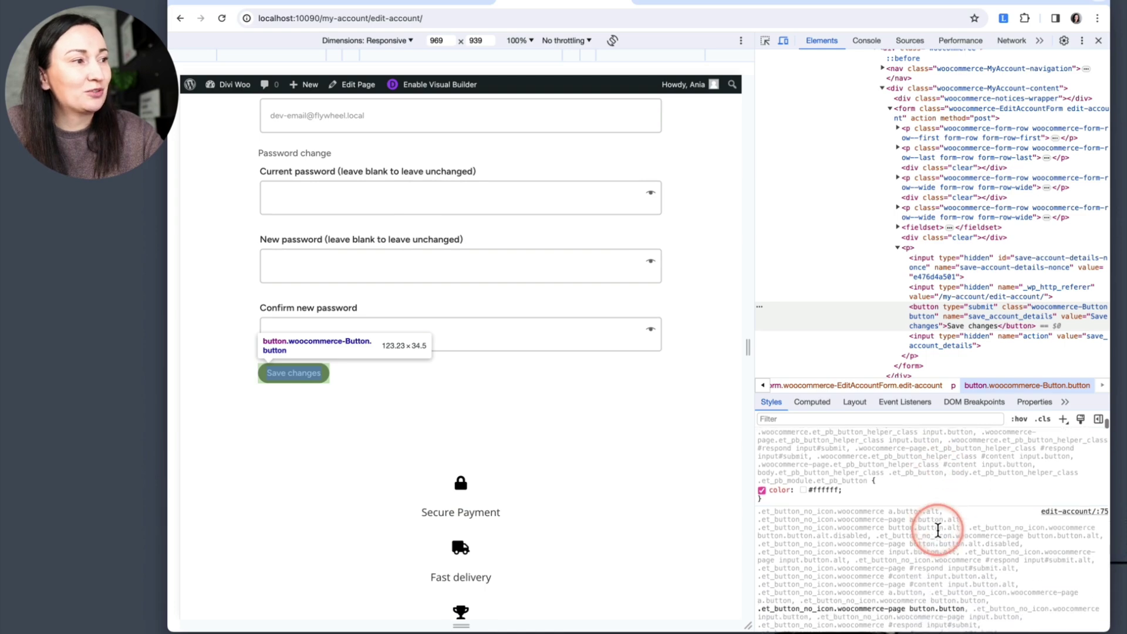
{"action": "scroll", "coordinate": [938, 529], "scroll_direction": "down", "scroll_amount": 10}
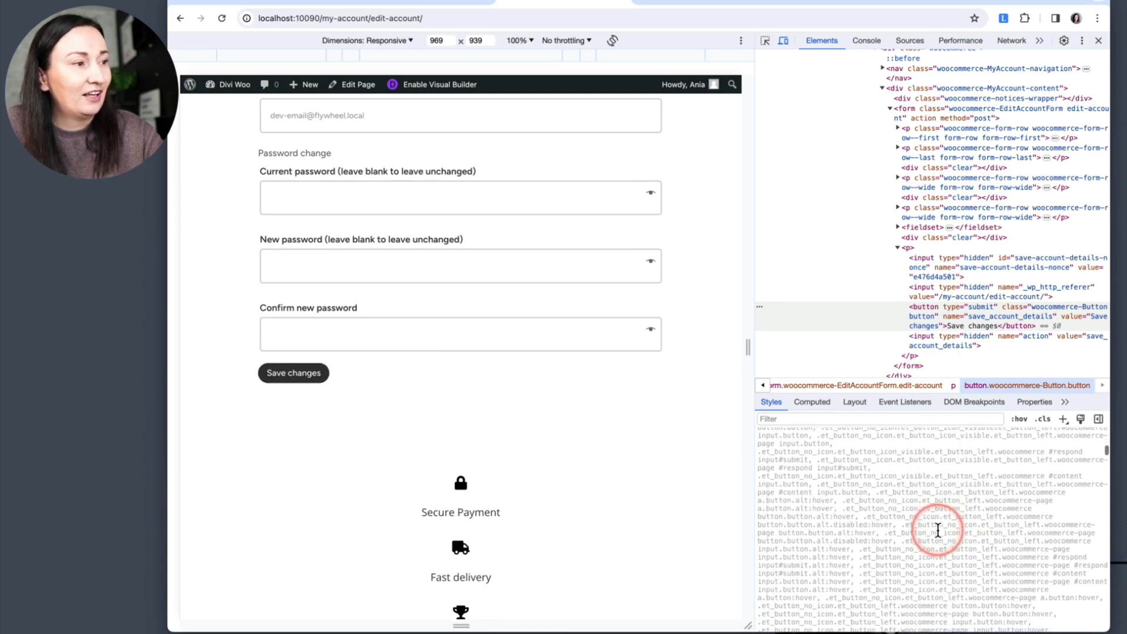
{"action": "scroll", "coordinate": [843, 475], "scroll_direction": "up", "scroll_amount": 3}
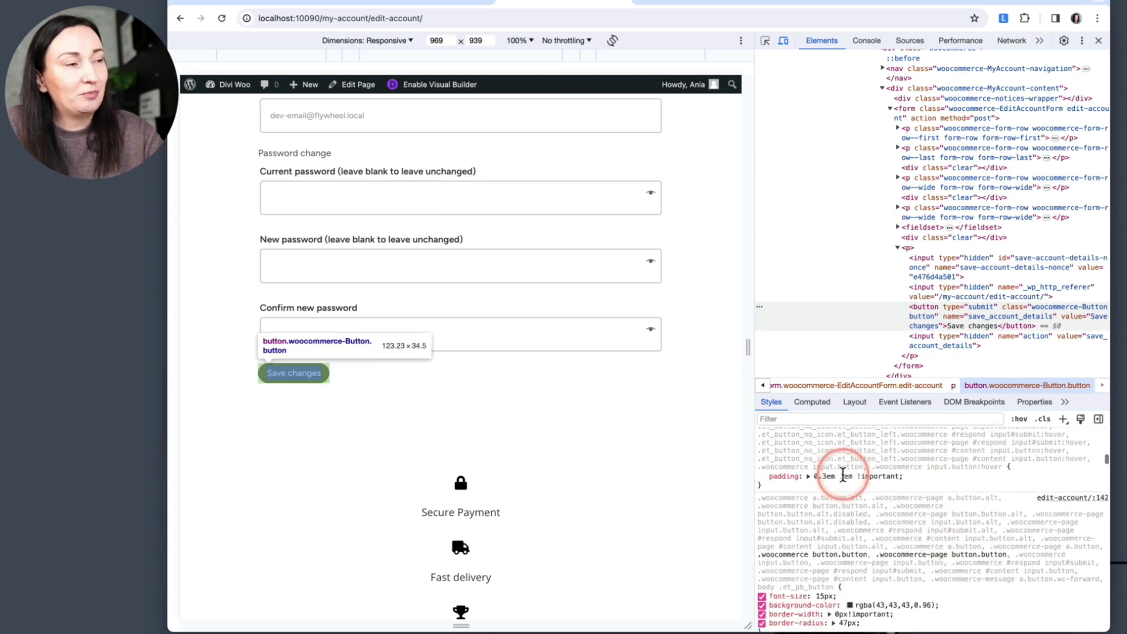
{"action": "scroll", "coordinate": [843, 475], "scroll_direction": "down", "scroll_amount": 5}
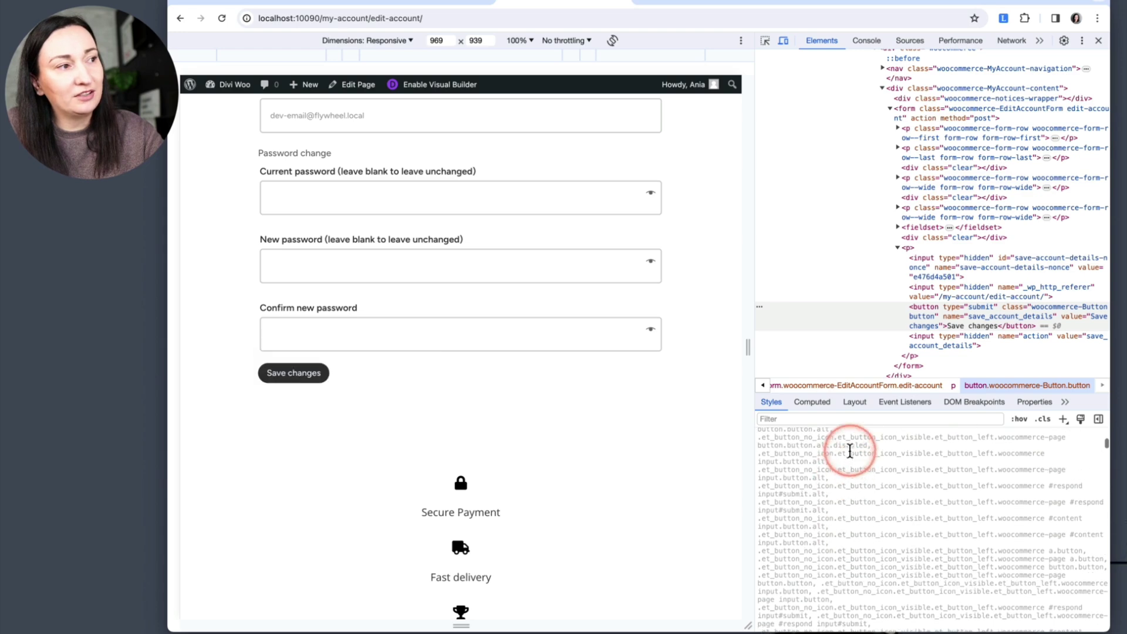
{"action": "scroll", "coordinate": [866, 575], "scroll_direction": "down", "scroll_amount": 4}
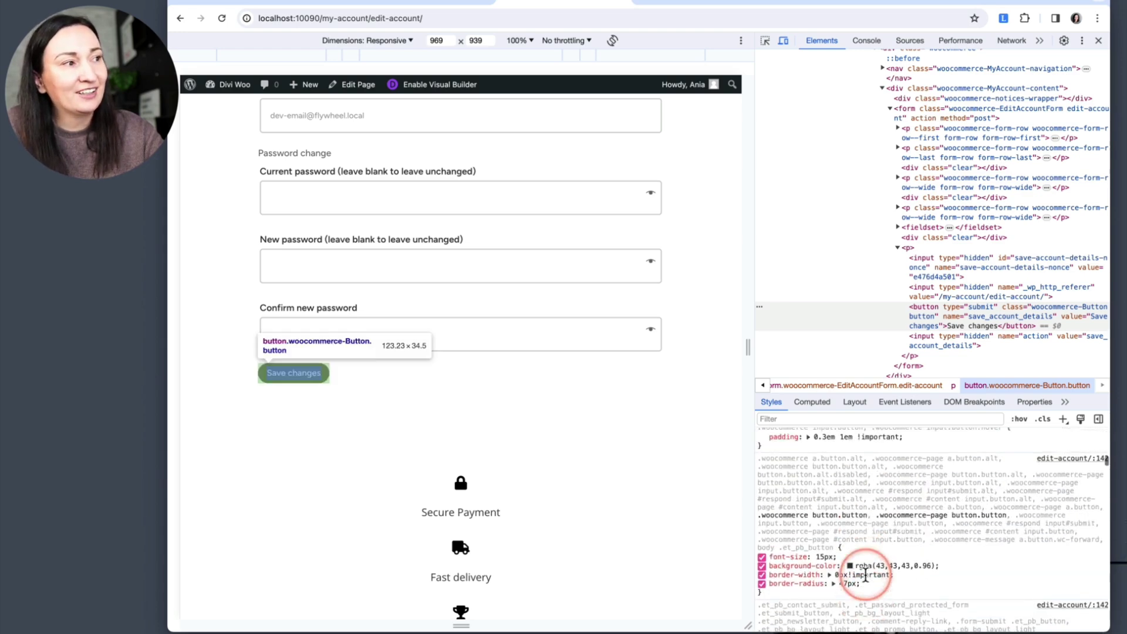
{"action": "scroll", "coordinate": [880, 502], "scroll_direction": "up", "scroll_amount": 5}
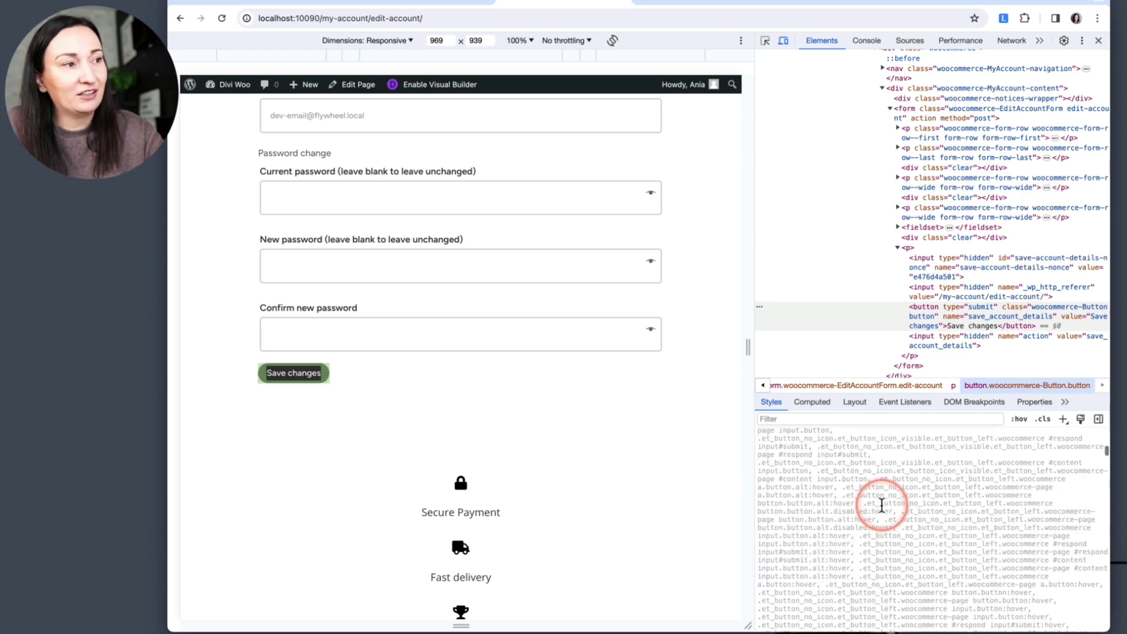
{"action": "scroll", "coordinate": [881, 505], "scroll_direction": "up", "scroll_amount": 5}
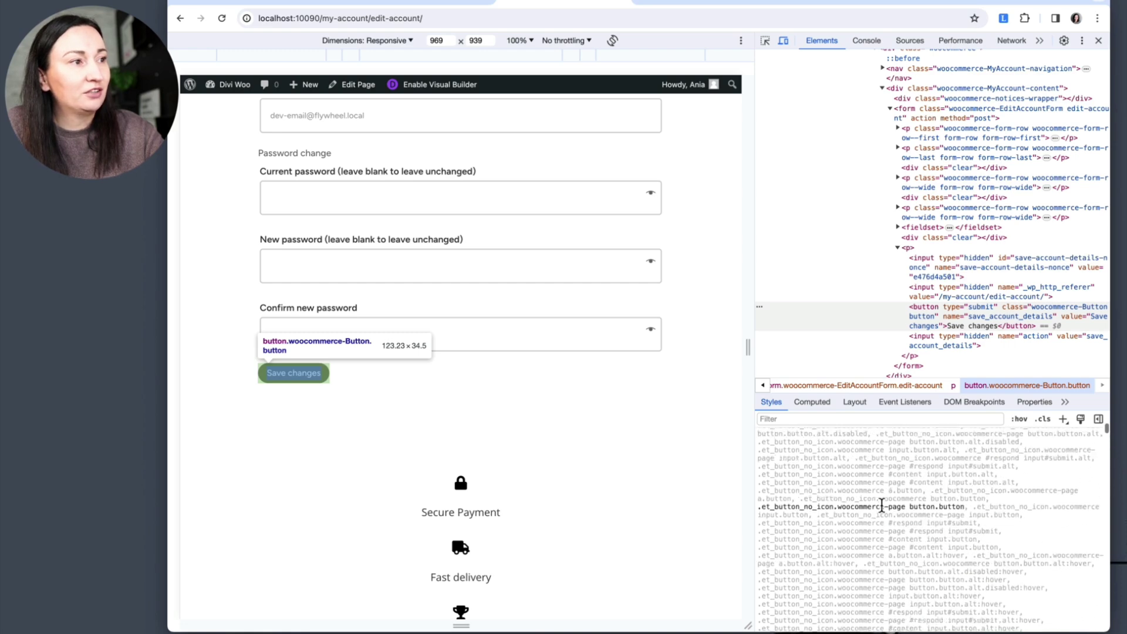
{"action": "left_click_drag", "start_coordinate": [763, 538], "coordinate": [941, 536]}
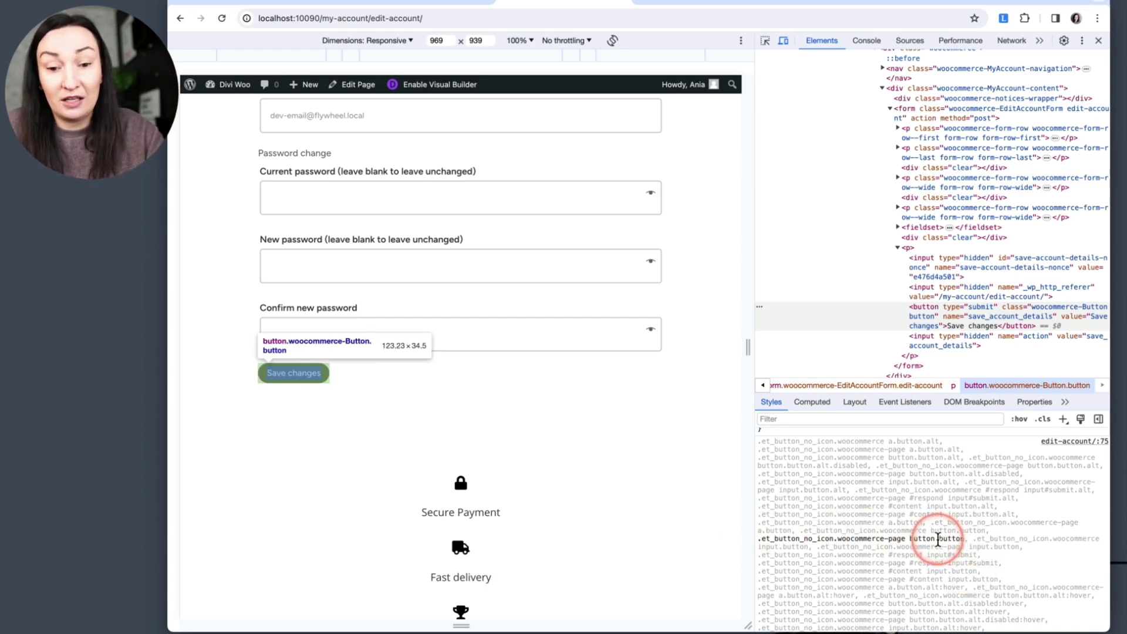
{"action": "scroll", "coordinate": [936, 539], "scroll_direction": "up", "scroll_amount": 10}
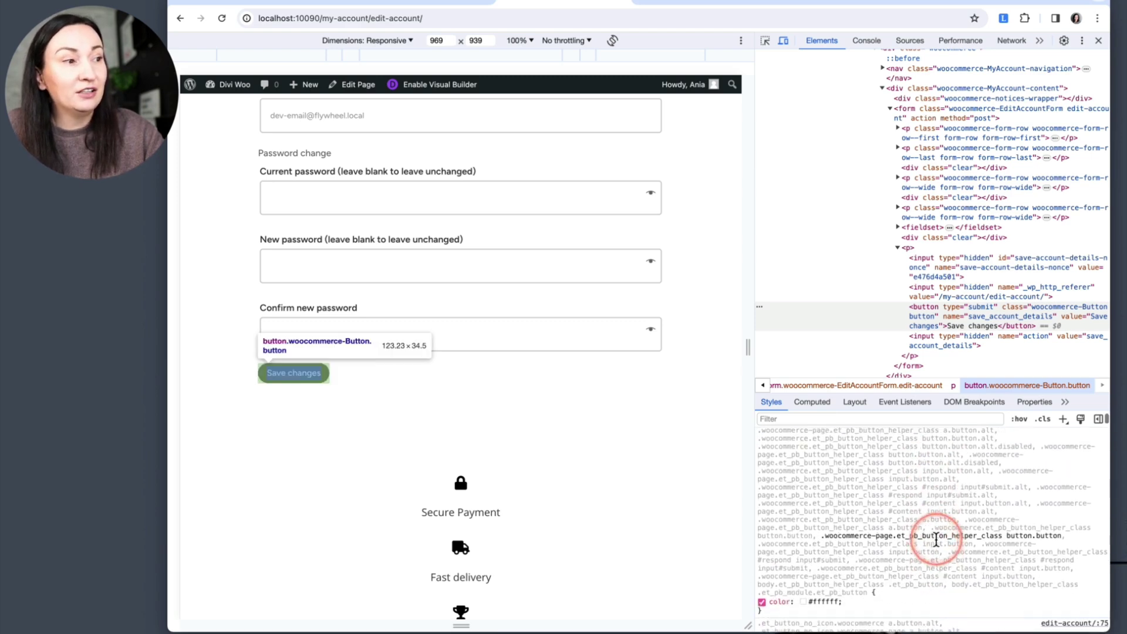
Step: Mark the button rule's 1em 2em padding as !important
{"action": "left_click", "coordinate": [837, 466]}
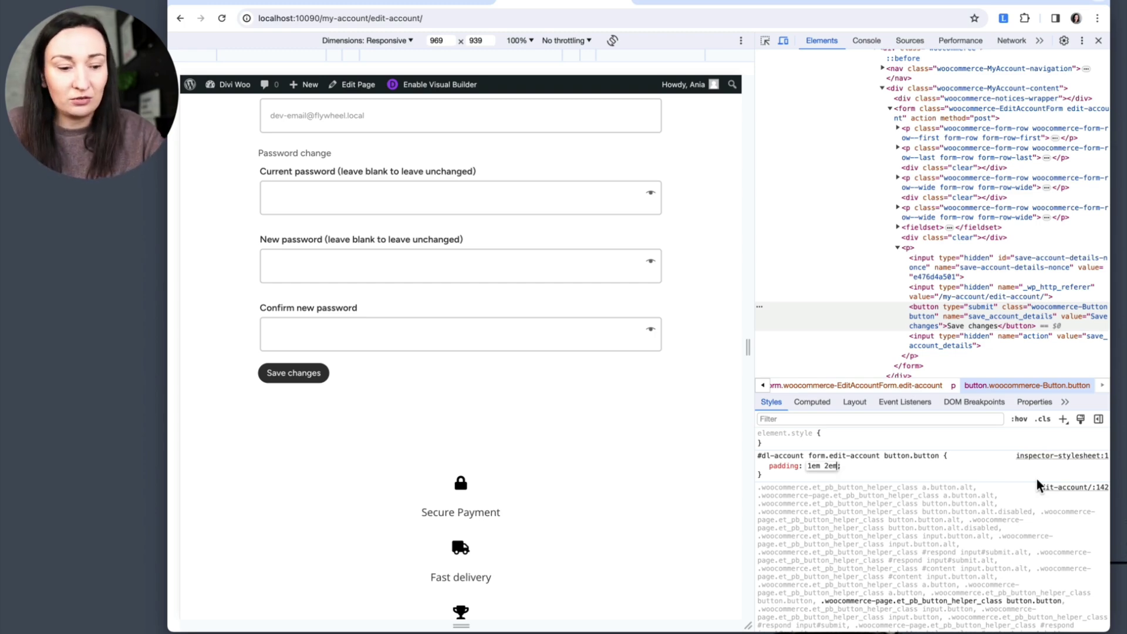
{"action": "type", "text": "!i"}
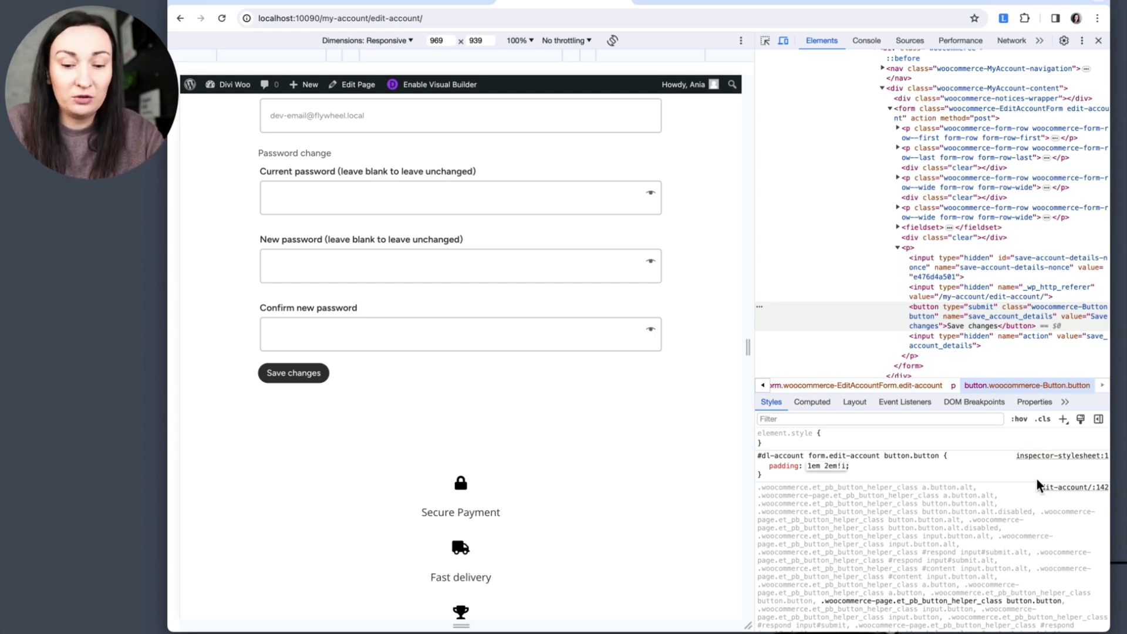
{"action": "type", "text": "mportant"}
{"action": "left_click", "coordinate": [331, 392]}
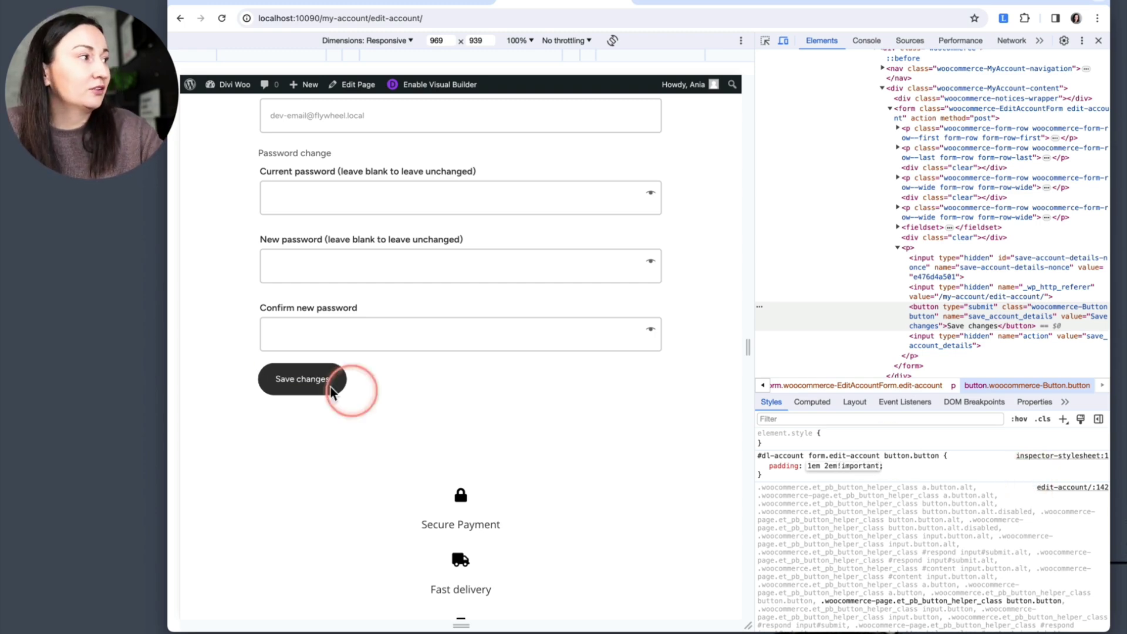
{"action": "left_click", "coordinate": [953, 467]}
Step: Review the form and compare the Save changes button with its new padding declaration disabled and enabled again
{"action": "scroll", "coordinate": [356, 445], "scroll_direction": "up", "scroll_amount": 3}
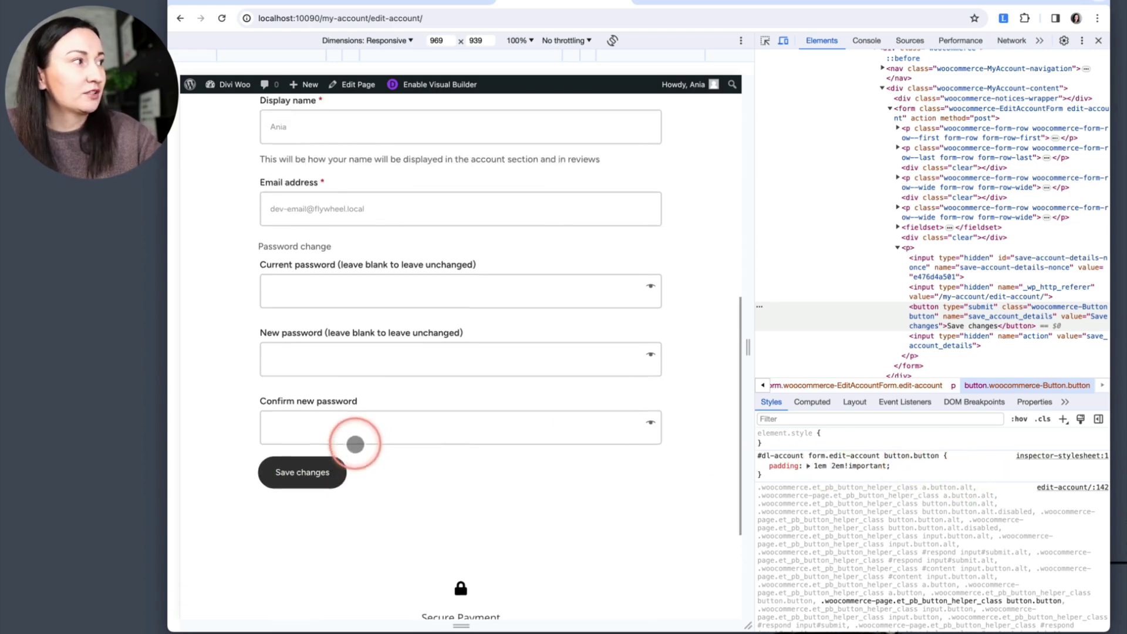
{"action": "scroll", "coordinate": [355, 445], "scroll_direction": "up", "scroll_amount": 4}
{"action": "scroll", "coordinate": [355, 444], "scroll_direction": "down", "scroll_amount": 4}
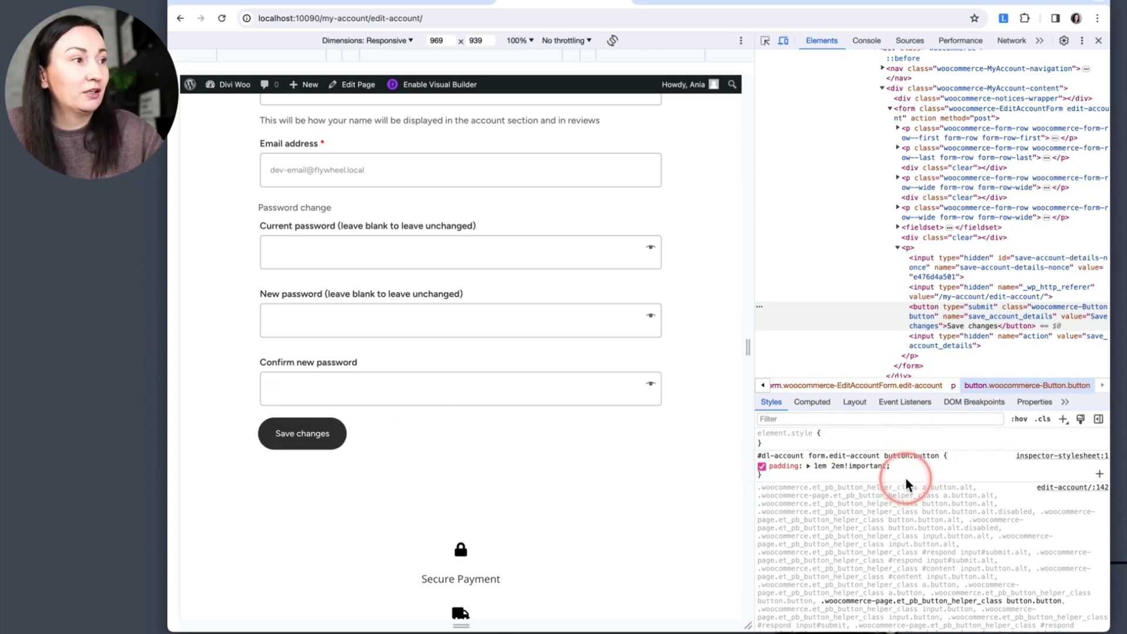
{"action": "left_click", "coordinate": [762, 466]}
{"action": "scroll", "coordinate": [603, 439], "scroll_direction": "up", "scroll_amount": 3}
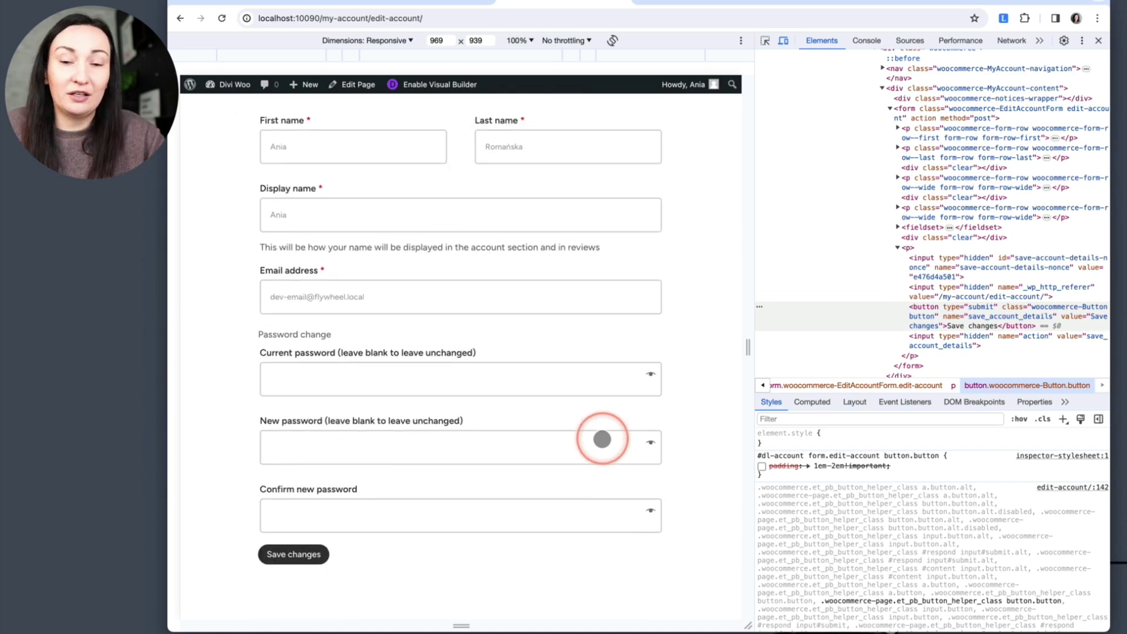
{"action": "left_click", "coordinate": [762, 466]}
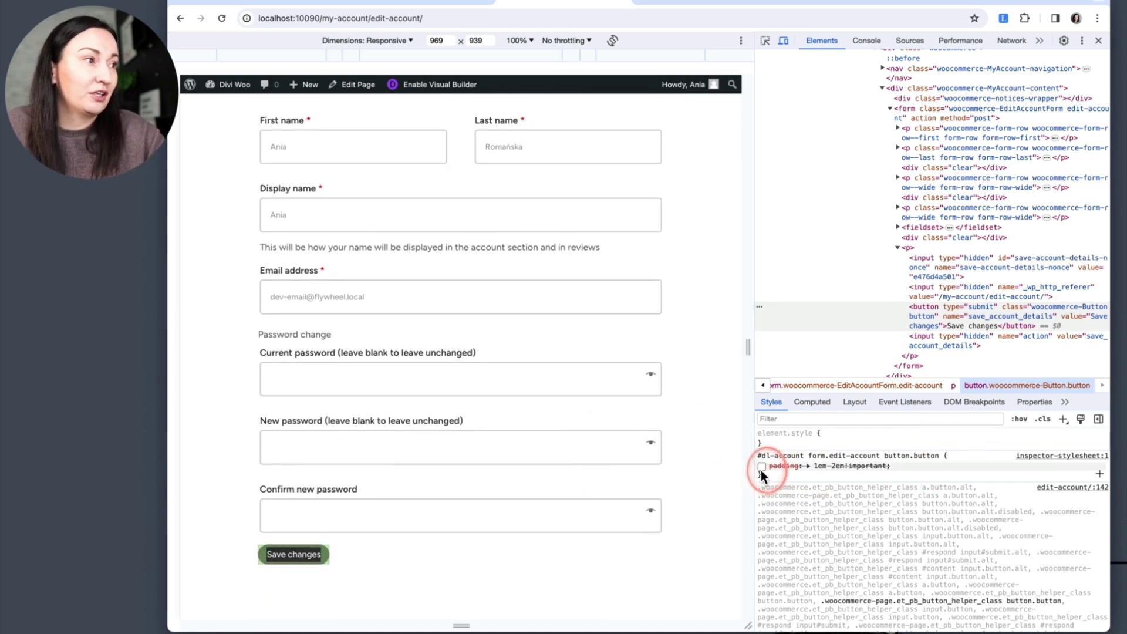
Step: Copy the button rule from the inspector stylesheet and start a new line below the last rule in the child theme's style.css
{"action": "left_click", "coordinate": [1042, 457]}
{"action": "left_click_drag", "start_coordinate": [909, 131], "coordinate": [723, 59]}
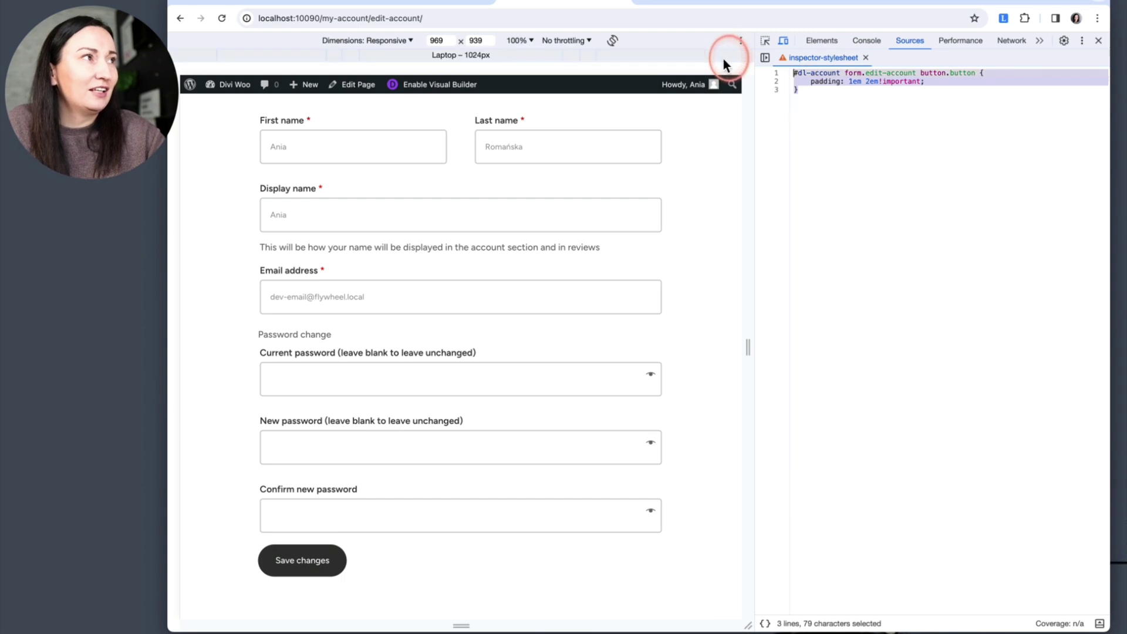
{"action": "left_click", "coordinate": [272, 2]}
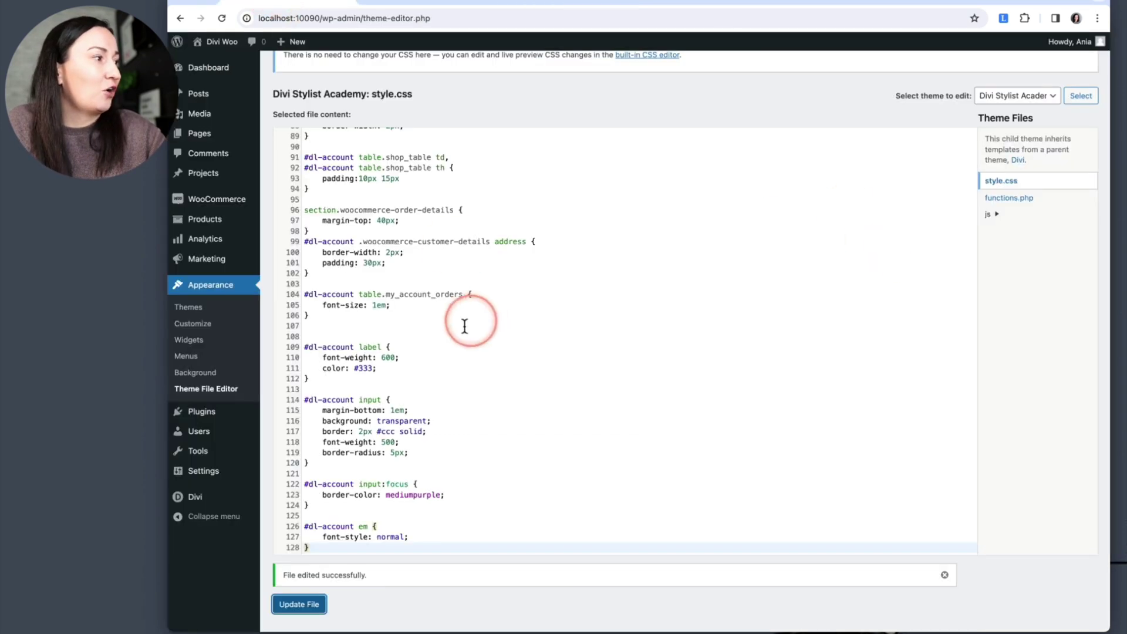
{"action": "left_click", "coordinate": [534, 547]}
{"action": "key", "text": "Return"}
{"action": "key", "text": "Return"}
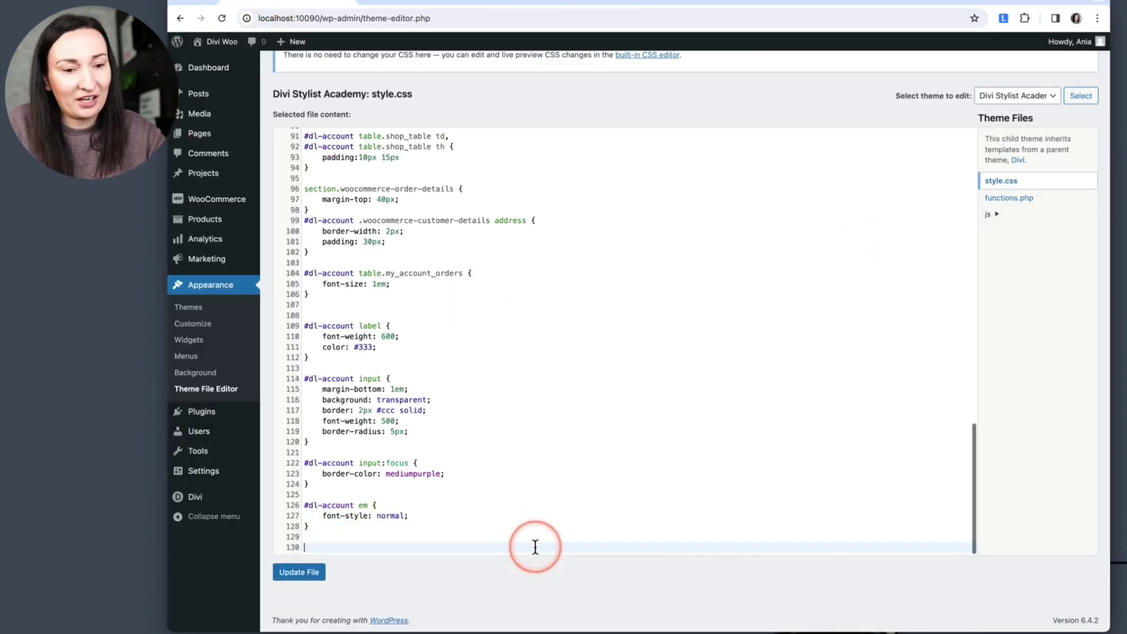